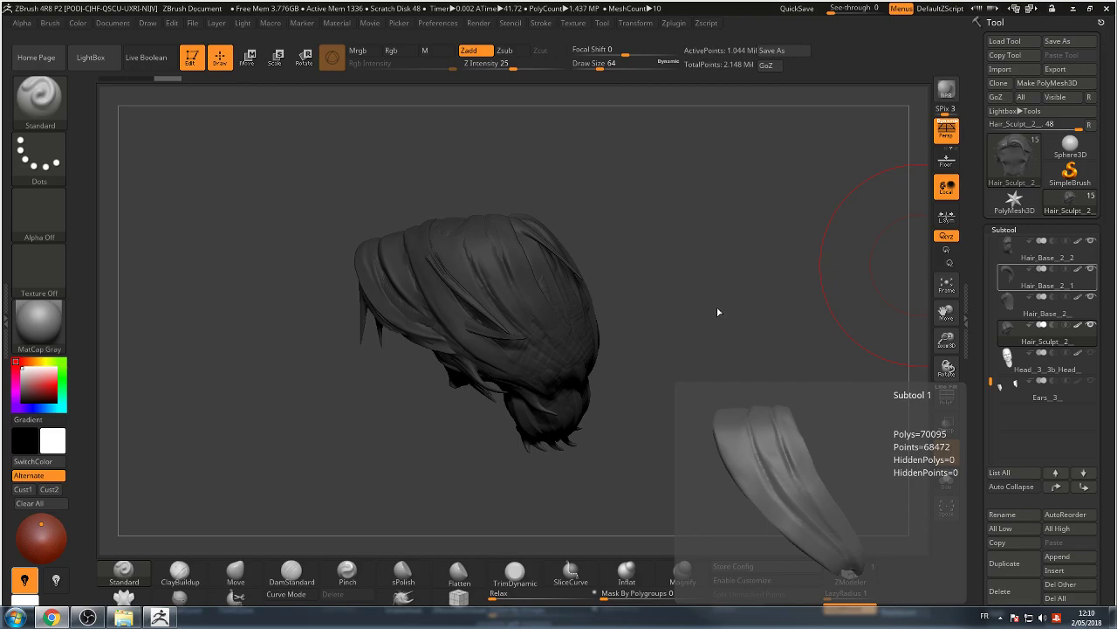
Step: Delete the head and ears subtools so that only the hair subtools are left
drag(666, 134, 672, 179)
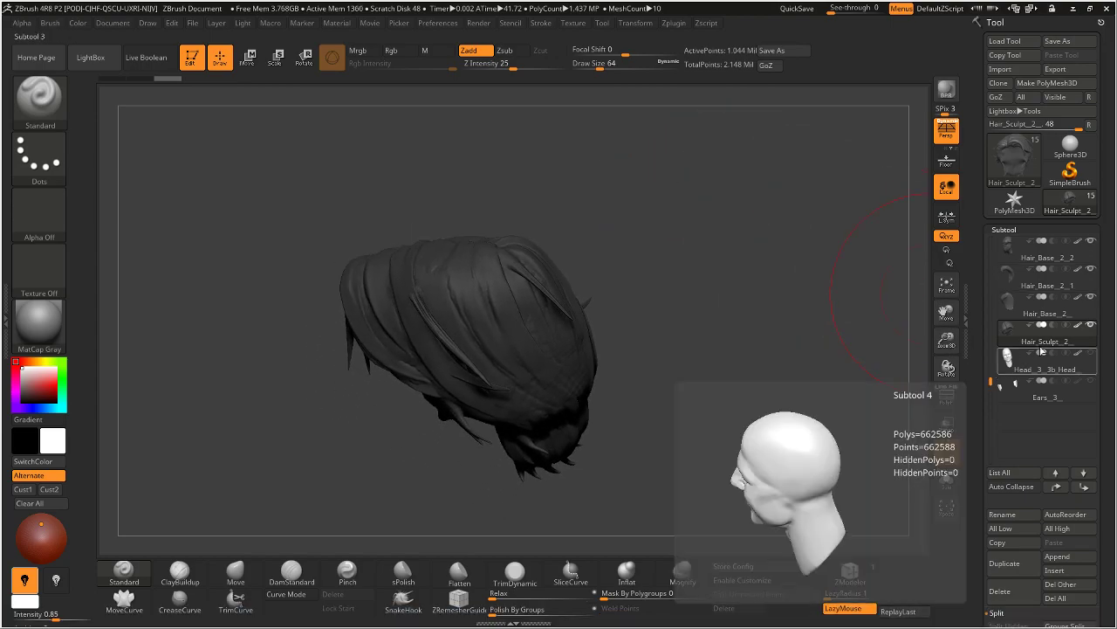
click(1011, 363)
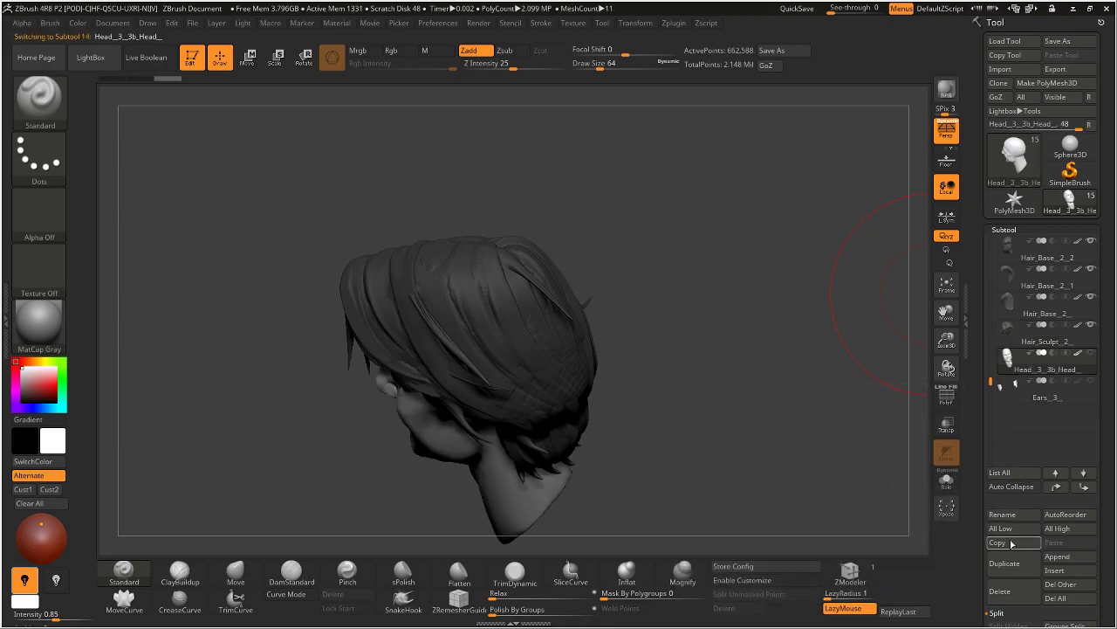
click(1009, 597)
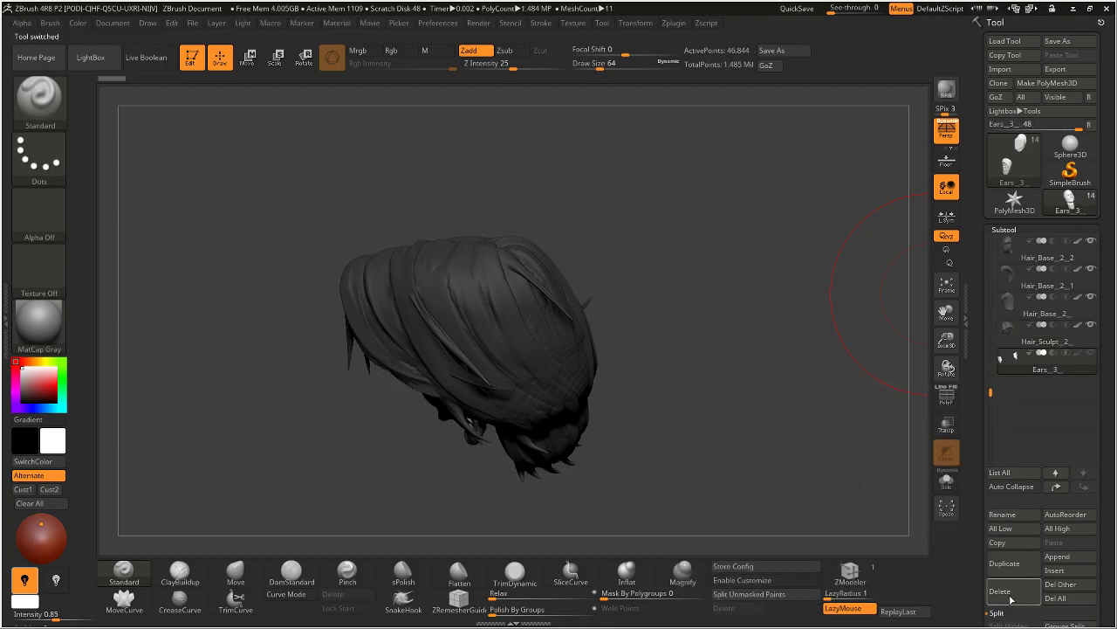
drag(990, 405, 976, 382)
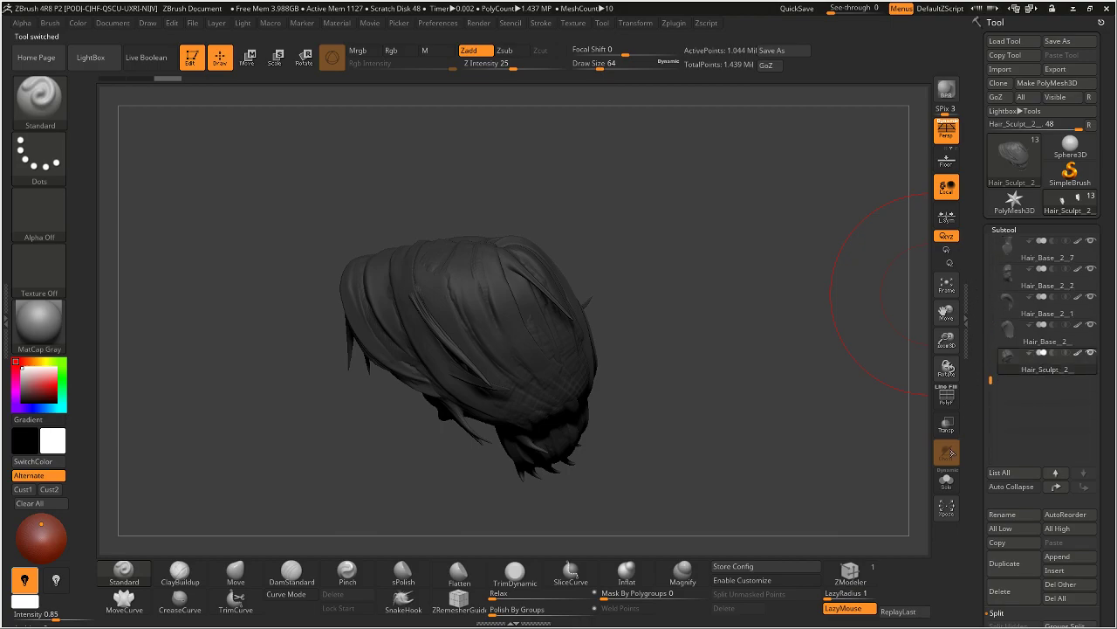
Step: Isolate the Hair_Sculpt_2_ subtool with Solo mode and restrict view rotation to the Y axis
click(950, 483)
drag(727, 260, 755, 272)
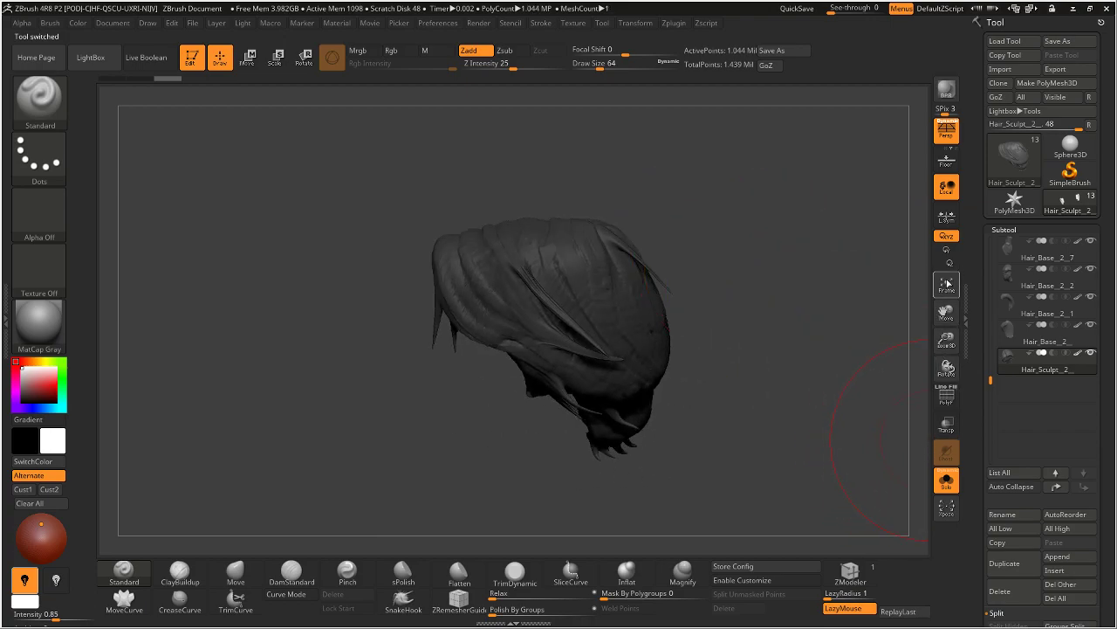
click(946, 249)
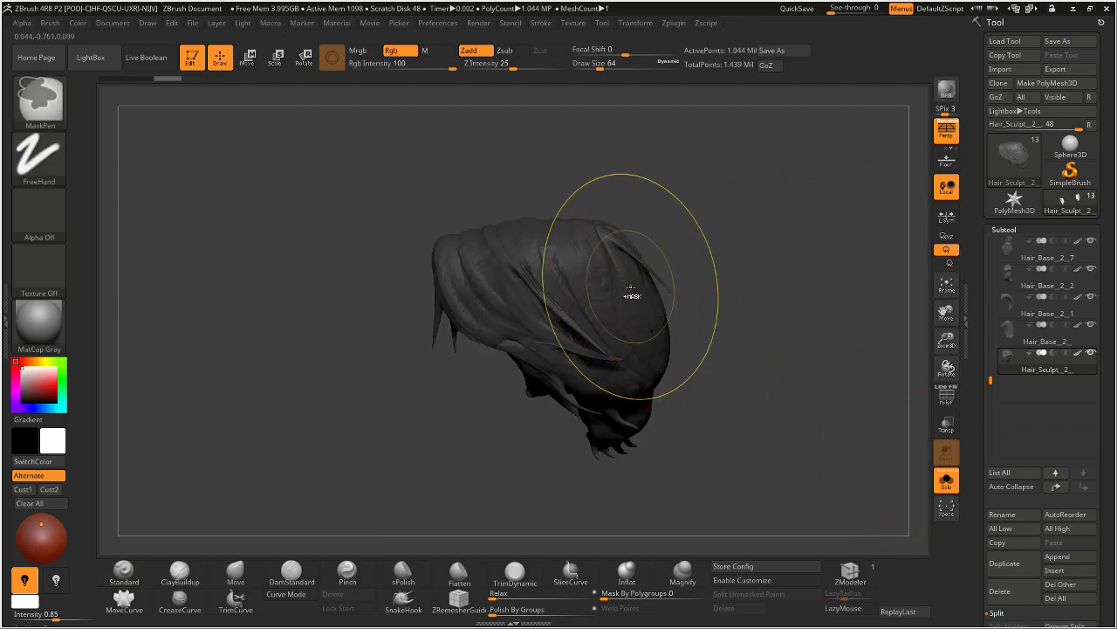
mouse_move(721, 235)
shift+mouse_down()
mouse_move(772, 218)
mouse_move(847, 225)
shift+mouse_up()
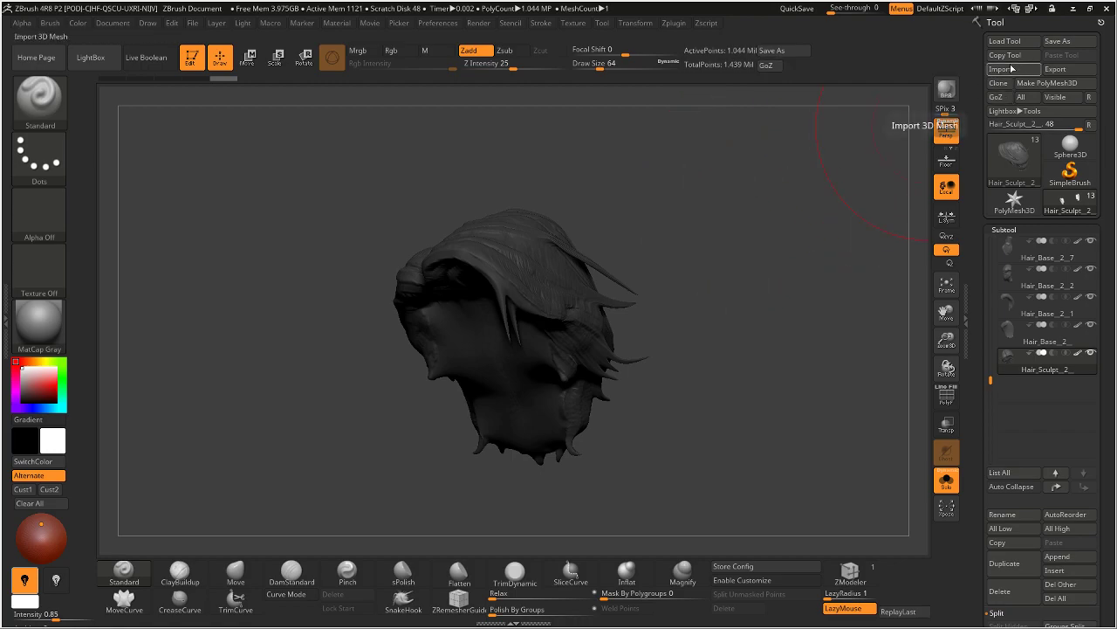
mouse_move(715, 158)
mouse_down()
mouse_move(654, 145)
mouse_move(728, 165)
mouse_move(733, 175)
mouse_move(717, 179)
mouse_up()
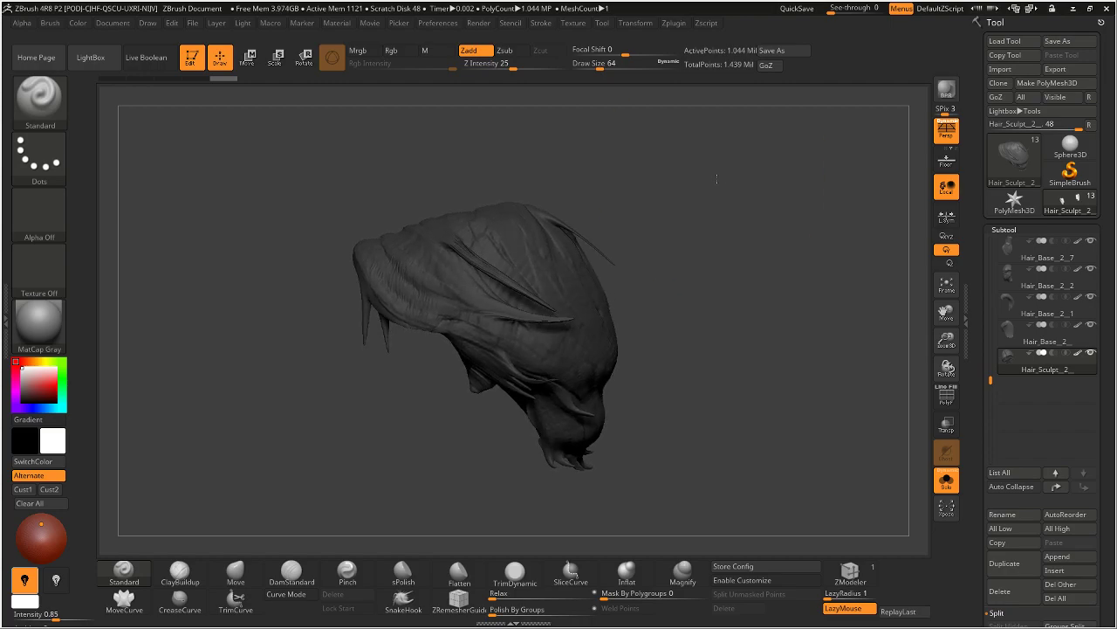
Step: Examine the hair sculpt's polygroups, wireframe density and subdivision settings with PolyFrame temporarily shown
click(946, 397)
drag(783, 309, 785, 304)
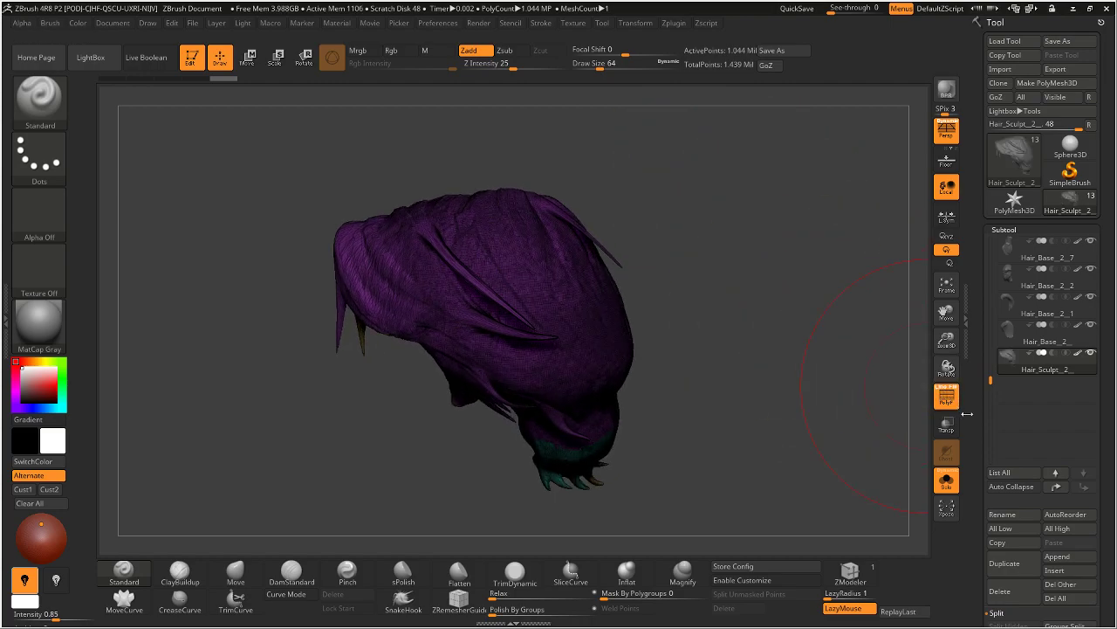
scroll(980, 284, down, 10)
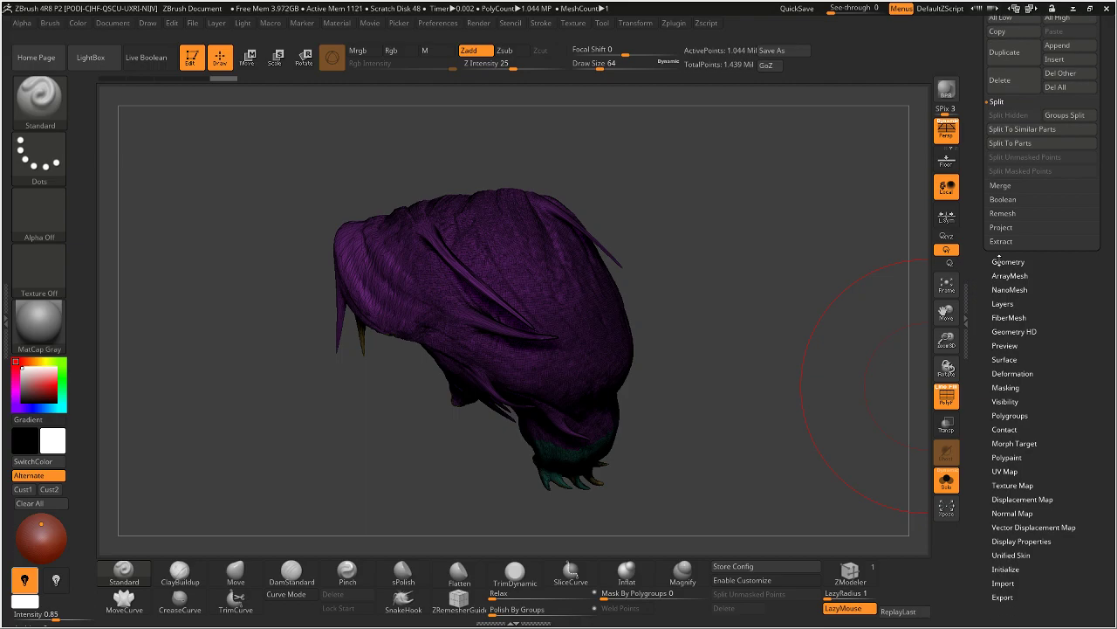
click(1006, 261)
mouse_move(733, 184)
mouse_down()
mouse_move(745, 195)
mouse_move(385, 383)
mouse_up()
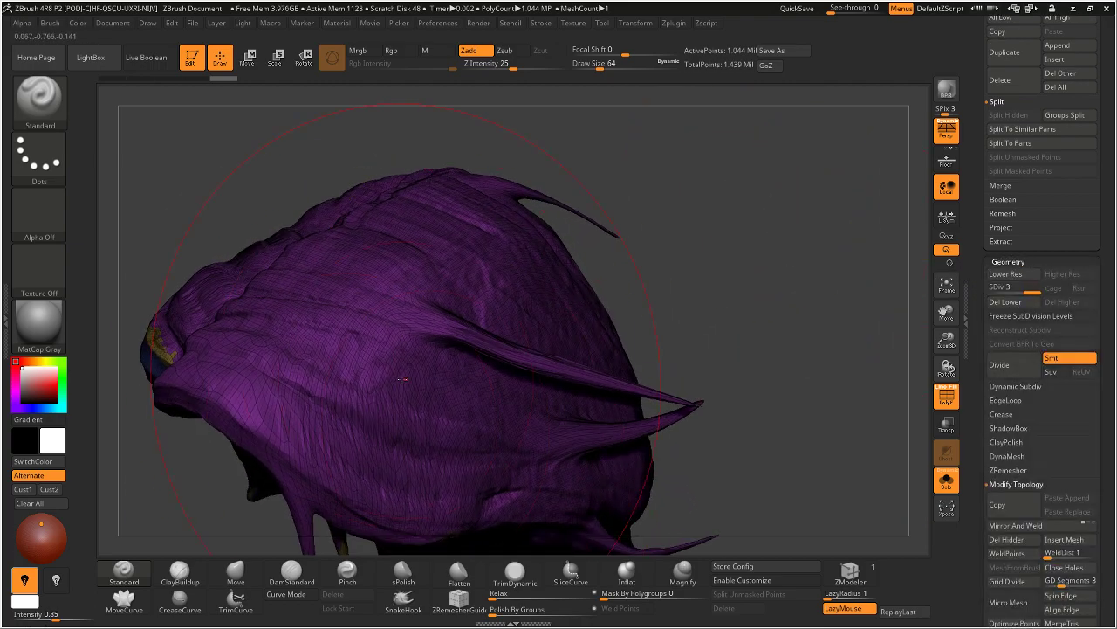
drag(606, 284, 756, 233)
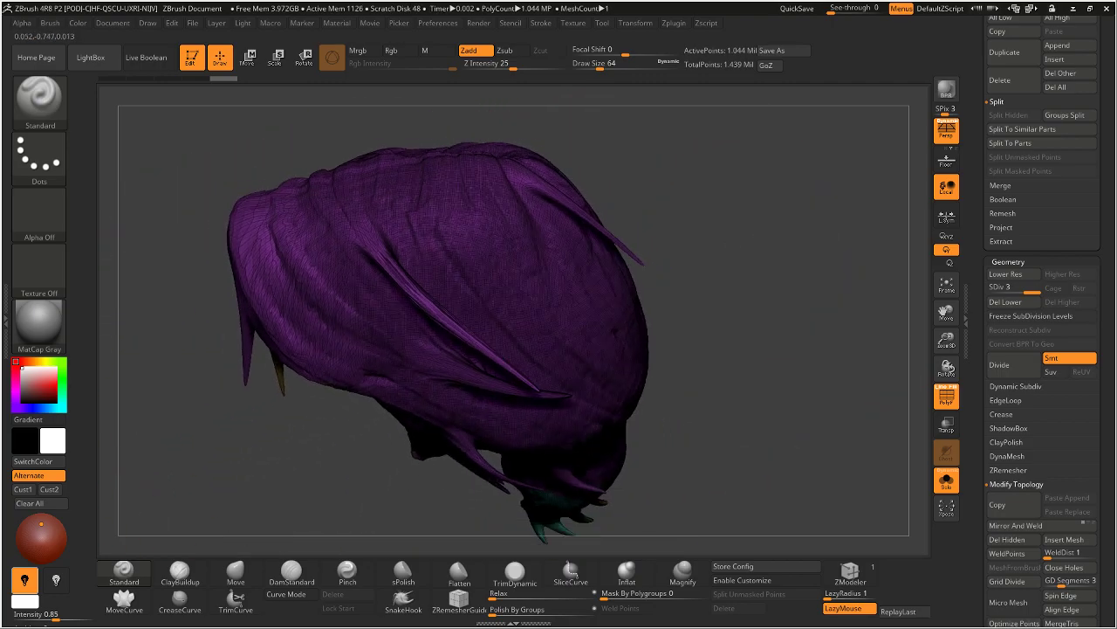
click(947, 397)
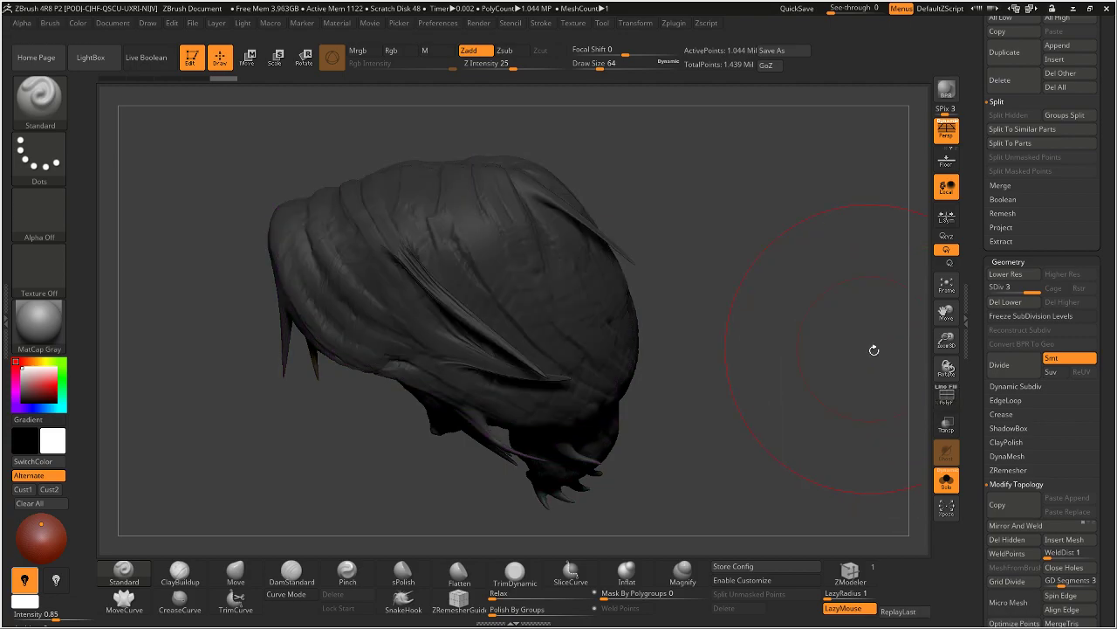
drag(873, 350, 743, 275)
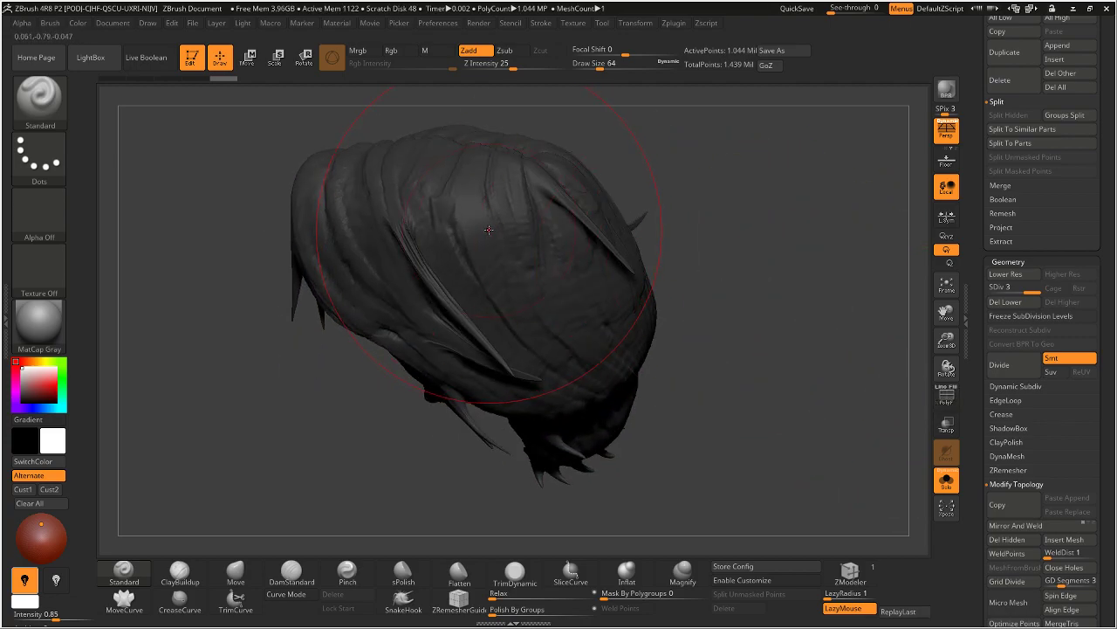
Step: Select the TrimDynamic brush, set its draw size to 9, and try to flatten the hair near the crown
key(b)
key(t)
key(d)
key(s)
drag(485, 196, 479, 196)
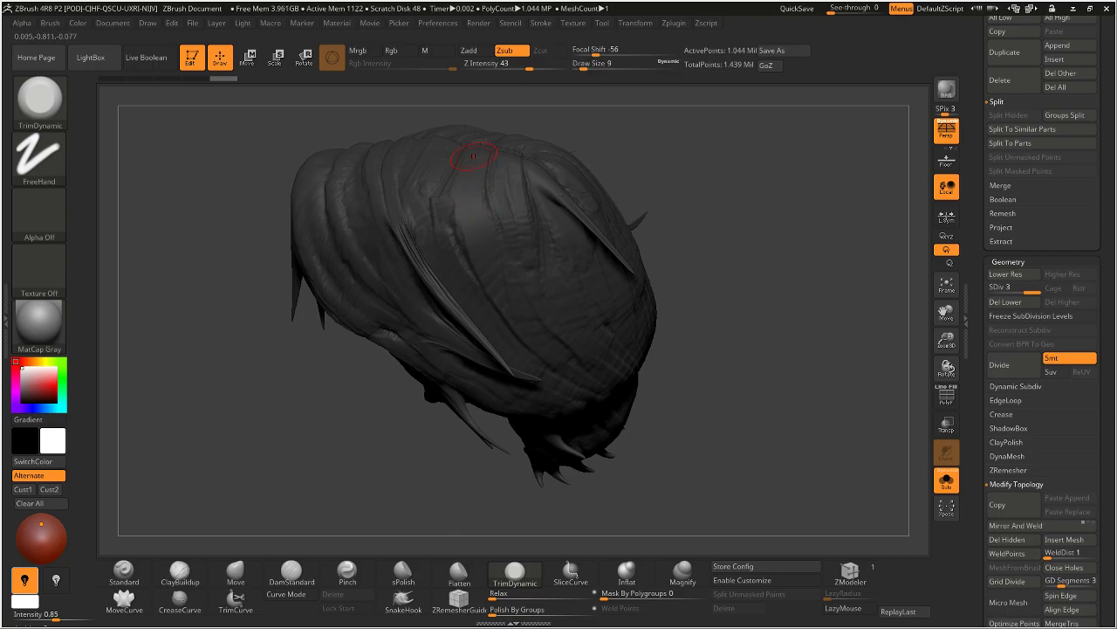
mouse_move(689, 162)
mouse_down()
mouse_move(716, 167)
mouse_move(656, 200)
mouse_up()
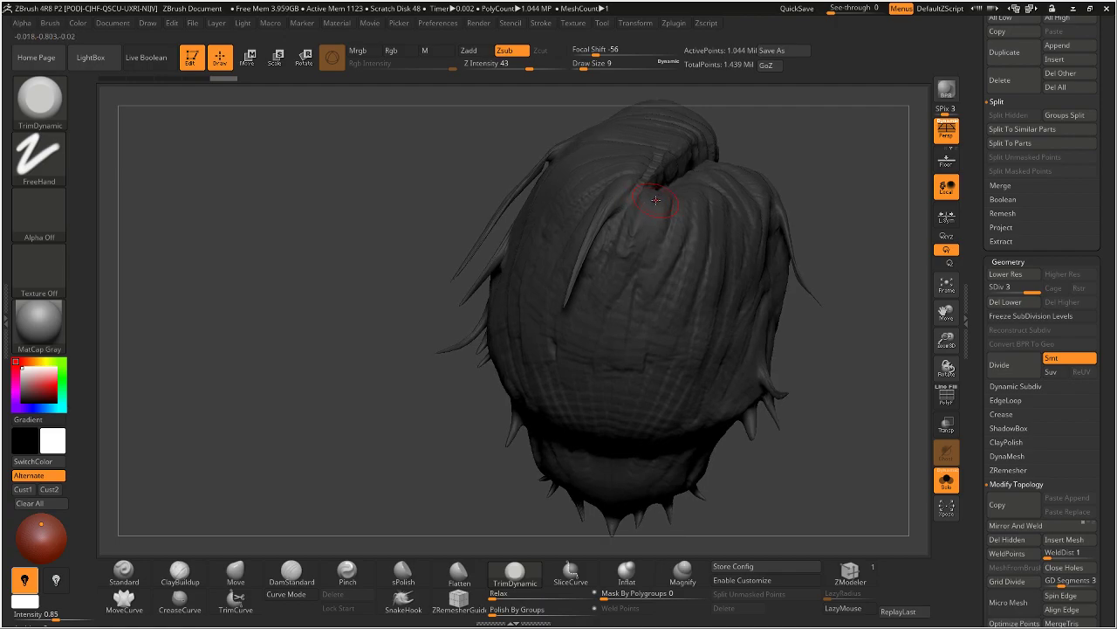
click(656, 194)
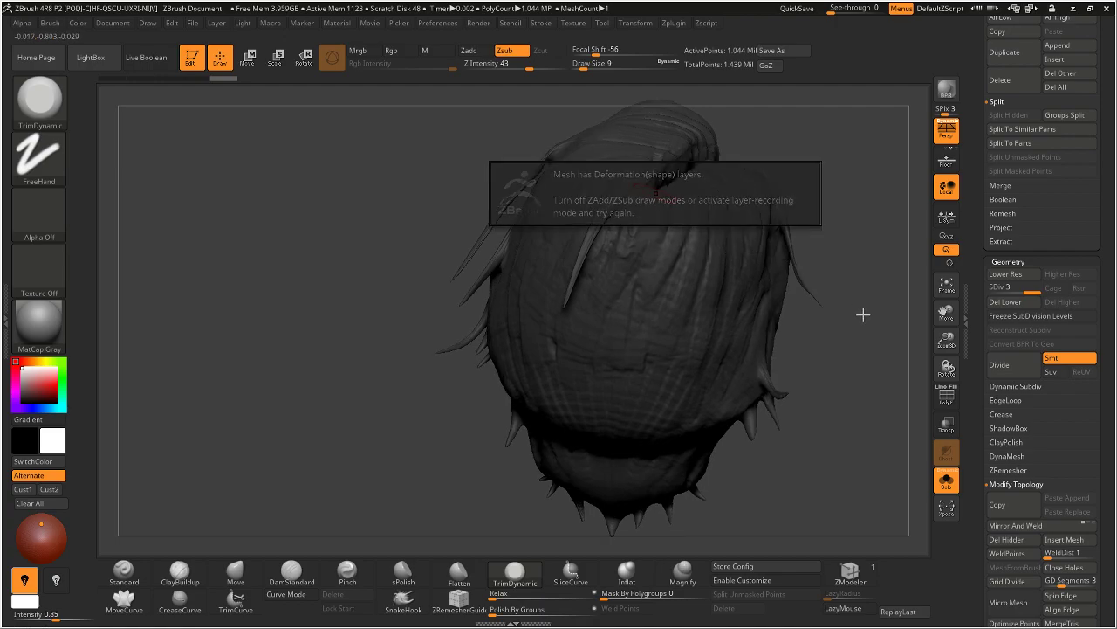
Step: Add a new layer in recording mode to the hair sculpt
drag(978, 427, 996, 384)
click(1003, 277)
click(1000, 443)
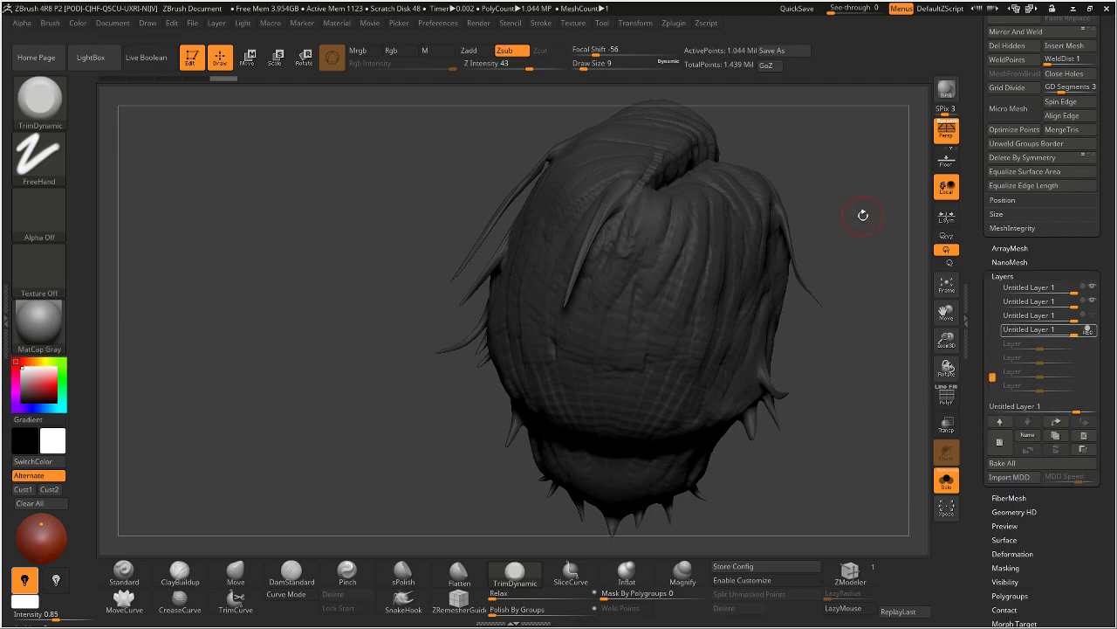
Step: Flatten the hair strands below the parting at the crown with TrimDynamic, reducing the draw size to 5 for the narrower strands
drag(861, 225, 718, 187)
drag(655, 211, 627, 279)
mouse_move(793, 255)
mouse_down()
mouse_move(772, 238)
mouse_move(784, 210)
mouse_up()
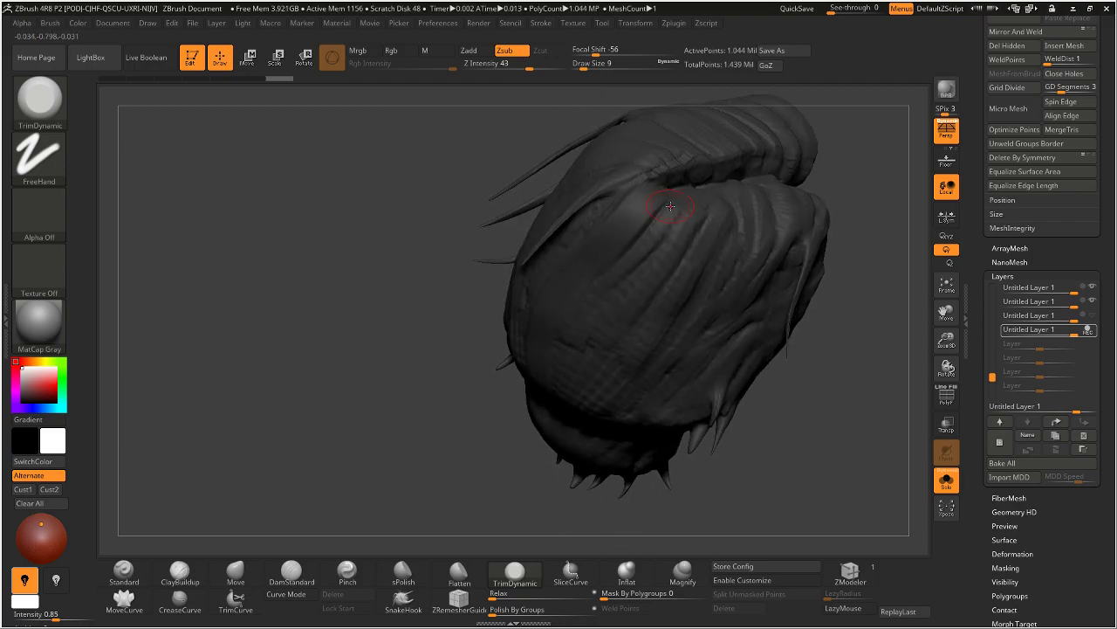
key(s)
drag(676, 207, 674, 206)
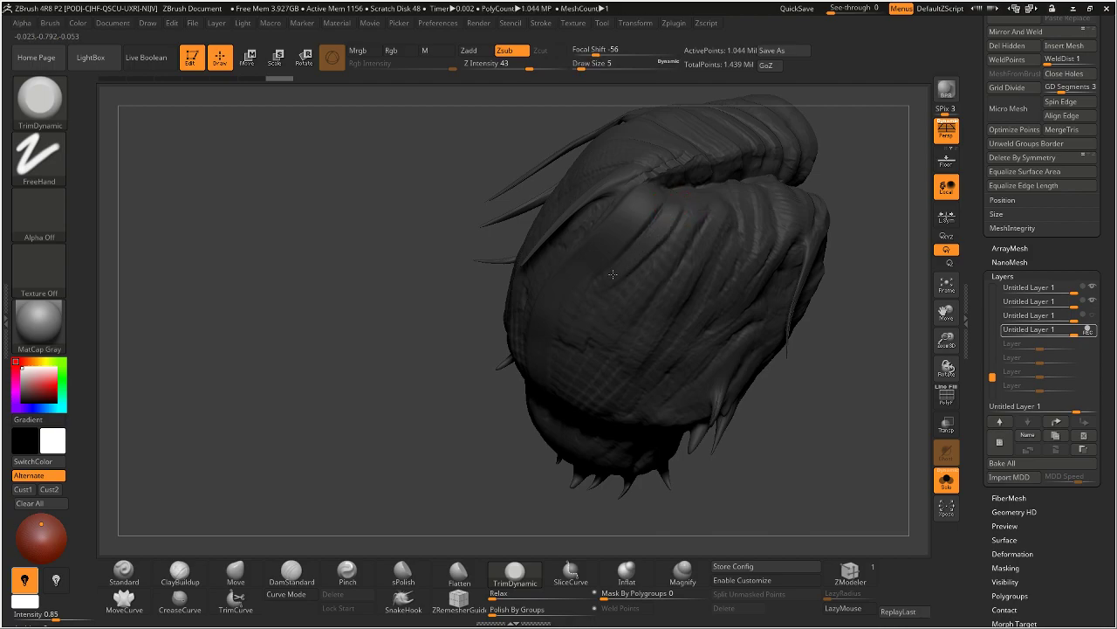
drag(865, 242, 912, 219)
drag(838, 172, 692, 207)
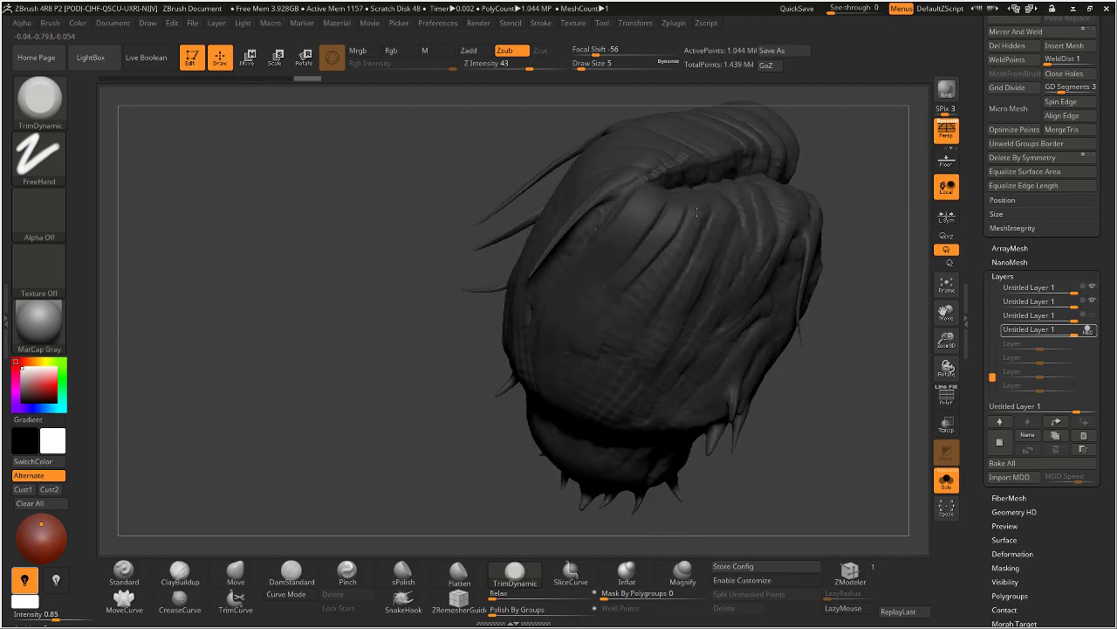
mouse_move(639, 304)
mouse_down()
mouse_move(691, 241)
mouse_move(699, 205)
mouse_up()
mouse_move(666, 260)
mouse_down()
mouse_move(685, 212)
mouse_move(693, 216)
mouse_move(642, 311)
mouse_up()
Step: Build up raised strands on the back of the hair beside the parting using the ClayBuildup brush at draw size 5
key(b)
key(c)
key(b)
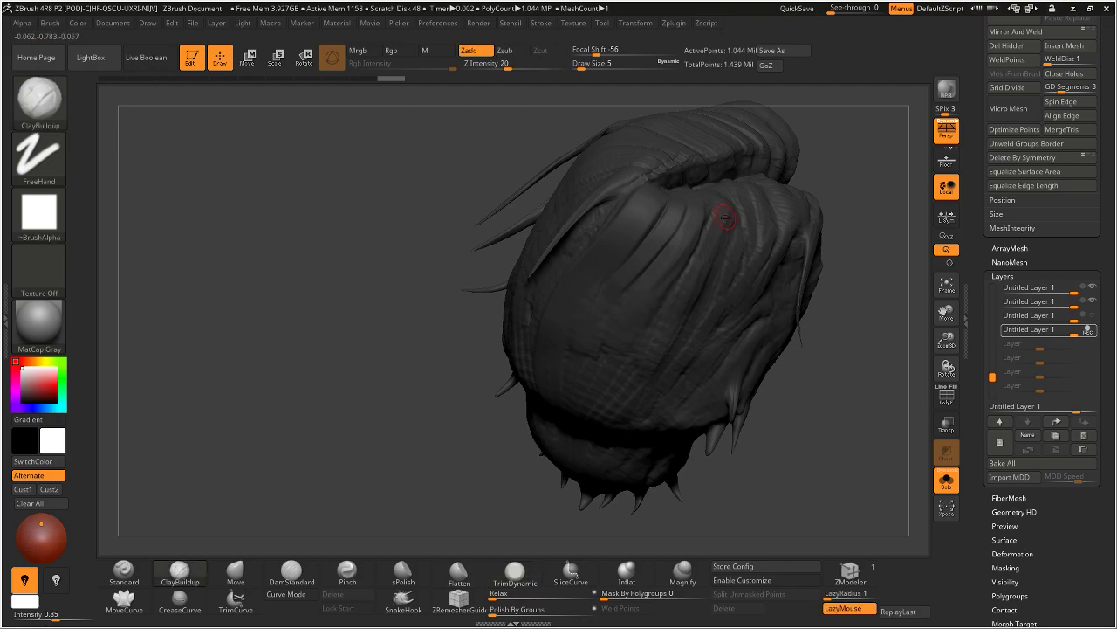
mouse_move(719, 199)
mouse_down()
mouse_move(712, 249)
mouse_move(716, 216)
mouse_move(674, 303)
mouse_move(705, 247)
mouse_up()
drag(648, 387, 651, 378)
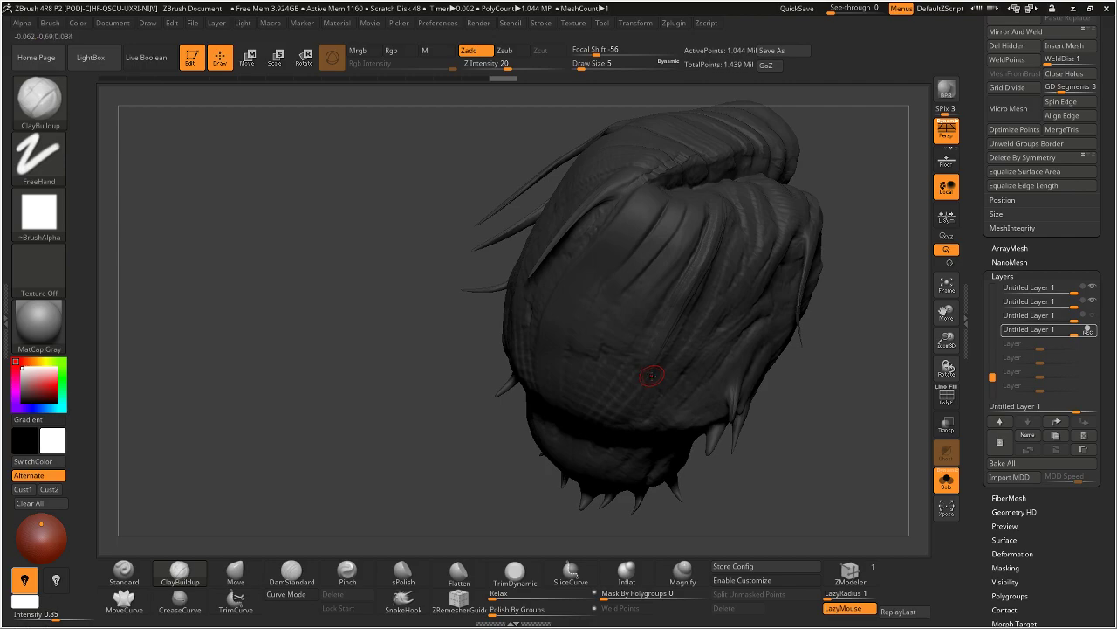
drag(851, 203, 762, 208)
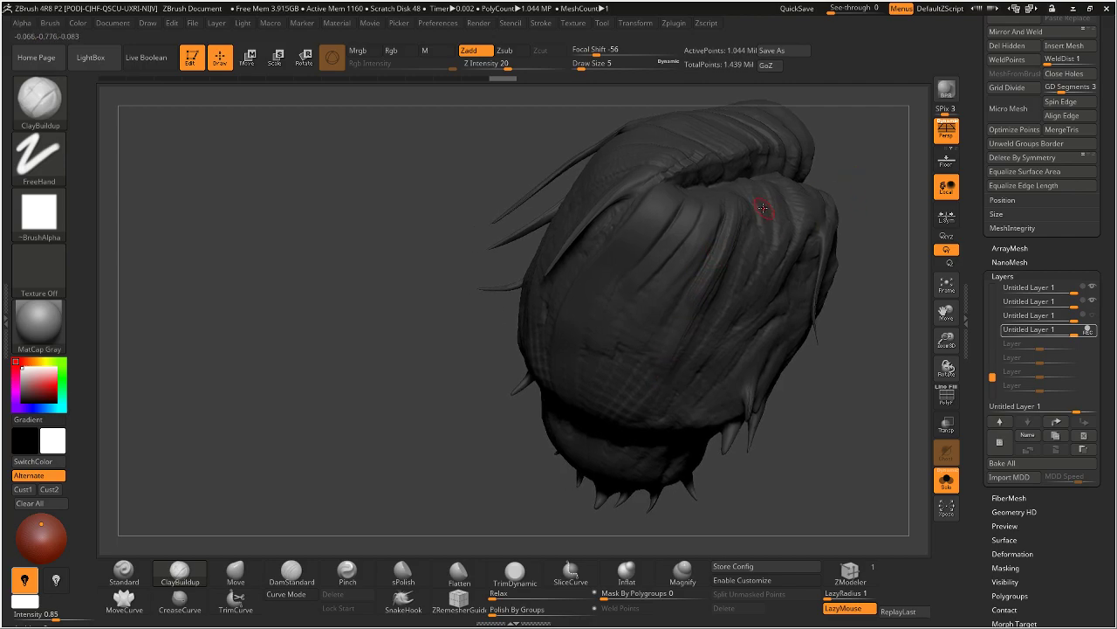
Step: Flatten and sharpen the built-up strands on the back of the hair with the TrimDynamic brush
key(b)
key(t)
key(d)
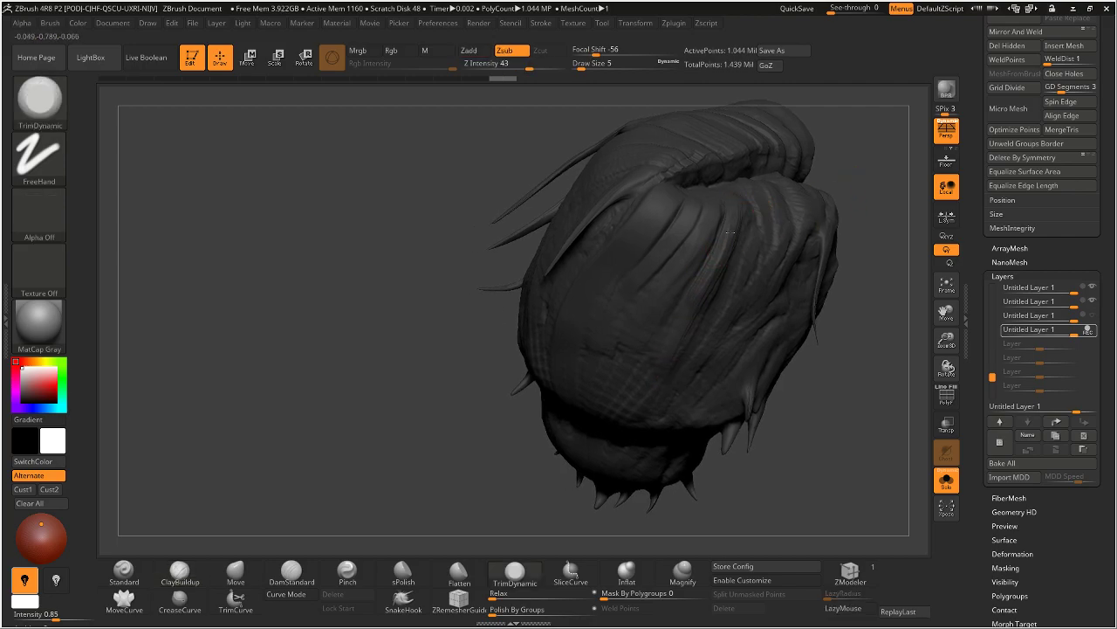
drag(697, 299, 726, 241)
drag(698, 283, 656, 369)
drag(847, 172, 671, 214)
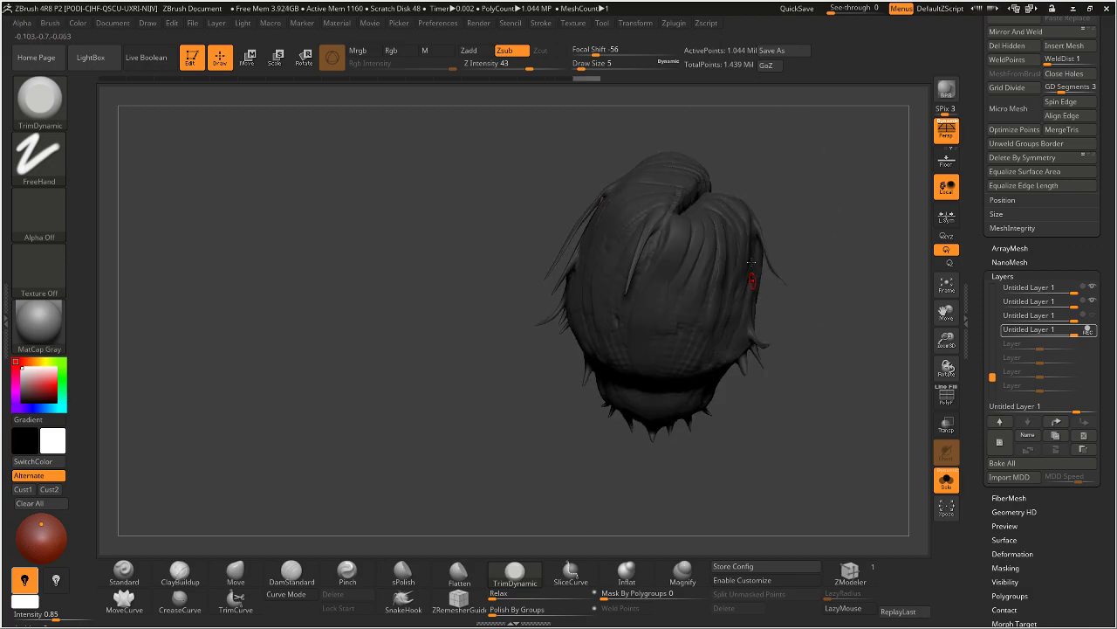
drag(808, 167, 759, 199)
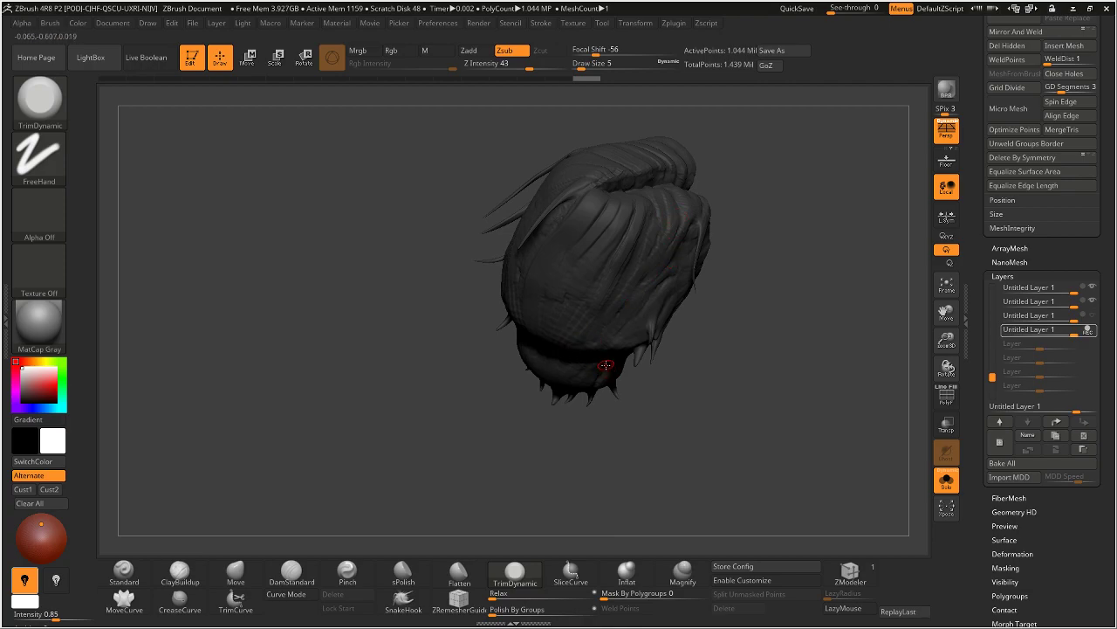
drag(814, 206, 718, 226)
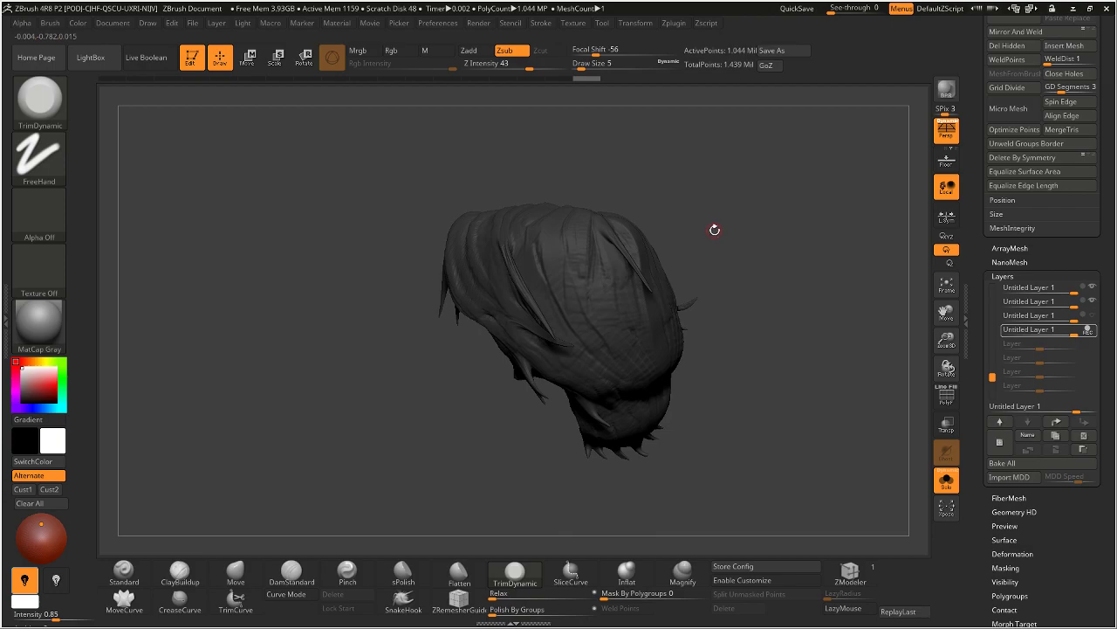
Step: Select the SnakeHook brush and try pulling a loose strand outward near the crown
key(b)
key(s)
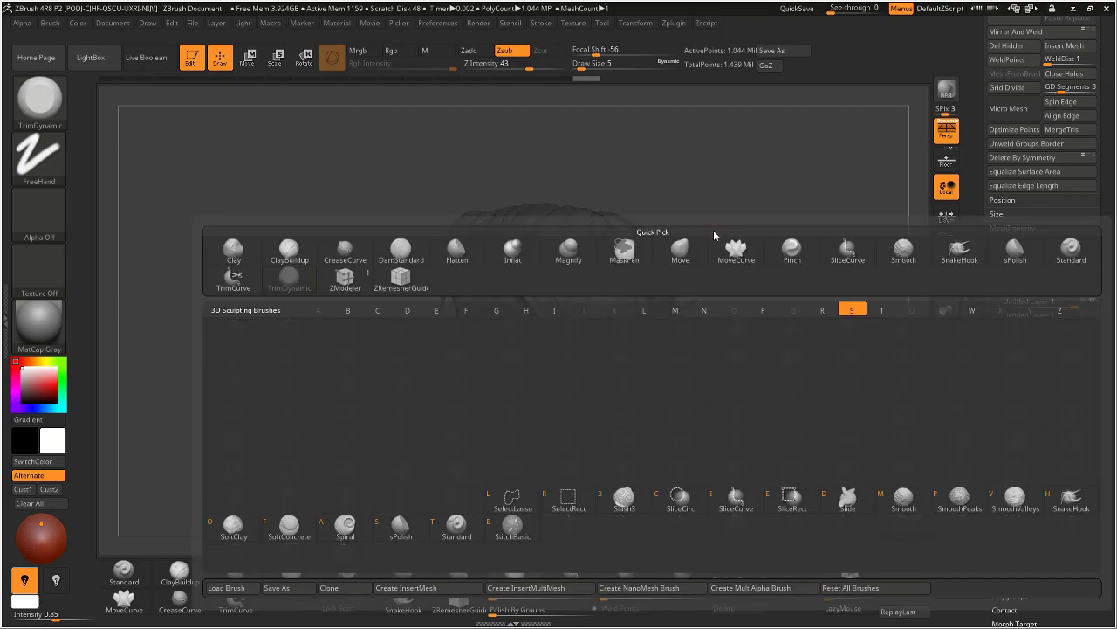
key(h)
drag(731, 232, 611, 216)
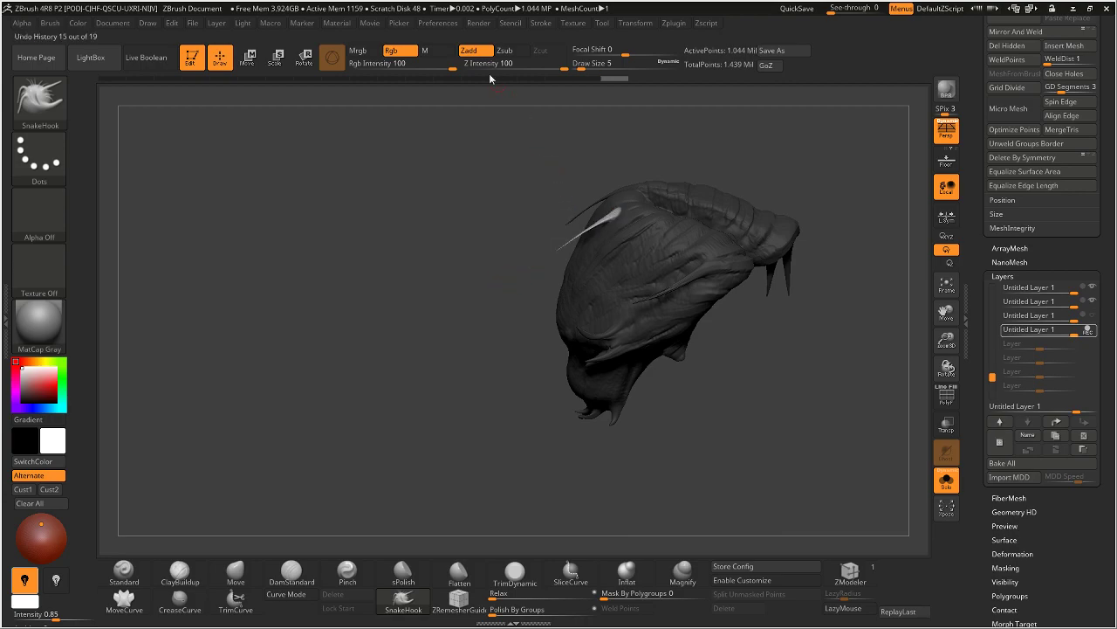
key(ctrl)
Step: Pull thin loose strands out of the side and back of the hair with SnakeHook, keeping Rgb painting off
mouse_move(568, 227)
mouse_down()
mouse_move(584, 312)
mouse_move(614, 301)
mouse_up()
mouse_move(760, 257)
mouse_down()
mouse_move(798, 224)
mouse_move(674, 242)
mouse_up()
key(ctrl)
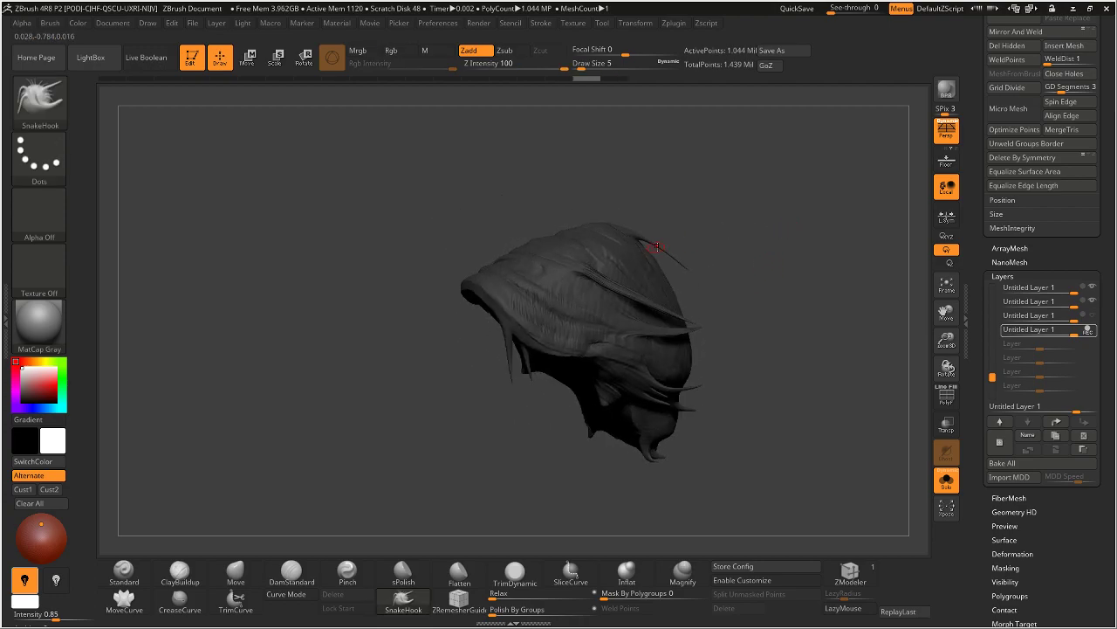
mouse_move(766, 270)
mouse_down()
mouse_move(781, 249)
mouse_move(707, 250)
mouse_move(724, 281)
mouse_move(659, 261)
mouse_move(628, 301)
mouse_up()
key(ctrl)
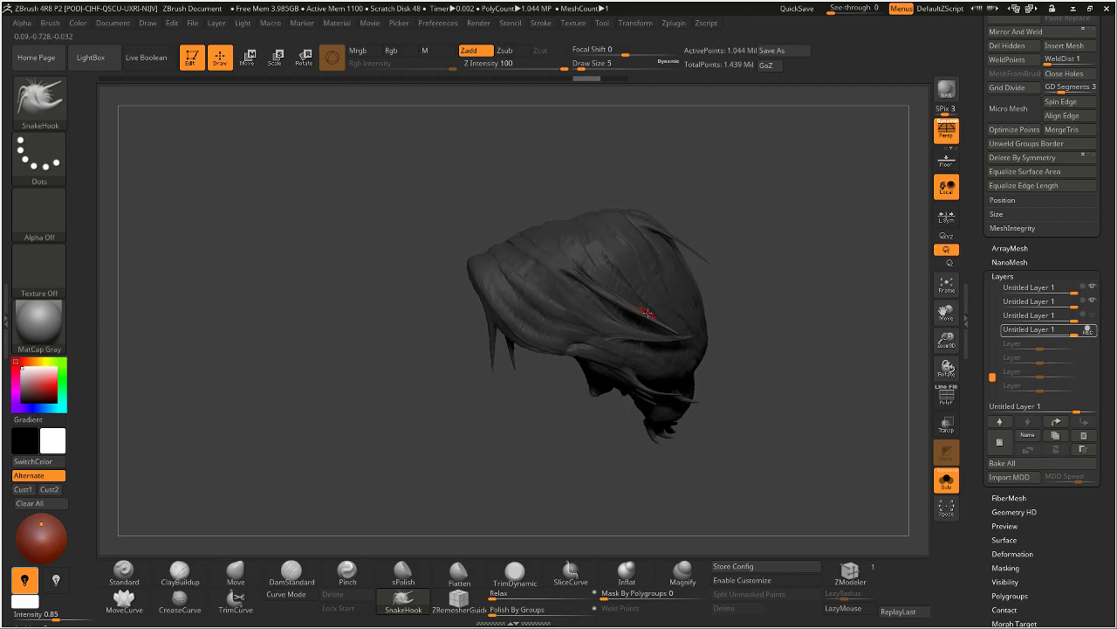
drag(721, 227, 671, 220)
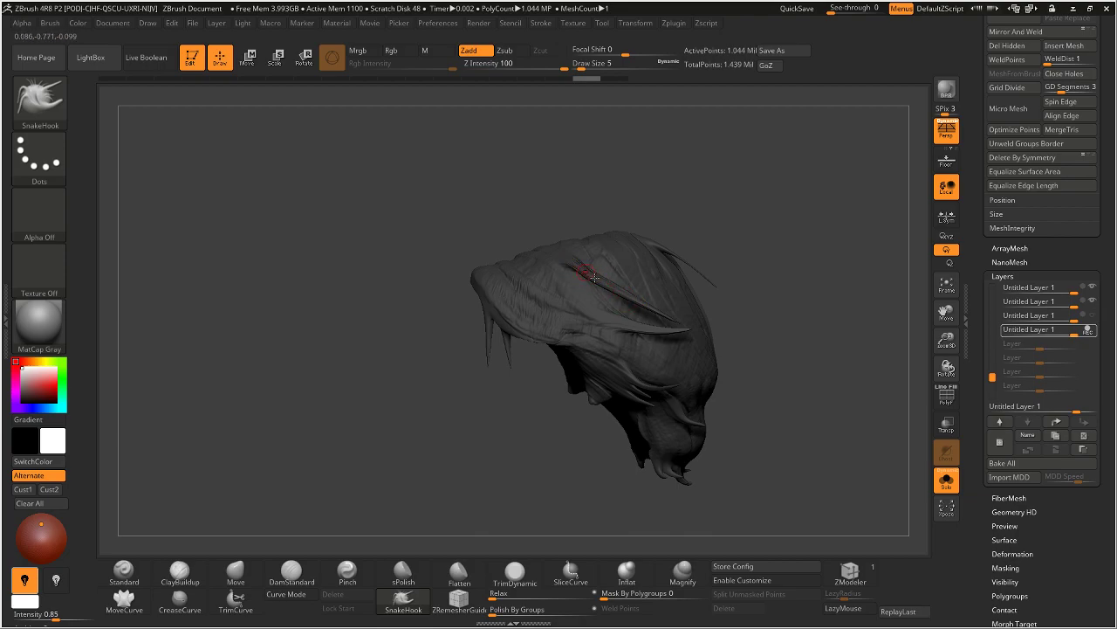
Step: Toggle a sculpt layer's visibility to compare the hair without it, and examine the pulled strands from several angles
drag(740, 224, 758, 227)
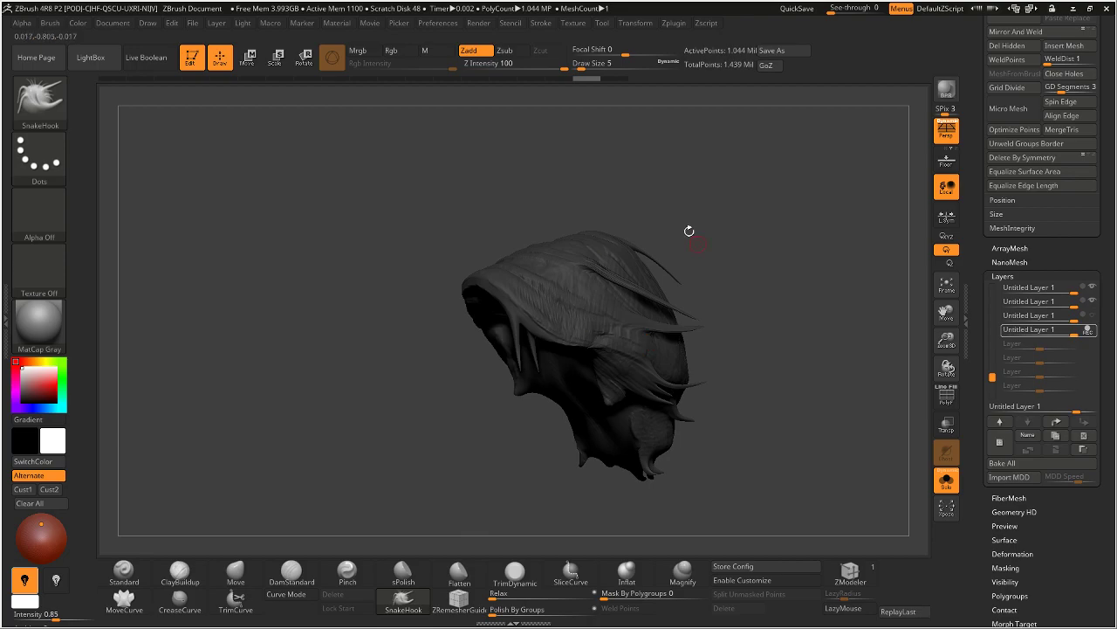
drag(992, 377, 992, 371)
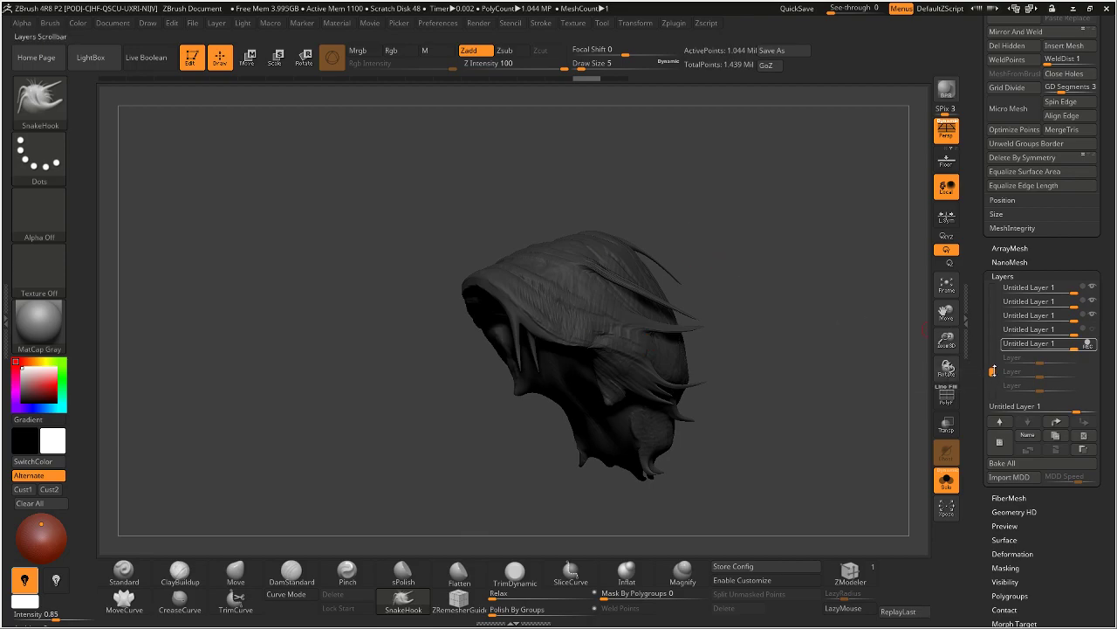
click(1091, 326)
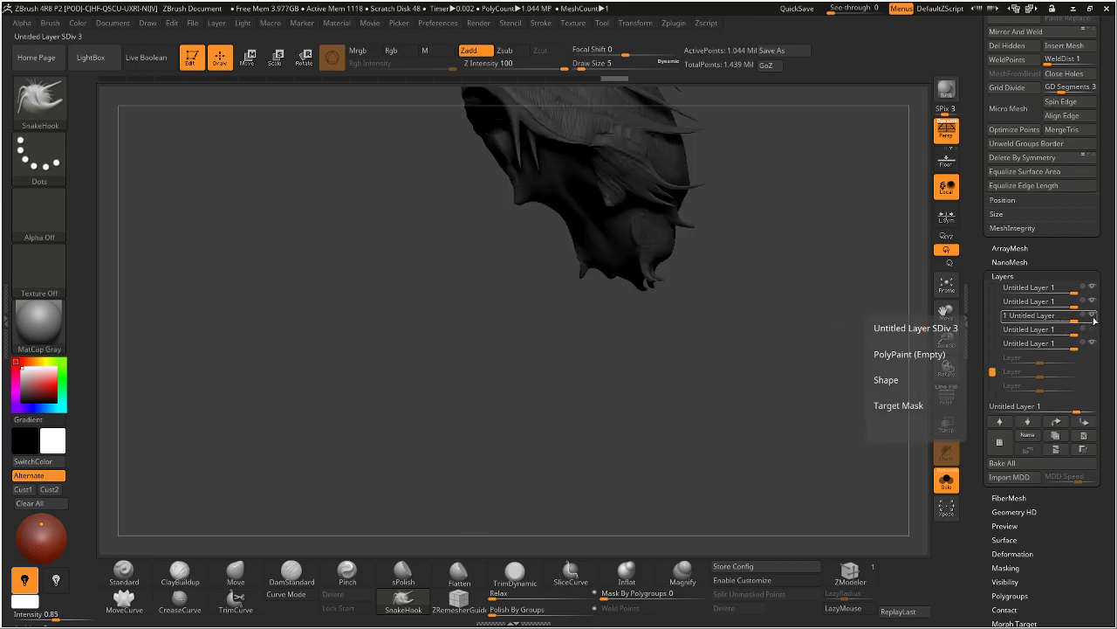
key(ctrl)
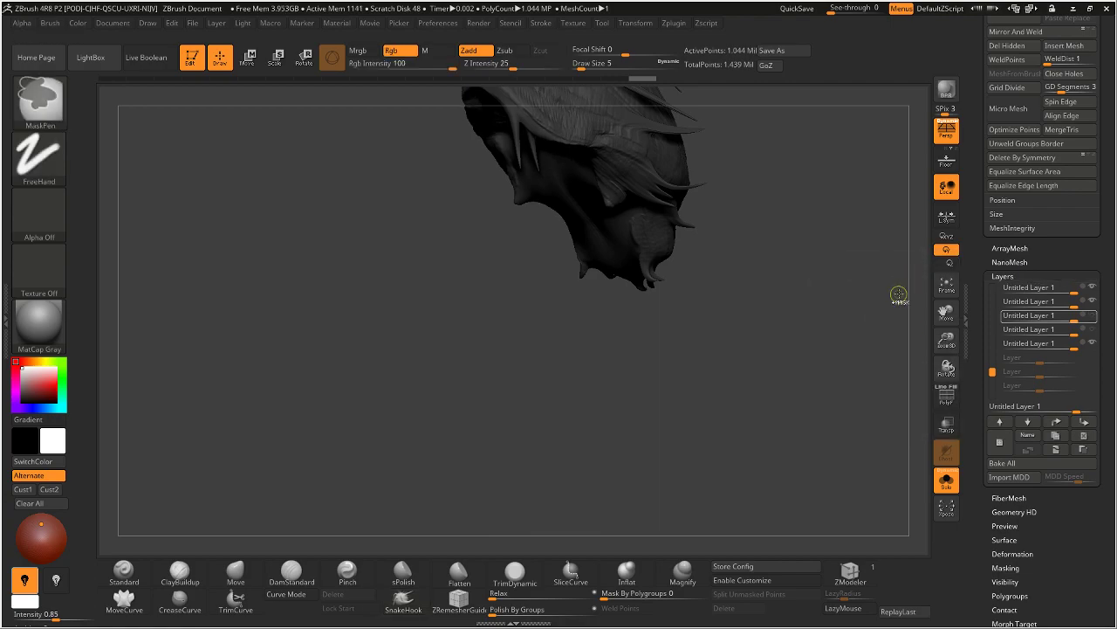
mouse_move(826, 230)
mouse_down()
mouse_move(751, 237)
mouse_move(893, 217)
mouse_up()
scroll(960, 283, up, 5)
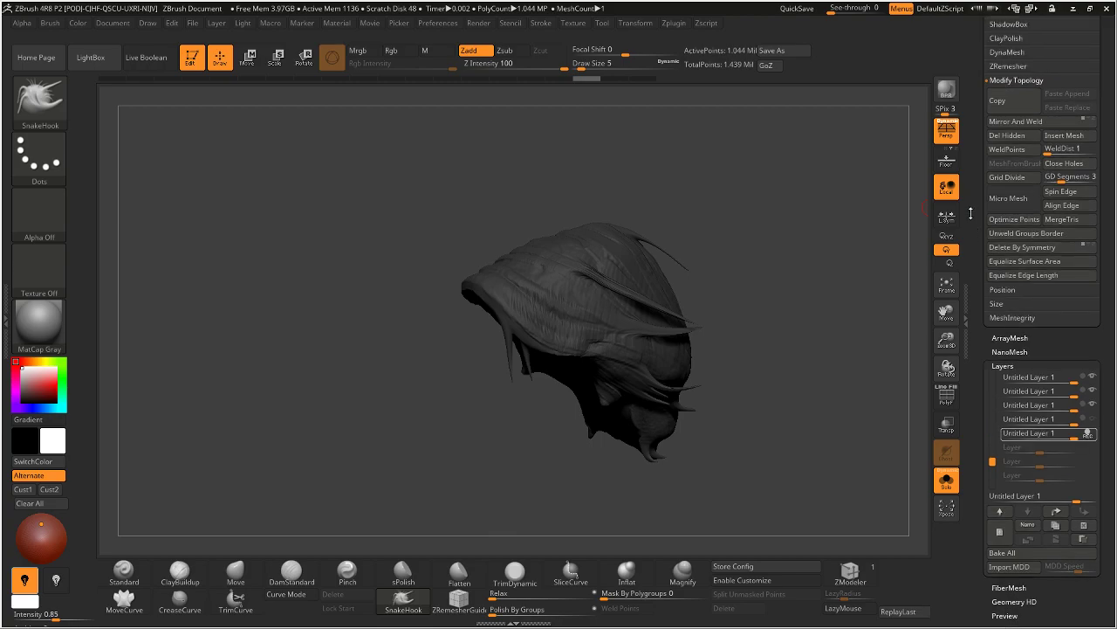
scroll(926, 207, up, 3)
drag(752, 188, 643, 266)
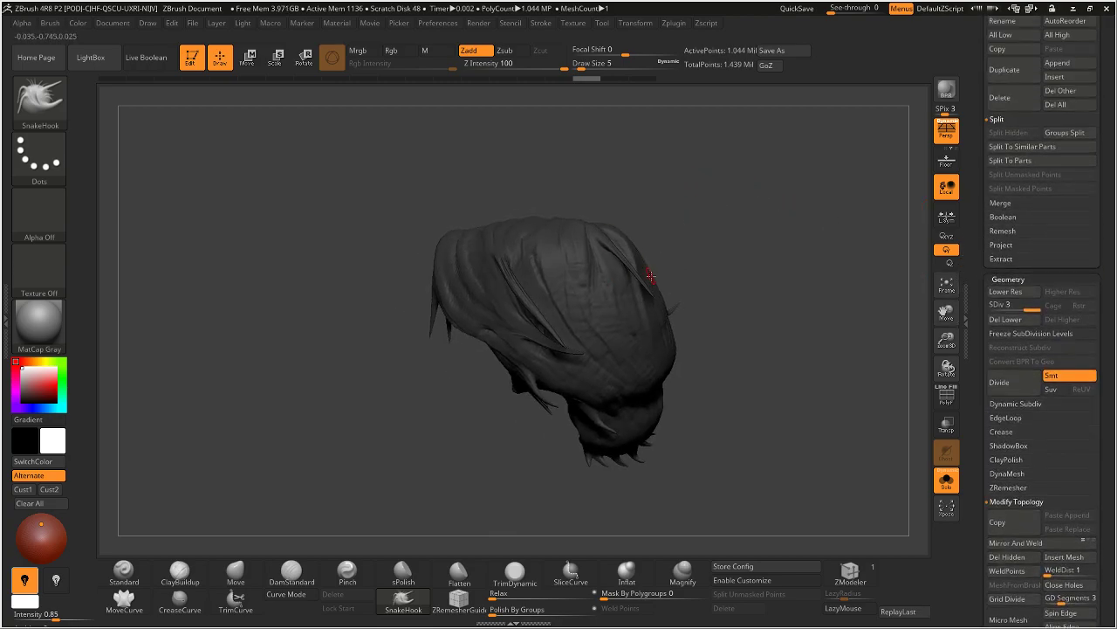
drag(743, 246, 794, 254)
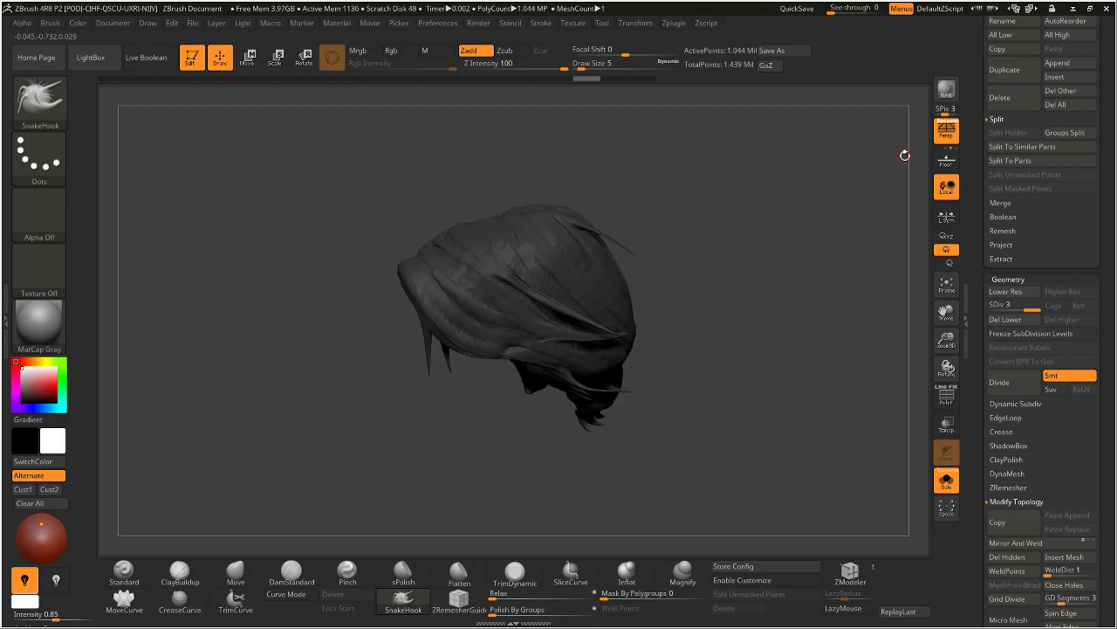
alt+drag(857, 164, 838, 163)
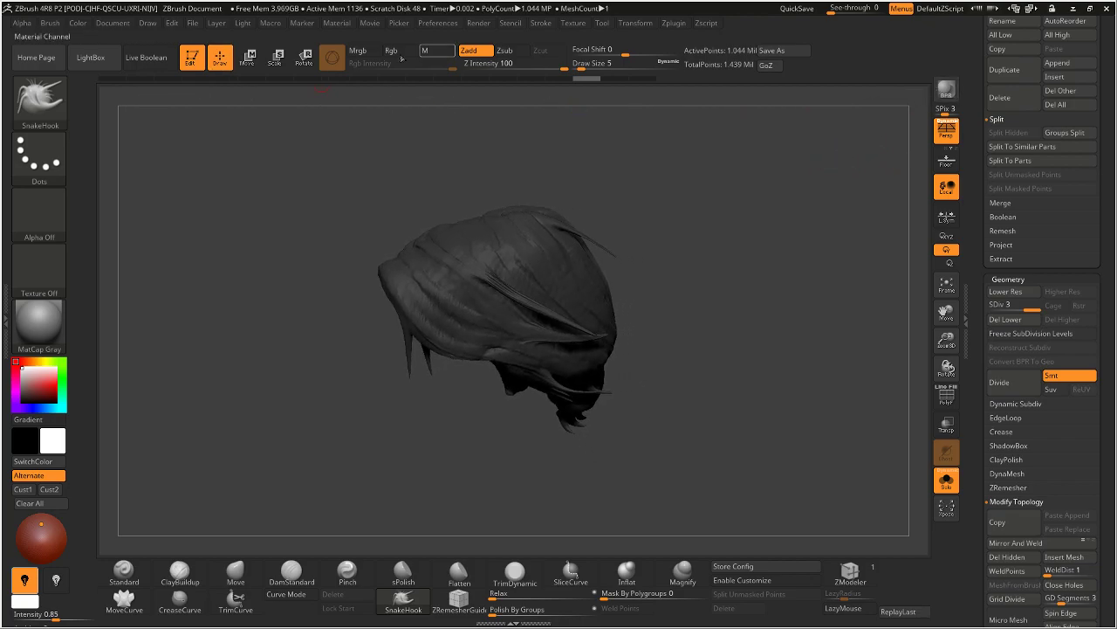
Step: Append Face_ZRemesher.OBJ from the [Cheveux] folder as a new subtool with SubTool Master's MultiAppend
click(671, 26)
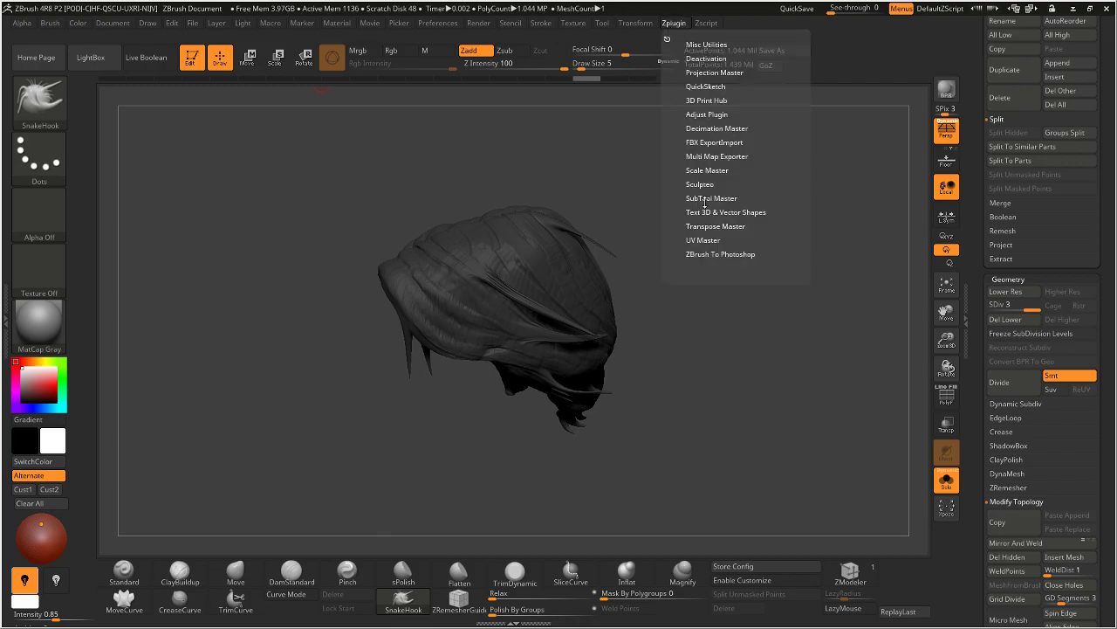
click(705, 198)
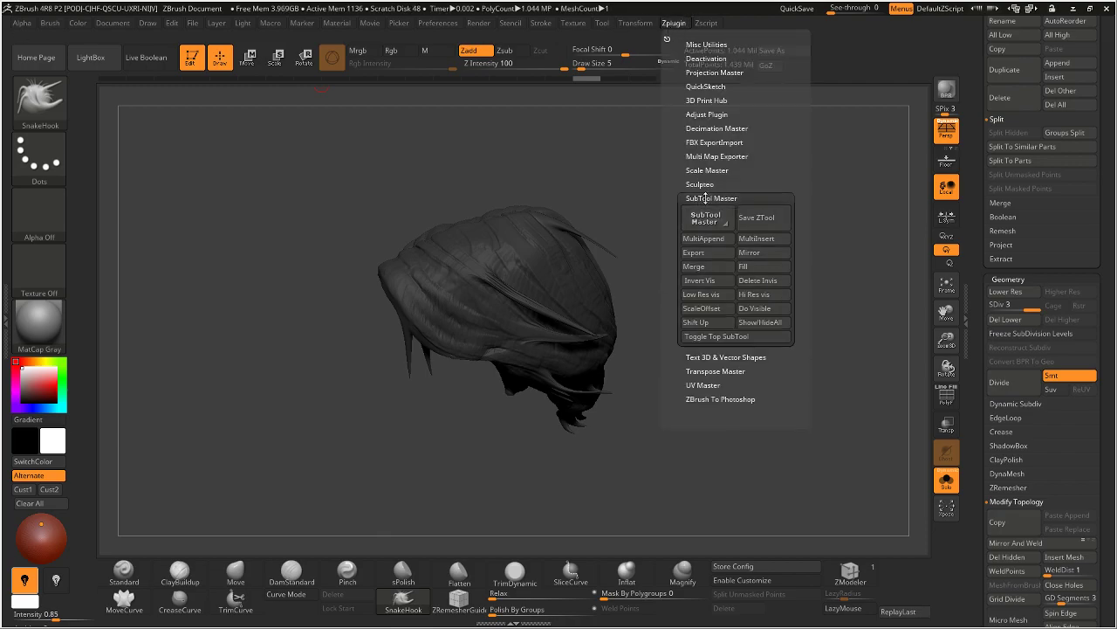
click(704, 238)
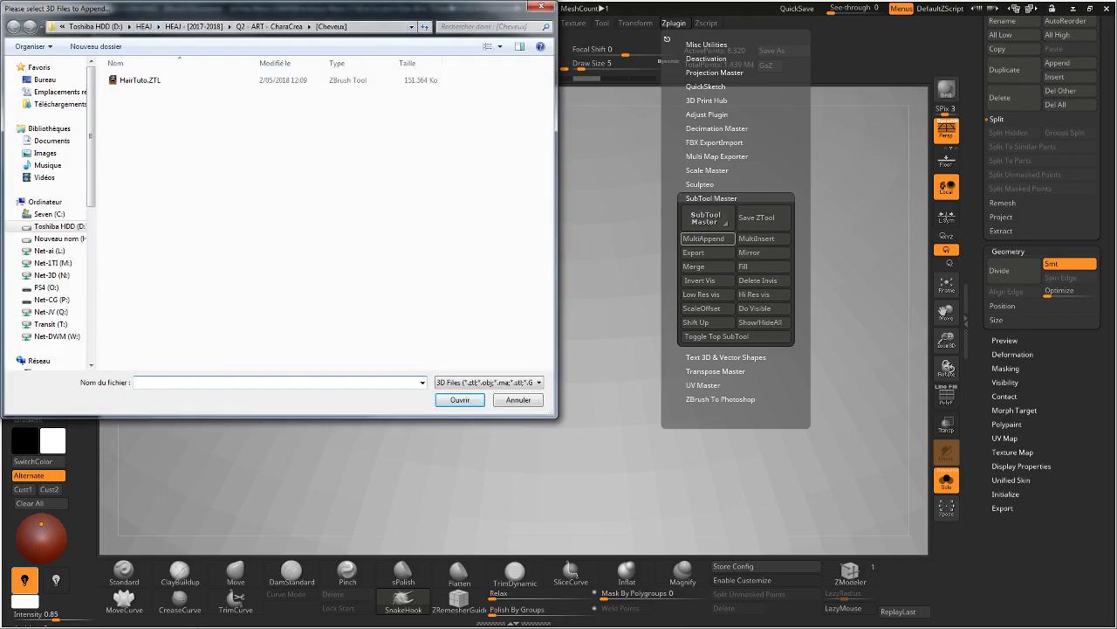
key(super)
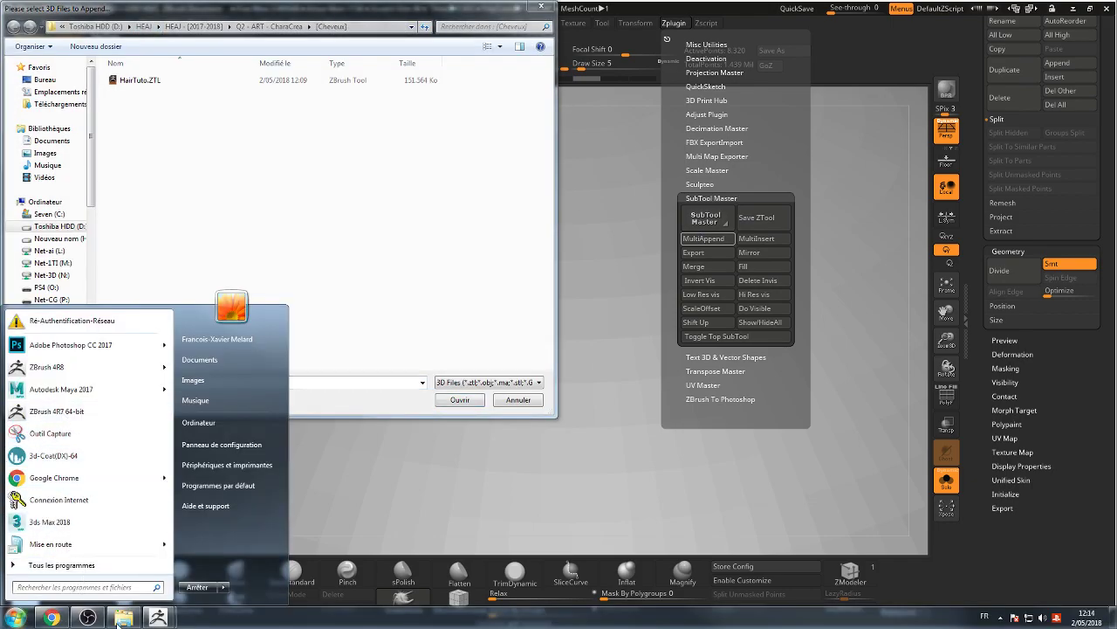
click(122, 616)
click(122, 616)
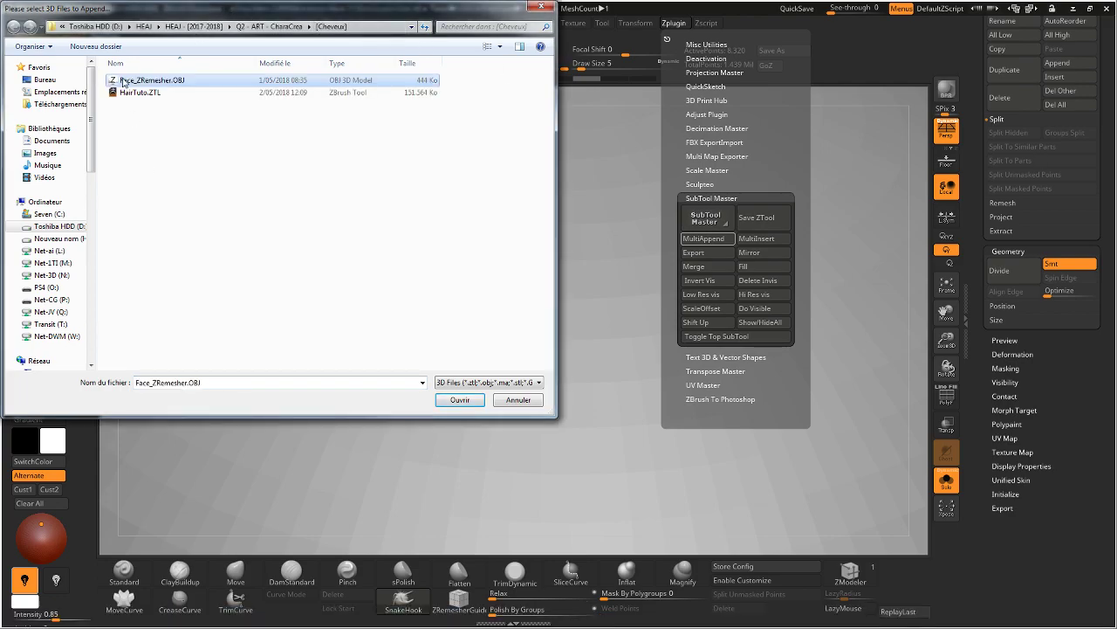
double_click(123, 80)
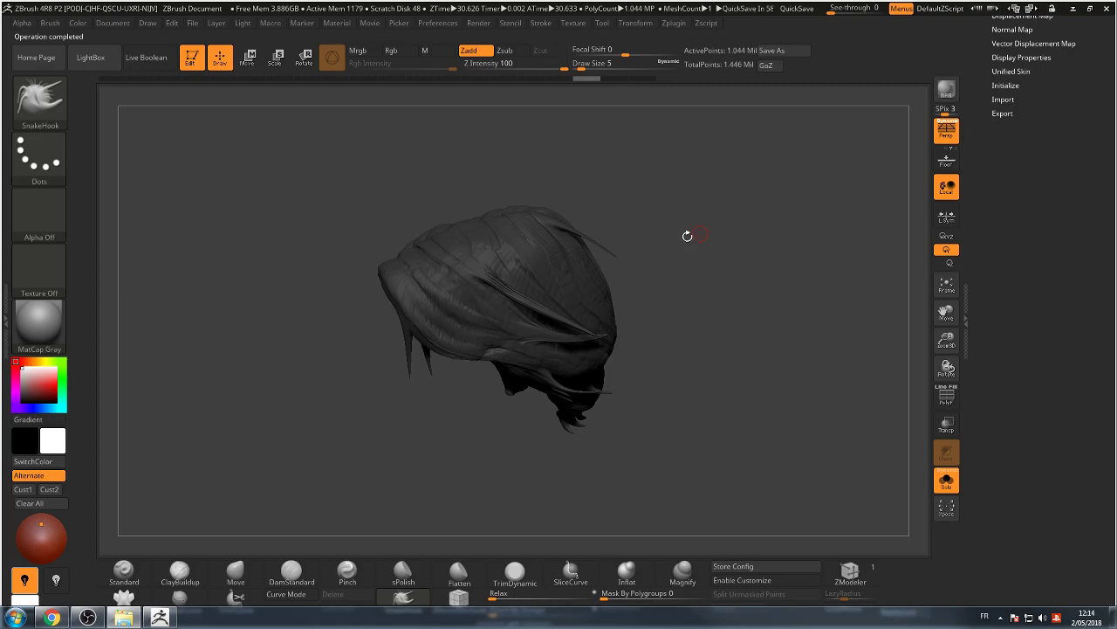
Step: Turn off Solo mode to show the appended face together with the hair, and view them from the front
click(951, 479)
mouse_move(760, 284)
mouse_down()
mouse_move(716, 269)
mouse_move(751, 235)
mouse_move(724, 229)
mouse_move(755, 254)
mouse_move(712, 246)
mouse_move(632, 269)
mouse_up()
right_drag(517, 289, 524, 294)
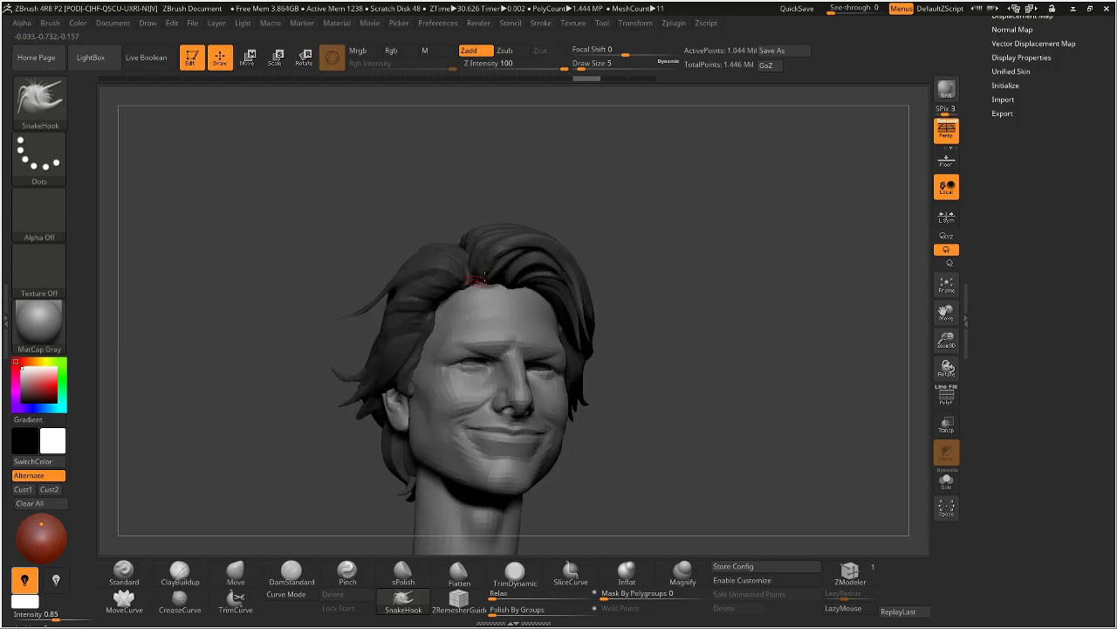
Step: Examine how the sculpted hair sits on the face from the front, both sides and three-quarter views
drag(612, 236, 724, 213)
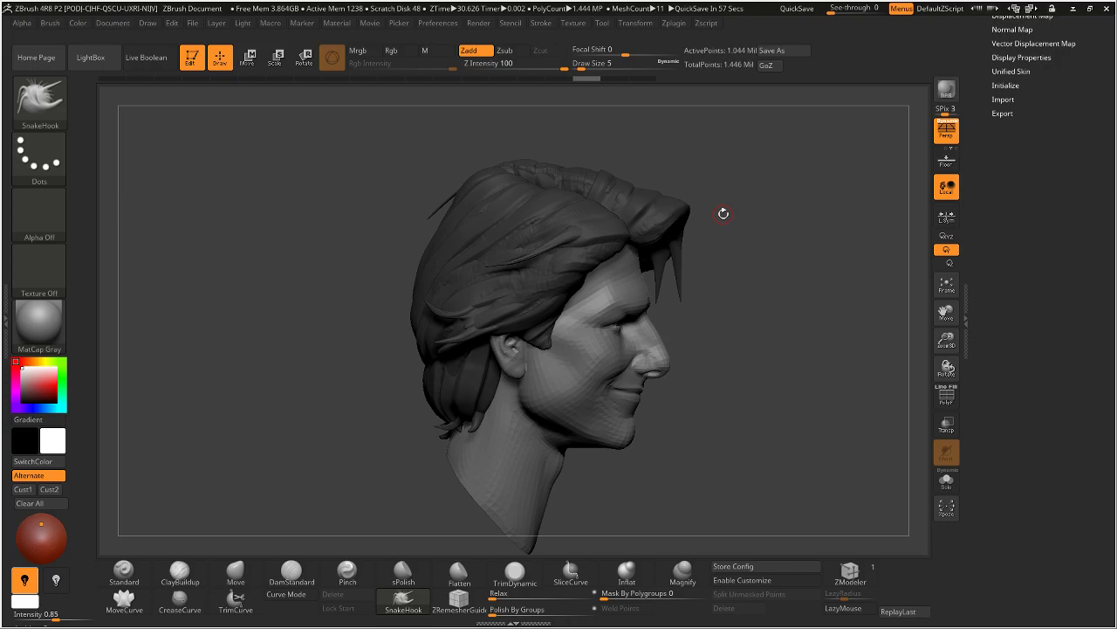
drag(739, 212, 525, 216)
drag(683, 200, 672, 173)
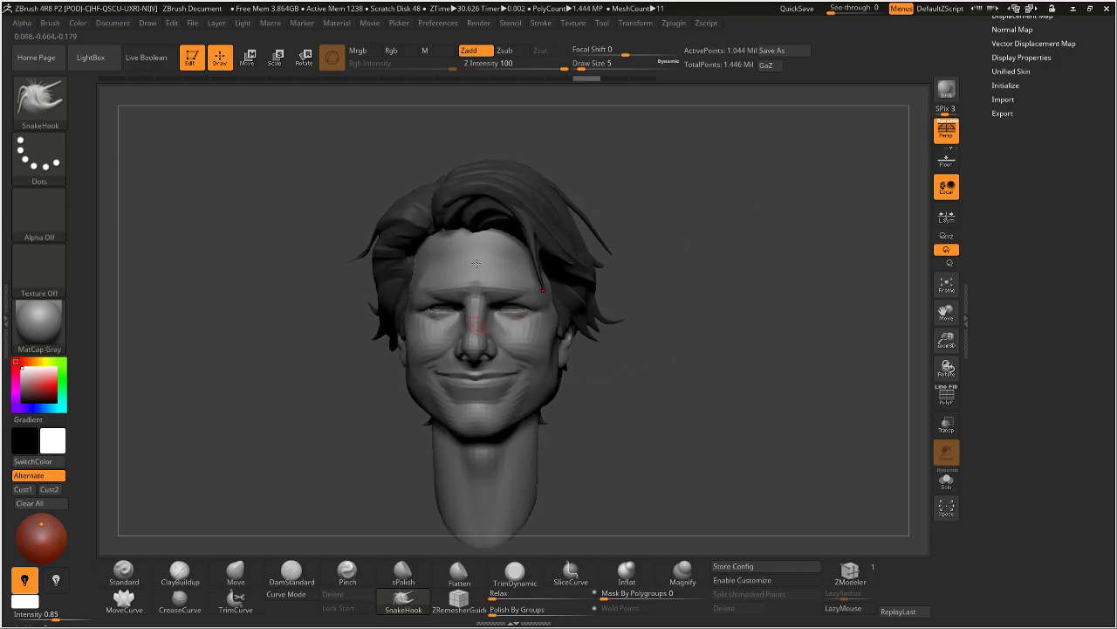
drag(582, 179, 690, 200)
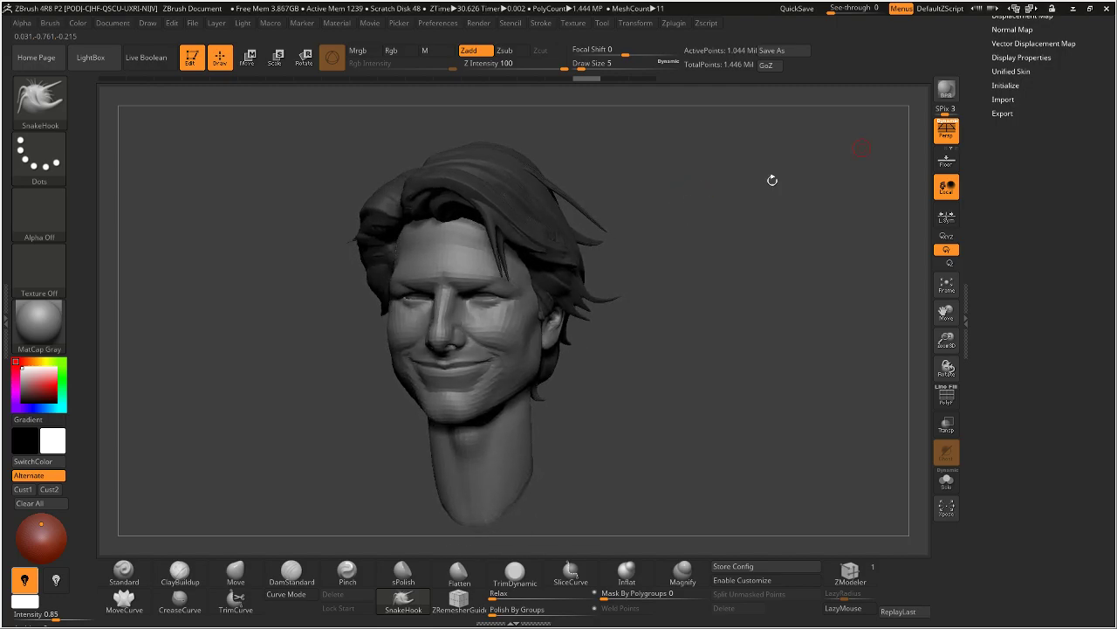
scroll(975, 266, up, 10)
drag(737, 227, 681, 232)
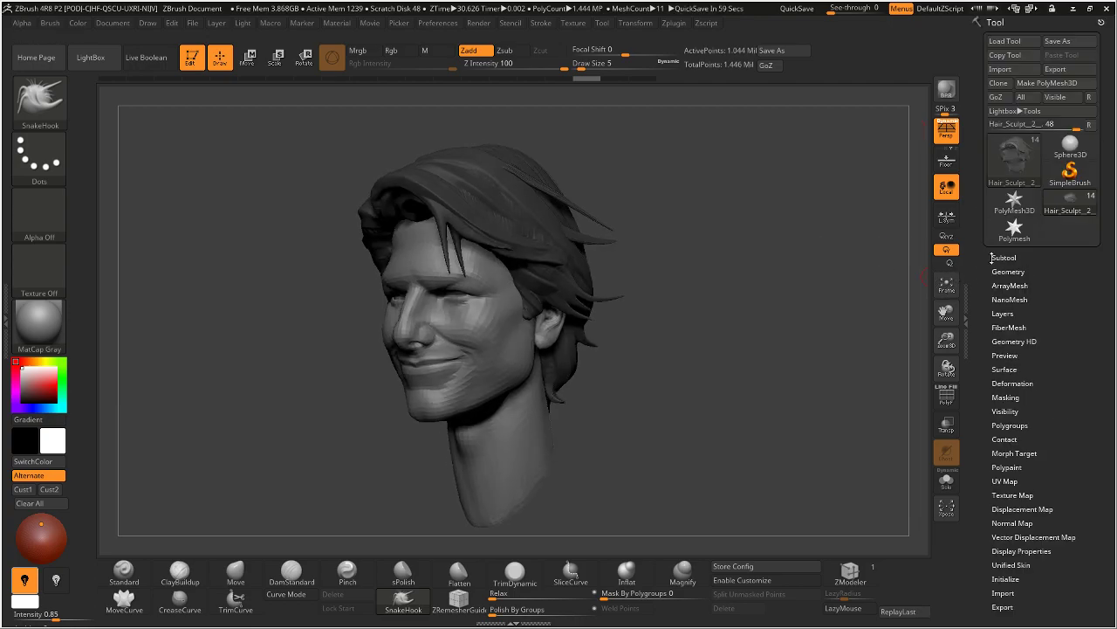
shift+drag(687, 240, 658, 219)
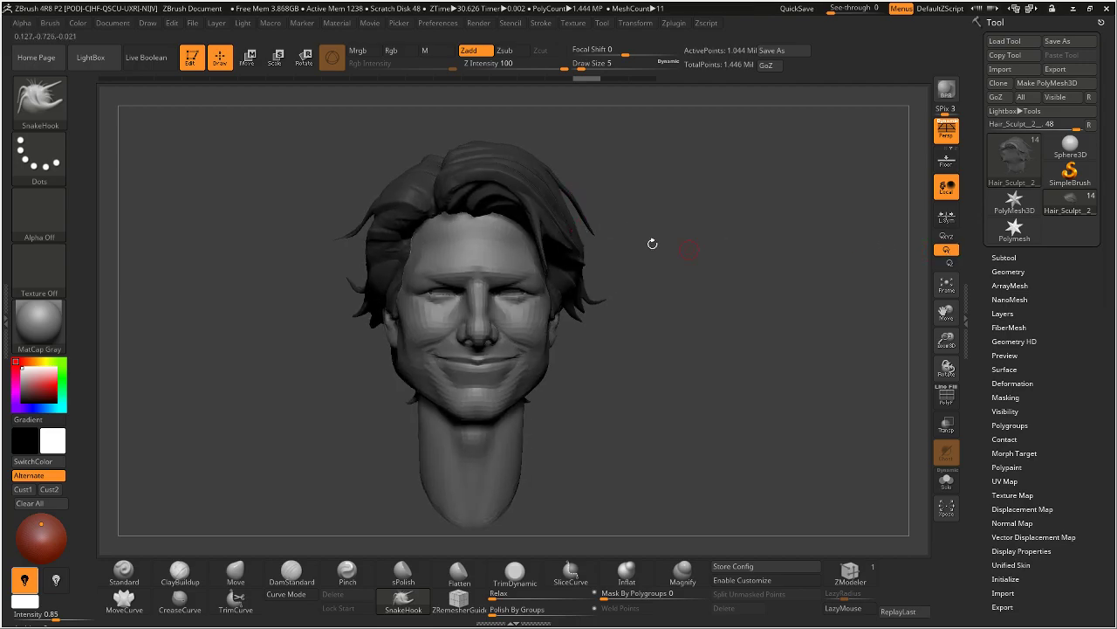
mouse_move(1069, 201)
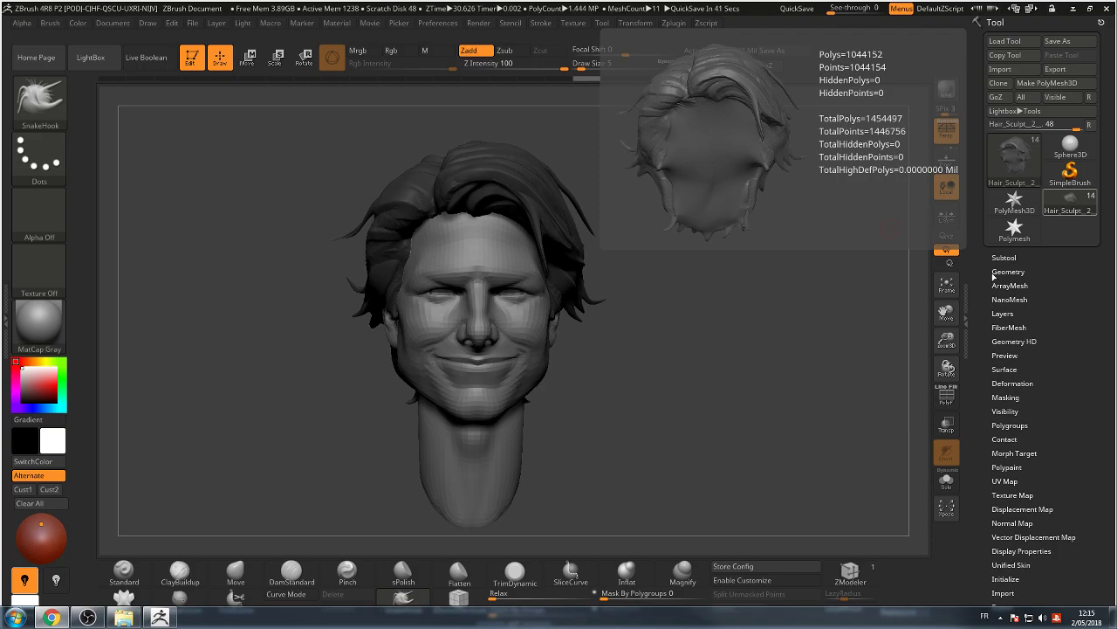
drag(864, 340, 826, 336)
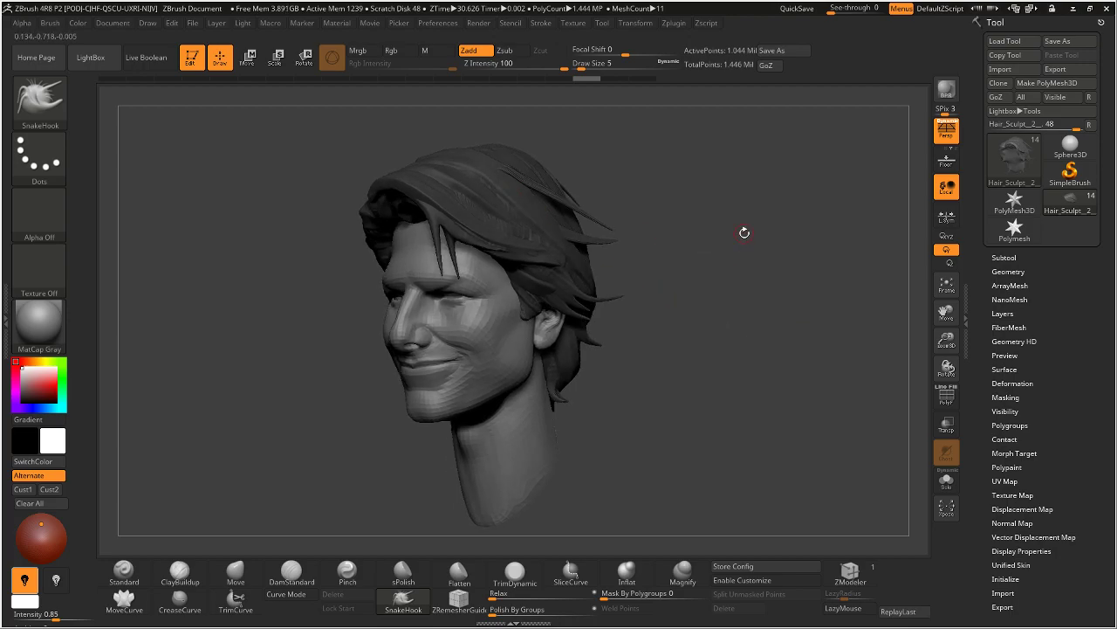
drag(743, 242, 728, 237)
Step: Hide the Hair_Sculpt__2__ subtool, select Face_ZRemesher and check the base hair pieces around the head
click(1006, 259)
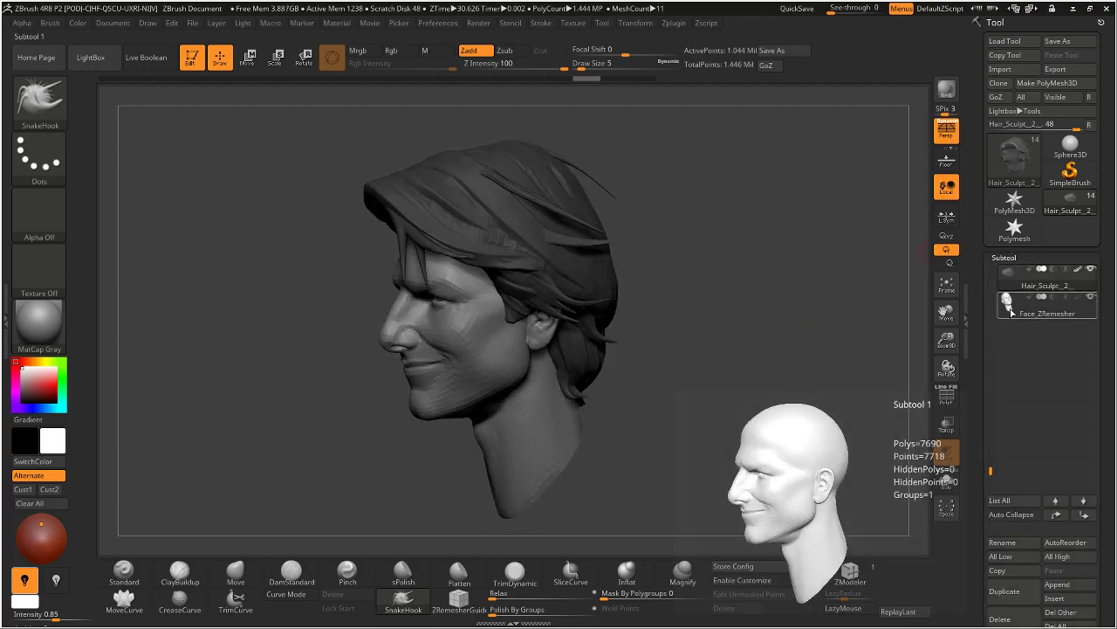
drag(991, 472, 991, 384)
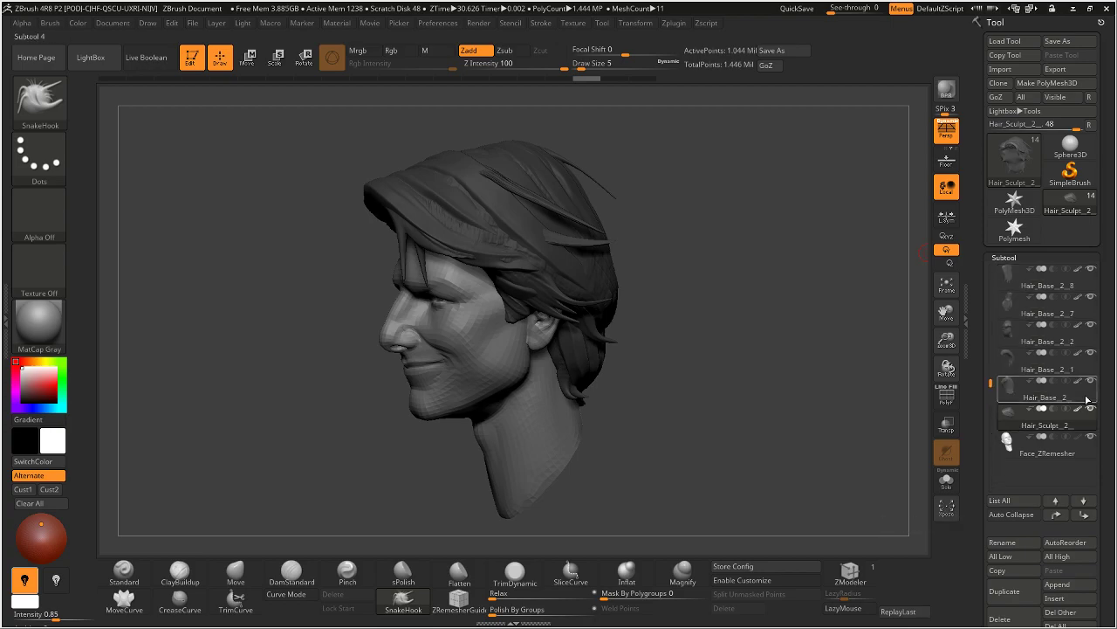
mouse_move(1091, 411)
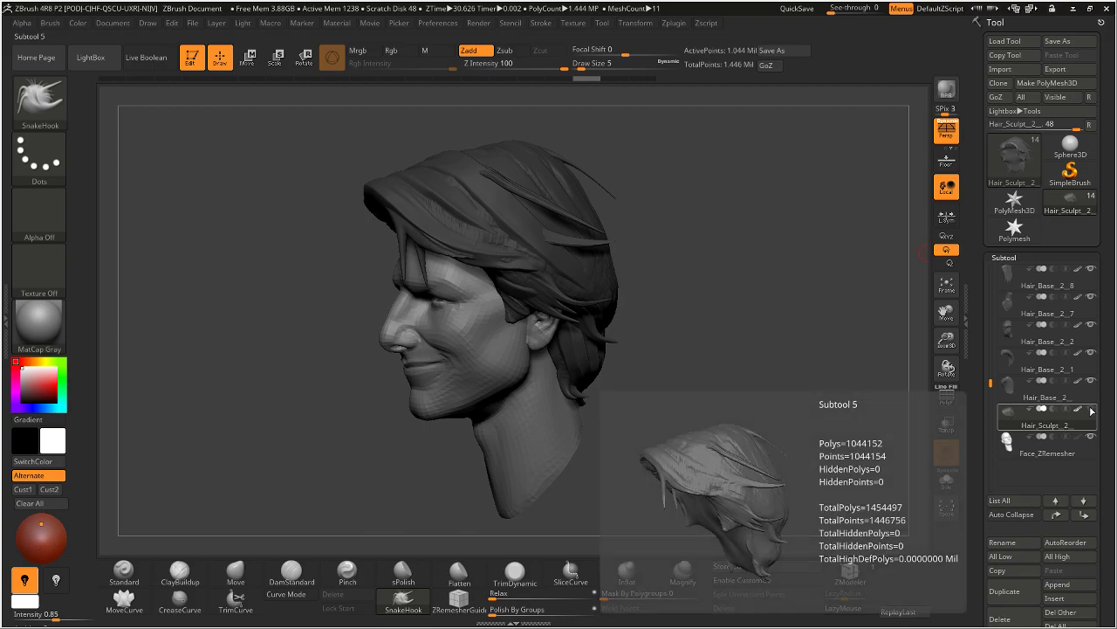
click(1030, 449)
drag(783, 279, 823, 249)
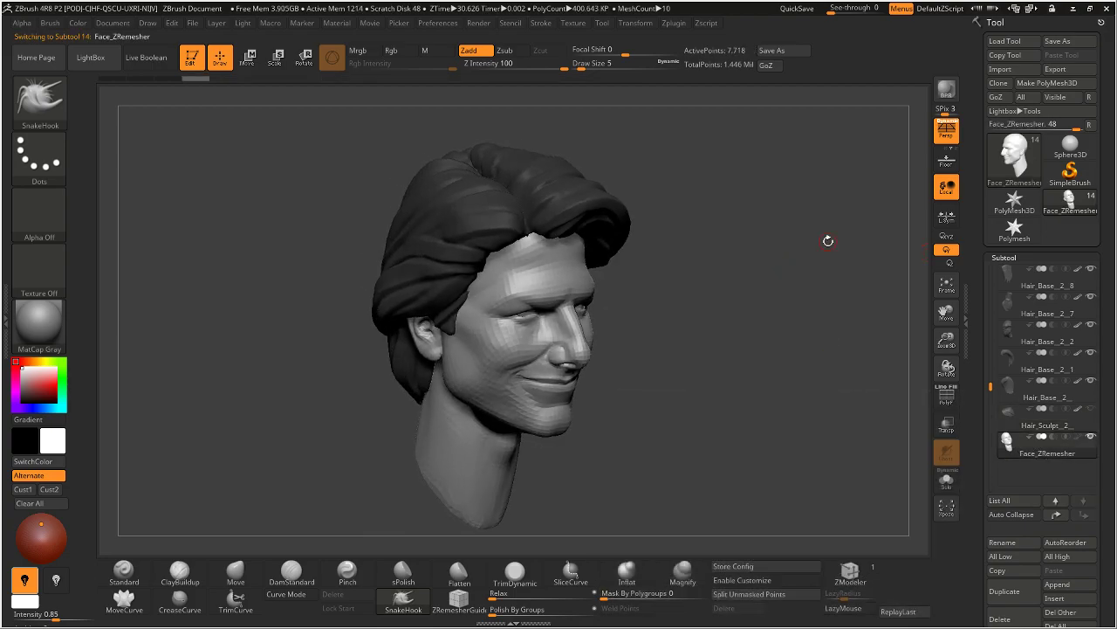
drag(705, 268, 690, 242)
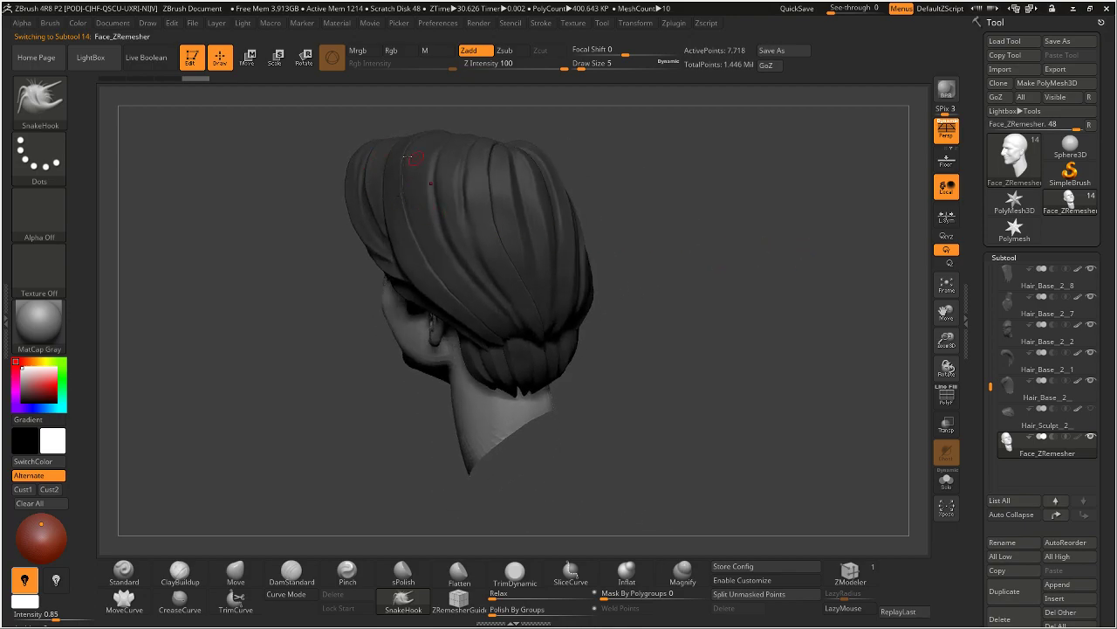
drag(606, 178, 642, 178)
Step: Select the Hair_Base__2__5 subtool and turn on PolyFrame display to highlight the active hair piece
drag(991, 385, 990, 268)
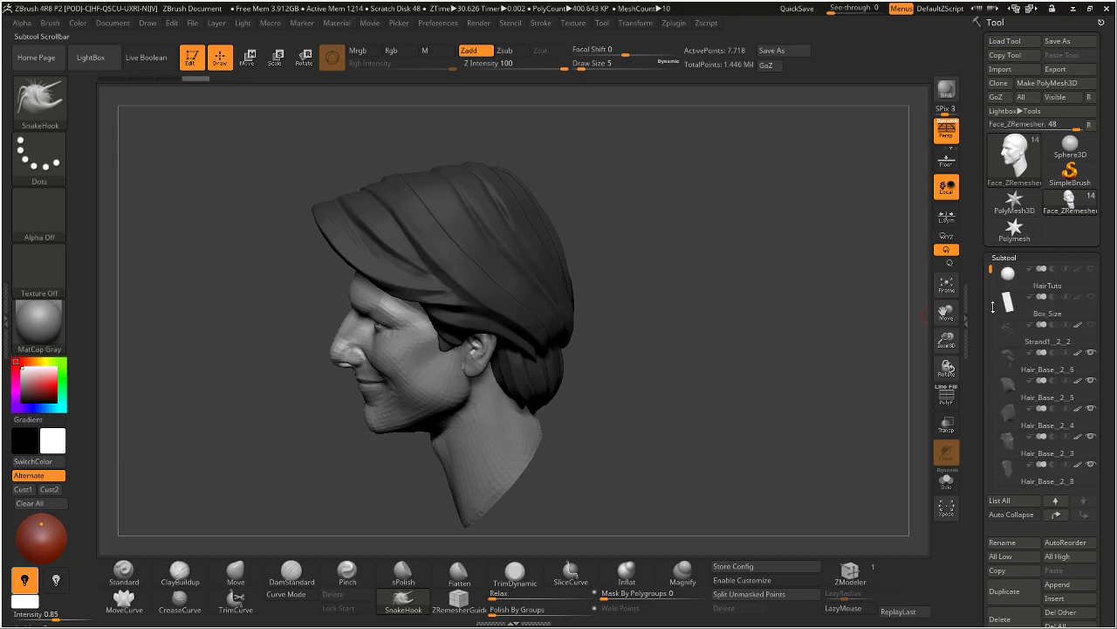
click(1009, 380)
click(948, 399)
drag(838, 301, 873, 326)
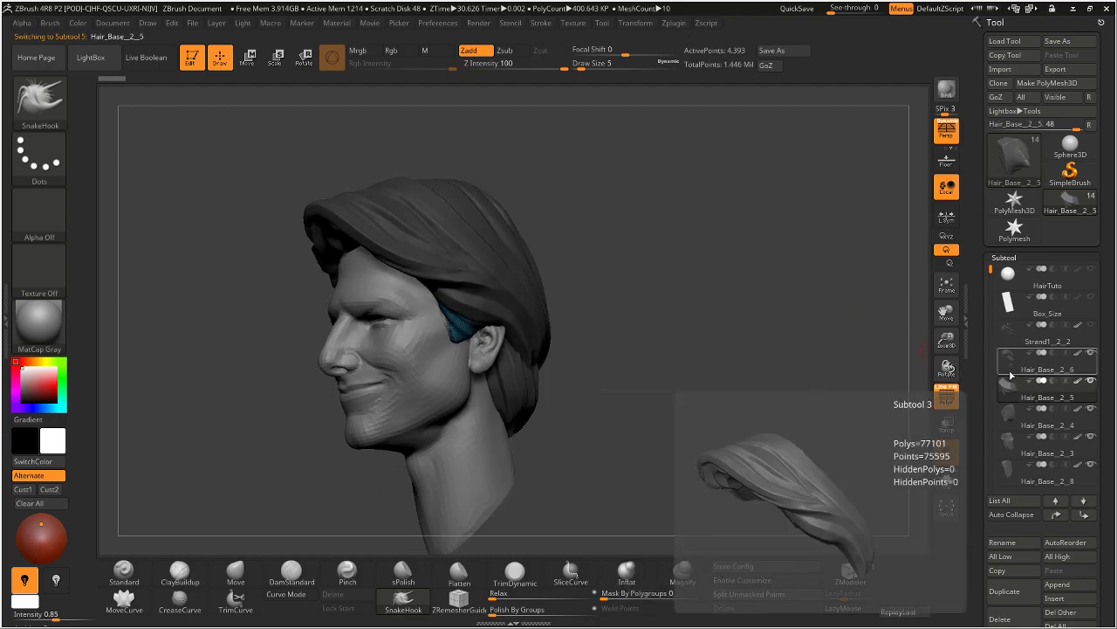
Step: Go down through the Hair_Base subtools one at a time to Hair_Sculpt__2__, viewing each piece's highlighted polygroup
key(alt+Down)
key(alt+Down)
key(alt+Down)
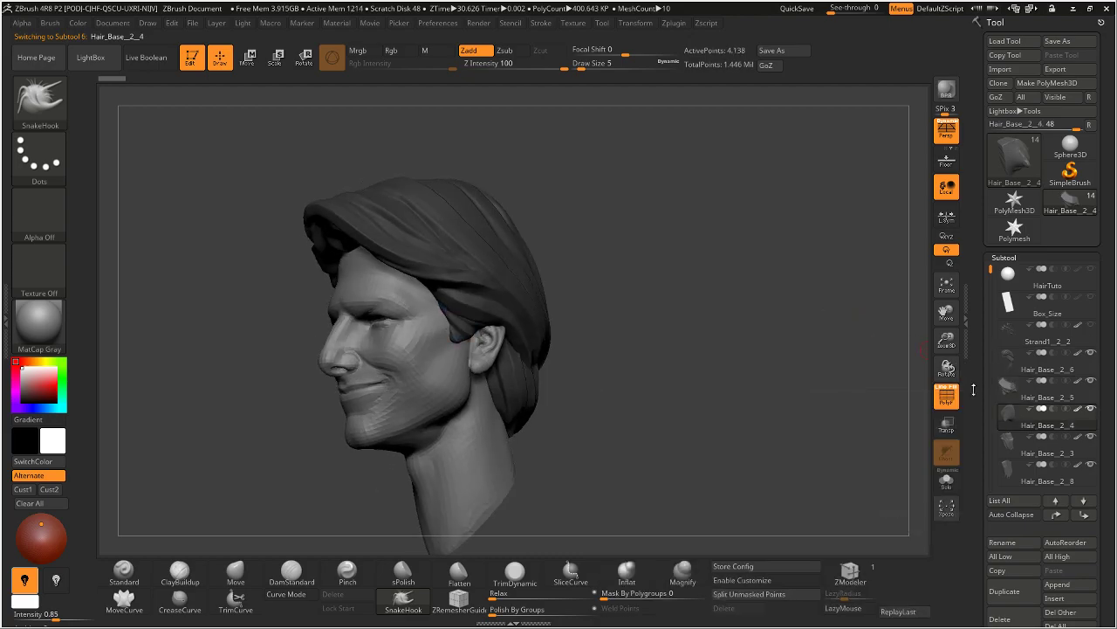
key(alt+Down)
key(alt+Down)
key(alt+Down)
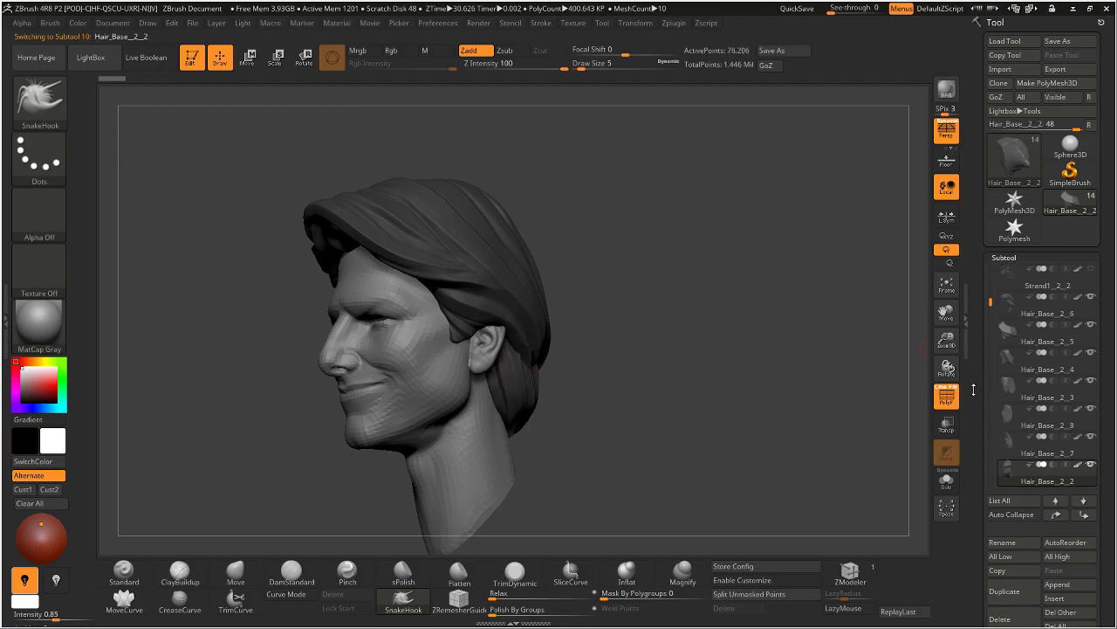
key(alt+Down)
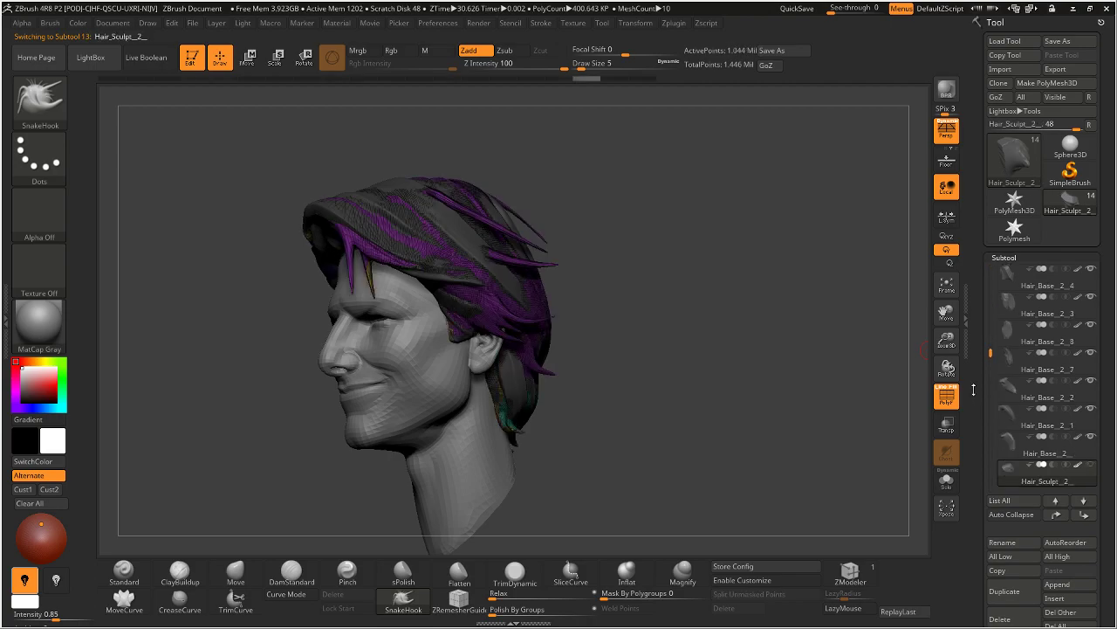
Step: Go back up to the Hair_Base__2__2 subtool and examine the highlighted base pieces from behind and the side
key(alt+Up)
drag(713, 232, 669, 269)
key(alt+Up)
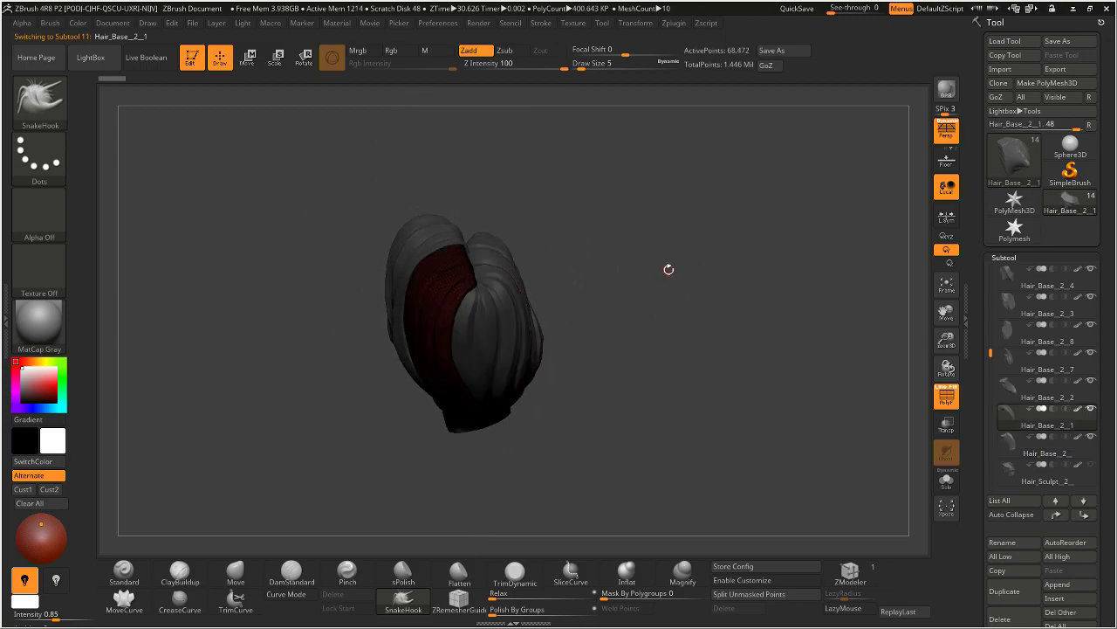
key(alt+Up)
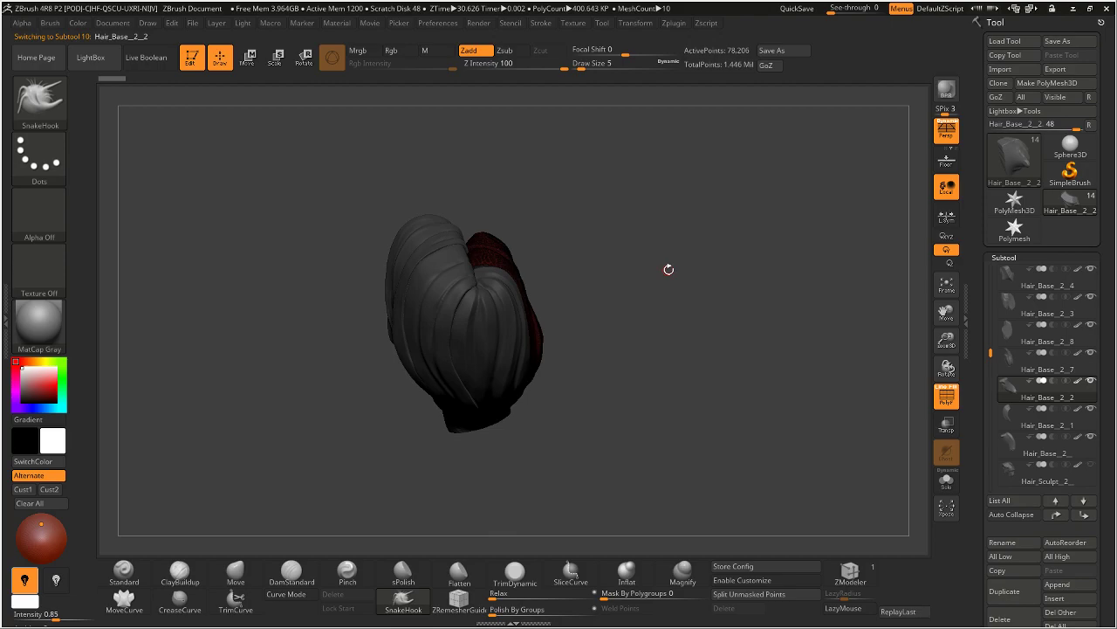
drag(631, 205, 552, 330)
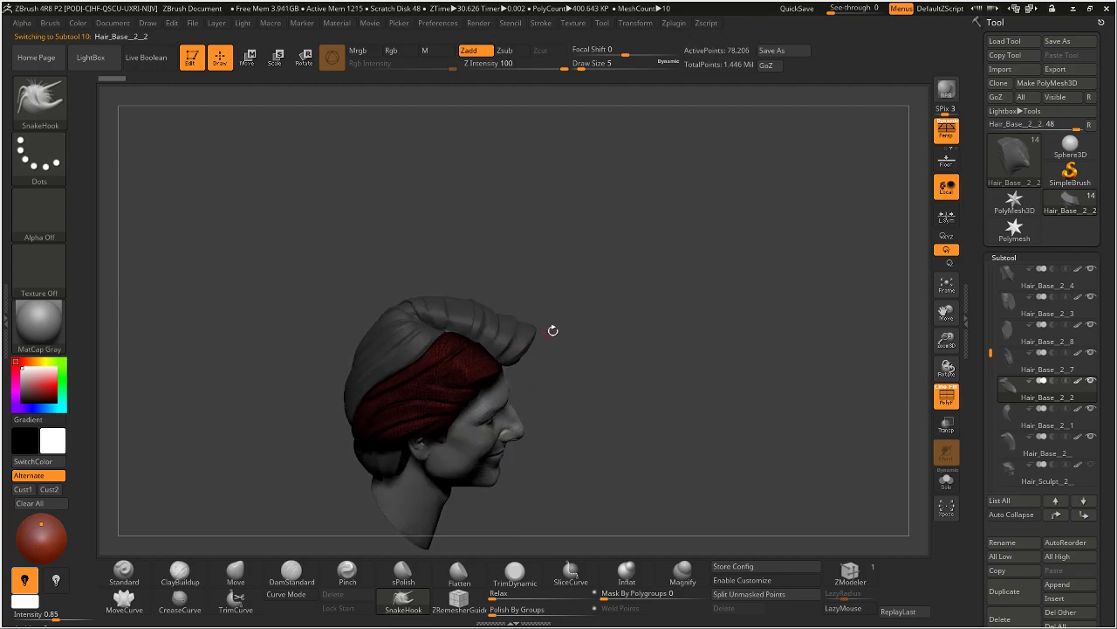
Step: Go down from Hair_Base__2__2 to the Hair_Sculpt__2__ subtool and compare the base pieces with the detailed hair in side view
drag(619, 287, 478, 341)
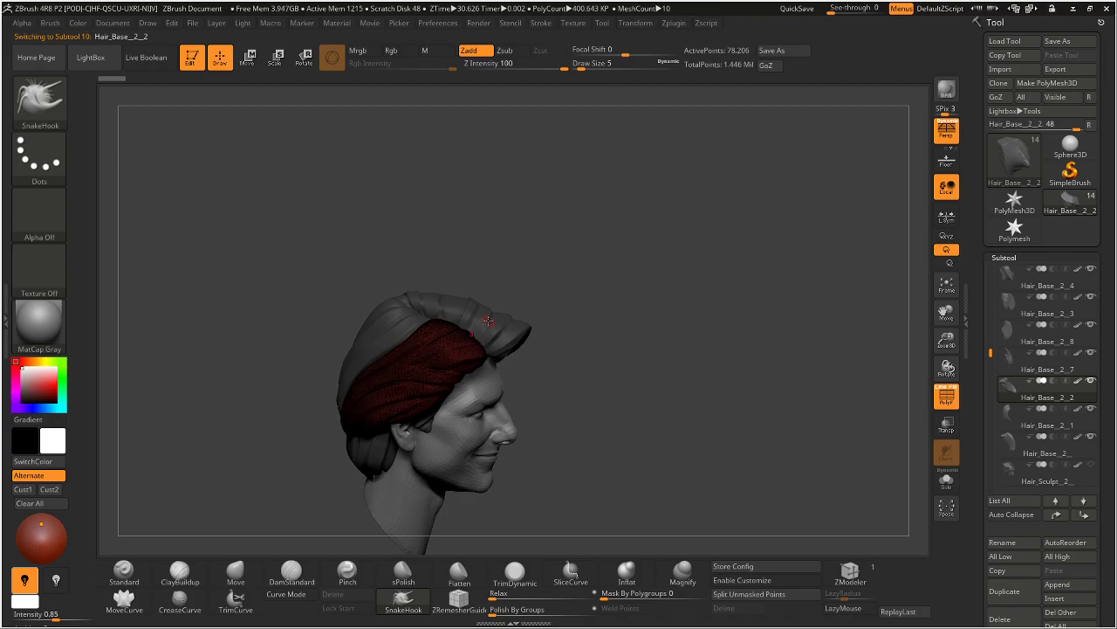
key(Down)
key(Down)
key(Down)
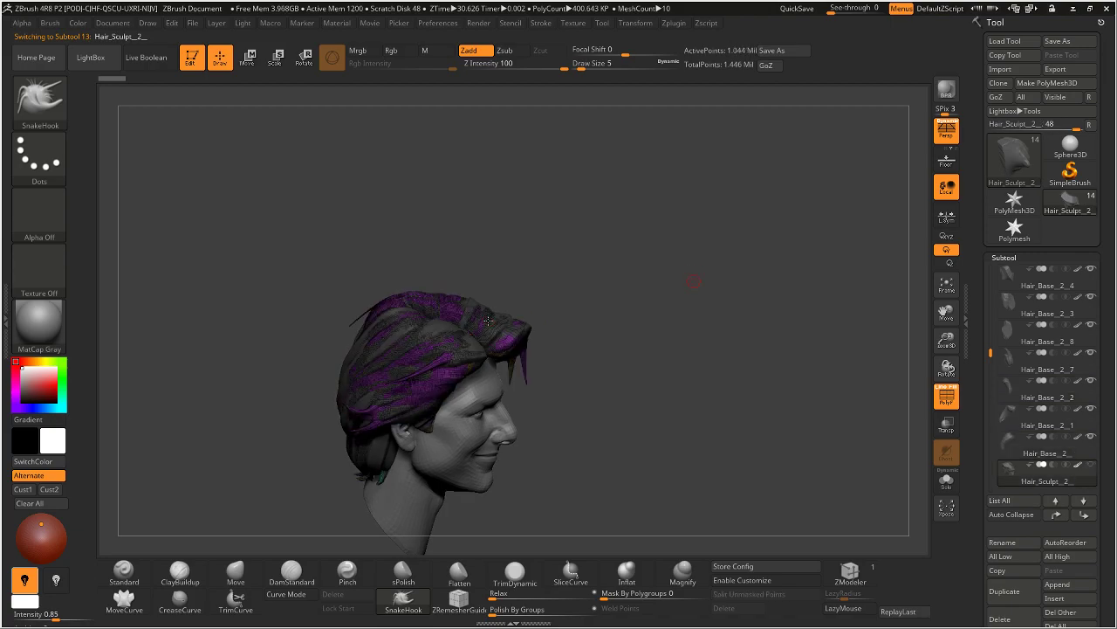
Step: Go up through the Hair_Base subtools and back down past Hair_Base__2__7, viewing the highlighted pieces from behind
key(Up)
drag(718, 269, 766, 239)
key(Up)
key(Up)
key(Up)
key(Up)
key(Up)
key(Up)
key(Down)
key(Down)
key(Down)
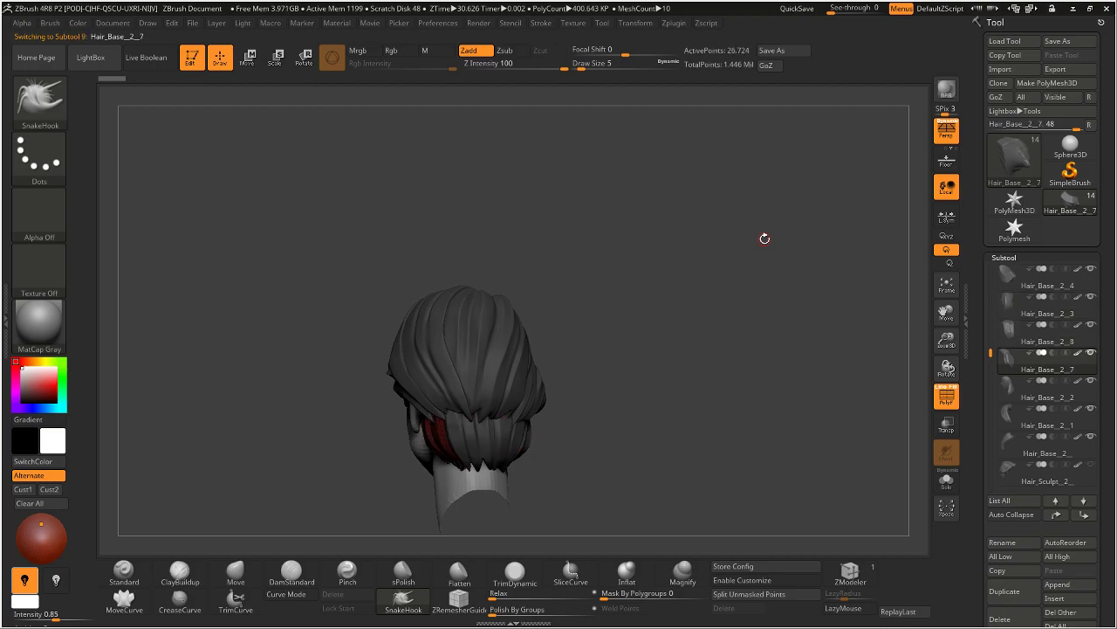
key(Down)
Step: Select the large hair piece at the back of the head, isolate it with Solo and turn off PolyFrame display
mouse_move(680, 282)
mouse_down()
mouse_move(536, 233)
mouse_move(646, 236)
mouse_move(689, 274)
mouse_up()
alt+click(554, 273)
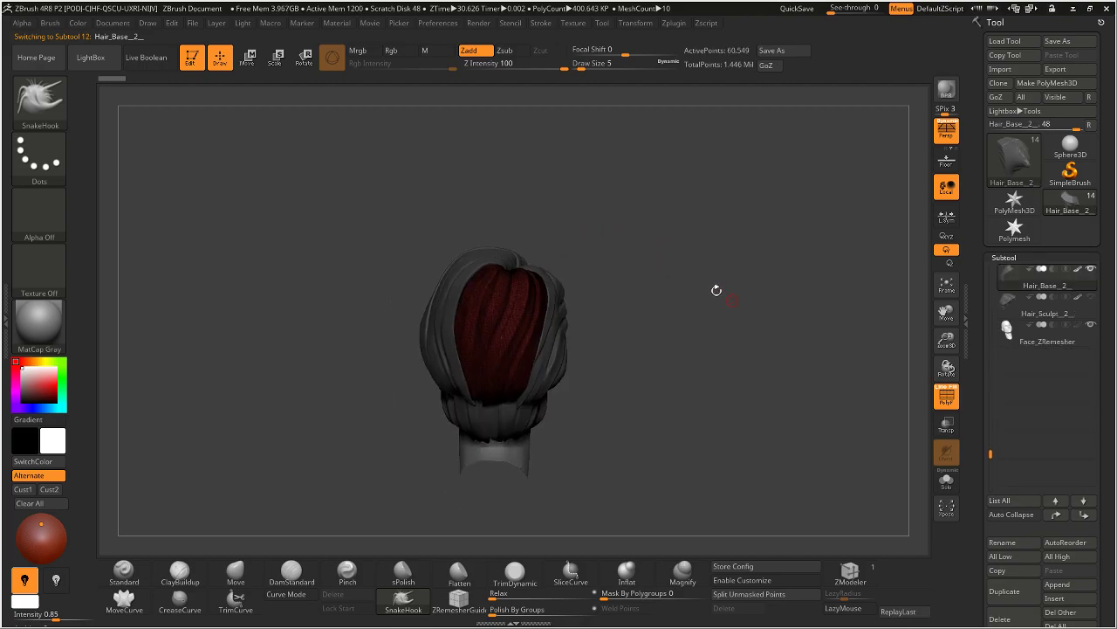
click(947, 397)
drag(918, 384, 926, 379)
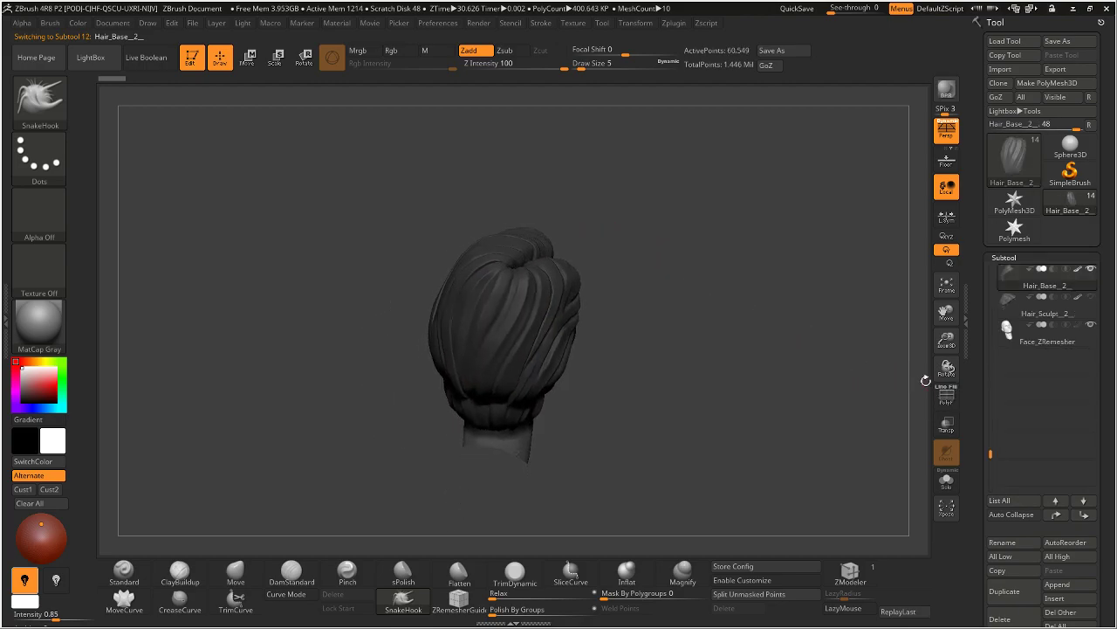
click(950, 399)
click(947, 479)
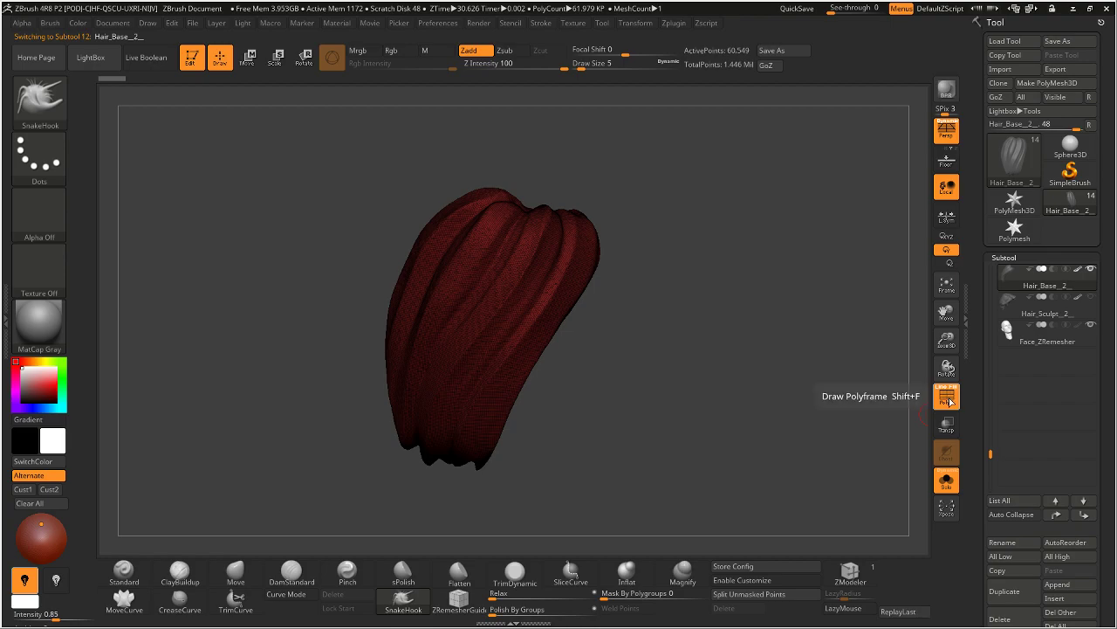
click(948, 397)
Step: Examine the isolated back hair piece and the edges of its strands from several angles and up close
drag(721, 295, 686, 276)
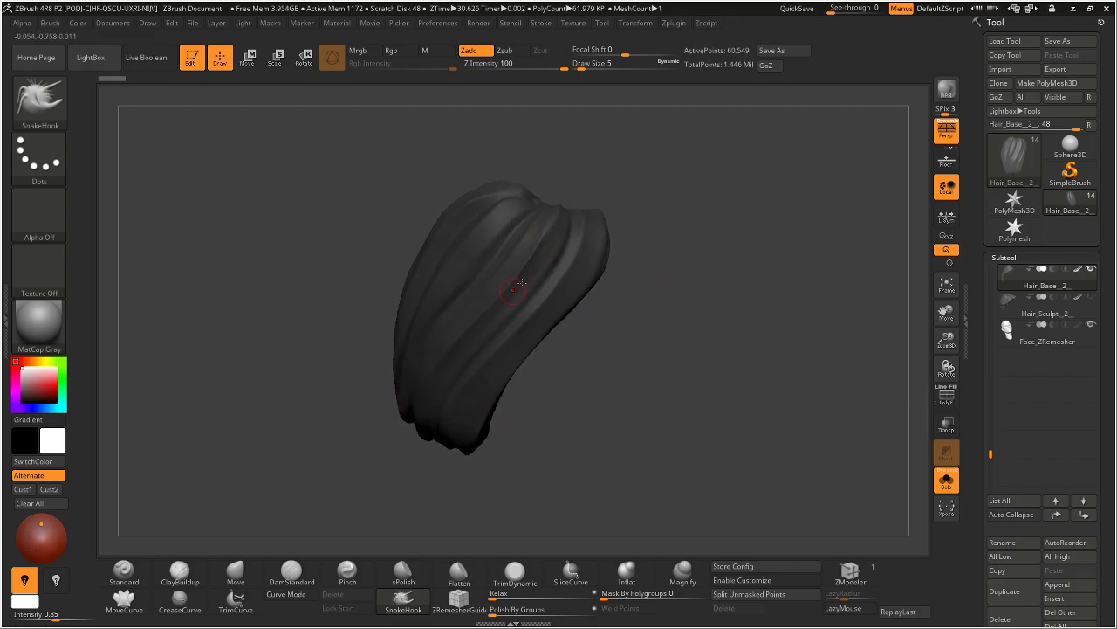
drag(683, 199, 657, 177)
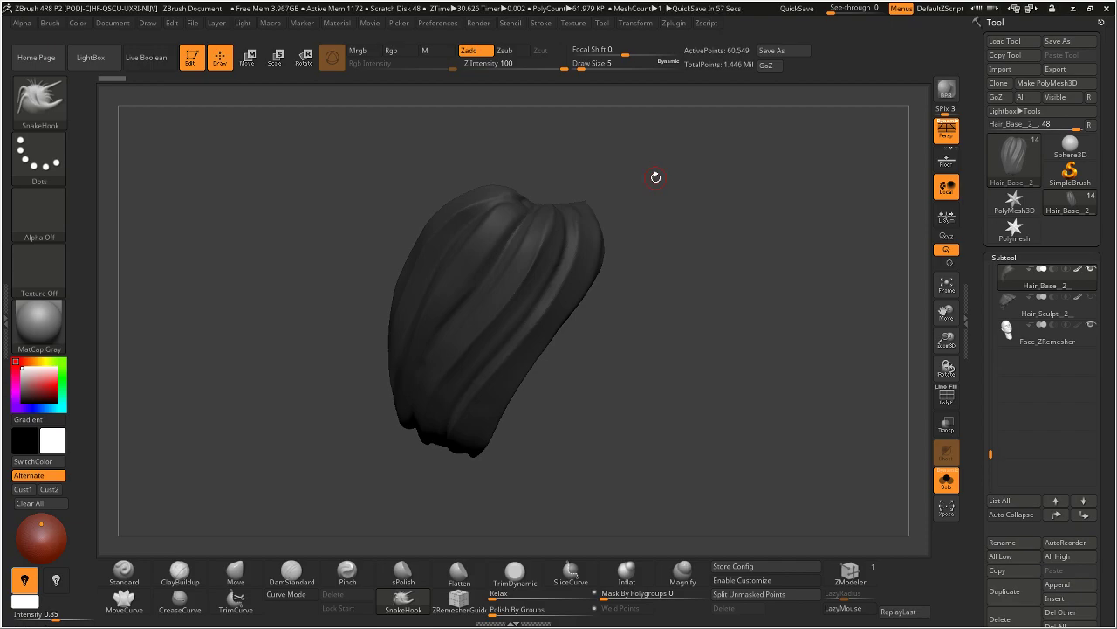
drag(728, 203, 666, 232)
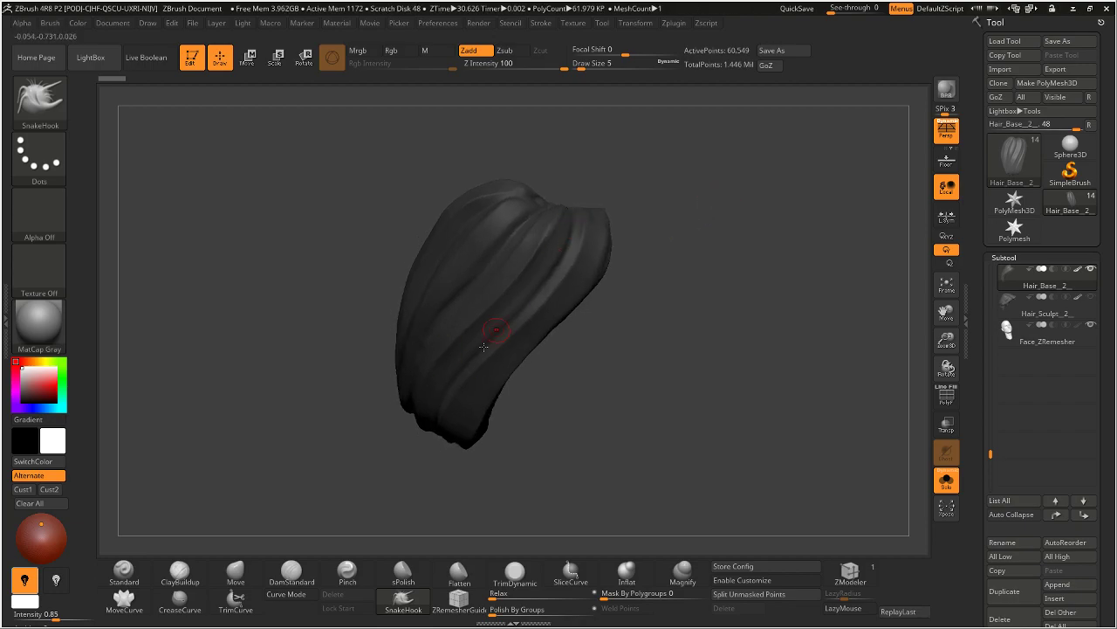
mouse_move(636, 256)
mouse_down()
mouse_move(703, 203)
mouse_move(581, 166)
mouse_move(585, 186)
mouse_up()
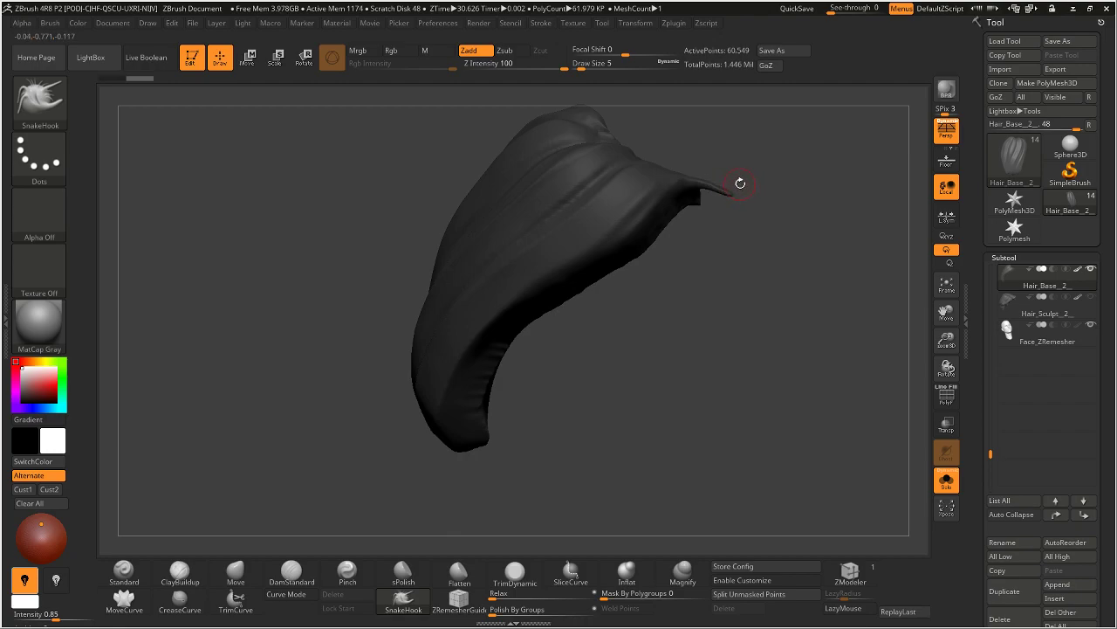
mouse_move(719, 182)
mouse_down()
mouse_move(756, 183)
mouse_move(736, 171)
mouse_up()
key(ctrl+shift)
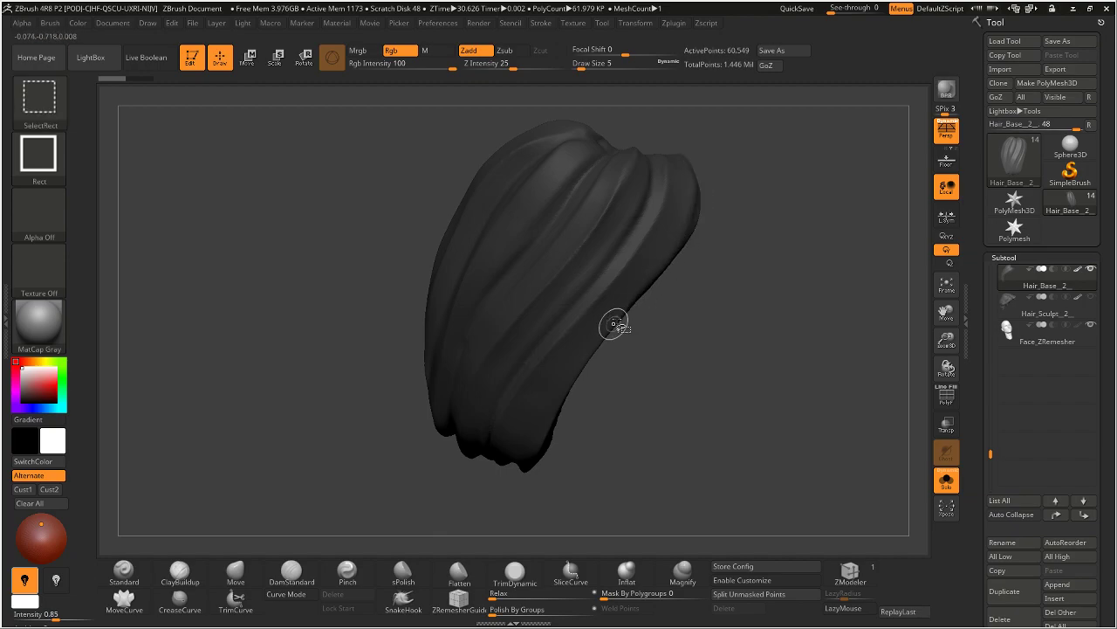
drag(739, 204, 742, 181)
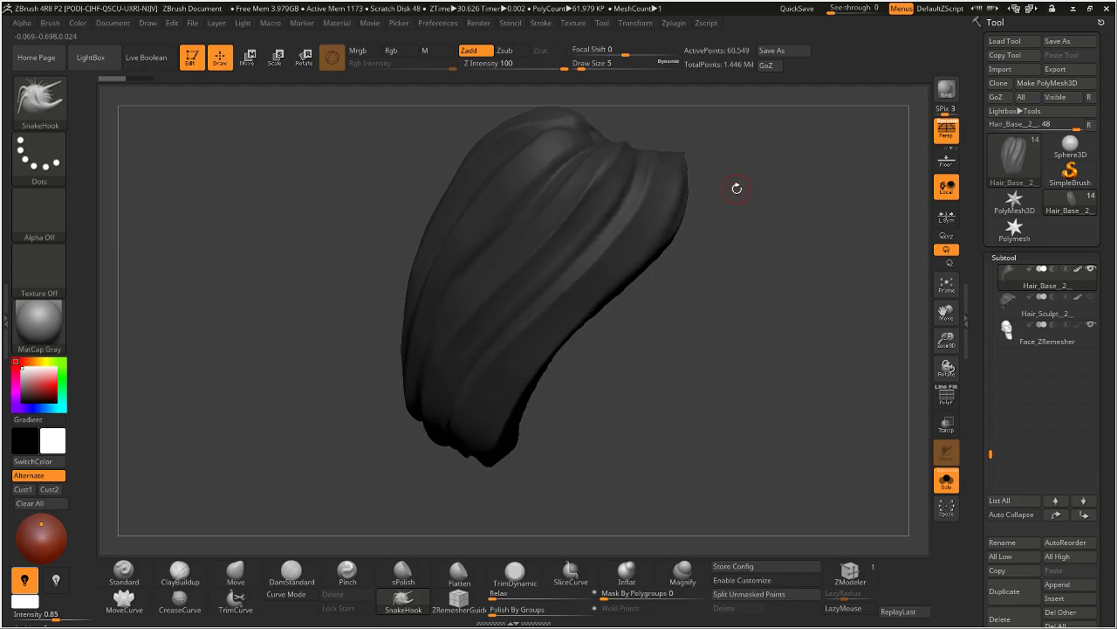
key(b)
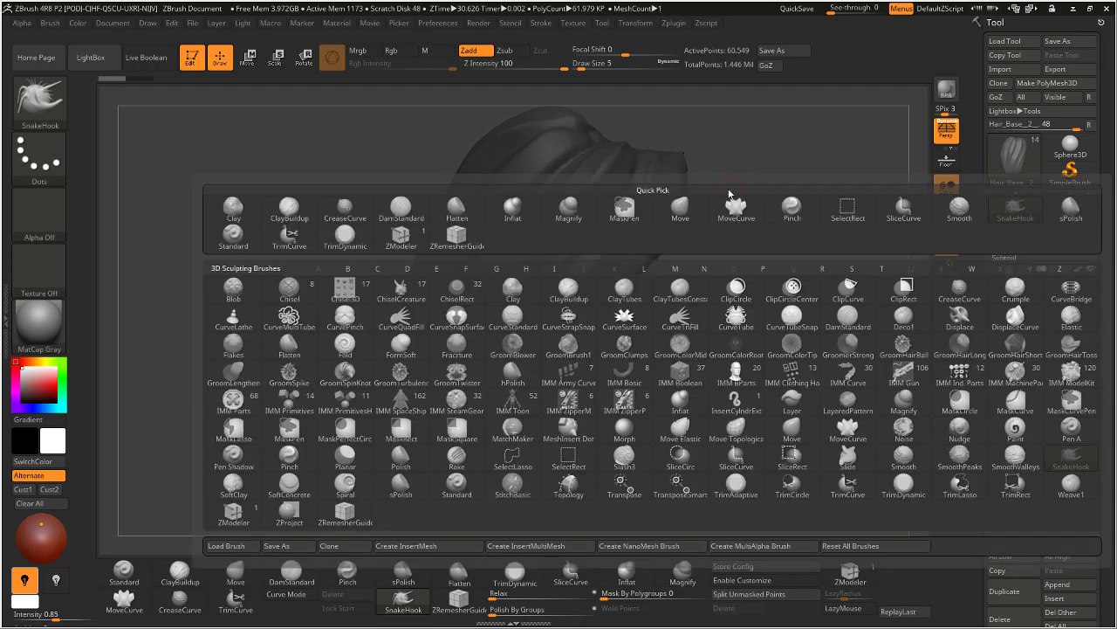
key(t)
key(d)
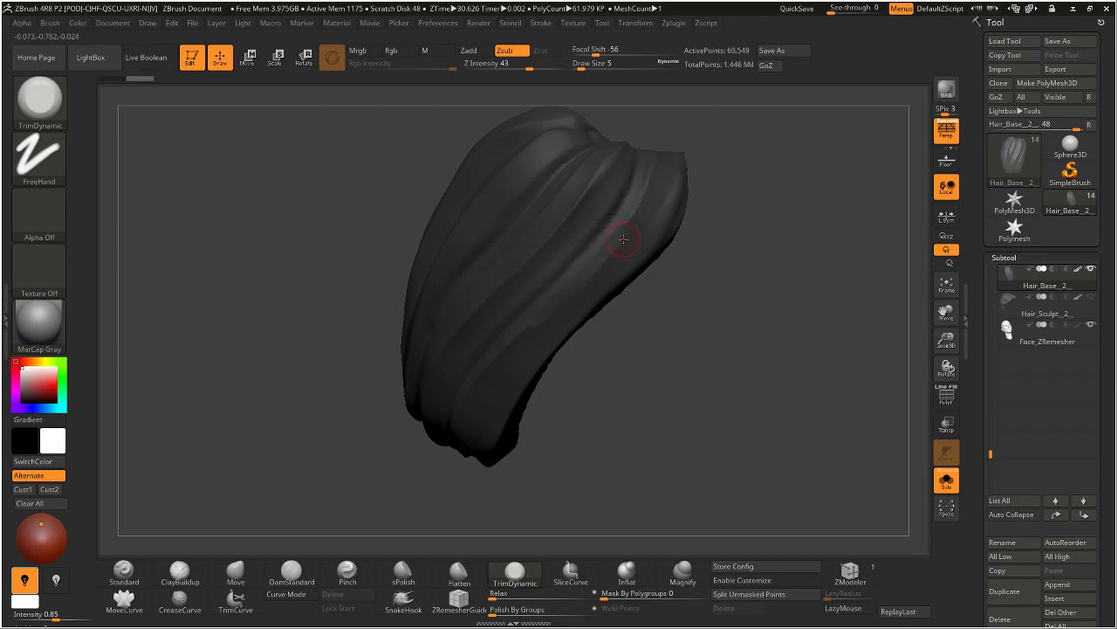
Step: Flatten the broad outer strand along the hair piece's side edge with the hPolish brush at draw size 8
key(b)
key(h)
key(p)
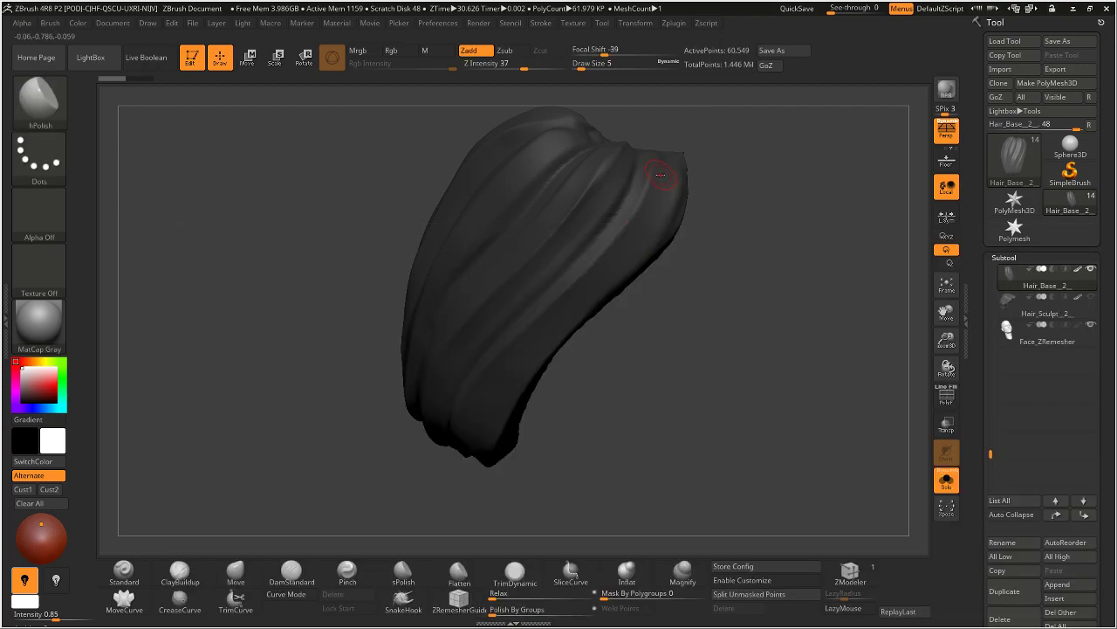
text(s8)
key(Return)
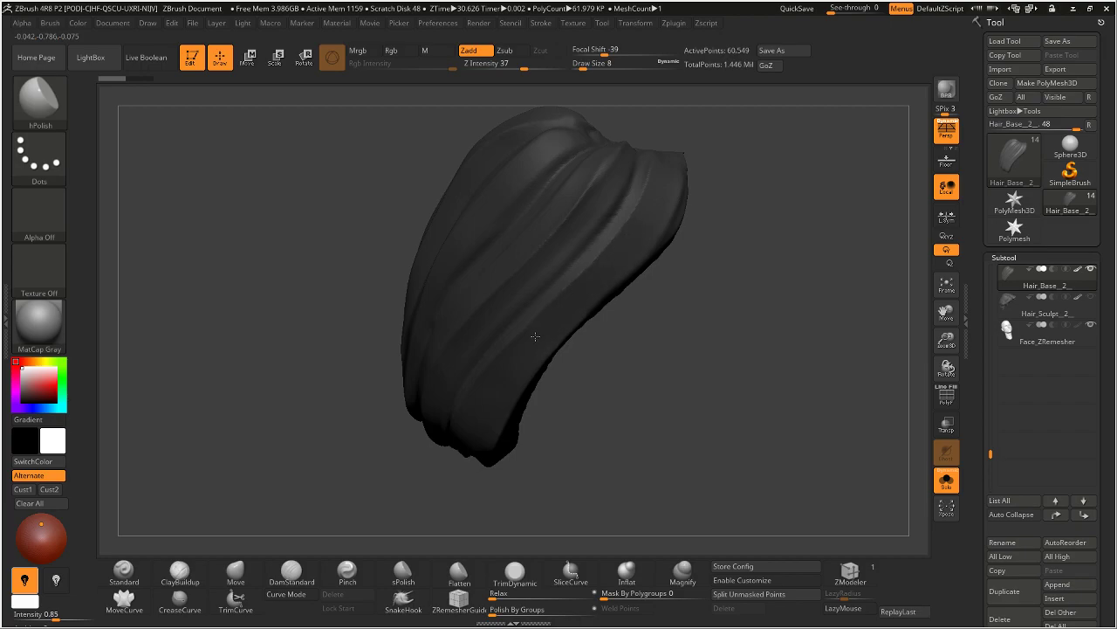
drag(490, 391, 611, 244)
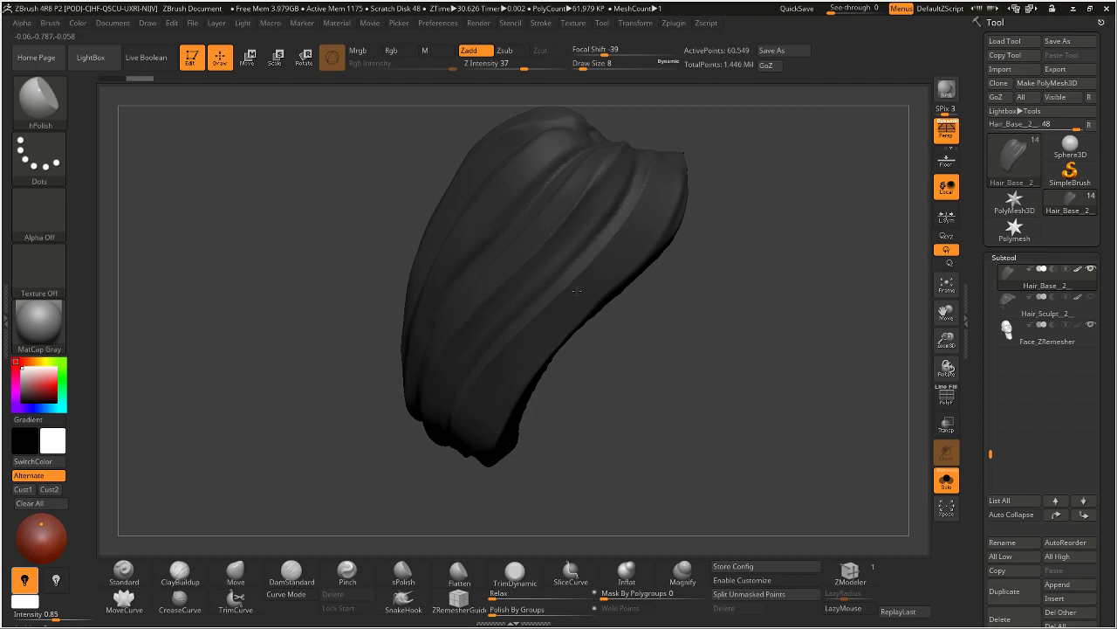
key(ctrl)
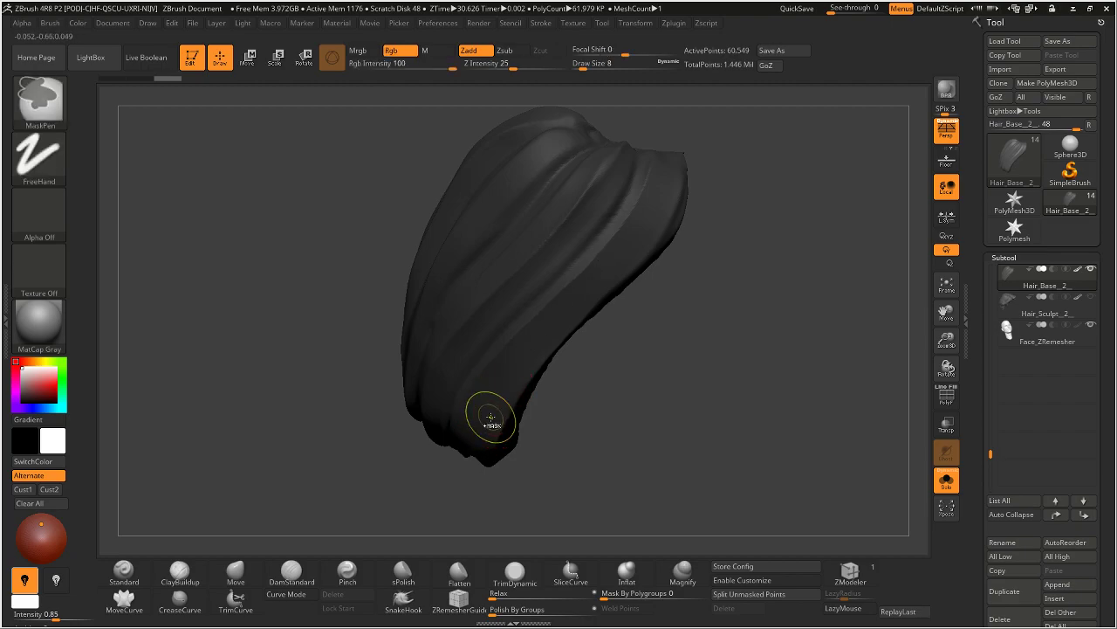
Step: Polish a crisp edge down the length of the outer strand using hPolish at draw size 3 with LazyMouse turned on
drag(714, 233, 747, 187)
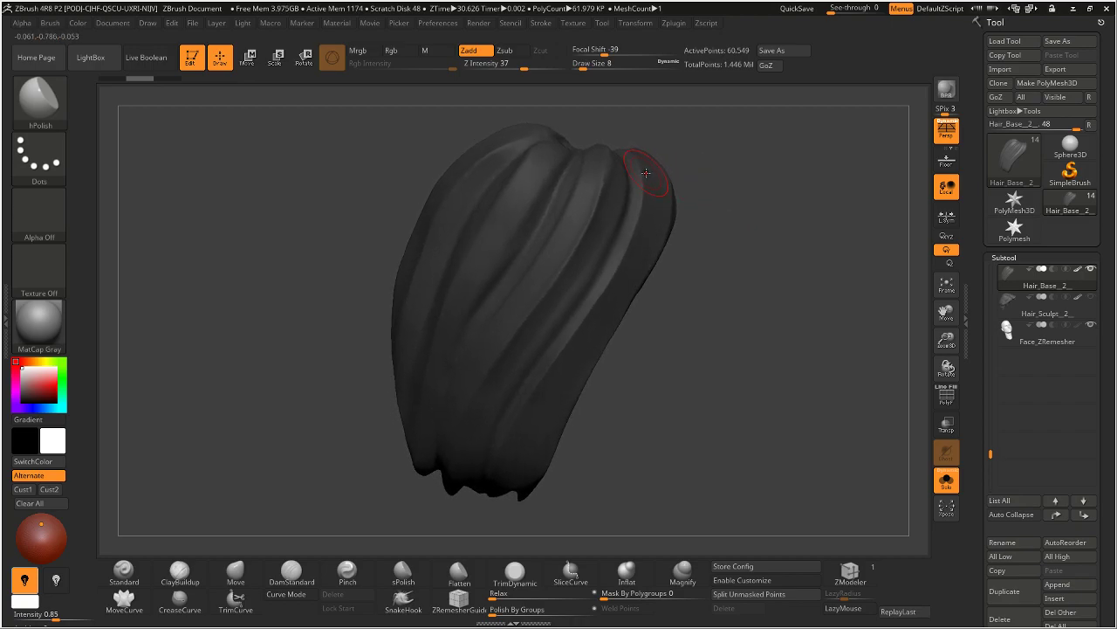
key(s)
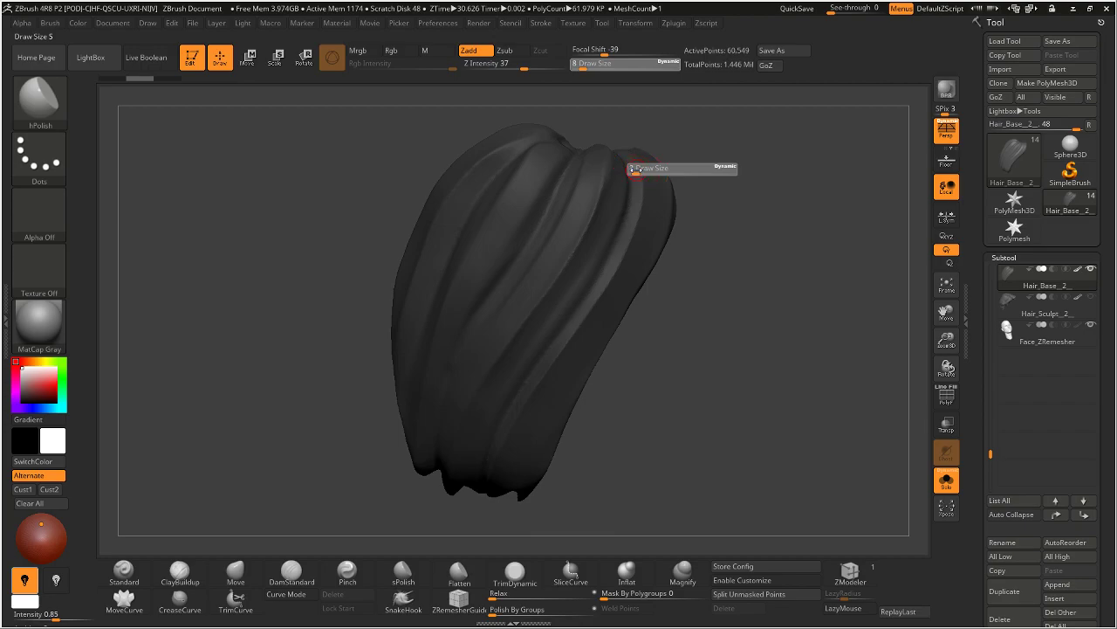
key(Return)
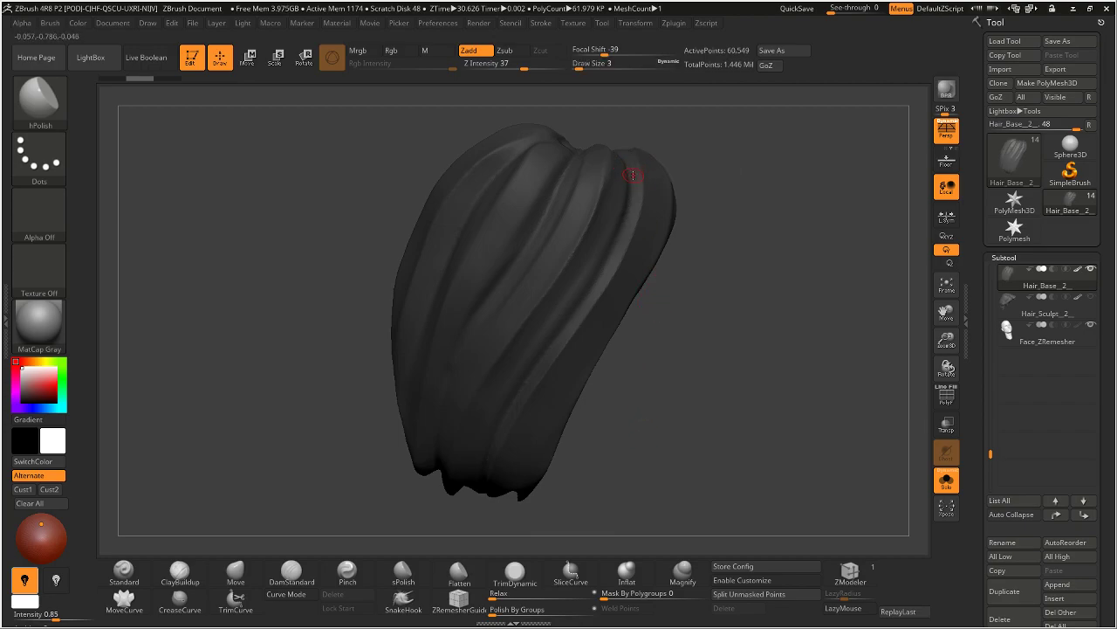
click(843, 607)
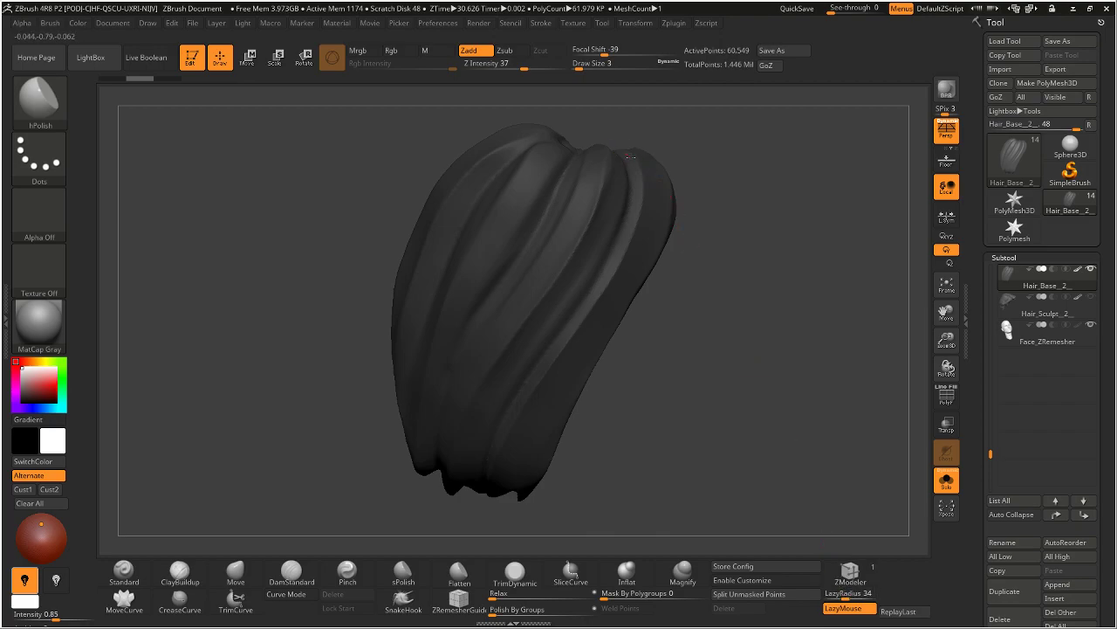
drag(635, 175, 637, 195)
mouse_move(613, 264)
mouse_down()
mouse_move(522, 398)
mouse_move(494, 476)
mouse_up()
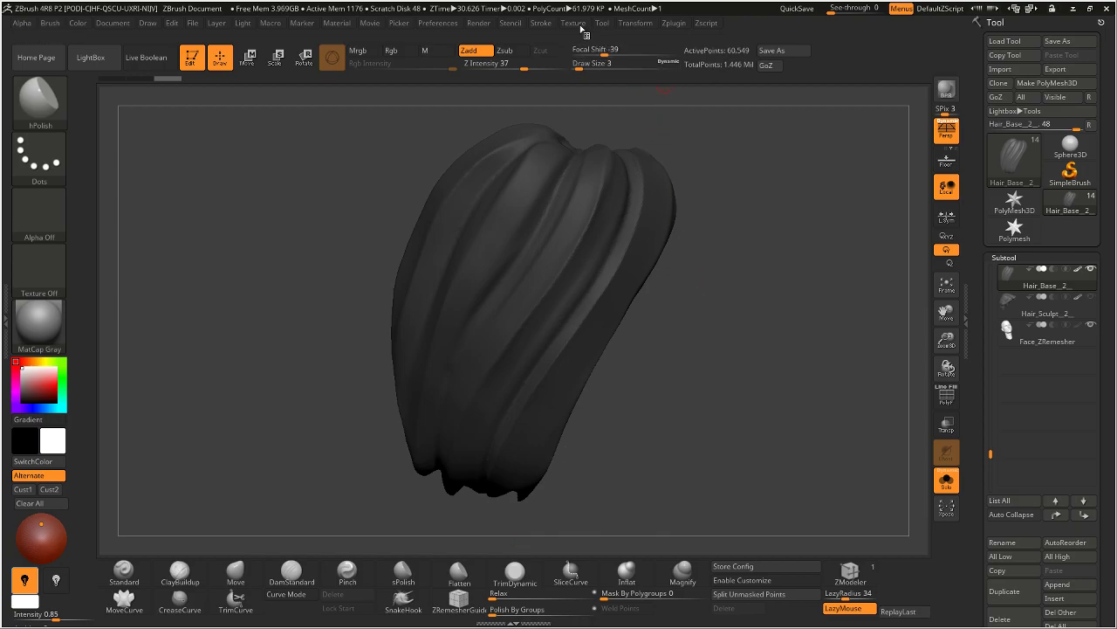
click(541, 24)
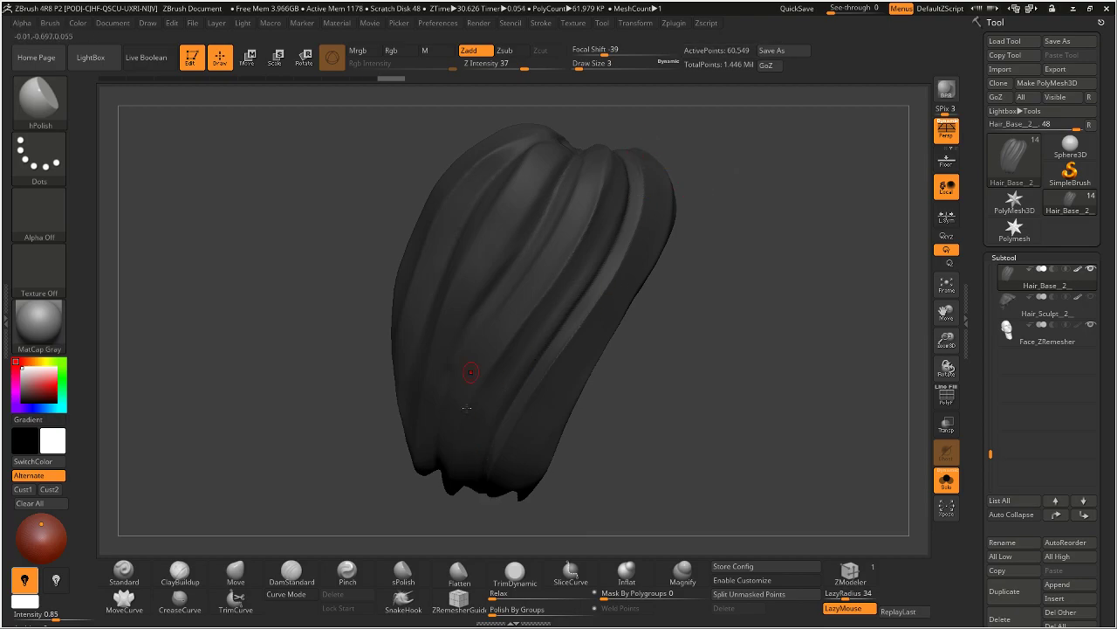
Step: Scrub back and forth through the undo history to compare the hair piece before and after polishing
drag(387, 85, 365, 88)
mouse_move(143, 104)
mouse_down()
mouse_move(118, 105)
mouse_move(174, 94)
mouse_up()
drag(349, 79, 468, 72)
drag(296, 79, 426, 78)
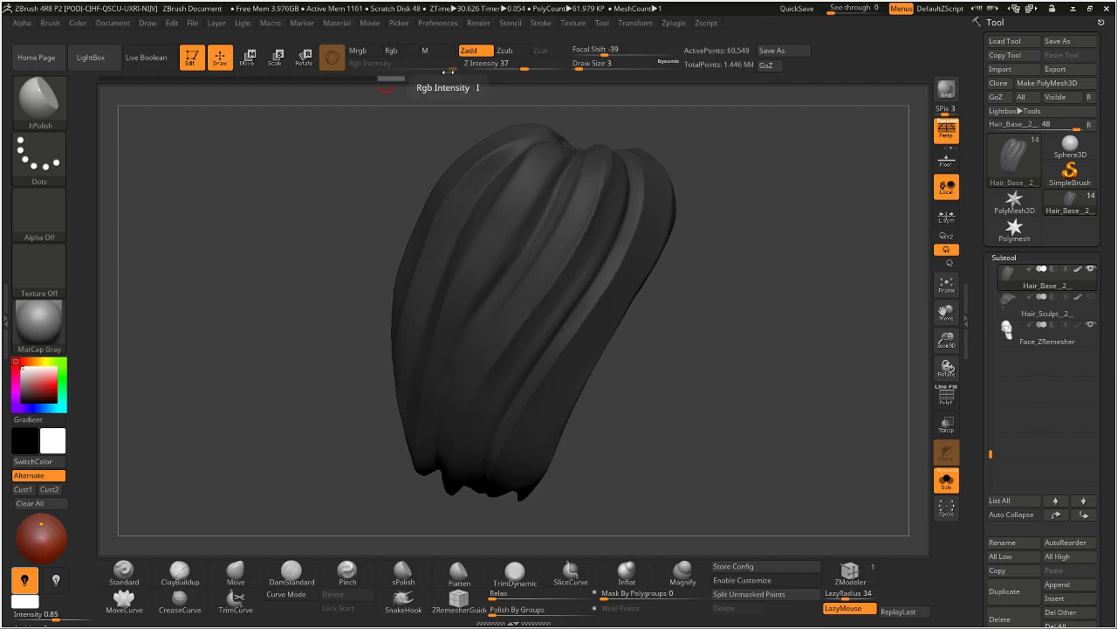
Step: Polish the strands next to the outer one into flatter planes with hPolish at draw size 6
drag(719, 175, 731, 191)
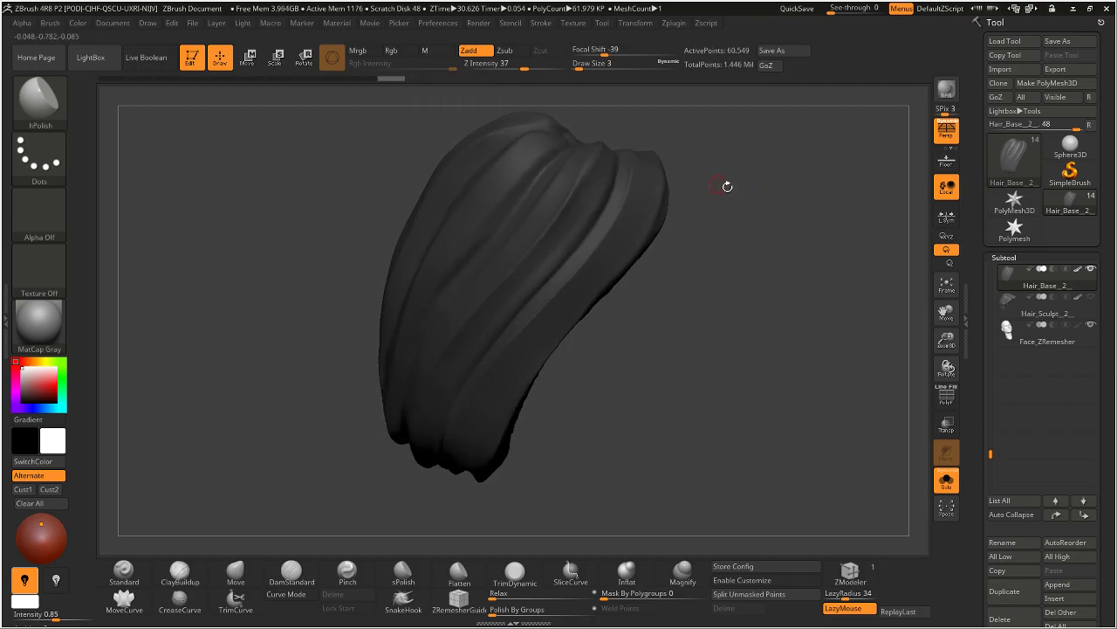
text(s6)
key(Return)
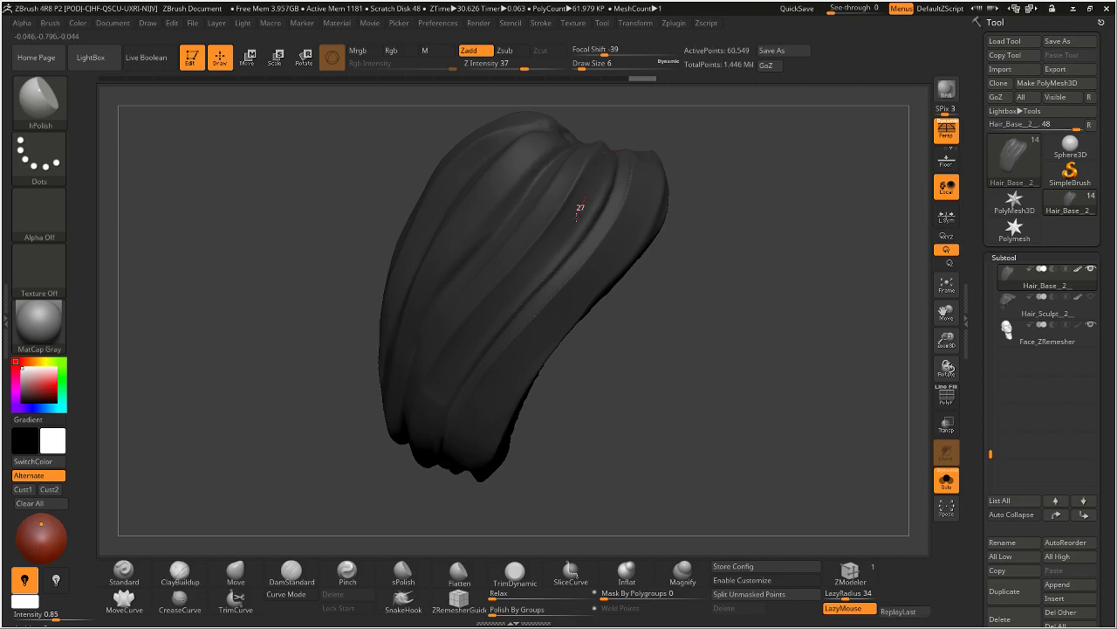
drag(537, 265, 573, 198)
mouse_move(606, 159)
mouse_down()
mouse_move(582, 221)
mouse_move(474, 334)
mouse_move(461, 410)
mouse_up()
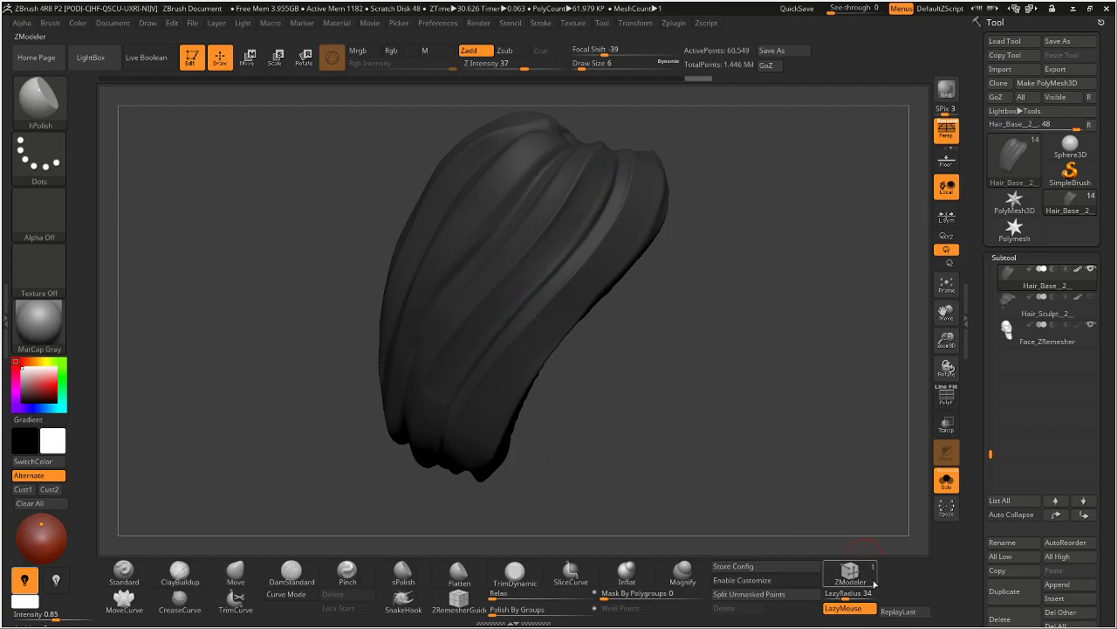
Step: Step back and forth through the latest polish strokes and smooth the lower end of the middle strands
key(ctrl+z)
key(ctrl+shift+z)
key(ctrl+shift+z)
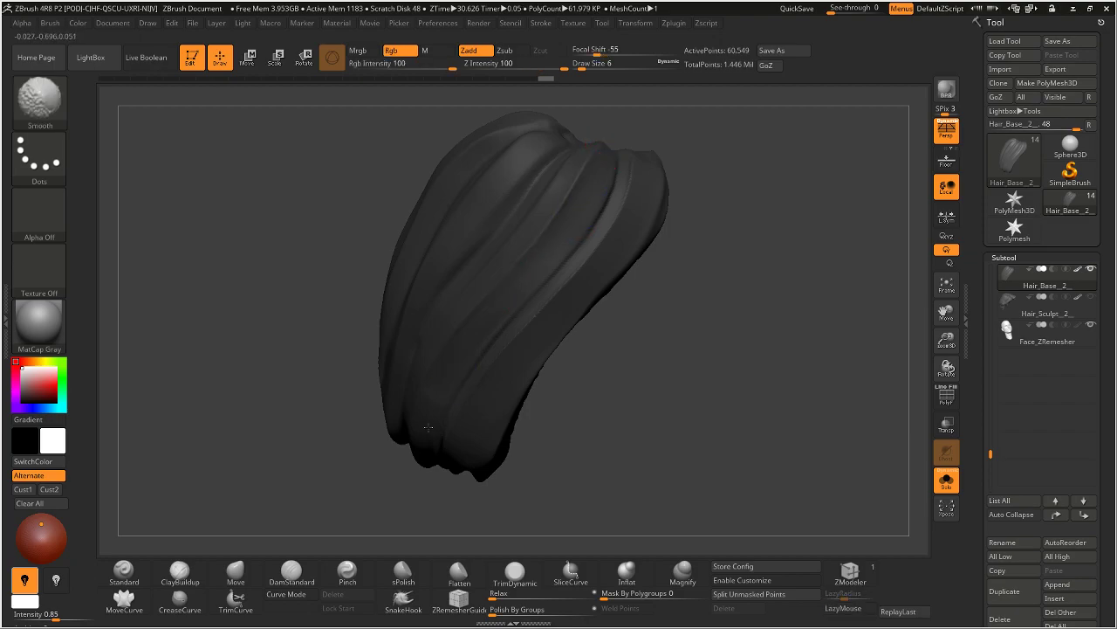
drag(419, 429, 411, 463)
Step: Carve deeper grooves between the middle strands with the DamStandard brush, using a LazyRadius of 32
mouse_move(721, 187)
mouse_down()
mouse_move(752, 185)
mouse_move(738, 186)
mouse_up()
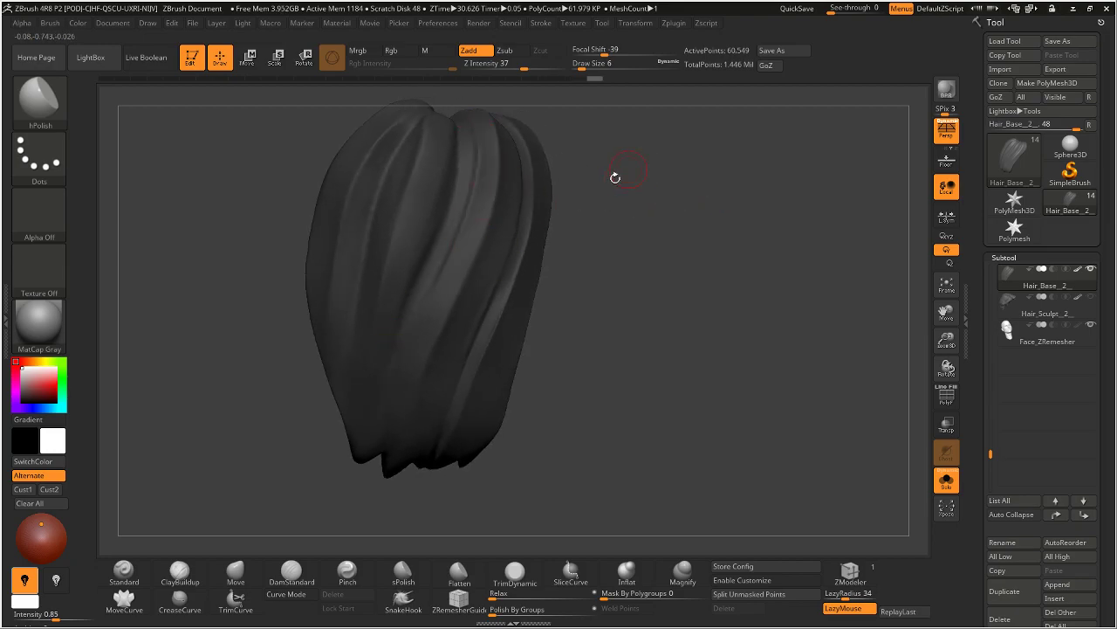
drag(615, 178, 536, 187)
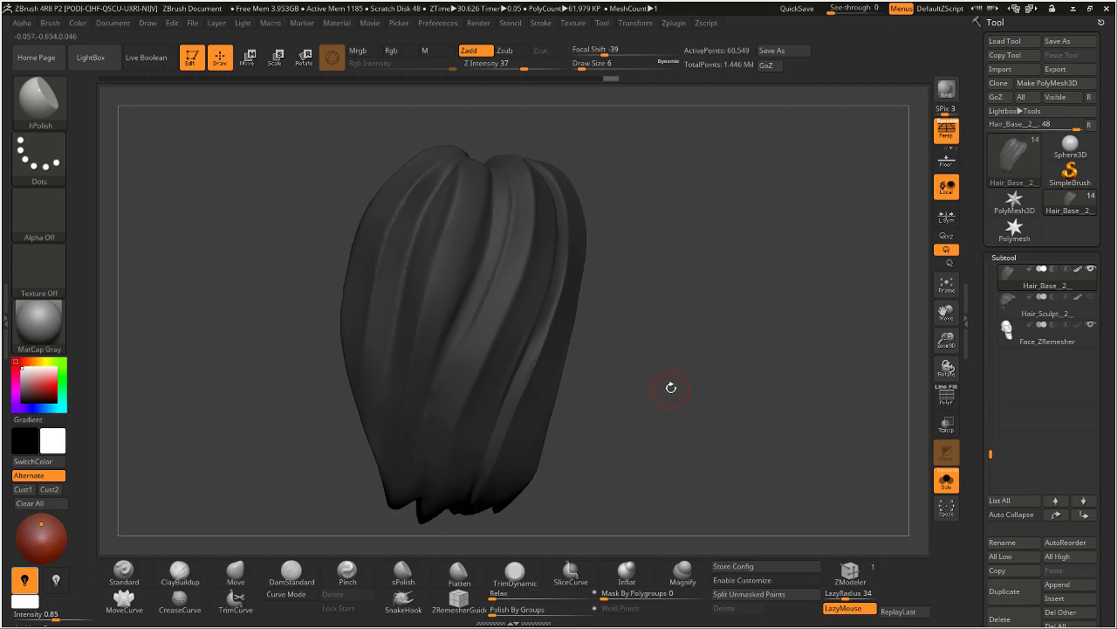
drag(728, 262, 626, 235)
mouse_move(743, 183)
mouse_down()
mouse_move(760, 200)
mouse_move(741, 202)
mouse_up()
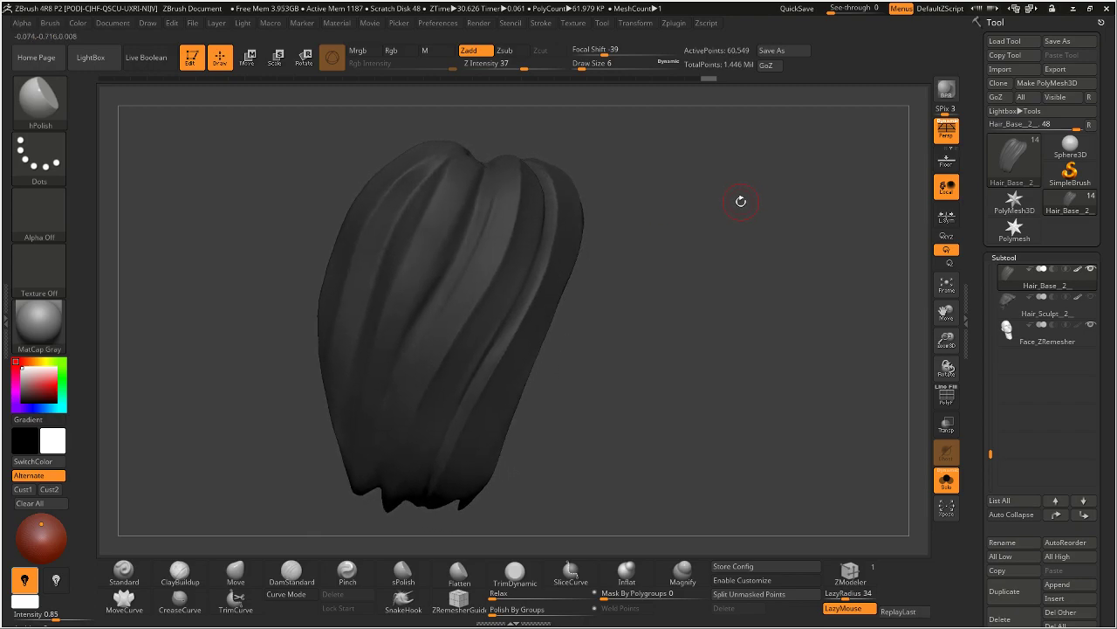
key(b)
key(d)
key(s)
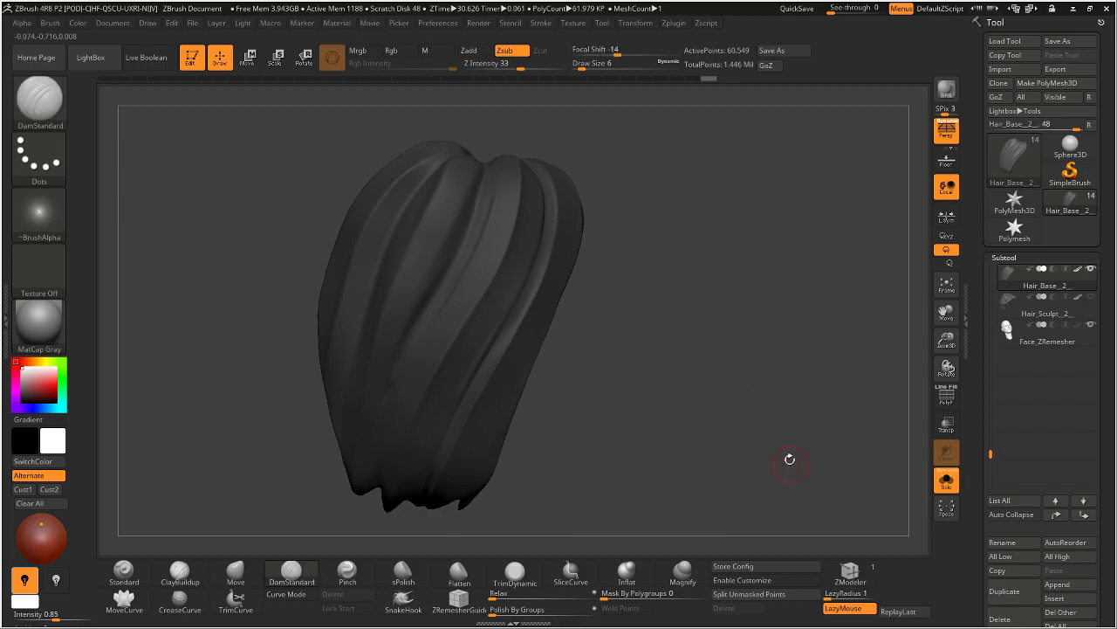
drag(856, 598, 842, 594)
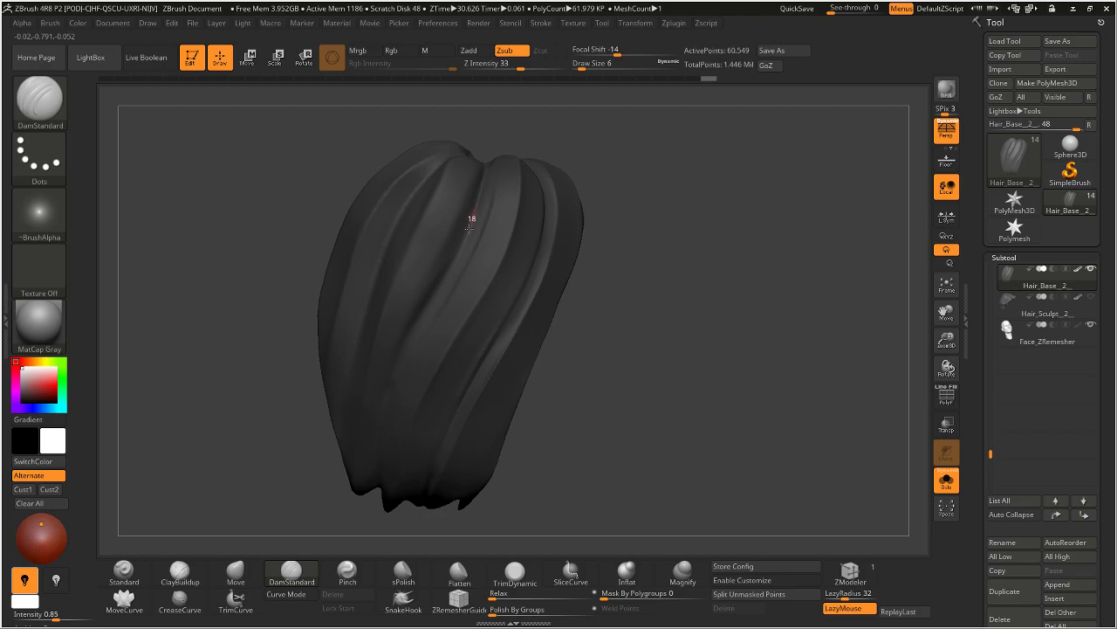
drag(426, 327, 416, 365)
drag(472, 186, 395, 350)
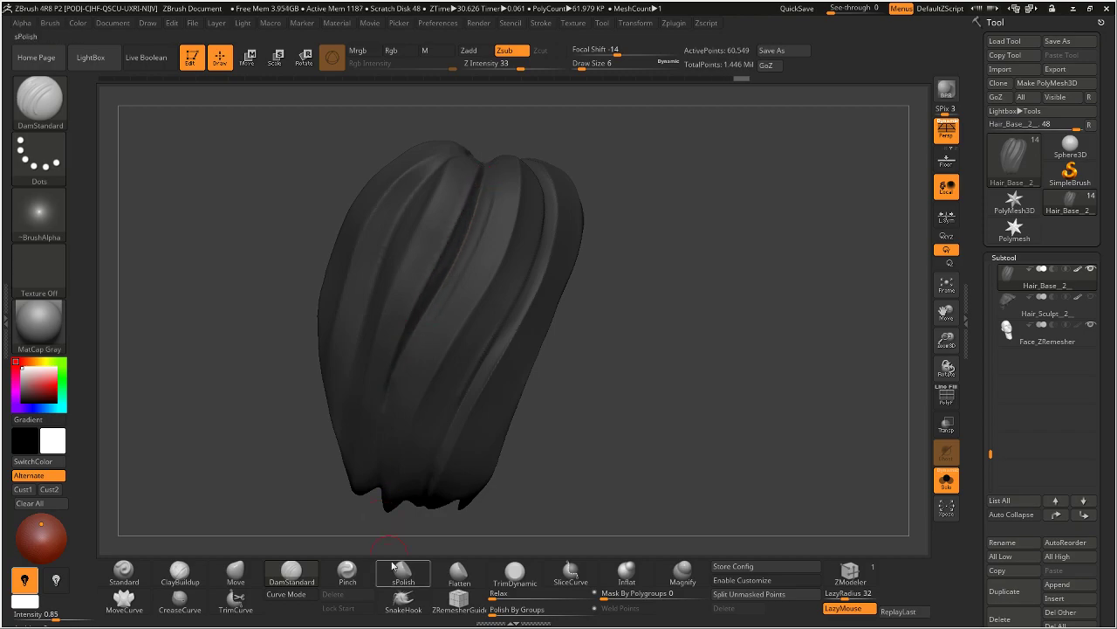
Step: Deepen the groove between the middle strands of the hair piece with DamStandard and undo the last stroke
drag(663, 232, 662, 241)
drag(451, 196, 384, 441)
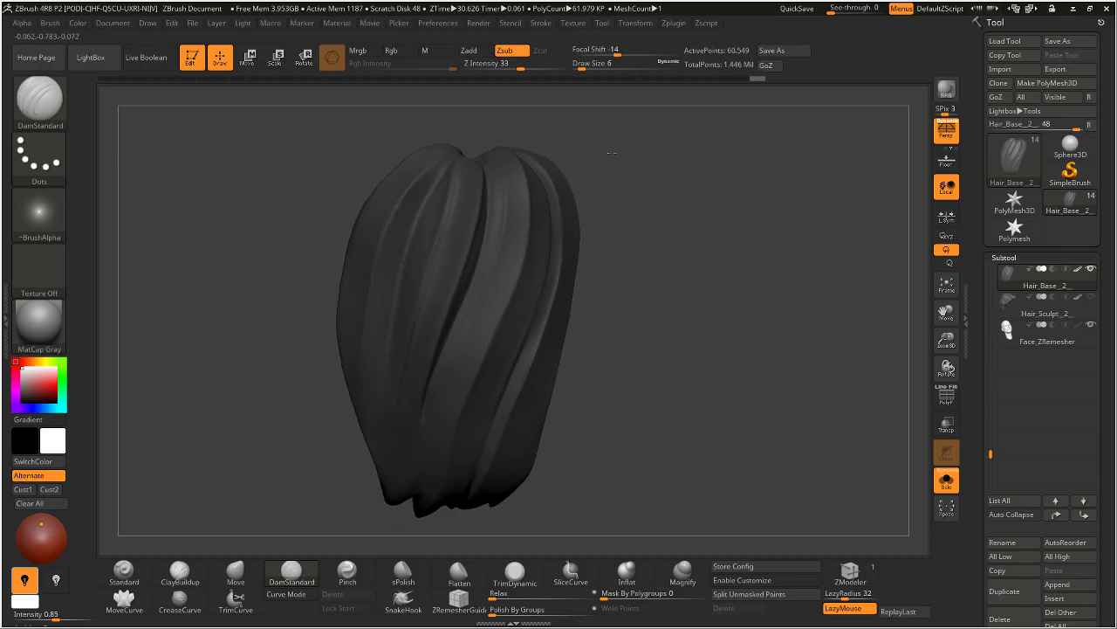
drag(611, 153, 599, 145)
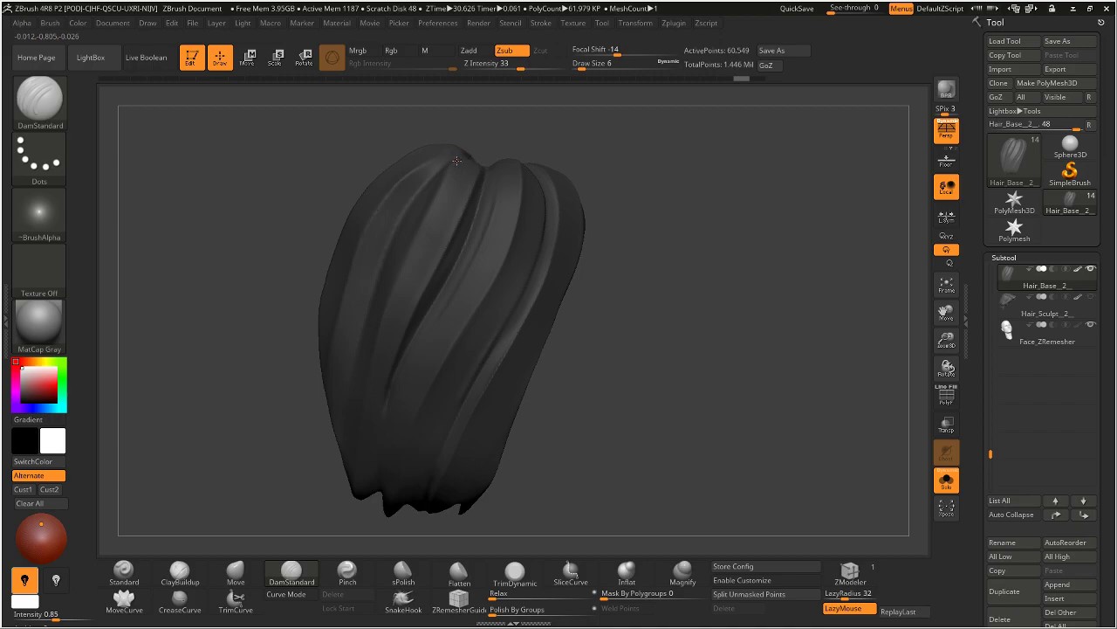
drag(431, 203, 378, 335)
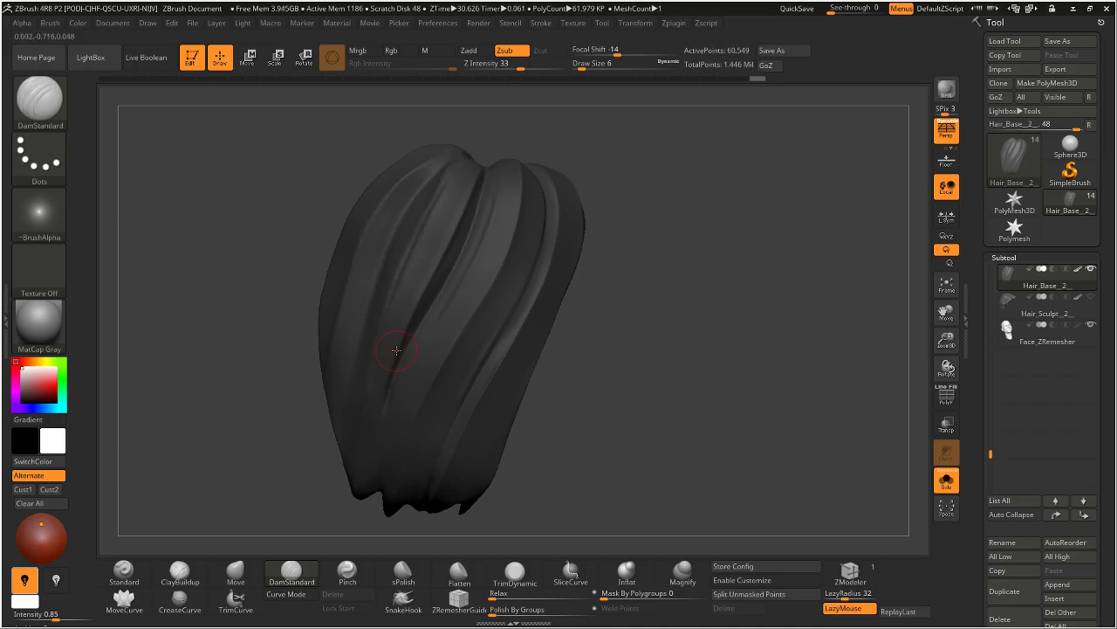
key(ctrl+z)
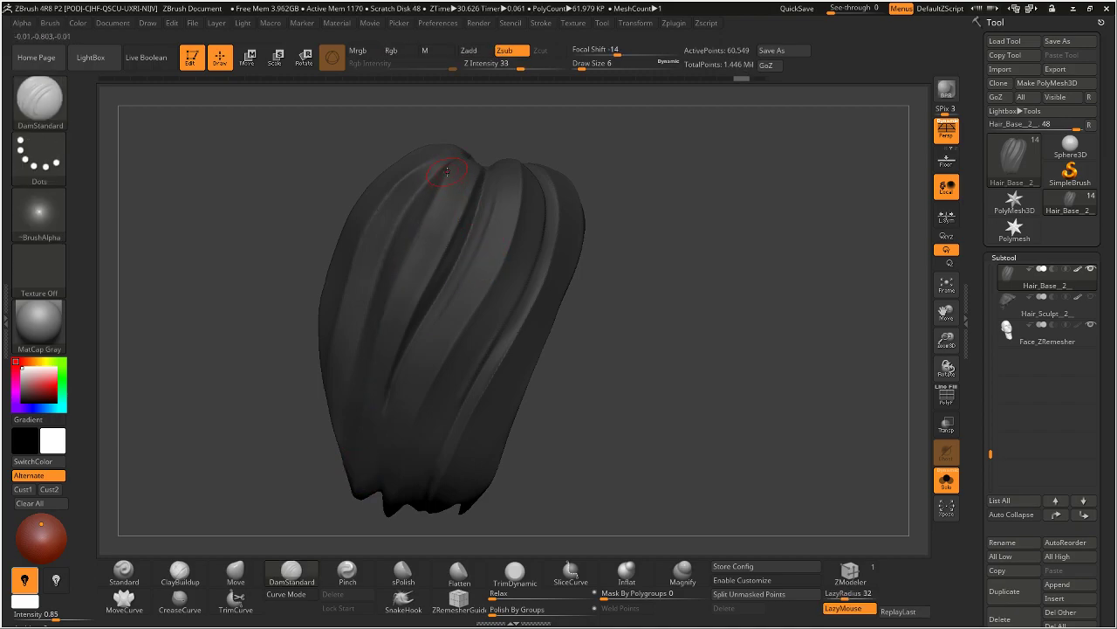
Step: Carve a long vertical groove down the side strands of the hair piece, undoing and redrawing the stroke
mouse_move(587, 201)
mouse_down()
mouse_move(607, 162)
mouse_move(597, 129)
mouse_move(619, 191)
mouse_up()
mouse_move(441, 159)
mouse_down()
mouse_move(455, 192)
mouse_move(467, 345)
mouse_up()
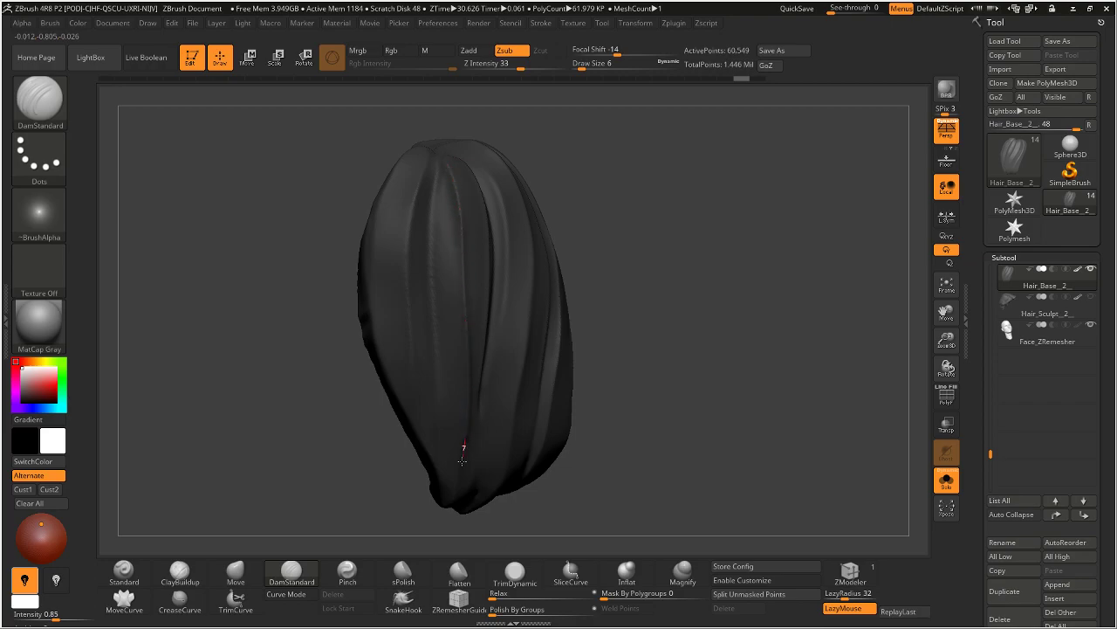
drag(643, 265, 630, 229)
key(ctrl+z)
drag(450, 207, 435, 388)
key(ctrl+z)
drag(448, 234, 439, 378)
drag(430, 443, 431, 447)
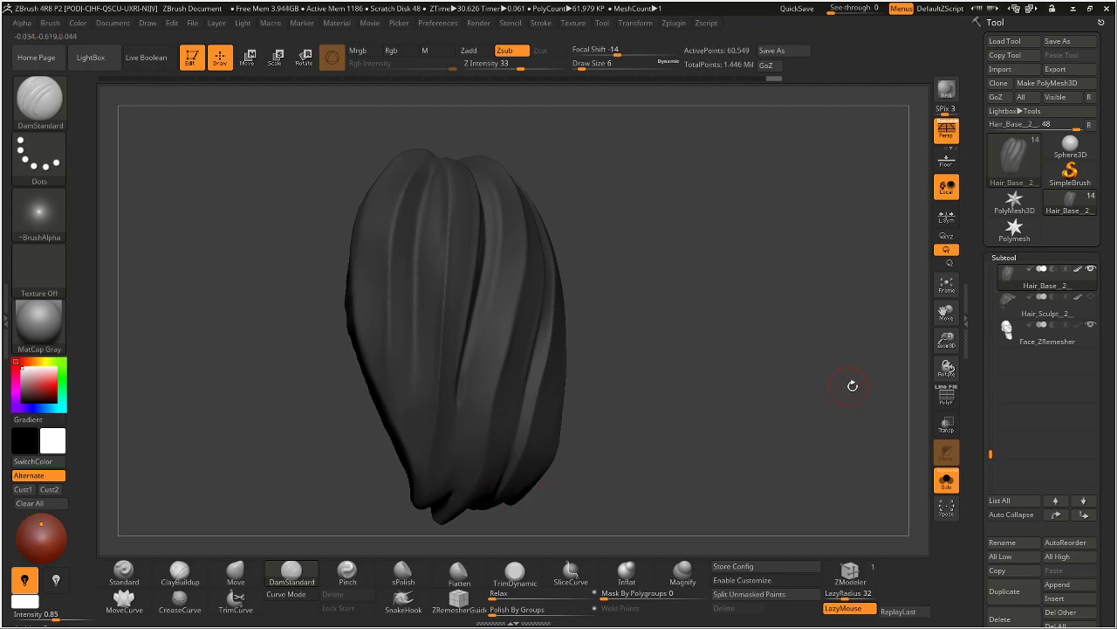
Step: Bring back all visible subtools and inspect the full hairstyle from the back, both sides and the front
drag(867, 387, 798, 370)
click(945, 479)
drag(820, 296, 784, 298)
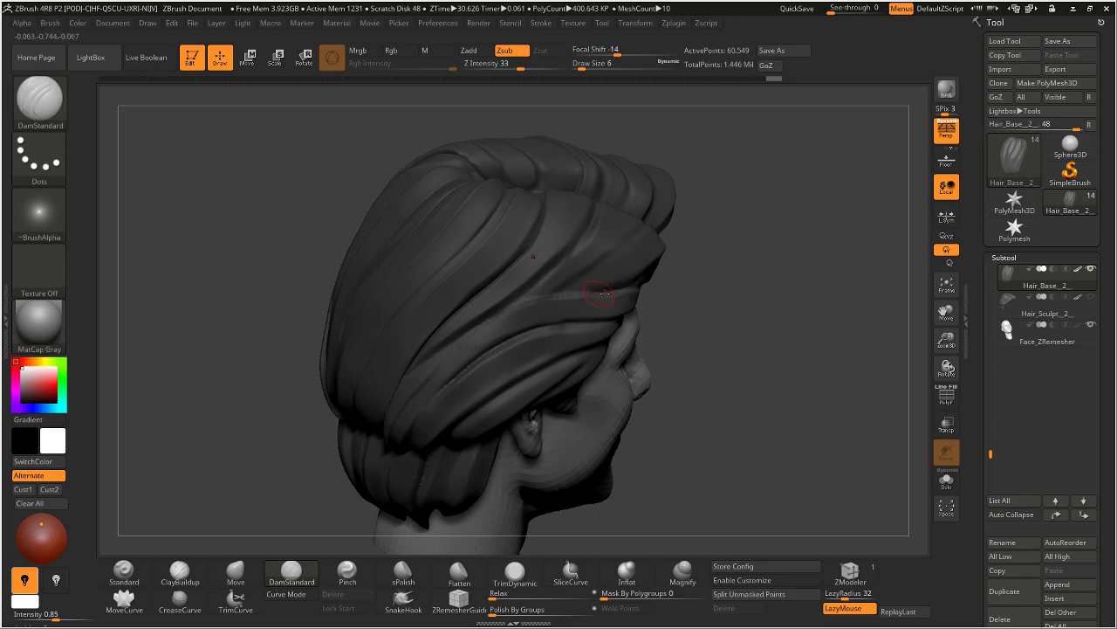
drag(761, 276, 609, 280)
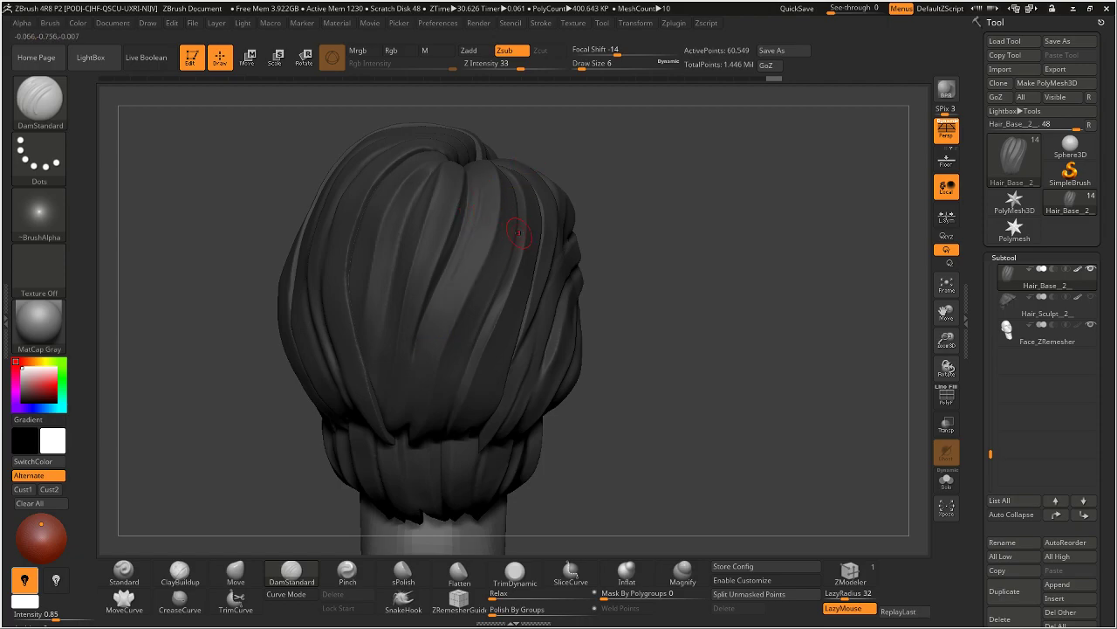
drag(605, 203, 462, 206)
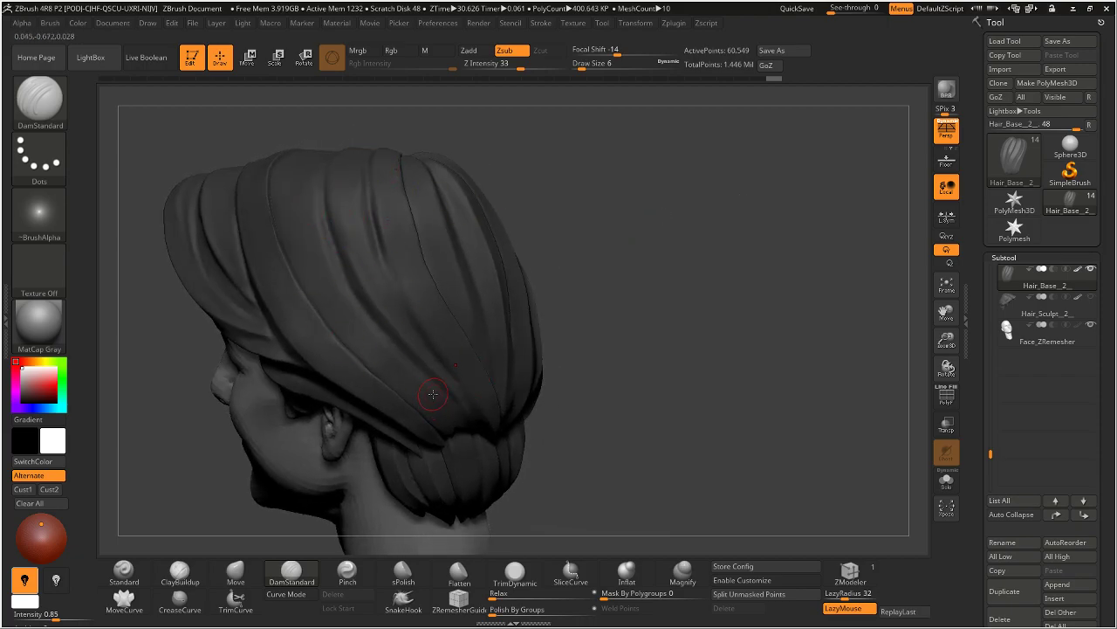
mouse_move(609, 250)
mouse_down()
mouse_move(713, 237)
mouse_move(699, 210)
mouse_move(609, 241)
mouse_up()
mouse_move(676, 200)
mouse_down()
mouse_move(626, 227)
mouse_move(467, 265)
mouse_move(425, 254)
mouse_up()
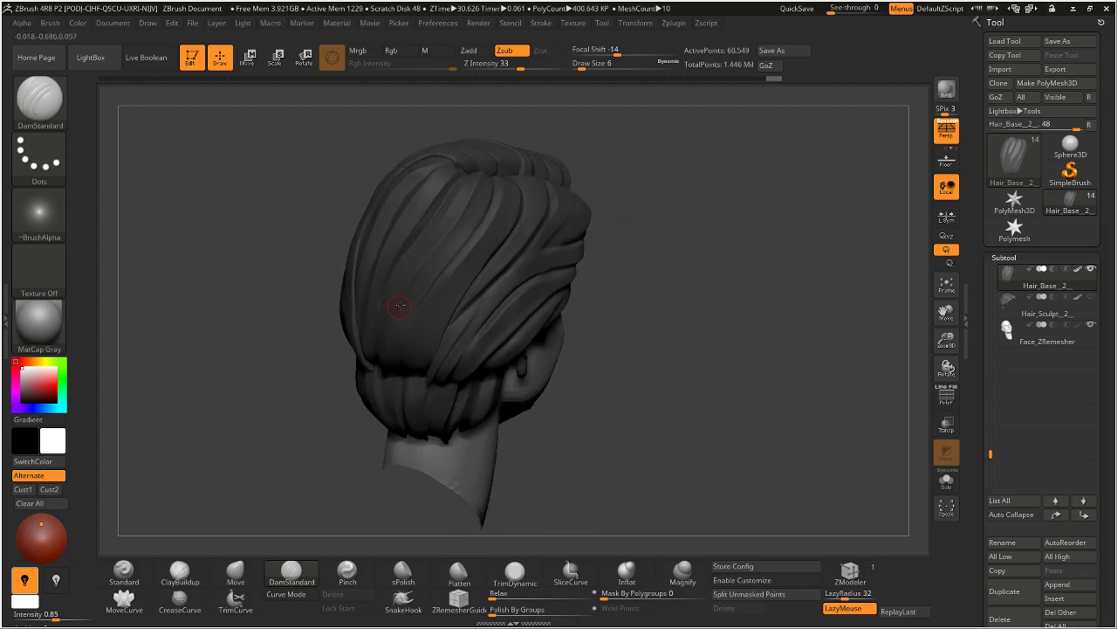
mouse_move(716, 195)
mouse_down()
mouse_move(736, 229)
mouse_move(714, 174)
mouse_move(680, 185)
mouse_move(655, 163)
mouse_move(611, 168)
mouse_up()
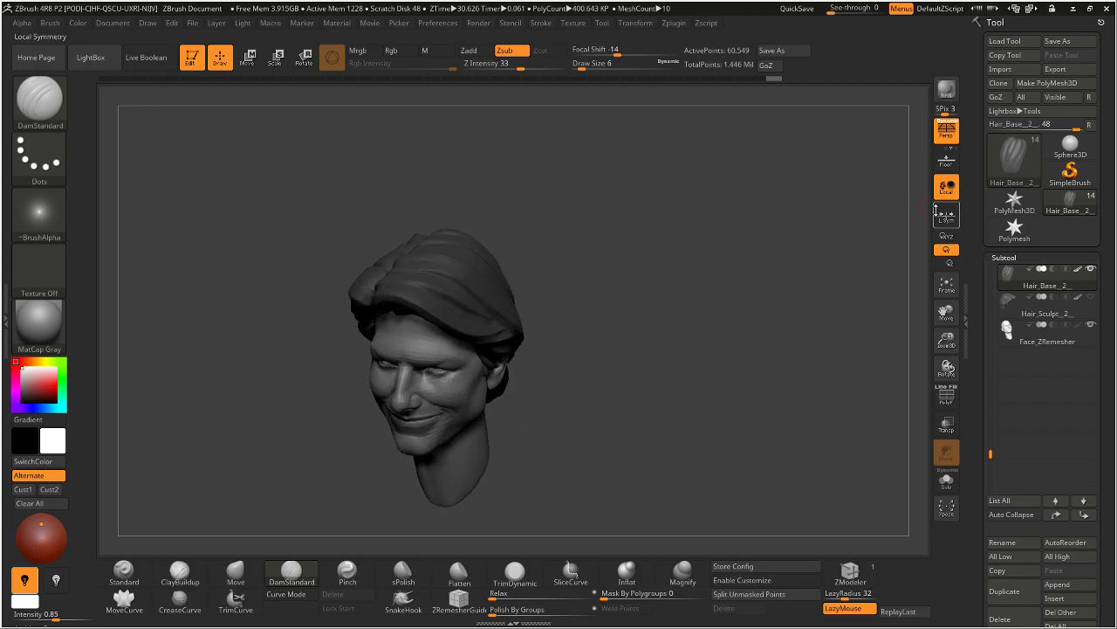
Step: Select the Hair_Sculpt__2_ subtool to compare it alone and on the head, and return to Hair_Base__2_
click(1011, 300)
click(948, 484)
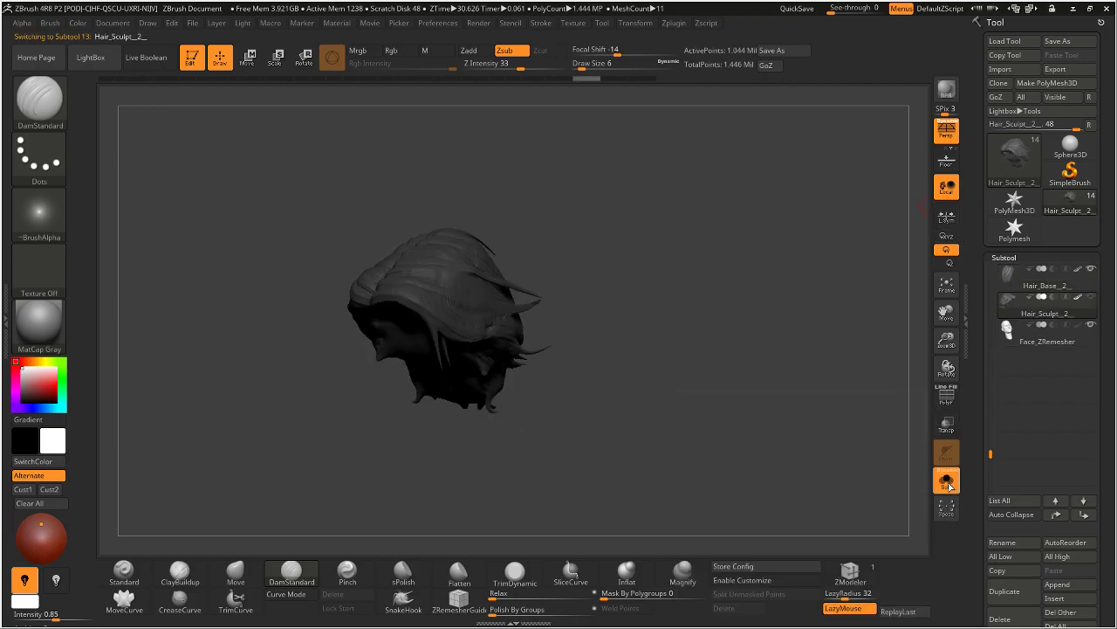
click(948, 483)
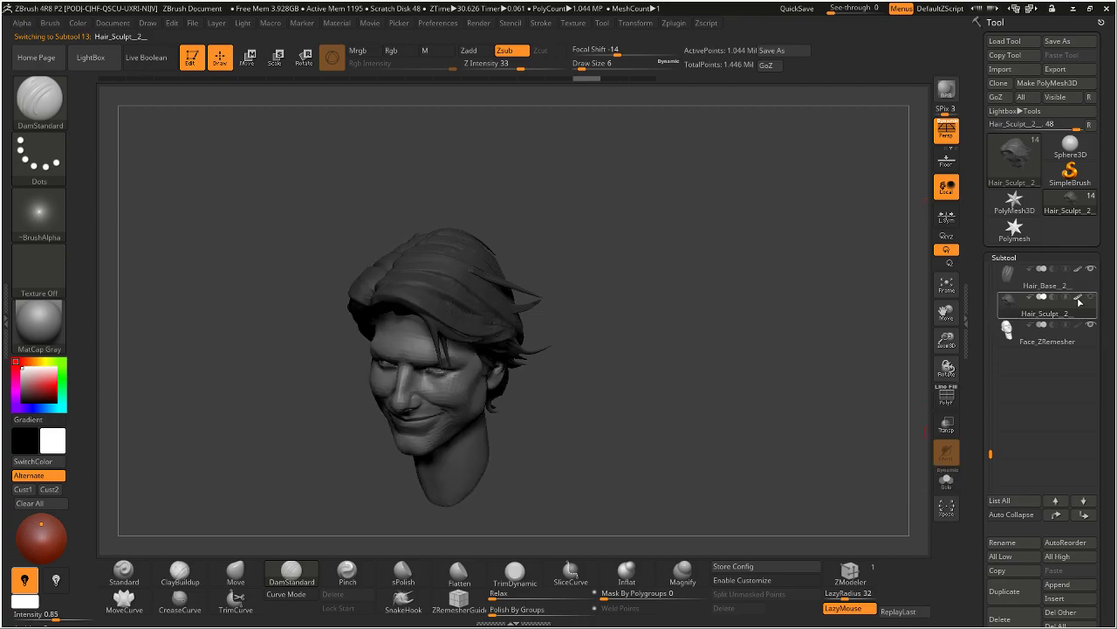
mouse_move(1011, 279)
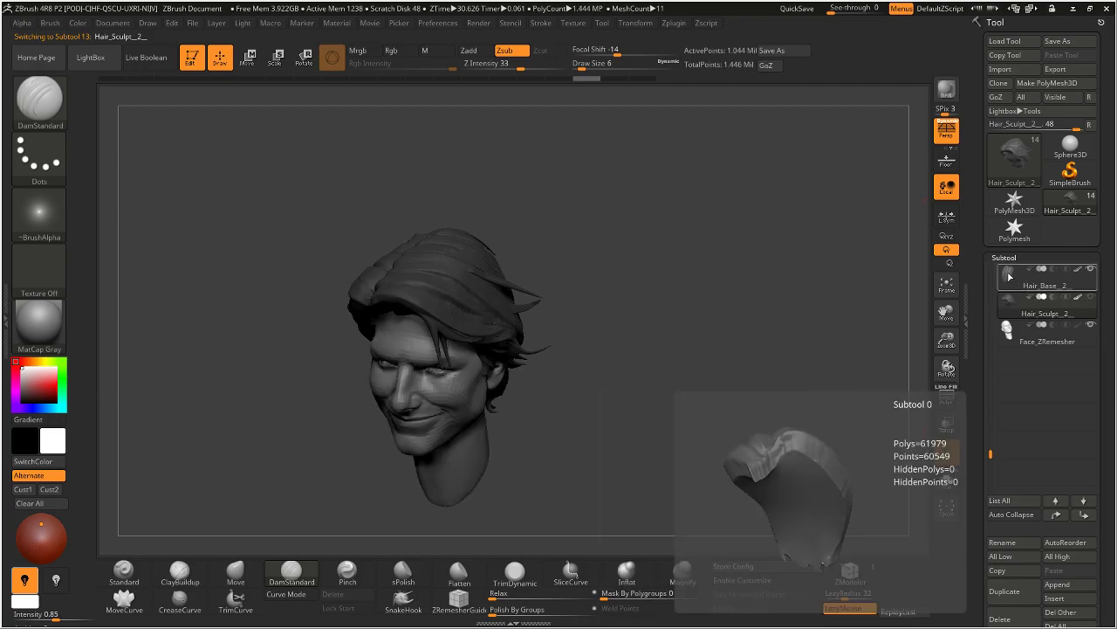
click(1006, 275)
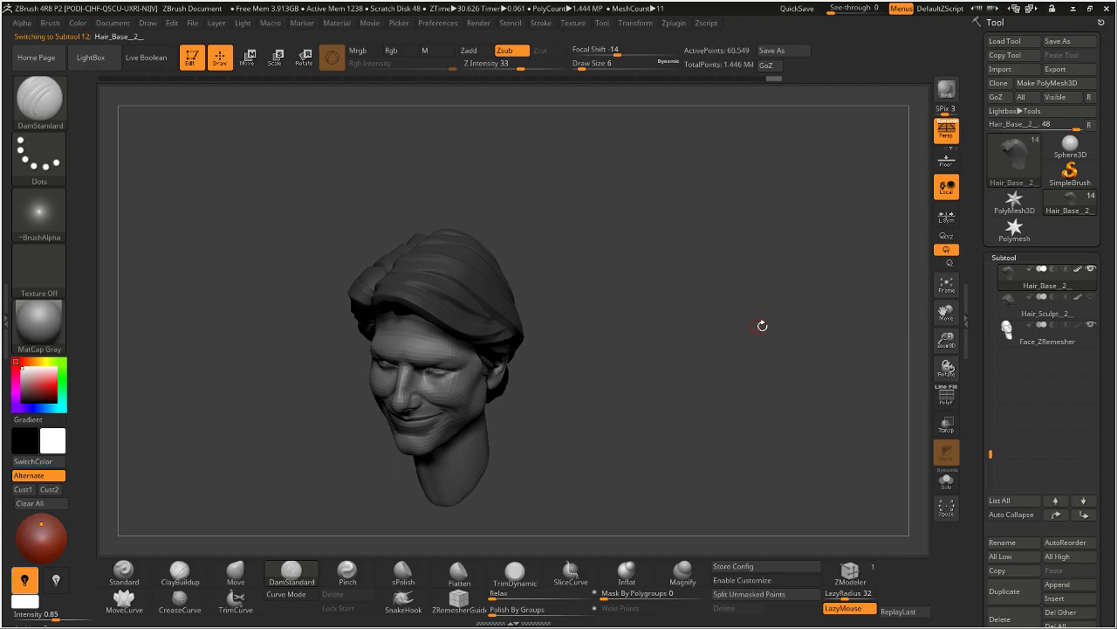
Step: Turn on the polyframe and pick out separate hair pieces on the head, including Hair_Base__2__1 and Hair_Base__2__5
drag(671, 269, 536, 274)
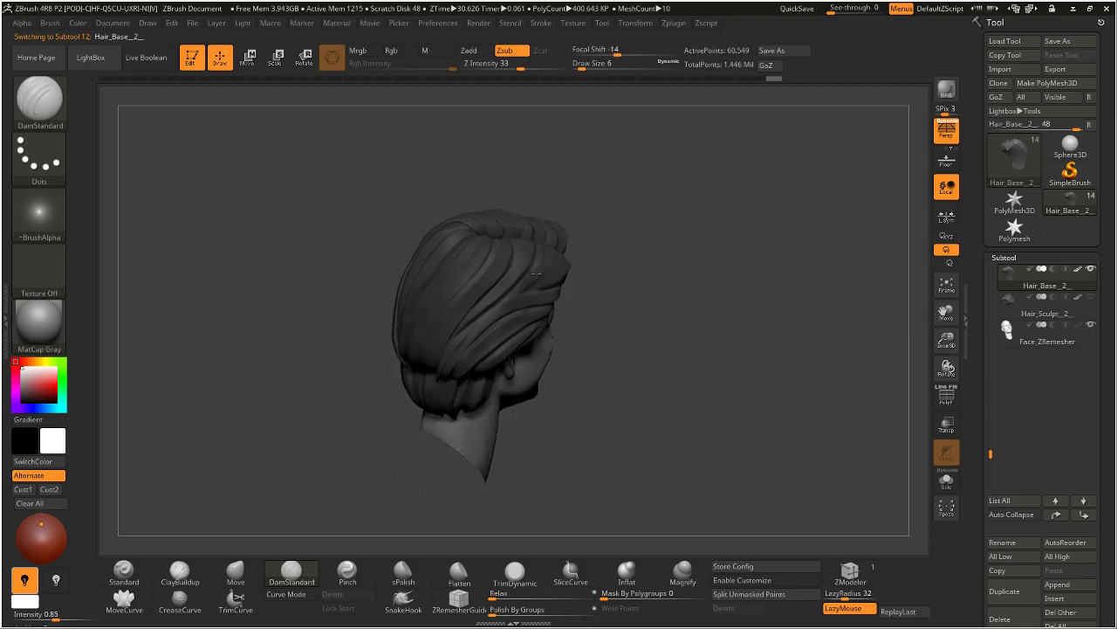
click(946, 397)
drag(664, 288, 668, 212)
alt+click(537, 282)
alt+click(653, 290)
drag(759, 227, 722, 214)
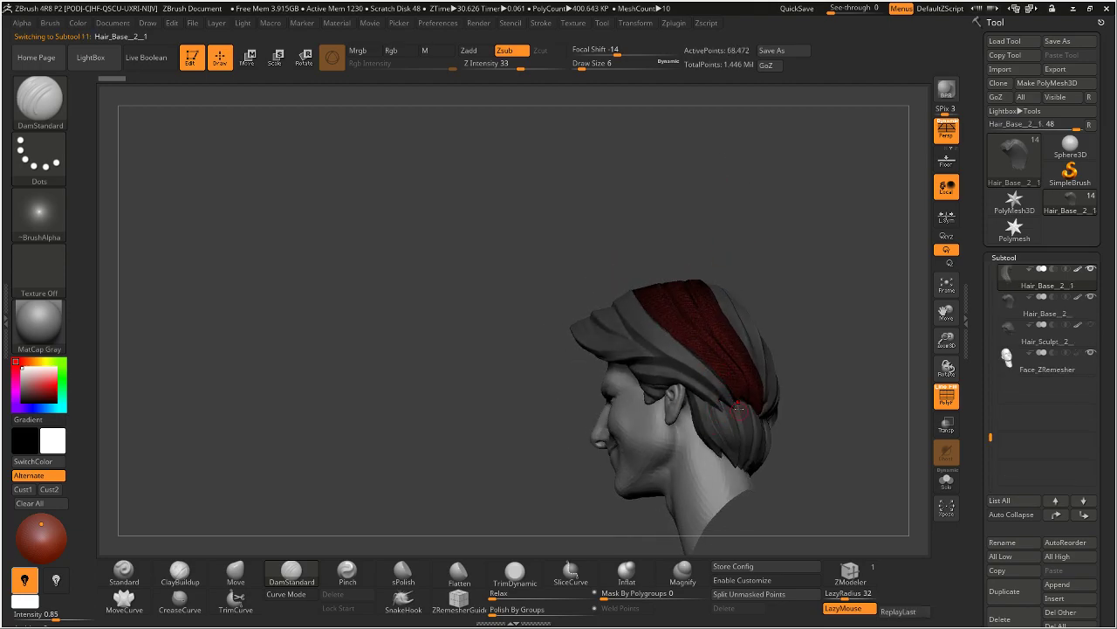
drag(753, 235, 650, 383)
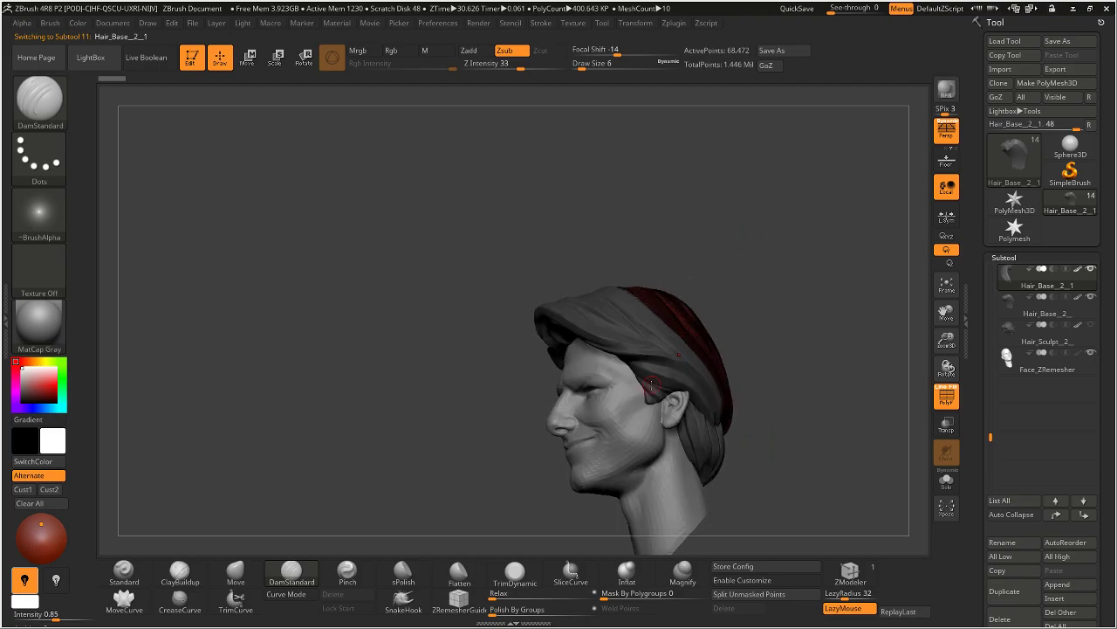
alt+click(659, 391)
drag(714, 328, 688, 362)
drag(775, 349, 805, 279)
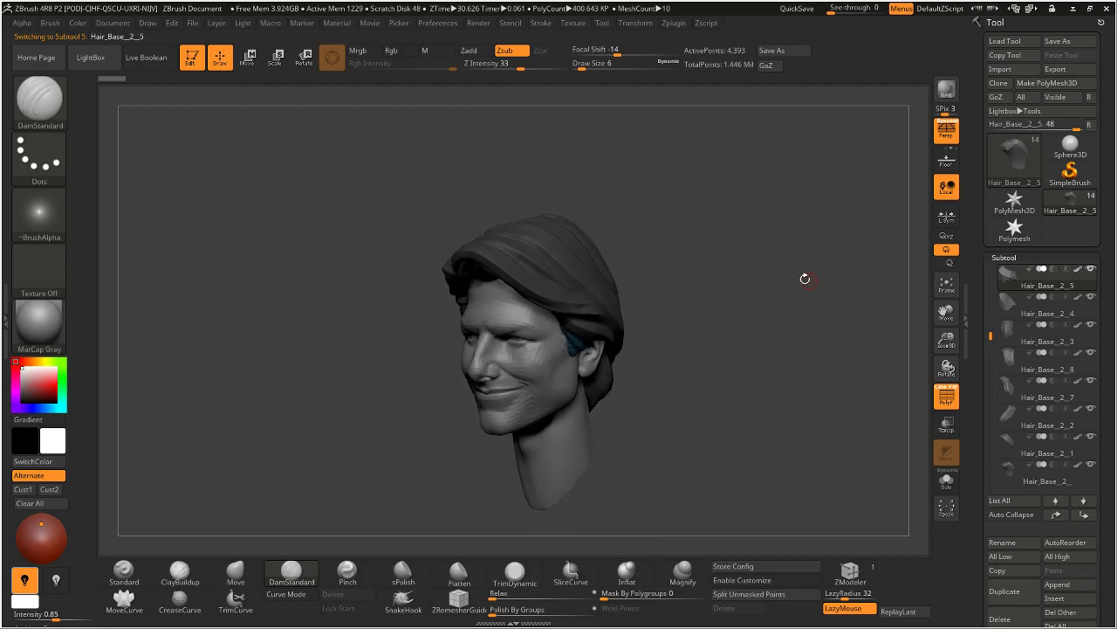
Step: Show the Strand1__2__2 subtool and examine how the thin loose strands sit on the hairstyle from several angles
drag(991, 335, 990, 266)
mouse_move(1058, 326)
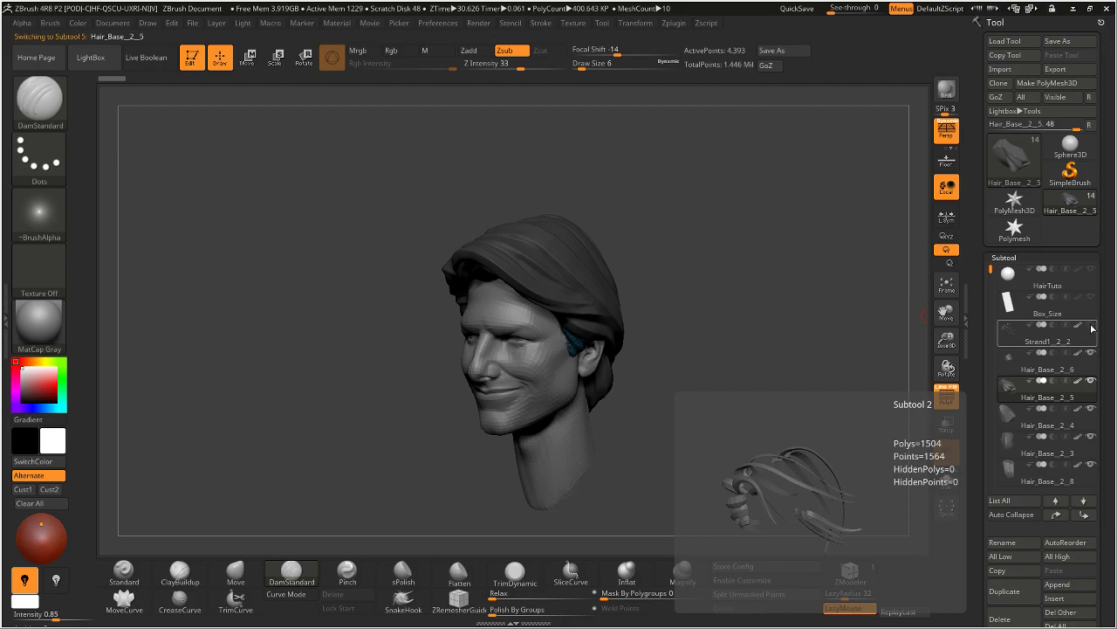
mouse_move(675, 189)
mouse_down()
mouse_move(728, 178)
mouse_move(514, 268)
mouse_up()
drag(658, 302, 545, 295)
drag(539, 253, 663, 234)
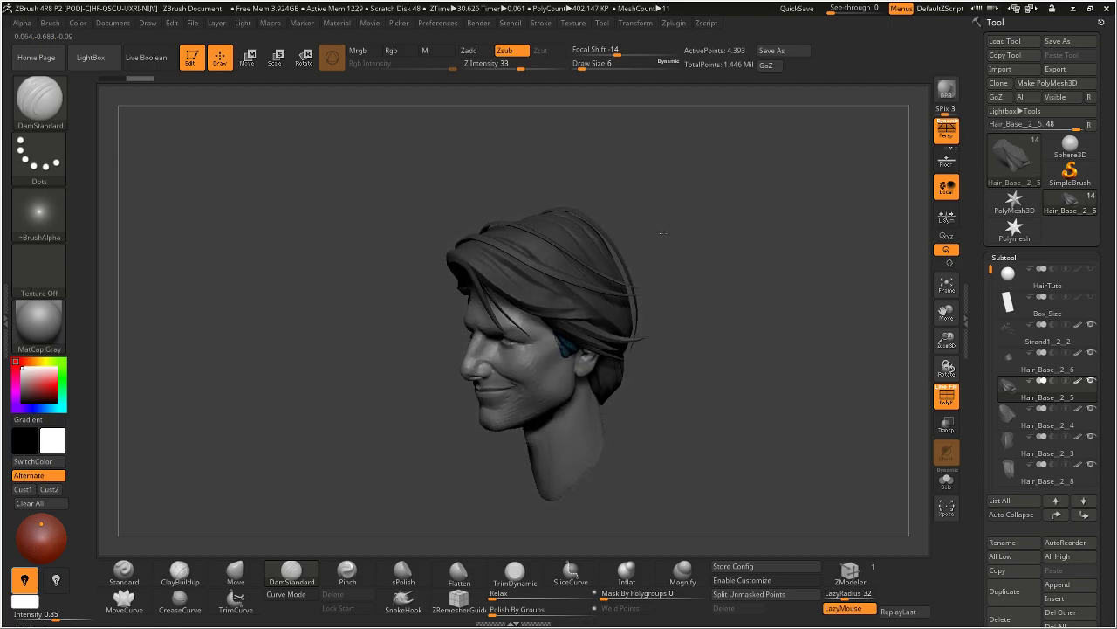
drag(664, 234, 678, 215)
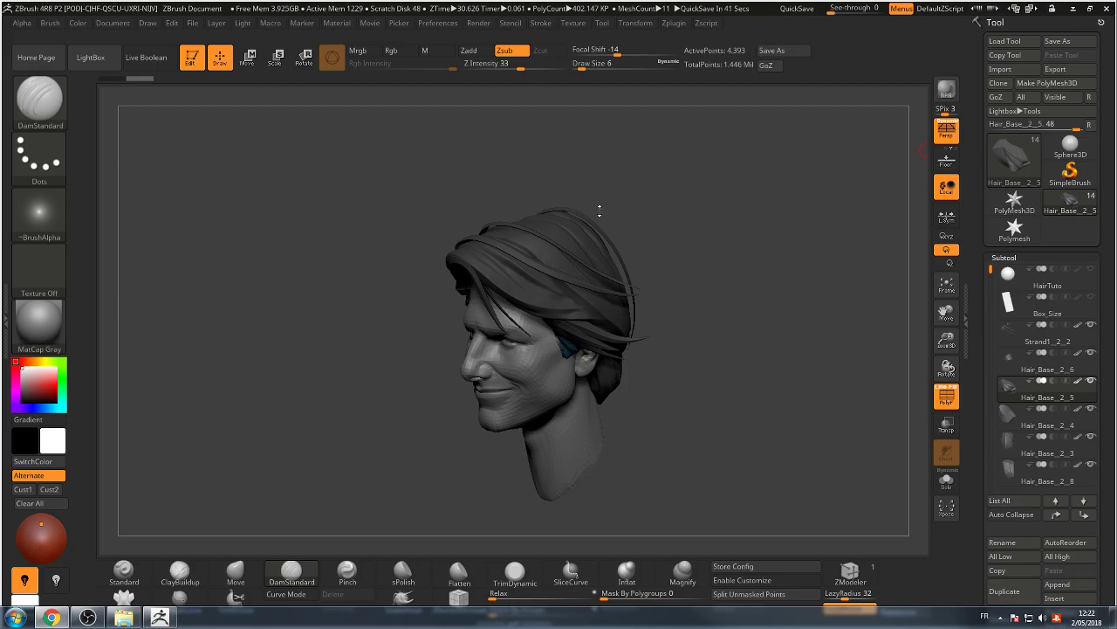
mouse_move(661, 176)
mouse_down()
mouse_move(646, 165)
mouse_move(653, 153)
mouse_move(655, 166)
mouse_up()
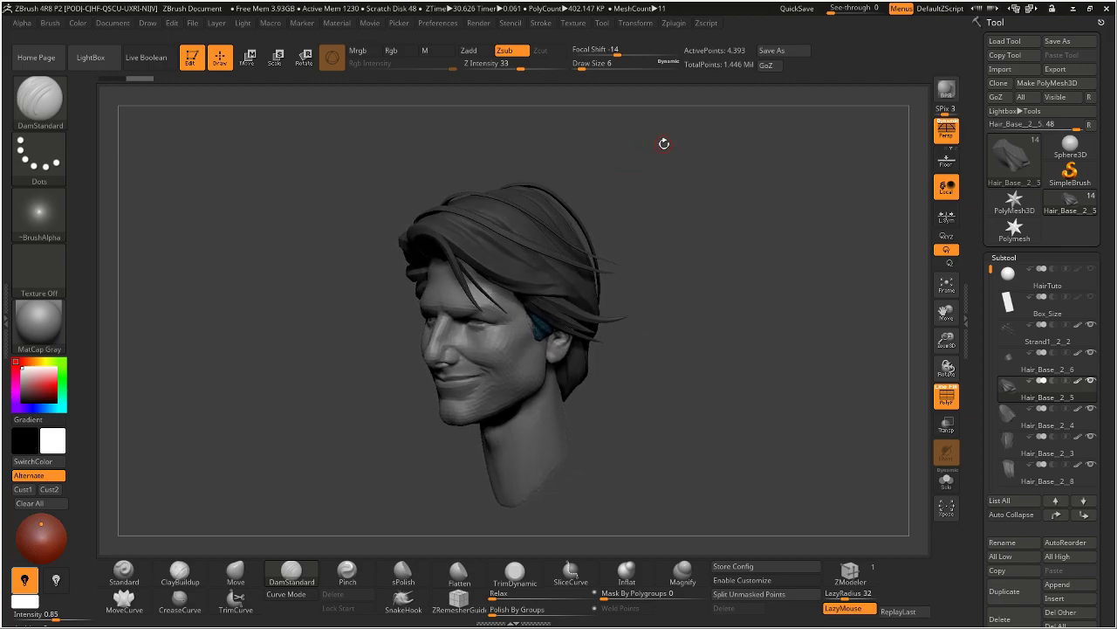
drag(716, 184, 721, 220)
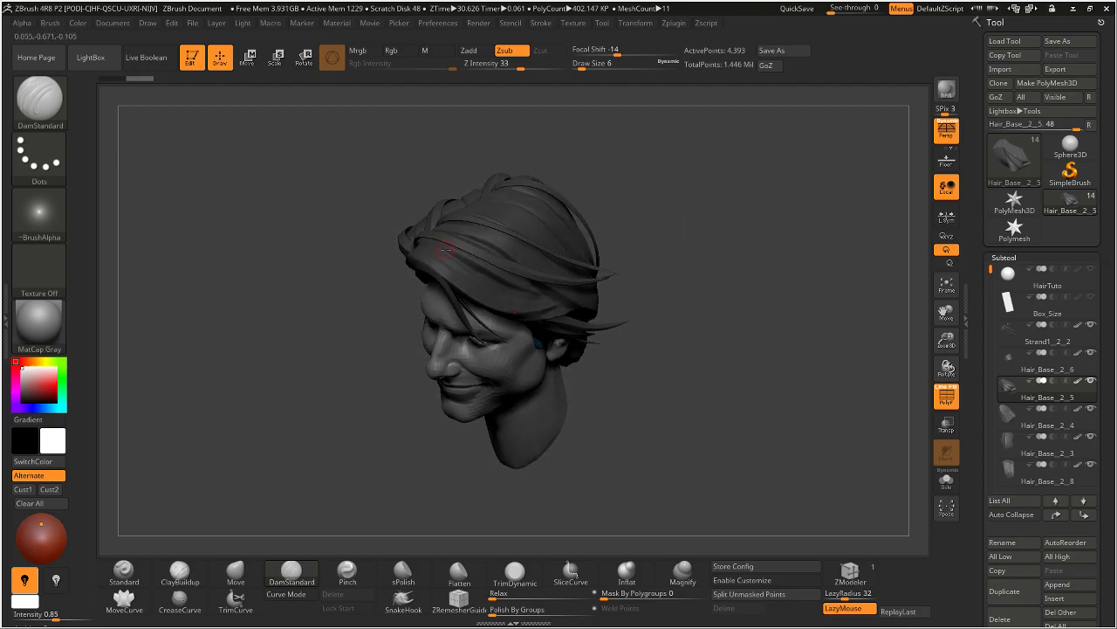
drag(670, 228, 602, 201)
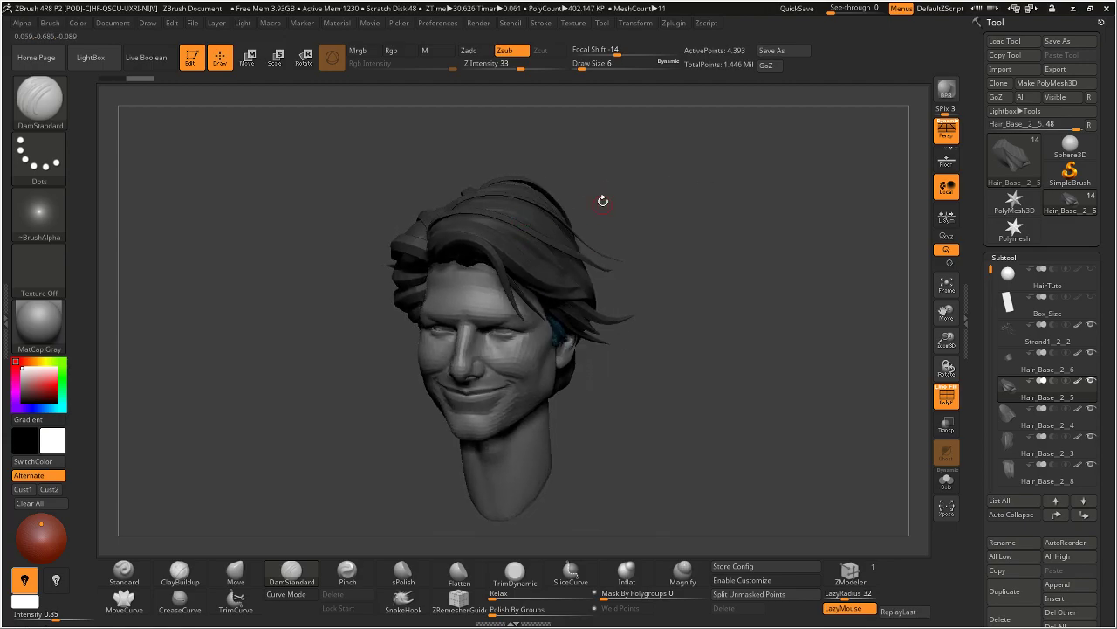
drag(701, 227, 696, 226)
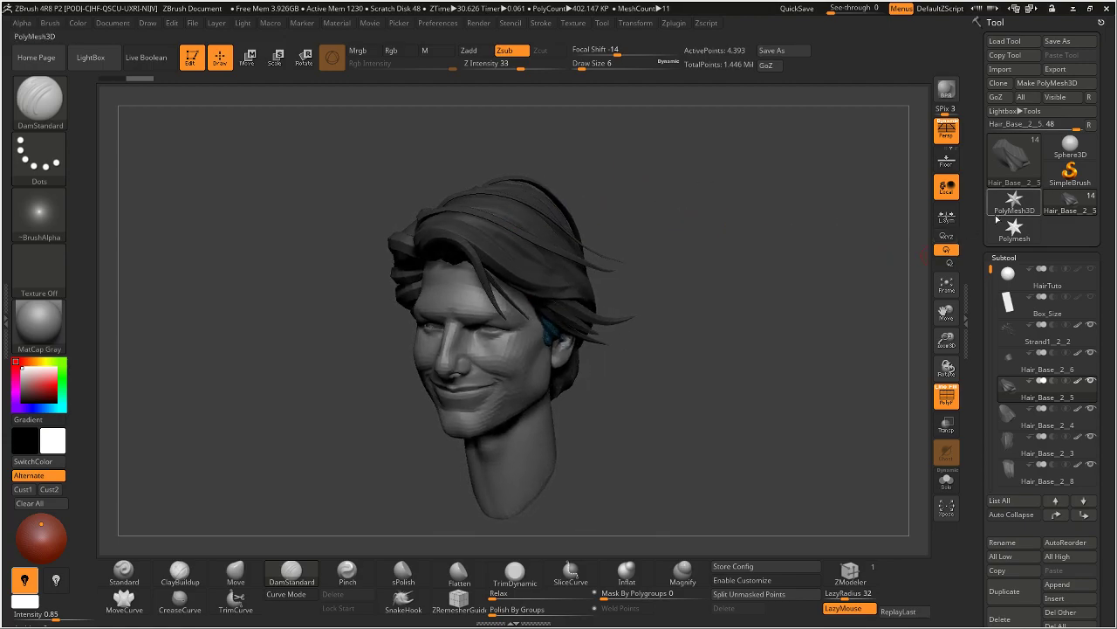
Step: Switch the active tool to a Cube3D primitive and fit it in the view
click(1070, 147)
click(1014, 157)
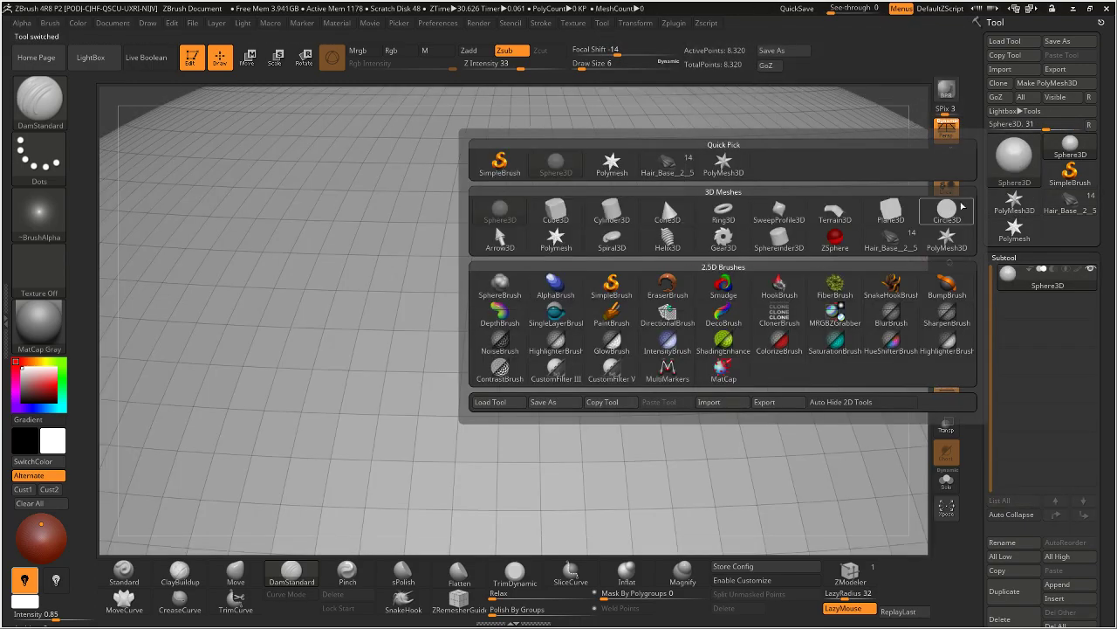
click(558, 214)
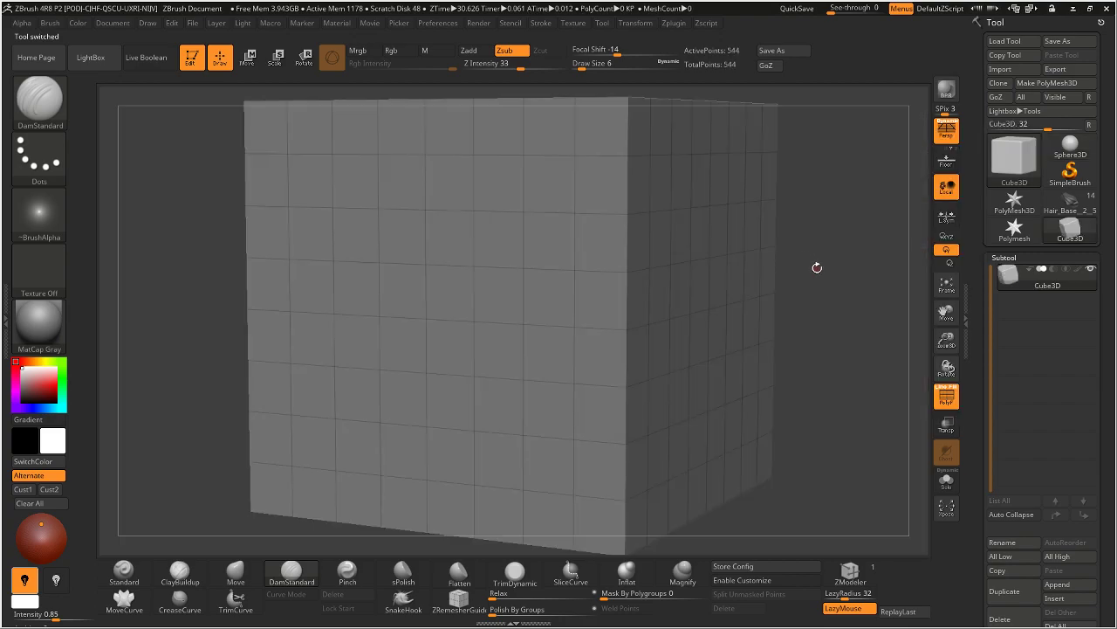
mouse_move(817, 267)
alt+mouse_down()
mouse_move(780, 194)
mouse_move(818, 262)
alt+mouse_up()
Step: Initialize the cube with HDivide 4 and VDivide 4 and convert it to a PolyMesh3D
click(1004, 258)
click(998, 222)
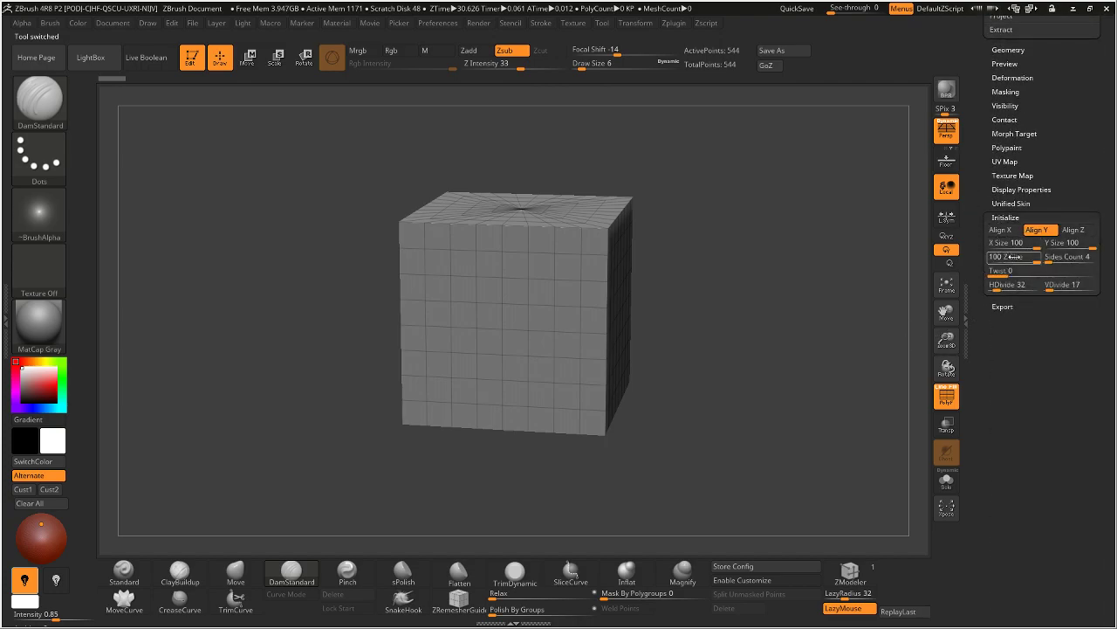
drag(1017, 284, 991, 285)
drag(1047, 313, 1040, 313)
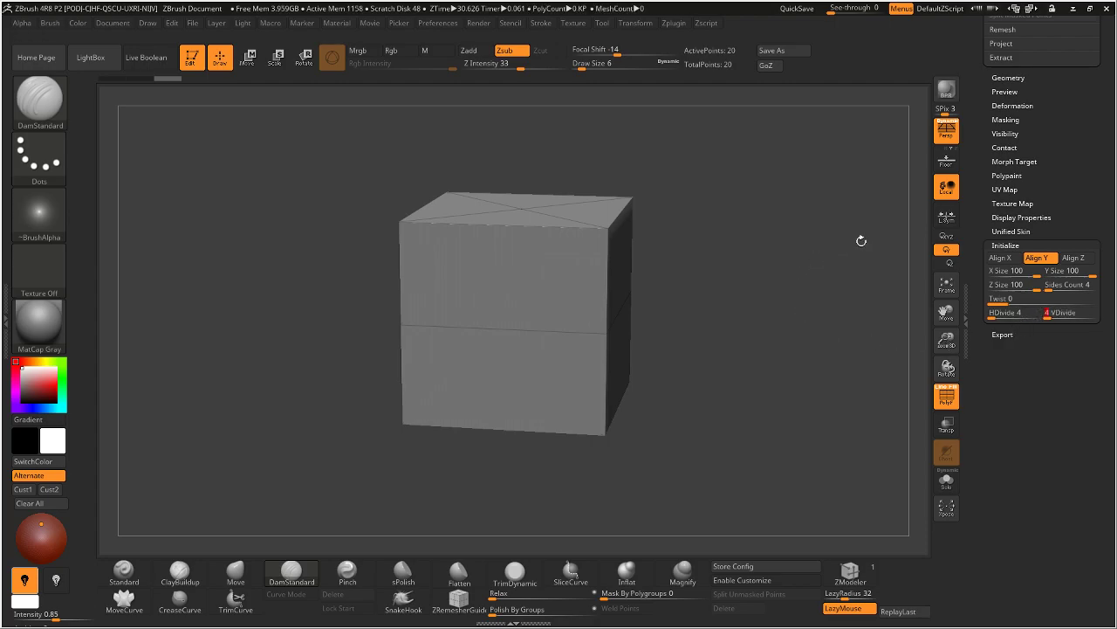
scroll(982, 123, up, 10)
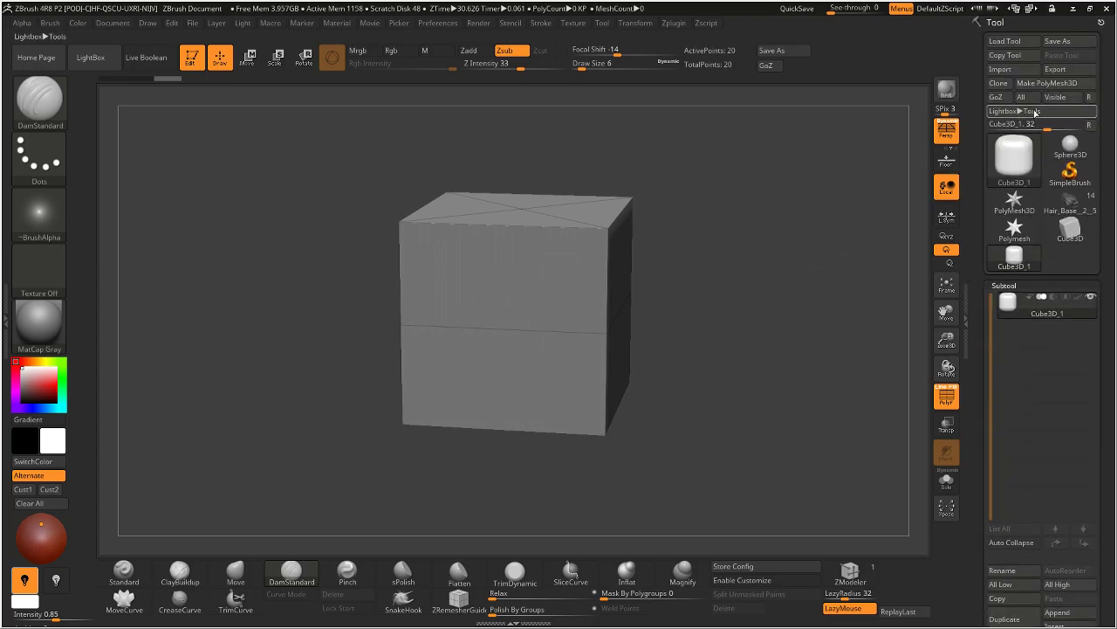
click(1052, 85)
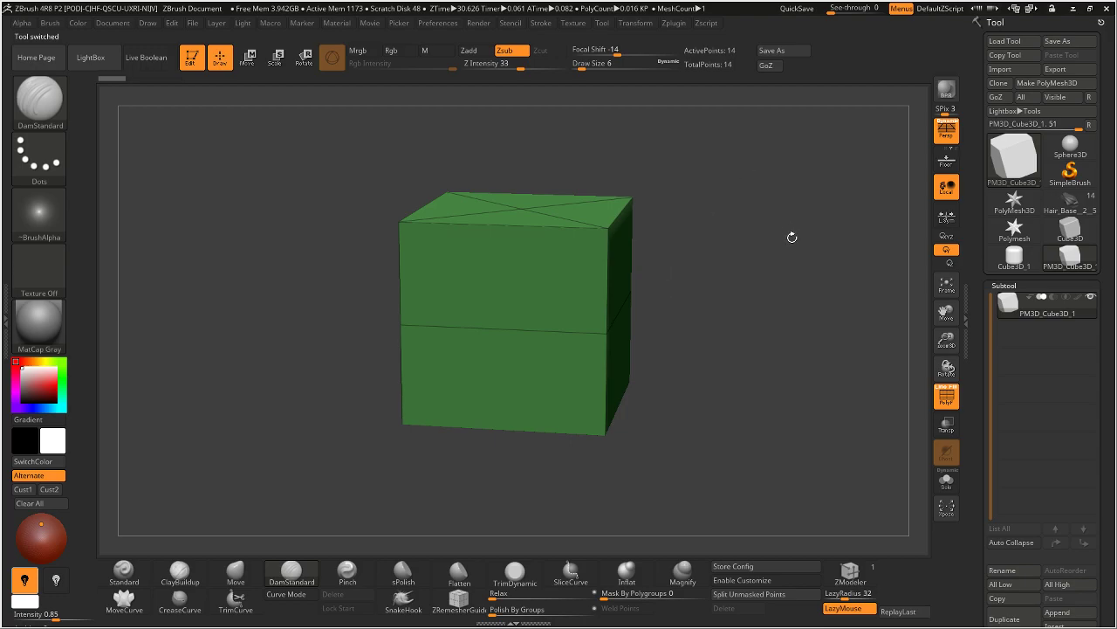
Step: Hide the cube's top cap and delete the hidden geometry
mouse_move(789, 235)
mouse_down()
mouse_move(785, 217)
mouse_move(777, 223)
mouse_up()
ctrl+shift+drag(686, 173, 360, 227)
ctrl+shift+click(741, 361)
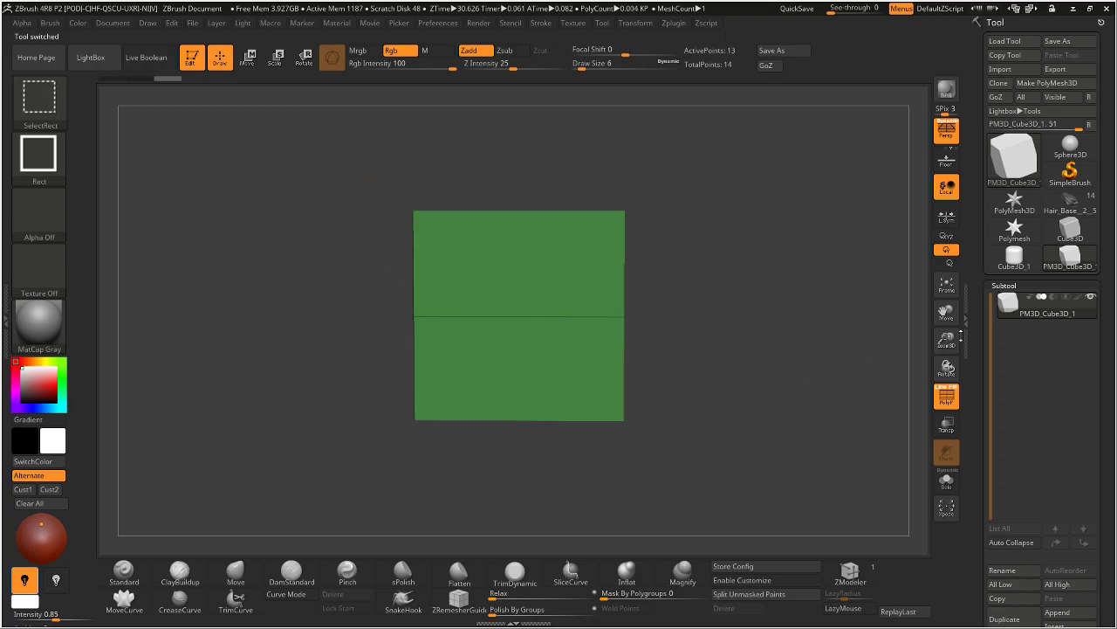
drag(974, 445, 974, 276)
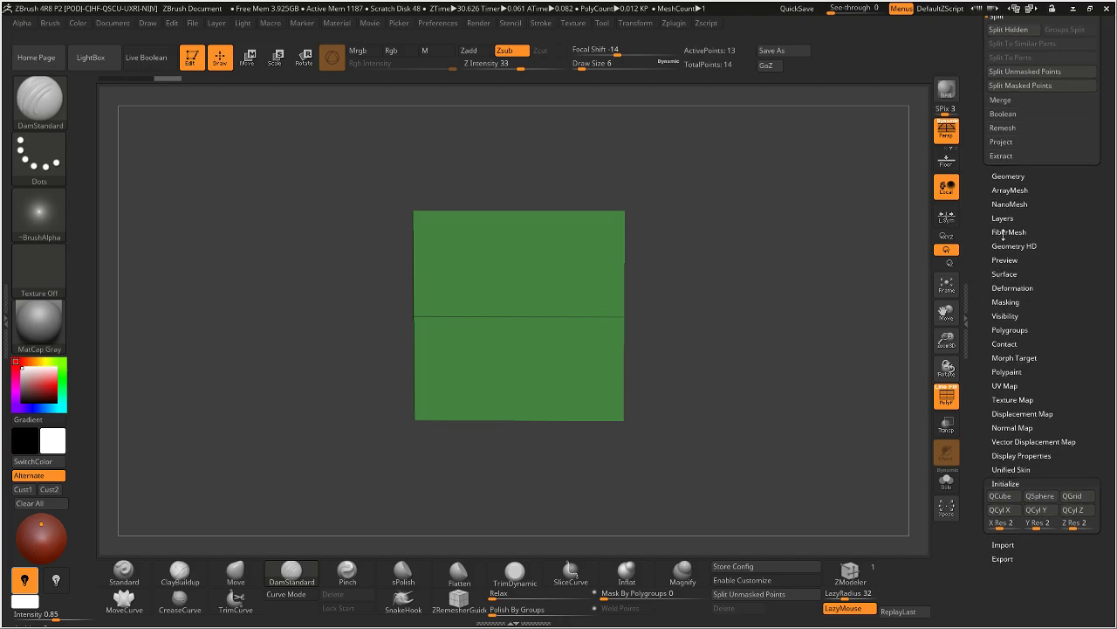
click(1004, 178)
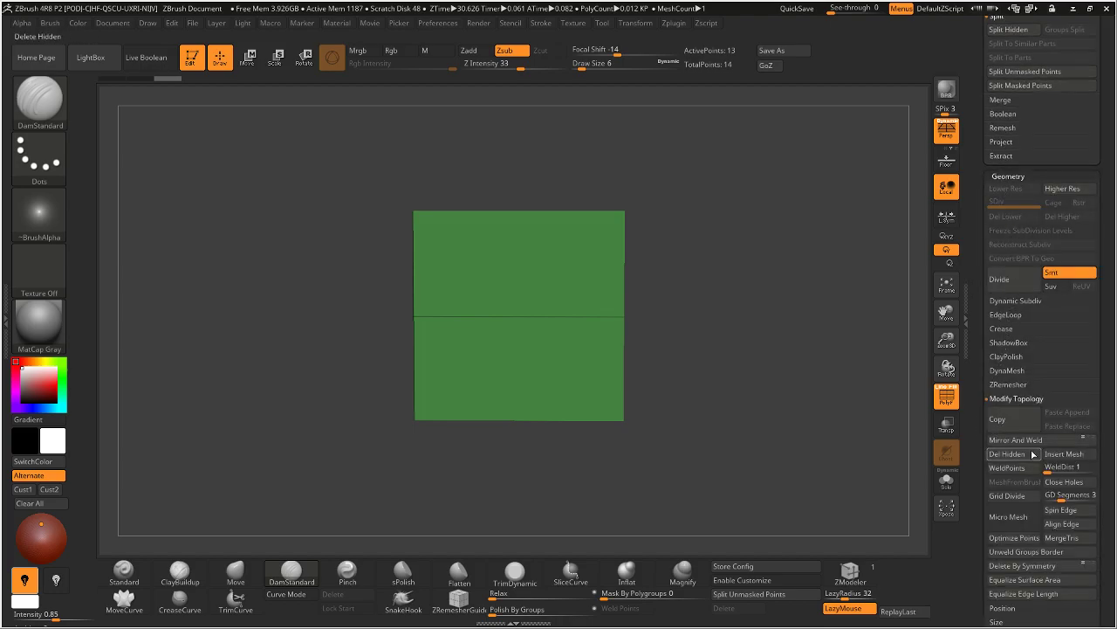
click(1009, 456)
Step: Hide the cube's bottom cap and delete it so only the side walls remain
drag(876, 393, 810, 330)
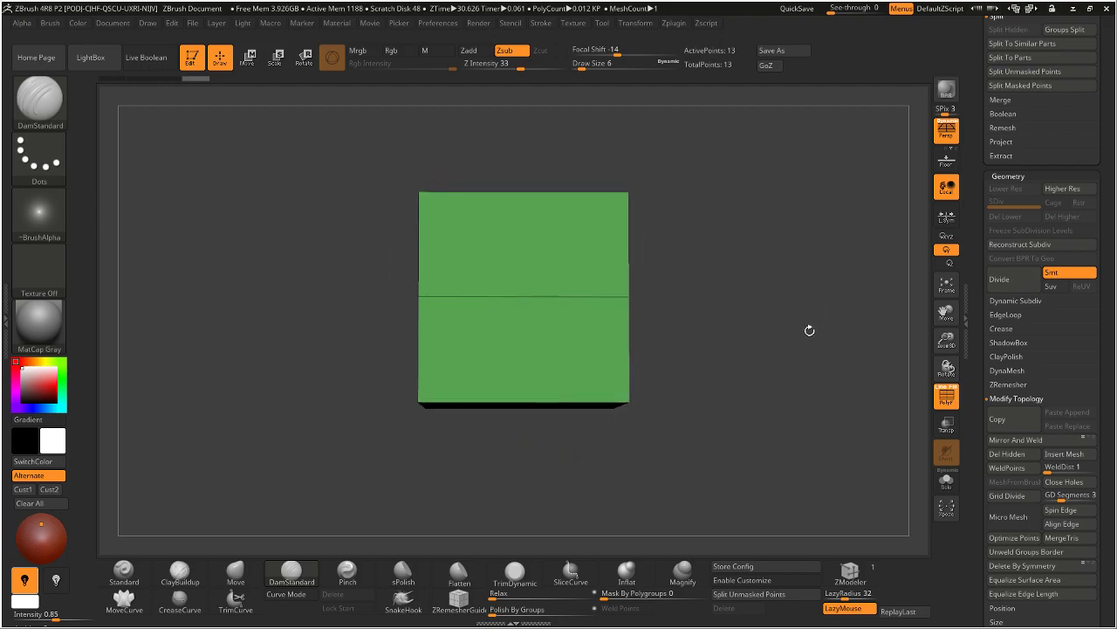
ctrl+shift+drag(751, 379, 362, 451)
ctrl+shift+drag(734, 441, 749, 445)
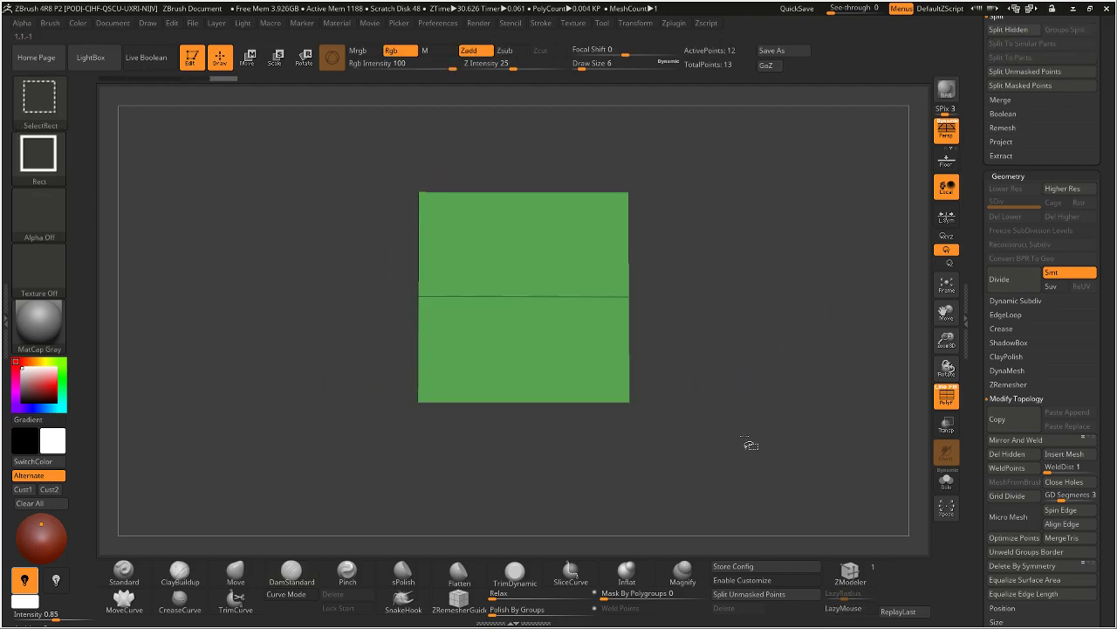
click(1009, 455)
Step: Turn on Double in the display properties so both sides of the walls are shown
drag(888, 419, 989, 291)
click(1012, 265)
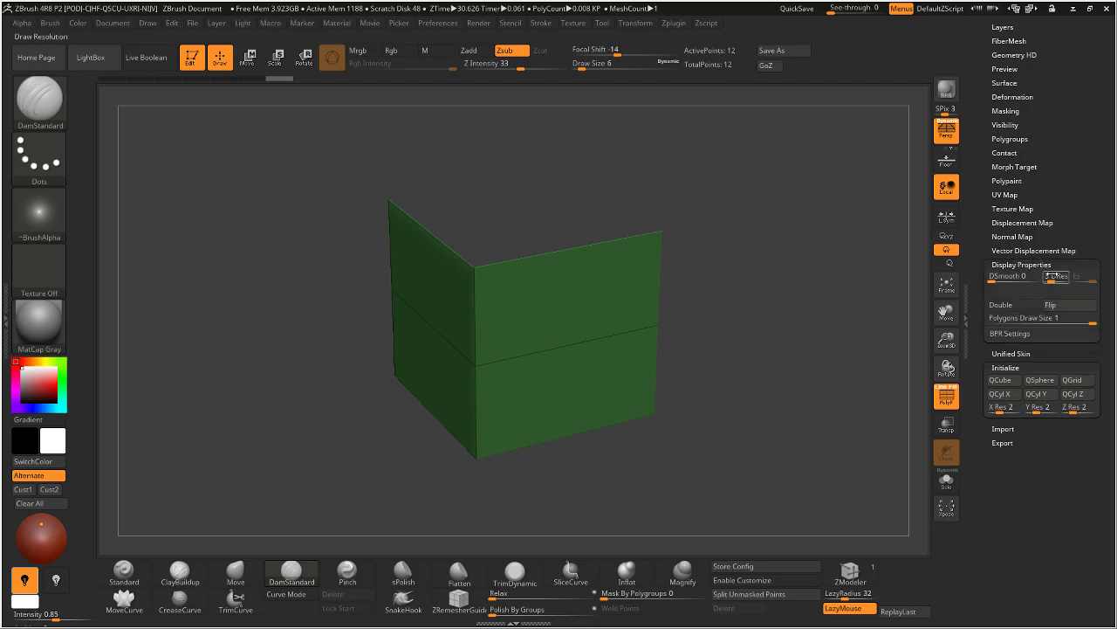
click(1003, 305)
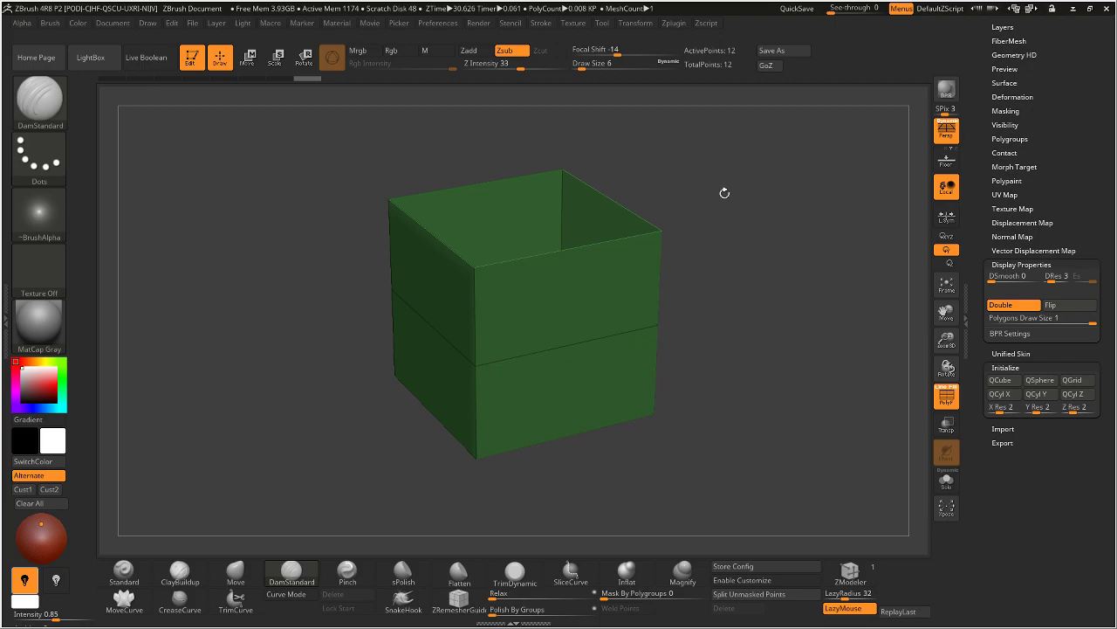
Step: Isolate the middle edge loop with a mask in a straight side view and move it down along Y
mouse_move(730, 199)
shift+mouse_down()
mouse_move(742, 215)
mouse_move(731, 197)
mouse_move(731, 206)
shift+mouse_up()
key(ctrl)
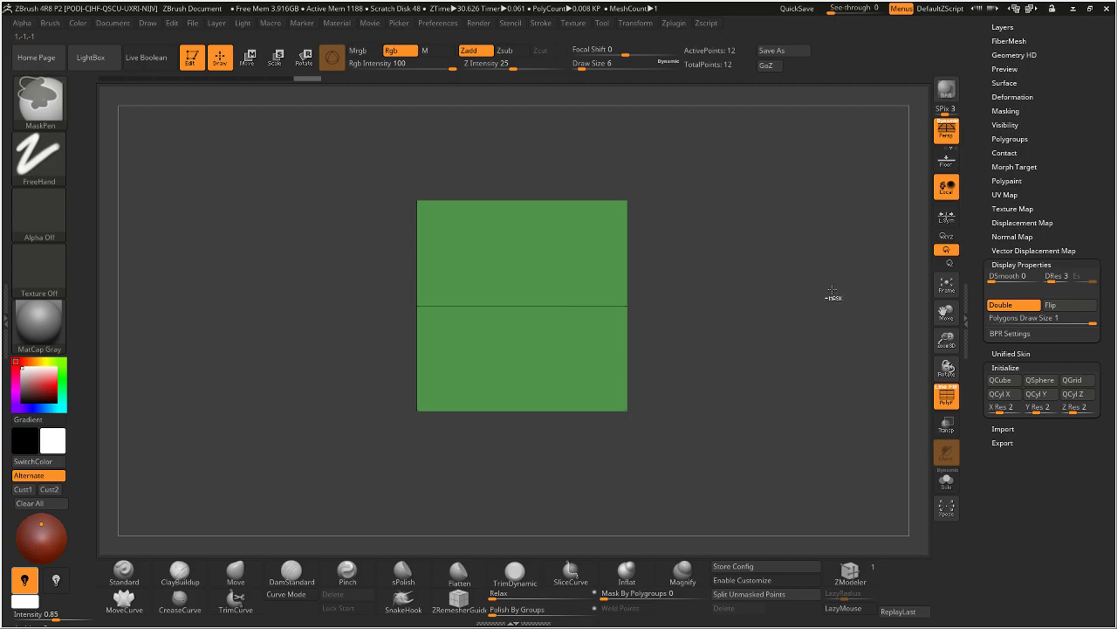
click(847, 569)
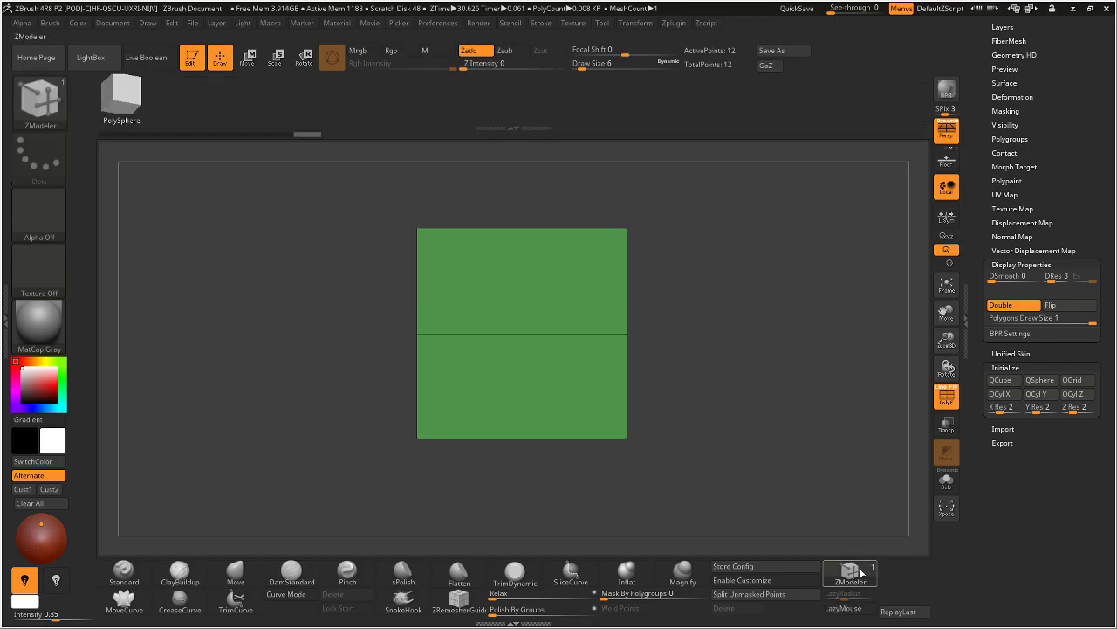
key(ctrl)
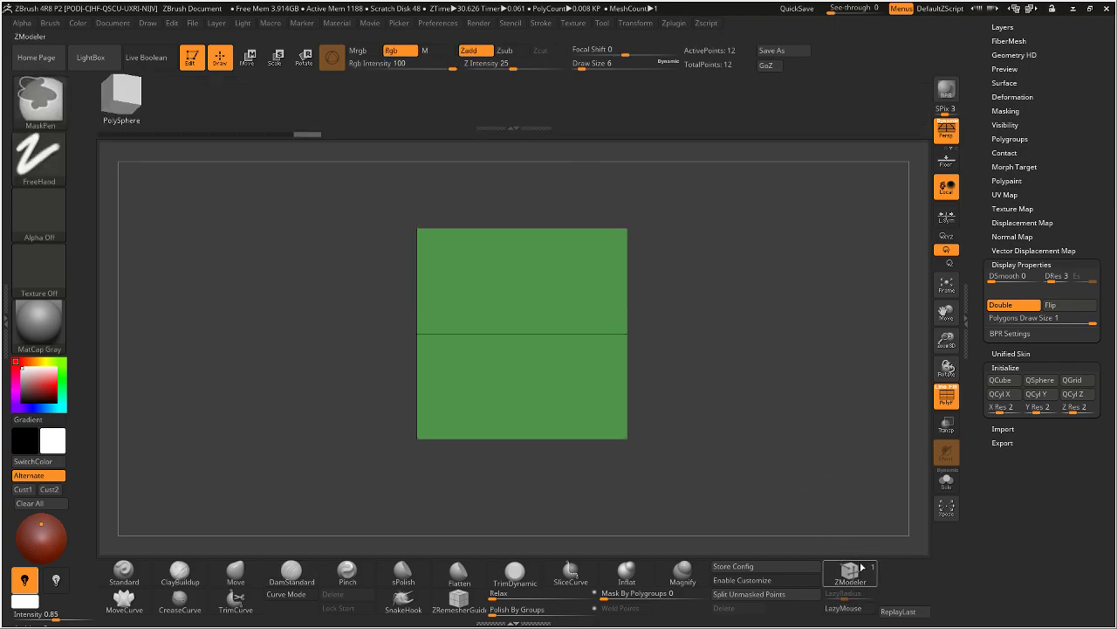
ctrl+drag(667, 299, 350, 375)
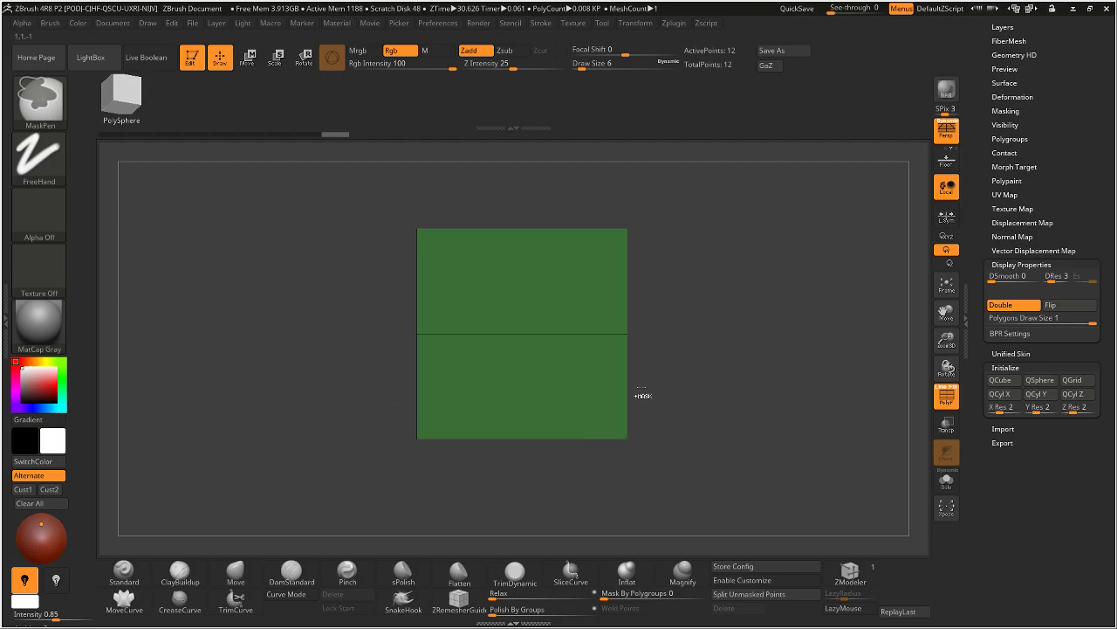
click(248, 57)
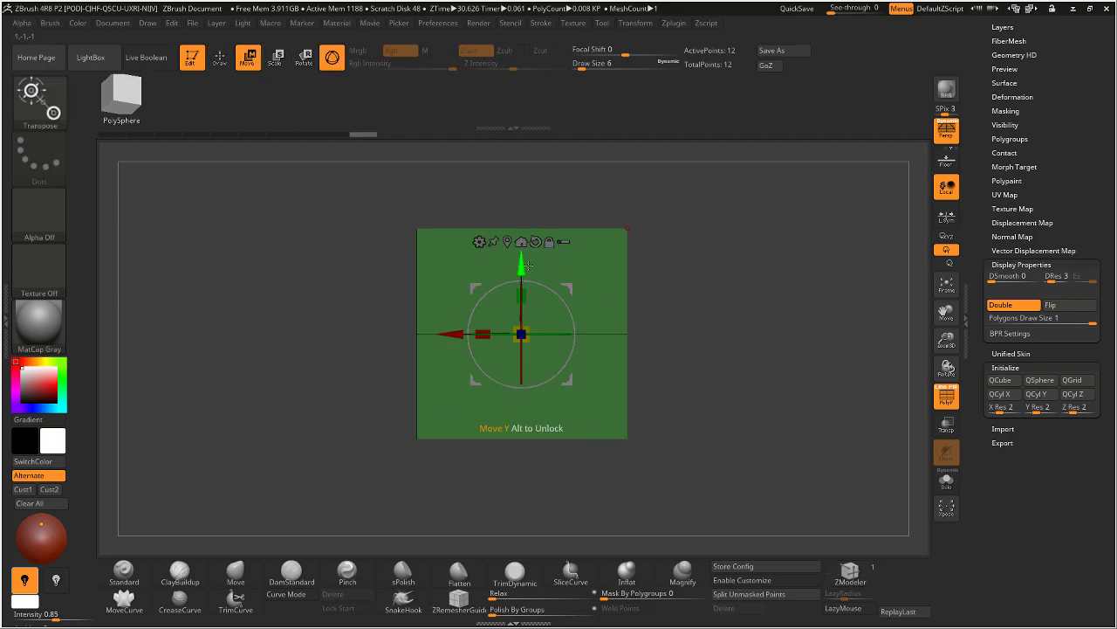
drag(521, 267, 521, 294)
drag(520, 307, 521, 302)
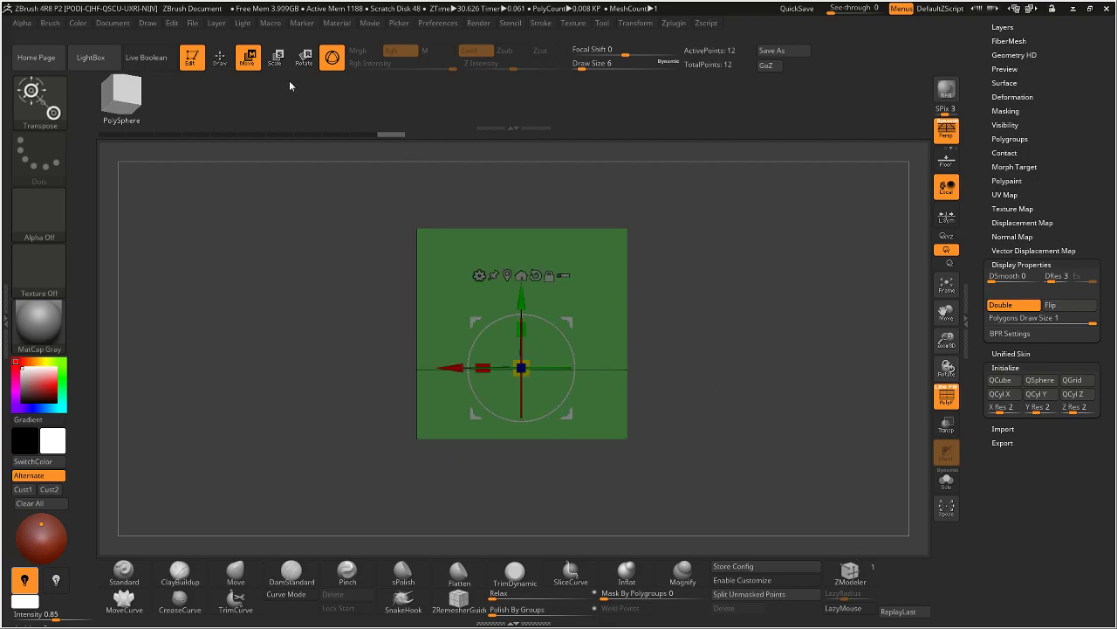
key(q)
Step: Use ZModeler's Insert edge action with Single EdgeLoop to add a horizontal loop in the upper section of the box
drag(708, 260, 724, 270)
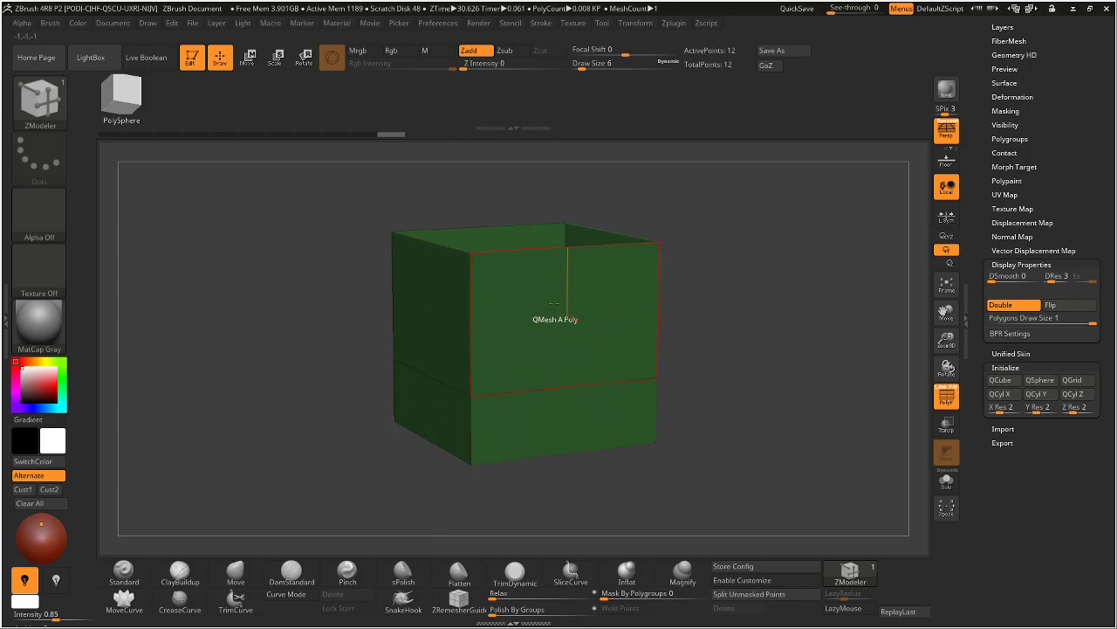
right_click(555, 304)
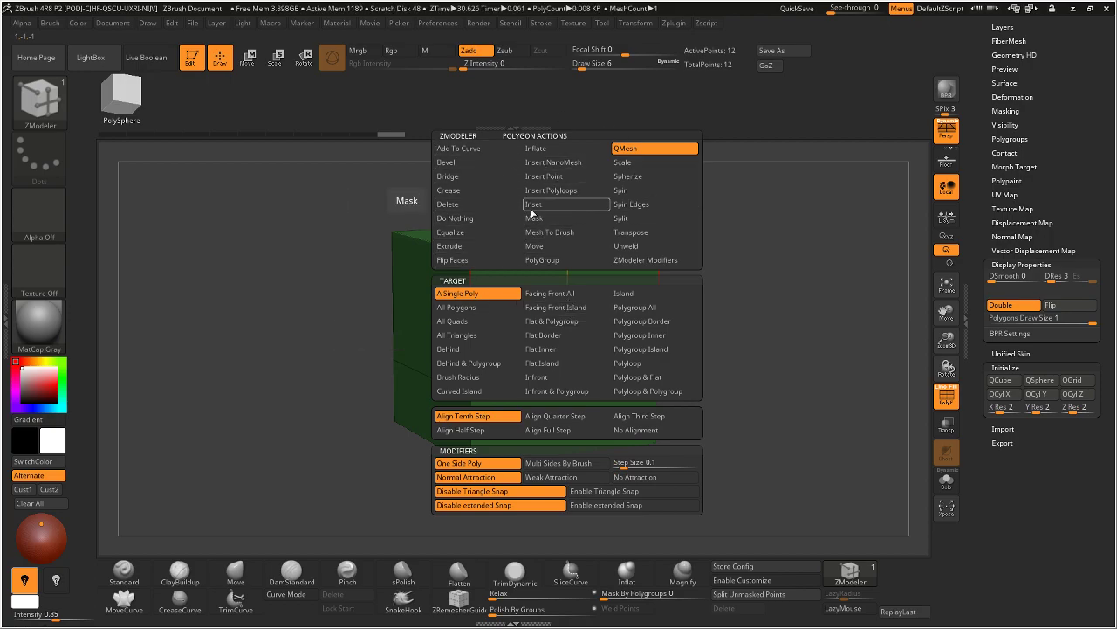
click(529, 305)
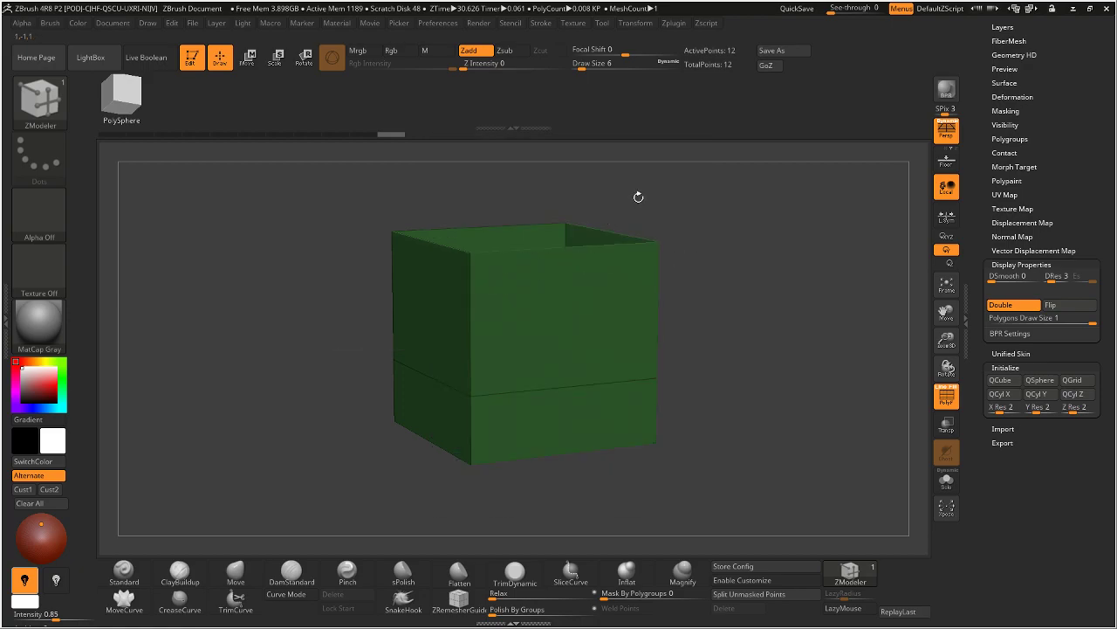
key(space)
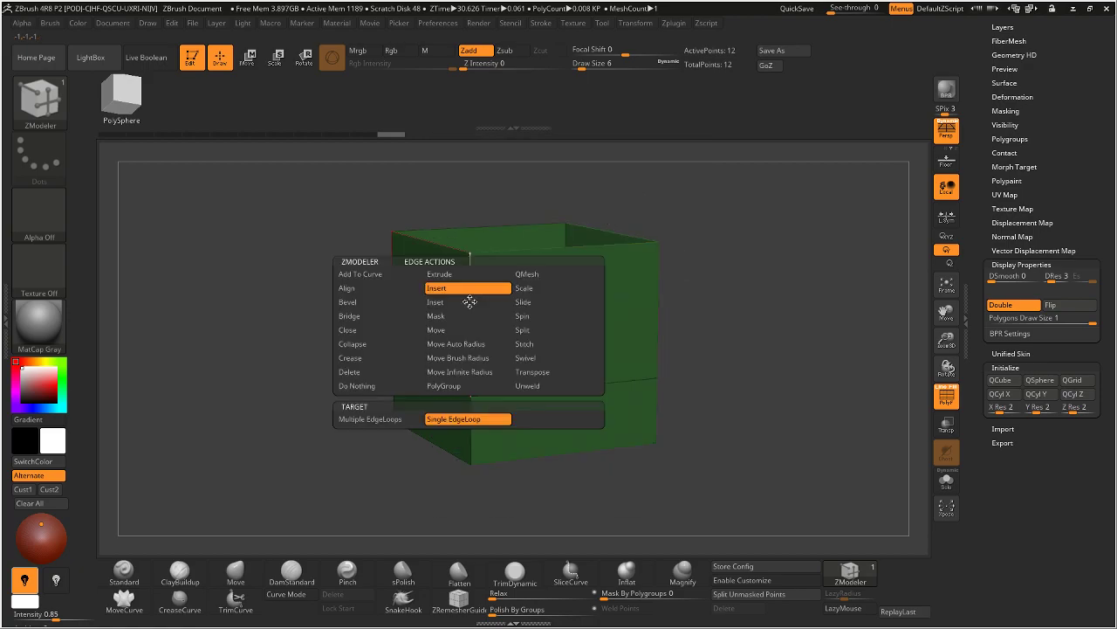
click(442, 420)
click(467, 314)
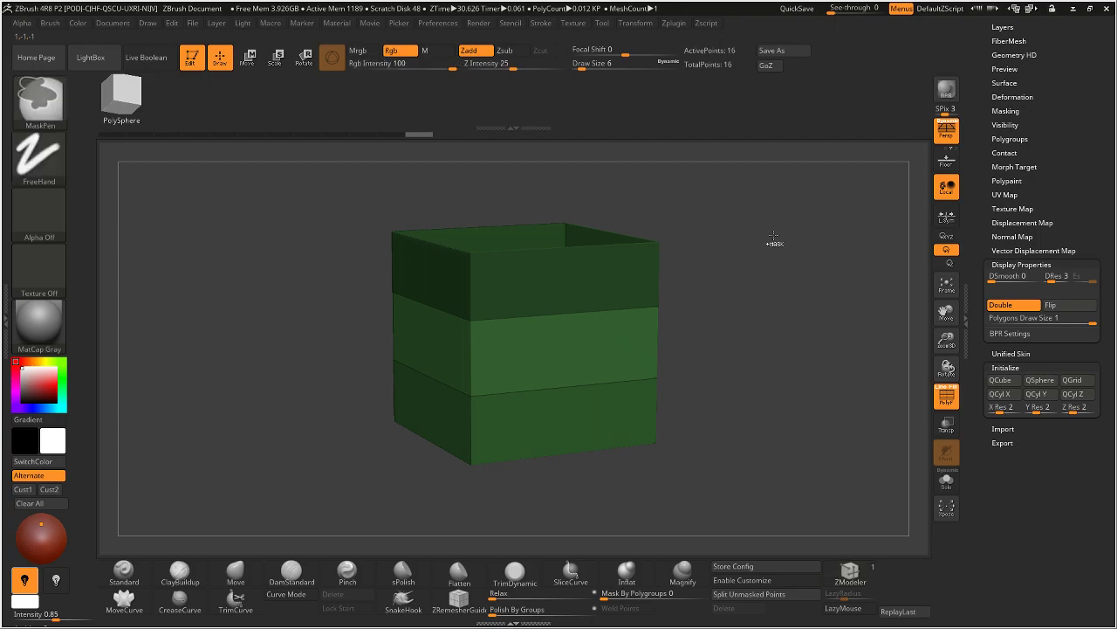
Step: Insert two more horizontal edge loops near the open upper rim of the box
mouse_move(772, 255)
mouse_down()
mouse_move(758, 238)
mouse_move(769, 245)
mouse_move(748, 259)
mouse_move(760, 262)
mouse_up()
click(472, 300)
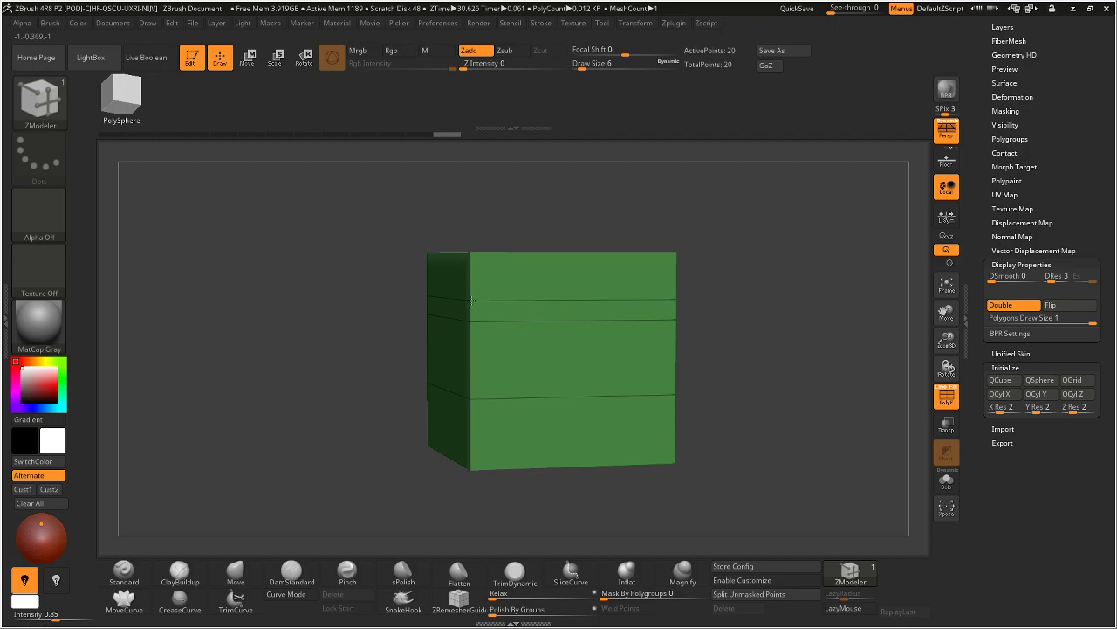
click(473, 281)
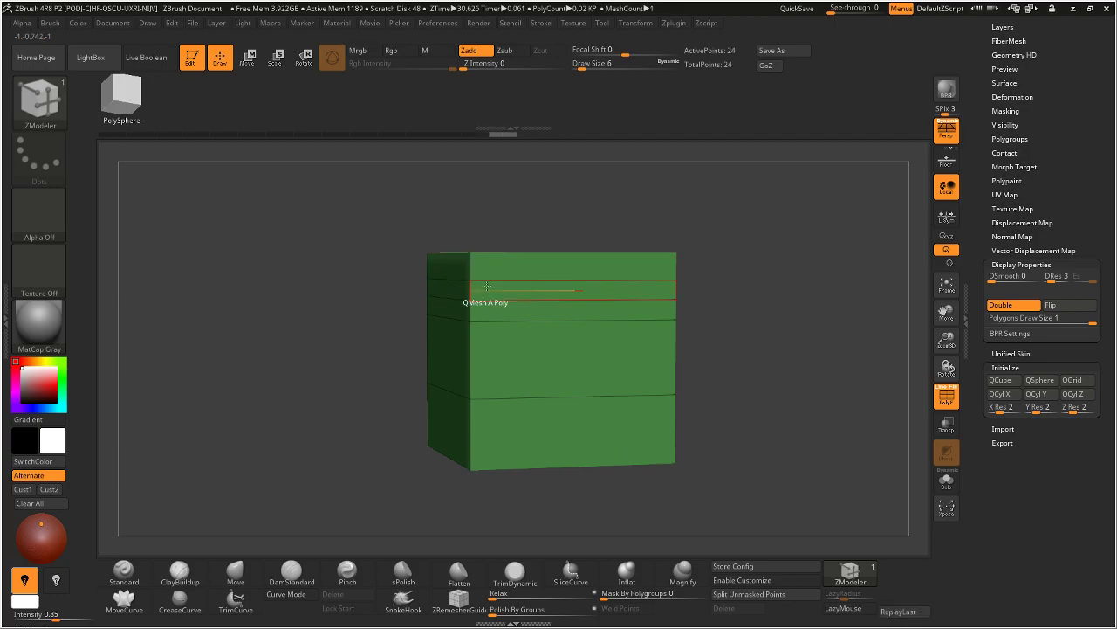
Step: Show the floor grid and insert a vertical edge loop down the middle of each of two walls
mouse_move(732, 223)
mouse_down()
mouse_move(765, 246)
mouse_move(728, 238)
mouse_up()
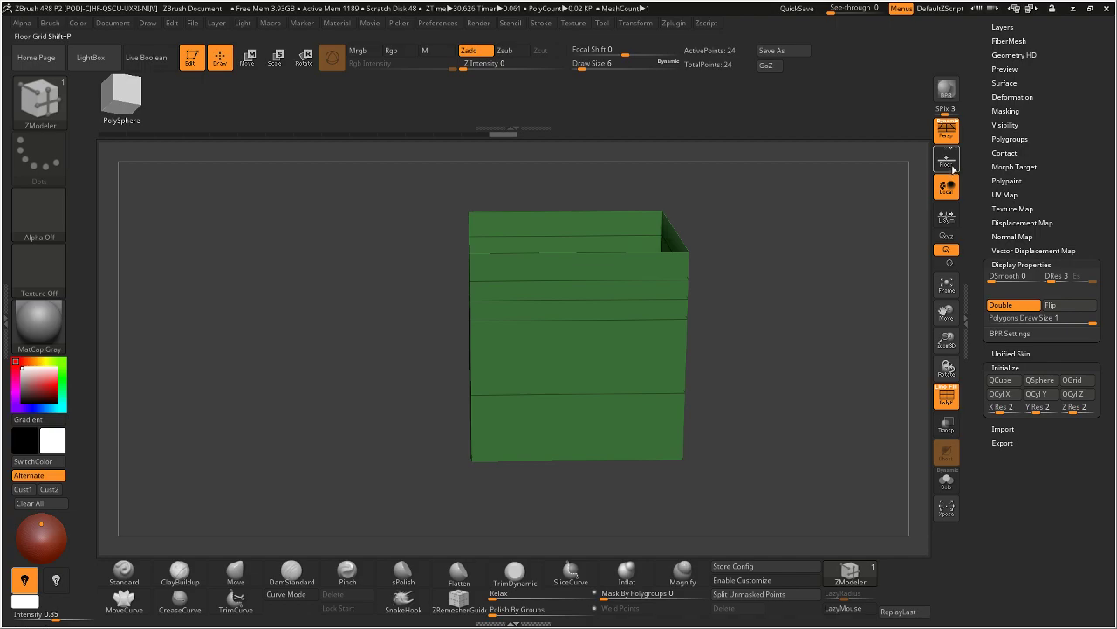
click(947, 157)
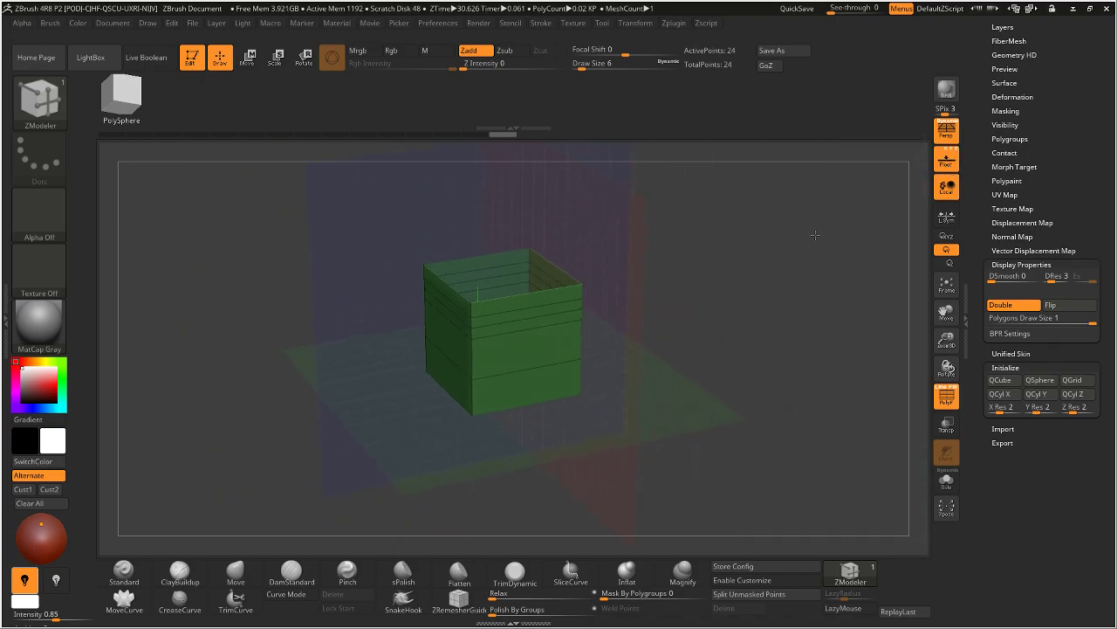
drag(785, 249, 748, 248)
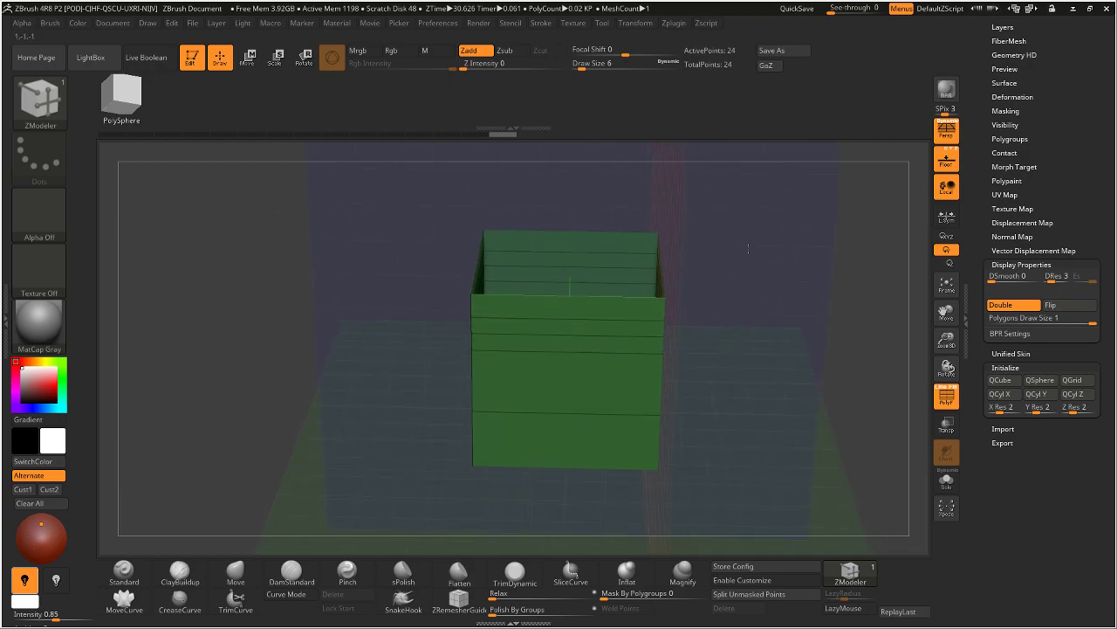
click(568, 317)
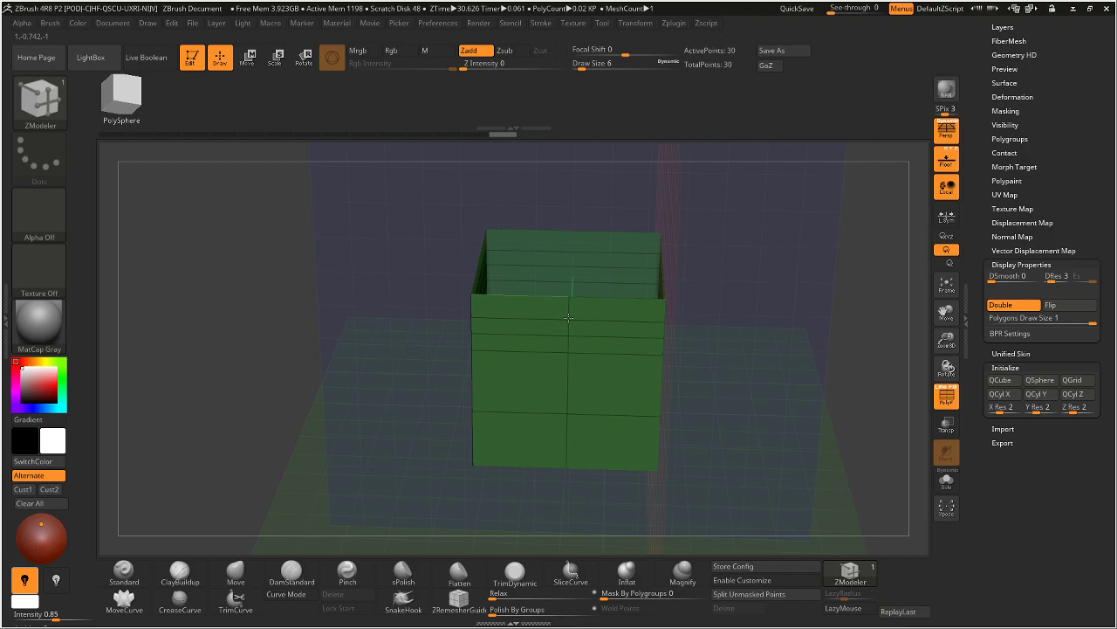
drag(689, 242, 755, 302)
click(673, 404)
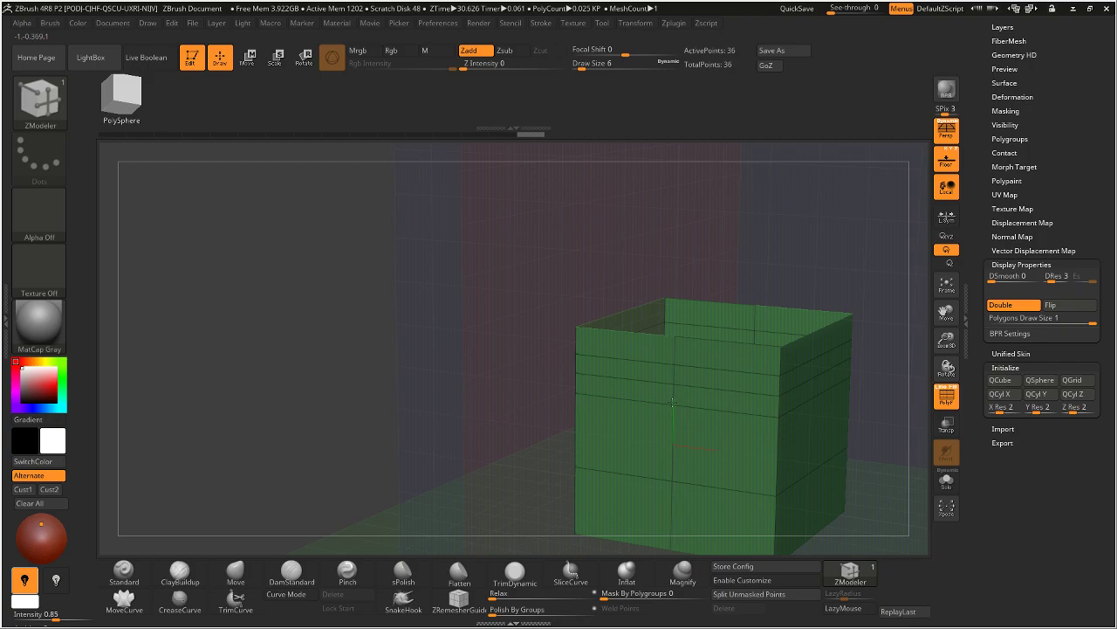
Step: Set ZModeler's edge action to Delete with EdgeLoop Partial and remove two vertical corner edges of the box
drag(774, 245, 666, 209)
drag(780, 223, 716, 232)
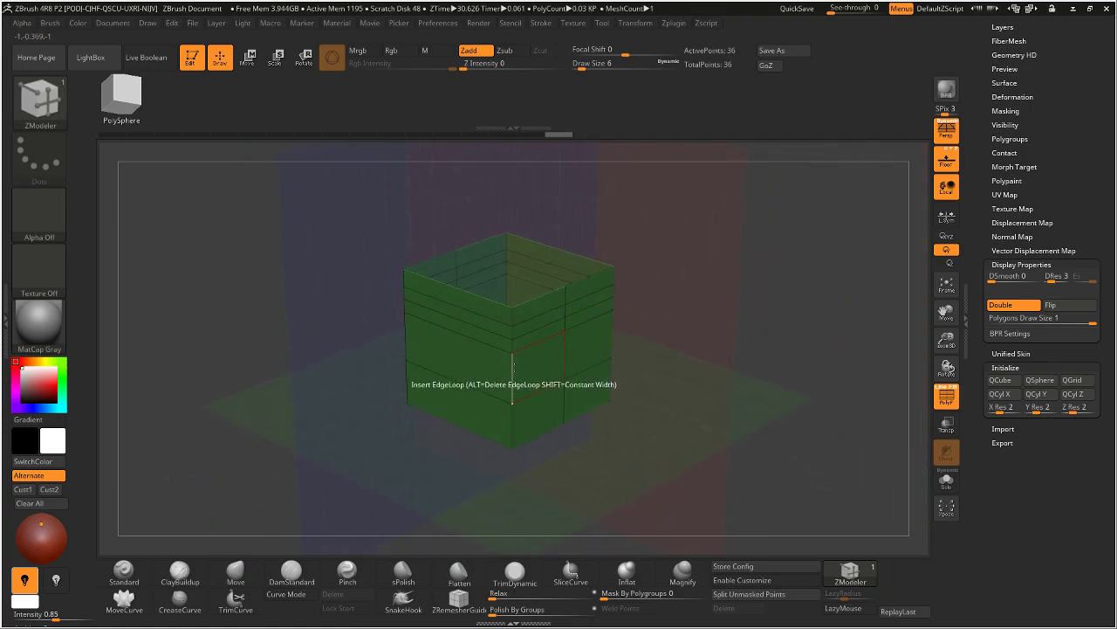
key(space)
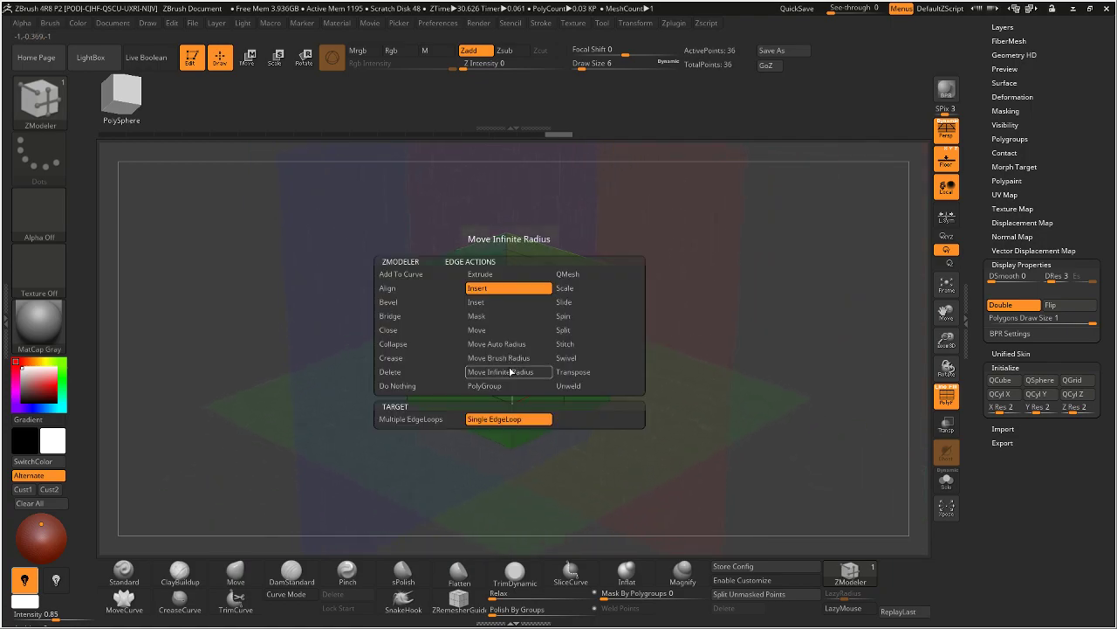
click(390, 372)
click(583, 419)
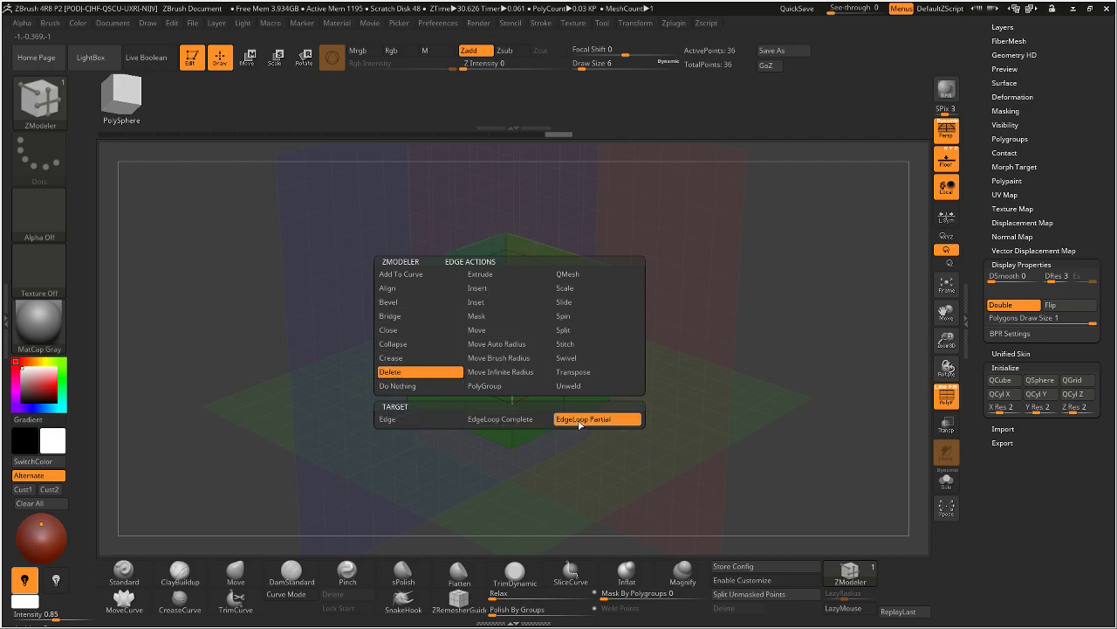
click(528, 381)
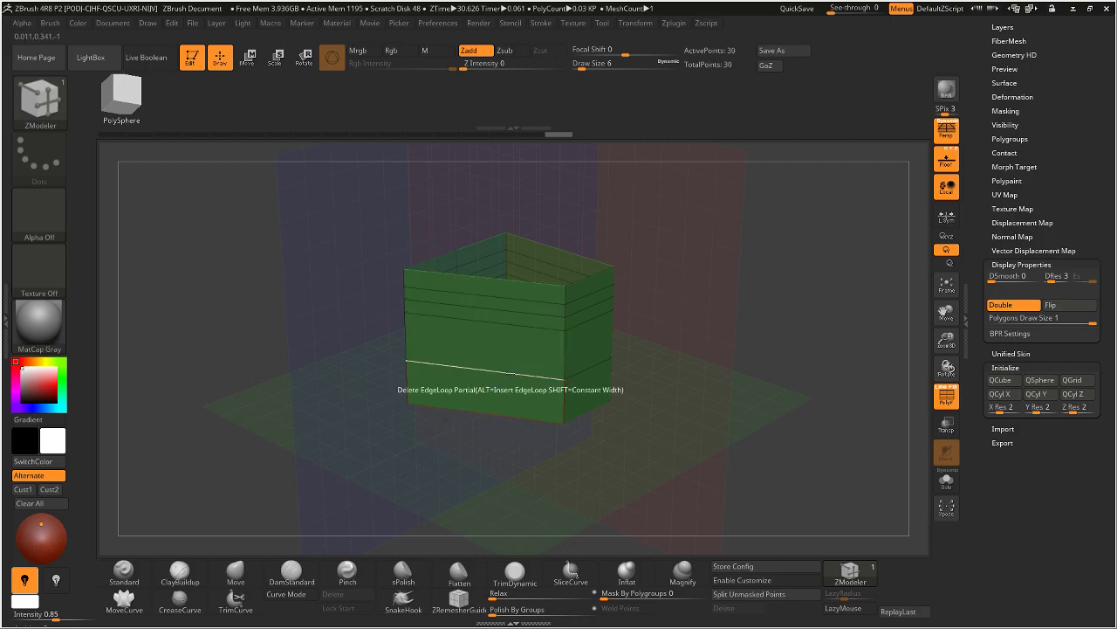
drag(678, 307, 637, 299)
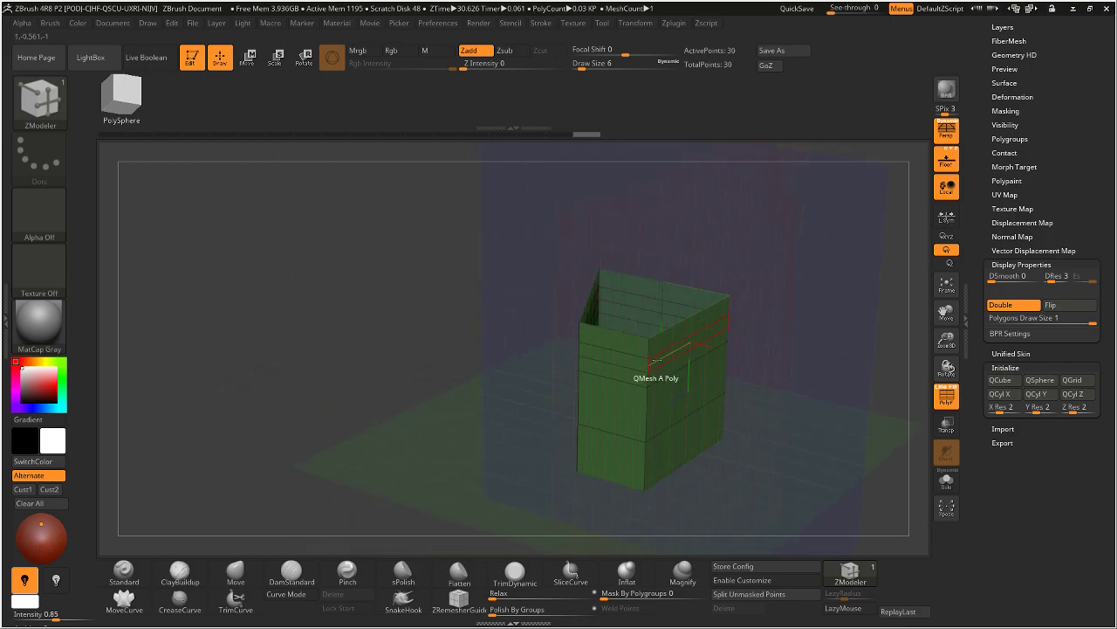
click(647, 403)
mouse_move(707, 226)
mouse_down()
mouse_move(766, 248)
mouse_move(719, 292)
mouse_move(718, 242)
mouse_up()
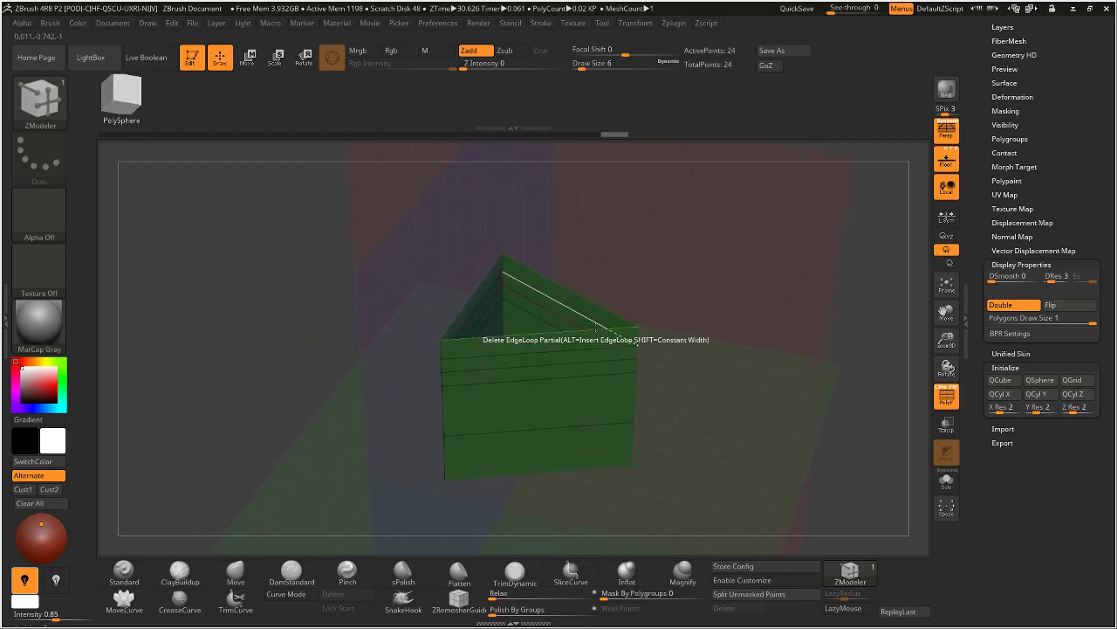
Step: Scale the mesh narrower along its depth axis with the Scale gizmo and check it from the front and side
click(276, 57)
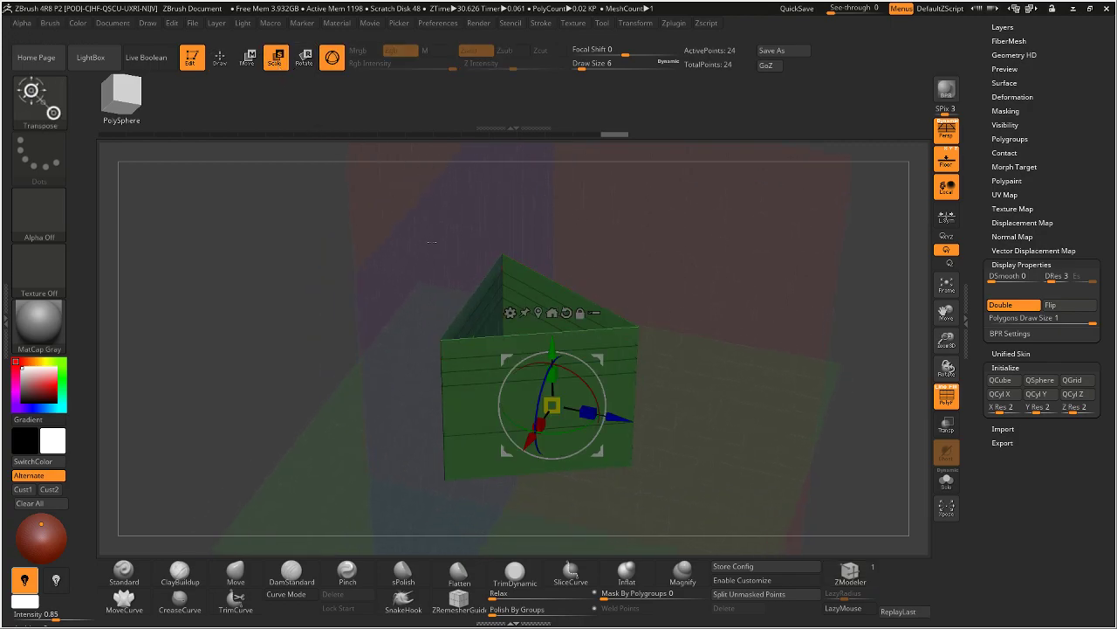
drag(582, 402, 514, 371)
drag(698, 297, 756, 236)
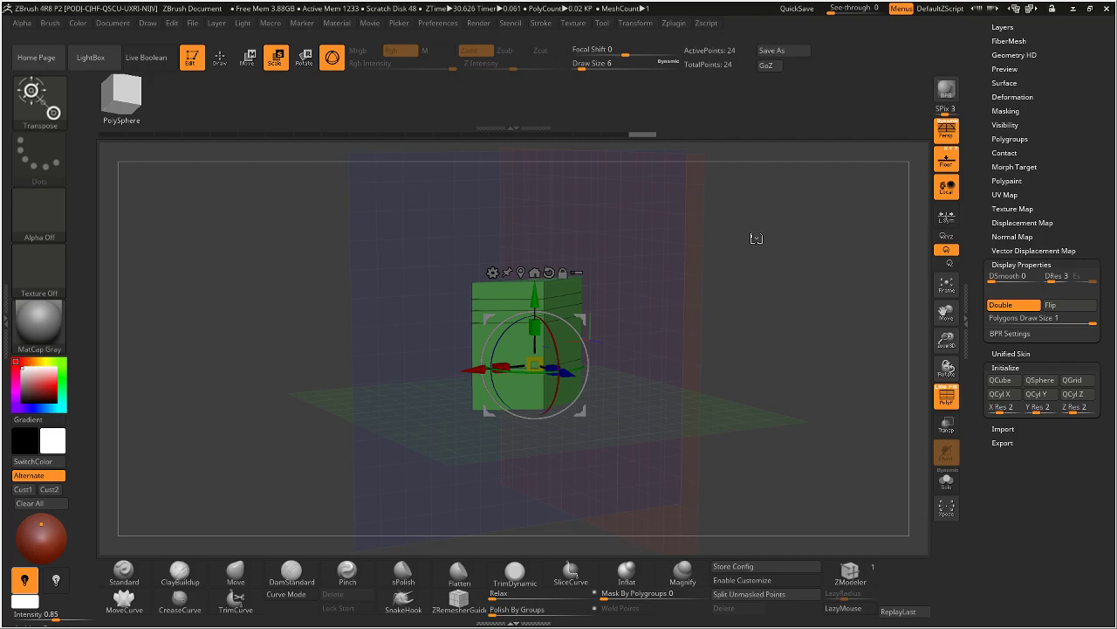
shift+drag(709, 223, 690, 227)
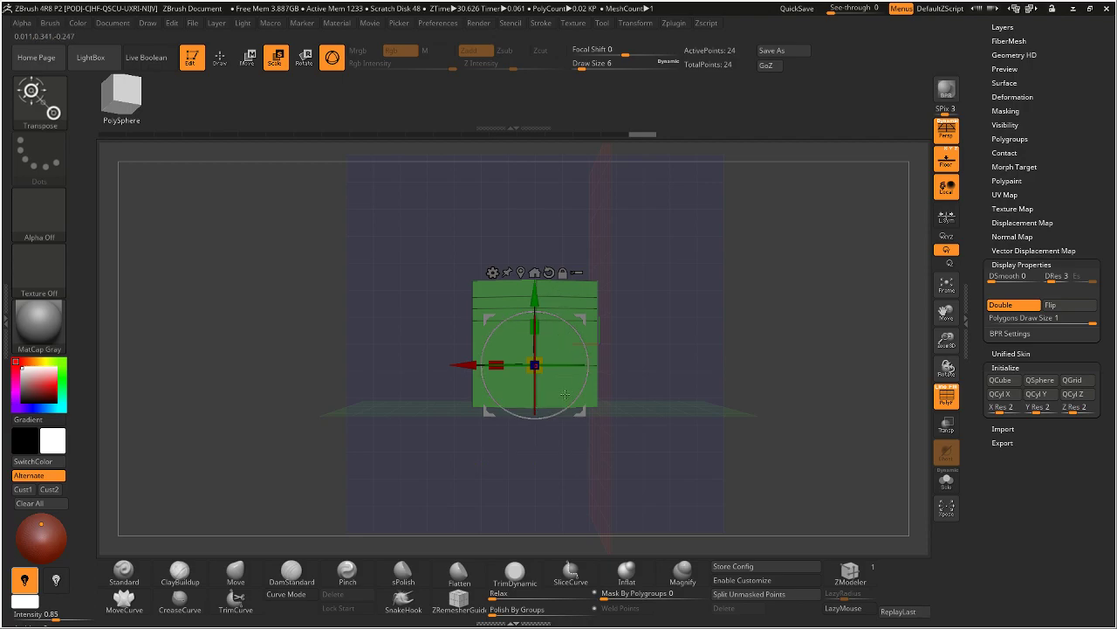
drag(648, 220, 635, 244)
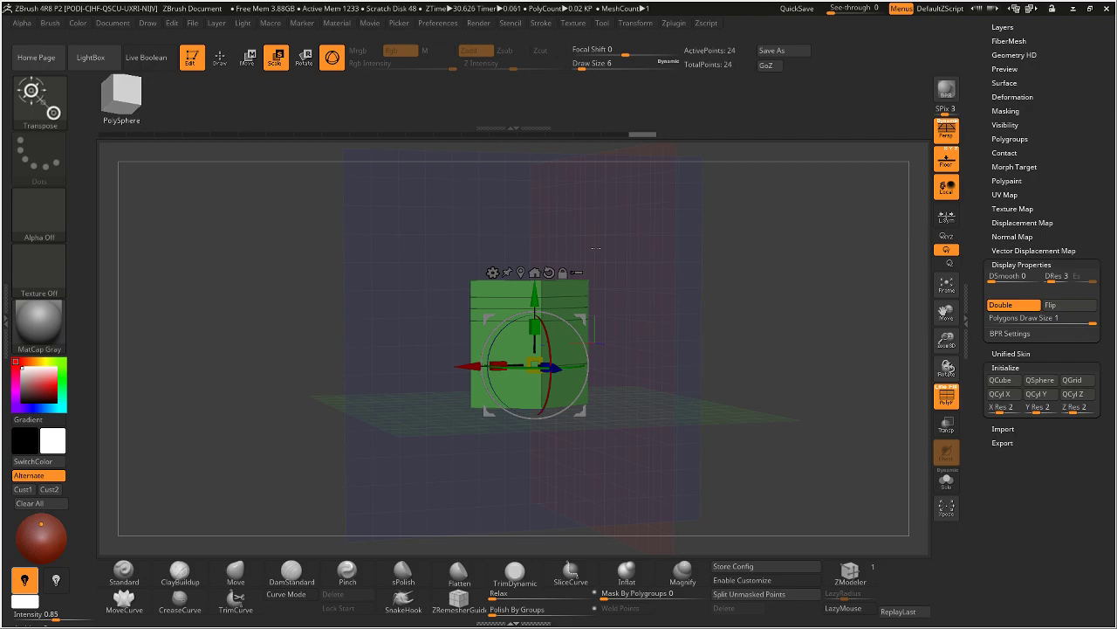
Step: Turn off perspective in side view and mask the lower part of the mesh, leaving the two upper rows free
shift+drag(596, 248, 709, 204)
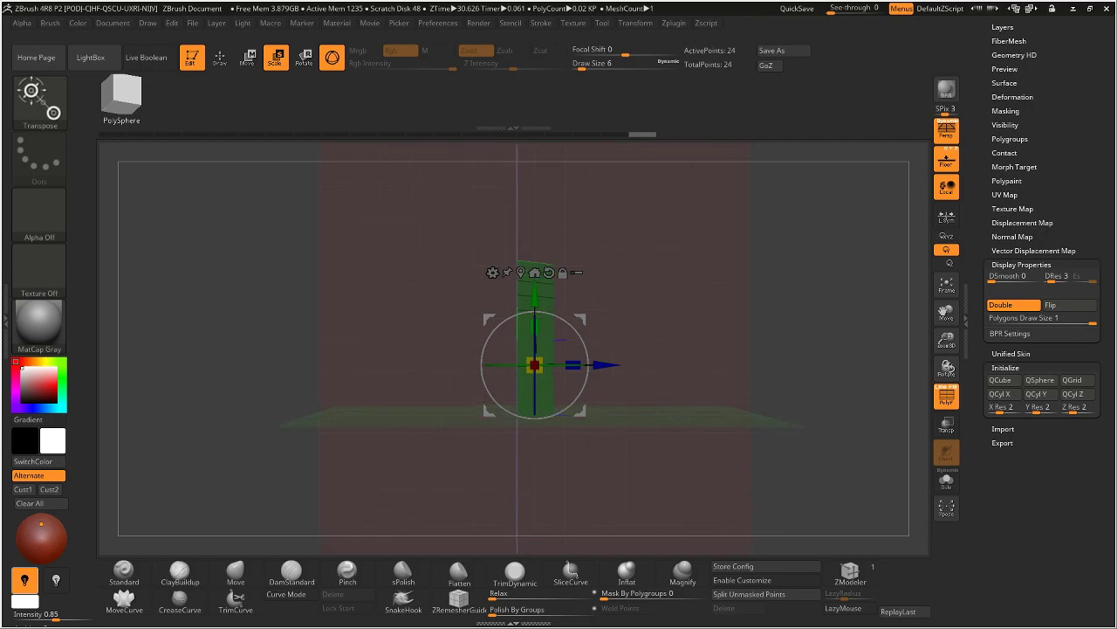
key(p)
drag(699, 188, 335, 160)
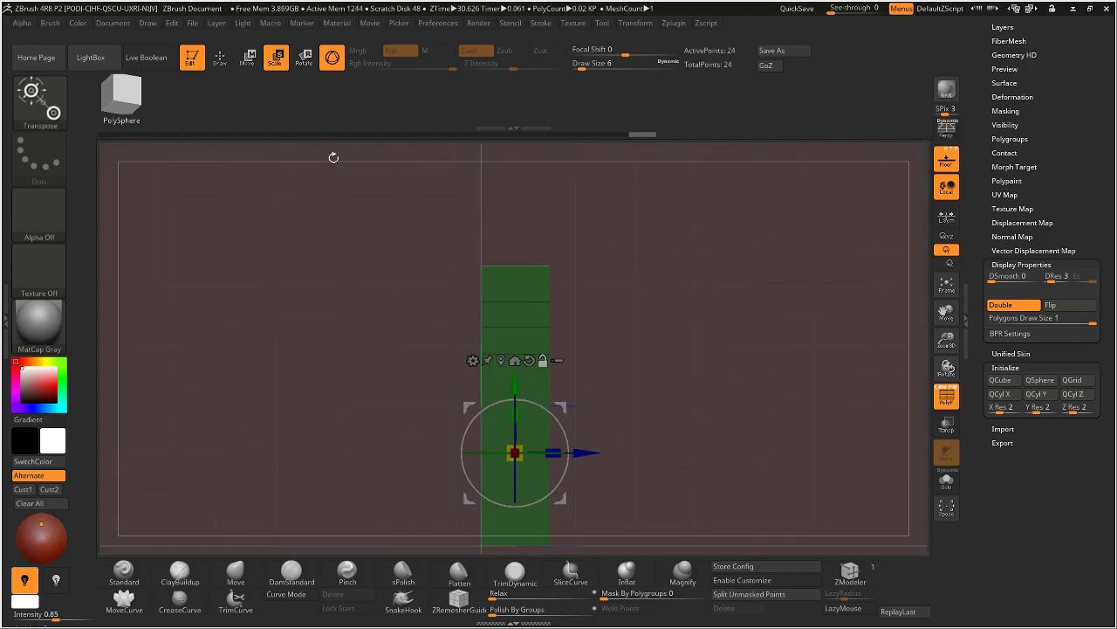
click(249, 60)
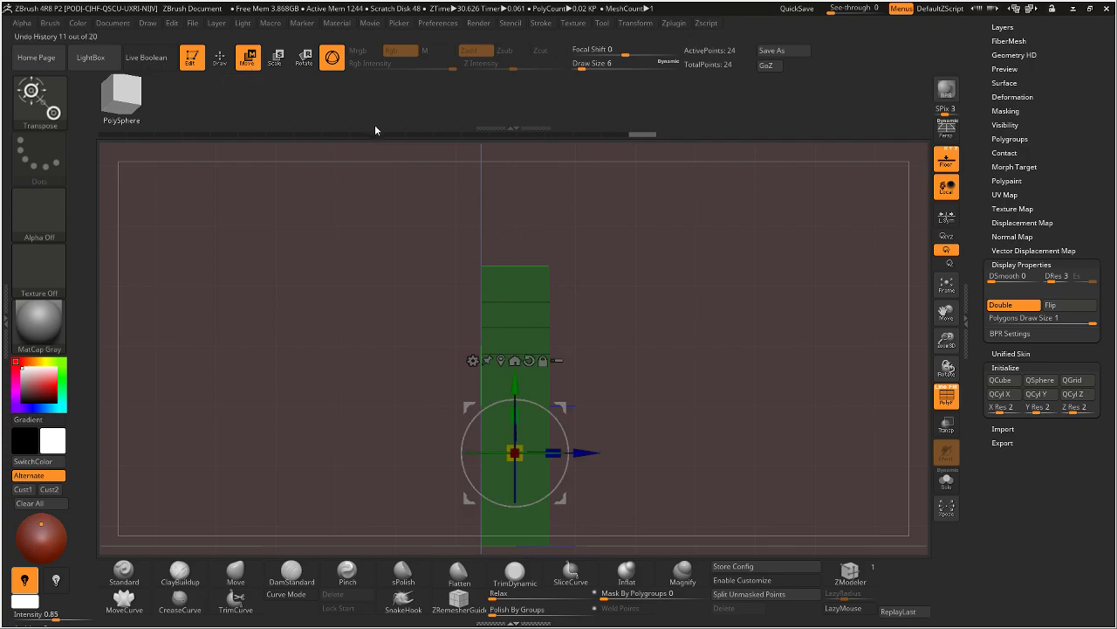
key(ctrl)
key(ctrl)
mouse_move(566, 233)
ctrl+mouse_down()
mouse_move(443, 327)
mouse_move(442, 349)
ctrl+mouse_up()
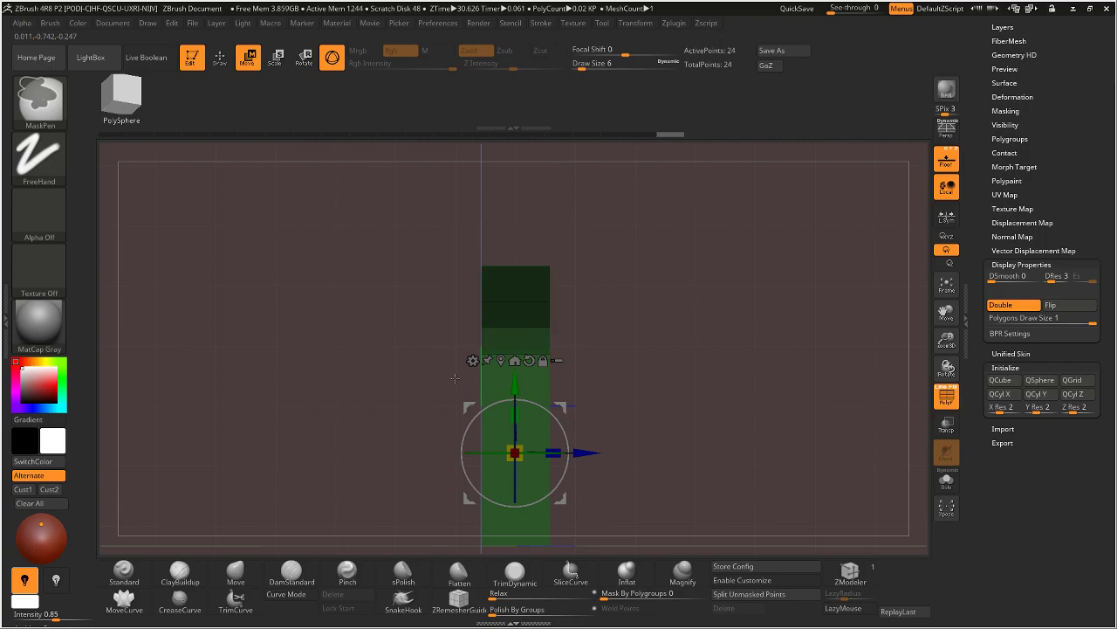
key(ctrl)
ctrl+click(621, 262)
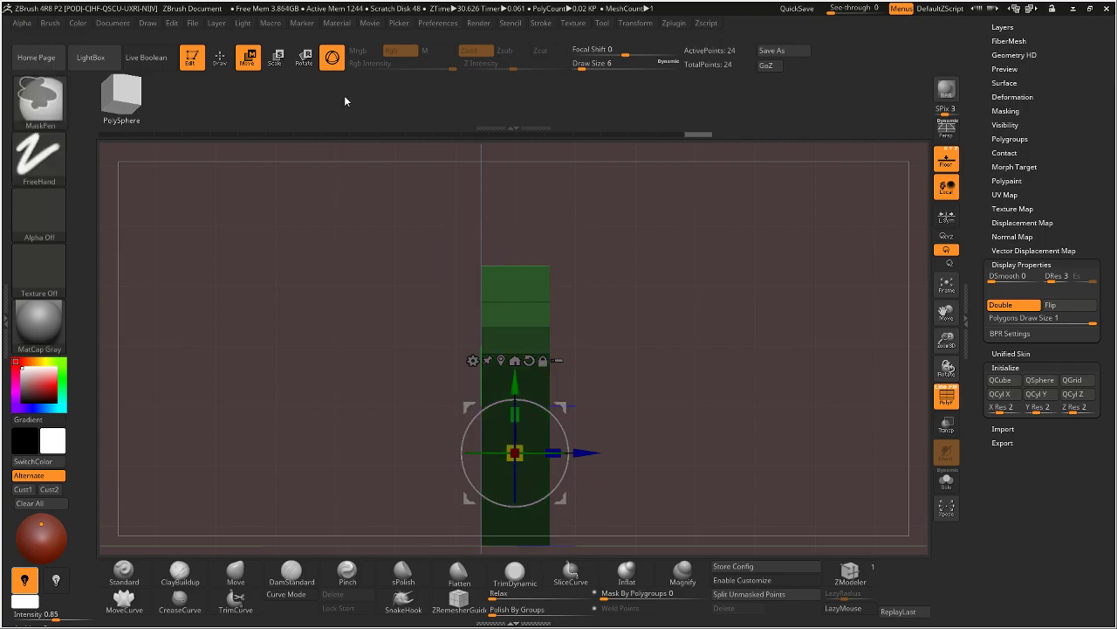
Step: Bend the unmasked upper part away from the central ridge by rotating it around a transpose line from the front edge
key(y)
mouse_move(482, 353)
mouse_down()
mouse_move(714, 282)
mouse_move(685, 220)
mouse_up()
key(ctrl)
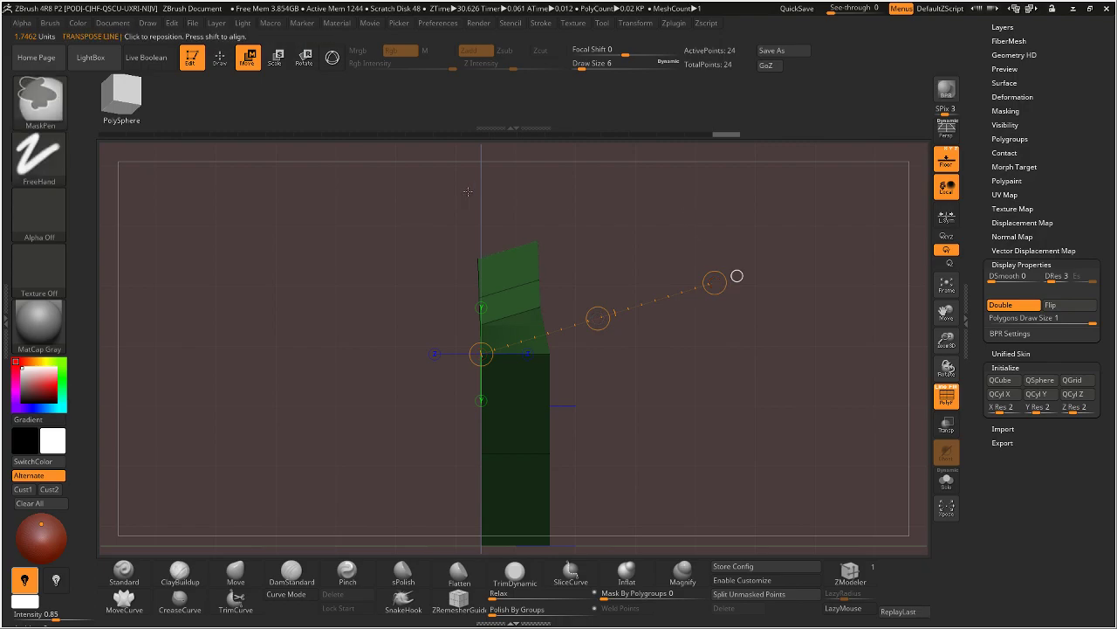
key(r)
drag(715, 282, 665, 224)
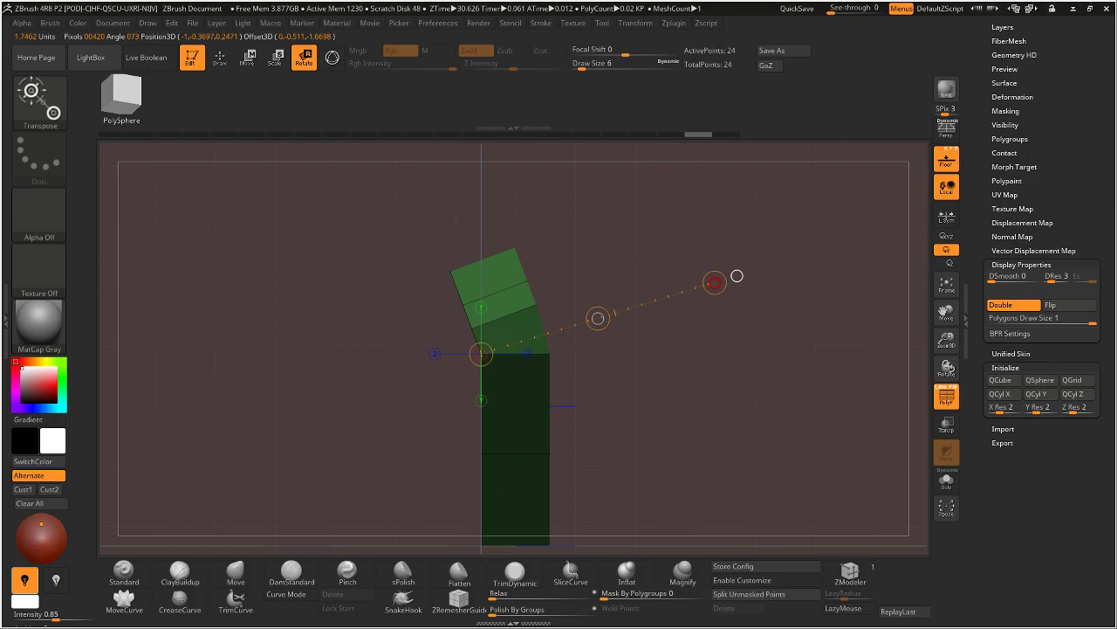
Step: Clear the mask and switch the masking brush to MaskLasso
ctrl+click(534, 199)
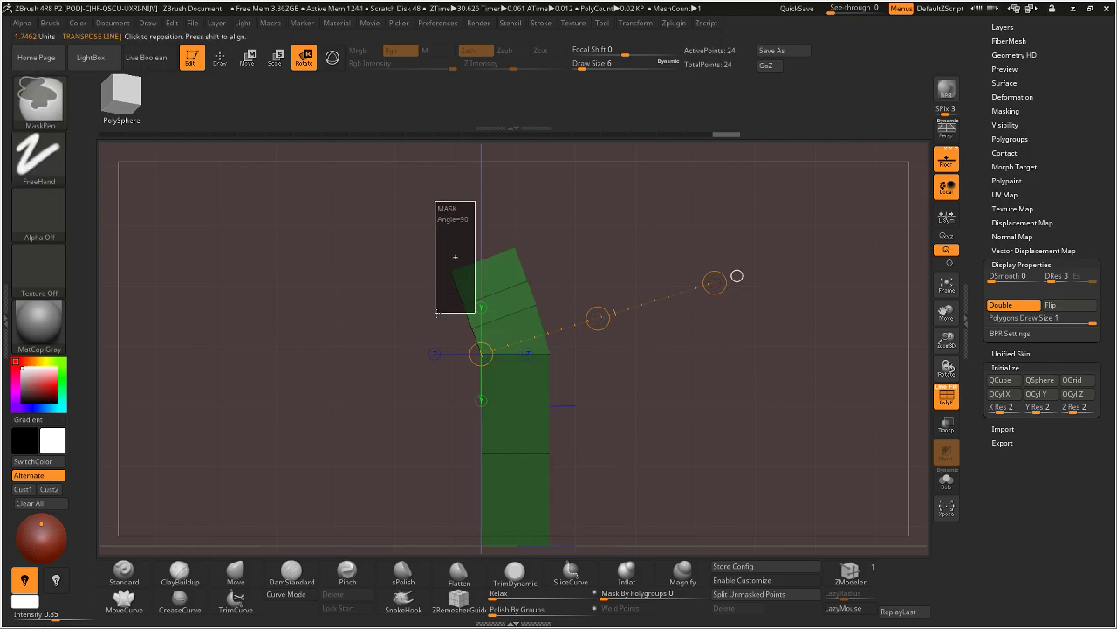
key(b)
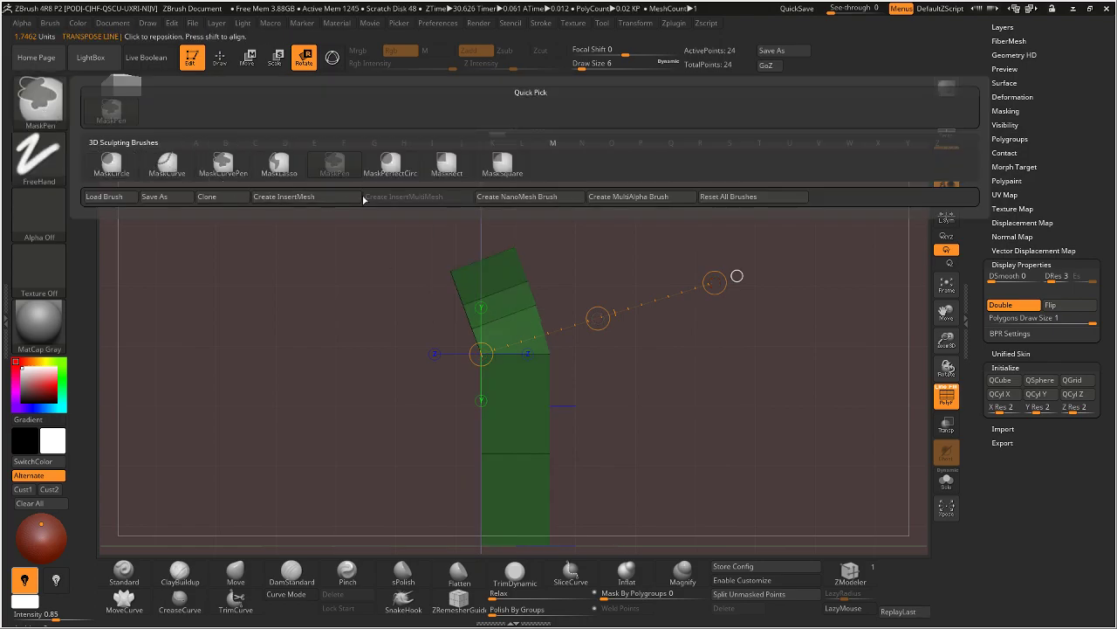
key(l)
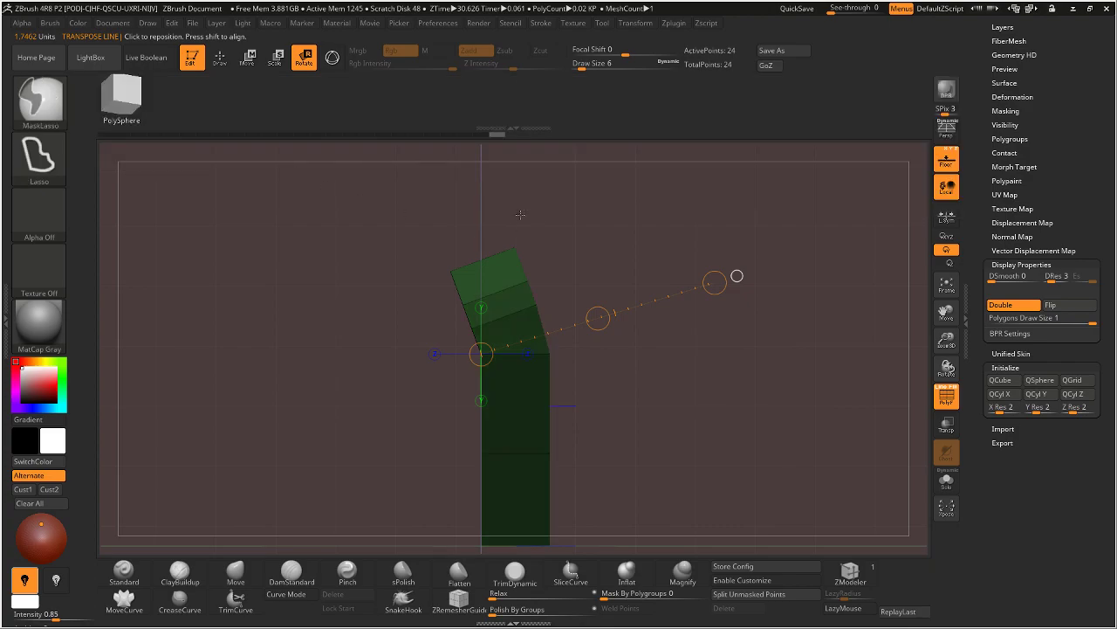
Step: Lasso-mask everything below the top two rows and rotate those rows further into the bend
ctrl+drag(442, 212, 428, 302)
mouse_move(434, 237)
ctrl+mouse_down()
mouse_move(440, 312)
mouse_move(515, 262)
mouse_move(471, 327)
mouse_move(662, 217)
mouse_move(617, 162)
ctrl+mouse_up()
ctrl+click(471, 326)
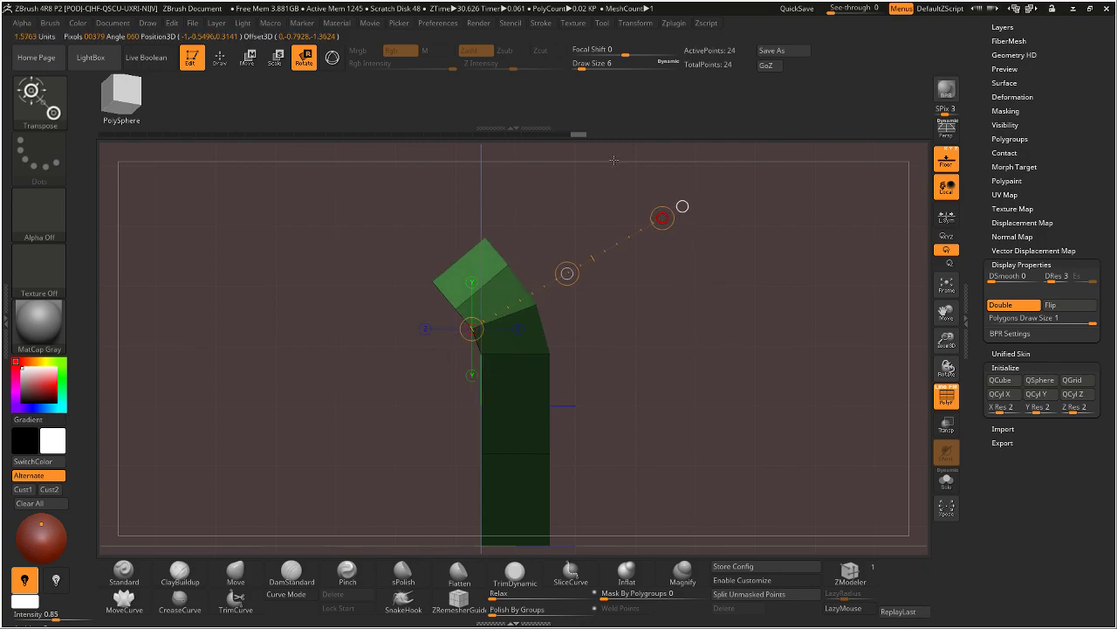
Step: Mask all but the topmost row, rotate it slightly more, then clear the mask and face the mesh from the front
ctrl+click(516, 215)
mouse_move(482, 207)
ctrl+mouse_down()
mouse_move(420, 294)
mouse_move(471, 276)
mouse_move(455, 308)
mouse_move(613, 198)
mouse_move(568, 166)
mouse_move(739, 292)
mouse_move(684, 295)
mouse_move(754, 292)
mouse_move(646, 292)
ctrl+mouse_up()
ctrl+click(583, 164)
mouse_move(513, 267)
ctrl+mouse_down()
mouse_move(454, 277)
mouse_move(427, 318)
mouse_move(472, 347)
mouse_move(517, 288)
ctrl+mouse_up()
drag(619, 261, 657, 253)
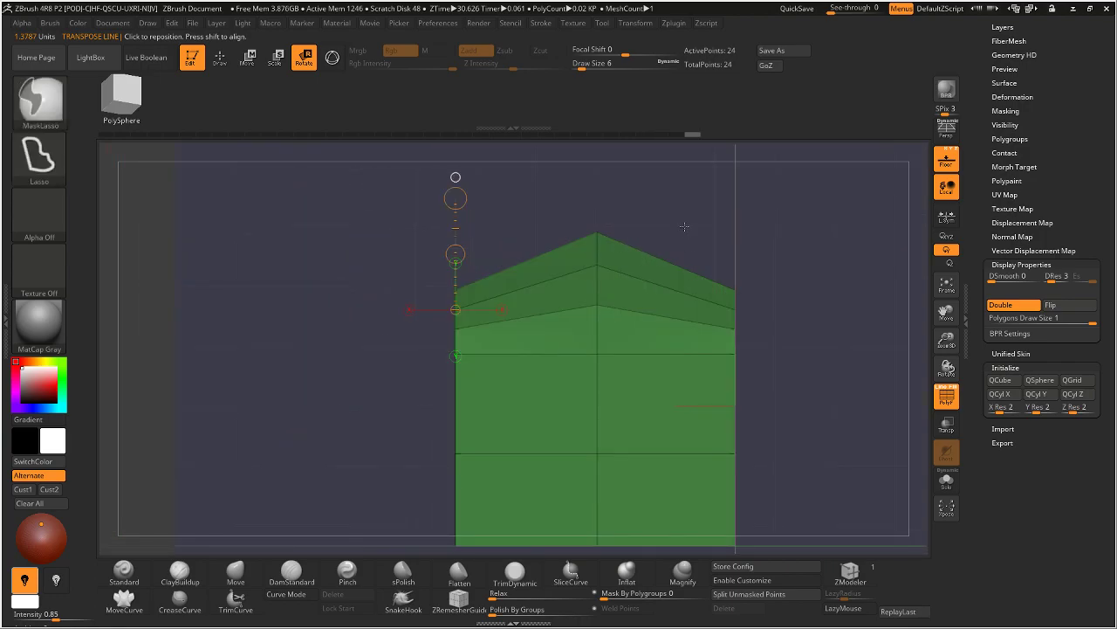
Step: Mask the lower rows and raise the outer corners of the upper rows level with the middle using Move transpose
ctrl+click(735, 328)
drag(735, 353, 732, 91)
click(247, 57)
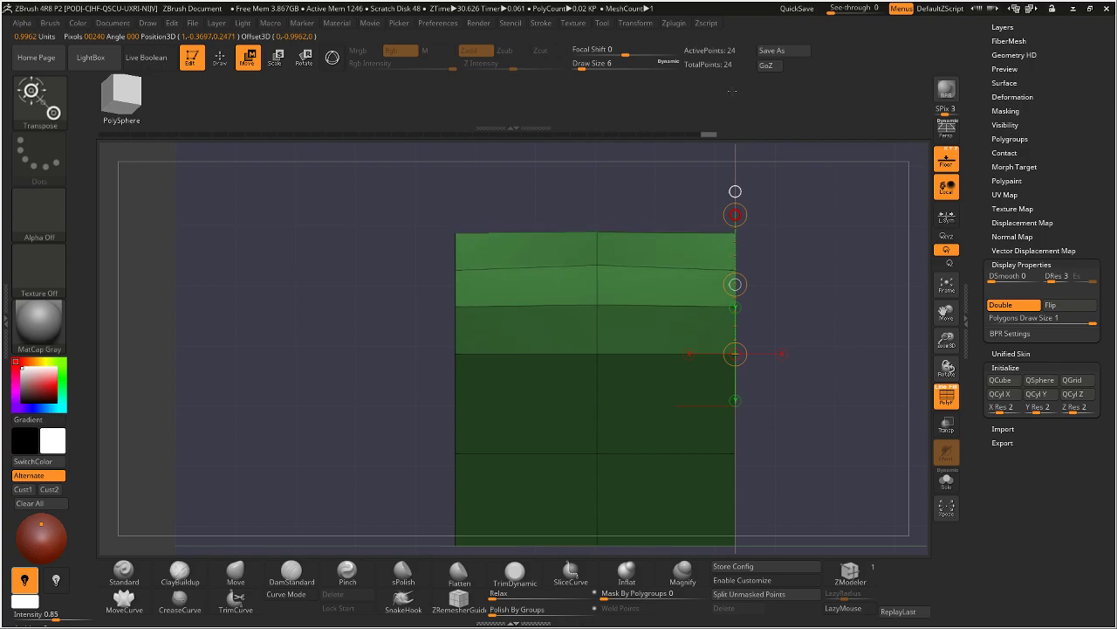
Step: Mask everything except the topmost row in side view and rotate the rim at the tip of the bend
mouse_move(380, 337)
mouse_down()
mouse_move(439, 337)
mouse_move(363, 340)
mouse_up()
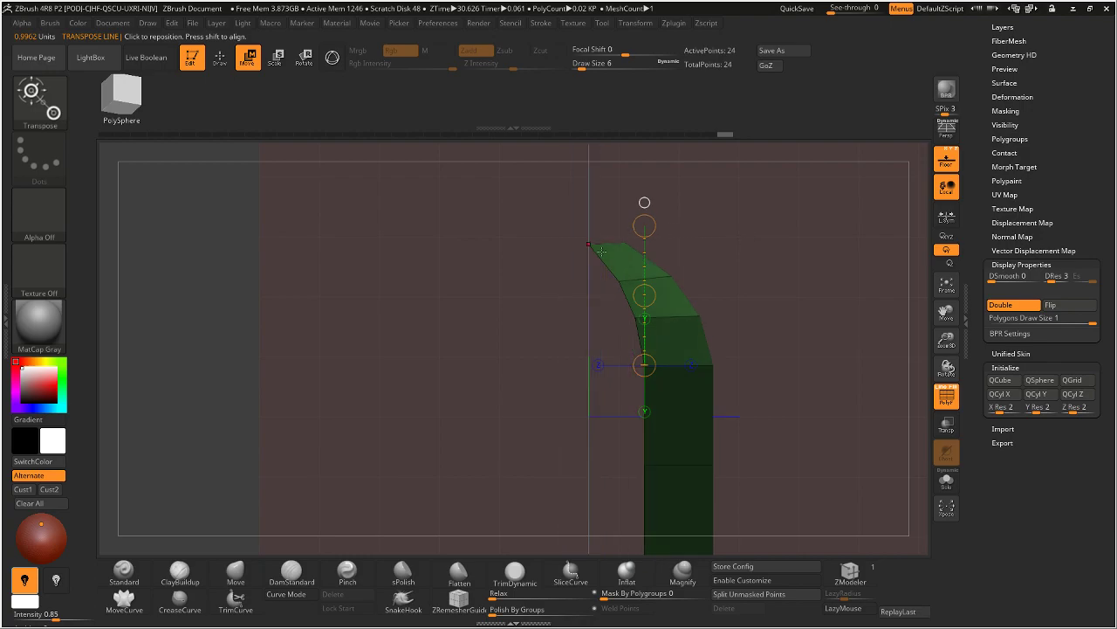
key(q)
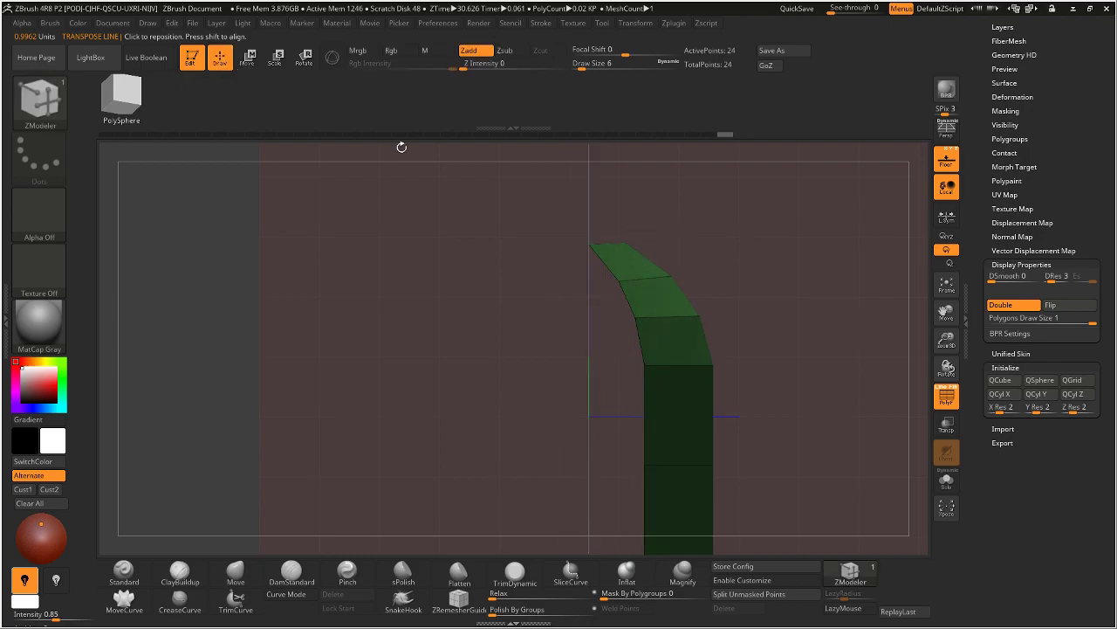
ctrl+click(653, 227)
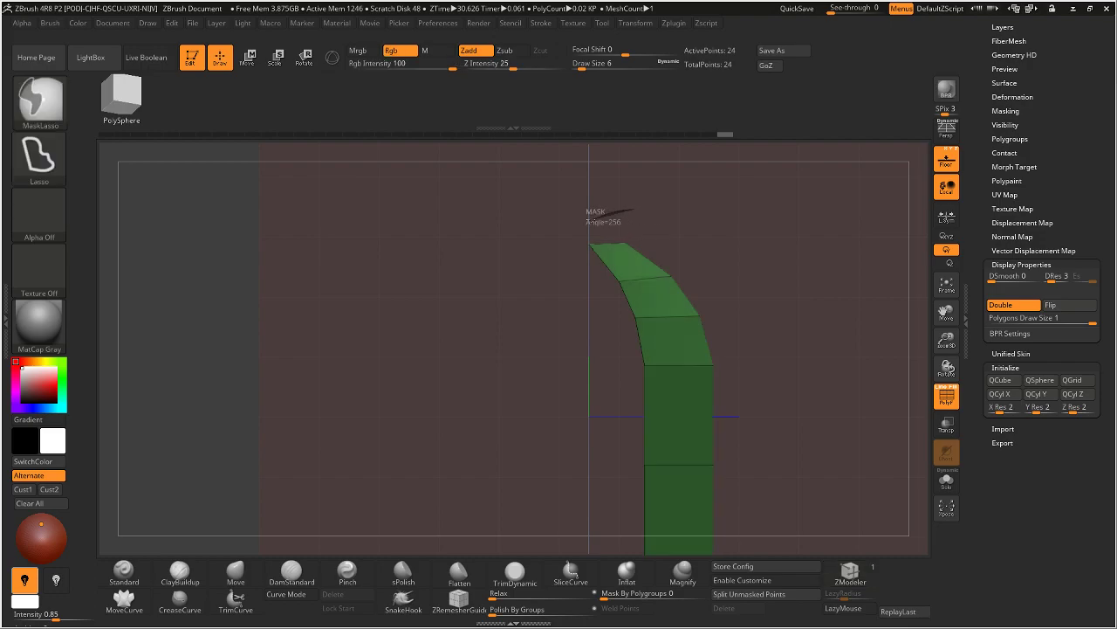
ctrl+click(679, 229)
key(w)
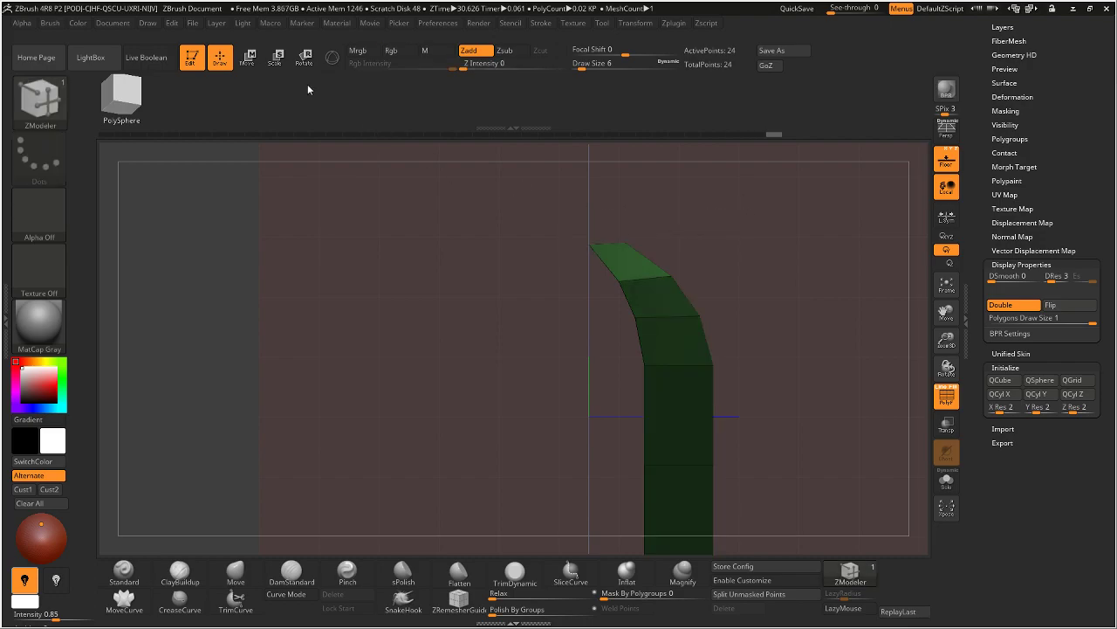
click(304, 59)
drag(590, 244, 737, 199)
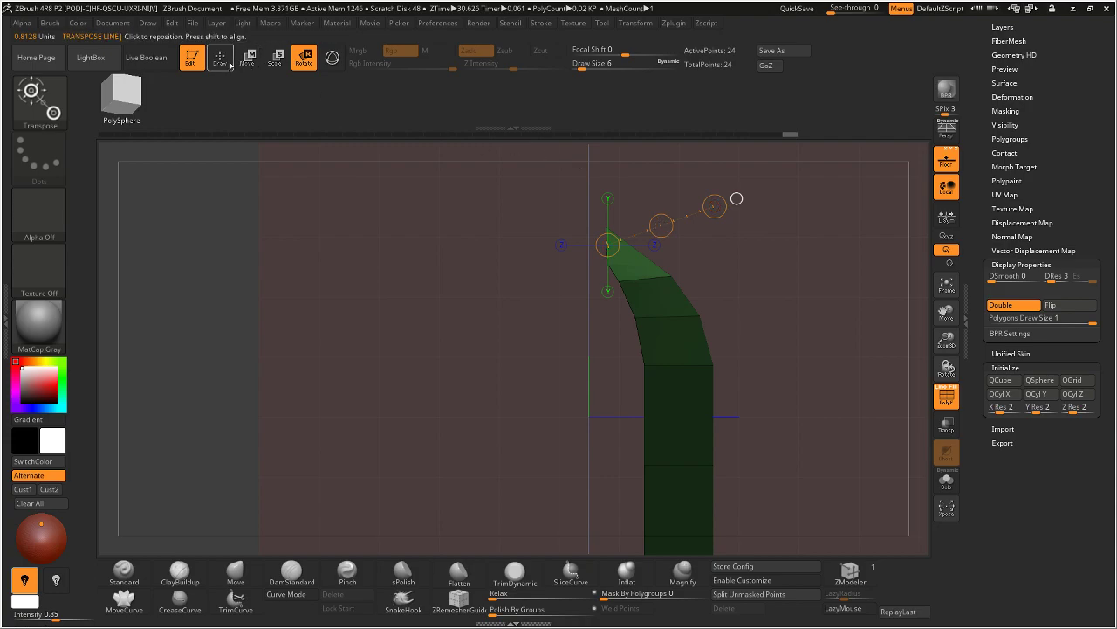
Step: Adjust the mask to free the top two rows and rotate the edge loop below the tip to follow the curve
click(227, 63)
ctrl+click(719, 296)
mouse_move(695, 262)
ctrl+mouse_down()
mouse_move(635, 268)
mouse_move(659, 297)
mouse_move(731, 259)
ctrl+mouse_up()
ctrl+click(733, 258)
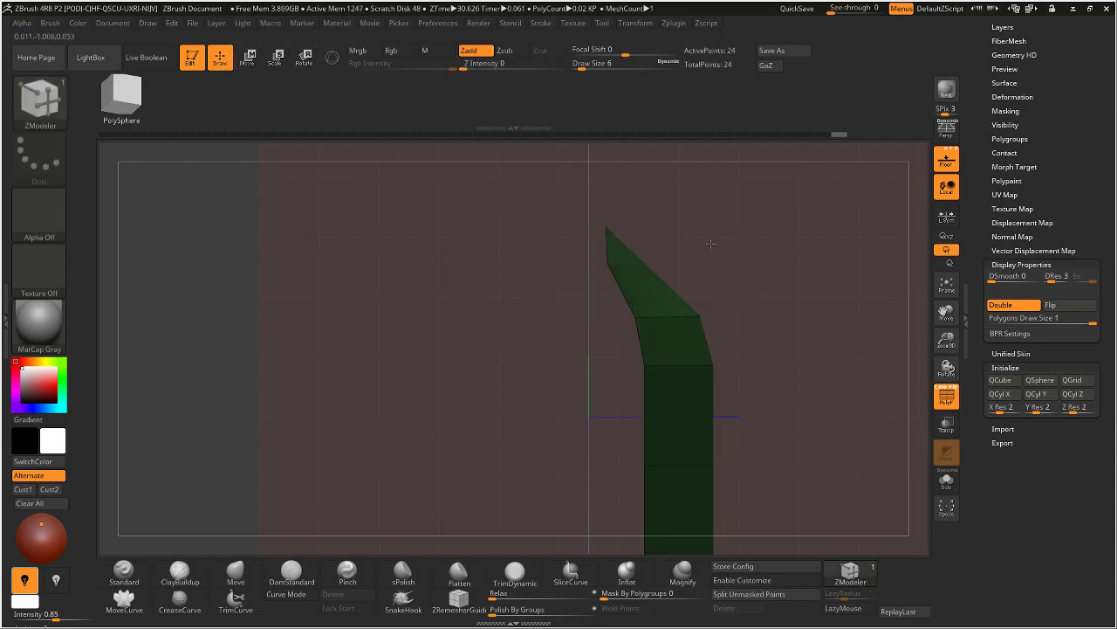
ctrl+alt+click(660, 247)
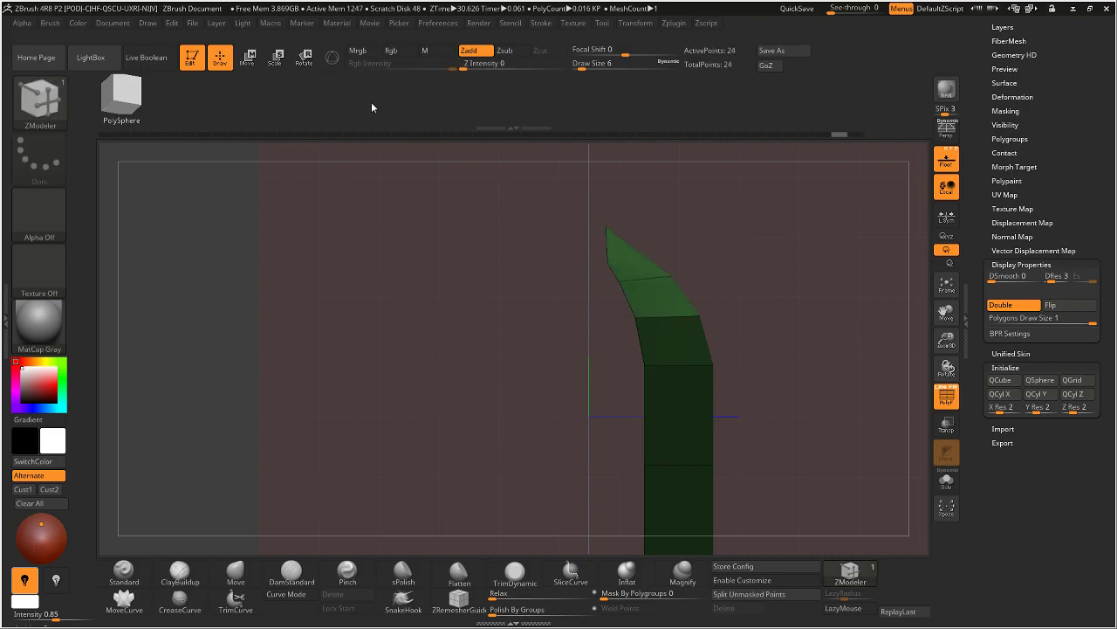
click(304, 57)
drag(645, 276, 753, 229)
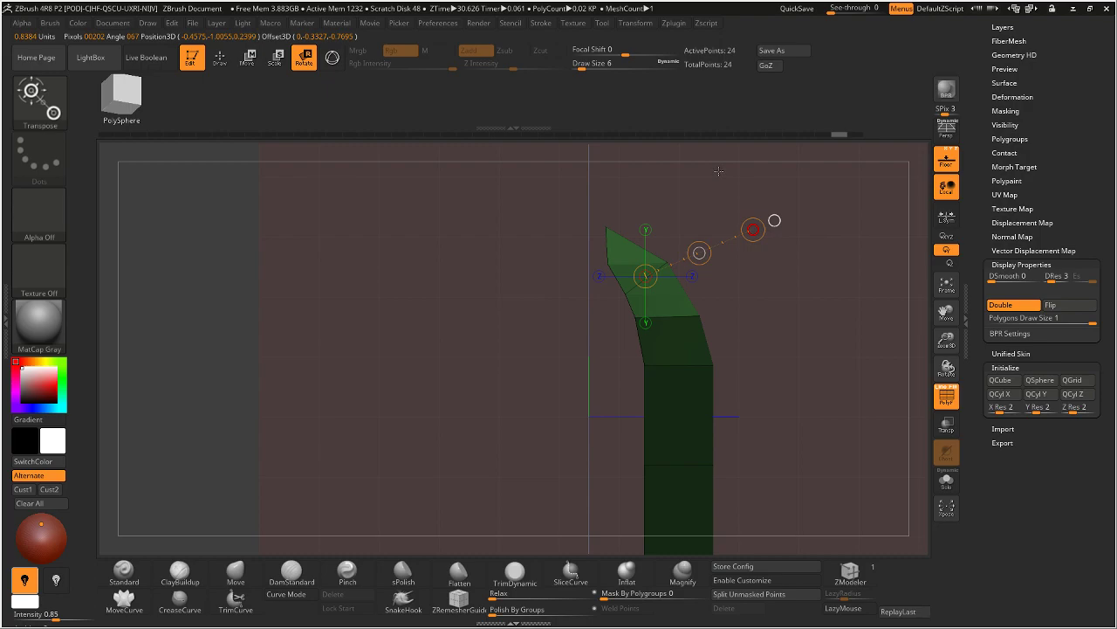
Step: Check the bent tip from the side and raise the outer corners of the top rim in front view using Move transpose
key(q)
key(b)
key(z)
key(m)
mouse_move(749, 232)
mouse_down()
mouse_move(708, 234)
mouse_move(761, 222)
mouse_move(748, 268)
mouse_up()
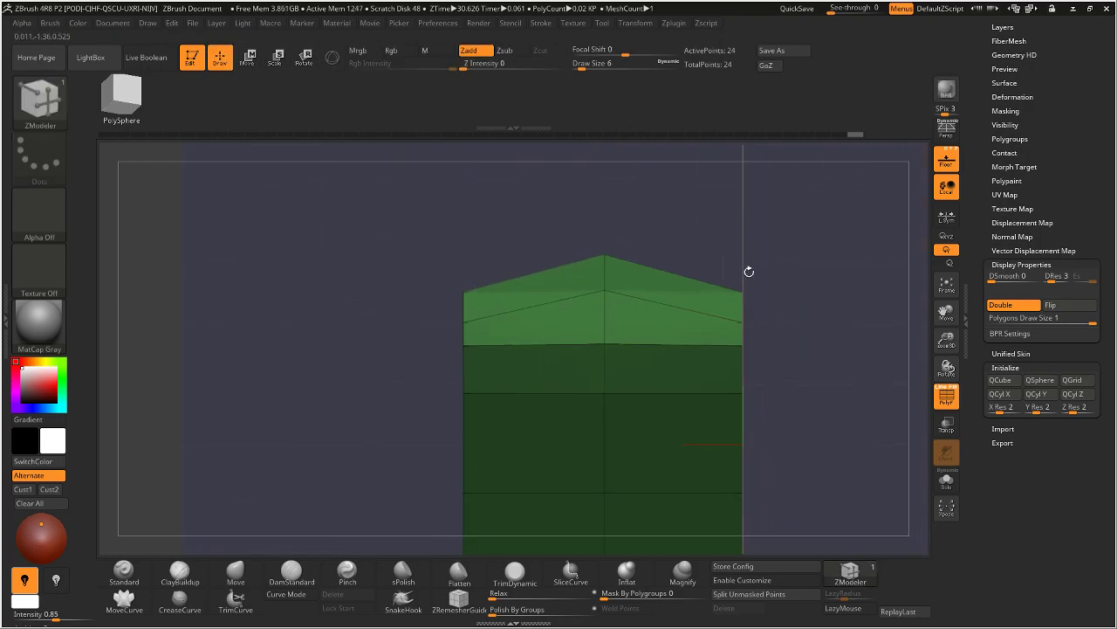
key(ctrl)
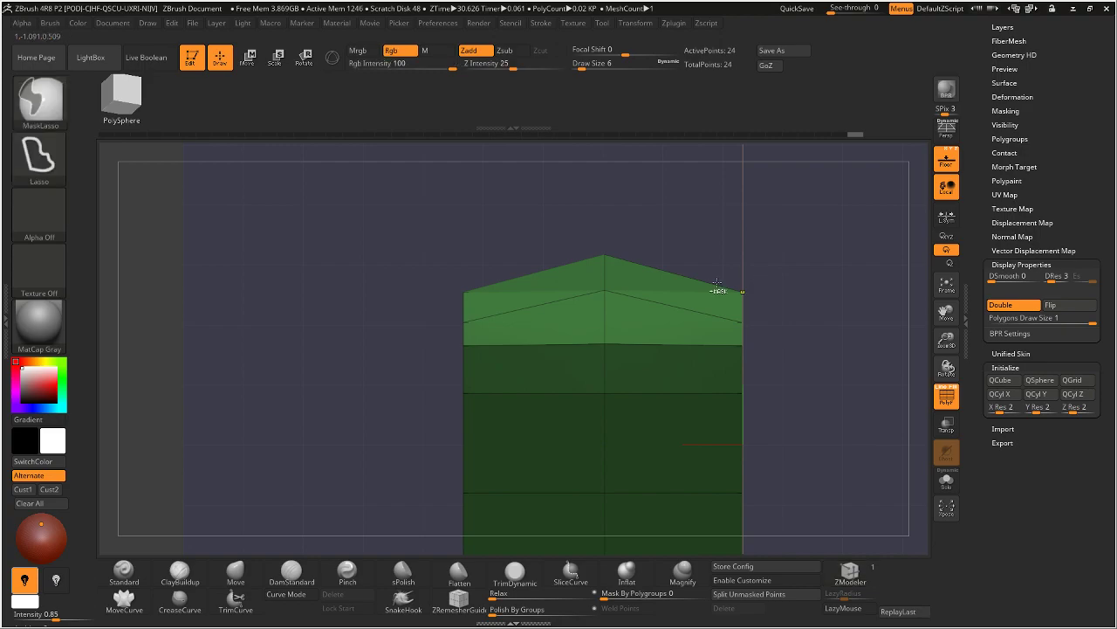
shift+drag(544, 257, 713, 245)
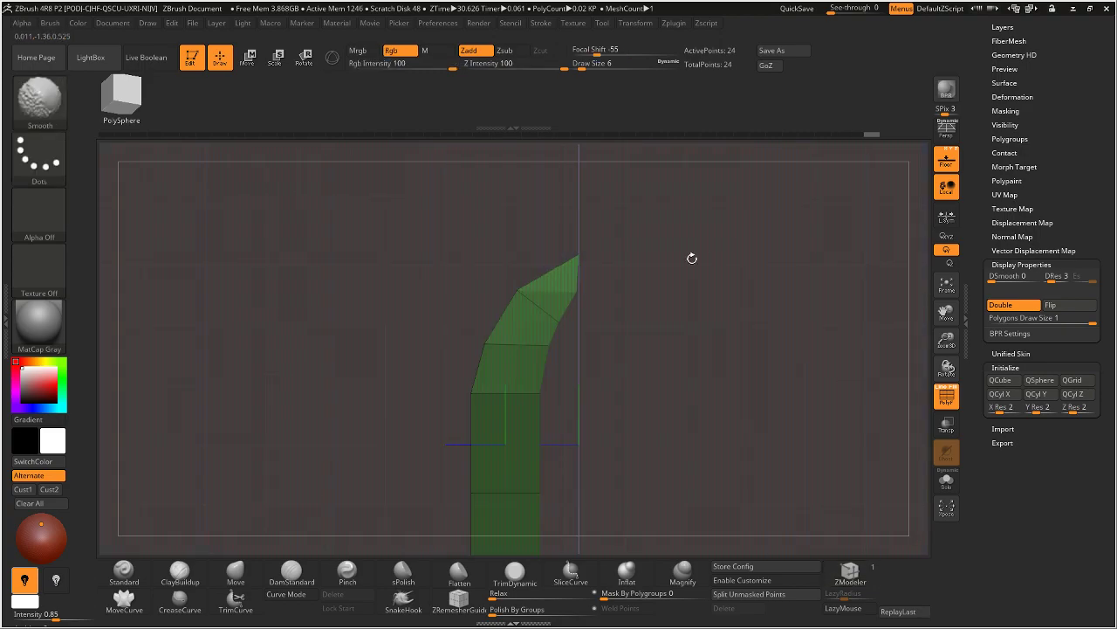
mouse_move(615, 284)
ctrl+mouse_down()
mouse_move(563, 297)
mouse_move(546, 332)
mouse_move(611, 344)
ctrl+mouse_up()
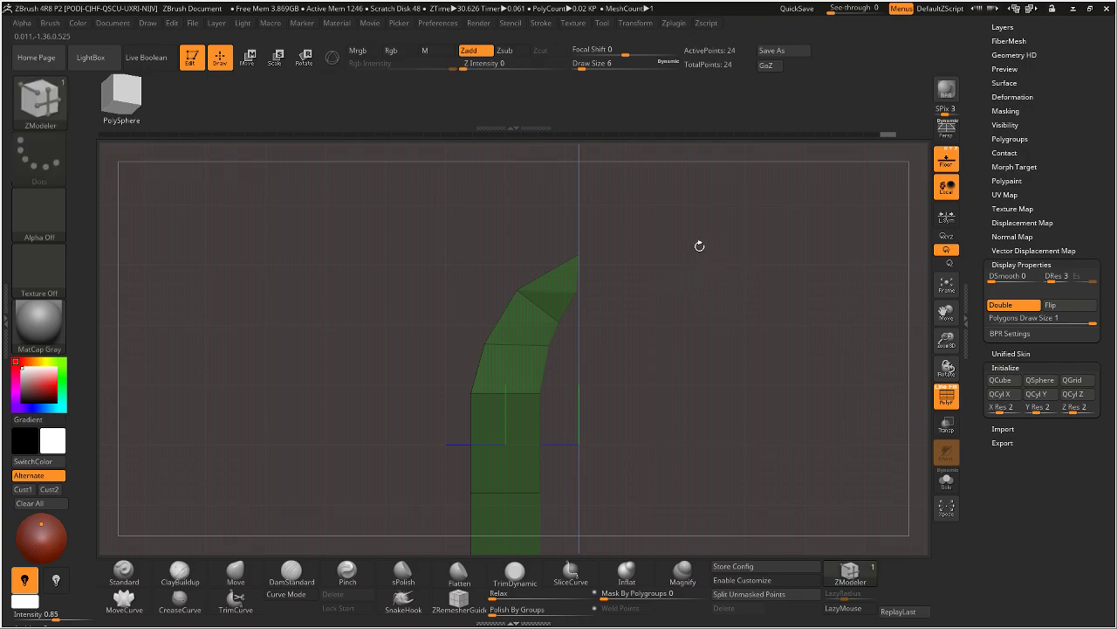
shift+drag(698, 242, 730, 246)
ctrl+click(319, 192)
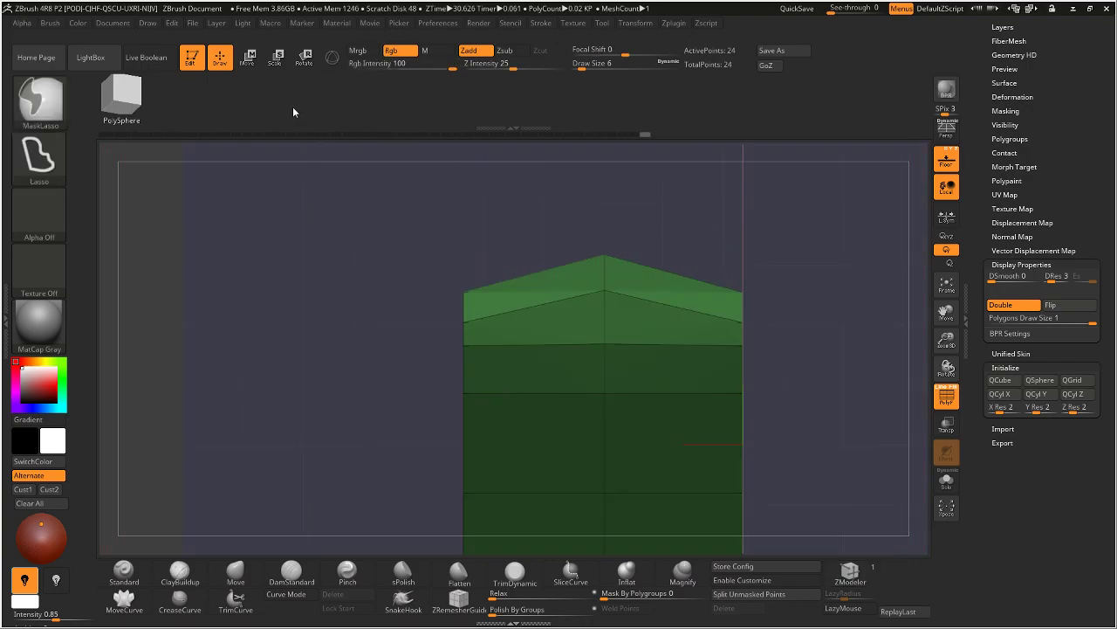
key(w)
drag(741, 347, 728, 118)
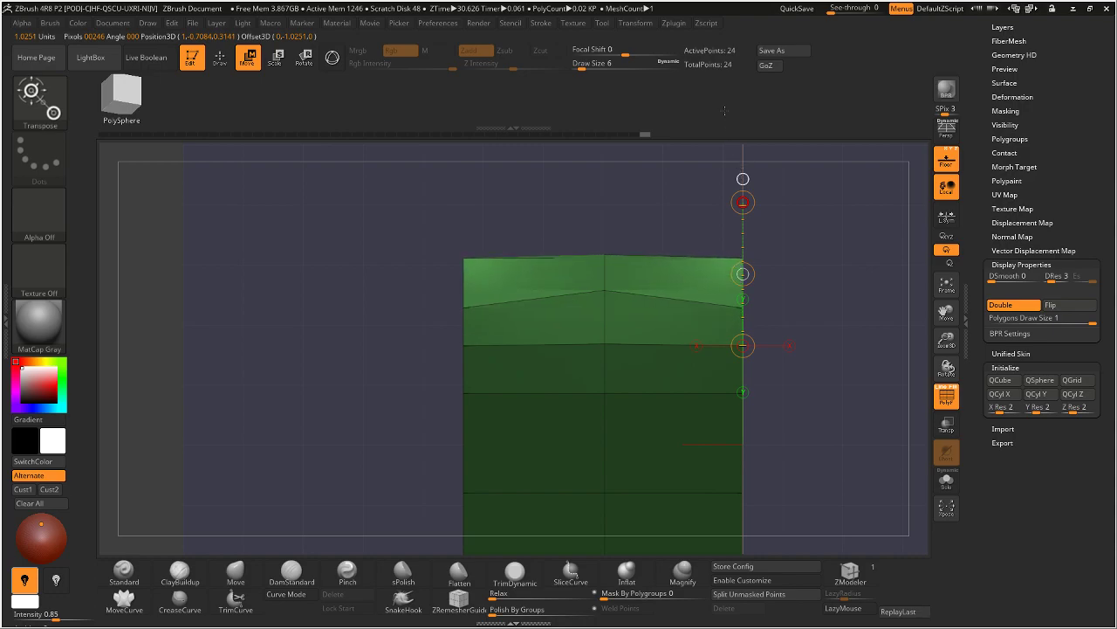
Step: Lower the outer corners of the top rim again to leave a slight central peak, checking at an angle
mouse_move(840, 239)
mouse_down()
mouse_move(894, 243)
mouse_move(867, 236)
mouse_move(855, 253)
mouse_up()
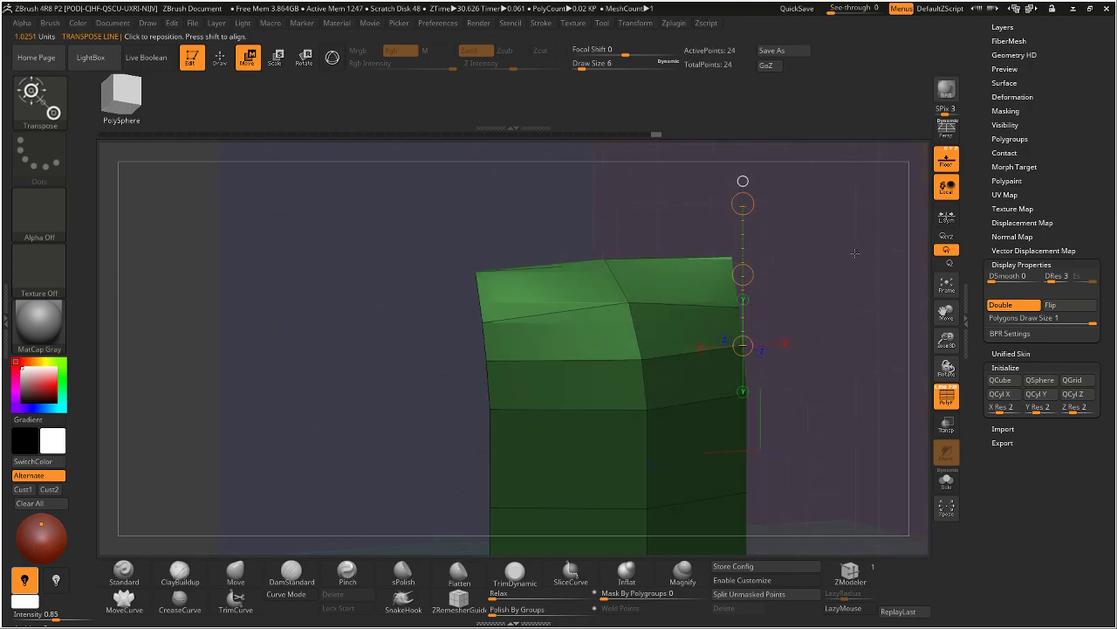
drag(812, 217, 792, 211)
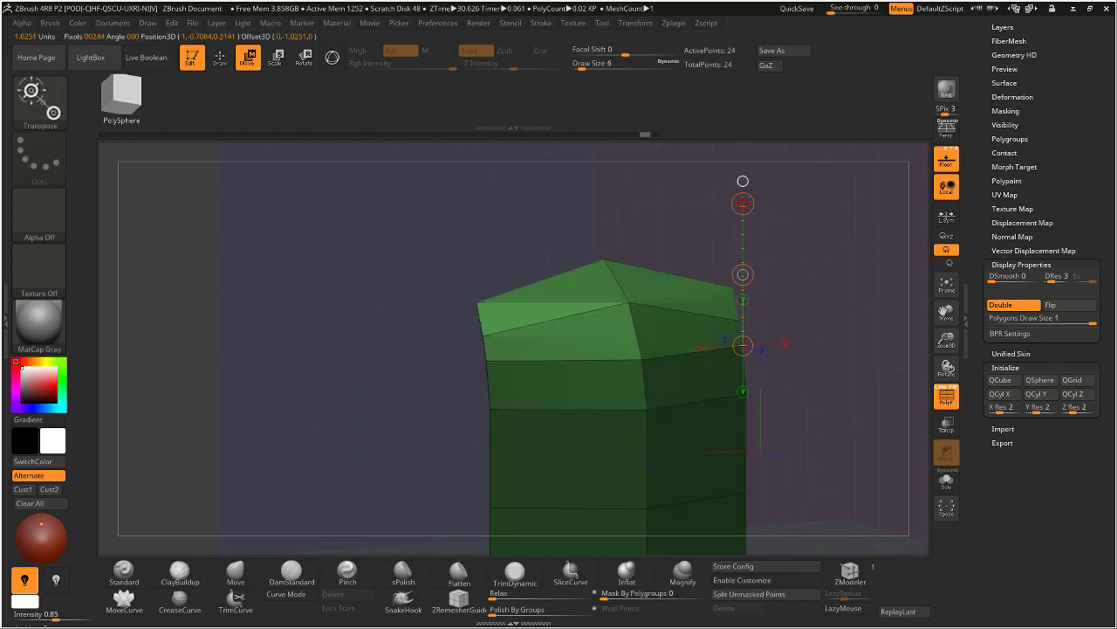
drag(745, 153, 800, 268)
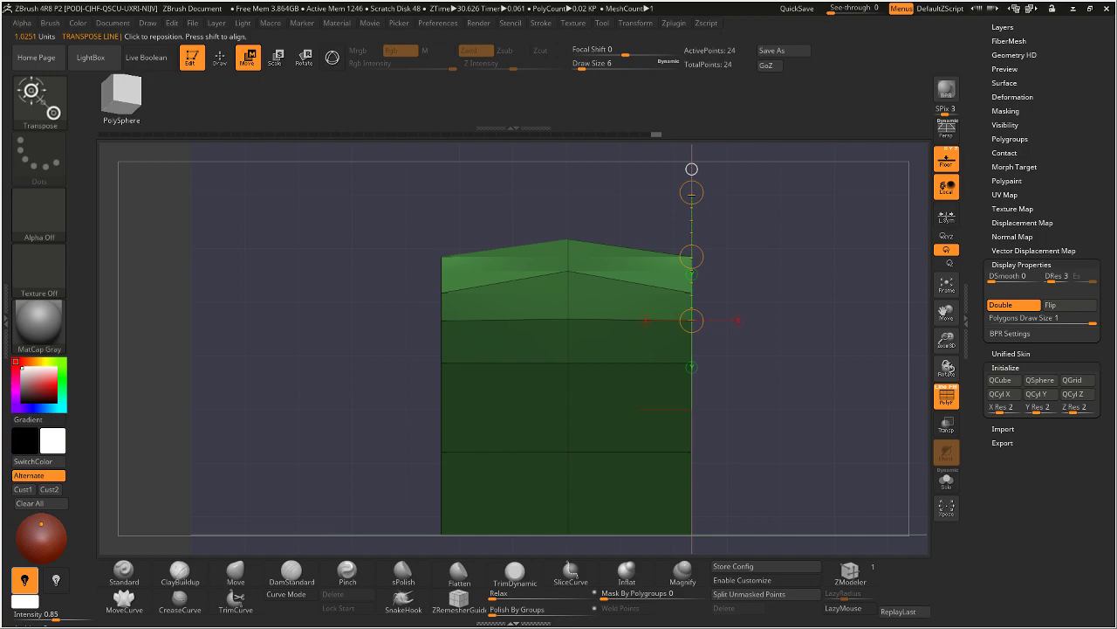
Step: Mask the lower rows with an inverted lasso mask and stretch the upper rows upward using Move transpose
mouse_move(436, 197)
ctrl+mouse_down()
mouse_move(386, 316)
mouse_move(448, 380)
mouse_move(556, 394)
mouse_move(753, 363)
ctrl+mouse_up()
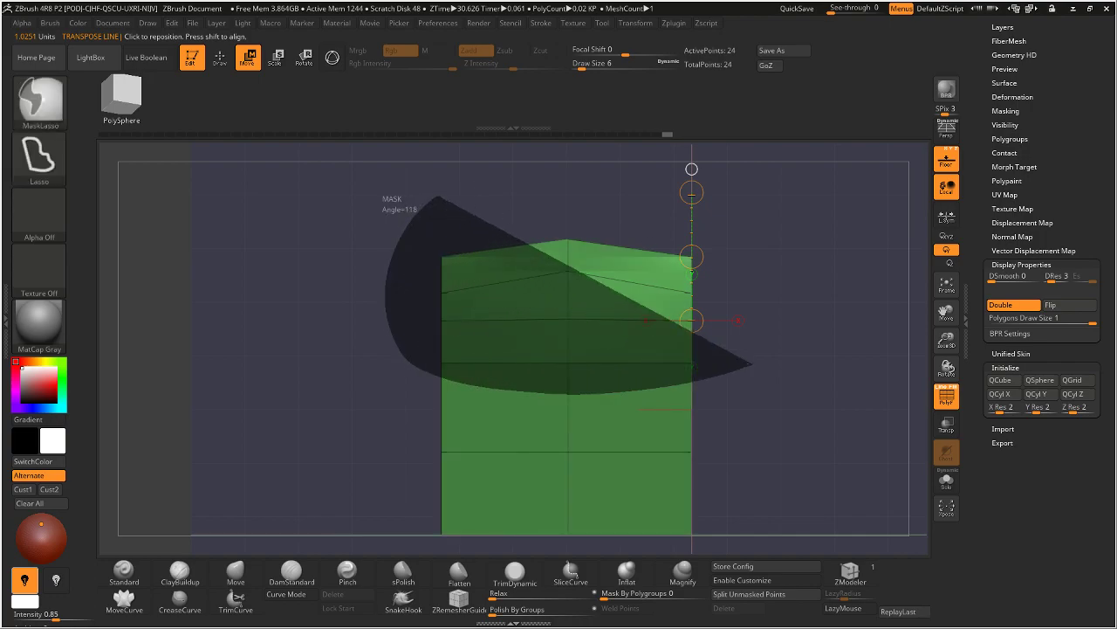
key(ctrl+i)
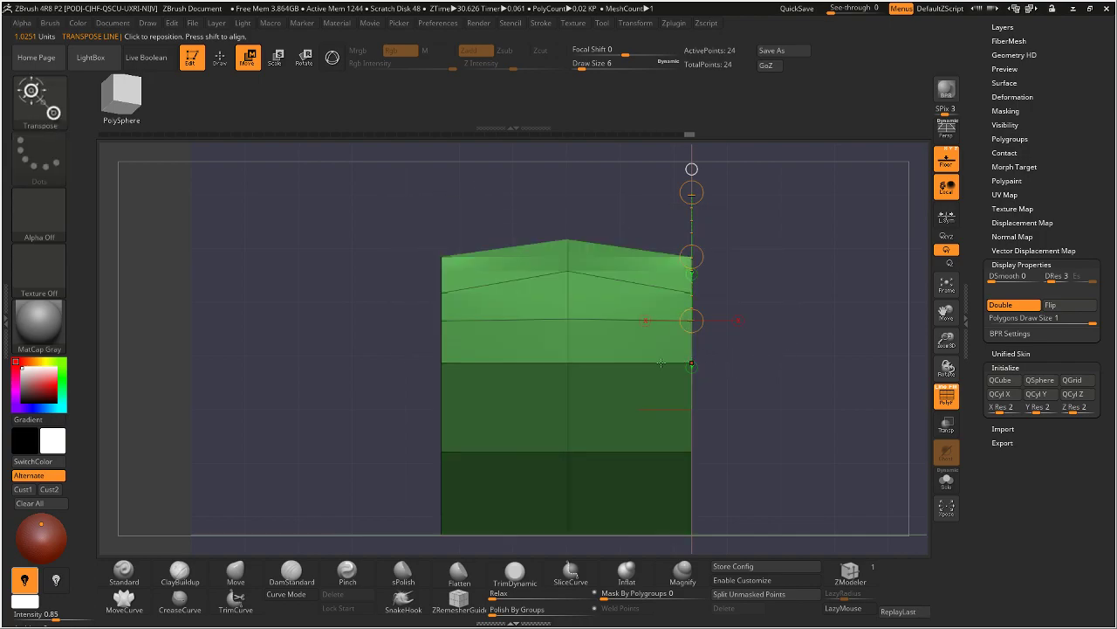
drag(441, 364, 437, 136)
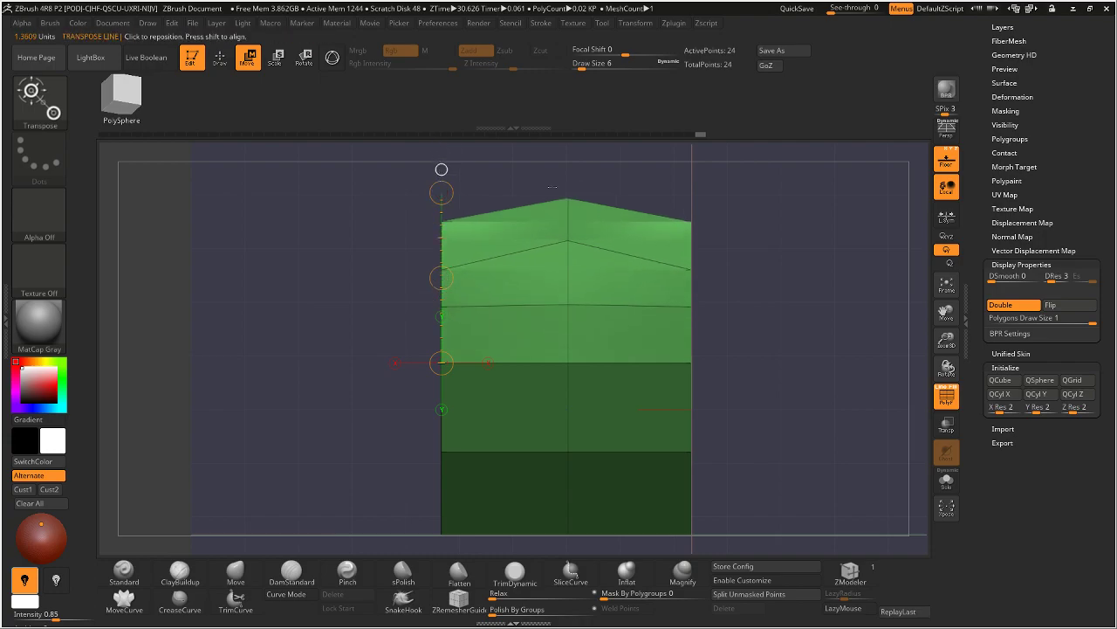
Step: Clear the mask, mask all rows except the bottom edge and pinch that edge to the centre in front view using Move transpose
alt+right_drag(541, 359, 605, 315)
mouse_move(738, 386)
ctrl+mouse_down()
mouse_move(358, 378)
mouse_move(783, 387)
ctrl+mouse_up()
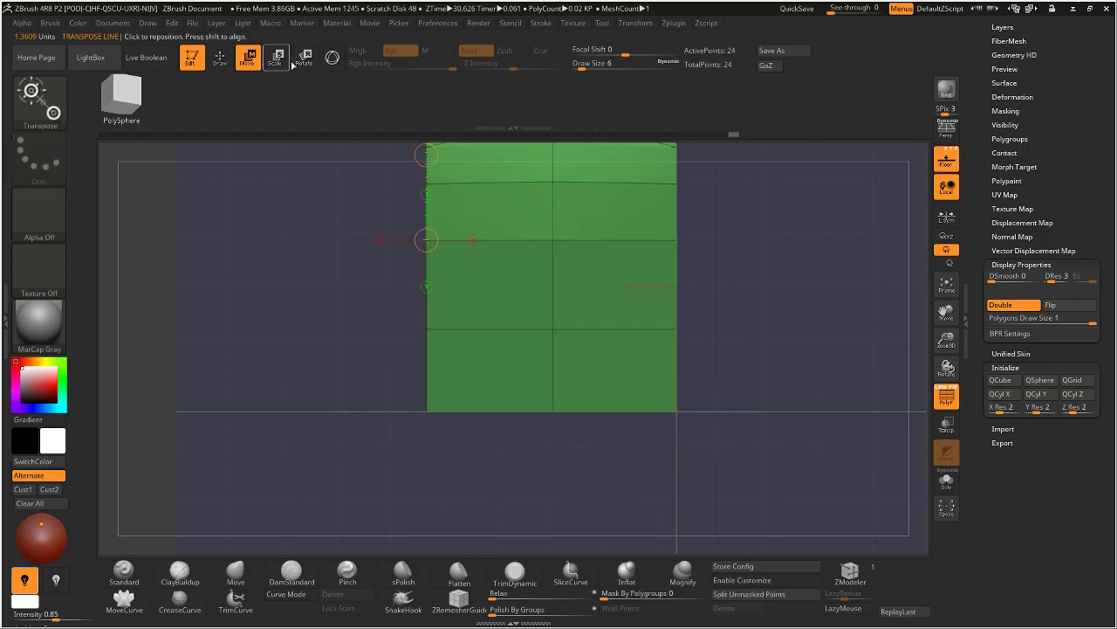
drag(552, 408, 825, 412)
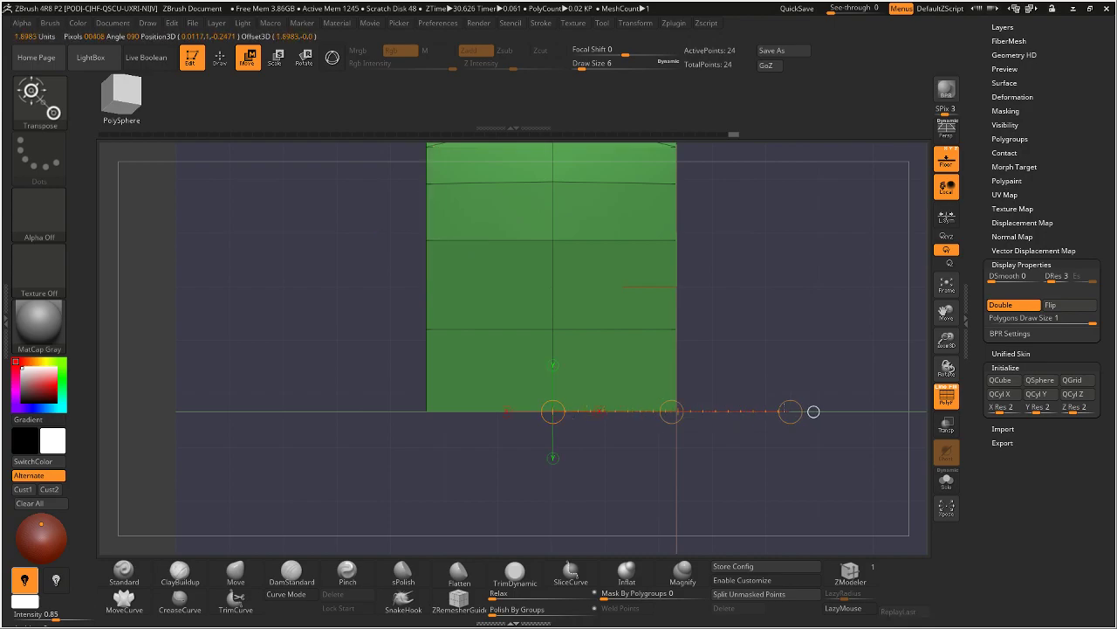
drag(672, 411, 679, 411)
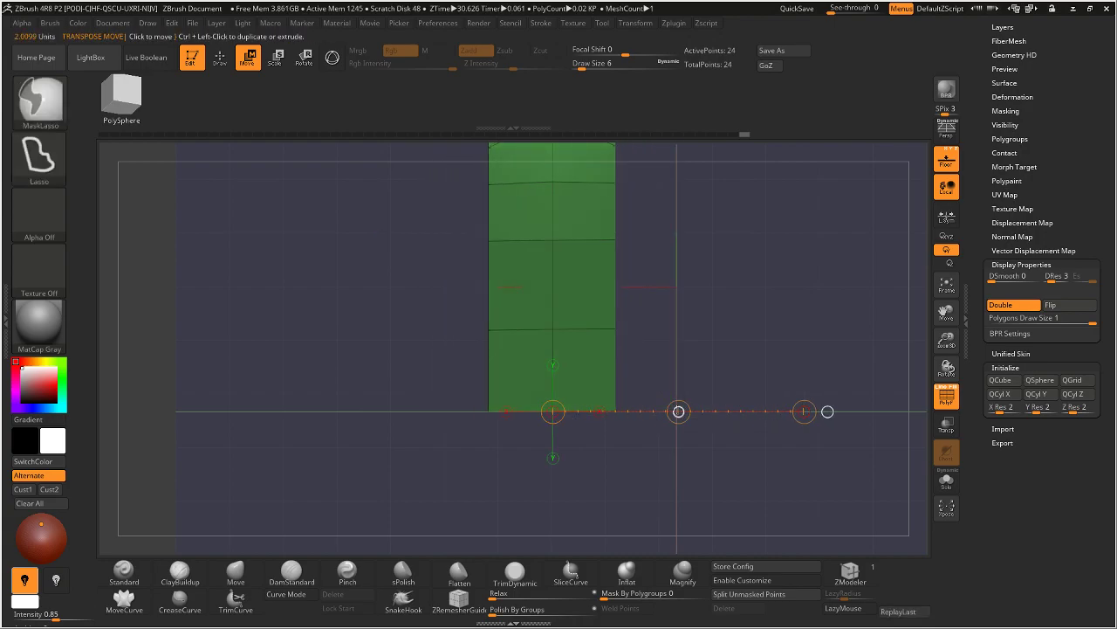
key(ctrl+z)
mouse_move(735, 380)
ctrl+mouse_down()
mouse_move(349, 387)
mouse_move(729, 402)
ctrl+mouse_up()
ctrl+click(754, 339)
drag(804, 411, 736, 332)
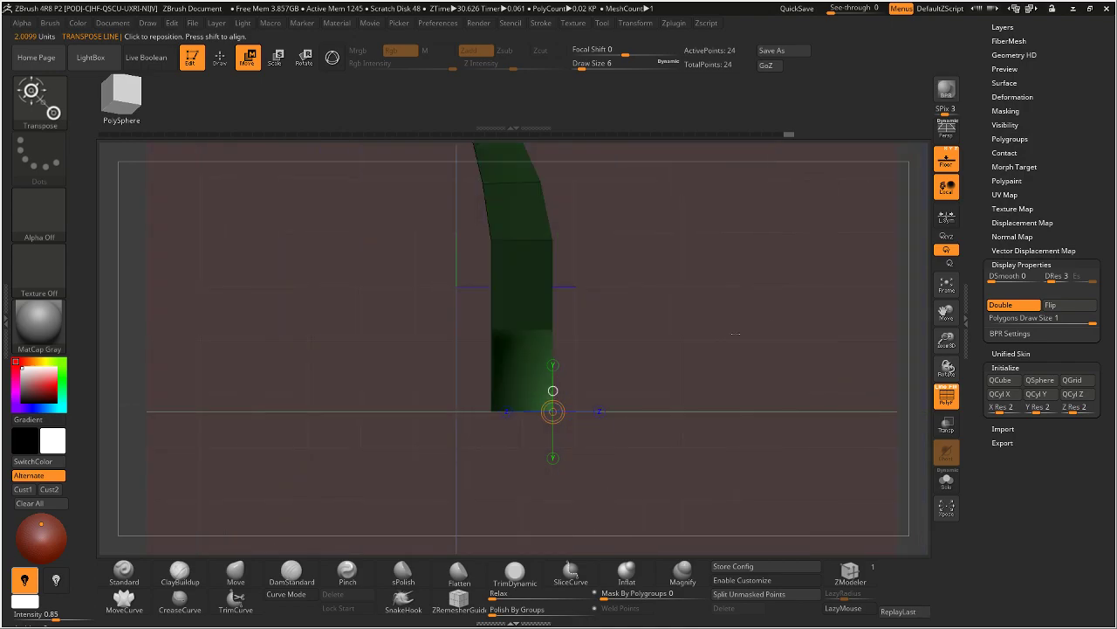
Step: Collapse the bottom edge's thickness to a point in side view and extend the tip downward in front view
drag(492, 411, 757, 411)
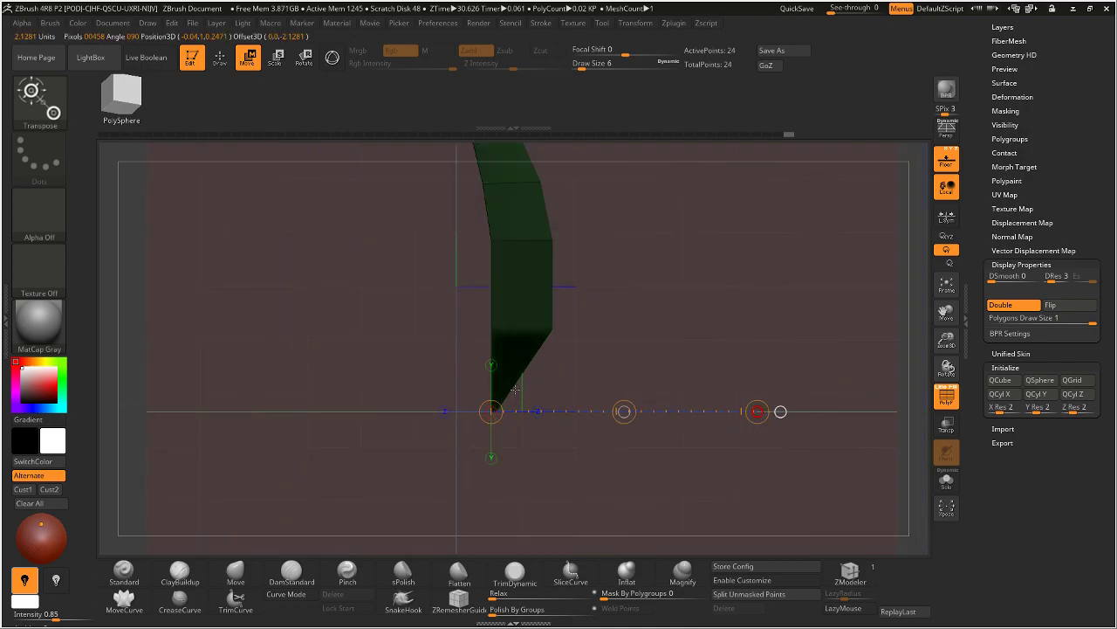
drag(624, 411, 689, 307)
drag(490, 411, 491, 231)
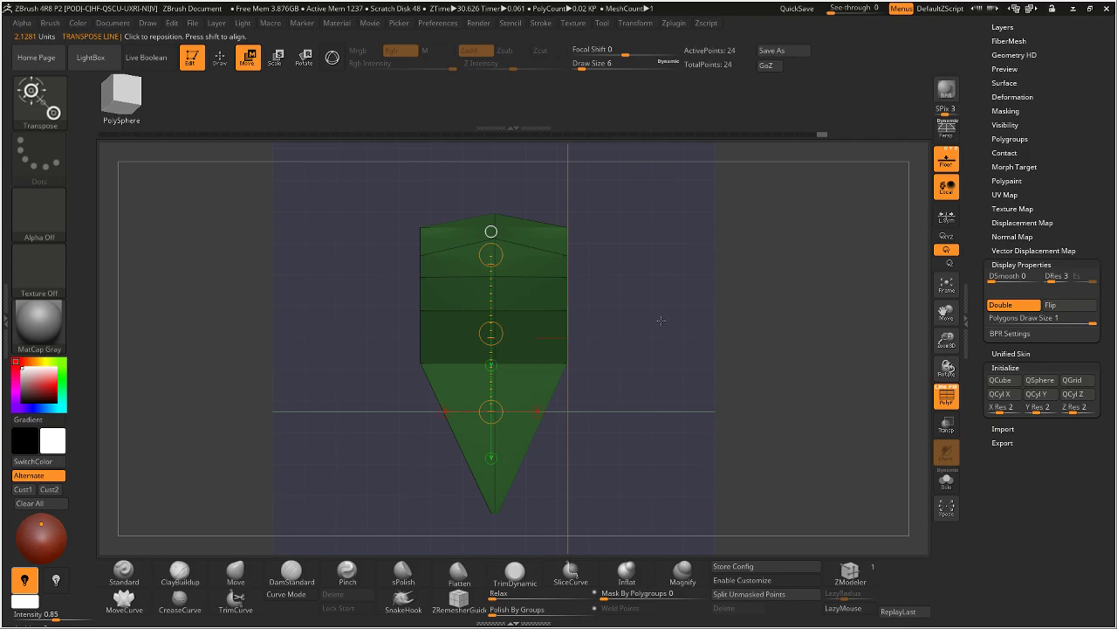
Step: Check the pointed shape at an angle, return to front view in Draw mode and clear the mask
click(221, 63)
drag(611, 183, 553, 296)
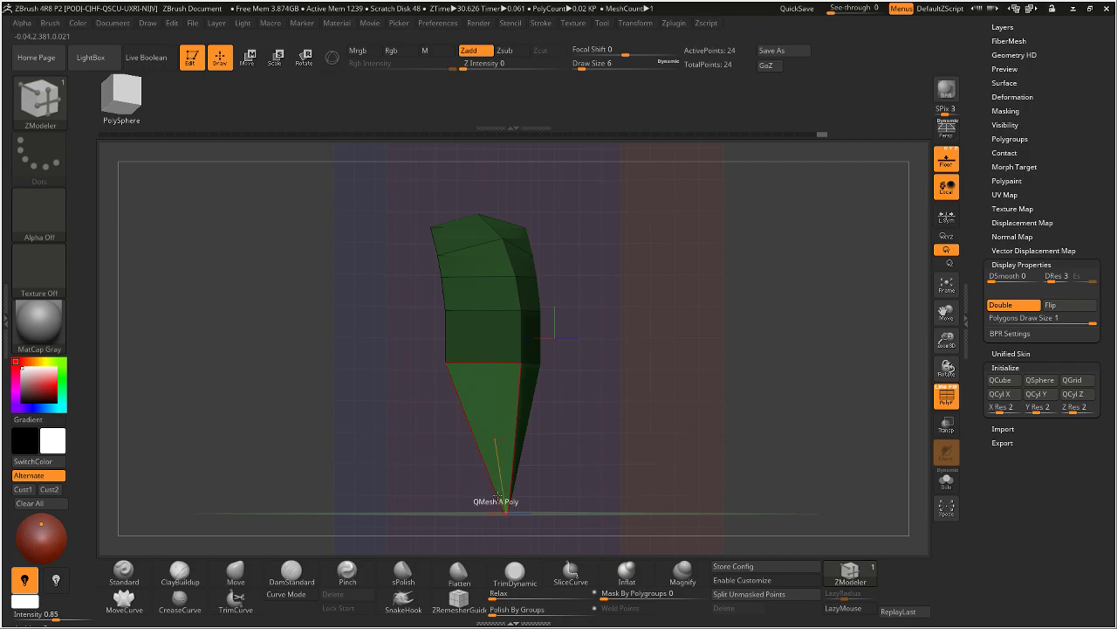
click(247, 57)
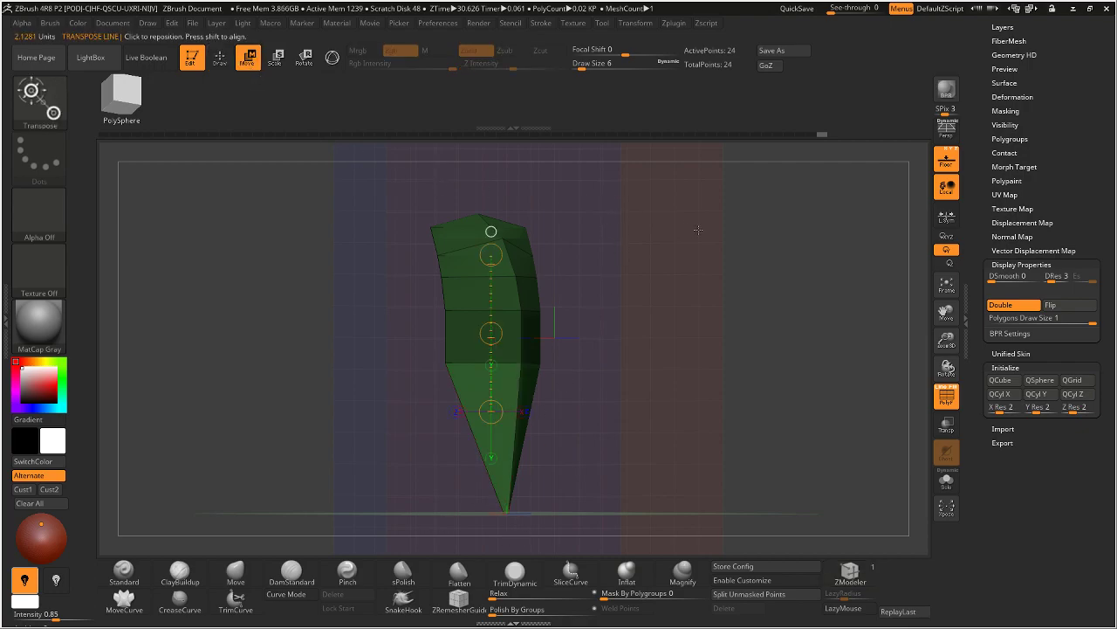
shift+drag(698, 230, 654, 229)
click(220, 58)
key(ctrl)
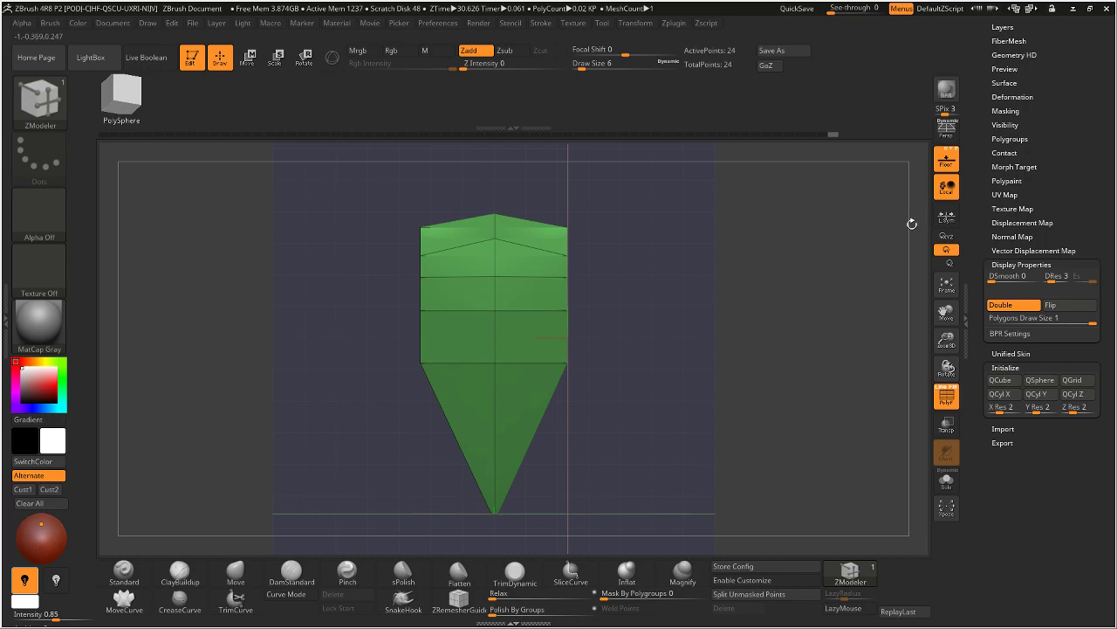
Step: Group the whole mesh as one polygroup, then isolate the top three rows and assign them their own polygroup
click(1010, 138)
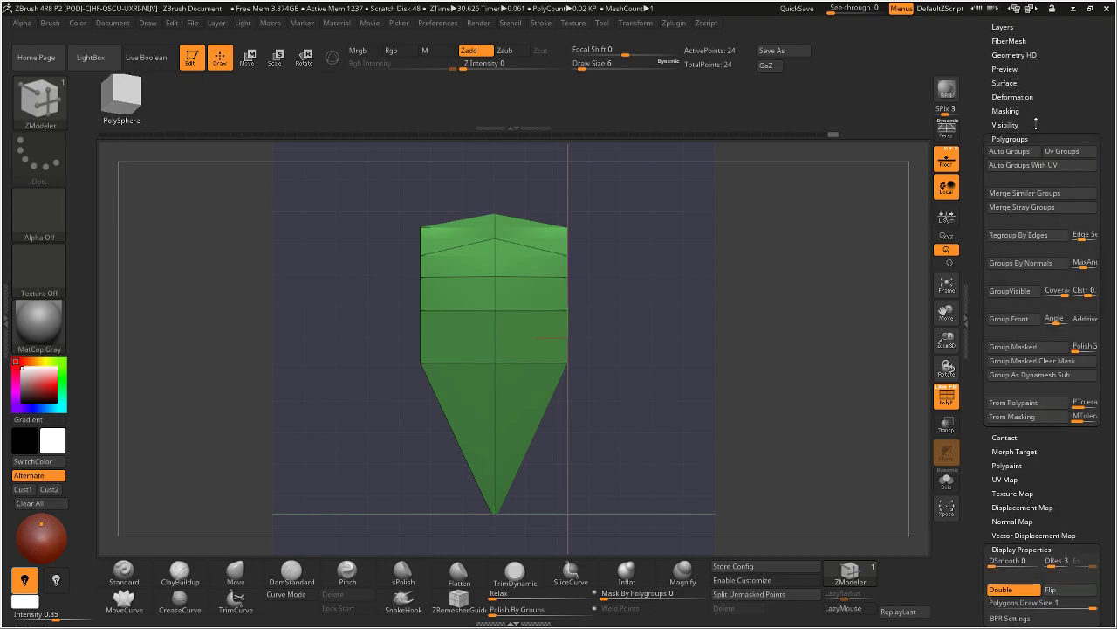
click(1010, 291)
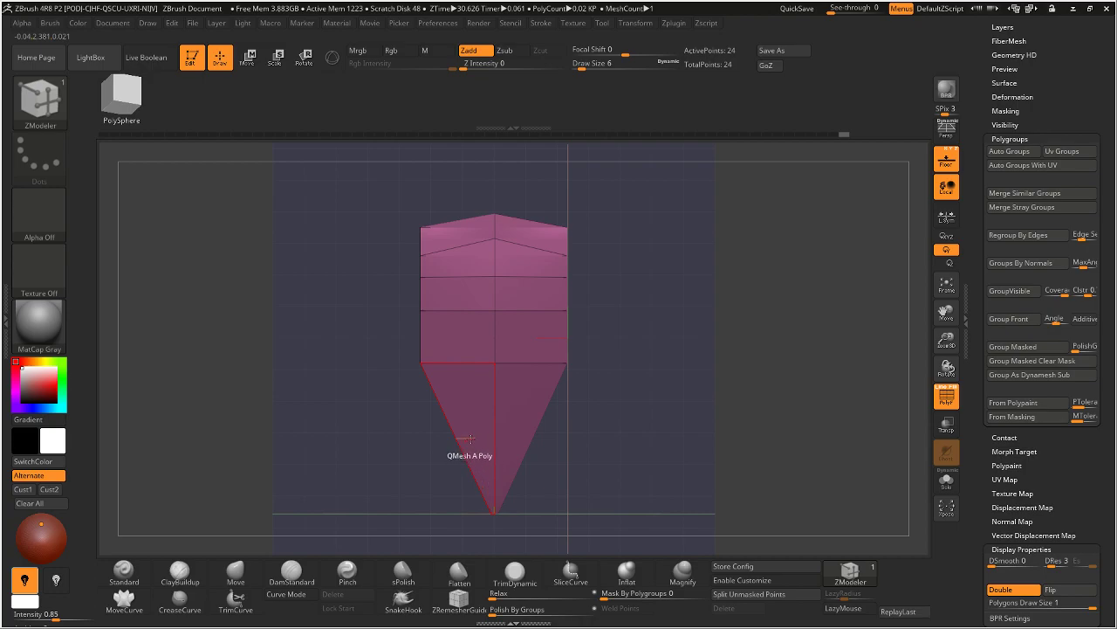
key(ctrl+shift)
ctrl+shift+drag(358, 187, 628, 317)
click(1007, 262)
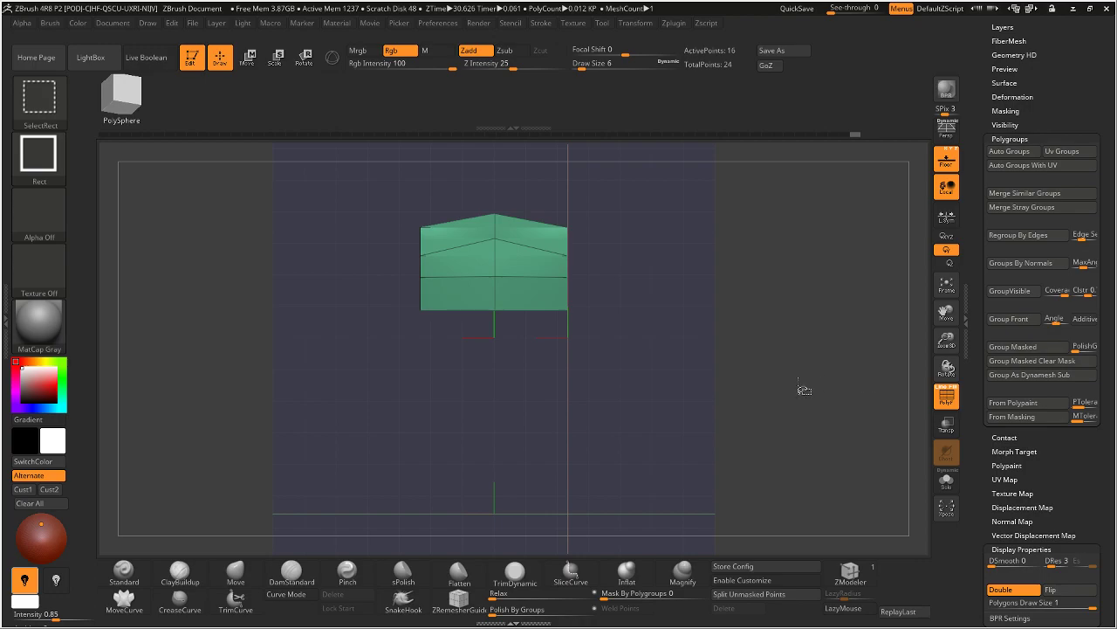
Step: Isolate the pointed bottom row, give it a separate polygroup and show the whole mesh again
ctrl+shift+click(786, 390)
ctrl+shift+drag(622, 341, 323, 523)
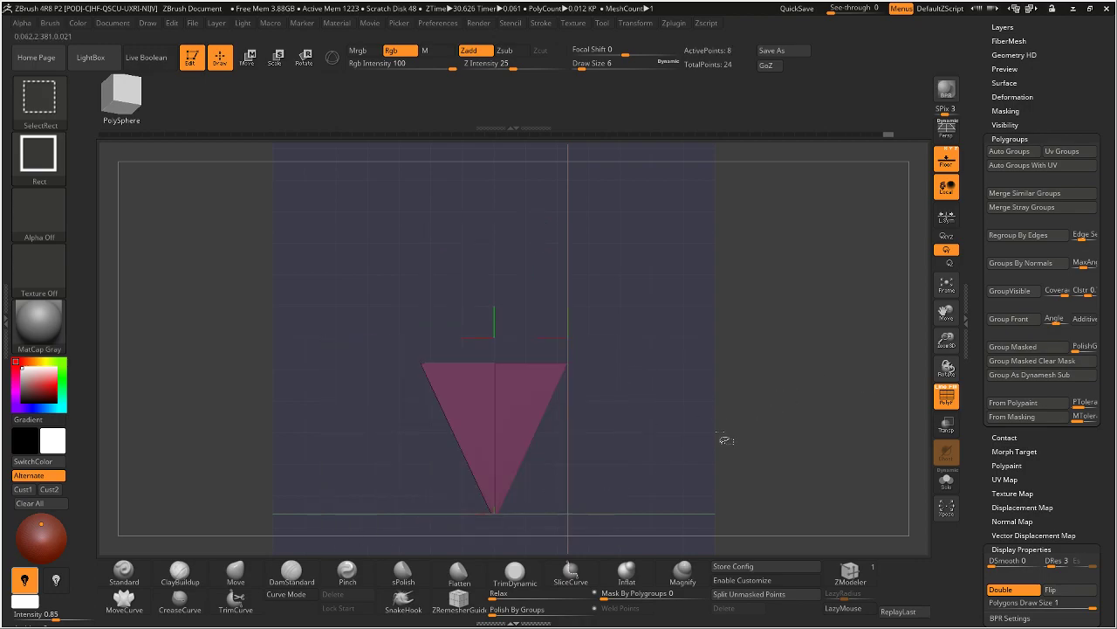
click(1005, 293)
click(1003, 294)
click(1003, 294)
click(1004, 294)
ctrl+shift+click(860, 361)
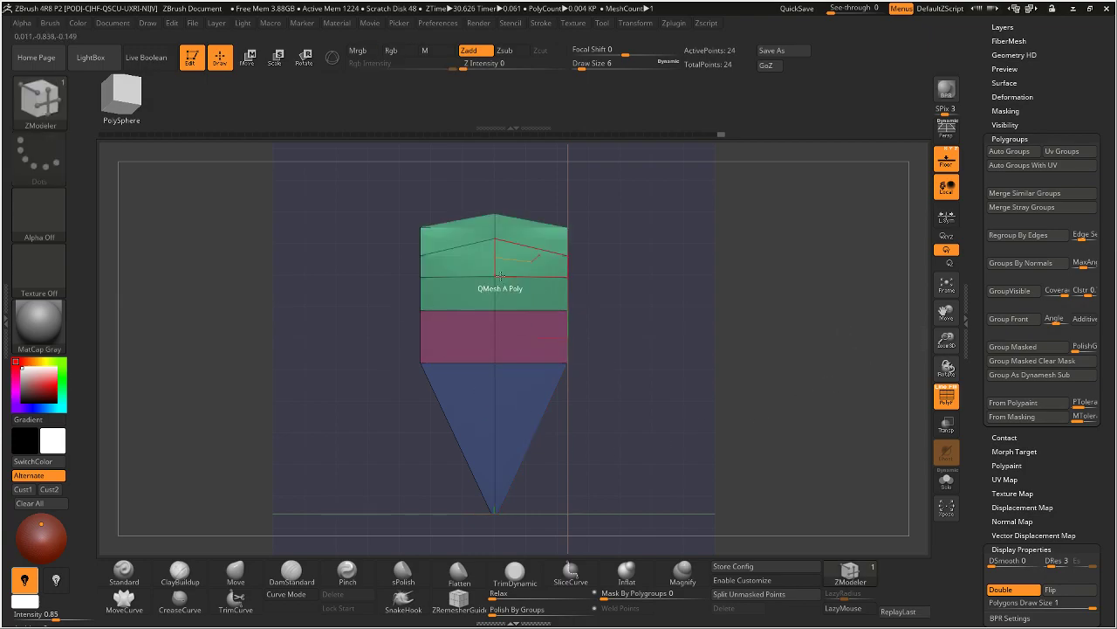
mouse_move(739, 324)
mouse_down()
mouse_move(753, 340)
mouse_move(806, 334)
mouse_move(749, 334)
mouse_move(703, 357)
mouse_move(705, 393)
mouse_up()
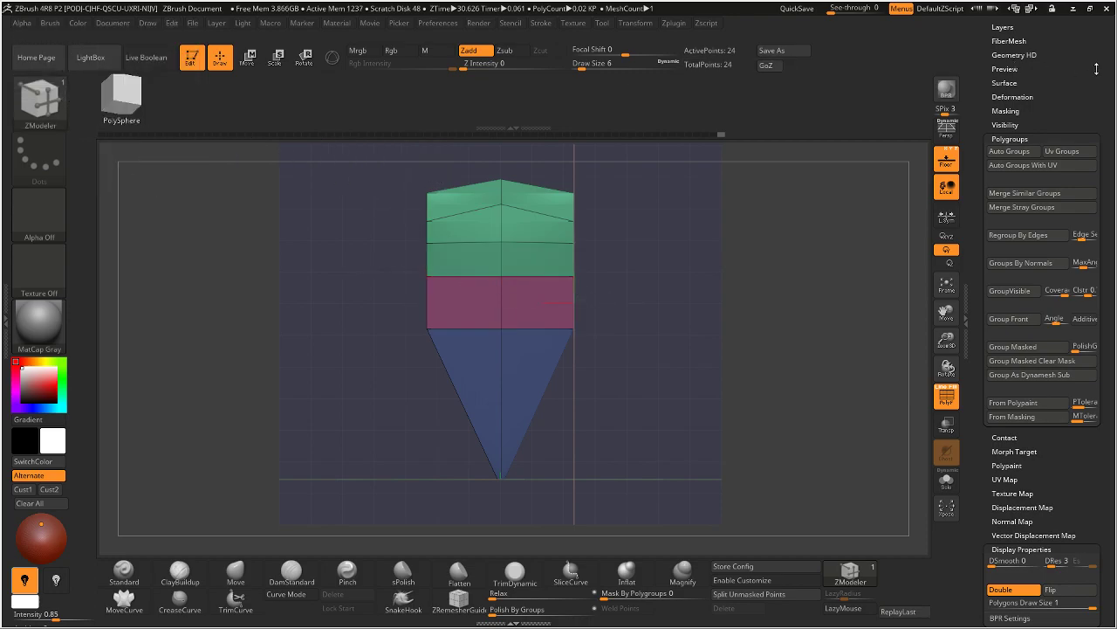
Step: Save the tool as HairTool_LongRoot.ZTL in the [Cheveux] folder
scroll(1082, 73, up, 10)
click(1057, 41)
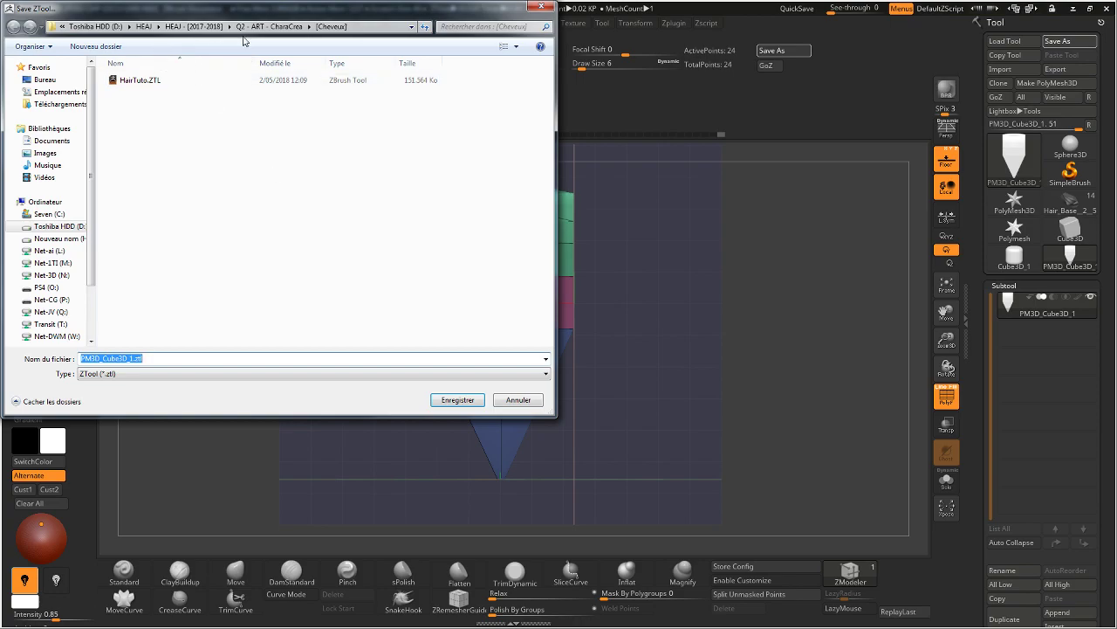
click(142, 83)
double_click(114, 357)
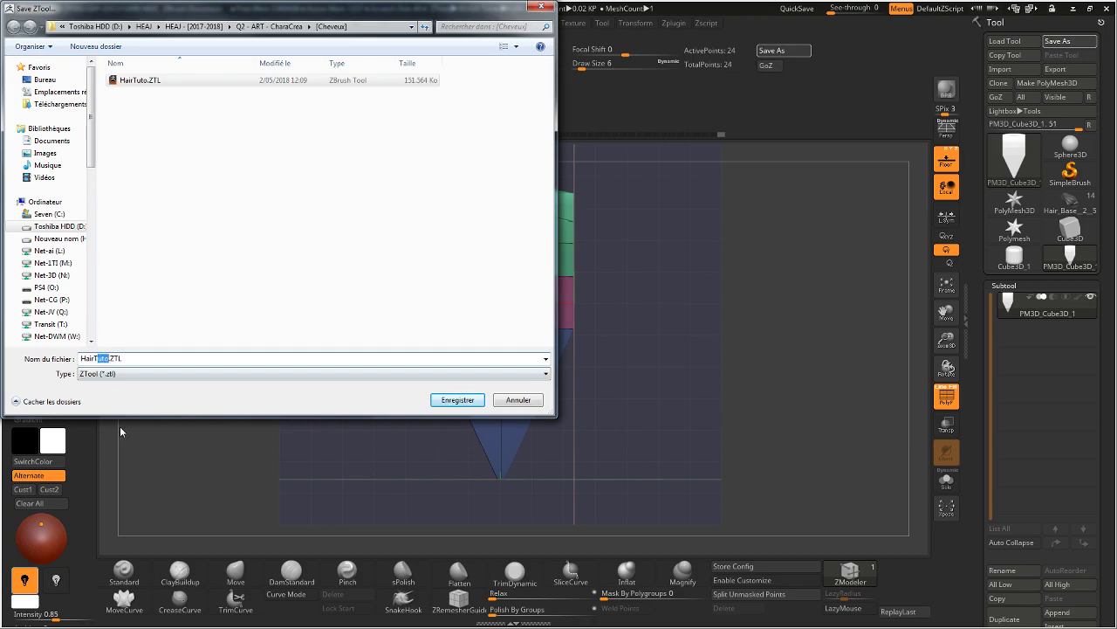
text(Tool_LongRoo)
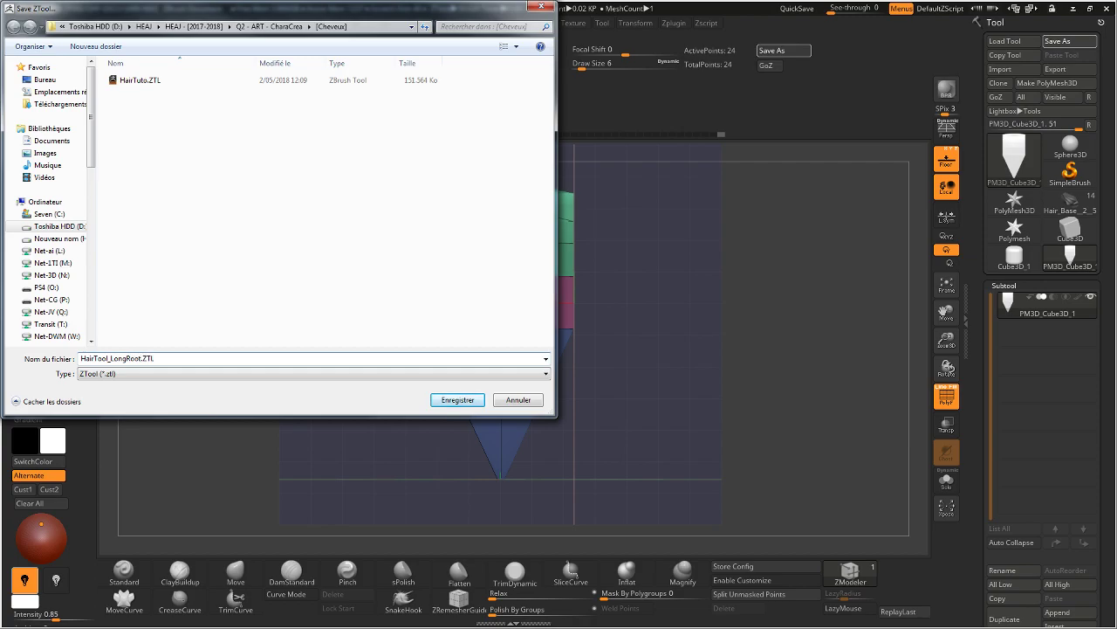
key(Return)
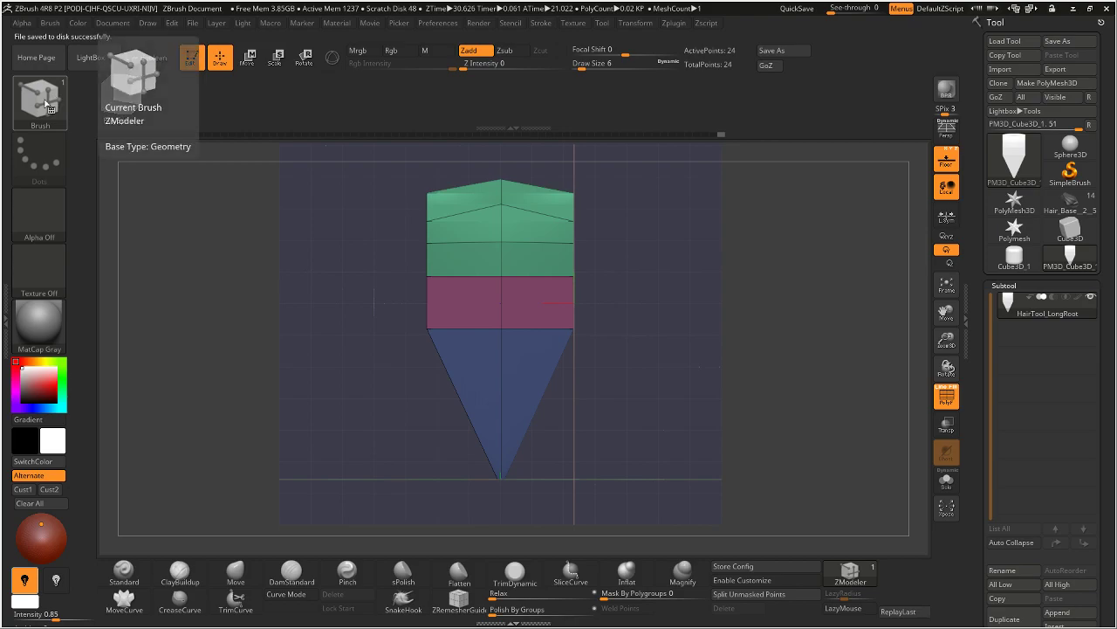
Step: Create a new InsertMesh brush from the active hair mesh instead of appending it to the current brush
click(51, 99)
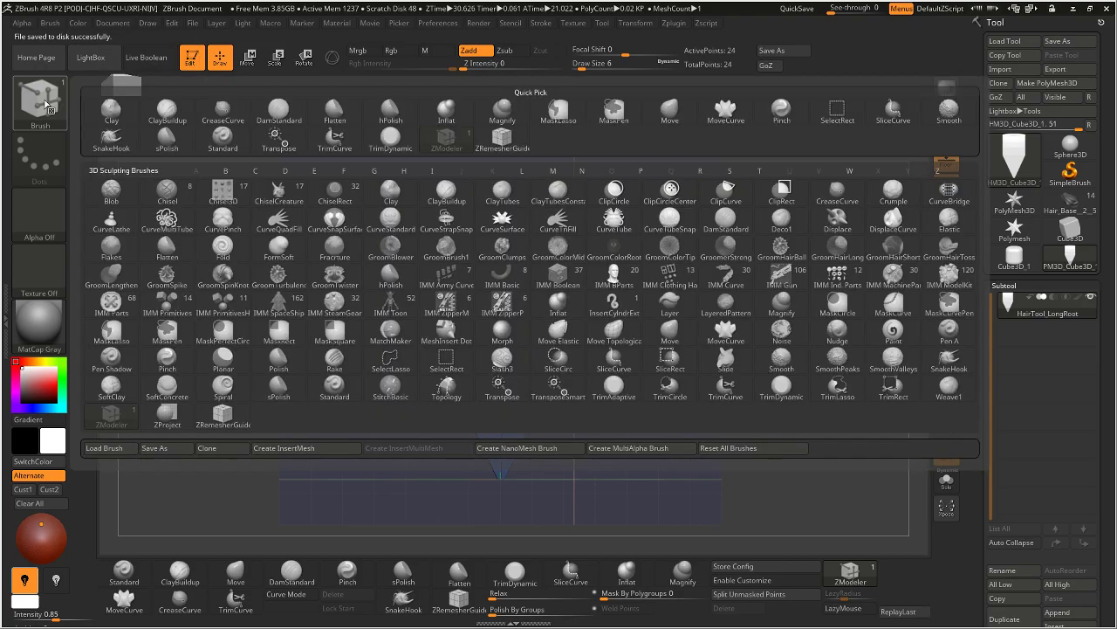
click(290, 448)
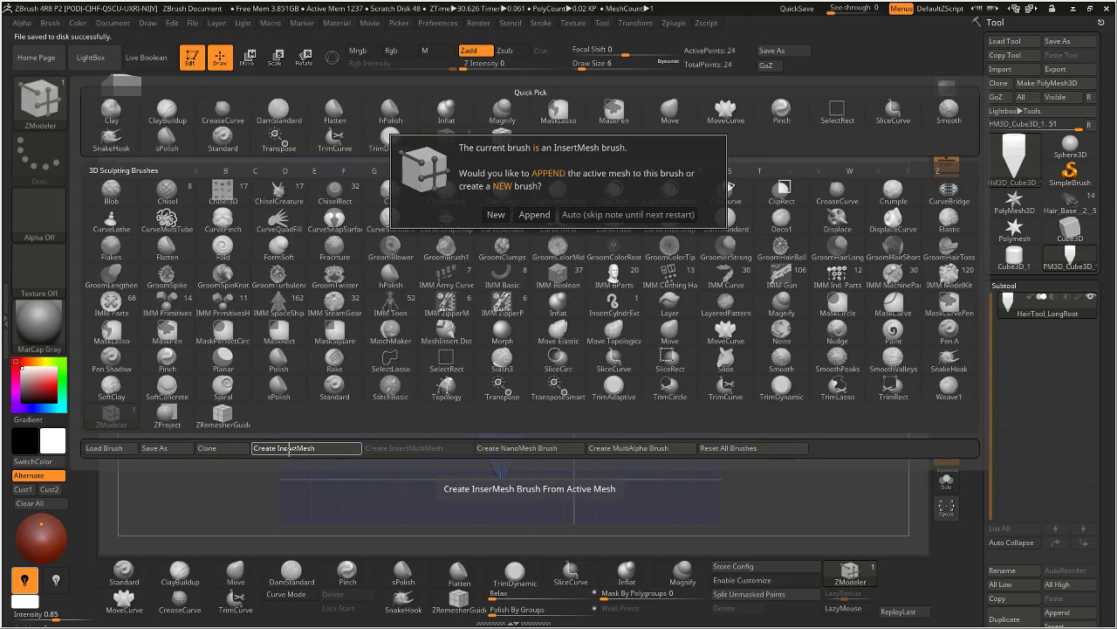
click(495, 215)
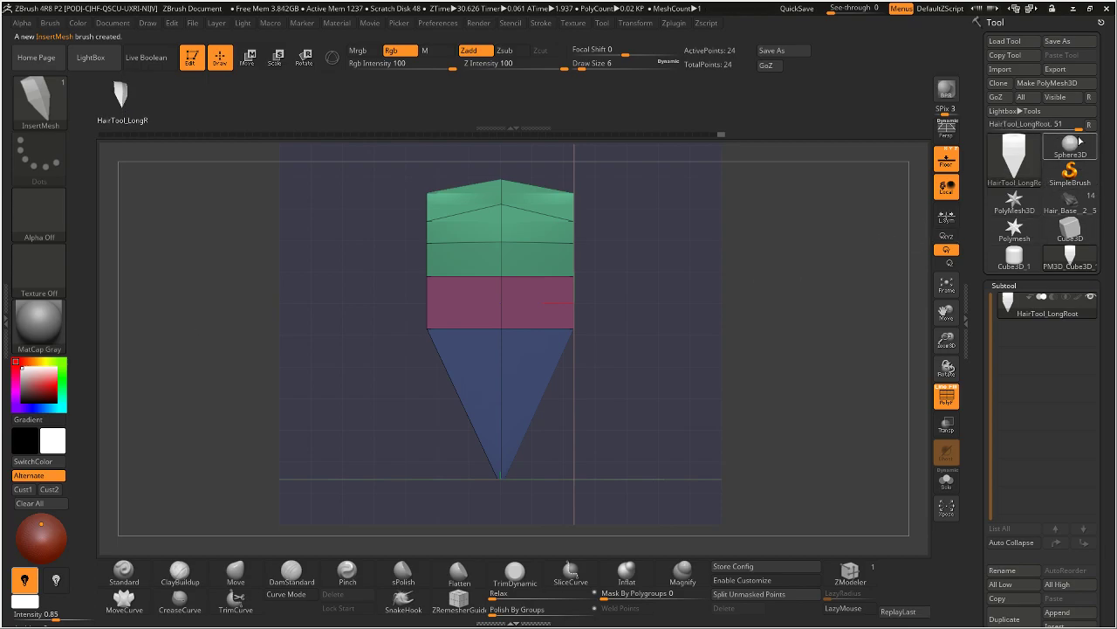
Step: Switch to Sphere3D, convert it to a PolyMesh3D and view it in perspective from slightly above
mouse_move(1083, 146)
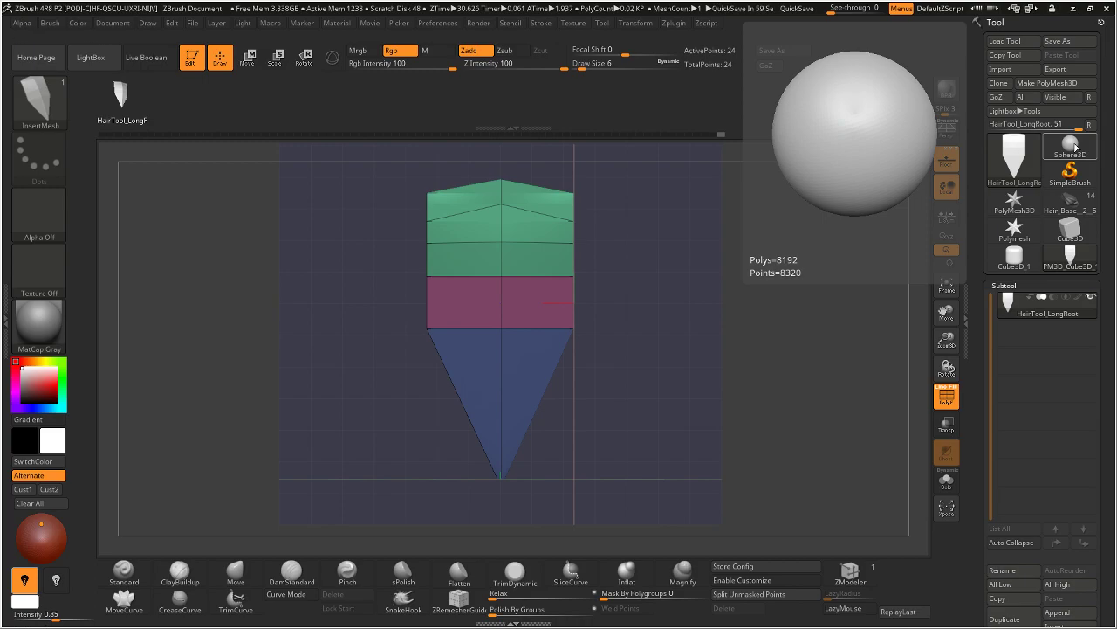
click(1074, 146)
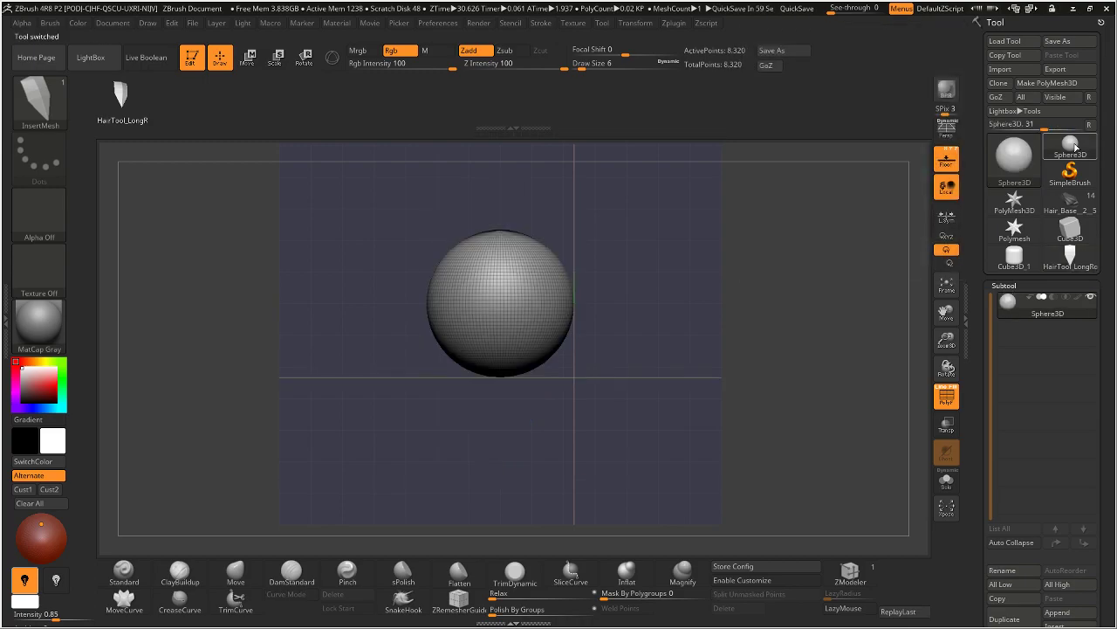
click(1065, 84)
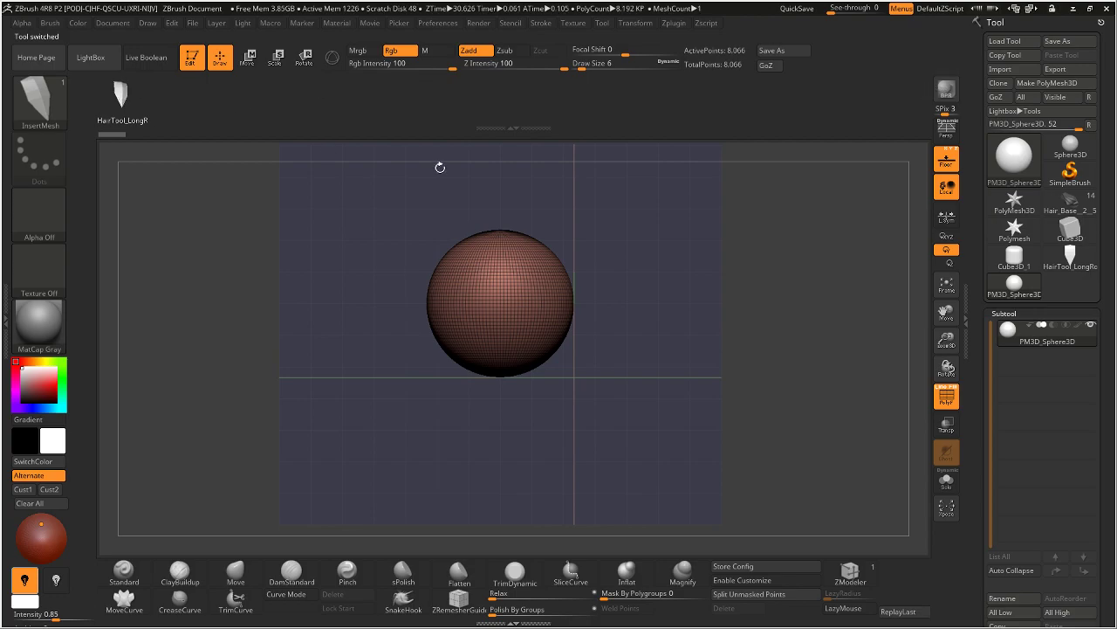
drag(697, 238, 700, 271)
click(946, 128)
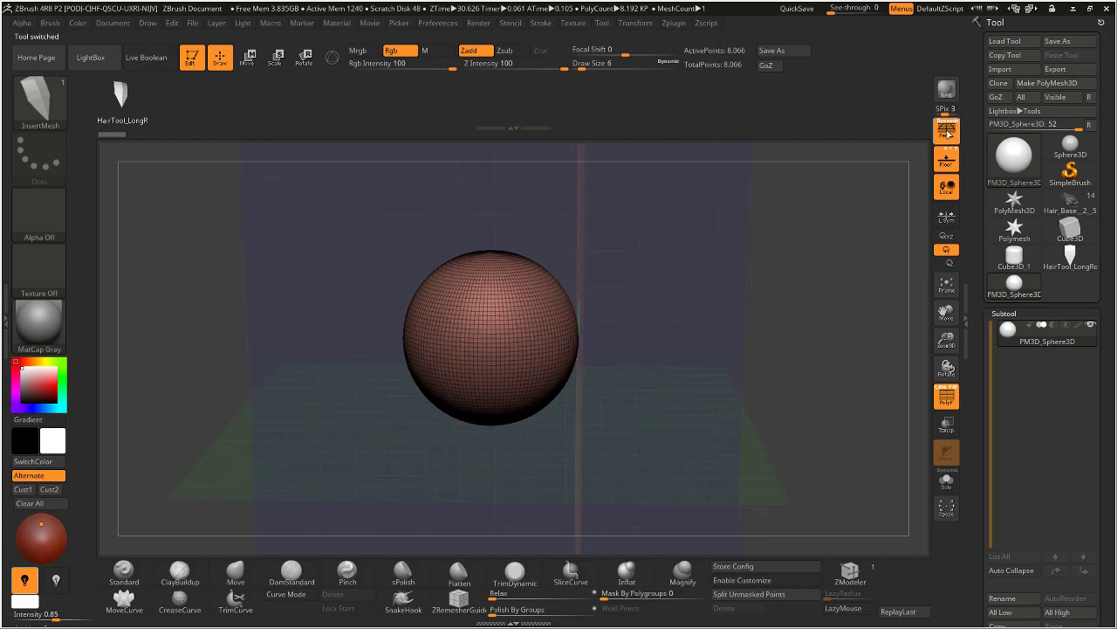
Step: Try inserting the hair mesh at several places on the sphere and undo the insertions
drag(510, 300, 528, 346)
drag(467, 296, 469, 358)
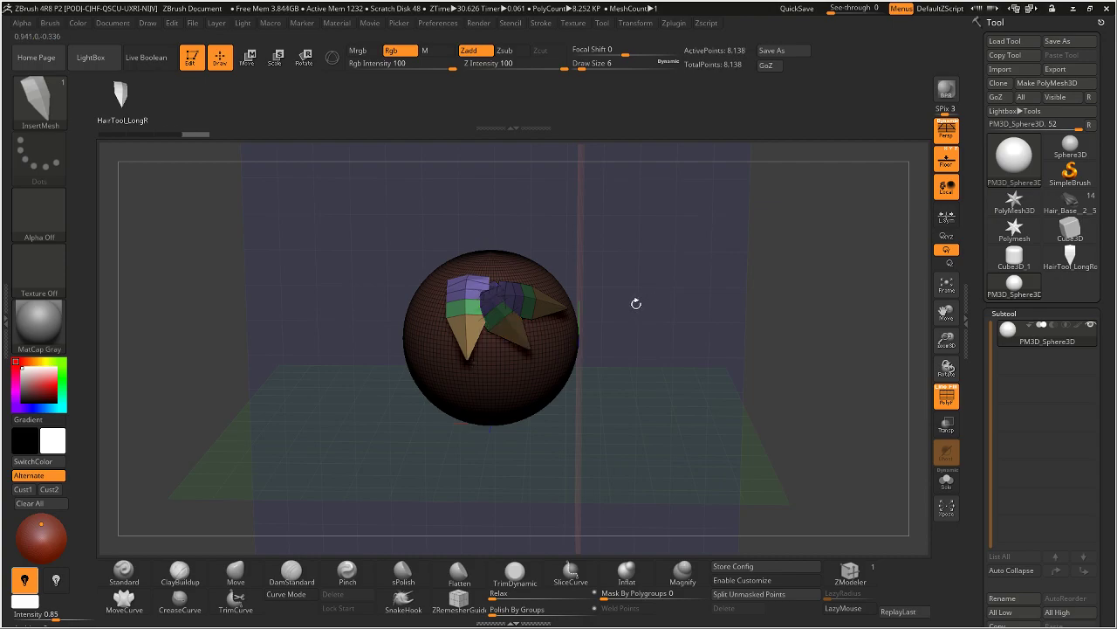
key(ctrl+z)
key(ctrl+z)
key(ctrl+z)
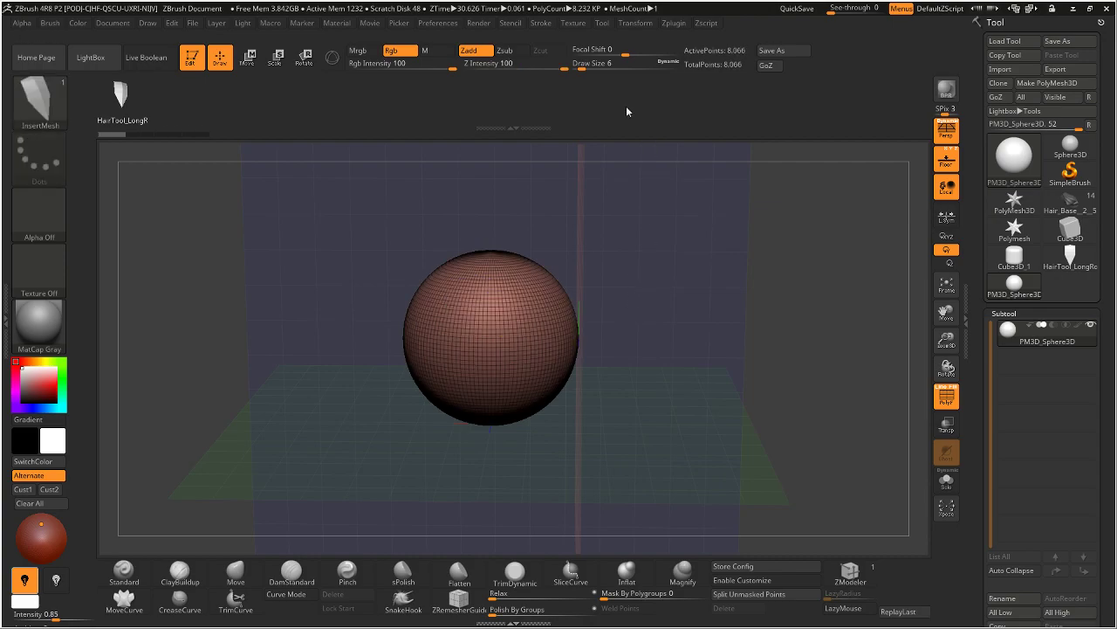
Step: Enable Curve Mode for the InsertMesh brush and draw a wavy curve from the sphere out into empty space
click(537, 27)
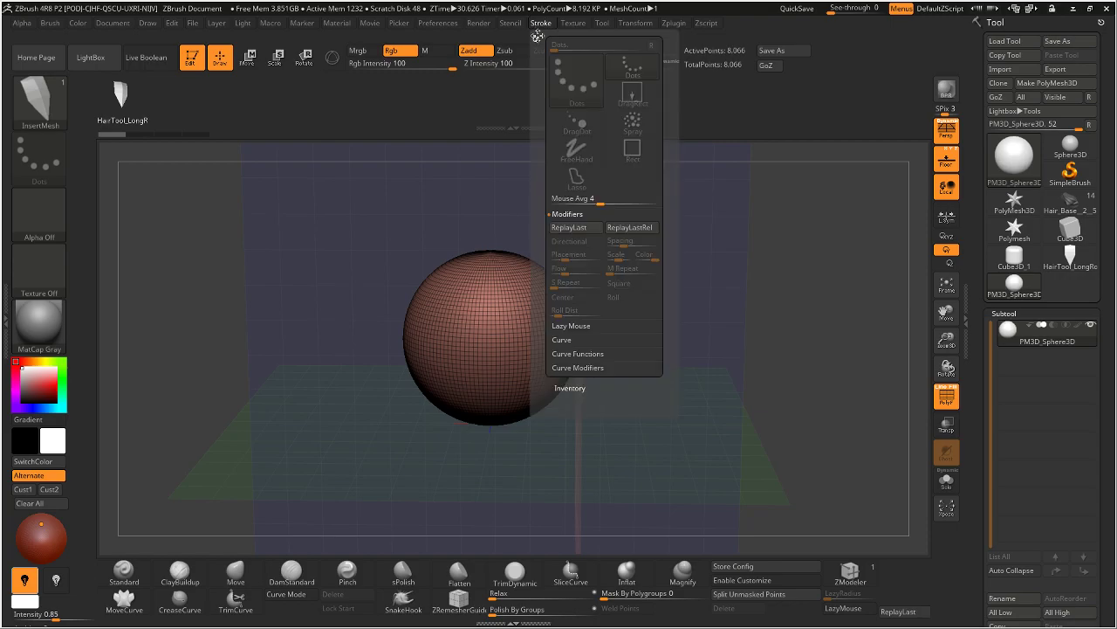
click(568, 342)
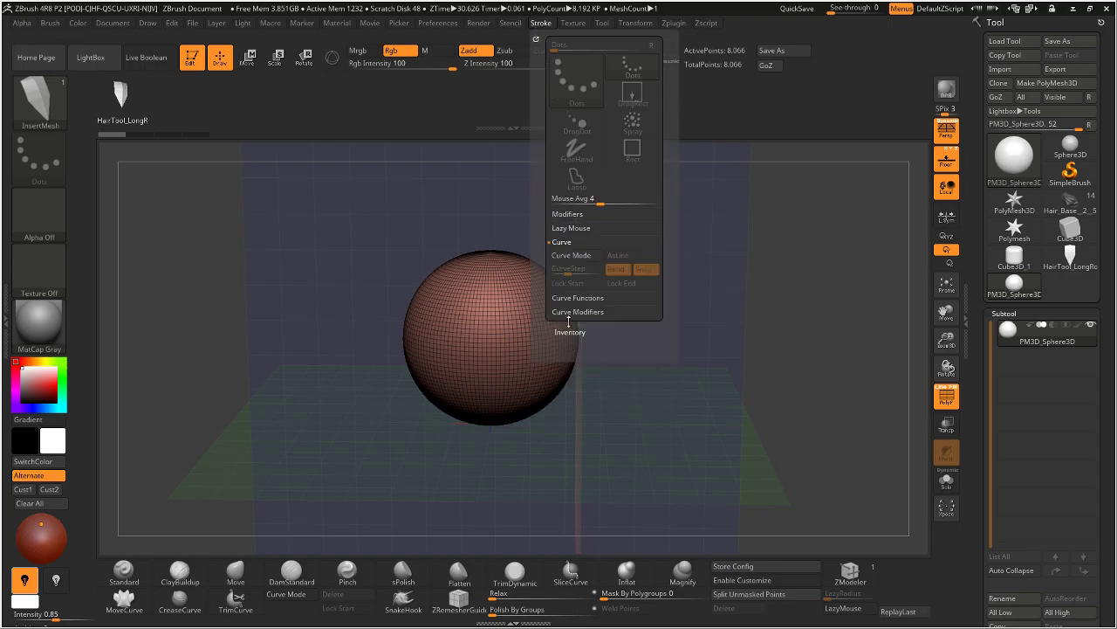
click(580, 256)
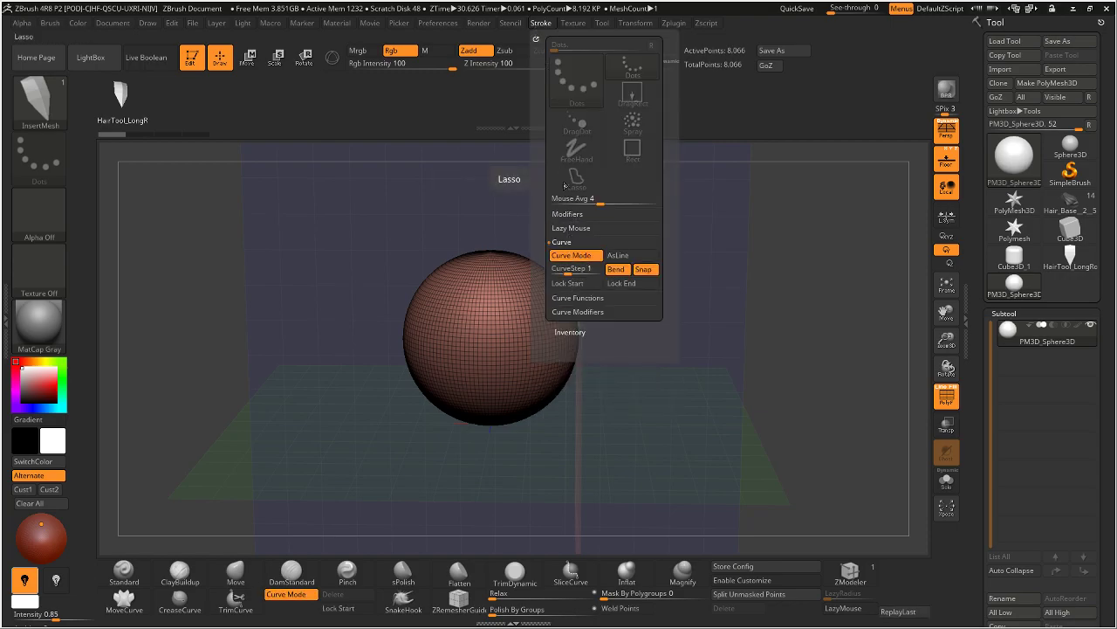
mouse_move(527, 300)
mouse_down()
mouse_move(553, 286)
mouse_move(620, 302)
mouse_up()
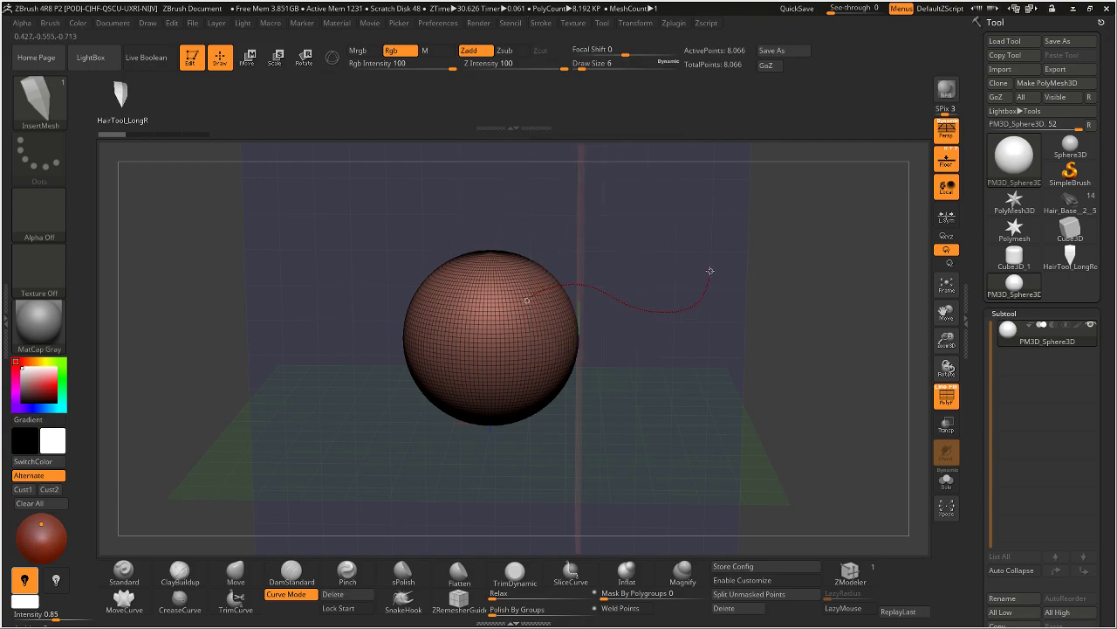
drag(710, 271, 710, 272)
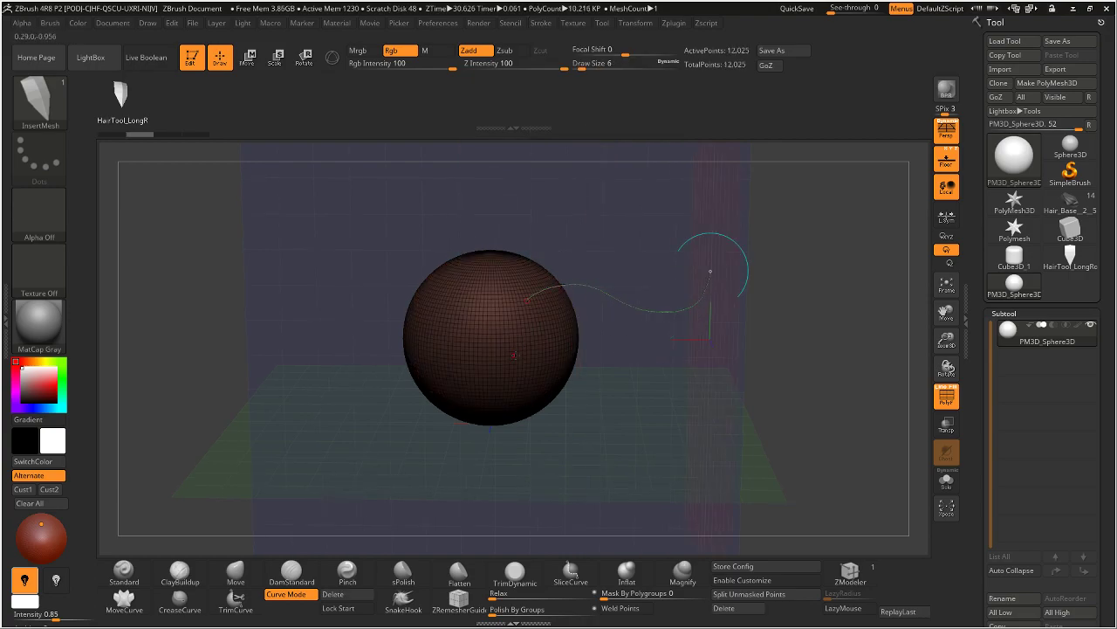
Step: Set the Draw Size to 64, apply it to the drawn curve and inspect the strand at an angle
text(s64)
key(Return)
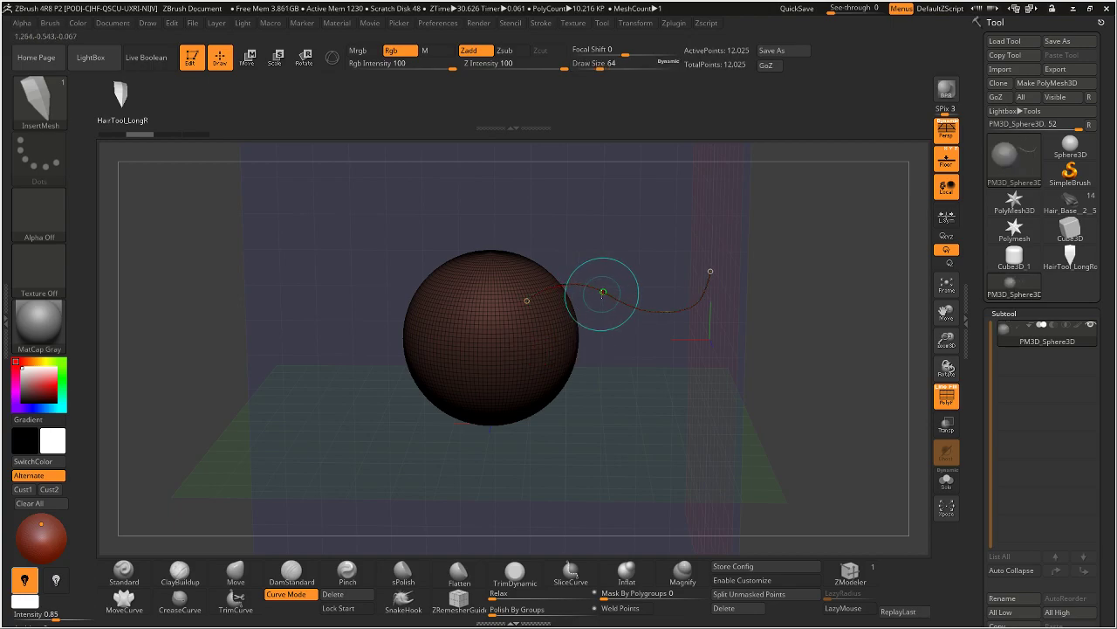
click(625, 302)
mouse_move(761, 392)
mouse_down()
mouse_move(714, 362)
mouse_move(786, 311)
mouse_move(777, 450)
mouse_up()
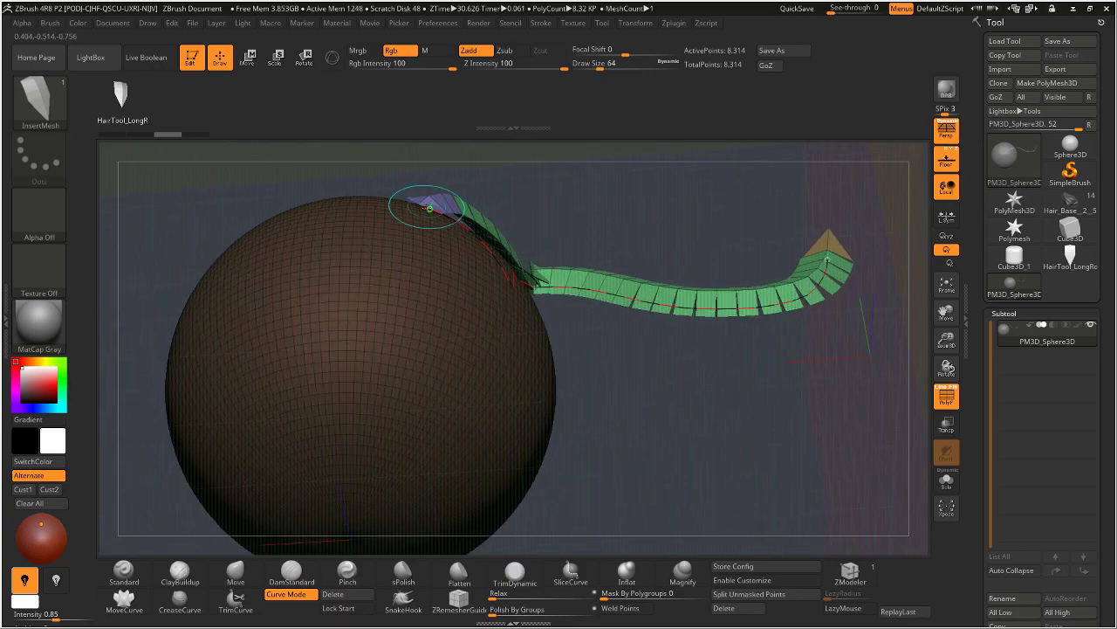
Step: Try pulling the tip end of the strand's curve up and away from the sphere, and undo the change
drag(687, 399, 594, 399)
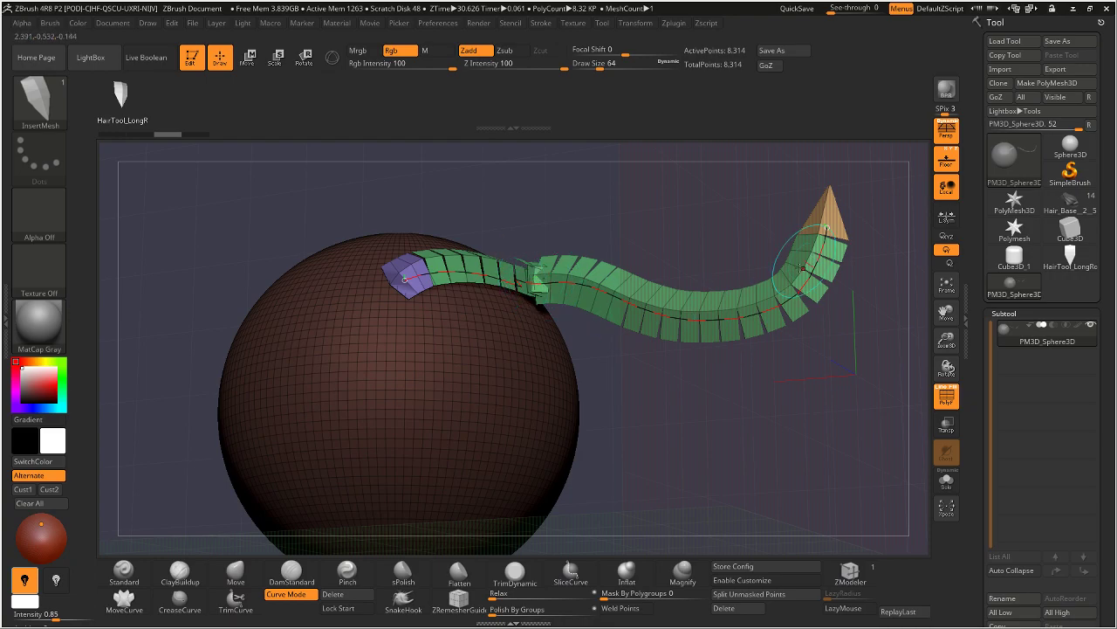
mouse_move(739, 394)
mouse_down()
mouse_move(749, 485)
mouse_move(746, 389)
mouse_move(736, 393)
mouse_up()
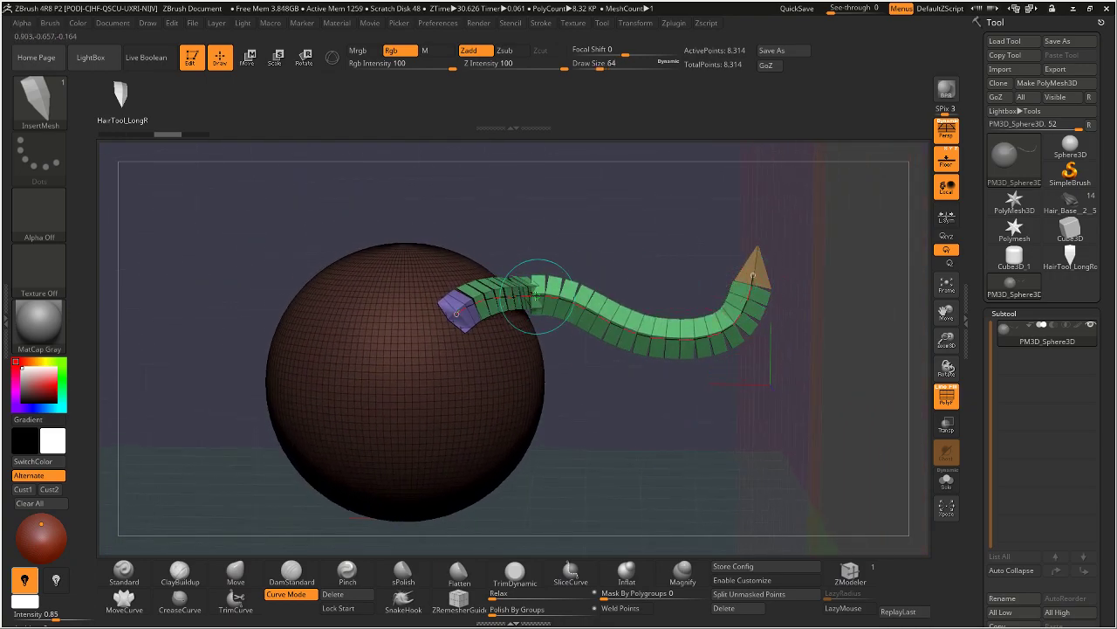
drag(748, 269, 878, 191)
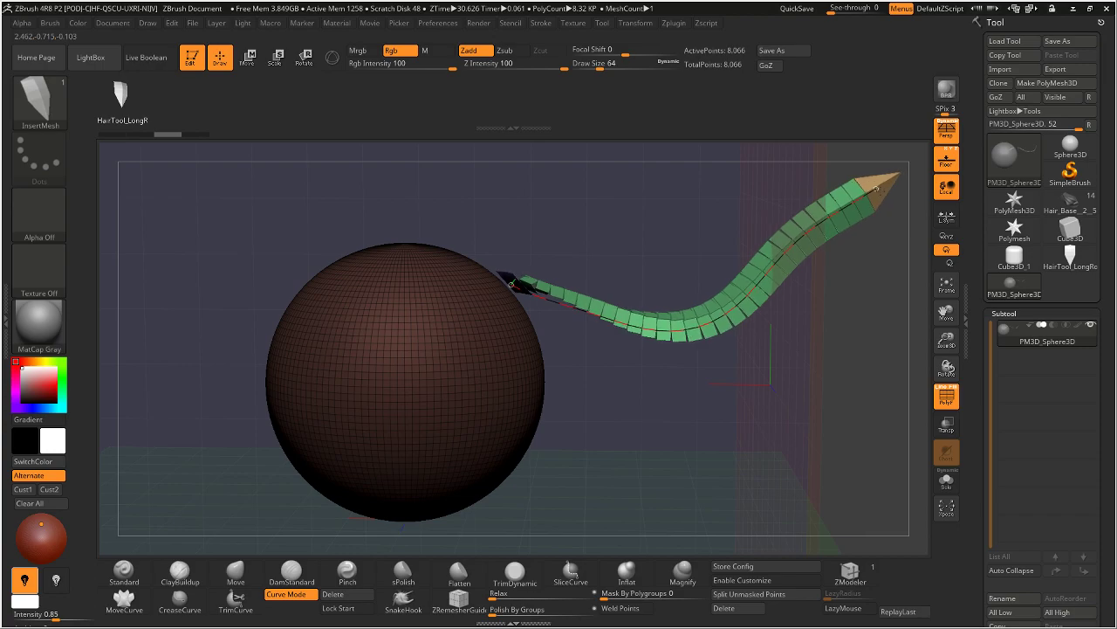
key(ctrl)
key(ctrl+z)
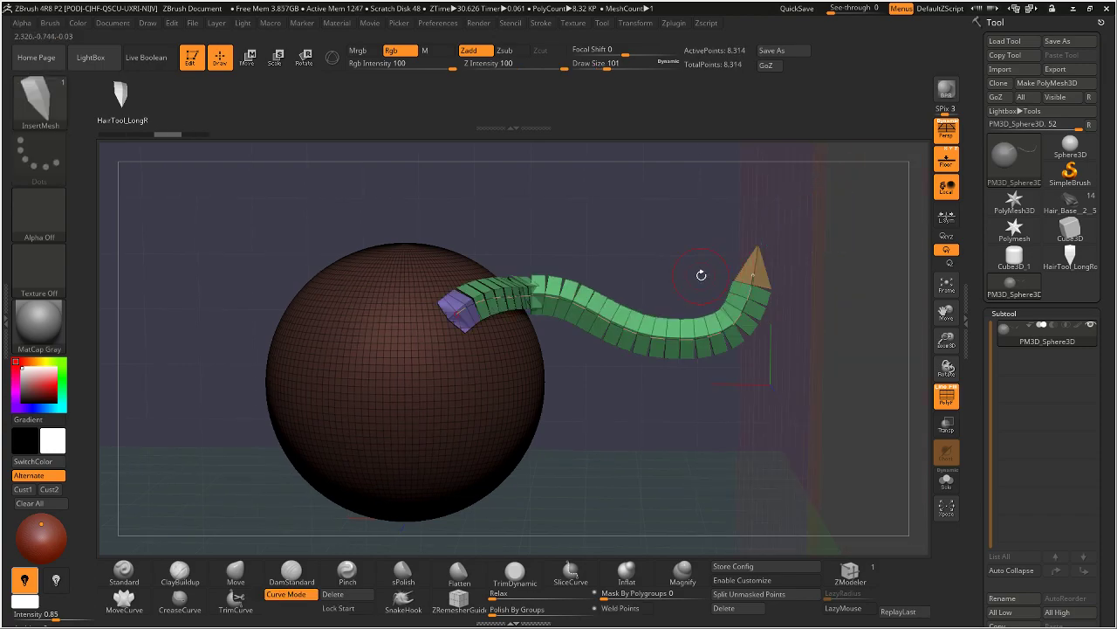
Step: Enable Lock Start for the curve and pull the strand's tip up and farther away from the sphere
drag(602, 68, 612, 88)
click(541, 22)
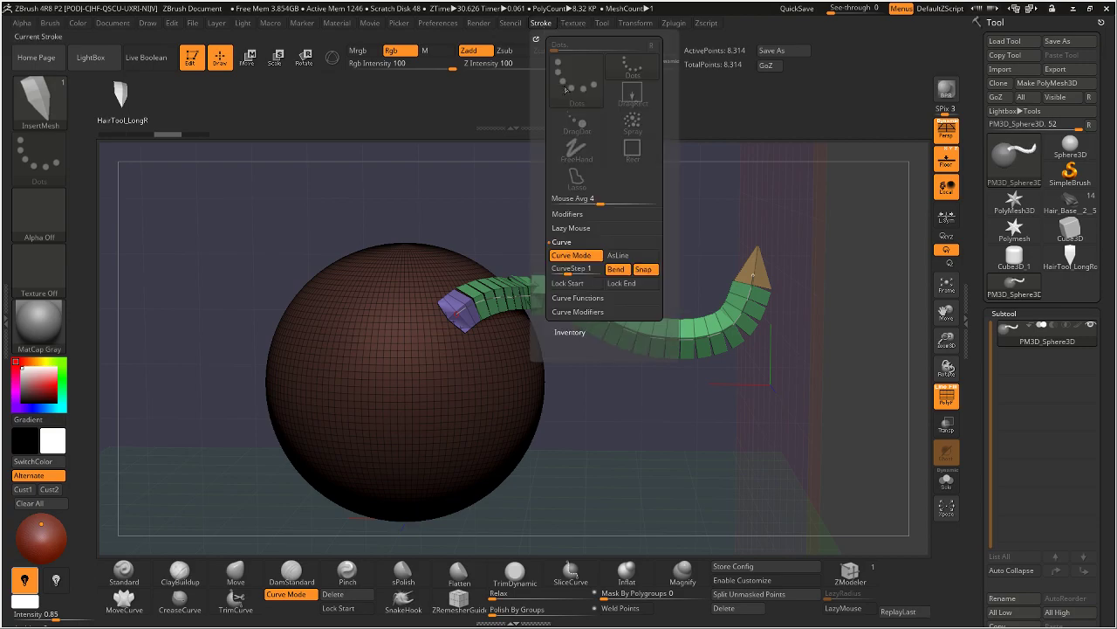
click(578, 284)
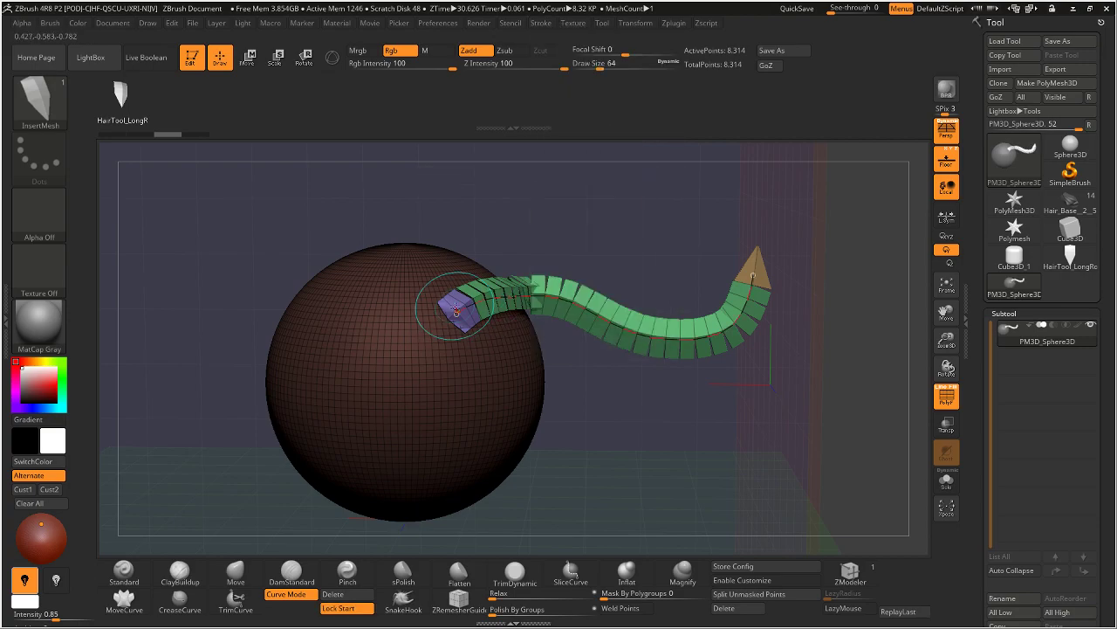
mouse_move(756, 260)
mouse_down()
mouse_move(802, 238)
mouse_move(817, 215)
mouse_up()
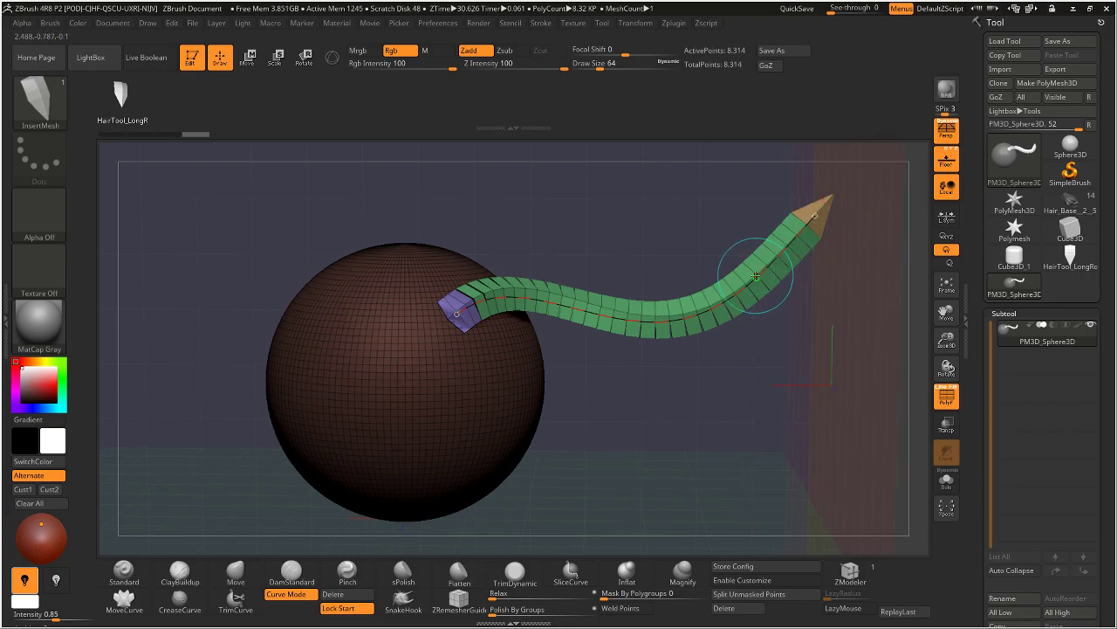
drag(649, 386, 541, 314)
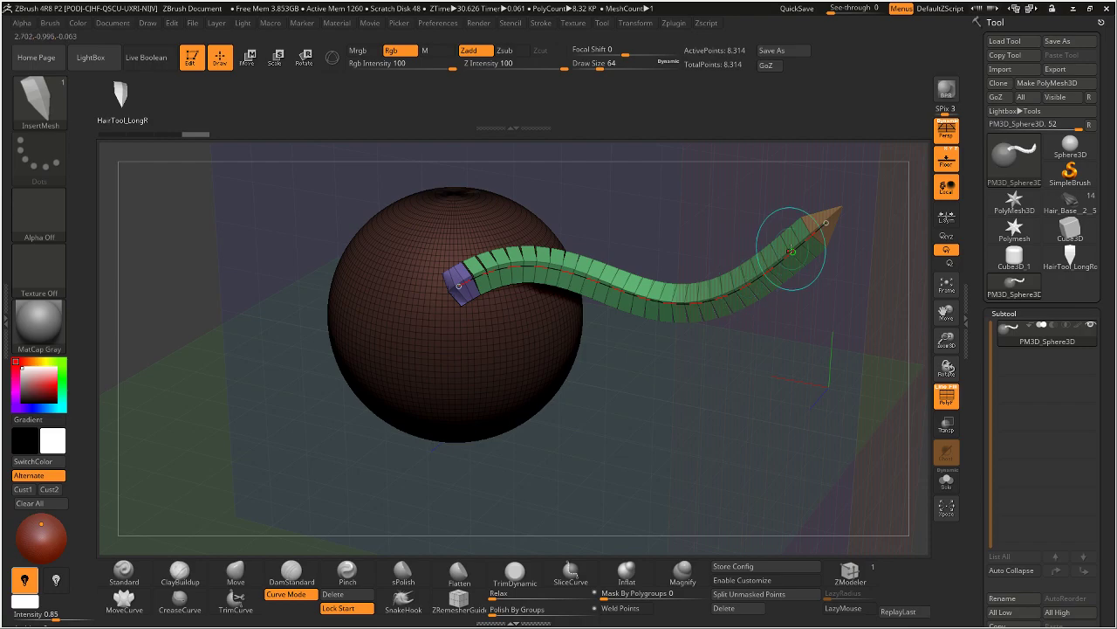
drag(710, 345, 676, 415)
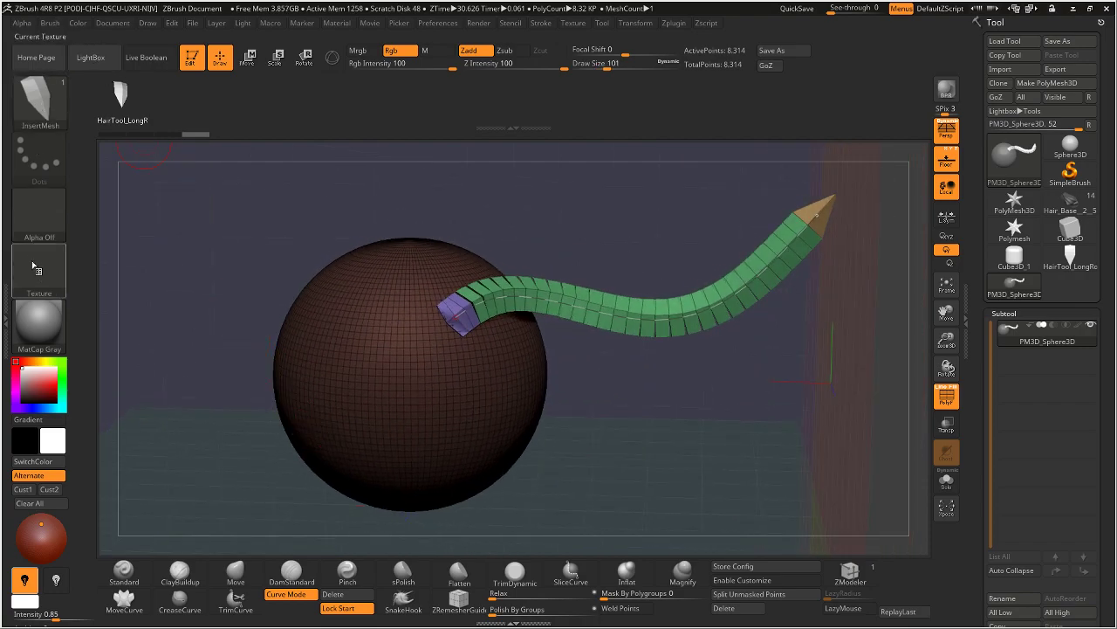
Step: Turn on Weld Points in the InsertMesh brush modifiers and reapply the brush to the existing strand curve
click(50, 23)
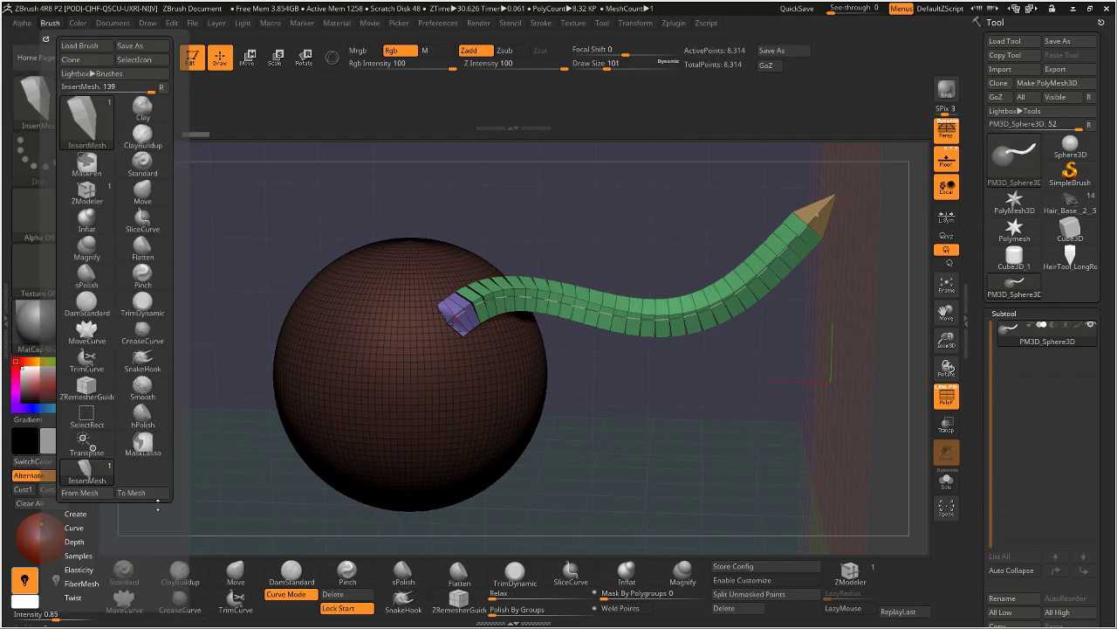
scroll(157, 408, down, 5)
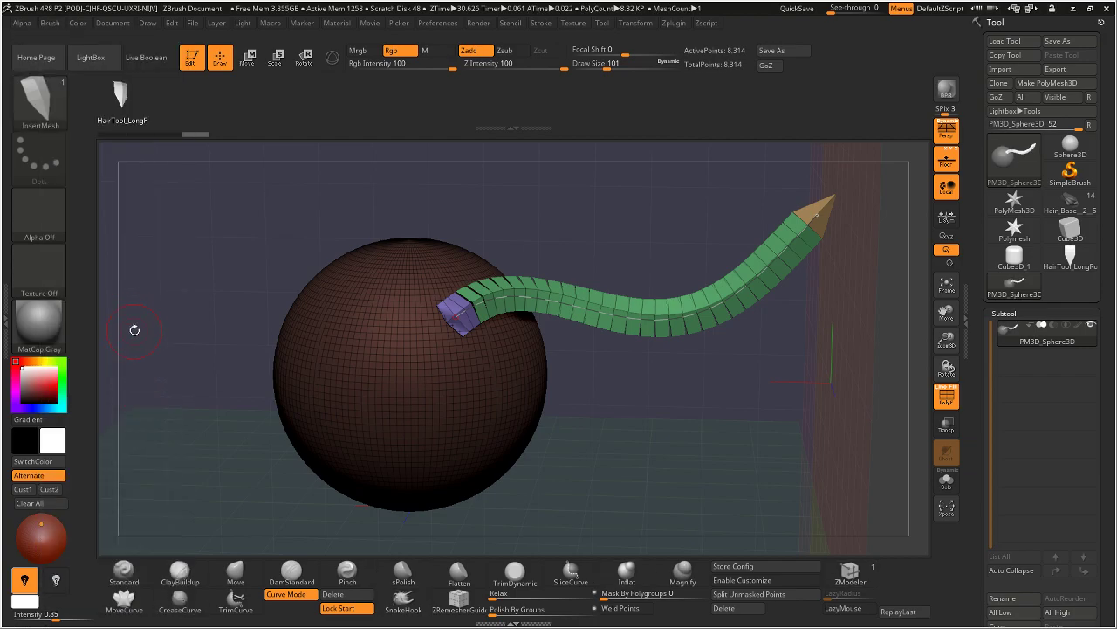
click(52, 23)
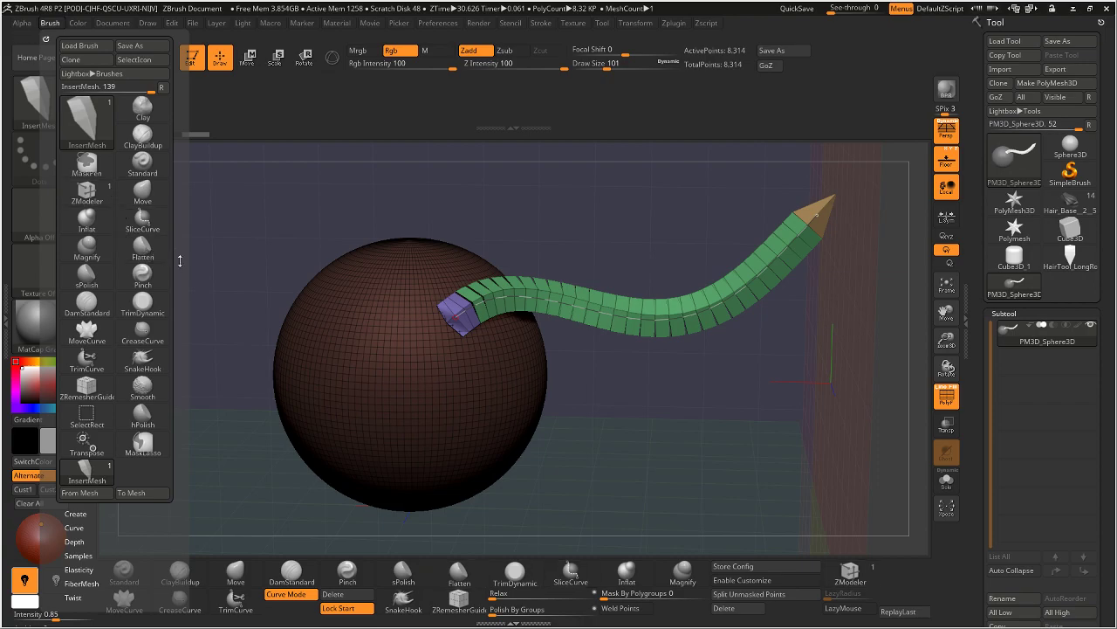
scroll(177, 200, down, 3)
scroll(176, 200, down, 3)
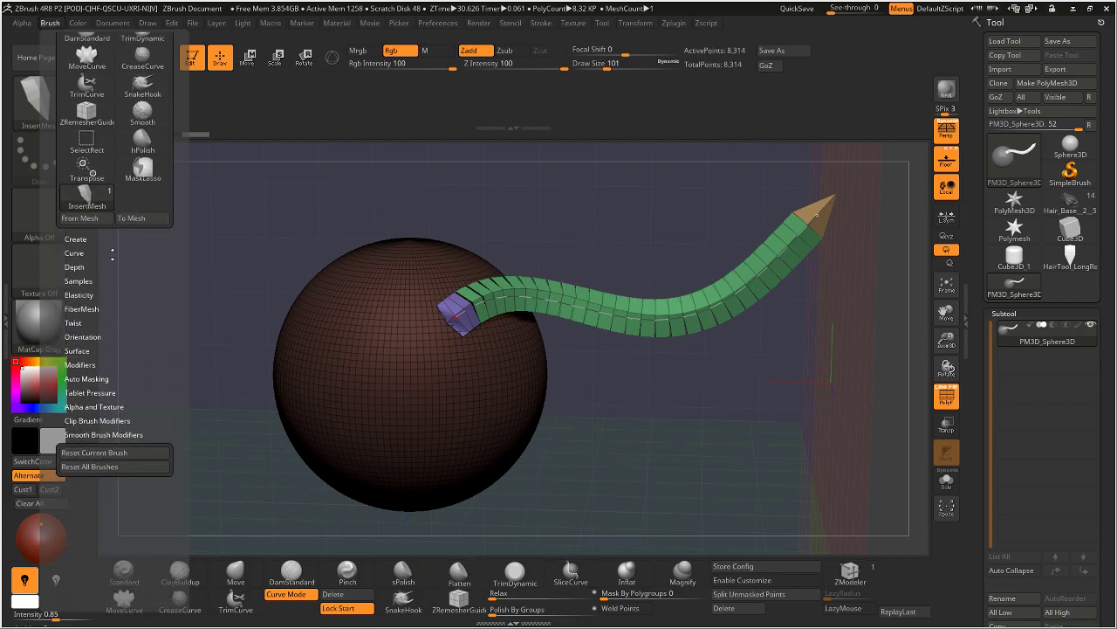
click(89, 364)
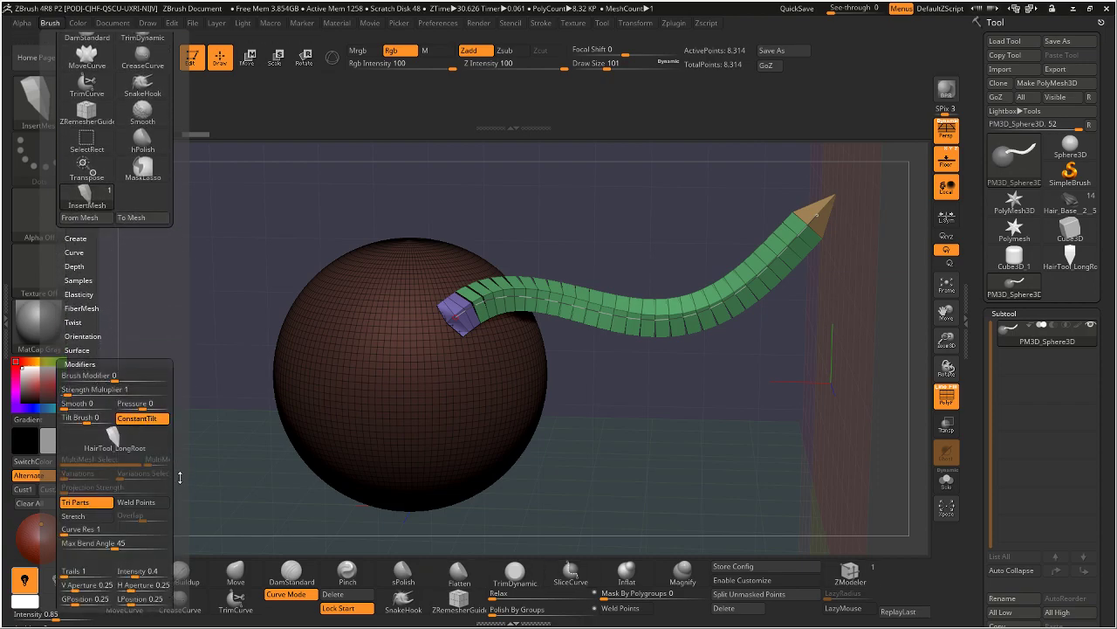
drag(178, 480, 178, 443)
scroll(137, 304, down, 4)
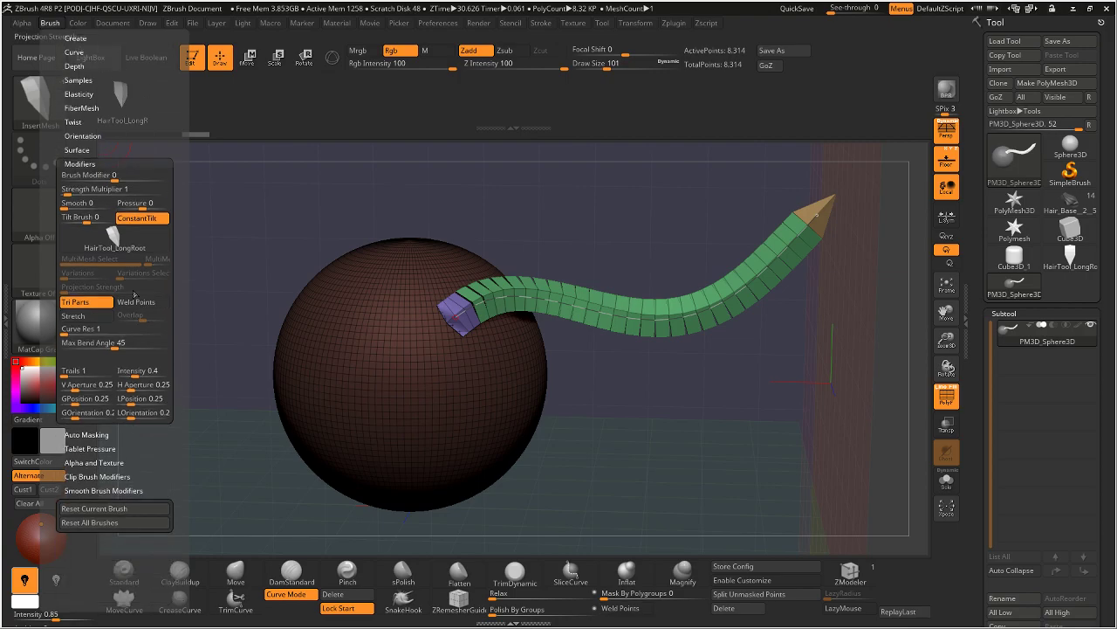
click(137, 304)
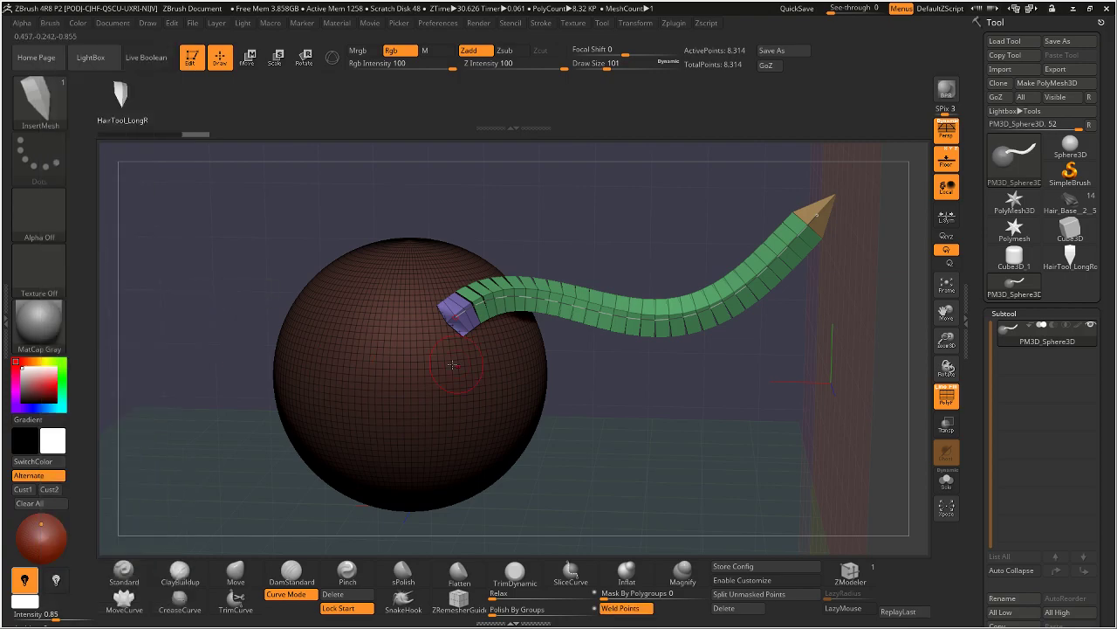
drag(609, 321, 529, 295)
mouse_move(711, 344)
mouse_down()
mouse_move(677, 271)
mouse_move(786, 395)
mouse_move(696, 417)
mouse_move(717, 408)
mouse_up()
Step: Examine the polygroups and open root end of the HairTool_LongRoot mesh, and return to the PM3D_Sphere3D tool
click(1071, 255)
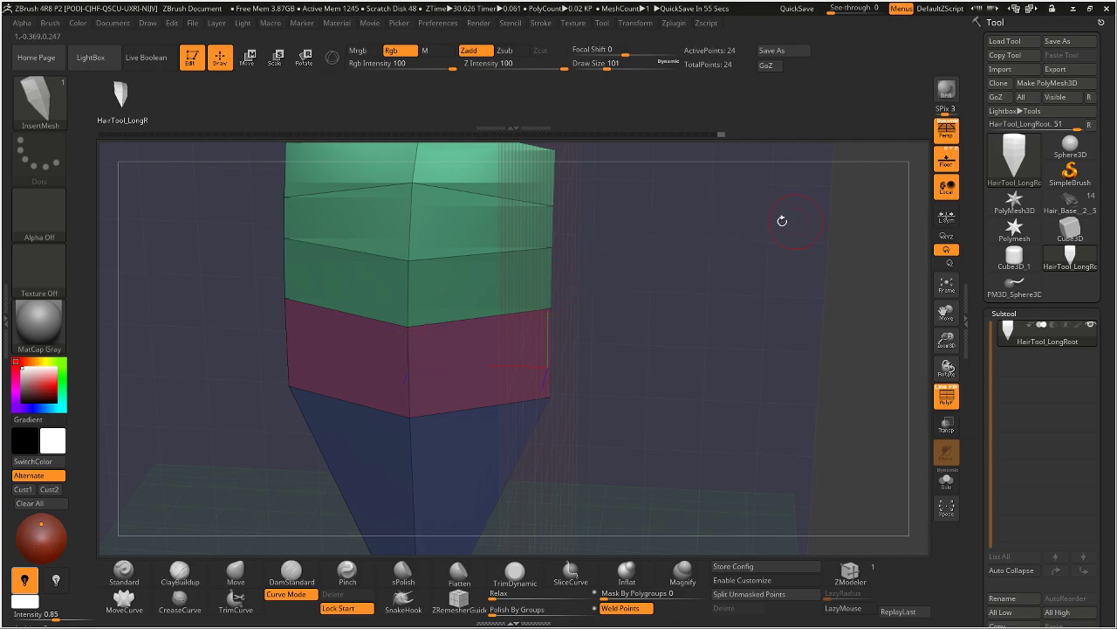
click(1013, 283)
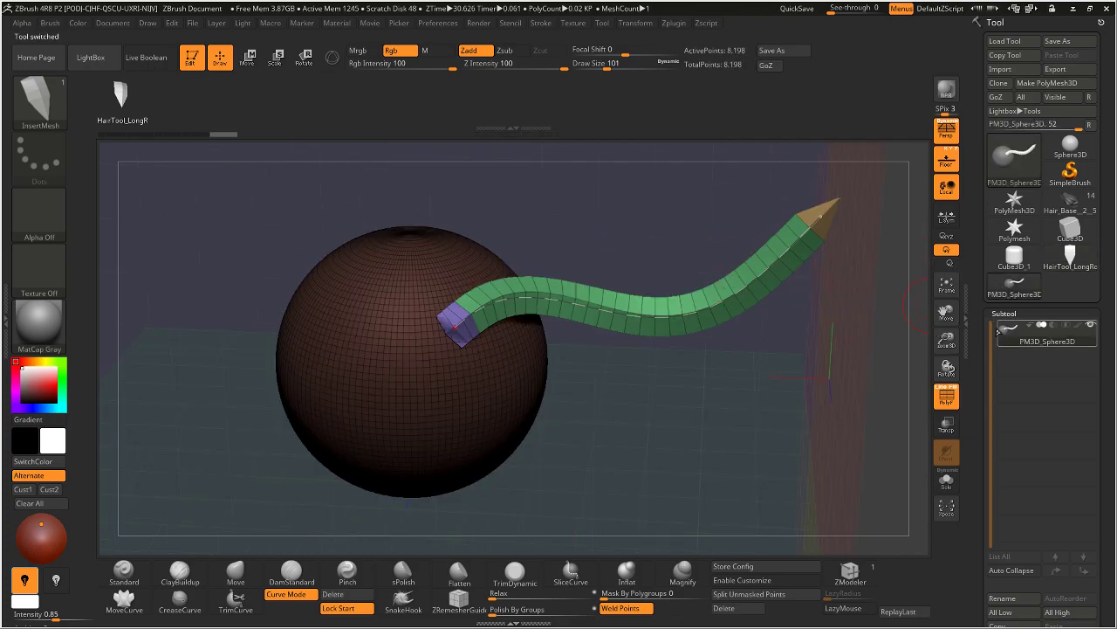
click(1070, 257)
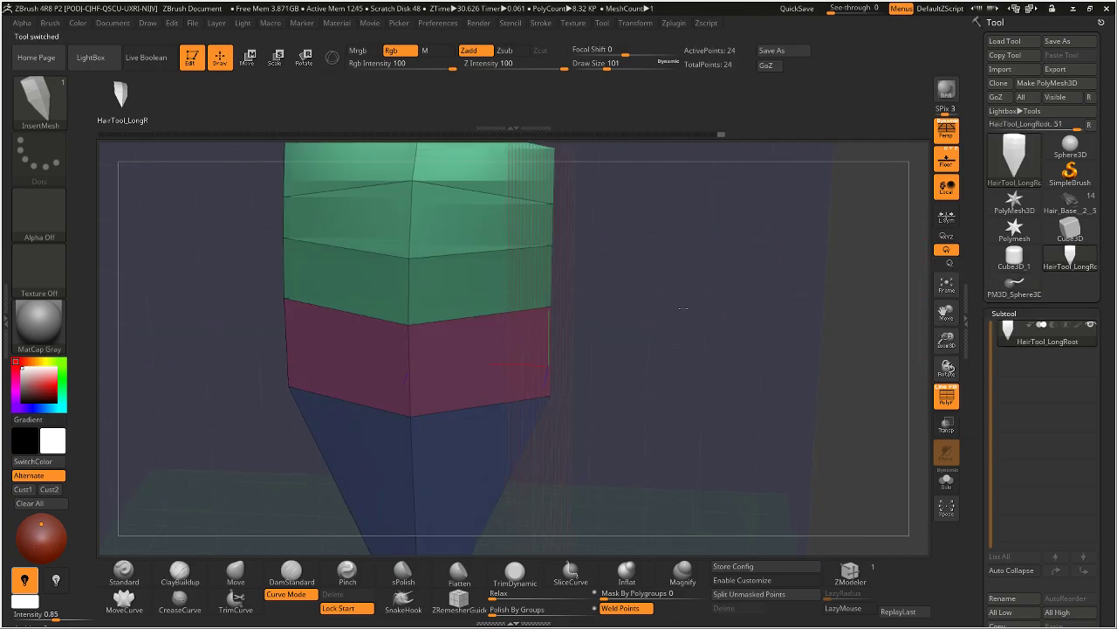
drag(698, 384, 504, 453)
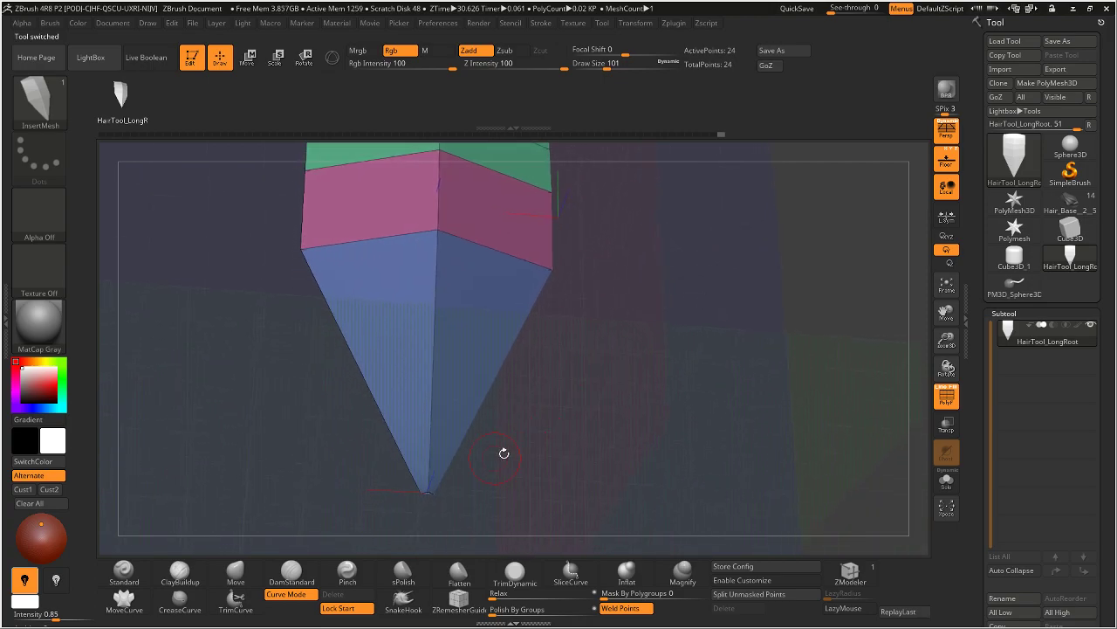
drag(661, 254, 731, 358)
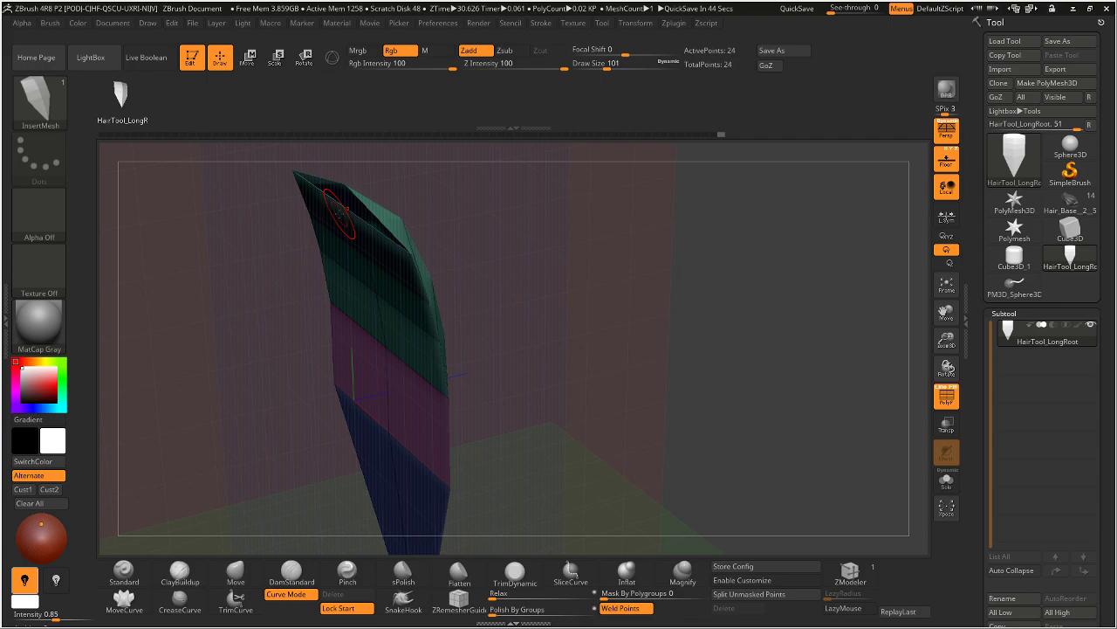
click(1014, 284)
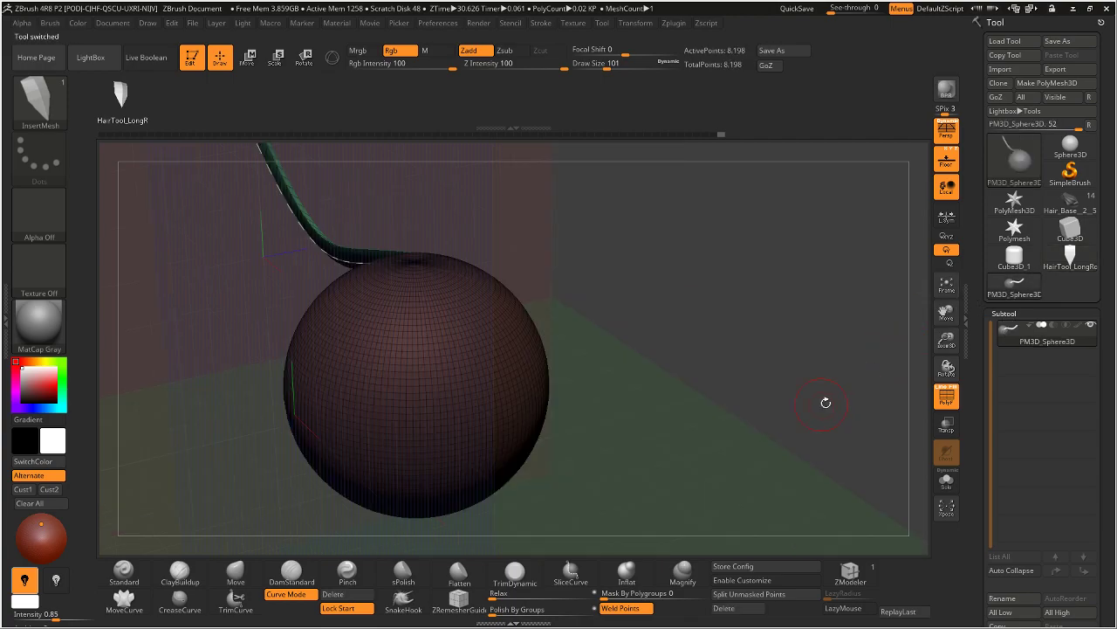
mouse_move(756, 289)
mouse_down()
mouse_move(760, 331)
mouse_move(716, 354)
mouse_up()
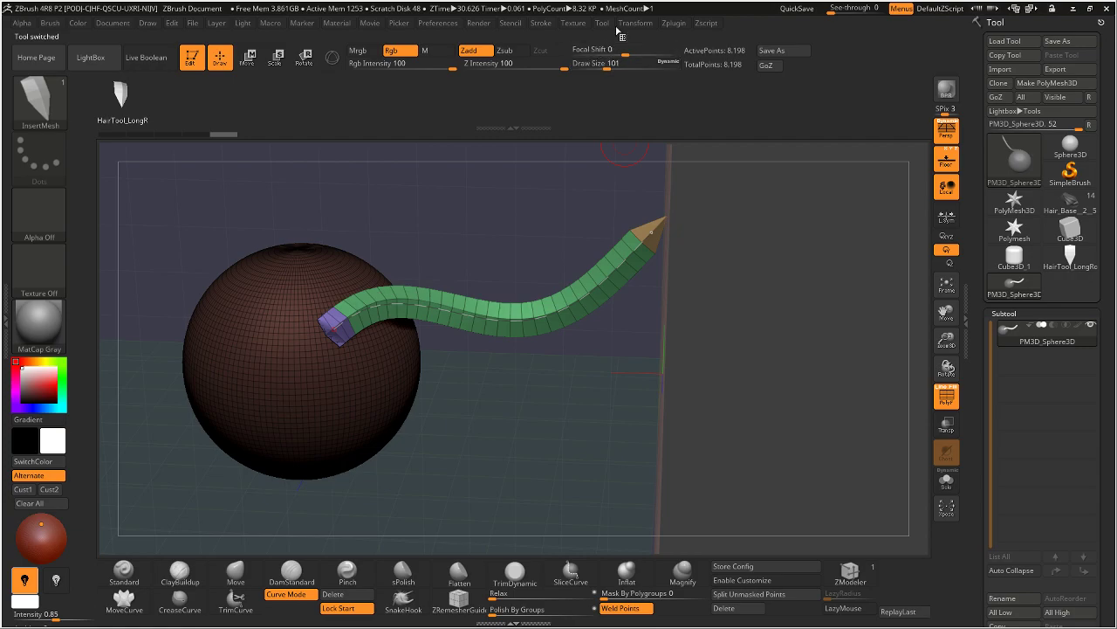
Step: Enable the Size curve modifier so the Curve Falloff controls the strand's thickness, and update the strand
click(541, 23)
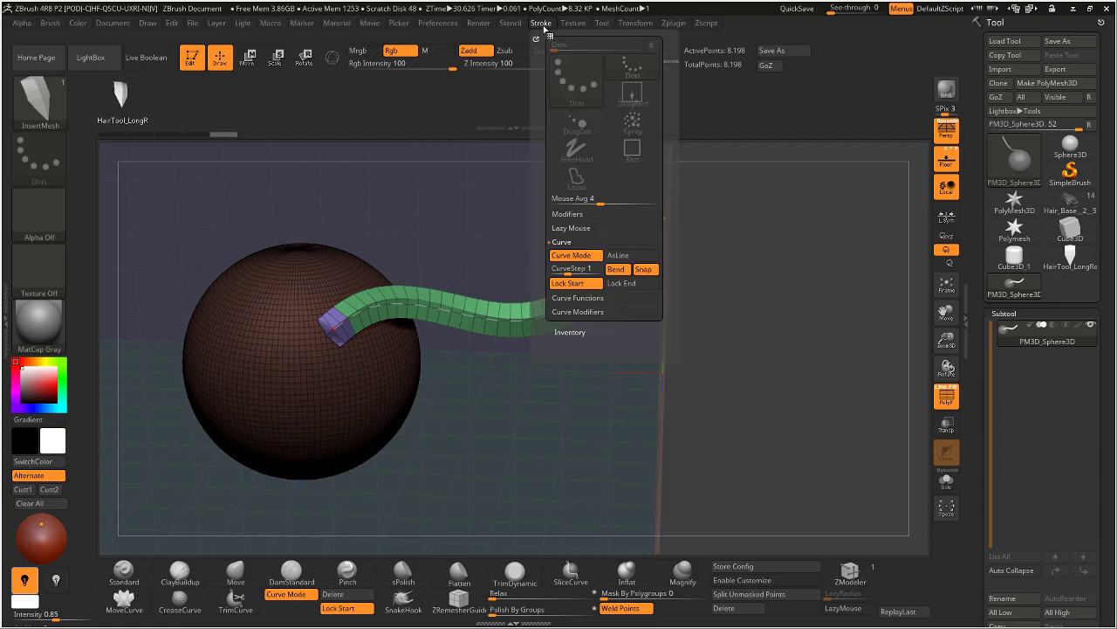
click(576, 312)
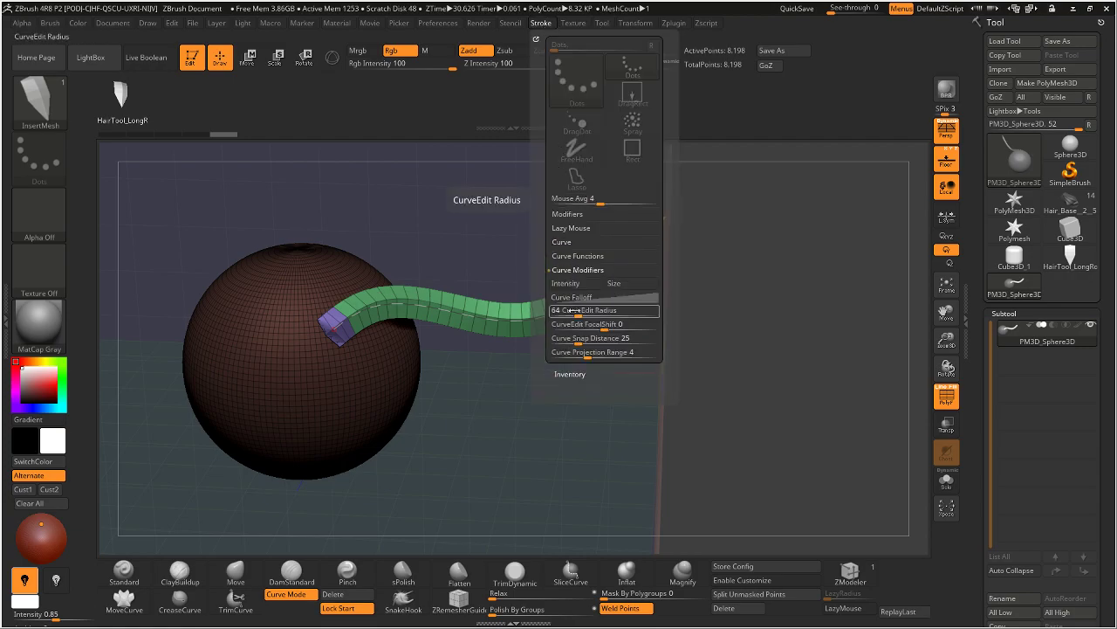
click(578, 297)
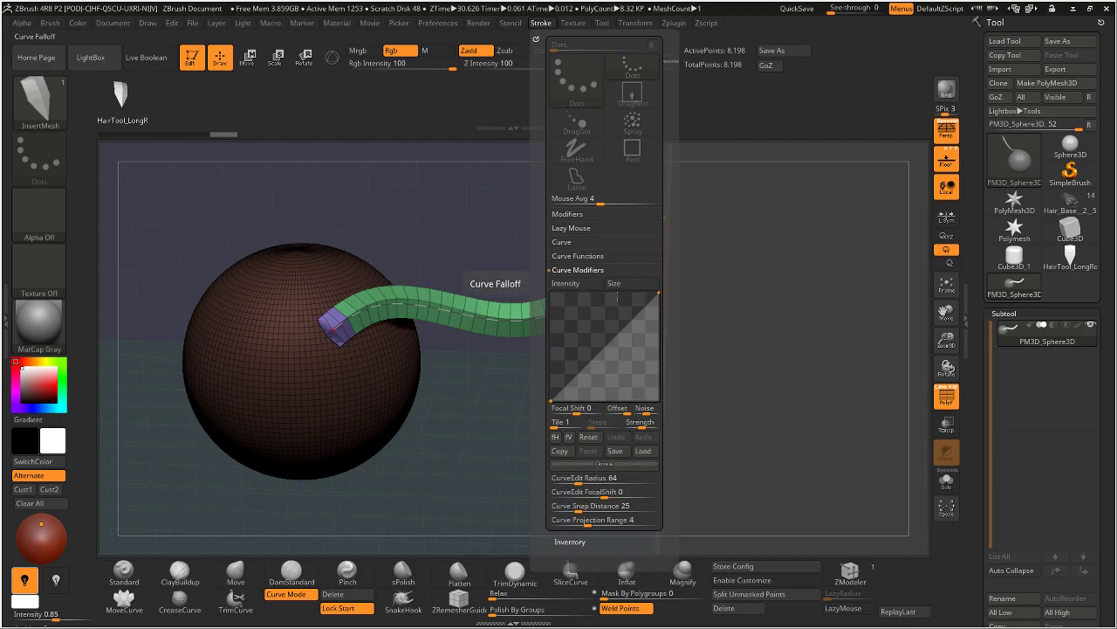
click(619, 288)
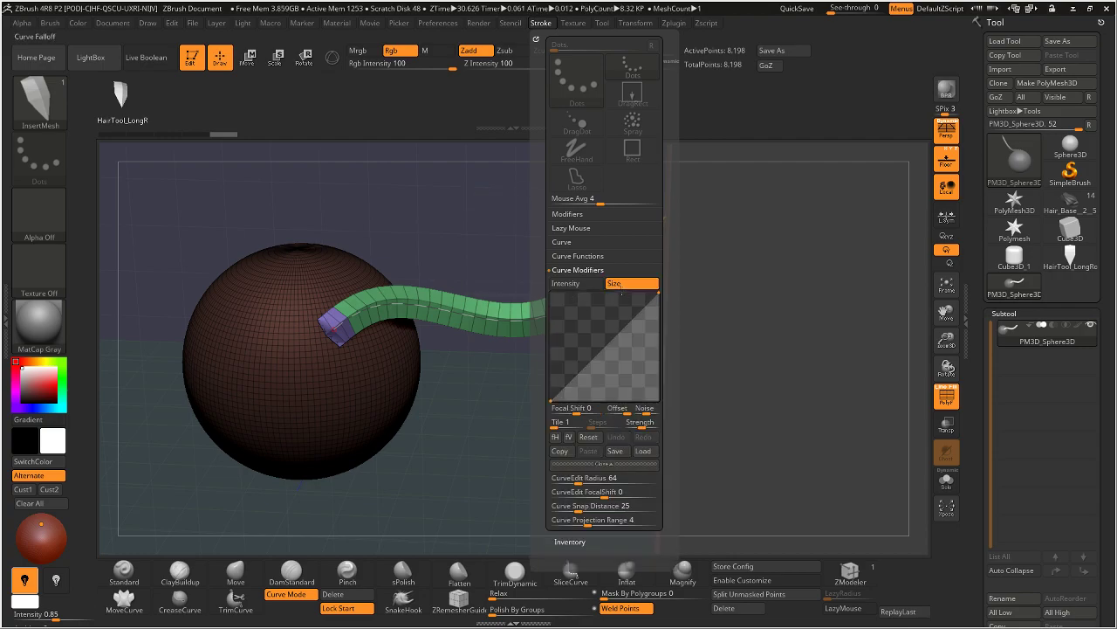
click(499, 324)
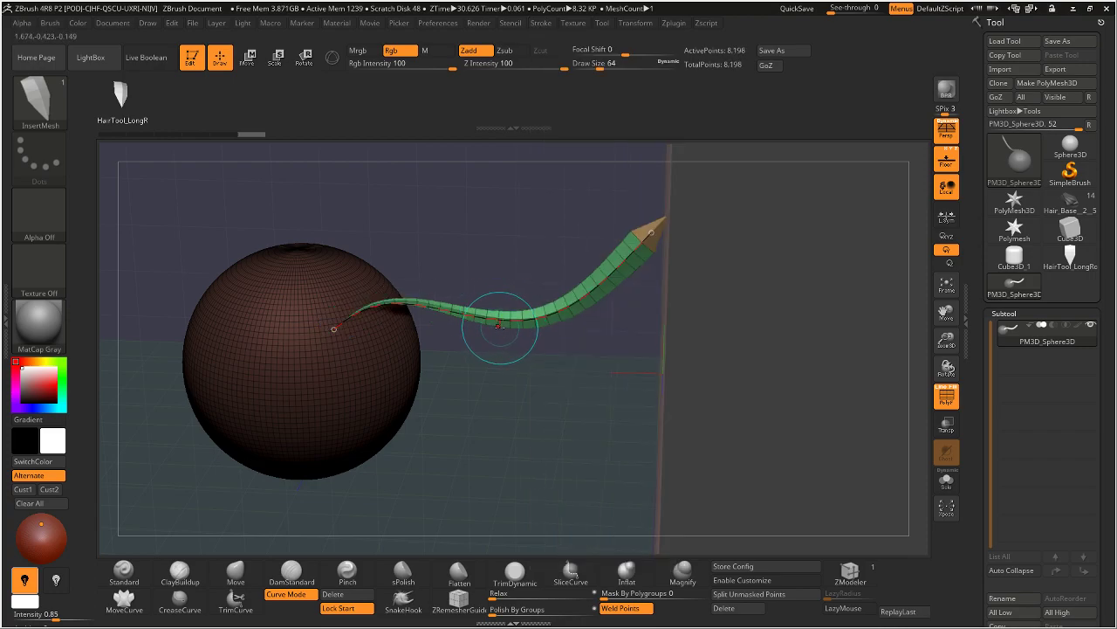
drag(600, 67, 607, 67)
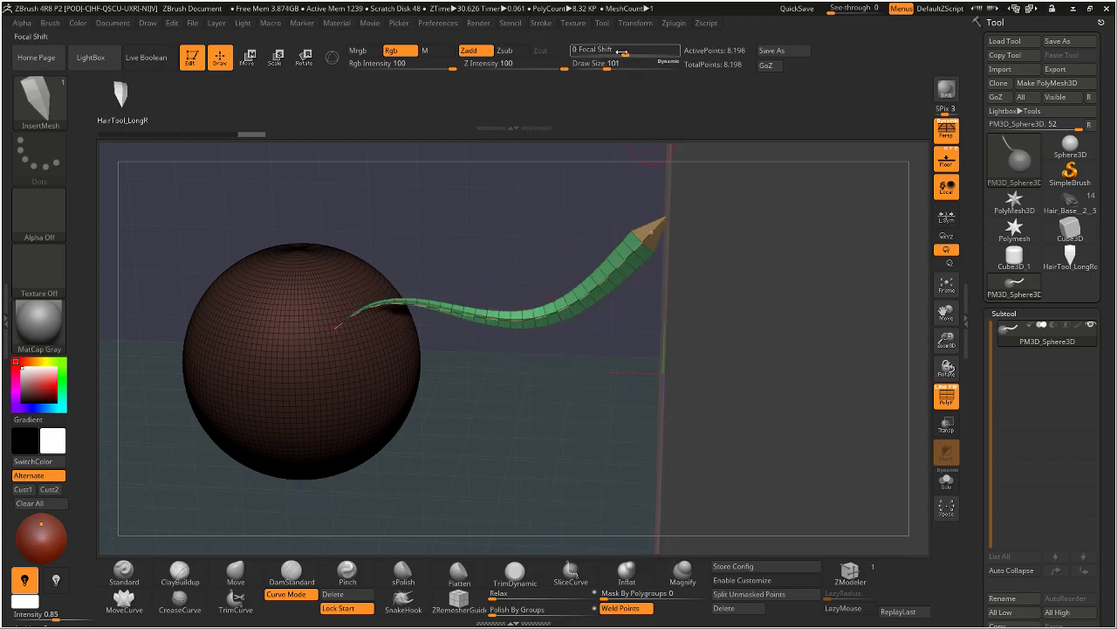
Step: Reverse the Curve Falloff so it runs from full size at the root to zero at the tip, and update the strand
click(542, 24)
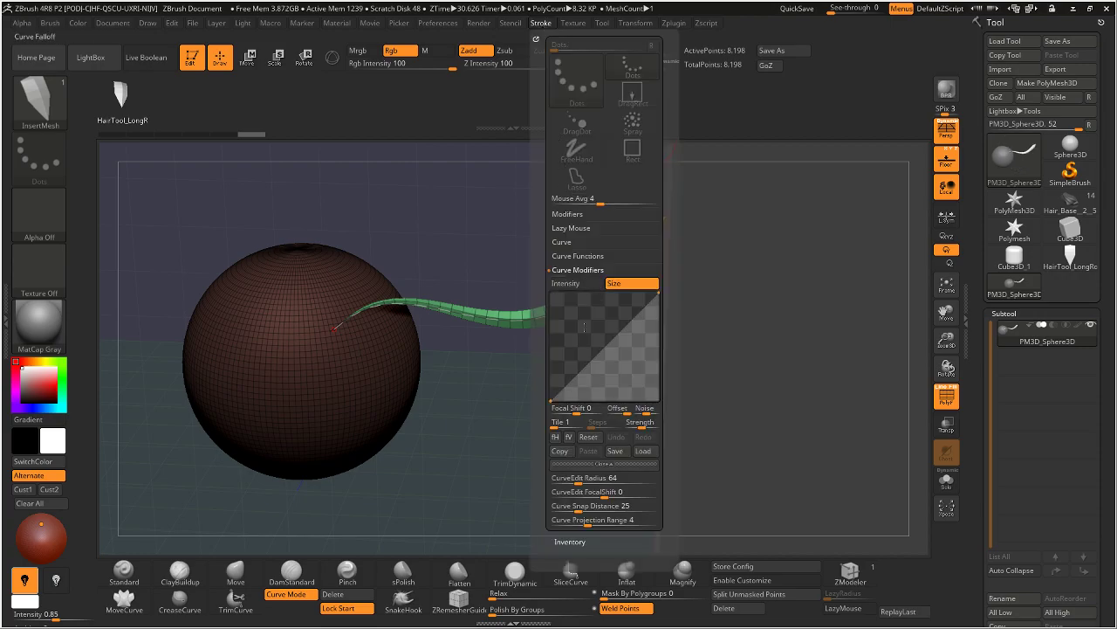
drag(550, 398, 551, 295)
drag(659, 294, 655, 400)
drag(589, 337, 615, 318)
drag(529, 321, 651, 232)
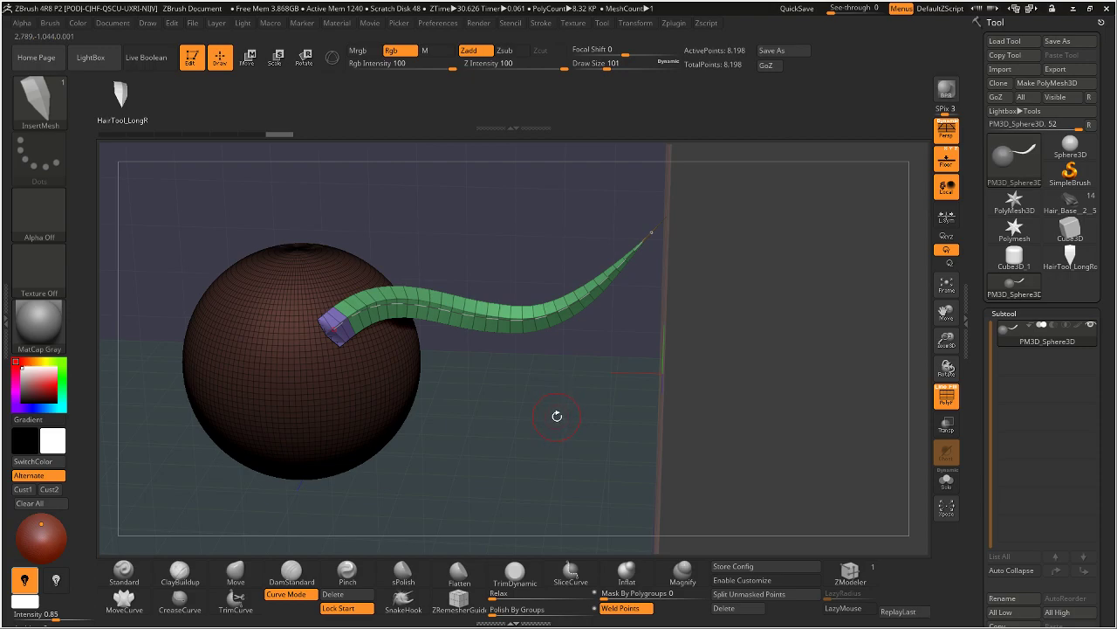
drag(560, 410, 554, 357)
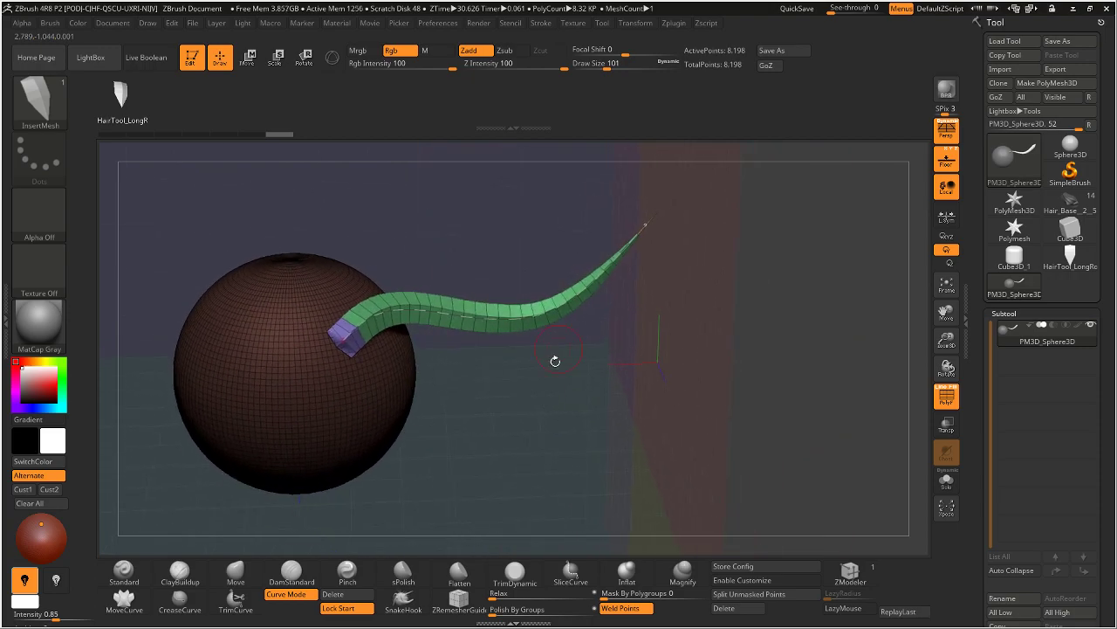
Step: Reshape the Curve Falloff to thin the outer half of the strand more strongly, and check the taper at an angle
click(541, 23)
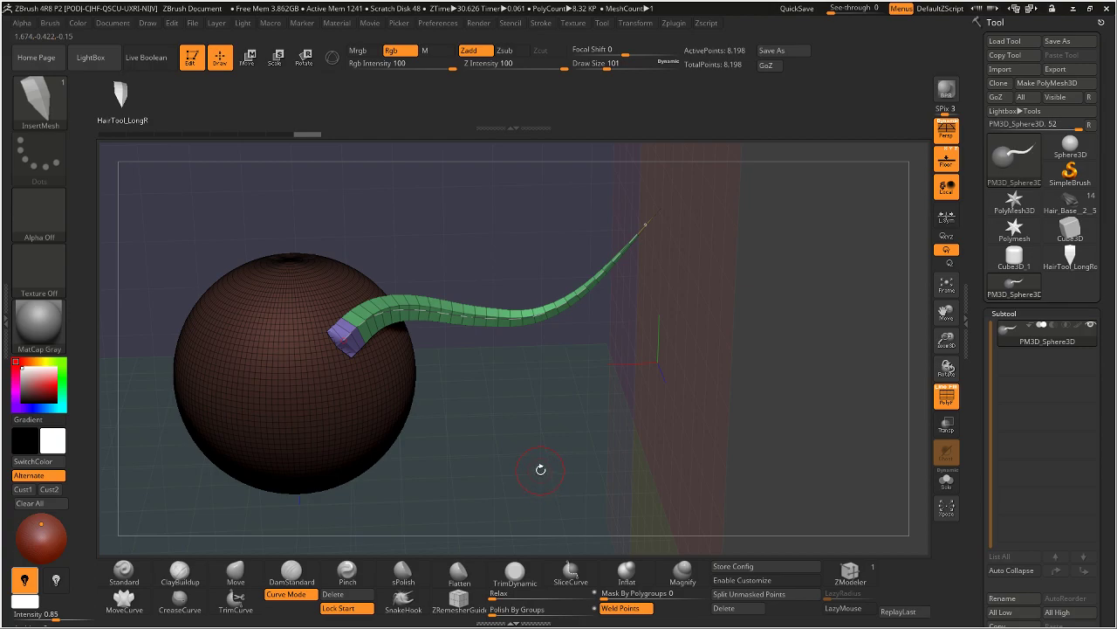
drag(483, 438, 365, 353)
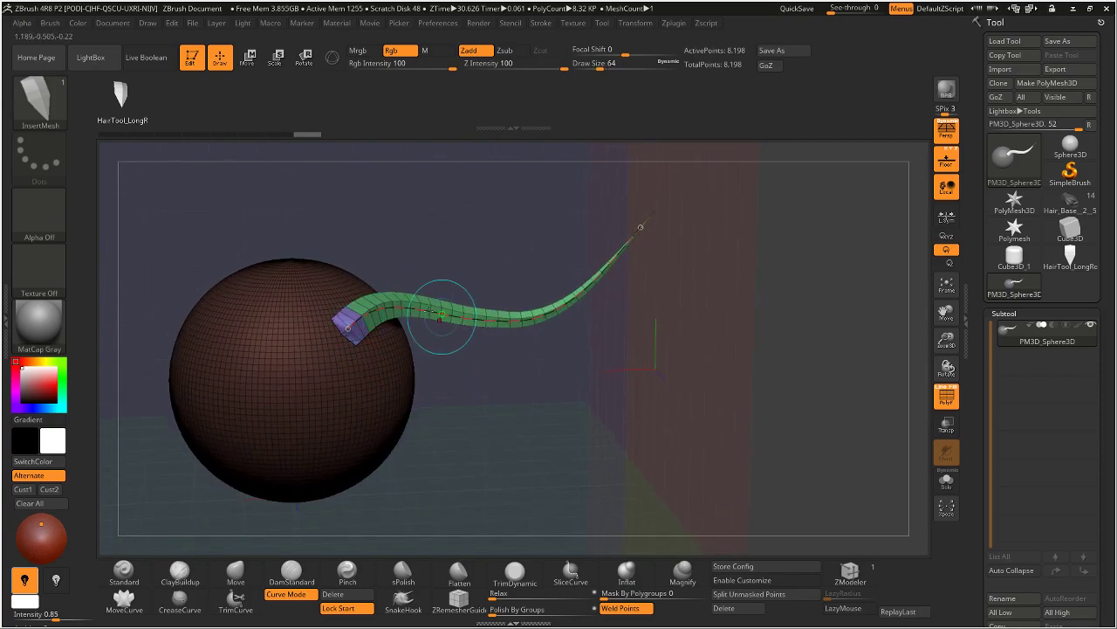
drag(550, 439, 564, 428)
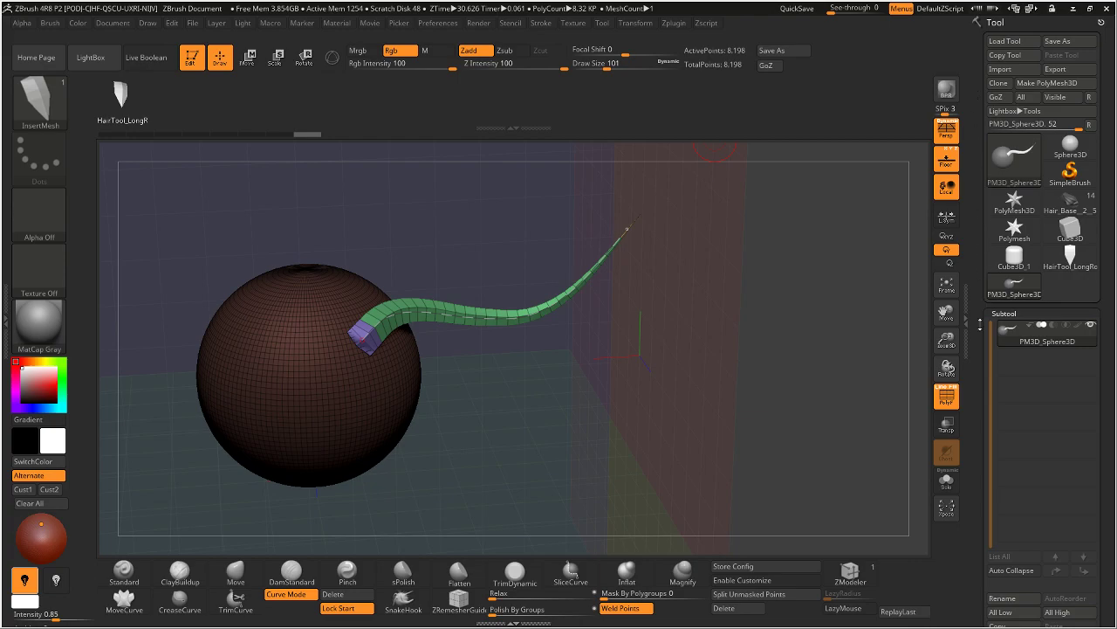
Step: Separate the hair strand from the sphere into its own subtool with Split Unmasked Points, and reselect the sphere
scroll(1044, 349, down, 5)
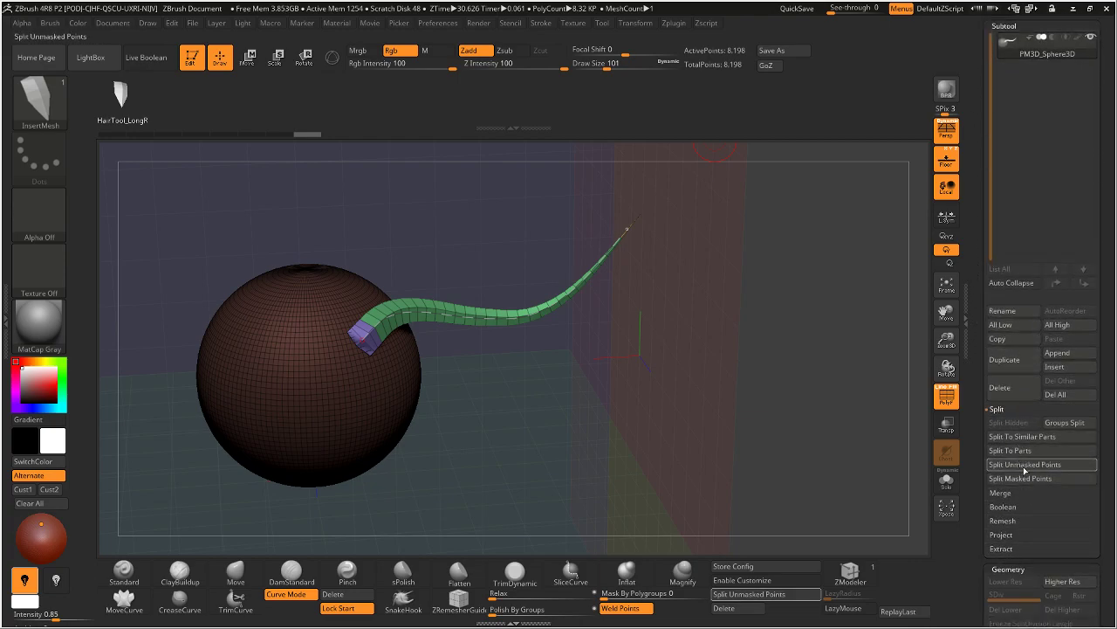
click(1028, 465)
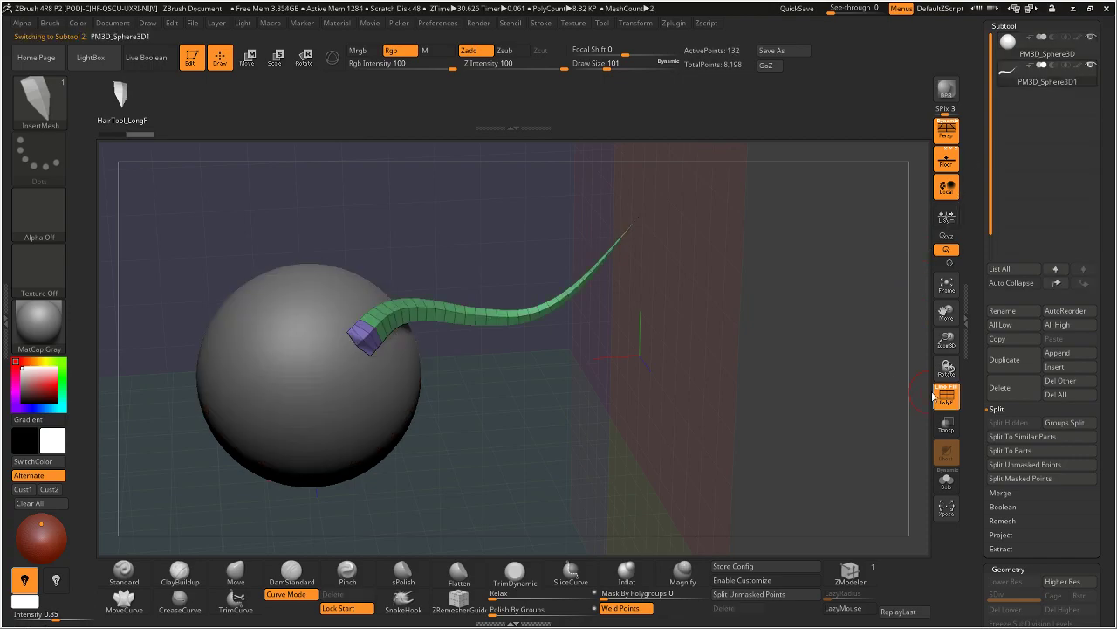
click(948, 481)
click(947, 480)
click(1048, 48)
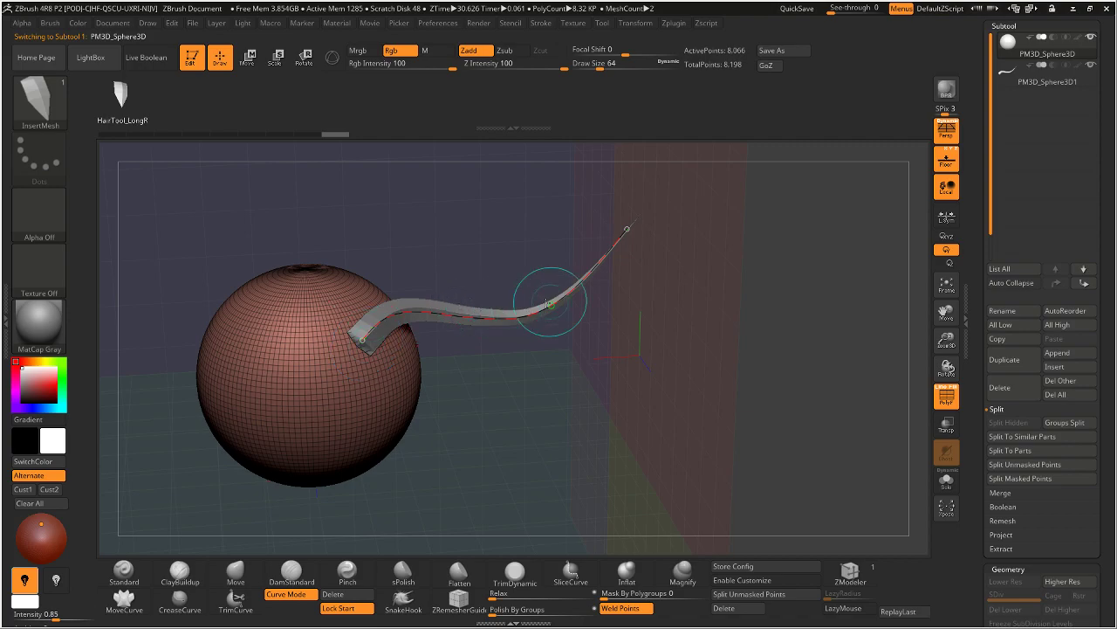
Step: Delete the leftover strand curve from the sphere while the strand's subtool is temporarily hidden
click(1090, 67)
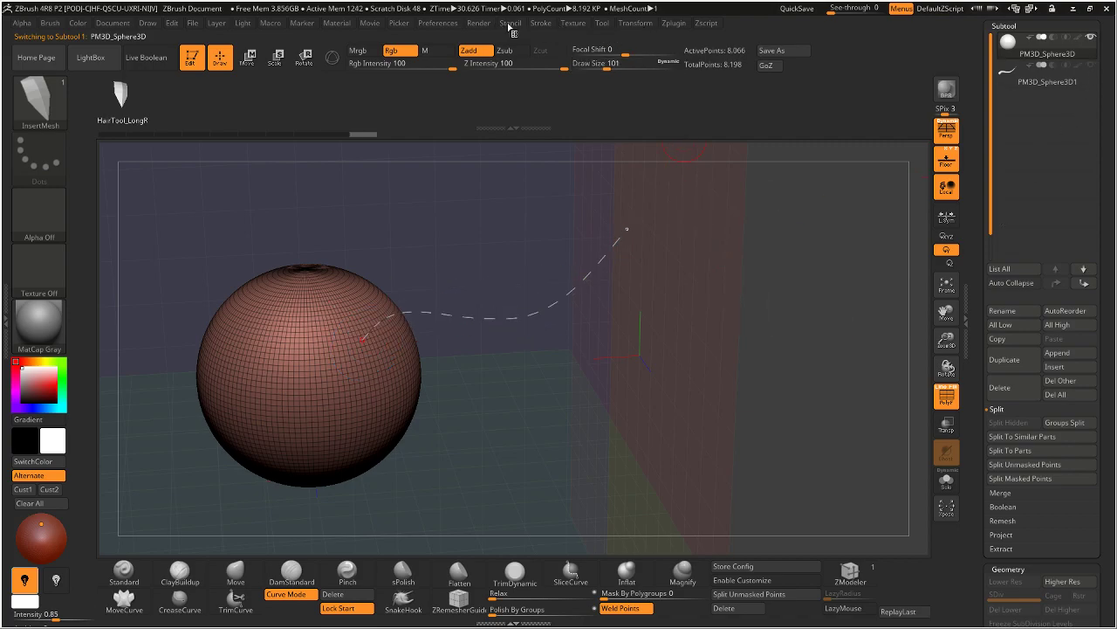
click(539, 25)
click(563, 242)
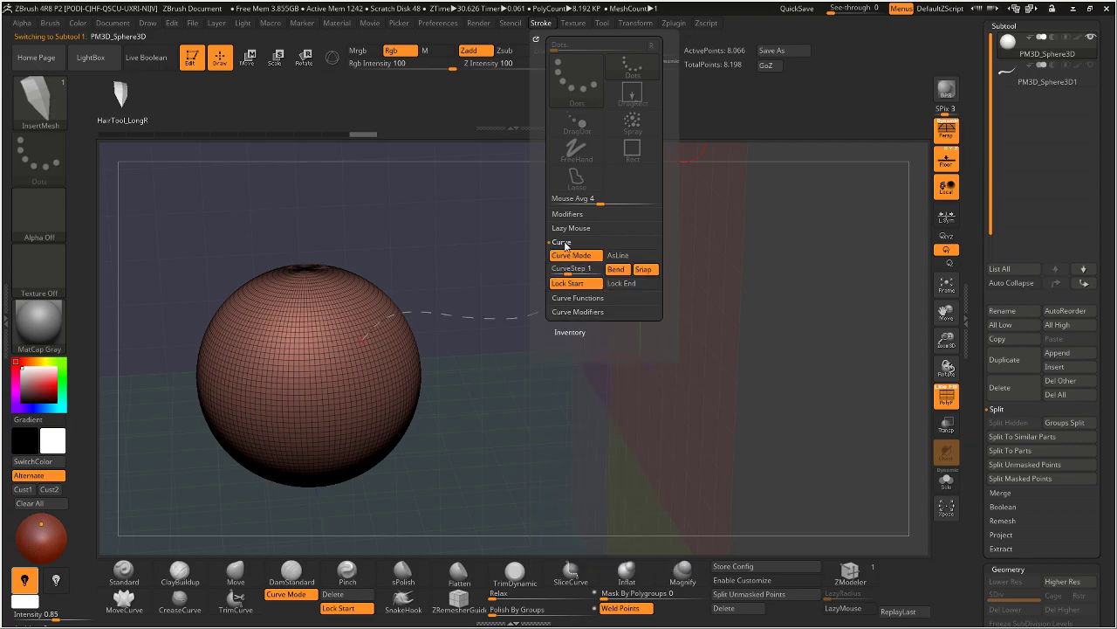
click(569, 294)
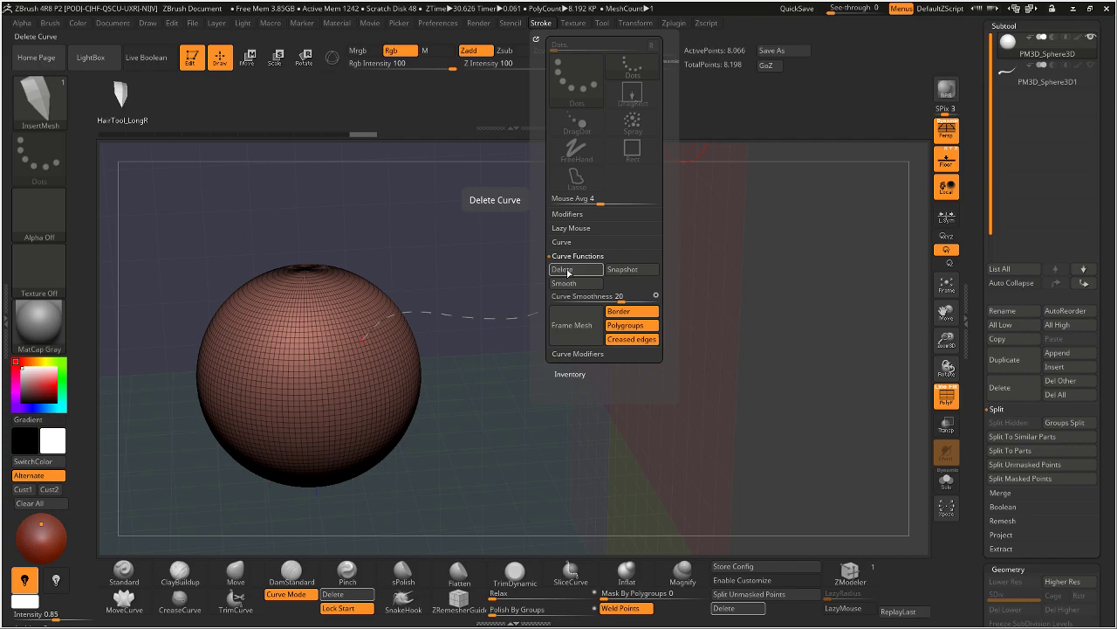
click(567, 272)
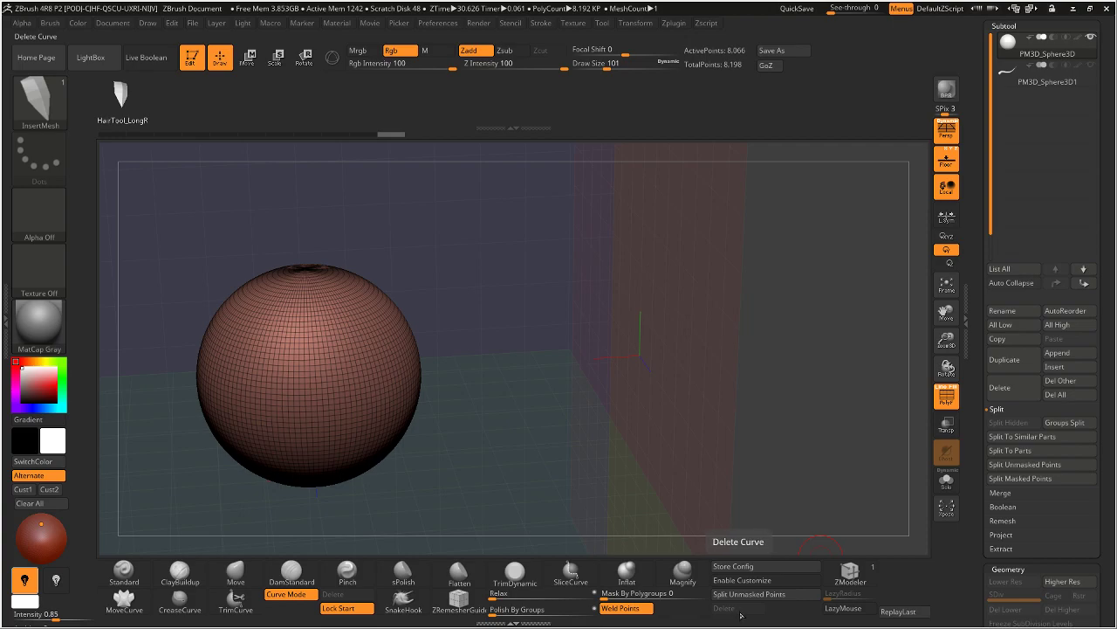
click(948, 483)
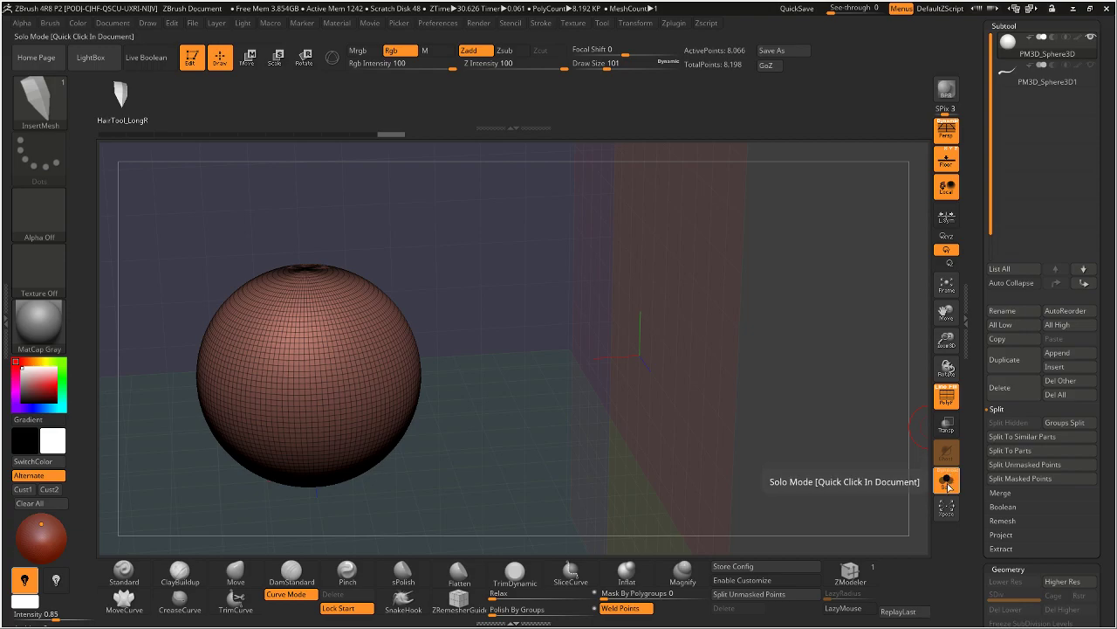
click(948, 482)
click(1090, 65)
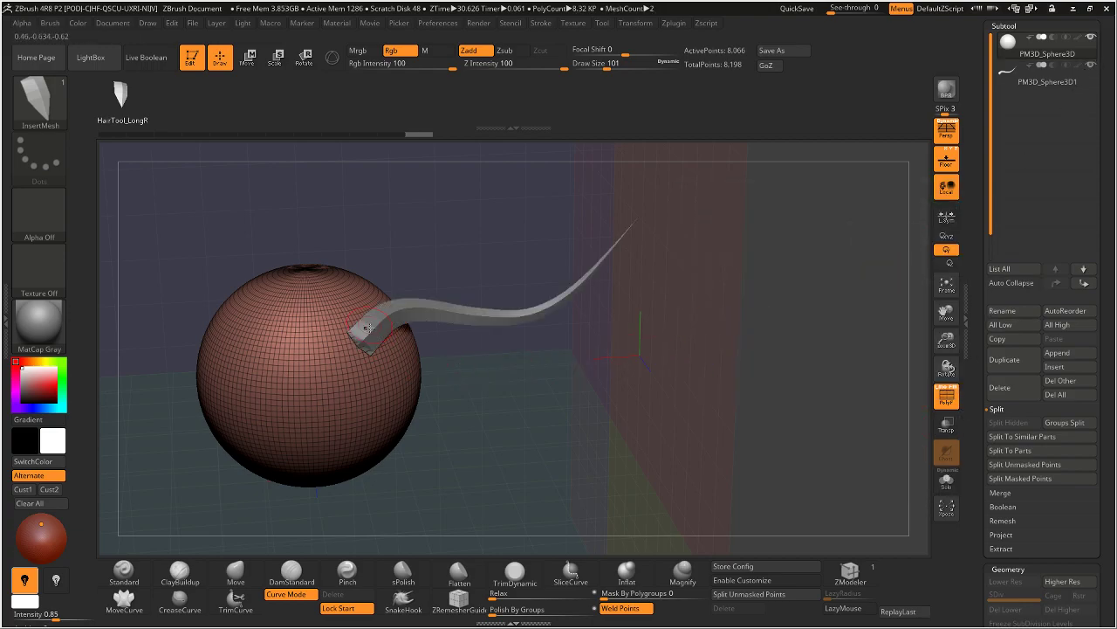
Step: Draw a second strand from the sphere below the first, split it into its own subtool and delete its curve
drag(371, 367, 641, 380)
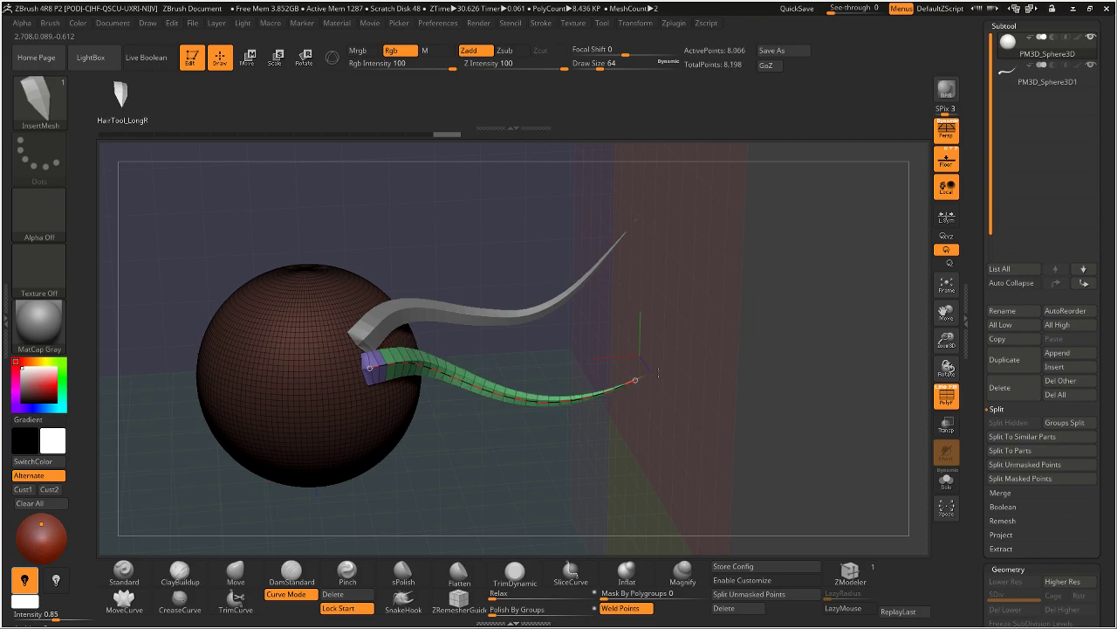
click(749, 594)
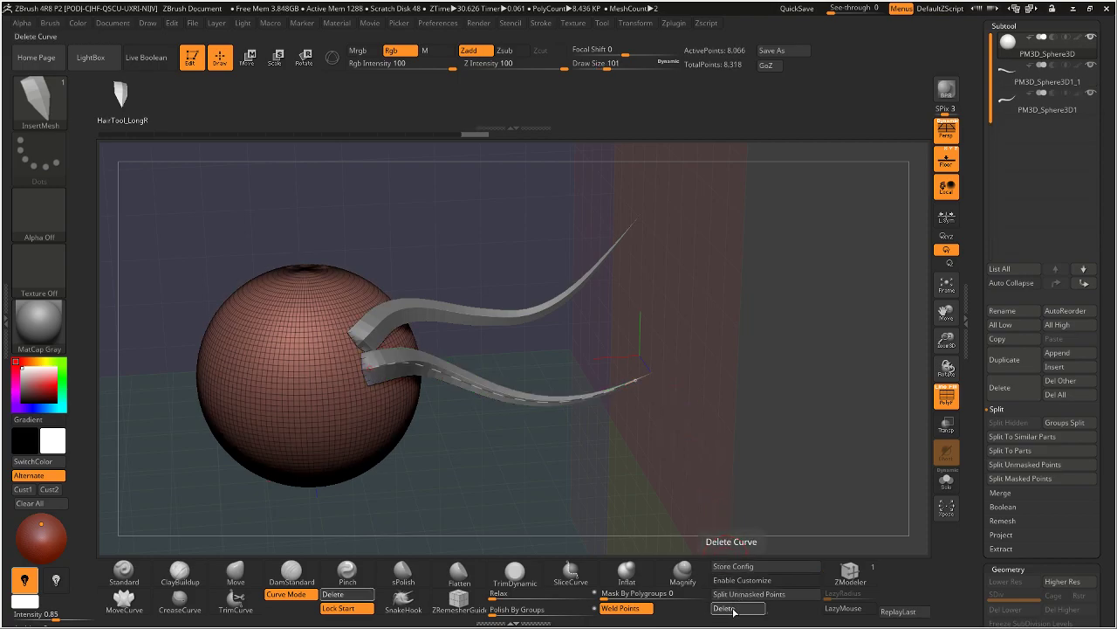
click(733, 609)
Step: Draw a third strand curving down and outward below the second one, and split it into its own subtool
mouse_move(371, 397)
mouse_down()
mouse_move(428, 452)
mouse_move(584, 446)
mouse_move(598, 434)
mouse_up()
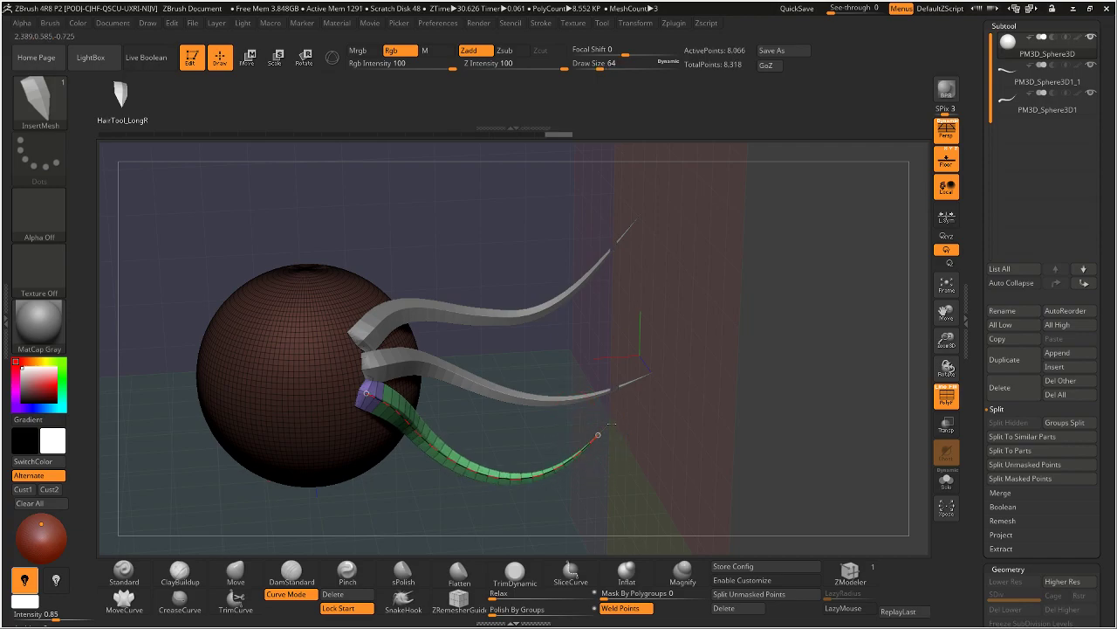
click(367, 393)
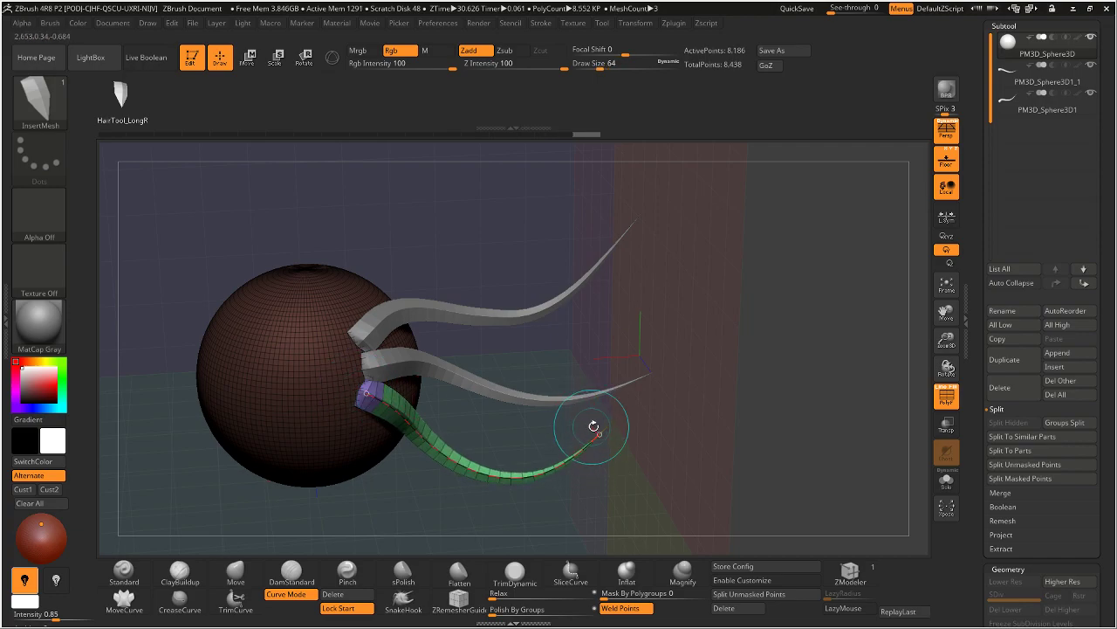
drag(598, 434, 602, 431)
drag(689, 466, 663, 405)
drag(742, 343, 773, 334)
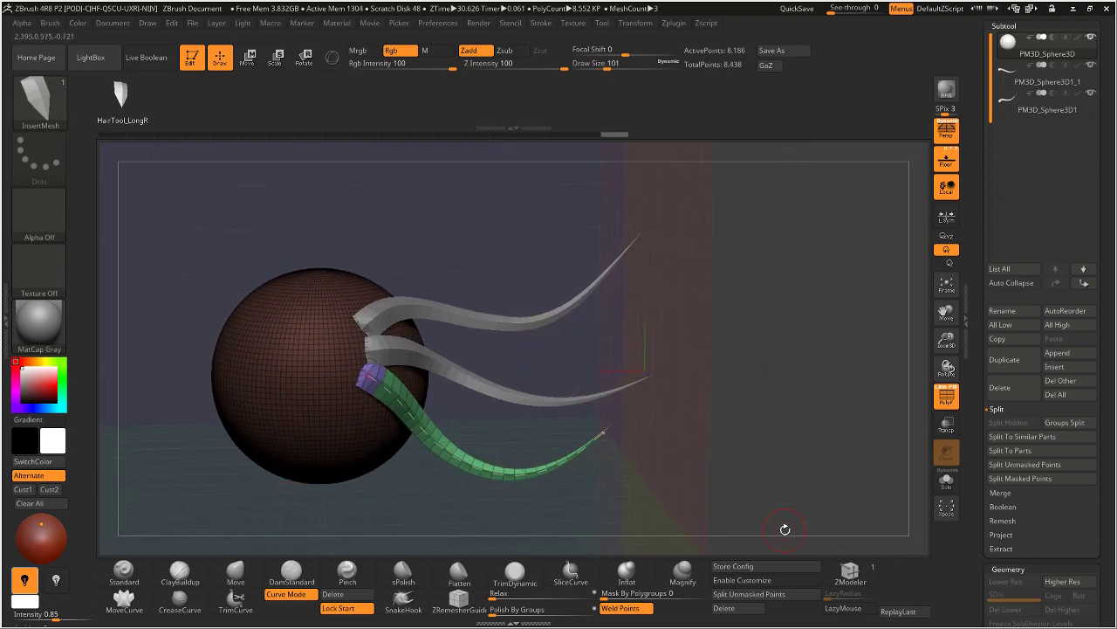
click(749, 594)
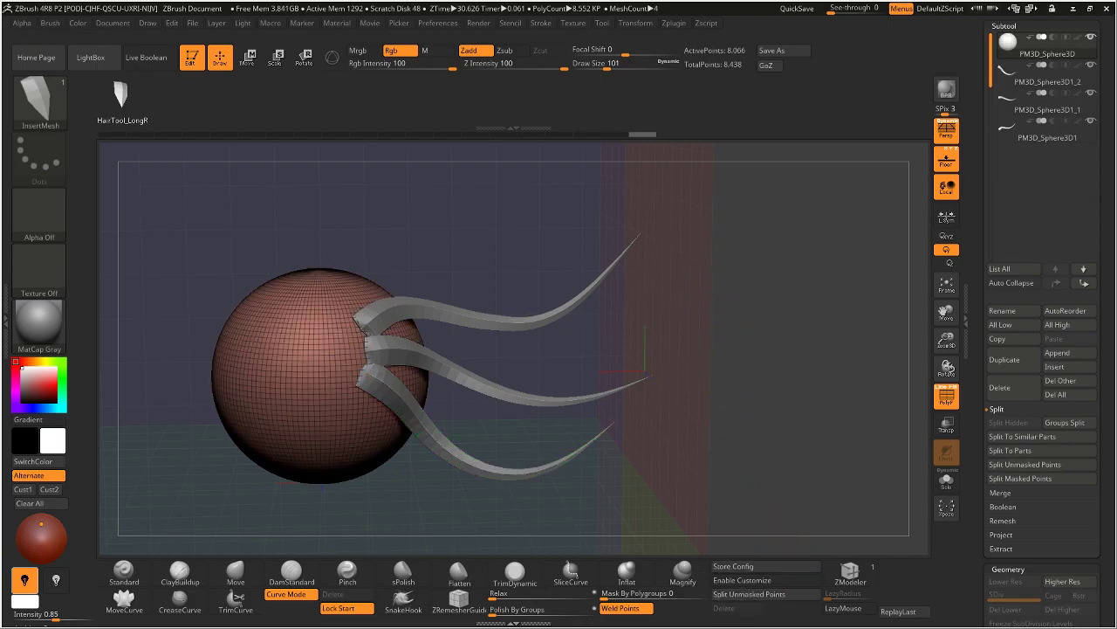
Step: Draw a thicker strand above the others with Draw Size 124, and split it into its own subtool
drag(646, 371, 431, 332)
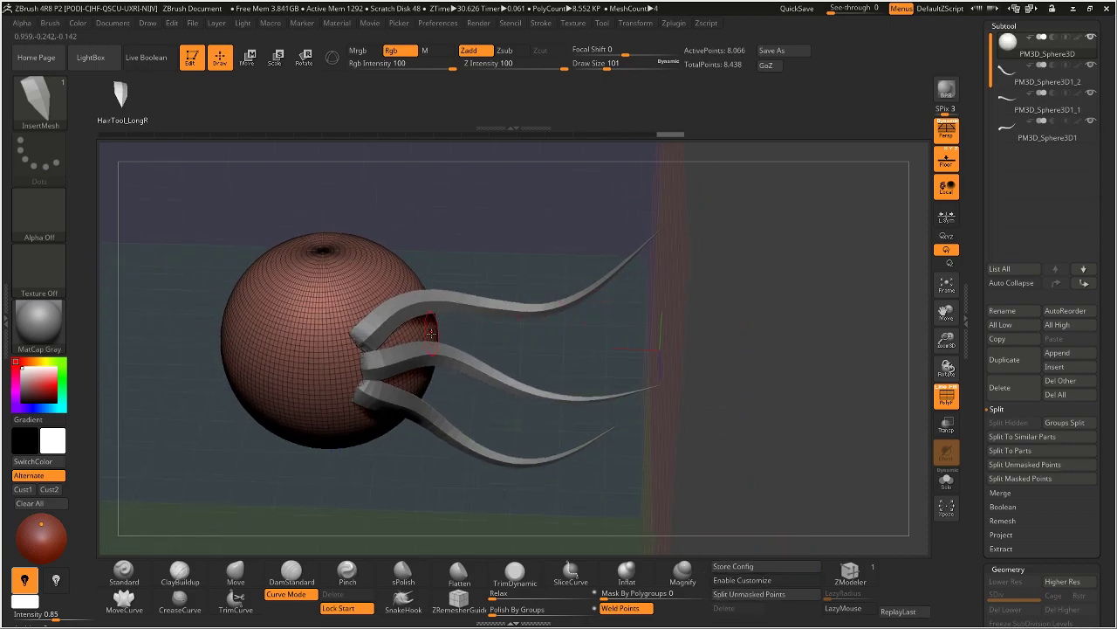
key(s)
click(352, 321)
mouse_move(346, 321)
mouse_down()
mouse_move(437, 259)
mouse_move(557, 225)
mouse_move(581, 198)
mouse_up()
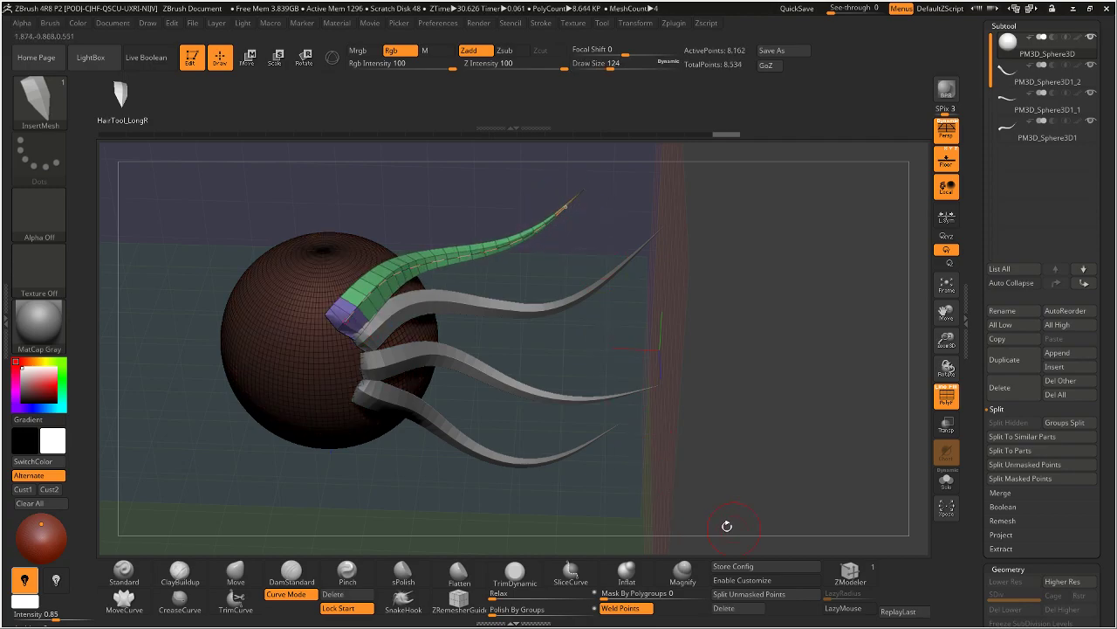
click(740, 597)
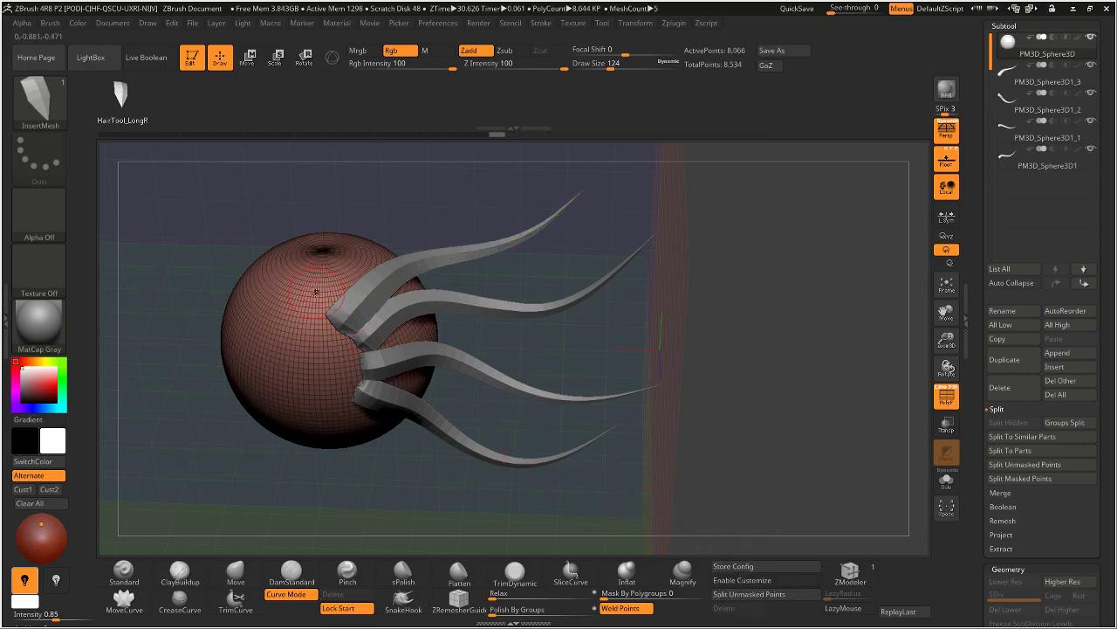
Step: Draw a short, thin strand near the sphere's top with Draw Size 54, and split it into its own subtool
key(s)
drag(310, 292, 424, 195)
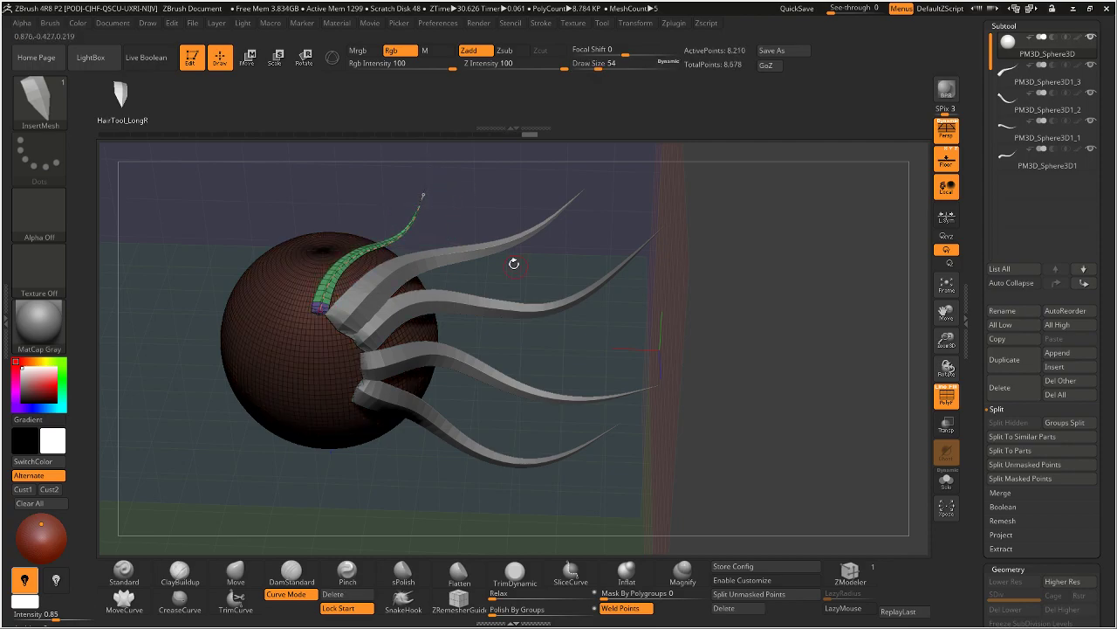
click(729, 594)
drag(698, 419, 630, 331)
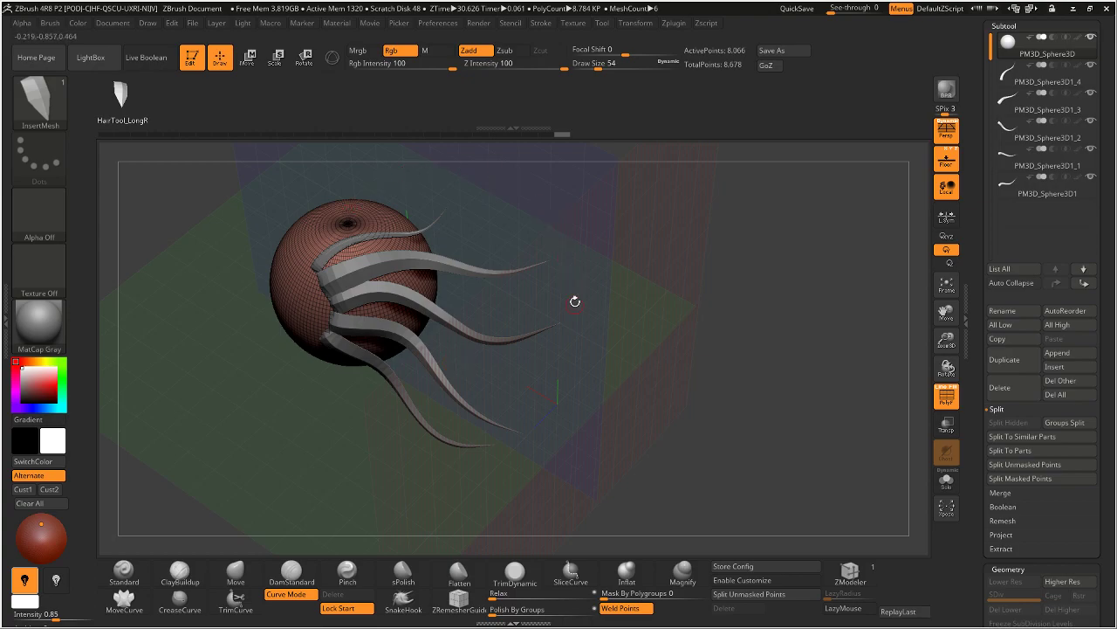
drag(653, 247, 822, 121)
Step: Switch to the HairTool_LongRoot tool, duplicate its mesh three times as subtools, and select the first copy
drag(972, 80, 974, 218)
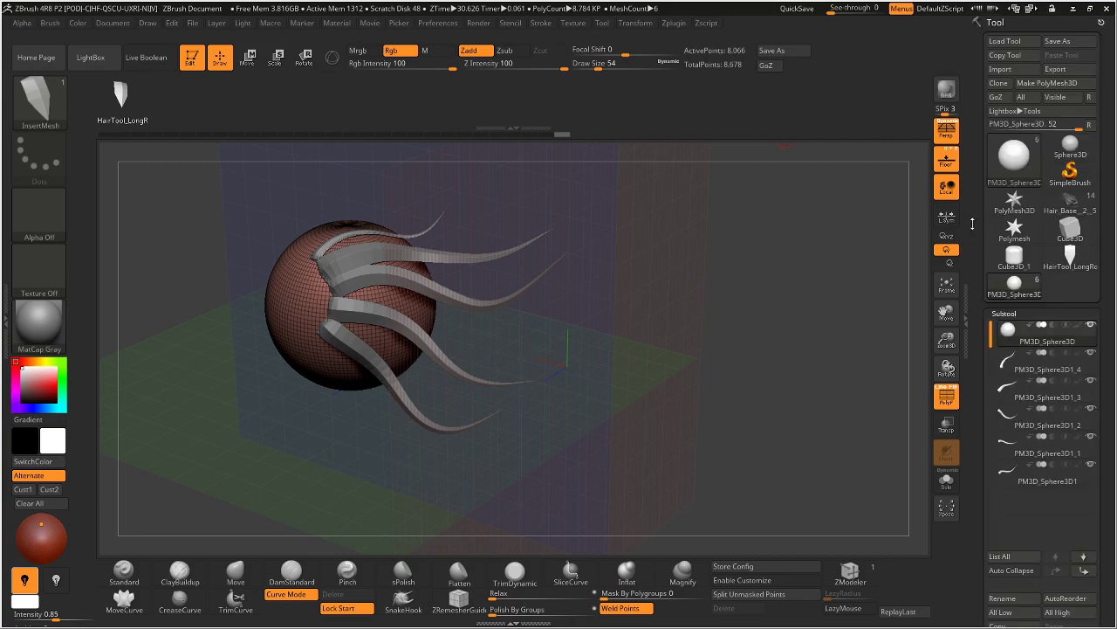
click(1072, 254)
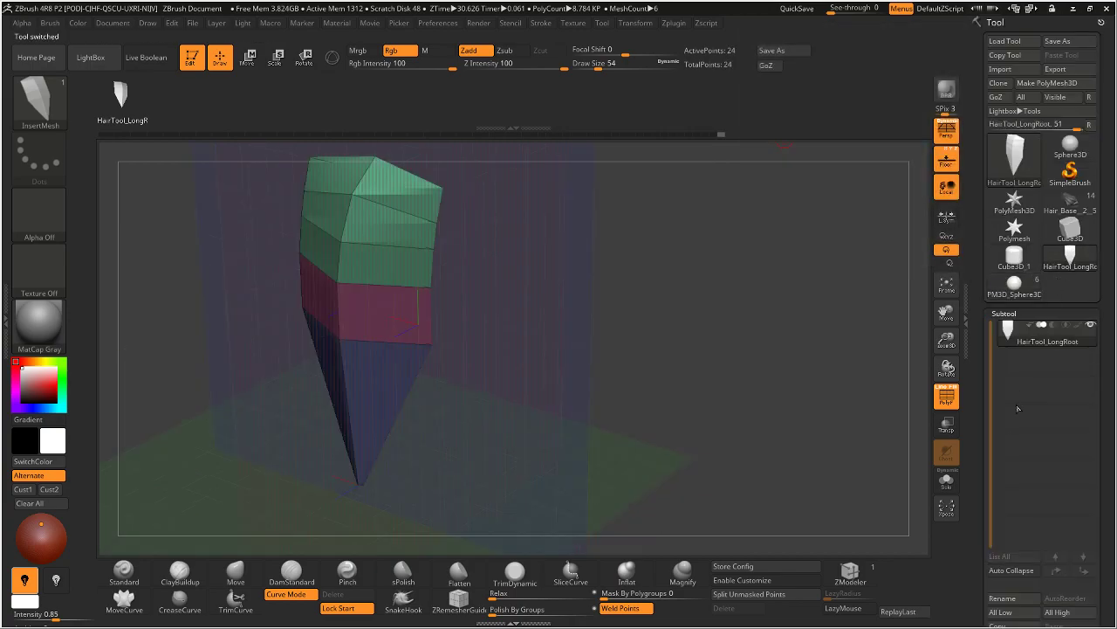
drag(975, 520, 976, 472)
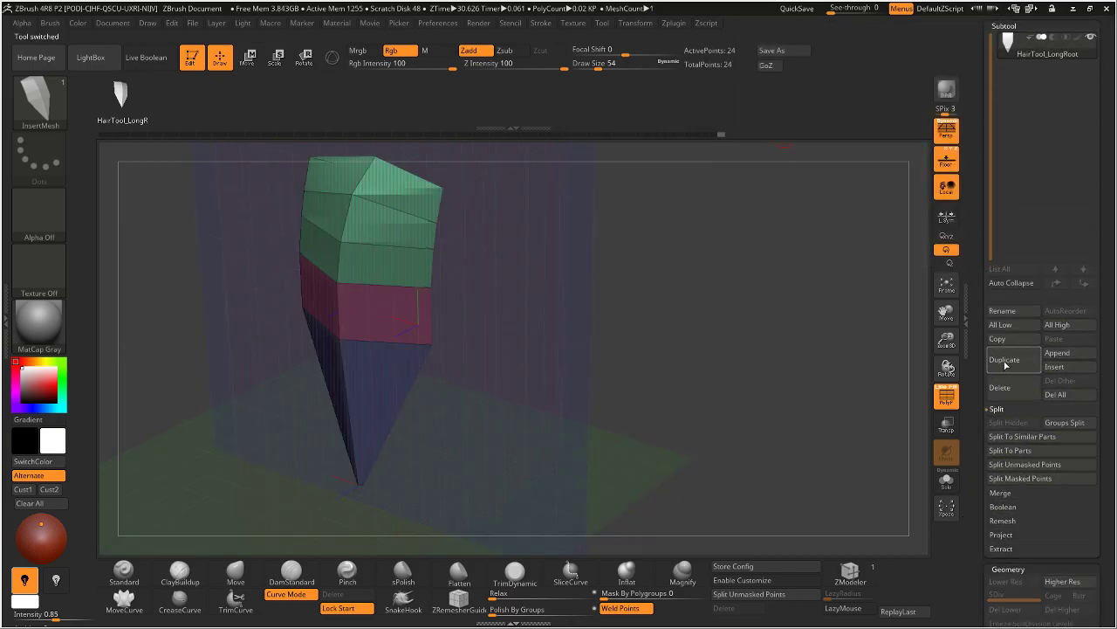
click(1006, 361)
click(1006, 361)
click(1006, 360)
click(1011, 81)
scroll(1000, 233, up, 2)
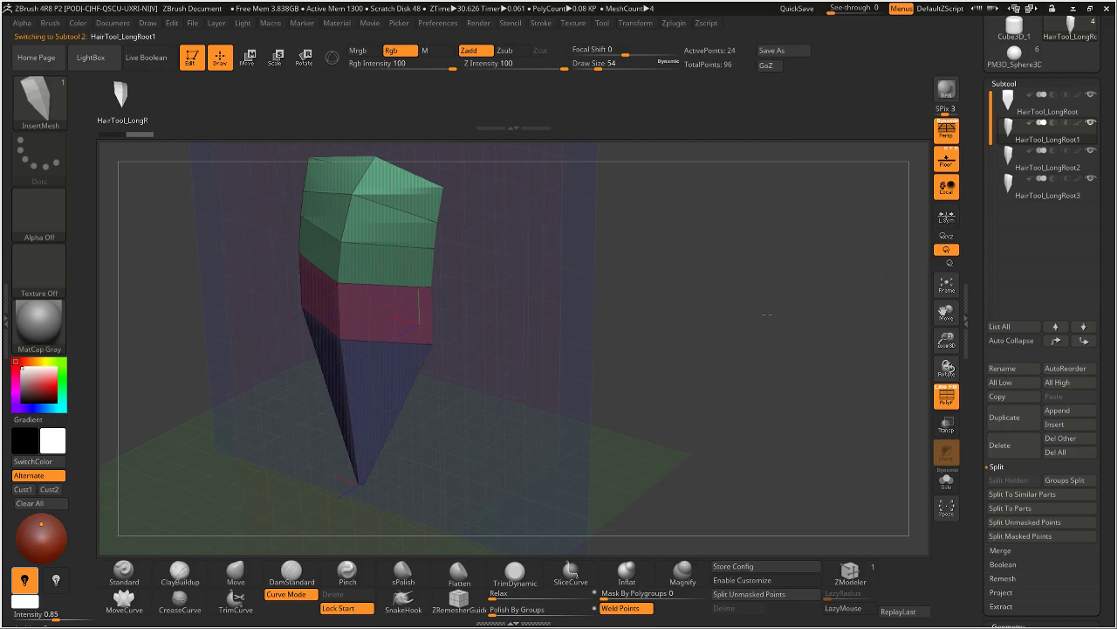
Step: Hide the original mesh, turn off perspective, and move the HairTool_LongRoot2 copy about 2.04 units along X beside the others
click(1018, 156)
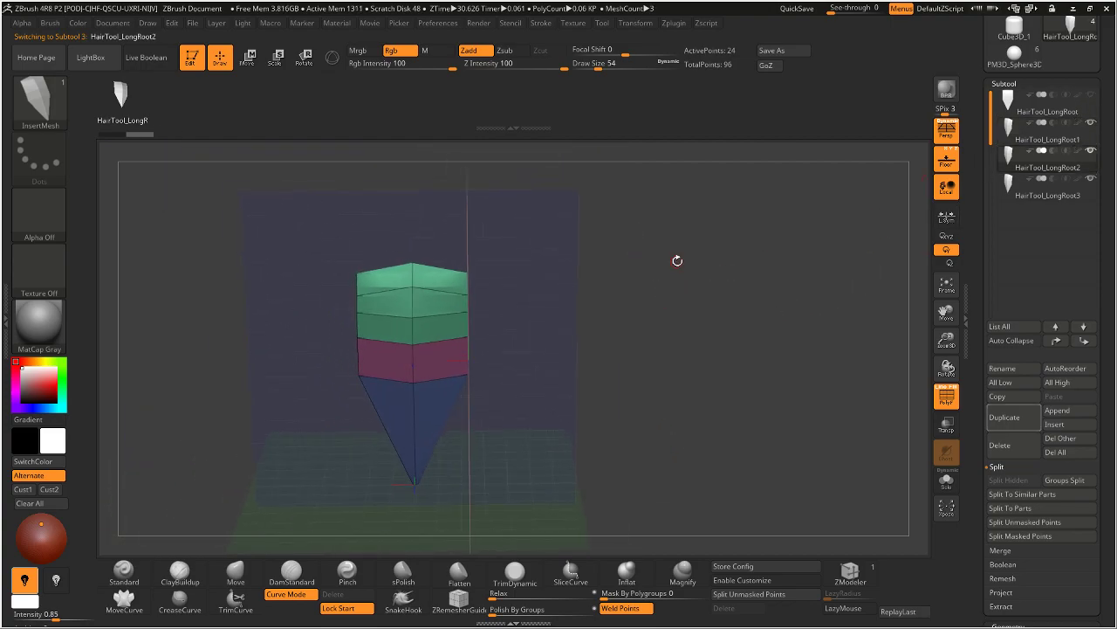
key(w)
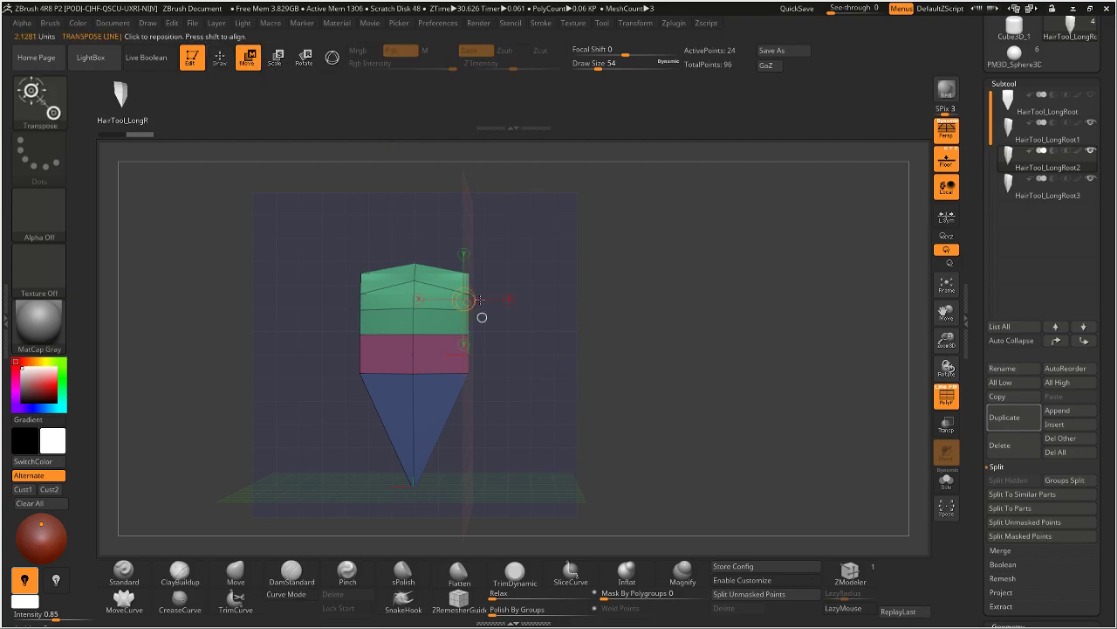
click(944, 131)
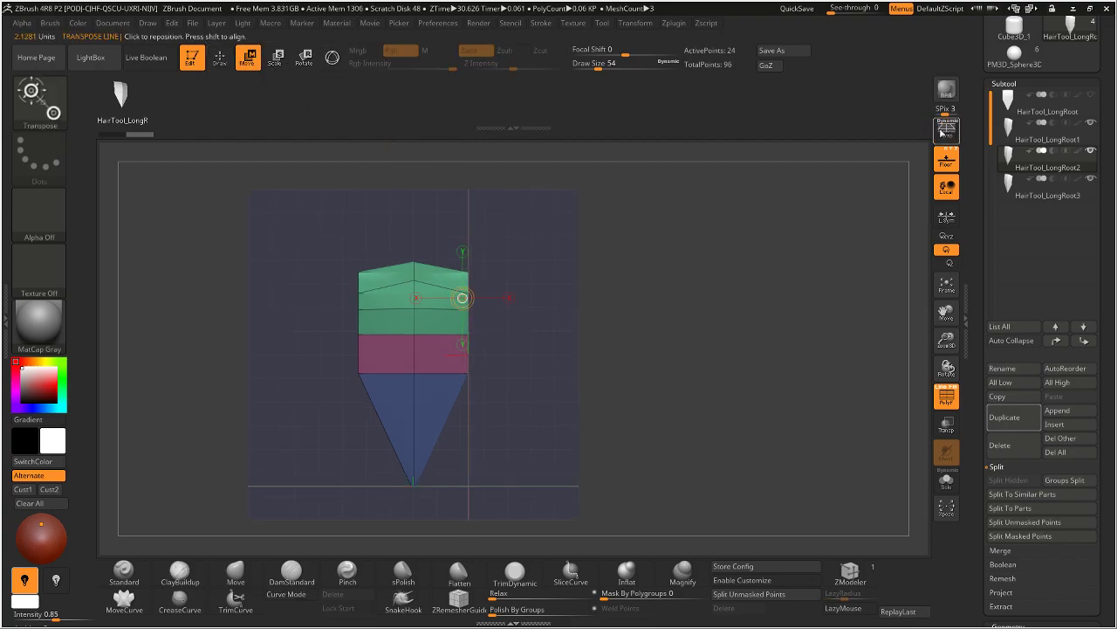
click(332, 57)
drag(481, 408, 596, 412)
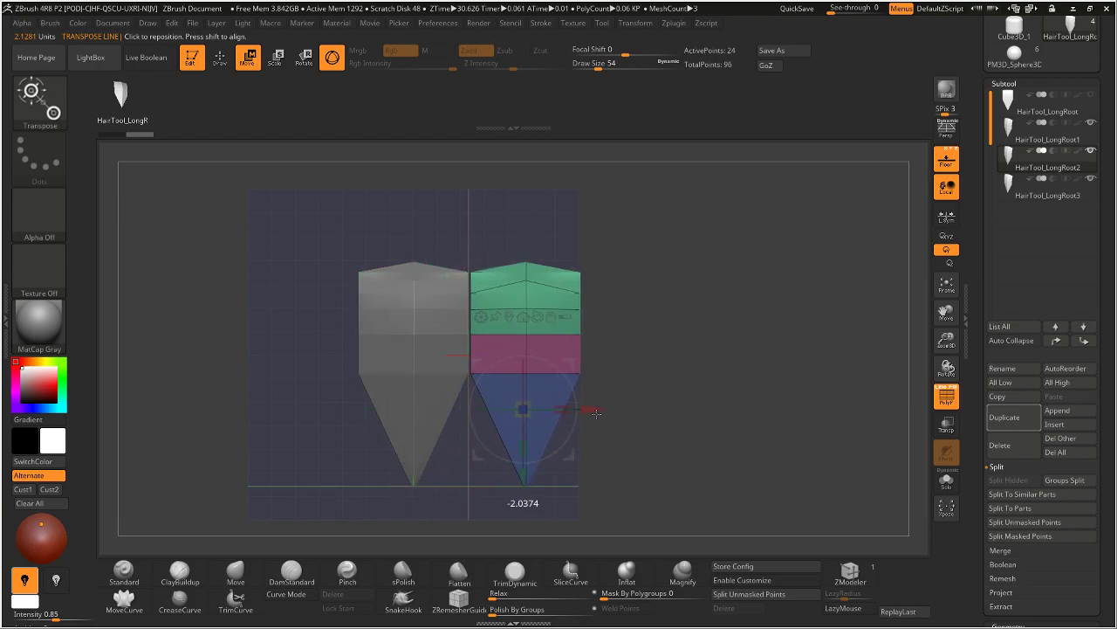
Step: Move the HairTool_LongRoot3 copy along X to the opposite side of the middle strand, and narrow it in X
key(Down)
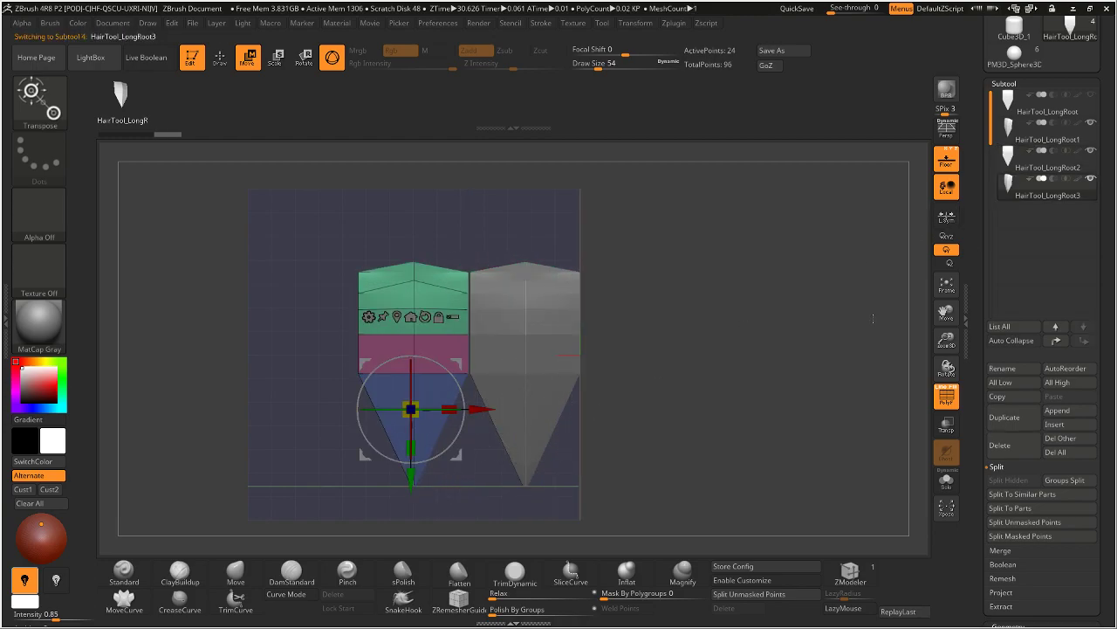
drag(472, 408, 370, 393)
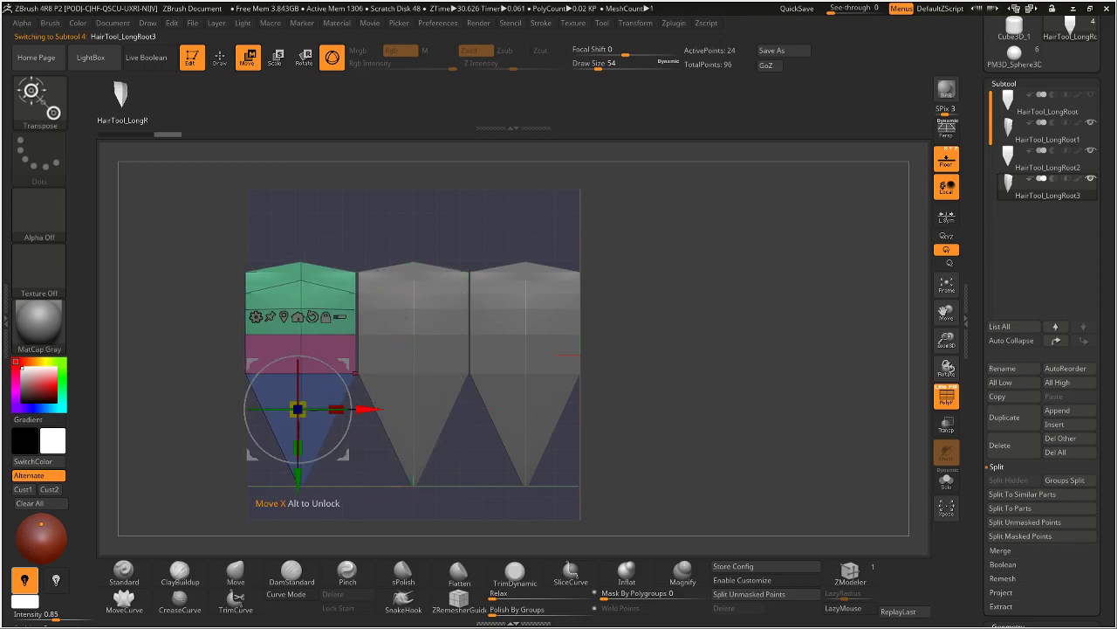
click(367, 408)
mouse_move(369, 408)
mouse_down()
mouse_move(330, 409)
mouse_move(376, 410)
mouse_up()
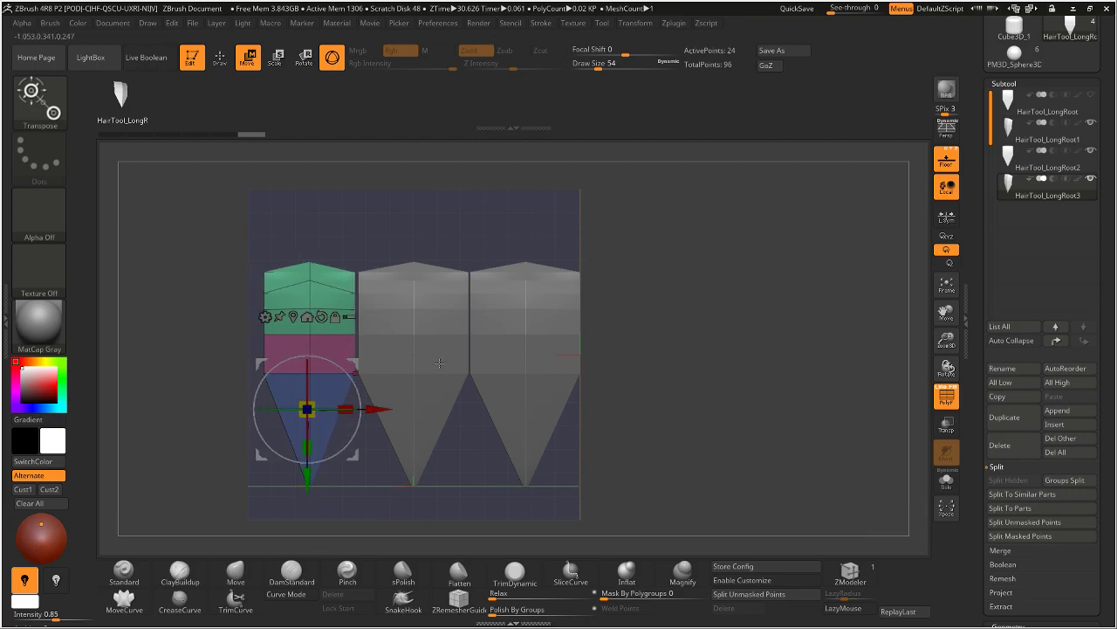
Step: Widen the HairTool_LongRoot2 copy in X and shift it outward so it sits flush beside the middle strand
click(549, 320)
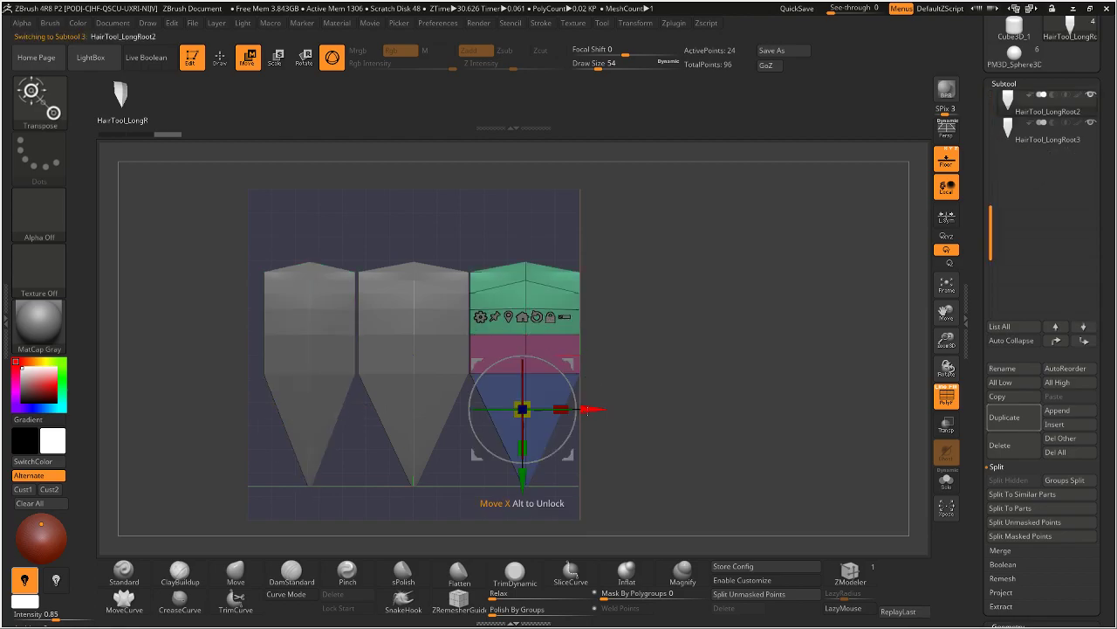
drag(559, 409, 605, 410)
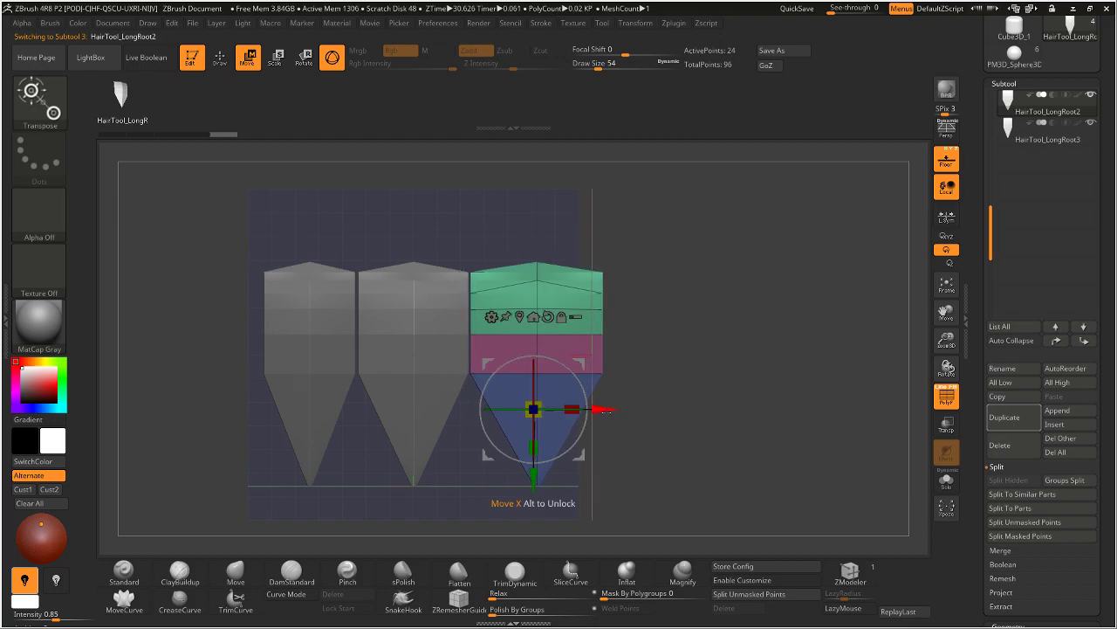
Step: Select the HairTool_LongRoot1 subtool and merge the two strand copies below it down into it, accepting the non-undoable operation
drag(990, 203, 1011, 189)
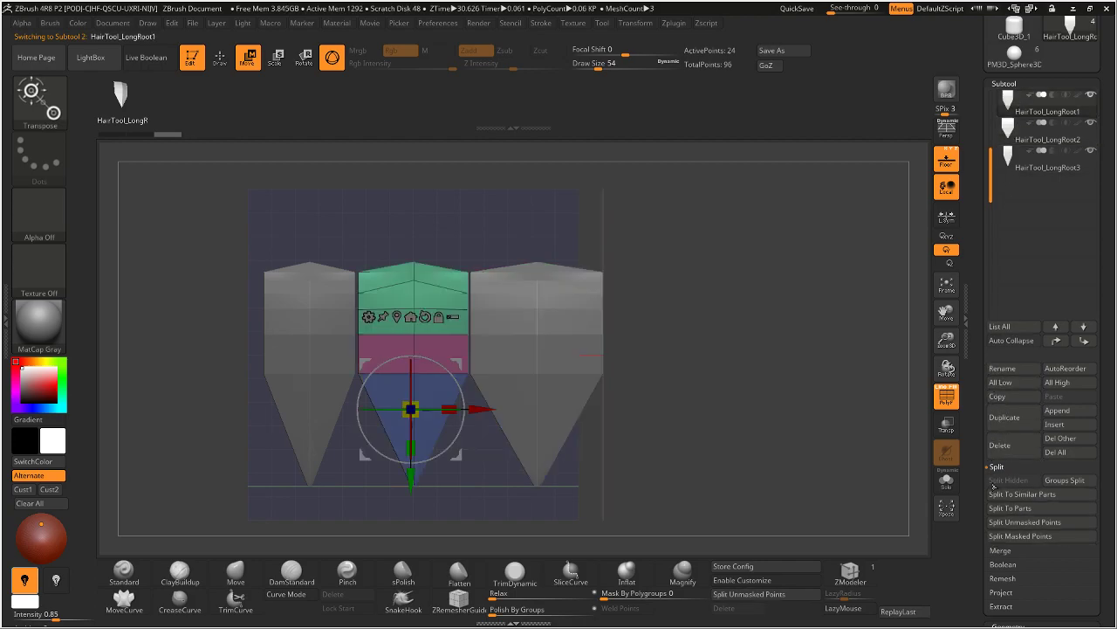
click(996, 550)
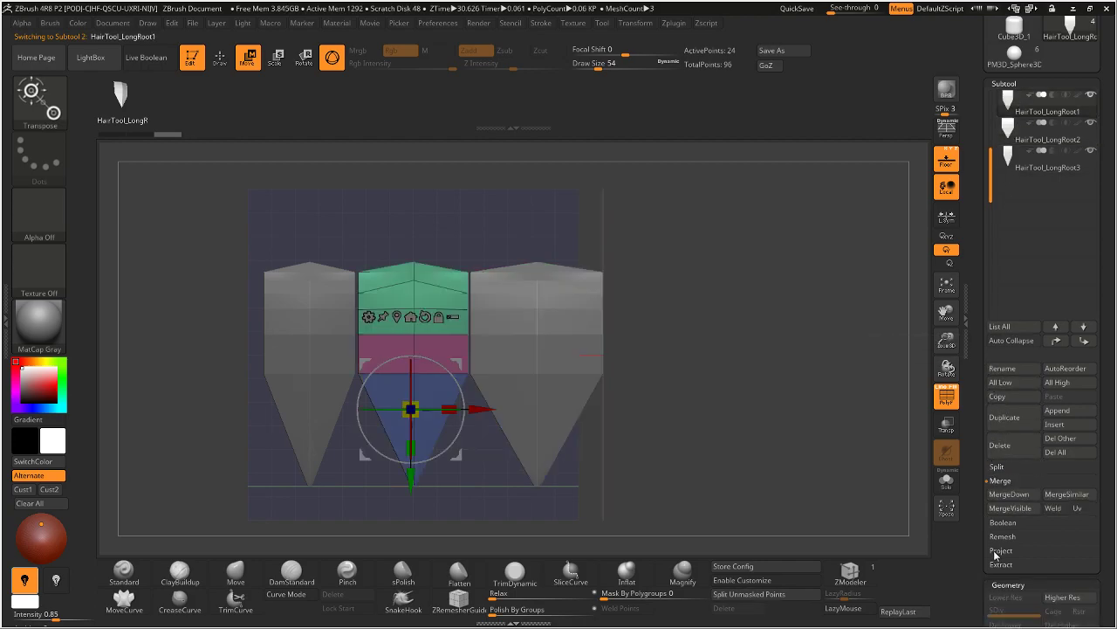
click(1009, 495)
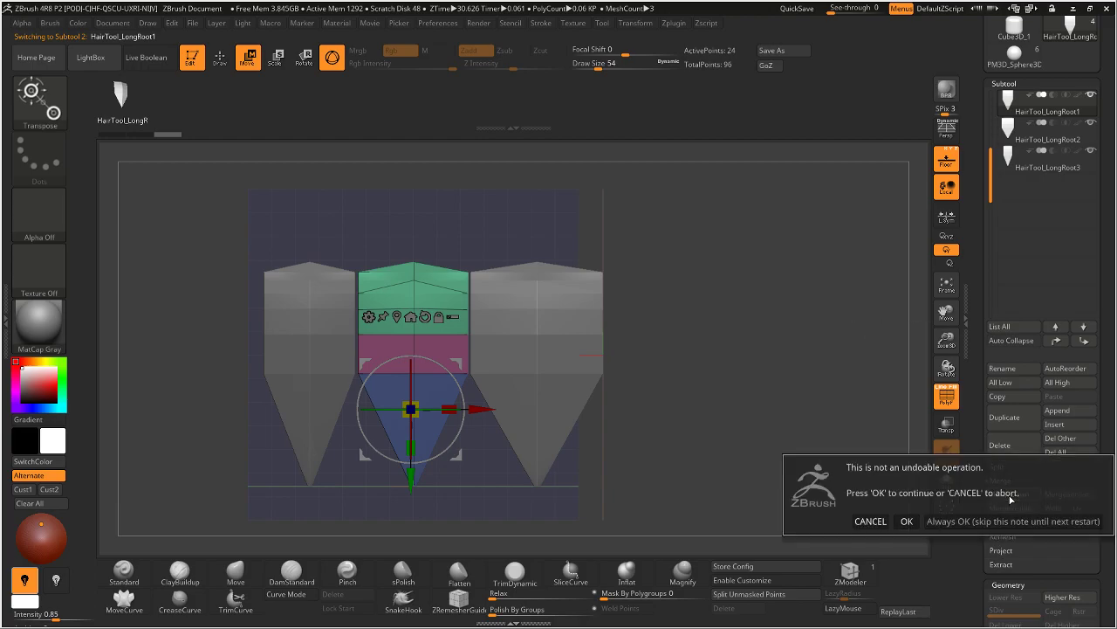
click(943, 521)
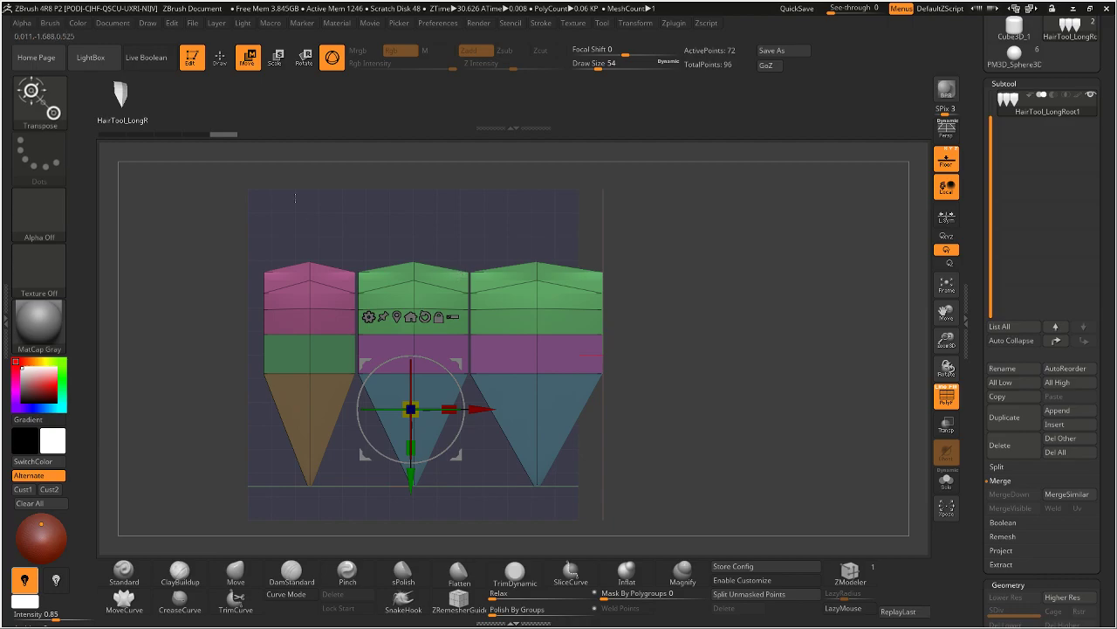
Step: Return to Draw mode, put the whole merged mesh in one polygroup, and give the isolated upper sections of the strands a separate polygroup
click(219, 58)
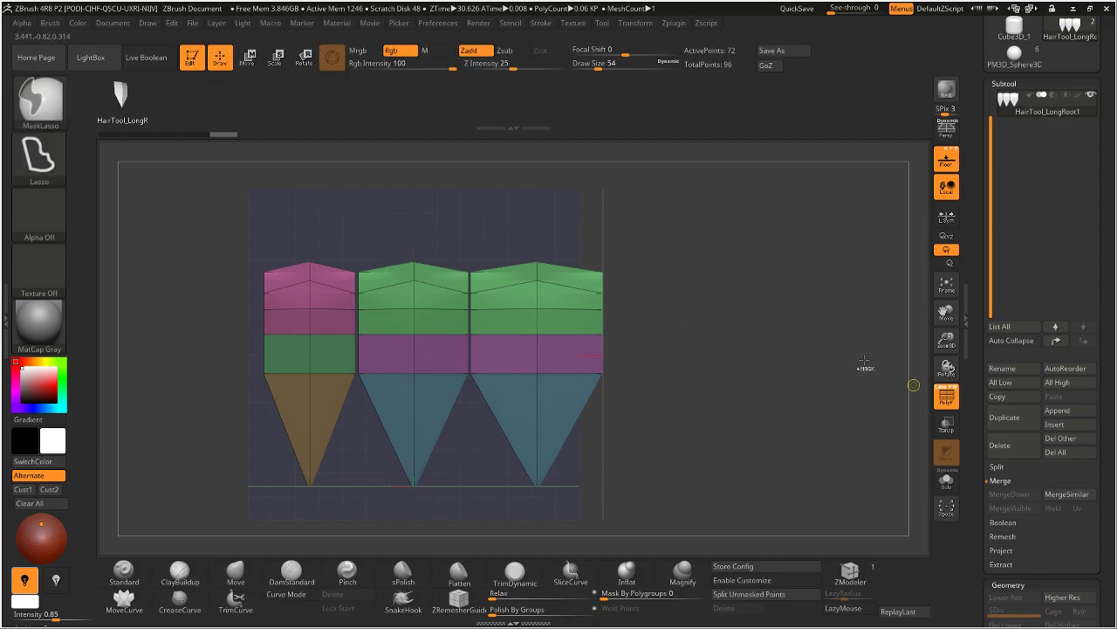
drag(977, 486, 1000, 287)
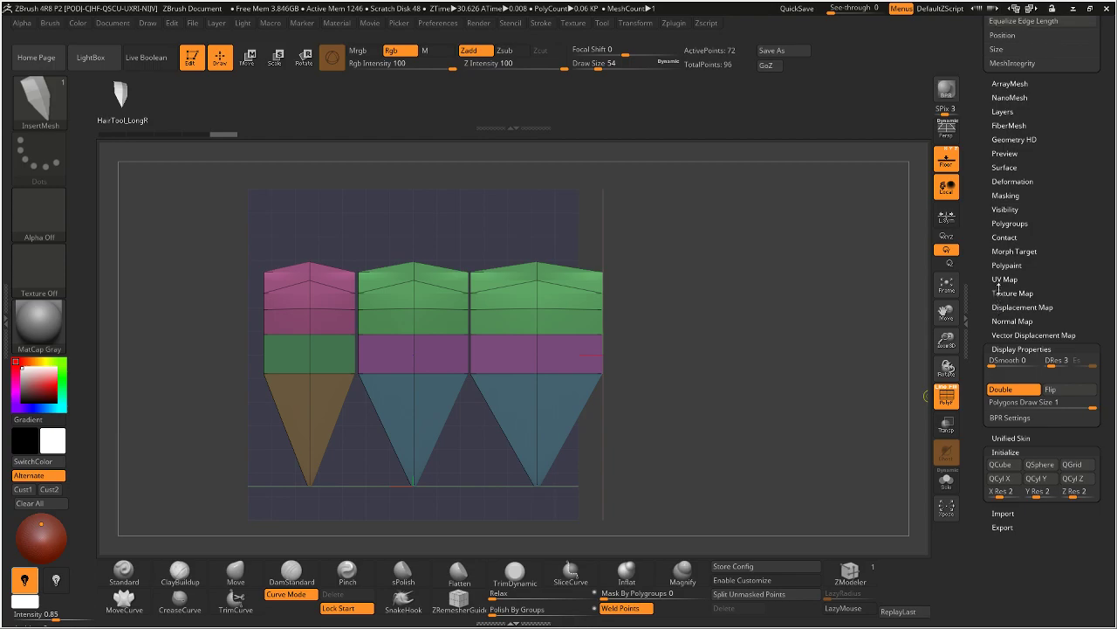
click(1008, 223)
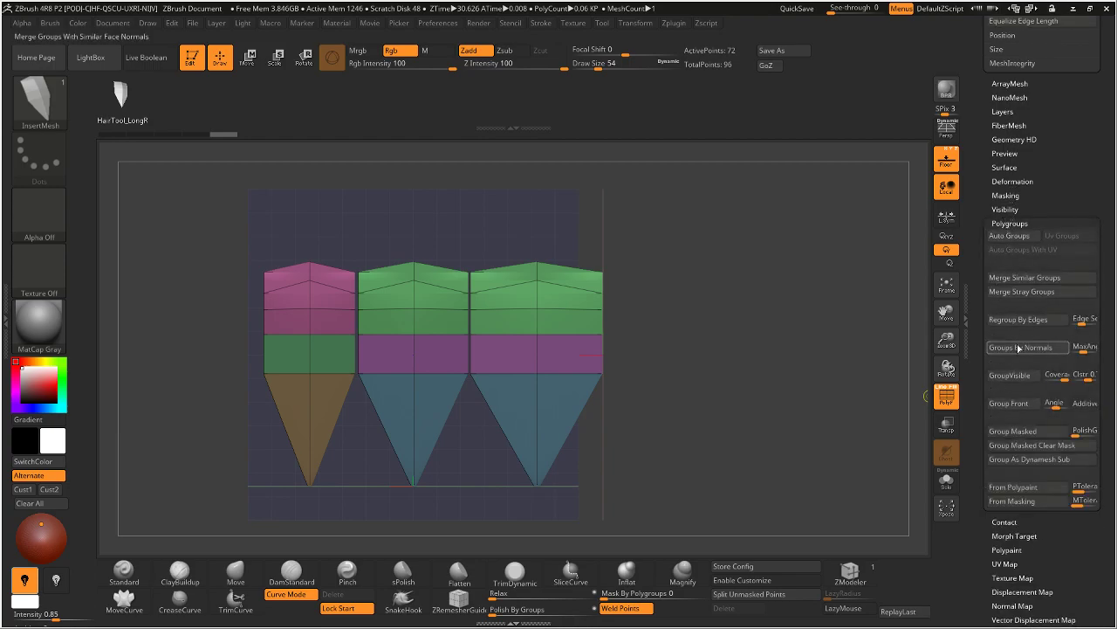
click(1016, 380)
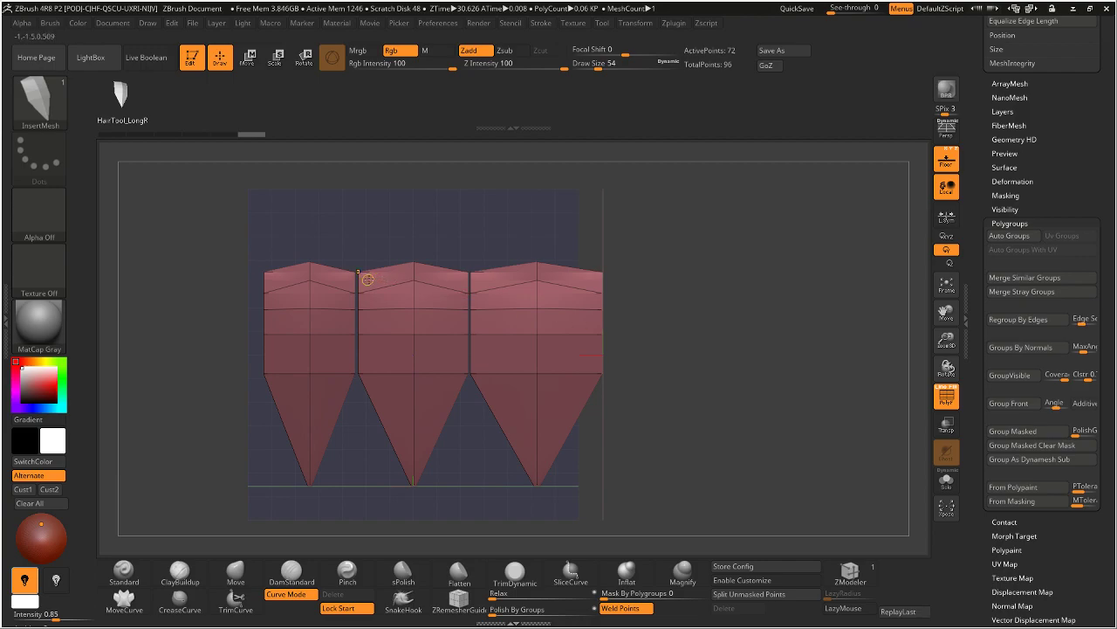
mouse_move(254, 229)
ctrl+shift+mouse_down()
mouse_move(623, 297)
mouse_move(702, 341)
ctrl+shift+mouse_up()
key(ctrl+w)
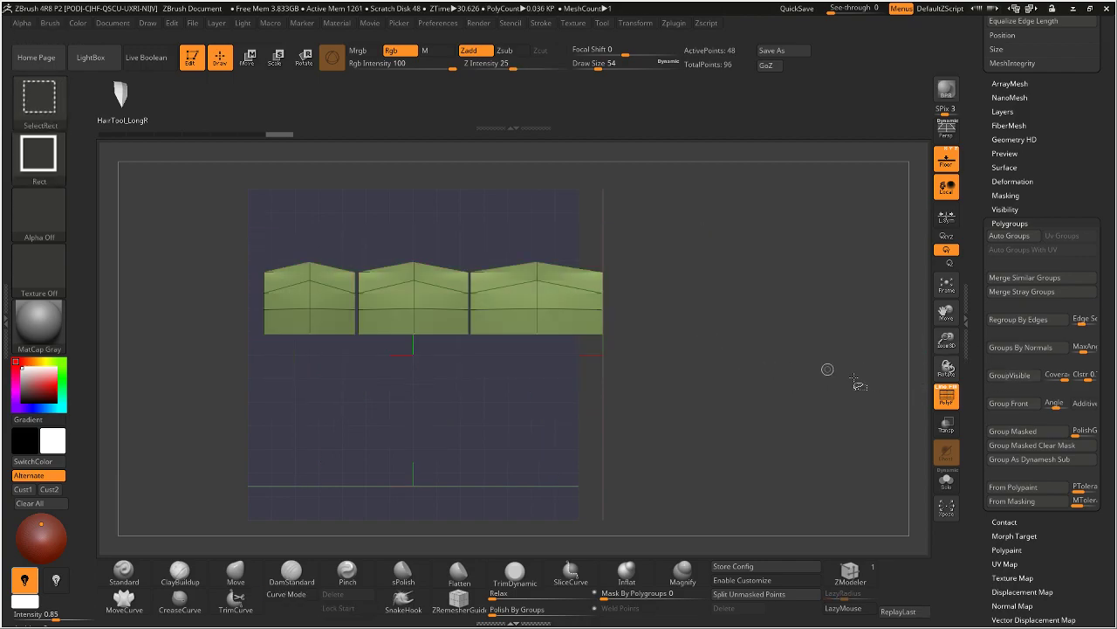
Step: Isolate the tapered lower ends of the three strands, assign them their own polygroup, and show the whole mesh again
ctrl+shift+click(823, 374)
ctrl+shift+drag(247, 365, 620, 487)
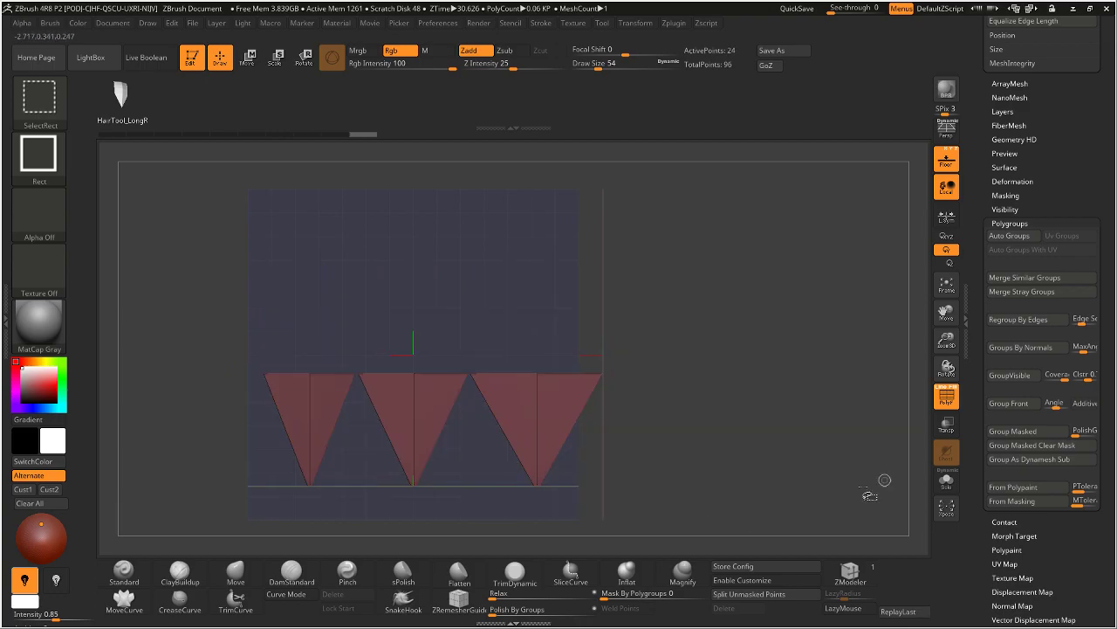
click(1014, 378)
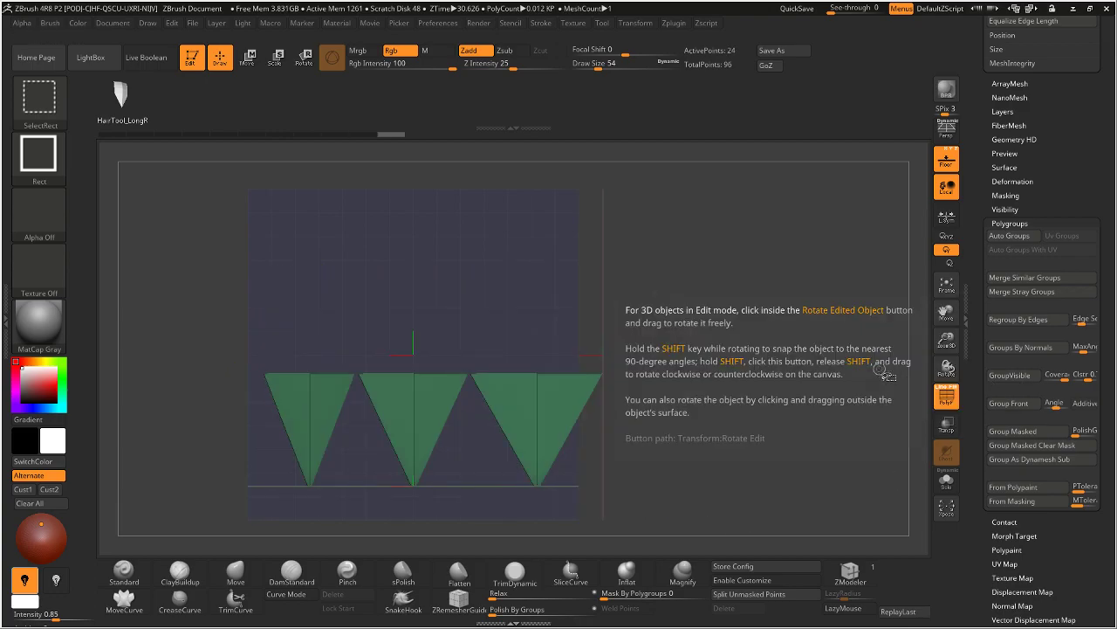
click(995, 378)
ctrl+shift+click(811, 379)
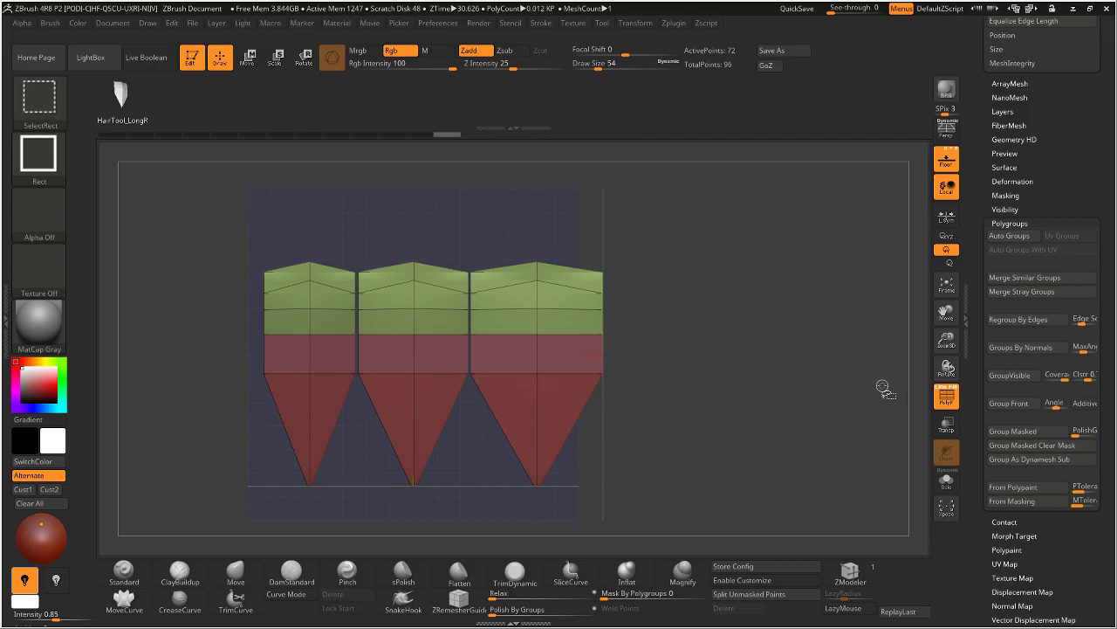
Step: Append the three-strand mesh to the current InsertMesh brush as a second mesh
drag(871, 381, 746, 301)
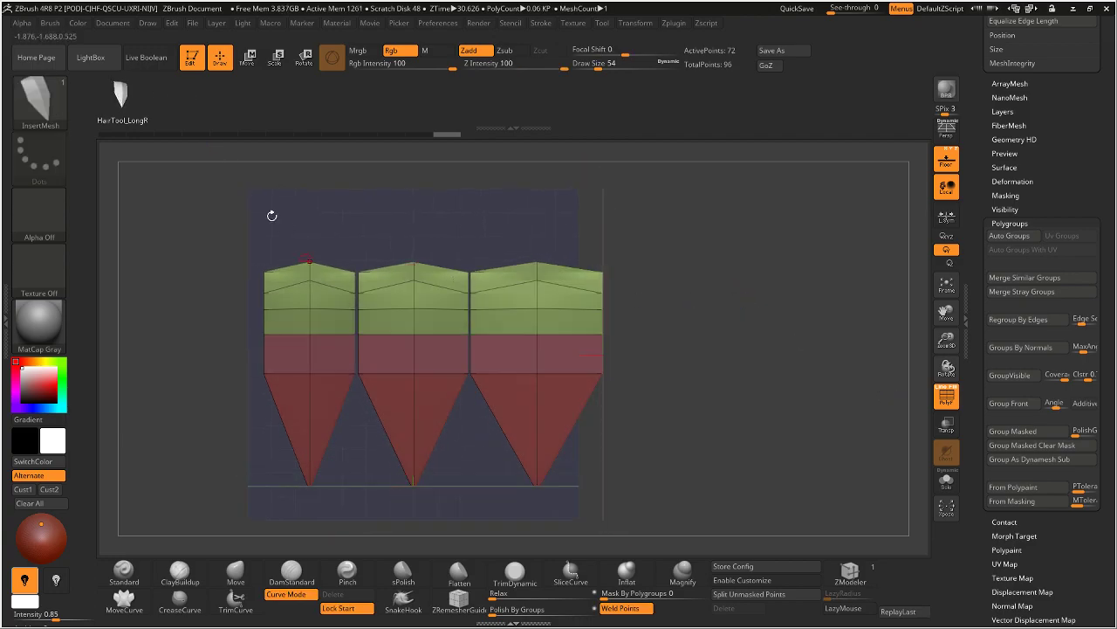
click(42, 111)
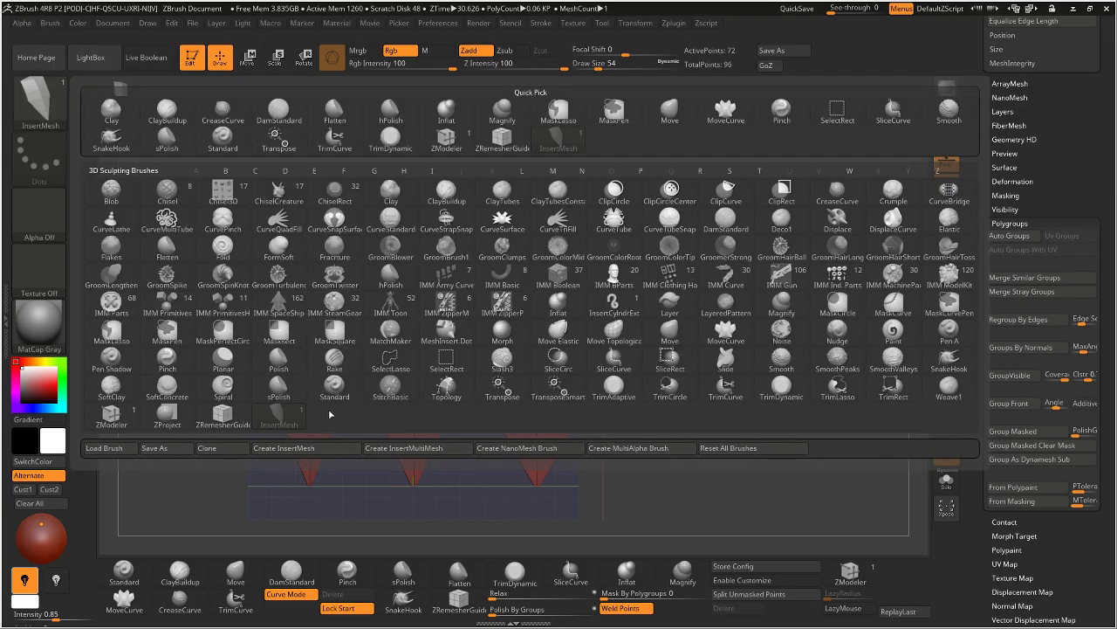
click(322, 449)
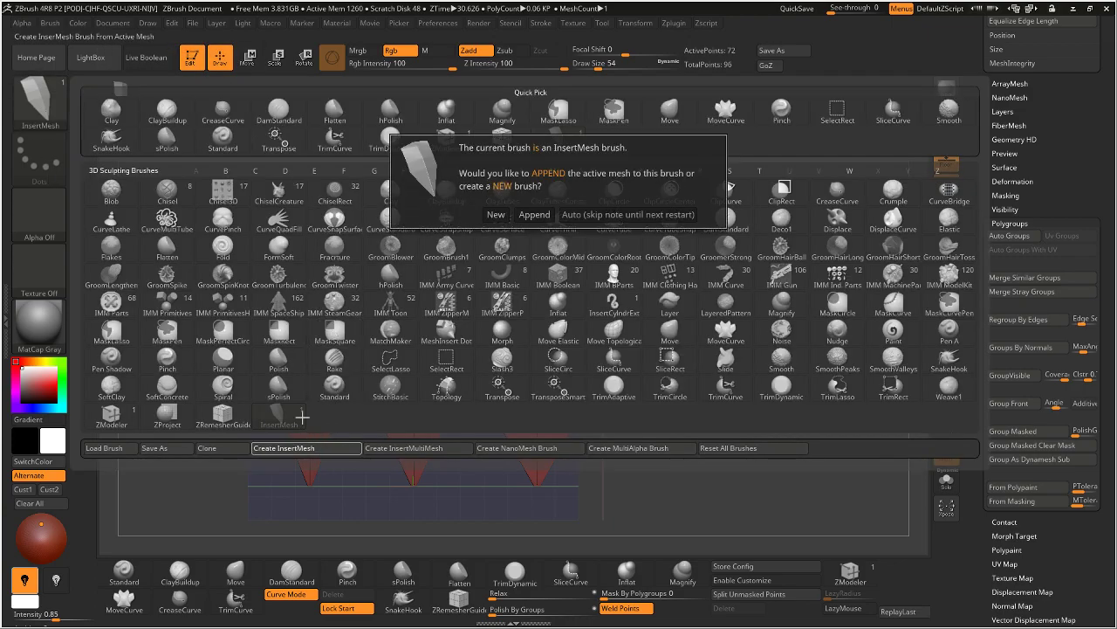
click(533, 215)
click(283, 472)
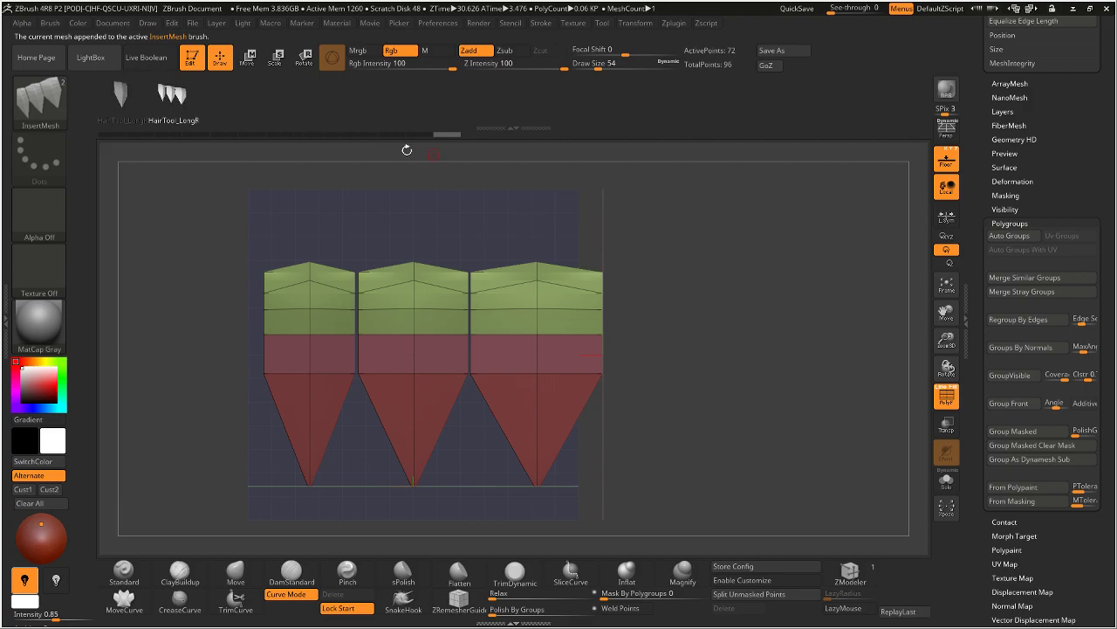
Step: Switch to the PM3D_Sphere3D tool and draw a three-strand hair curve from the sphere's bare side outward
scroll(973, 120, up, 10)
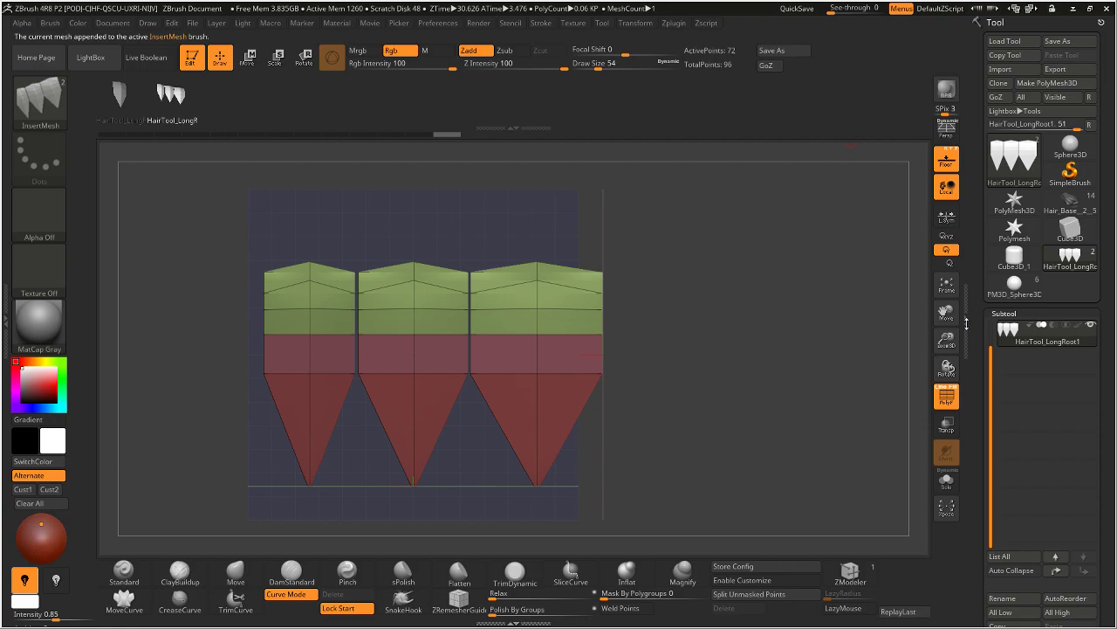
click(1015, 286)
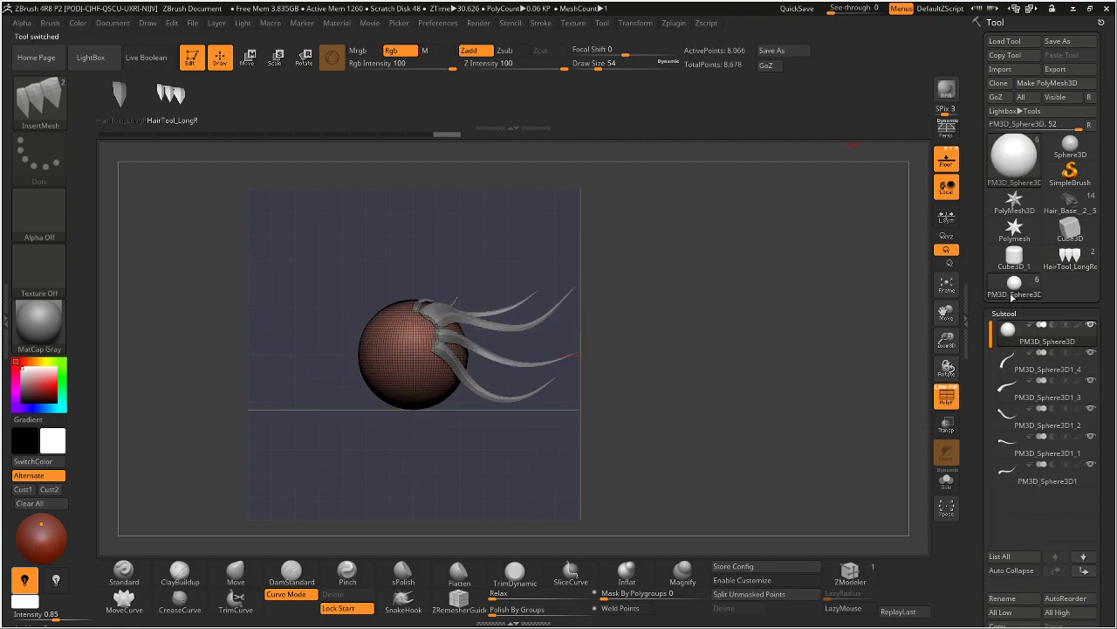
drag(663, 280, 690, 341)
drag(677, 235, 596, 296)
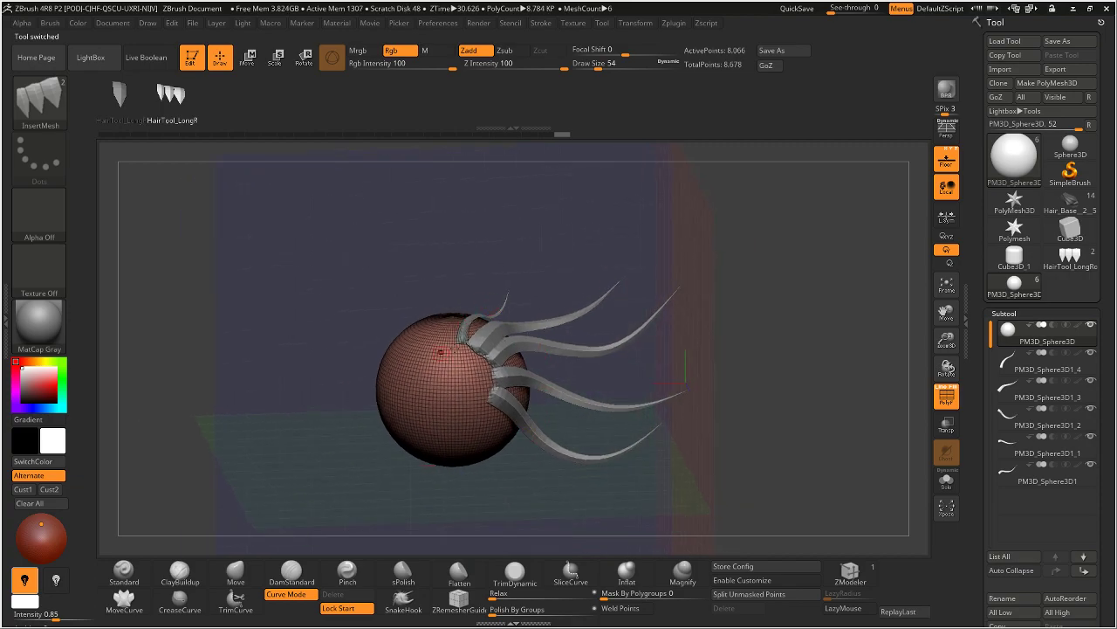
drag(442, 346, 353, 326)
Step: Reposition the tip and root ends of the hair curve, and enlarge the brush's draw size to 87
drag(262, 286, 264, 278)
key(s)
mouse_move(424, 400)
mouse_down()
mouse_move(435, 400)
mouse_move(430, 426)
mouse_move(423, 407)
mouse_move(436, 376)
mouse_move(426, 378)
mouse_up()
key(s)
key(s)
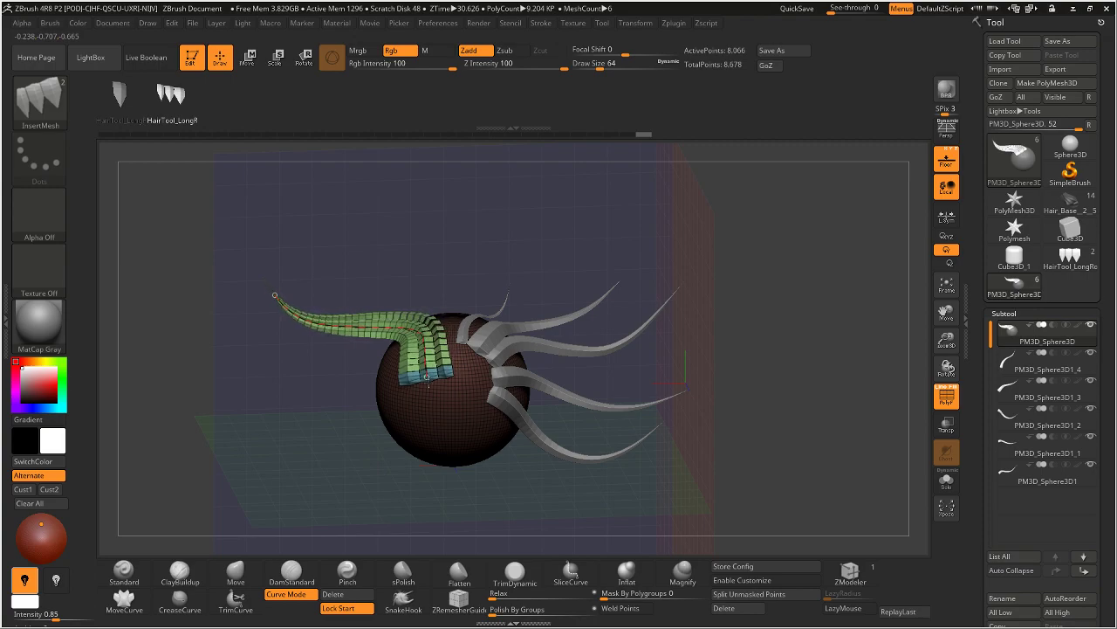
Step: Turn on Weld Points, update the strand curve to close the gaps, and split the unmasked strands into their own subtool
key(ctrl+z)
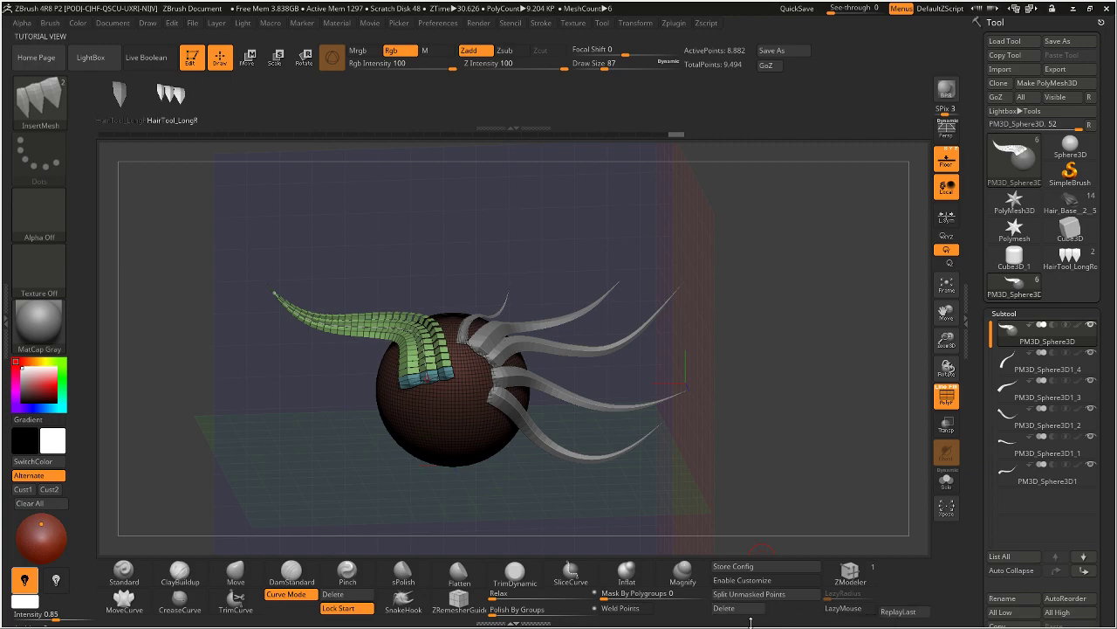
click(625, 607)
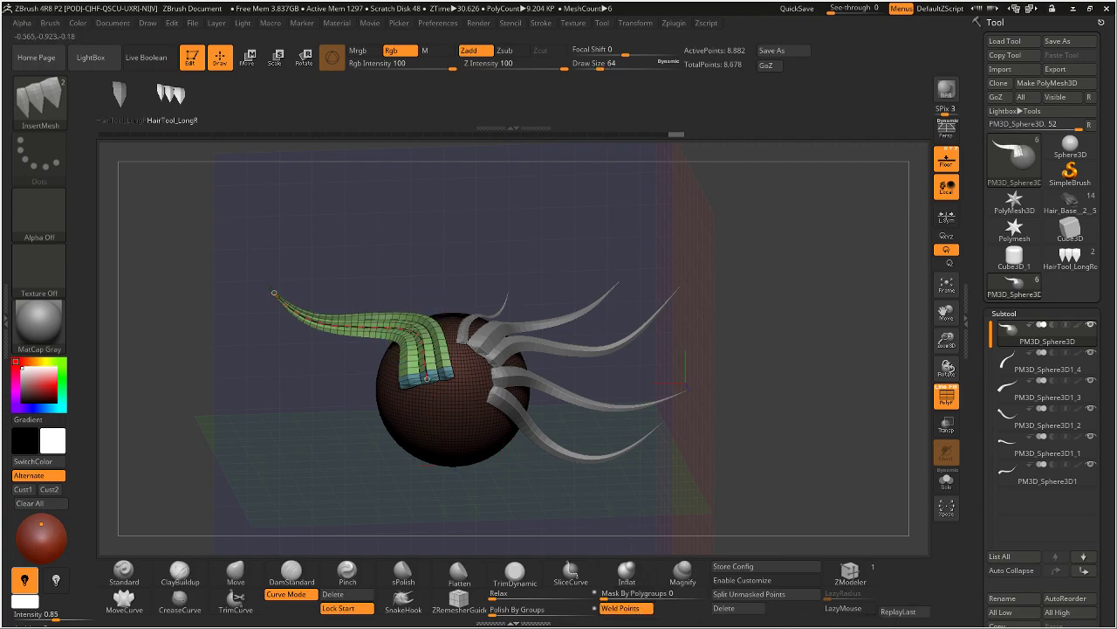
click(680, 416)
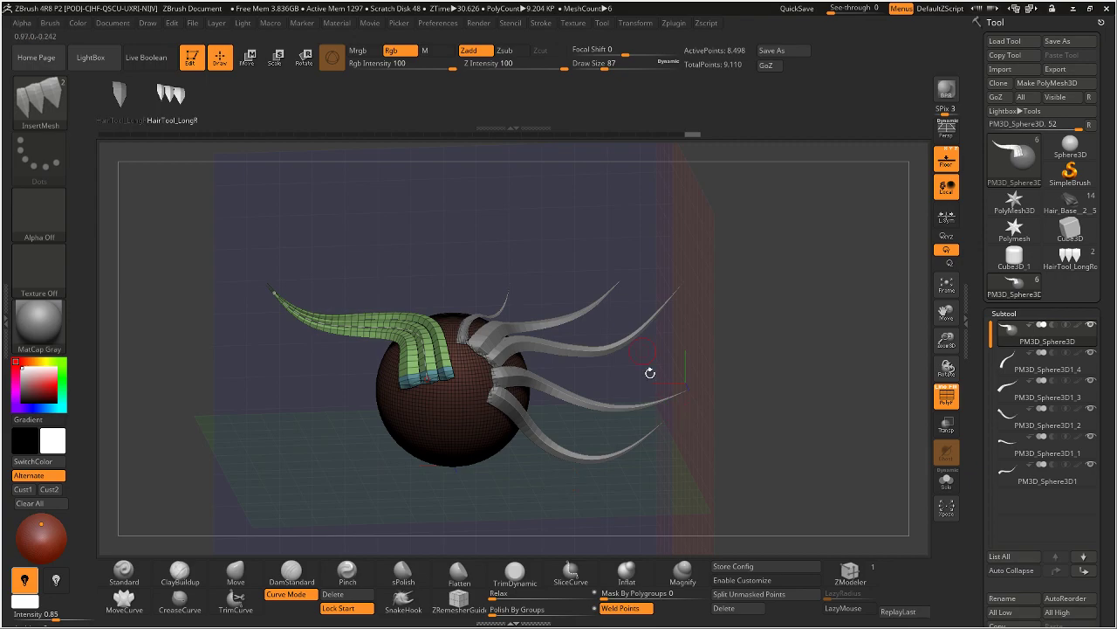
drag(451, 189, 511, 219)
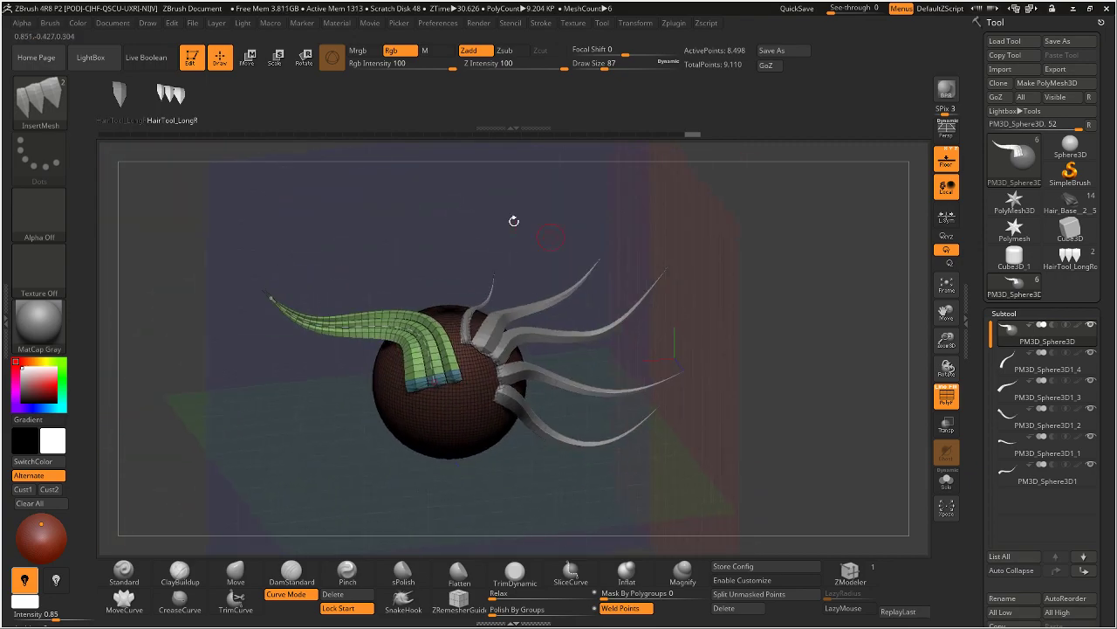
click(749, 597)
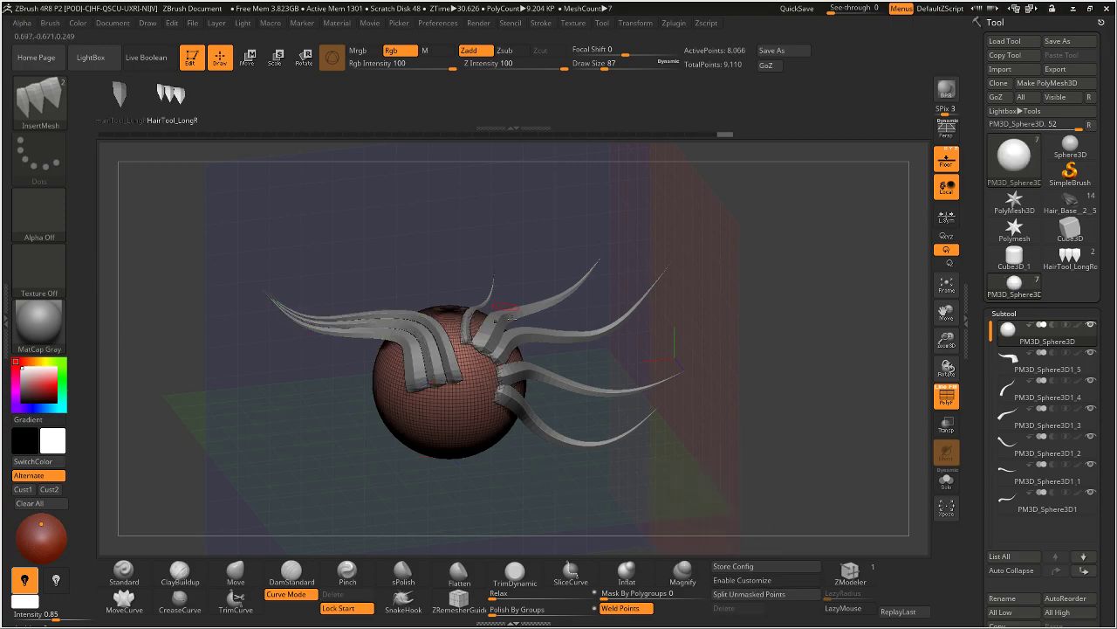
Step: Draw a second three-strand hair curve on the sphere below the first, and split it into its own subtool
drag(567, 289, 525, 268)
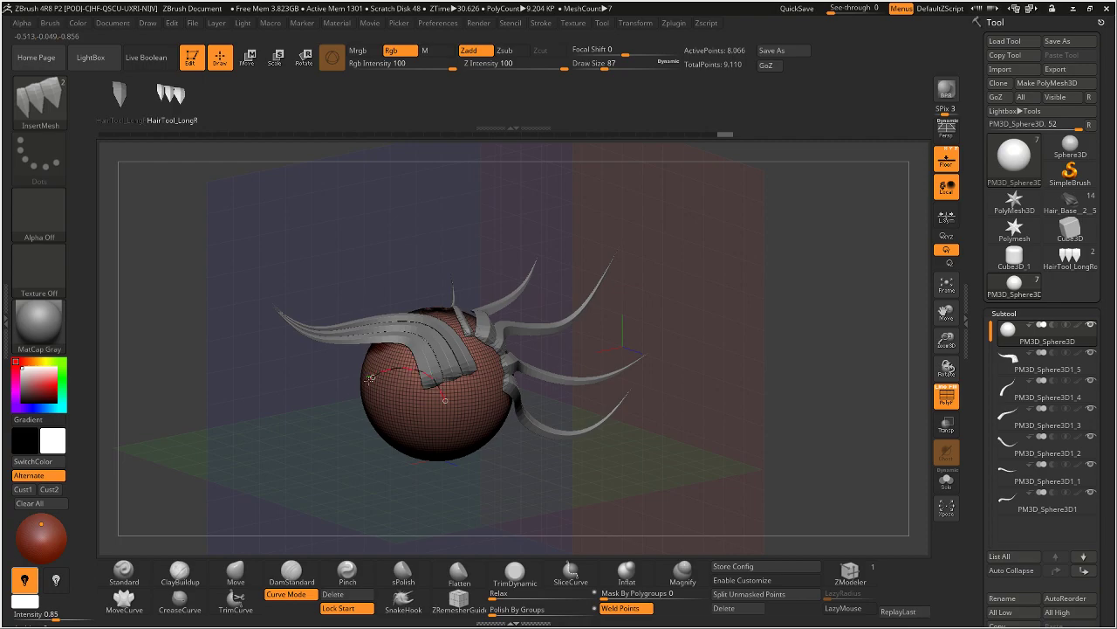
drag(270, 408, 261, 401)
mouse_move(446, 400)
mouse_down()
mouse_move(384, 388)
mouse_move(281, 395)
mouse_move(273, 383)
mouse_up()
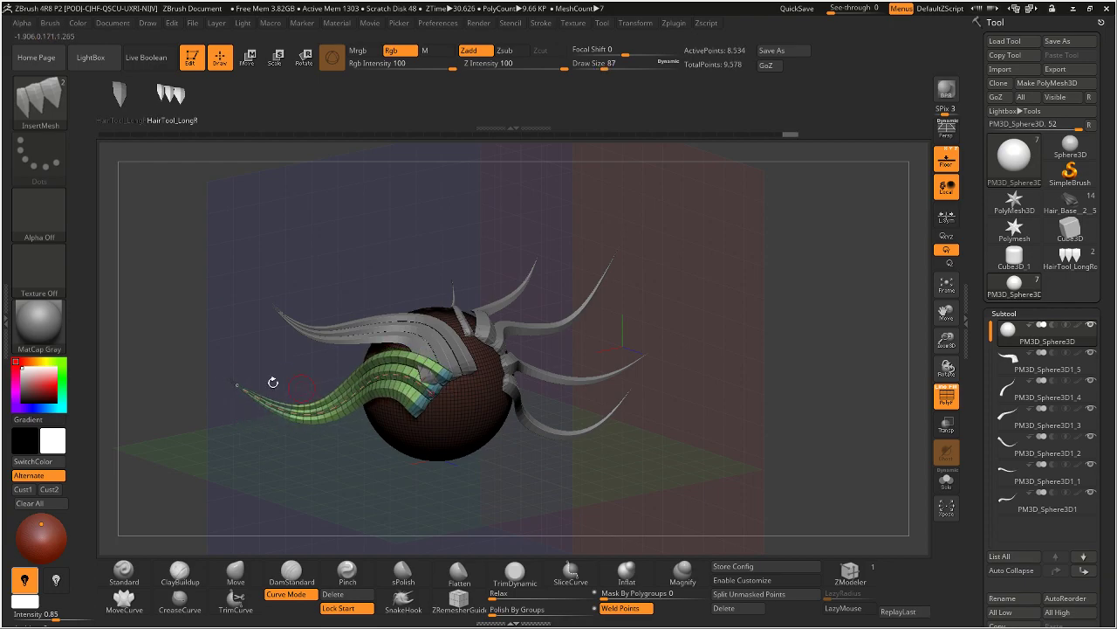
click(751, 595)
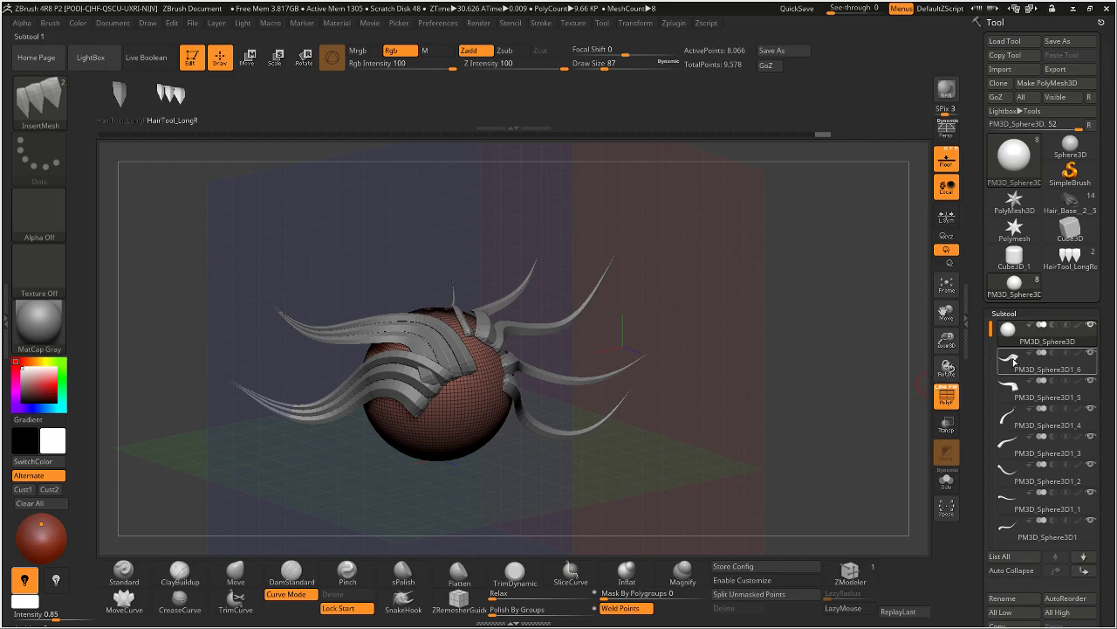
Step: Select the PM3D_Sphere3D1_6 hair subtool, and pick the Move brush with a draw size of 324
drag(714, 354, 476, 215)
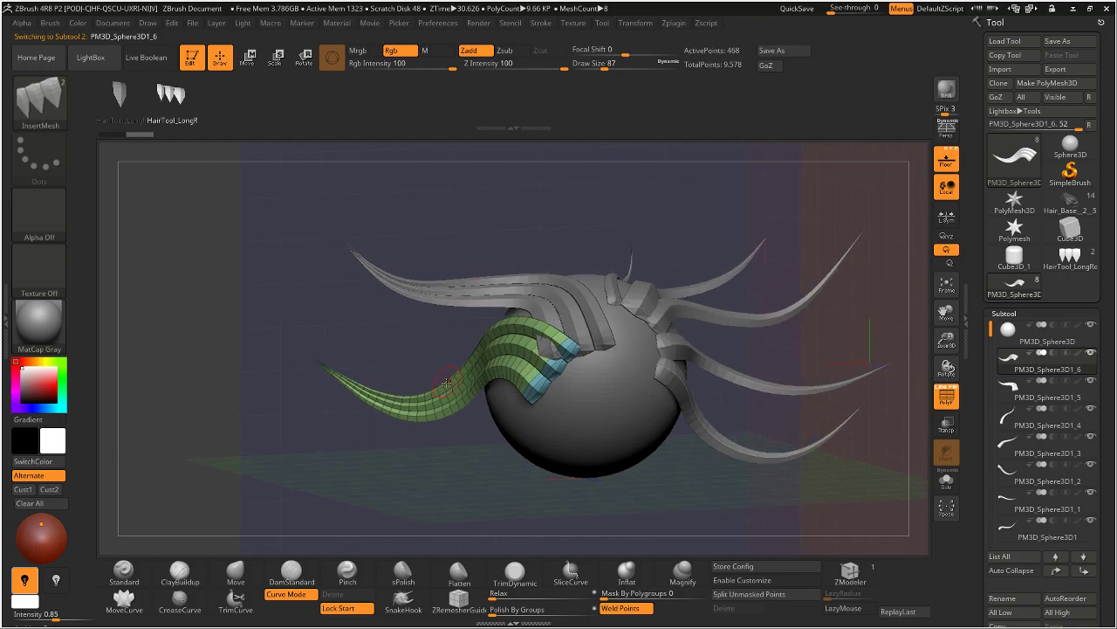
key(b)
key(m)
key(v)
key(s)
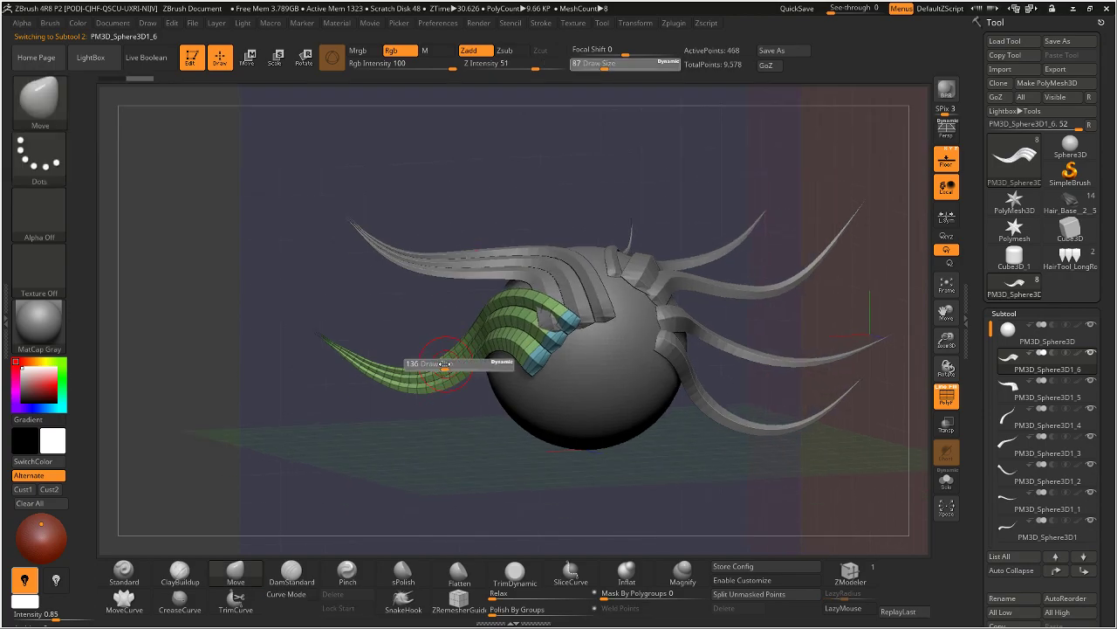
drag(461, 363, 465, 363)
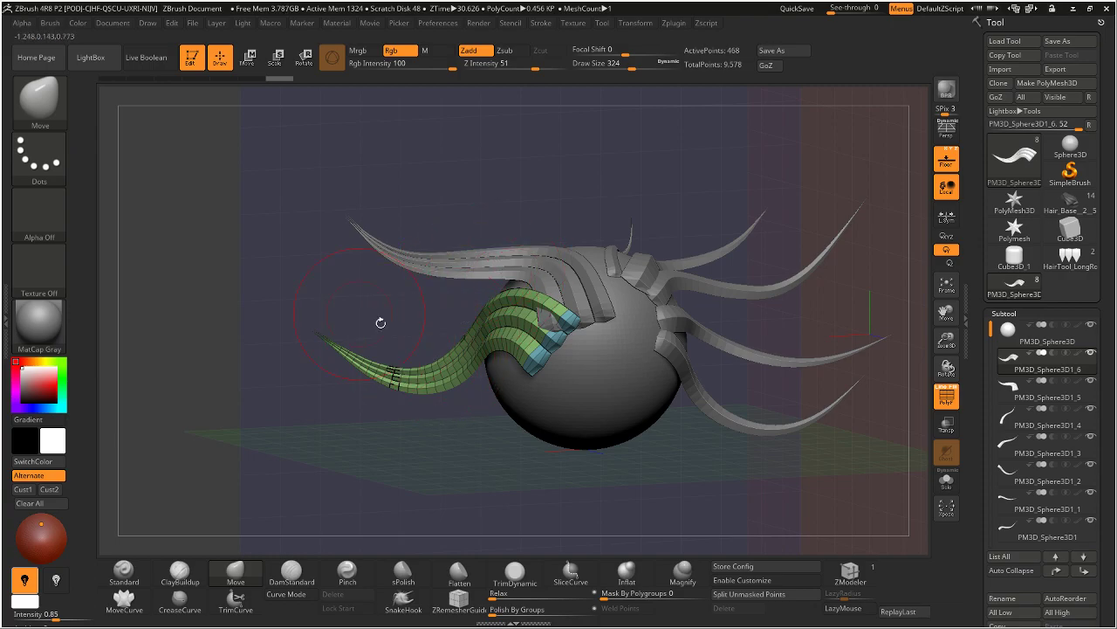
Step: Switch to the Move Topological brush, set the draw size to 508, and pull the upper strand away from its neighbours
click(41, 109)
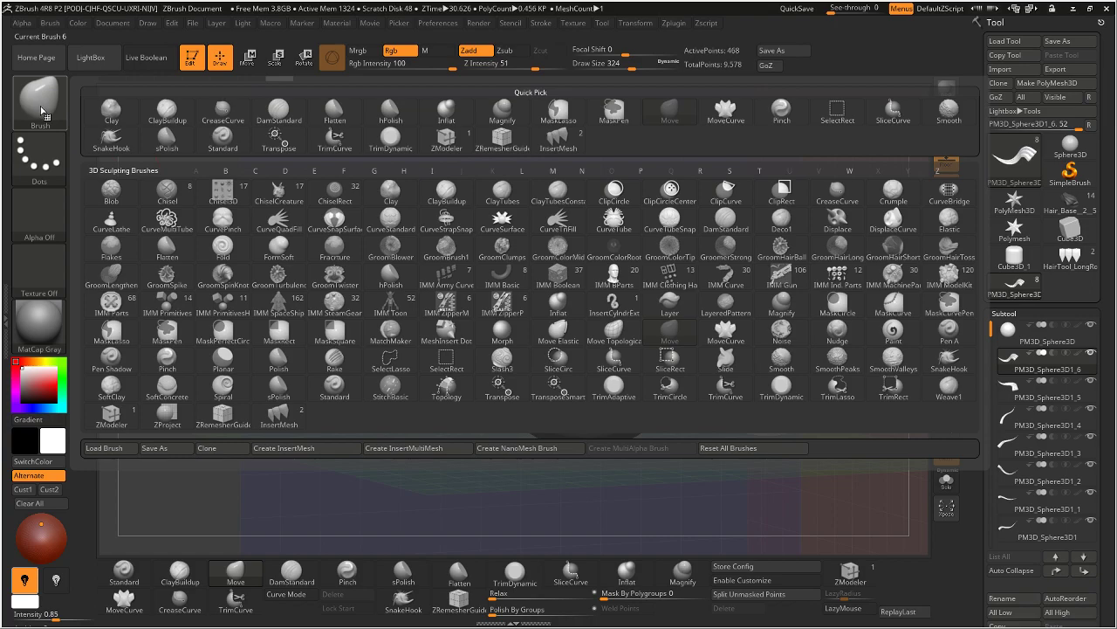
click(616, 333)
mouse_move(379, 301)
mouse_down()
mouse_move(444, 349)
mouse_move(425, 317)
mouse_up()
key(s)
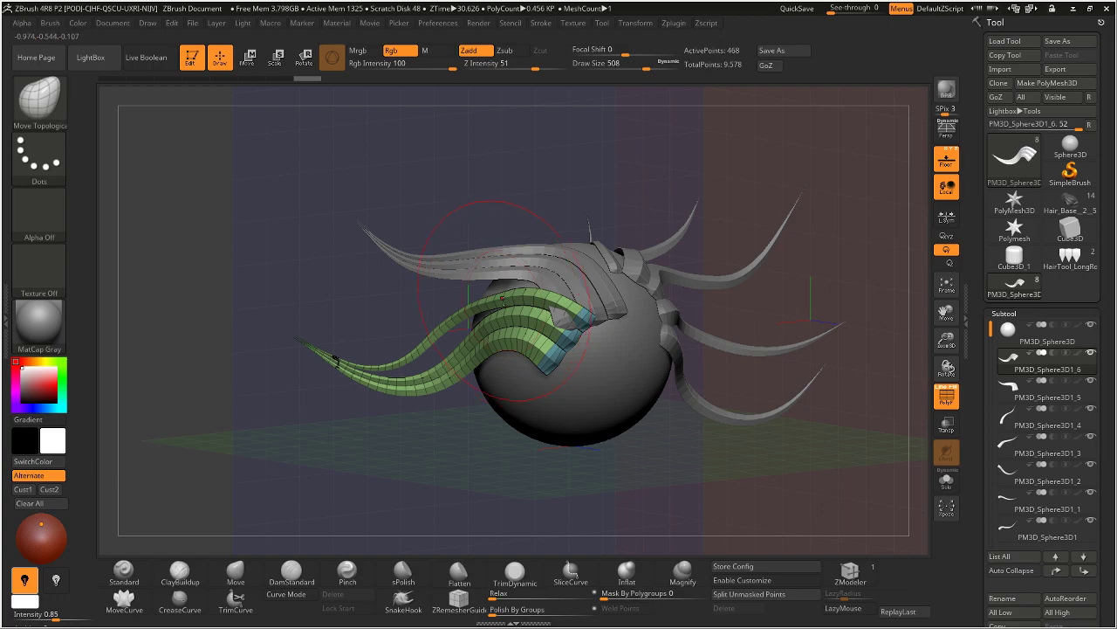
Step: Pull the strands of the PM3D_Sphere3D1_6 clump apart near their tips and middles, working from the front of the clump
right_drag(395, 358, 438, 358)
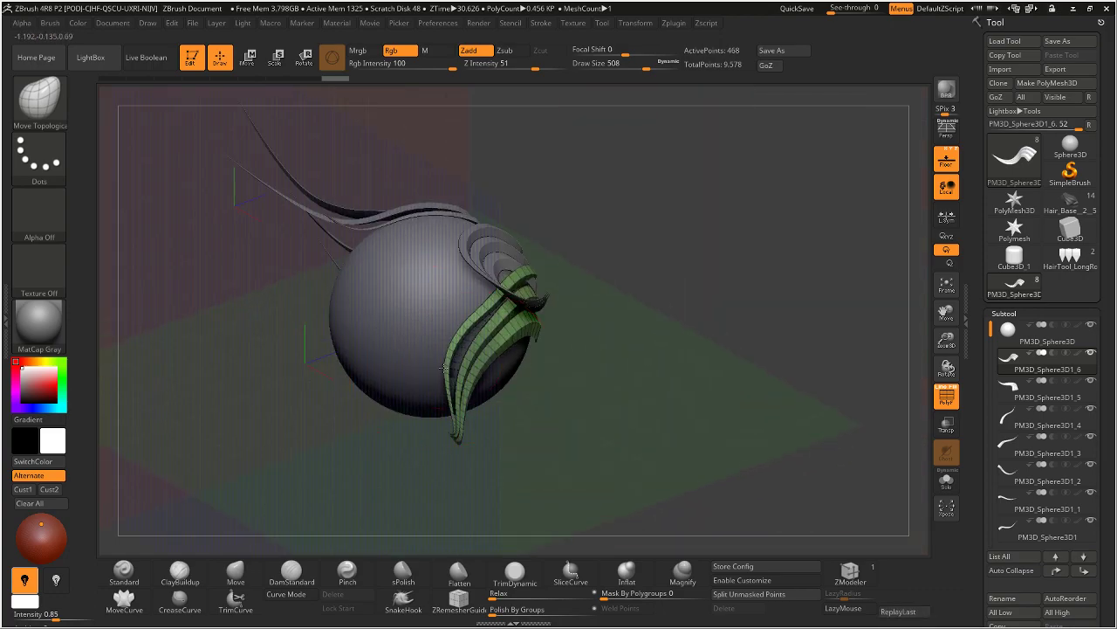
mouse_move(457, 434)
mouse_down()
mouse_move(520, 446)
mouse_move(466, 410)
mouse_move(463, 436)
mouse_move(506, 441)
mouse_move(479, 447)
mouse_move(505, 483)
mouse_move(492, 521)
mouse_move(479, 493)
mouse_move(454, 484)
mouse_move(478, 470)
mouse_move(471, 463)
mouse_up()
mouse_move(463, 369)
mouse_down()
mouse_move(506, 397)
mouse_move(476, 396)
mouse_move(505, 368)
mouse_up()
click(511, 352)
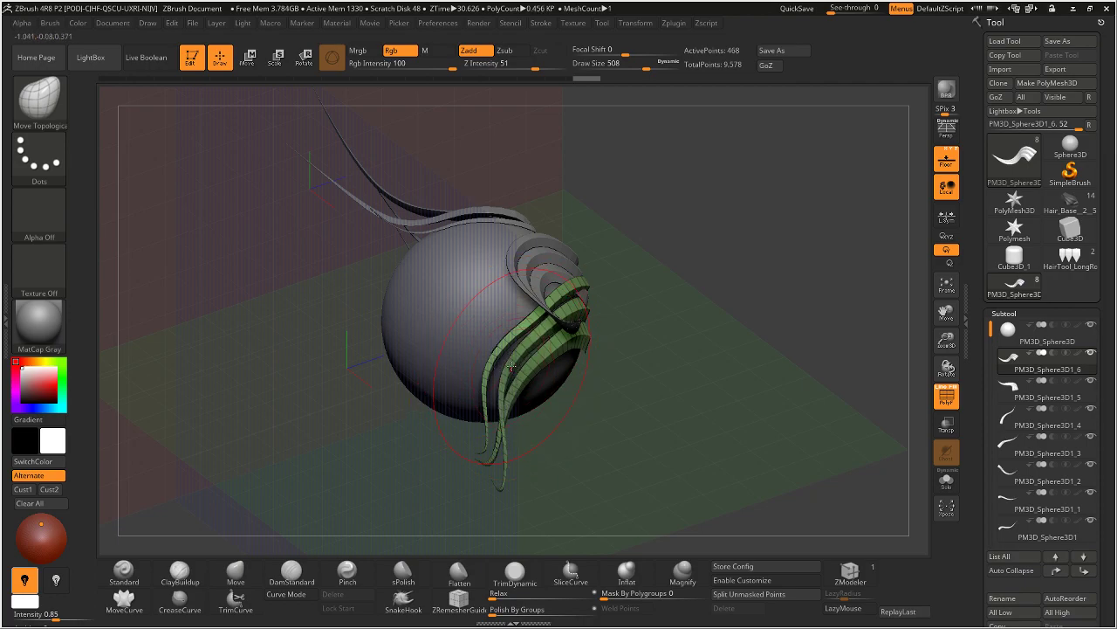
Step: Switch to the HairTool_LongRoot1 tool and delete its three-strand subtool, keeping only the single-strand HairTool_LongRoot mesh in front view
drag(719, 245, 544, 293)
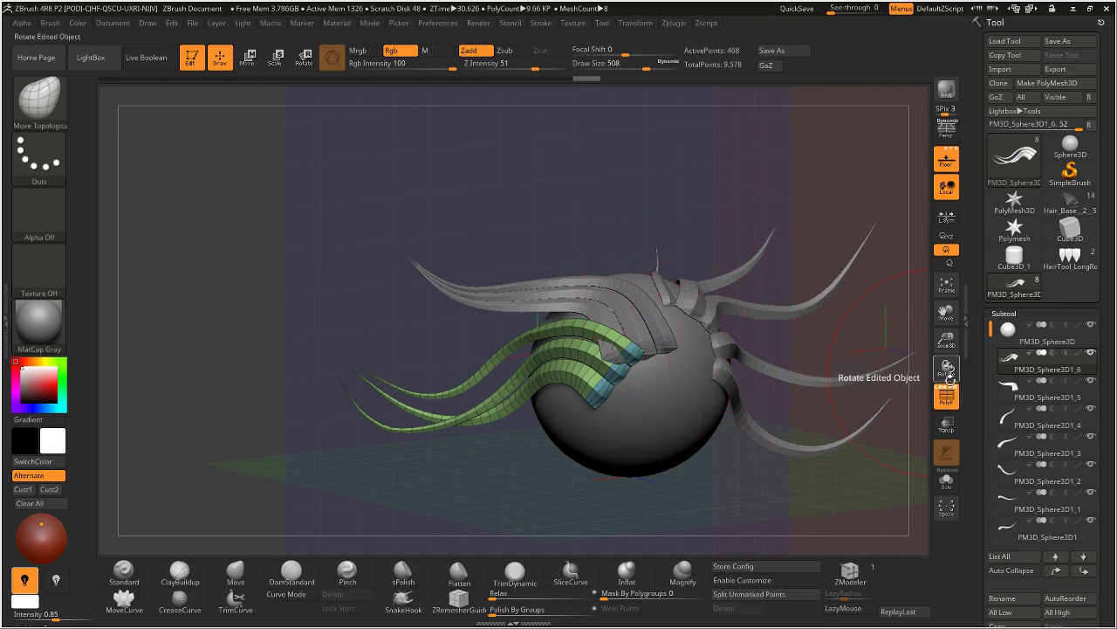
click(1070, 255)
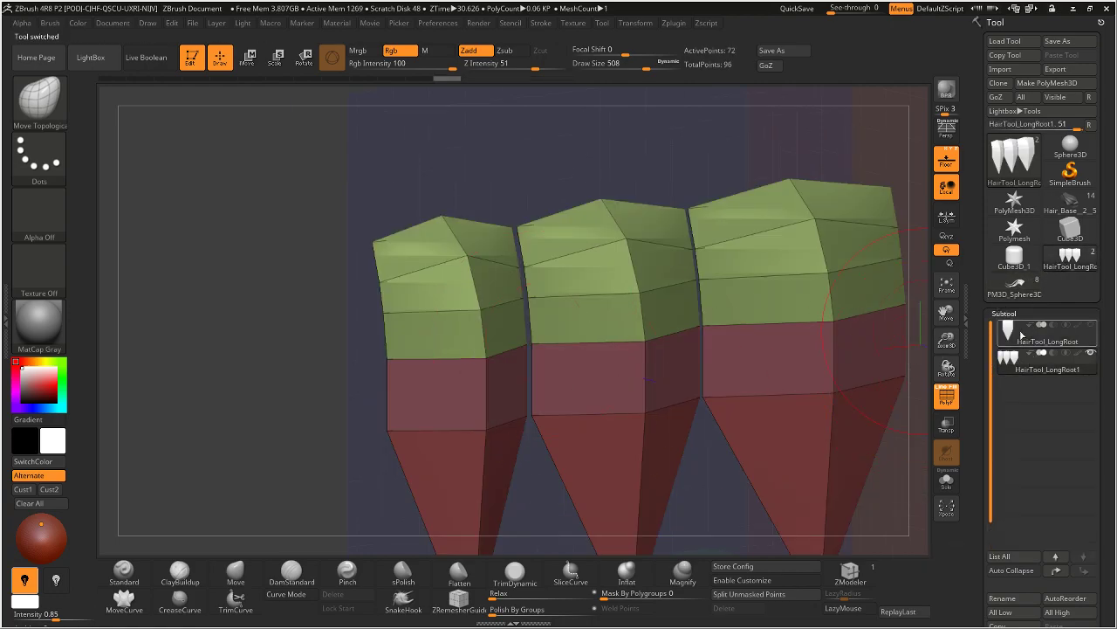
scroll(978, 411, down, 5)
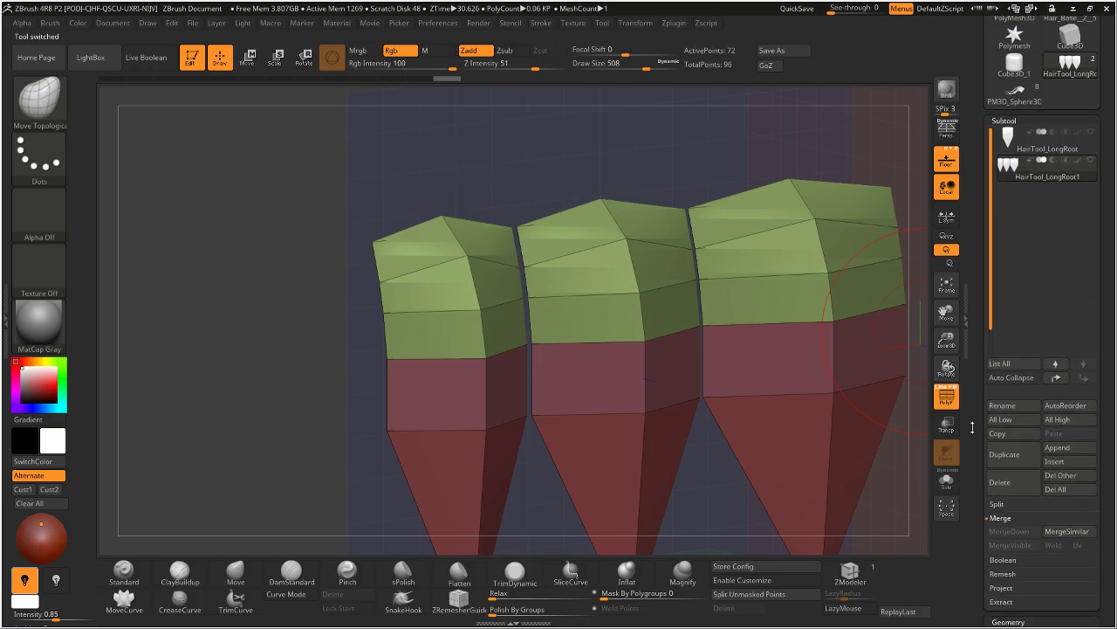
click(1002, 482)
shift+drag(879, 312, 789, 275)
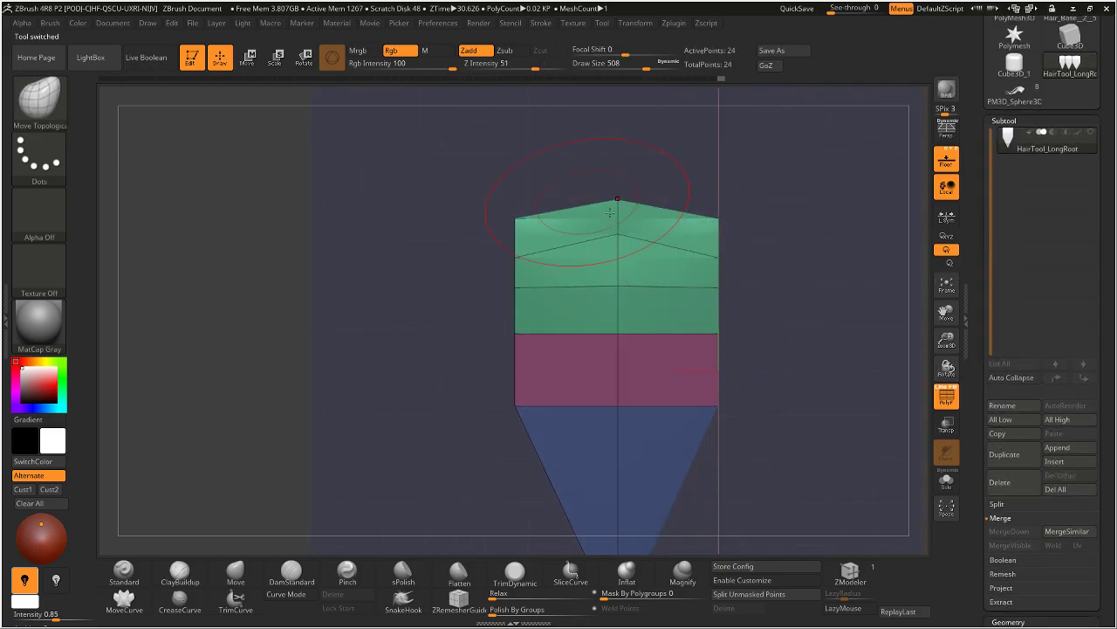
alt+drag(796, 252, 742, 228)
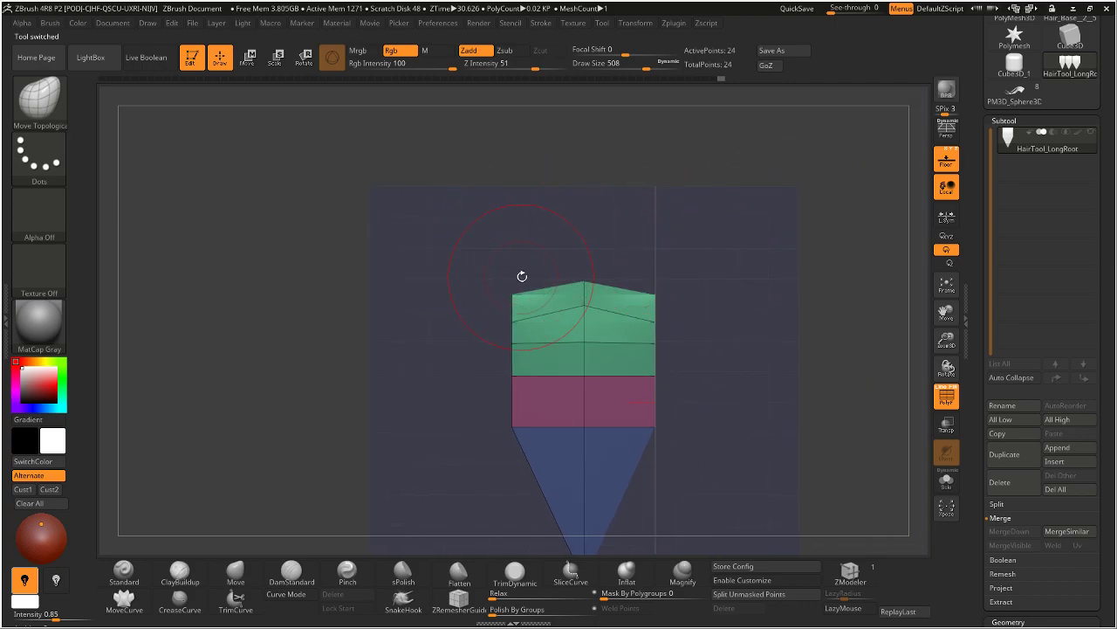
Step: Mask all but the upper rows of the strand's green root, and narrow them horizontally with a Move transpose line instead of the gizmo
mouse_move(689, 257)
ctrl+mouse_down()
mouse_move(476, 265)
mouse_move(612, 345)
mouse_move(629, 341)
ctrl+mouse_up()
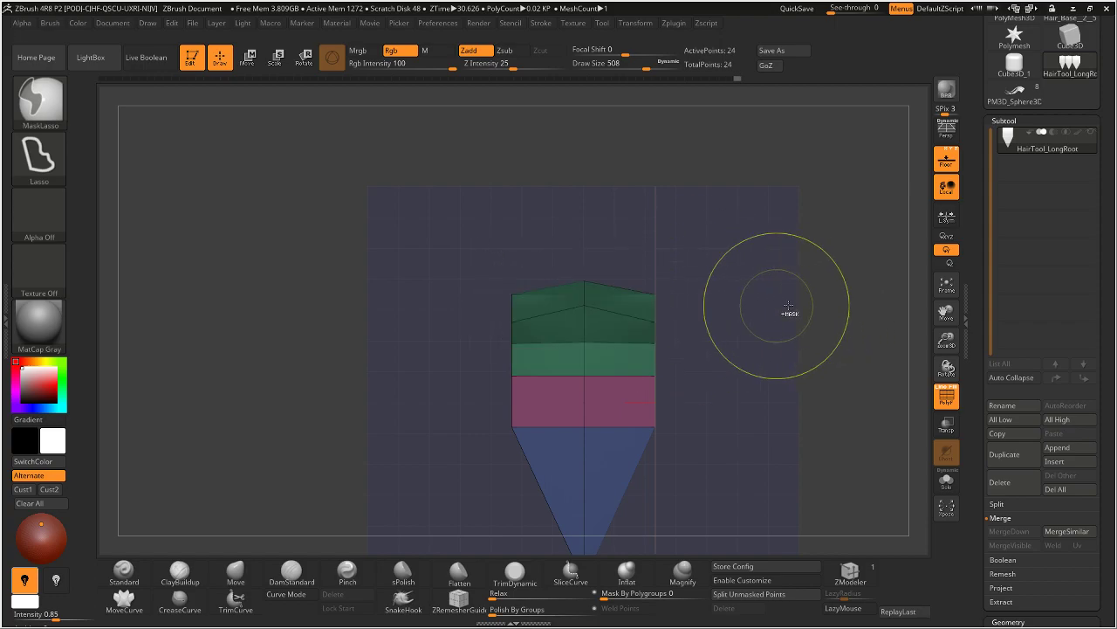
ctrl+click(364, 196)
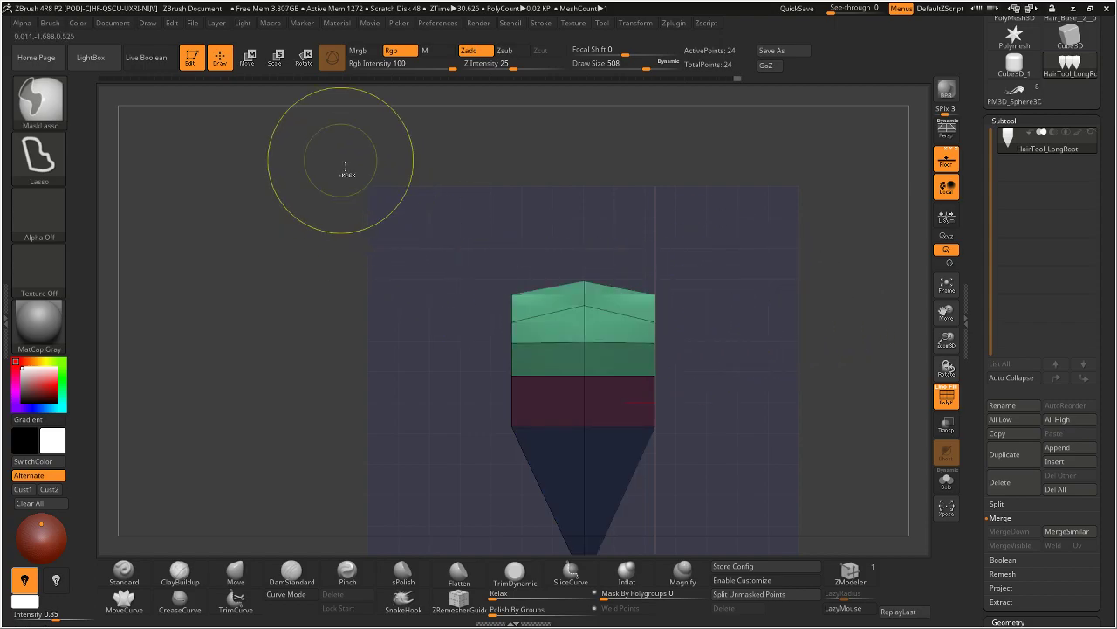
click(248, 59)
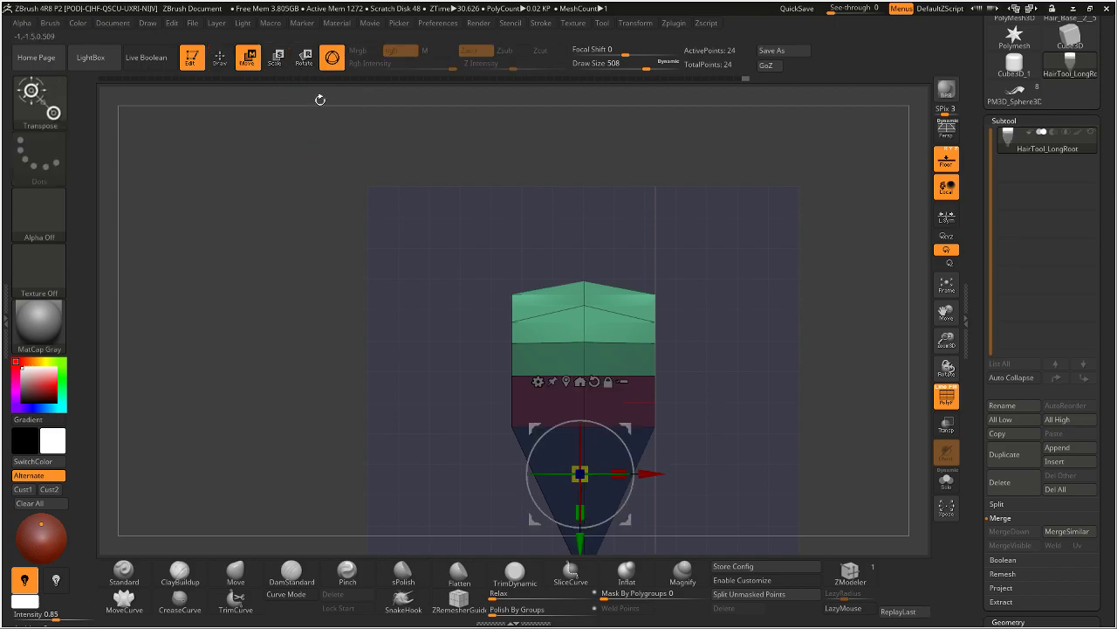
click(332, 57)
mouse_move(584, 375)
mouse_down()
mouse_move(584, 422)
mouse_move(772, 375)
mouse_up()
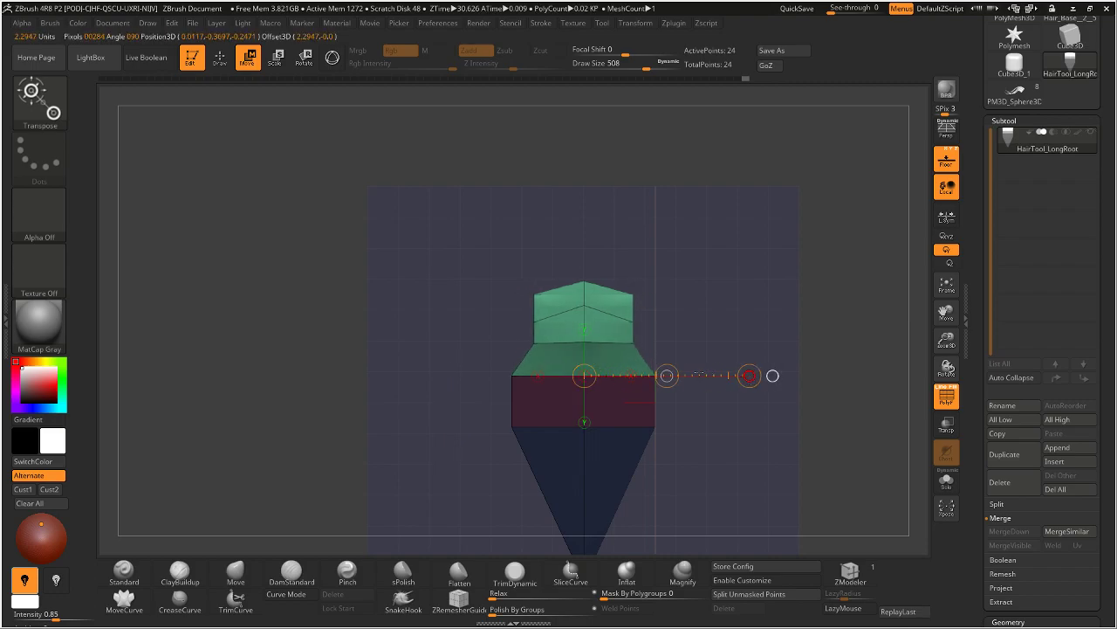
drag(701, 372, 673, 331)
Step: Mask everything below the root's top two edge rows, and narrow the unmasked end further along the horizontal transpose line
mouse_move(622, 263)
ctrl+mouse_down()
mouse_move(634, 247)
mouse_move(524, 319)
mouse_move(602, 339)
mouse_move(611, 243)
ctrl+mouse_up()
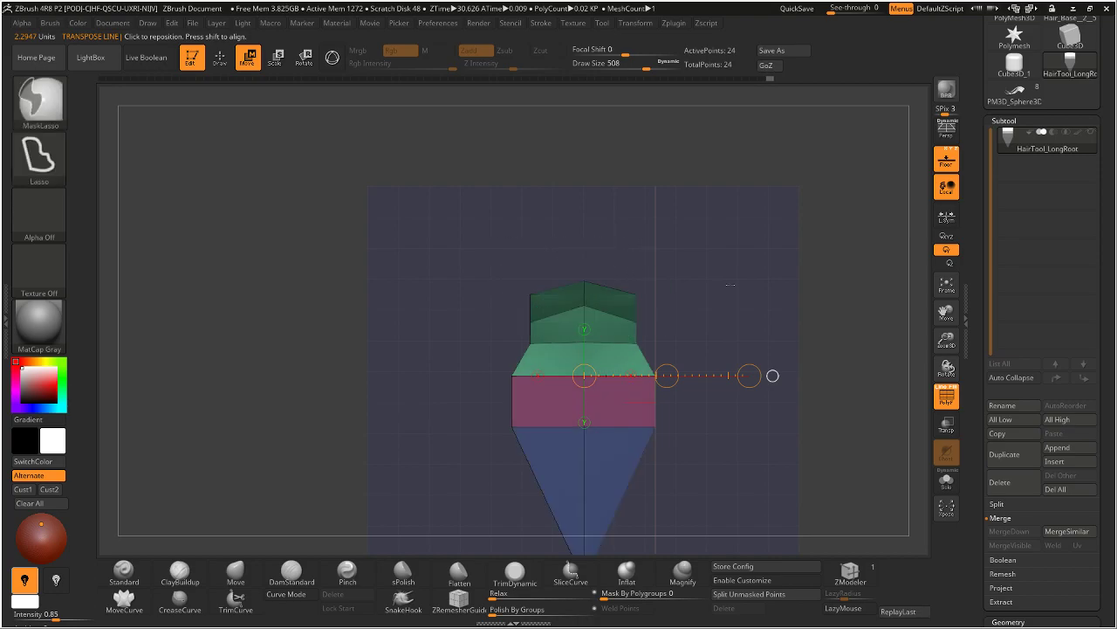
ctrl+click(737, 311)
drag(749, 376, 696, 367)
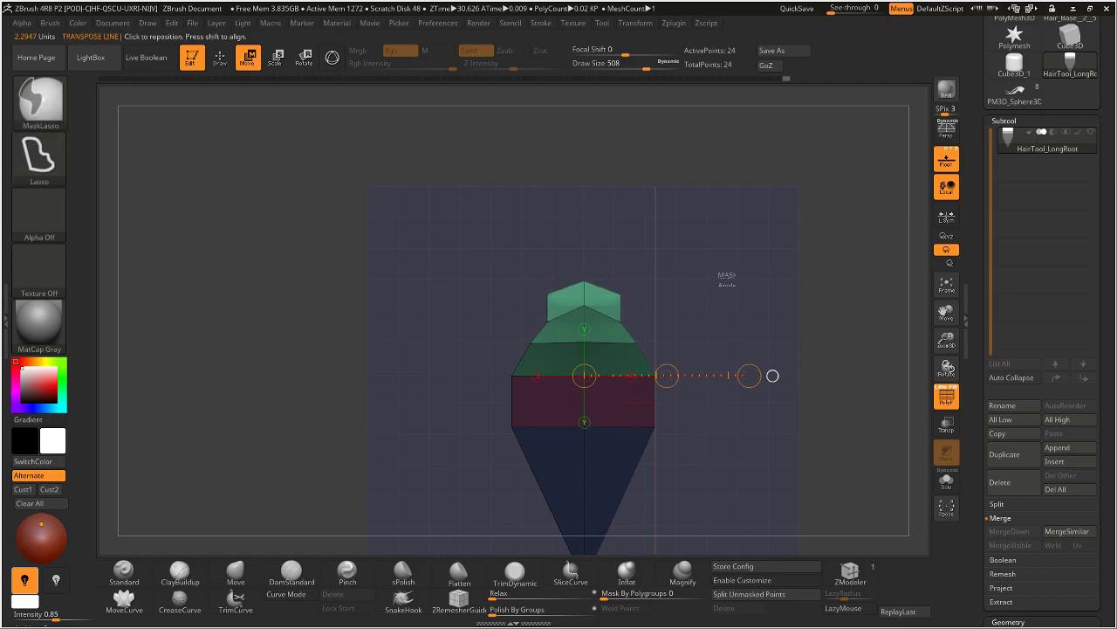
Step: Isolate the topmost row of the root with an inverted mask, and squeeze it horizontally into a point
ctrl+drag(724, 276, 729, 275)
mouse_move(643, 248)
ctrl+mouse_down()
mouse_move(540, 287)
mouse_move(611, 312)
mouse_move(645, 253)
ctrl+mouse_up()
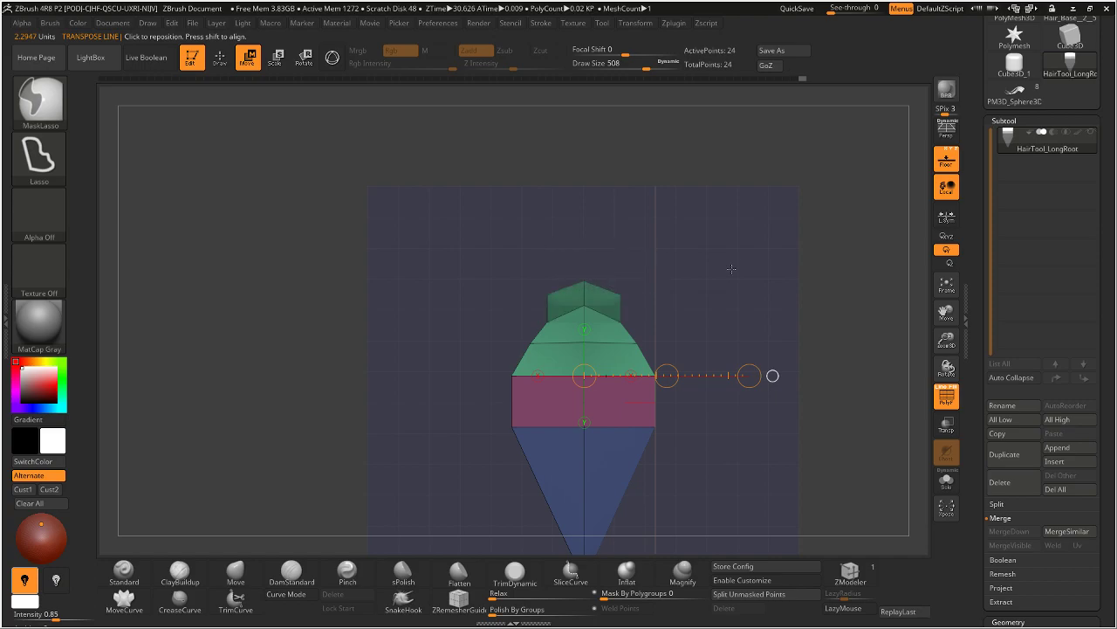
ctrl+click(752, 358)
drag(749, 375, 744, 376)
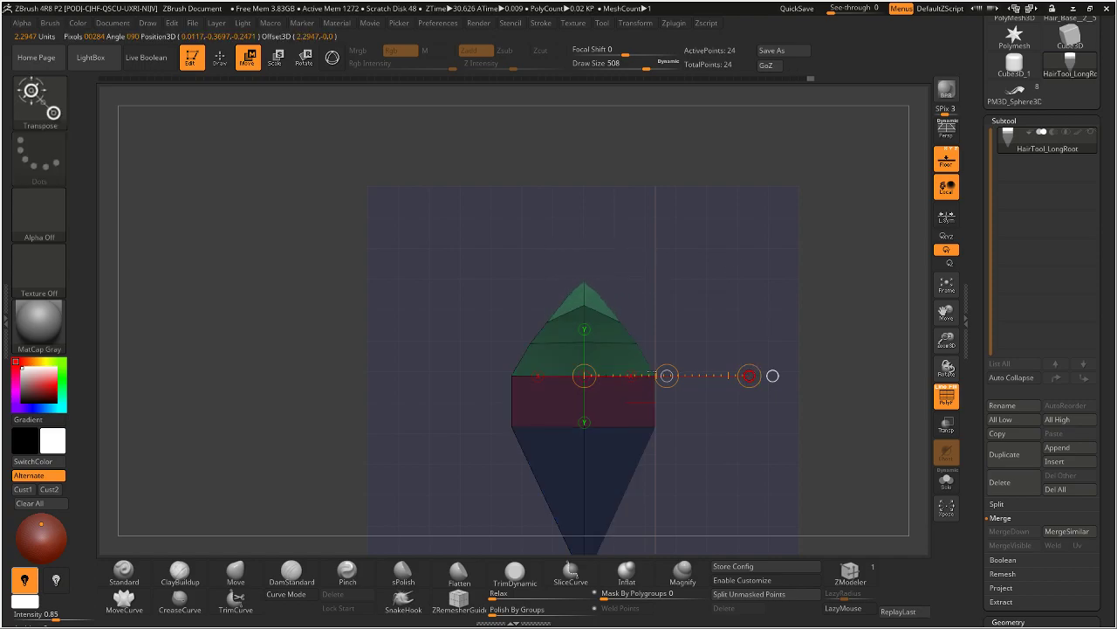
Step: From the side view, mask all but the green root section and thin its depth with a horizontal transpose line
drag(655, 250, 590, 248)
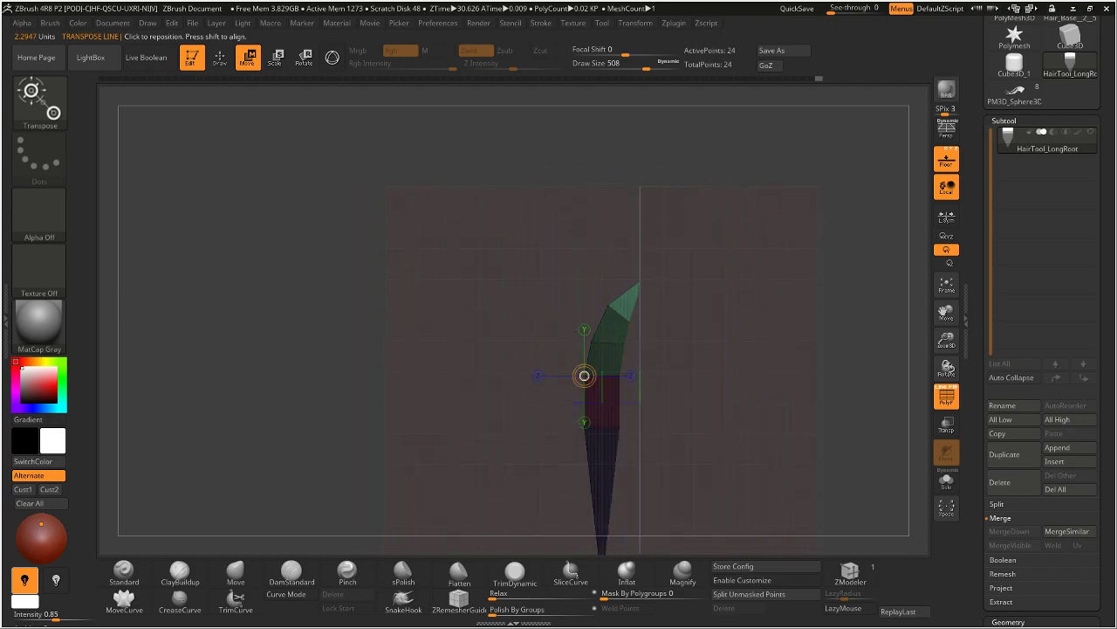
mouse_move(521, 218)
ctrl+mouse_down()
mouse_move(646, 231)
mouse_move(566, 342)
mouse_move(581, 382)
mouse_move(677, 255)
ctrl+mouse_up()
ctrl+click(738, 321)
mouse_move(584, 375)
mouse_down()
mouse_move(804, 376)
mouse_move(780, 376)
mouse_up()
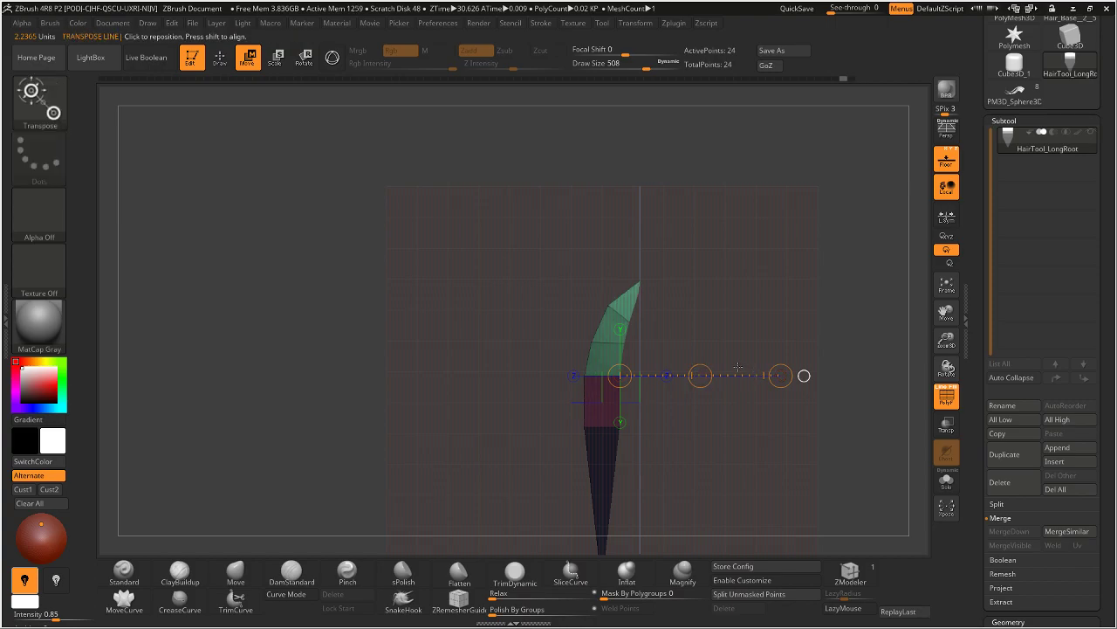
key(ctrl)
drag(584, 375, 811, 375)
ctrl+drag(584, 375, 542, 373)
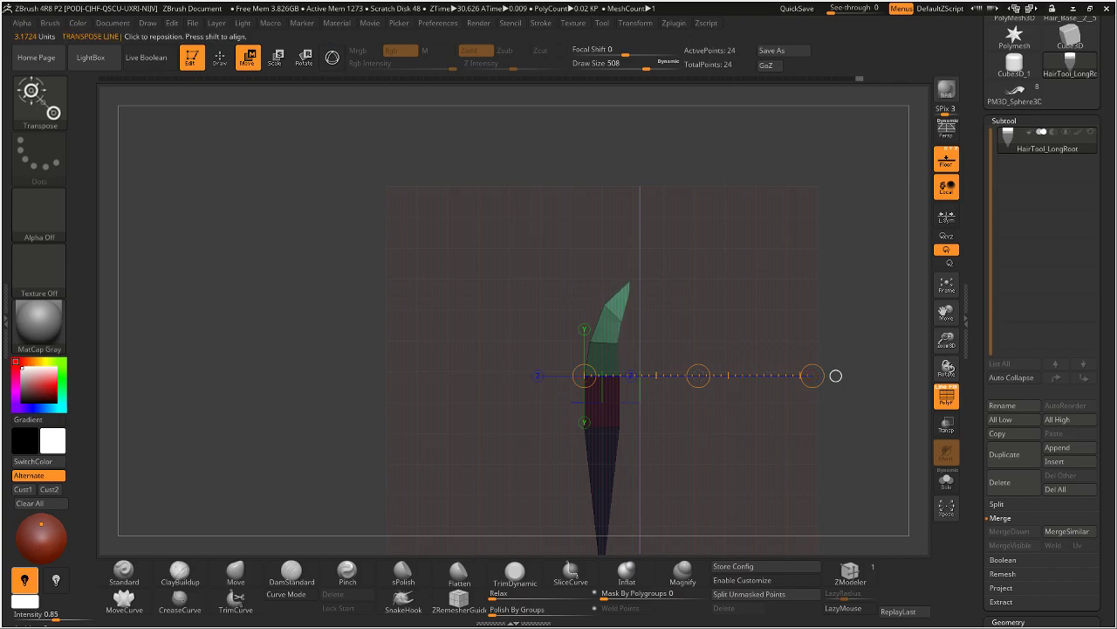
Step: Mask all but the root's upper rows in side view, and adjust their height along a vertical transpose line about 1.55 units long
mouse_move(653, 276)
mouse_down()
mouse_move(768, 282)
mouse_move(697, 264)
mouse_move(691, 295)
mouse_up()
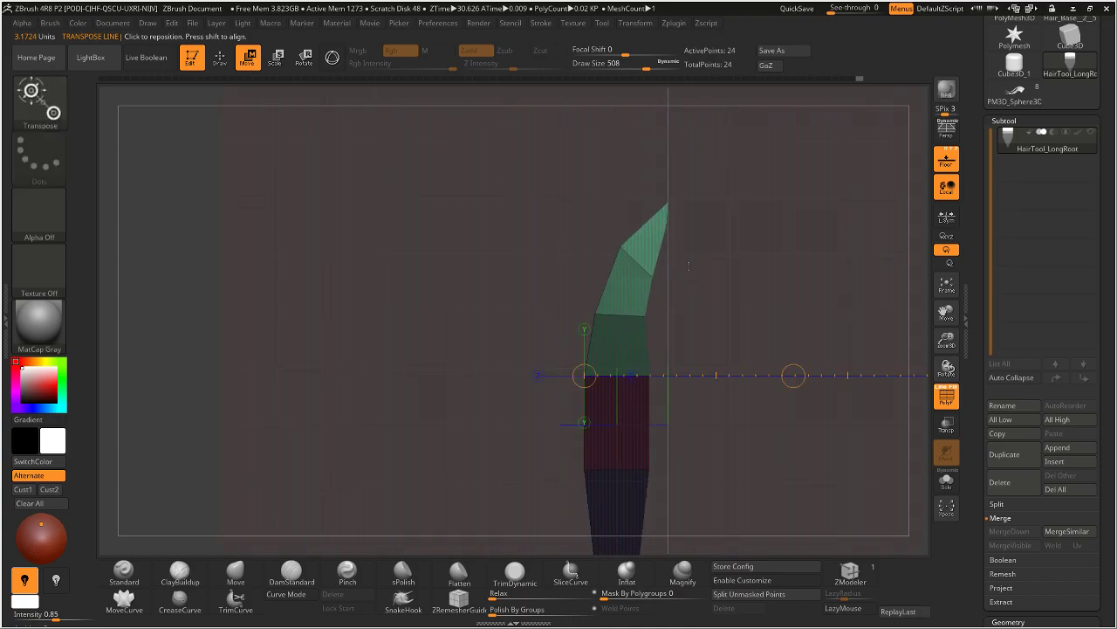
ctrl+click(689, 220)
mouse_move(689, 222)
ctrl+mouse_down()
mouse_move(721, 230)
mouse_move(618, 335)
mouse_move(756, 351)
ctrl+mouse_up()
ctrl+click(793, 242)
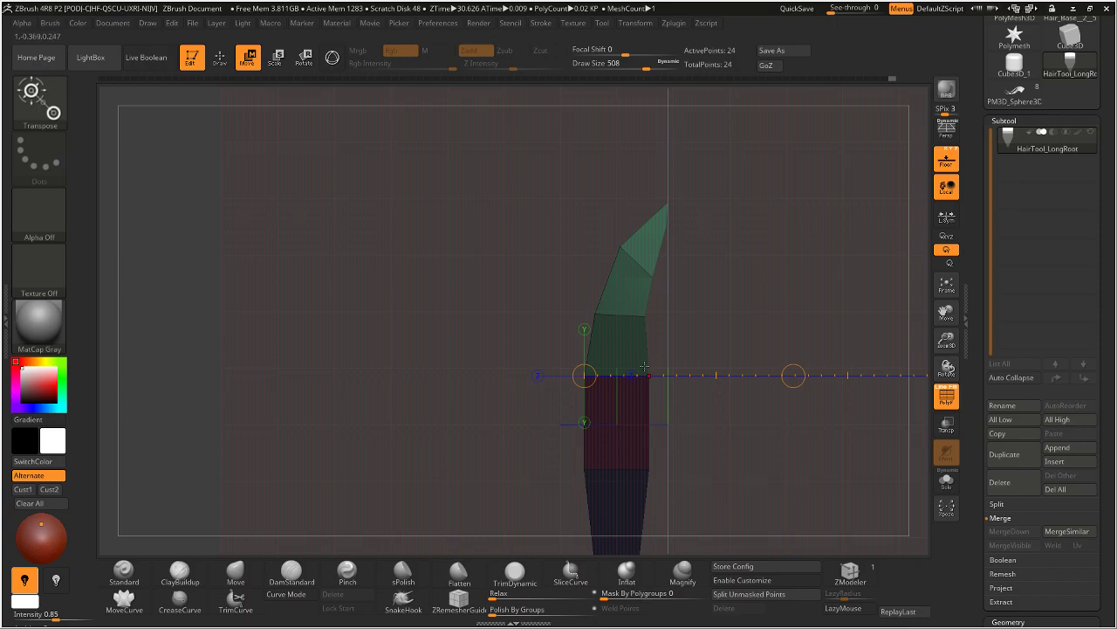
drag(649, 375, 650, 171)
click(649, 146)
Step: From the front view, mask the pink and blue sections so only the green root stays editable with the Move transpose line
drag(742, 231, 567, 313)
drag(796, 232, 749, 193)
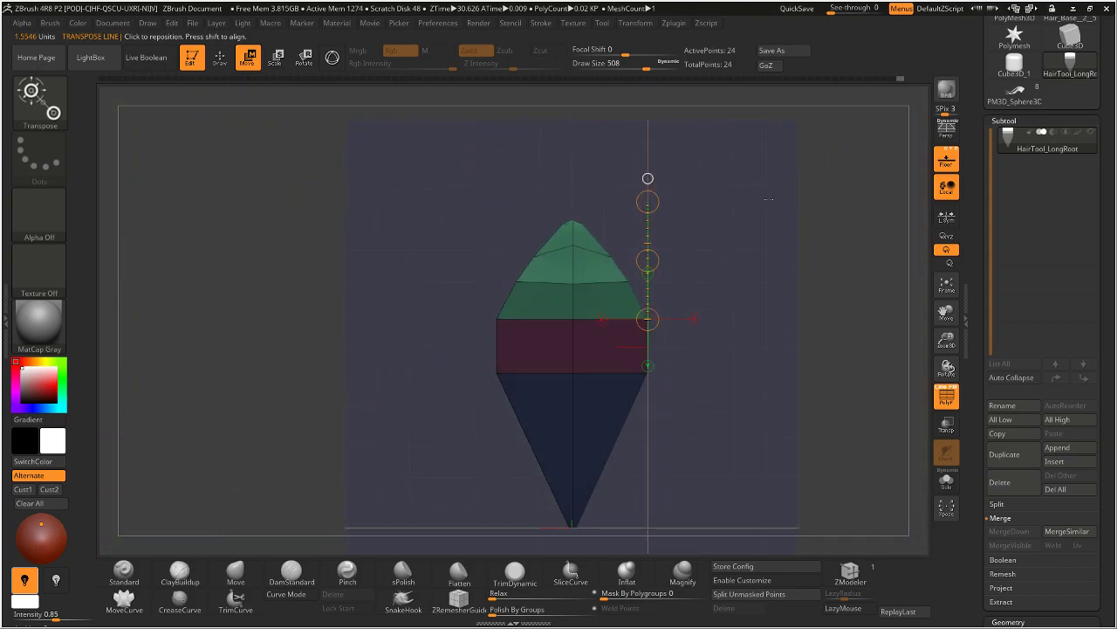
mouse_move(602, 185)
ctrl+mouse_down()
mouse_move(481, 247)
mouse_move(476, 319)
mouse_move(600, 325)
ctrl+mouse_up()
key(q)
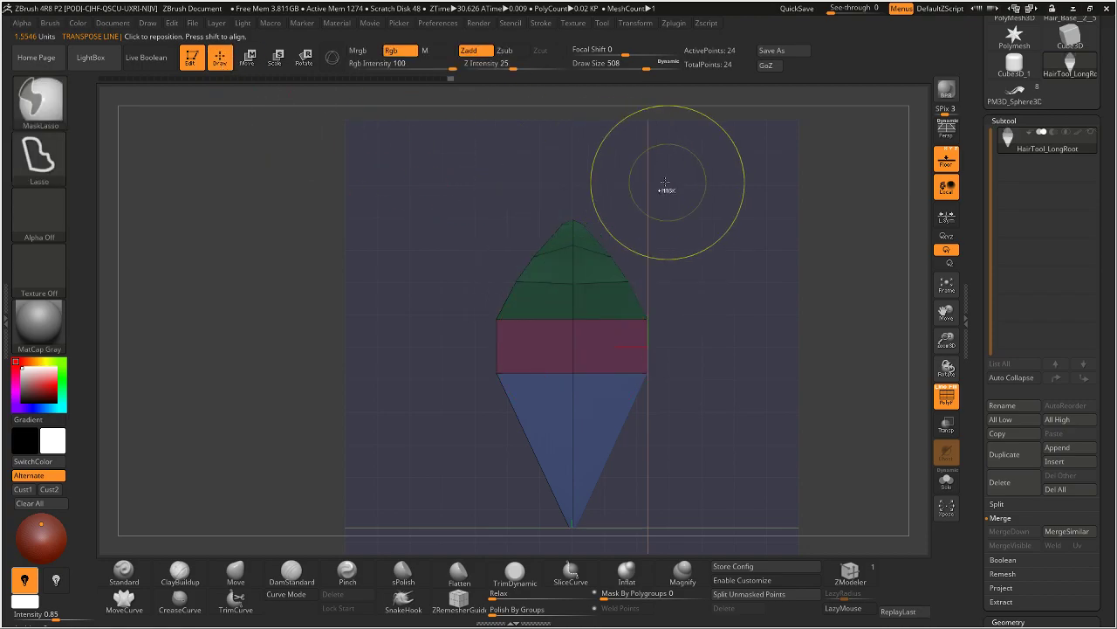
ctrl+click(643, 180)
key(w)
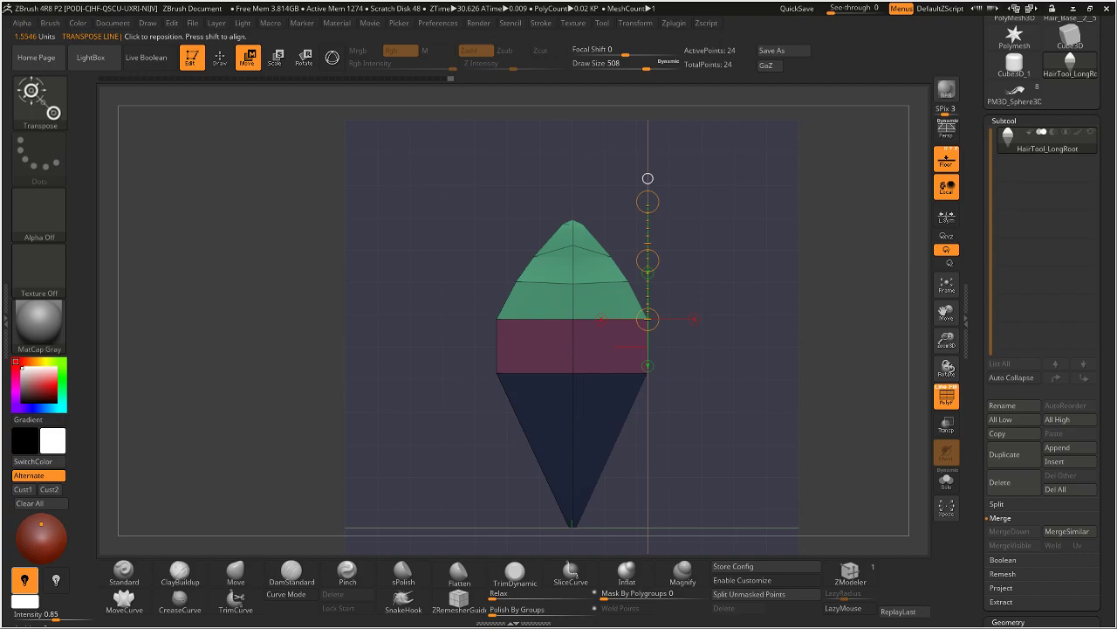
Step: Stretch the hair strand's green tip section upward, and rotate its masked-off end in side view to curve it
mouse_move(573, 312)
mouse_down()
mouse_move(573, 124)
mouse_move(573, 148)
mouse_up()
drag(569, 106, 753, 209)
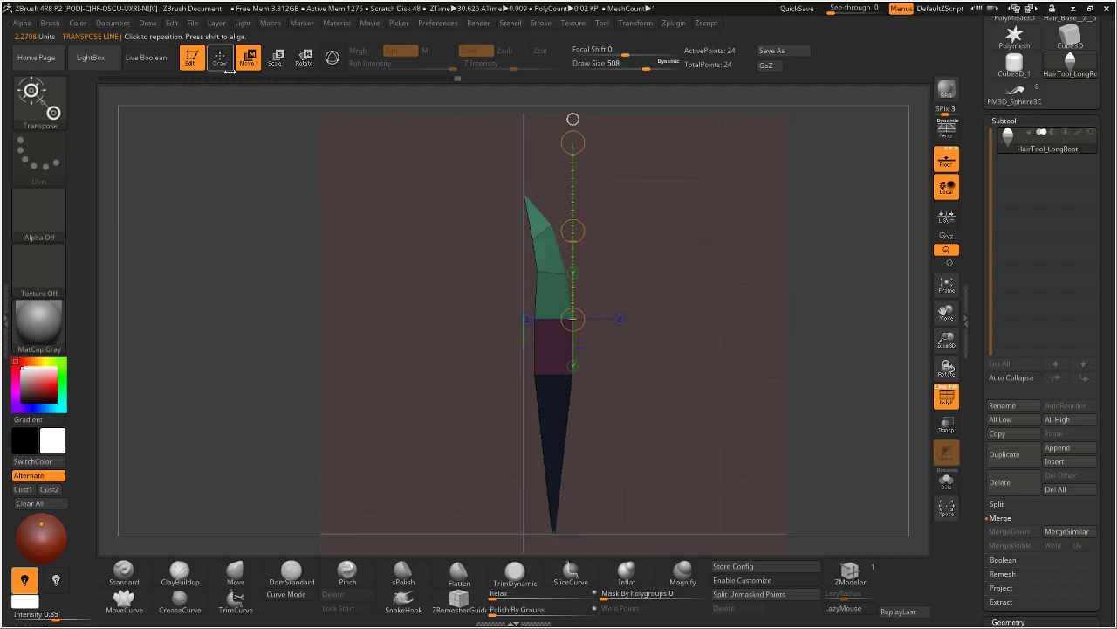
key(r)
key(ctrl)
mouse_move(552, 210)
ctrl+mouse_down()
mouse_move(517, 259)
mouse_move(623, 191)
mouse_move(670, 177)
ctrl+mouse_up()
drag(690, 216, 732, 220)
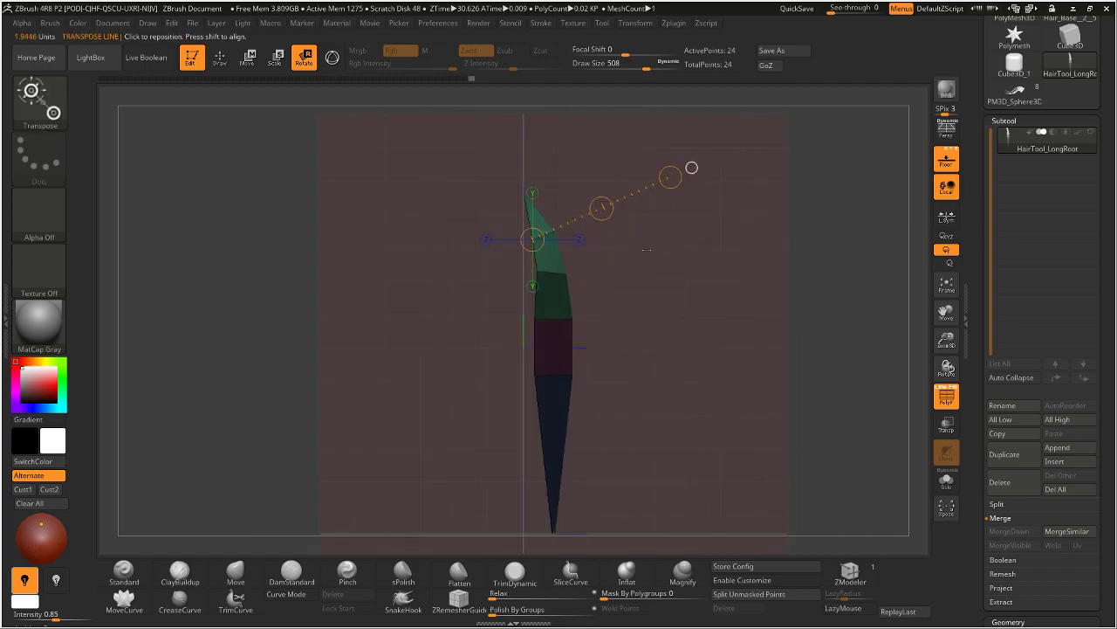
Step: Adjust the mask on the strand's tip, rotate the unmasked rows in side view to refine the bend, and clear the mask
mouse_move(534, 258)
ctrl+mouse_down()
mouse_move(540, 290)
mouse_move(677, 261)
ctrl+mouse_up()
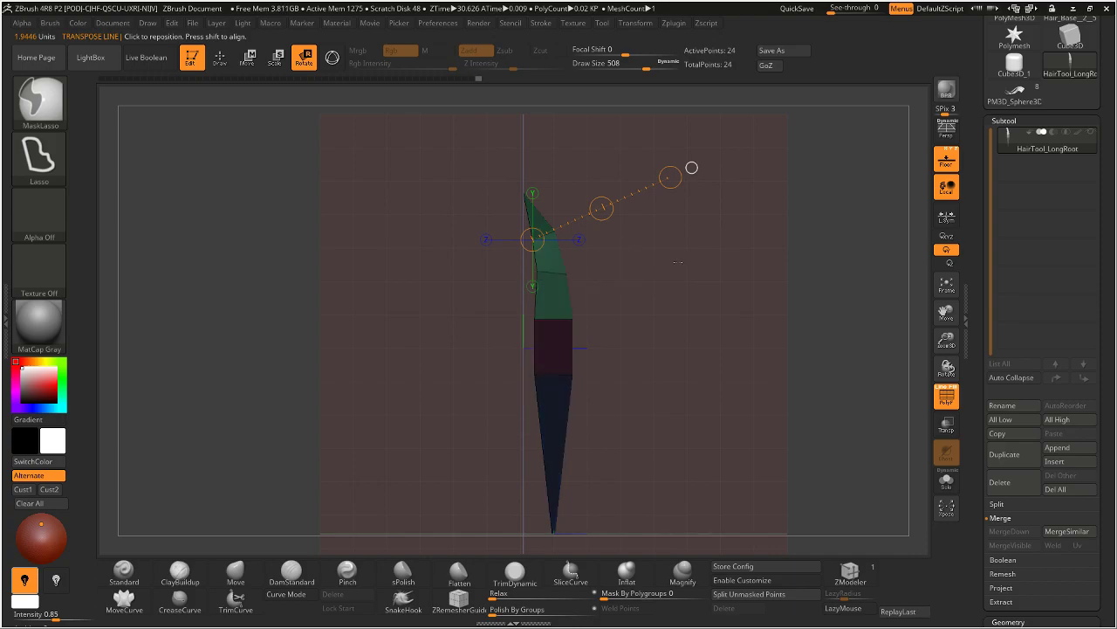
drag(537, 270, 701, 260)
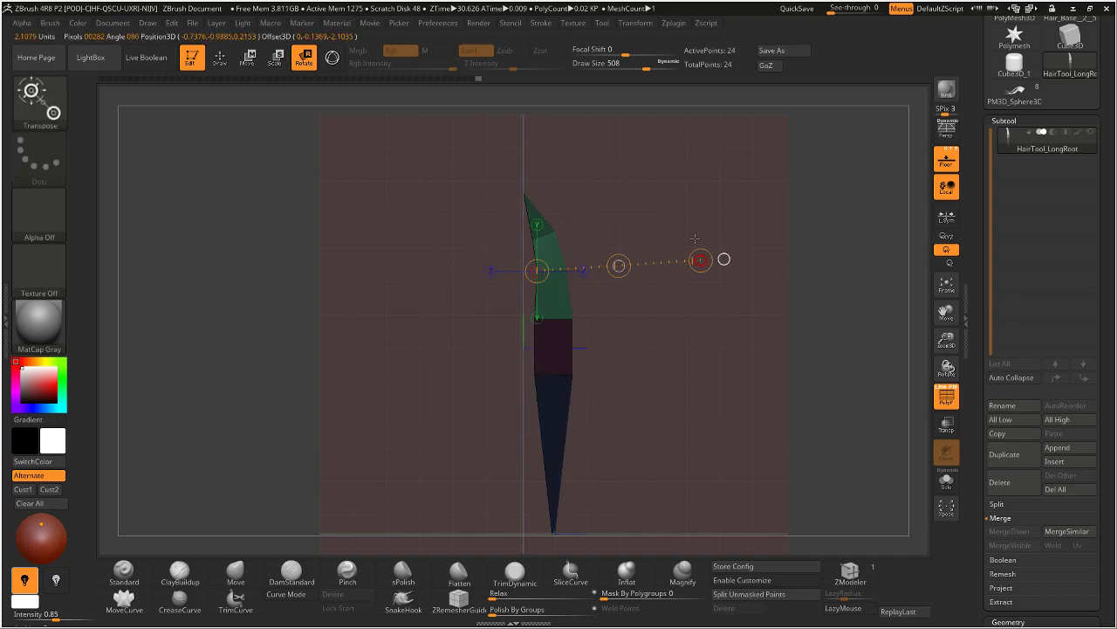
mouse_move(692, 194)
mouse_down()
mouse_move(723, 189)
mouse_move(705, 179)
mouse_up()
key(q)
mouse_move(663, 219)
mouse_down()
mouse_move(736, 203)
mouse_move(734, 187)
mouse_move(756, 190)
mouse_move(717, 197)
mouse_up()
ctrl+click(736, 203)
Step: Save the strand as a new tool file named HairTool_Long in the [Cheveux] folder
drag(905, 166, 786, 174)
scroll(1048, 105, up, 3)
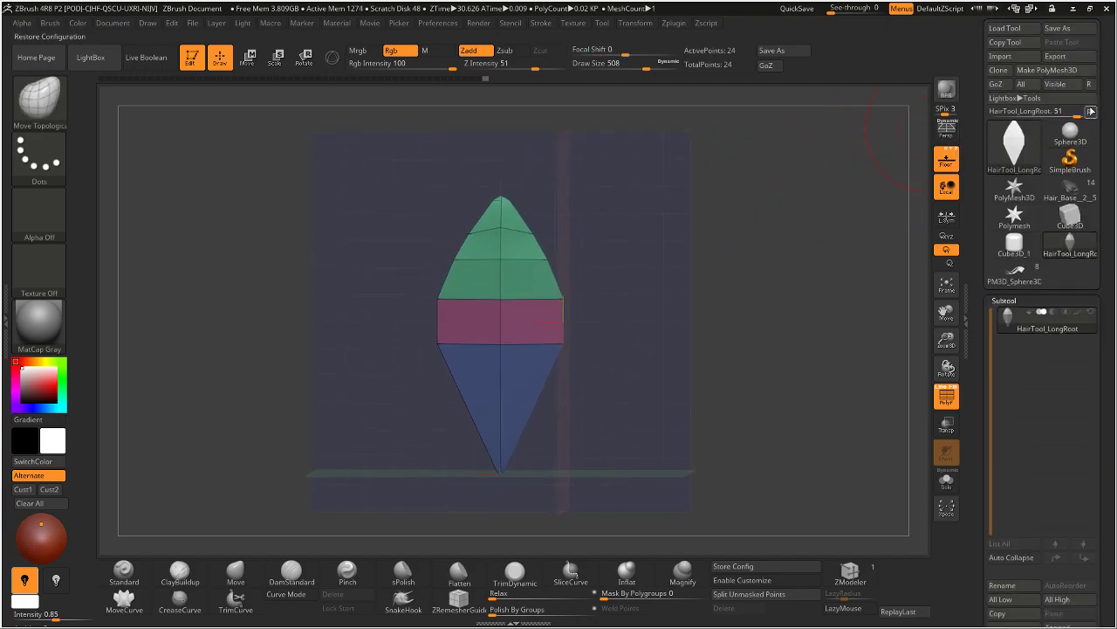
click(772, 49)
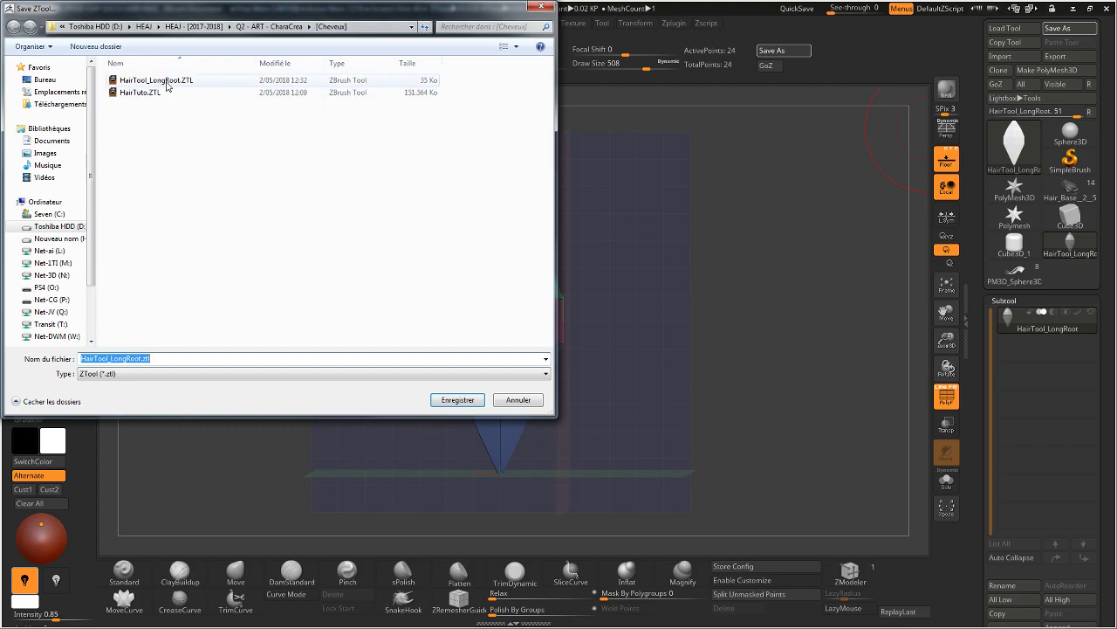
click(147, 85)
drag(127, 358, 157, 357)
key(BackSpace)
key(Return)
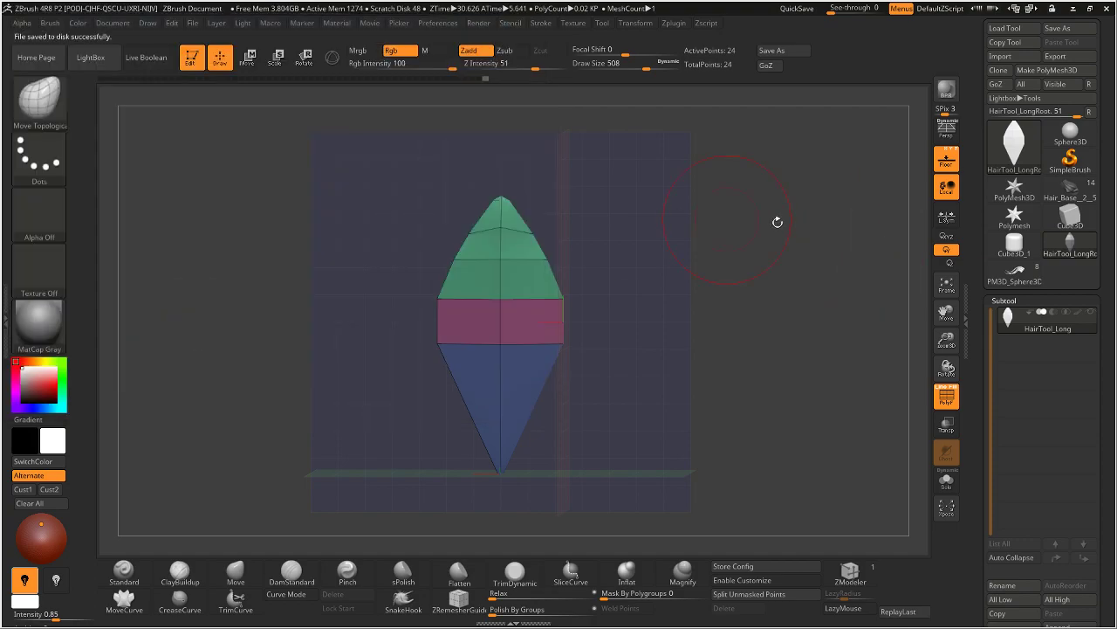
Step: Append the HairTool_Long mesh to the existing two-mesh InsertMesh brush
click(45, 108)
click(291, 425)
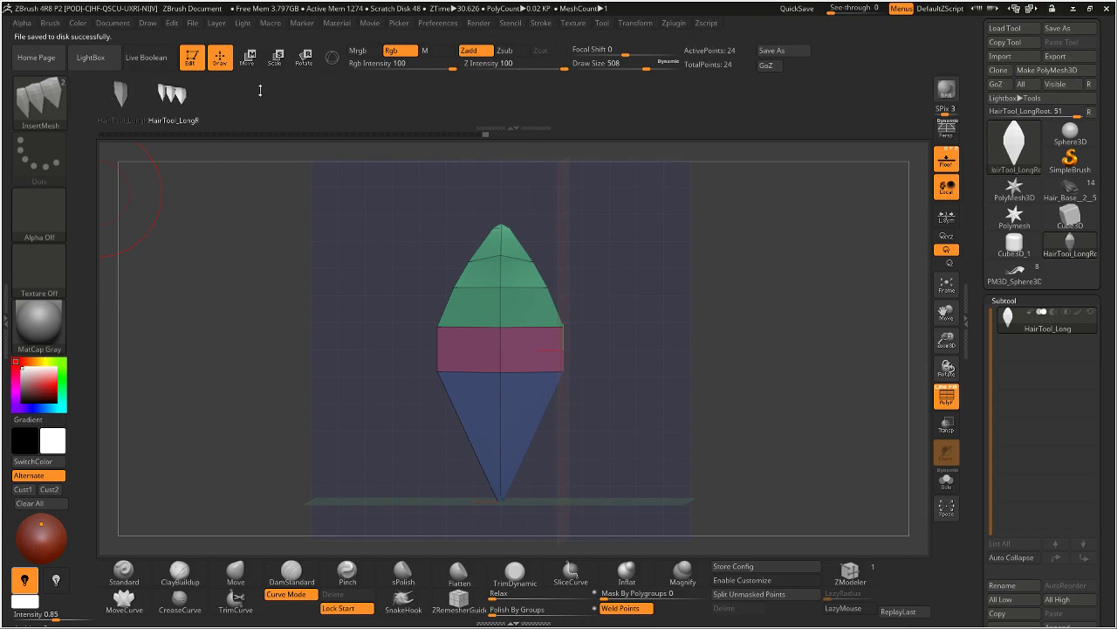
click(42, 105)
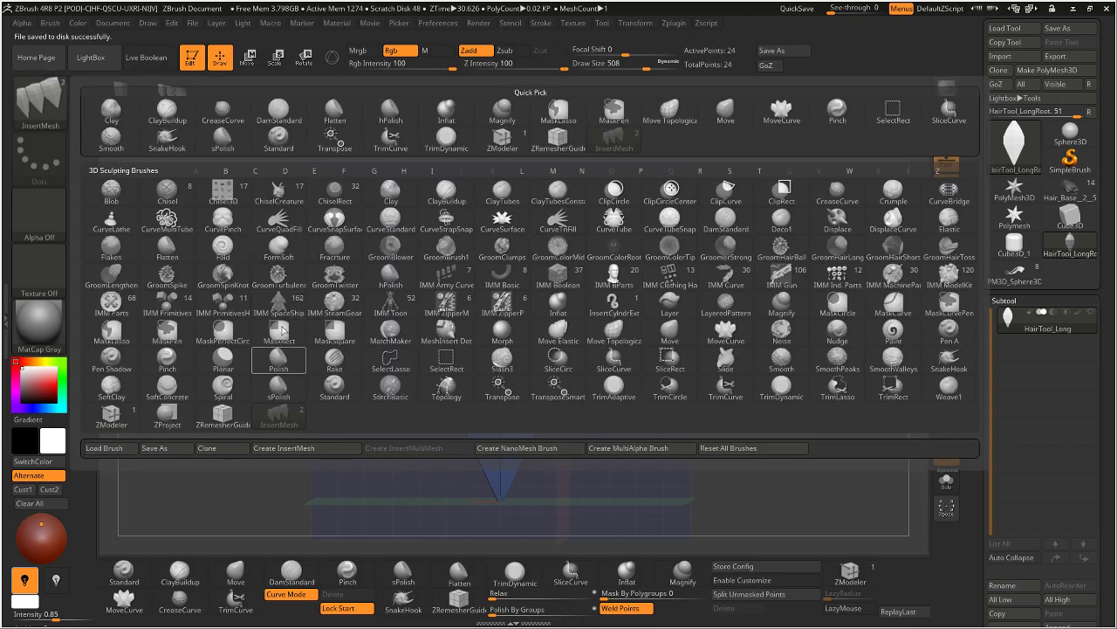
click(275, 448)
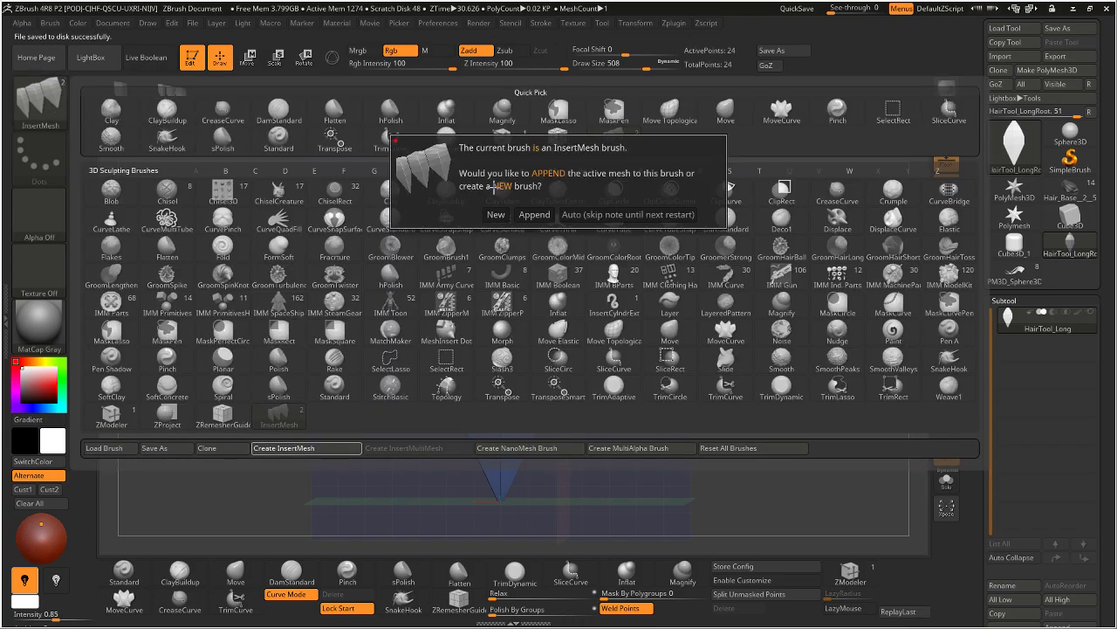
click(523, 214)
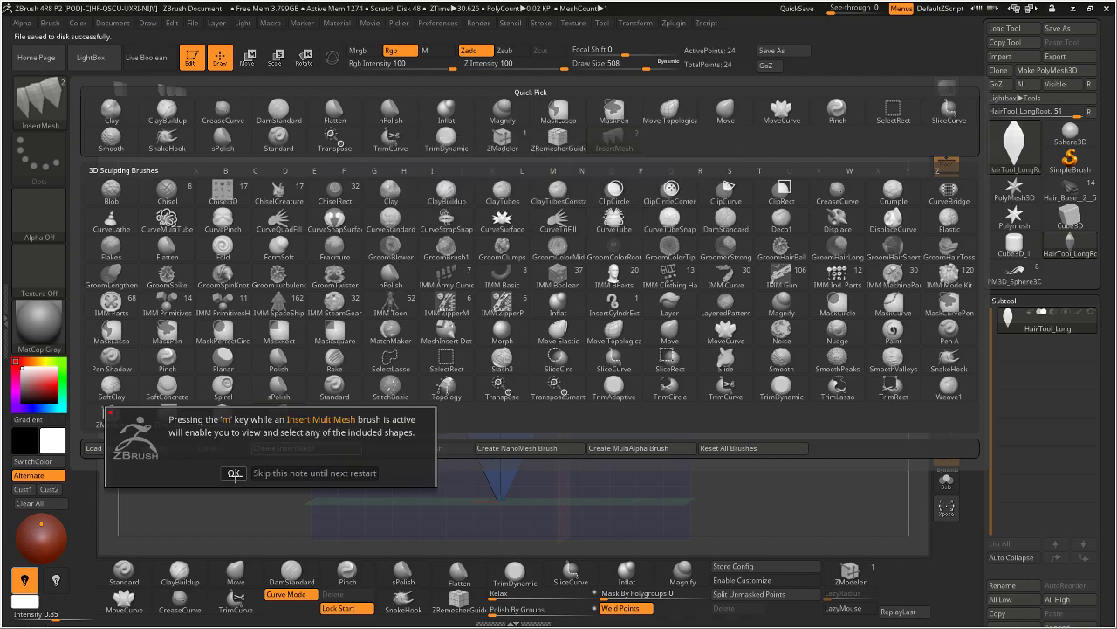
click(233, 473)
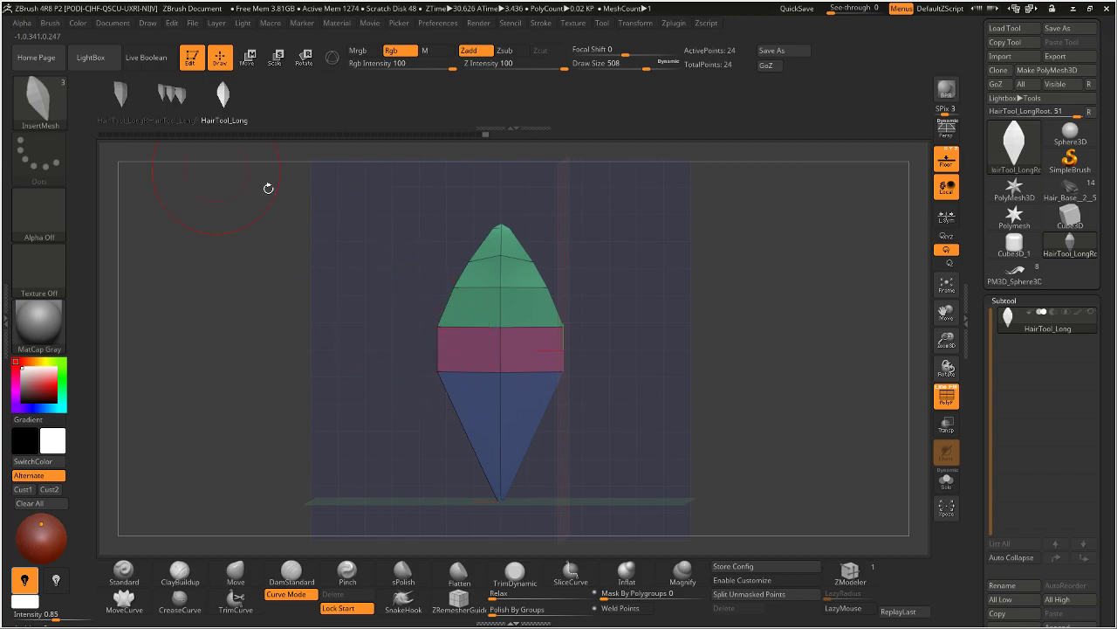
Step: Save the insert mesh brush as a brush preset named Hair_Long_Brush
click(43, 103)
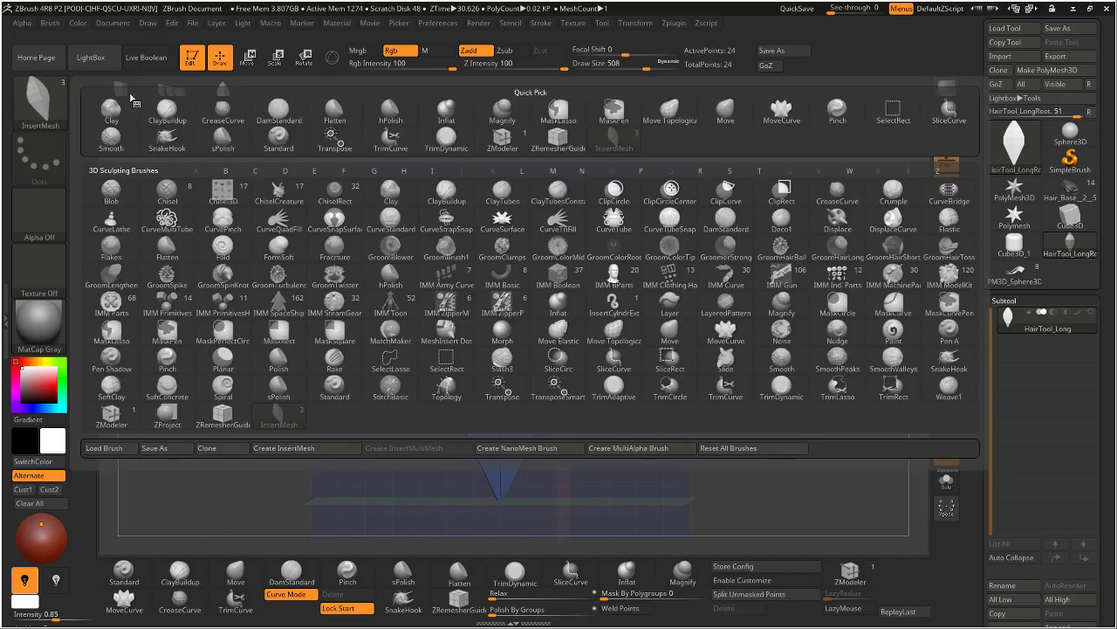
click(166, 448)
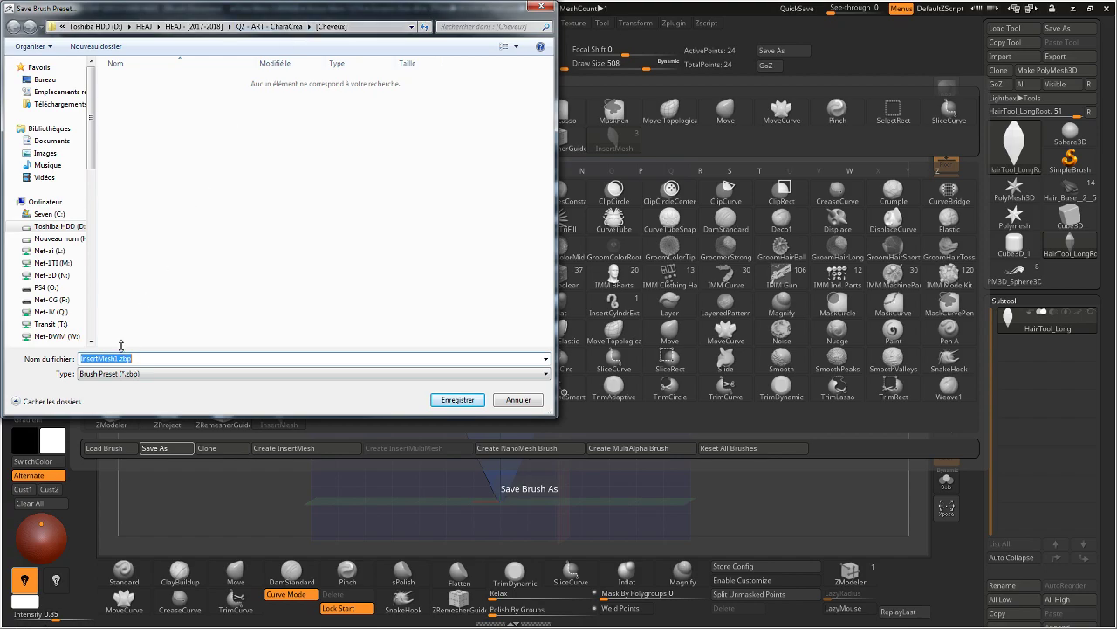
text(Hair_Long_Brush)
key(Return)
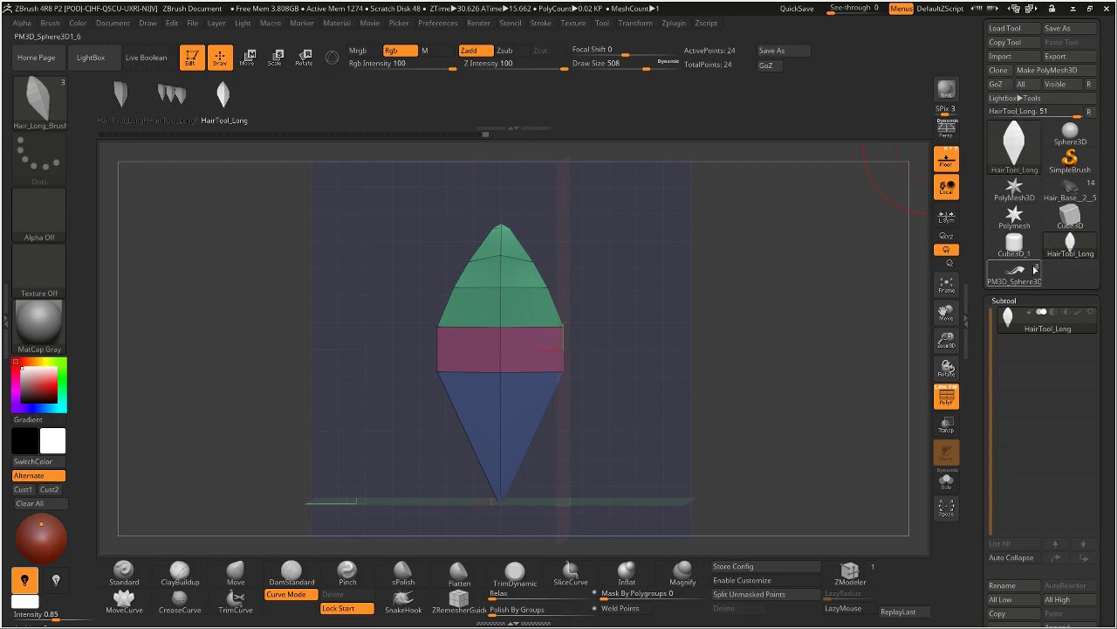
Step: Switch to the PM3D_Sphere3D model, select its sphere subtool, and draw a HairTool_Long strand with a reduced draw size
click(1018, 272)
drag(823, 270, 558, 195)
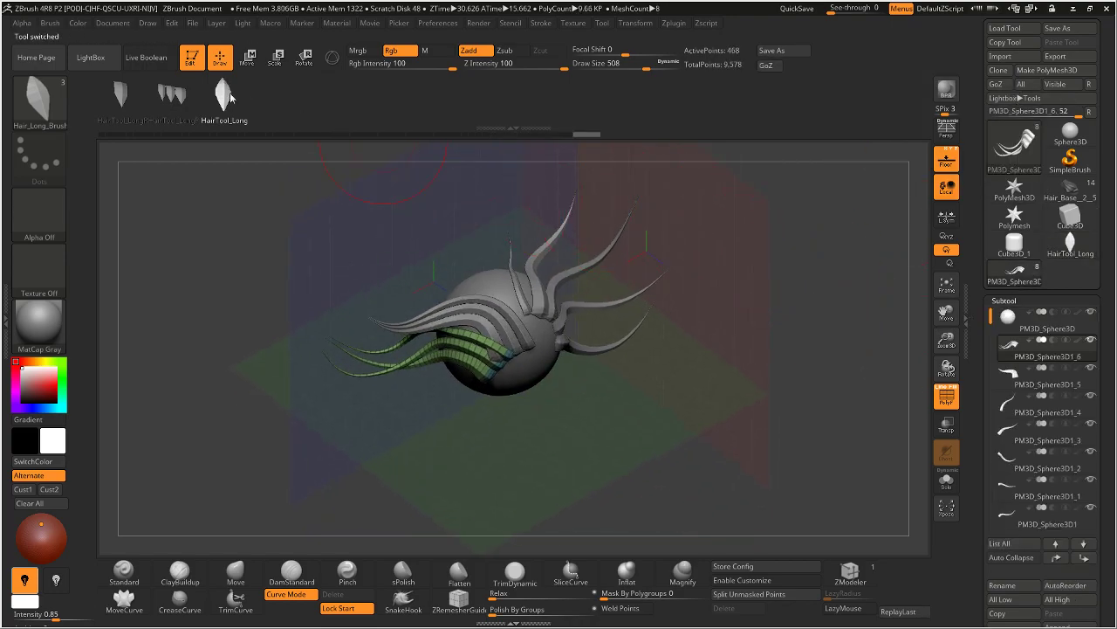
key(s)
drag(539, 340, 510, 336)
click(1009, 322)
drag(664, 262, 627, 333)
drag(685, 251, 631, 272)
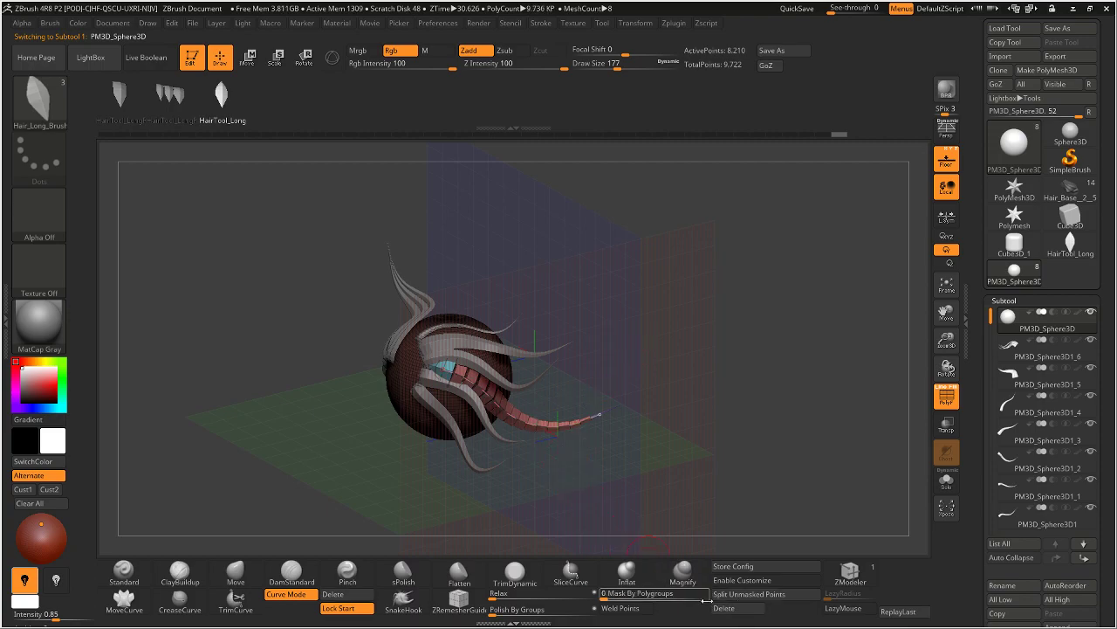
Step: Enable Weld Points for the brush and update the HairTool_Long strand on the sphere with an adjusted draw size
click(616, 608)
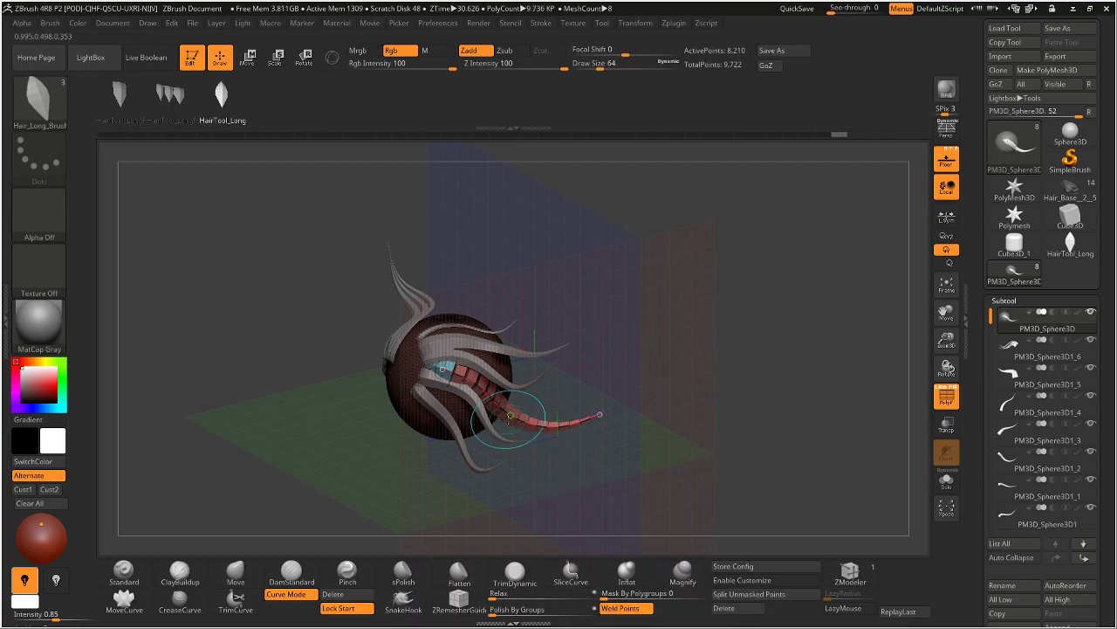
key(s)
drag(395, 376, 371, 375)
mouse_move(447, 381)
mouse_down()
mouse_move(515, 410)
mouse_move(567, 471)
mouse_up()
alt+drag(742, 489, 742, 384)
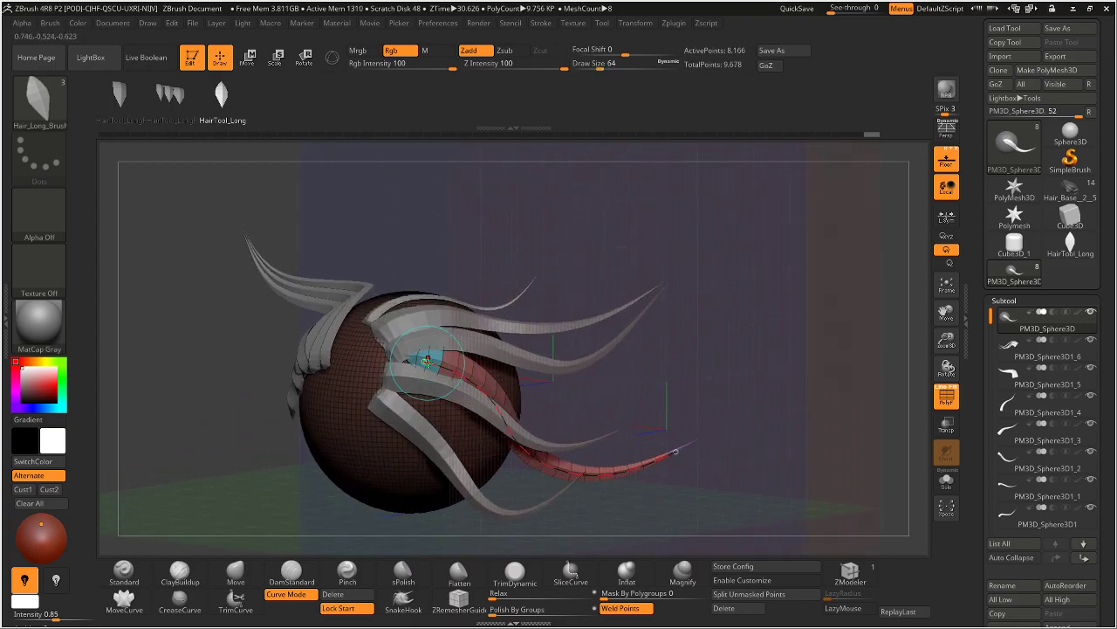
Step: Split the finished strand from the sphere into its own subtool and delete its curve
key(ctrl+shift+z)
mouse_move(789, 335)
mouse_down()
mouse_move(781, 380)
mouse_move(822, 515)
mouse_up()
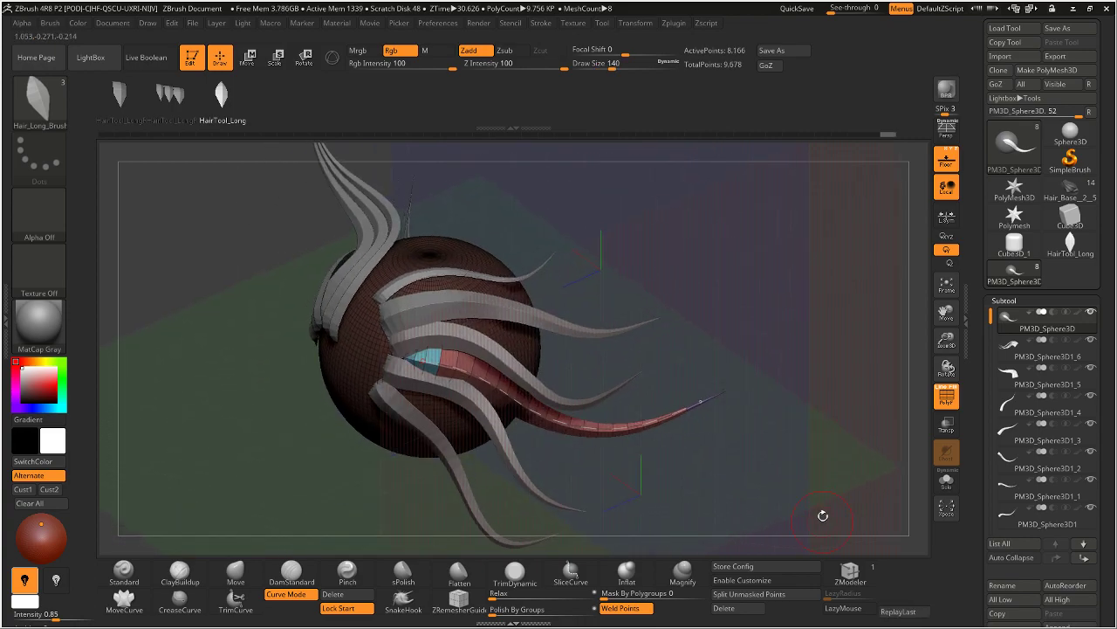
click(768, 593)
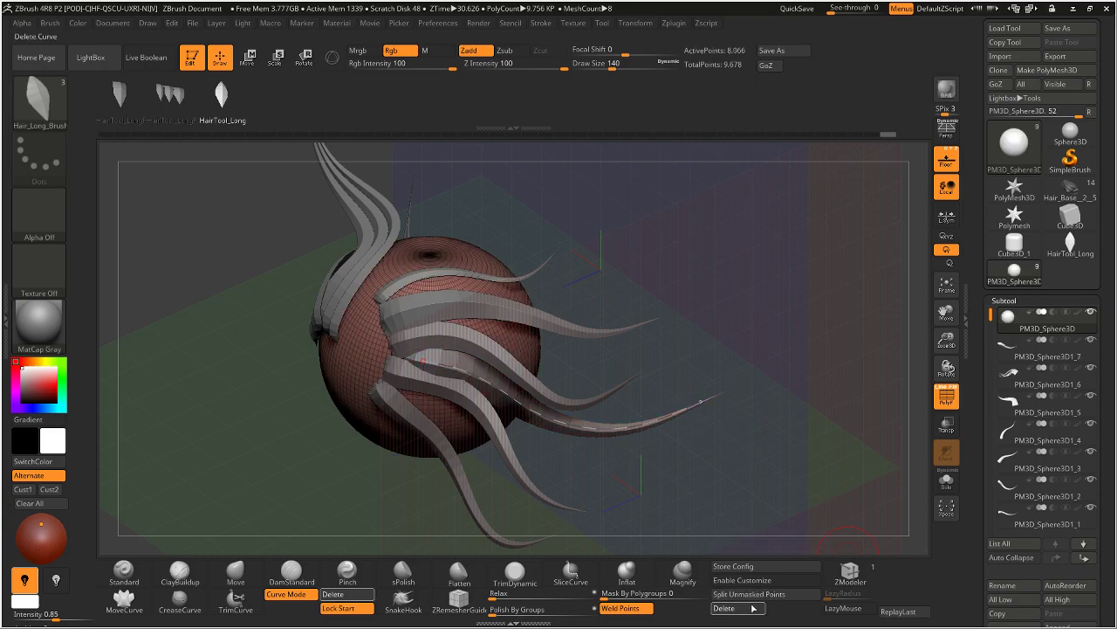
Step: Draw another HairTool_Long strand between the existing strands on the sphere and split it into its own subtool
drag(740, 474, 663, 311)
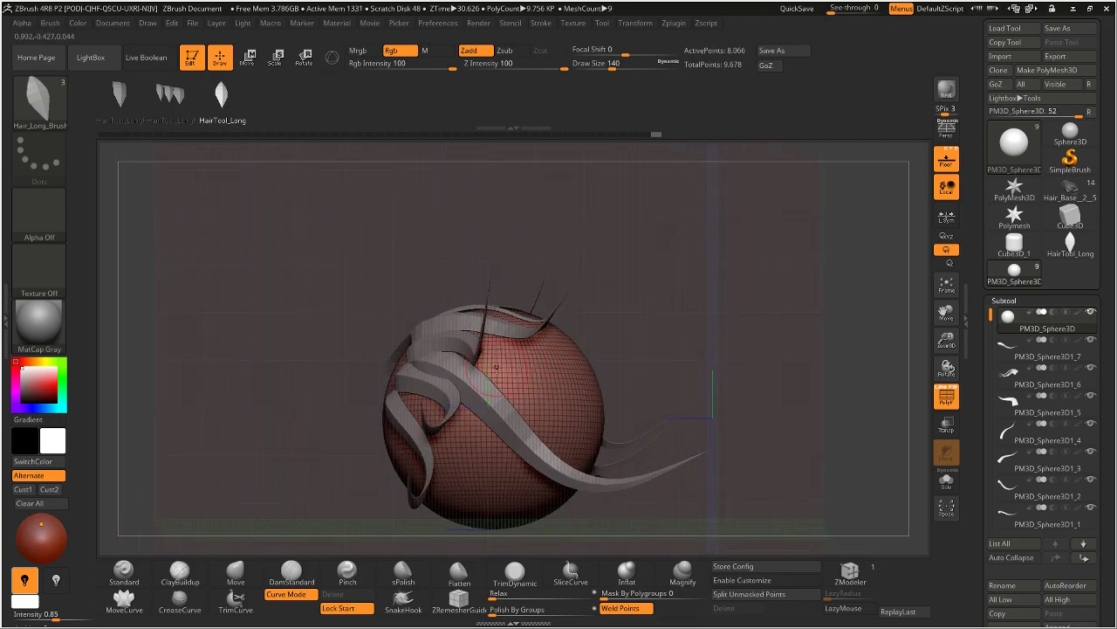
mouse_move(487, 367)
mouse_down()
mouse_move(706, 370)
mouse_move(710, 359)
mouse_move(469, 356)
mouse_up()
mouse_move(541, 332)
mouse_down()
mouse_move(735, 255)
mouse_move(663, 271)
mouse_up()
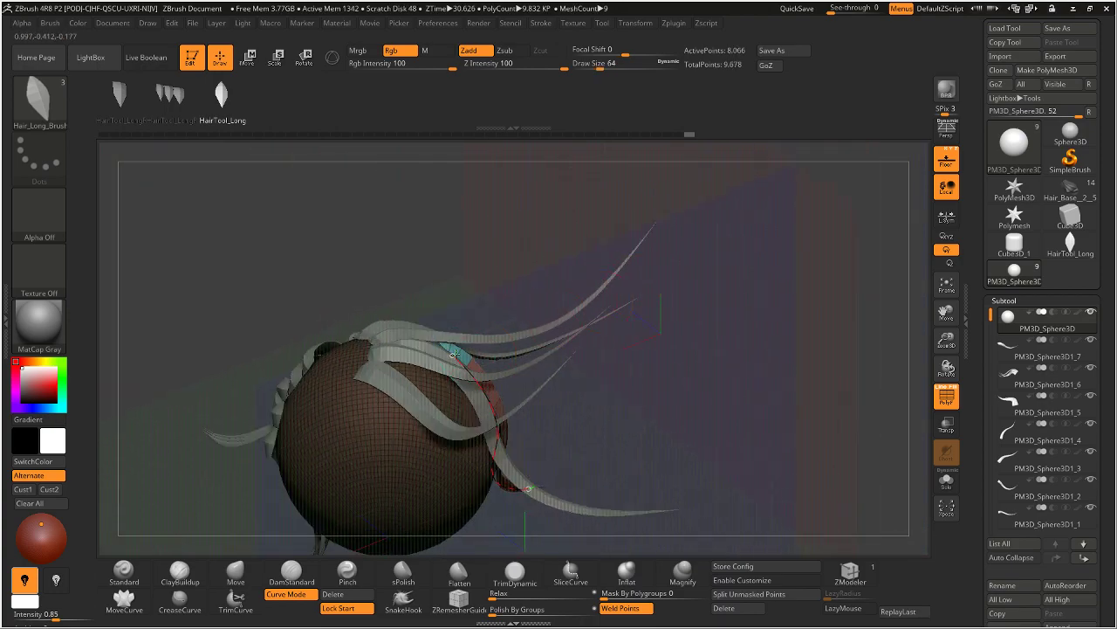
mouse_move(451, 356)
mouse_down()
mouse_move(688, 389)
mouse_move(687, 378)
mouse_up()
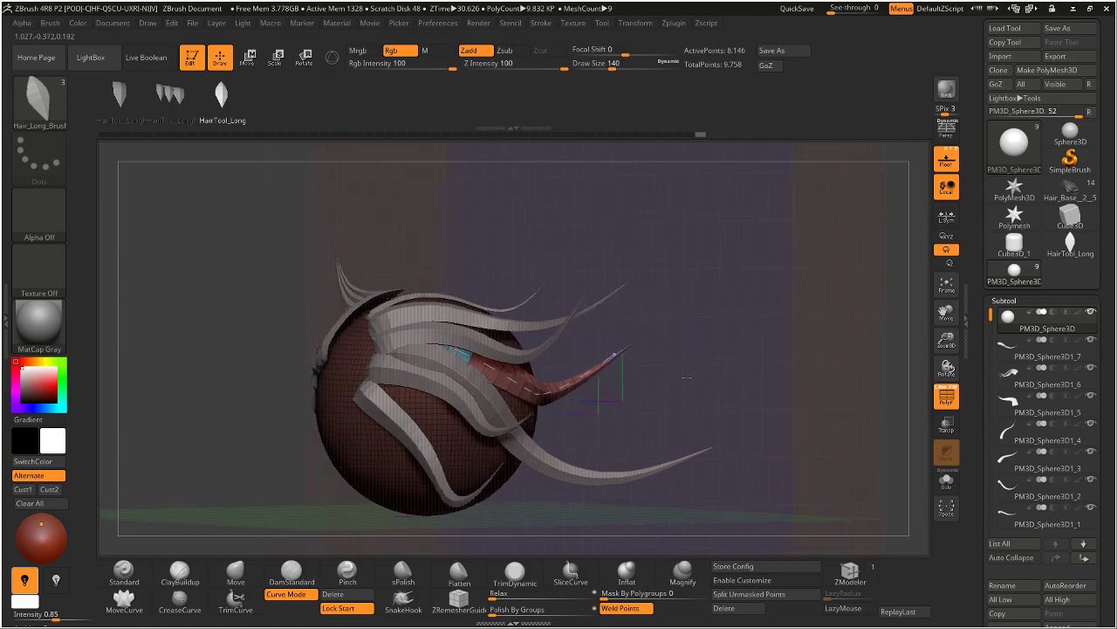
click(749, 594)
drag(760, 303, 759, 298)
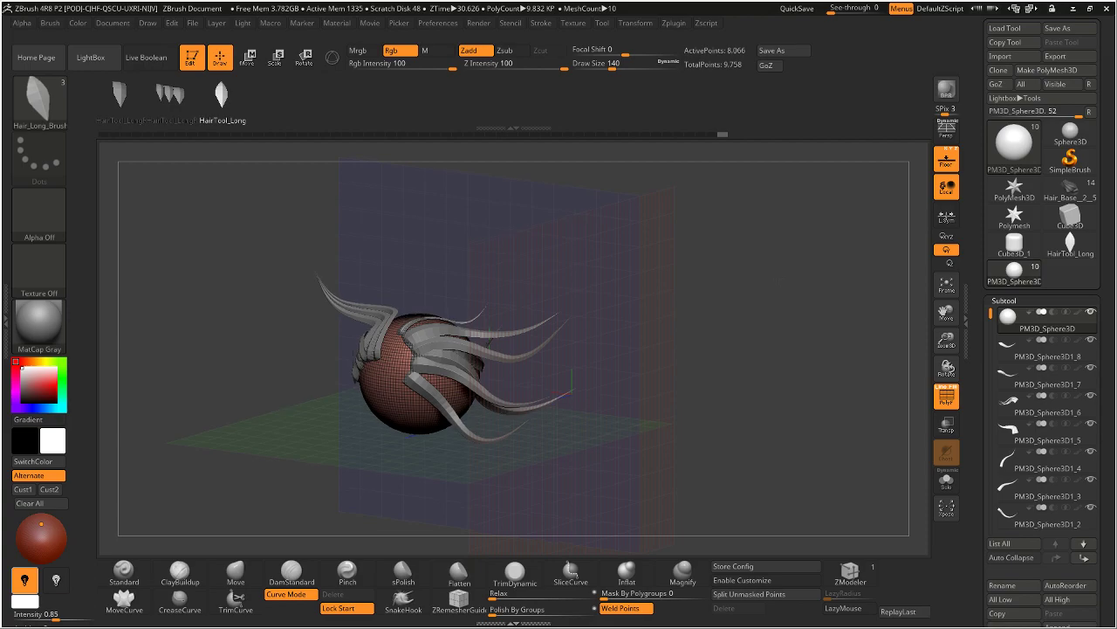
drag(778, 289, 805, 296)
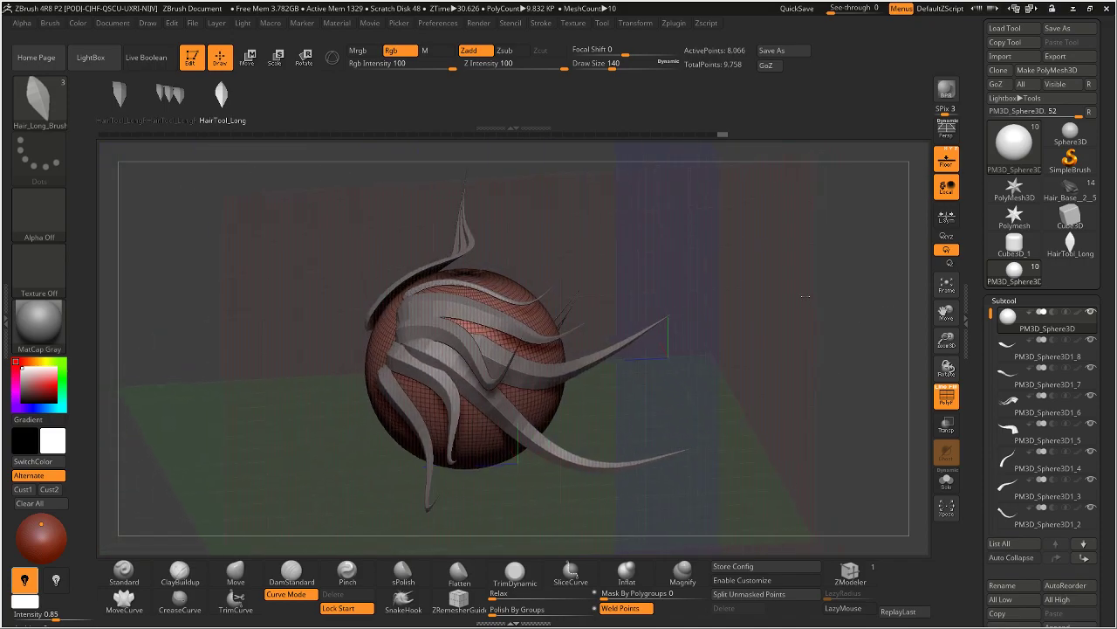
Step: Switch to the head model Hair_Base__2_5, reduce the draw size to 7, and turn on perspective
click(1071, 189)
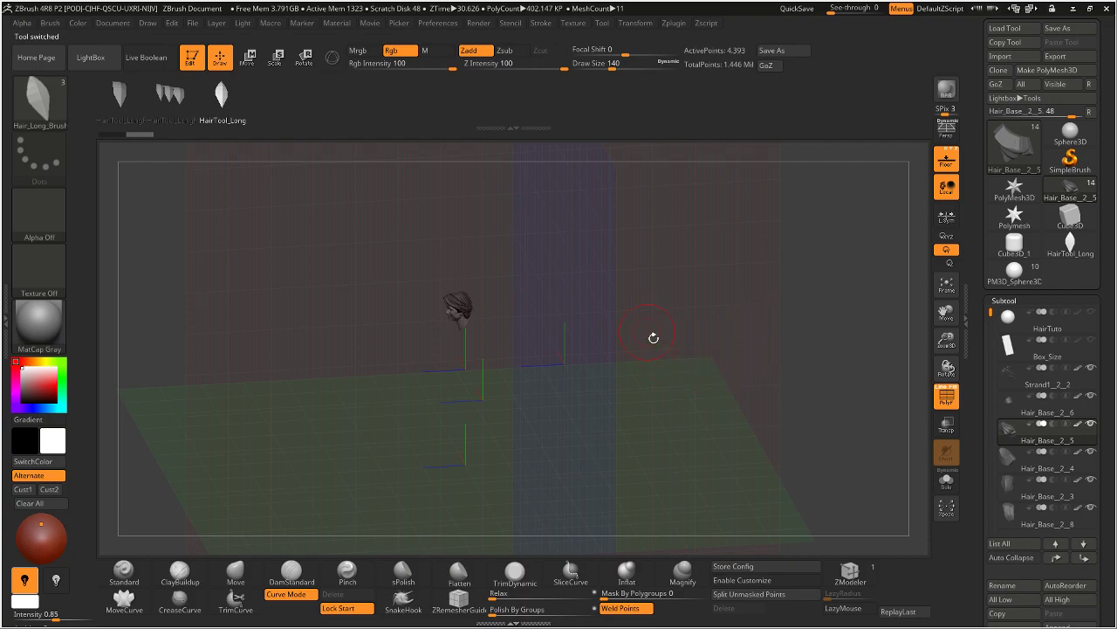
drag(668, 362, 700, 346)
key(s)
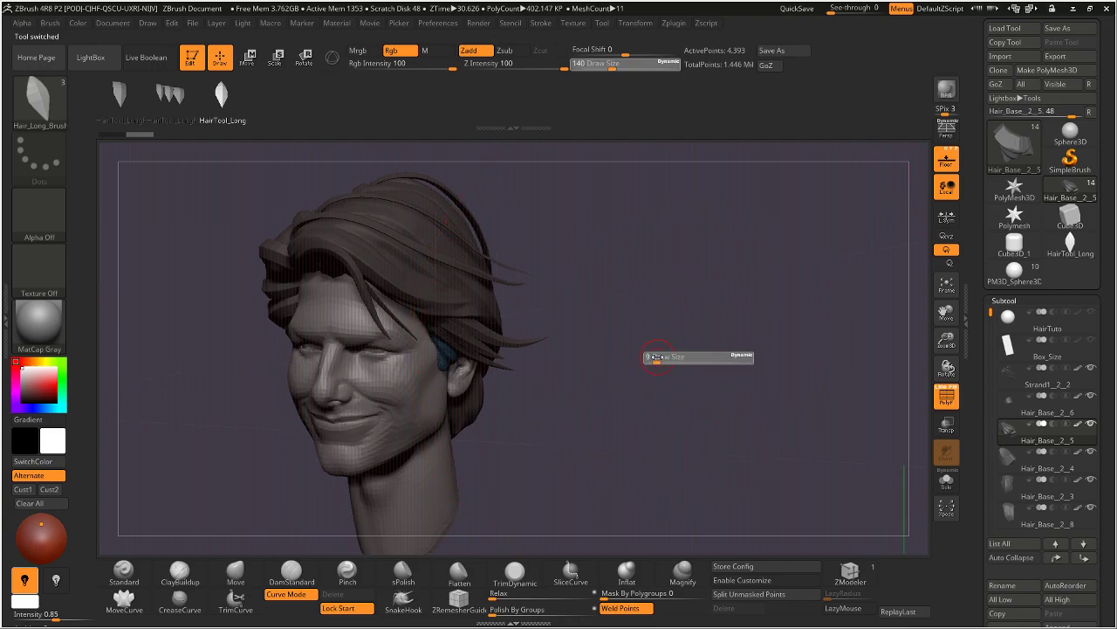
key(Return)
mouse_move(739, 314)
mouse_down()
mouse_move(783, 297)
mouse_move(768, 302)
mouse_up()
key(p)
Step: Select the Hair_Sculpt__2_ subtool and isolate it with Solo
drag(991, 310, 990, 449)
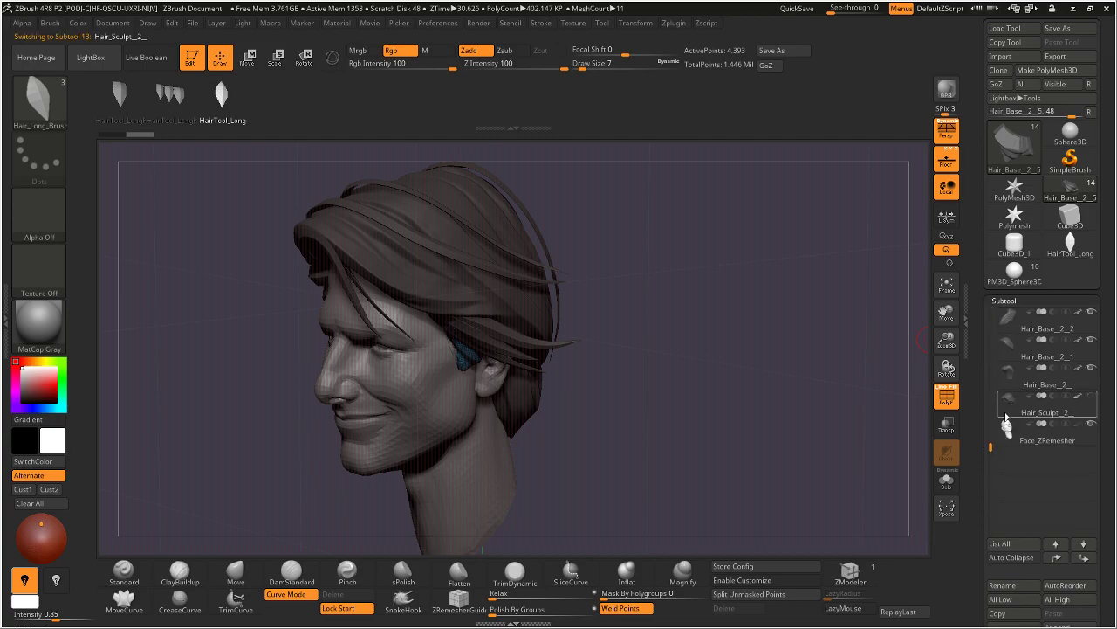
click(946, 480)
drag(768, 317, 741, 290)
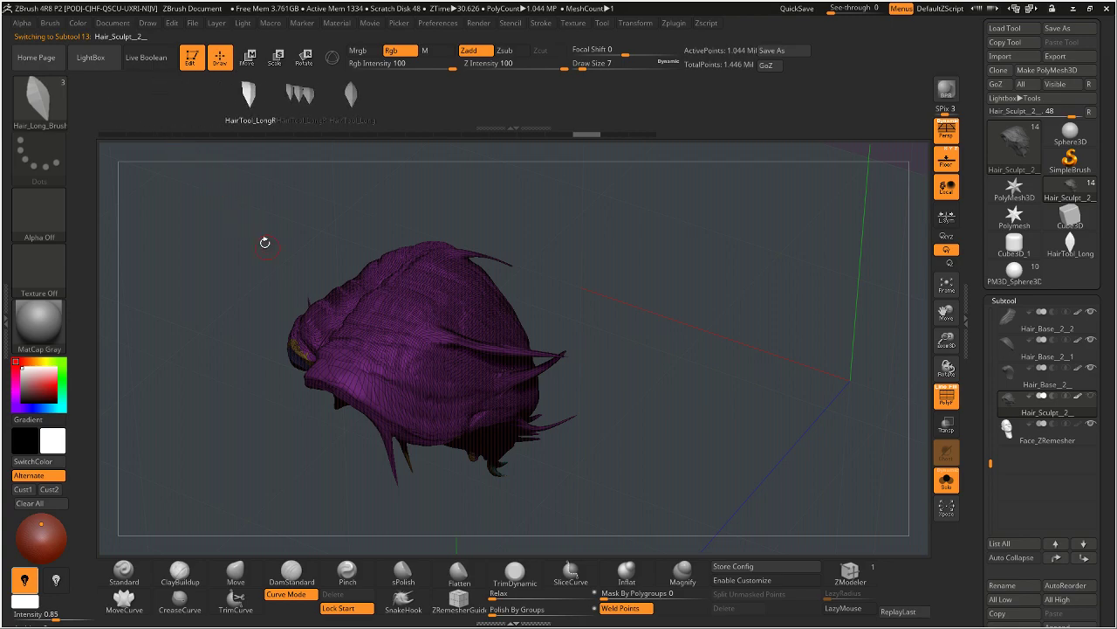
Step: Try to draw a strand with the brush's first hair mesh along the side of the isolated hair sculpt
click(323, 347)
drag(371, 367, 410, 381)
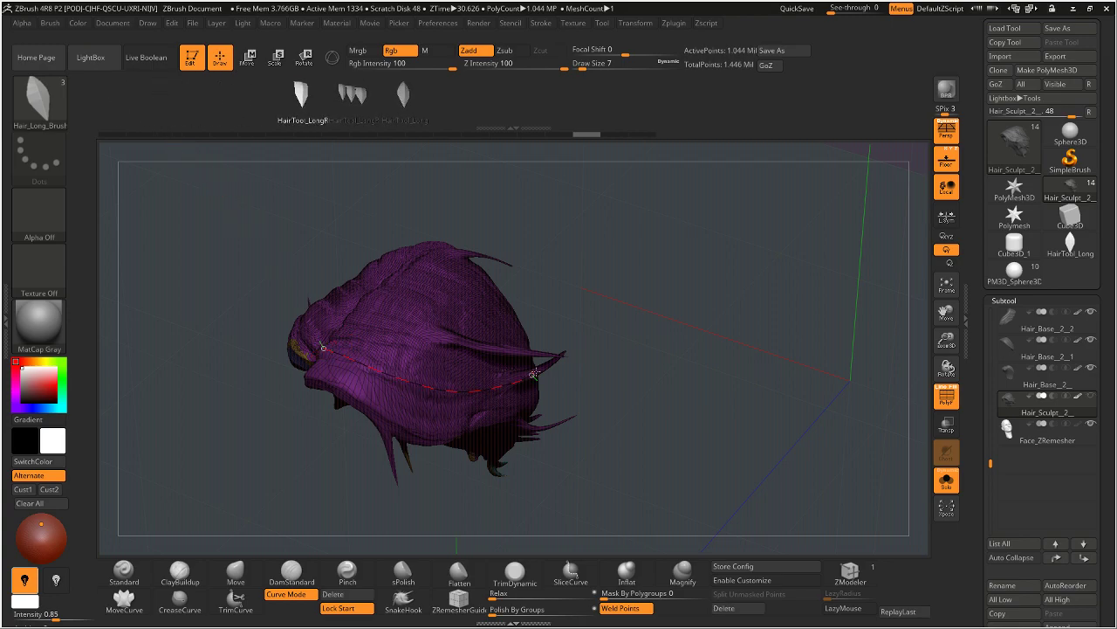
drag(551, 359, 553, 359)
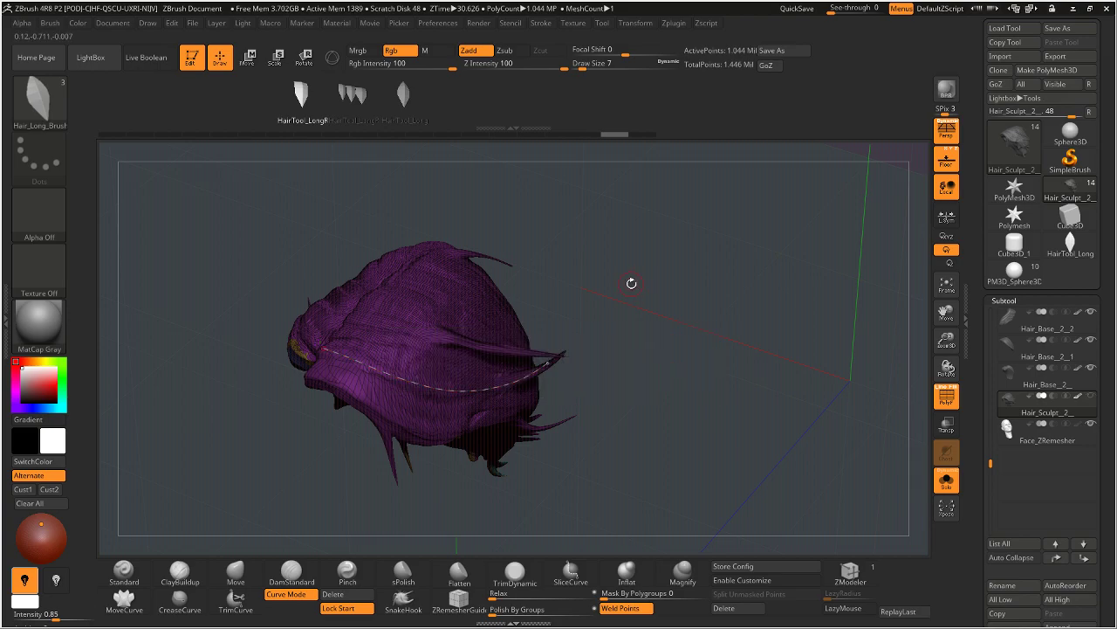
click(907, 425)
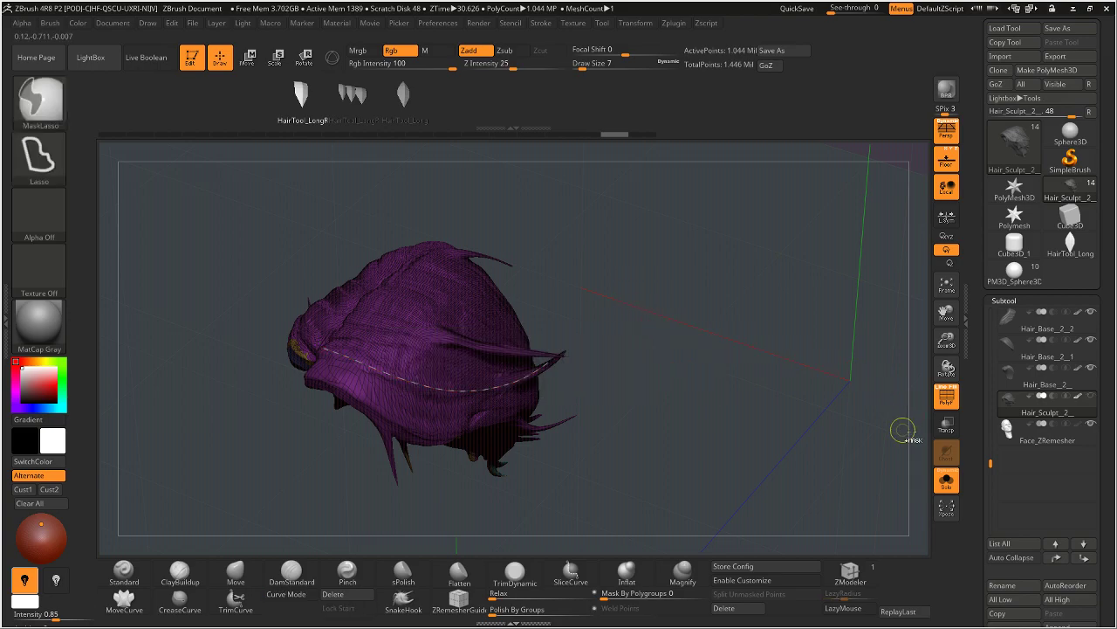
Step: End layer recording on the hair sculpt's active layer and bake all of the subtool's layers
scroll(977, 469, down, 10)
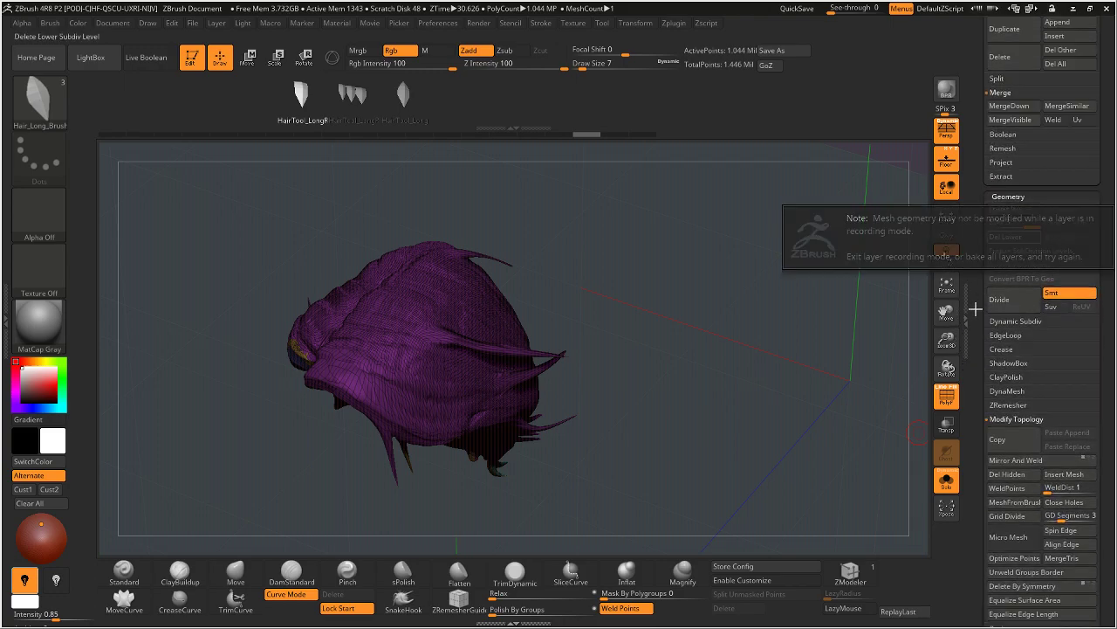
scroll(976, 218, down, 8)
click(1003, 381)
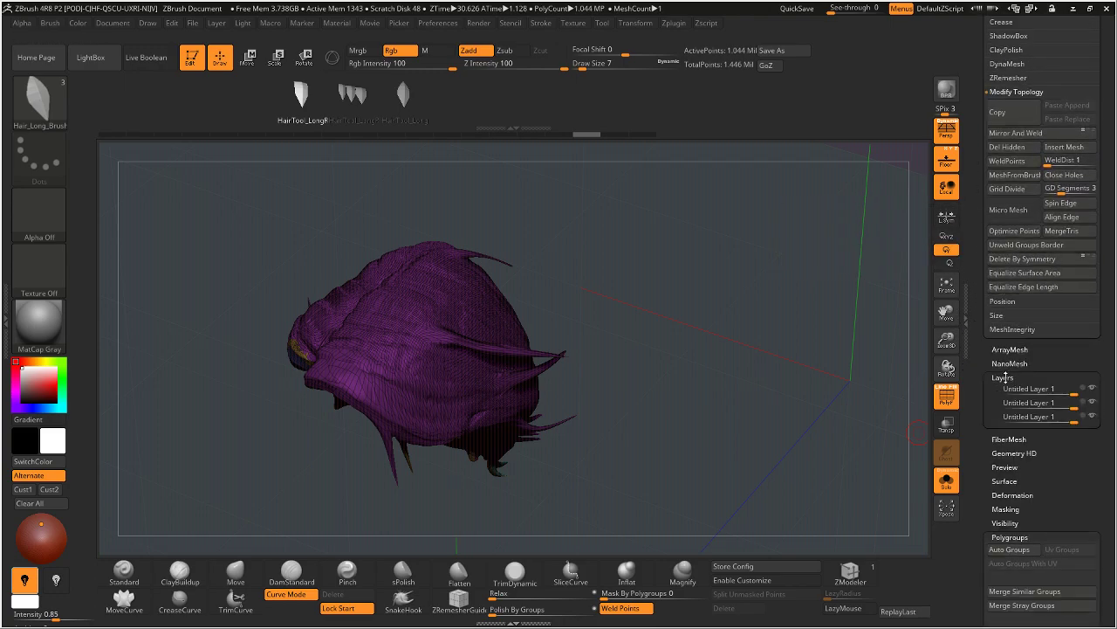
click(1089, 445)
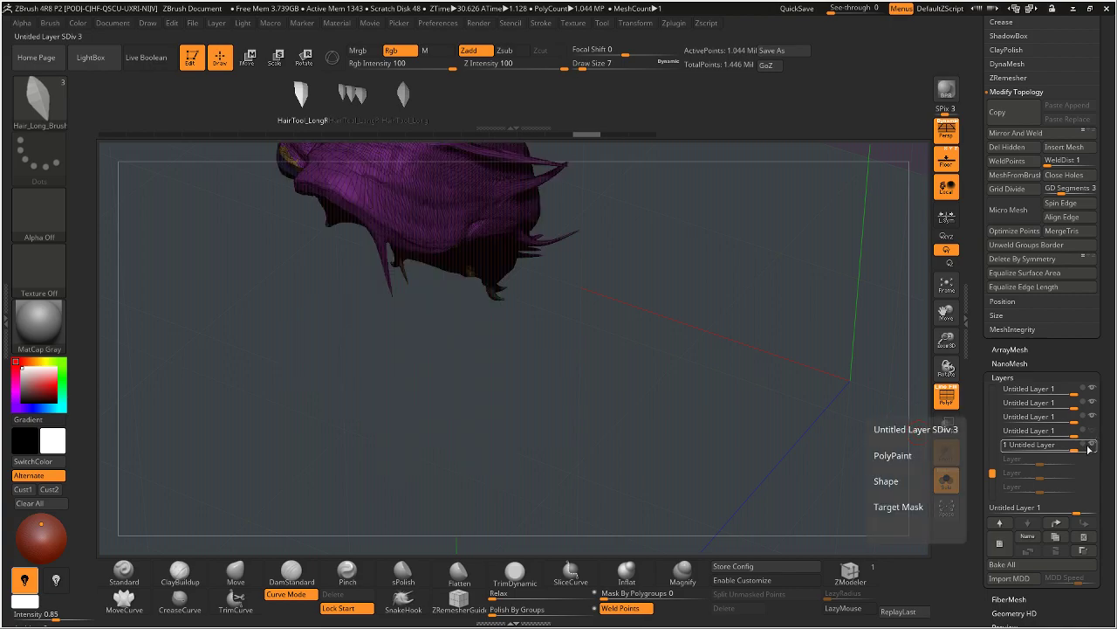
key(ctrl)
click(1085, 447)
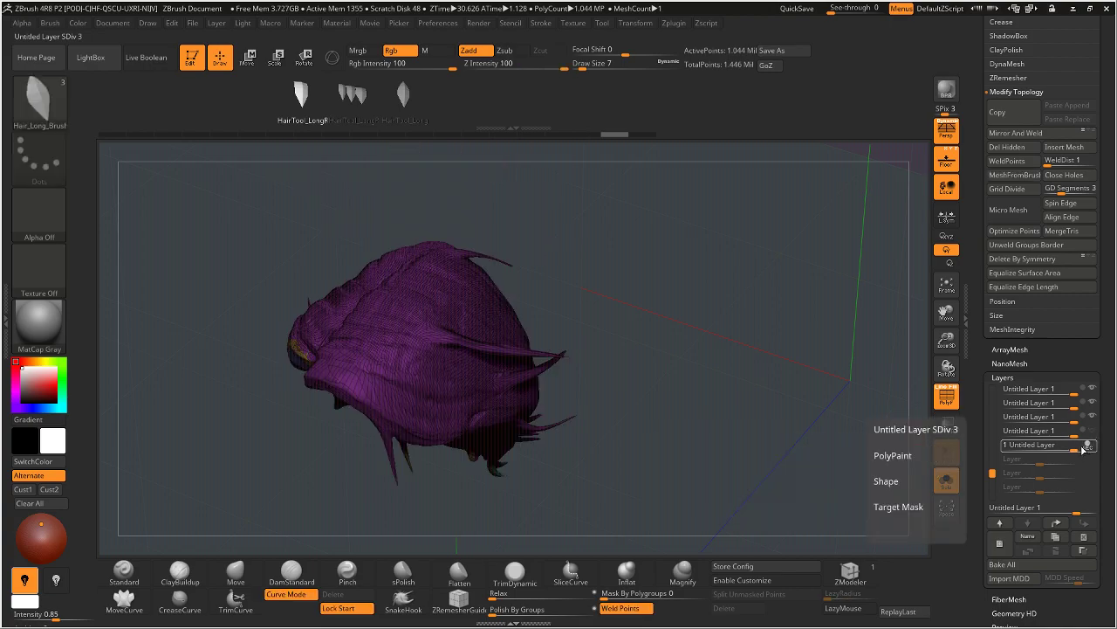
click(1029, 535)
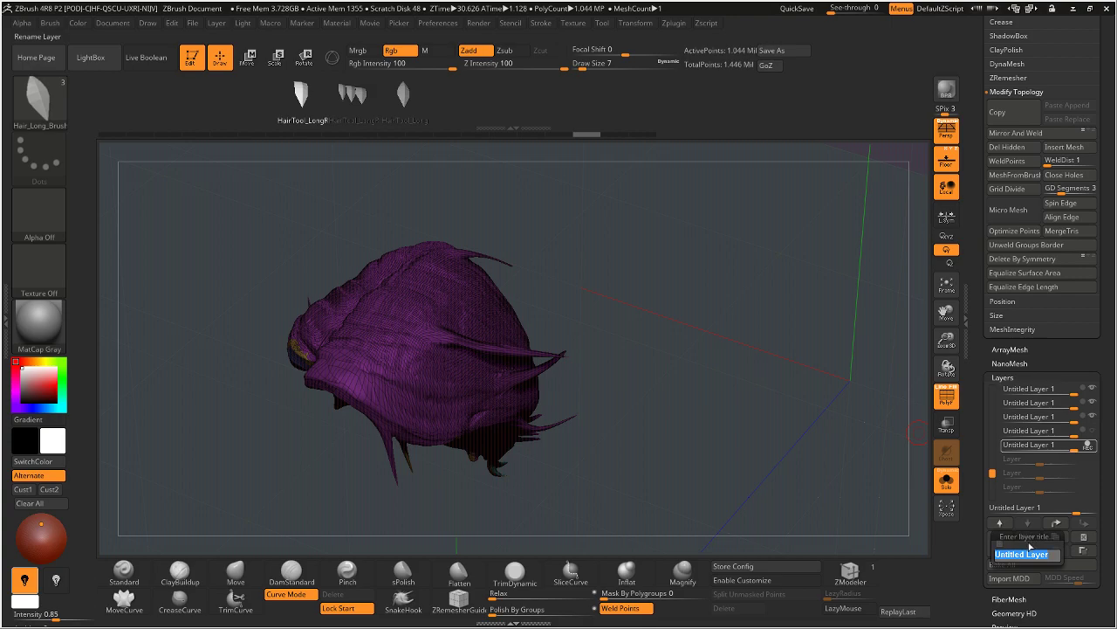
click(969, 553)
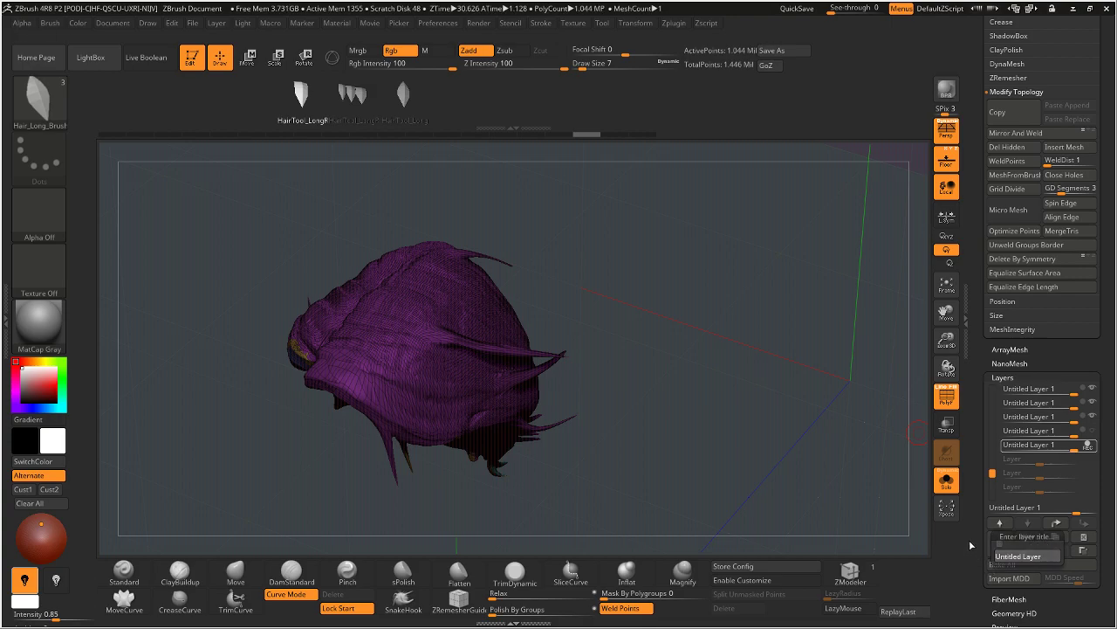
click(1001, 564)
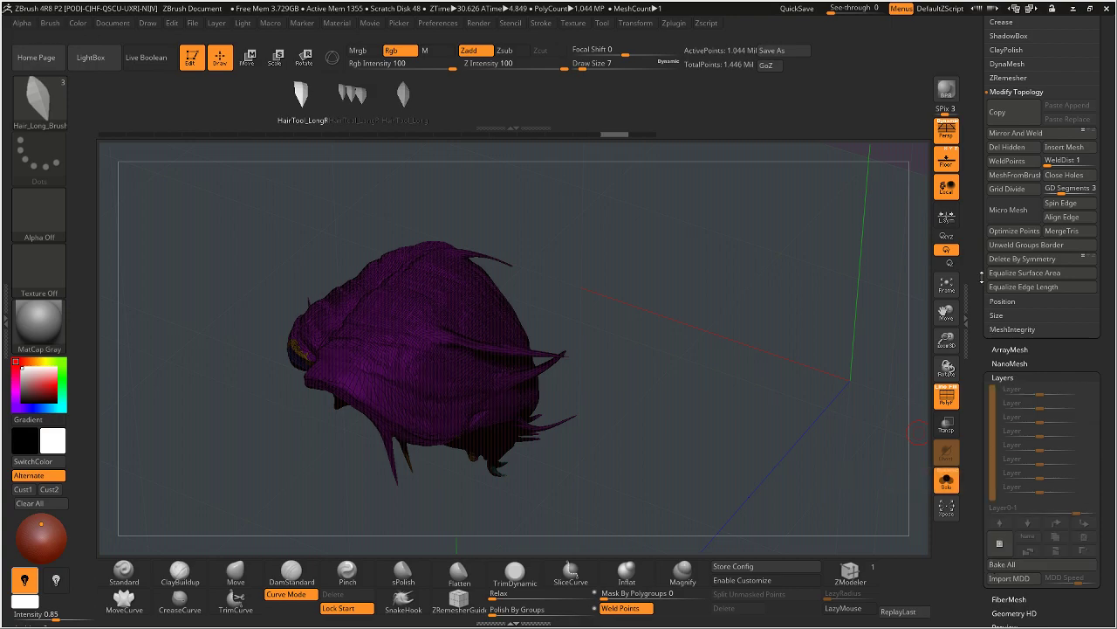
Step: Delete the hair sculpt's lower subdivision levels and check the mesh with the polyframe toggled
scroll(990, 332, up, 5)
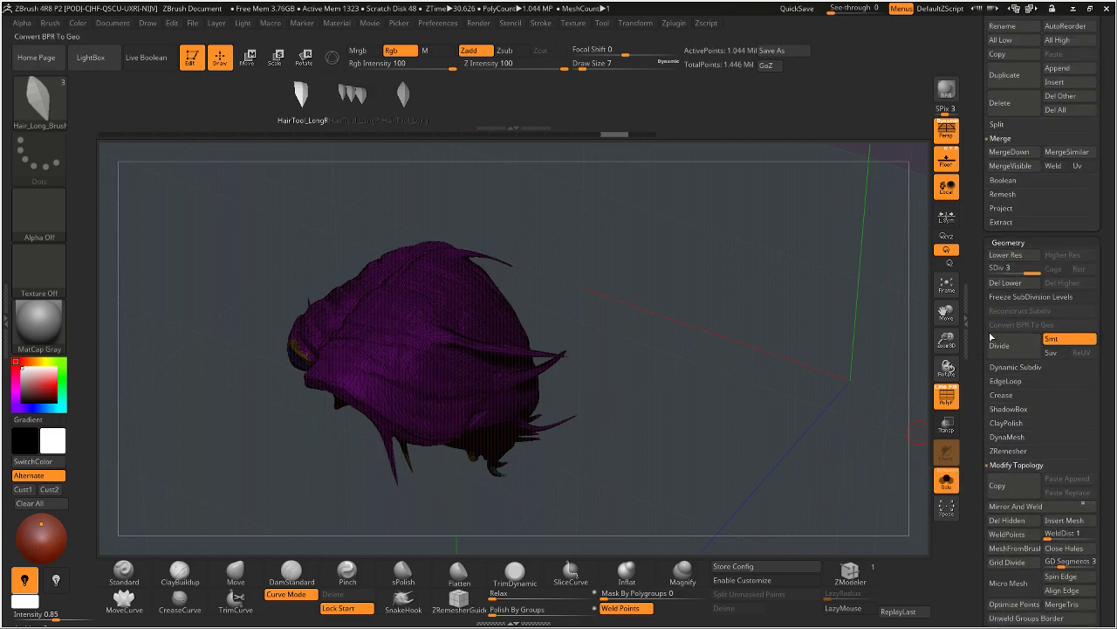
click(1005, 282)
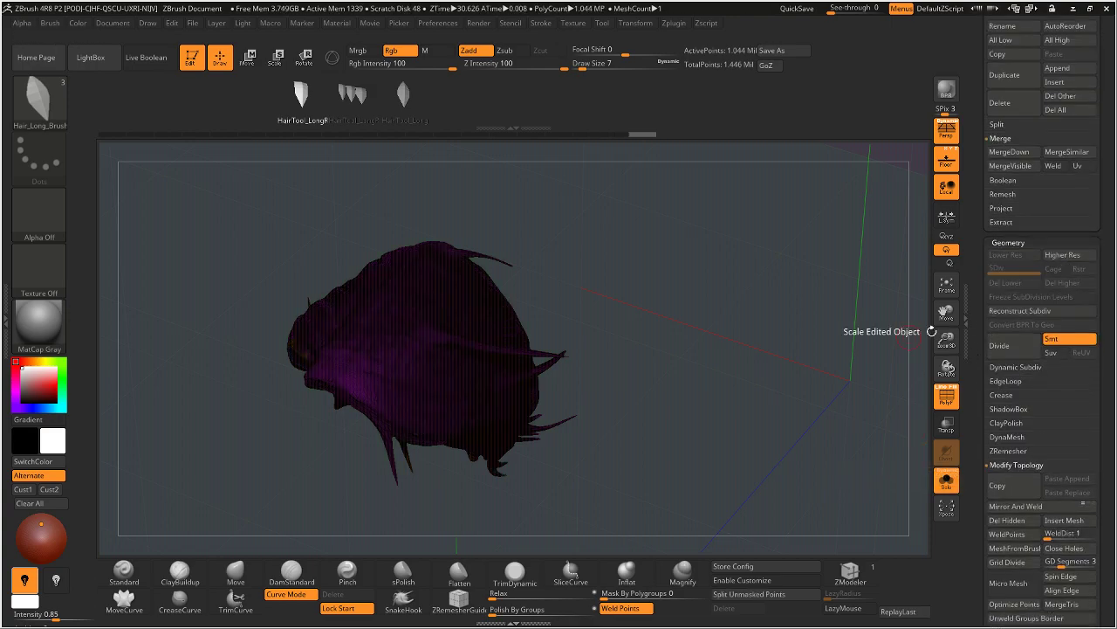
click(947, 398)
click(947, 398)
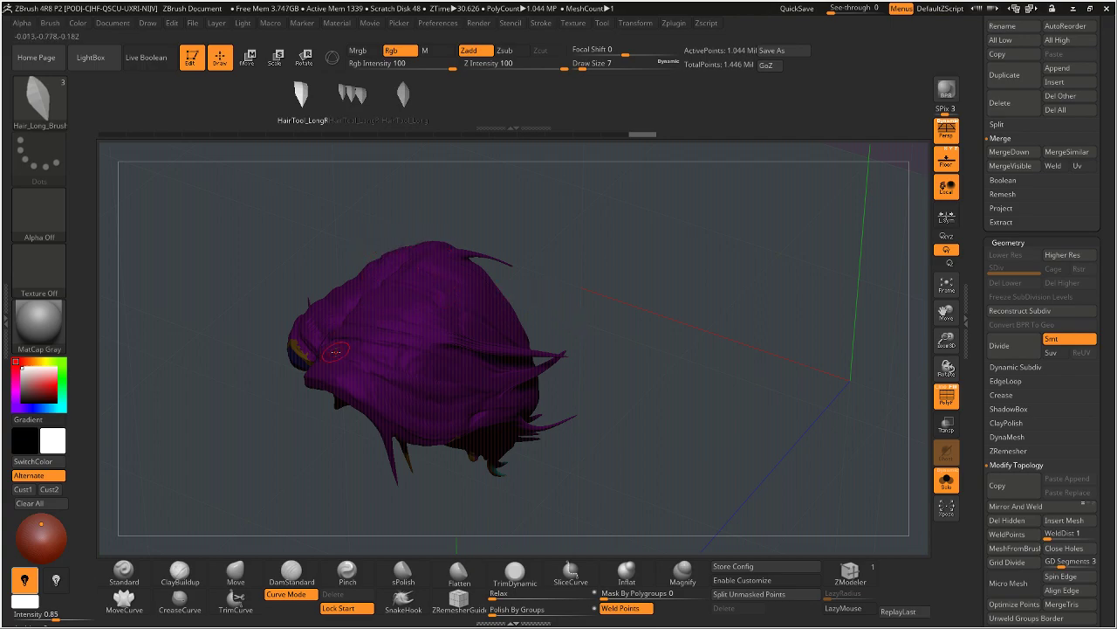
Step: Draw a hair strand along the side of the hair sculpt, view it in isolation, and show the whole subtool again
drag(326, 347, 360, 359)
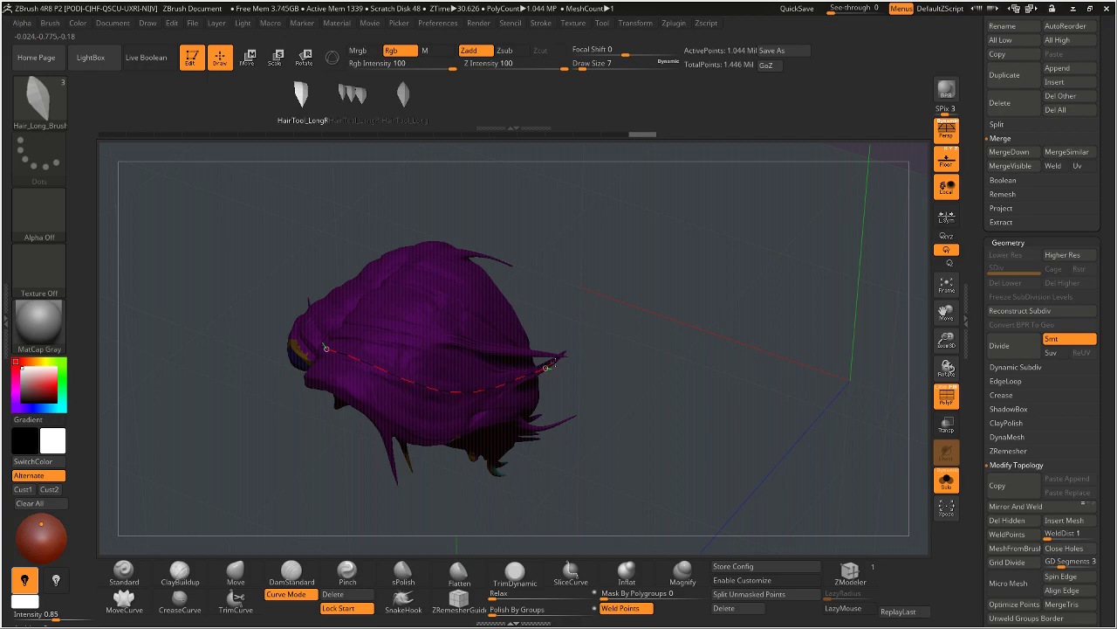
click(547, 366)
ctrl+shift+click(547, 367)
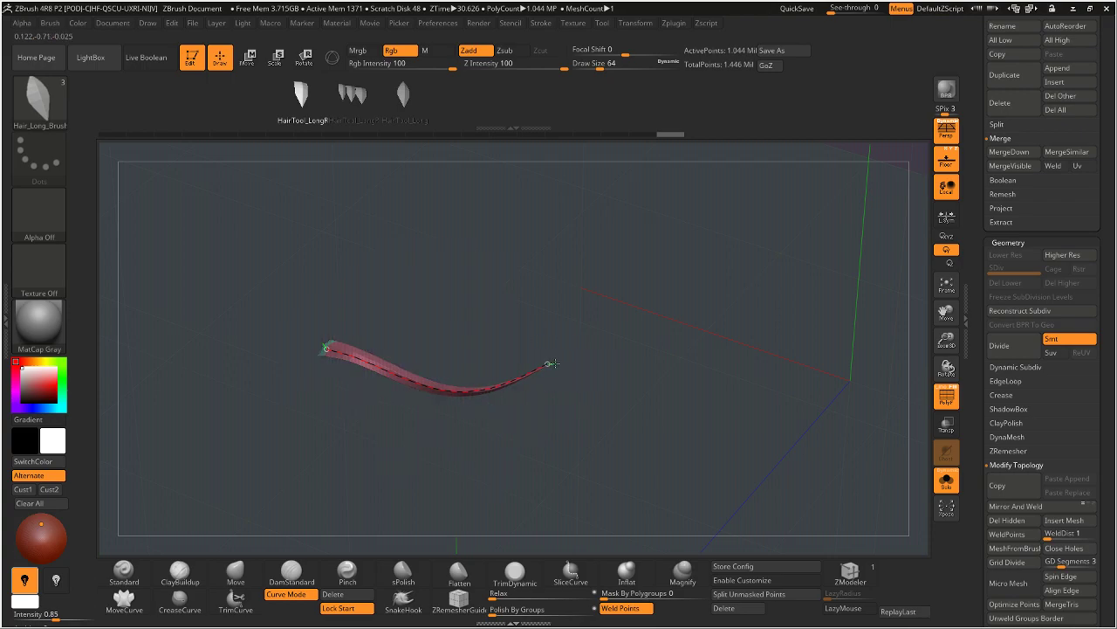
ctrl+shift+click(684, 301)
mouse_move(689, 301)
mouse_down()
mouse_move(651, 264)
mouse_move(662, 280)
mouse_move(705, 288)
mouse_up()
Step: Switch to the Hair_Base__2__ subtool, turn off Solo, and view the full head from both sides
drag(995, 314, 995, 378)
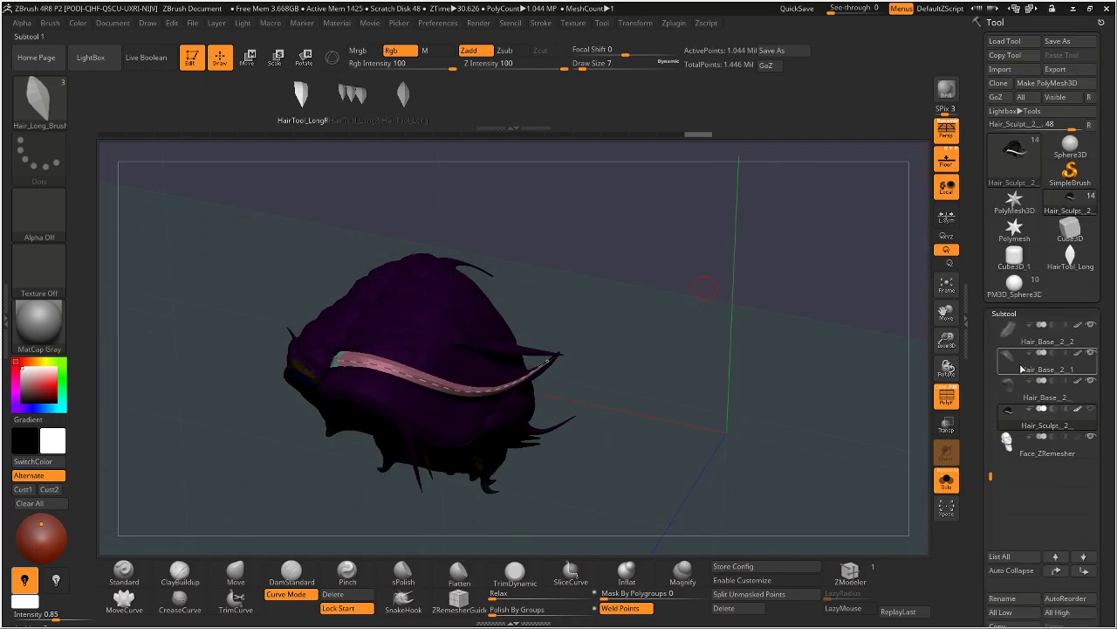
mouse_move(1013, 426)
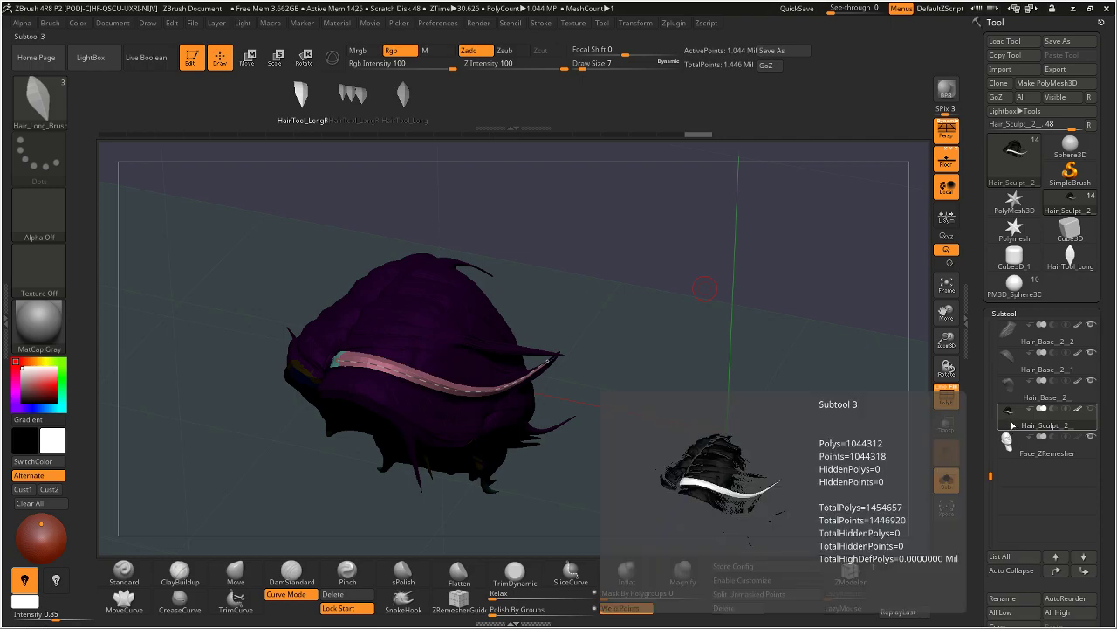
click(1013, 389)
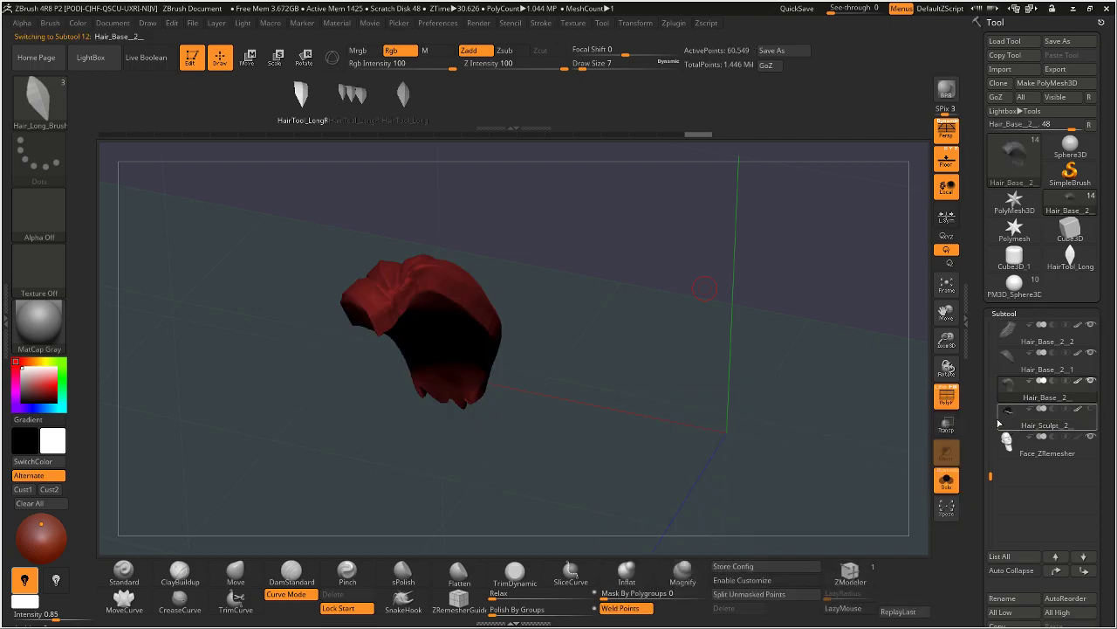
click(945, 483)
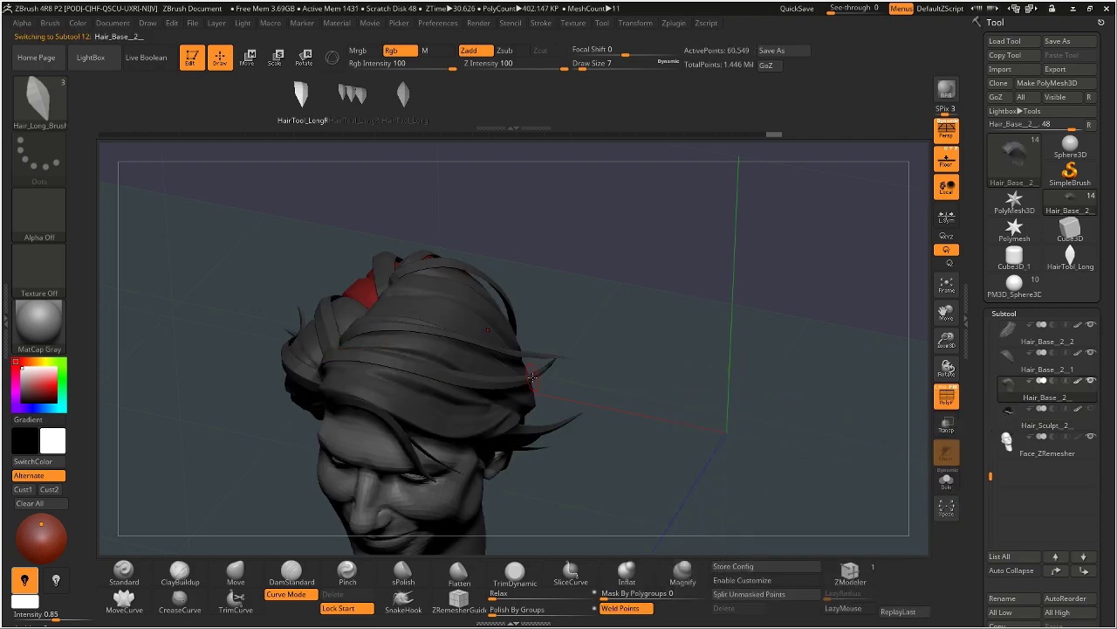
drag(622, 235, 645, 241)
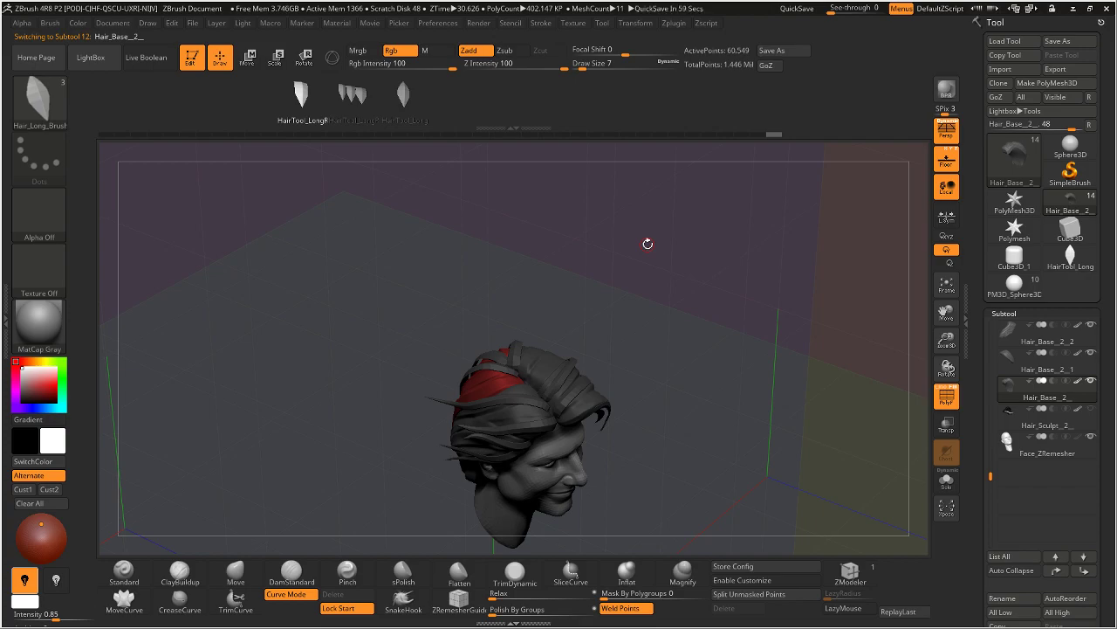
drag(650, 340, 619, 347)
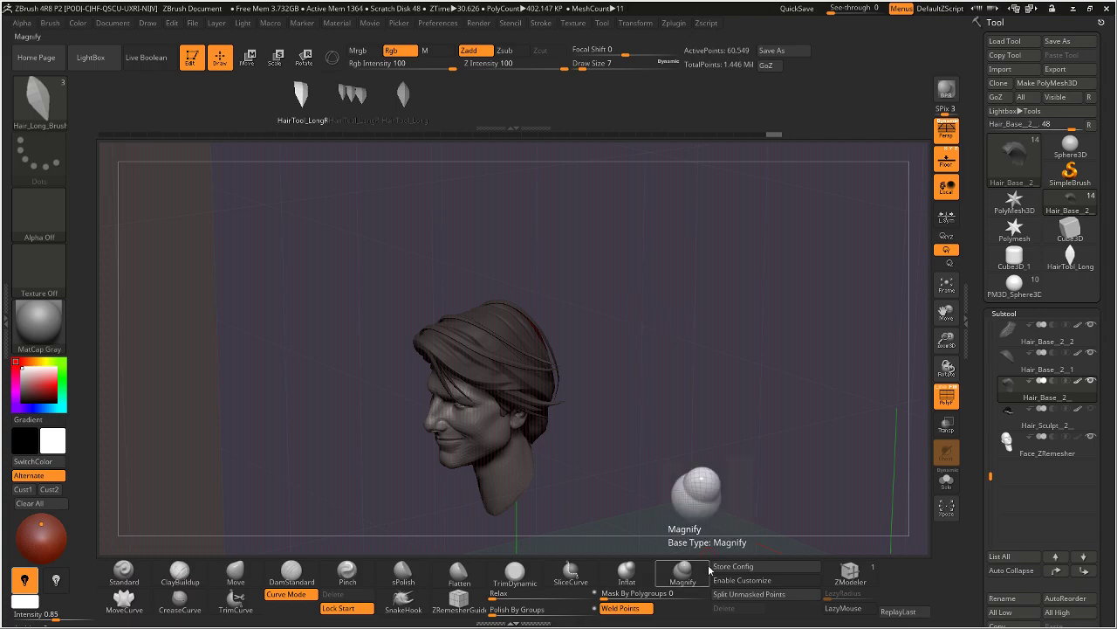
Step: Select the Strand1__2_2 subtool and compare its strands on the head with the polyframe off and on
drag(991, 476, 1002, 319)
click(1039, 389)
drag(722, 318, 871, 371)
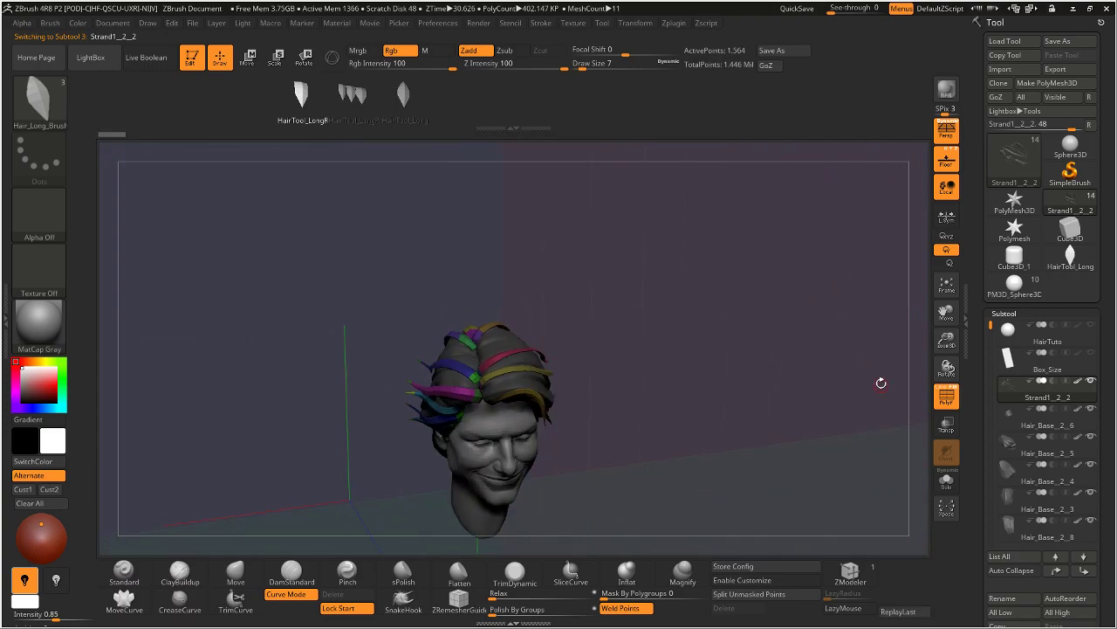
key(shift+f)
drag(797, 396, 766, 391)
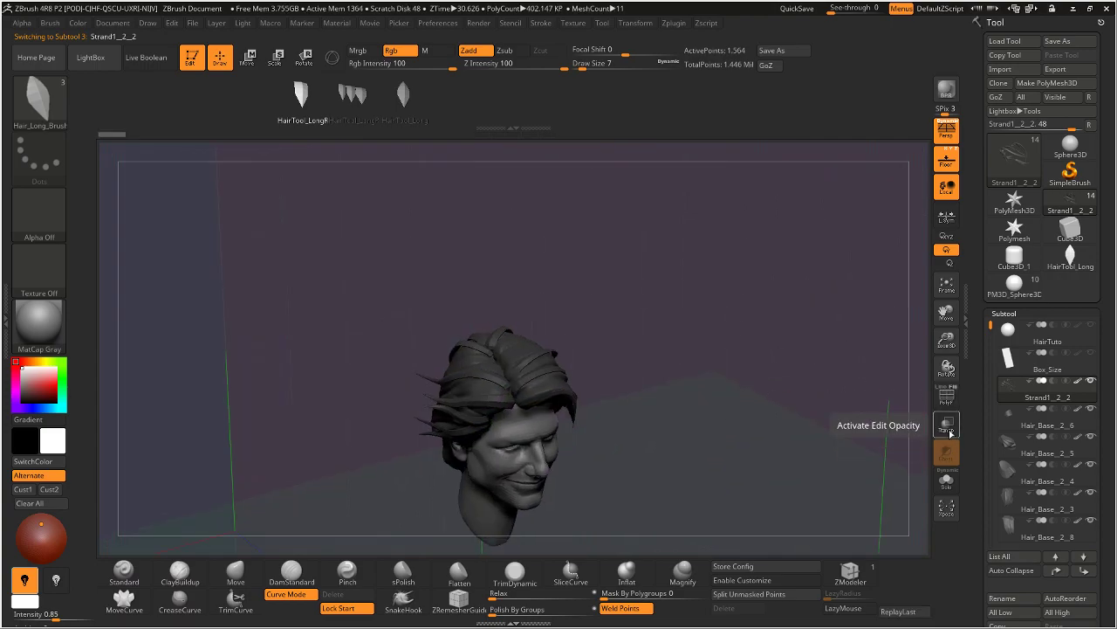
click(947, 397)
drag(747, 377, 692, 377)
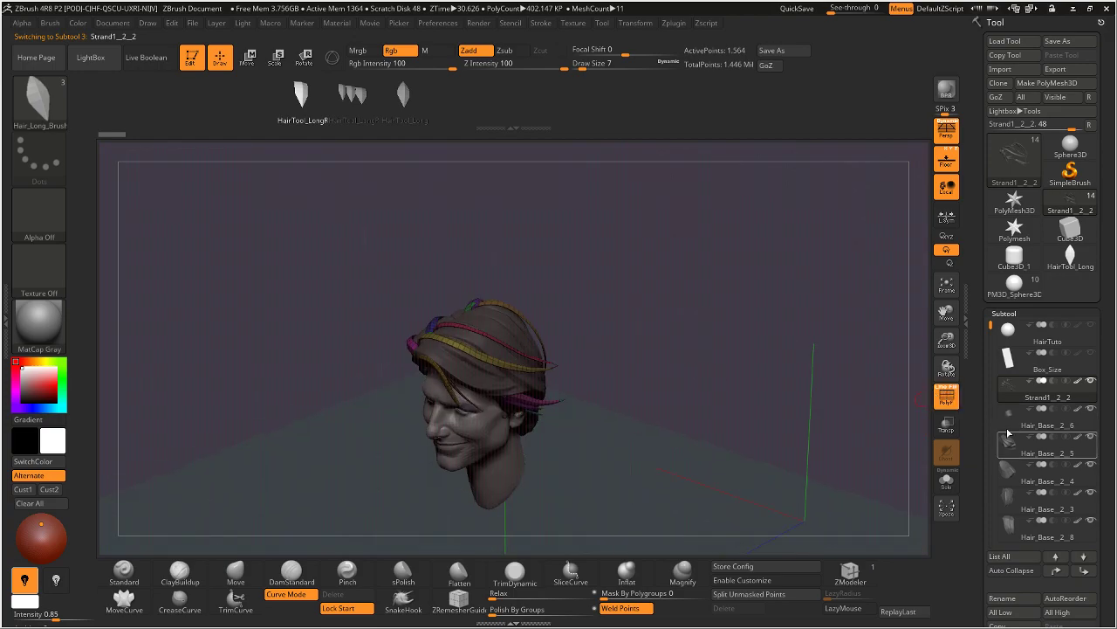
Step: Turn off the Grp option in the Strand1__2_2 subtool's export settings and view the strands around the head
drag(978, 461, 972, 336)
click(1002, 355)
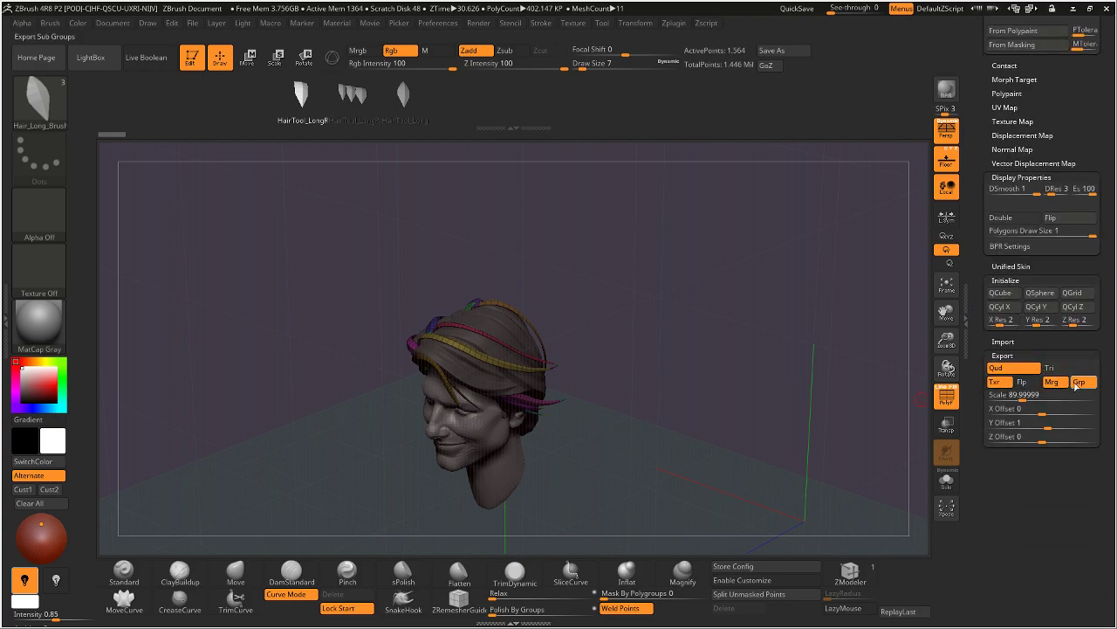
click(1063, 385)
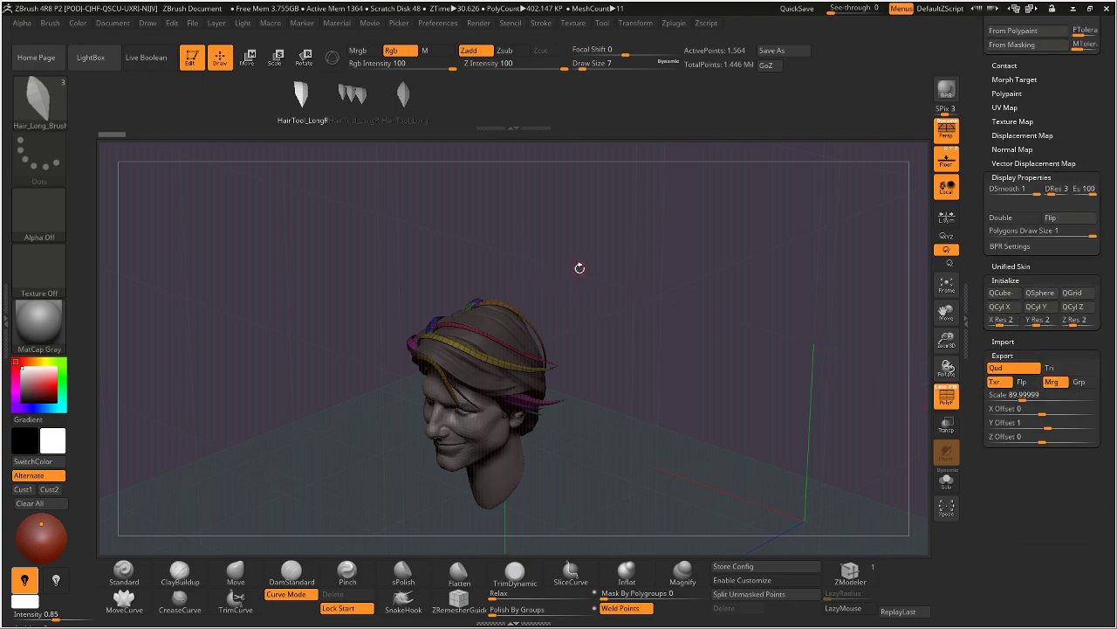
drag(571, 274, 523, 362)
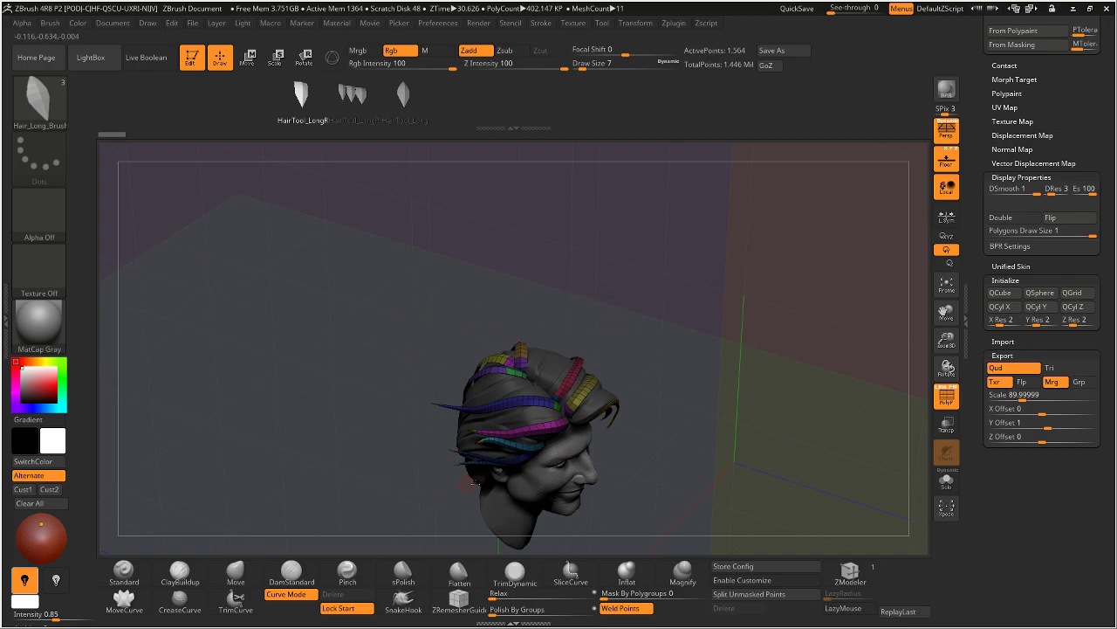
drag(729, 384, 699, 381)
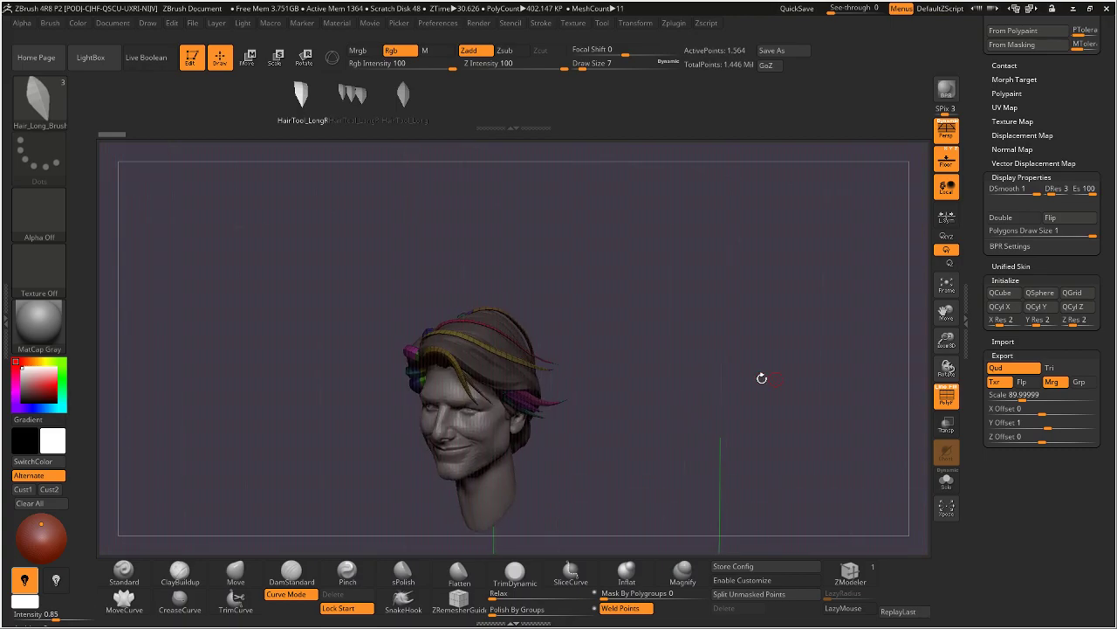
Step: Go through the hair base subtools from Hair_Base__2__4 to Hair_Base__2__1 to see which part of the hair each one forms
scroll(986, 166, up, 10)
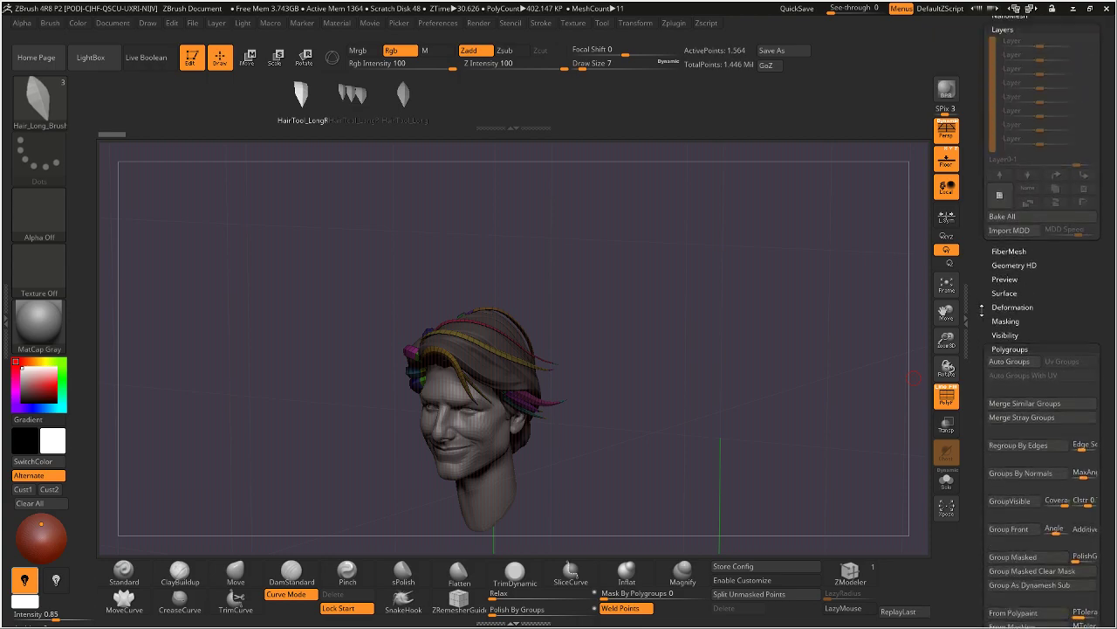
scroll(994, 236, up, 15)
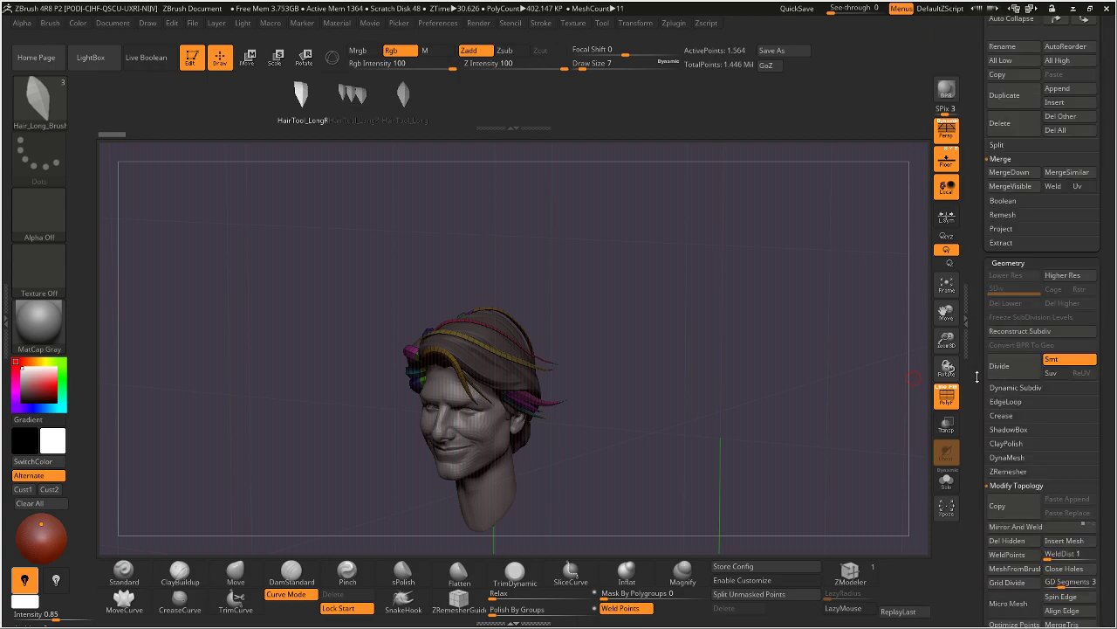
click(1017, 308)
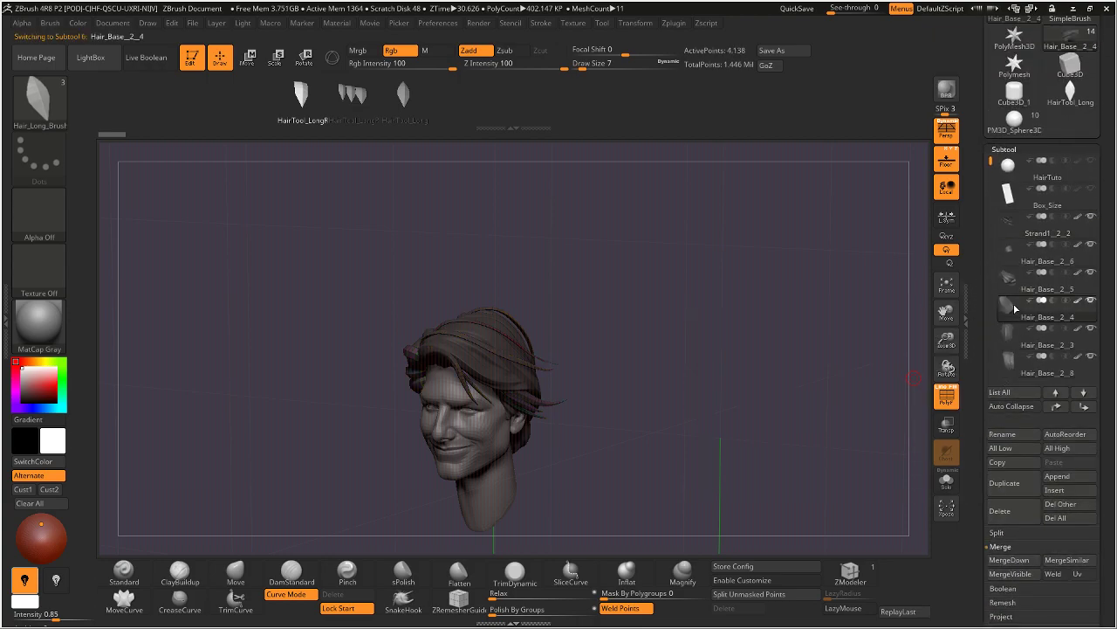
click(1001, 361)
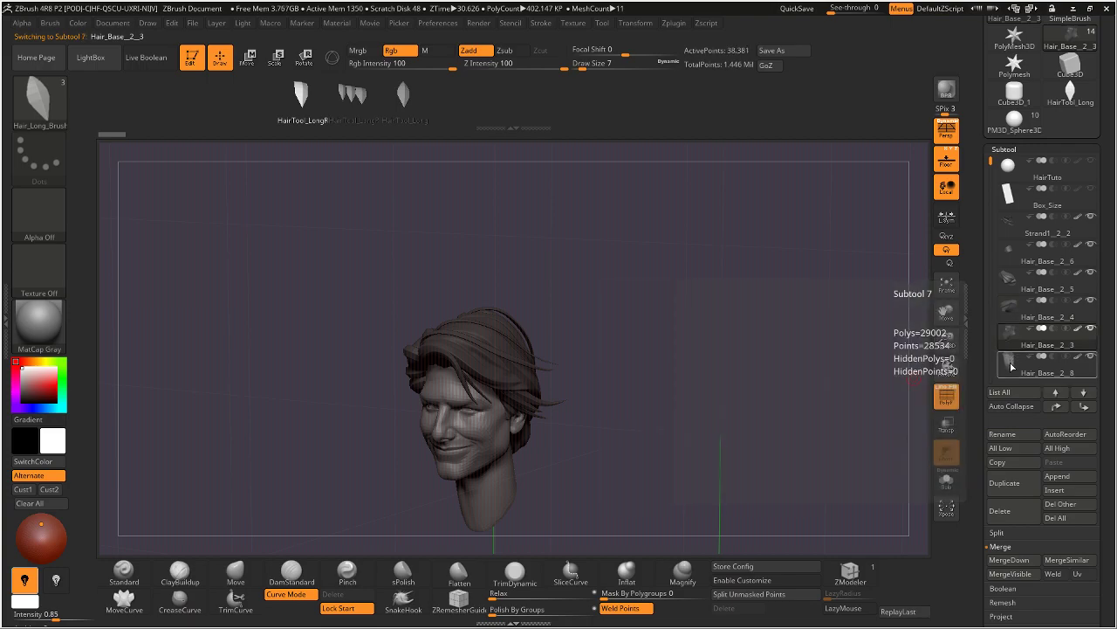
scroll(1012, 279, down, 3)
click(1017, 333)
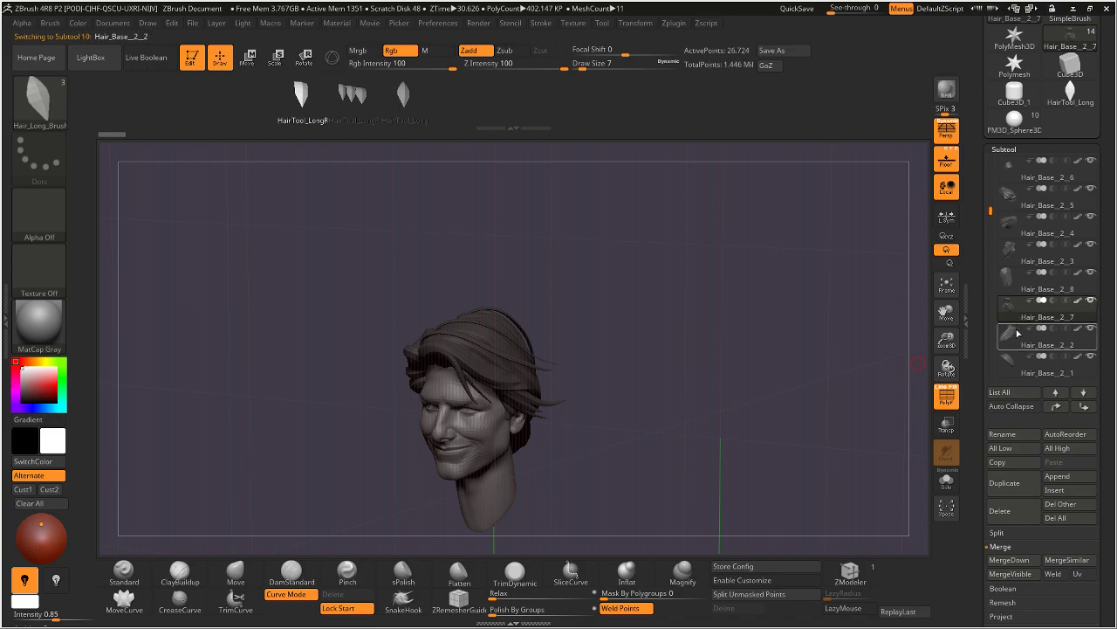
click(1014, 365)
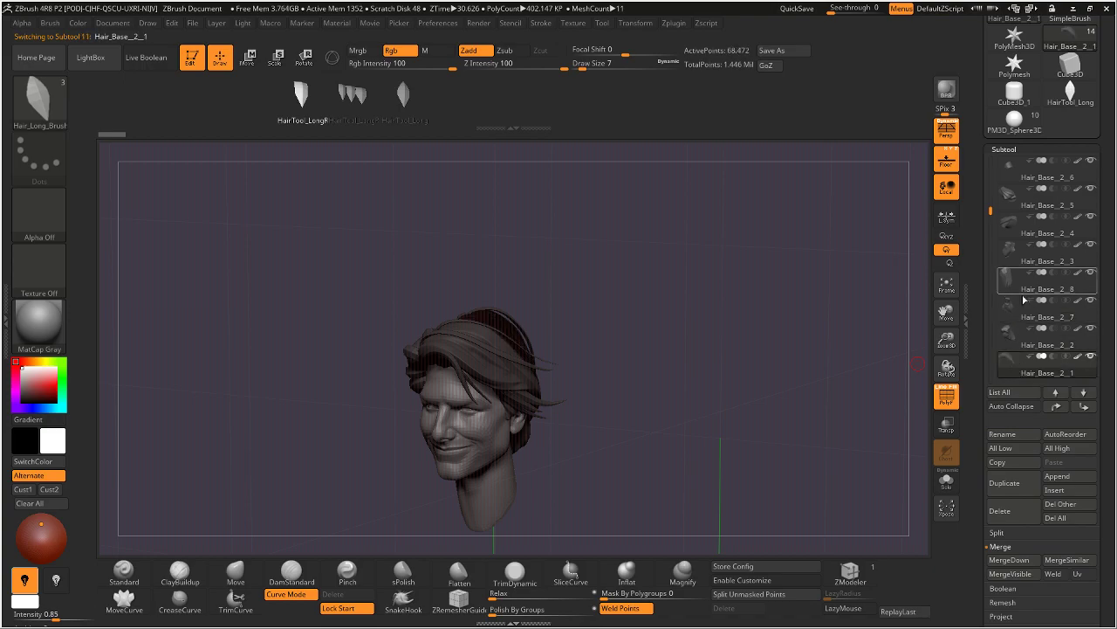
Step: Select the Hair_Base__2__ subtool and examine its hair from the back, front and side of the head
drag(990, 211, 986, 238)
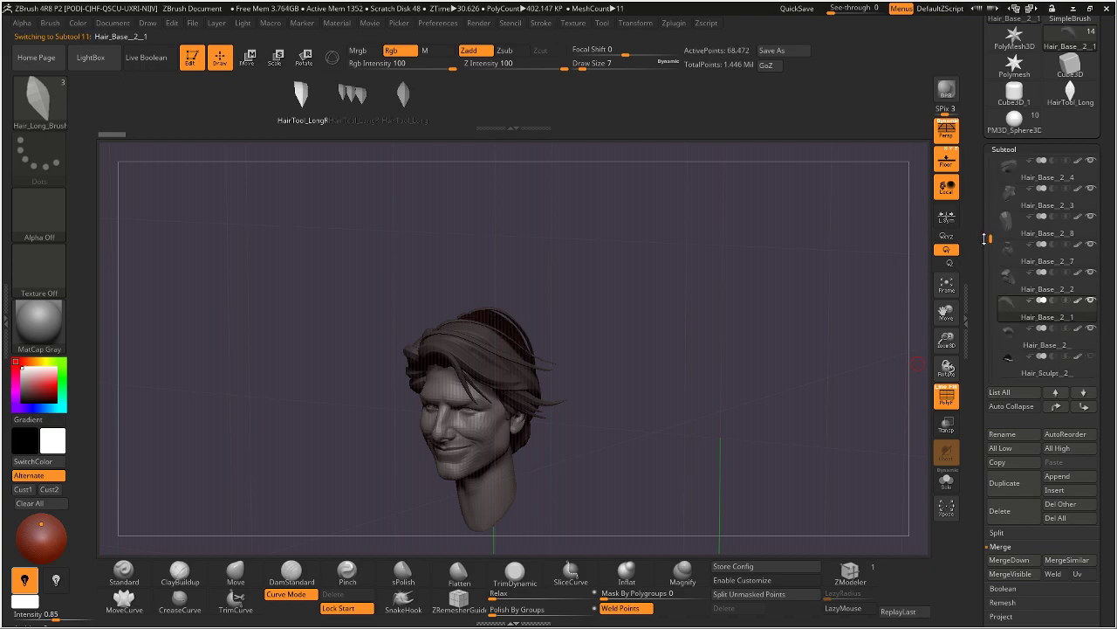
click(1024, 335)
drag(846, 287, 744, 285)
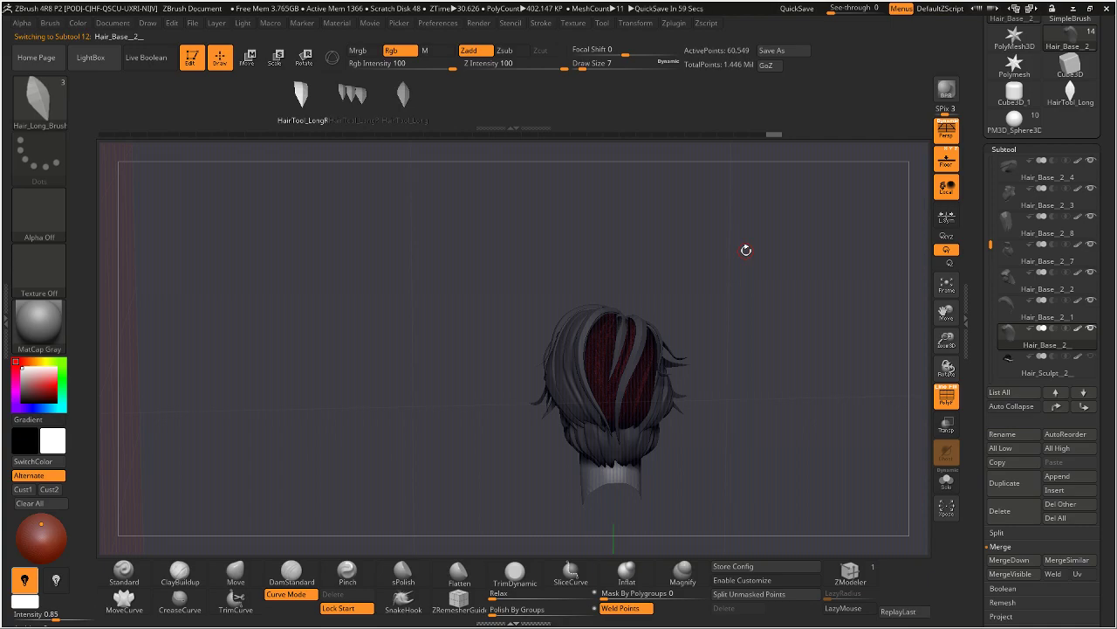
drag(726, 257, 826, 276)
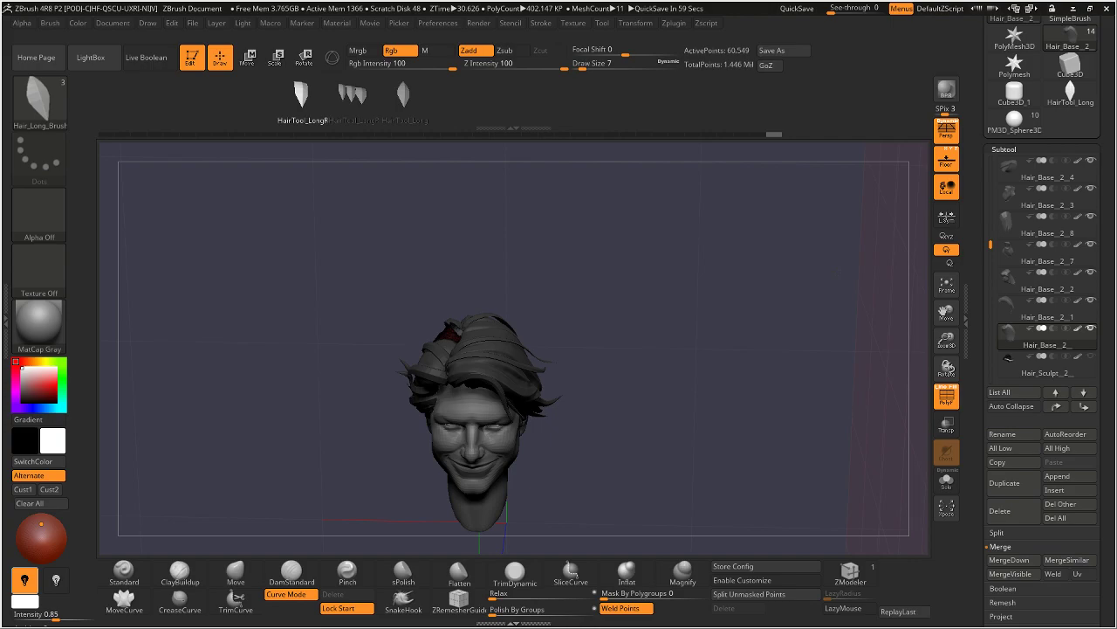
drag(834, 271, 714, 319)
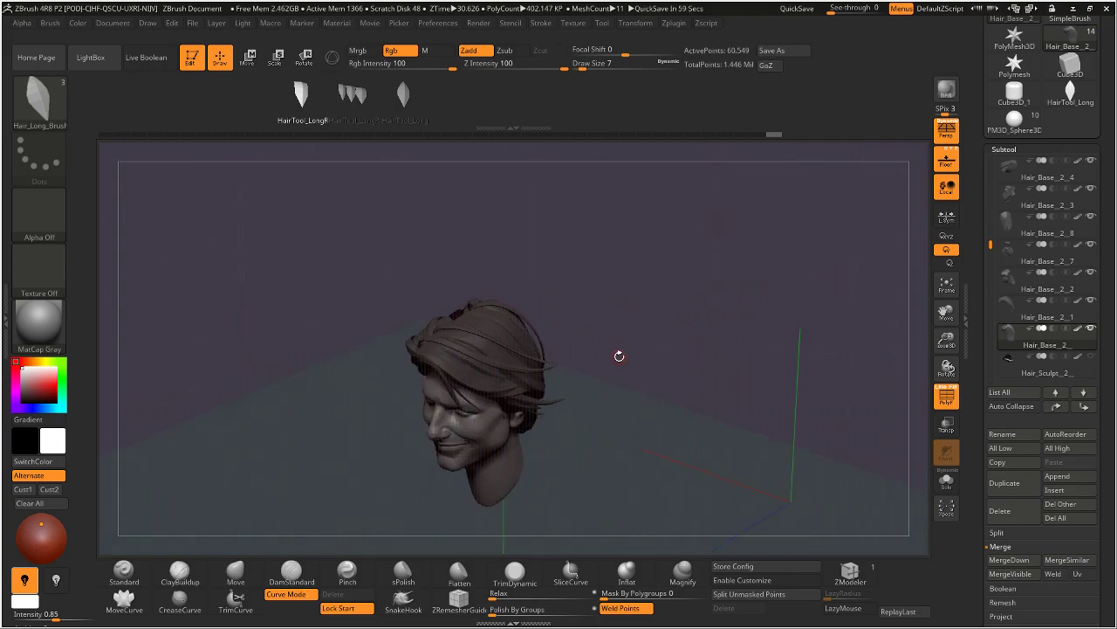
Step: Leave ZBrush, launch the 64-bit DX version of 3D-Coat and dismiss its start-up options
drag(1104, 41, 1115, 224)
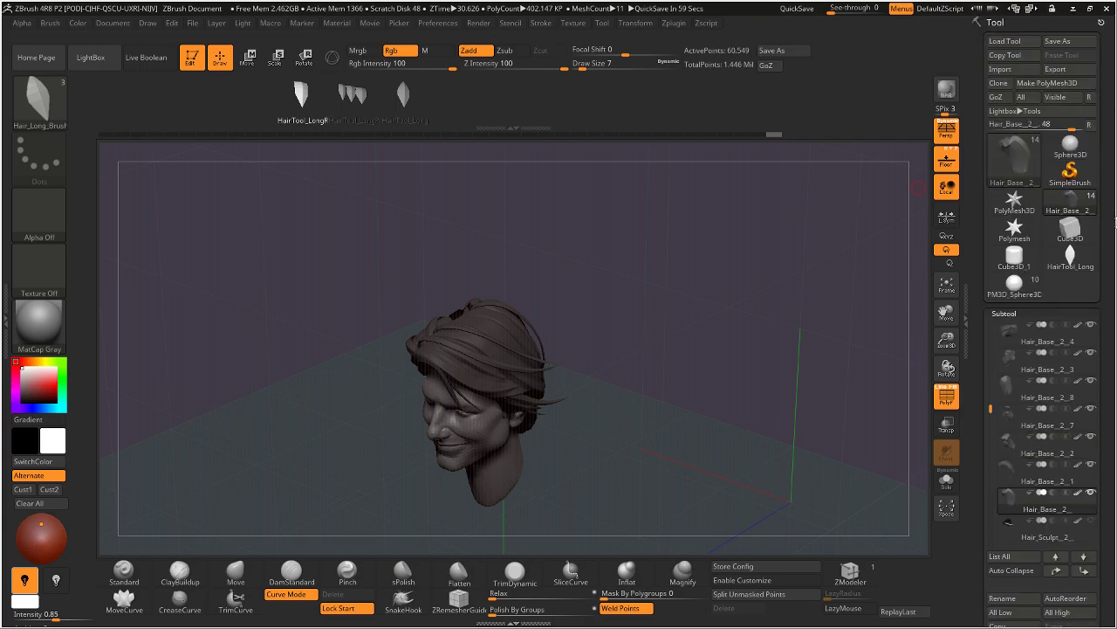
click(1073, 8)
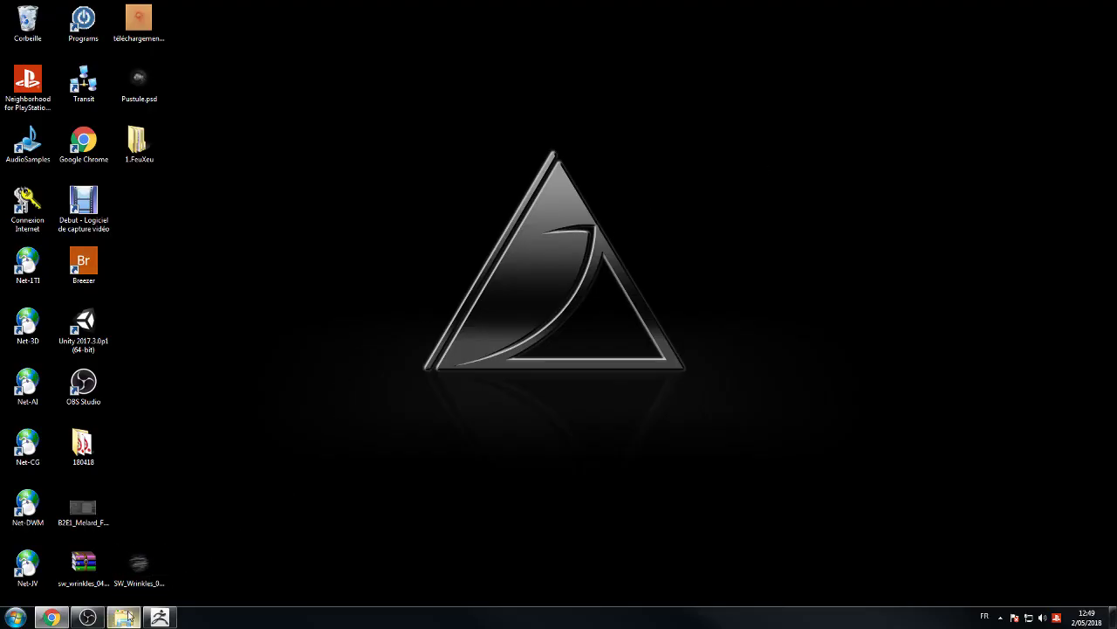
click(127, 617)
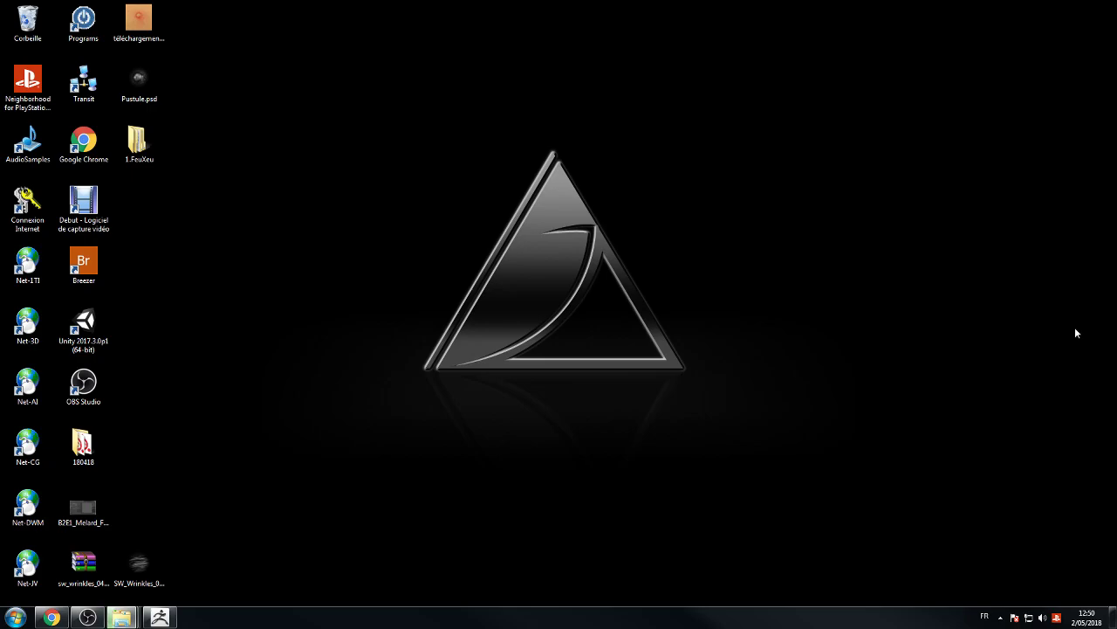
click(16, 617)
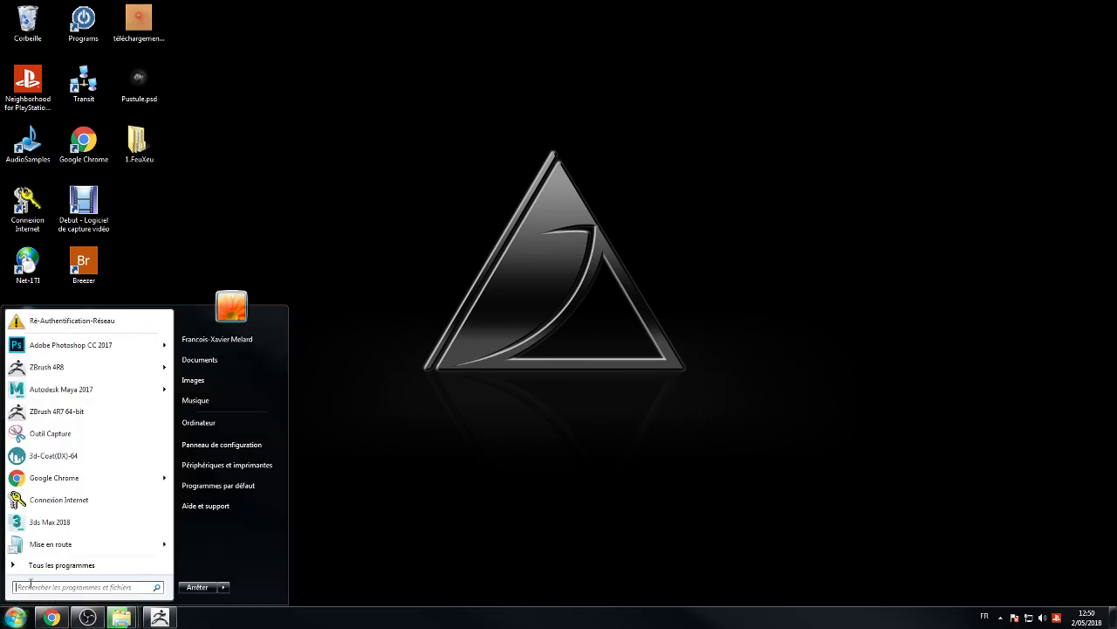
click(61, 456)
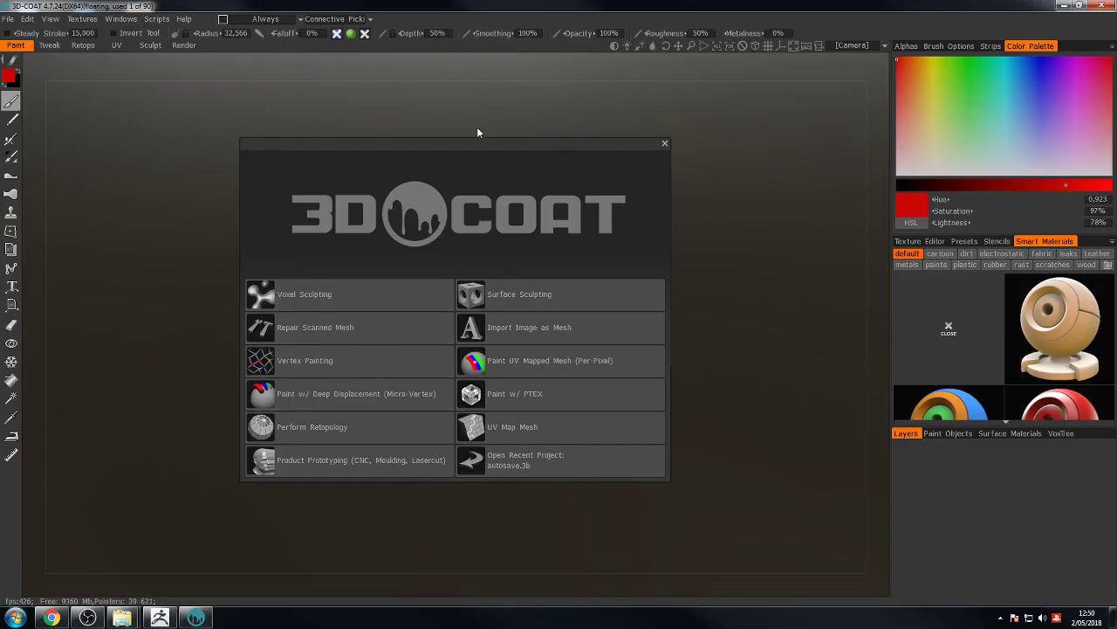
click(663, 144)
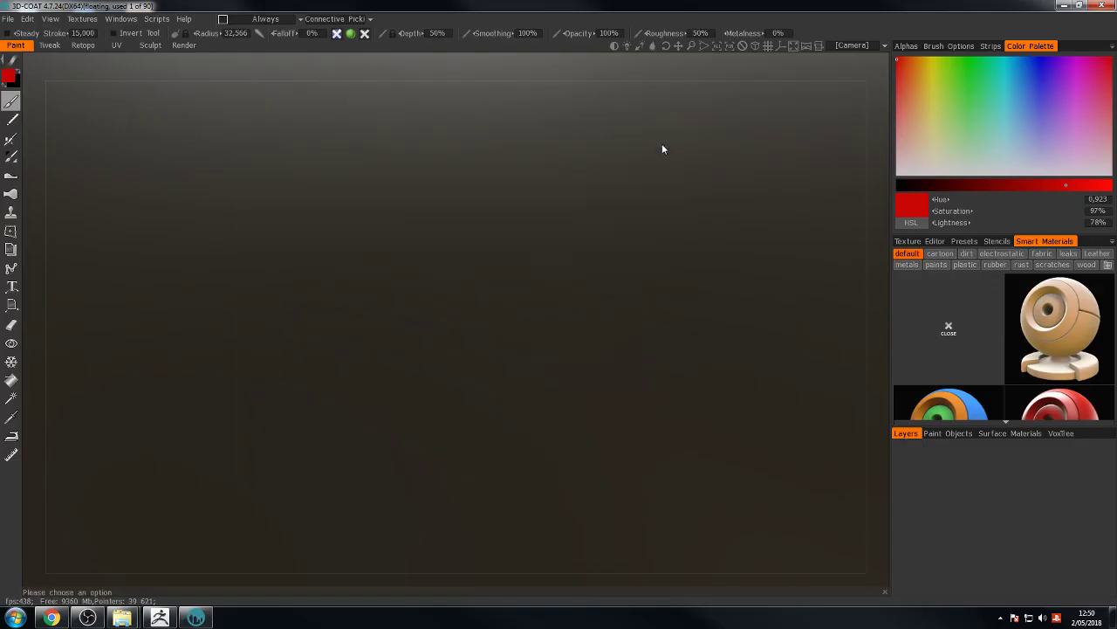
Step: Open the project file Retopo_Hair.3b from the [Cheveux] folder
click(6, 19)
mouse_move(24, 63)
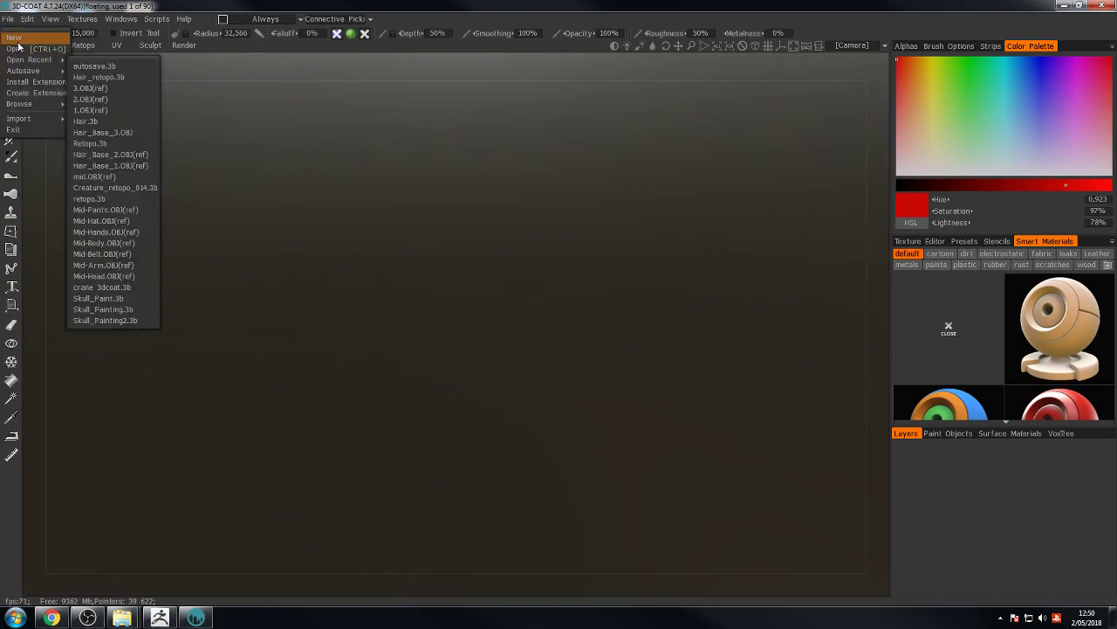
click(17, 49)
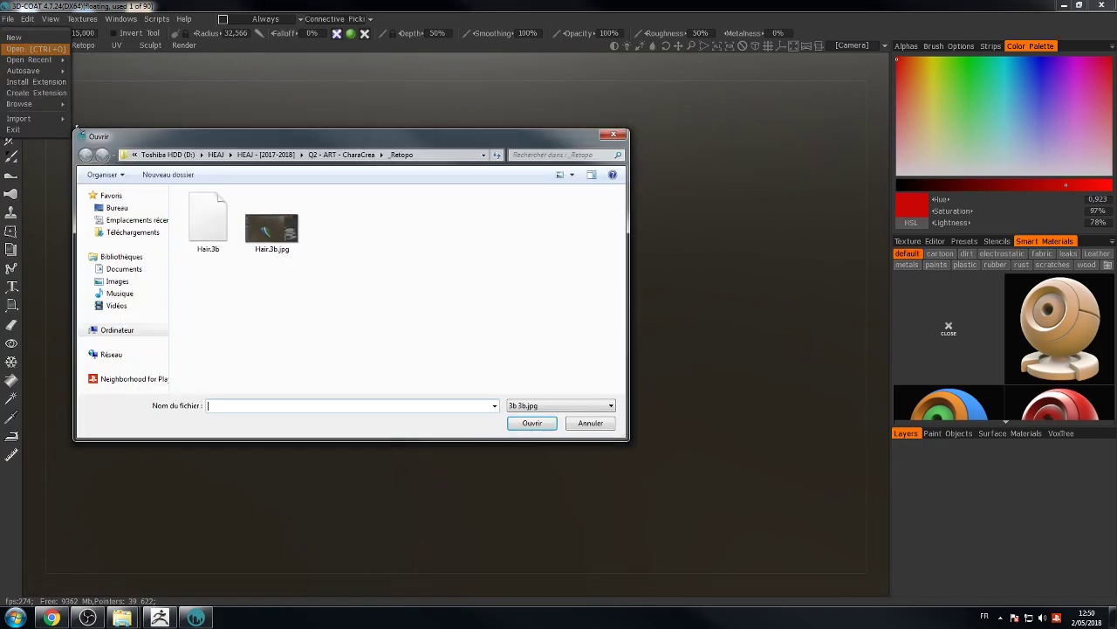
click(328, 160)
double_click(217, 209)
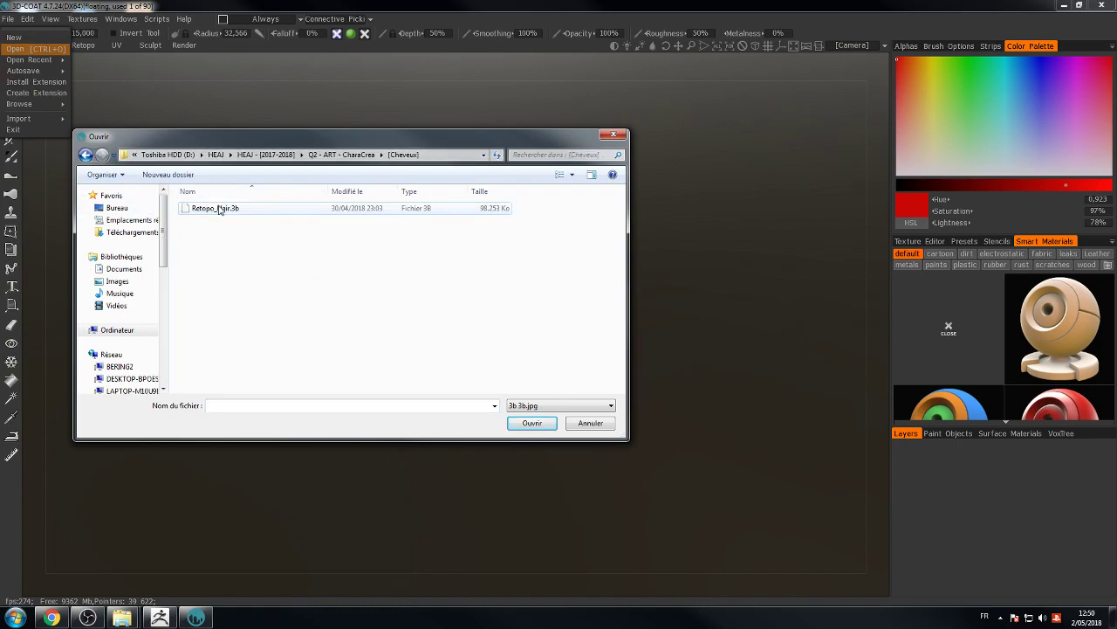
double_click(219, 210)
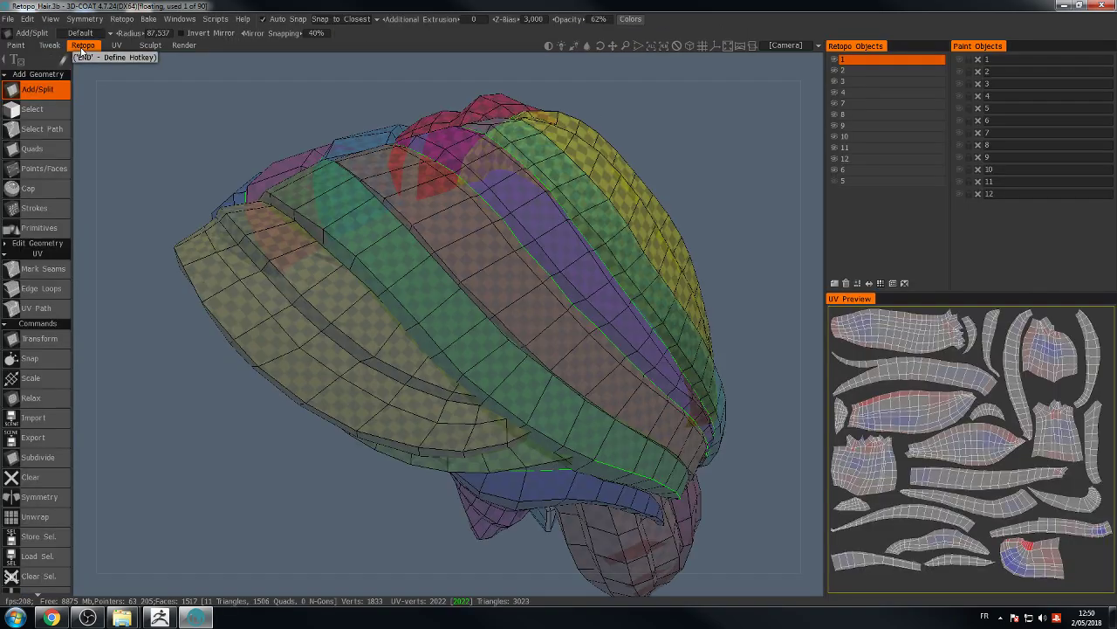
Step: Hide all the visible retopo objects, from 1 through 12 and 6, to clear the retopology meshes from the viewport
drag(936, 182, 936, 183)
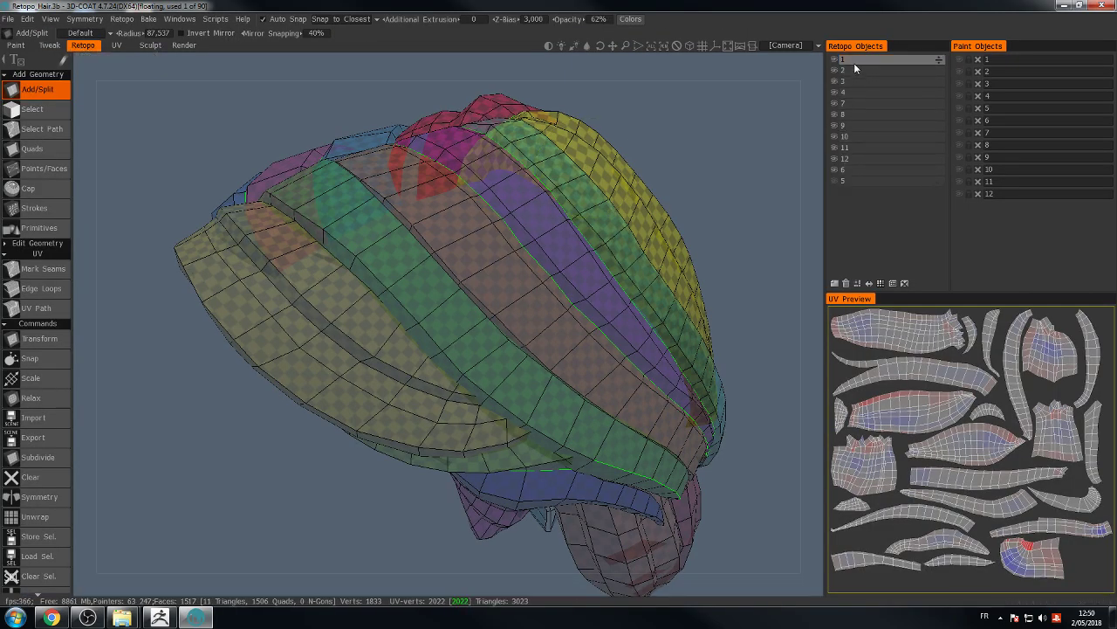
click(837, 72)
click(835, 71)
click(835, 81)
click(834, 92)
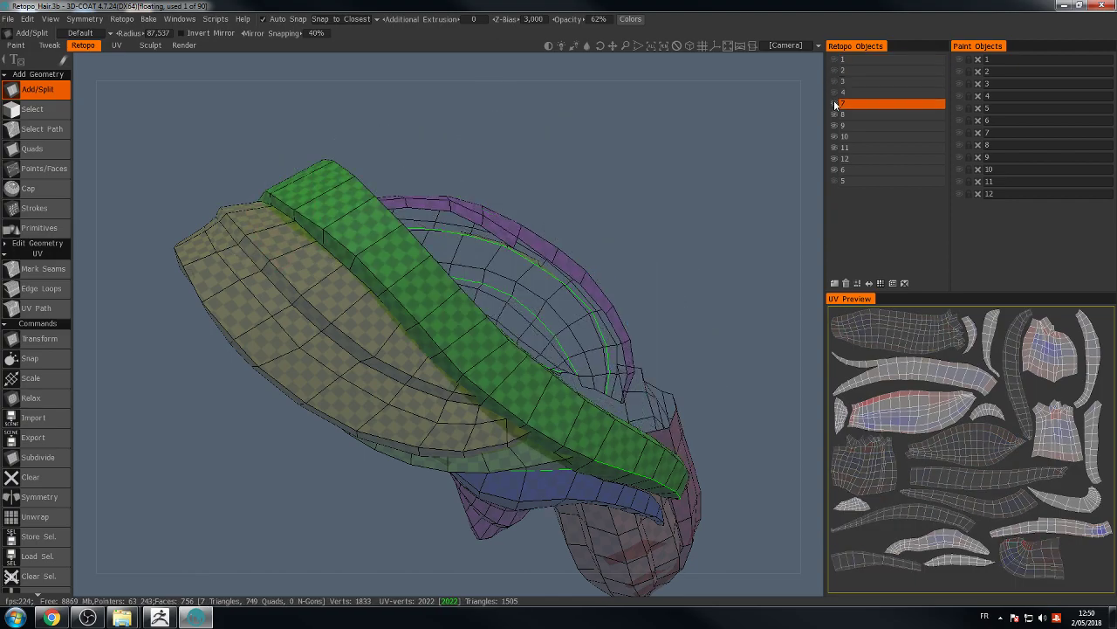
click(834, 103)
click(835, 114)
click(835, 125)
click(835, 136)
click(835, 148)
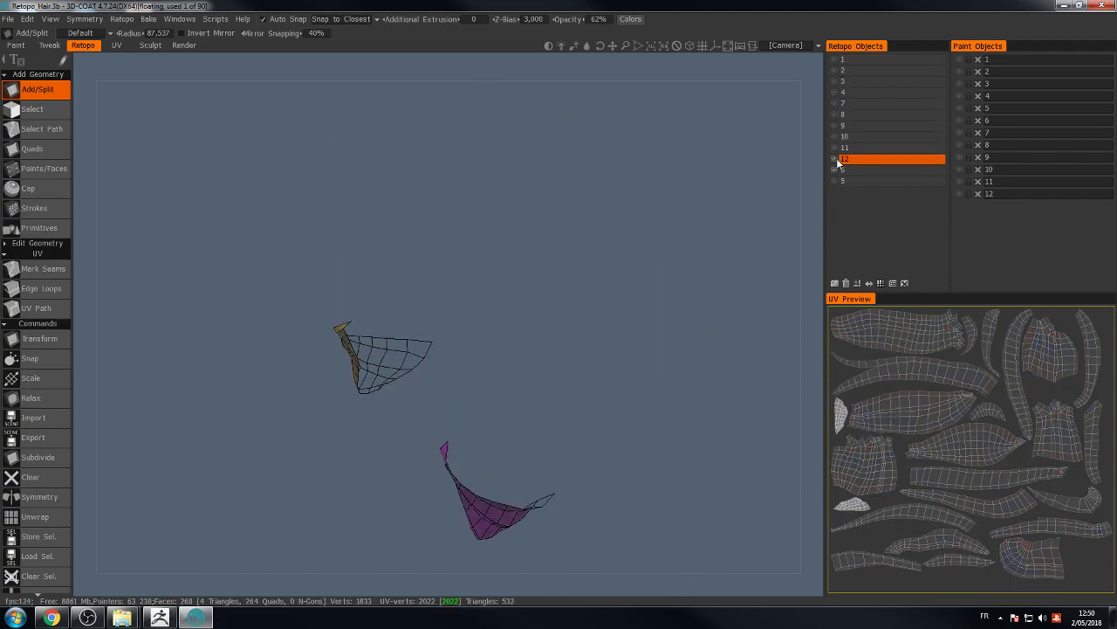
click(834, 158)
click(835, 170)
Step: Show paint objects 12 to 1 one after another and view the complete sculpted hair
click(959, 194)
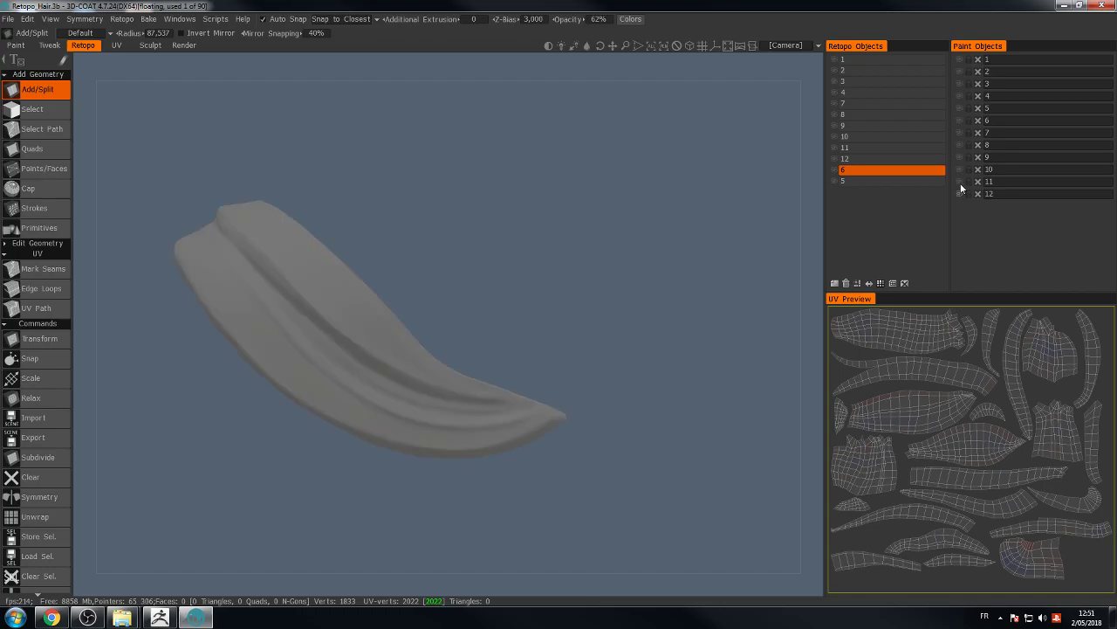
click(960, 182)
click(960, 170)
click(960, 158)
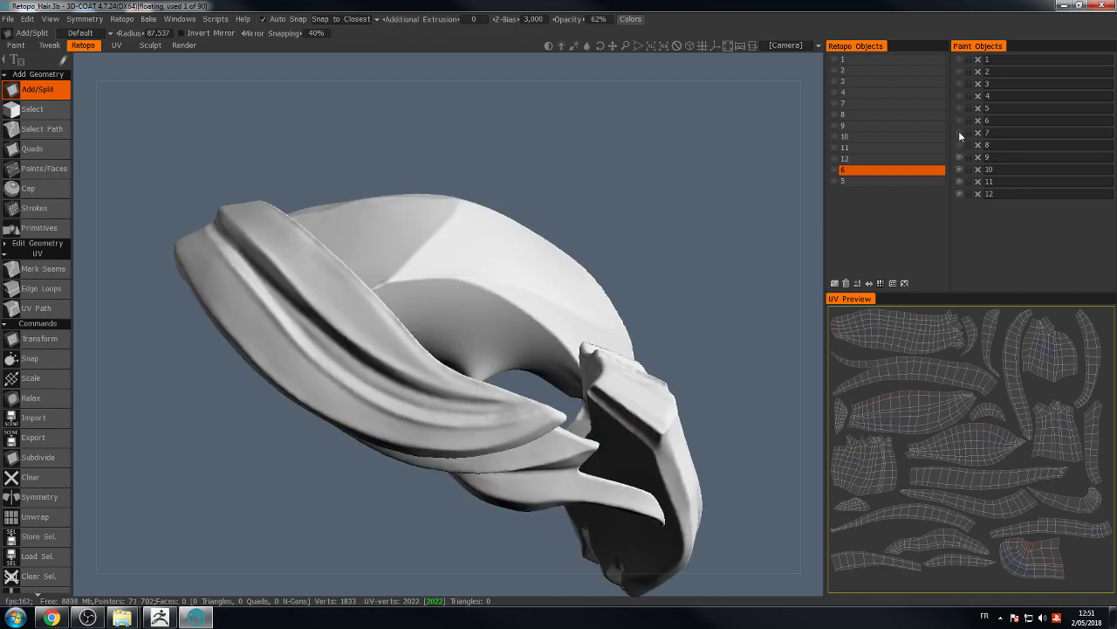
click(959, 132)
click(960, 120)
click(959, 109)
click(959, 96)
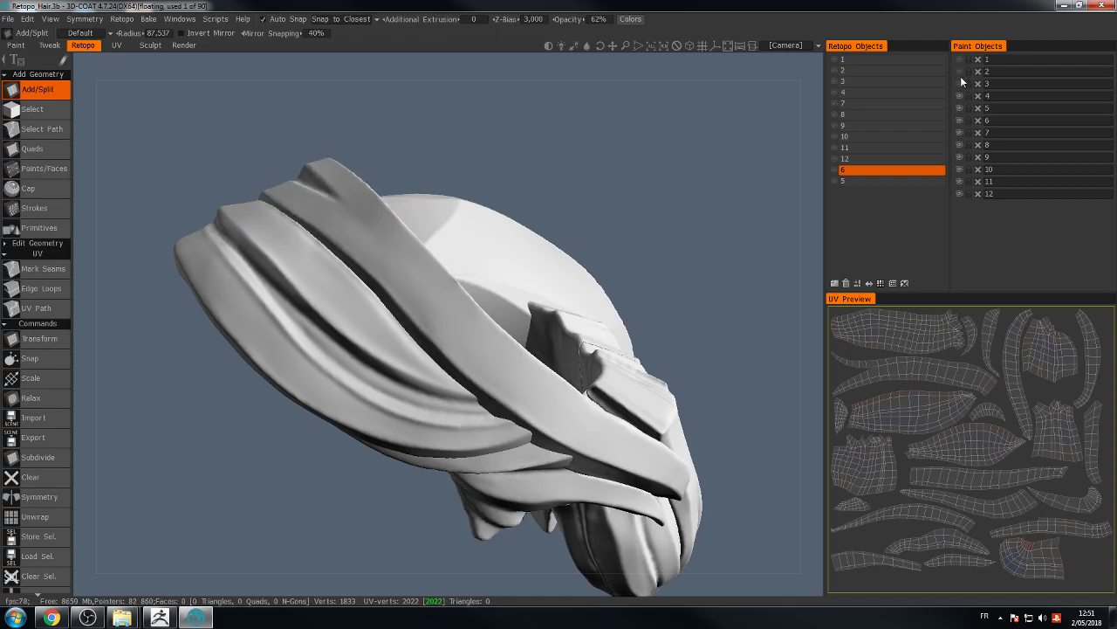
click(960, 80)
click(960, 70)
click(961, 59)
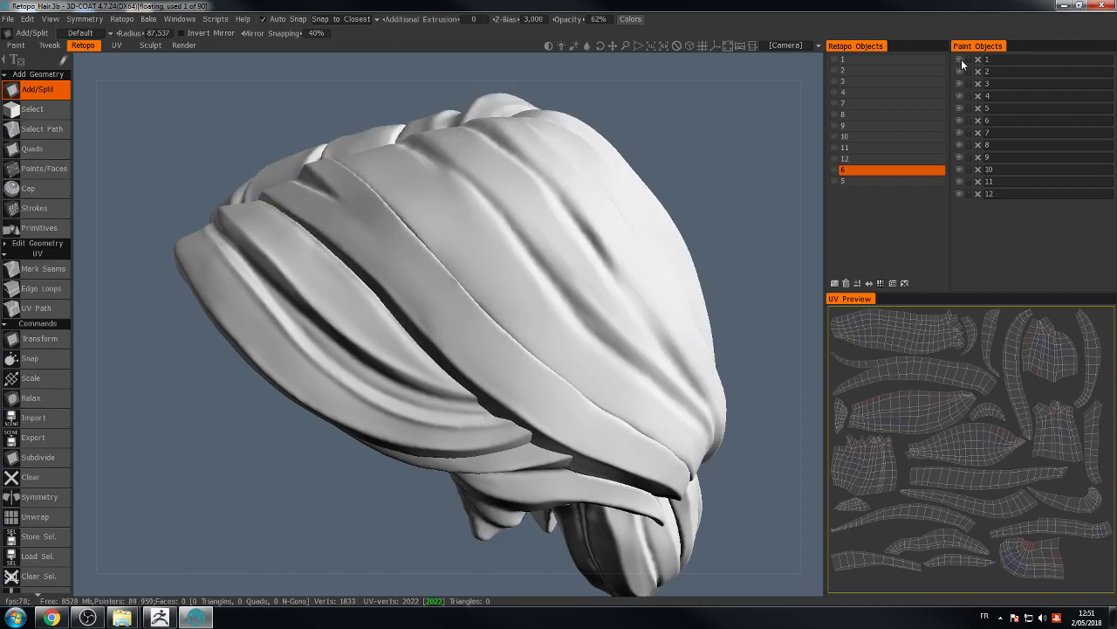
mouse_move(722, 130)
mouse_down()
mouse_move(701, 149)
mouse_move(691, 120)
mouse_move(696, 137)
mouse_move(689, 120)
mouse_move(646, 110)
mouse_move(698, 110)
mouse_move(669, 130)
mouse_move(690, 130)
mouse_up()
scroll(689, 100, down, 4)
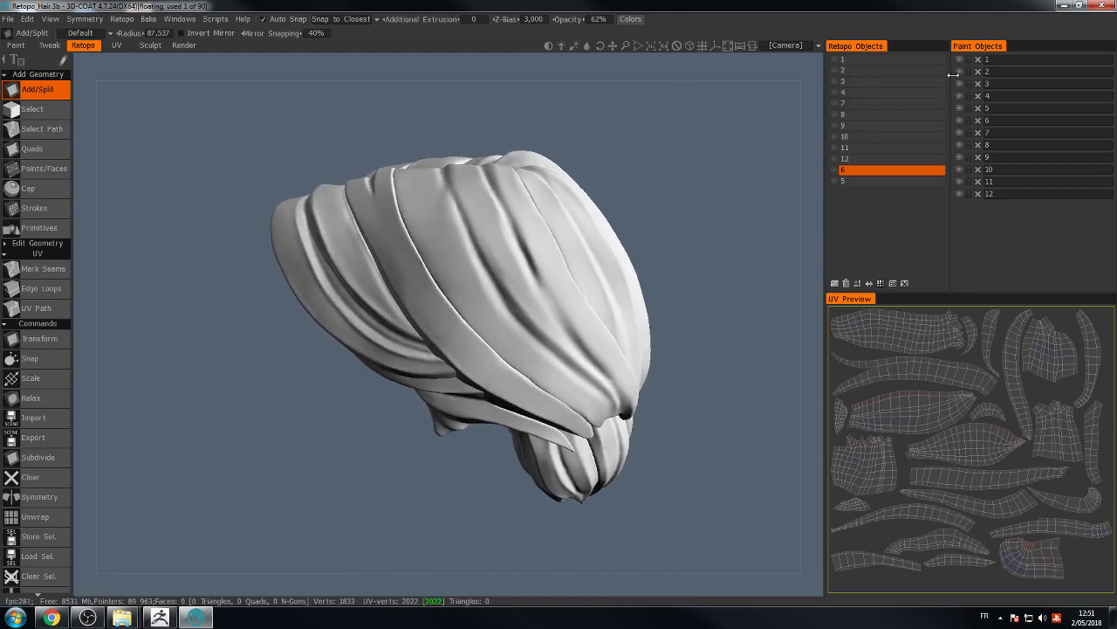
Step: Show retopo object 1 over the sculpted hair and set the Z-Bias to 10
click(836, 60)
mouse_move(699, 122)
mouse_down()
mouse_move(651, 149)
mouse_move(545, 30)
mouse_move(552, 19)
mouse_up()
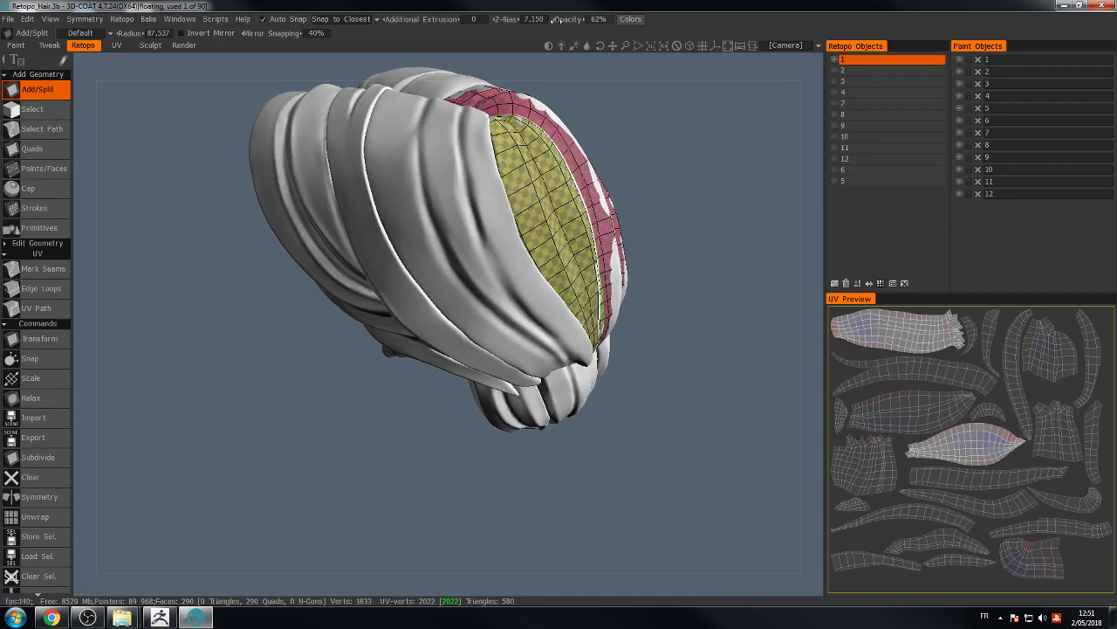
click(532, 20)
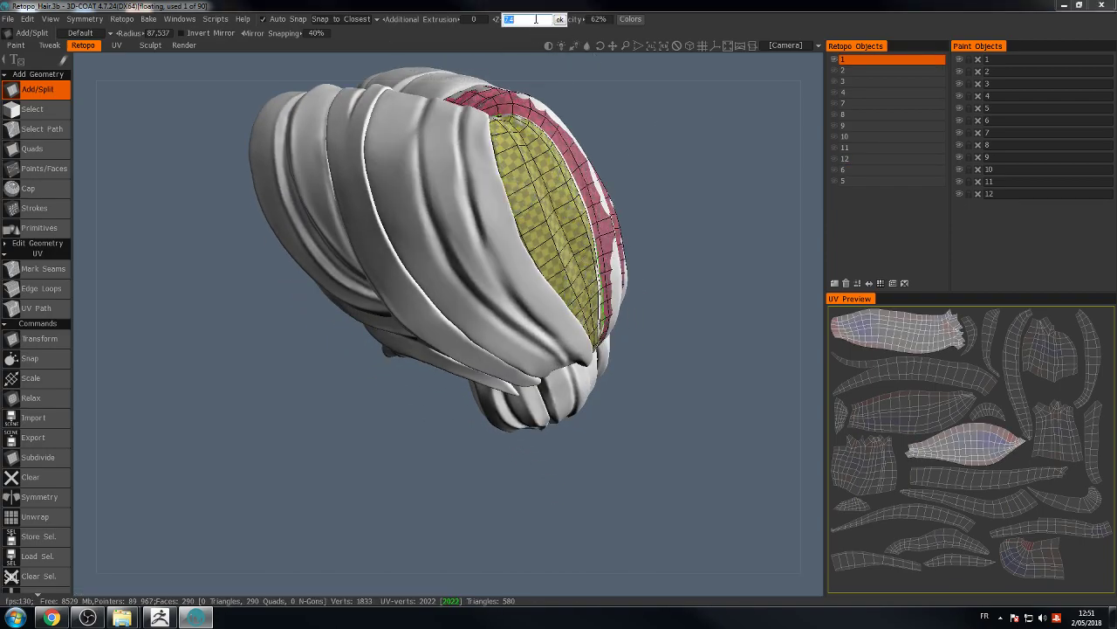
text(10)
click(560, 20)
drag(609, 111, 354, 179)
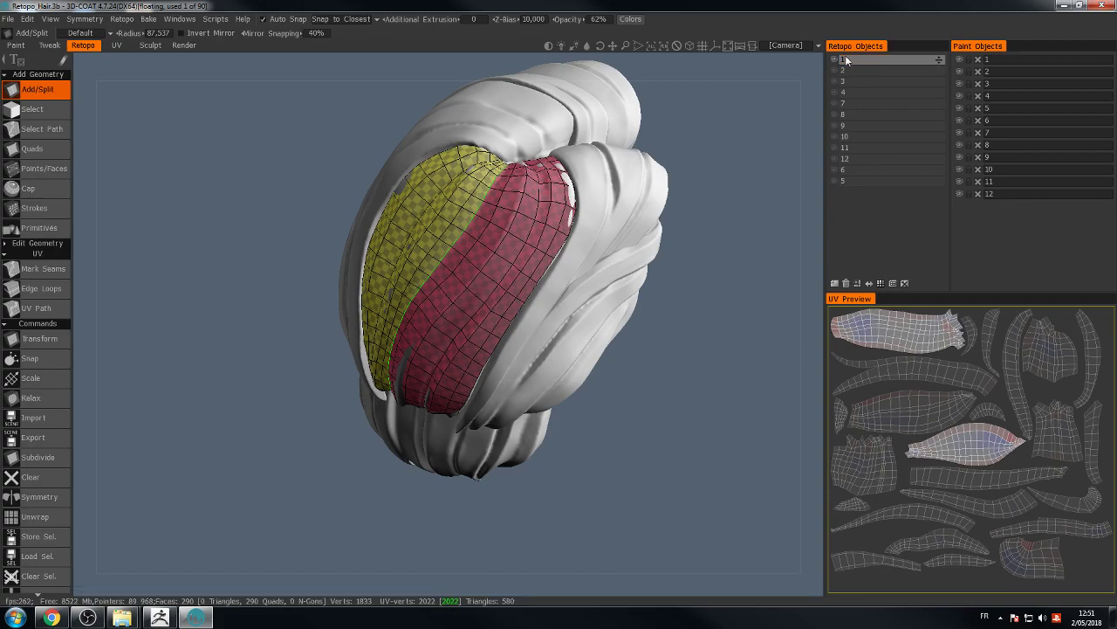
Step: Hide retopo object 1 and every paint object except 2 to isolate that hair piece
click(959, 72)
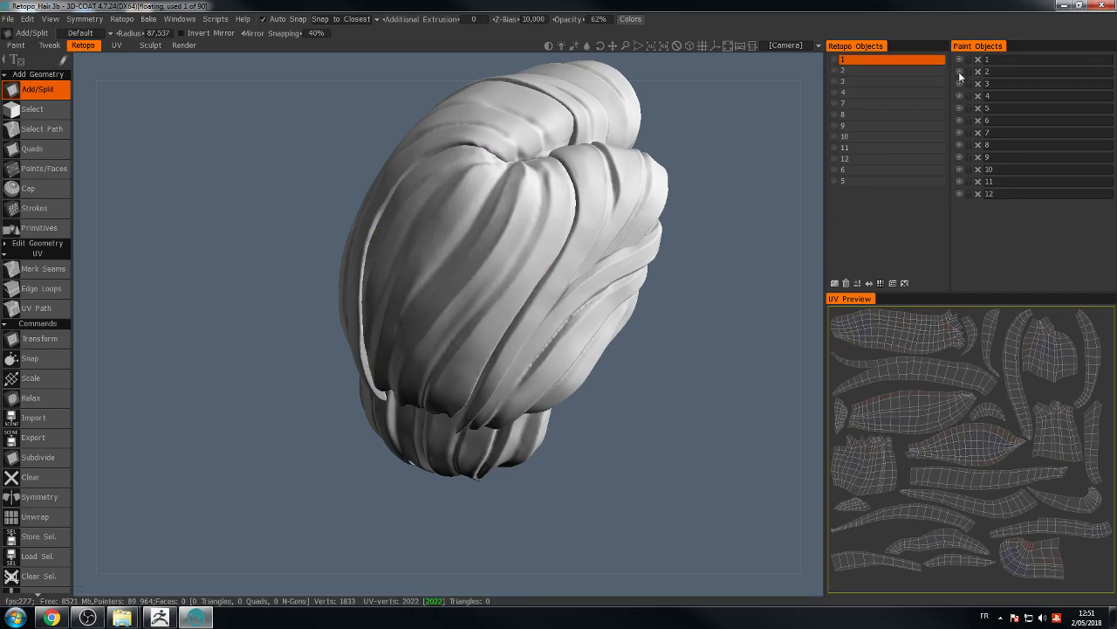
click(959, 59)
click(959, 83)
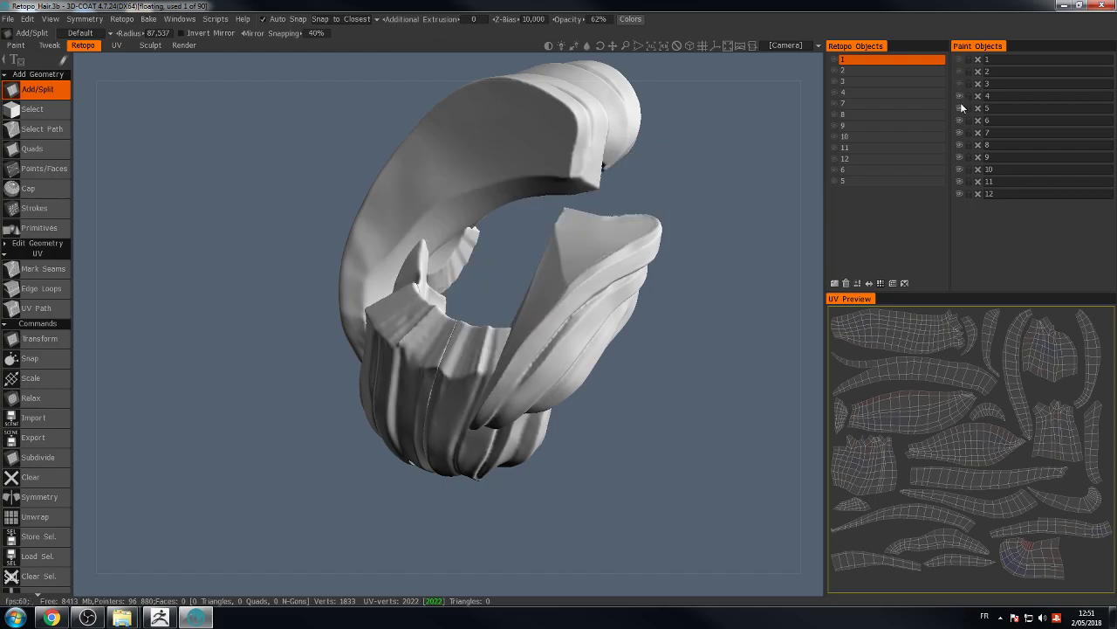
click(960, 106)
click(959, 95)
click(958, 71)
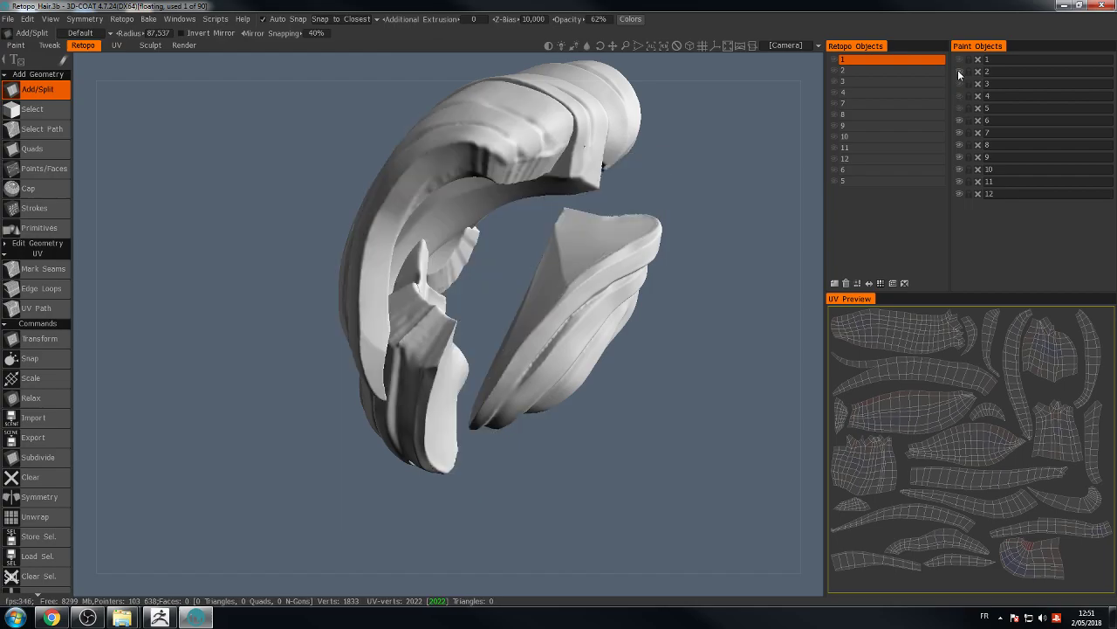
click(961, 119)
click(960, 132)
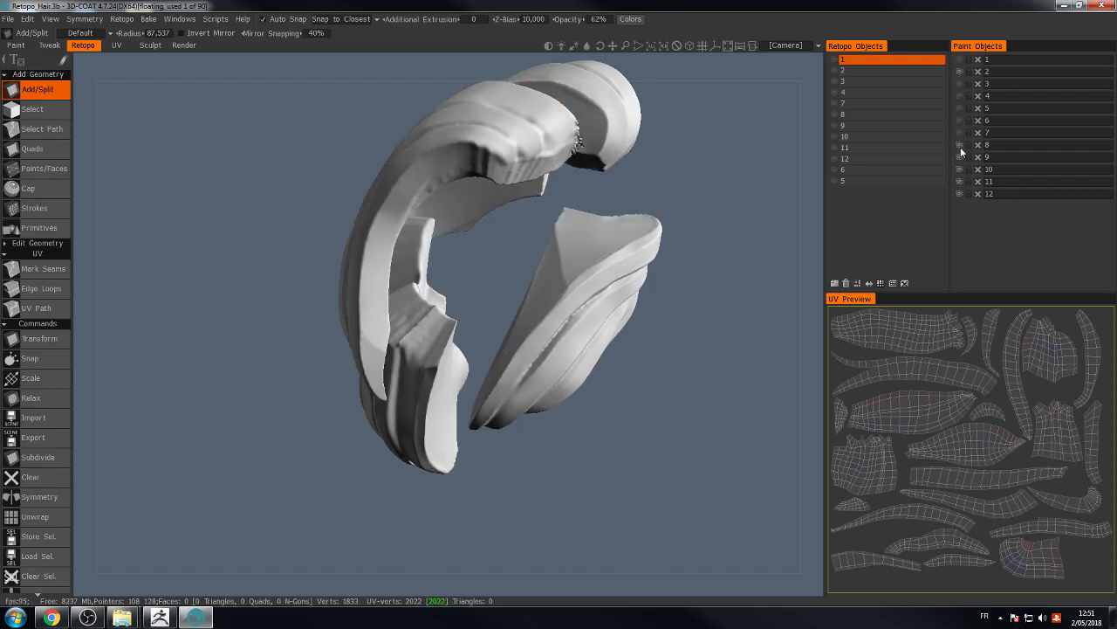
click(959, 157)
click(959, 168)
click(960, 180)
click(961, 193)
click(961, 144)
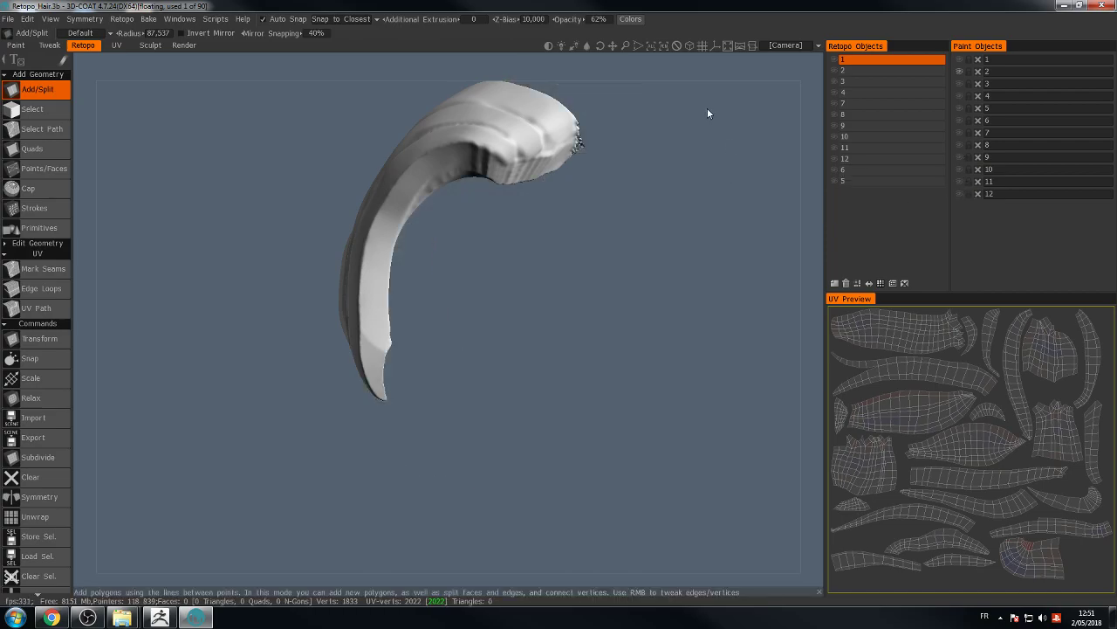
drag(708, 112, 323, 207)
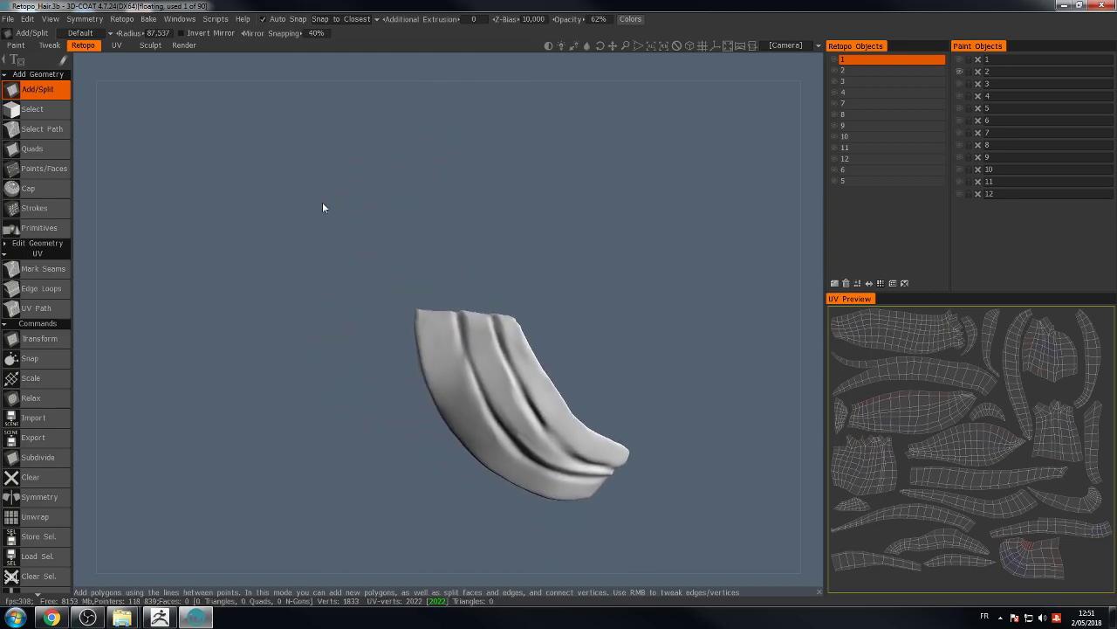
Step: Add a new retopo group and build the first quad at the upper end of the isolated hair piece with Points/Faces
click(835, 282)
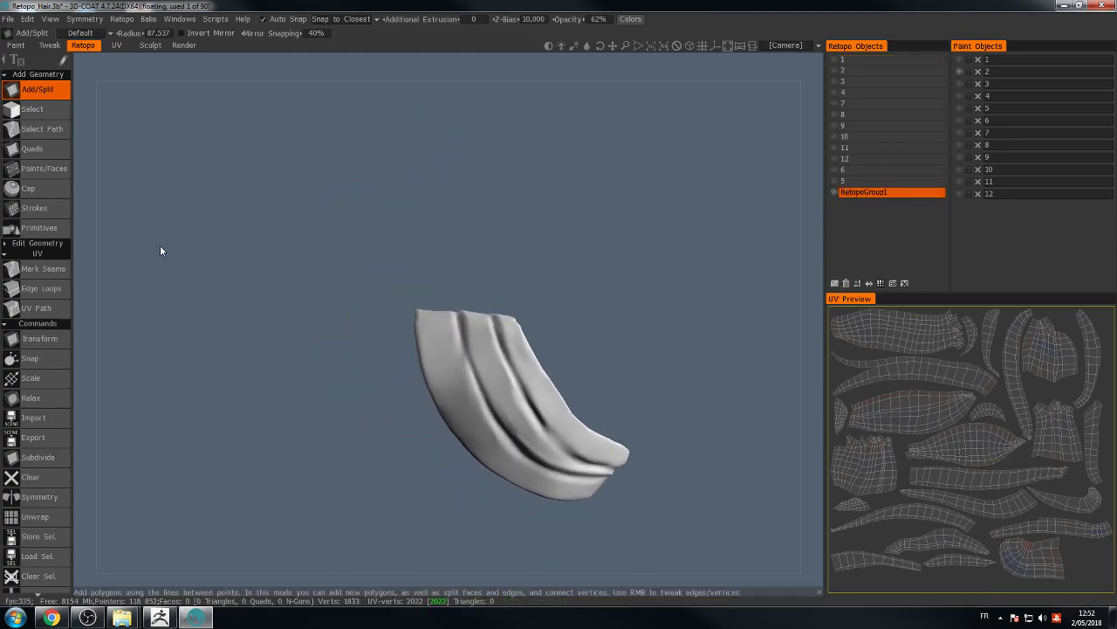
click(38, 172)
drag(452, 249, 489, 265)
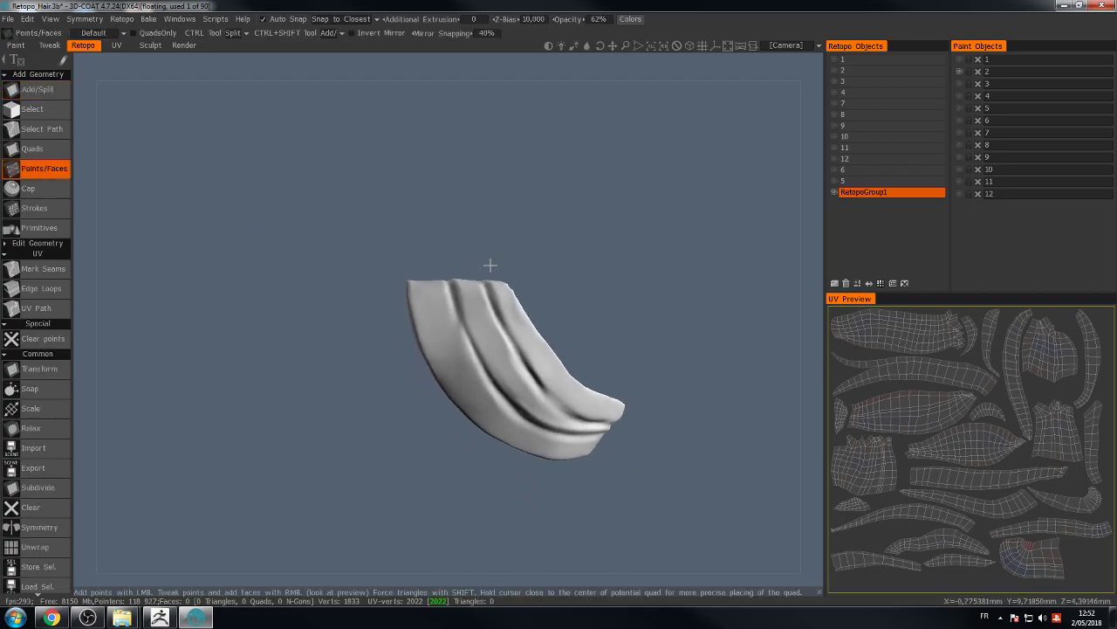
click(481, 284)
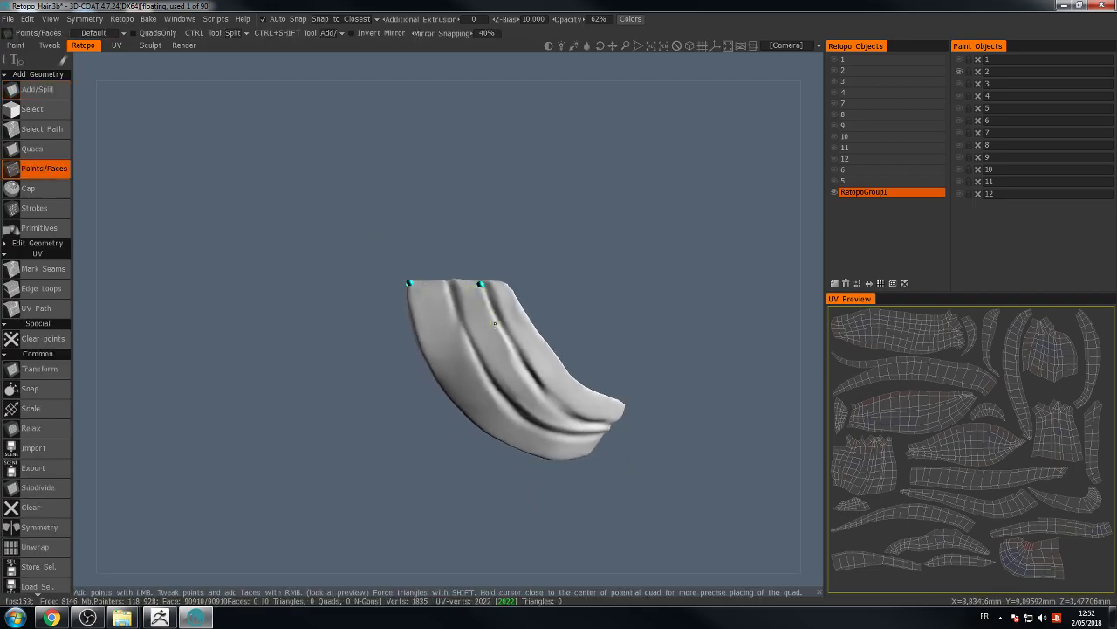
click(417, 342)
right_click(442, 319)
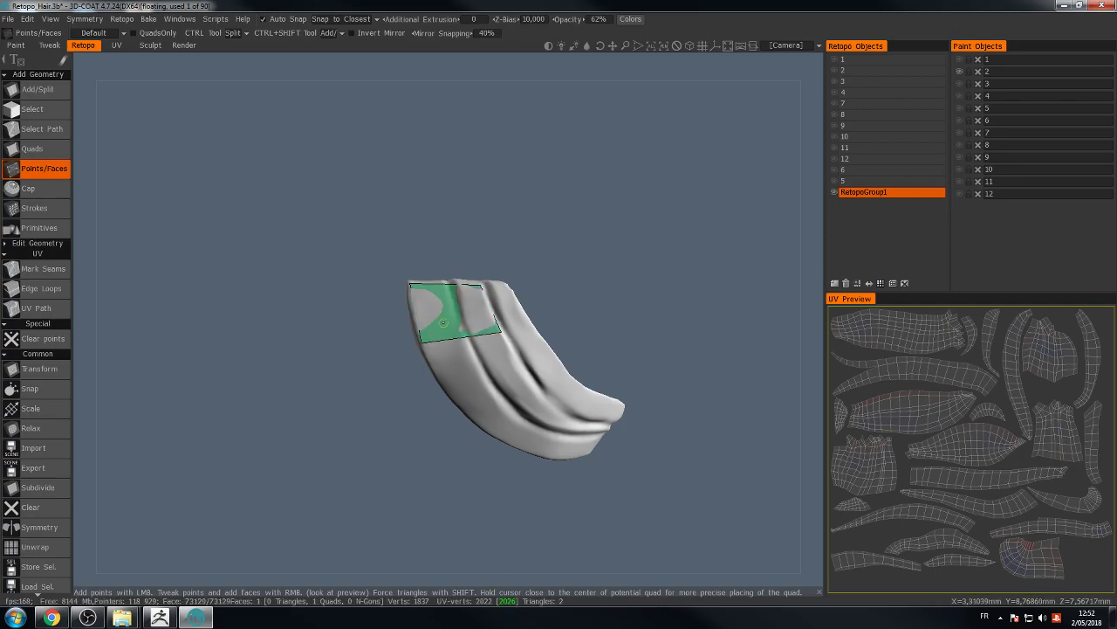
Step: Continue the Points/Faces mesh as a strip of quads along the hair piece's outer curve down to its lower tip
right_click(521, 370)
mouse_move(521, 369)
mouse_down()
mouse_move(534, 360)
mouse_move(522, 367)
mouse_up()
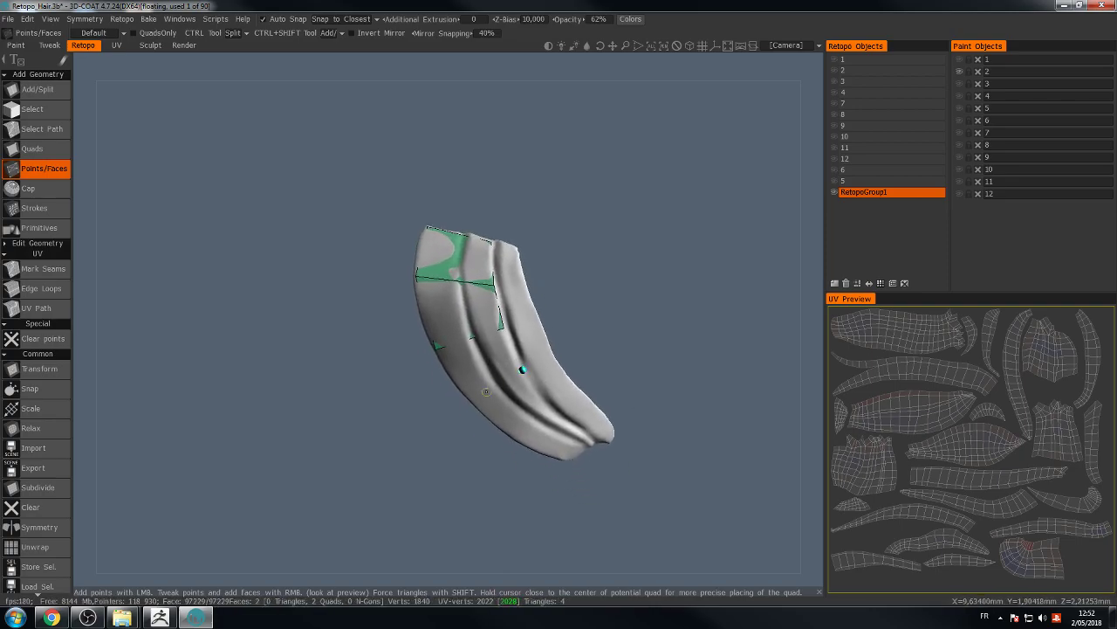
click(474, 399)
right_click(474, 399)
drag(474, 399, 549, 407)
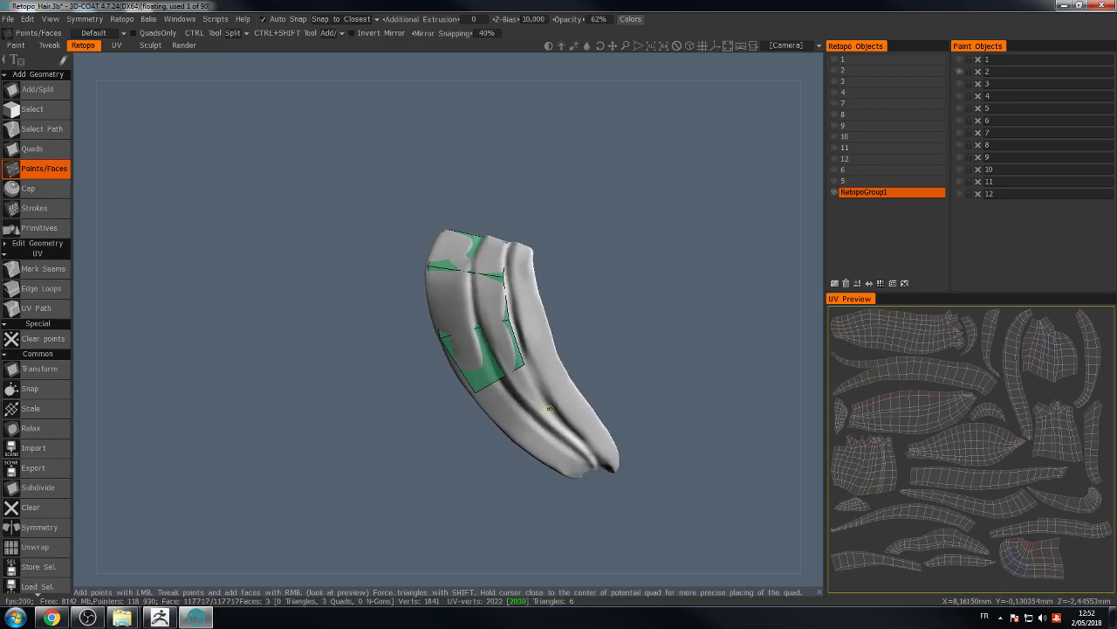
right_click(549, 409)
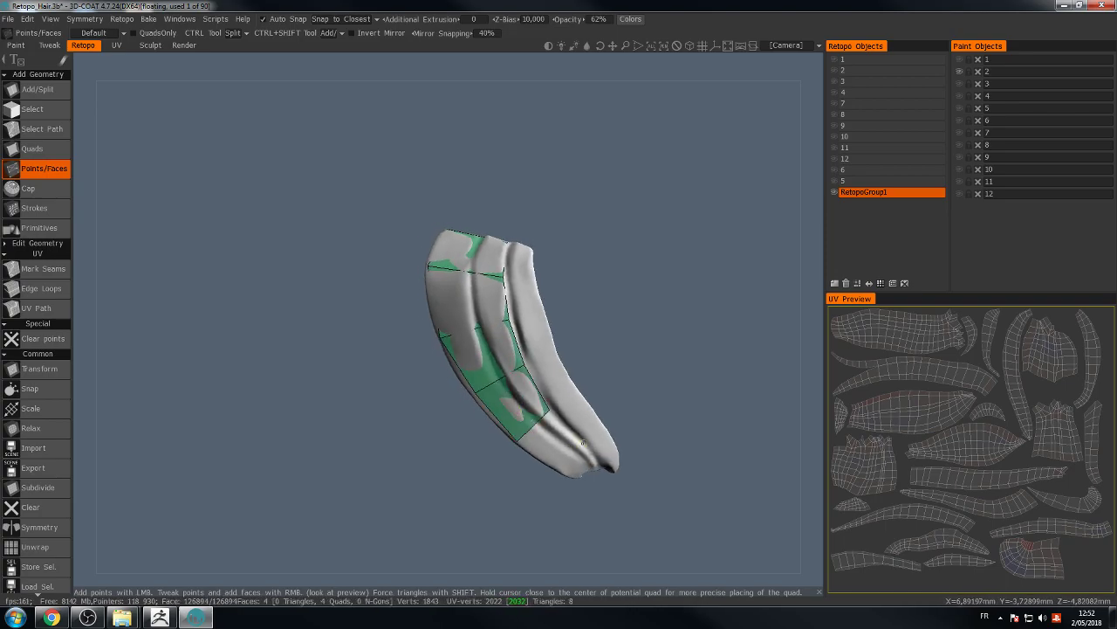
click(578, 473)
right_click(578, 472)
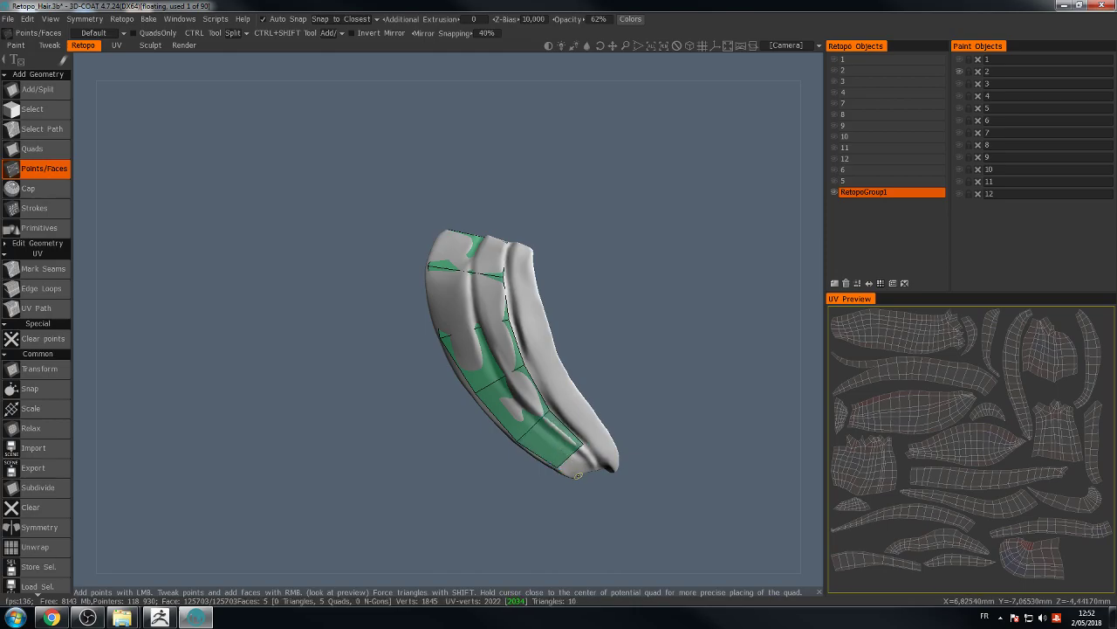
right_click(576, 477)
drag(576, 476, 545, 259)
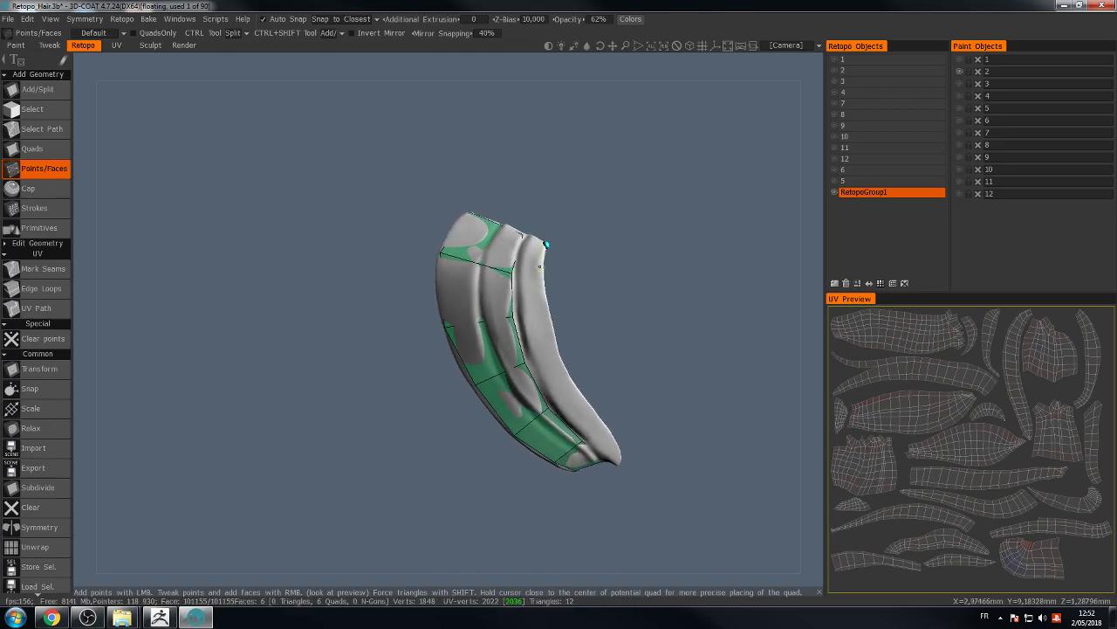
Step: Add a second strip of quads along the hair piece's inner edge, from the upper end to the pointed tip
click(548, 313)
right_click(539, 297)
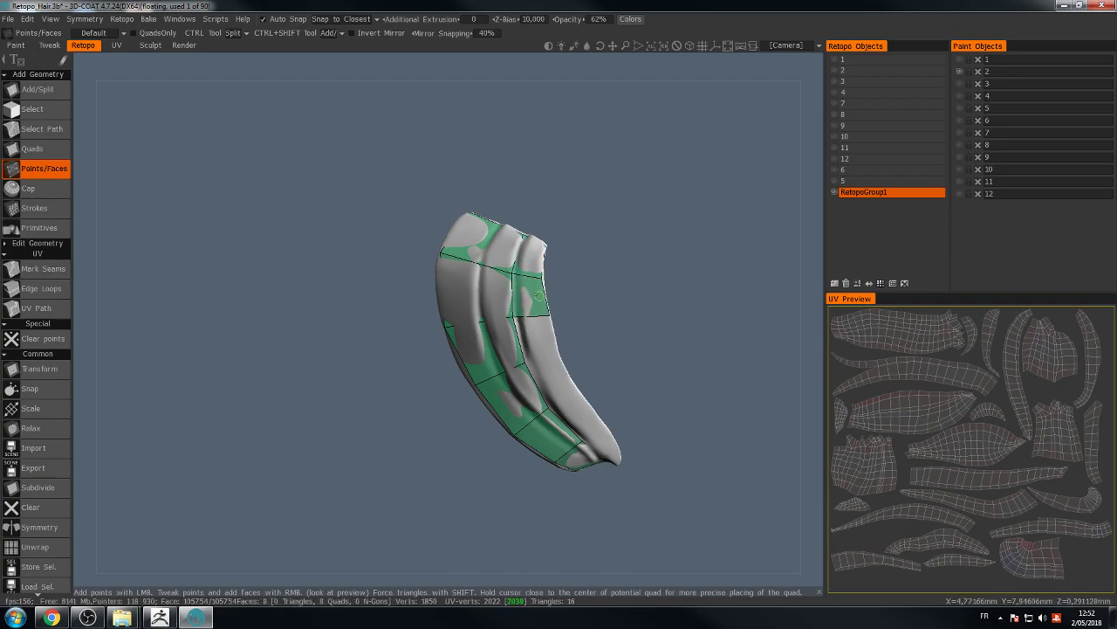
right_click(559, 353)
right_click(577, 390)
drag(577, 389, 594, 433)
right_click(583, 419)
right_click(622, 469)
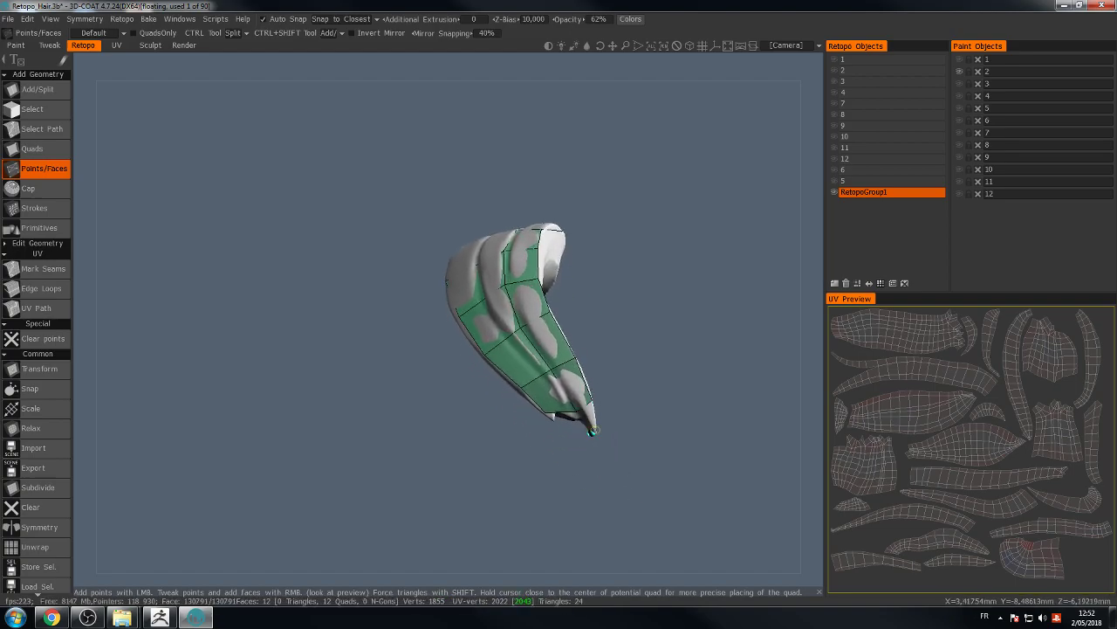
drag(531, 336, 529, 332)
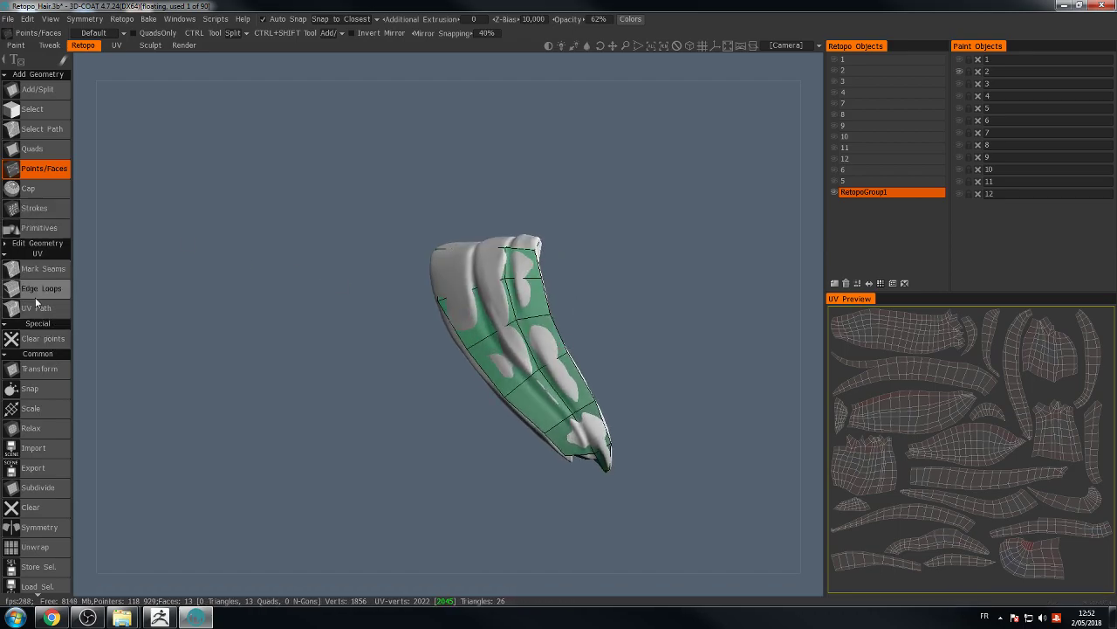
Step: Subdivide the new mesh lengthwise and crosswise with Split Rings until a denser quad grid follows the hair's grooves
click(33, 245)
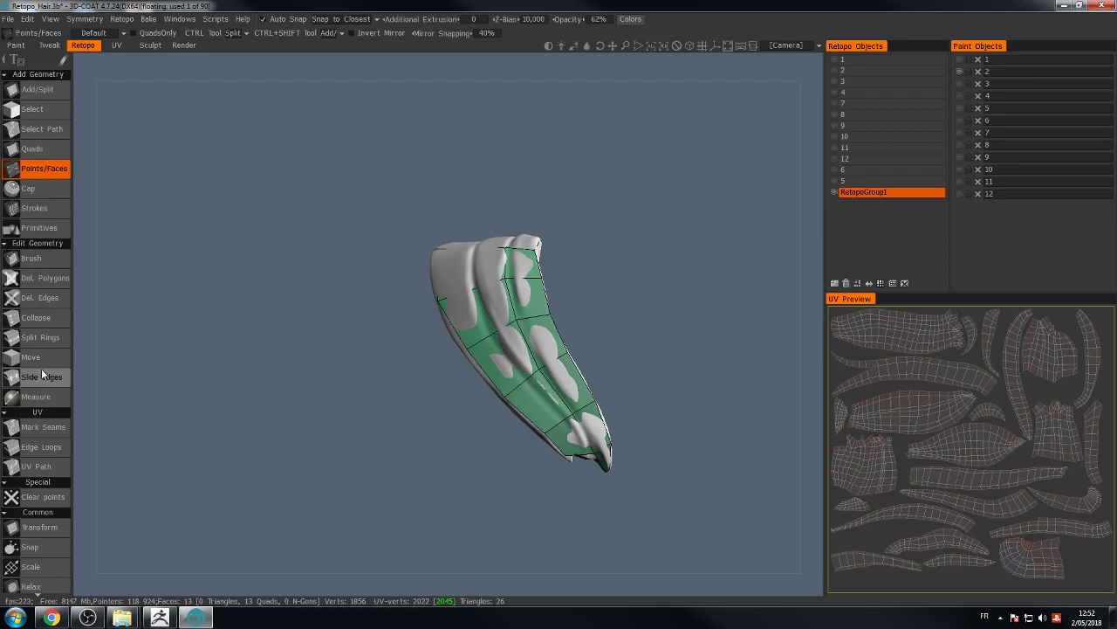
click(40, 338)
drag(419, 265, 569, 392)
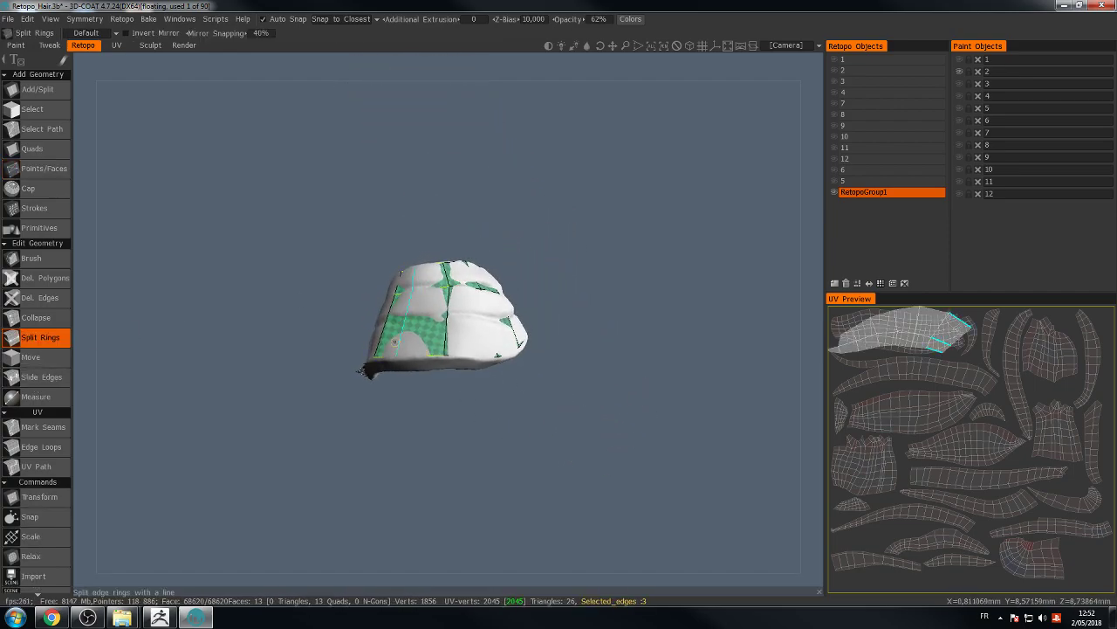
click(391, 347)
click(391, 347)
drag(391, 347, 528, 399)
click(486, 365)
click(559, 377)
click(594, 428)
click(585, 450)
click(600, 456)
drag(672, 411, 629, 375)
click(563, 362)
click(559, 367)
click(558, 367)
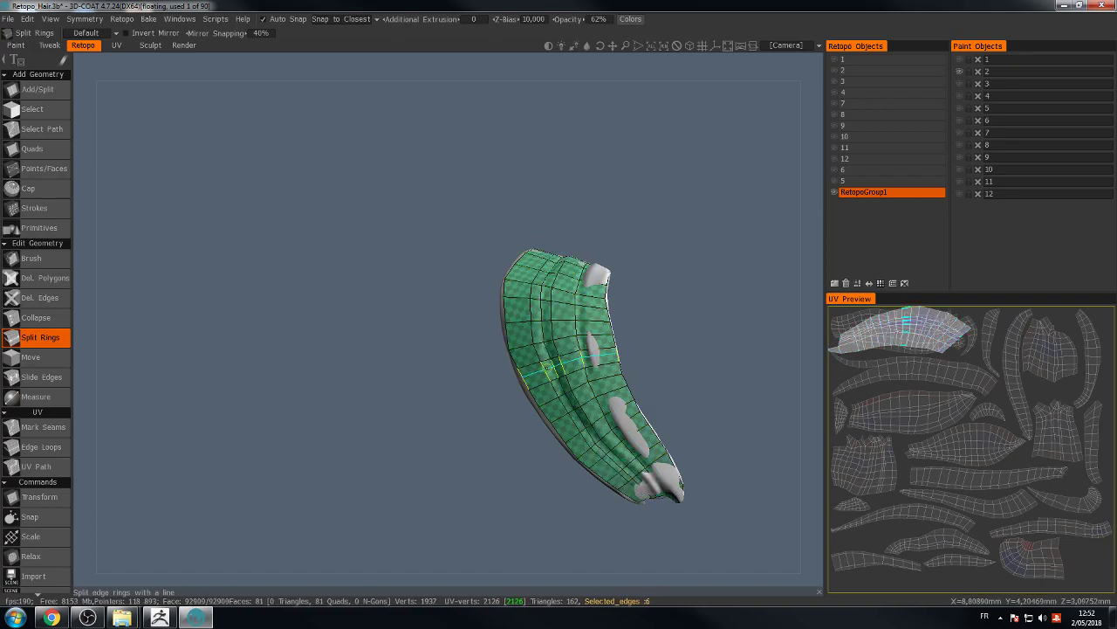
click(587, 354)
click(612, 358)
drag(698, 314, 728, 333)
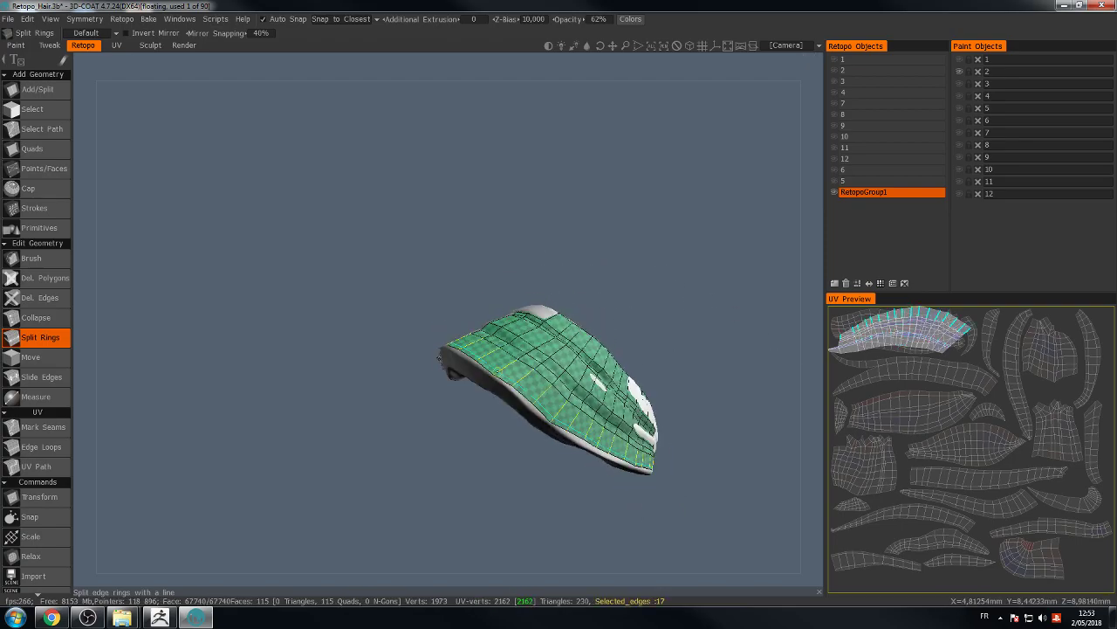
drag(603, 288, 534, 280)
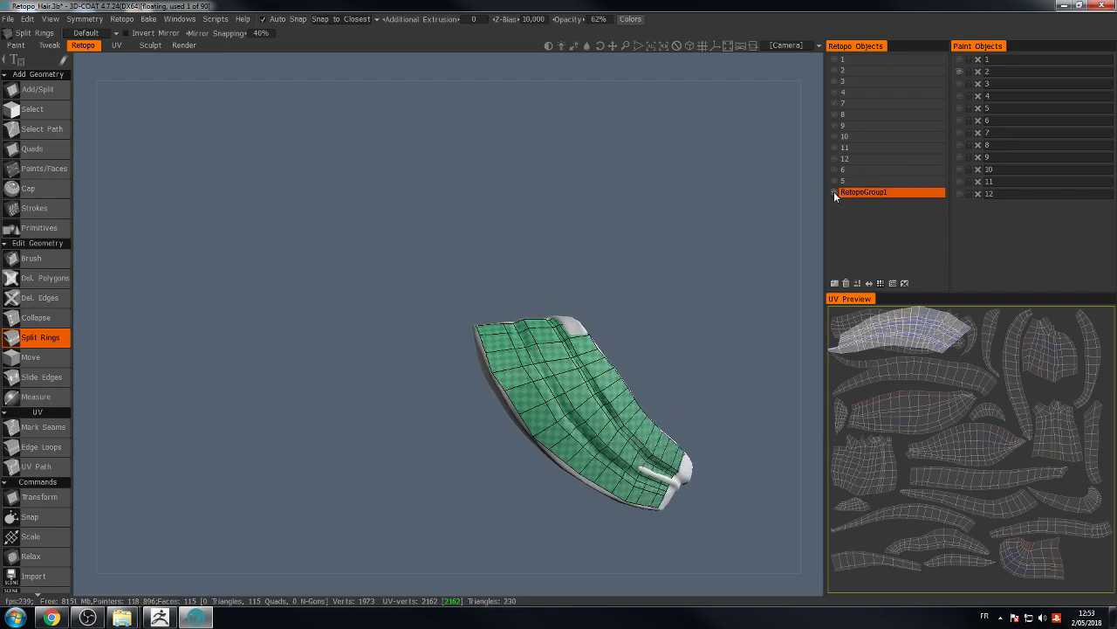
Step: Hide RetopoGroup1, show retopo object 2 and examine how its three separate strips cover the hair piece
click(835, 192)
click(835, 72)
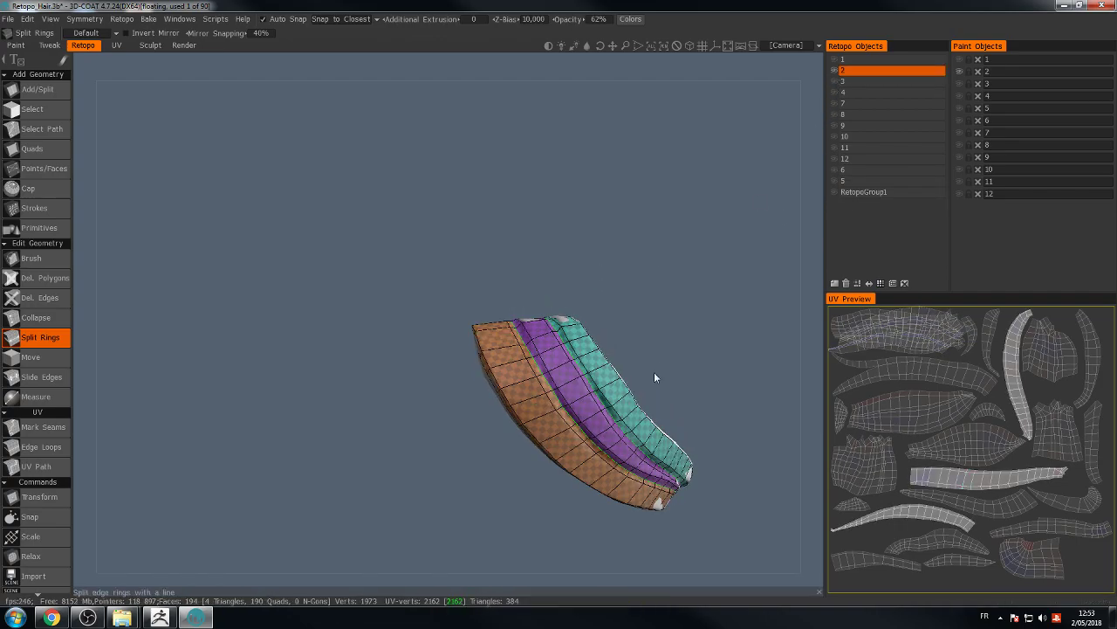
drag(688, 302, 785, 362)
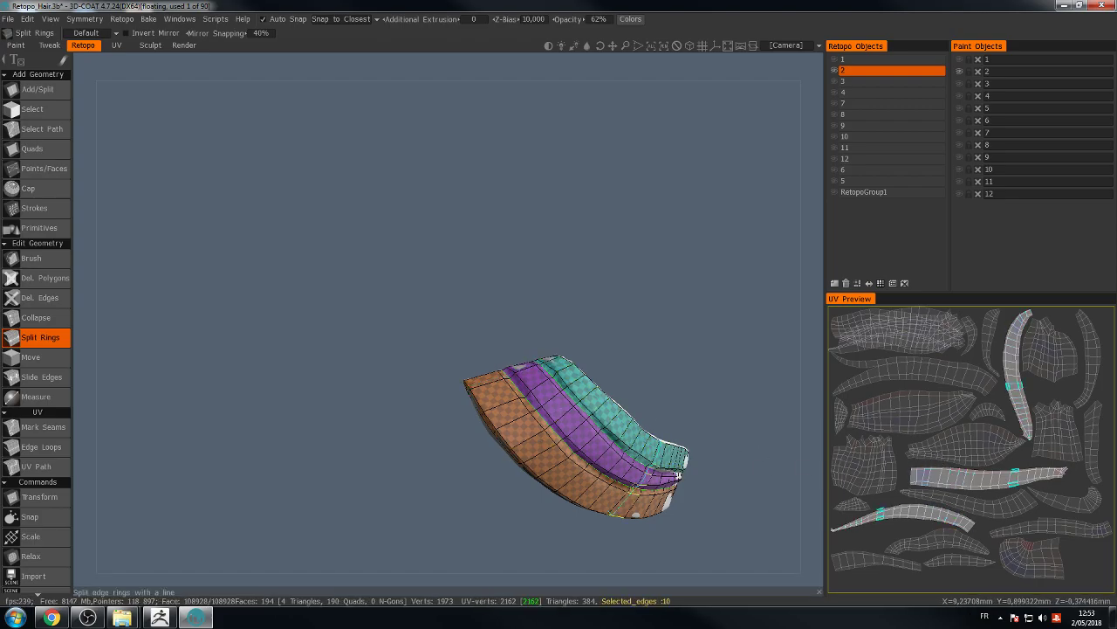
drag(686, 317, 549, 262)
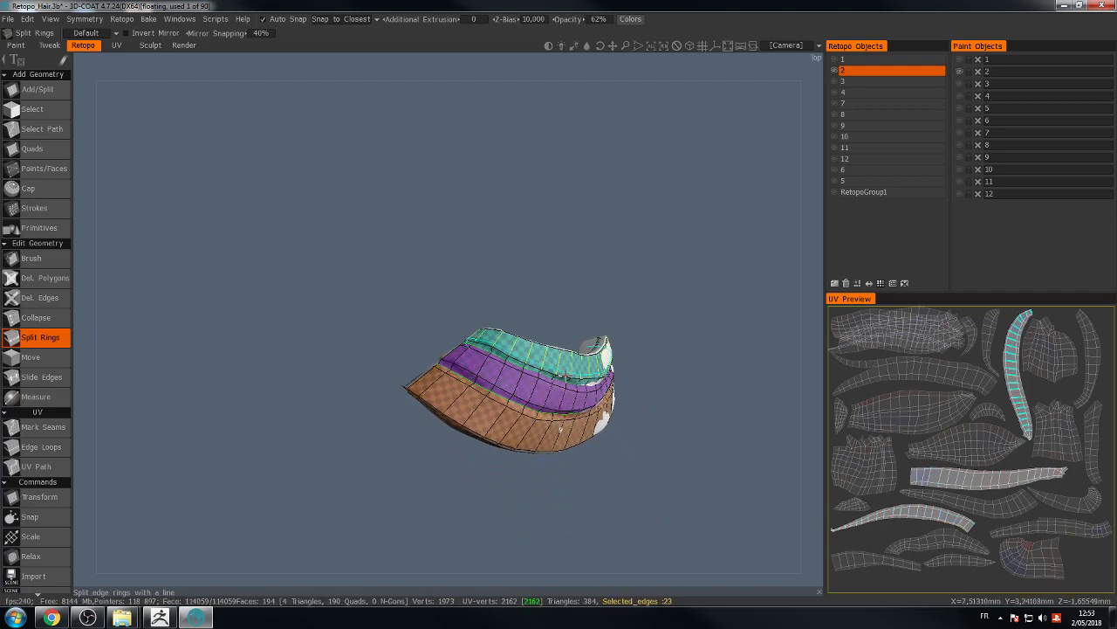
drag(592, 262, 526, 130)
drag(619, 449, 640, 307)
drag(505, 434, 335, 272)
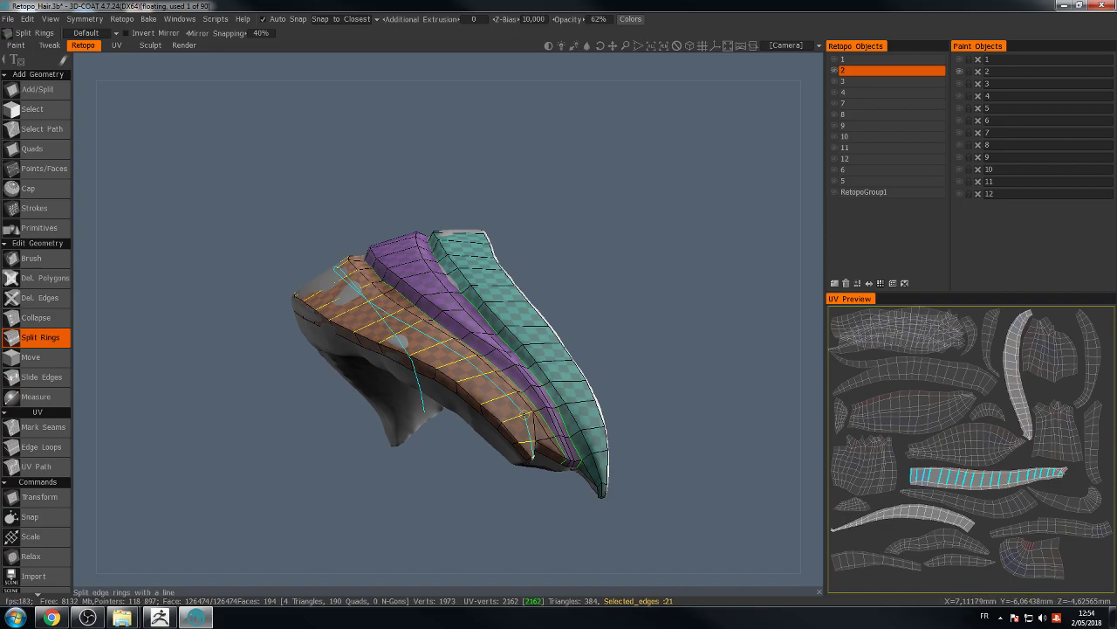
key(Escape)
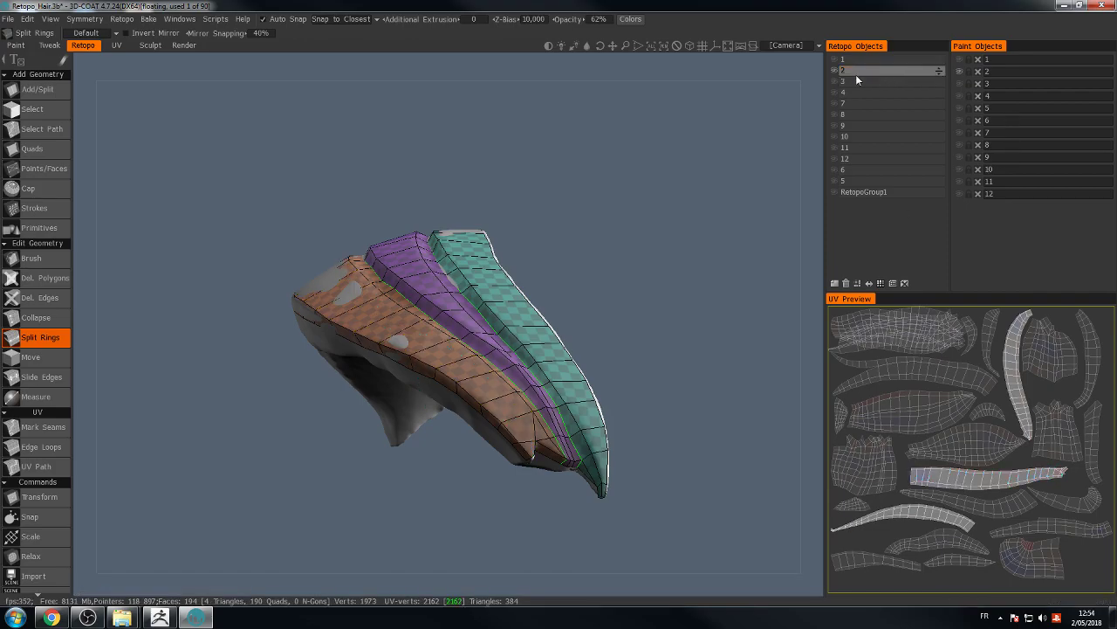
Step: Show retopo objects 1 and 3 to 12 together with object 2, leaving RetopoGroup1 hidden
click(835, 59)
click(835, 81)
click(834, 92)
click(834, 103)
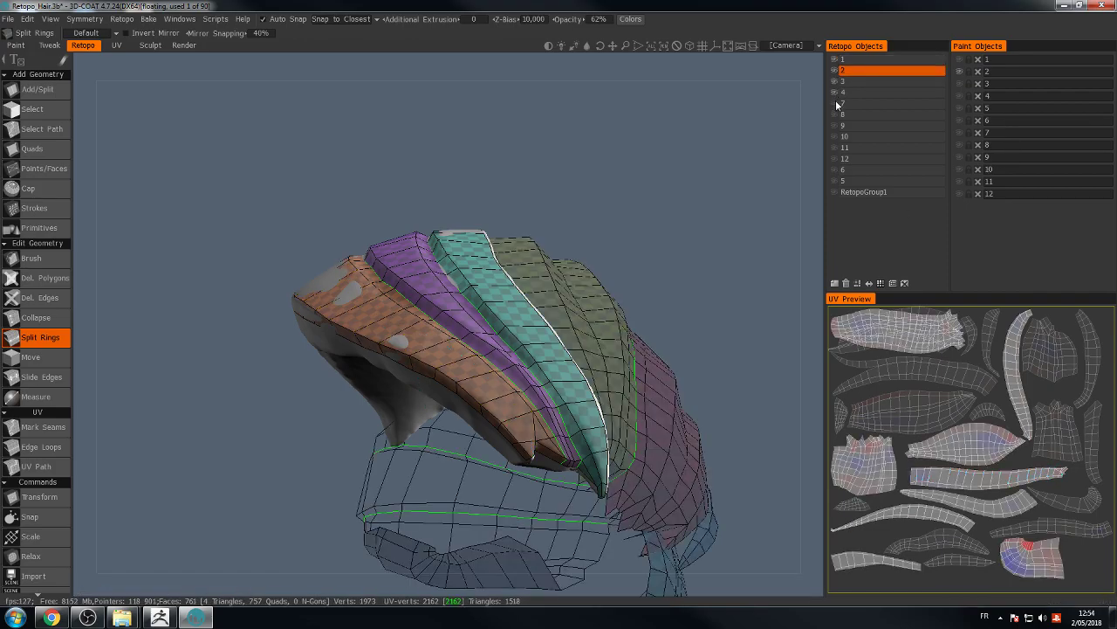
click(834, 114)
click(834, 124)
click(835, 137)
click(834, 147)
click(834, 158)
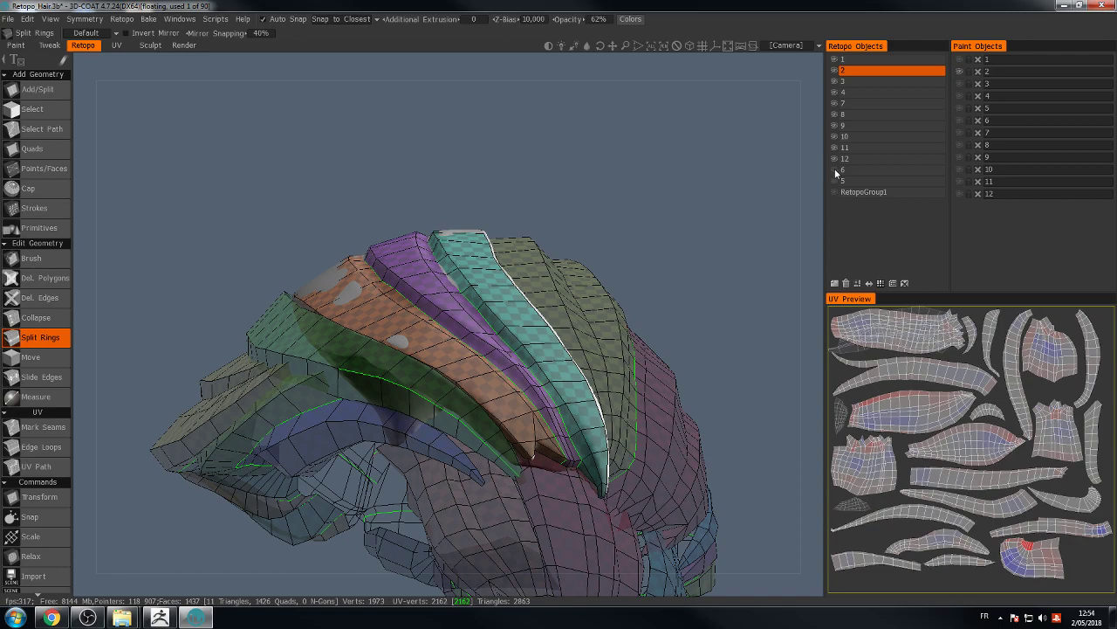
click(834, 170)
click(834, 181)
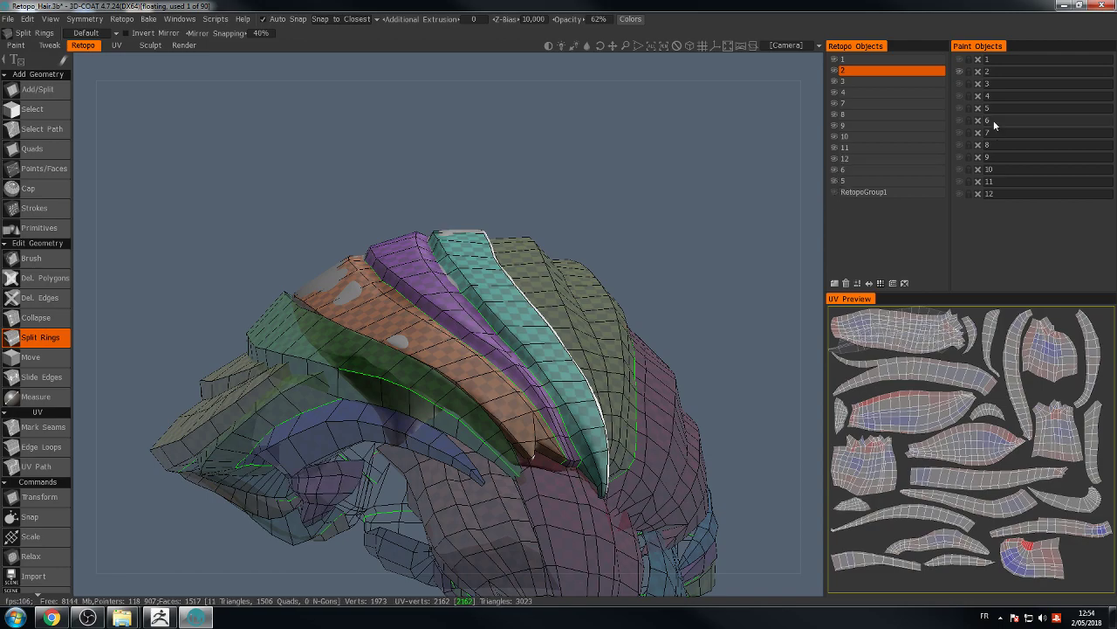
Step: Show paint objects 1 and 3 to 12 and review the complete retopologized hair from all sides
click(960, 58)
click(960, 84)
click(960, 95)
click(959, 108)
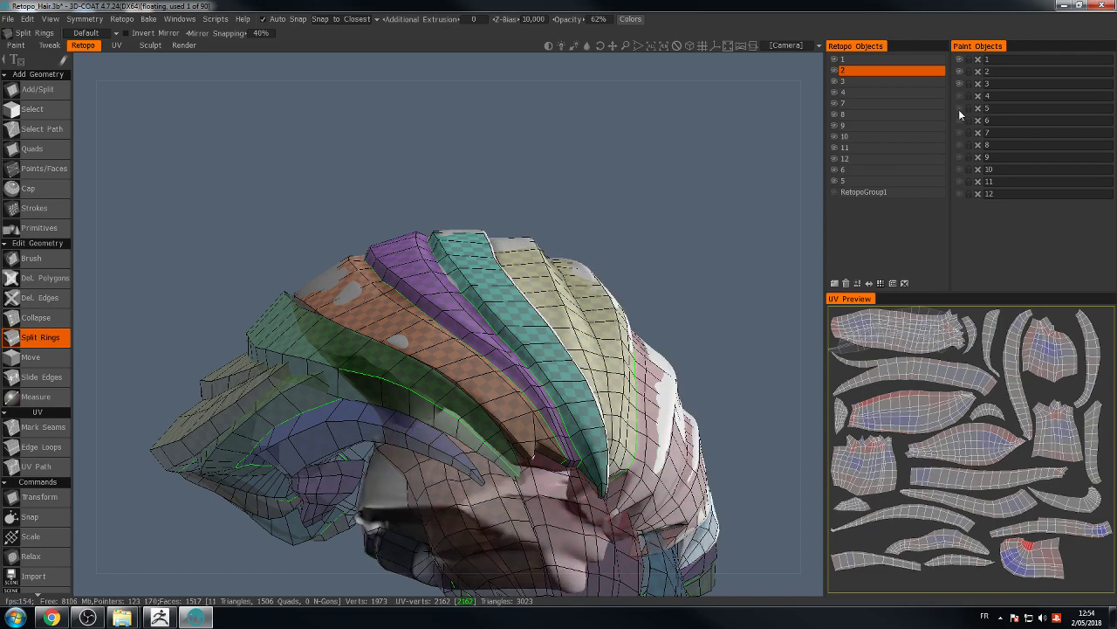
click(959, 132)
click(959, 120)
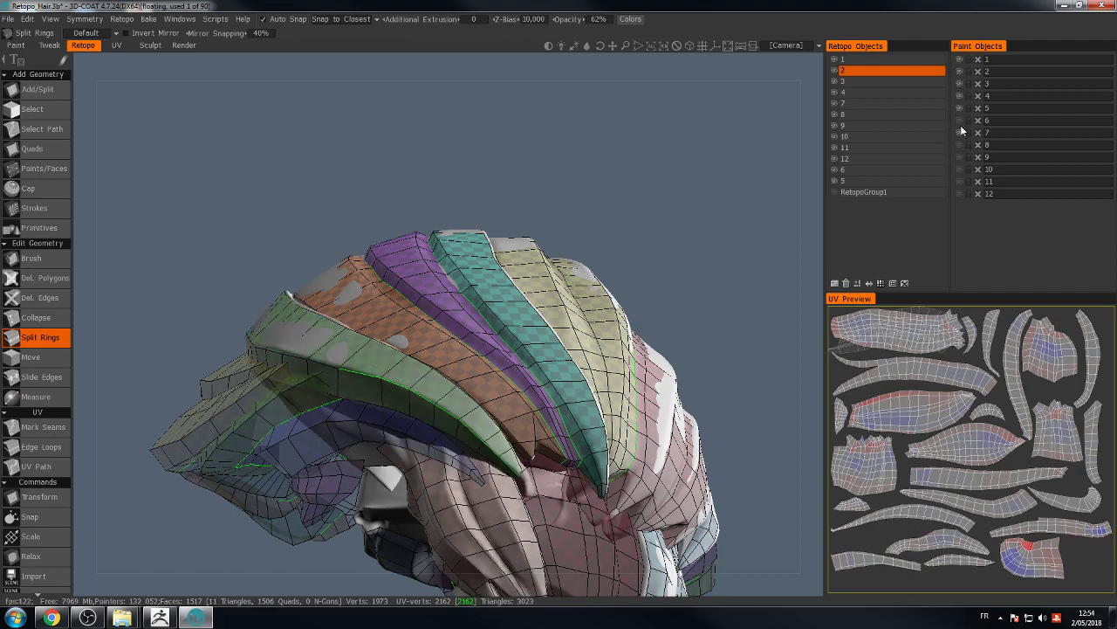
click(960, 144)
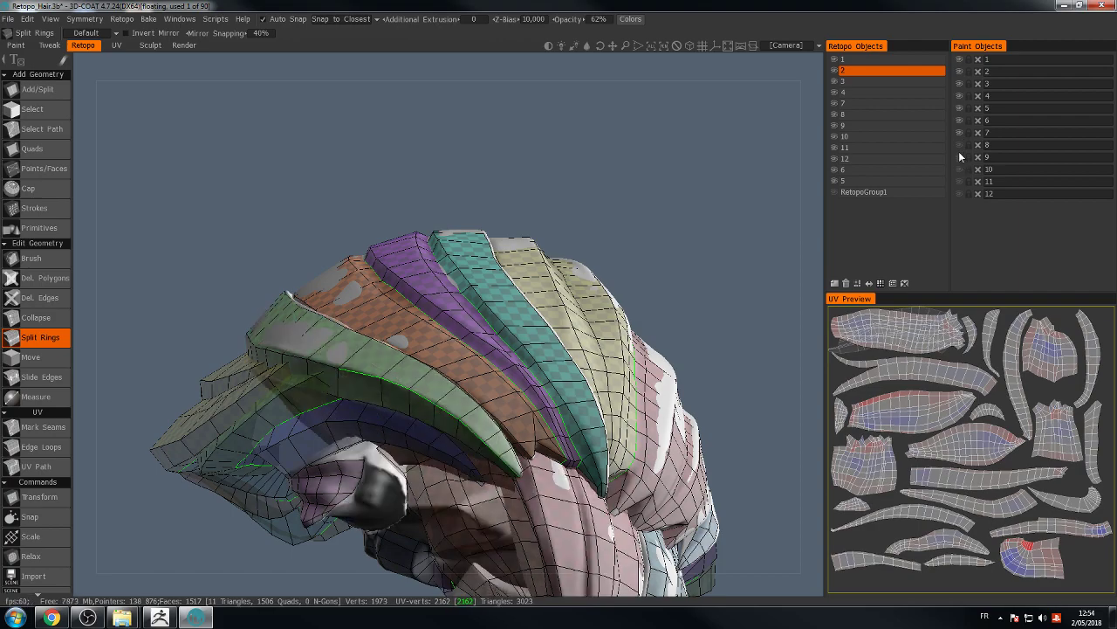
click(960, 156)
click(959, 193)
click(959, 180)
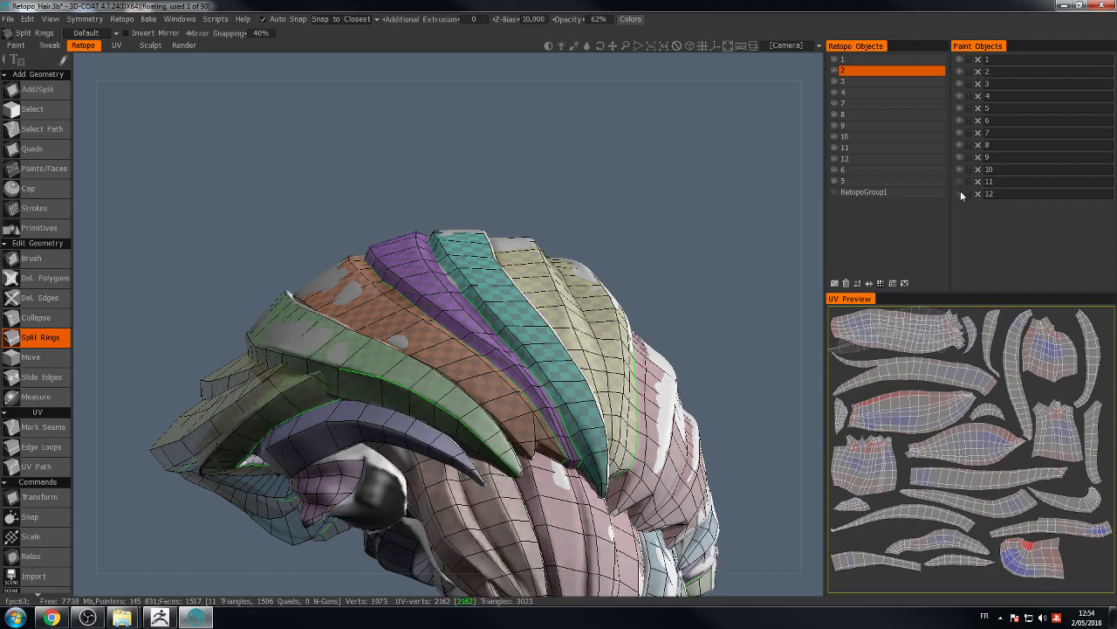
click(960, 169)
drag(712, 129, 1074, 219)
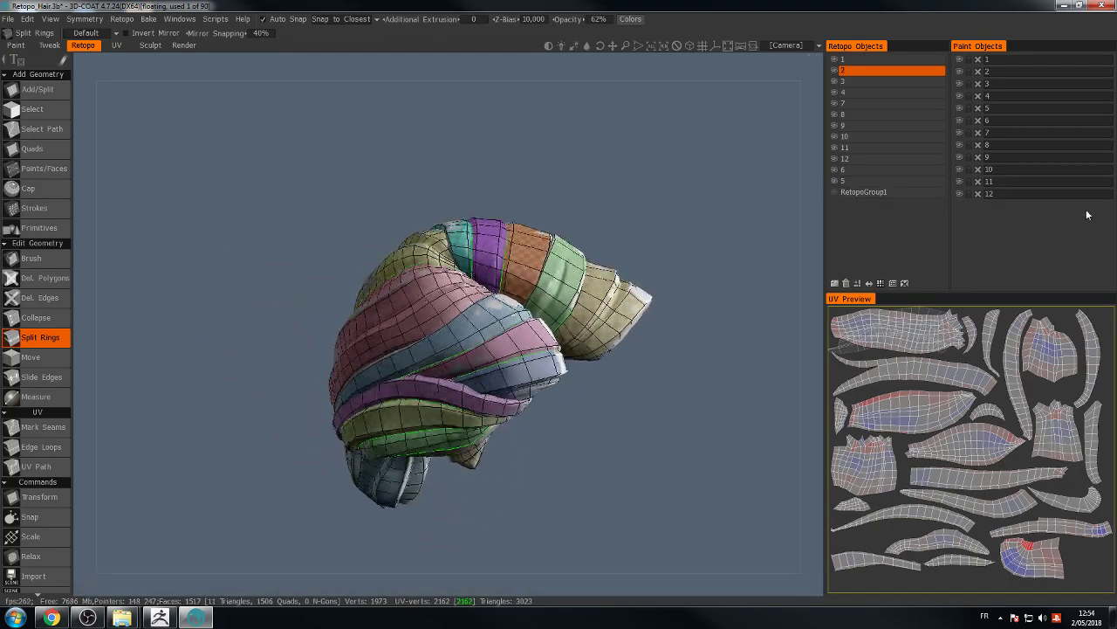
drag(1065, 276, 610, 101)
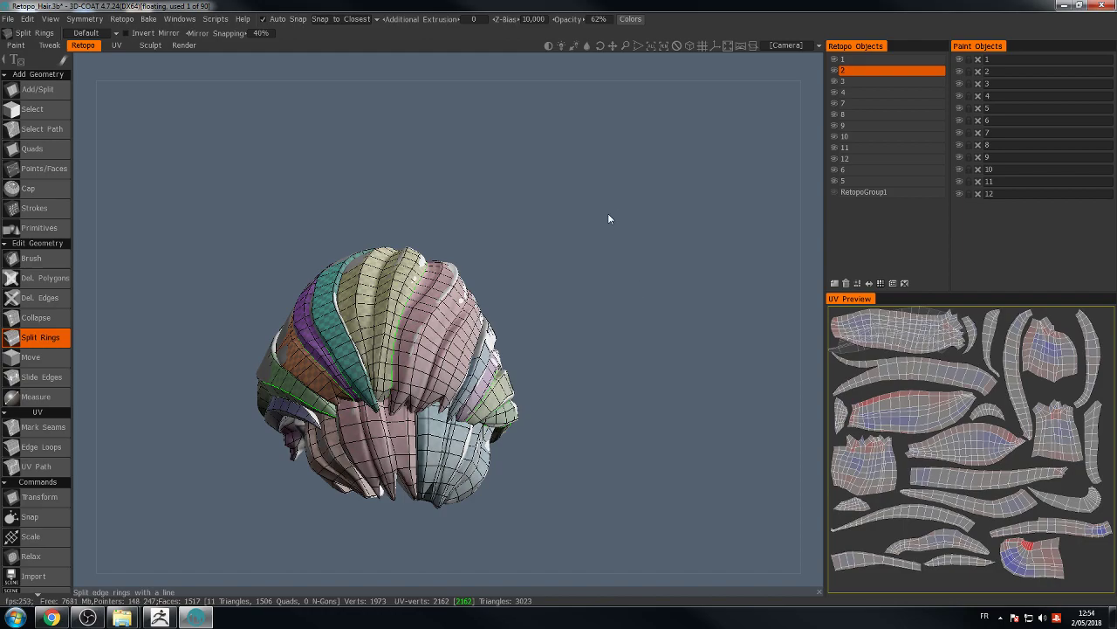
drag(583, 150, 1052, 307)
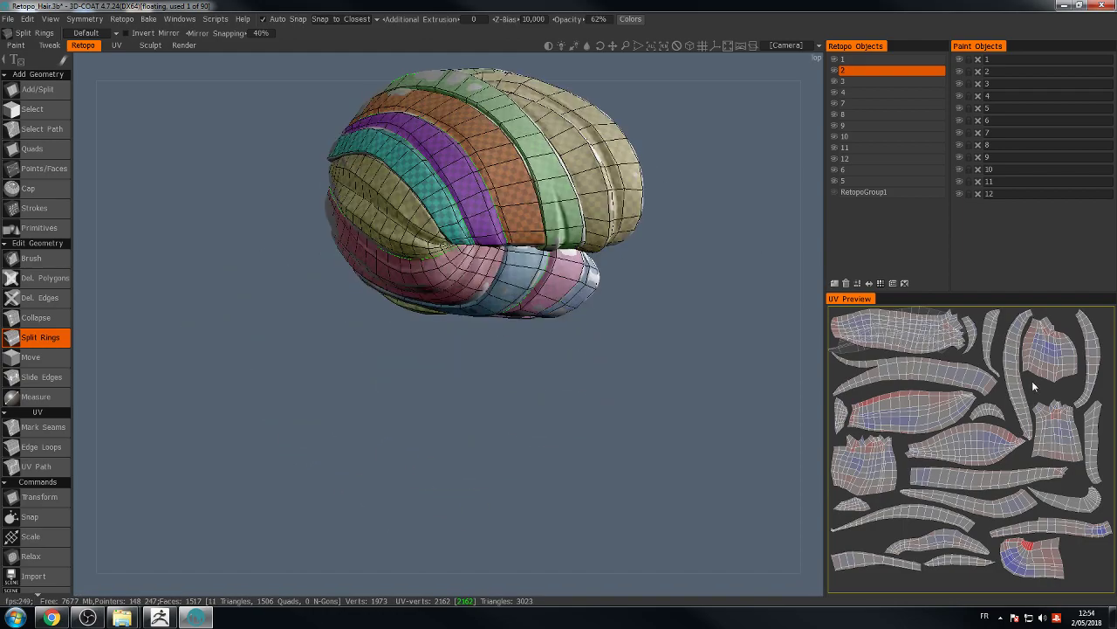
drag(670, 408, 829, 219)
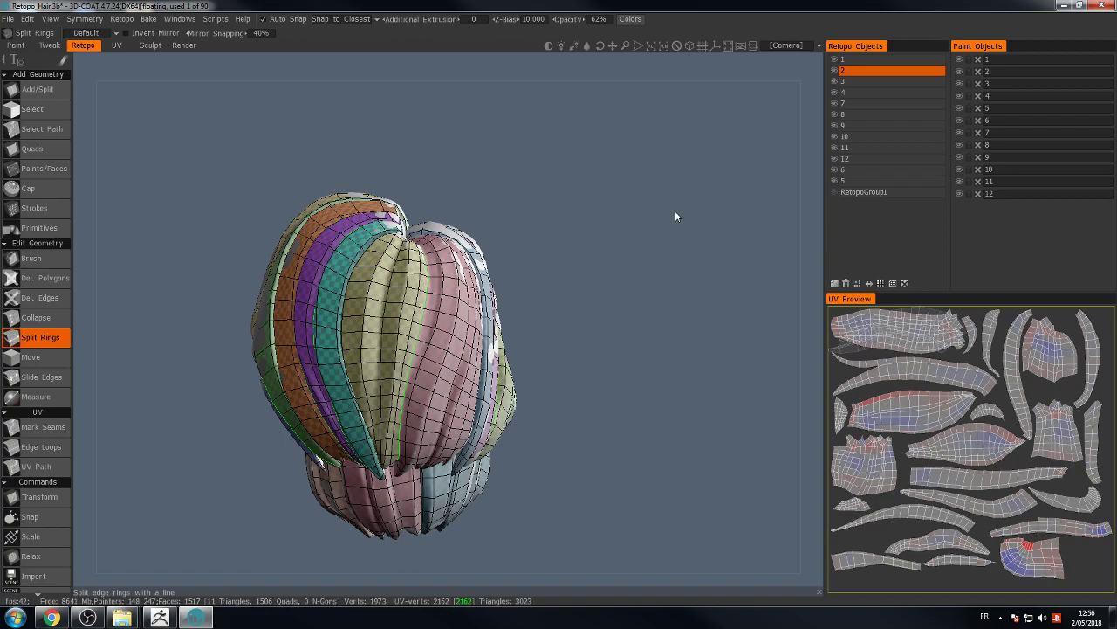
Step: Quit 3D-Coat without saving the scene changes and start launching Autodesk Maya 2017
click(1111, 6)
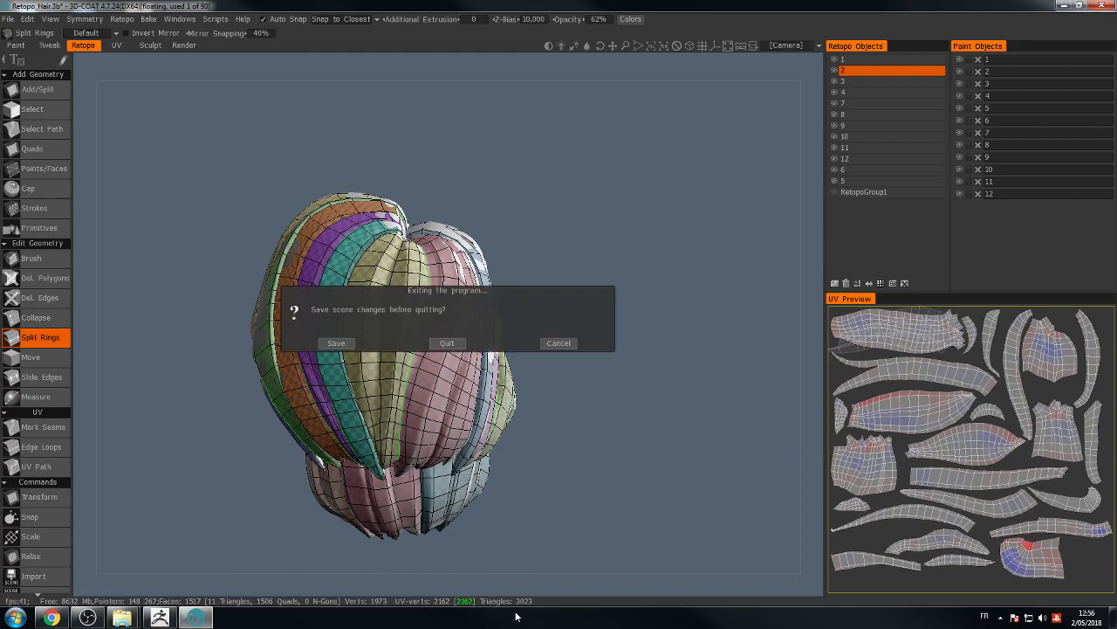
click(558, 343)
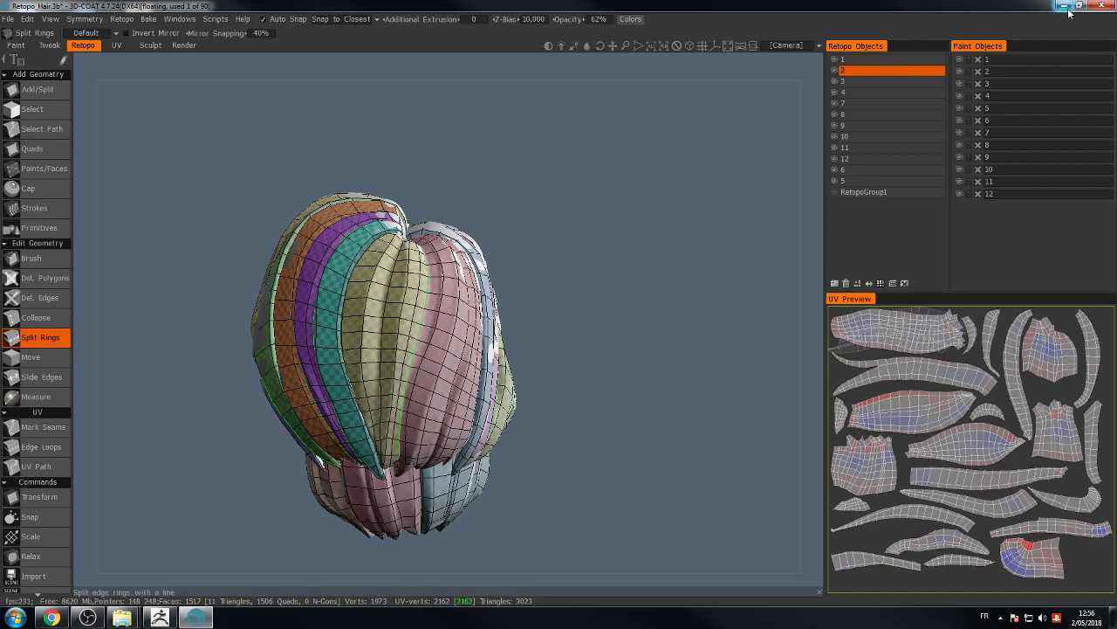
click(1102, 6)
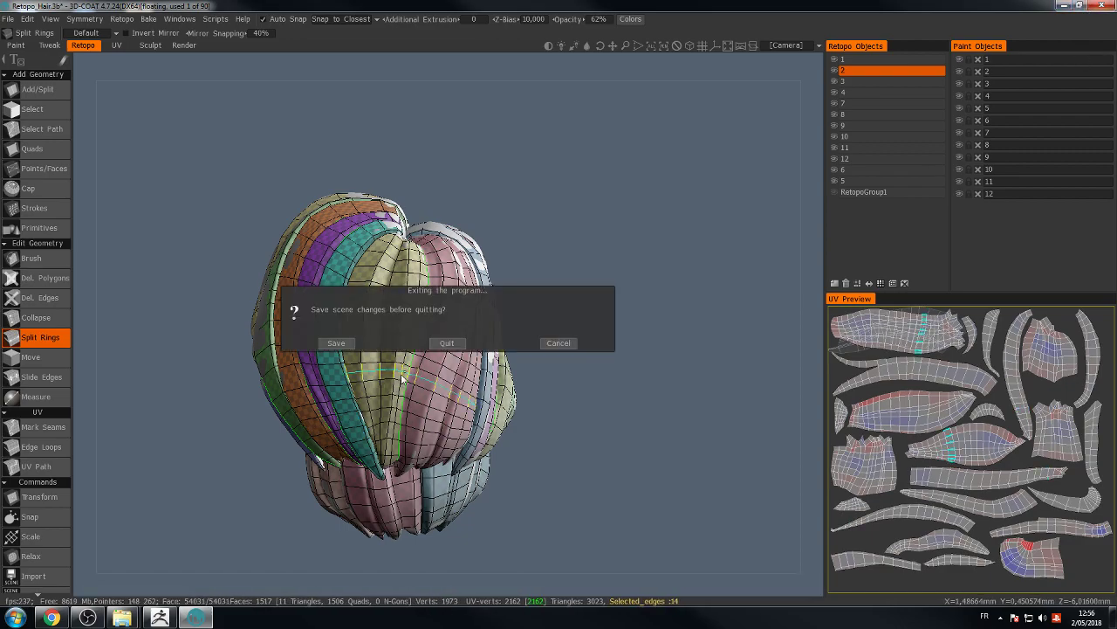
click(446, 343)
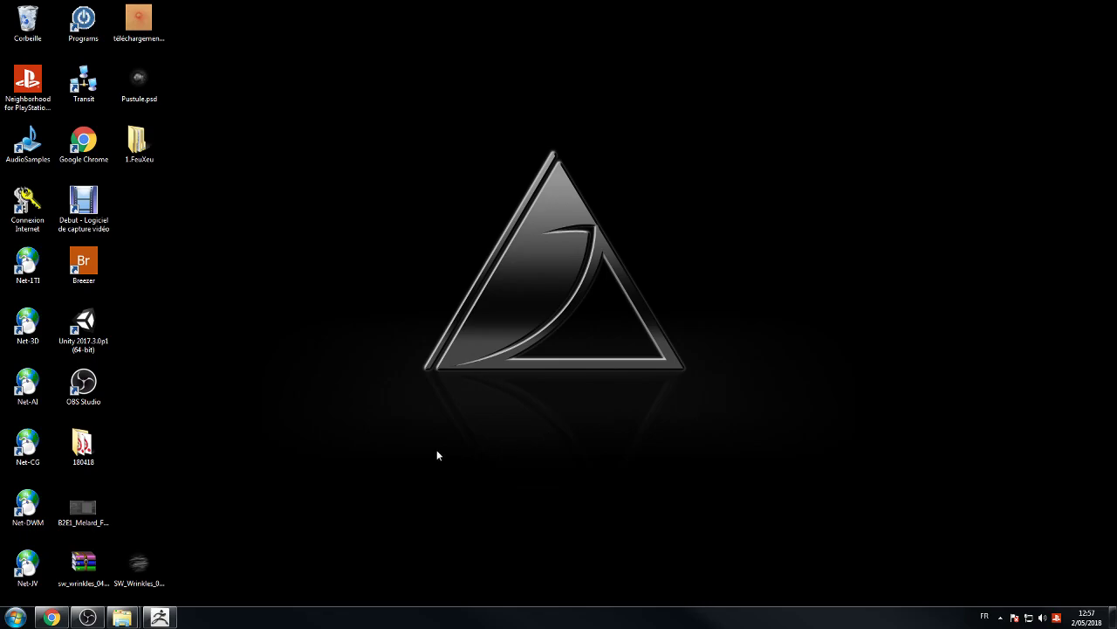
click(15, 618)
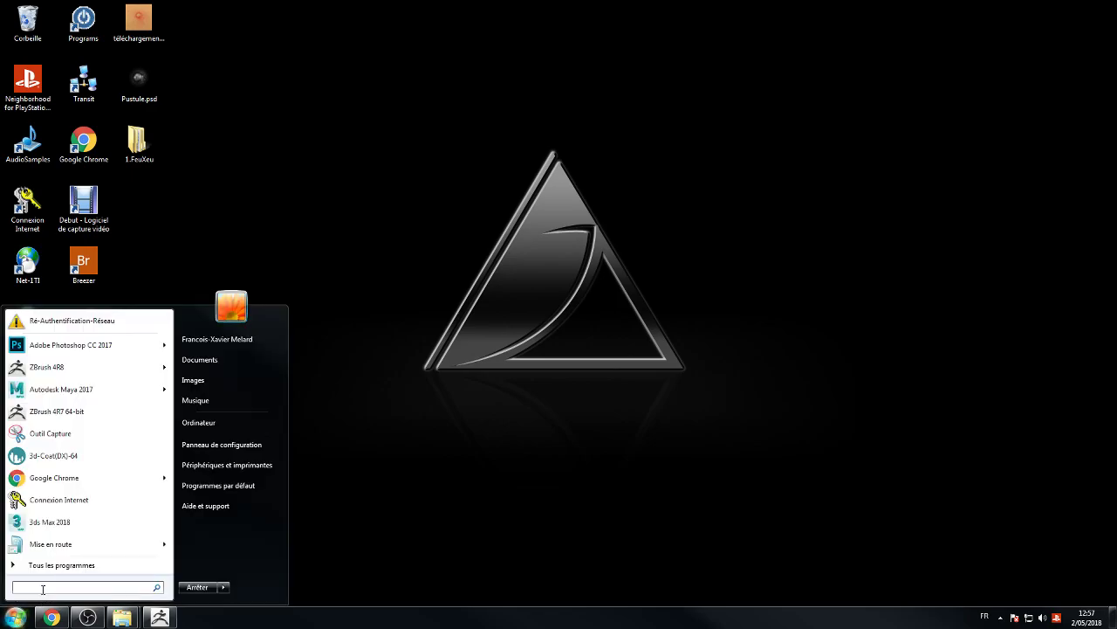
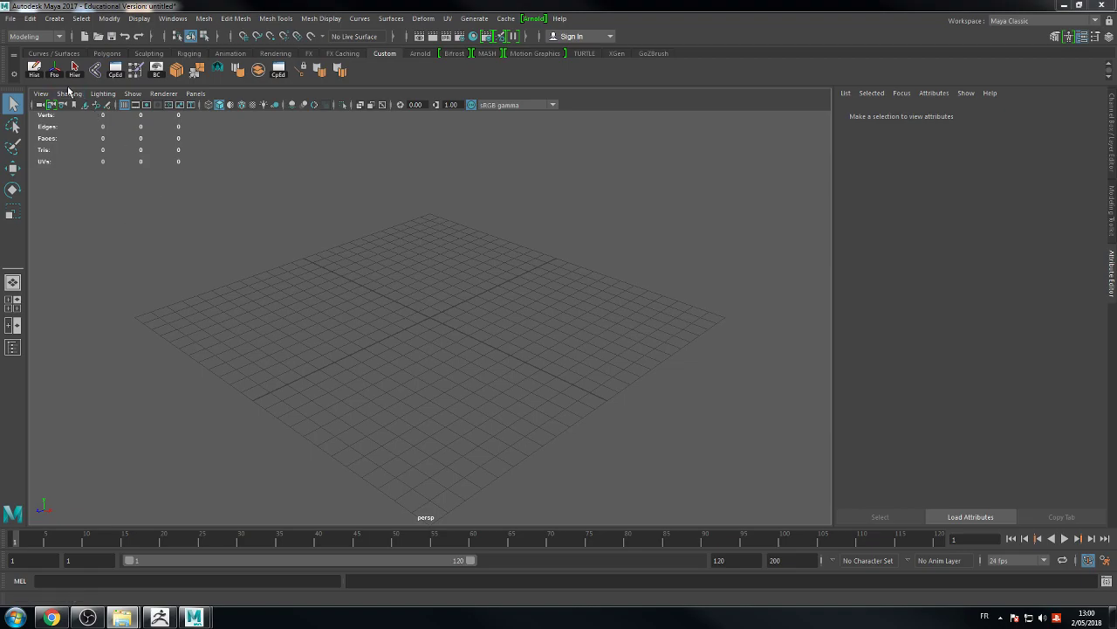
Step: Import Hair_Strands.OBJ from the folder D:\HEAJ\HEAJ - [2017-2018]\Q2 - ART - CharaCrea\[Cheveux]
click(11, 18)
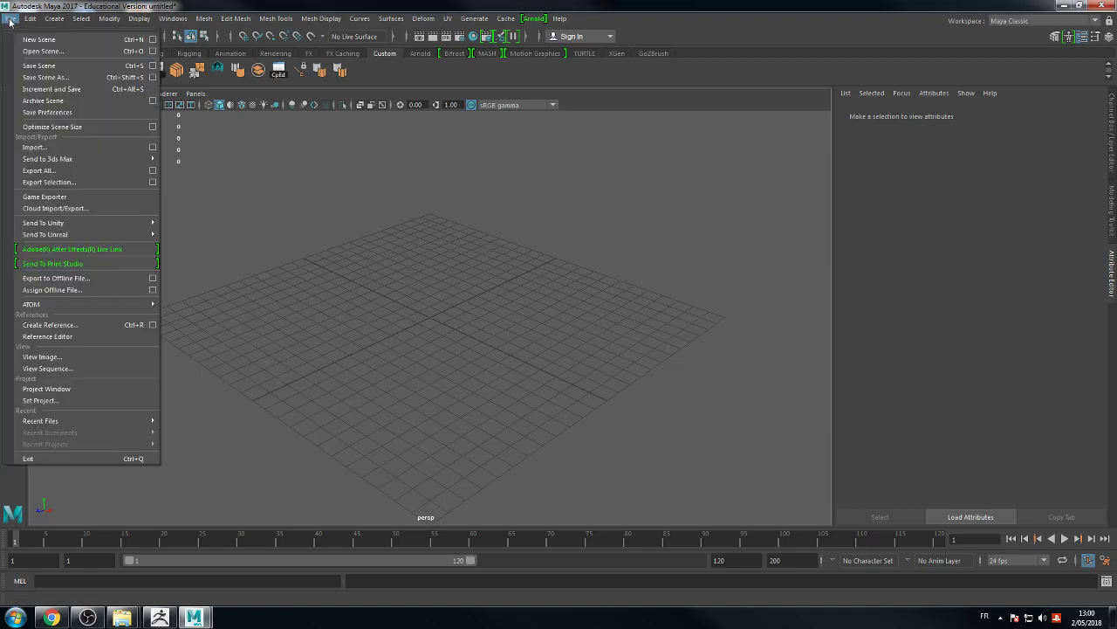
click(41, 147)
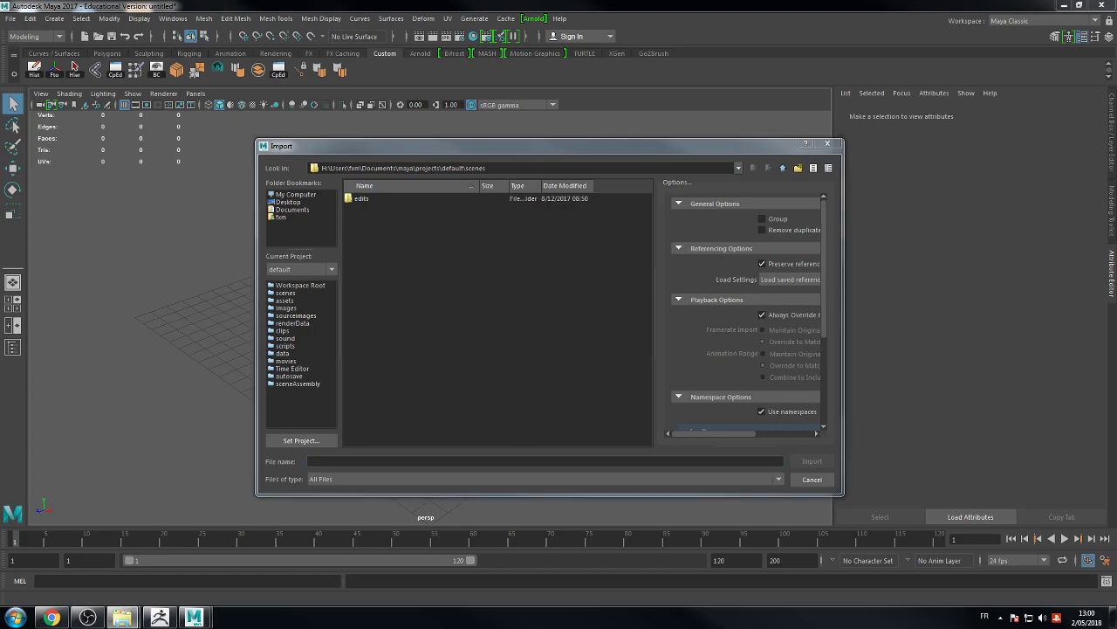
click(406, 462)
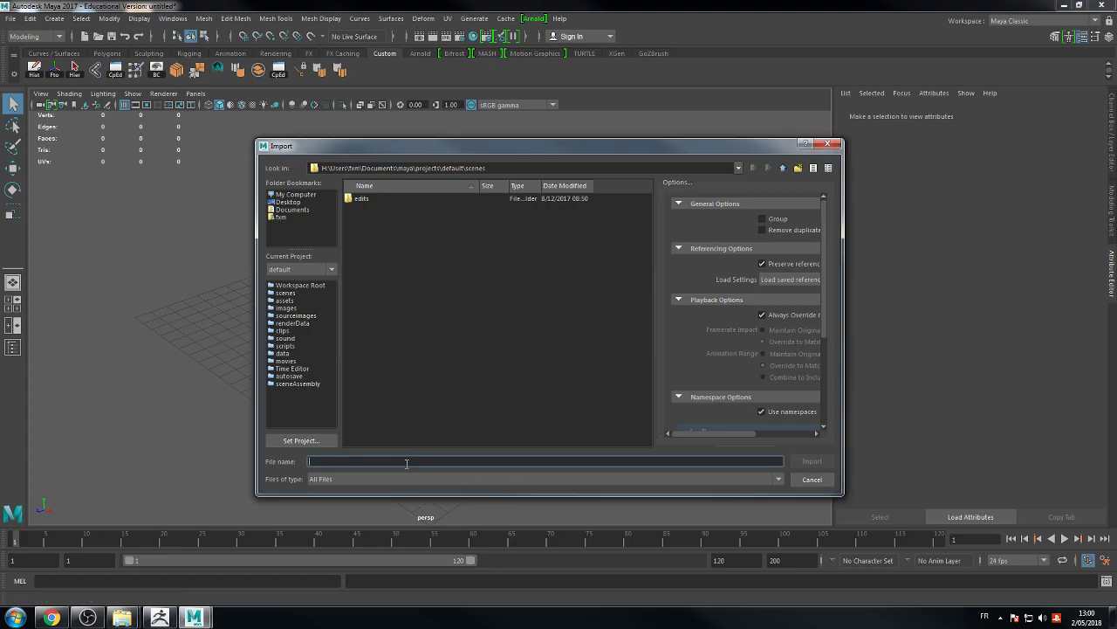
text(D:\HEAJ\HEAJ - [2017-2018]\Q2 - ART - CharaCrea\[Cheveux])
key(Return)
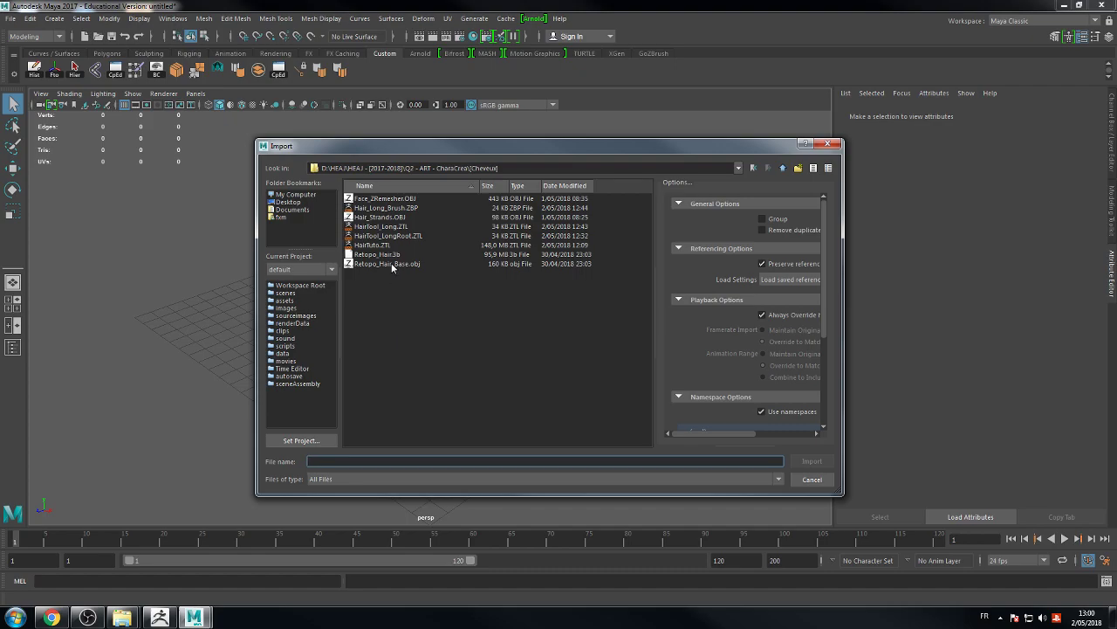
click(391, 200)
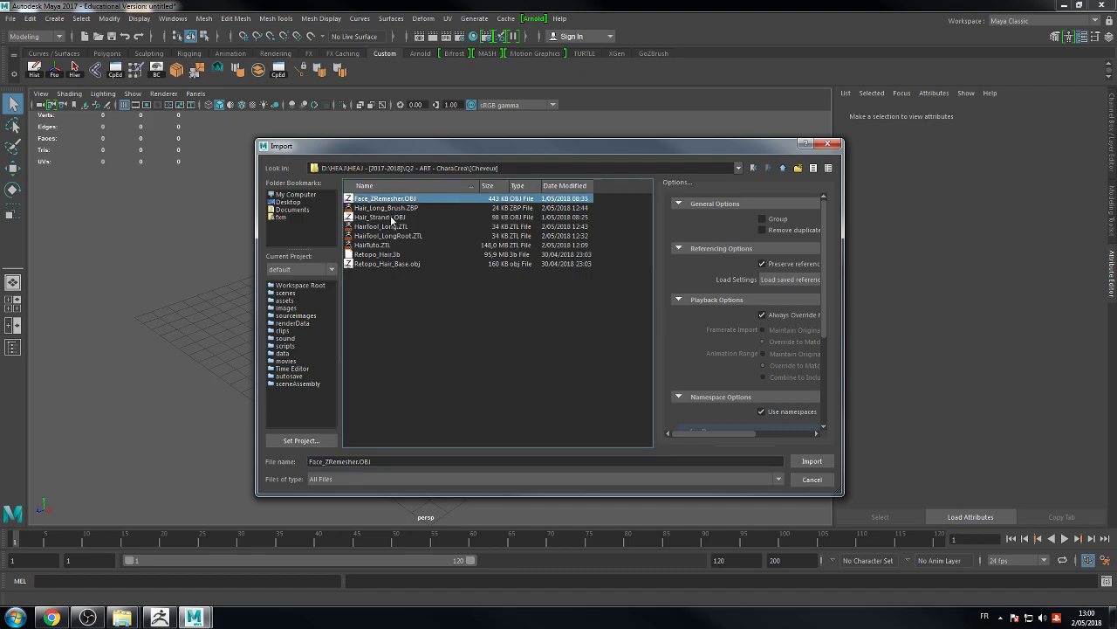
click(392, 218)
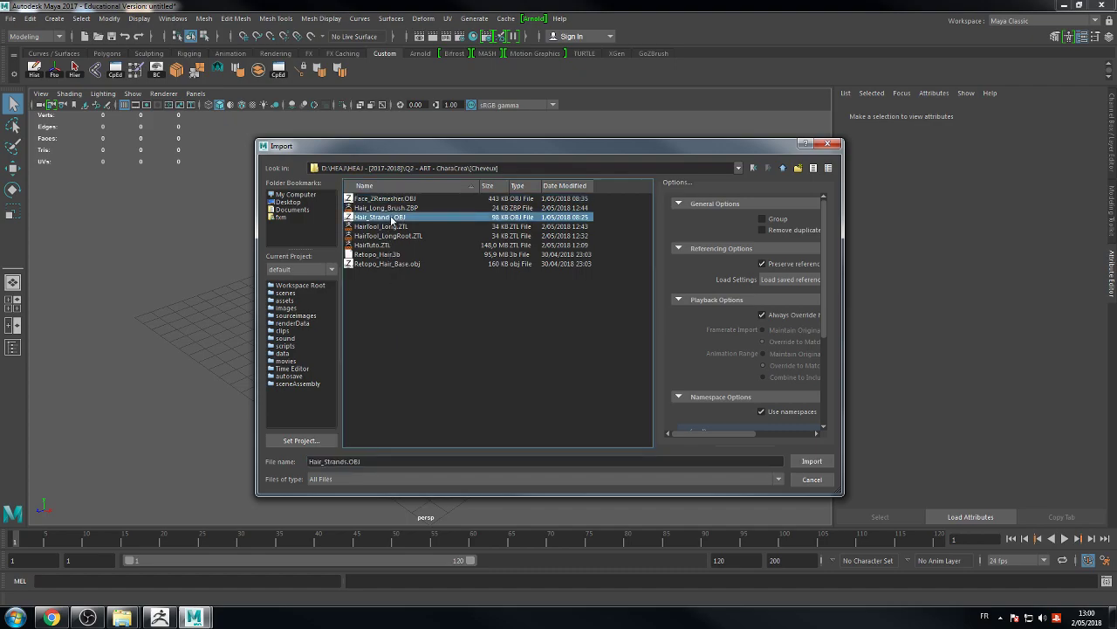
click(813, 469)
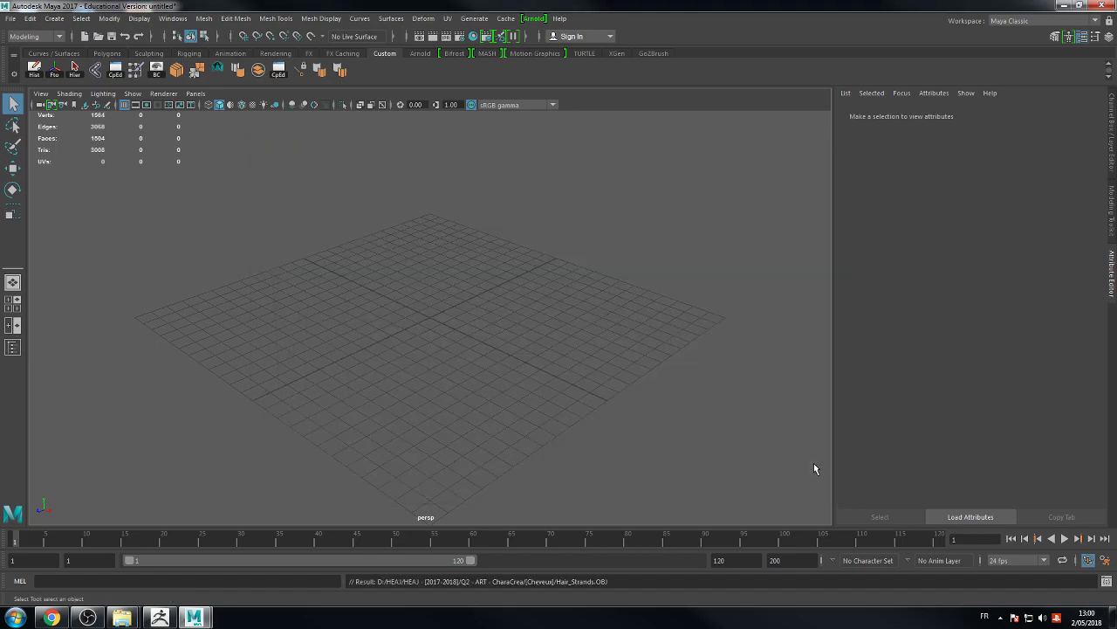
key(f)
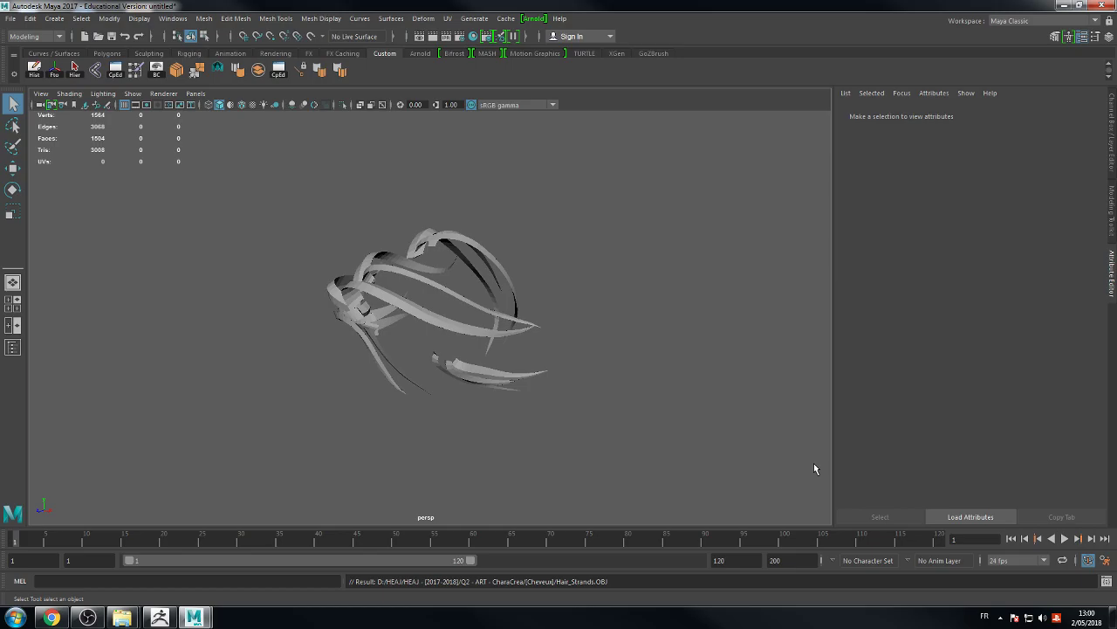
Step: Import the retopologized hair Retopo_Hair_Base.obj from the same folder into the scene
click(11, 19)
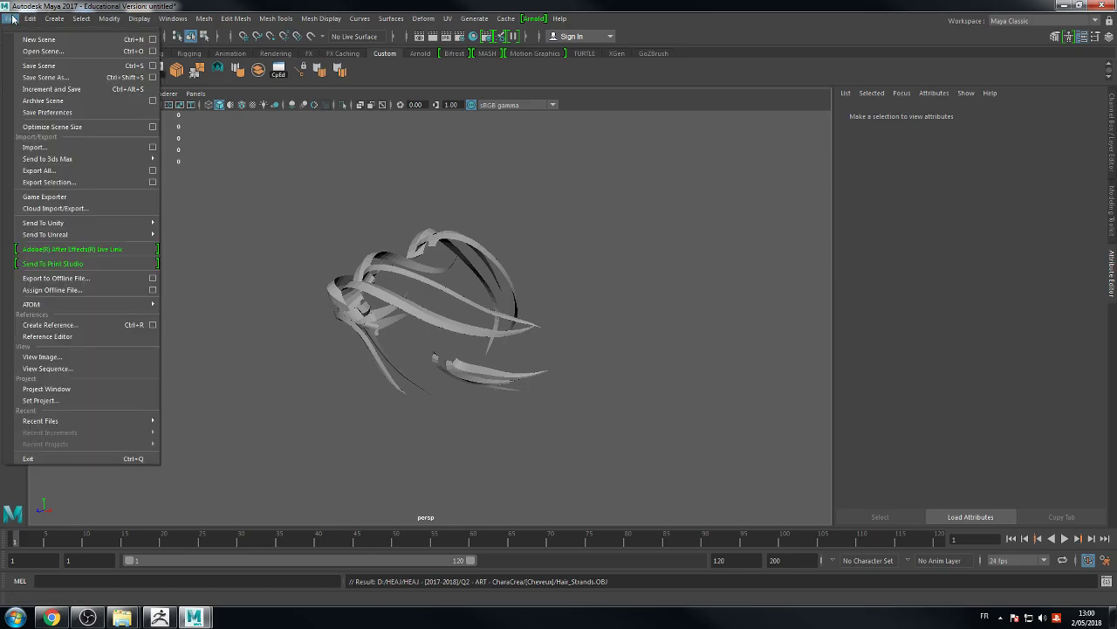
click(42, 146)
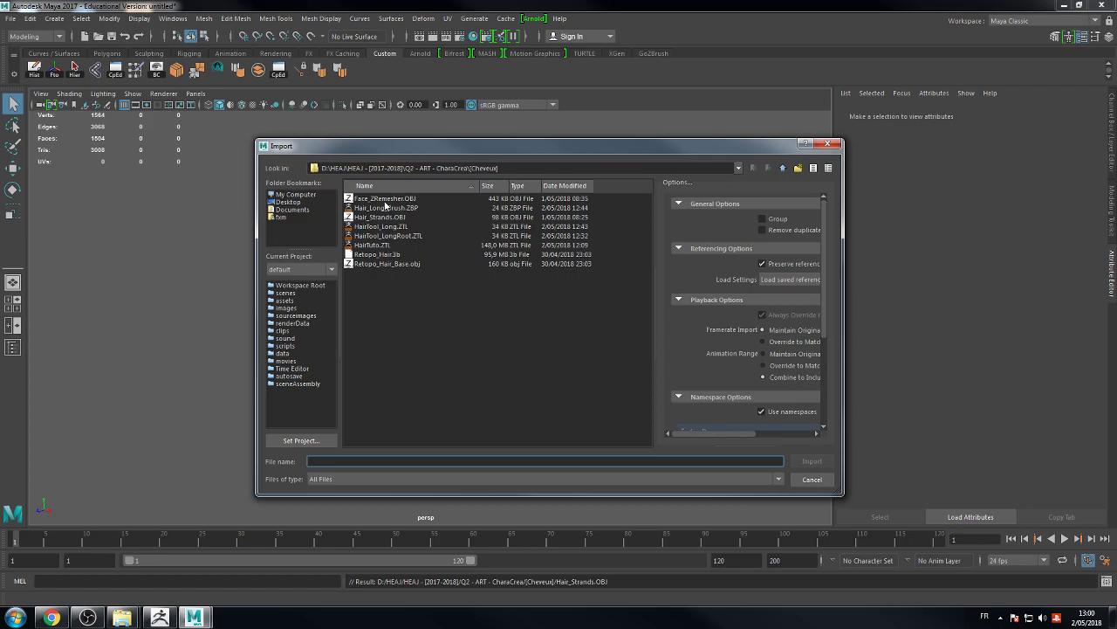
double_click(397, 263)
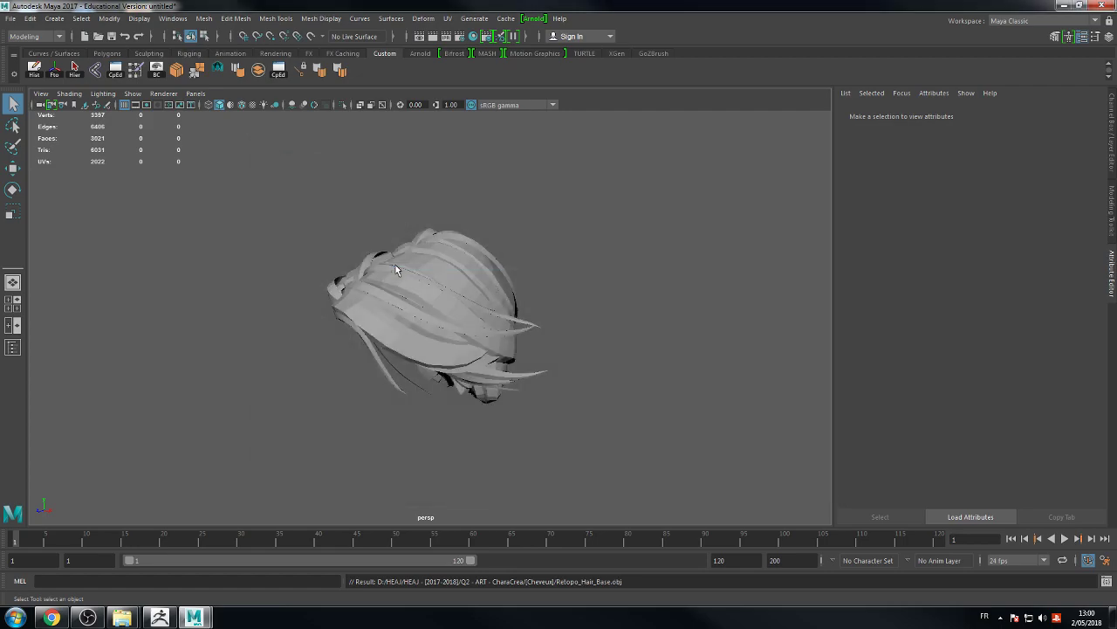
Step: Open the UV Editor for one Retopo_Hair_Base piece on top of the head and place it beside the hair model
click(422, 264)
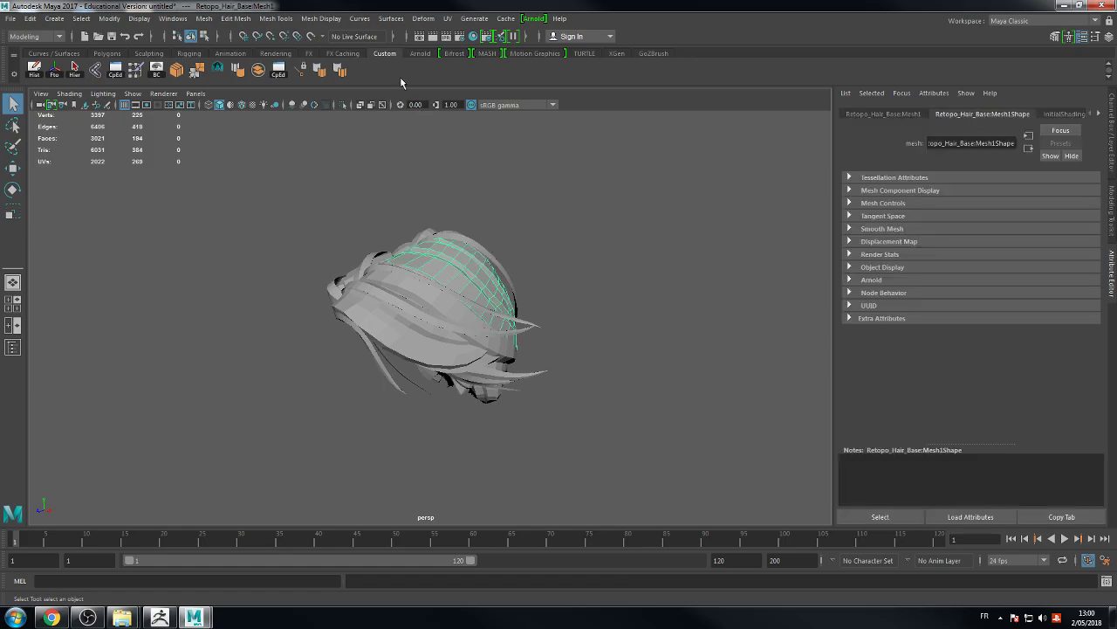
click(447, 18)
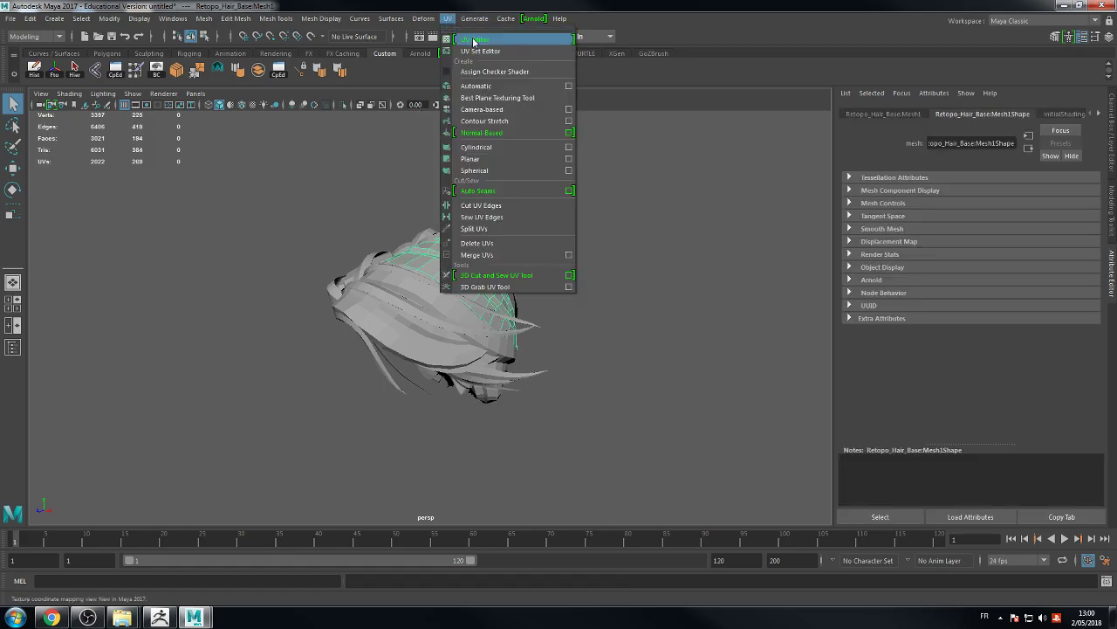
click(474, 40)
drag(463, 144, 844, 108)
alt+drag(330, 193, 267, 208)
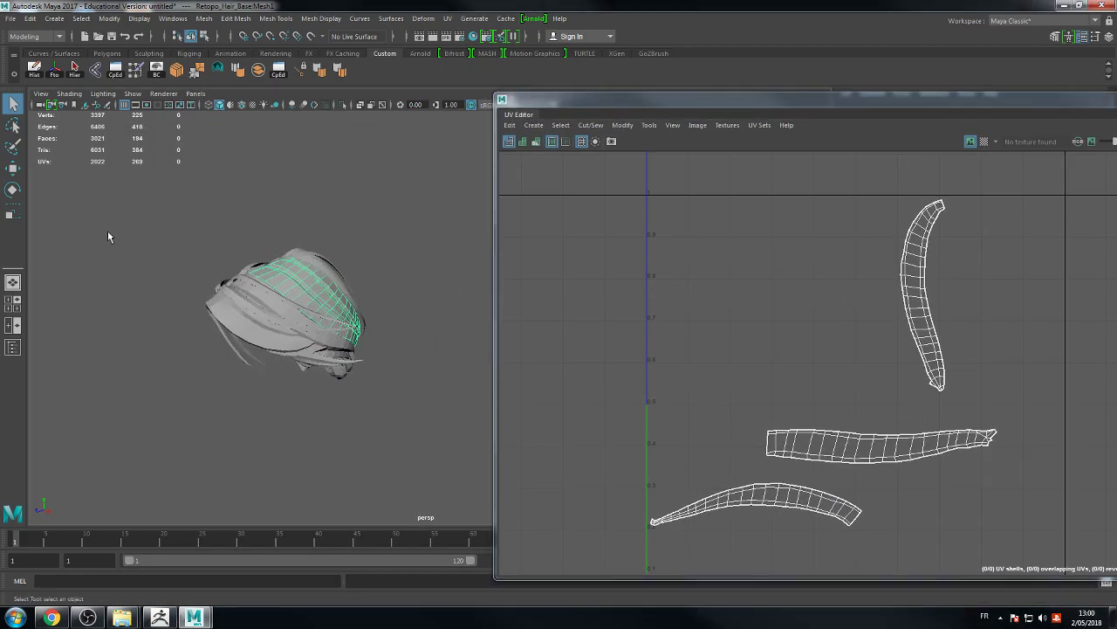
Step: Select all Retopo_Hair_Base meshes in the Outliner and examine their combined UV layout
click(13, 347)
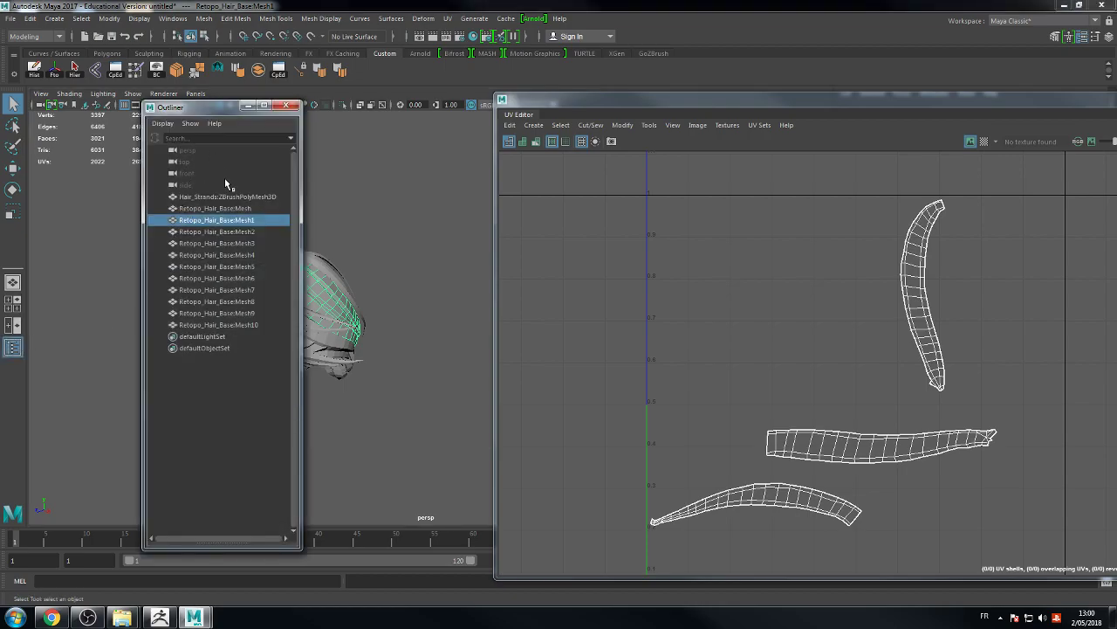
click(225, 209)
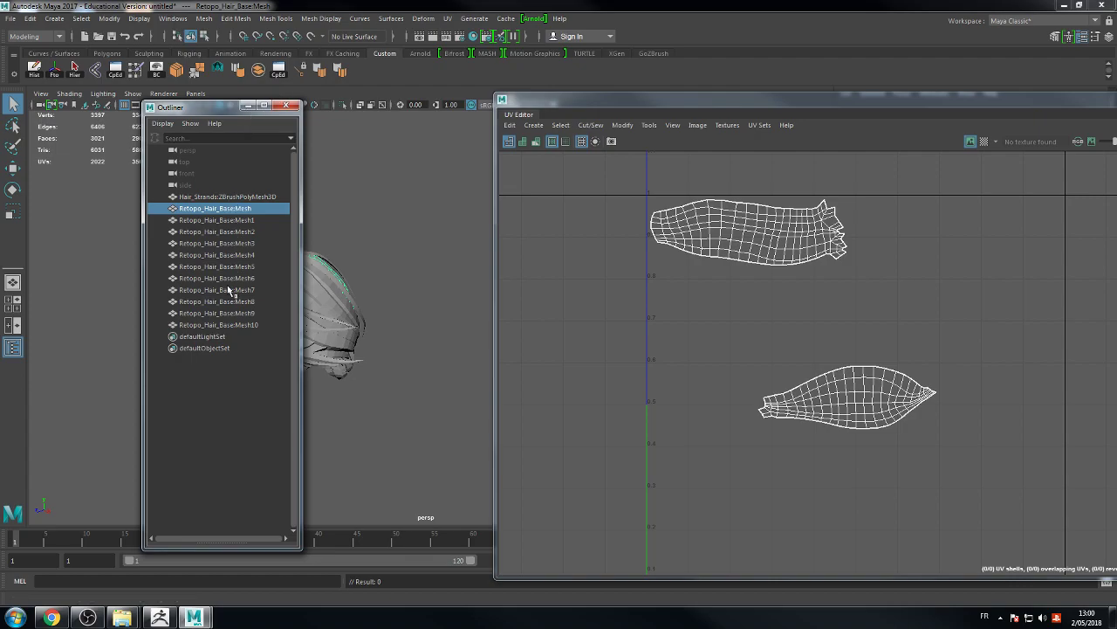
shift+click(225, 315)
shift+click(227, 325)
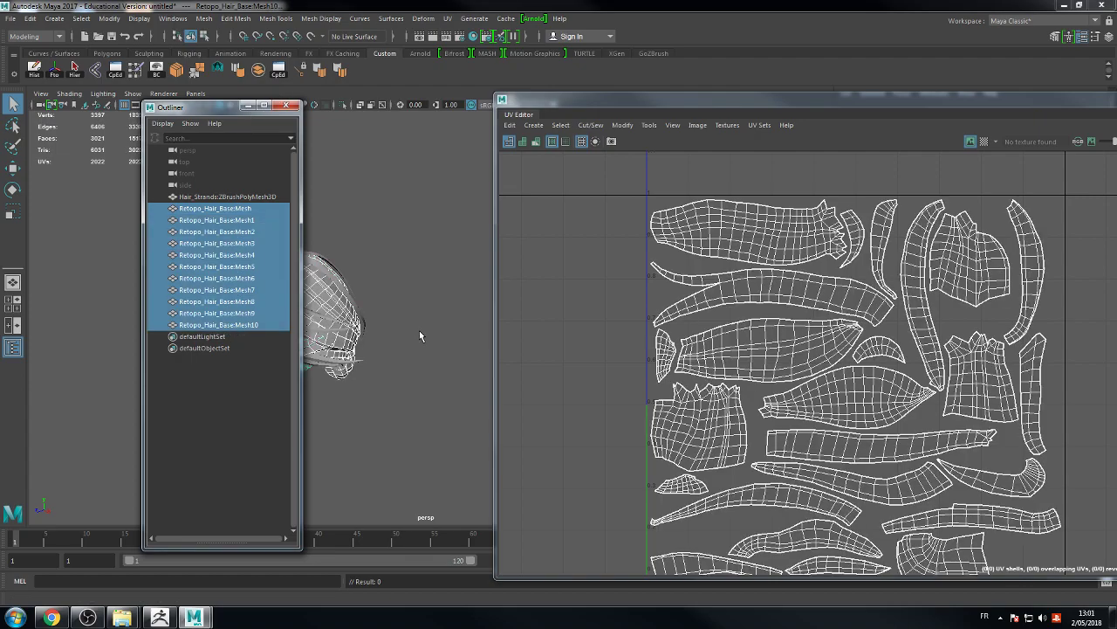
Step: Arrange the Outliner and UV Editor around the viewport and isolate the Hair_Strands mesh
click(240, 197)
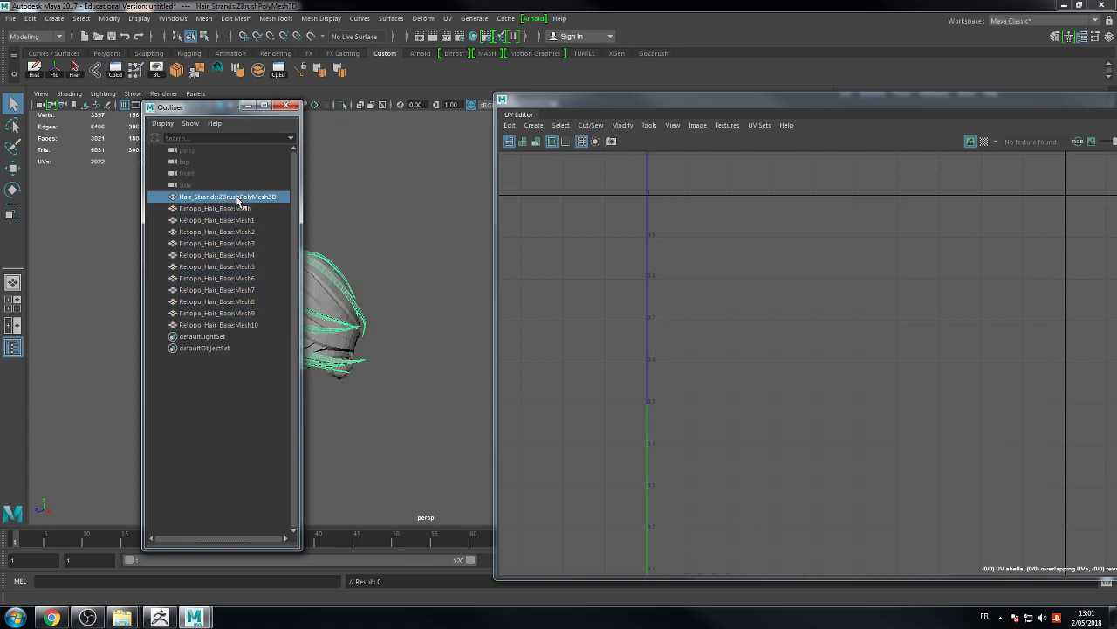
drag(222, 110, 98, 117)
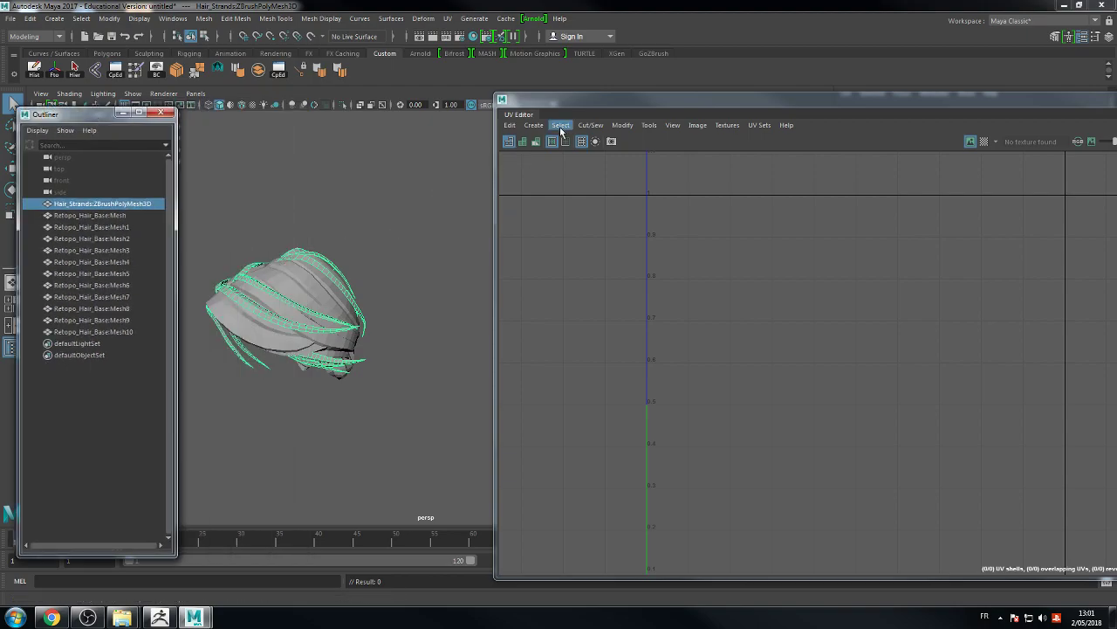
drag(919, 102, 798, 49)
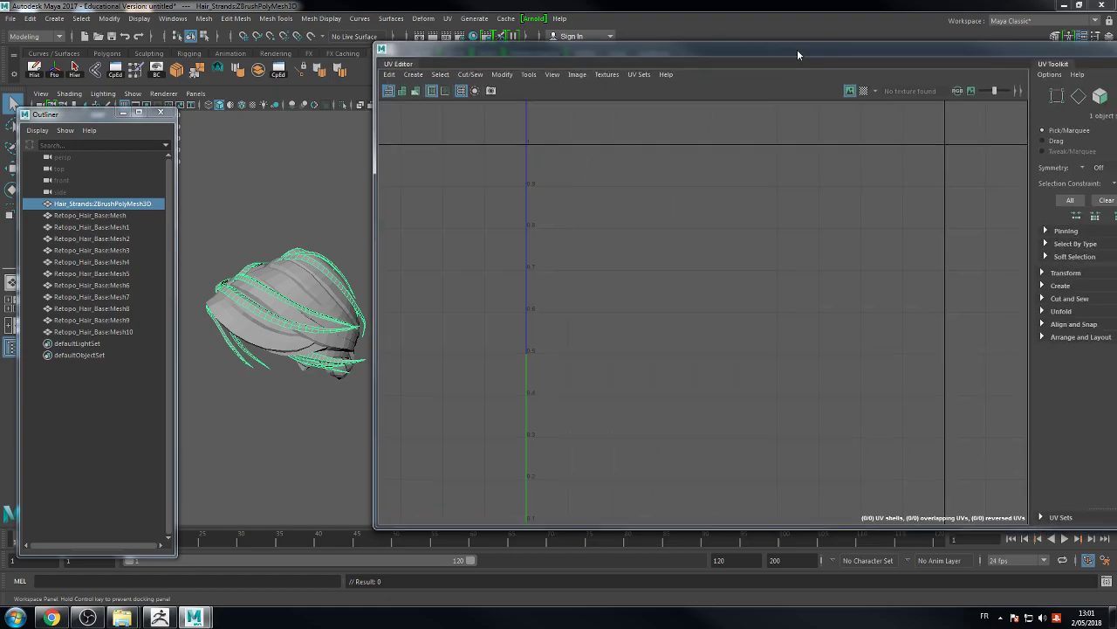
drag(373, 155, 524, 156)
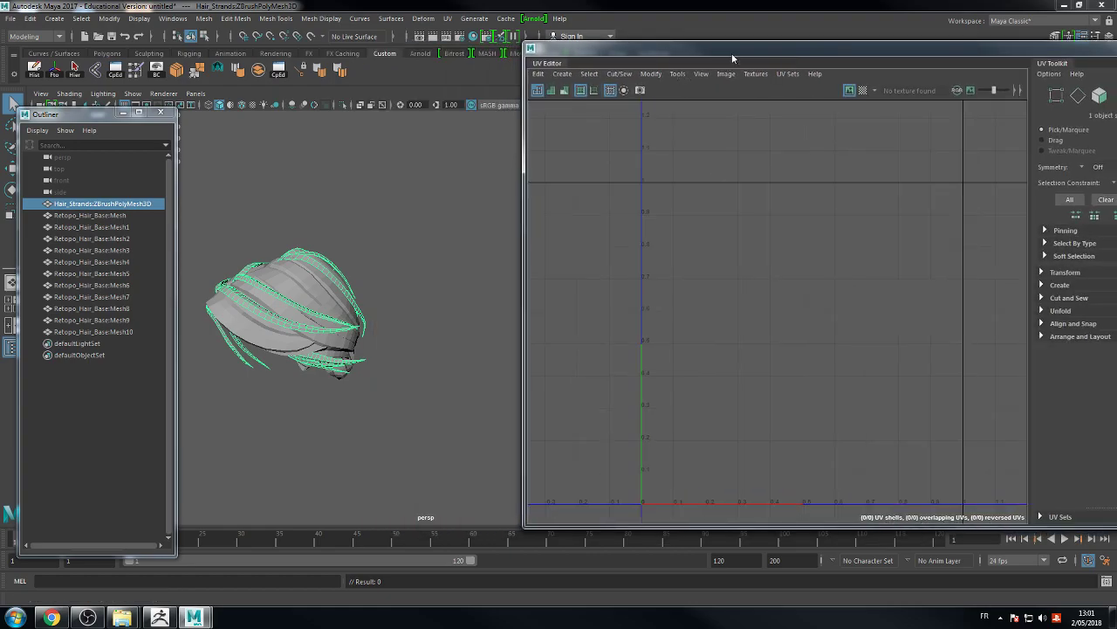
drag(731, 48, 621, 41)
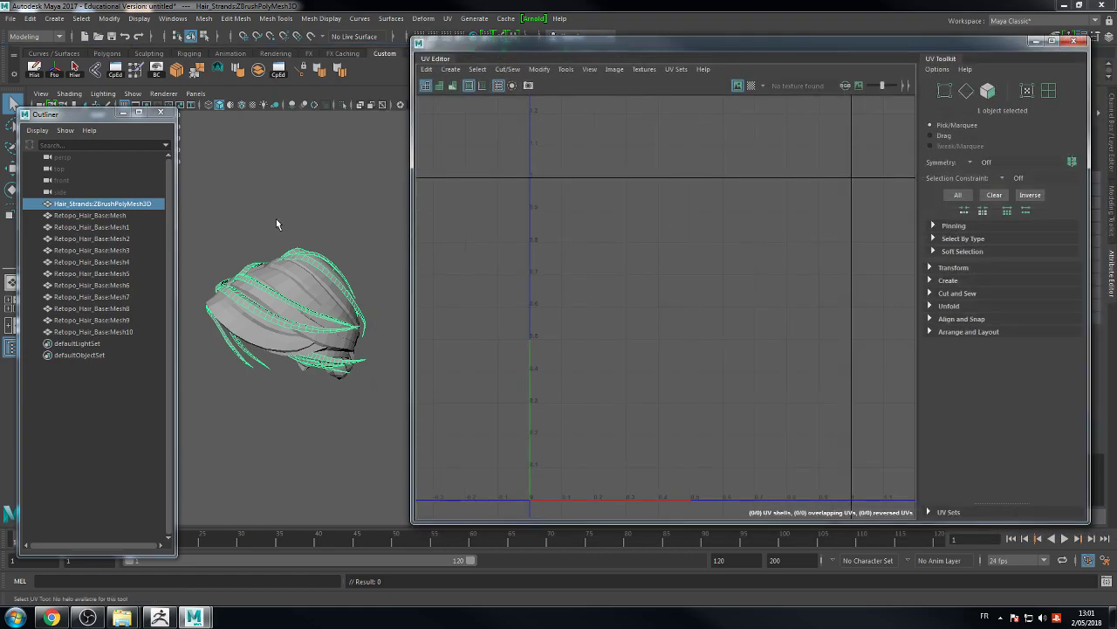
drag(521, 45, 593, 179)
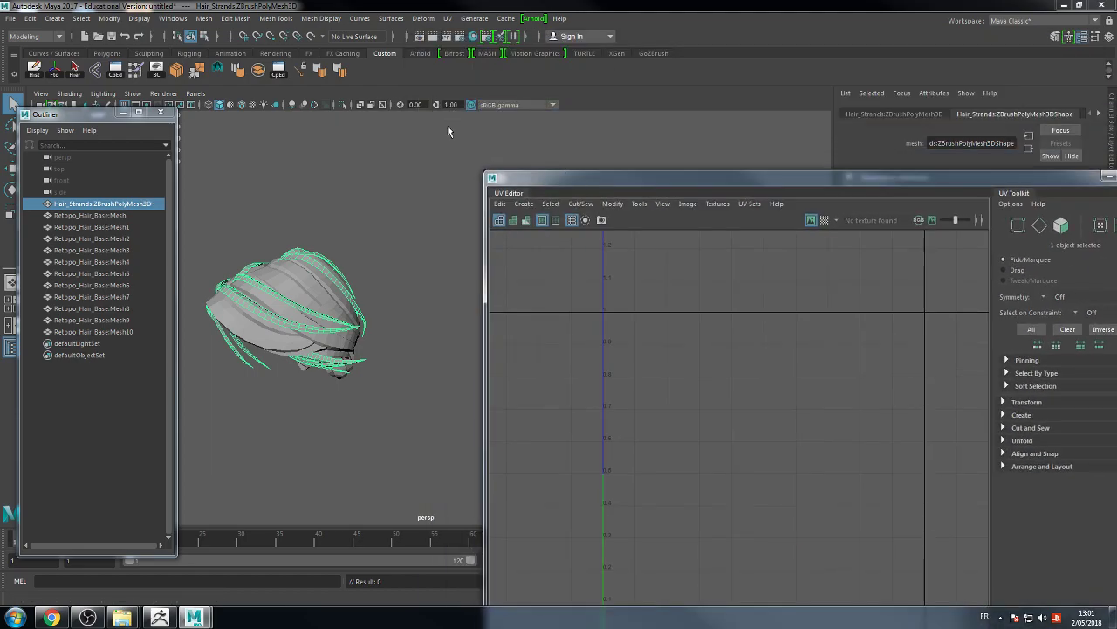
click(343, 105)
alt+drag(348, 181, 415, 209)
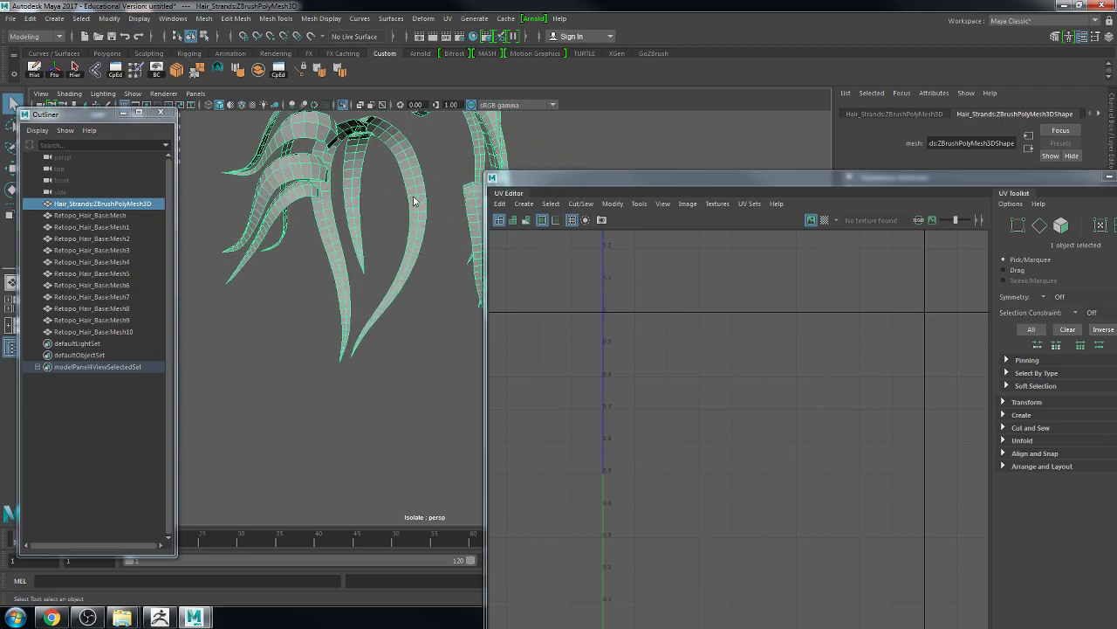
Step: Select the central lengthwise edge loops on one side of three neighbouring strands, convert them to faces and delete those faces
right_click(414, 200)
click(410, 202)
alt+drag(408, 207, 364, 222)
scroll(364, 222, up, 5)
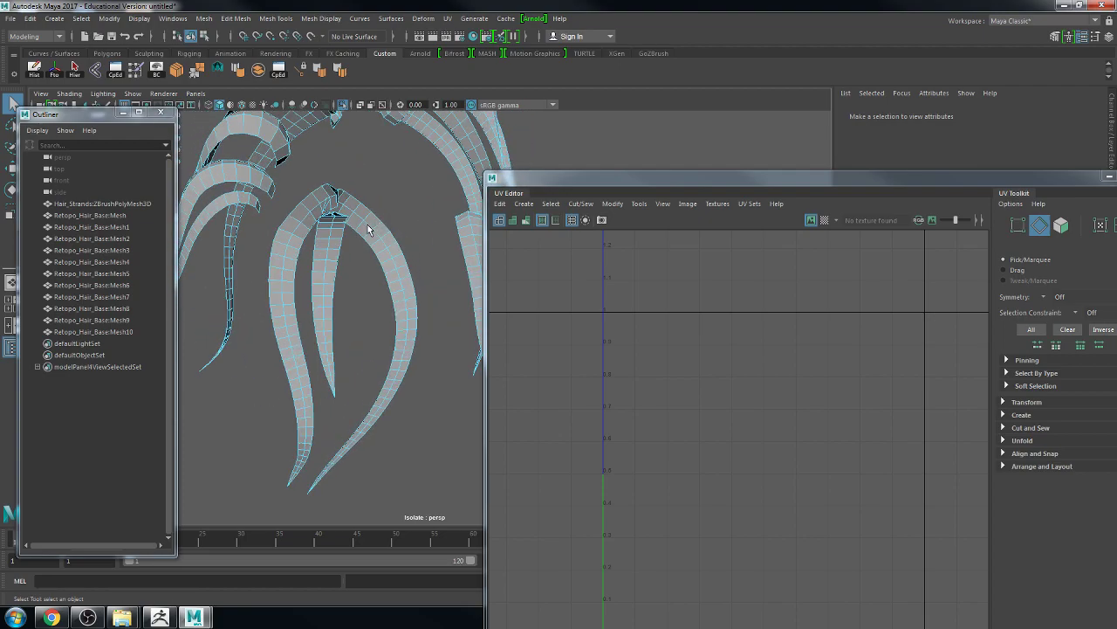
double_click(368, 227)
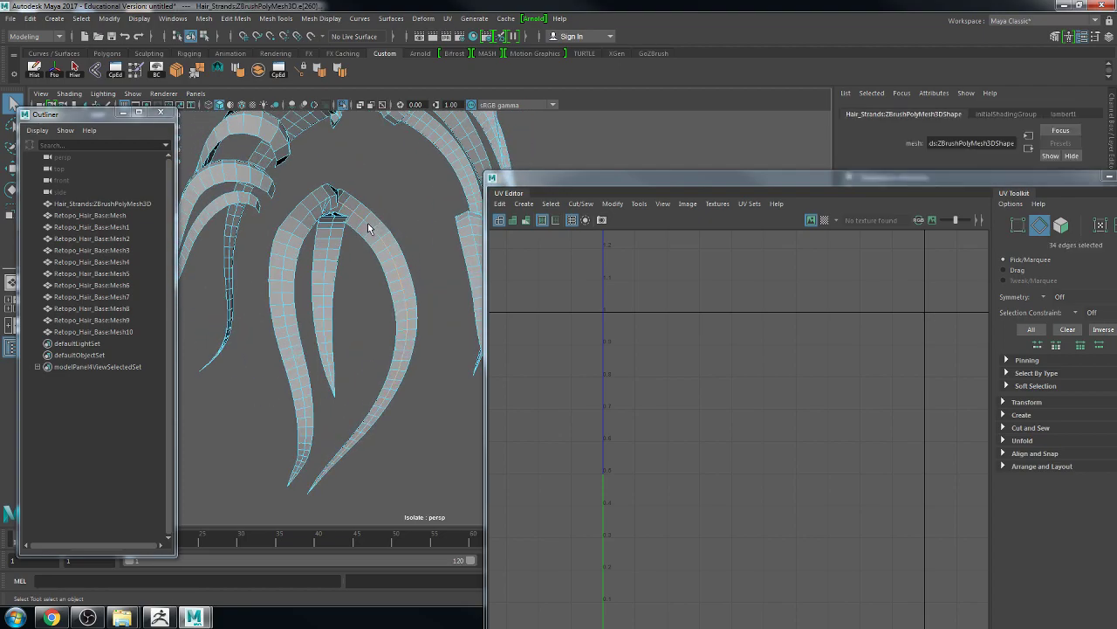
shift+double_click(306, 229)
alt+drag(255, 222, 257, 195)
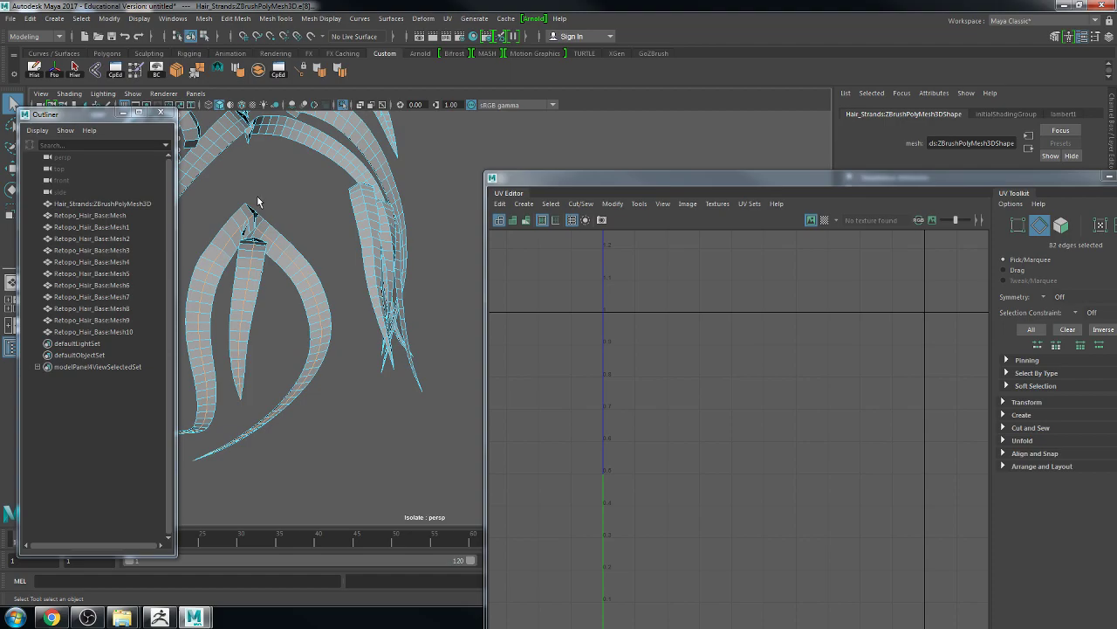
key(ctrl+F11)
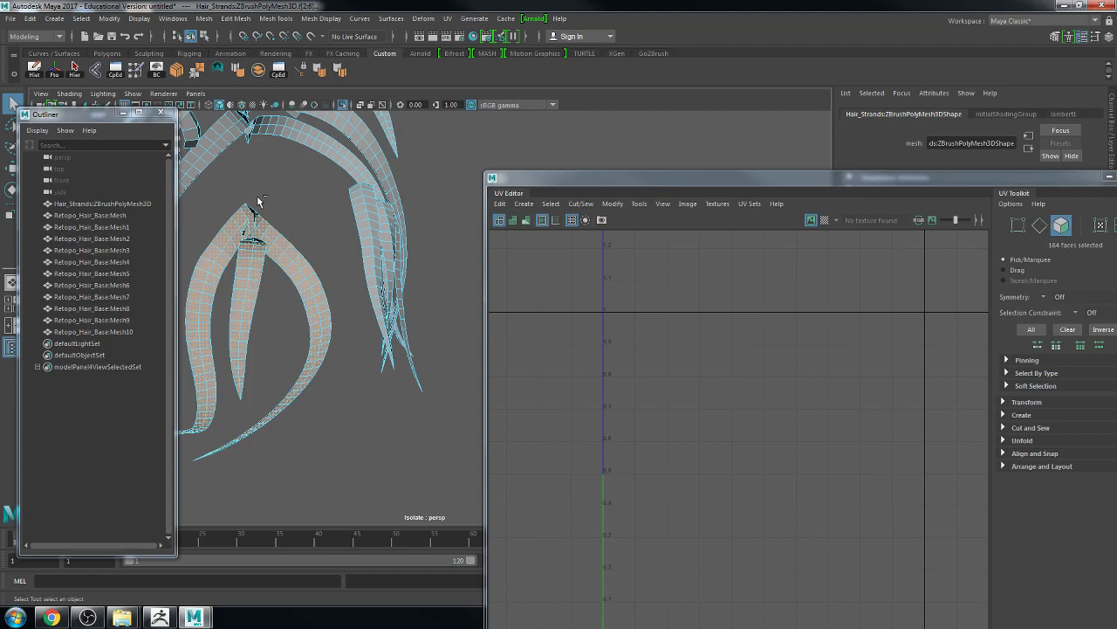
click(257, 196)
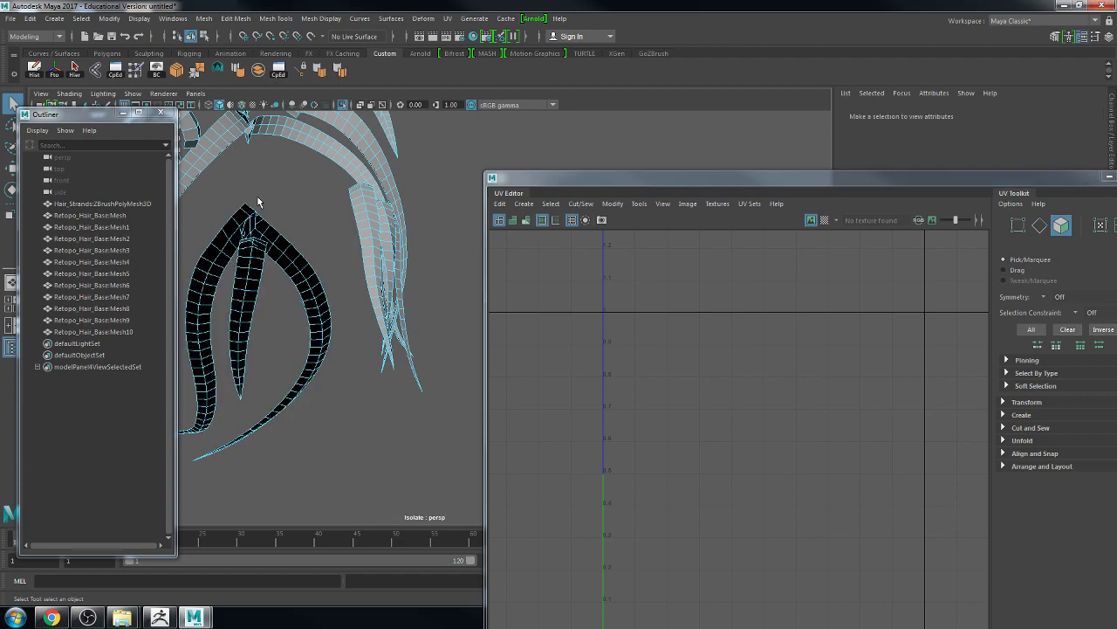
Step: Delete the same side's faces on the next group of strands by converting their central edge loops to a face selection
alt+drag(337, 254, 311, 242)
double_click(311, 242)
mouse_move(310, 242)
alt+right_down()
mouse_move(331, 237)
mouse_move(309, 244)
mouse_move(308, 220)
mouse_move(324, 228)
alt+right_up()
double_click(311, 243)
alt+drag(311, 243, 327, 191)
alt+right_drag(327, 191, 411, 289)
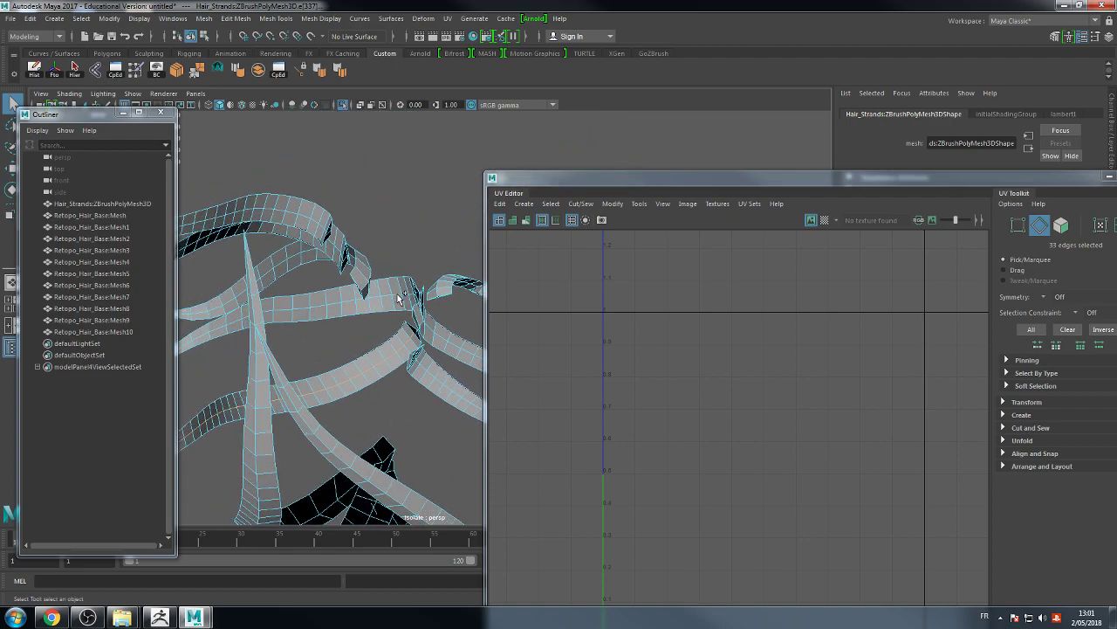
alt+drag(393, 234, 321, 213)
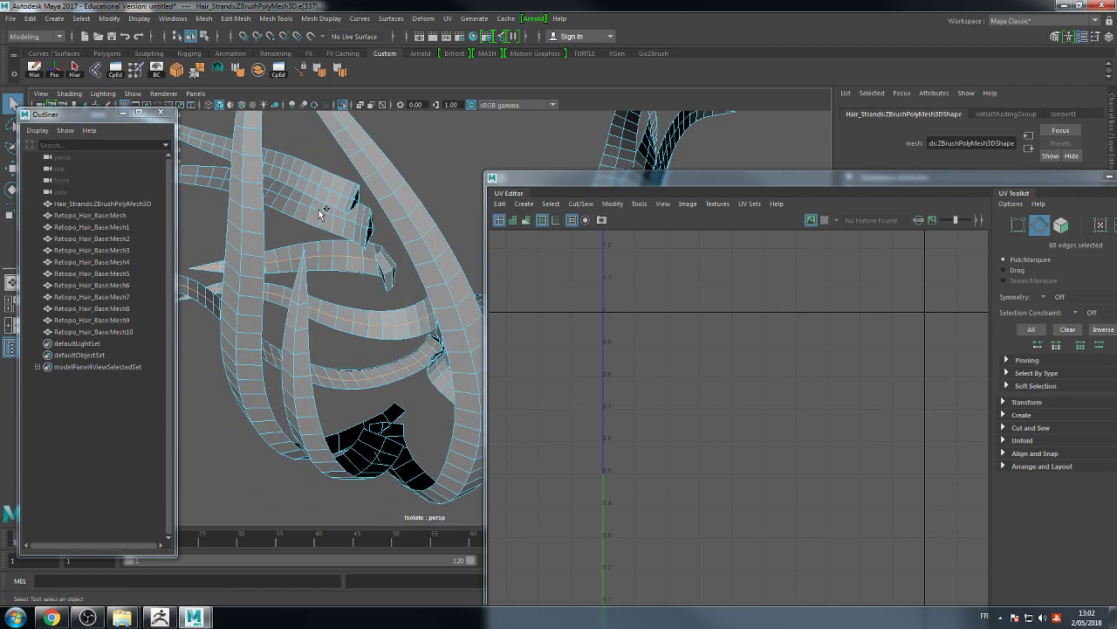
shift+double_click(325, 187)
key(ctrl+F11)
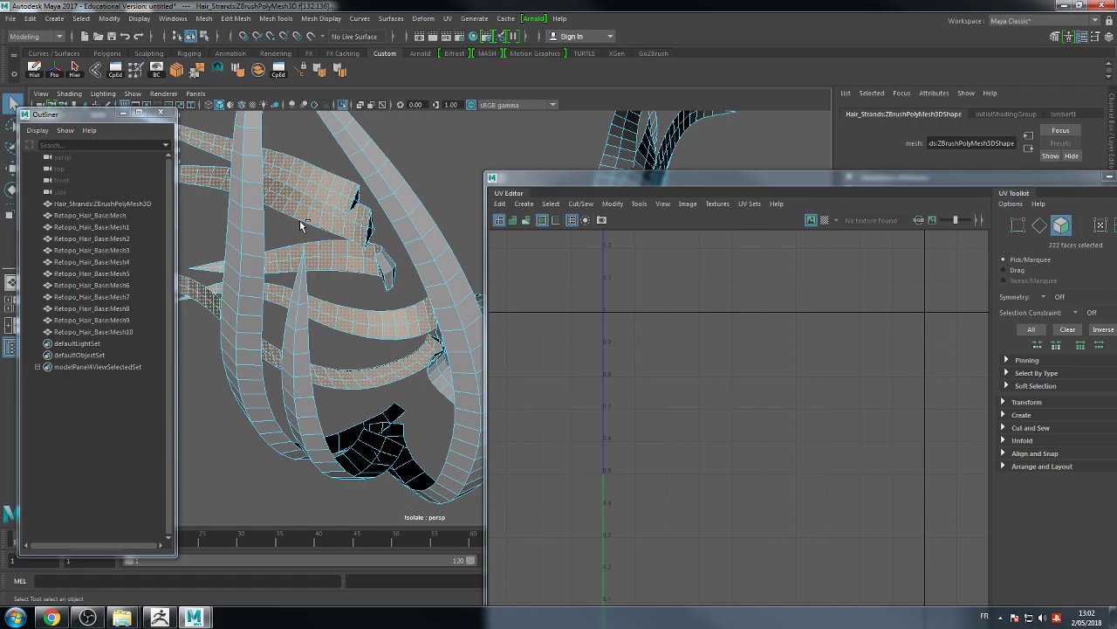
click(300, 226)
Step: Select the central lengthwise edge loops on the remaining double-sided strands, convert them to faces and delete that side
alt+drag(374, 299, 322, 344)
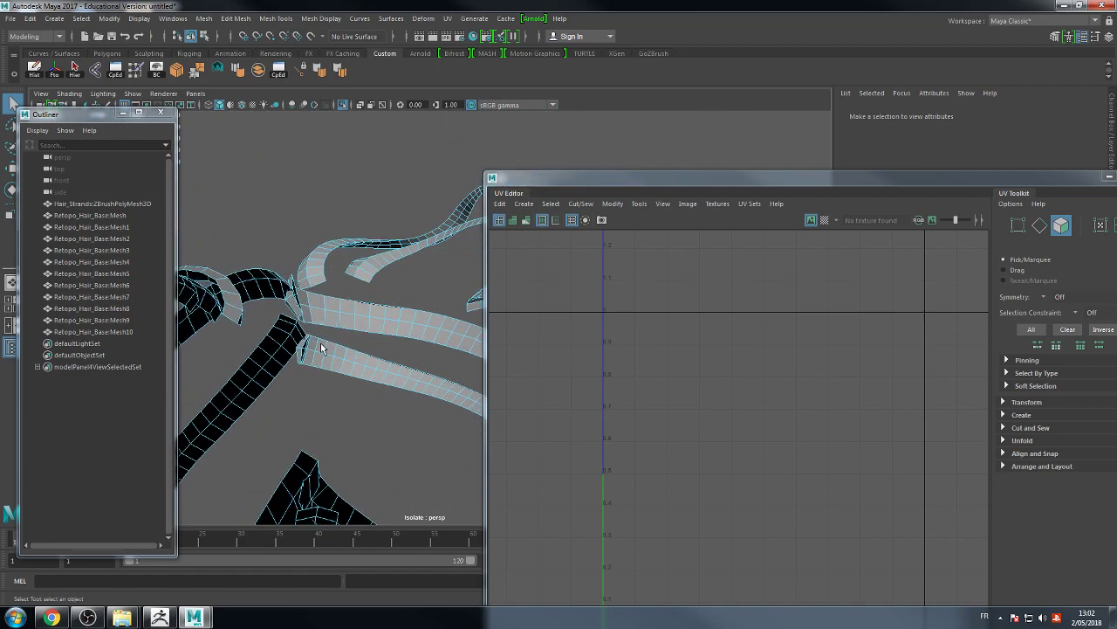
right_drag(332, 361, 330, 253)
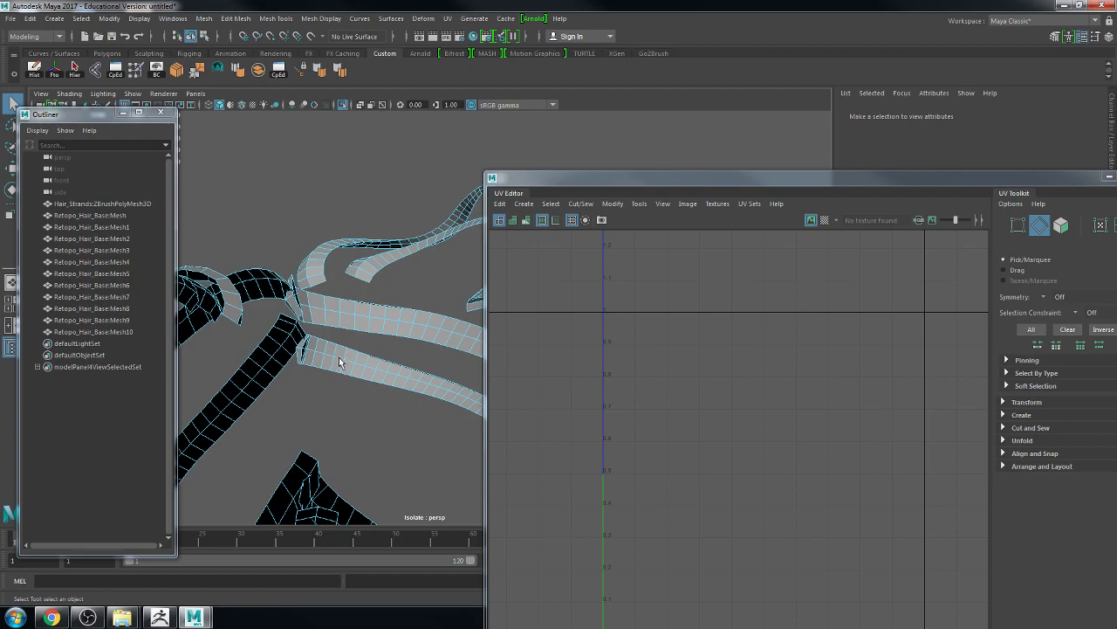
double_click(340, 362)
alt+drag(382, 322, 356, 250)
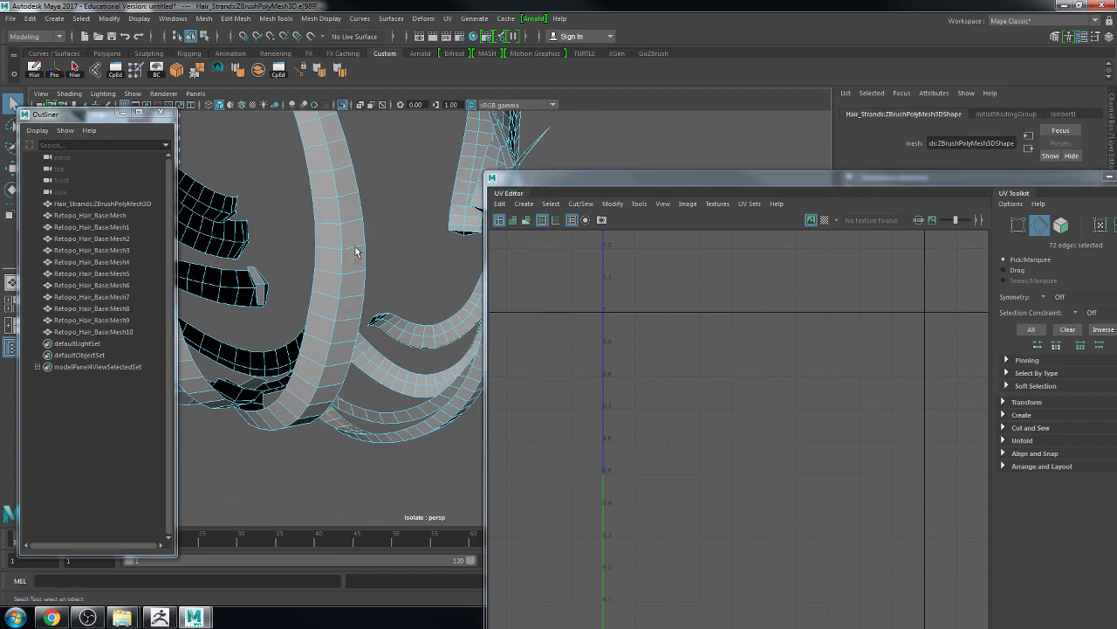
shift+double_click(397, 381)
alt+drag(447, 252, 404, 318)
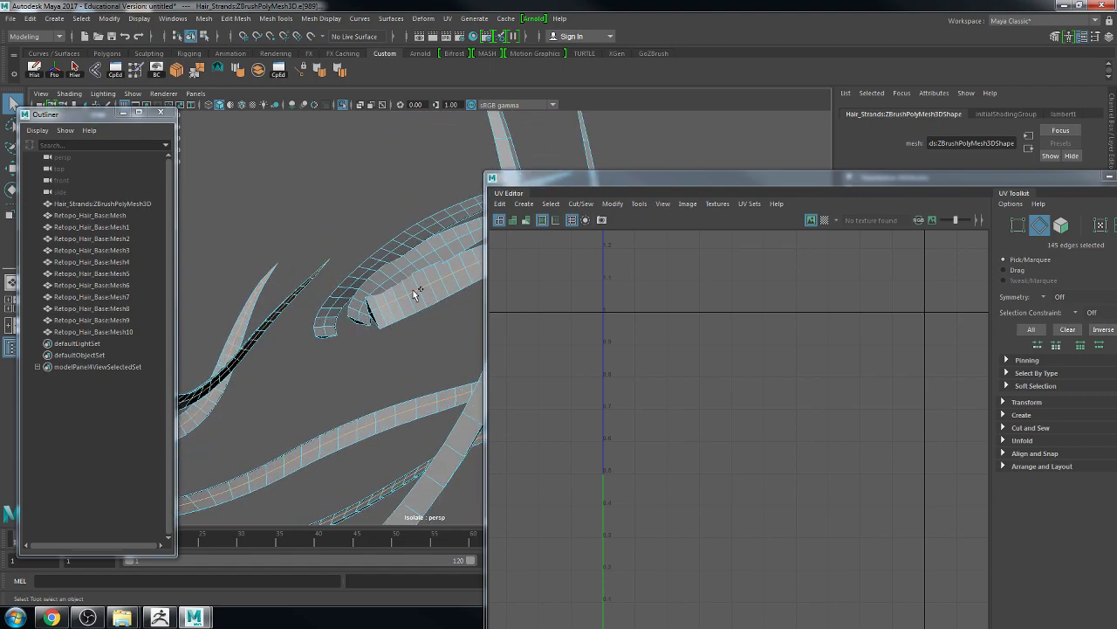
shift+double_click(413, 241)
key(ctrl+F11)
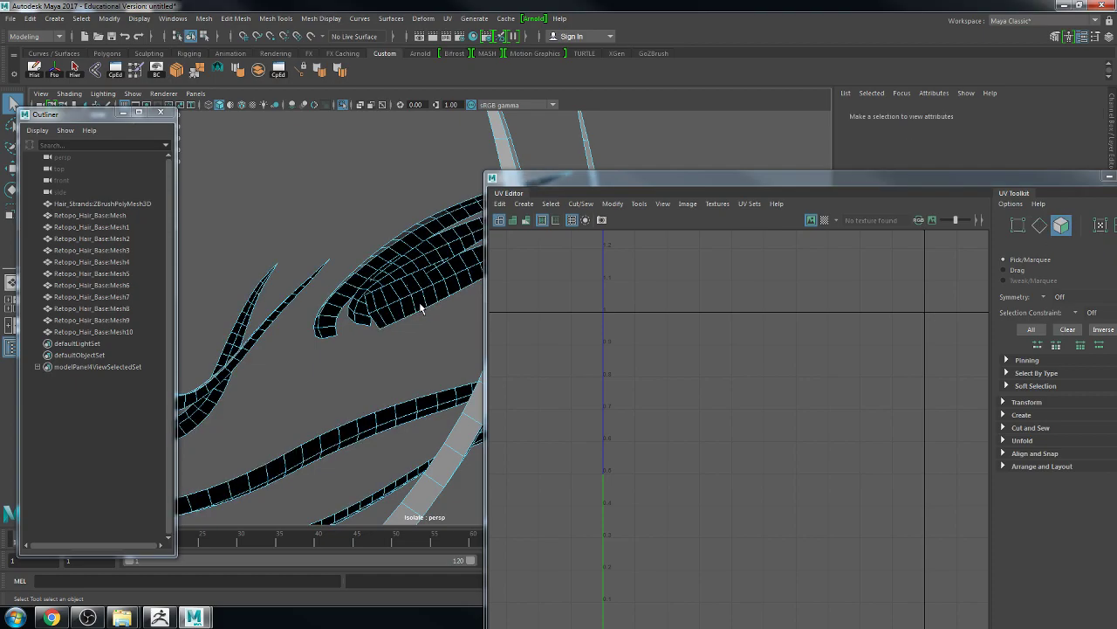
Step: Return to object mode with the Hair_Strands mesh selected and unitize its UVs
alt+drag(368, 353, 284, 229)
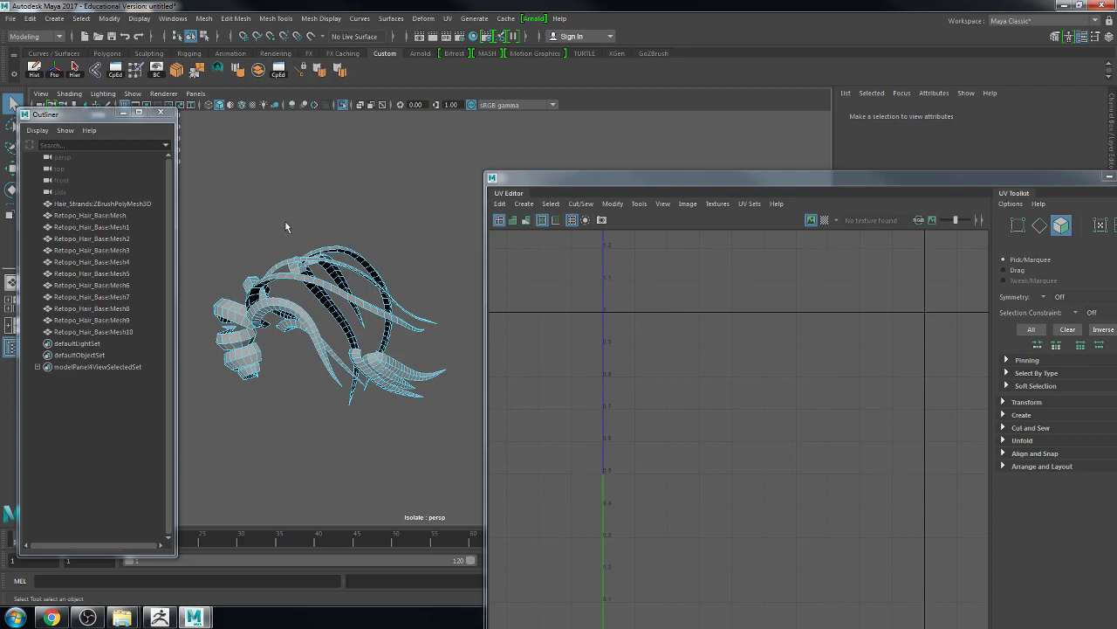
key(F8)
key(F8)
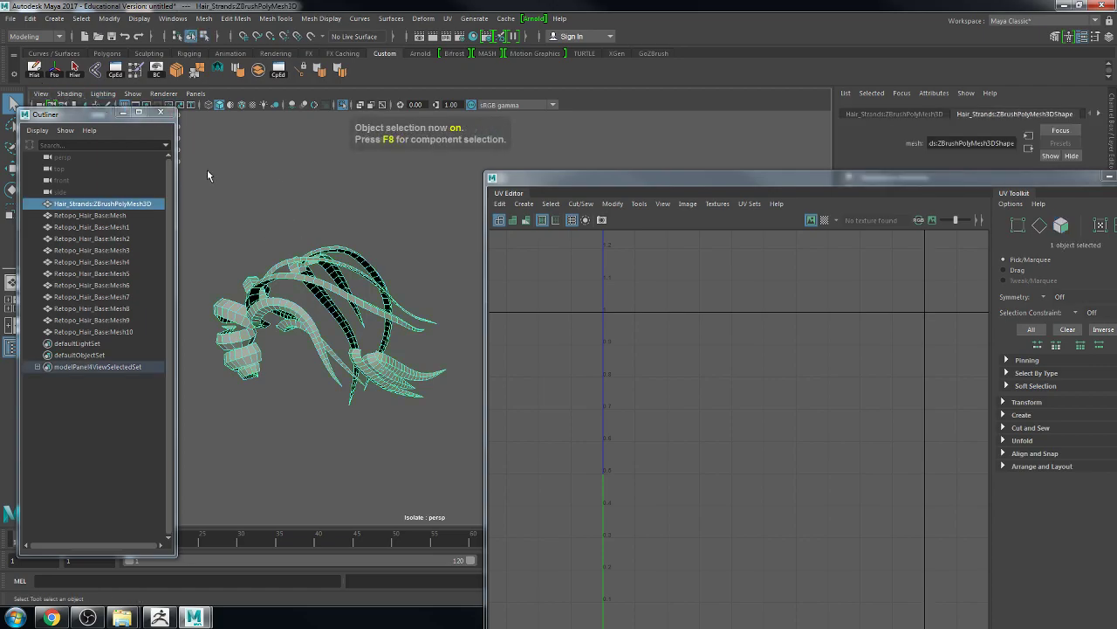
alt+drag(400, 244, 375, 224)
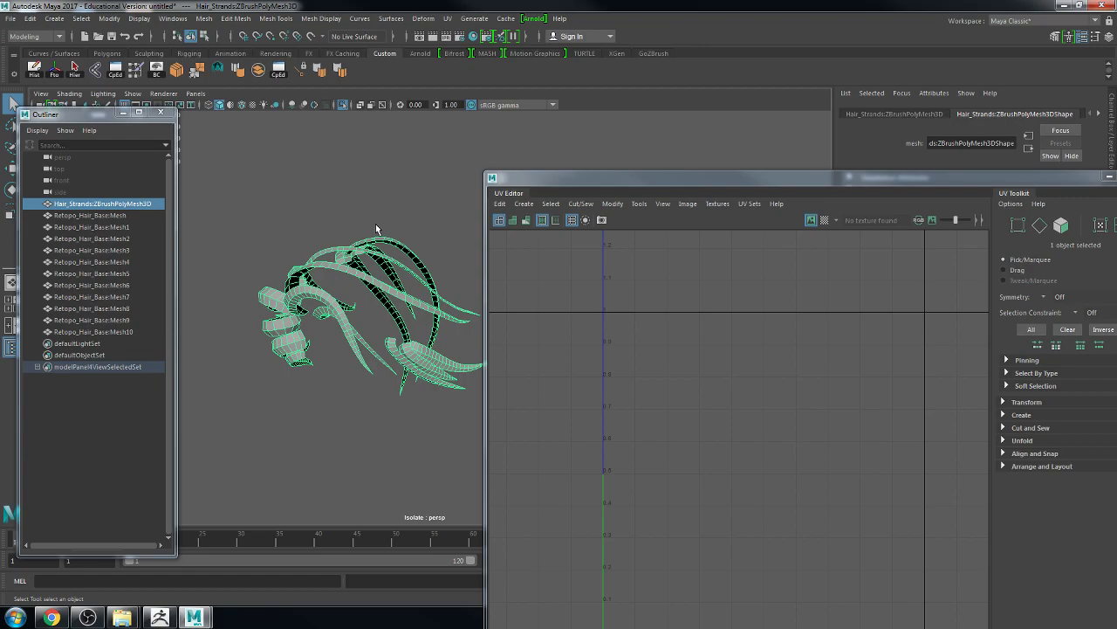
click(609, 203)
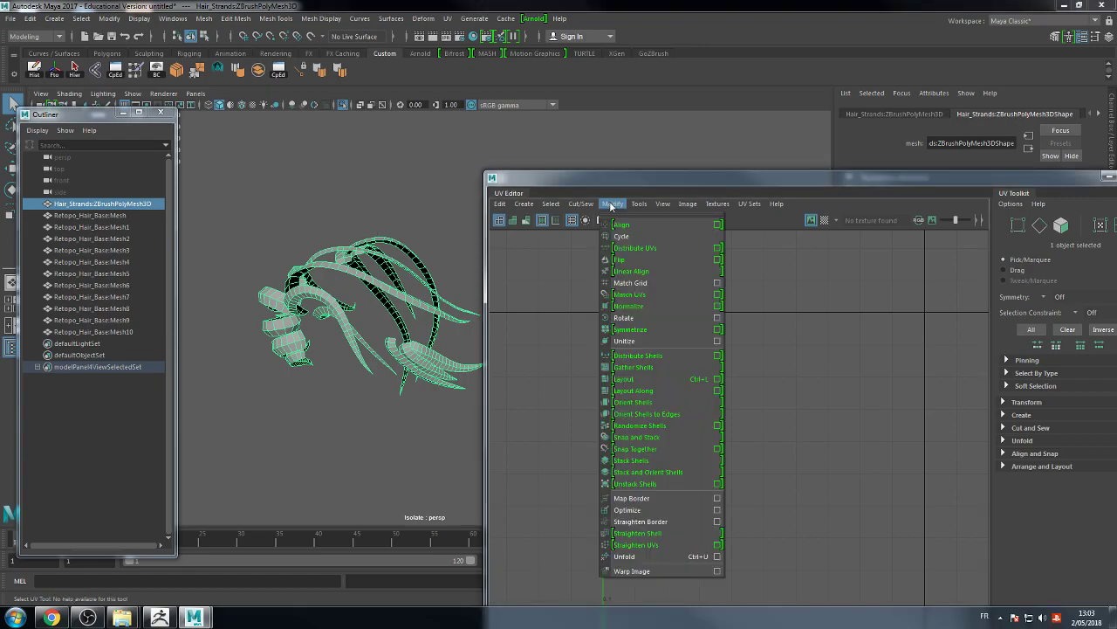
click(627, 334)
Step: Reposition the UV Editor so it is fully in view, and Move and Sew the unitized faces into straight strips
drag(650, 188, 626, 87)
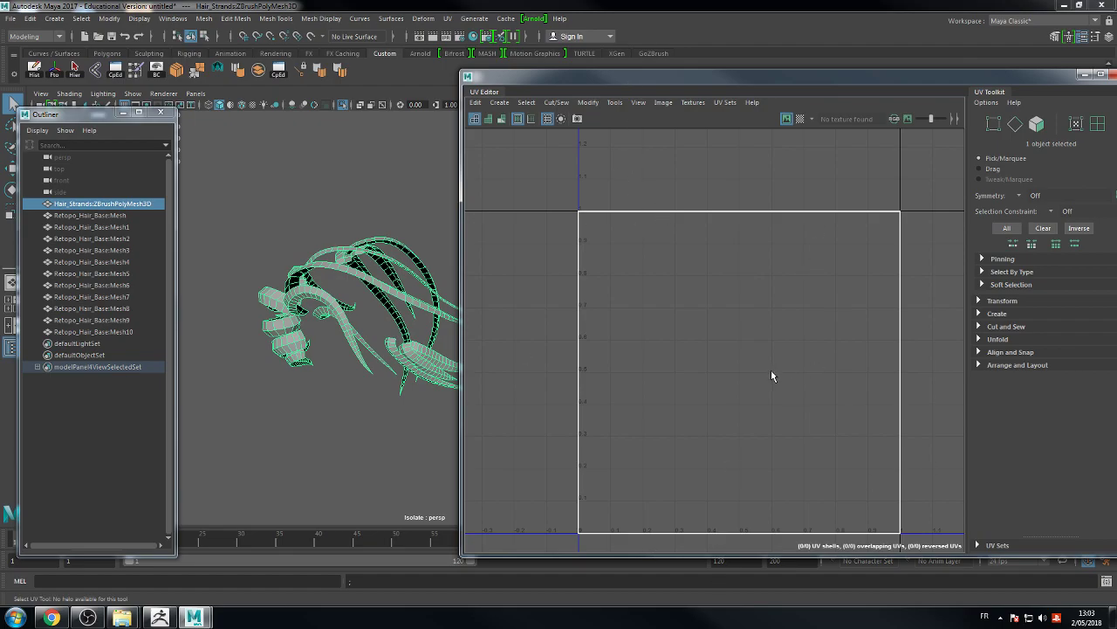
click(555, 103)
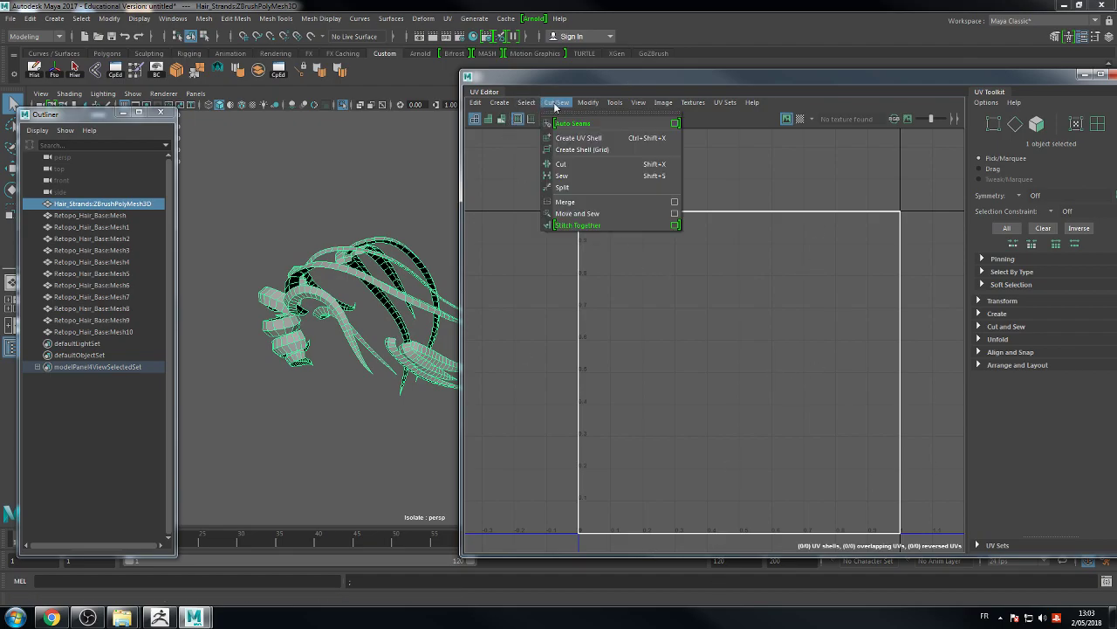
click(580, 215)
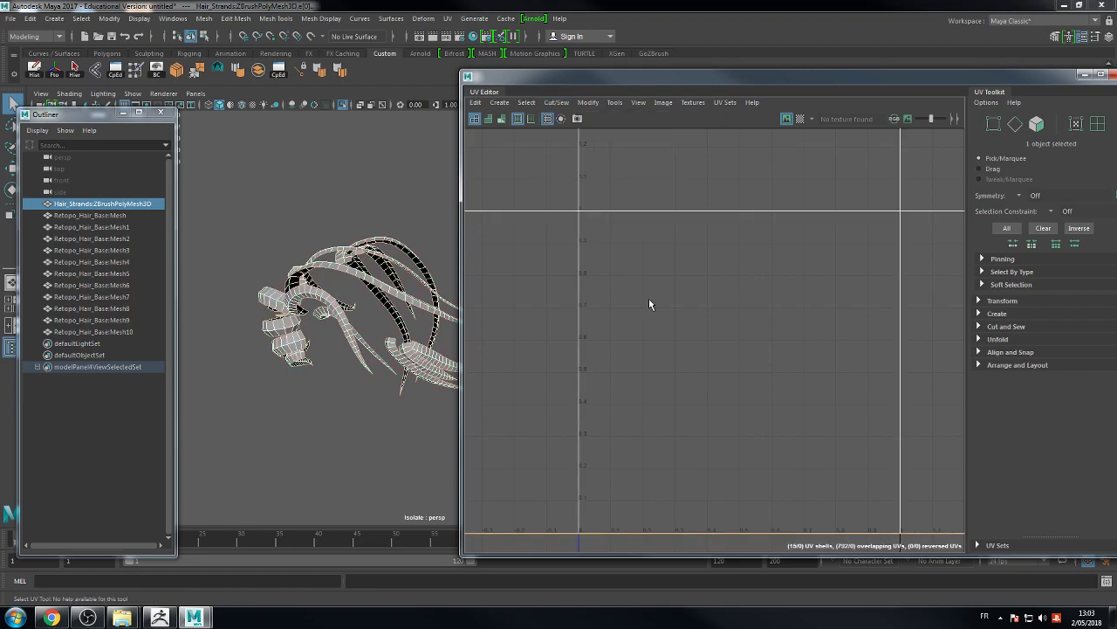
scroll(673, 330, up, 10)
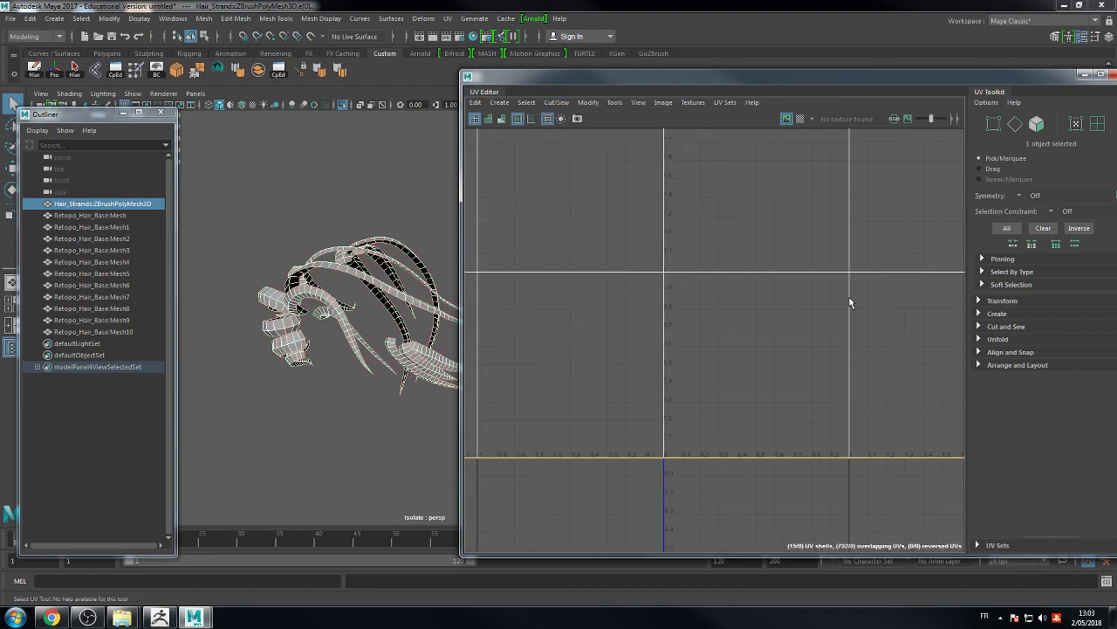
scroll(759, 324, down, 8)
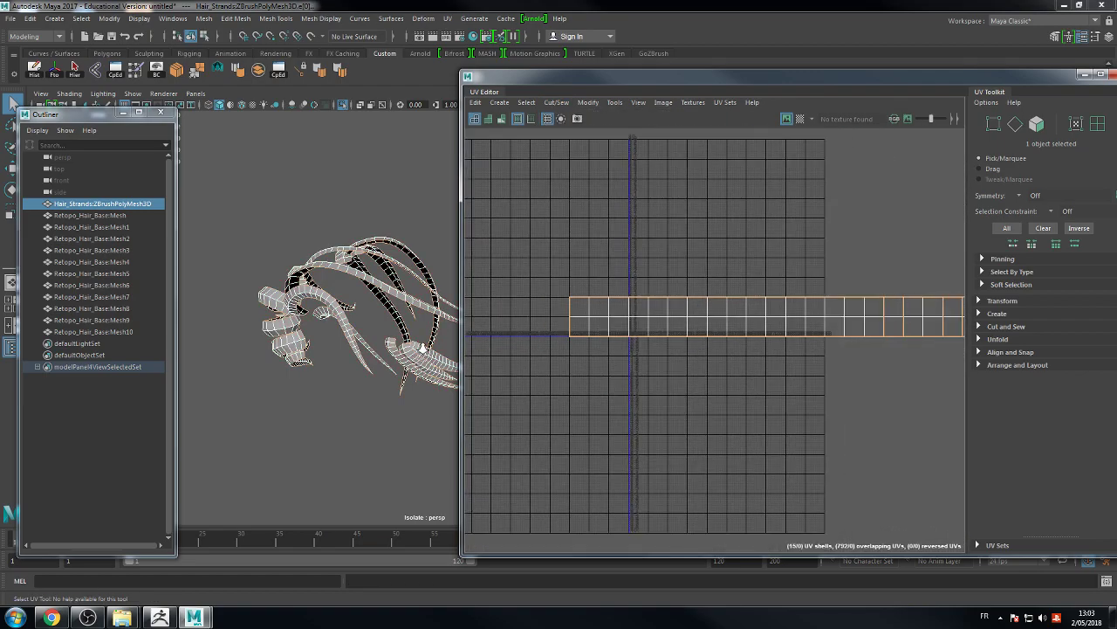
scroll(600, 346, down, 4)
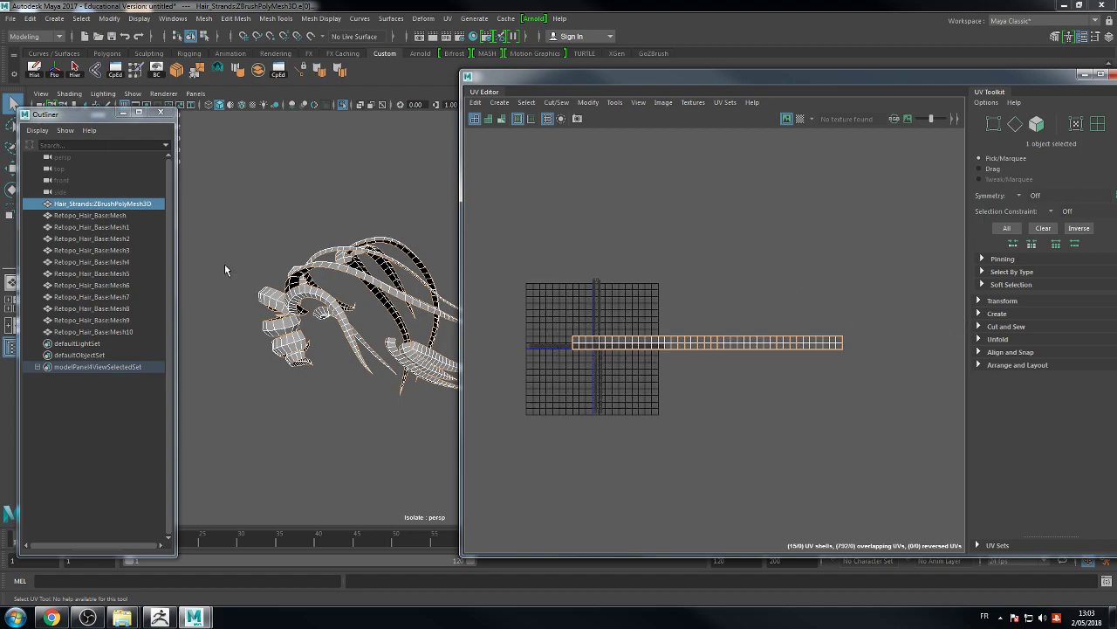
Step: Check which end of the UV strip holds the strand roots, select all UVs and rotate them 90 degrees so the roots face up
drag(77, 115, 101, 127)
right_drag(602, 328, 655, 341)
drag(559, 322, 603, 389)
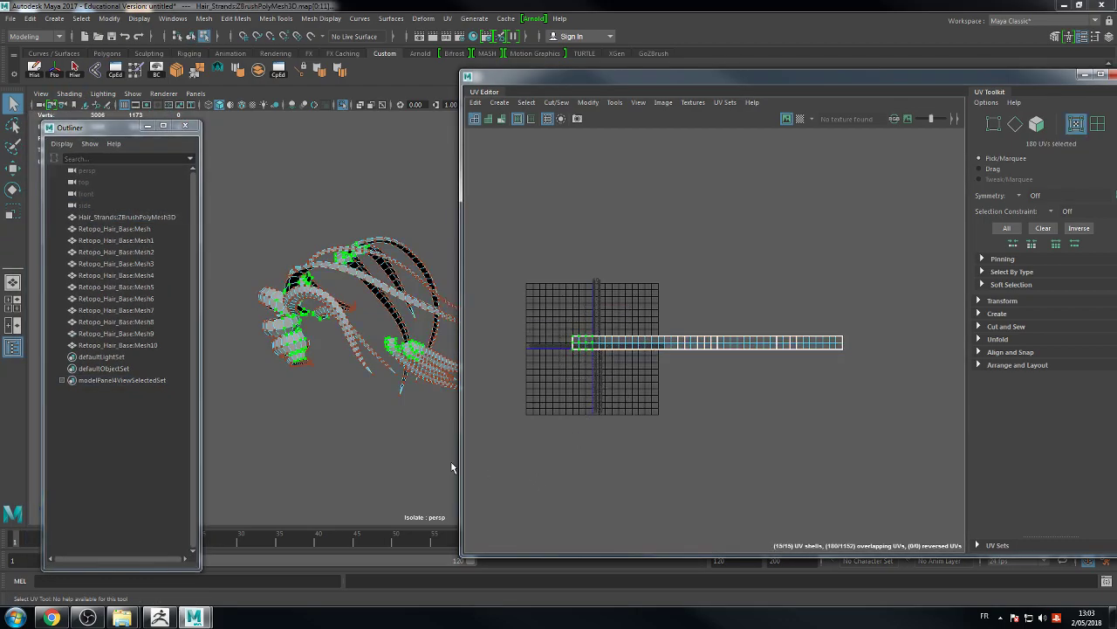
alt+drag(379, 449, 376, 375)
drag(529, 278, 907, 397)
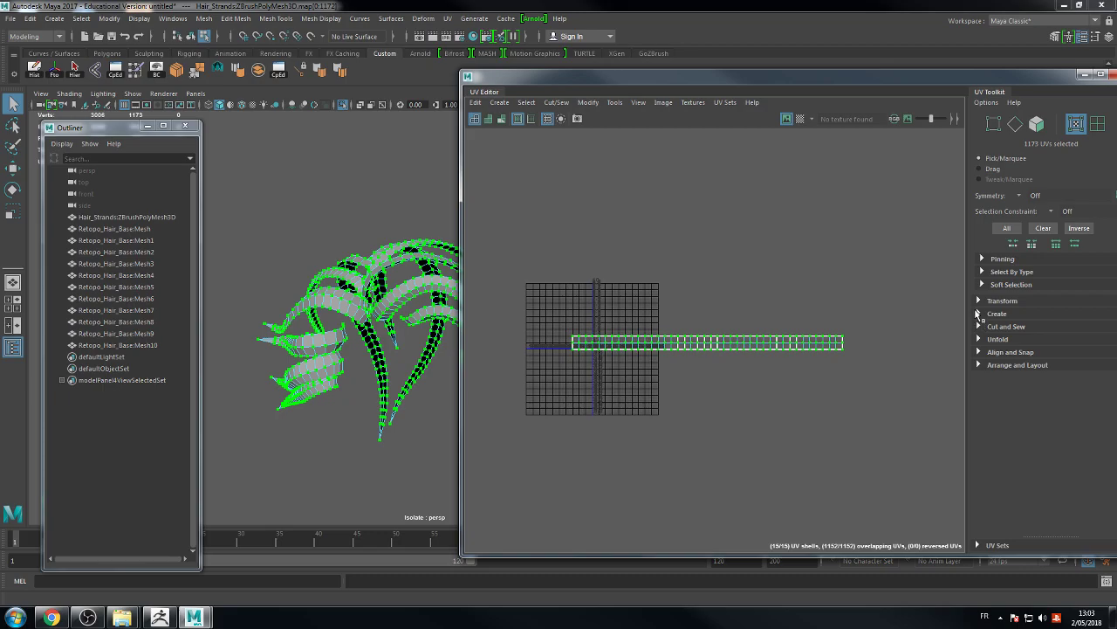
click(979, 302)
scroll(994, 479, down, 5)
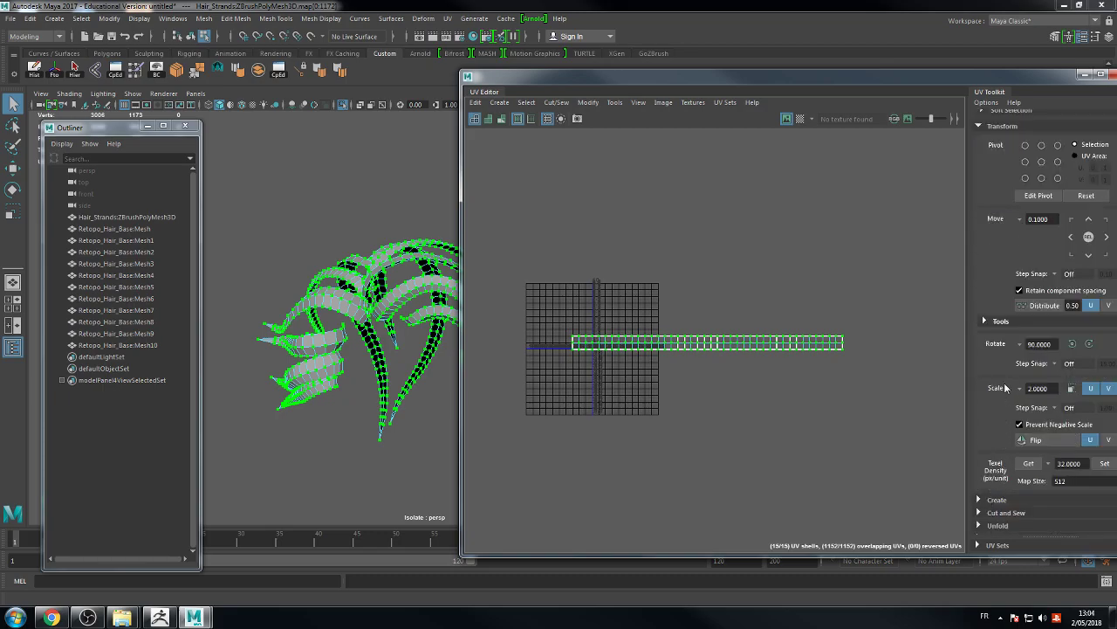
click(1079, 343)
Step: Select the UVs at the upper end of the vertical strip and check where they lie on the strands
click(754, 194)
drag(754, 194, 648, 237)
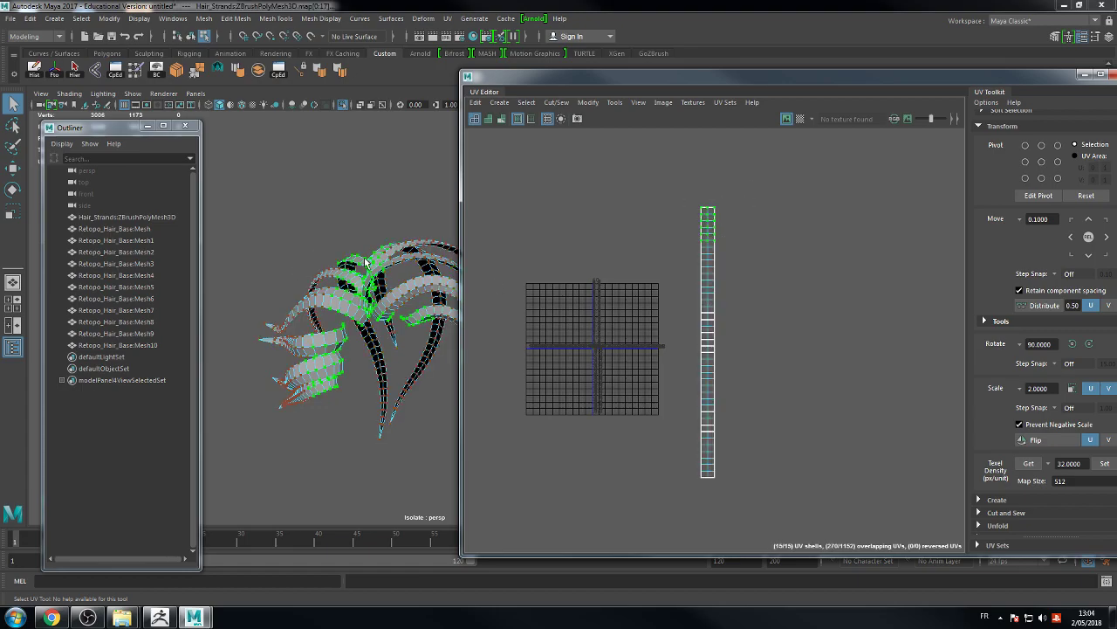
alt+drag(330, 339, 340, 242)
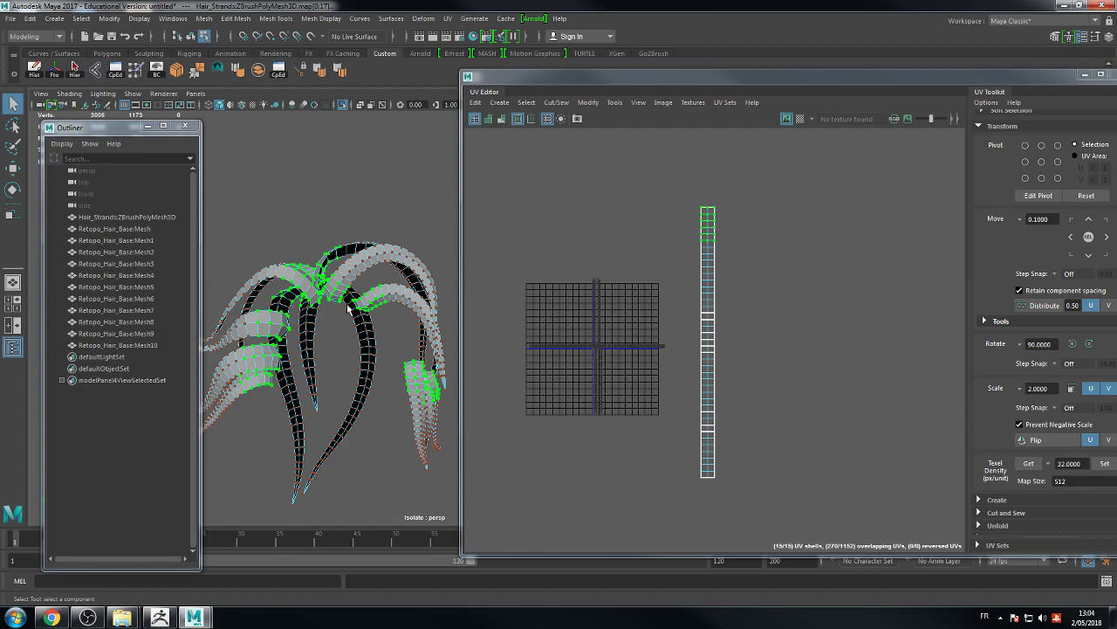
alt+drag(339, 312, 443, 377)
mouse_move(349, 371)
alt+mouse_down()
mouse_move(182, 372)
mouse_move(304, 428)
mouse_move(193, 355)
mouse_move(265, 360)
mouse_move(236, 395)
mouse_move(244, 305)
mouse_move(319, 312)
mouse_move(270, 288)
mouse_move(343, 311)
mouse_move(306, 314)
mouse_move(334, 358)
alt+mouse_up()
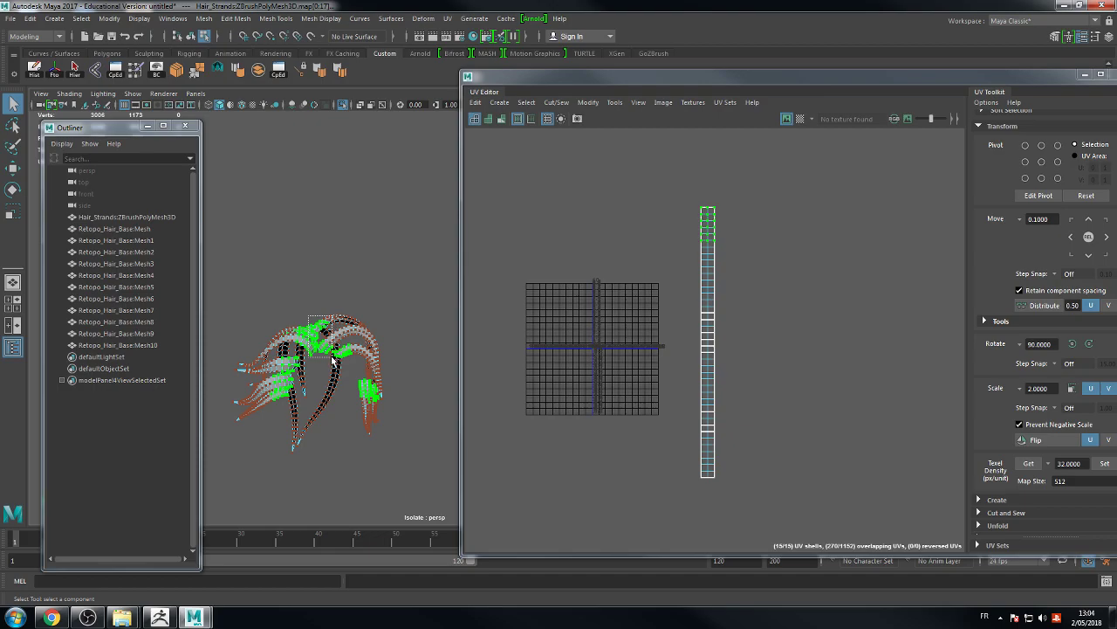
Step: Select UVs at the crown strands' roots, grow the selection to cover the full strands and move their shells beside the remaining stack
click(331, 358)
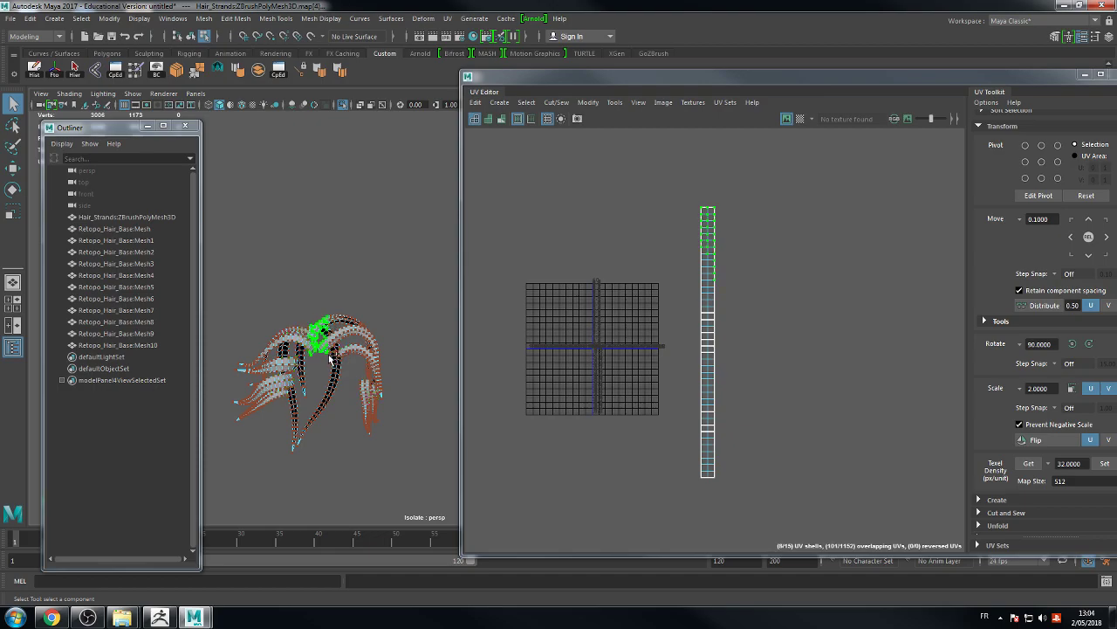
key(greater)
key(greater)
key(greater)
key(greater)
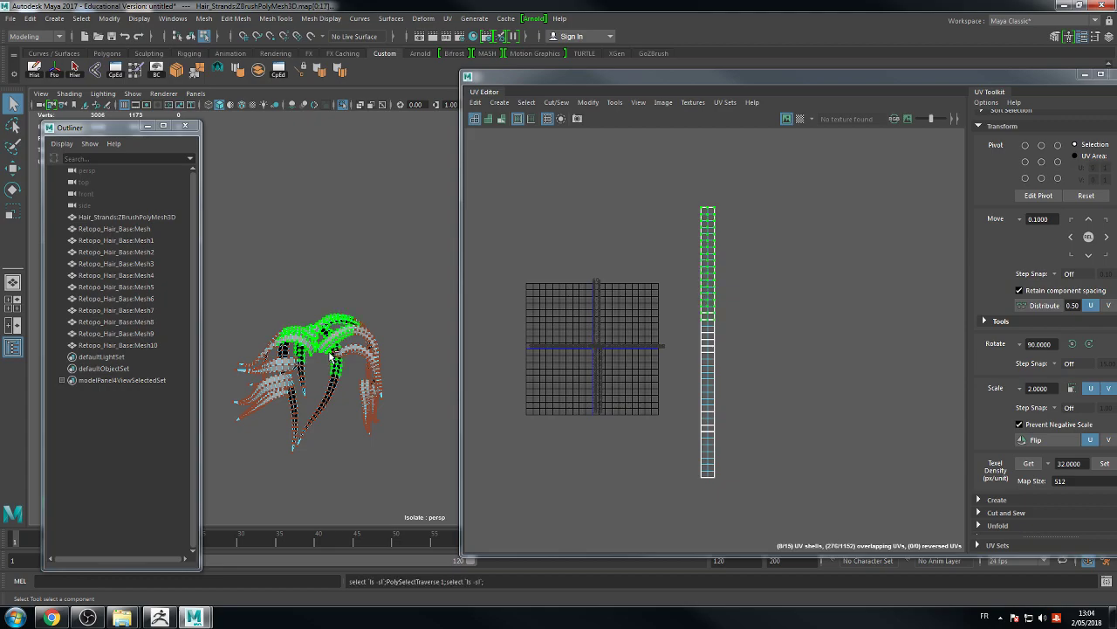
key(greater)
key(greater)
key(greater)
key(greater)
key(greater)
key(greater)
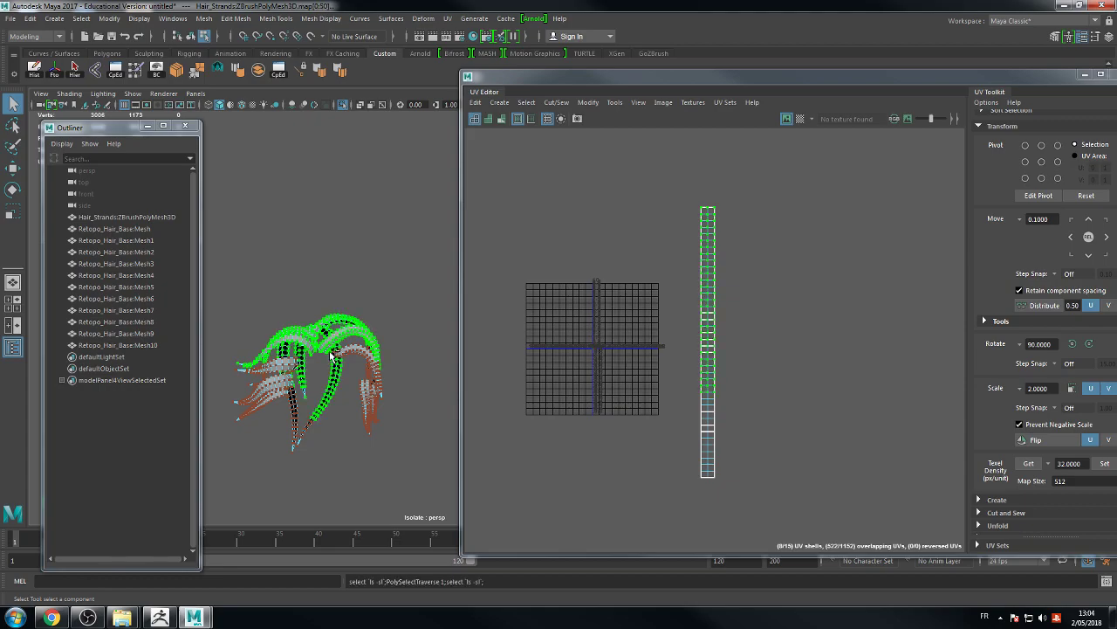
key(greater)
key(greater)
key(greater)
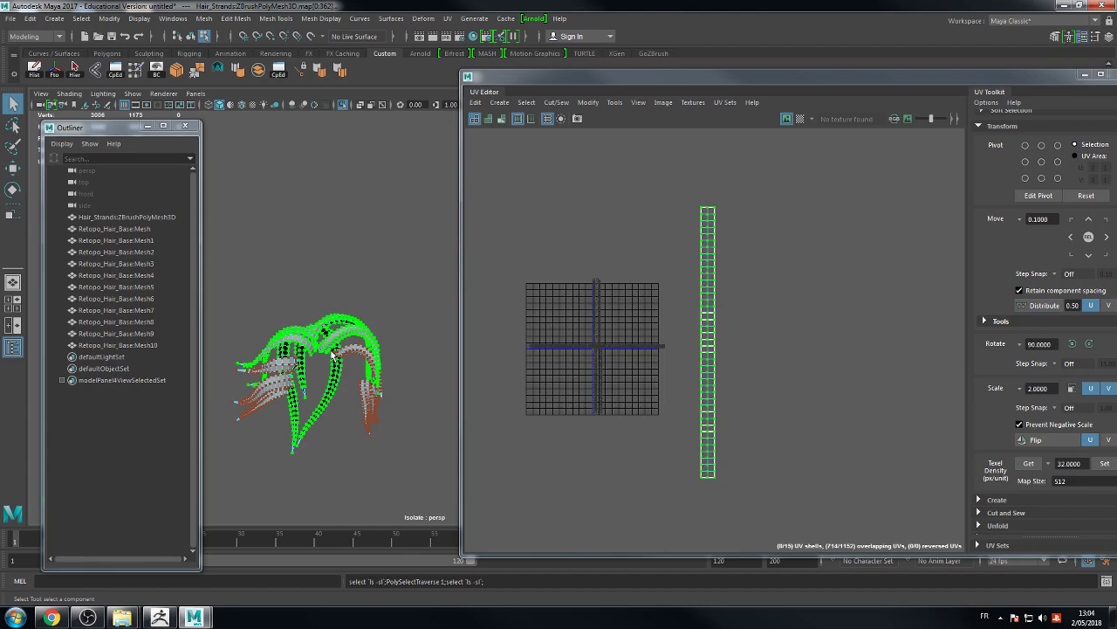
alt+drag(355, 336, 347, 361)
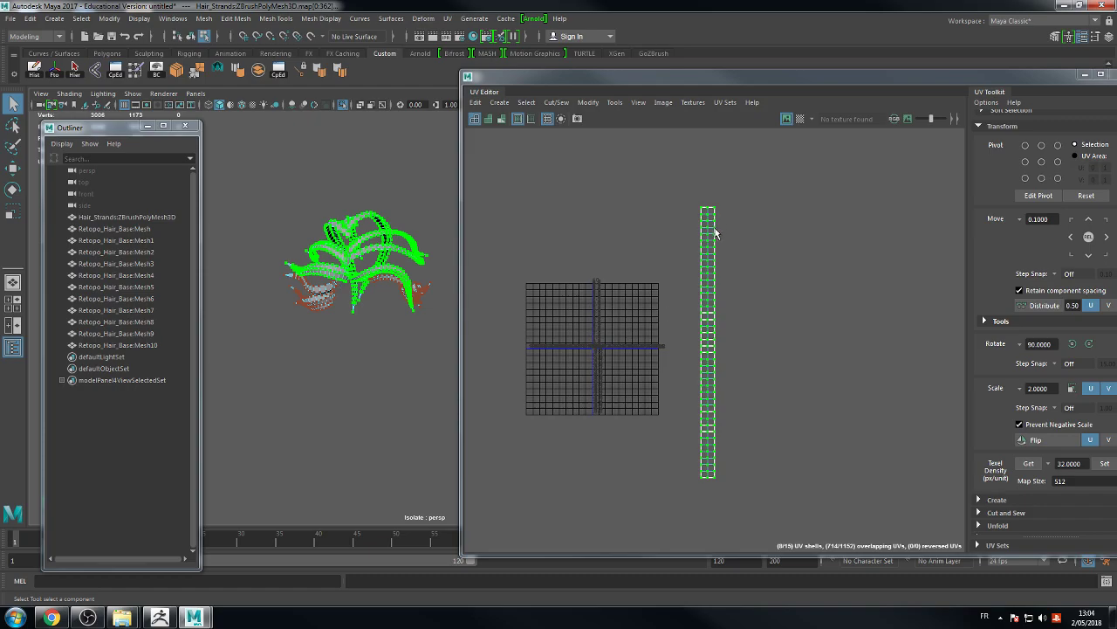
click(12, 167)
drag(784, 349, 772, 348)
click(361, 347)
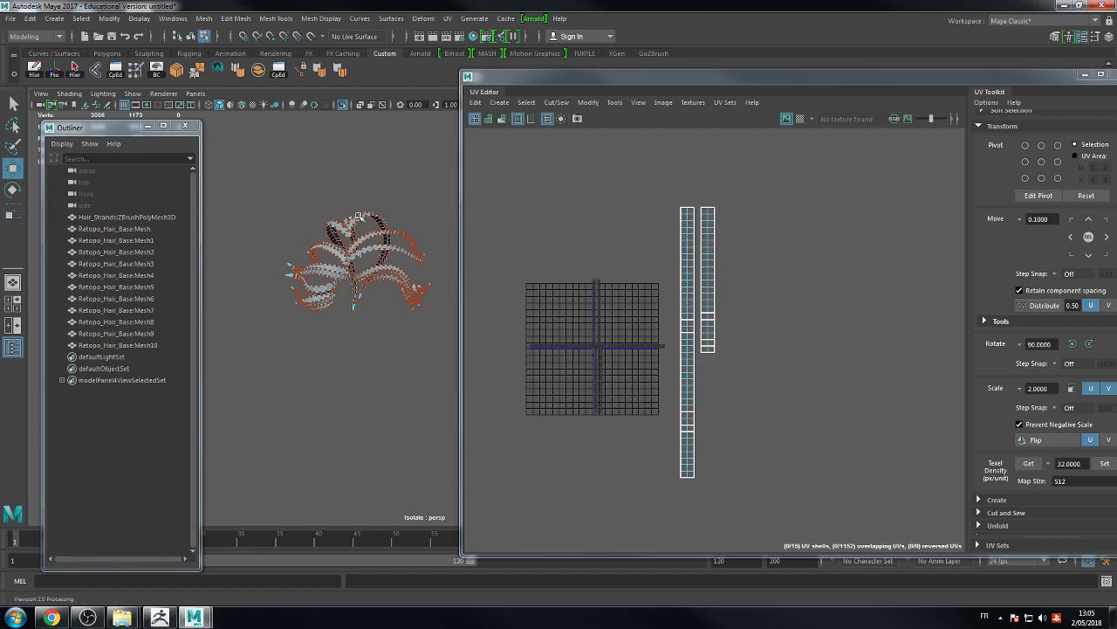
Step: Select the two longest strands' UV shells from the viewport and move them into their own column beside the others
alt+drag(421, 198, 391, 208)
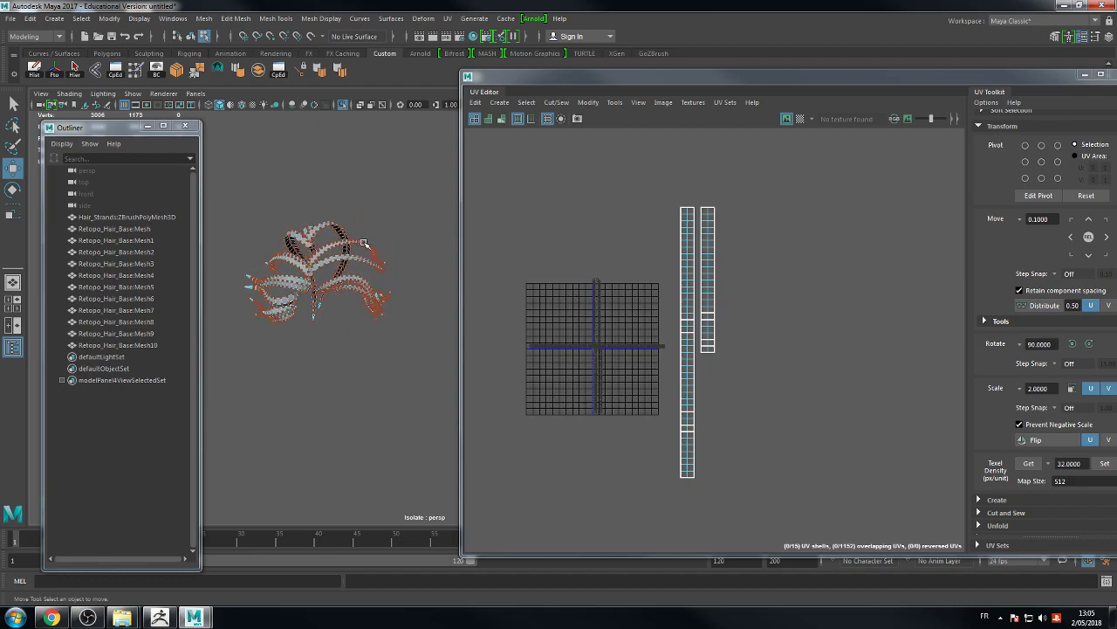
click(364, 244)
right_click(367, 245)
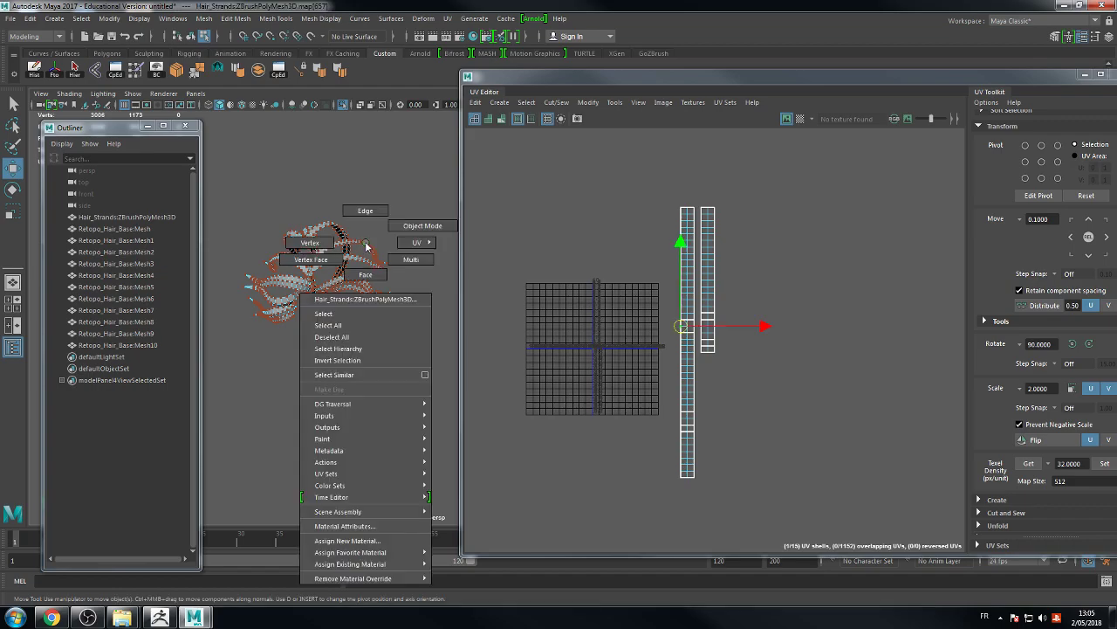
click(395, 238)
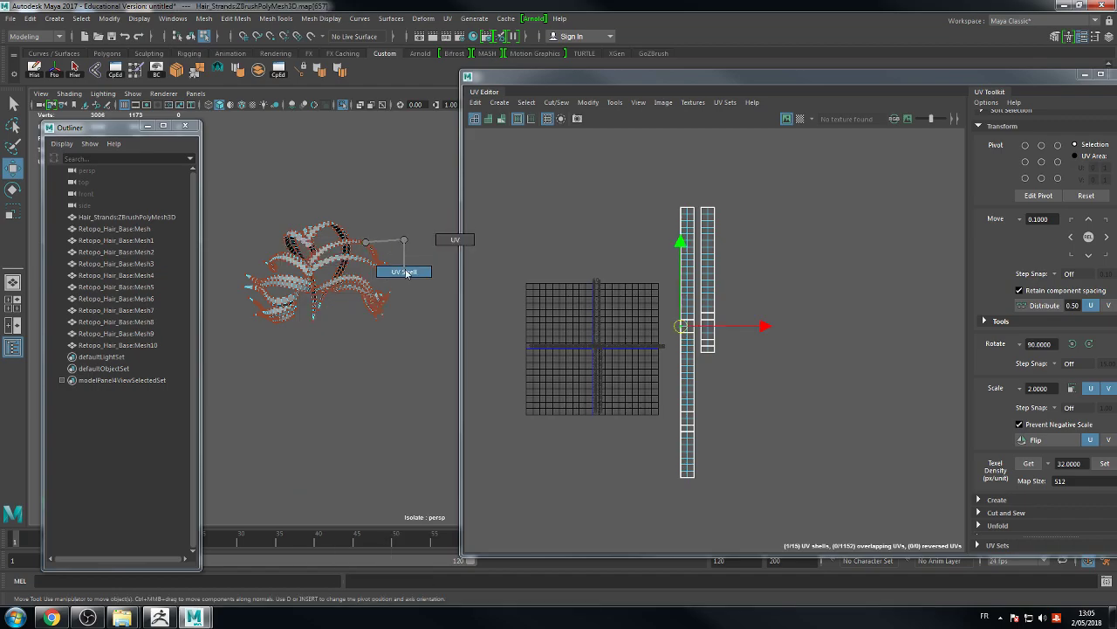
click(353, 245)
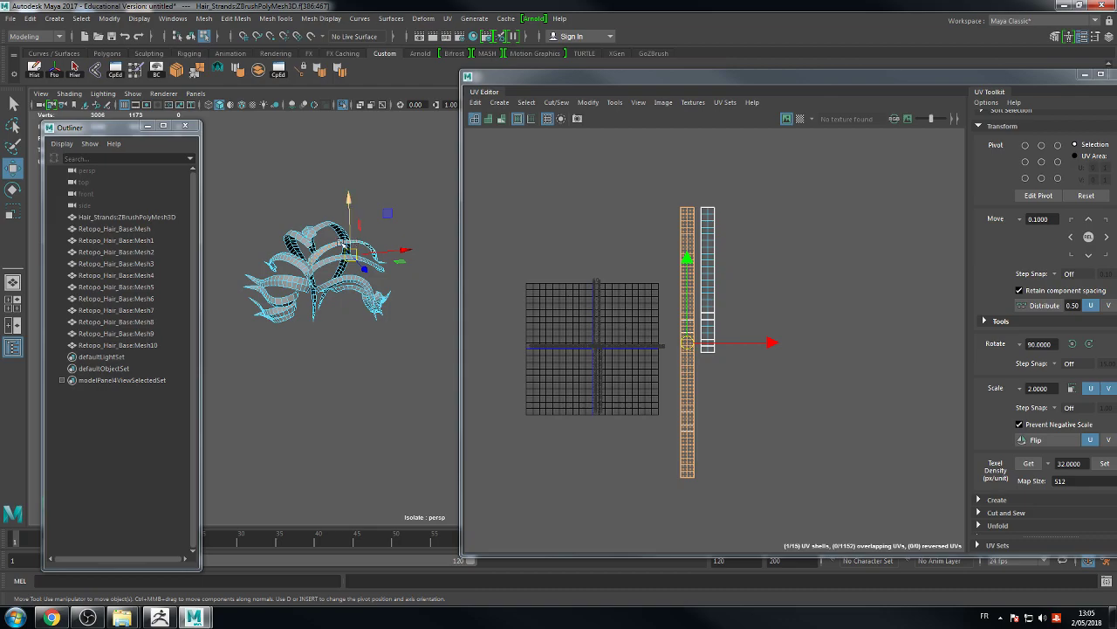
click(297, 278)
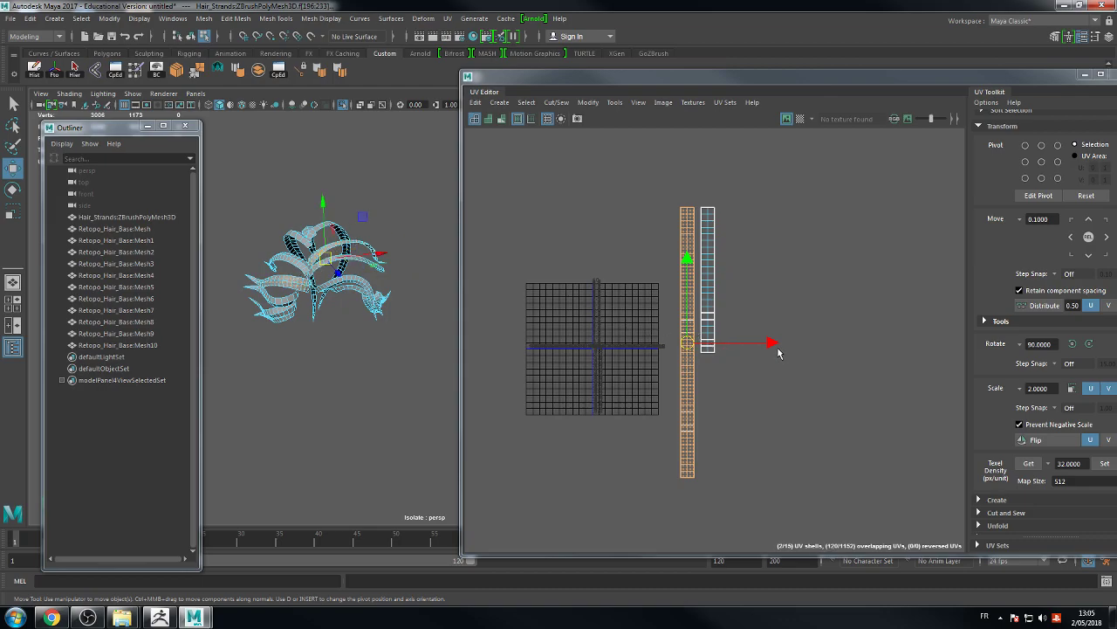
drag(772, 347, 751, 345)
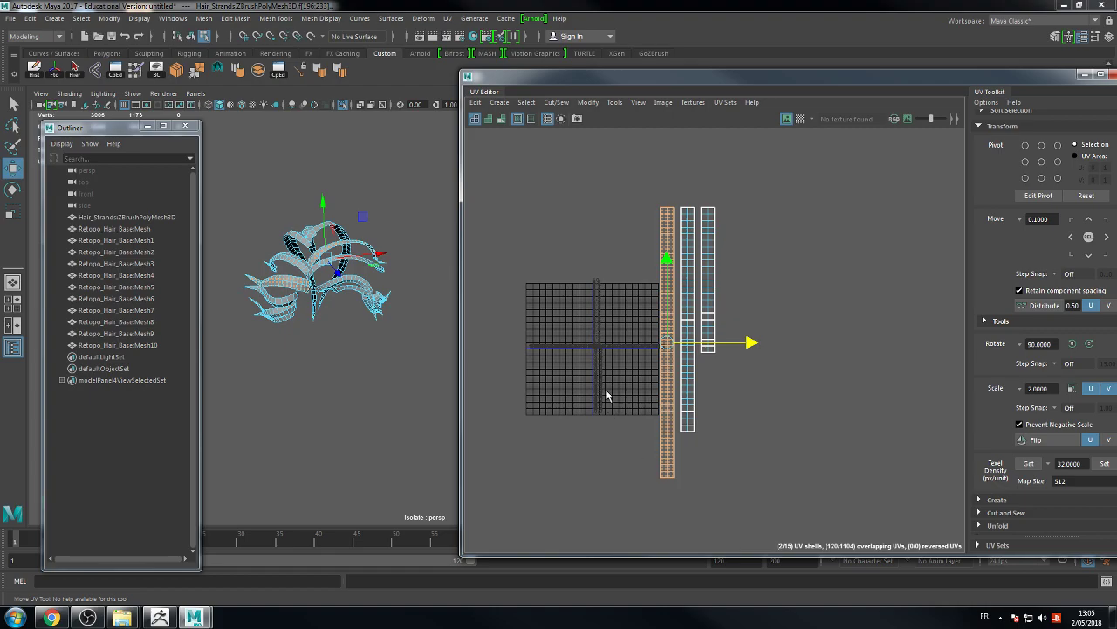
Step: Select the UVs of all hair strand shells and move them to the upper-left corner of the 0–1 UV tile
right_drag(632, 229, 672, 233)
drag(630, 187, 772, 505)
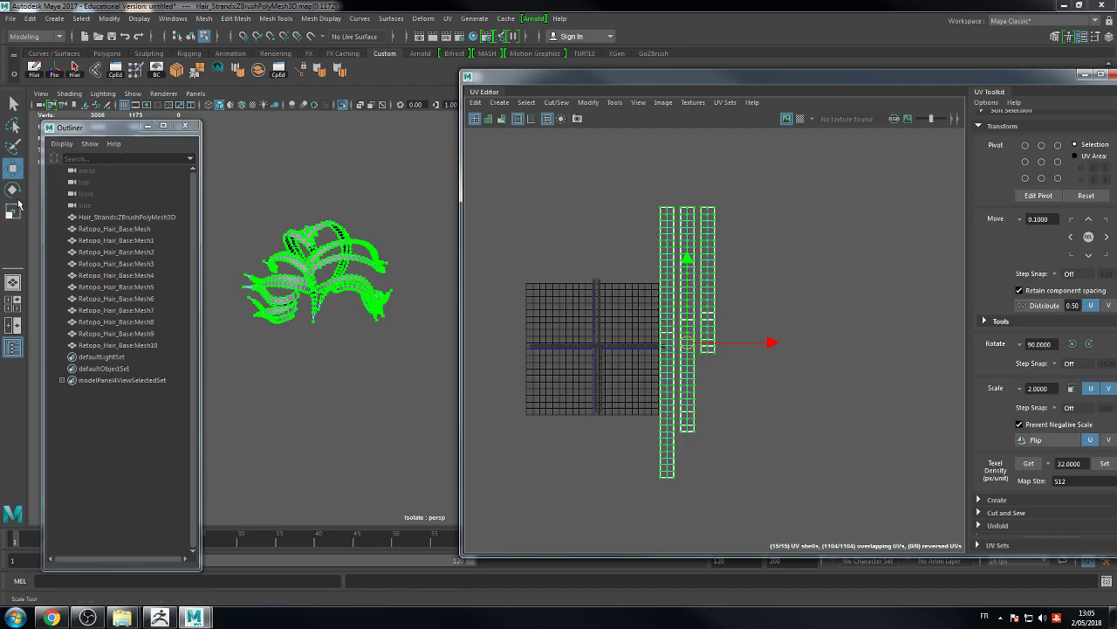
key(r)
mouse_move(818, 240)
middle_down()
mouse_move(827, 225)
mouse_move(798, 233)
mouse_move(819, 220)
middle_up()
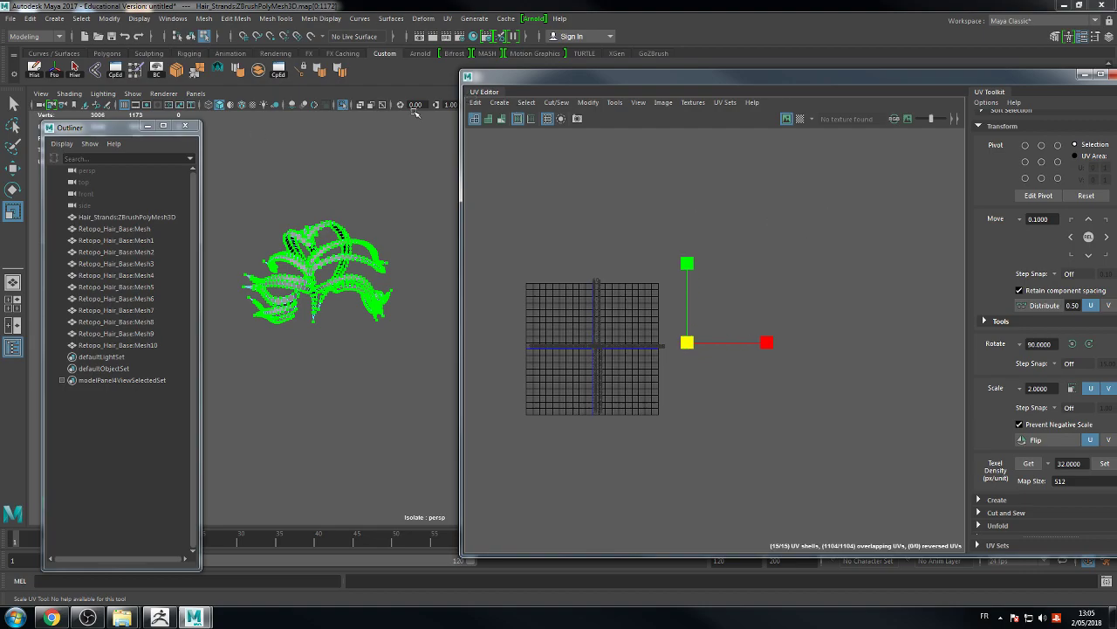
click(13, 167)
middle_drag(887, 253, 818, 255)
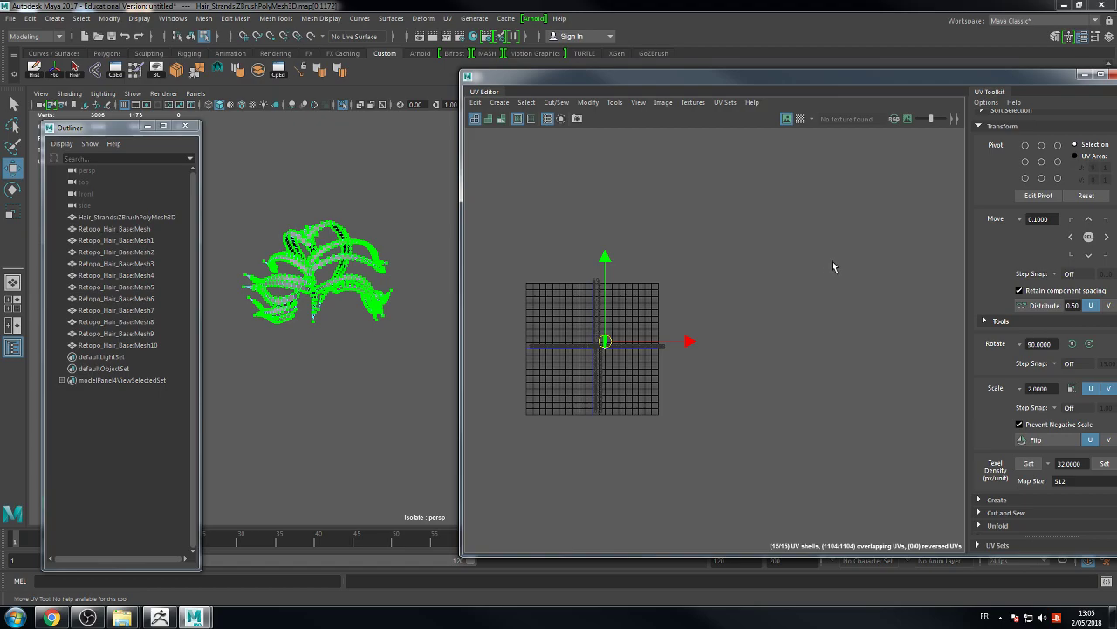
key(f)
scroll(857, 253, down, 1)
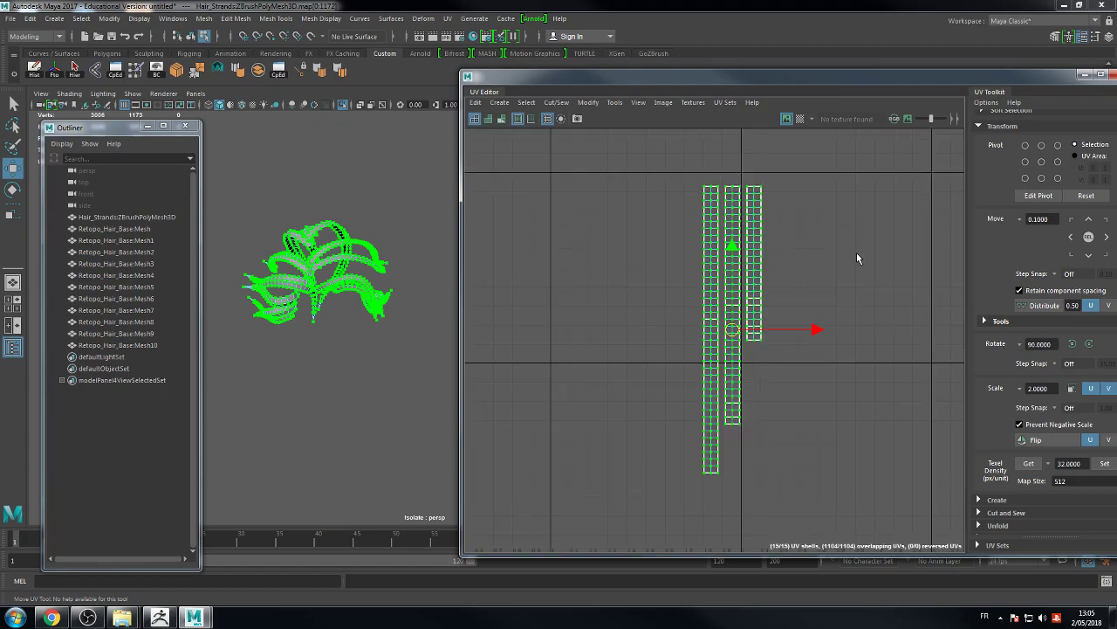
alt+middle_drag(858, 260, 878, 239)
alt+right_drag(878, 239, 698, 229)
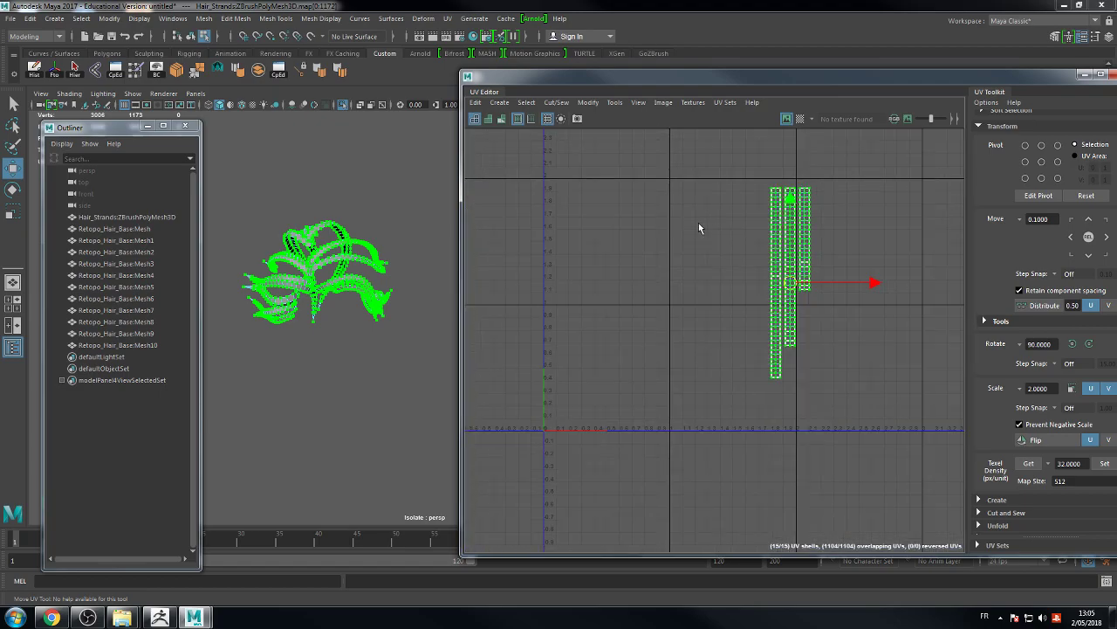
alt+middle_drag(698, 230, 717, 228)
drag(811, 279, 593, 402)
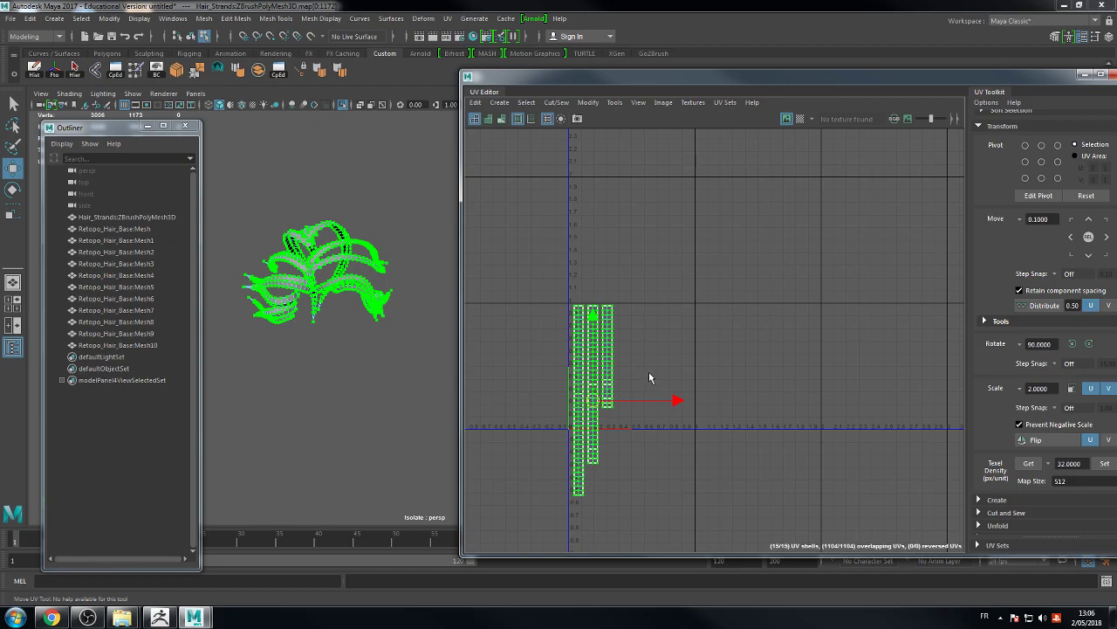
Step: Place the pivot at the shells' upper-left corner and scale them uniformly so the longest strip fits the UV tile's height
key(d)
drag(591, 399, 576, 307)
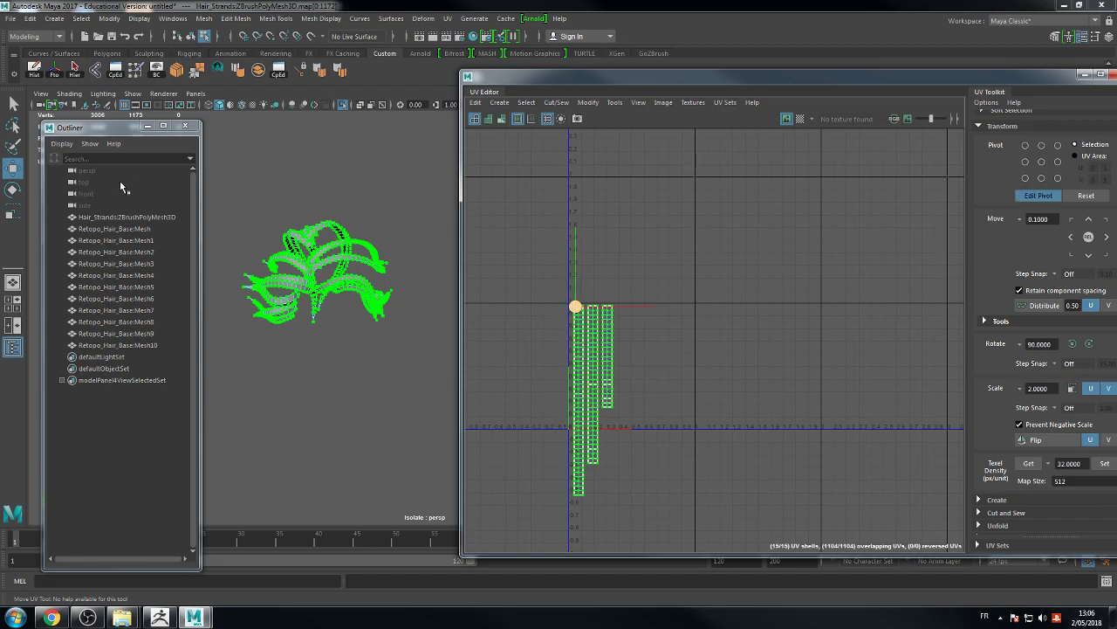
click(12, 210)
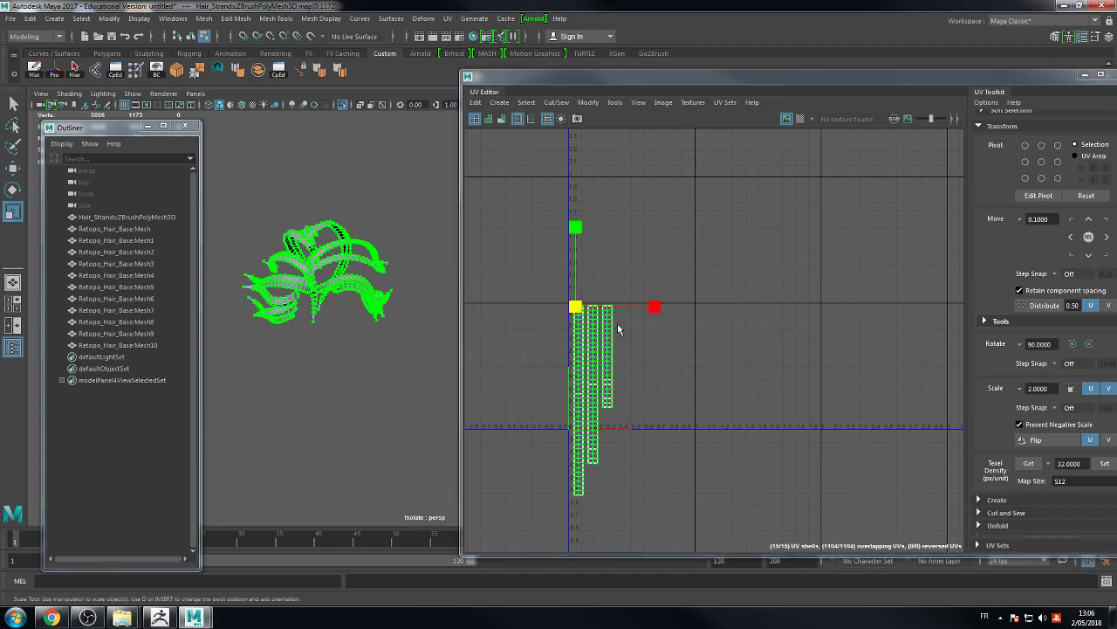
middle_drag(691, 268, 664, 250)
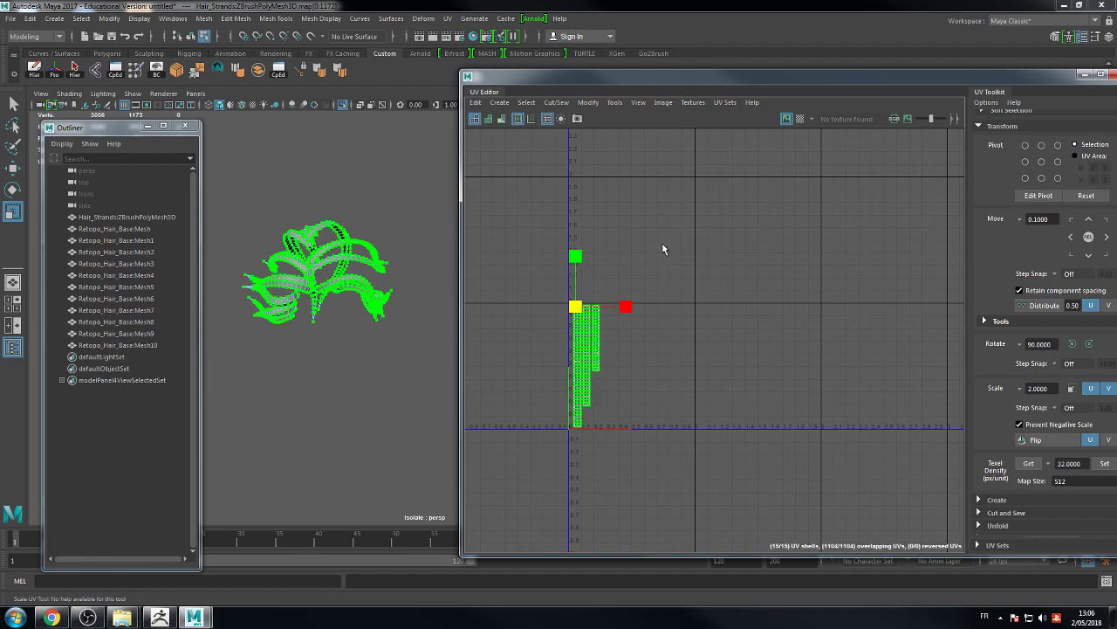
click(665, 275)
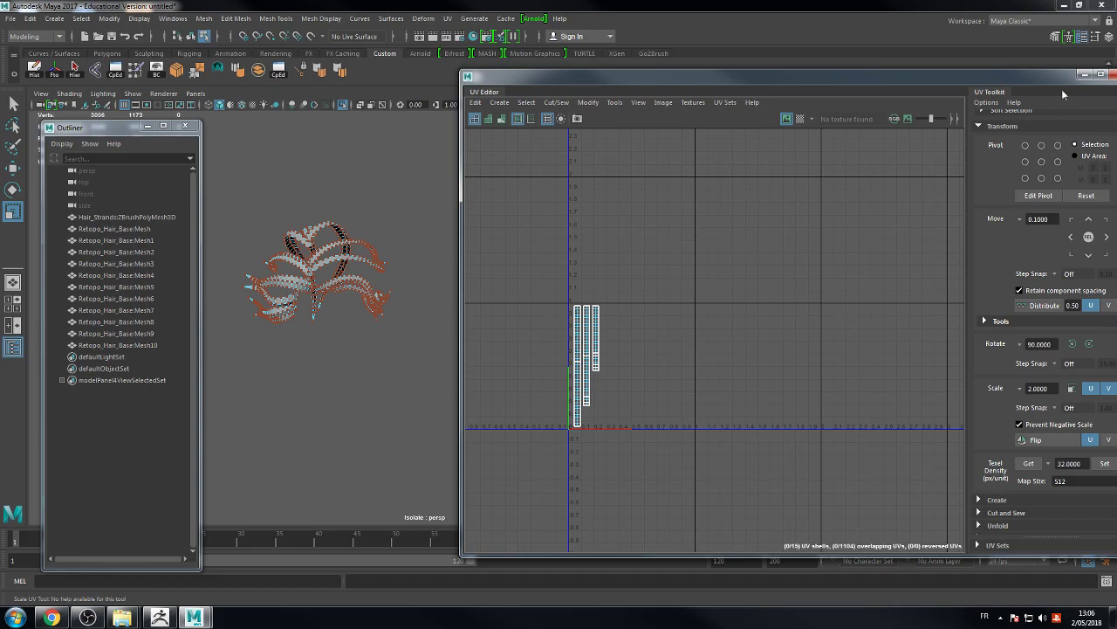
Step: Close the UV Editor and save the scene as a Maya Binary file named HairTuto_Working
drag(1047, 84, 972, 91)
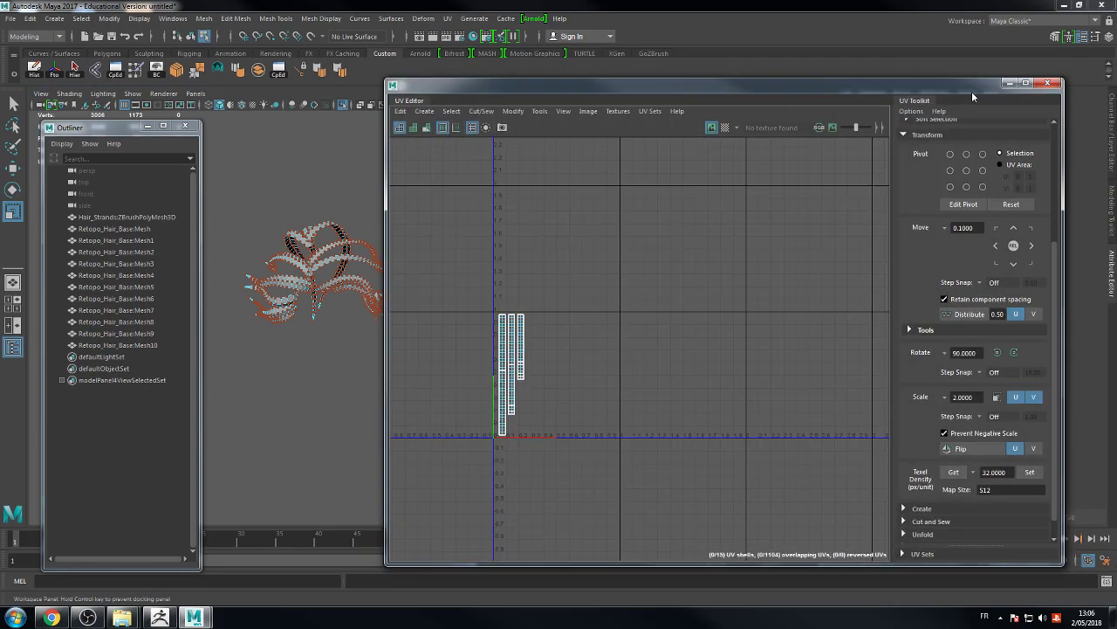
click(1047, 85)
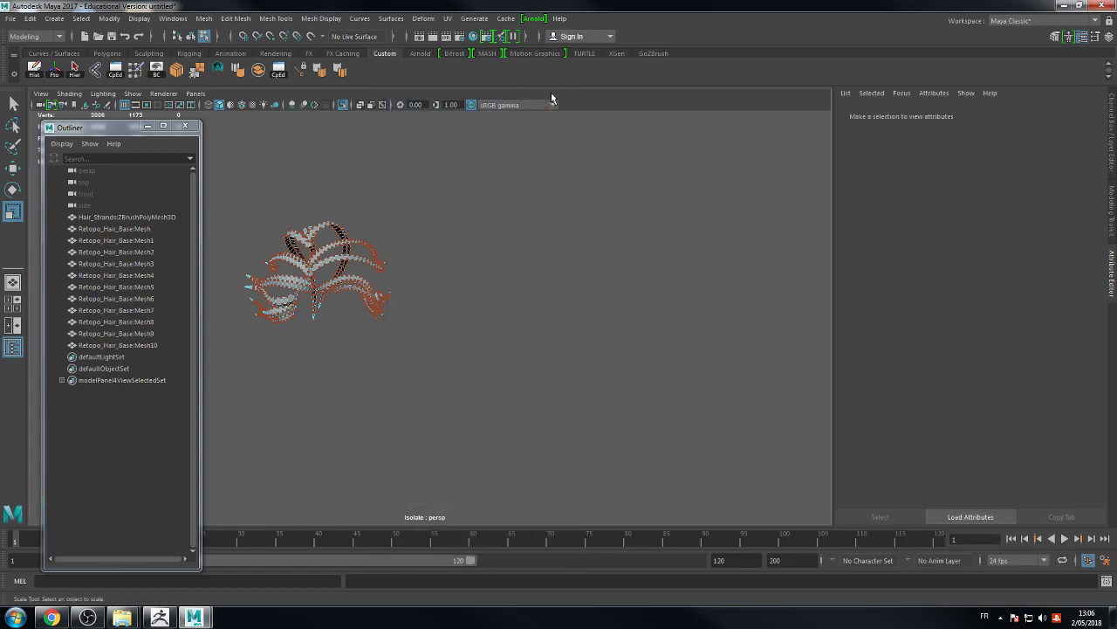
click(10, 18)
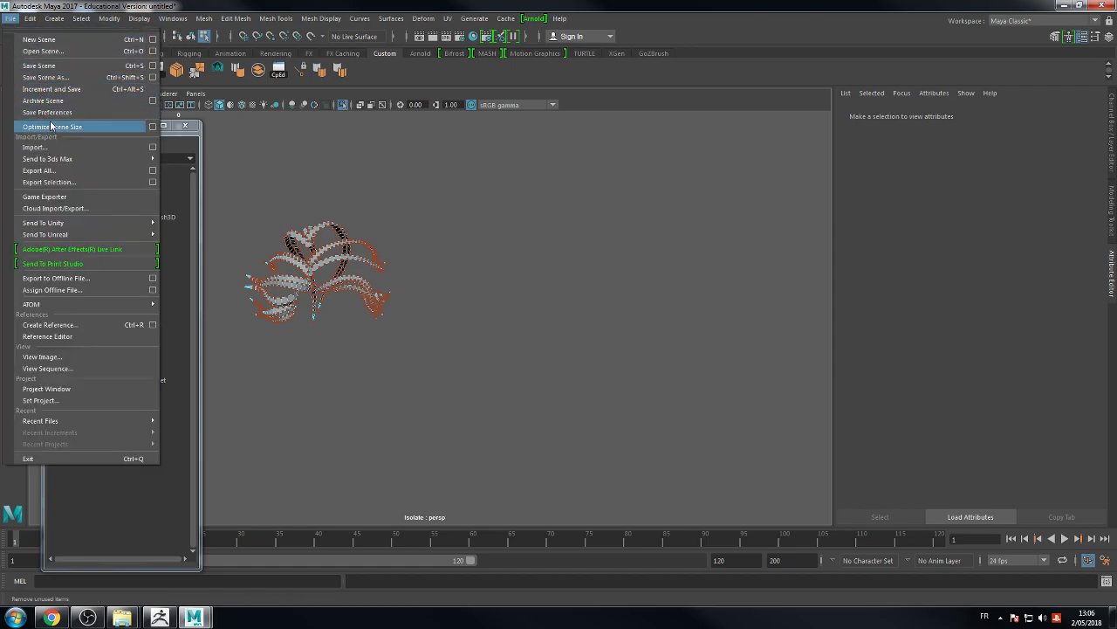
click(51, 77)
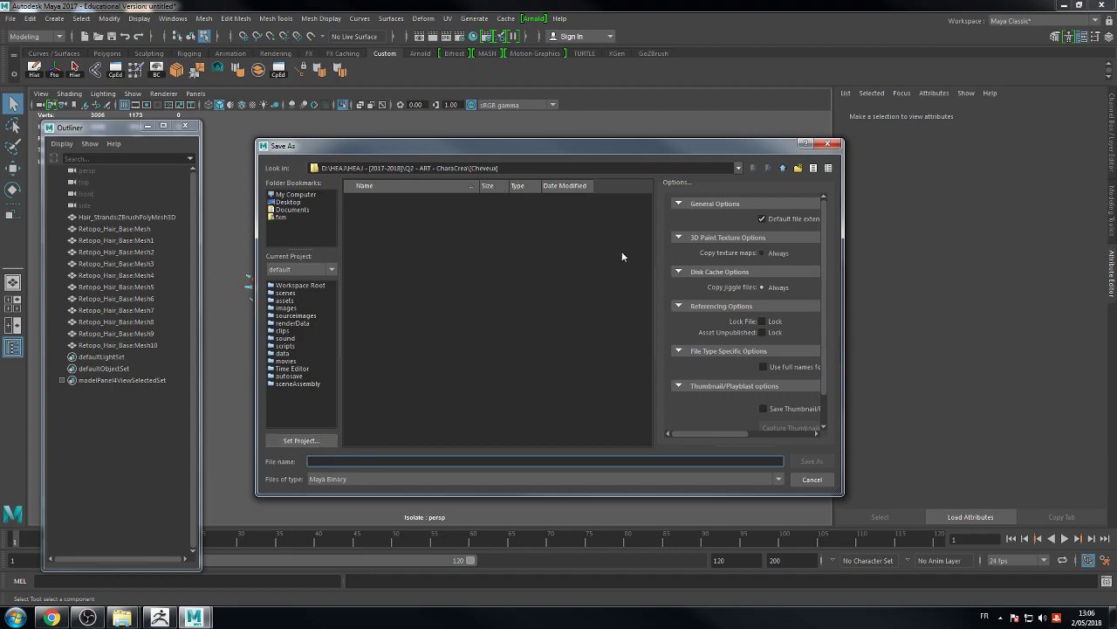
text(HairTuto_Working)
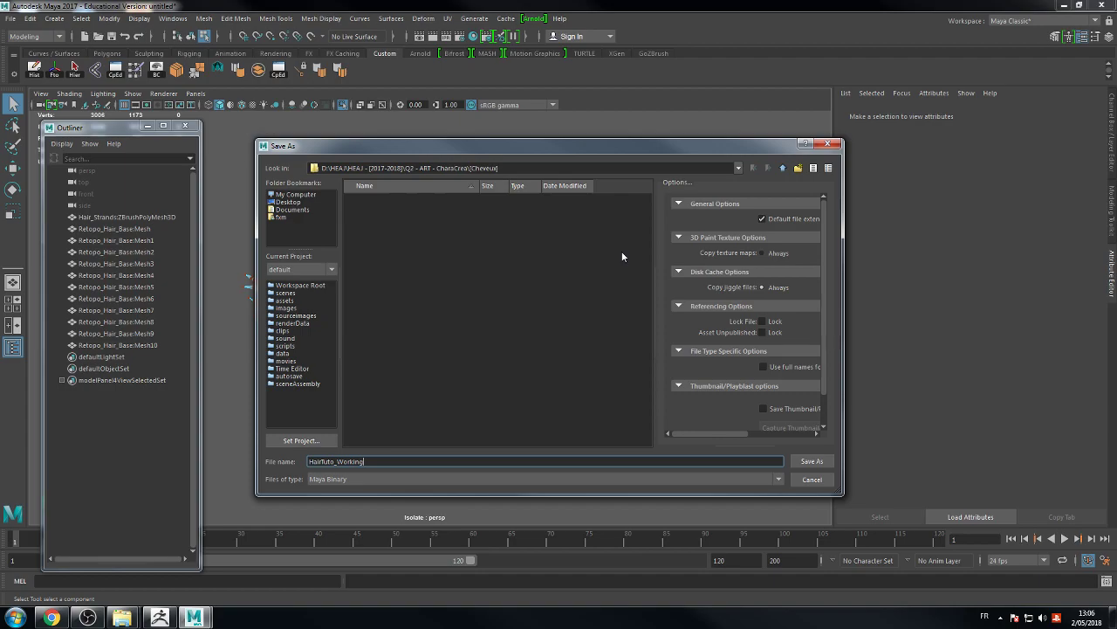
key(Return)
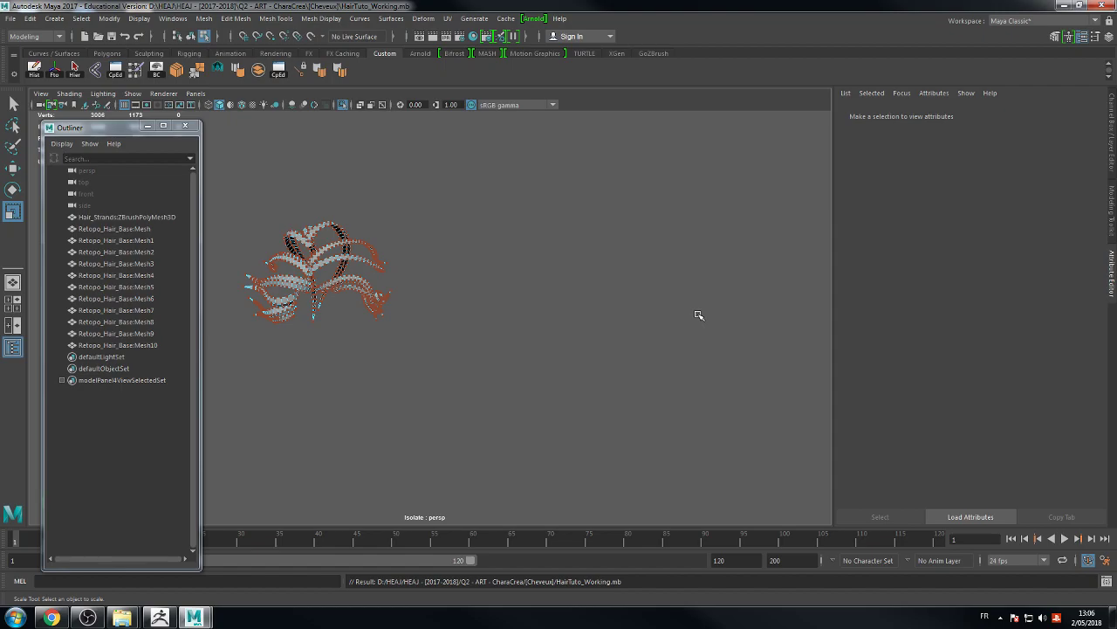
Step: Turn off the strands' isolation so the base hair meshes are displayed with them, and clear the component selection
alt+drag(515, 309, 685, 307)
alt+right_drag(685, 306, 700, 302)
alt+middle_drag(701, 301, 618, 293)
click(343, 105)
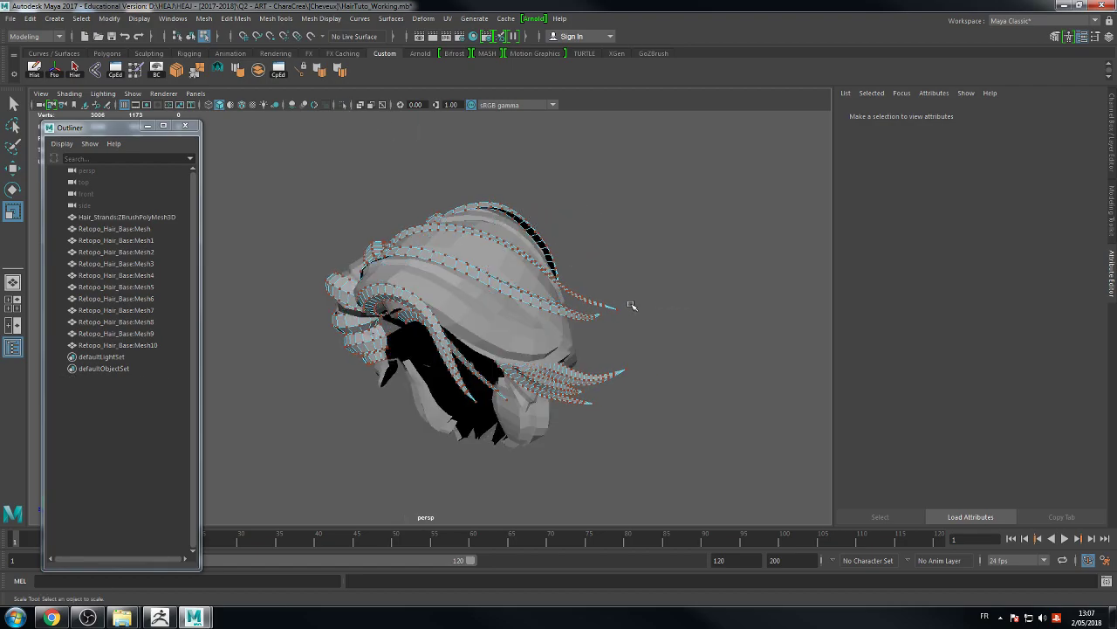
click(523, 323)
Step: Unlock the normals of all Retopo_Hair_Base meshes, soften their edges and return to object selection
click(122, 229)
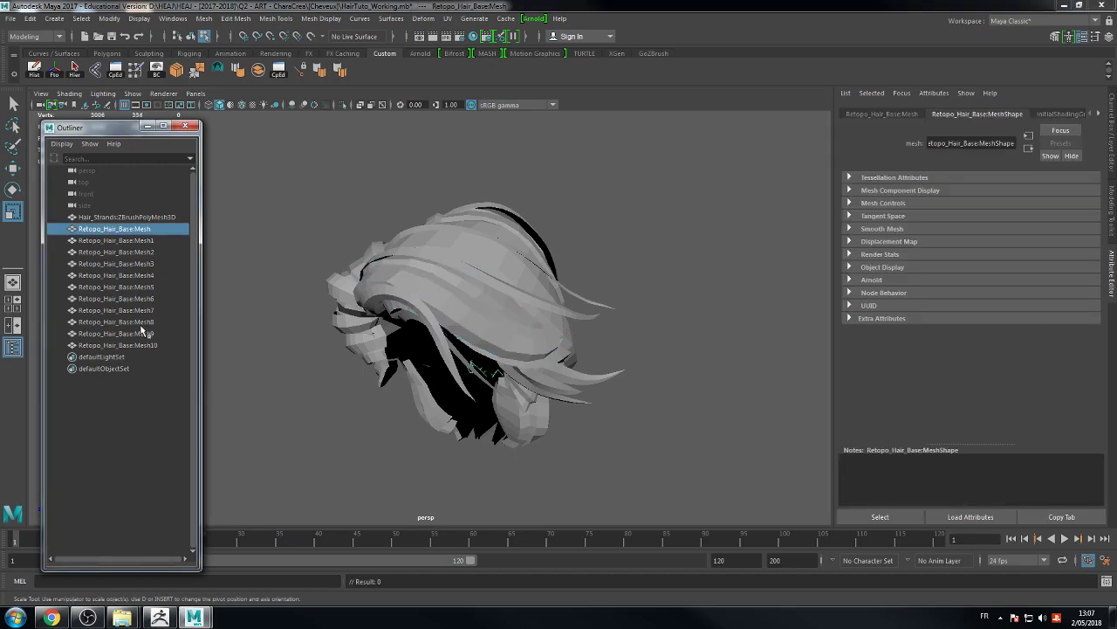
shift+click(136, 347)
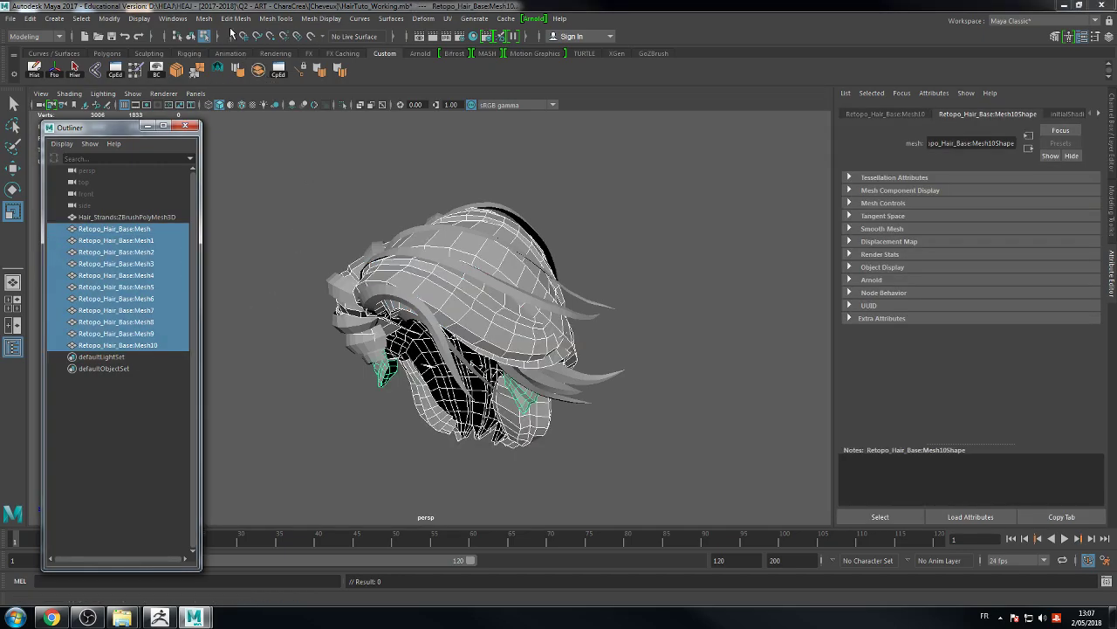
click(321, 19)
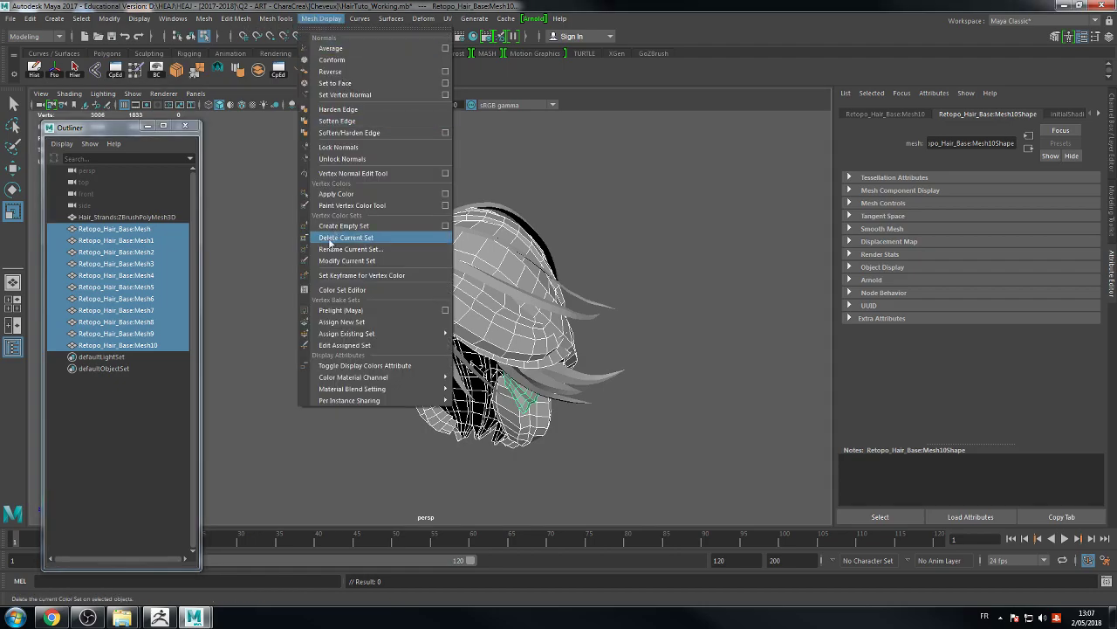
click(347, 159)
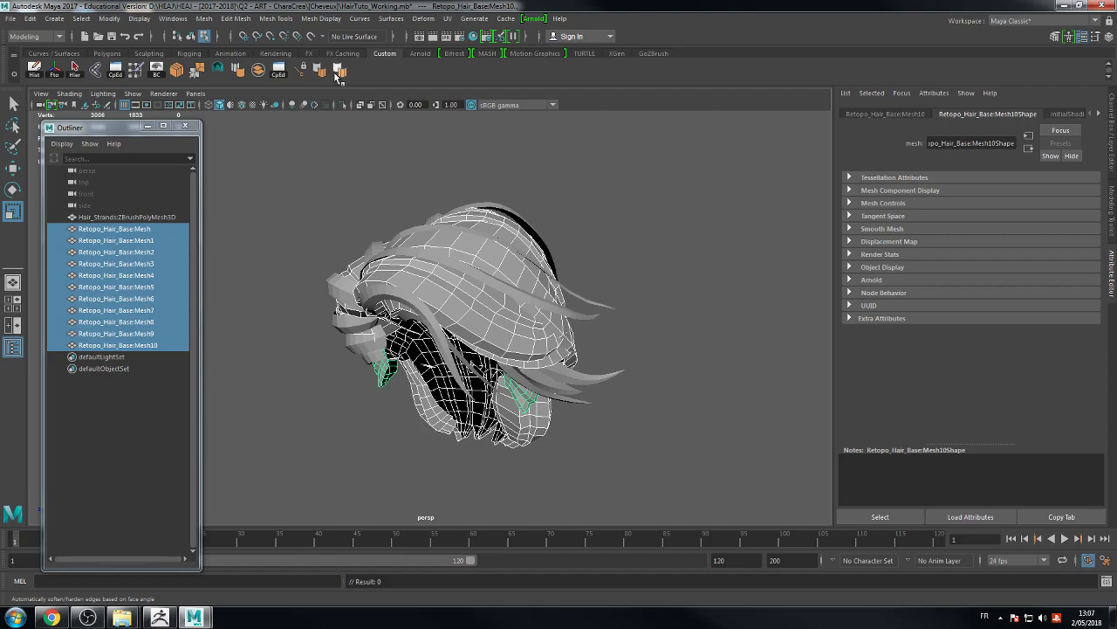
click(237, 71)
key(F8)
key(F8)
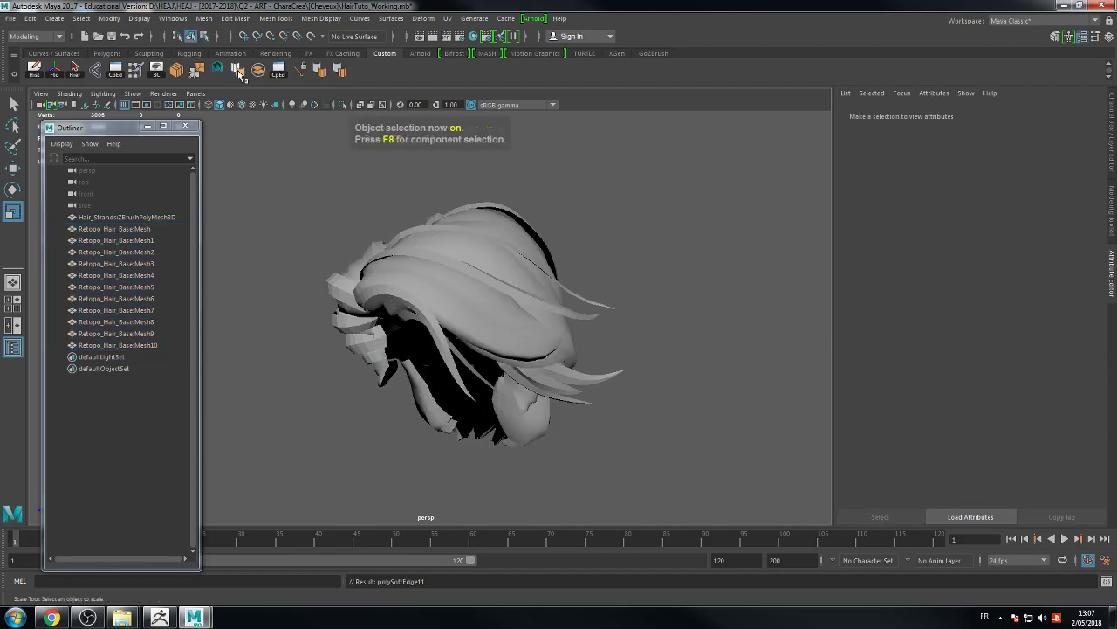
Step: Select the Retopo_Hair_Base meshes again and clear the selection to check their softened shading
click(478, 322)
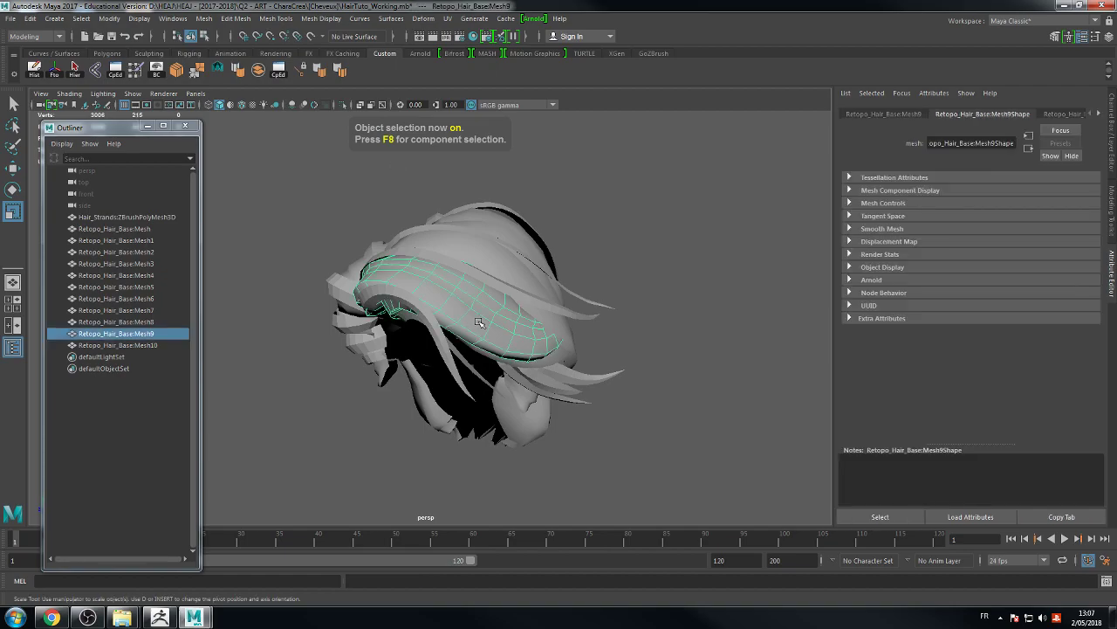
click(131, 229)
shift+click(144, 346)
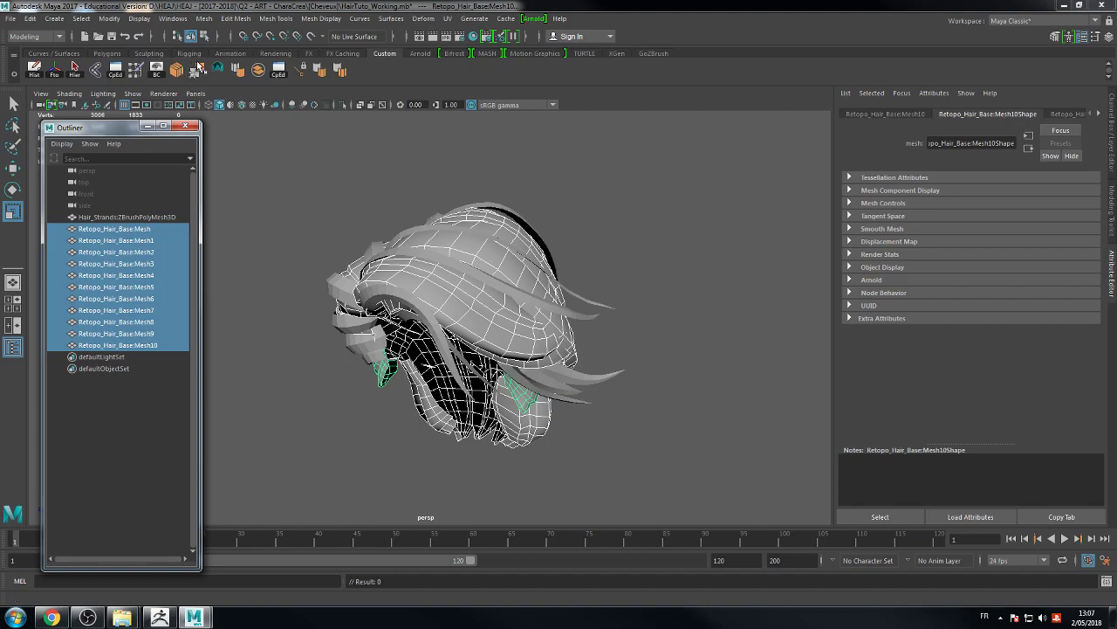
click(617, 305)
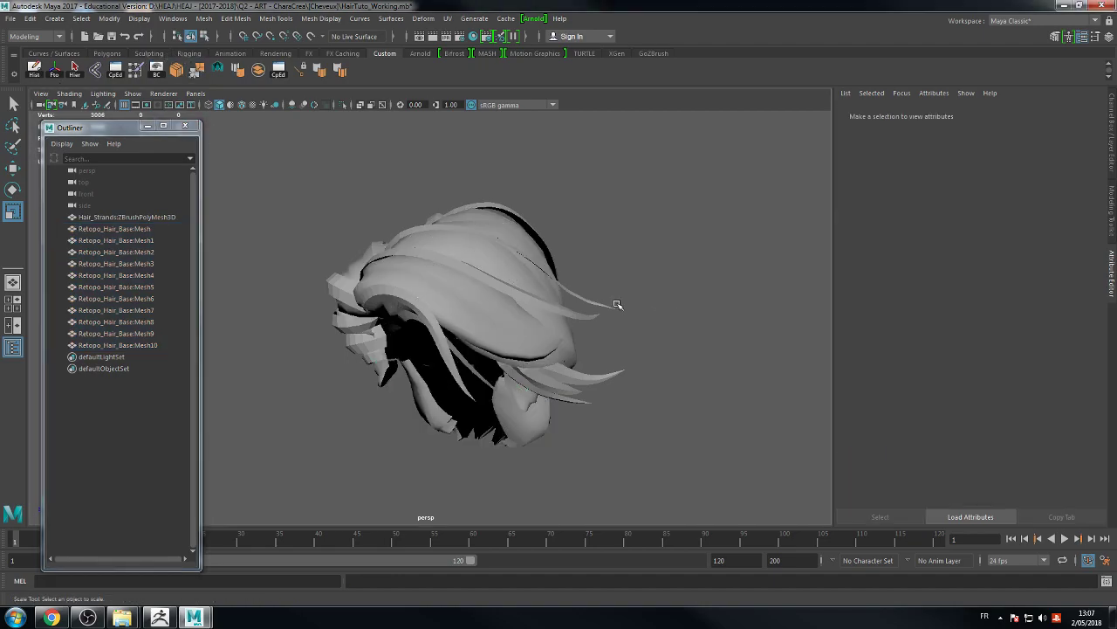
Step: Soften the edges of the Hair_Strands mesh, delete its construction history and return to object selection
click(175, 217)
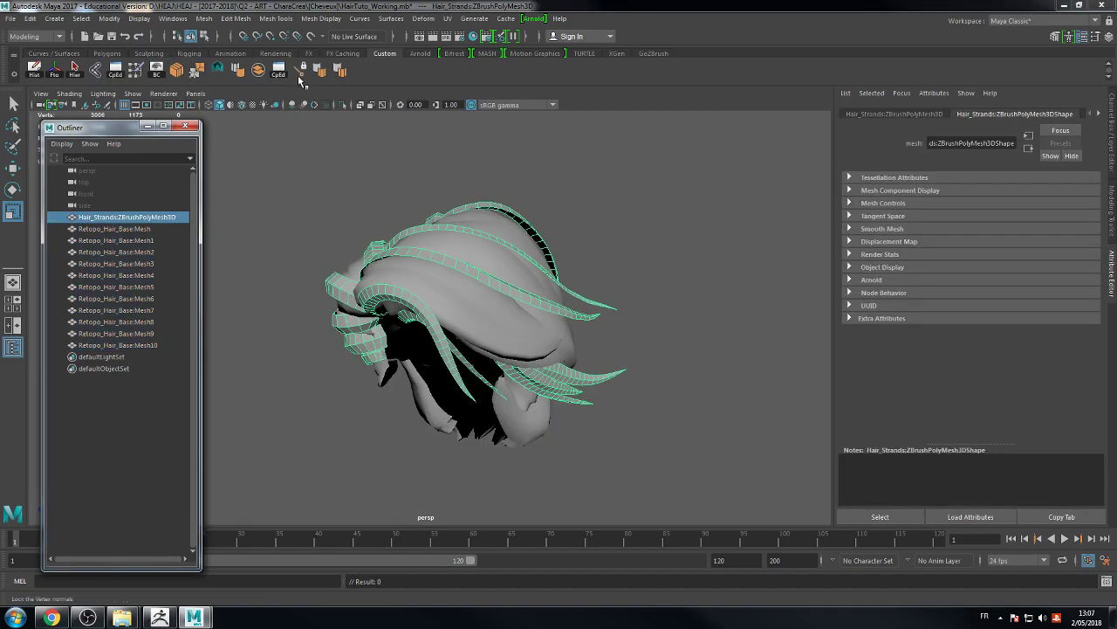
click(237, 71)
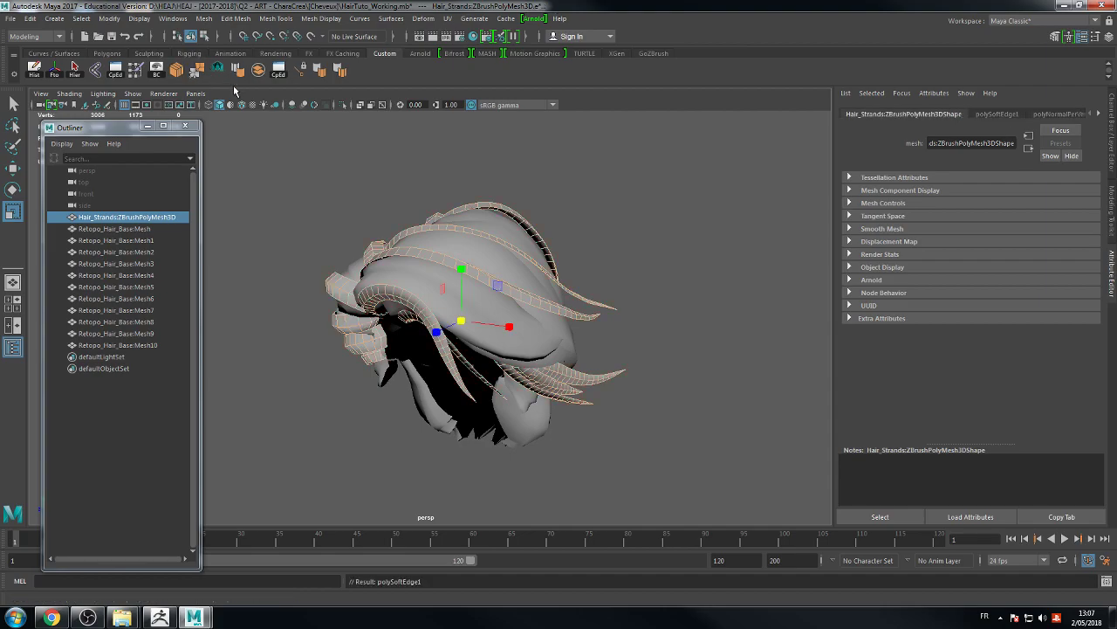
click(34, 70)
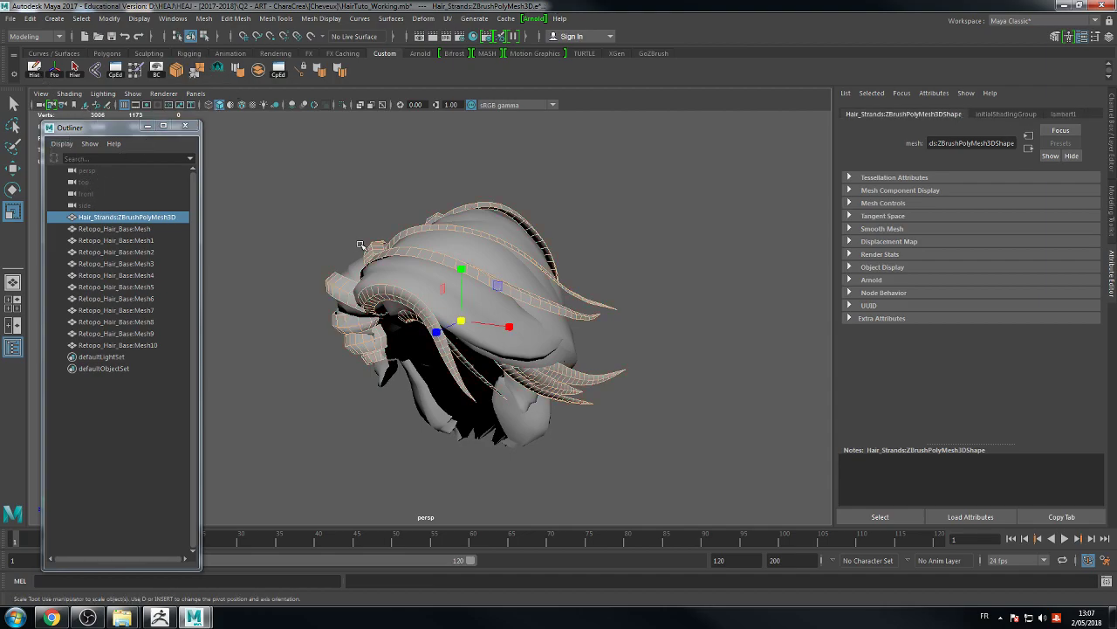
key(F8)
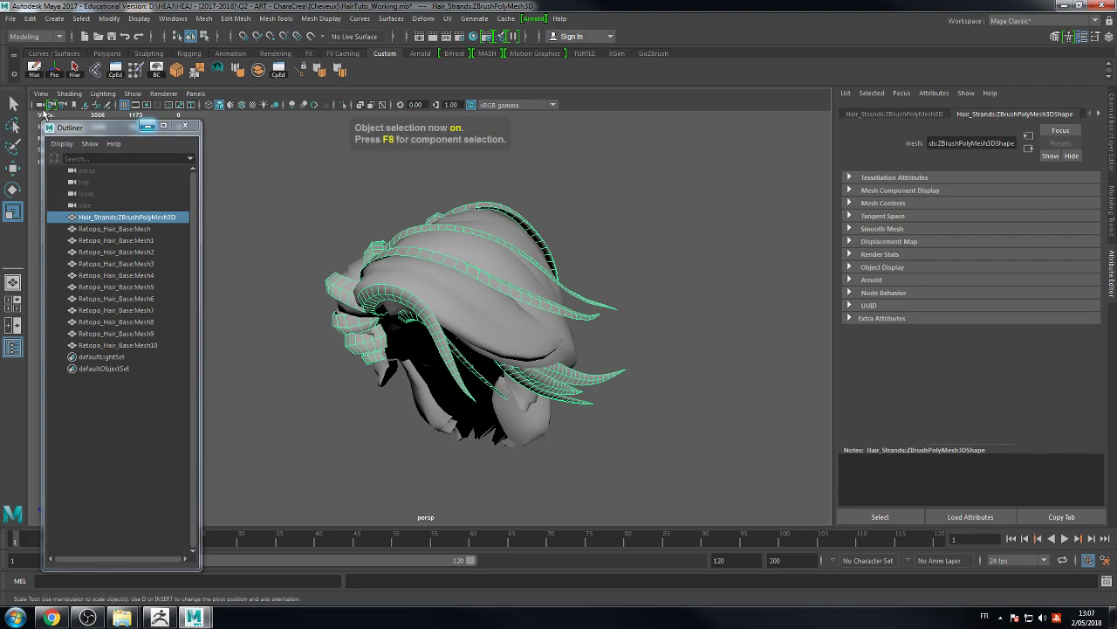
click(593, 254)
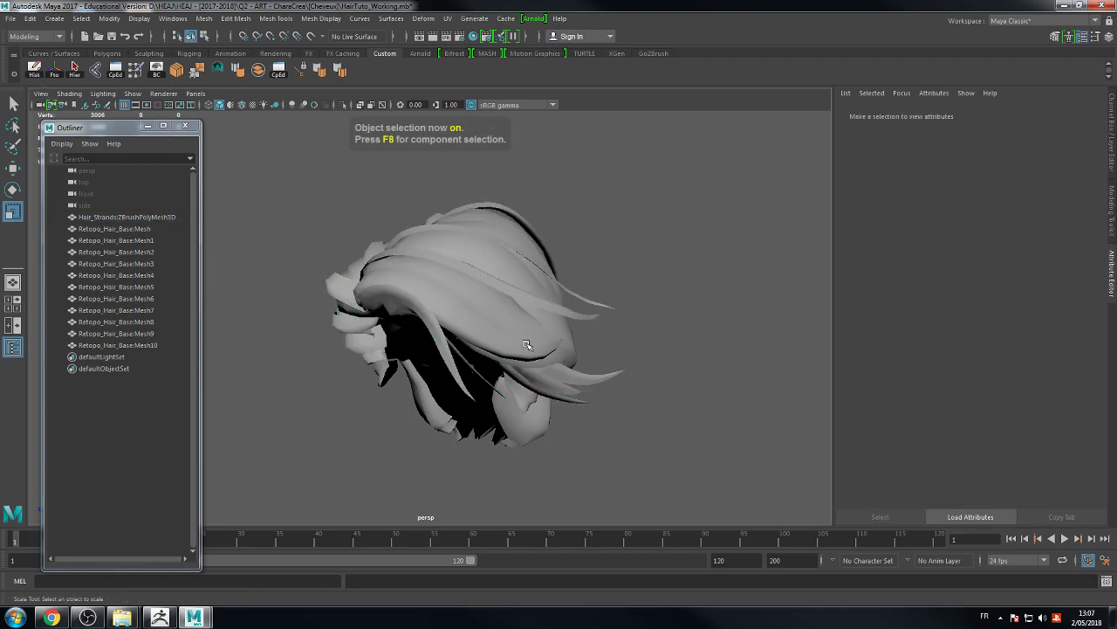
Step: Examine the softened base hair from several angles, selecting individual pieces such as the side and crown meshes
click(530, 347)
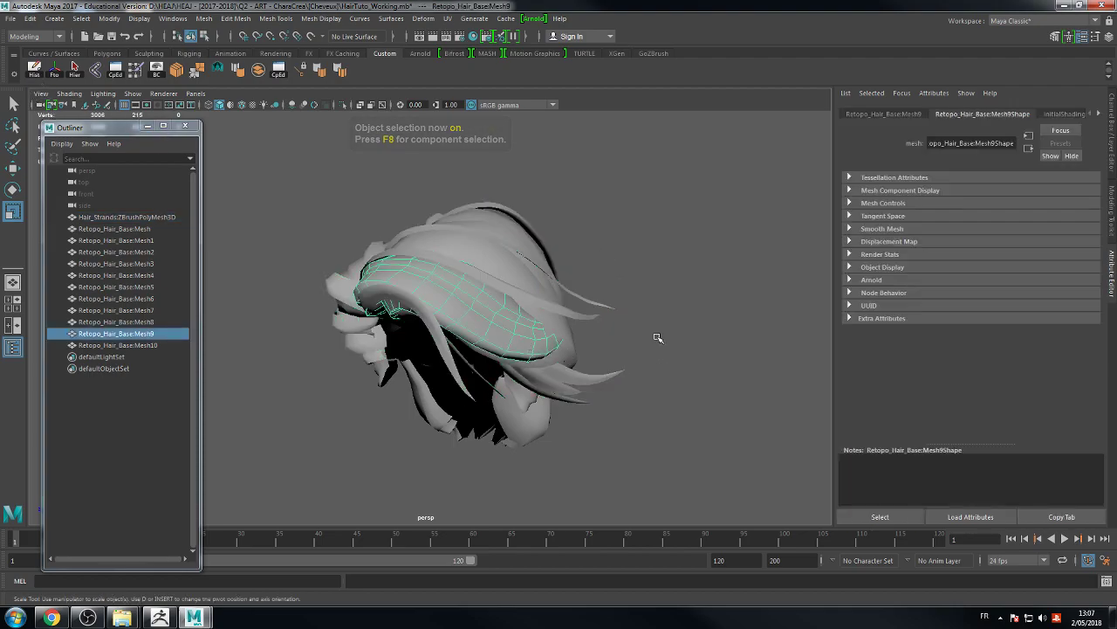
click(155, 229)
shift+click(140, 333)
click(140, 228)
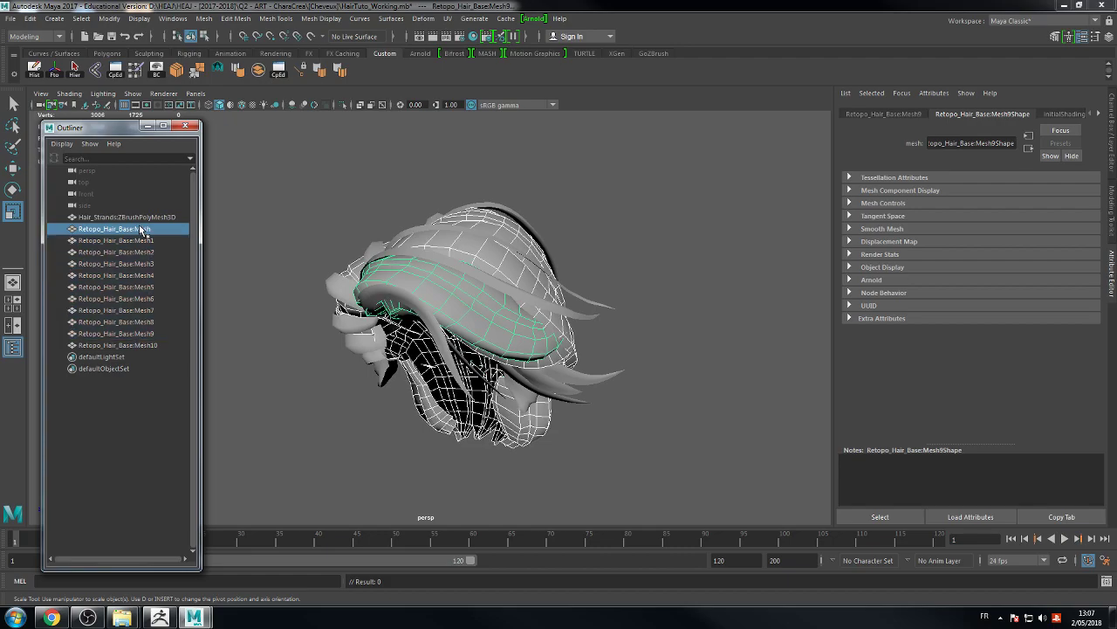
click(270, 277)
click(438, 293)
alt+drag(610, 388, 631, 252)
scroll(631, 252, up, 5)
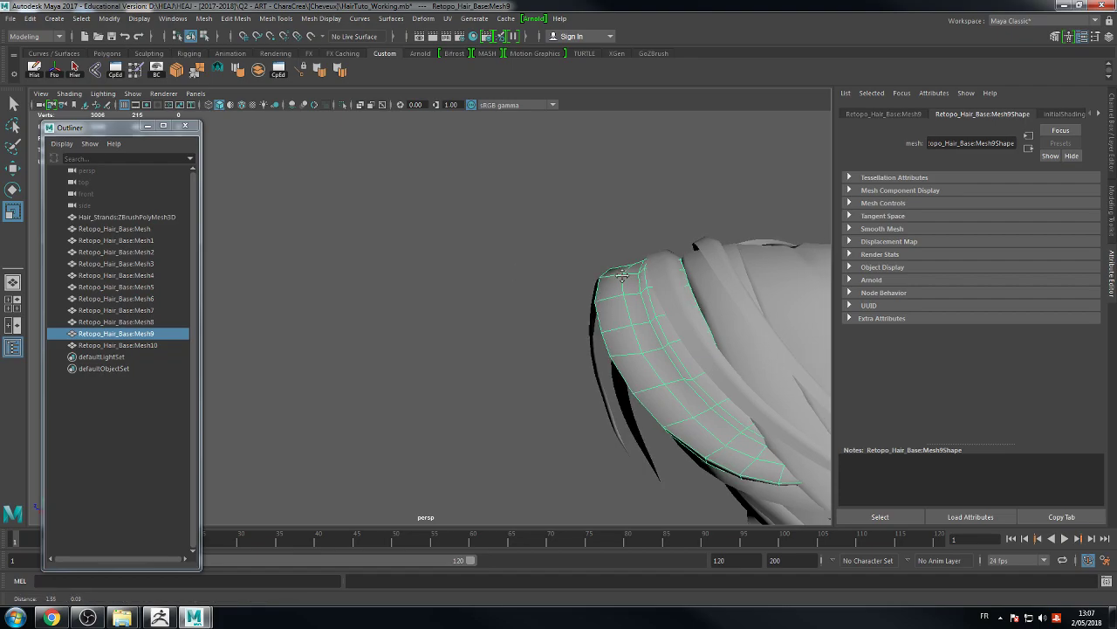
scroll(623, 276, down, 5)
alt+drag(289, 209, 512, 300)
click(567, 310)
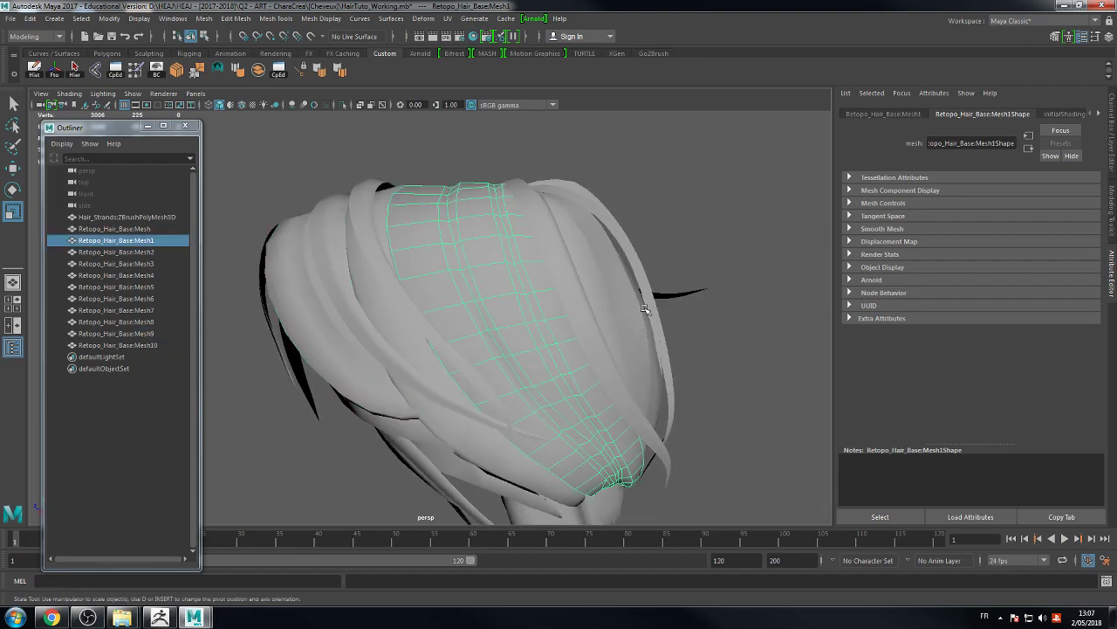
key(q)
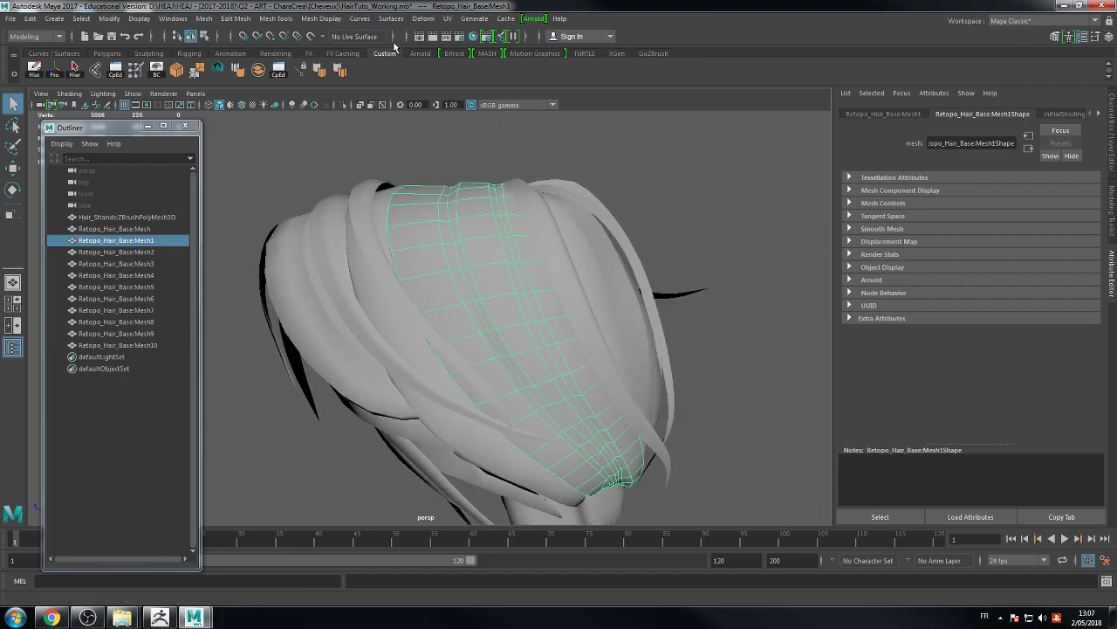
Step: Isolate the selected Retopo_Hair_Base:Mesh1 piece and open the UV Editor beside the viewport to see its UV shells
click(342, 105)
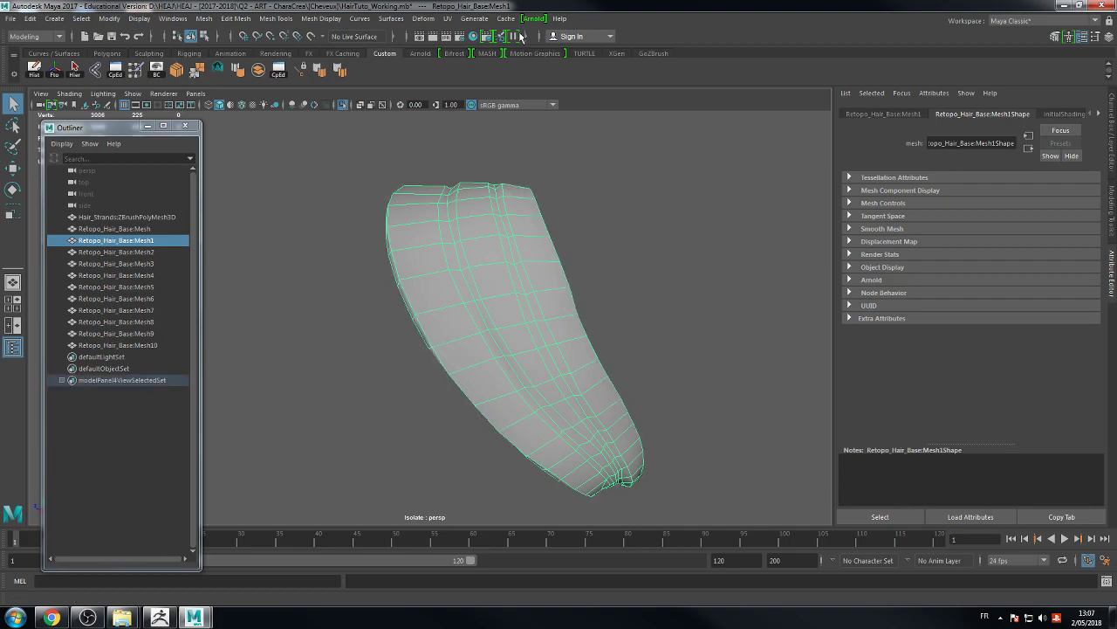
click(447, 18)
click(467, 41)
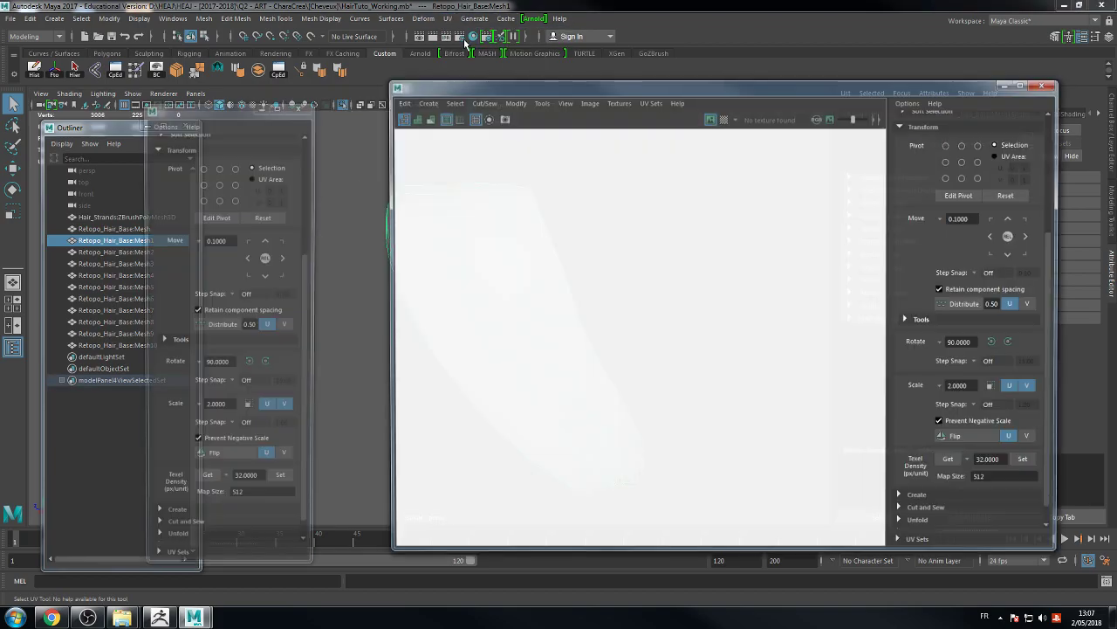
drag(735, 87, 327, 96)
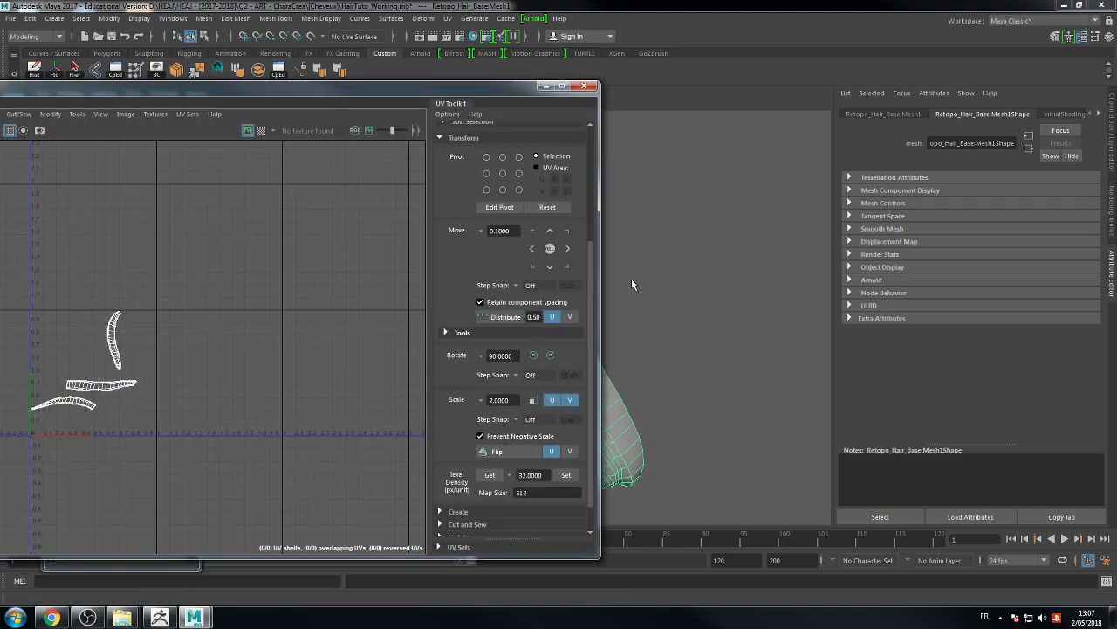
drag(601, 199, 454, 199)
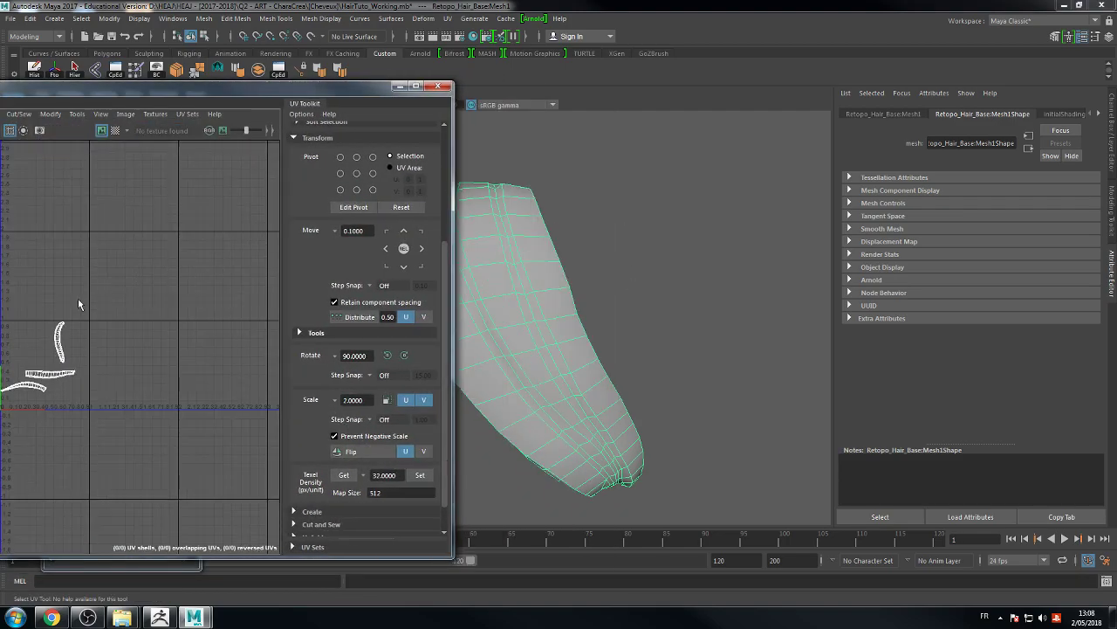
alt+middle_drag(80, 302, 178, 253)
scroll(178, 253, up, 5)
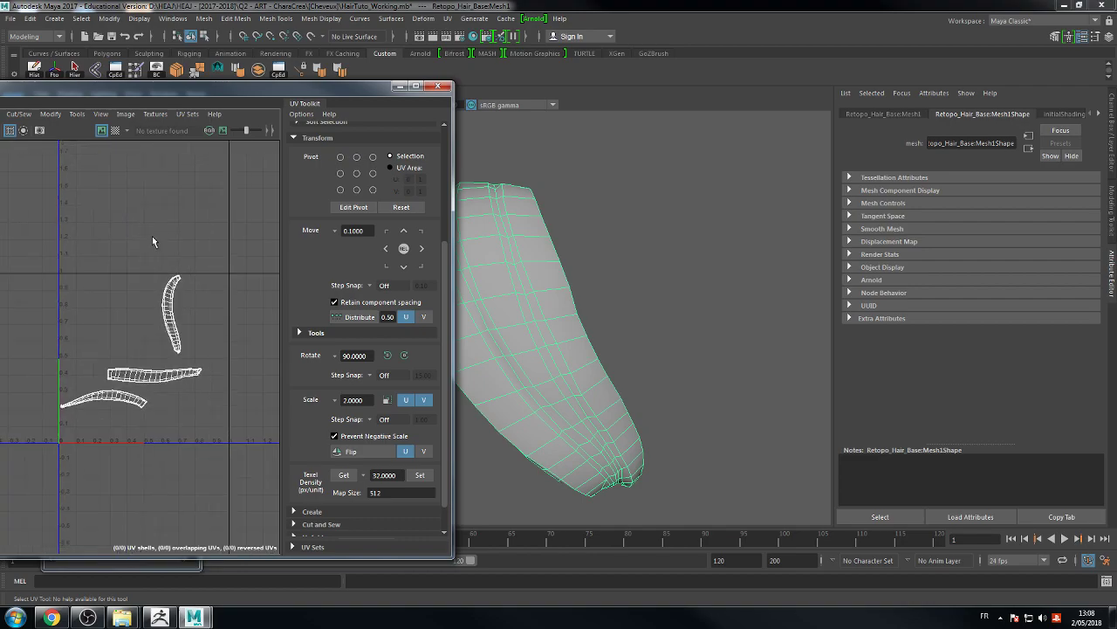
alt+drag(521, 242, 671, 177)
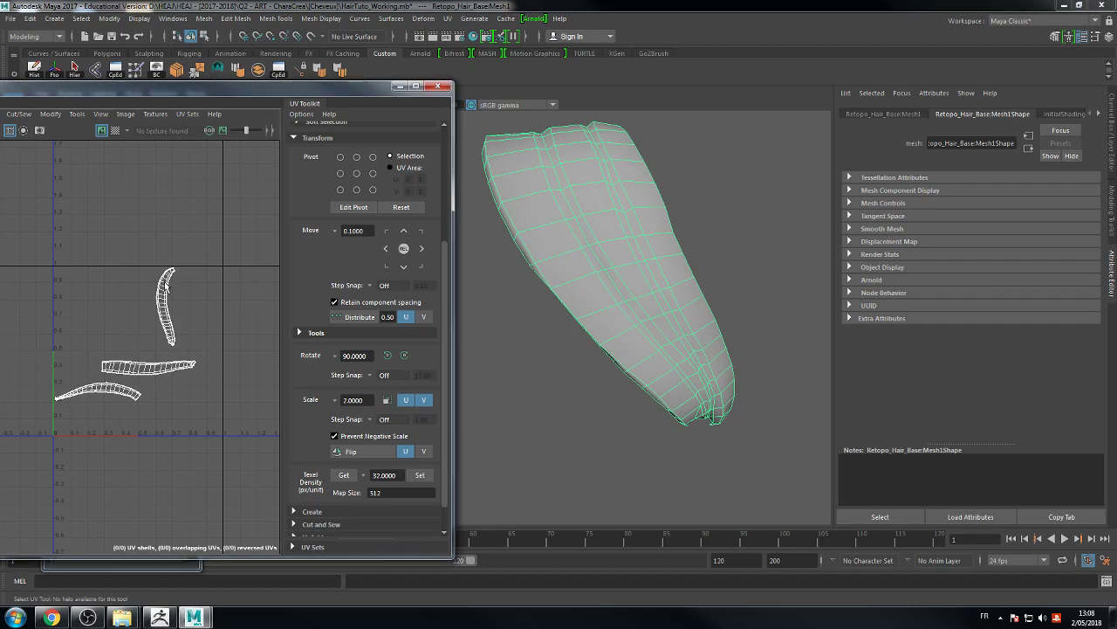
Step: Select the UVs of the curved vertical shell and unfold them with the Unfold3D method
right_drag(154, 285, 201, 291)
drag(129, 248, 185, 348)
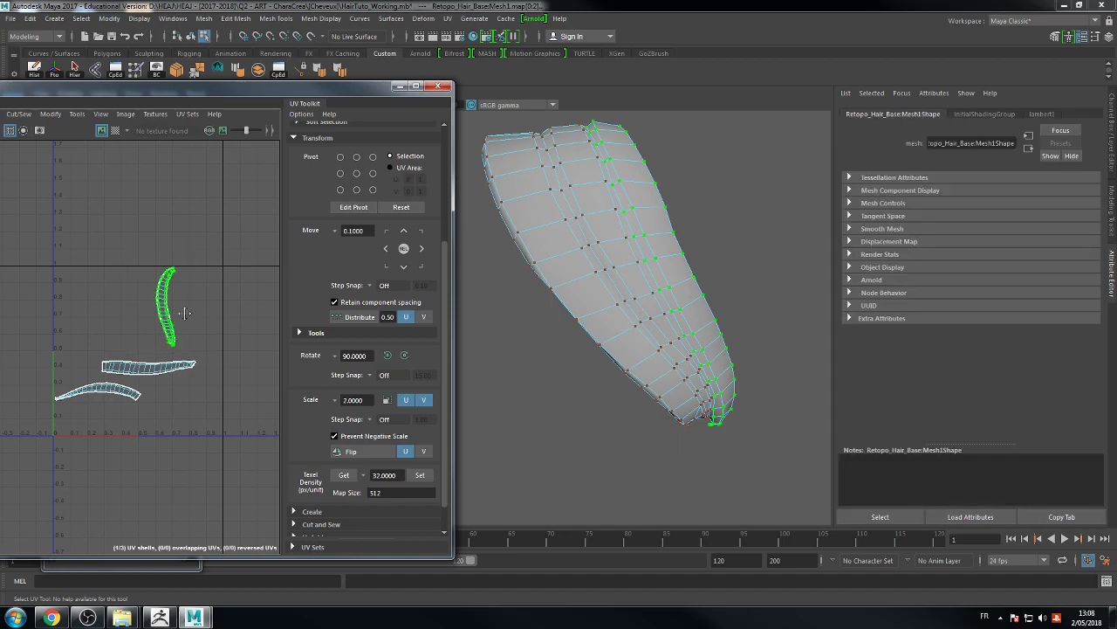
key(f)
click(345, 317)
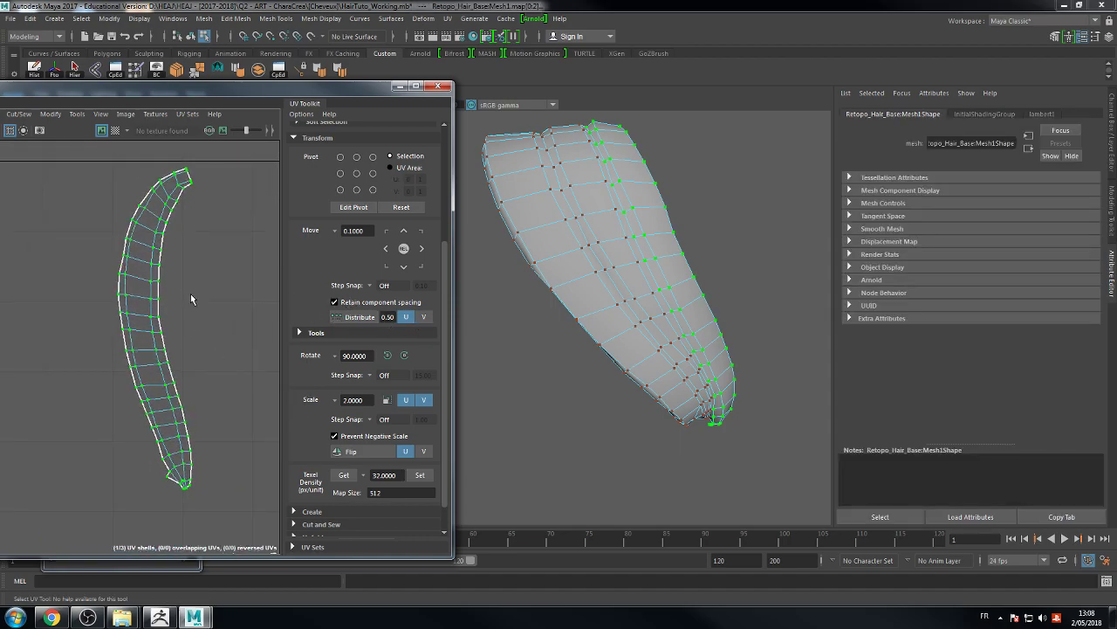
shift+right_drag(154, 282, 115, 283)
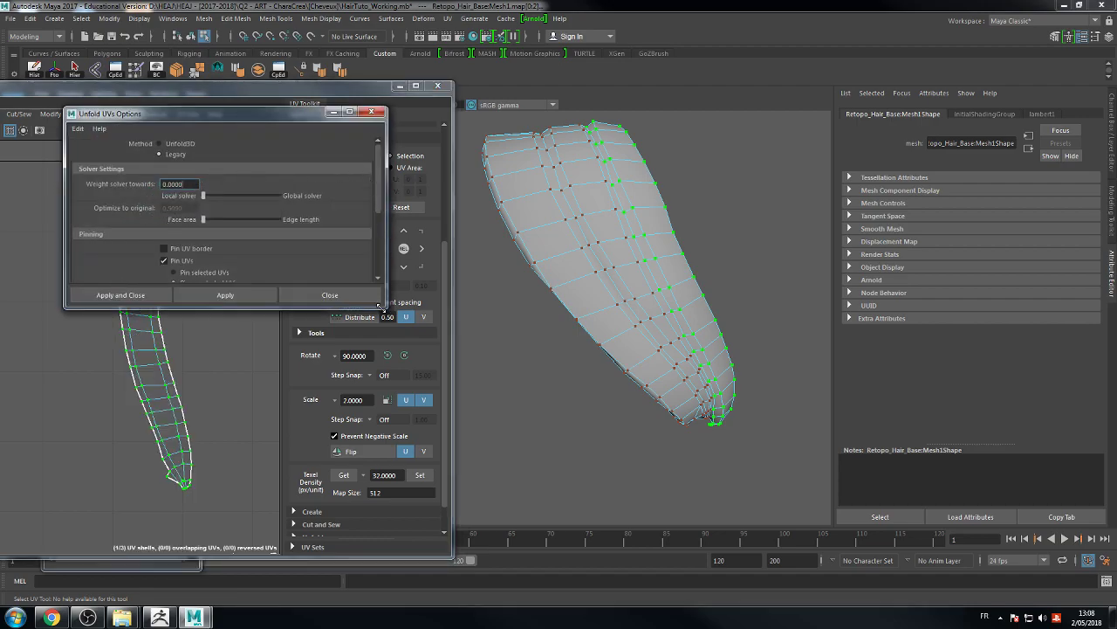
drag(385, 309, 428, 360)
click(181, 143)
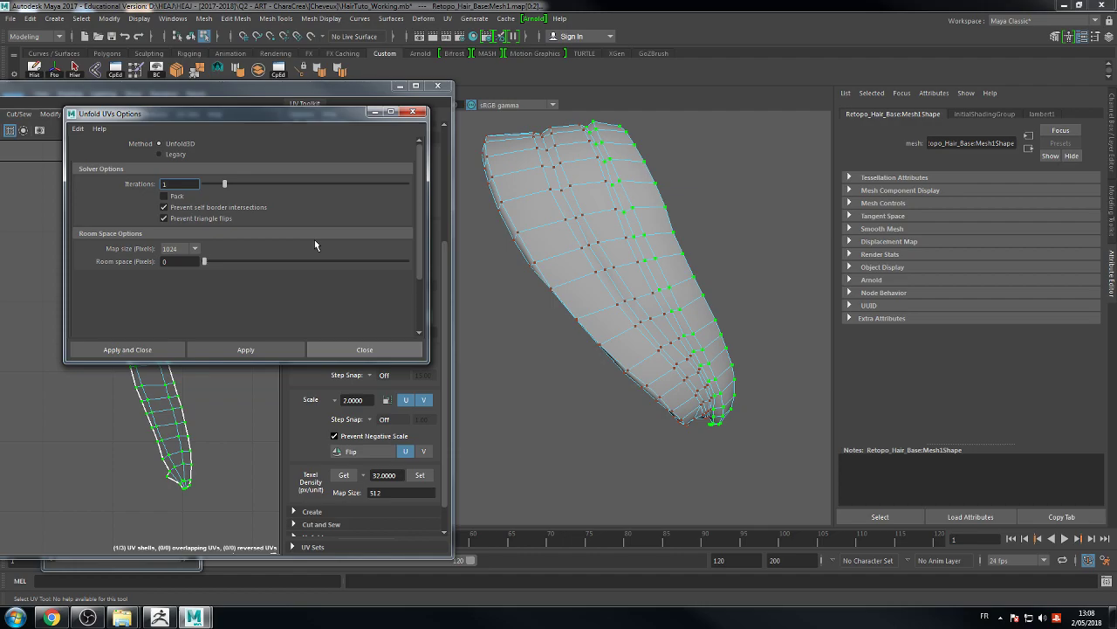
drag(262, 114, 498, 125)
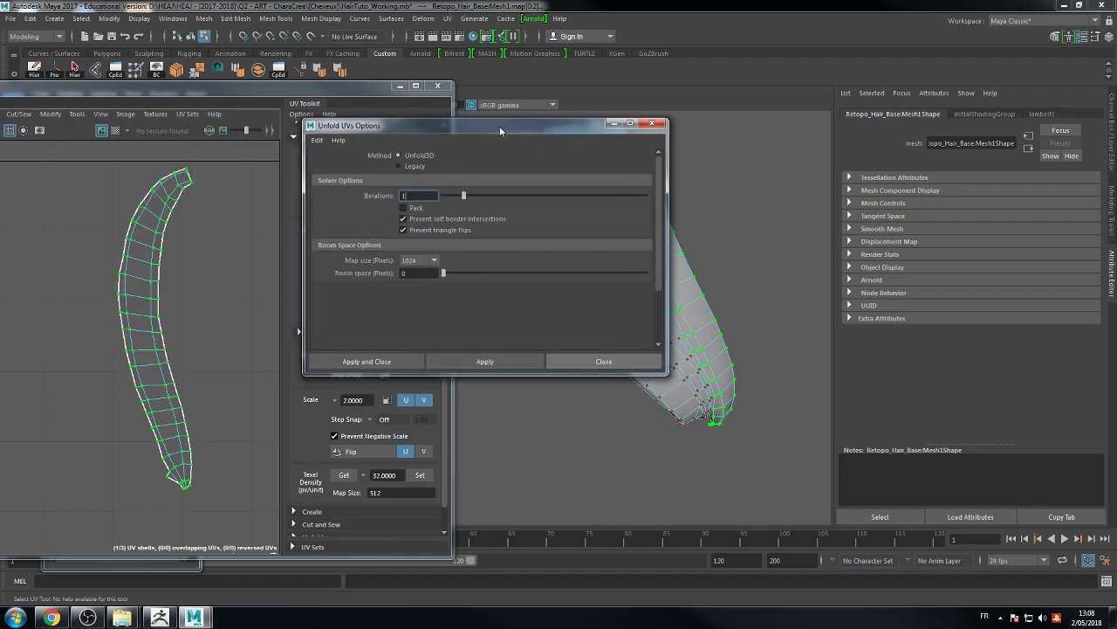
click(455, 355)
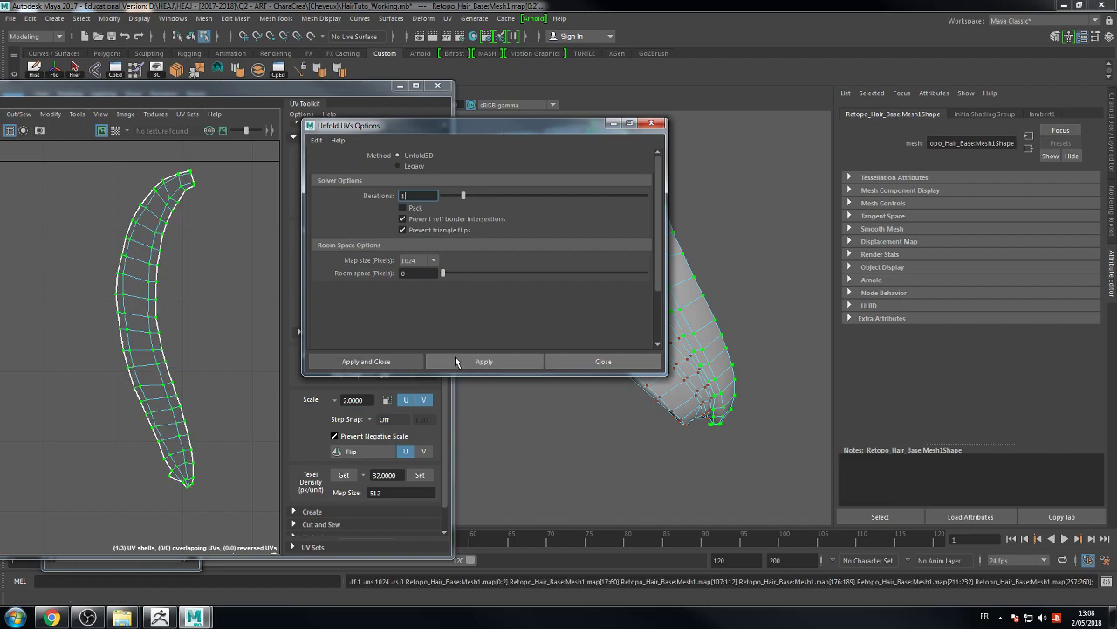
right_click(186, 478)
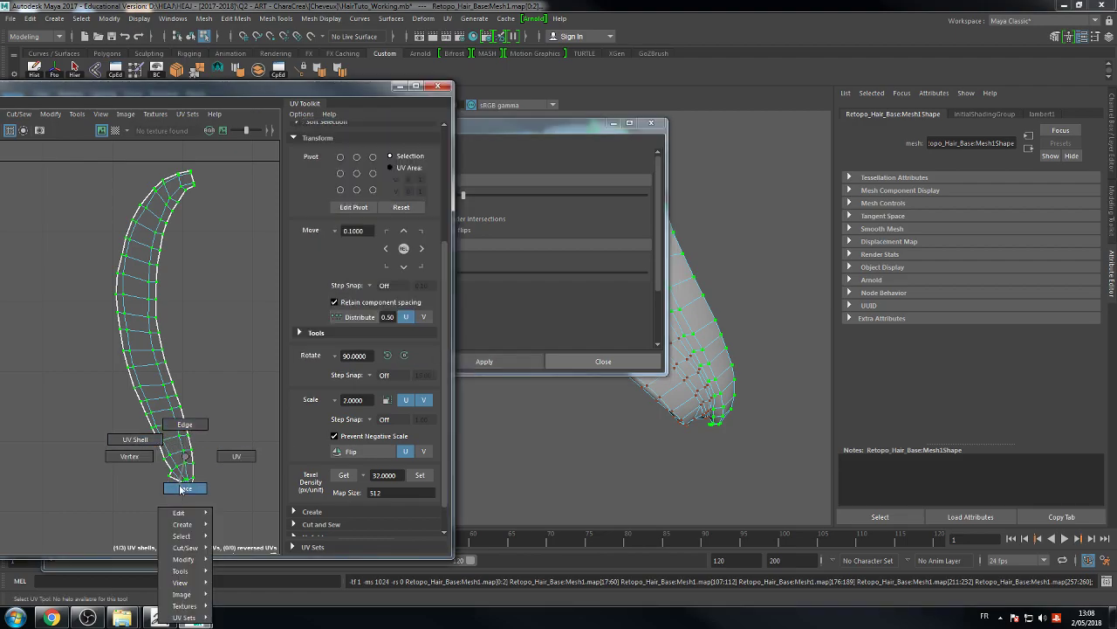
click(182, 488)
drag(205, 494, 172, 478)
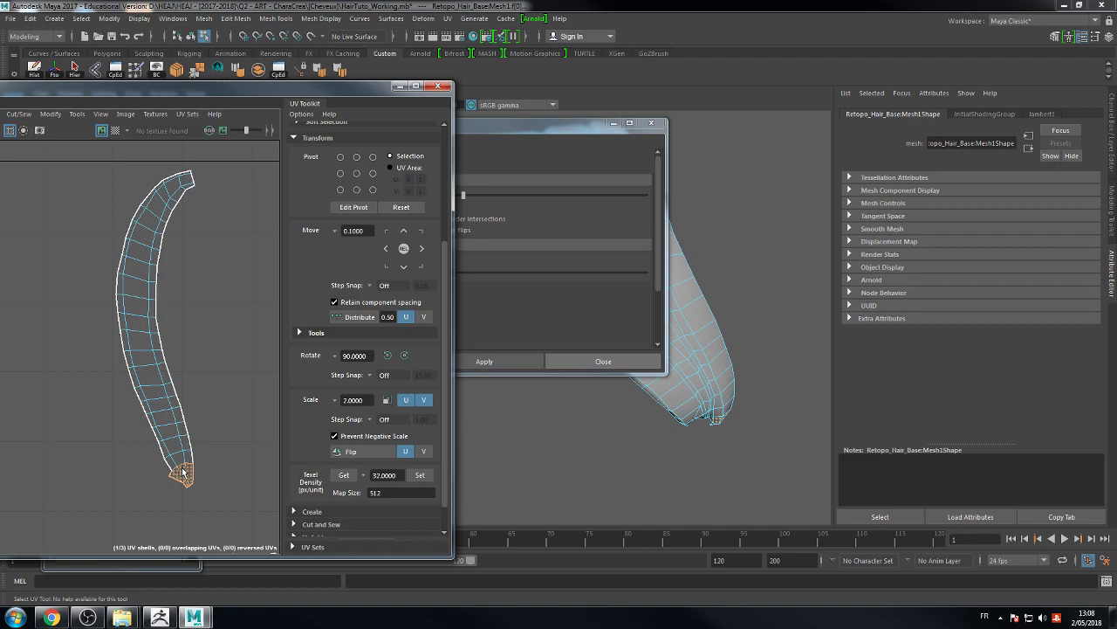
key(ctrl+b)
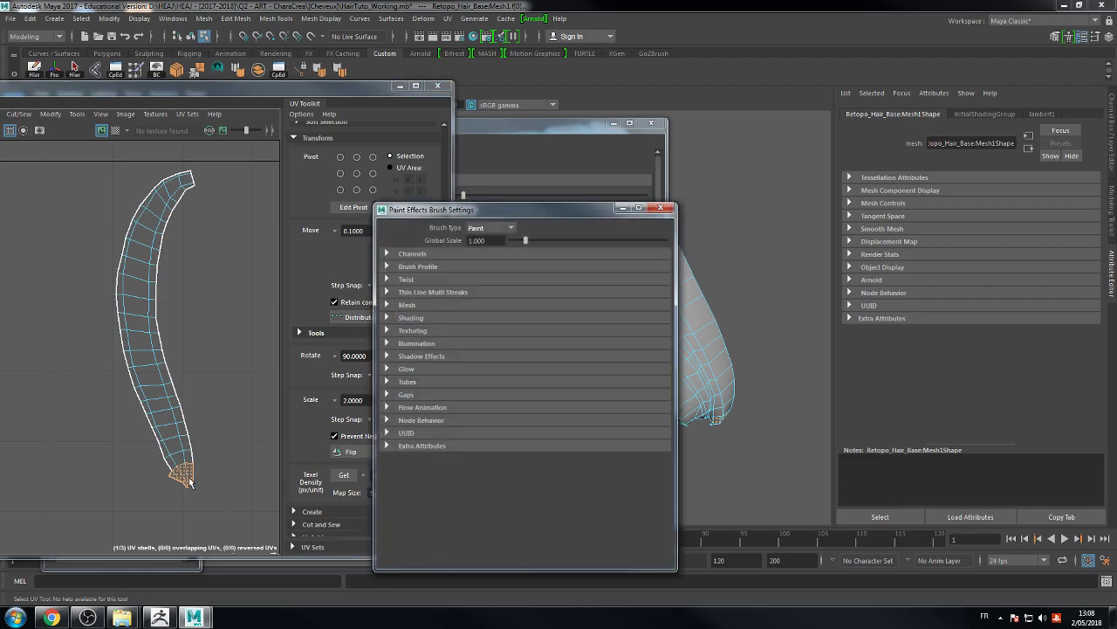
click(661, 208)
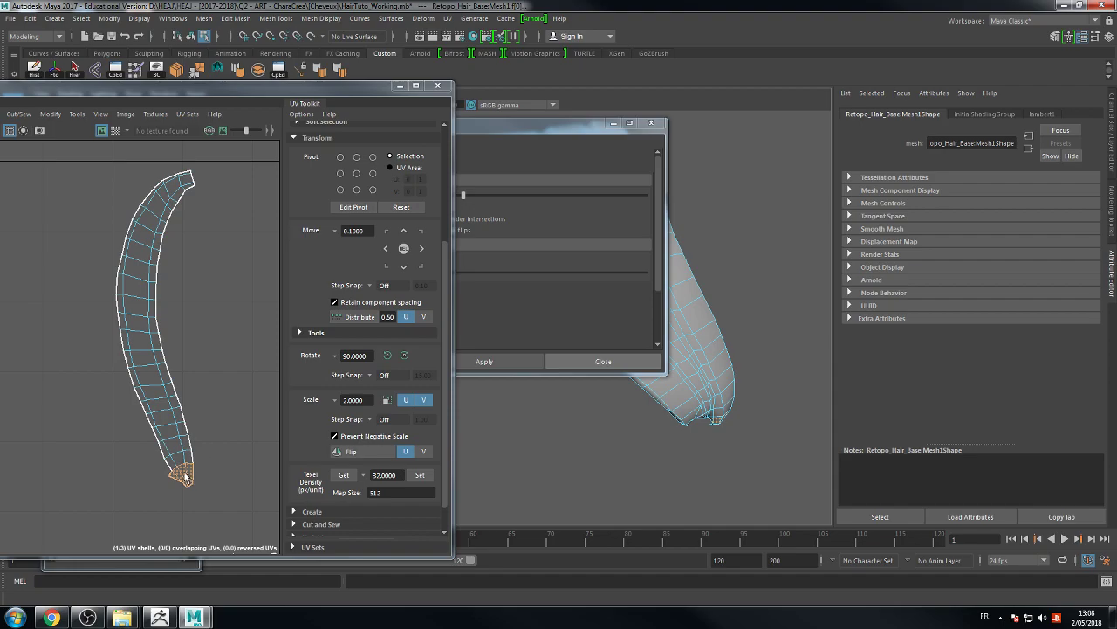
drag(164, 89, 257, 80)
click(197, 102)
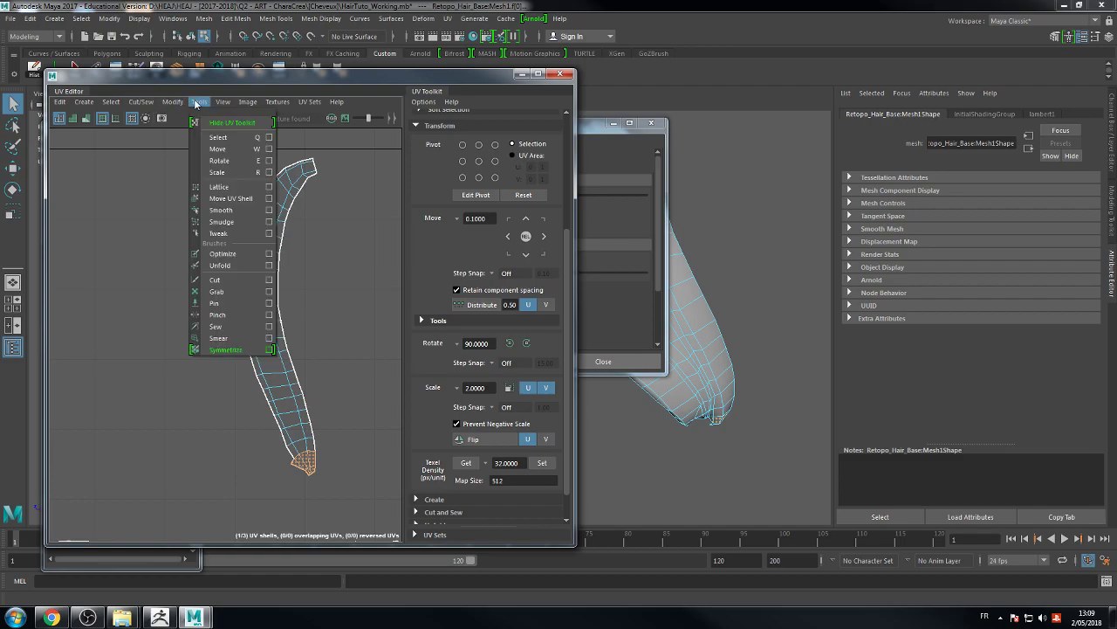
mouse_move(174, 103)
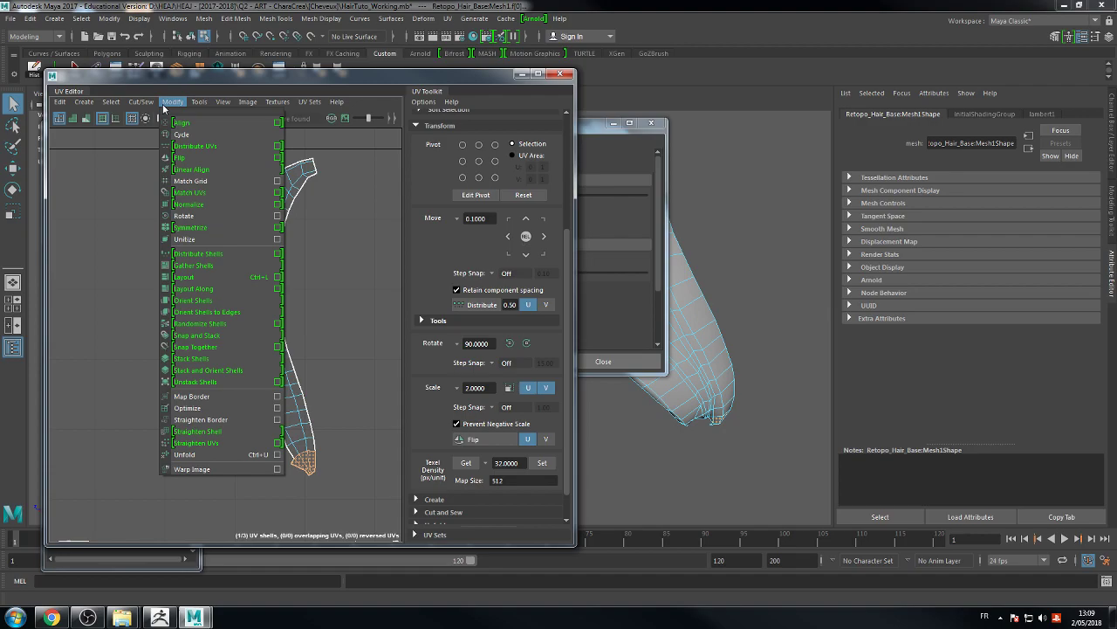
mouse_move(92, 105)
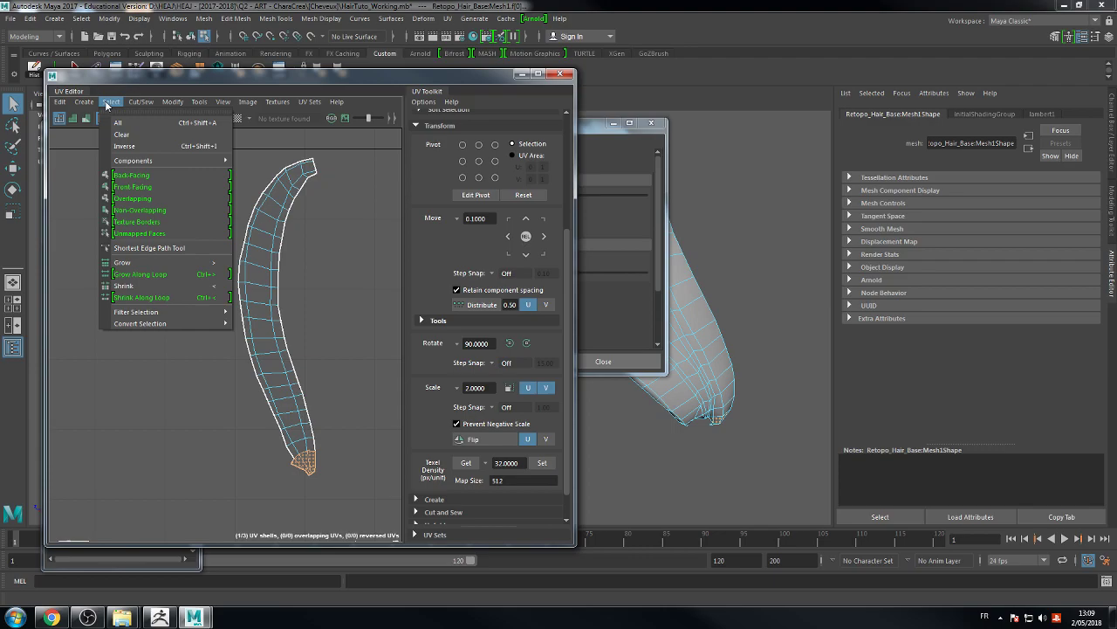
click(152, 84)
Step: Cut the UVs along the edges just above the narrow tip of the curved shell
right_drag(301, 447, 312, 439)
click(312, 439)
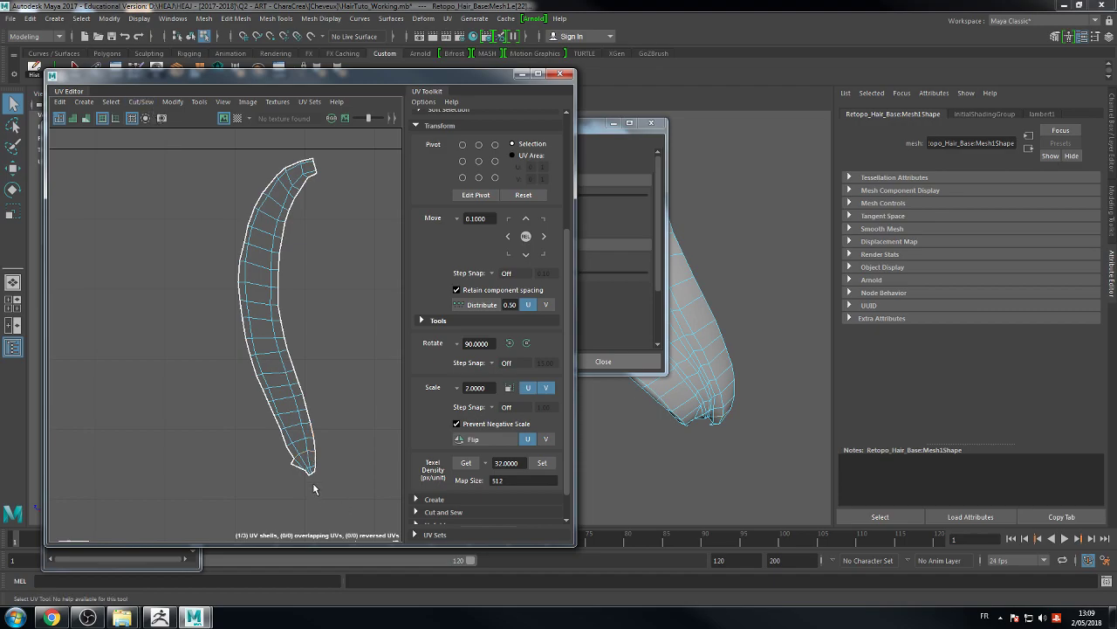
shift+right_drag(304, 455, 284, 472)
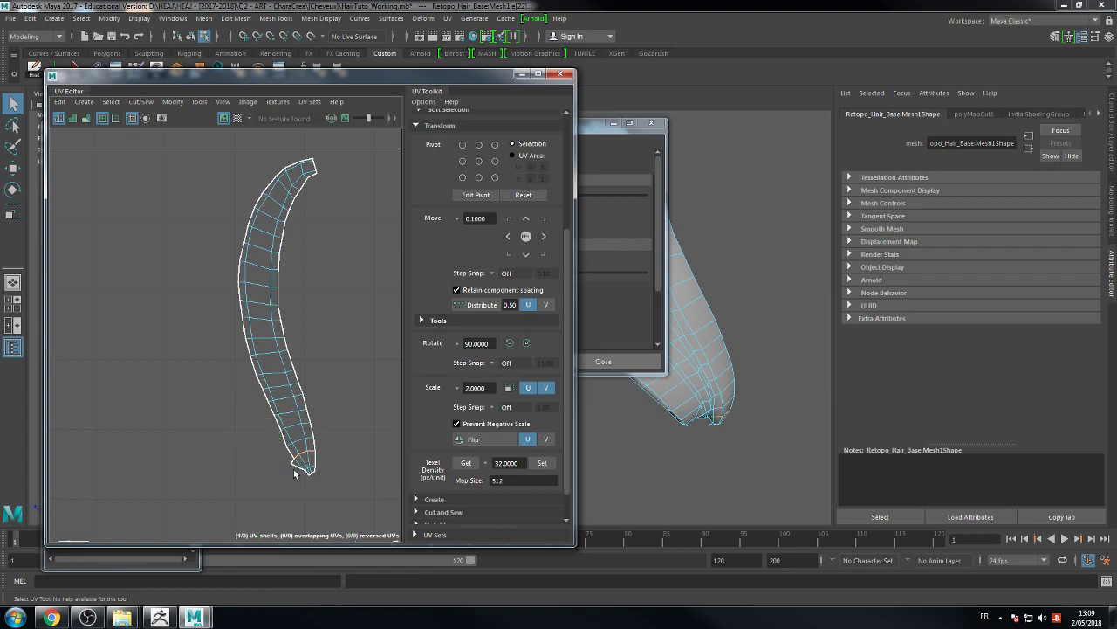
Step: Select the UVs of the long main part above the cut and unfold it again with Unfold3D
right_drag(302, 398, 349, 392)
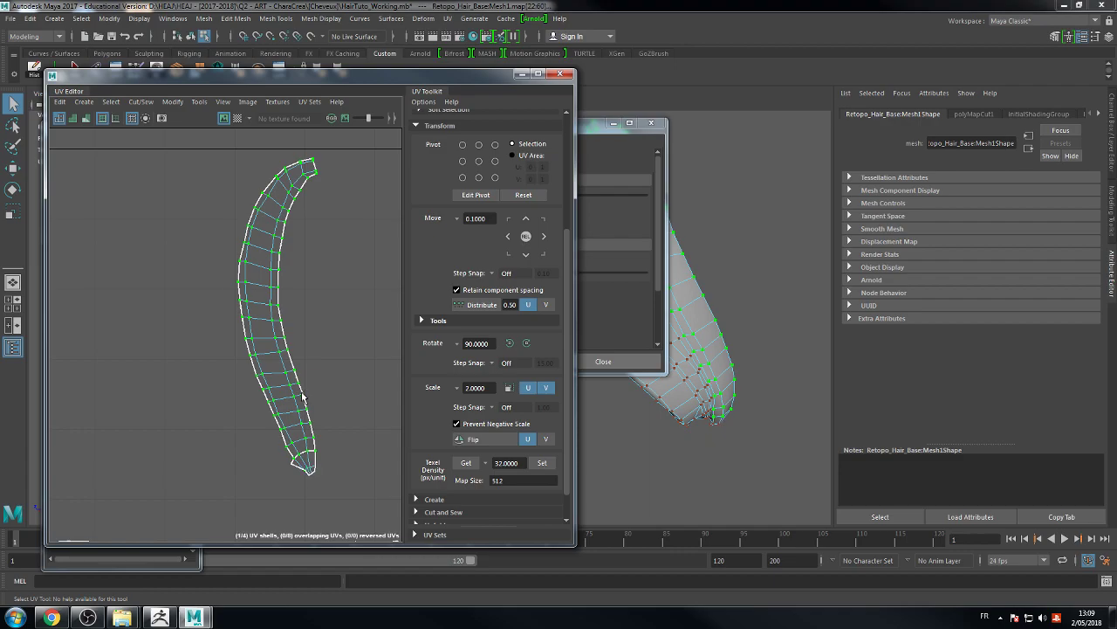
shift+right_drag(302, 312, 263, 314)
click(473, 360)
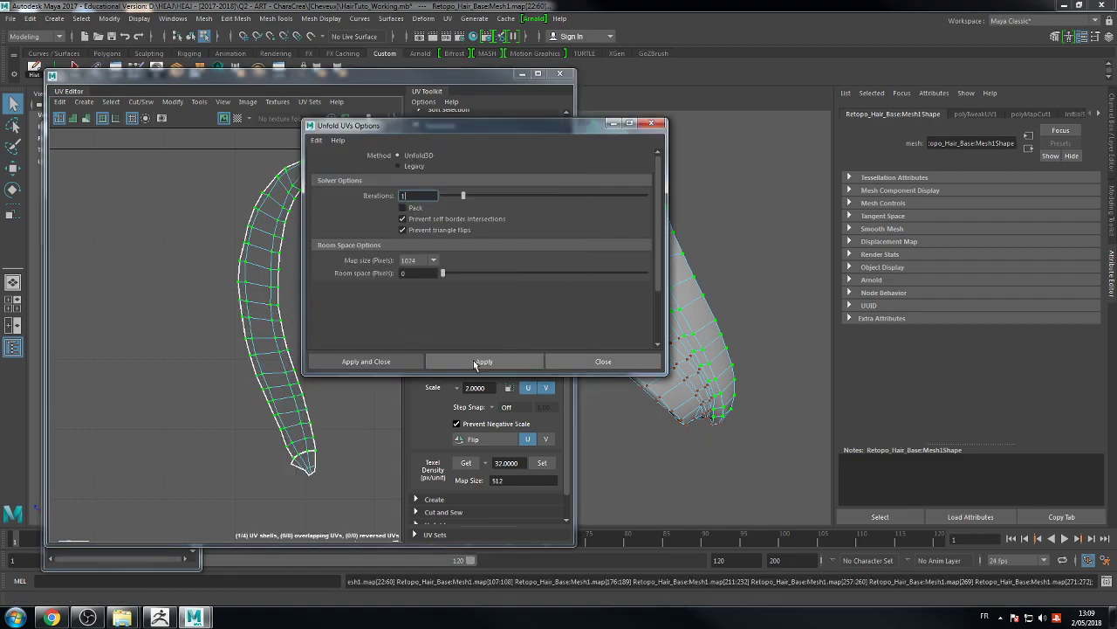
drag(465, 133, 768, 169)
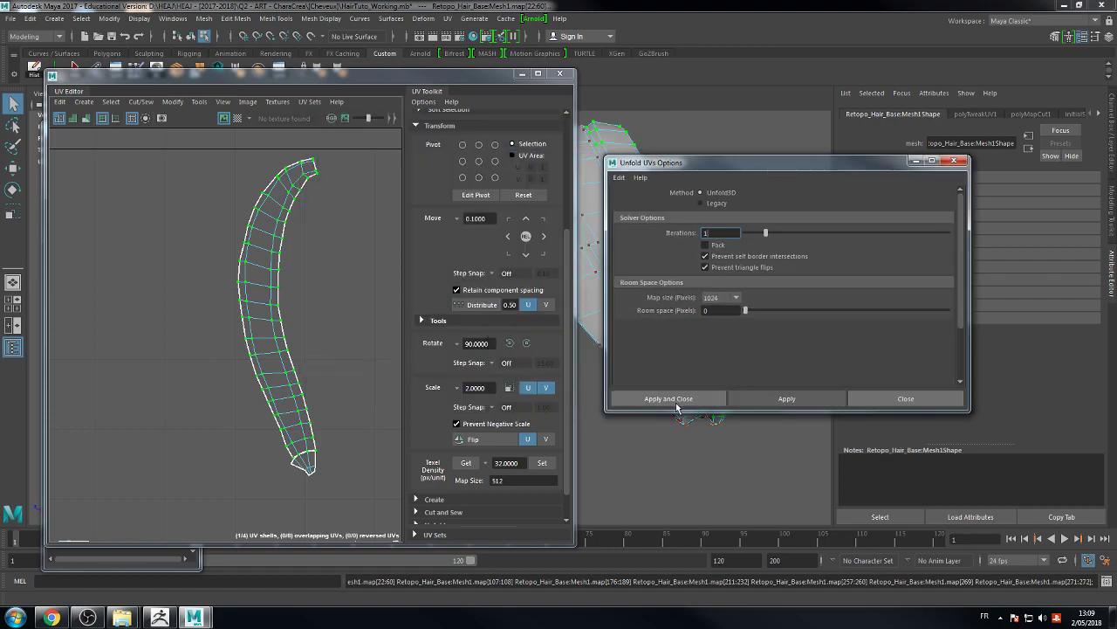
click(758, 397)
click(758, 397)
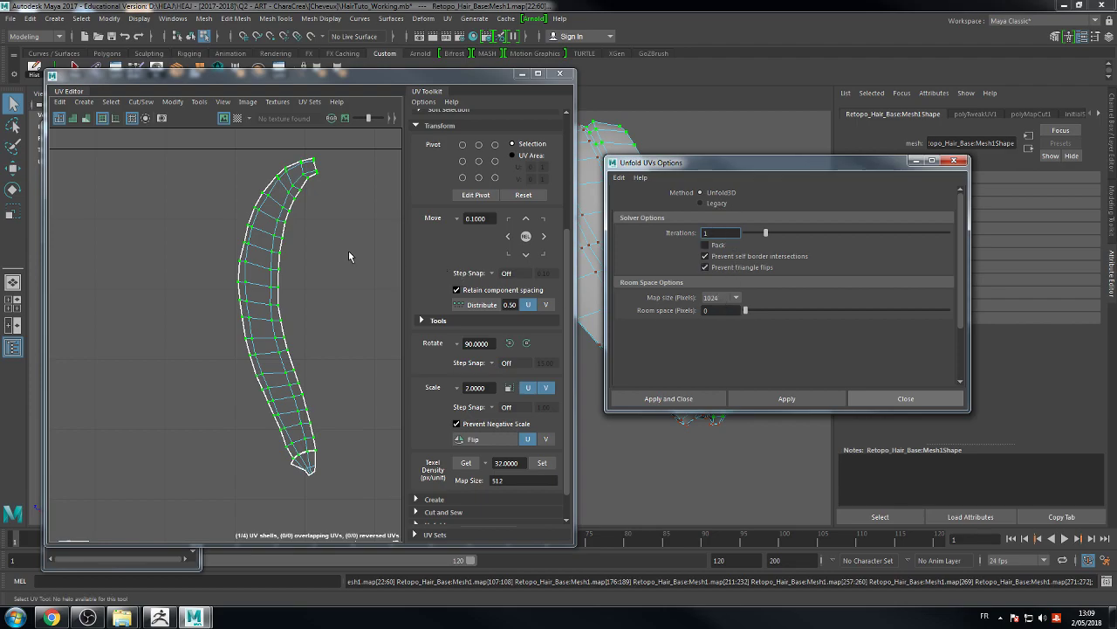
Step: Straighten the long shell's UVs along U and V at 30.00, and apply Straighten Shell to it
alt+middle_drag(349, 251, 251, 270)
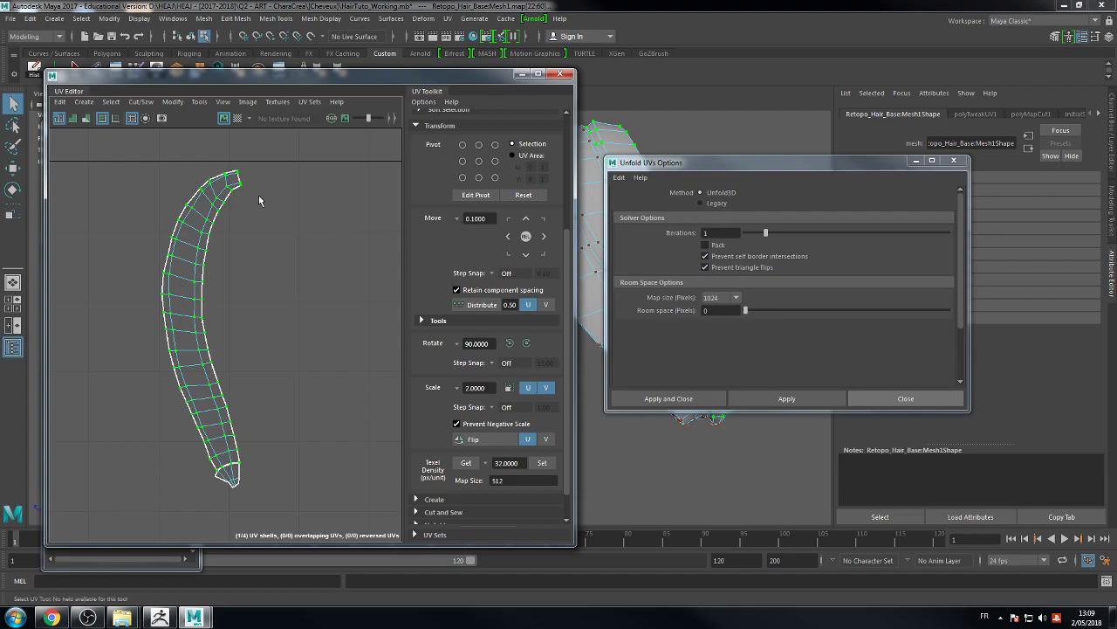
alt+right_drag(235, 183, 326, 199)
alt+middle_drag(326, 199, 288, 244)
alt+right_drag(288, 244, 187, 281)
drag(565, 301, 571, 335)
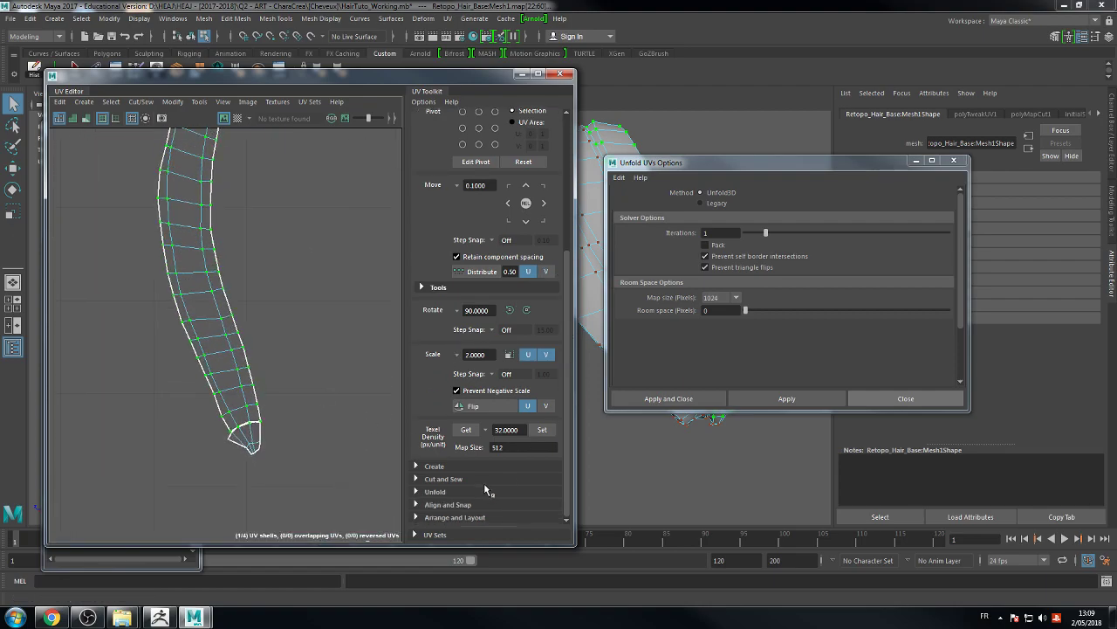
click(429, 491)
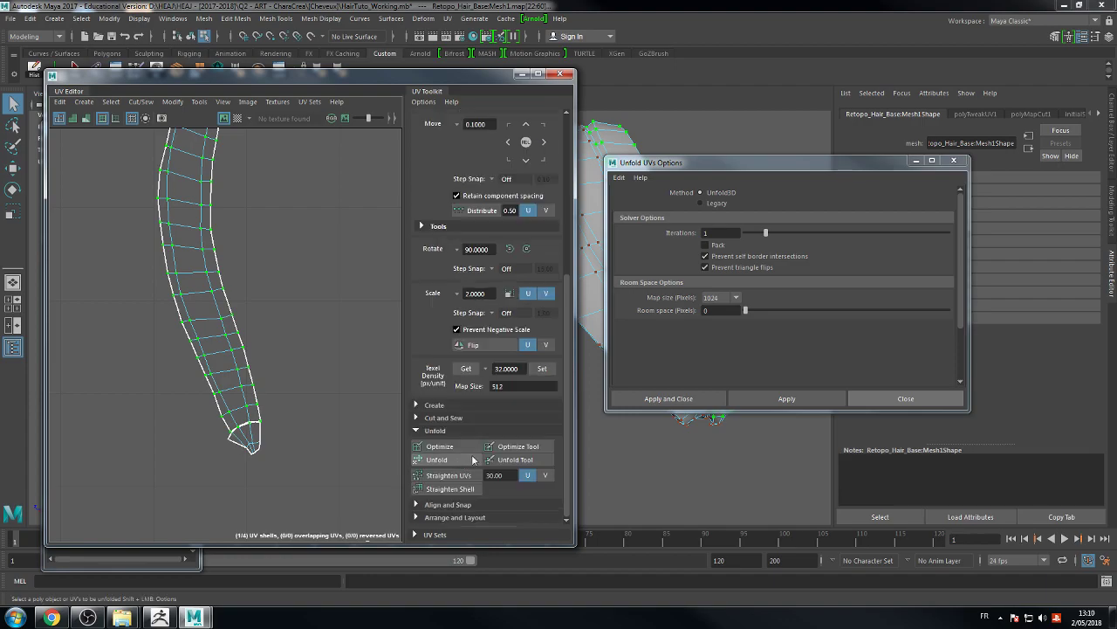
click(460, 476)
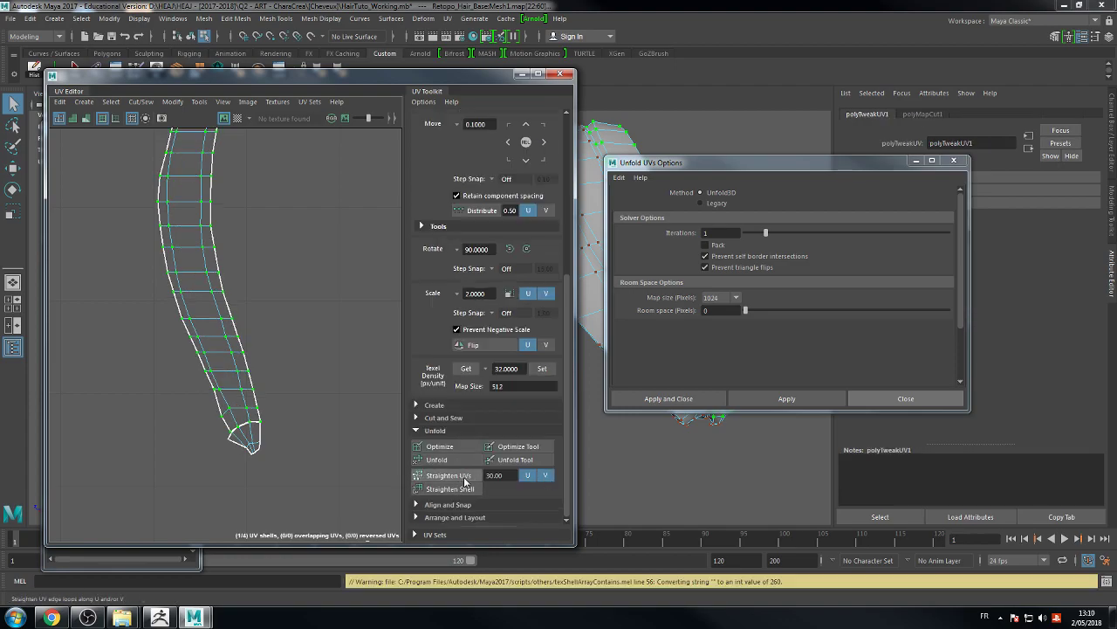
click(464, 479)
alt+middle_drag(302, 250, 289, 428)
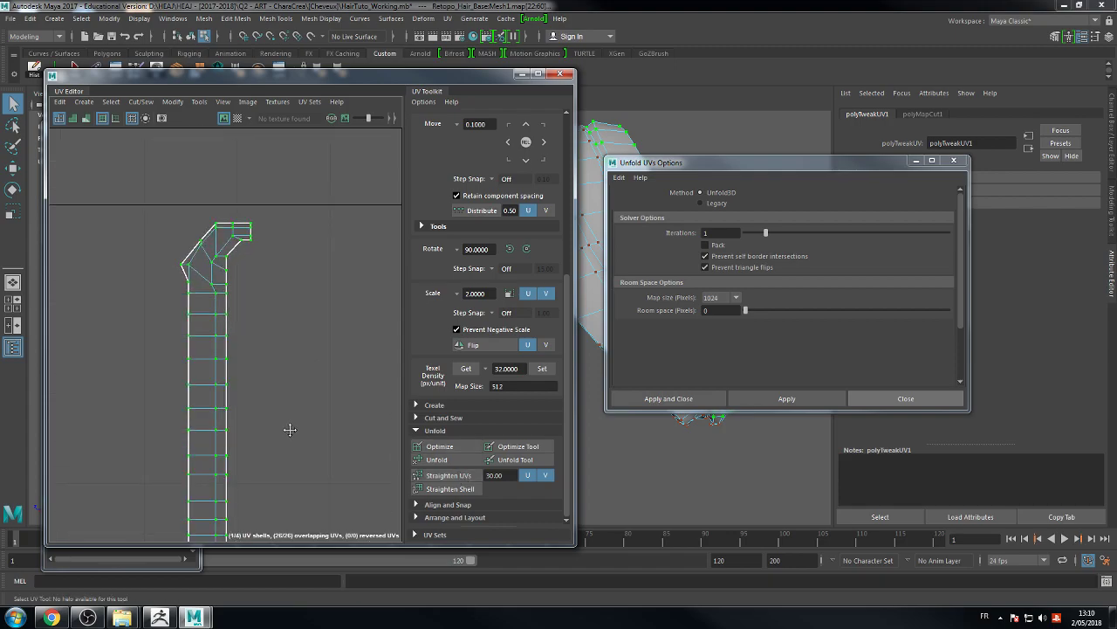
click(449, 489)
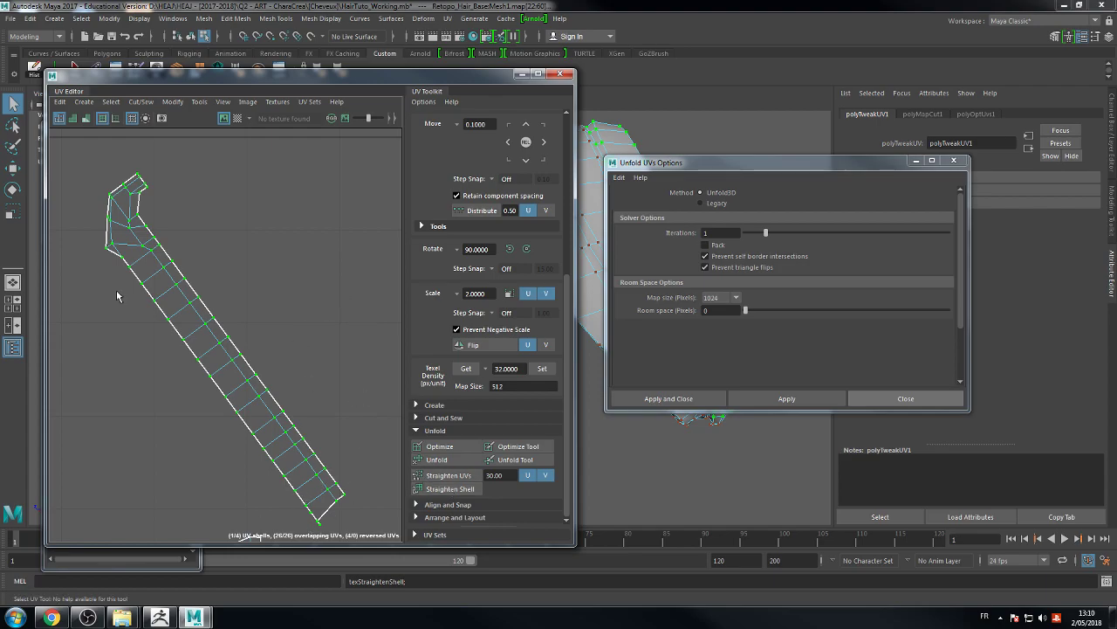
Step: Search the installed programs for "3ds" and launch 3ds Max 2017
click(14, 618)
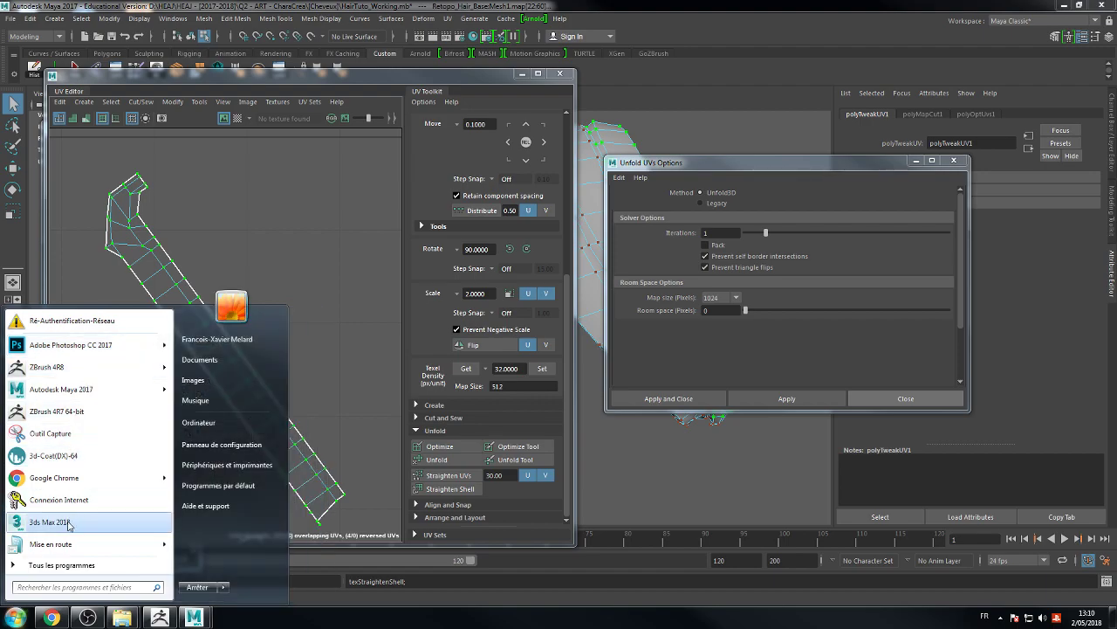
click(52, 589)
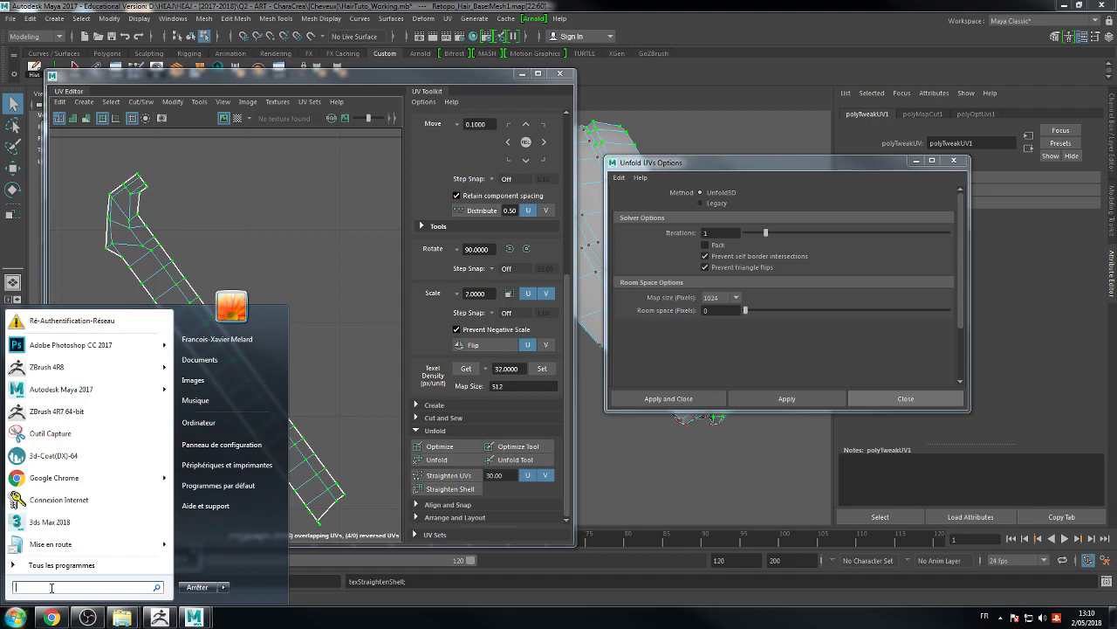
text(3ds)
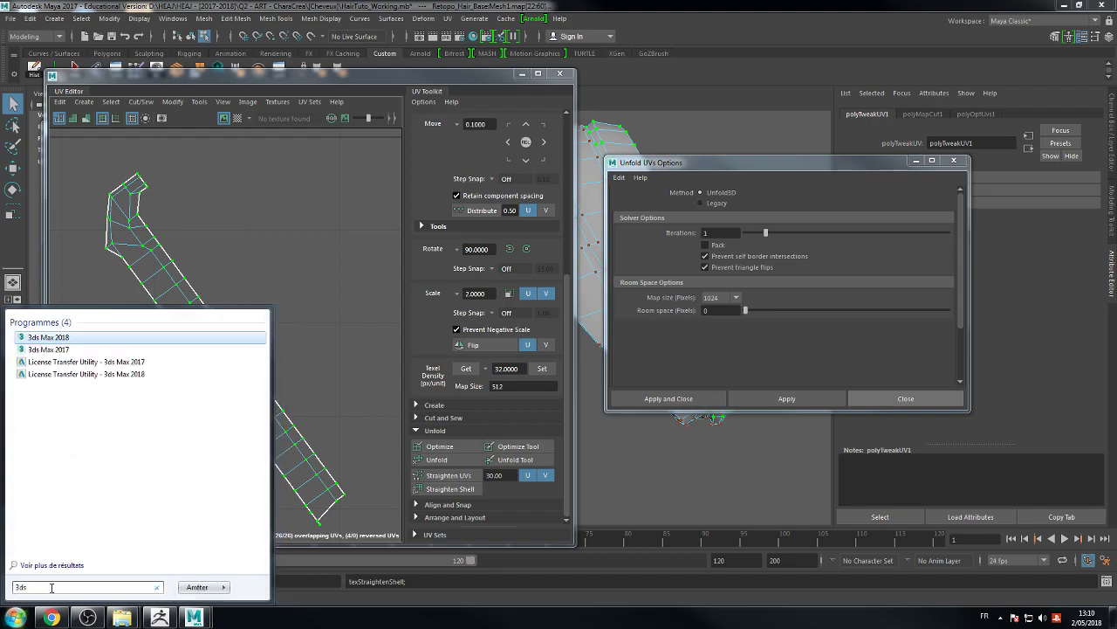
click(58, 349)
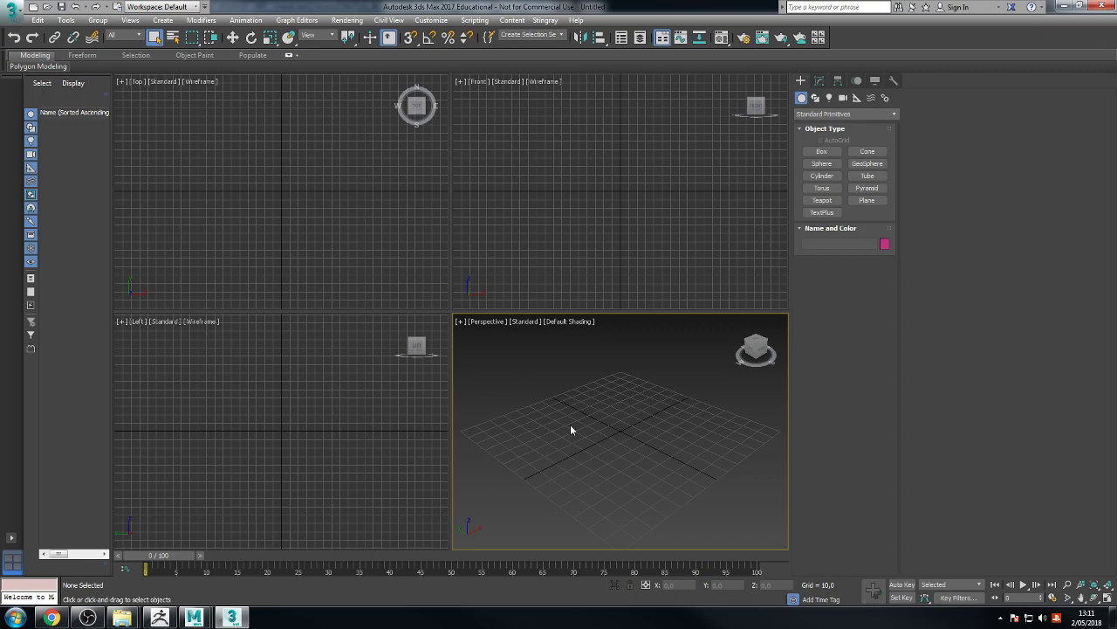
Step: Maximize the Perspective viewport and dismiss the welcome screen
click(1108, 598)
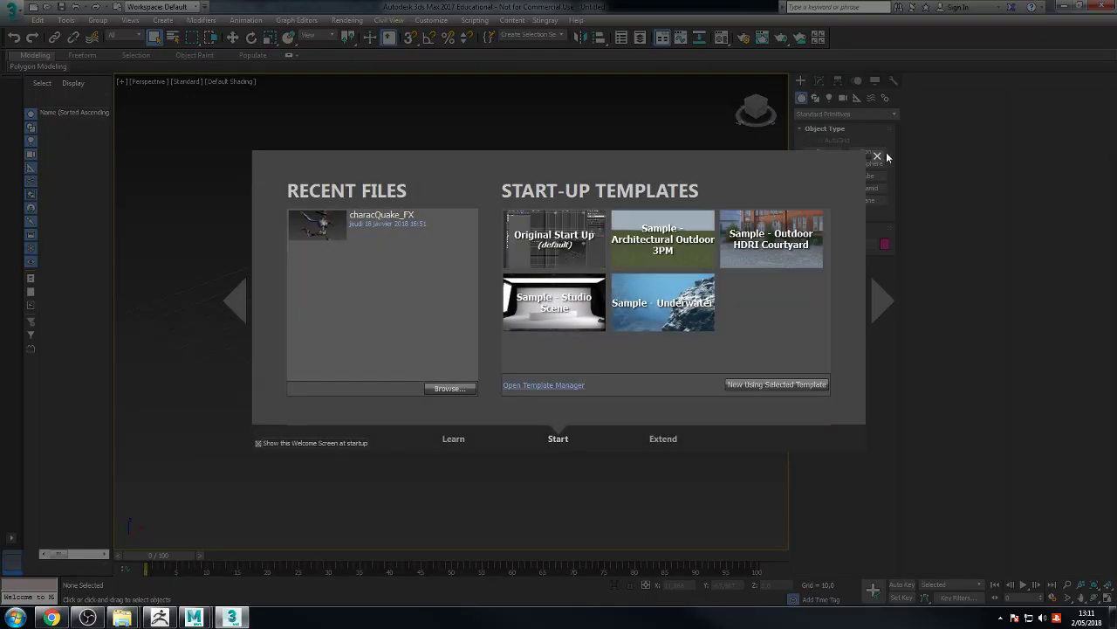
click(877, 156)
Step: Start a file import and browse to the [Cheveux] folder inside Q2 - ART - CharaCrea
click(18, 20)
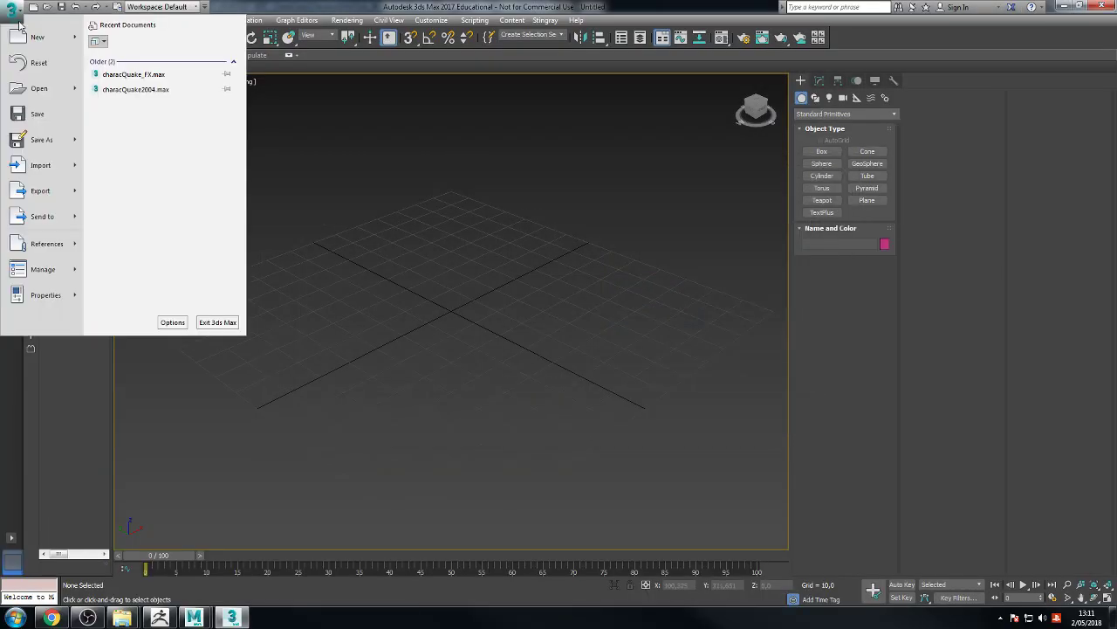
click(60, 167)
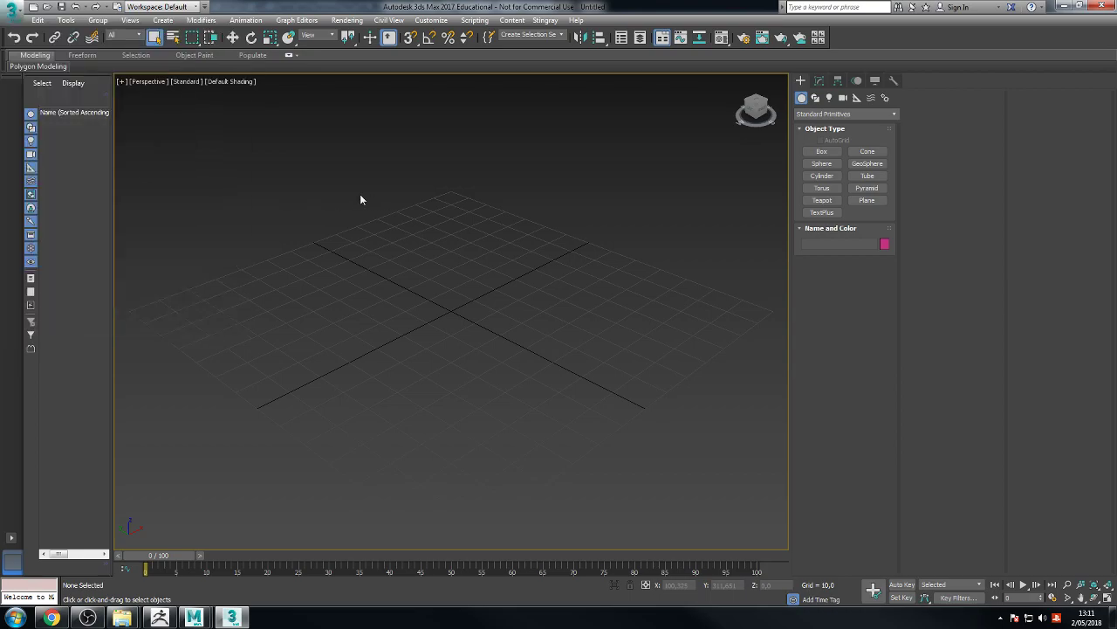
click(125, 30)
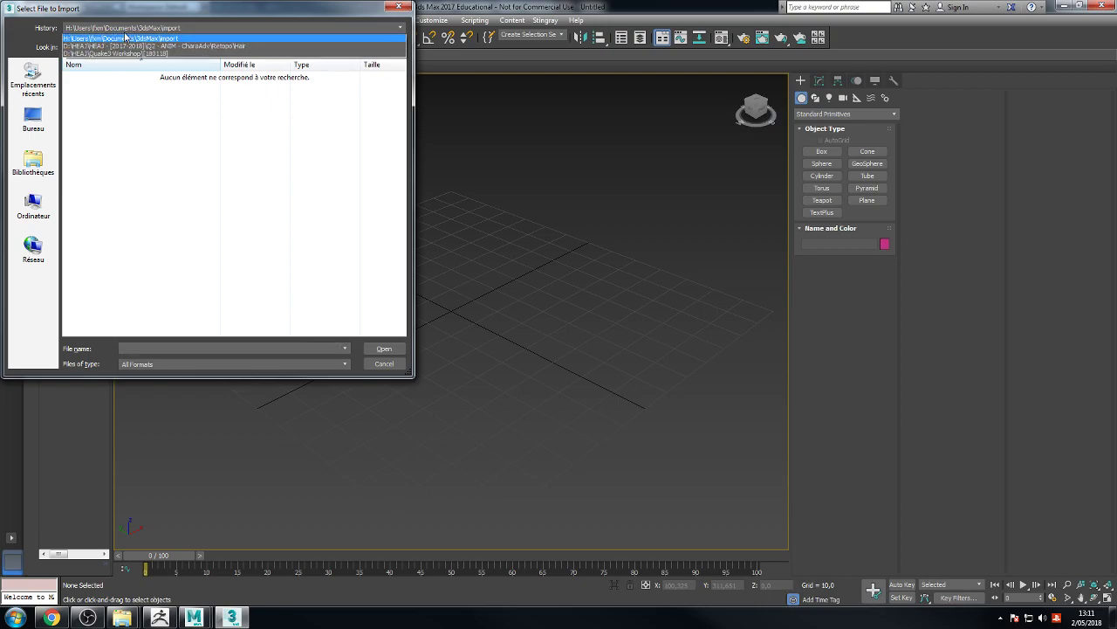
click(130, 46)
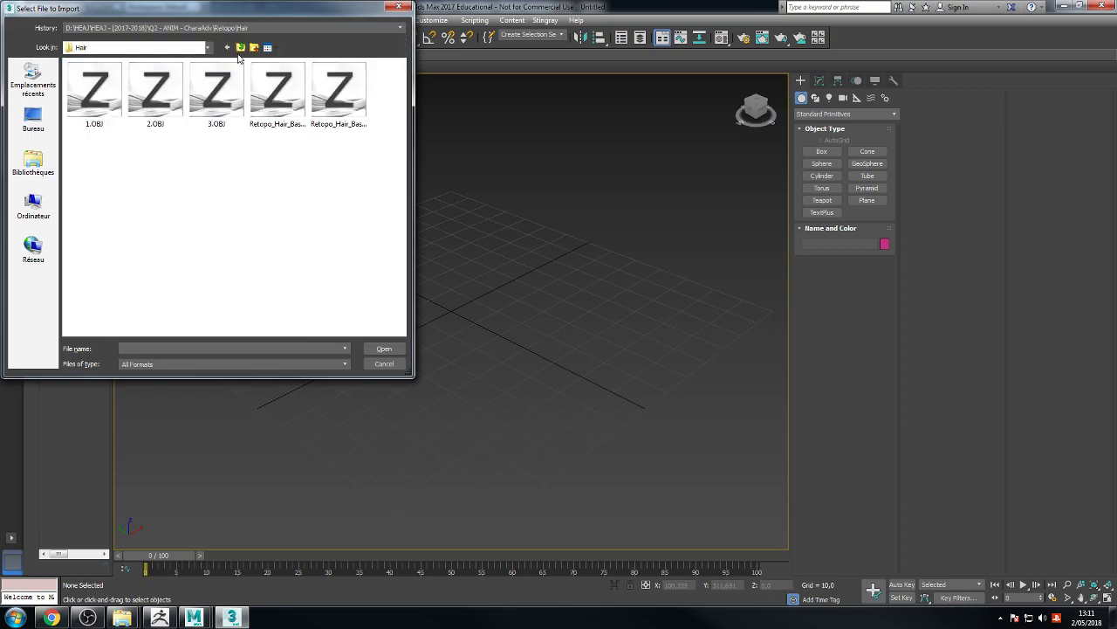
click(240, 48)
click(240, 49)
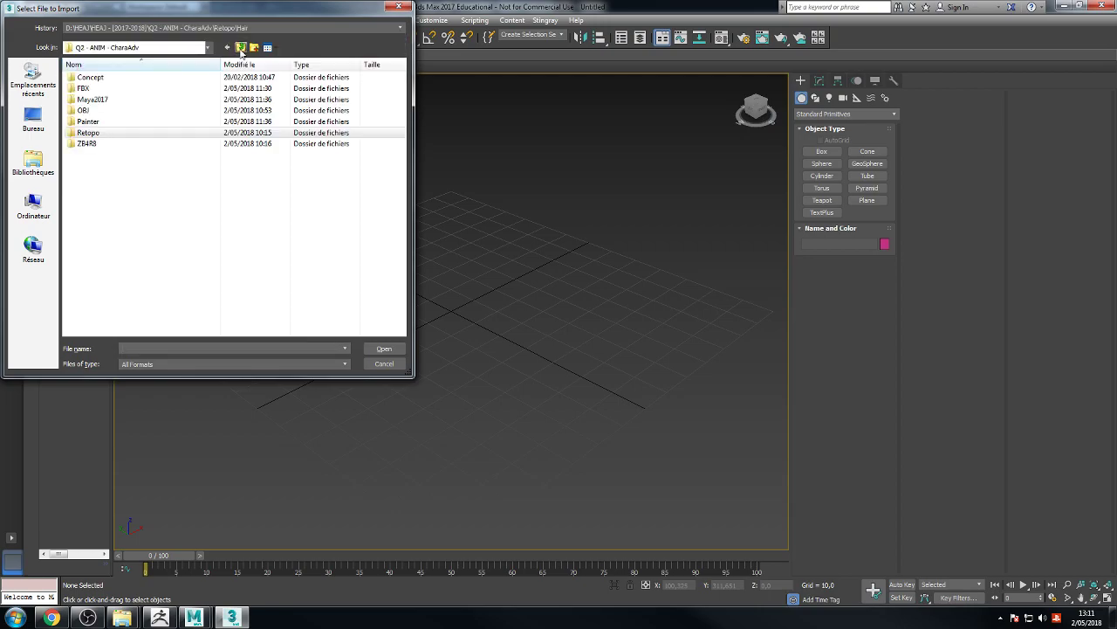
click(241, 48)
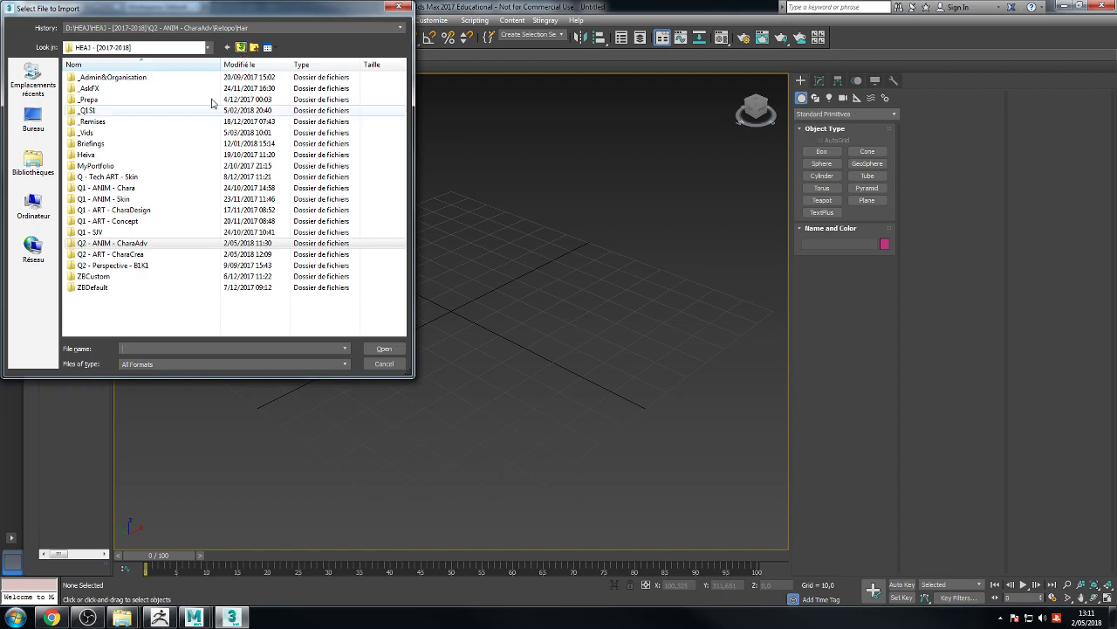
double_click(110, 254)
double_click(103, 79)
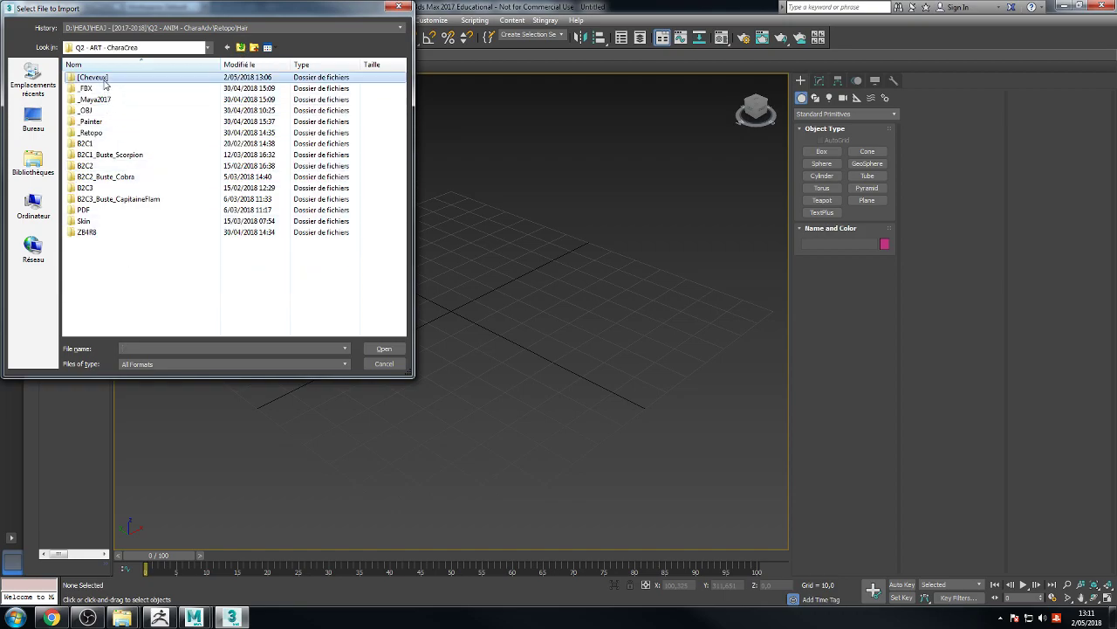
Step: Import the Retopo_Hair_Base OBJ with all its objects and the default import options, and dismiss the import summary
click(99, 99)
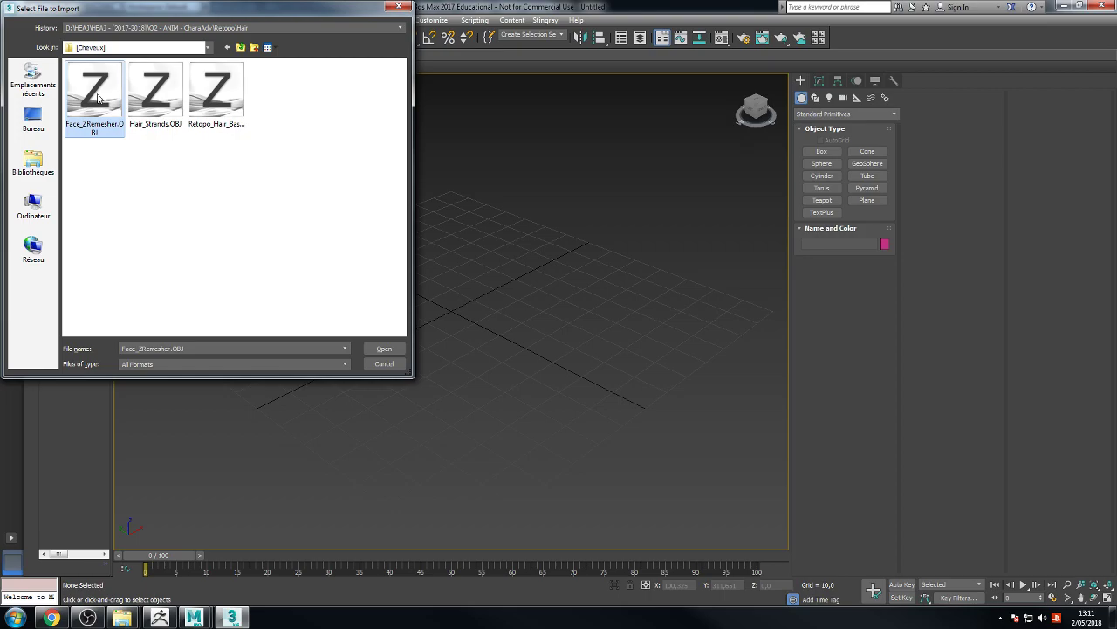
double_click(223, 93)
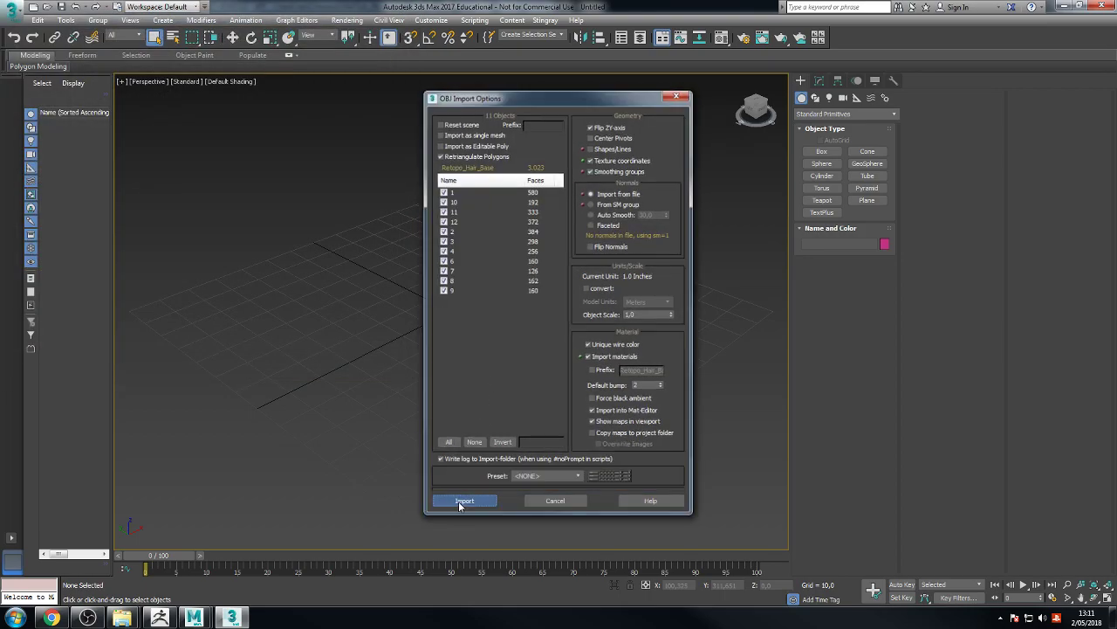
click(460, 501)
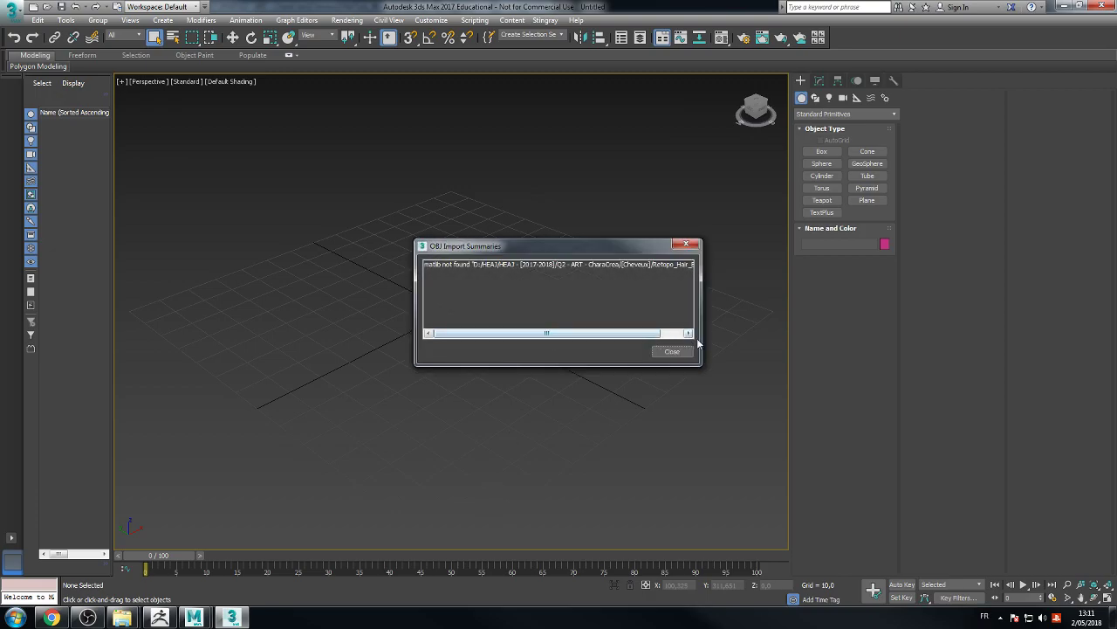
click(672, 352)
drag(499, 261, 498, 261)
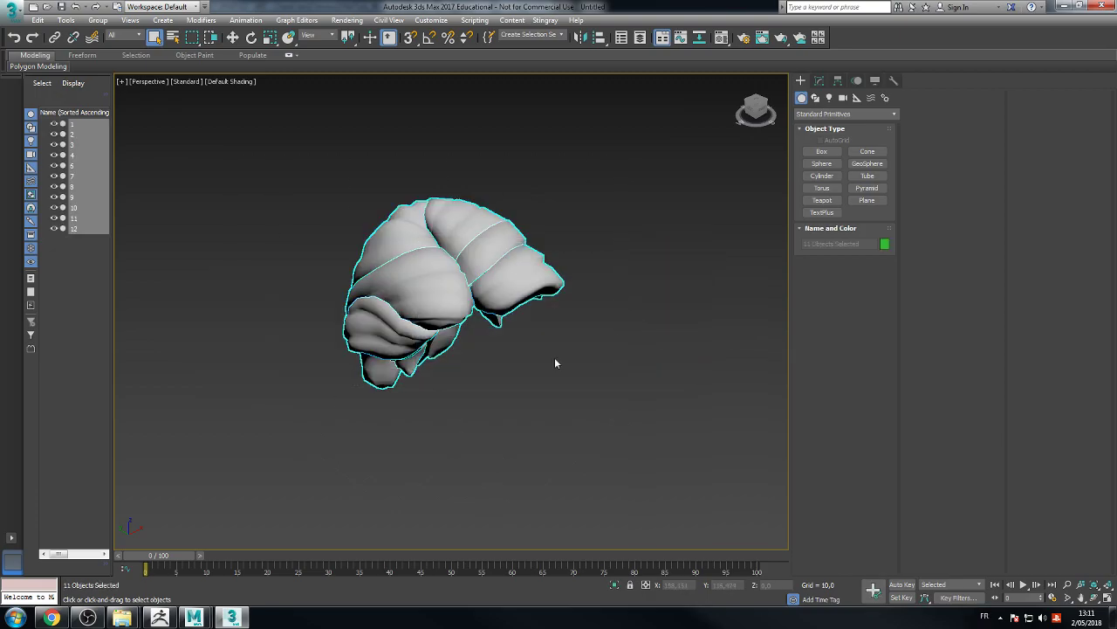
Step: Add an Unwrap UVW modifier to all the imported hair objects and open the UV editor
click(819, 80)
click(887, 117)
scroll(871, 478, down, 8)
scroll(872, 474, down, 8)
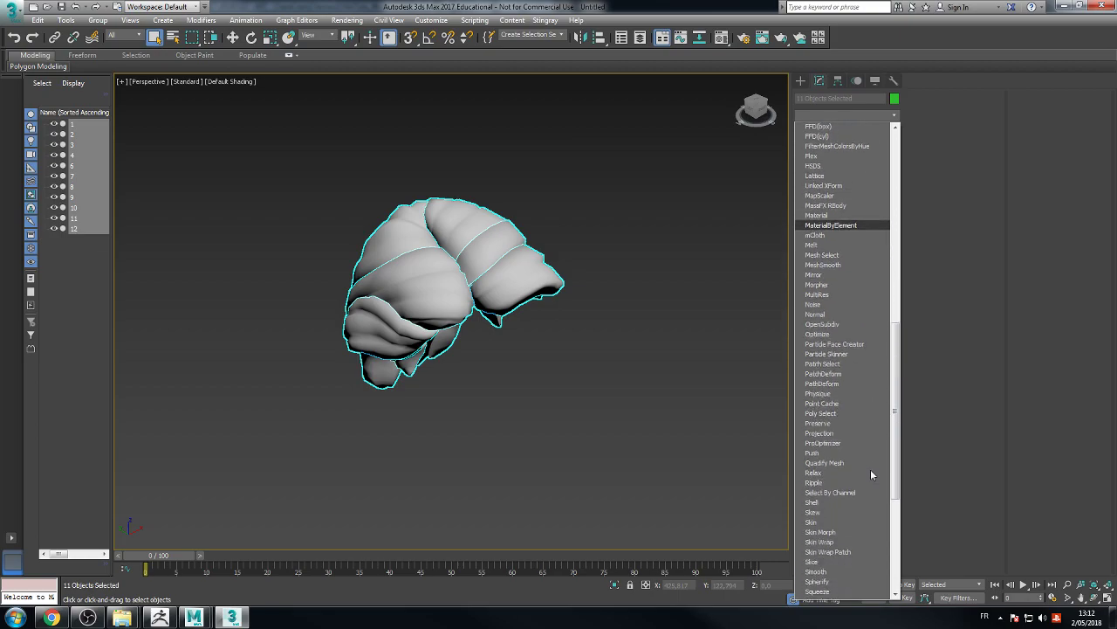
scroll(844, 503, down, 5)
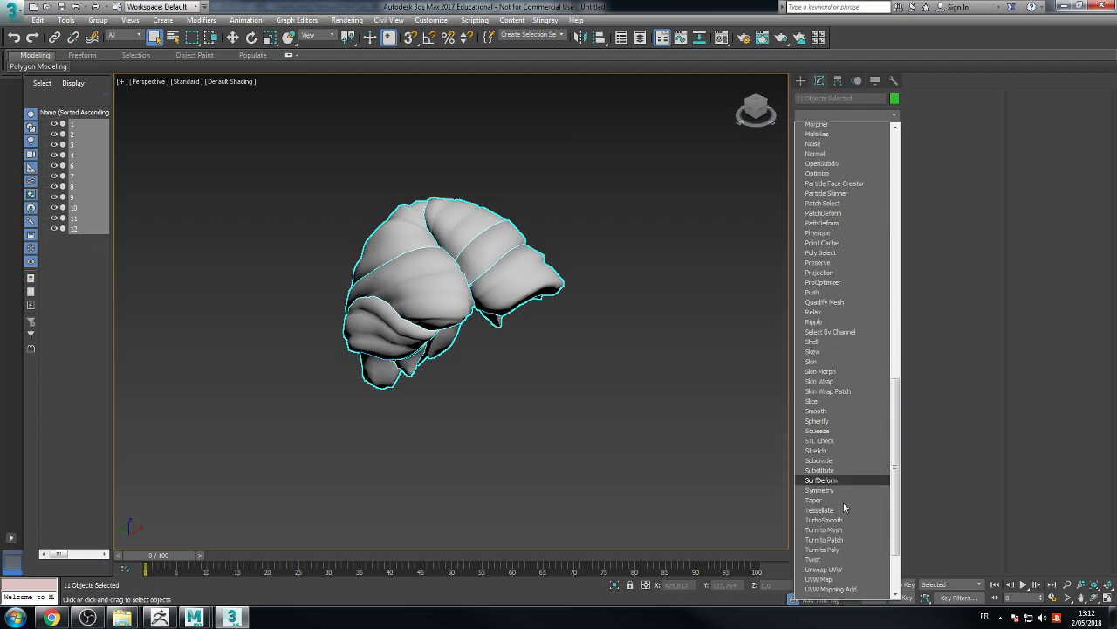
scroll(844, 507, down, 2)
click(842, 510)
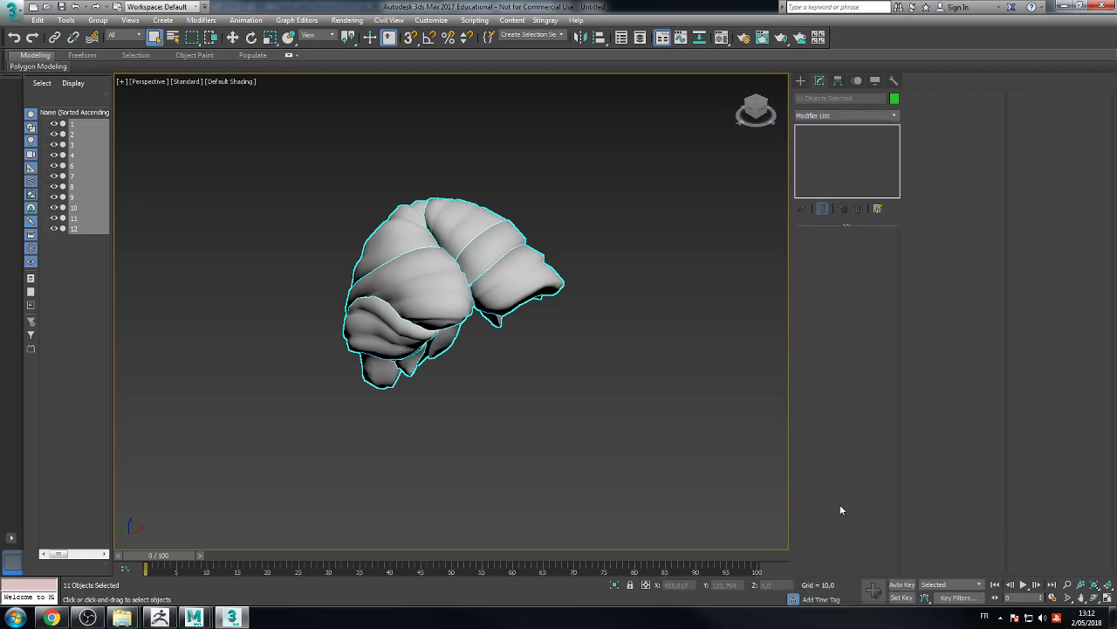
click(853, 480)
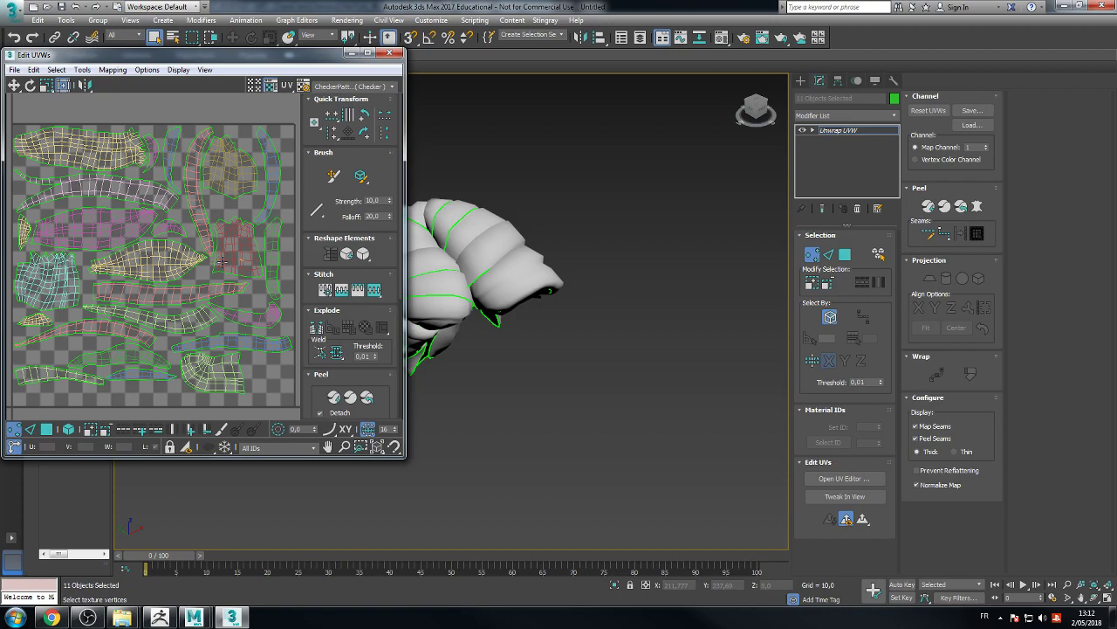
Step: Turn on selection by UV element, enlarge the UV editor, and hide its checker background
click(279, 252)
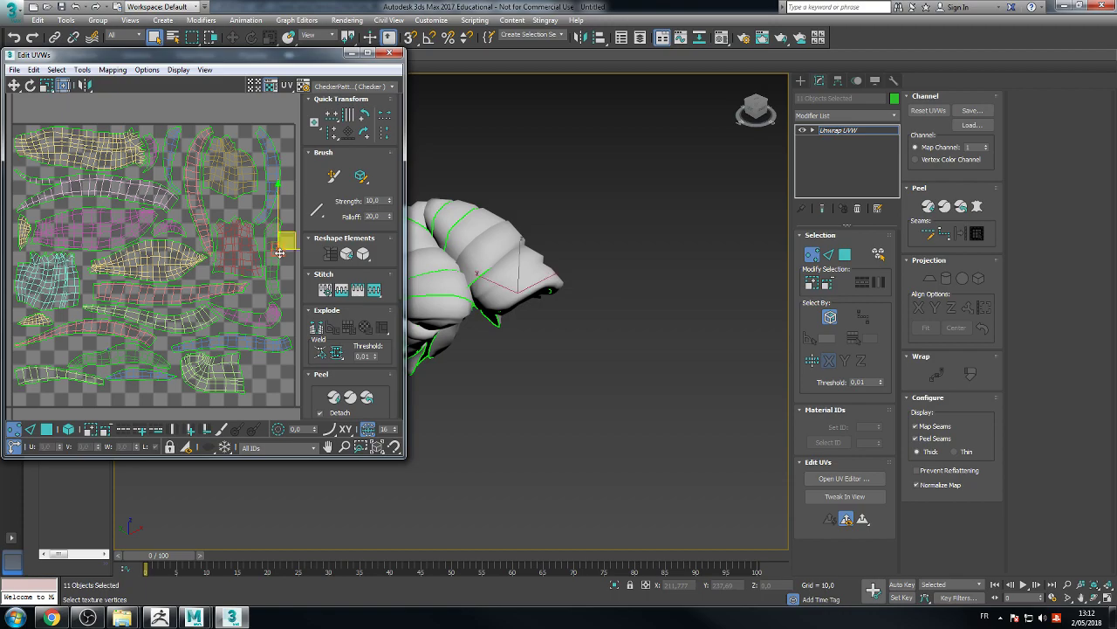
click(68, 429)
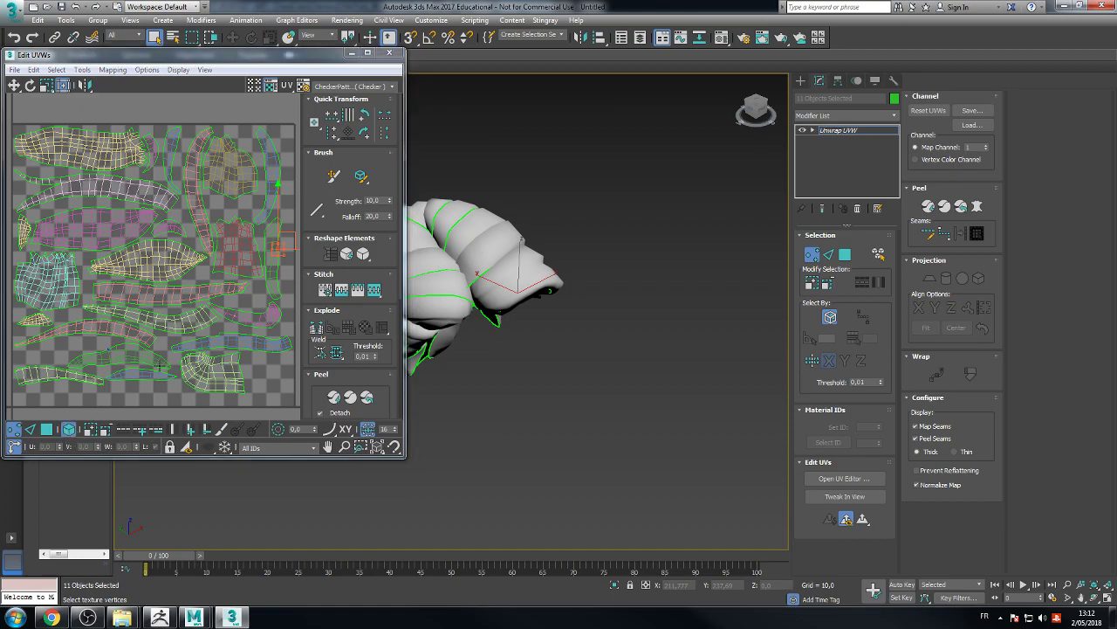
click(277, 262)
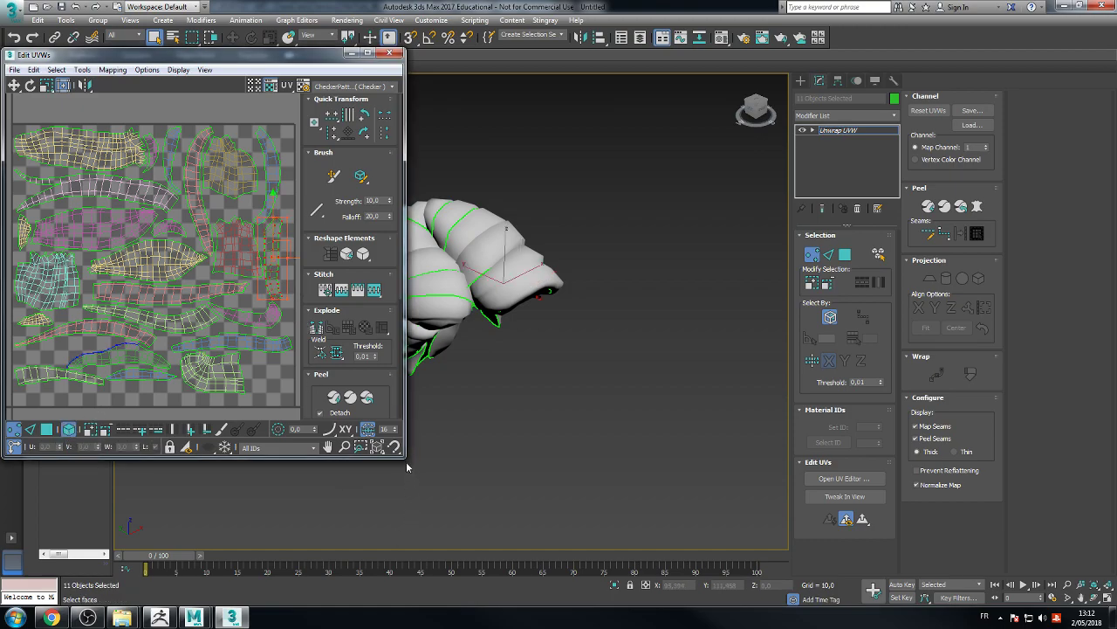
drag(404, 454, 481, 522)
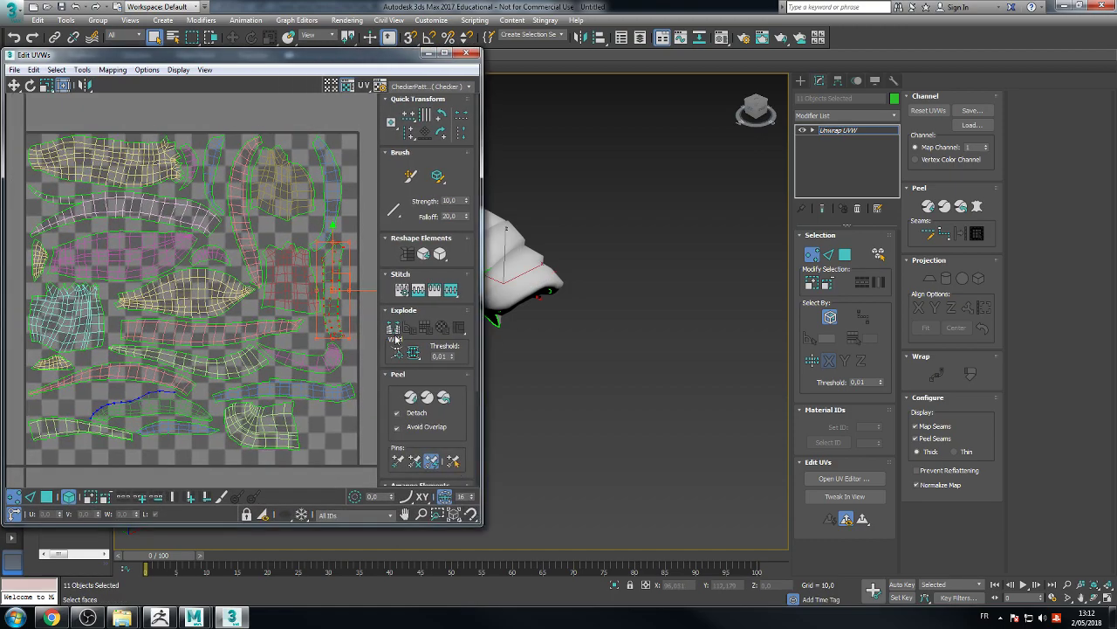
click(346, 88)
Step: Select all polygons of the narrow vertical shell beside the red one and straighten it into a rectangular strip
scroll(271, 225, up, 4)
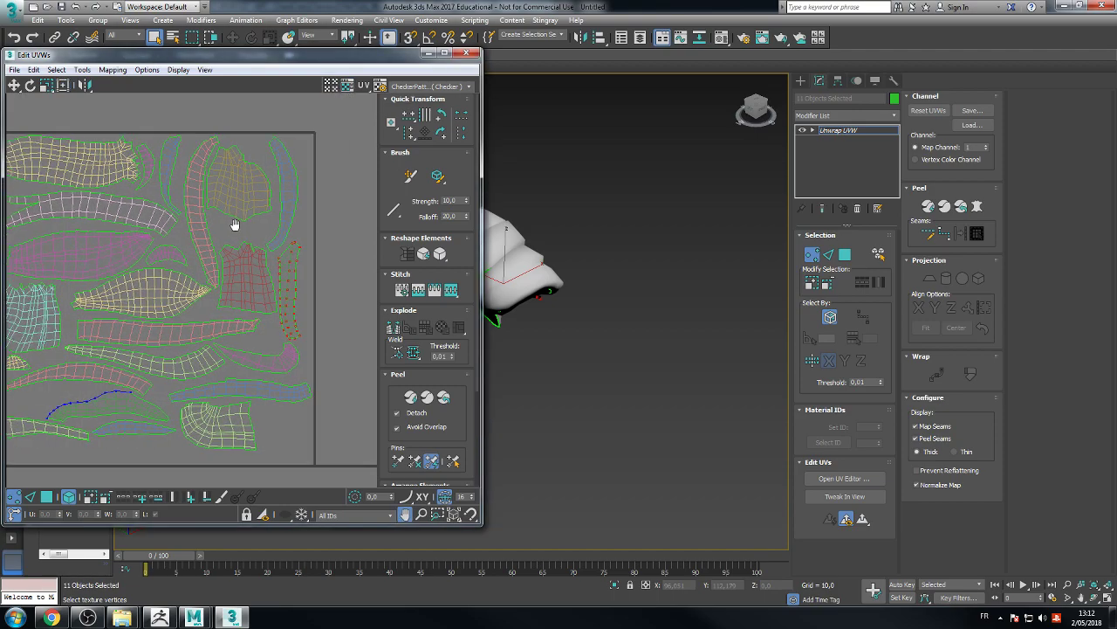
scroll(242, 241, up, 2)
middle_drag(243, 241, 145, 157)
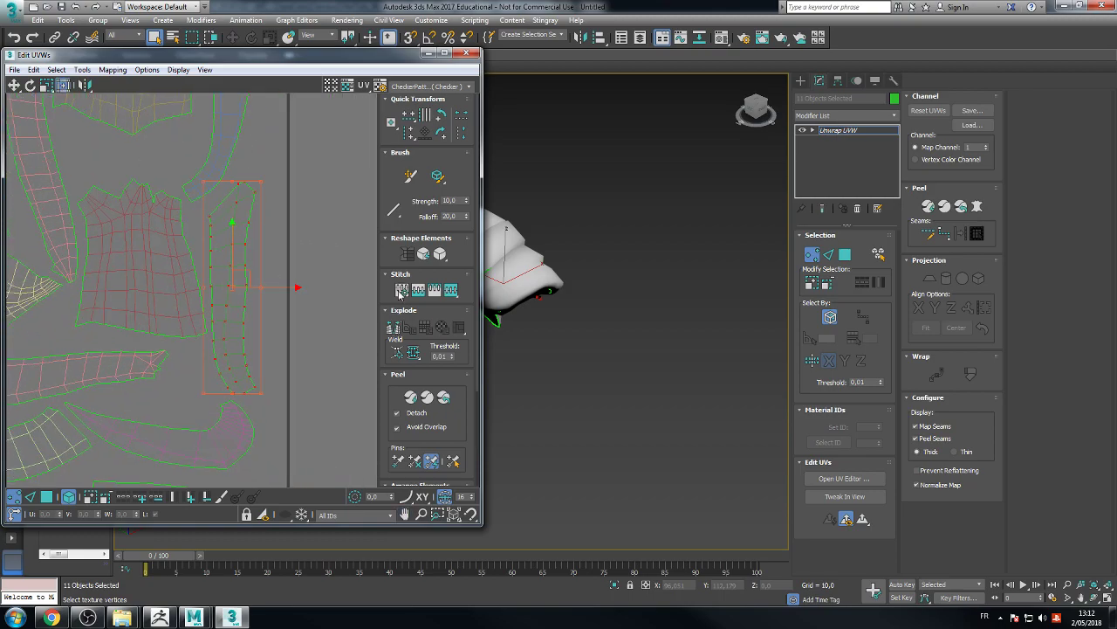
click(47, 497)
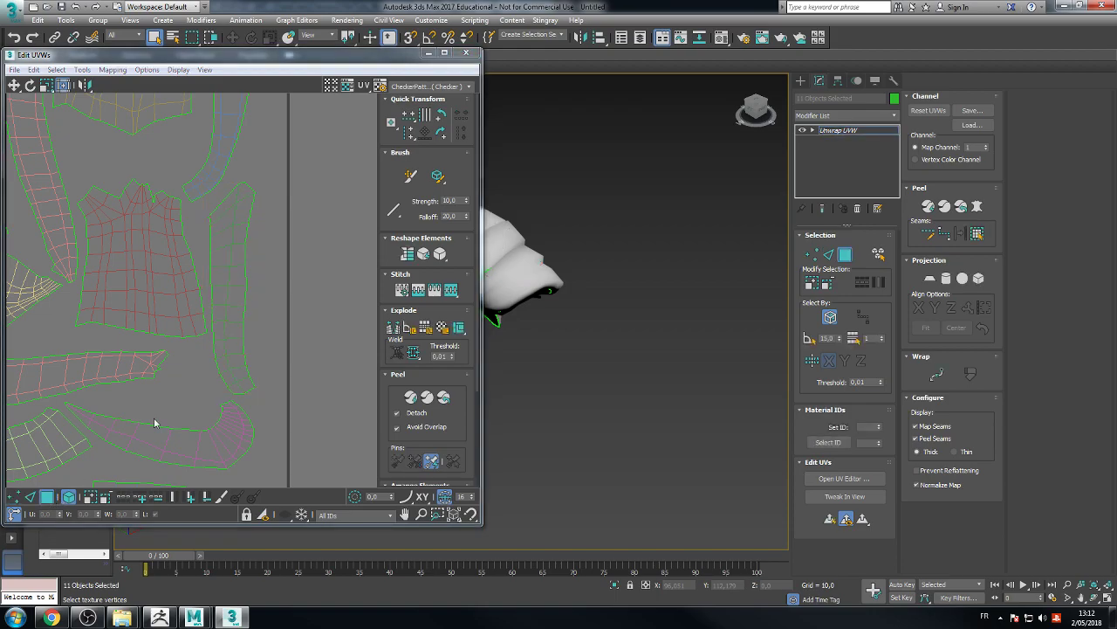
click(246, 257)
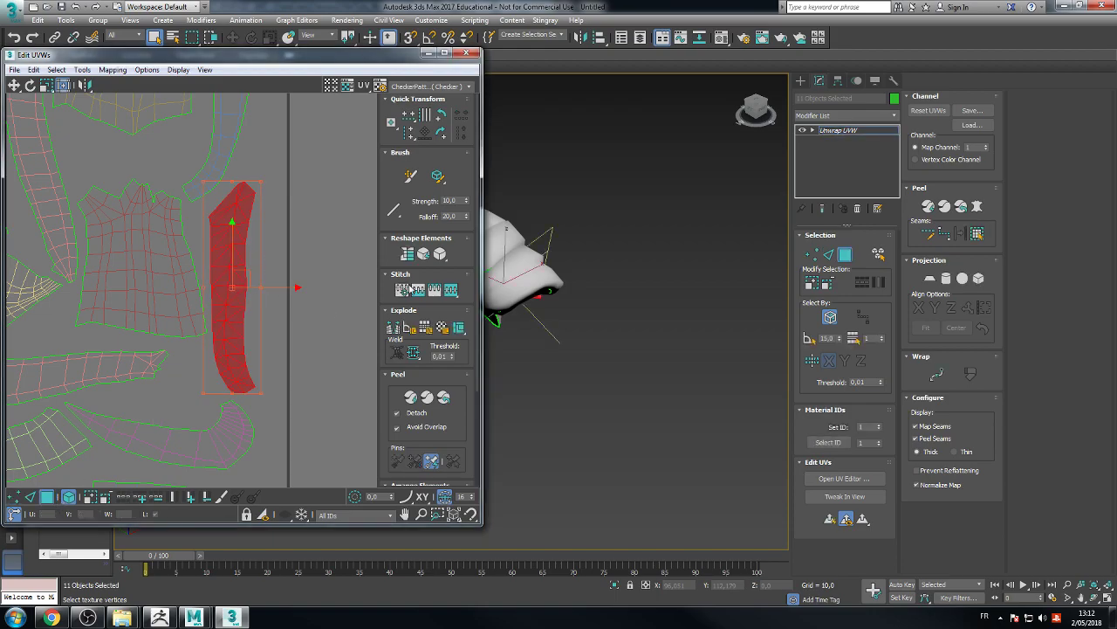
click(33, 70)
click(61, 140)
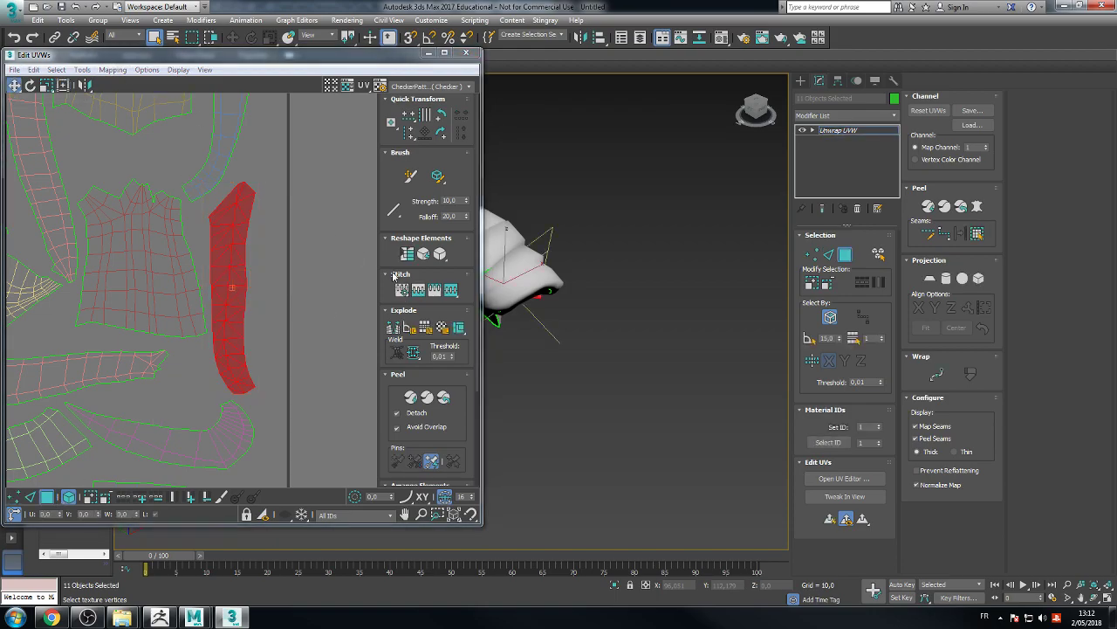
click(407, 254)
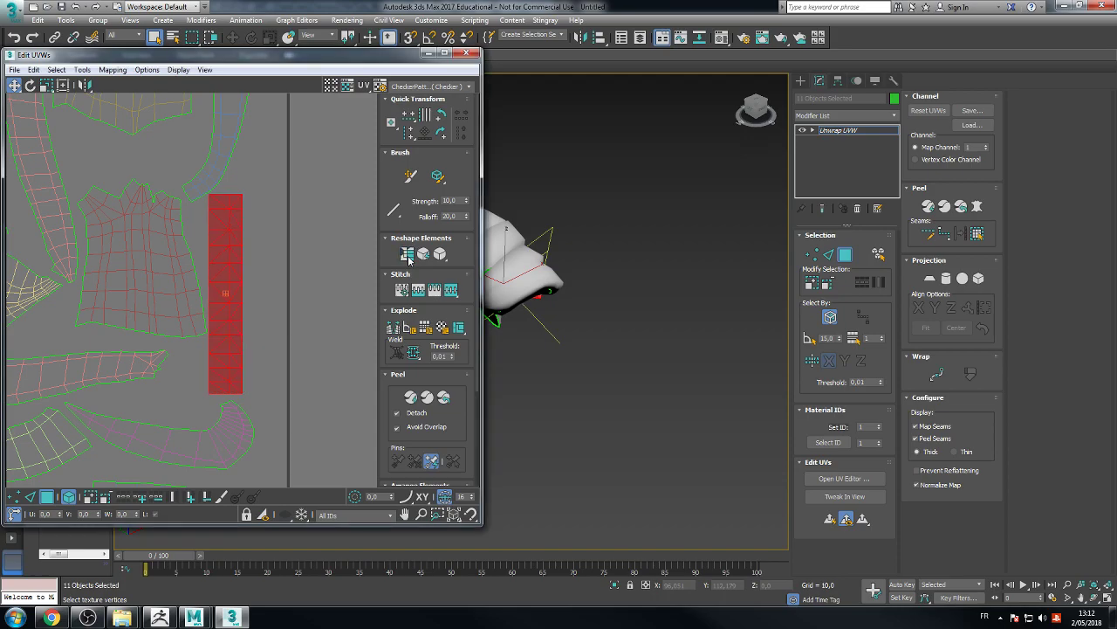
Step: Straighten the long curved shell above the rectangular strip and inspect its resulting grid
middle_drag(288, 144, 297, 285)
click(272, 268)
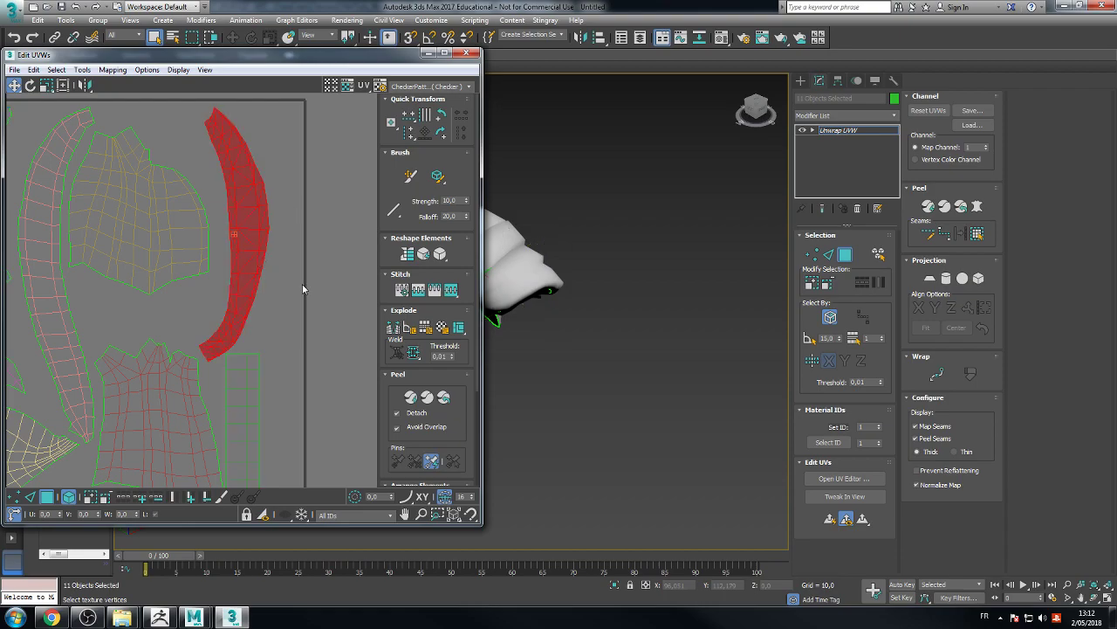
click(406, 254)
scroll(270, 226, up, 5)
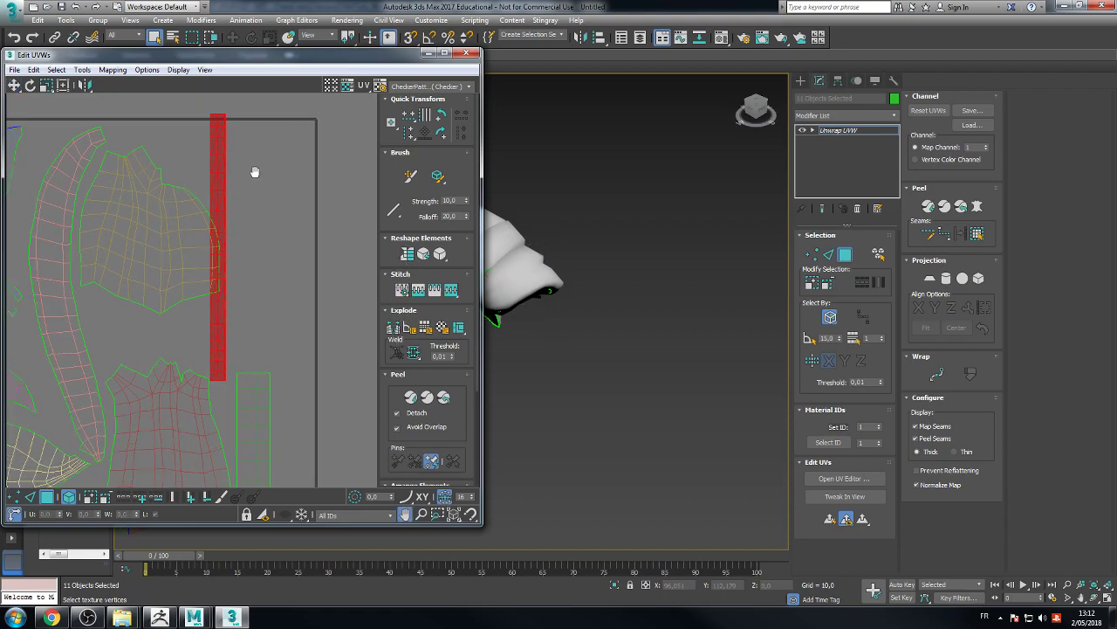
scroll(212, 190, up, 2)
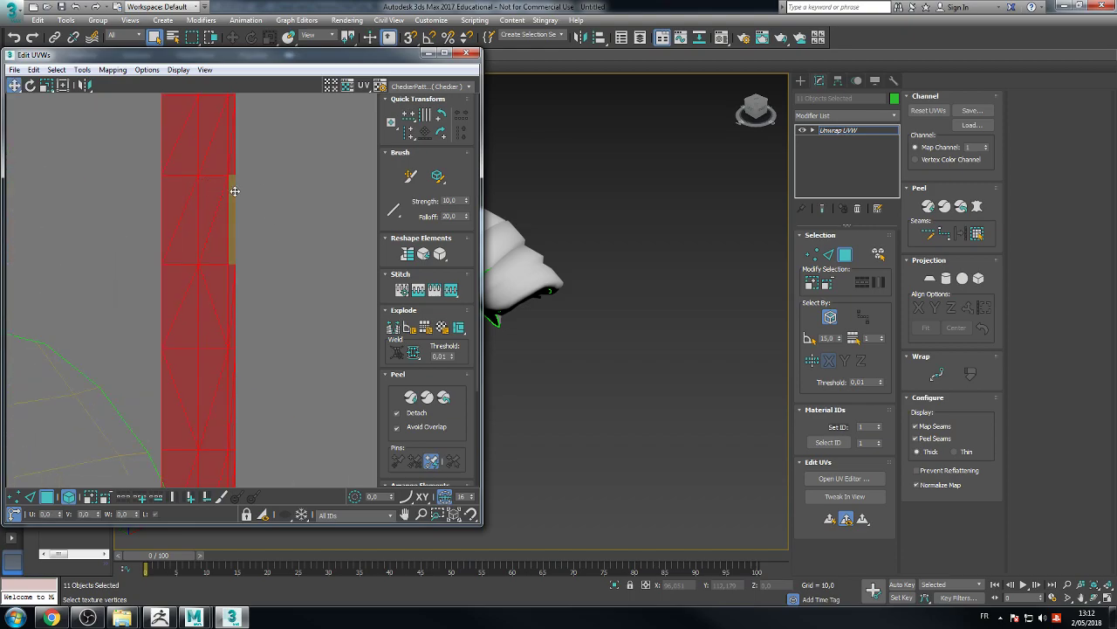
scroll(289, 205, down, 5)
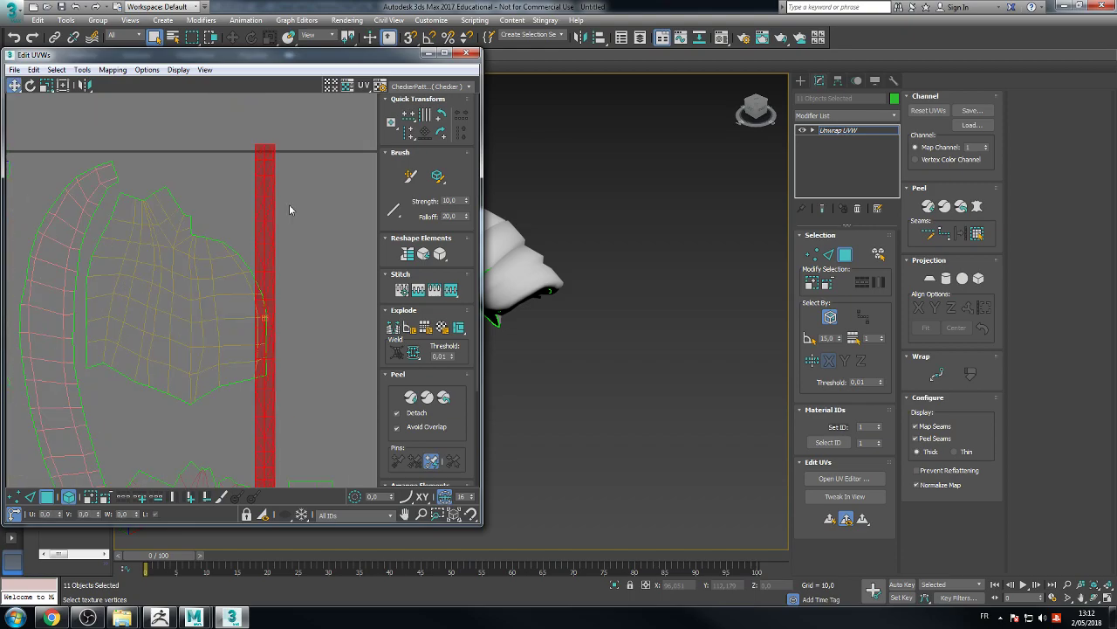
middle_drag(252, 235, 285, 167)
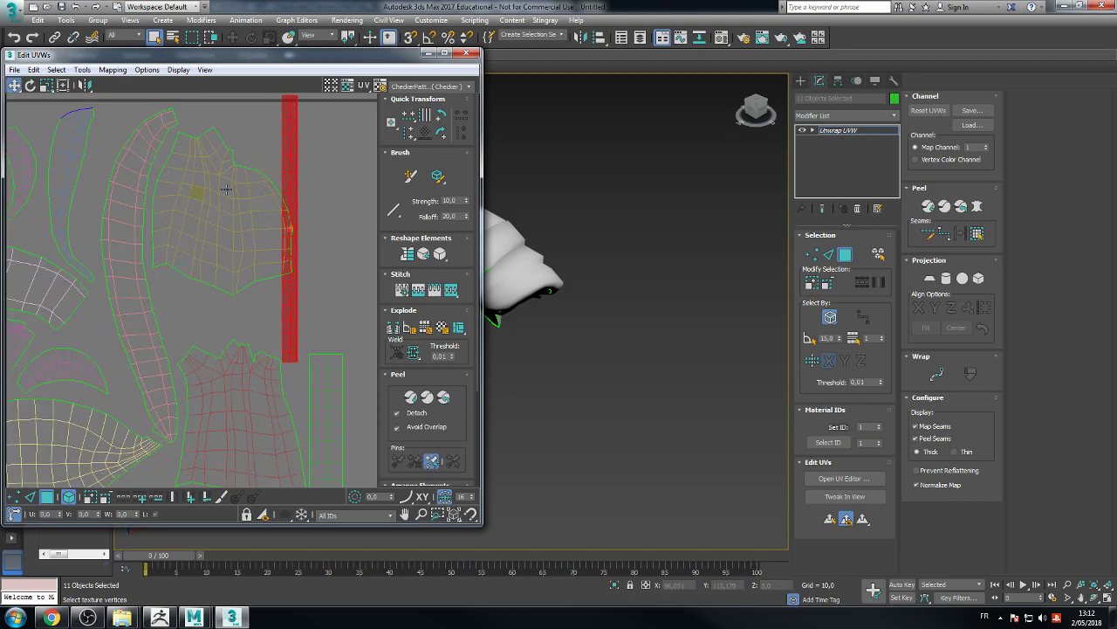
Step: Try to straighten the long curved pink shell with the narrow tip, undo it, and clear the selection
click(136, 255)
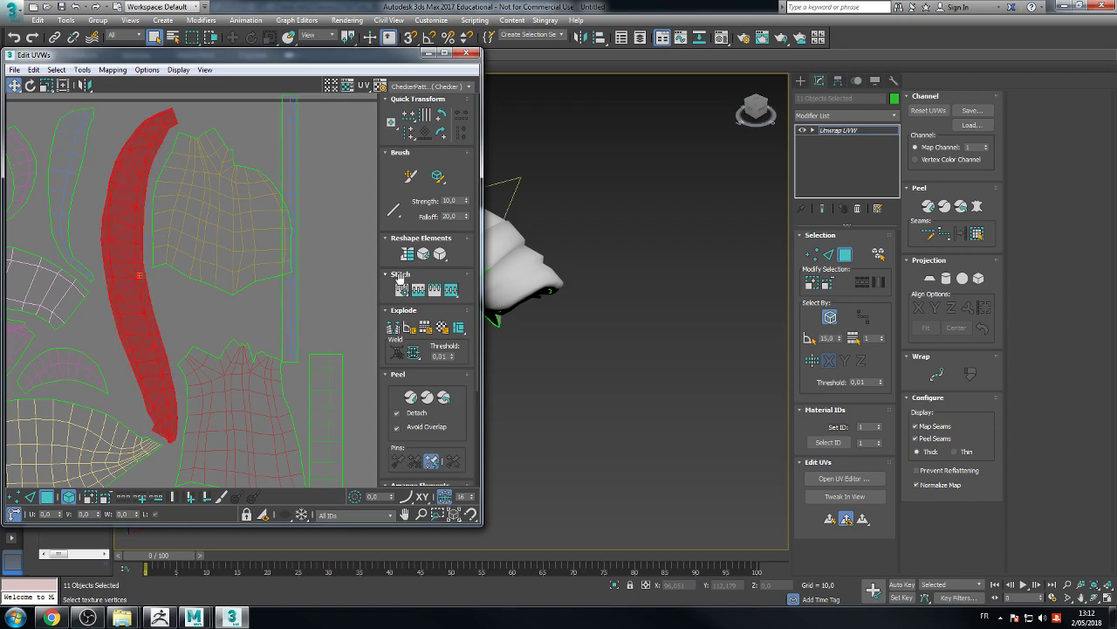
click(406, 254)
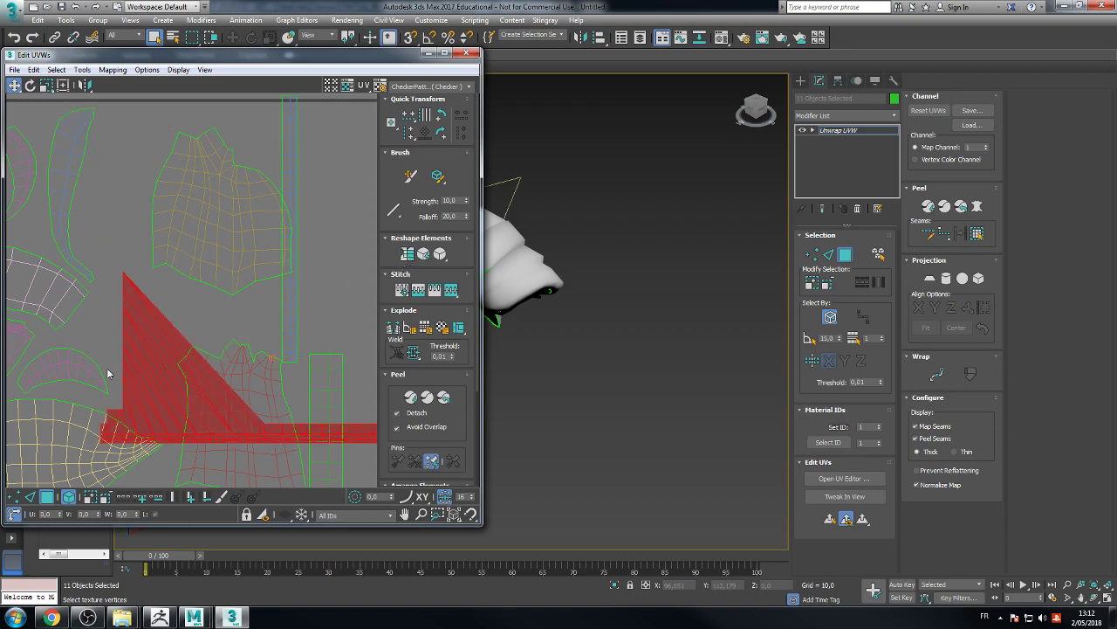
key(ctrl+z)
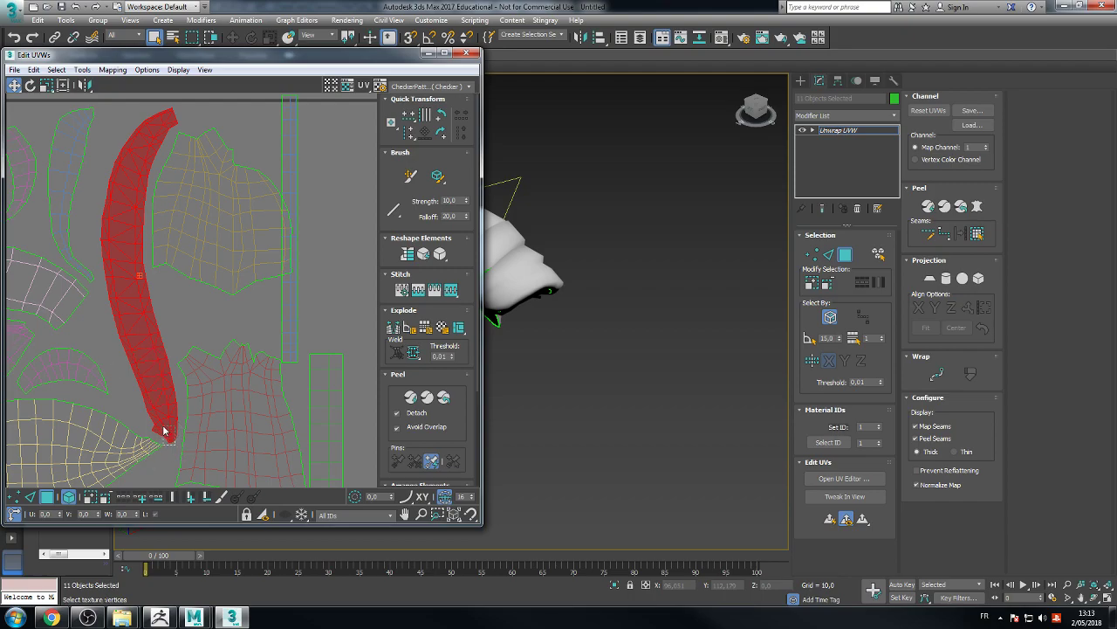
click(175, 448)
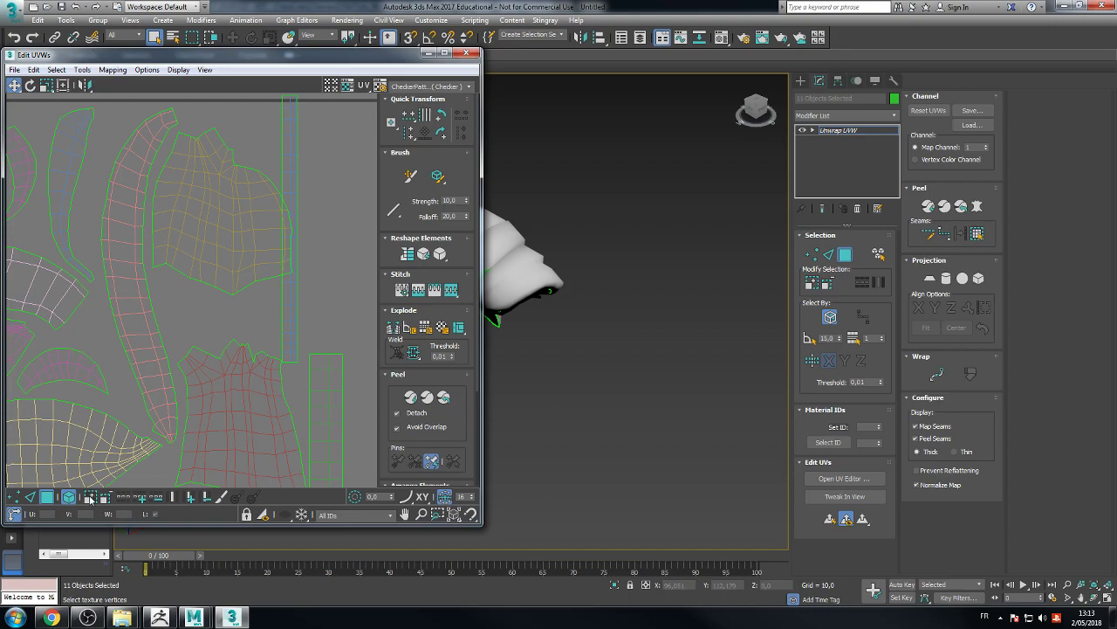
Step: Select polygons at the narrow tip of the long curved pink shell and move them away from the shell
click(171, 438)
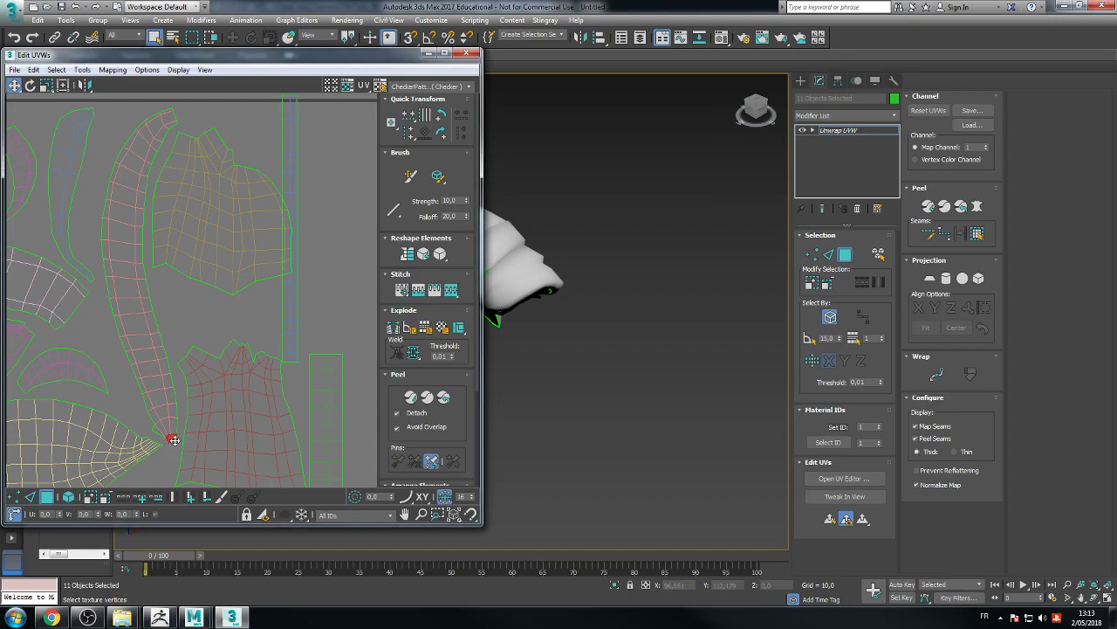
click(170, 440)
scroll(172, 452, up, 8)
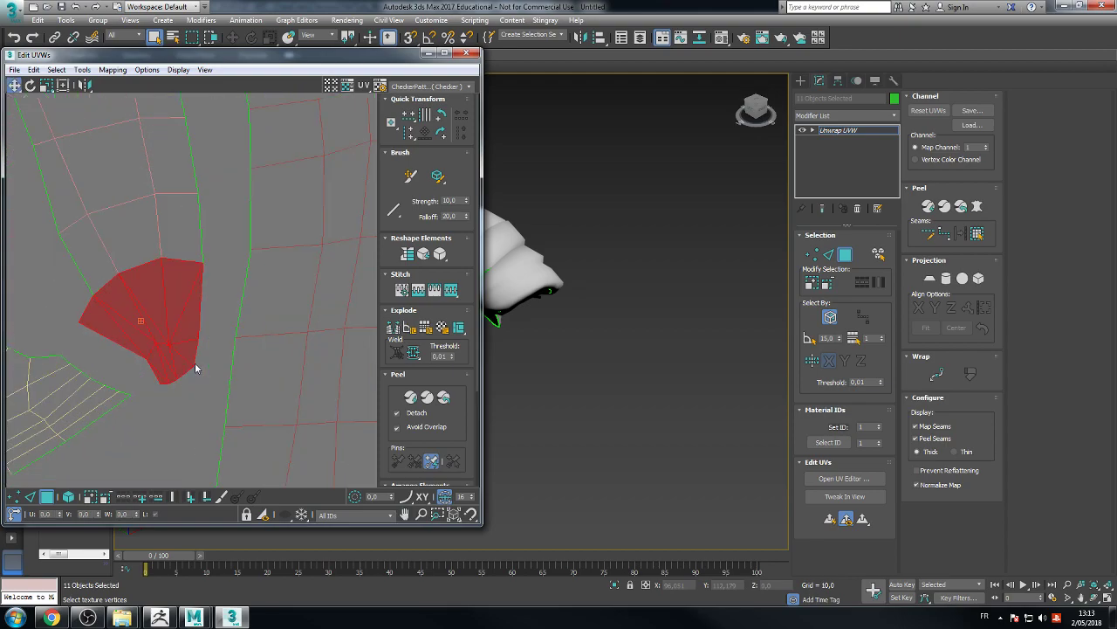
click(180, 393)
click(96, 336)
scroll(138, 386, down, 3)
scroll(144, 393, down, 2)
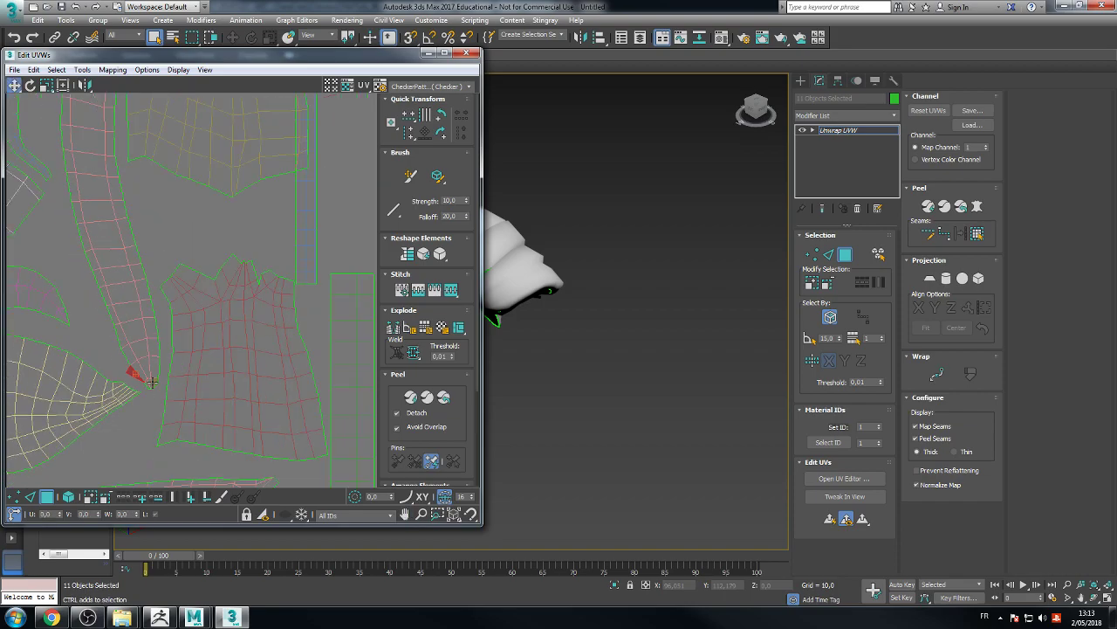
click(129, 372)
drag(128, 373, 96, 360)
Step: Turn UV element selection back on, select the remaining long curved pink shell, and straighten it into a rectangular strip
click(68, 496)
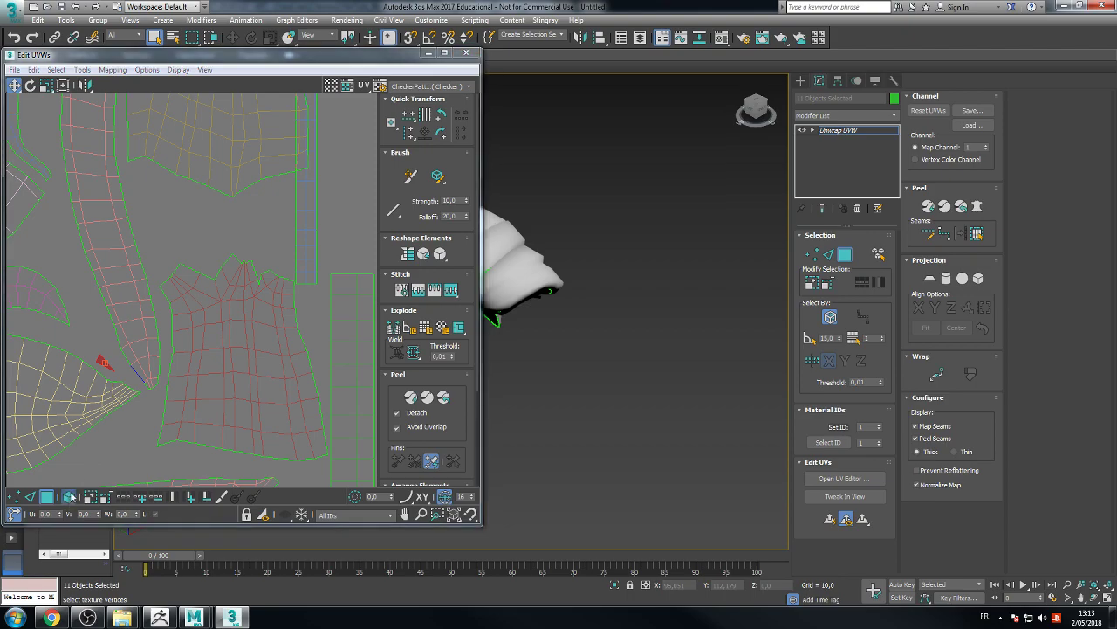
drag(169, 244, 202, 233)
click(203, 233)
click(144, 216)
click(407, 253)
scroll(88, 312, up, 6)
middle_drag(128, 315, 185, 167)
Step: Select a single border edge near the lower end of the straightened pink strip and break it
click(229, 199)
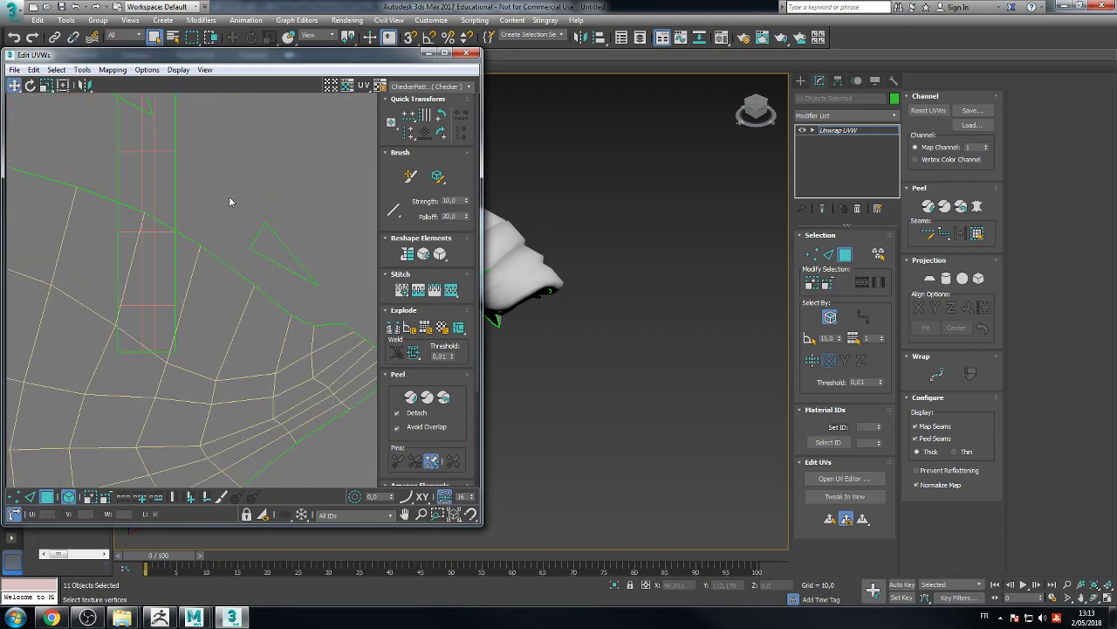
click(31, 496)
click(291, 253)
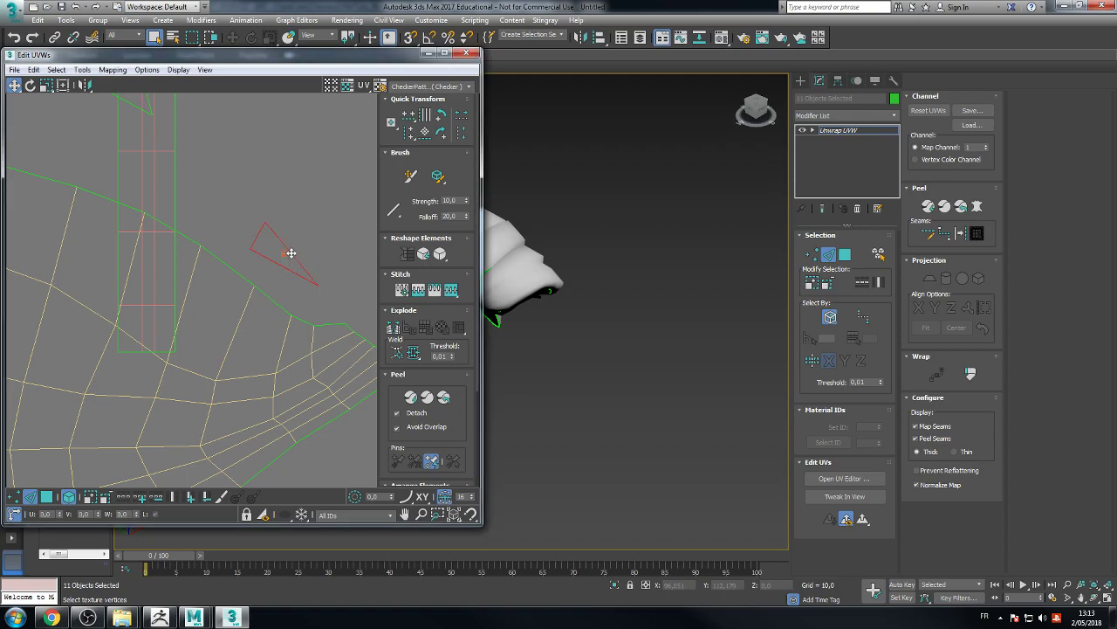
click(118, 258)
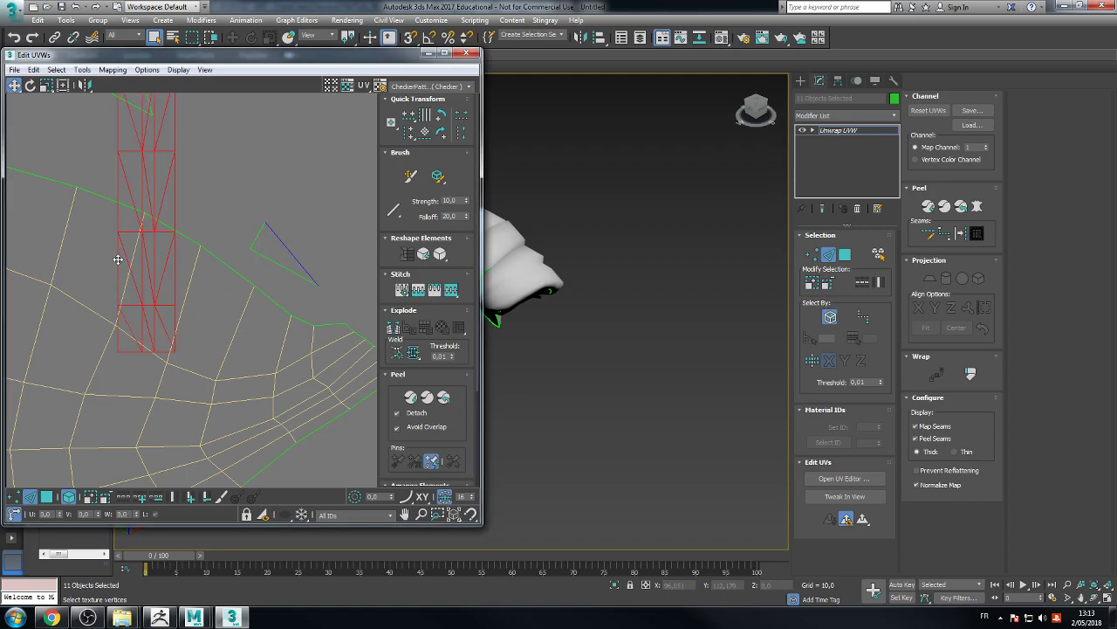
click(68, 496)
click(120, 265)
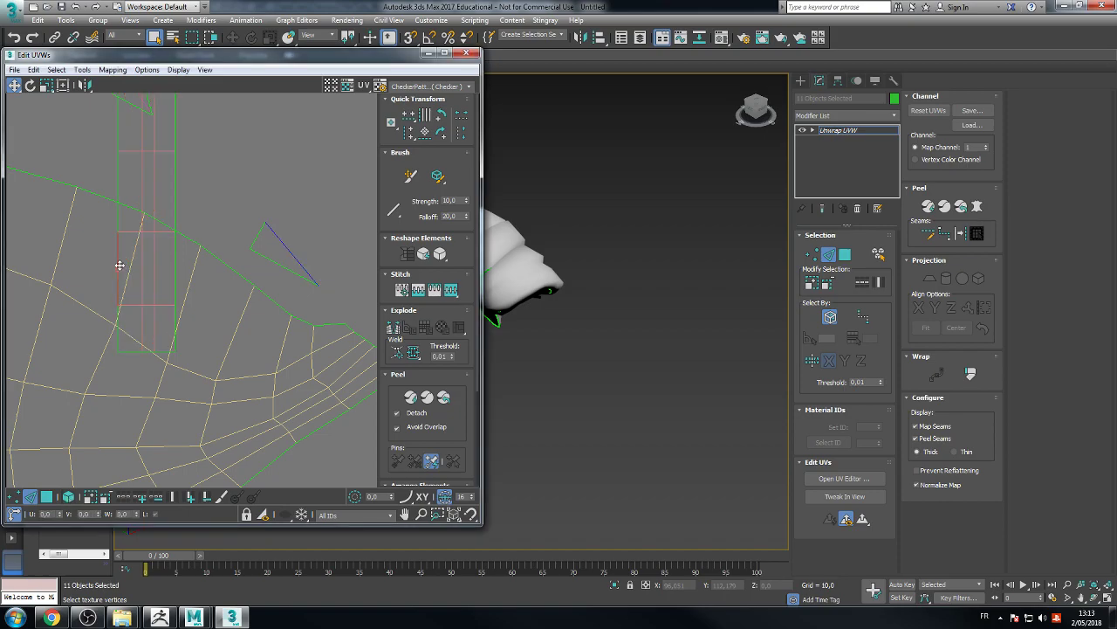
right_click(120, 265)
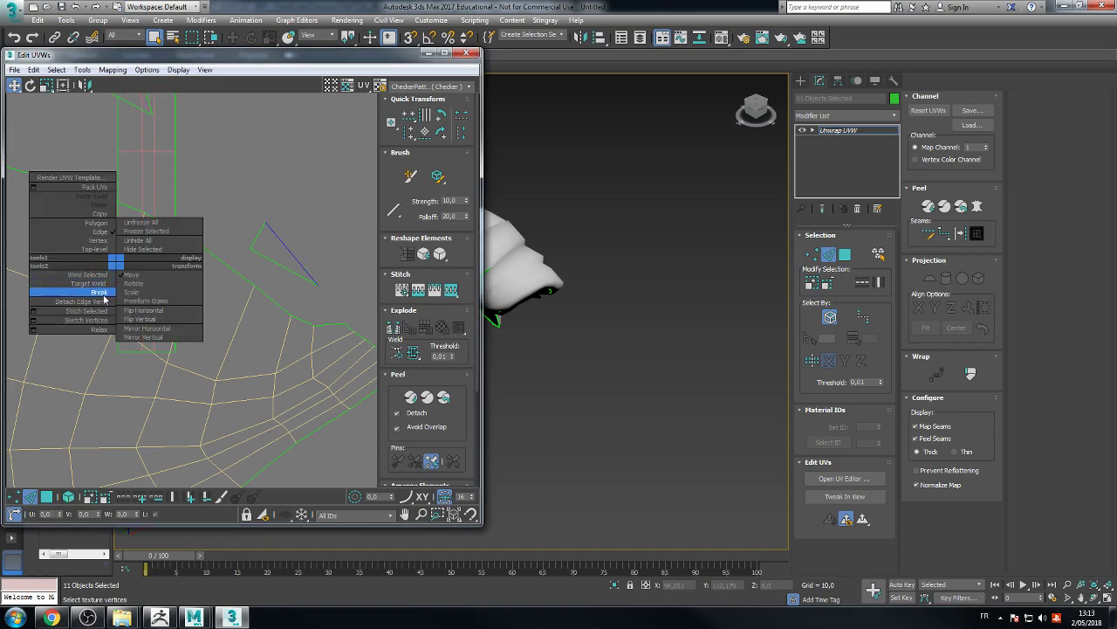
click(101, 300)
Step: Check the complete UV layout with its straightened strips and switch to Maya
scroll(242, 174, down, 3)
scroll(219, 236, down, 5)
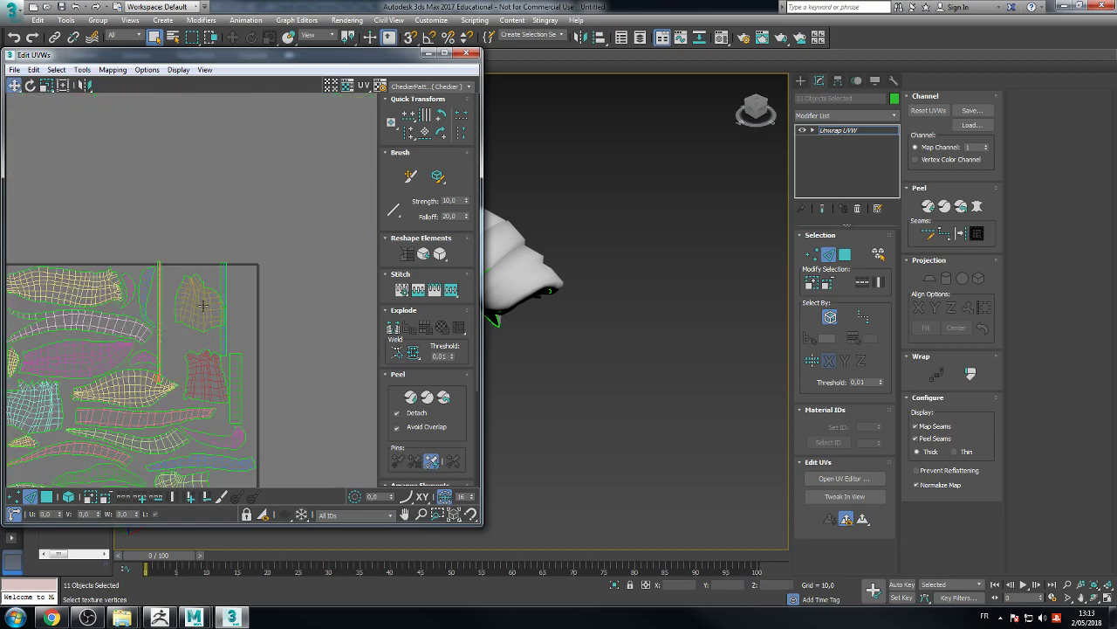
middle_drag(162, 315, 191, 274)
scroll(256, 195, up, 5)
scroll(205, 251, down, 5)
right_click(195, 252)
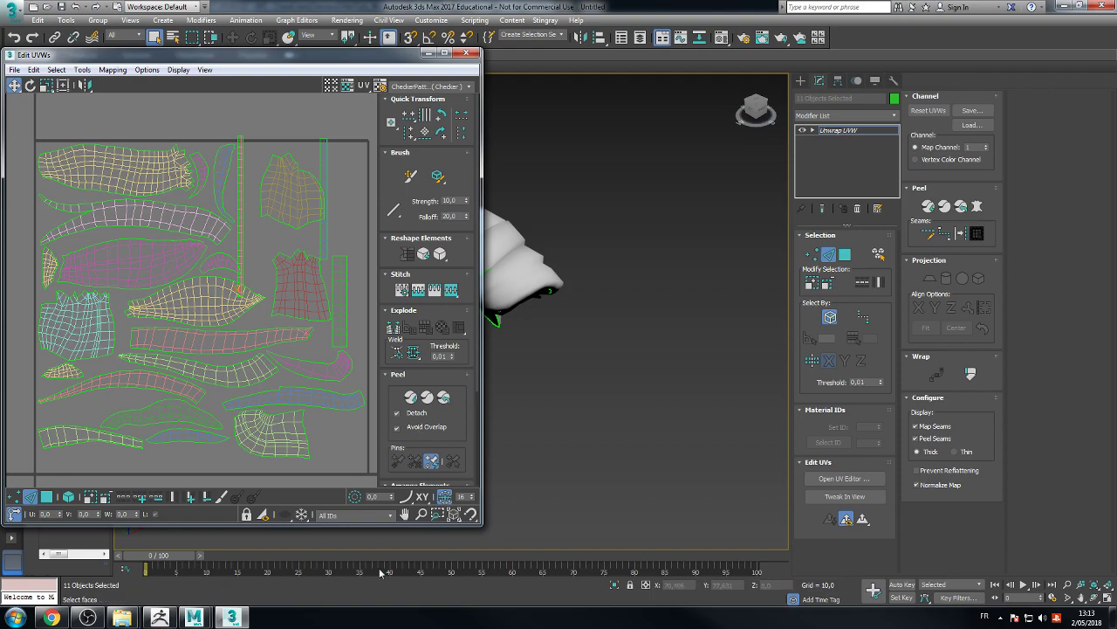
mouse_move(195, 617)
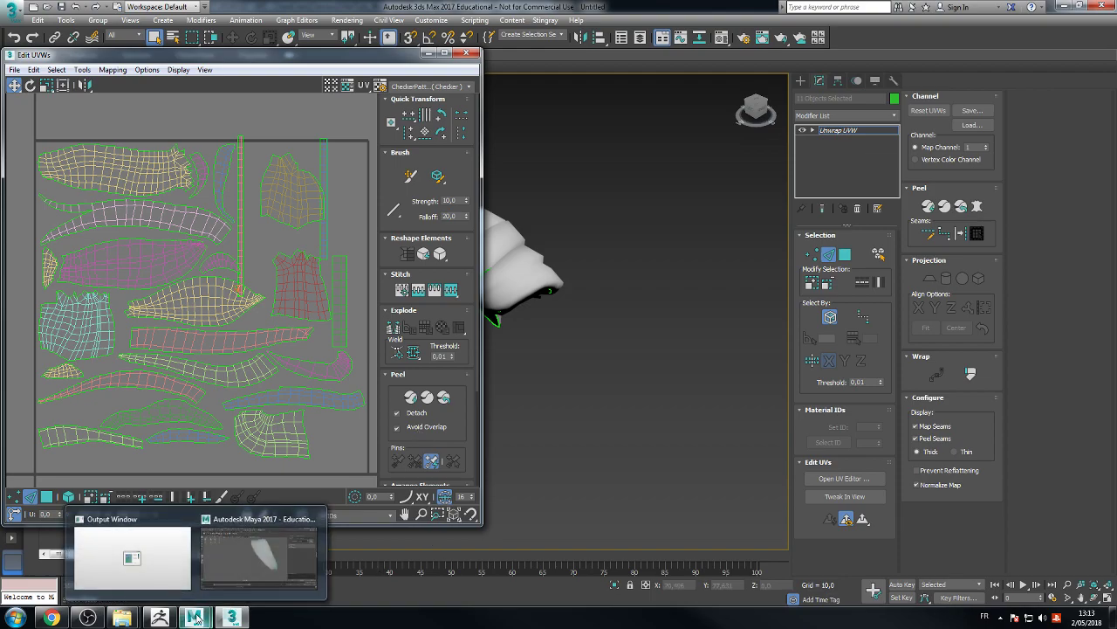
click(246, 562)
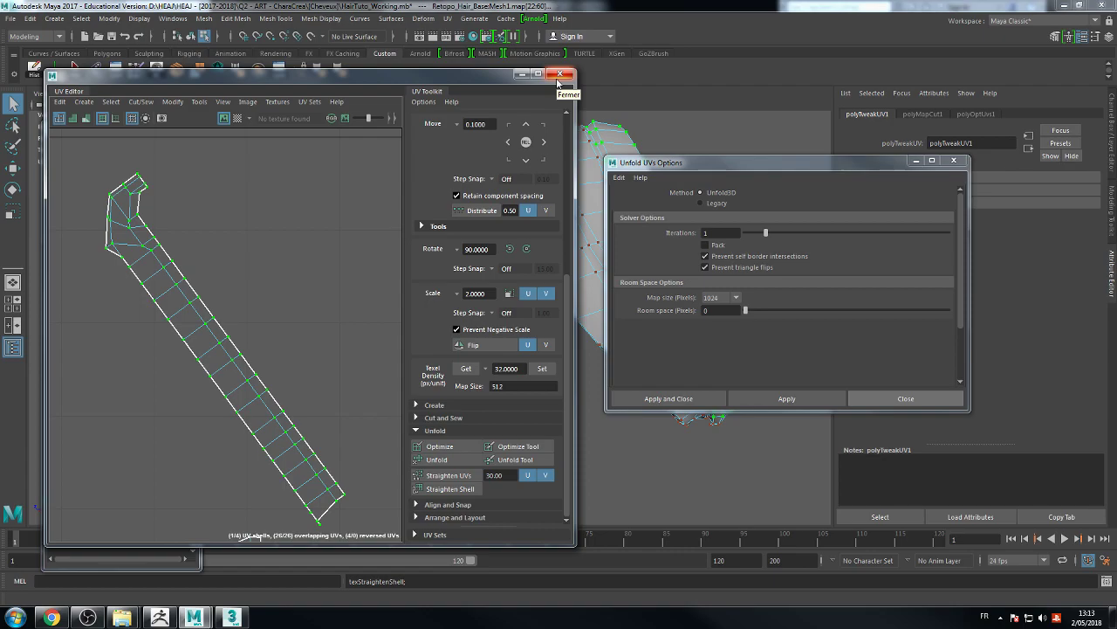
Step: Close the UV Editor and start a new scene without saving the changes to HairTuto_Working.mb
click(561, 76)
click(169, 116)
click(15, 21)
click(38, 39)
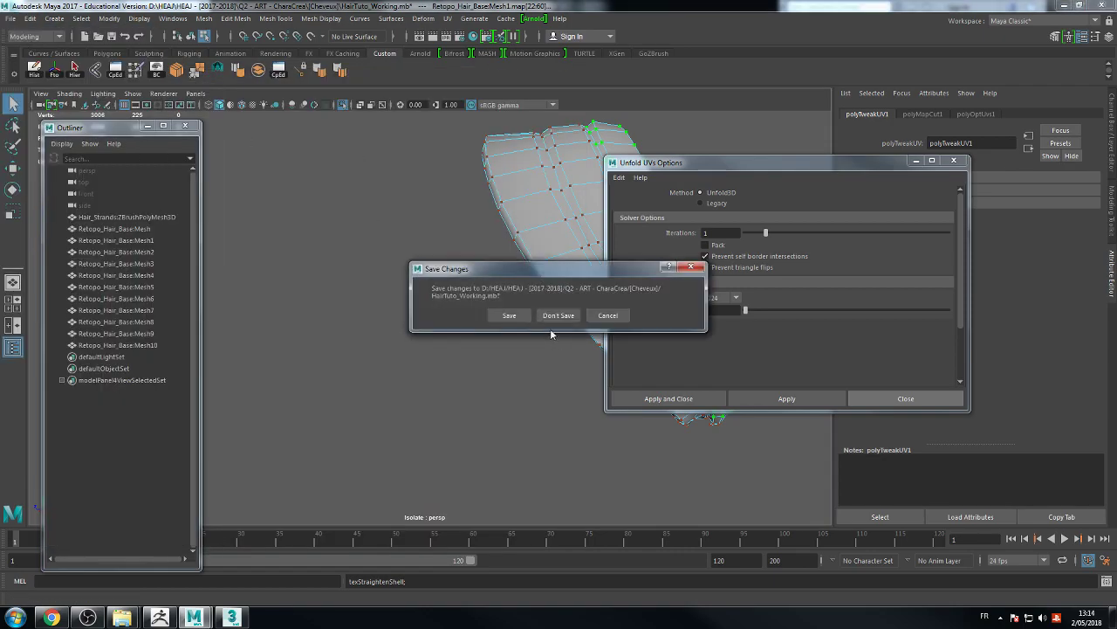
click(557, 315)
Step: Import Hair.FBX into the empty scene, frame the hair model, and close the Unfold UVs options
click(12, 18)
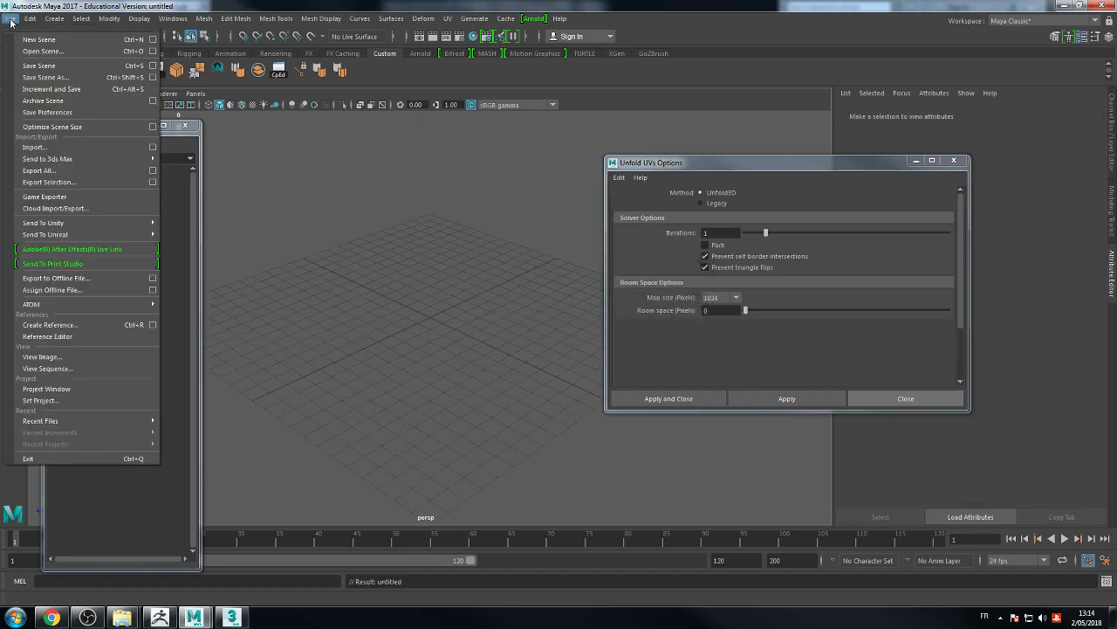
click(35, 147)
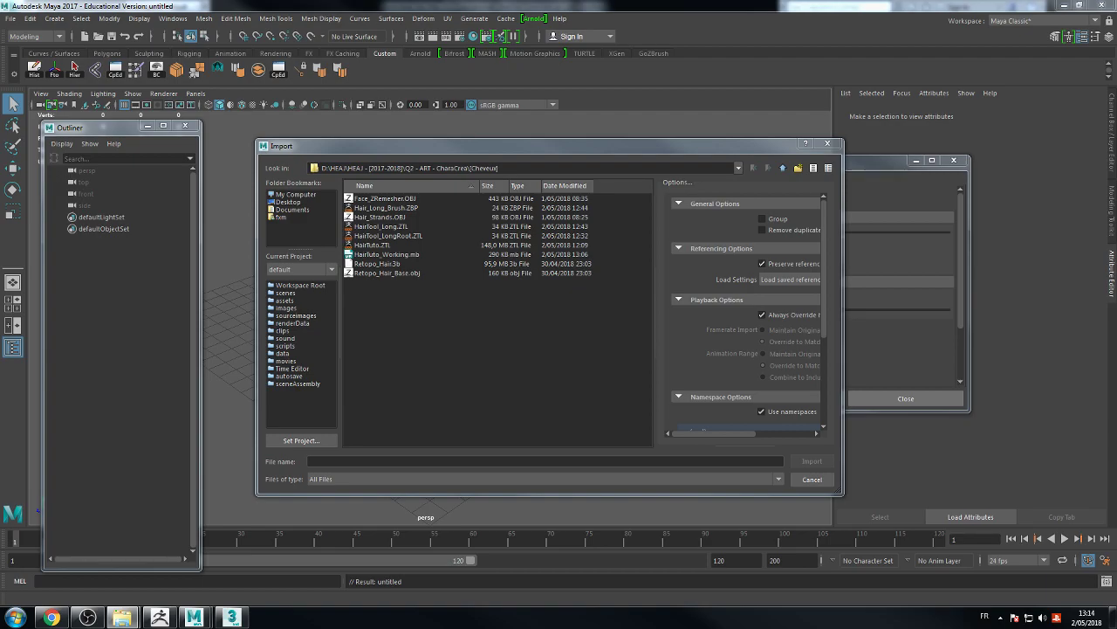
double_click(362, 209)
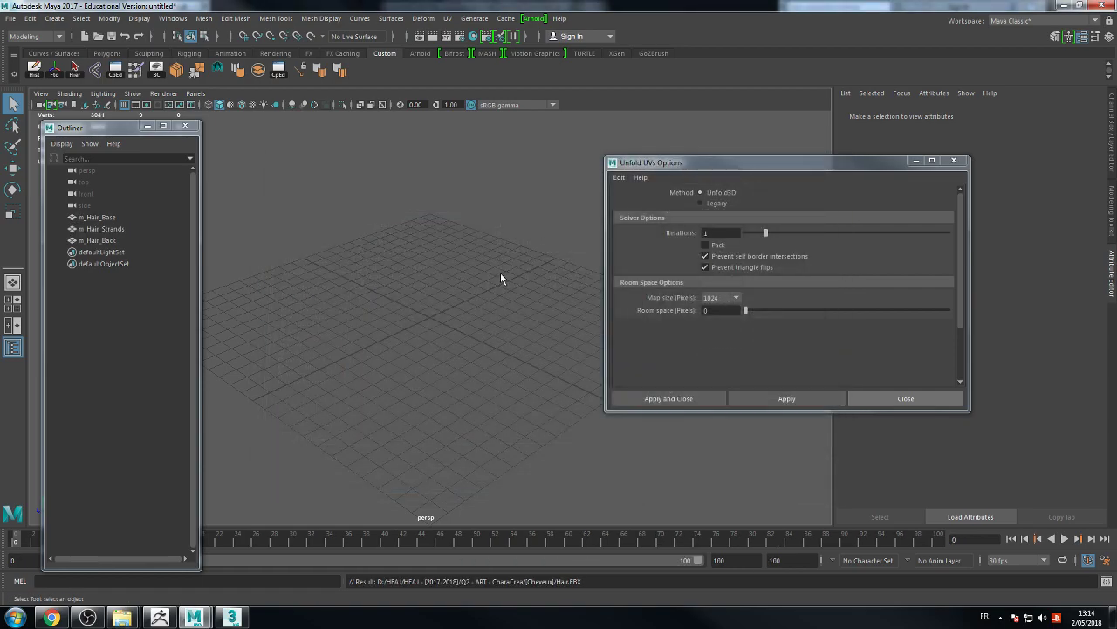
key(a)
click(954, 160)
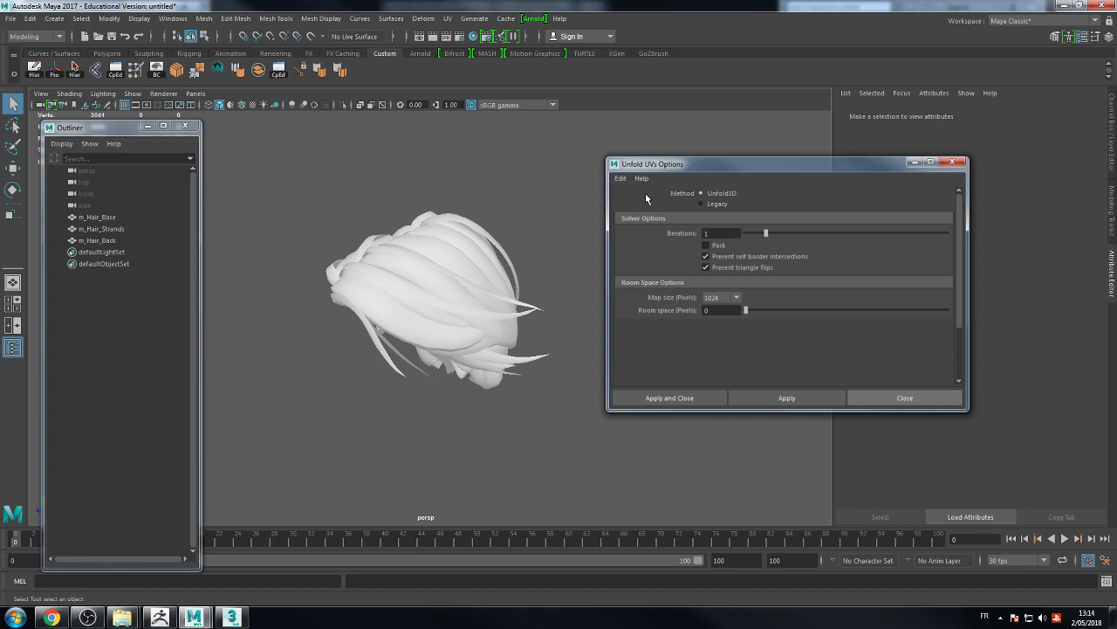
Step: Select the m_Hair_Base, m_Hair_Strands and m_Hair_Back meshes and show their full UV layout in the UV Editor beside the model
drag(657, 174, 211, 455)
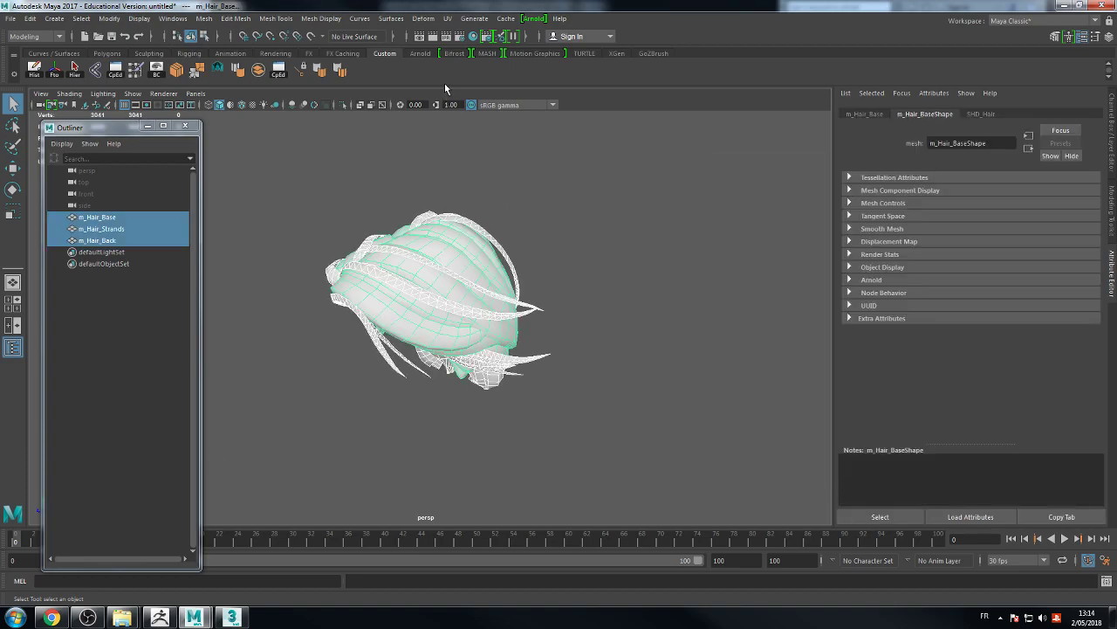
click(447, 19)
click(470, 37)
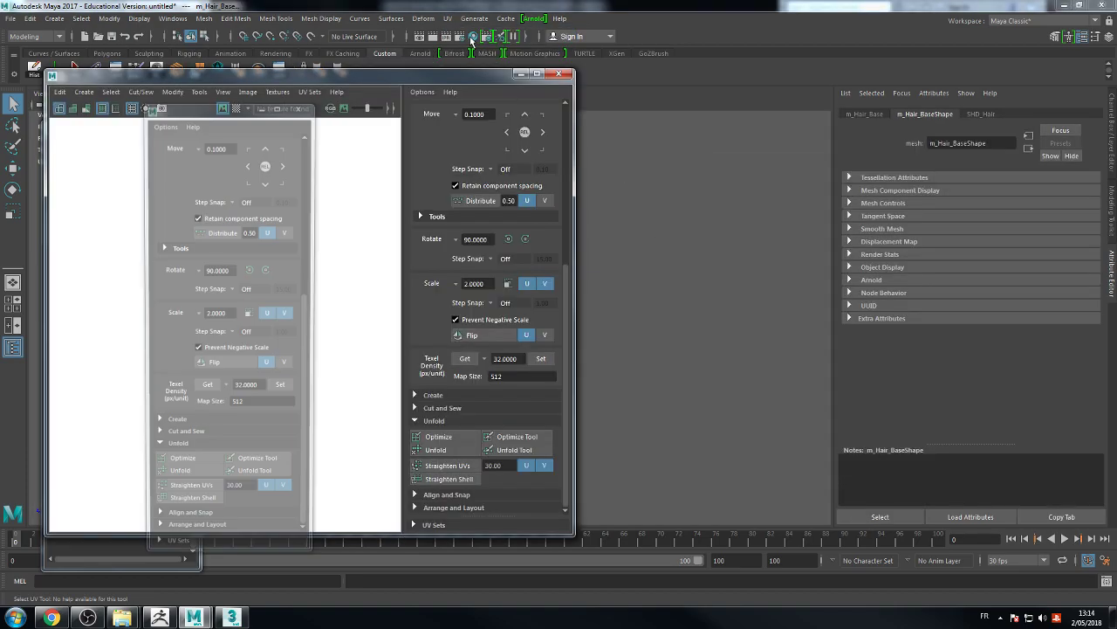
drag(340, 82, 867, 104)
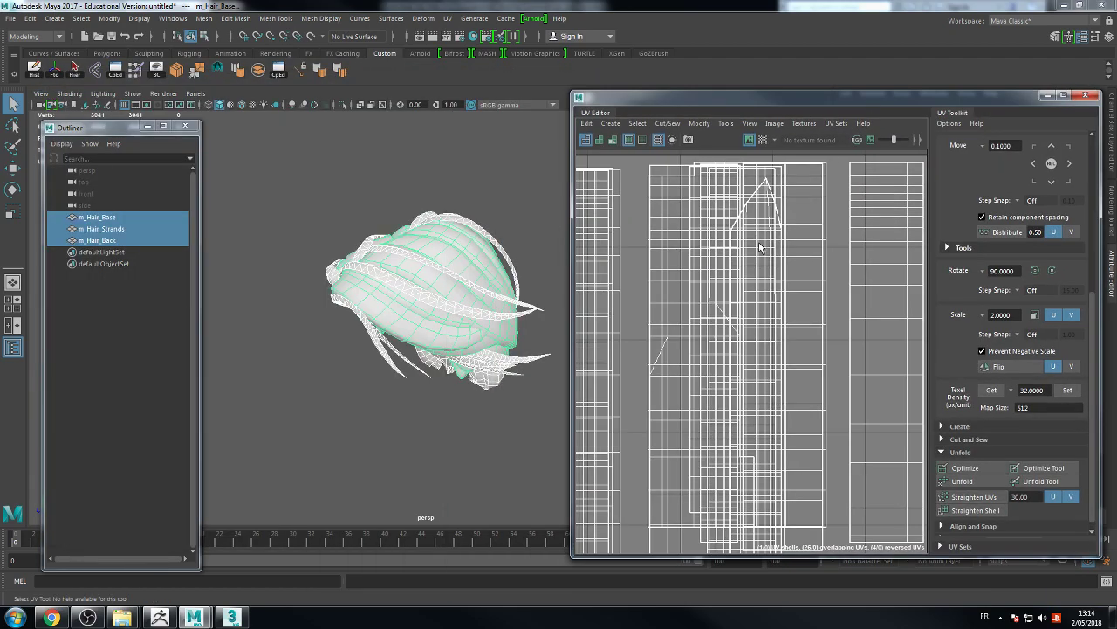
scroll(764, 244, down, 4)
scroll(763, 244, down, 3)
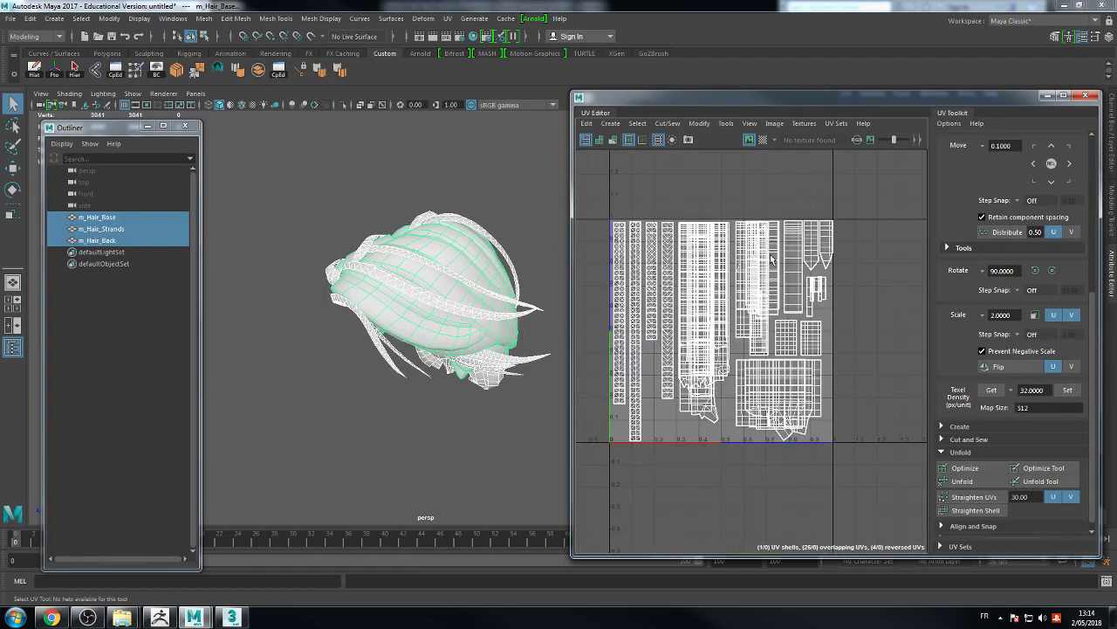
Step: Select the UVs of the four narrow shell columns, compare them with the remaining shells on the model, and clear the selection
right_drag(611, 215, 598, 211)
drag(597, 211, 675, 471)
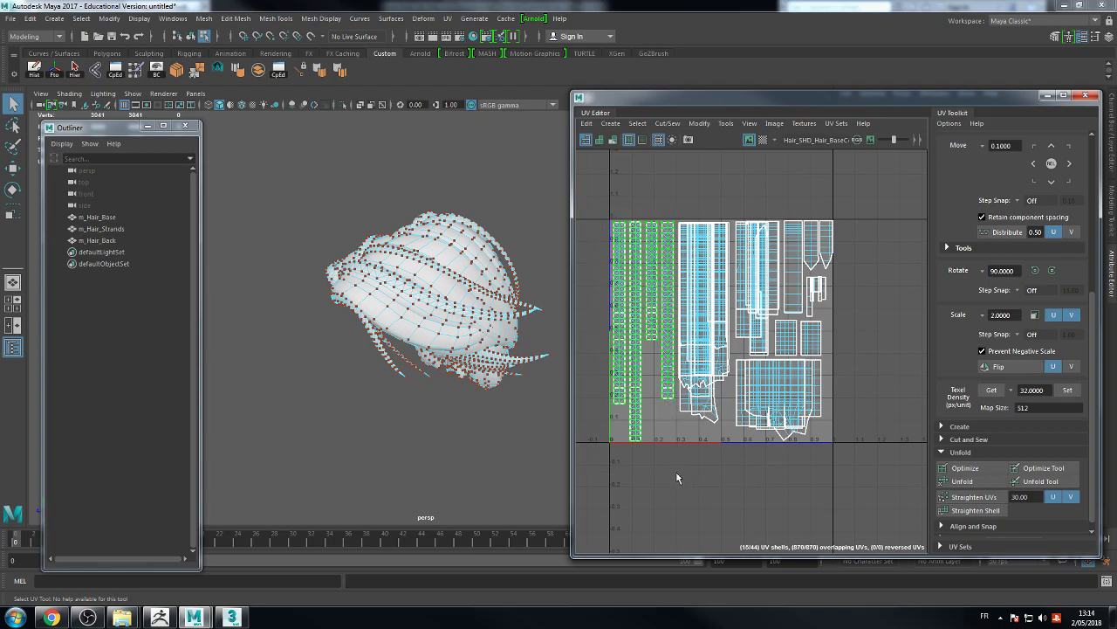
drag(892, 204, 677, 476)
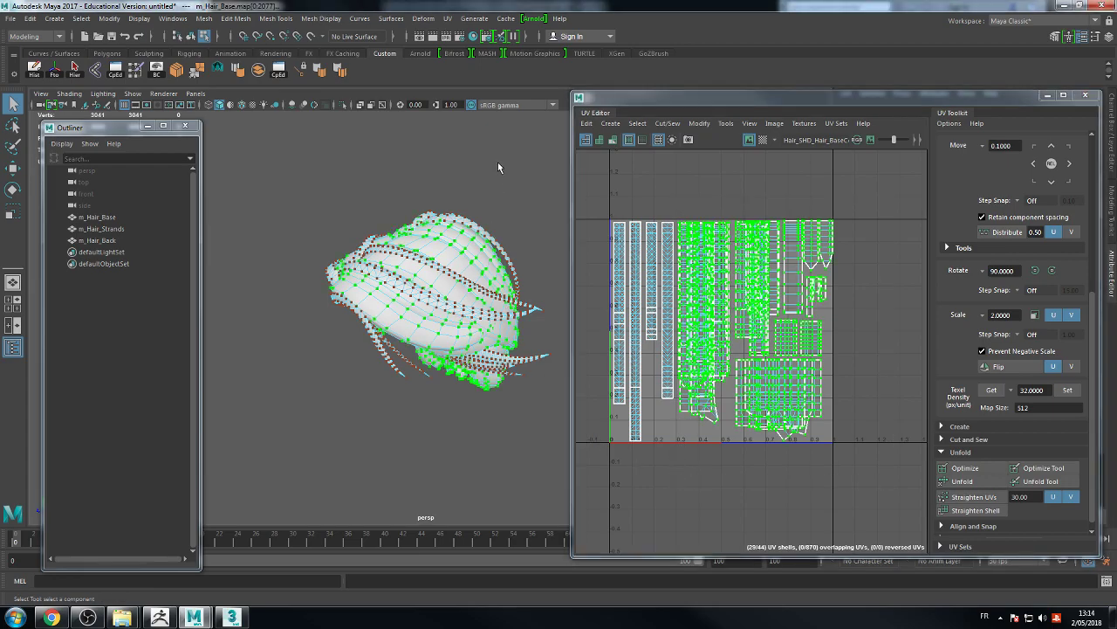
alt+drag(497, 161, 482, 193)
click(478, 194)
Step: Return to object mode with nothing selected and examine the hair model from several sides
key(F6)
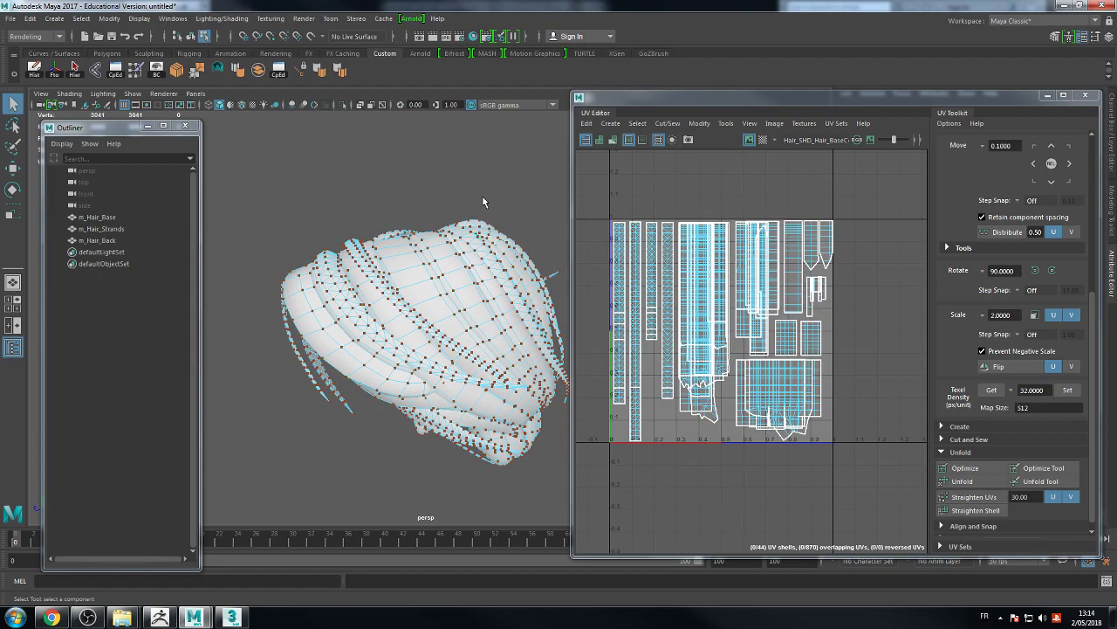
key(F8)
click(441, 180)
alt+drag(441, 180, 354, 245)
alt+drag(475, 295, 519, 259)
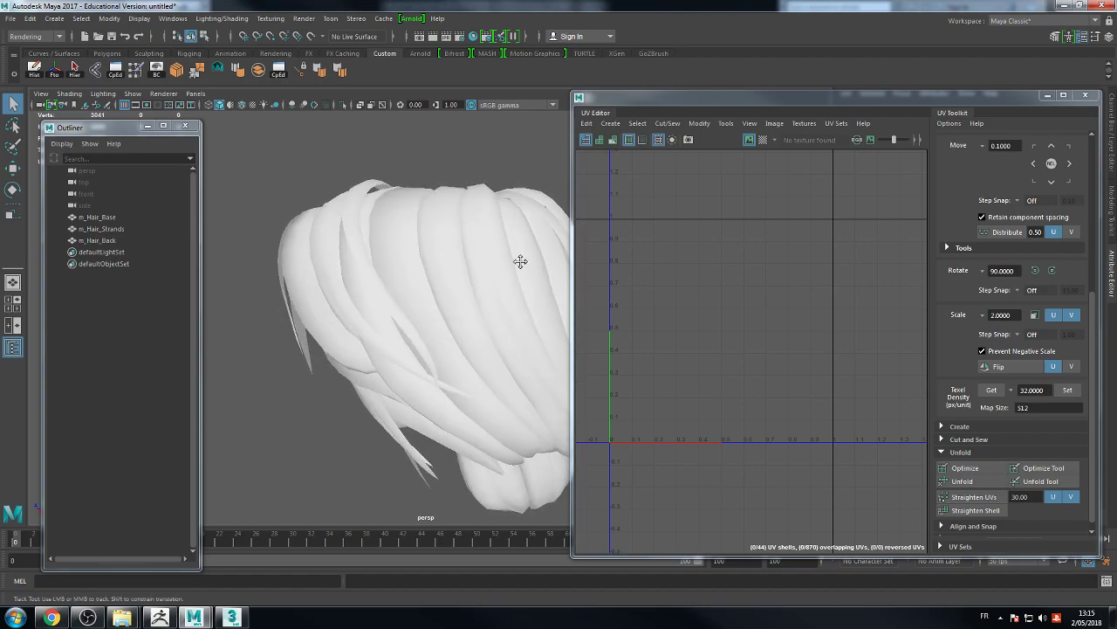
alt+right_drag(519, 259, 366, 253)
alt+drag(403, 189, 405, 270)
alt+drag(379, 367, 339, 335)
Step: Select all three hair meshes and highlight the UVs of every shell outside the four narrow columns
drag(304, 276, 545, 474)
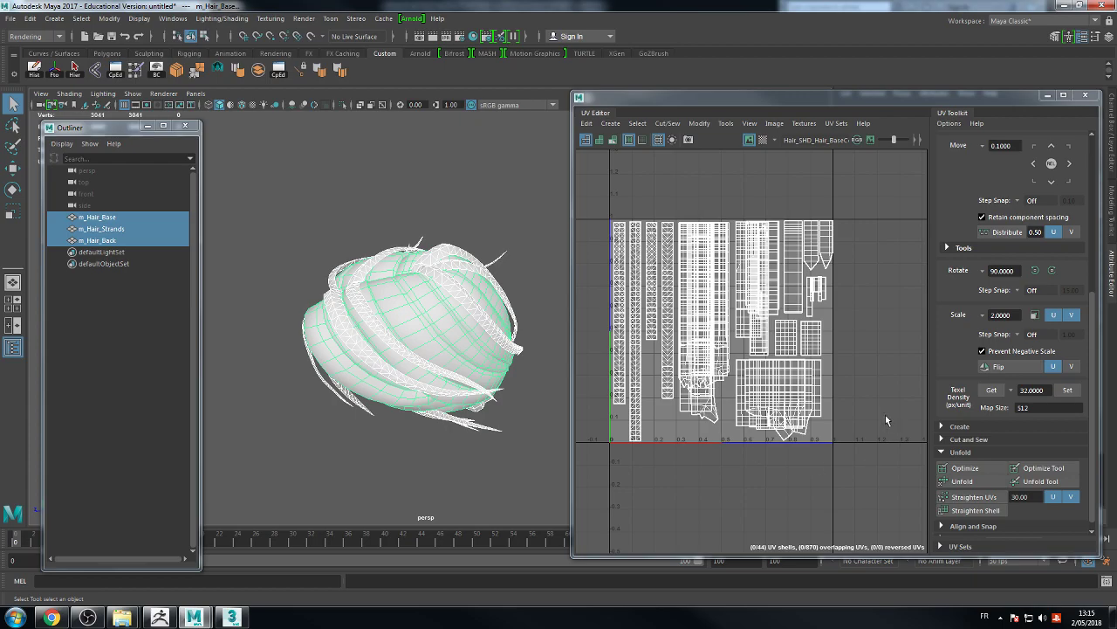
right_drag(792, 264, 853, 272)
drag(857, 194, 678, 487)
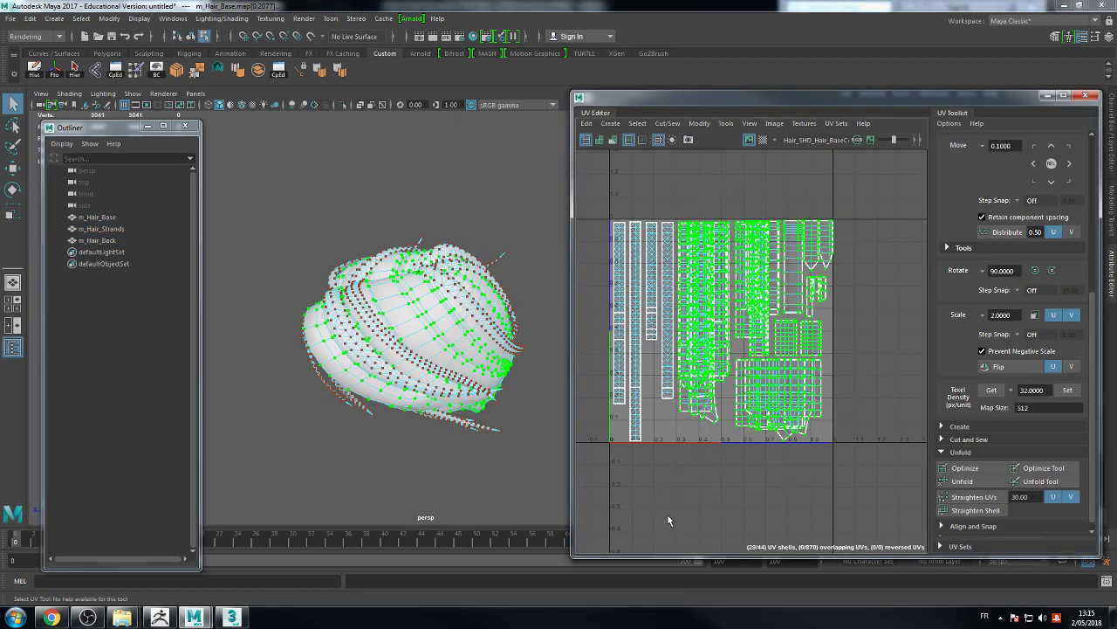
Step: Select individual hair locks on the model, including one at the back, to locate their shells in the UV layout
click(435, 343)
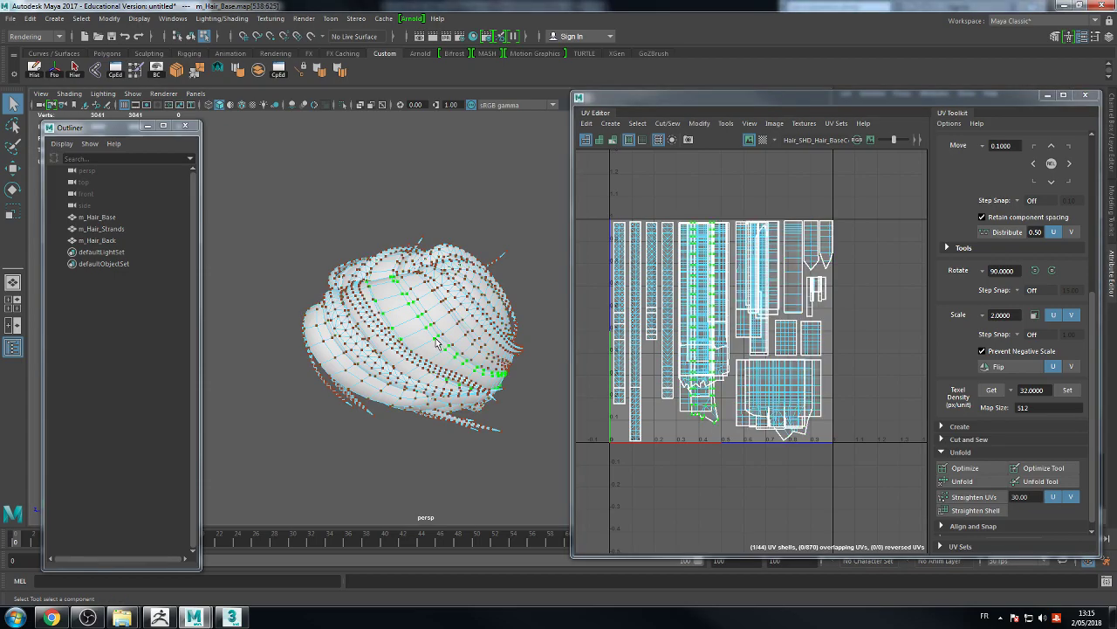
double_click(346, 375)
alt+drag(524, 375, 391, 316)
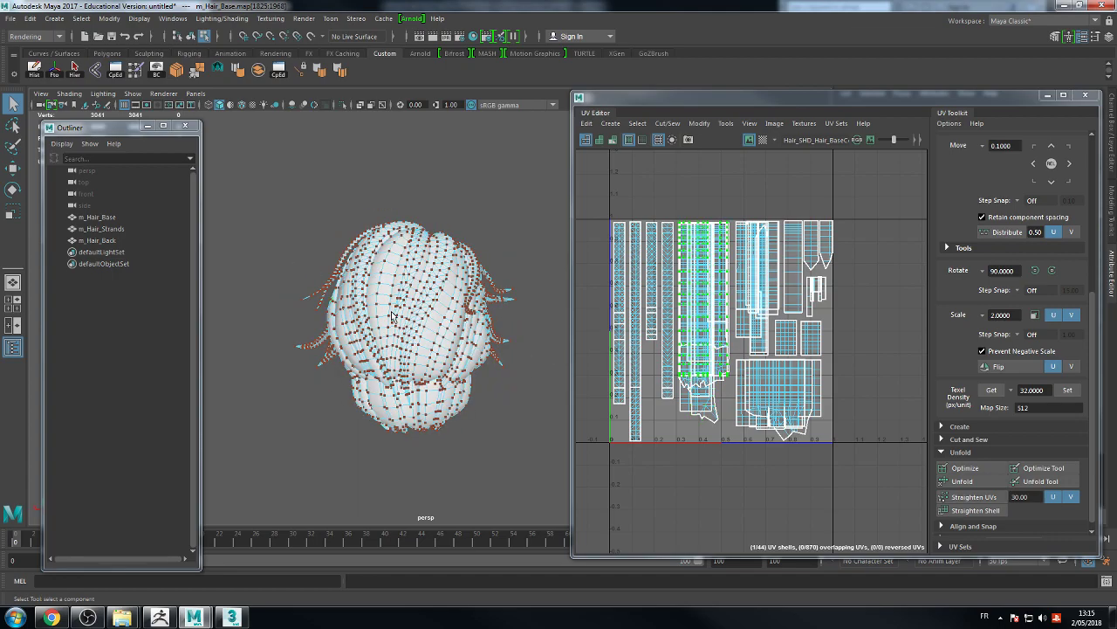
double_click(443, 342)
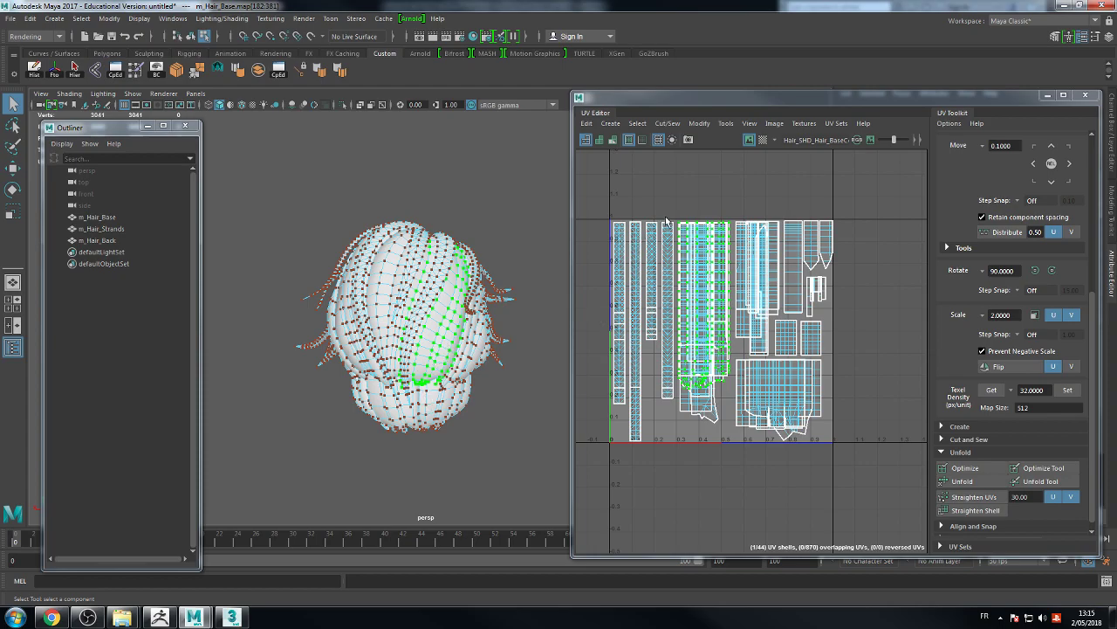
Step: Select the tall overlapping shell group beside the narrow columns, check where it lies on the model, and clear the selection
drag(677, 220, 730, 444)
alt+drag(454, 201, 286, 196)
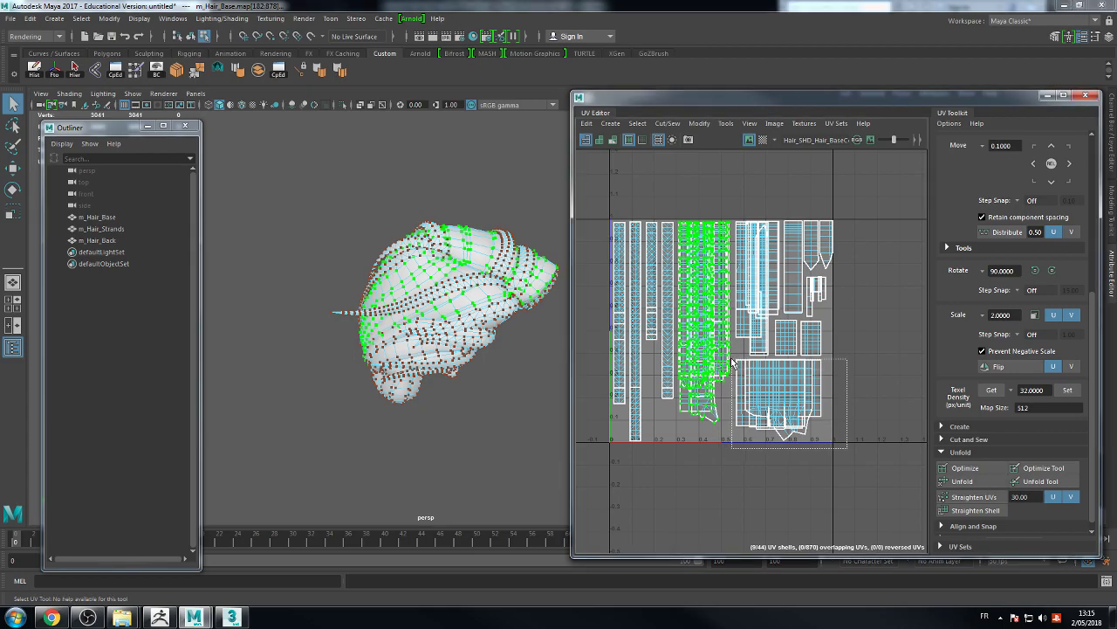
click(596, 367)
alt+drag(550, 366, 475, 391)
Step: Select the wide overlapping shell group and the model's lower back hair to compare their UV placement, and clear the selection
drag(851, 460, 735, 360)
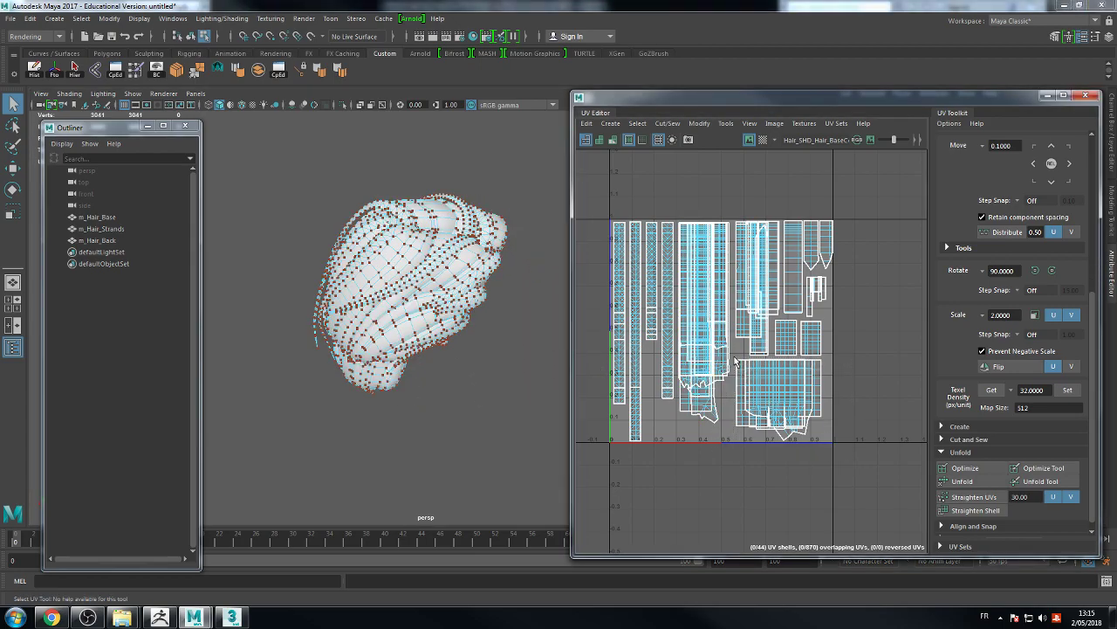
mouse_move(735, 360)
right_down()
mouse_move(781, 371)
mouse_move(728, 365)
right_up()
drag(734, 361, 867, 471)
mouse_move(784, 397)
right_down()
mouse_move(851, 397)
mouse_move(784, 419)
right_up()
drag(411, 358, 341, 404)
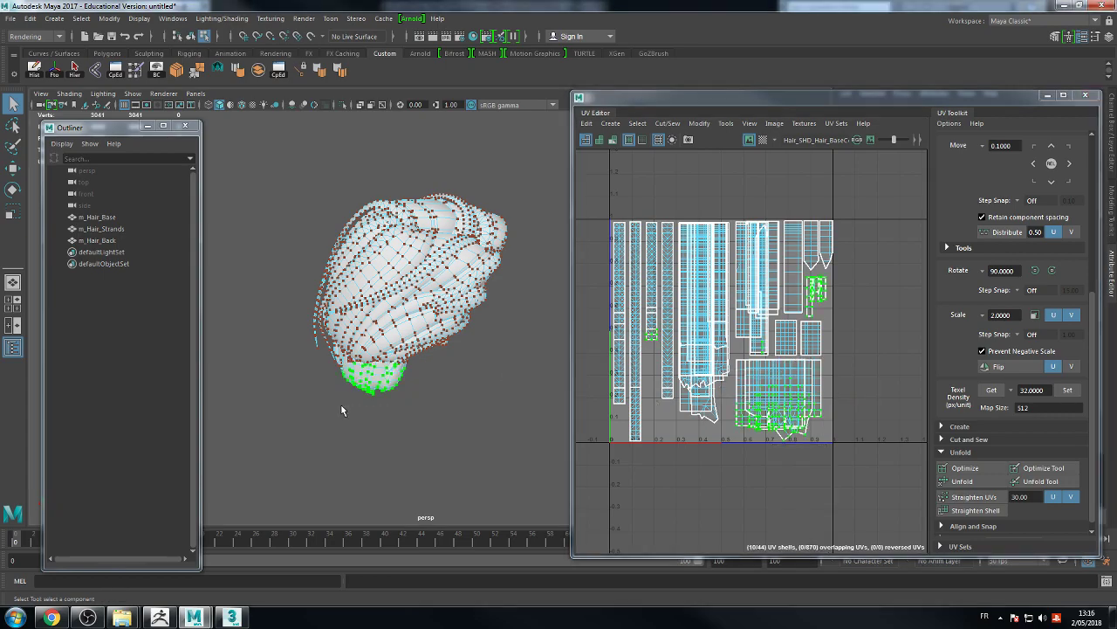
click(830, 450)
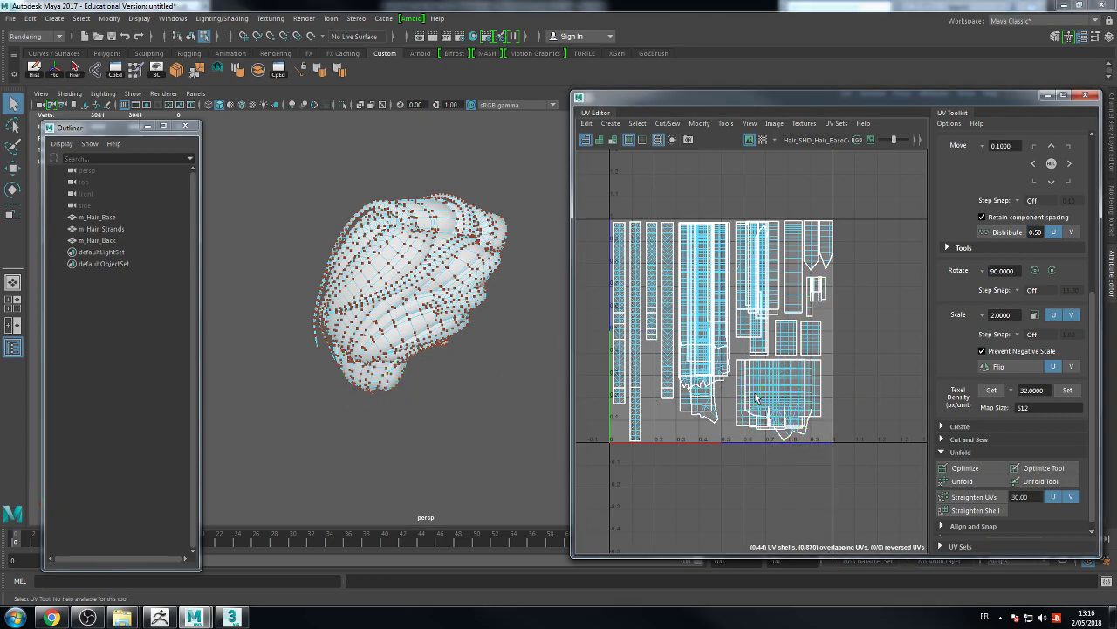
Step: Select the wide lower shell group and two upper shell groups as whole shells, checking where each lies on the hair model
right_drag(756, 398, 803, 434)
click(758, 404)
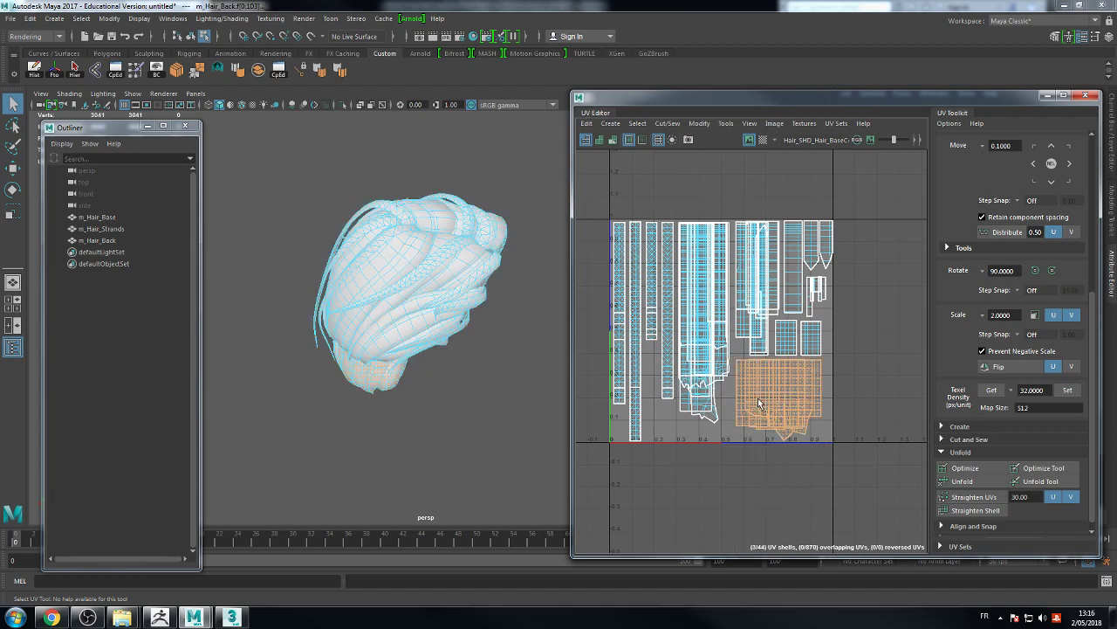
alt+drag(429, 386, 452, 349)
alt+right_drag(452, 349, 527, 355)
alt+drag(526, 354, 541, 323)
drag(734, 206, 772, 324)
alt+drag(515, 205, 368, 183)
drag(858, 221, 796, 346)
alt+drag(530, 305, 382, 240)
Step: Inspect the hair in wireframe and textured shading, select a thin strand on the model to locate its shell, and clear the selection
key(4)
alt+drag(469, 251, 470, 175)
click(456, 162)
key(F2)
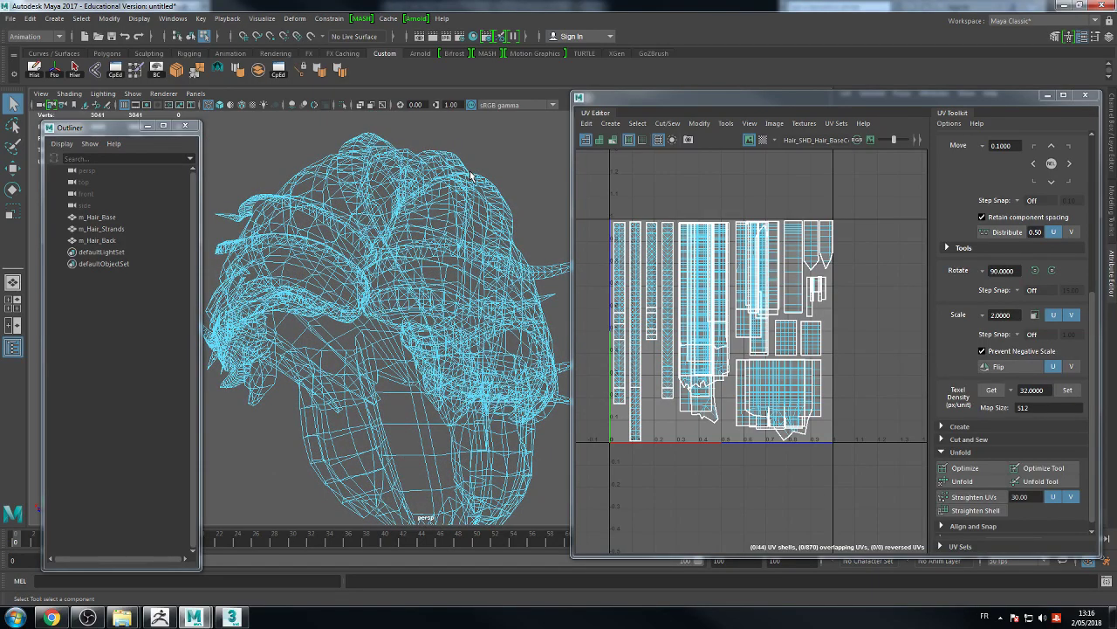
click(469, 175)
key(5)
key(6)
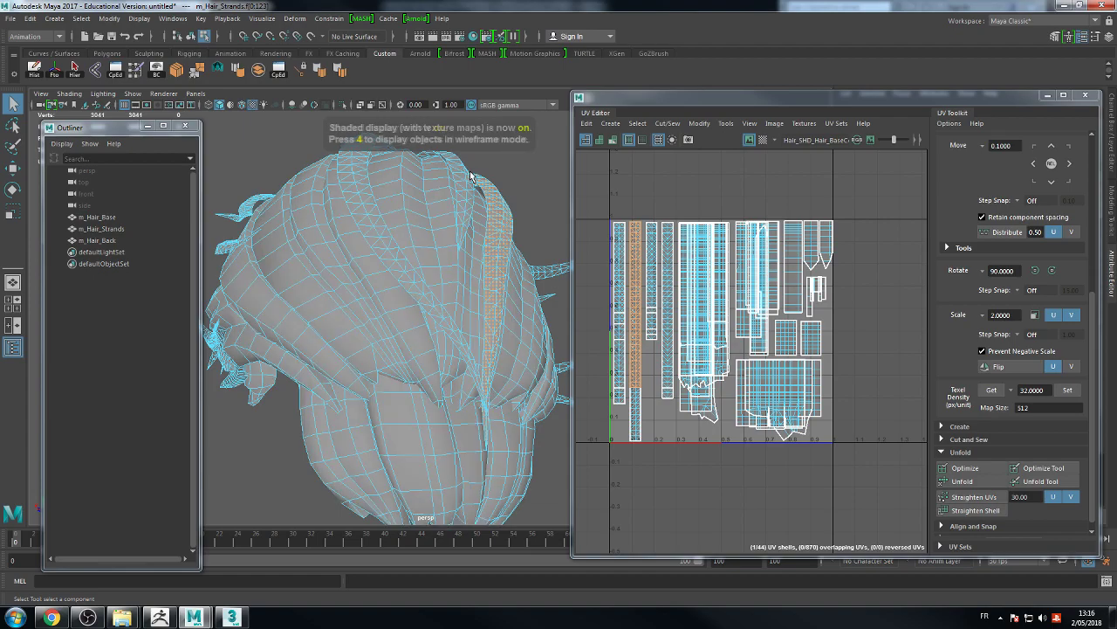
click(505, 168)
alt+drag(510, 185, 437, 208)
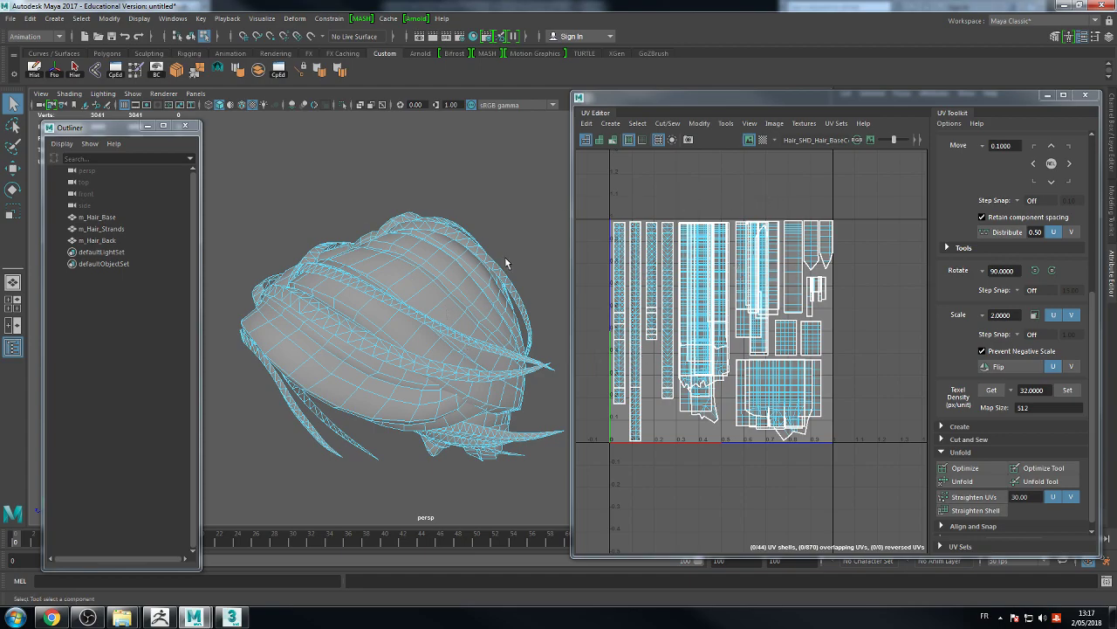
alt+drag(416, 219, 515, 188)
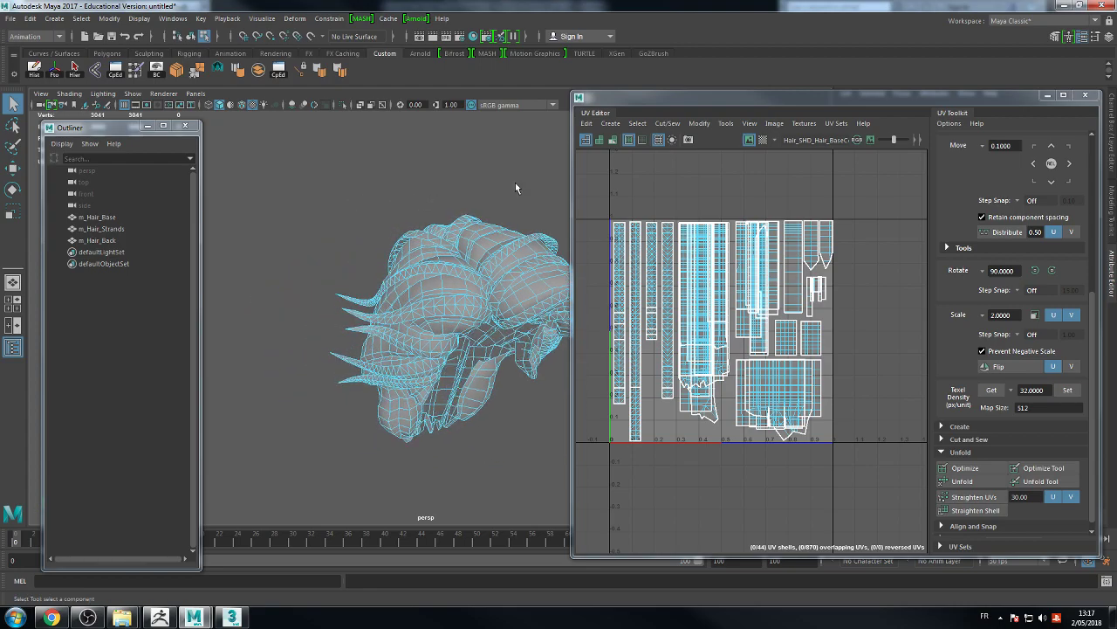
Step: Minimize Maya and close 3ds Max without saving the scene
click(1067, 7)
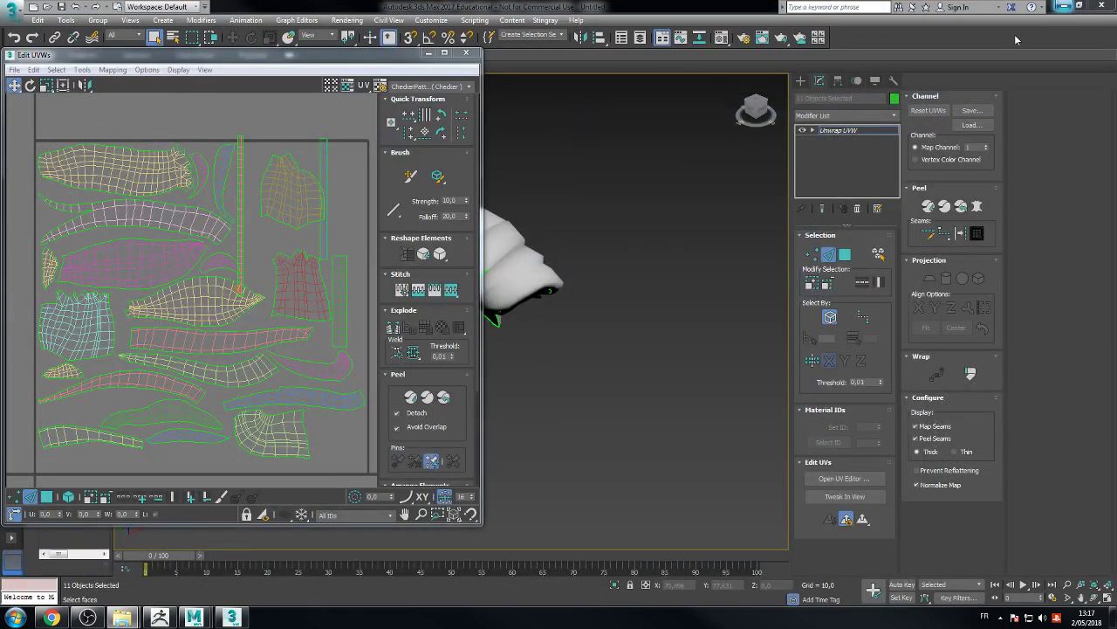
click(1101, 5)
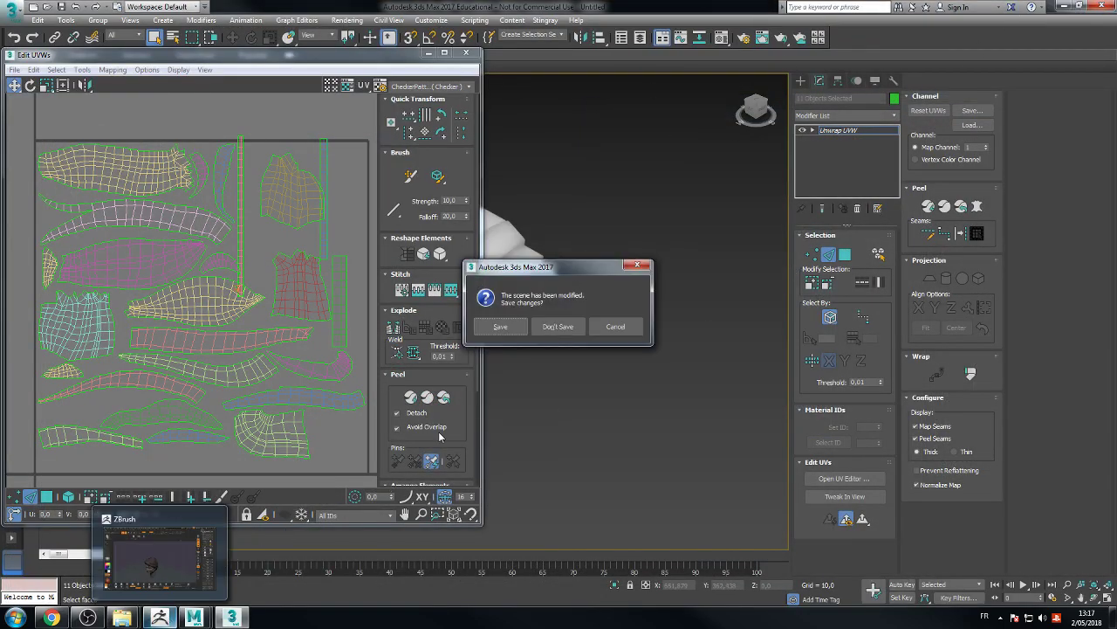
click(558, 325)
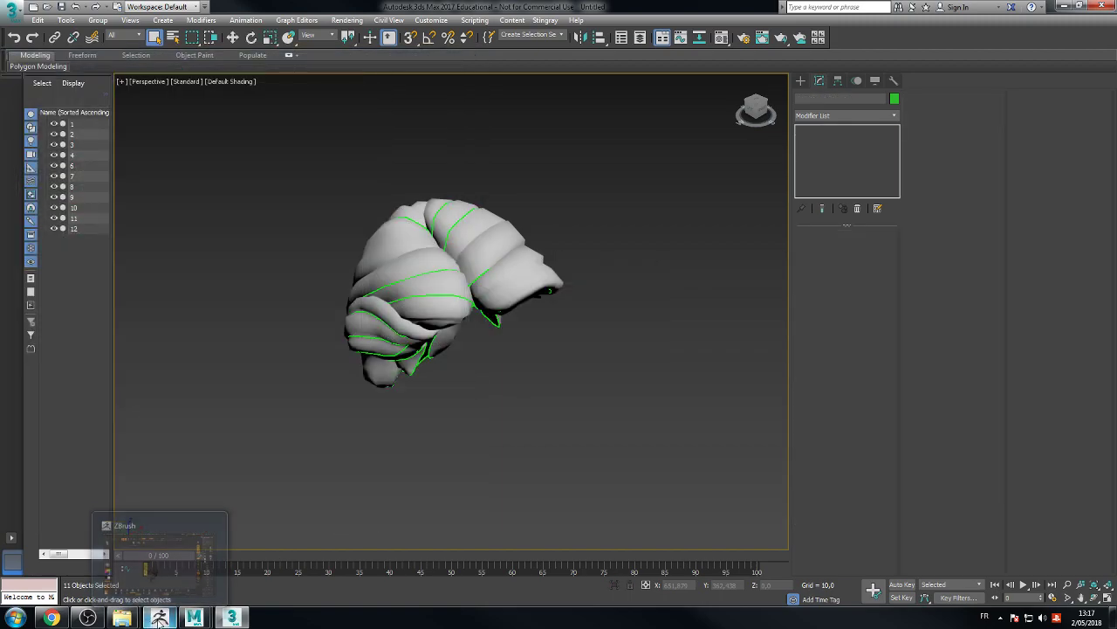
Step: Switch to ZBrush and close it without saving the project
click(158, 620)
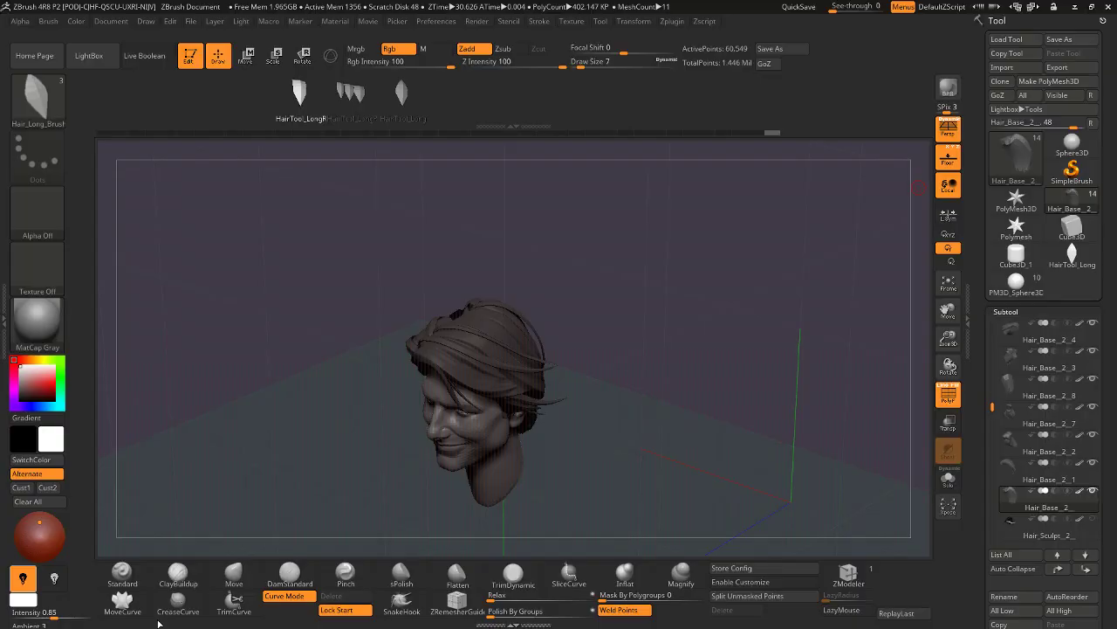
click(1109, 7)
click(572, 350)
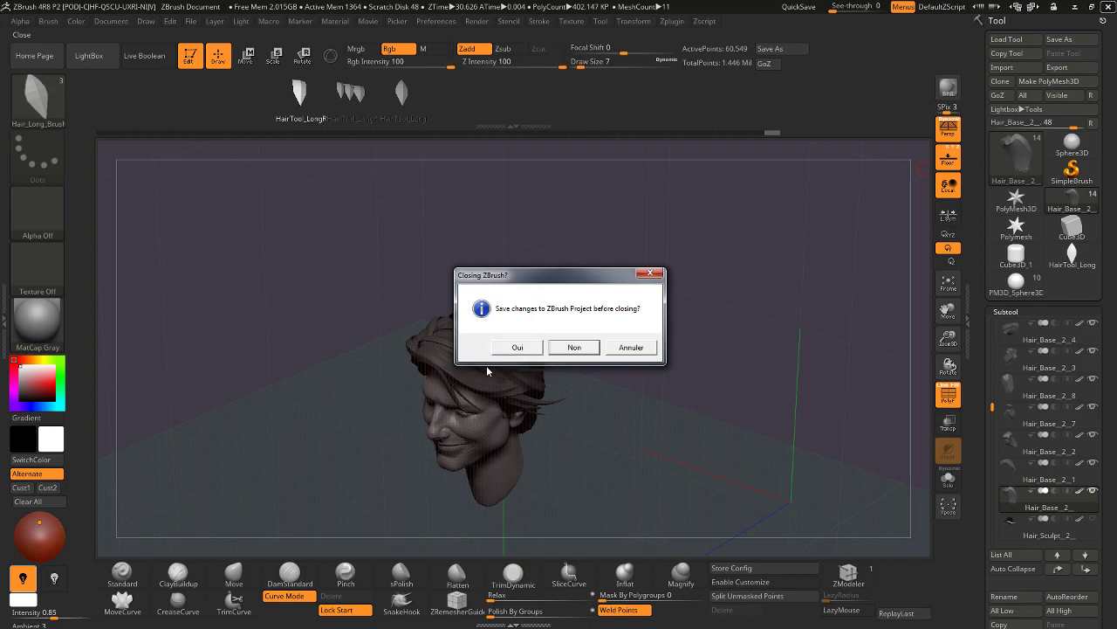
click(571, 347)
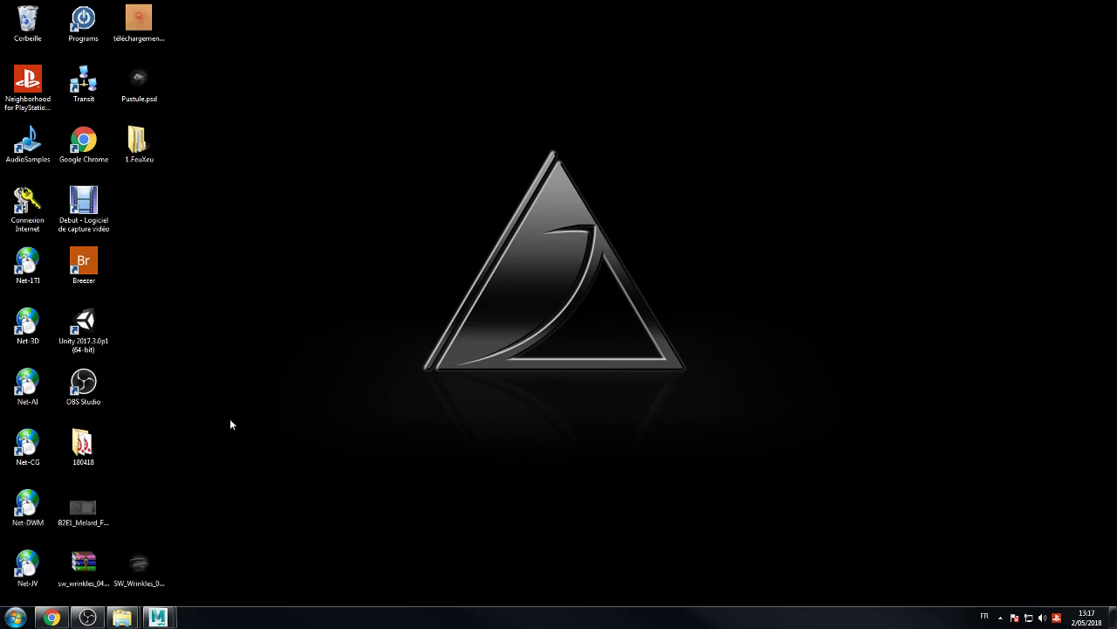
click(17, 619)
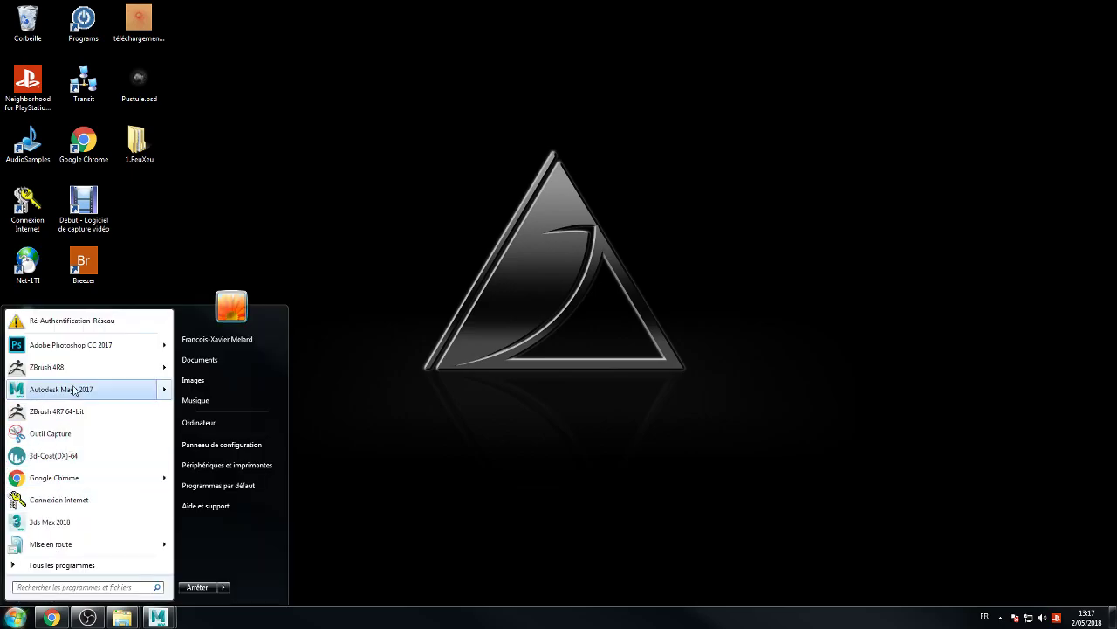
mouse_move(73, 377)
click(320, 232)
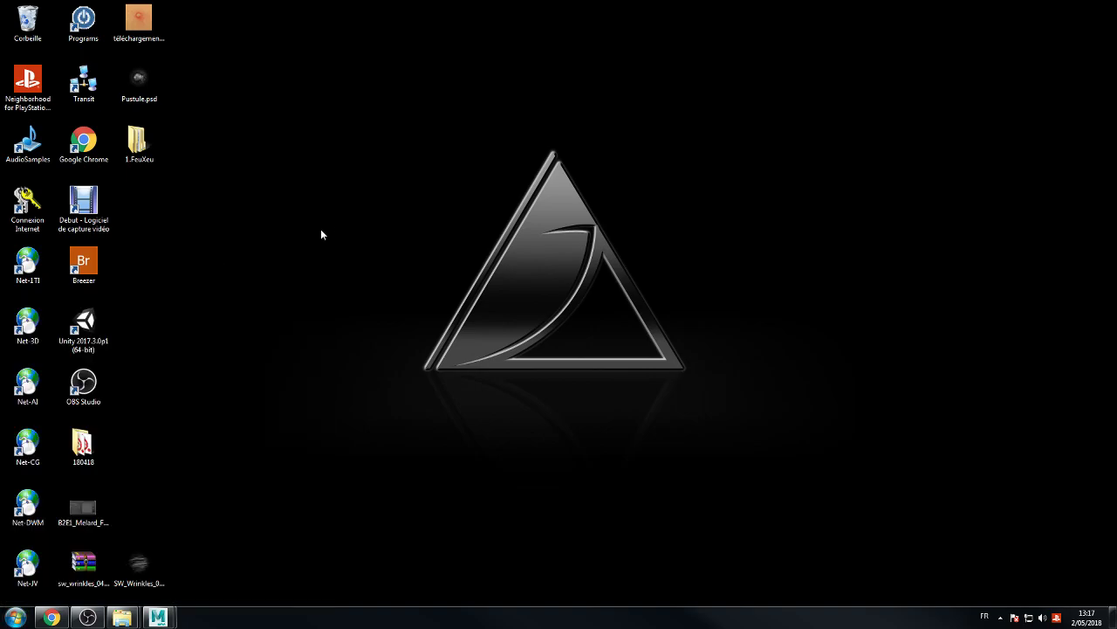
Step: Search the installed programs for "painter", launch Substance Painter, decline the new version download, and dismiss the welcome window
click(23, 617)
click(36, 587)
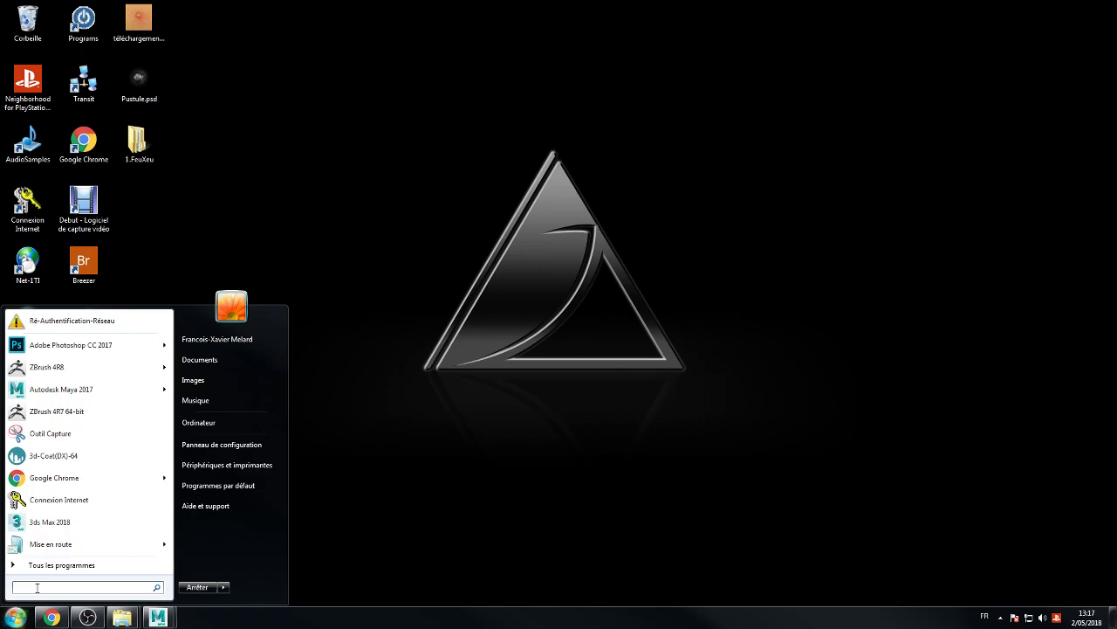
text(paint)
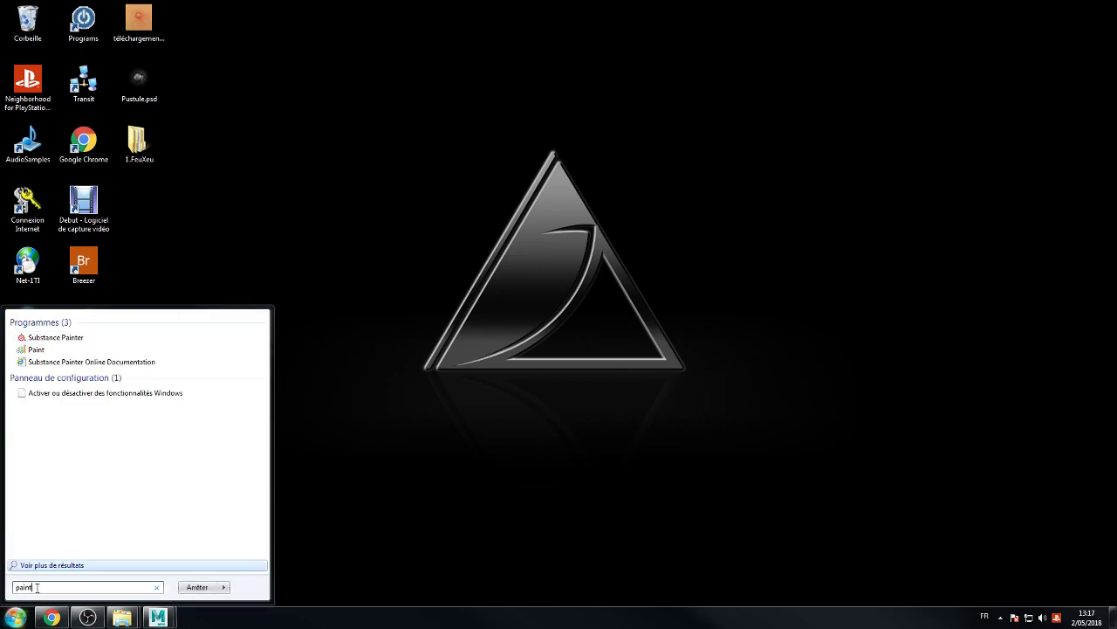
text(er)
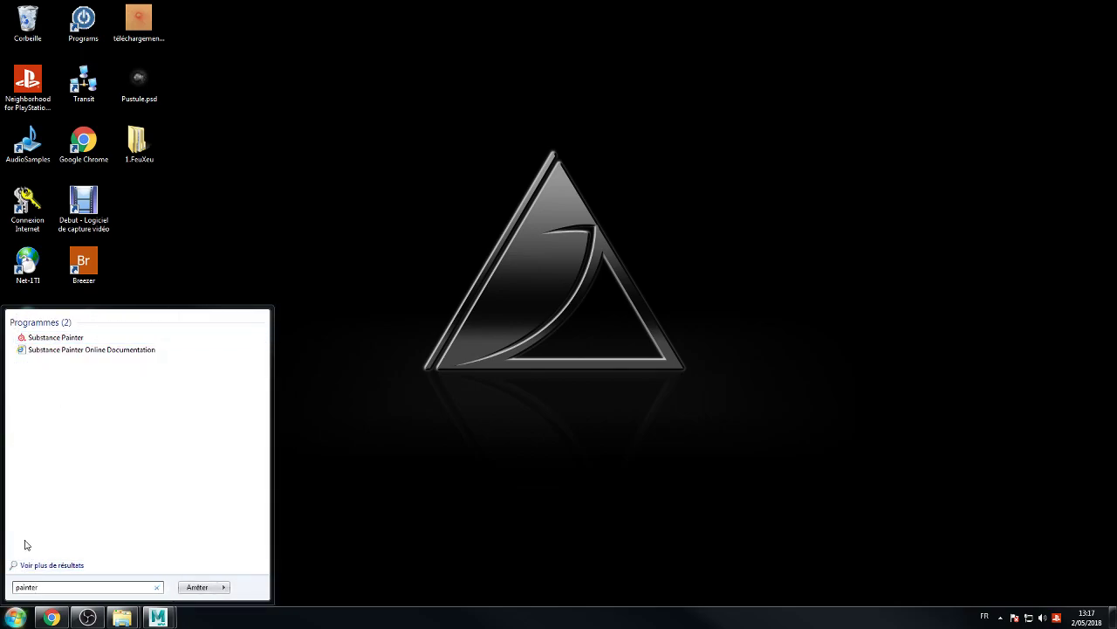
click(44, 340)
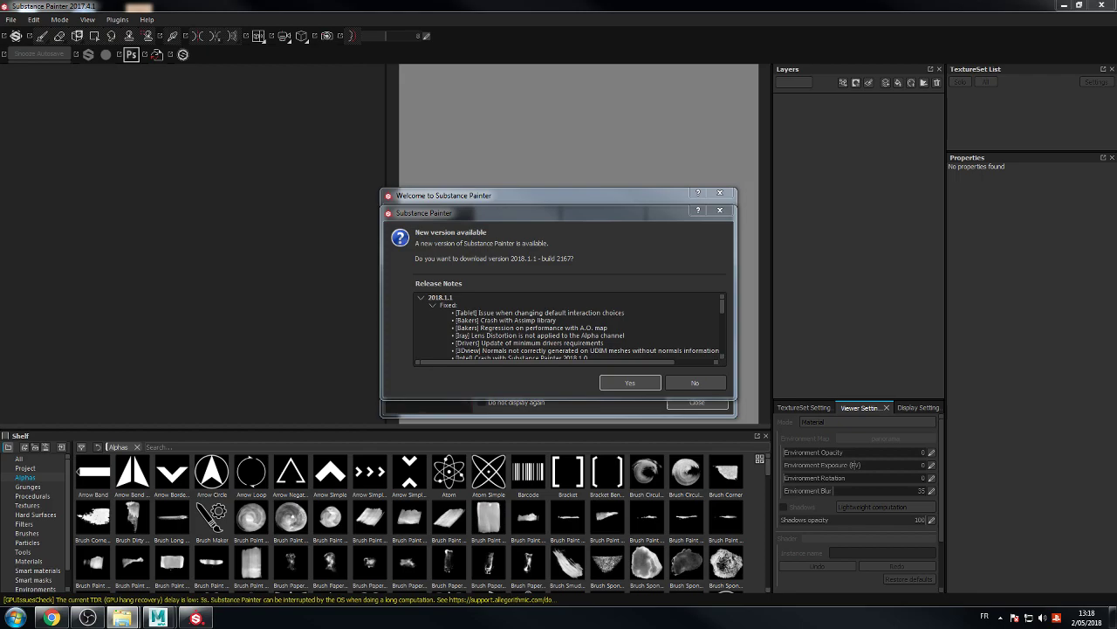
click(691, 382)
click(695, 402)
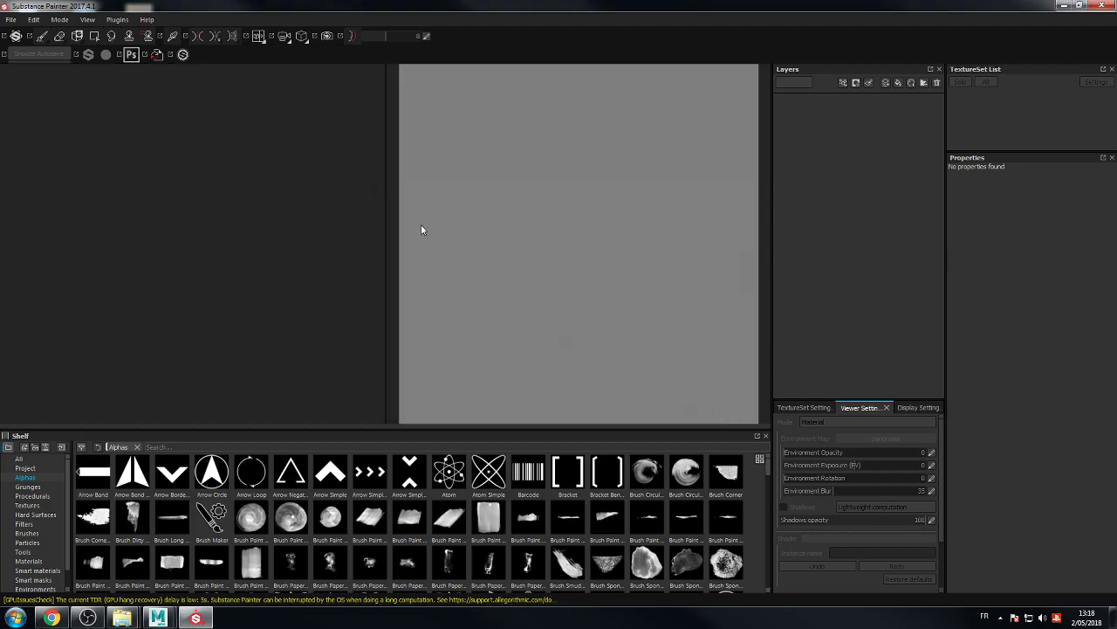
Step: Start a new project and browse for its mesh in the Q2 - ART - CharaCrea folder under HEAJ - [2017-2018]
click(11, 20)
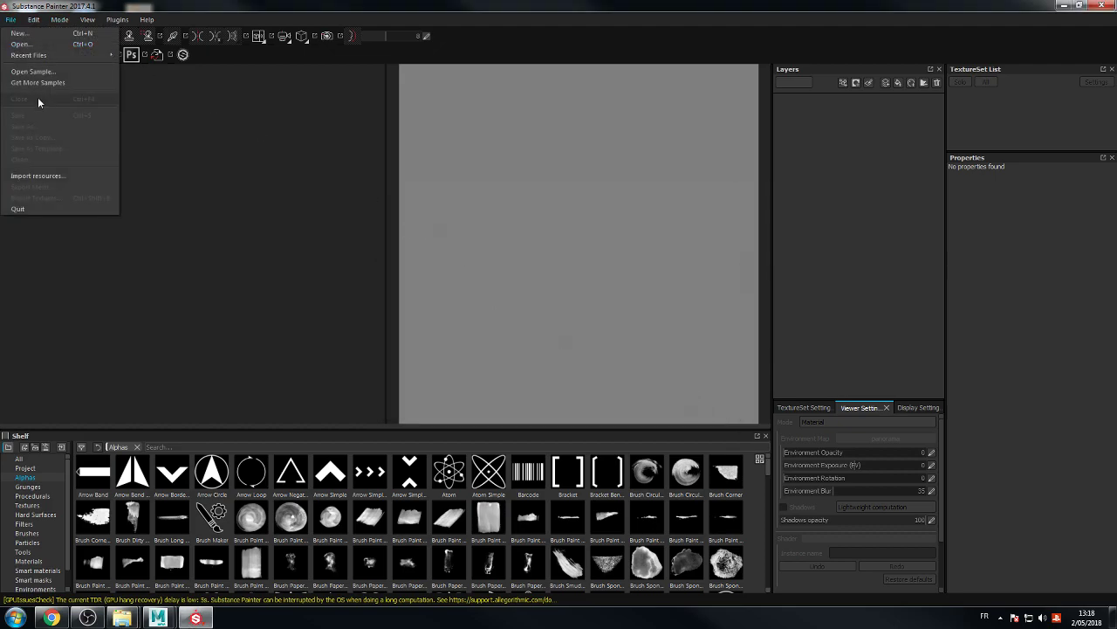
click(11, 19)
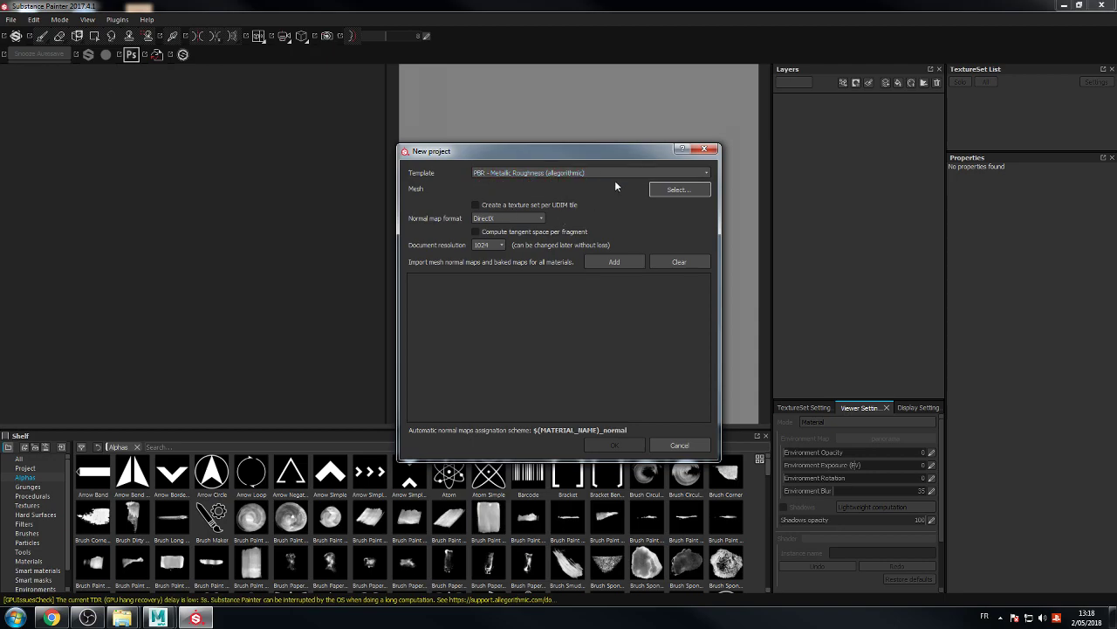
click(678, 191)
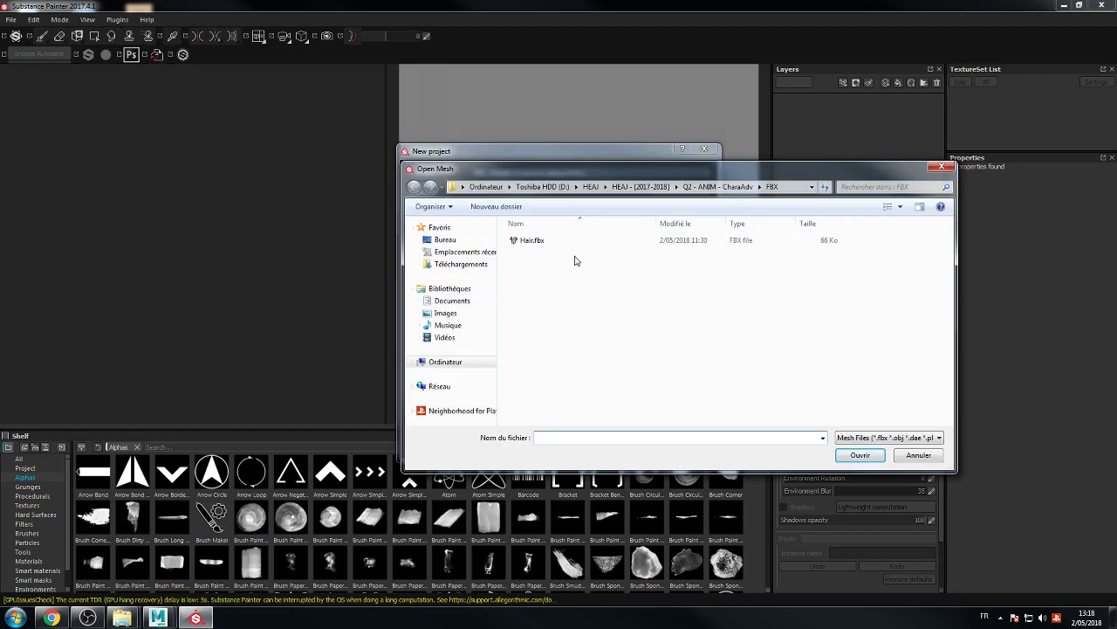
click(641, 186)
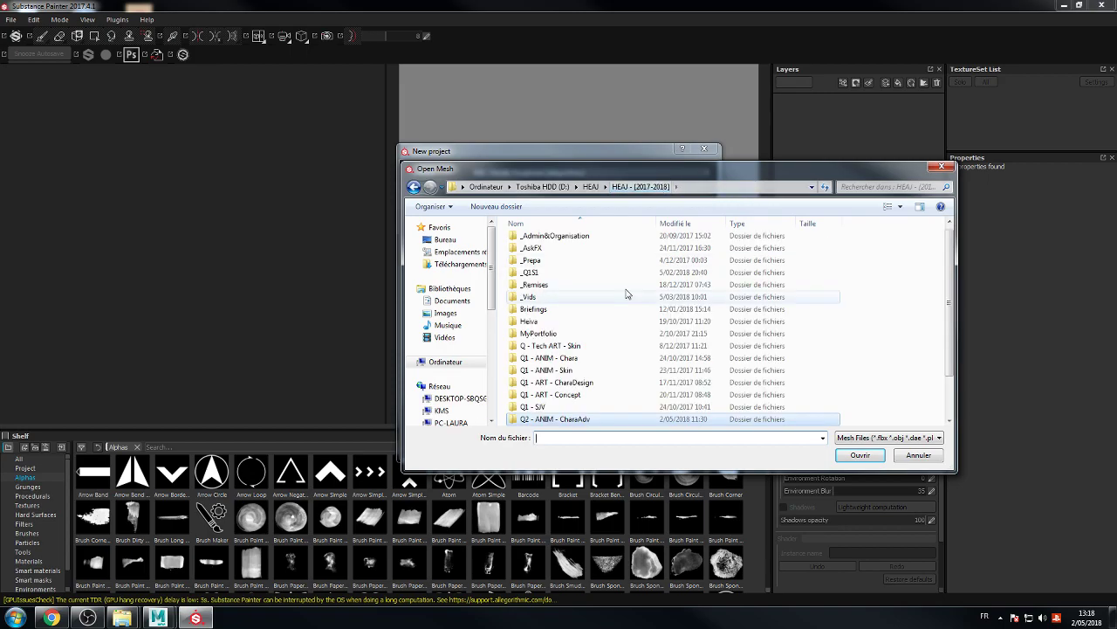
click(578, 394)
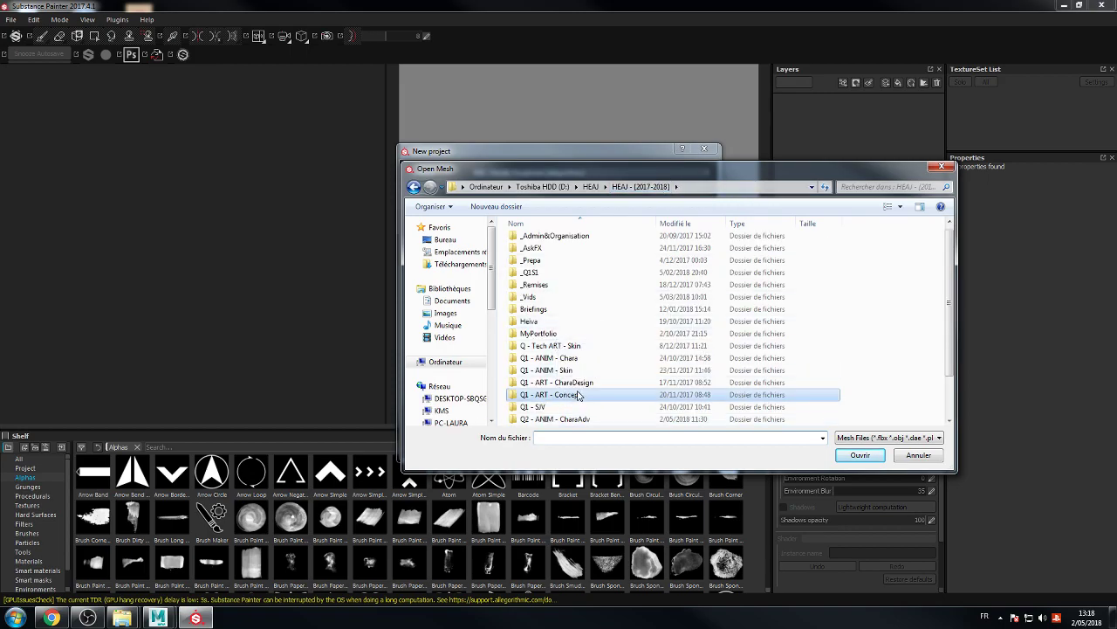
scroll(578, 395, down, 2)
double_click(550, 384)
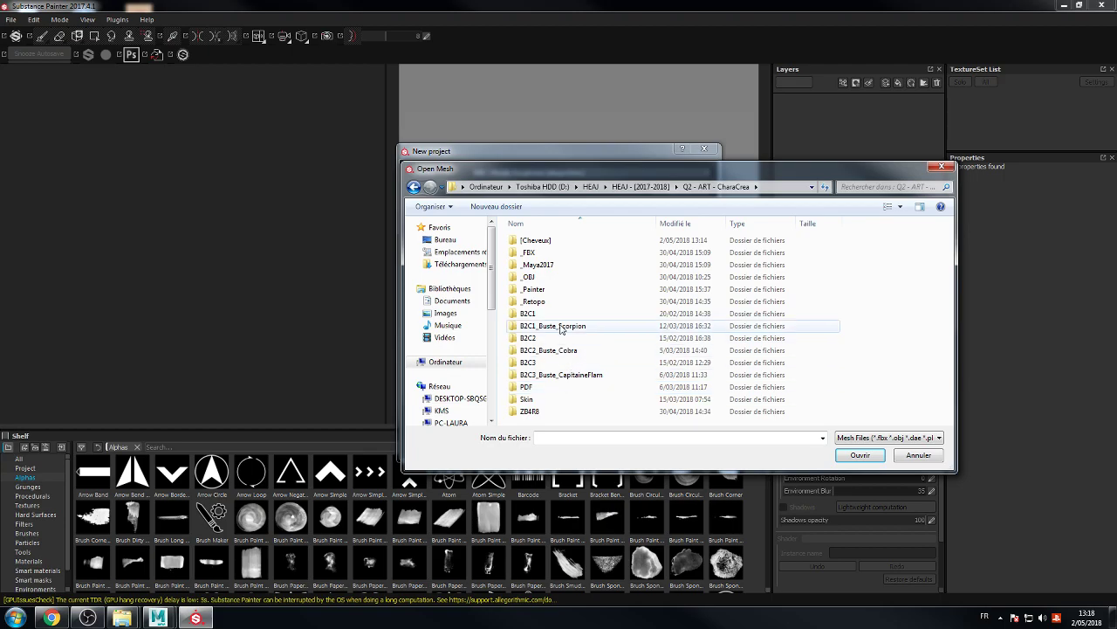
Step: Create the new project from the Hair.FBX mesh in the [Cheveux] folder with a document resolution of 2048
double_click(535, 240)
click(601, 262)
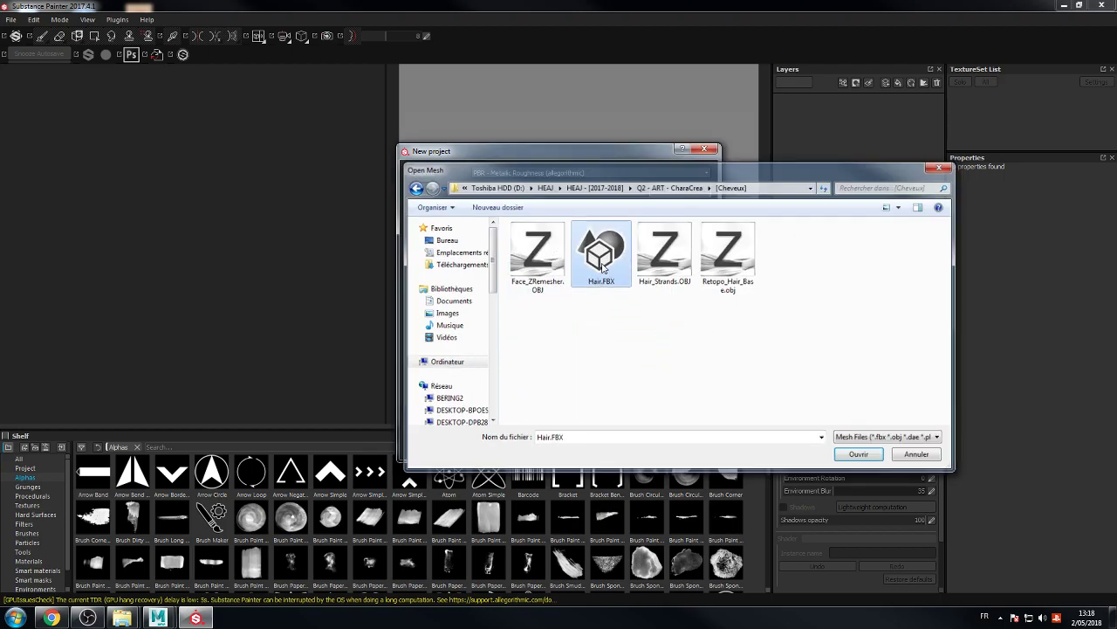
double_click(602, 262)
click(500, 246)
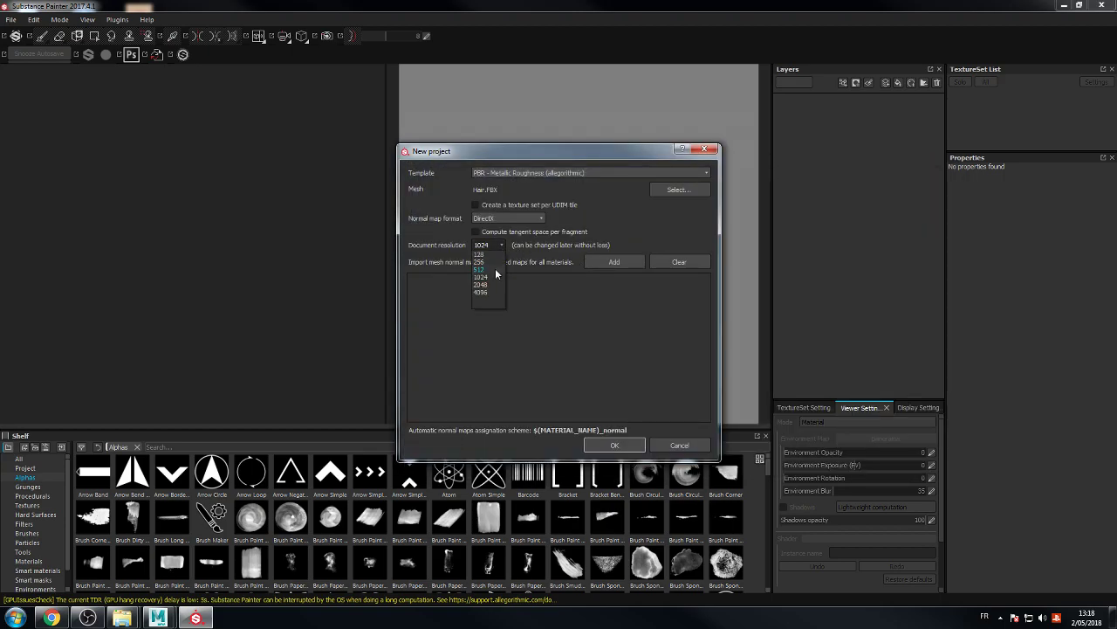
click(486, 284)
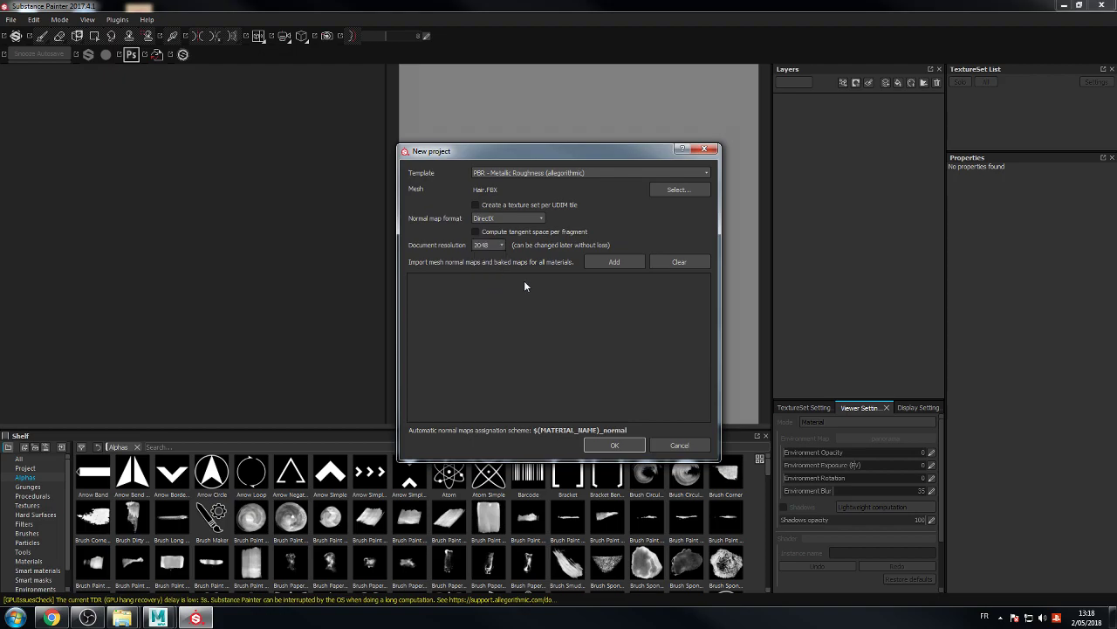
click(613, 445)
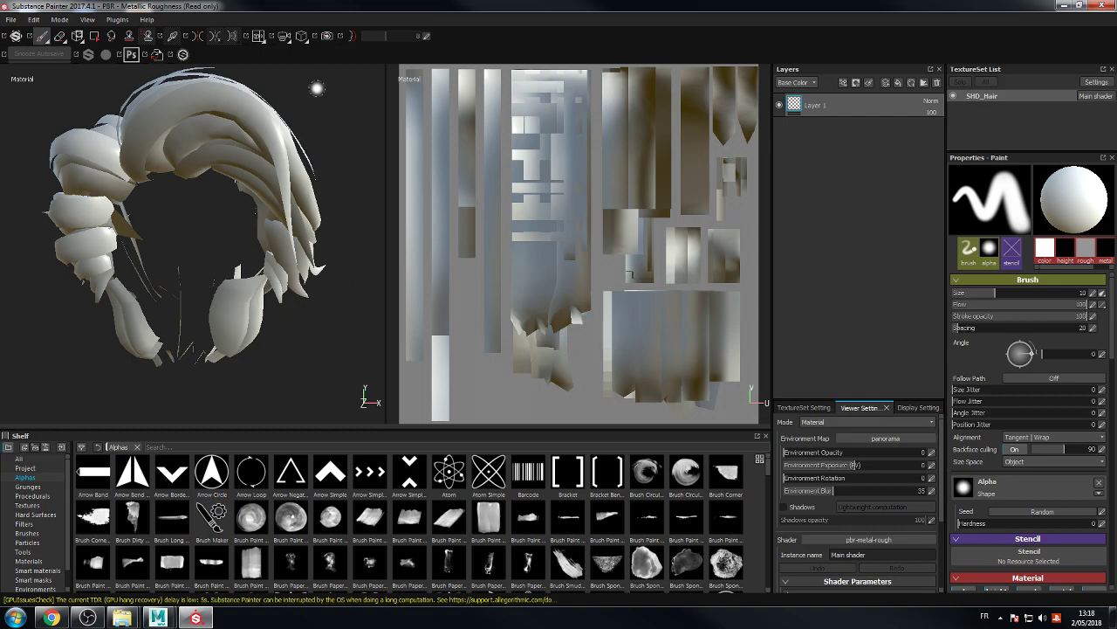
Step: Examine the hair mesh from several angles and compare the 3D-only, UV-only and split views
alt+drag(336, 92, 126, 118)
alt+right_drag(320, 95, 345, 58)
alt+drag(345, 59, 390, 152)
key(F2)
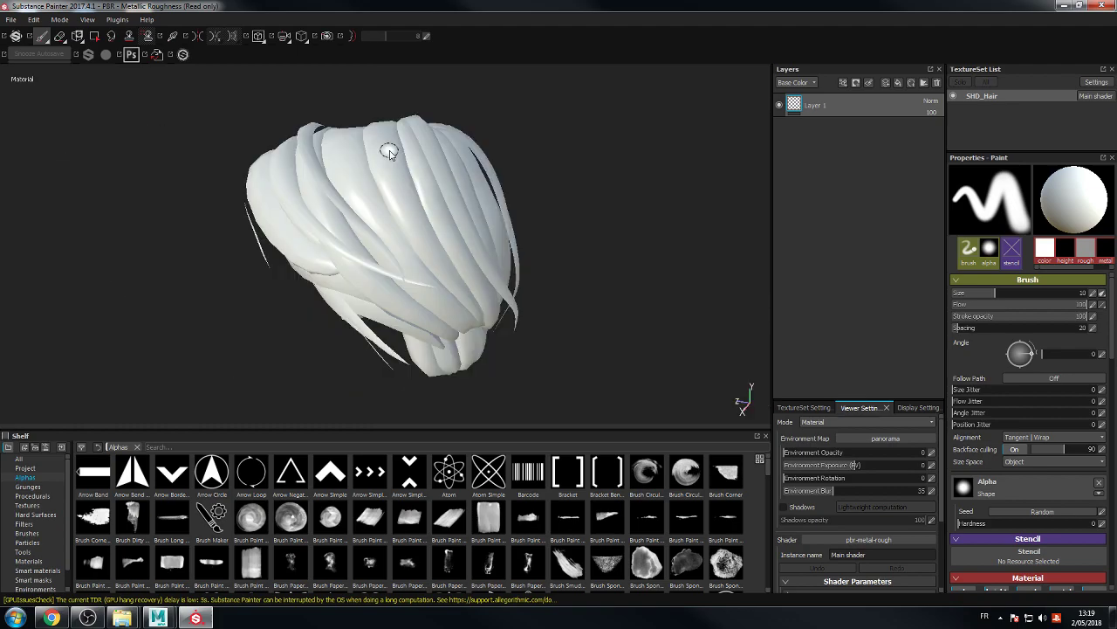
key(F3)
key(F1)
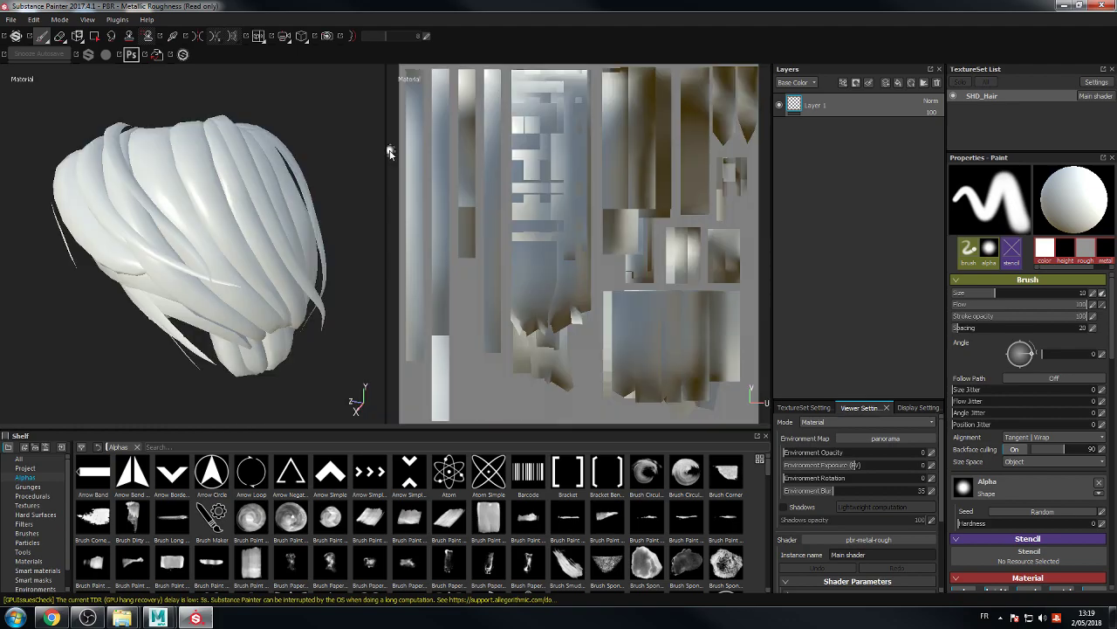
key(F2)
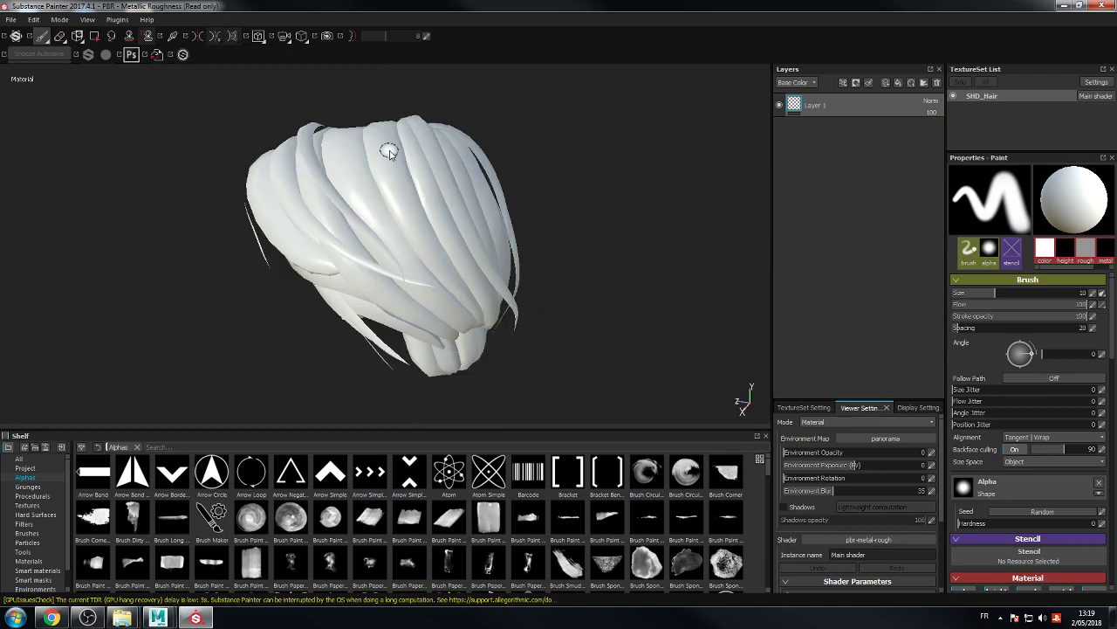
key(F3)
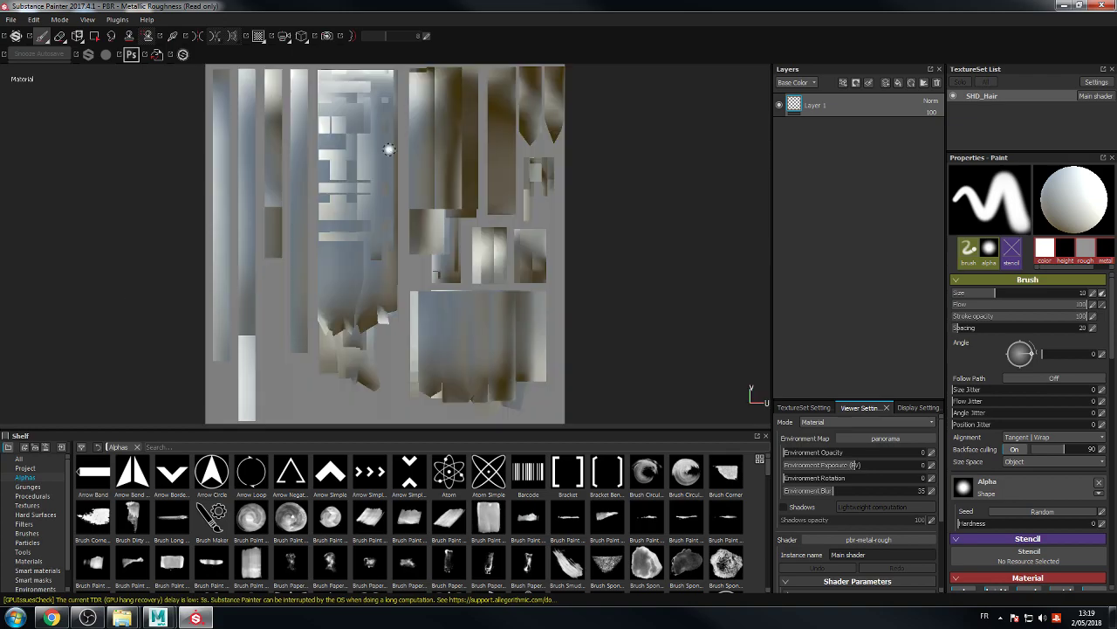
key(F1)
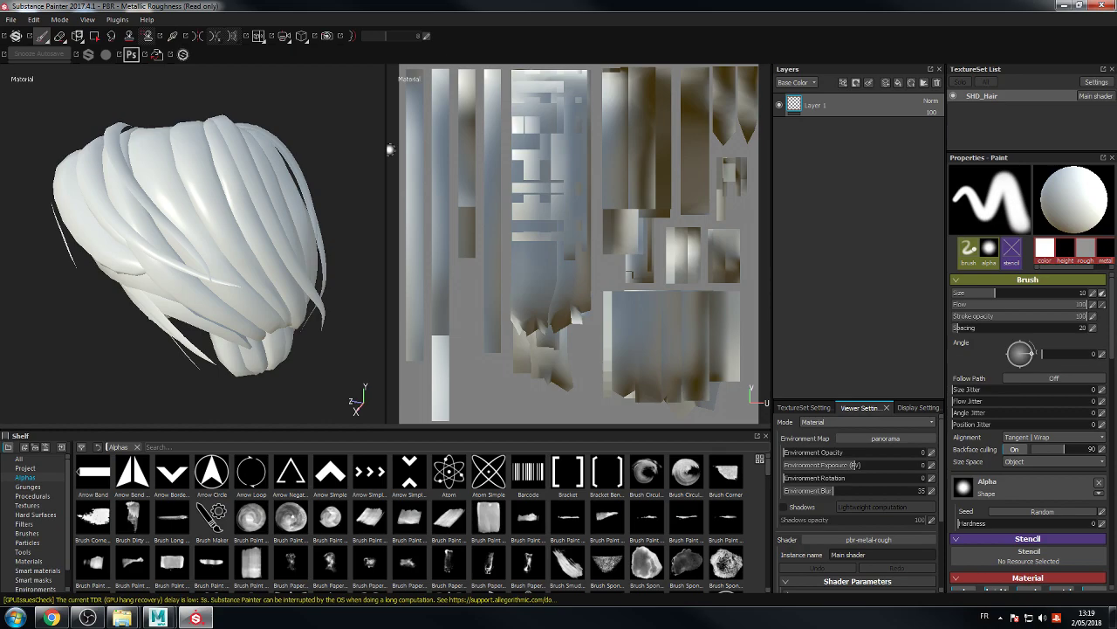
Step: Show only the 3D view of the hair and enlarge the viewport by shrinking the shelf and the side panels
key(F2)
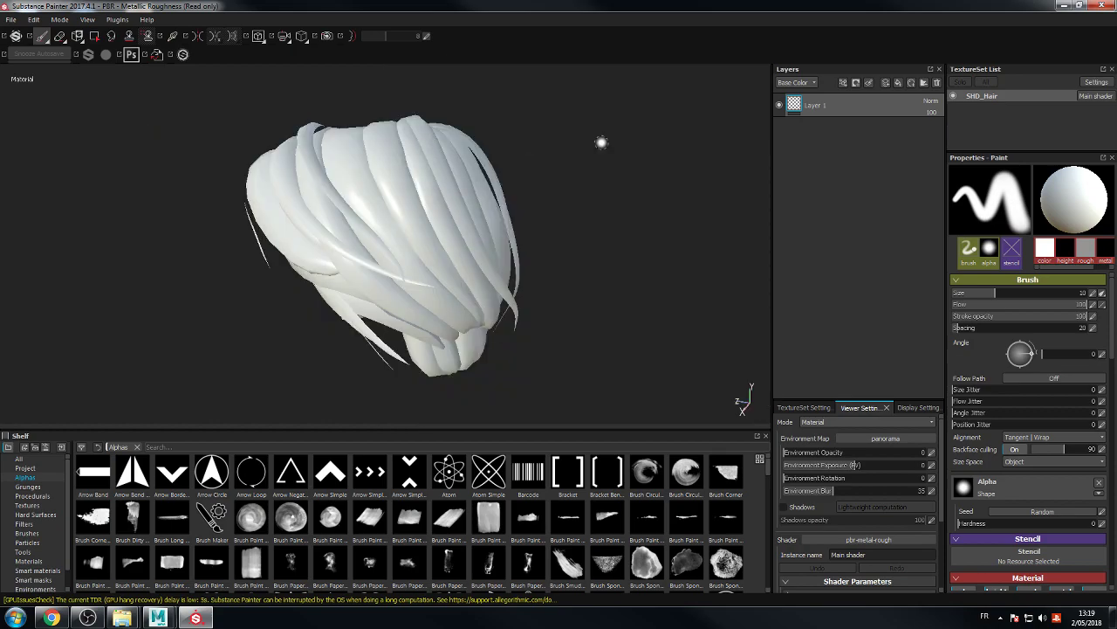
alt+drag(576, 140, 611, 224)
drag(578, 431, 595, 528)
drag(771, 275, 799, 274)
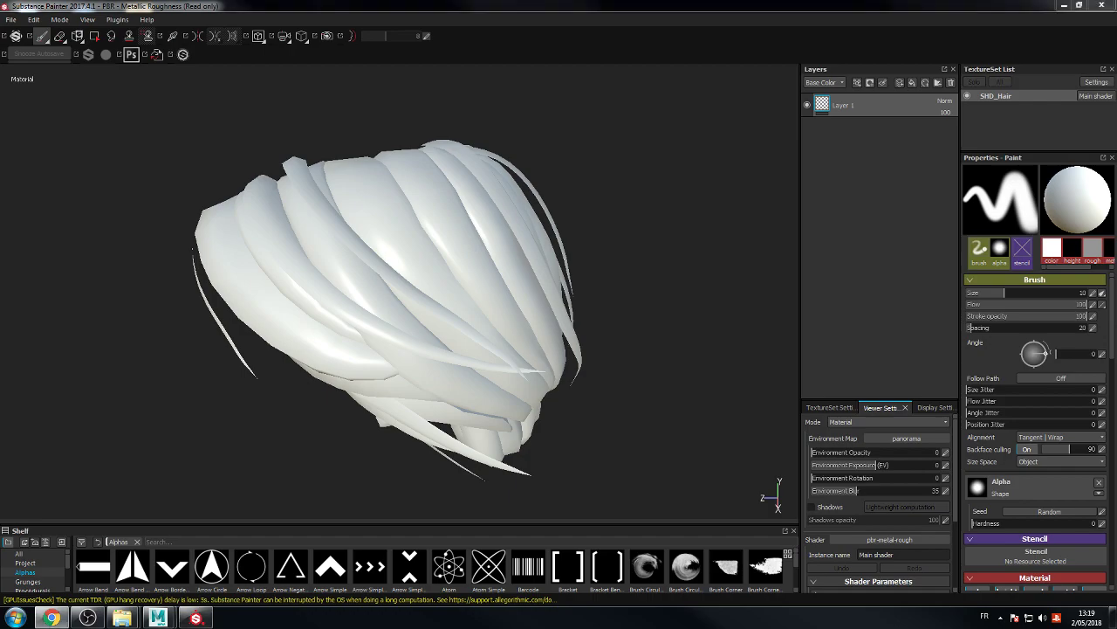
Step: Switch to Chrome, open the bookmarked "Substance Hair Texture Tutorial" YouTube video and skim its UV layout, roughness and black mask sections
click(51, 617)
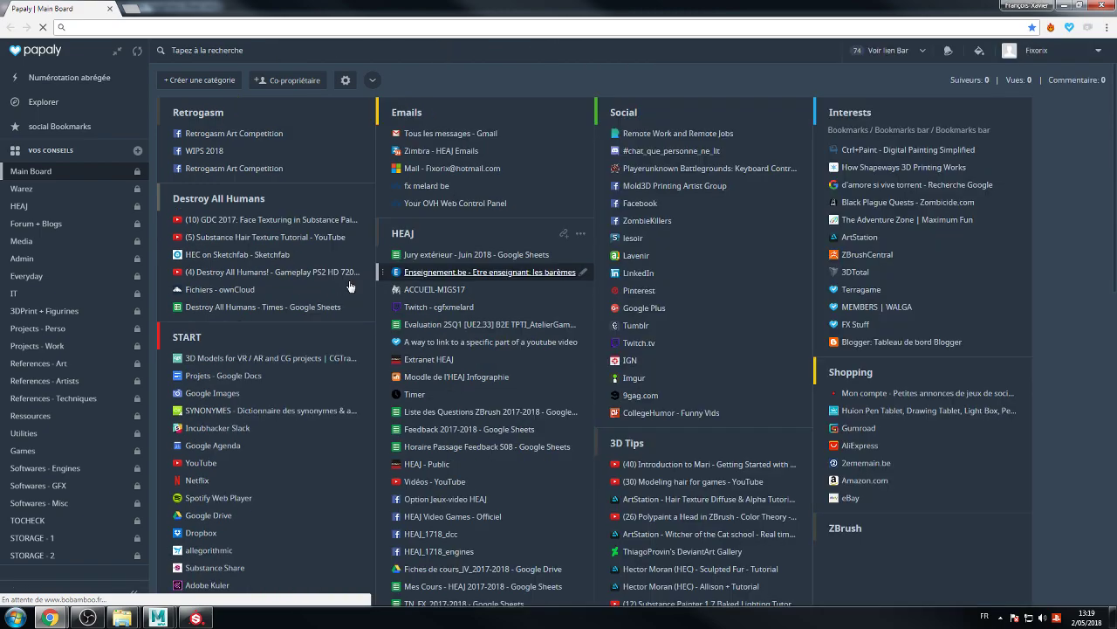
click(266, 238)
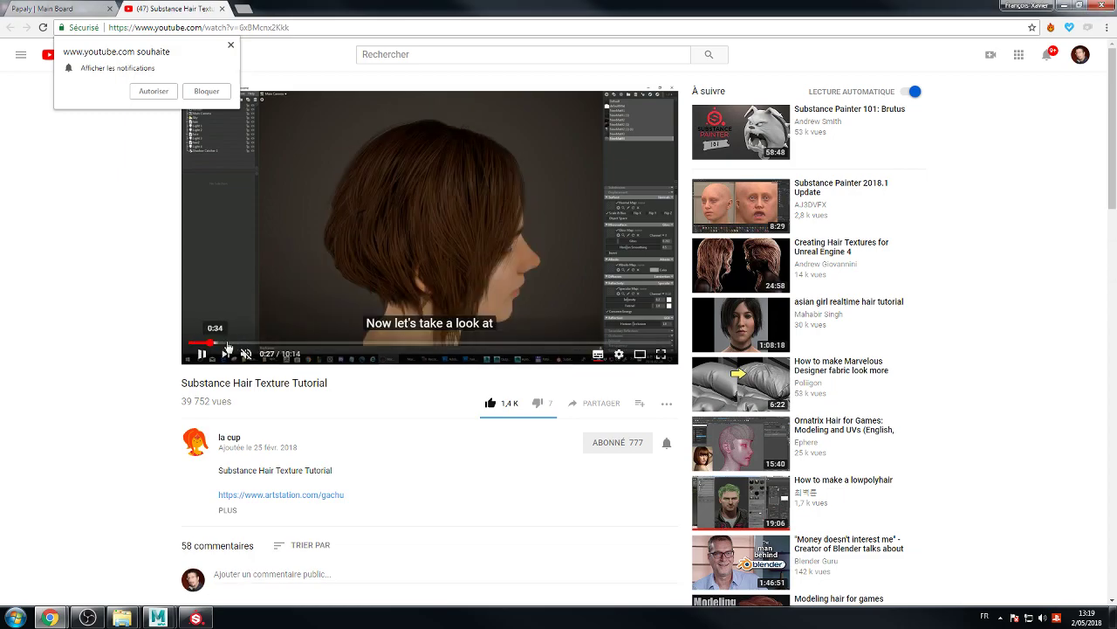
click(227, 343)
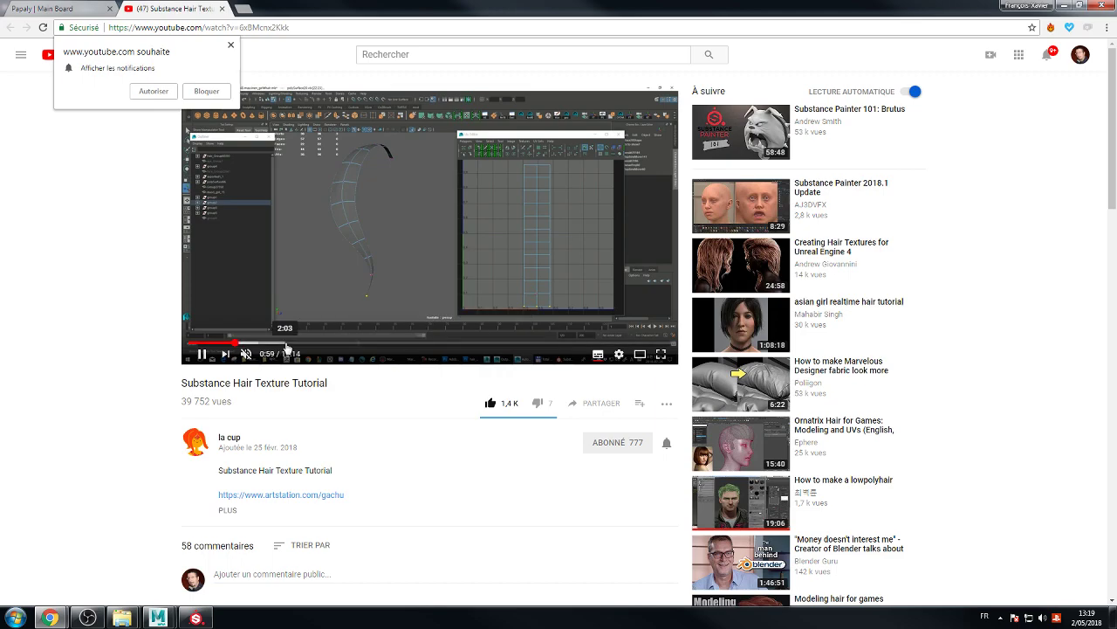
drag(290, 348, 447, 347)
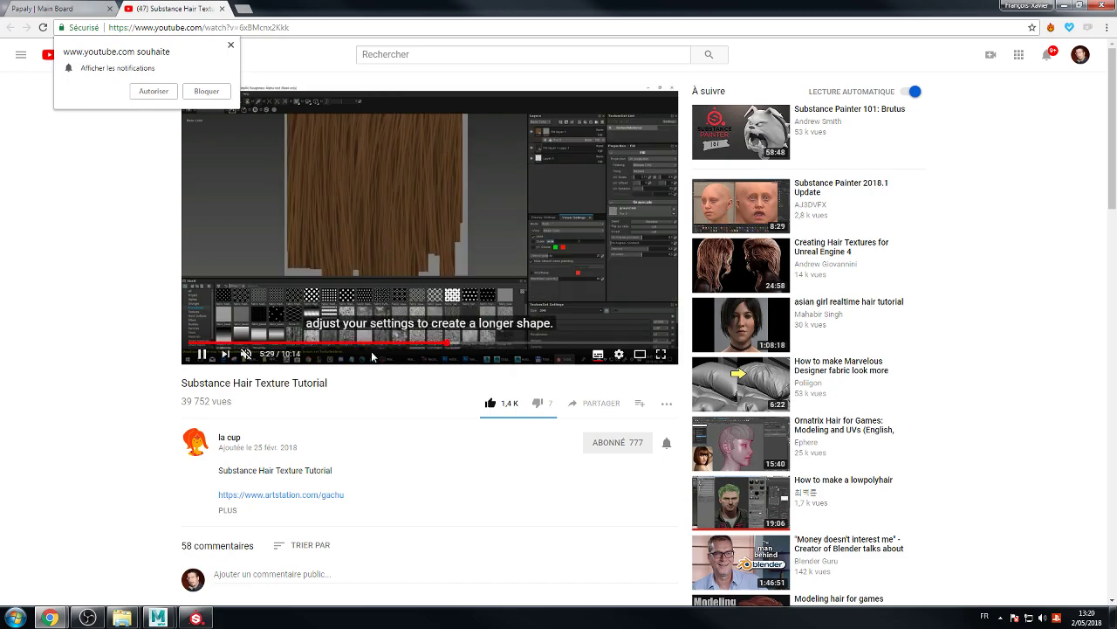
click(293, 348)
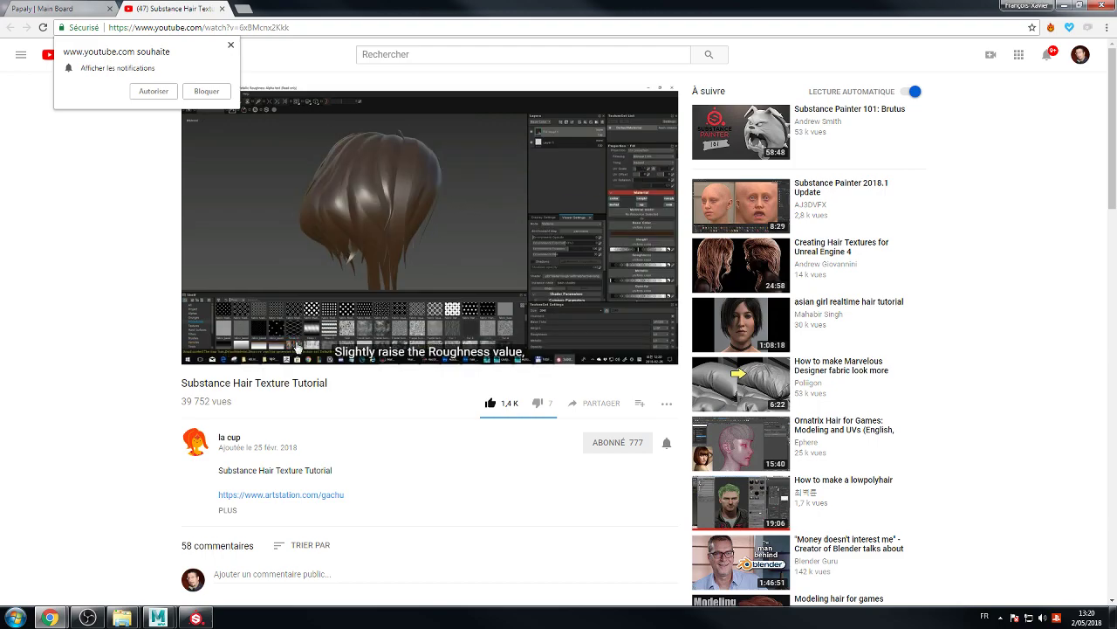
click(308, 347)
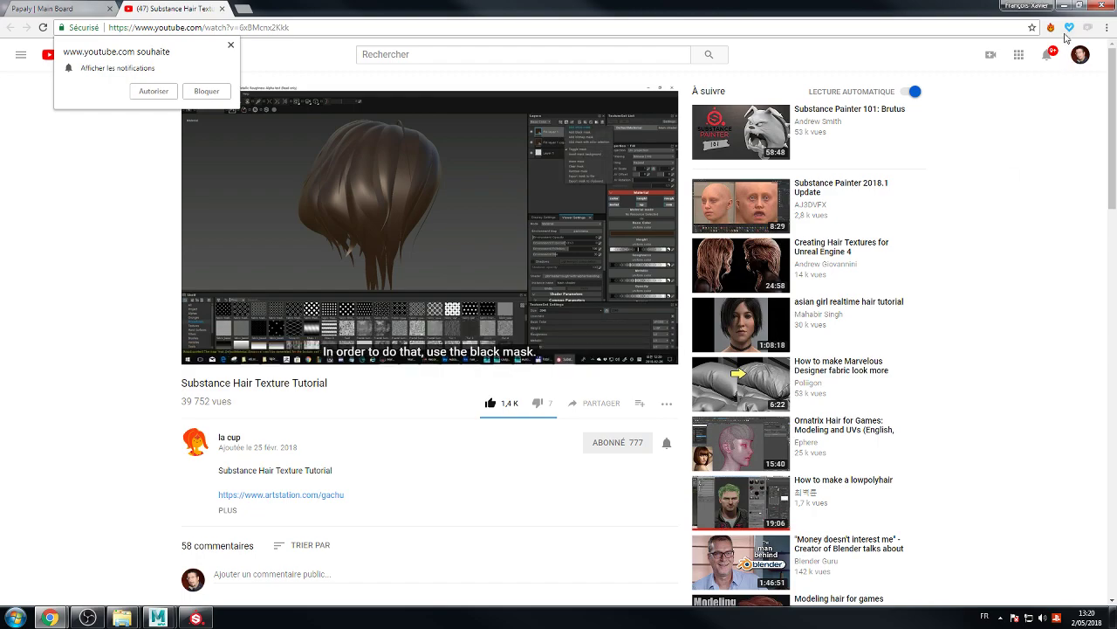
click(1065, 6)
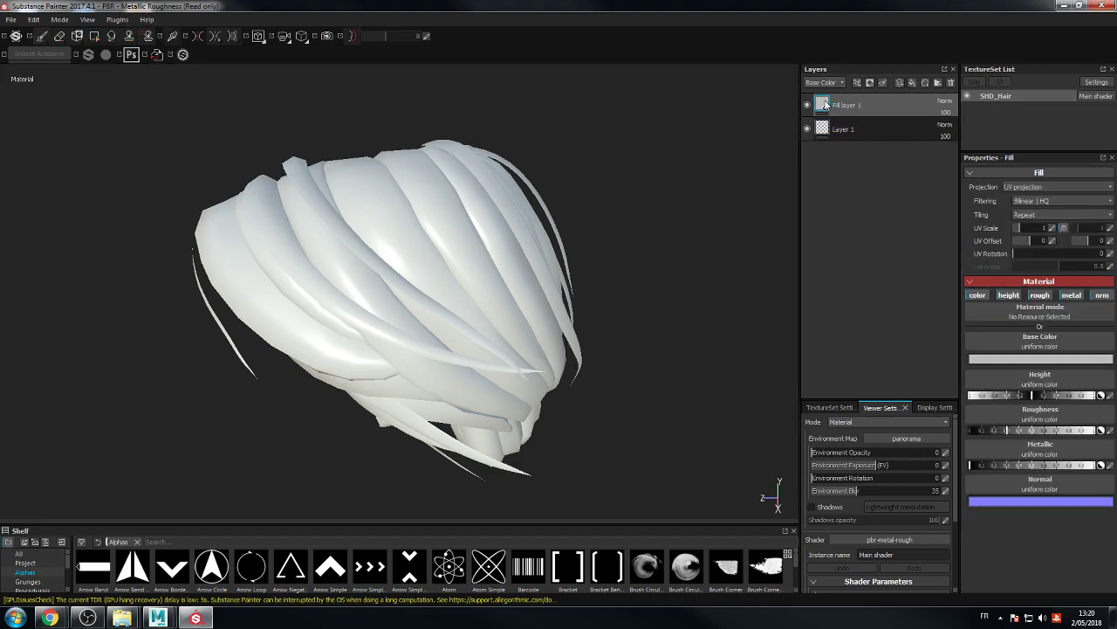
Step: Set the fill layer's base color to a dark brown with RGB 0.031, 0.009, 0.005
mouse_move(826, 105)
click(1016, 358)
click(987, 411)
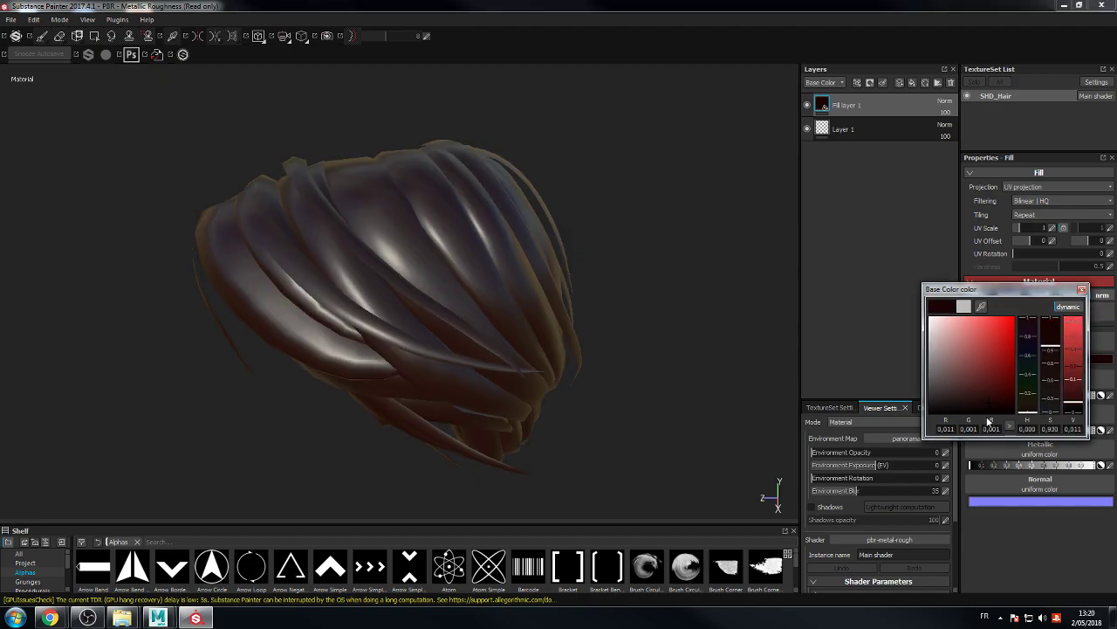
click(990, 395)
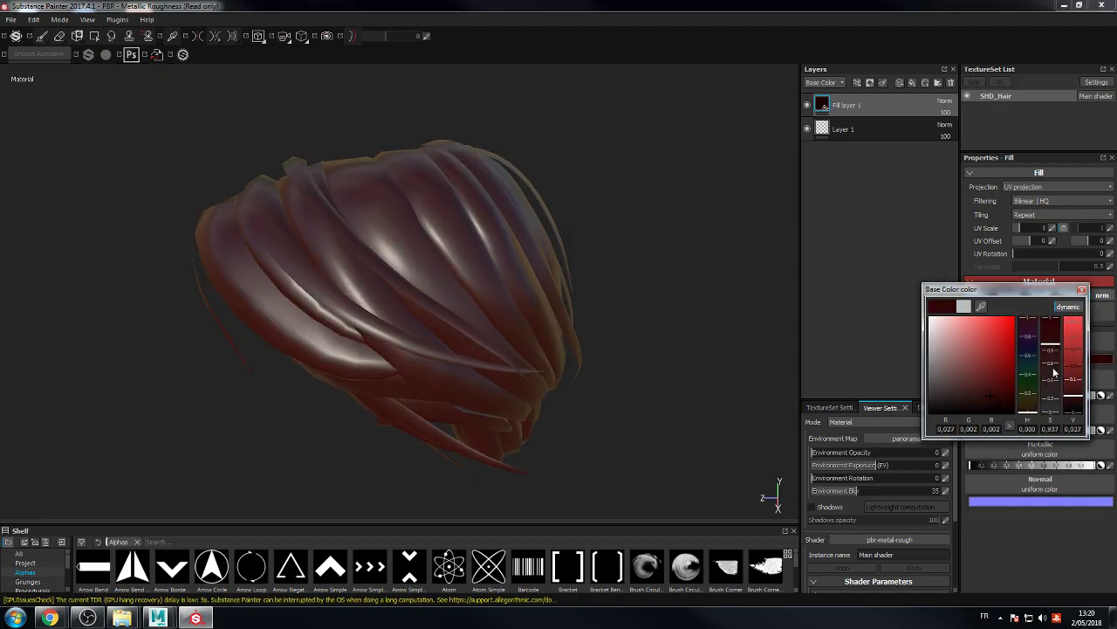
click(1034, 410)
drag(1034, 411, 1034, 413)
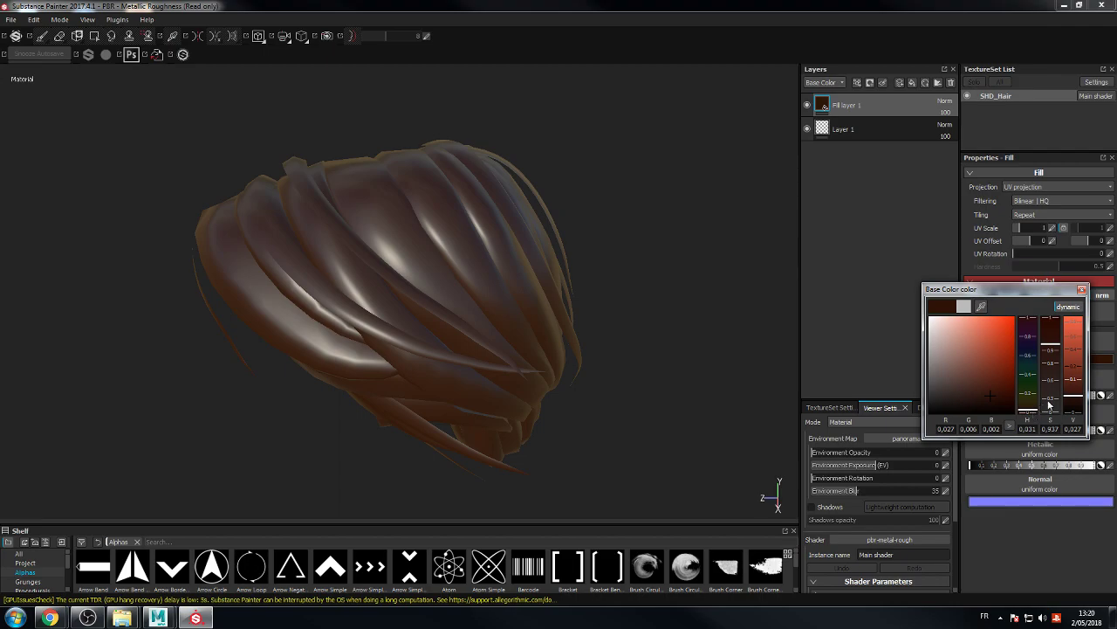
click(1052, 361)
drag(1053, 362, 1052, 364)
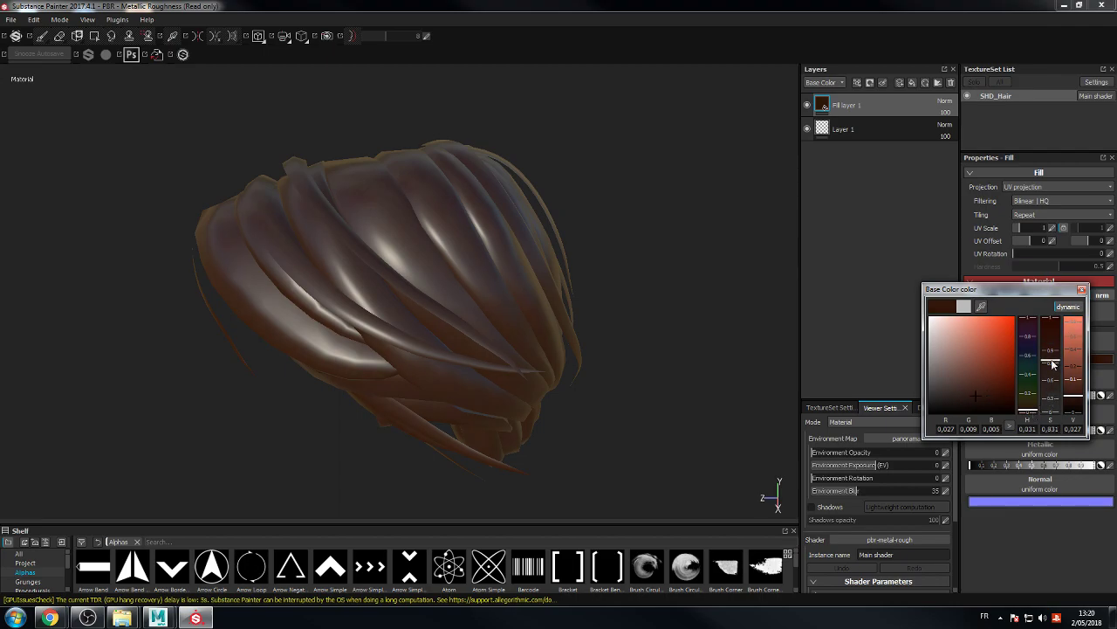
drag(978, 399, 978, 393)
click(923, 176)
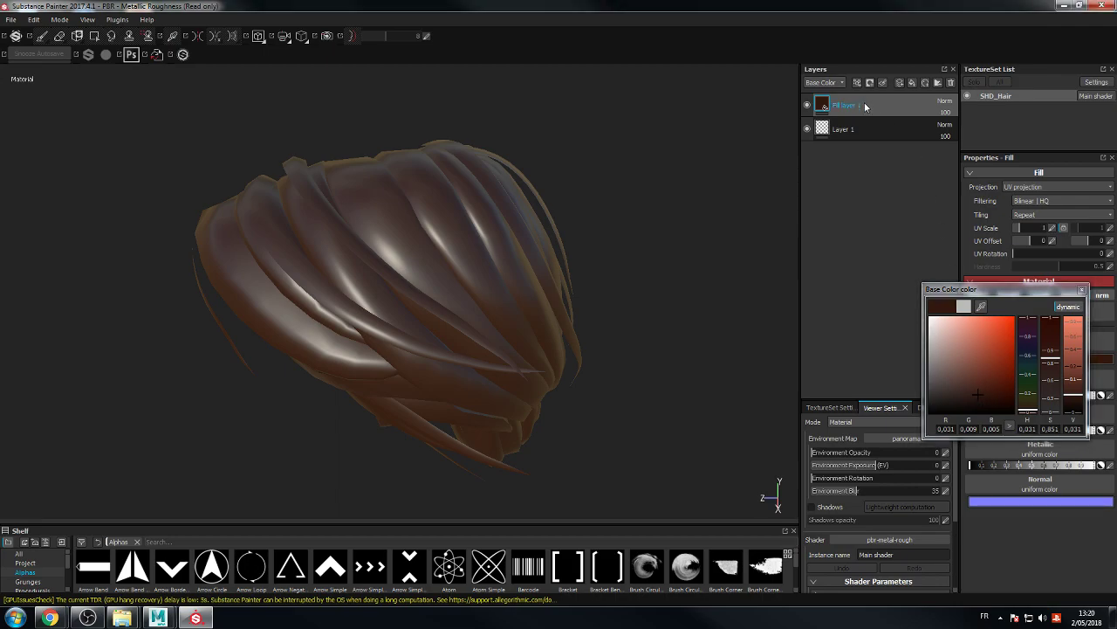
click(1081, 289)
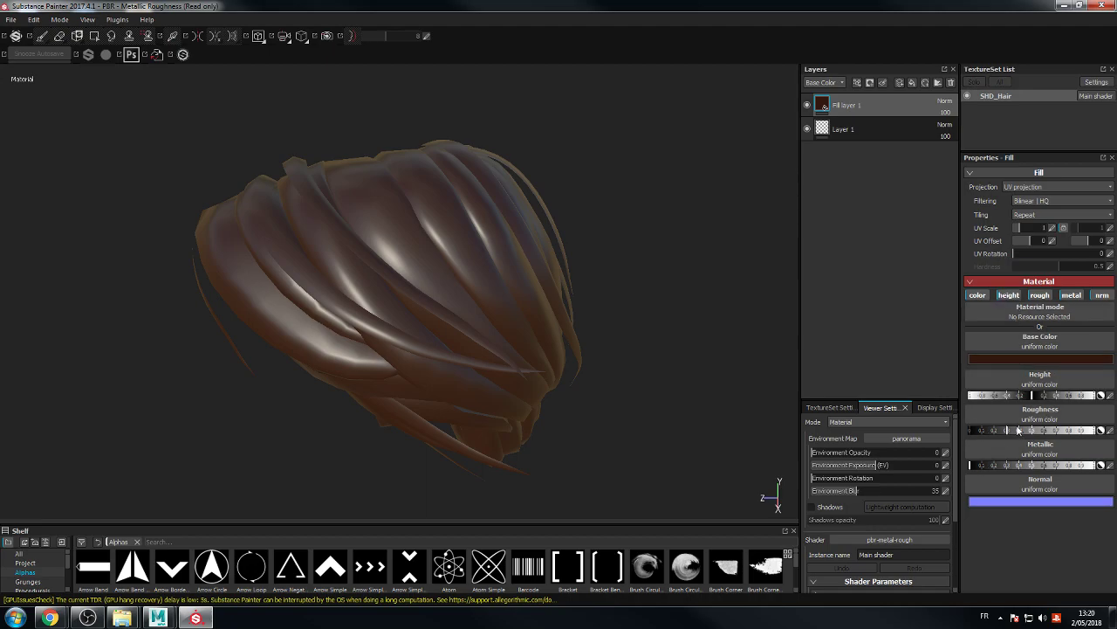
Step: Raise the dark brown fill layer's roughness to about 0.7 and its metallic to about 0.3
click(1060, 431)
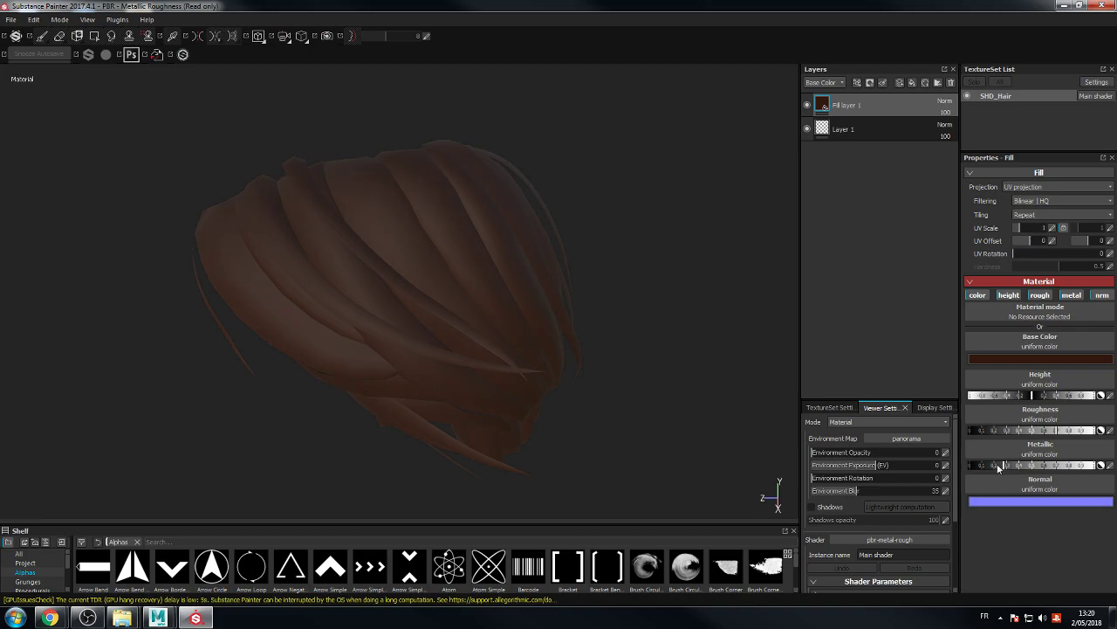
mouse_move(721, 235)
alt+mouse_down()
mouse_move(661, 219)
mouse_move(685, 231)
alt+mouse_up()
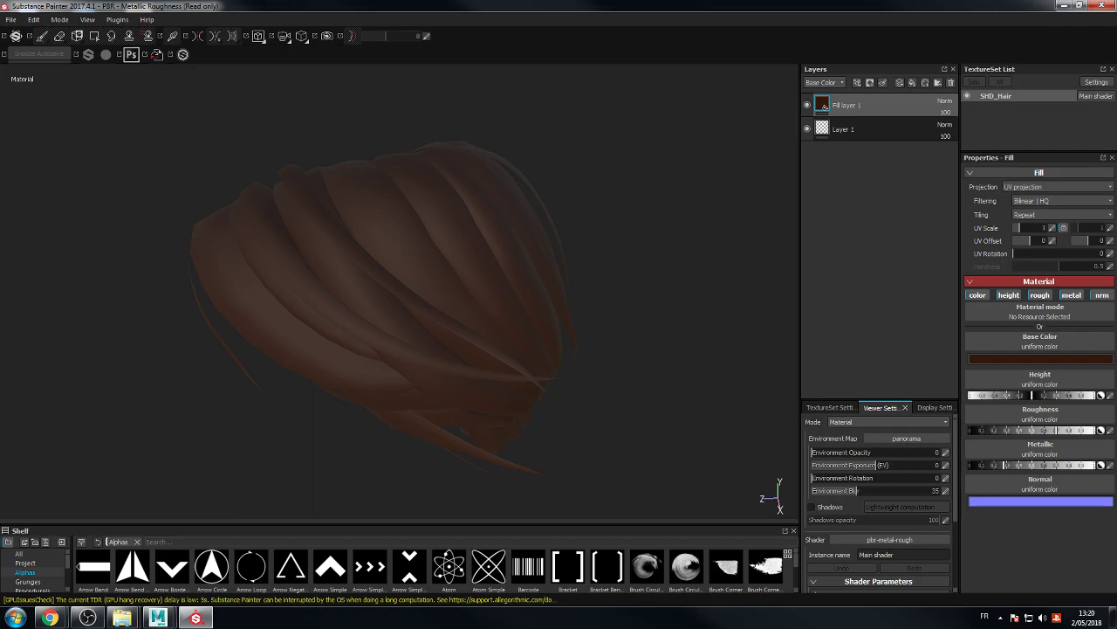
key(alt+Tab)
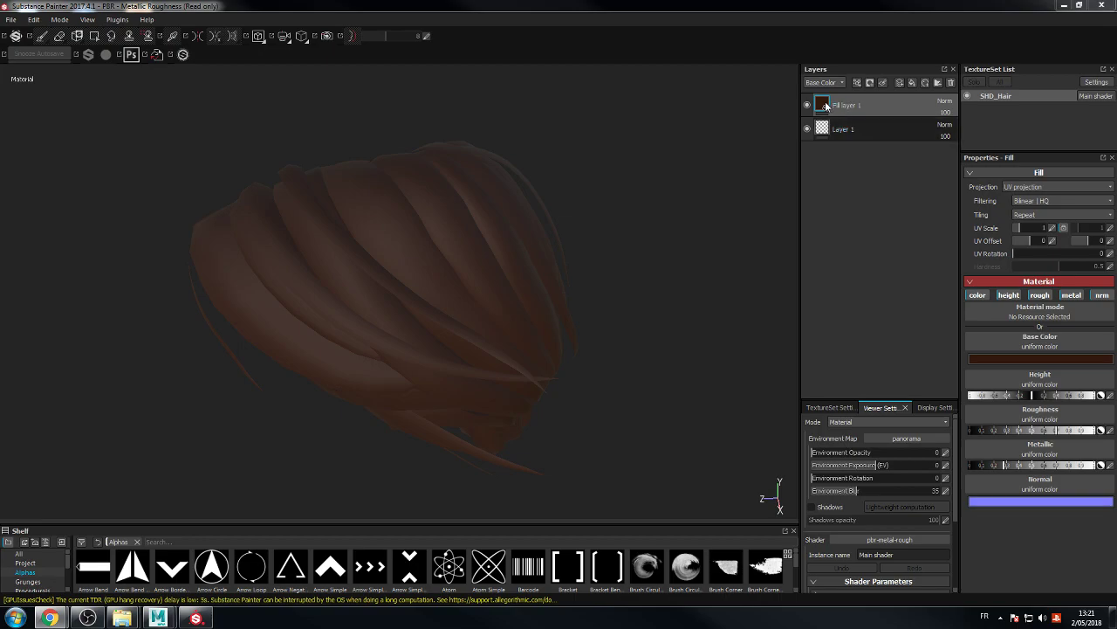
Step: Duplicate the dark brown fill layer and set the copy's base color to a lighter brown with RGB 0.095, 0.028, 0.013
right_click(827, 103)
click(889, 294)
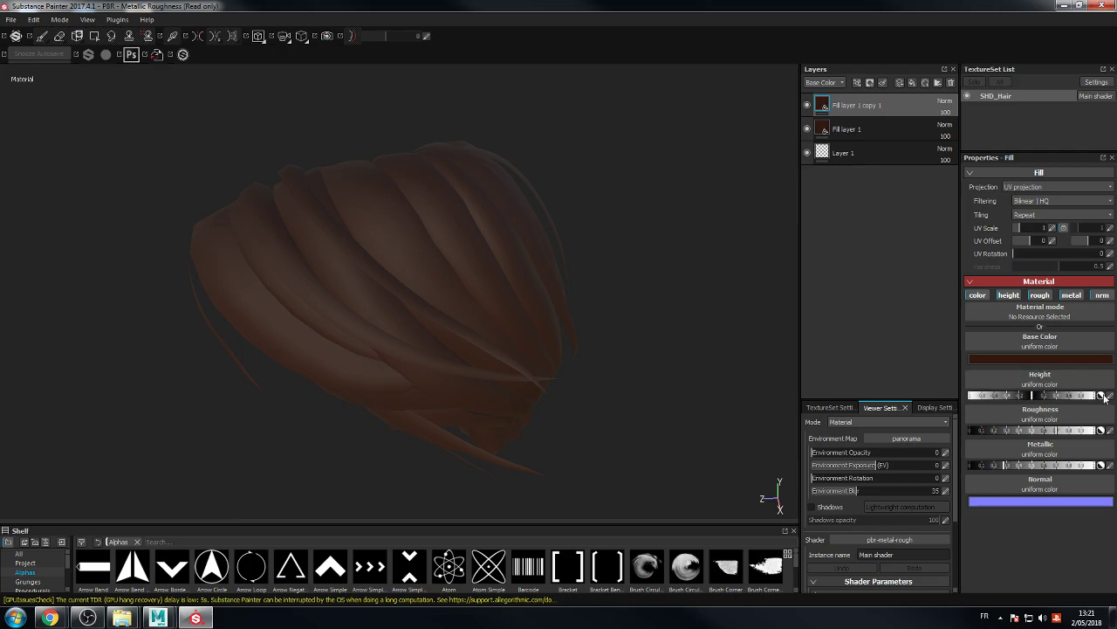
click(1047, 363)
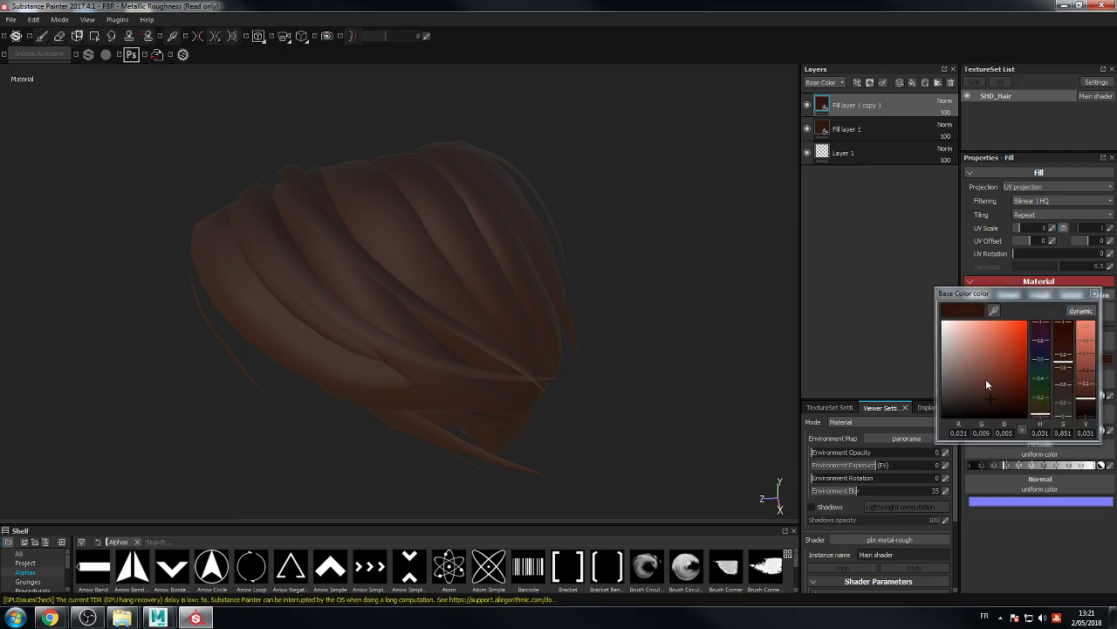
click(986, 387)
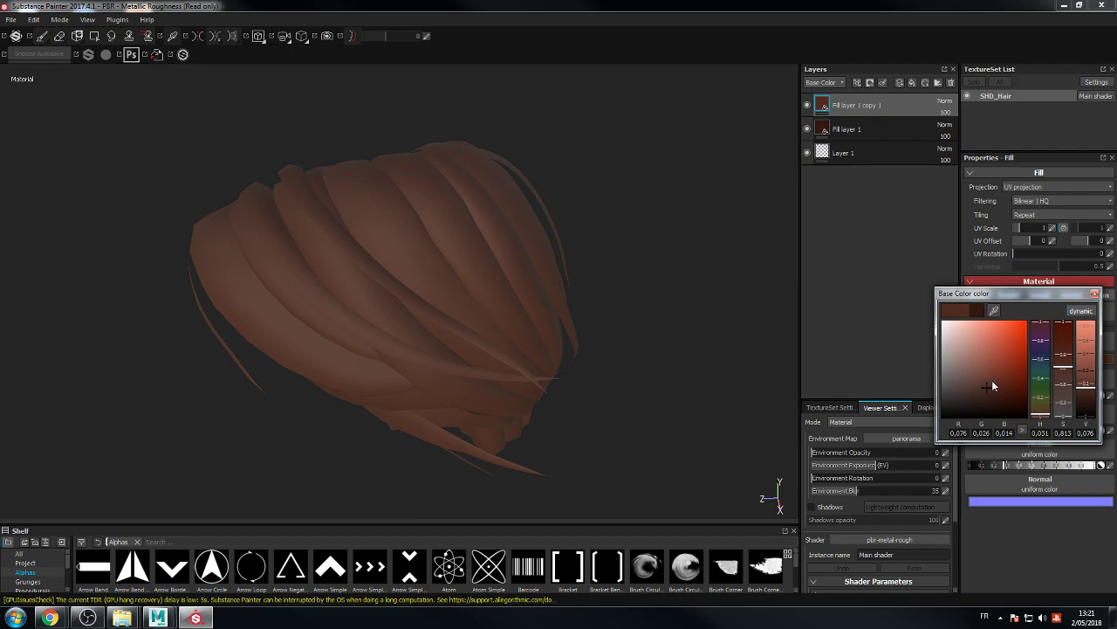
click(993, 384)
click(995, 387)
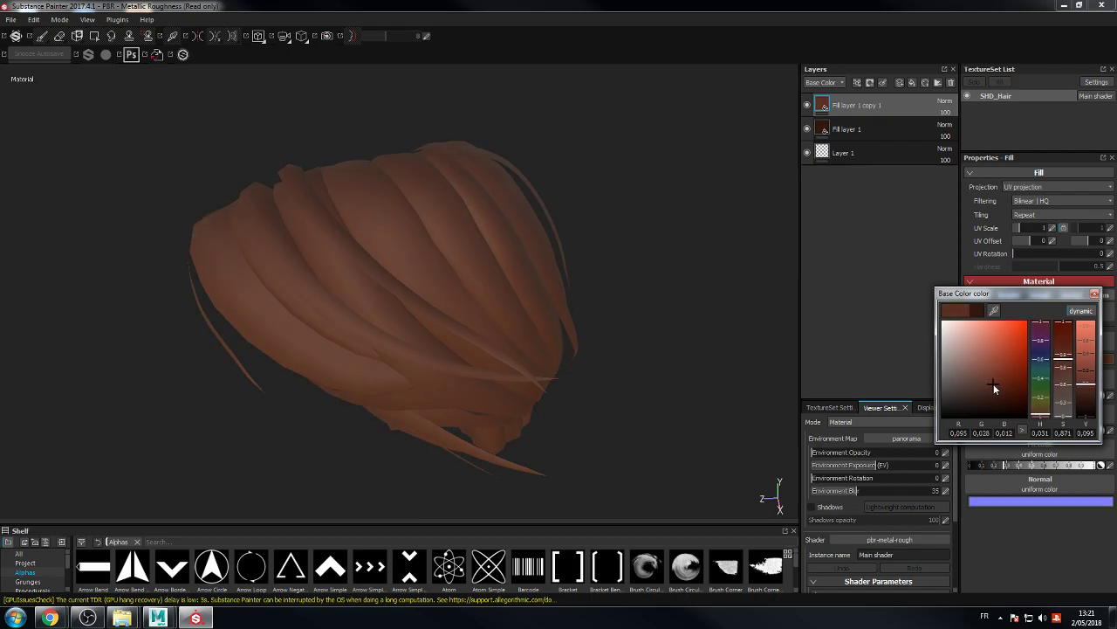
click(992, 384)
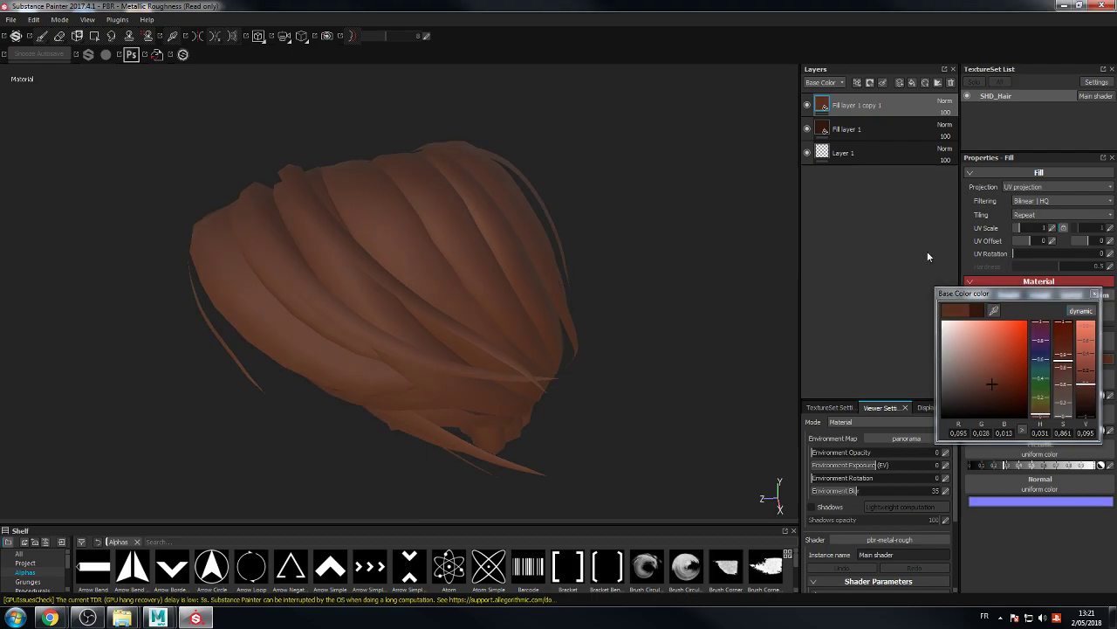
click(1095, 295)
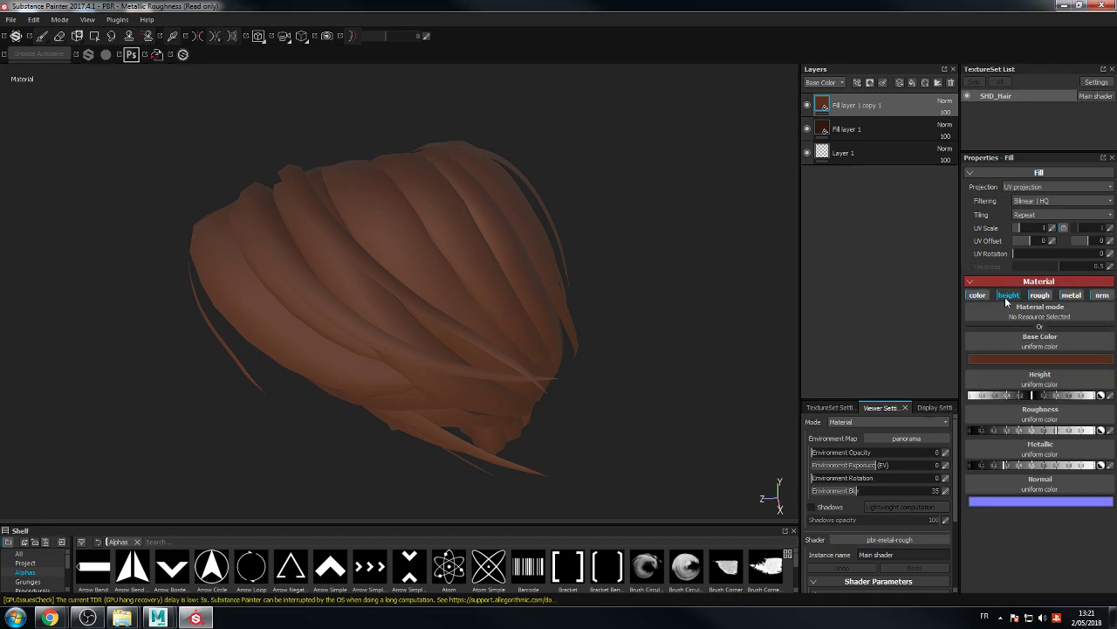
Step: Turn off the roughness and metallic channels on the lighter brown fill layer copy
click(1040, 297)
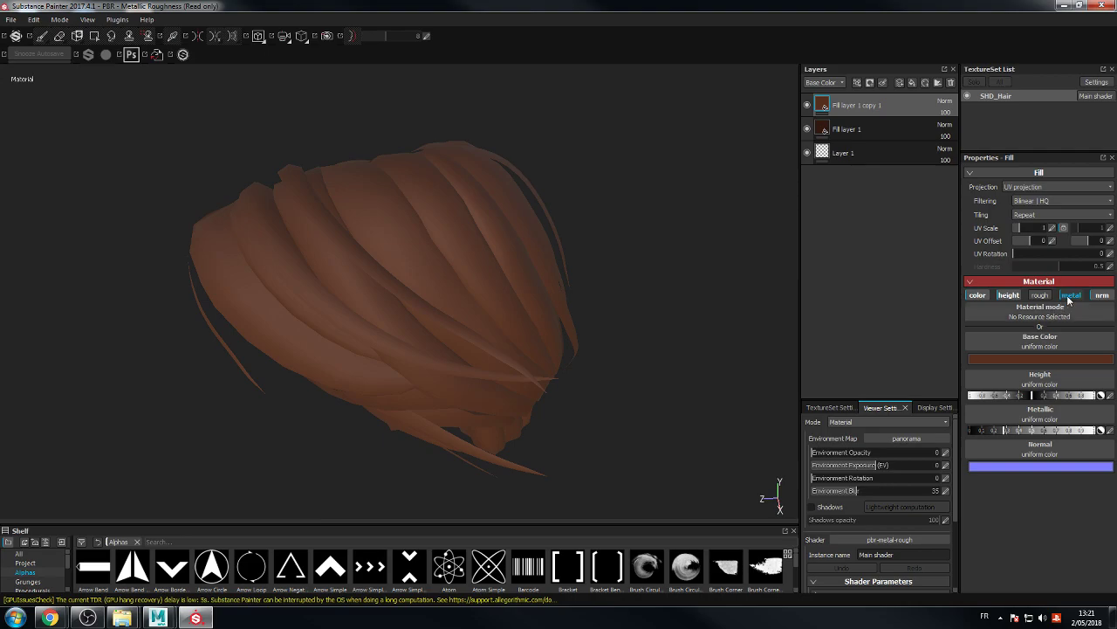
click(1068, 297)
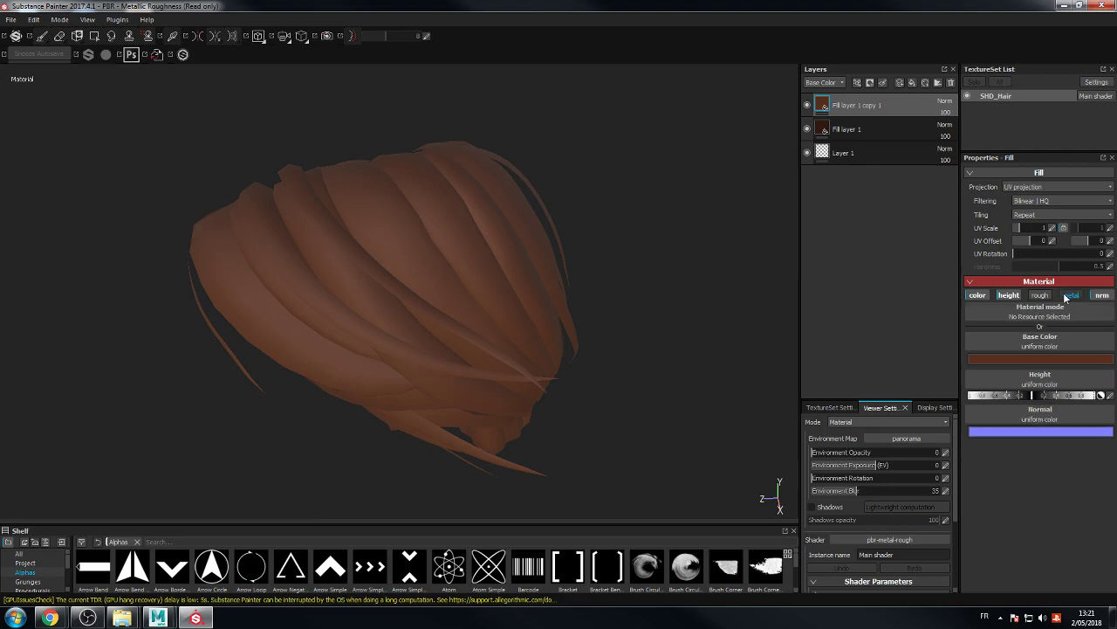
Step: Add a black mask to the lighter brown fill layer and insert a fill effect in that mask
right_click(830, 106)
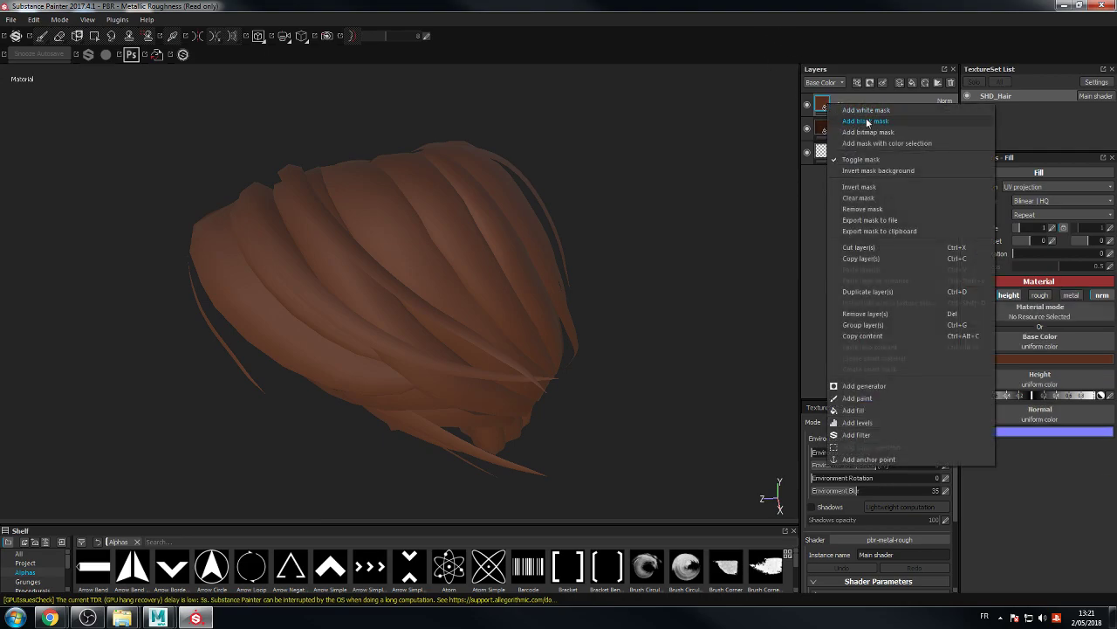
click(874, 121)
right_click(840, 105)
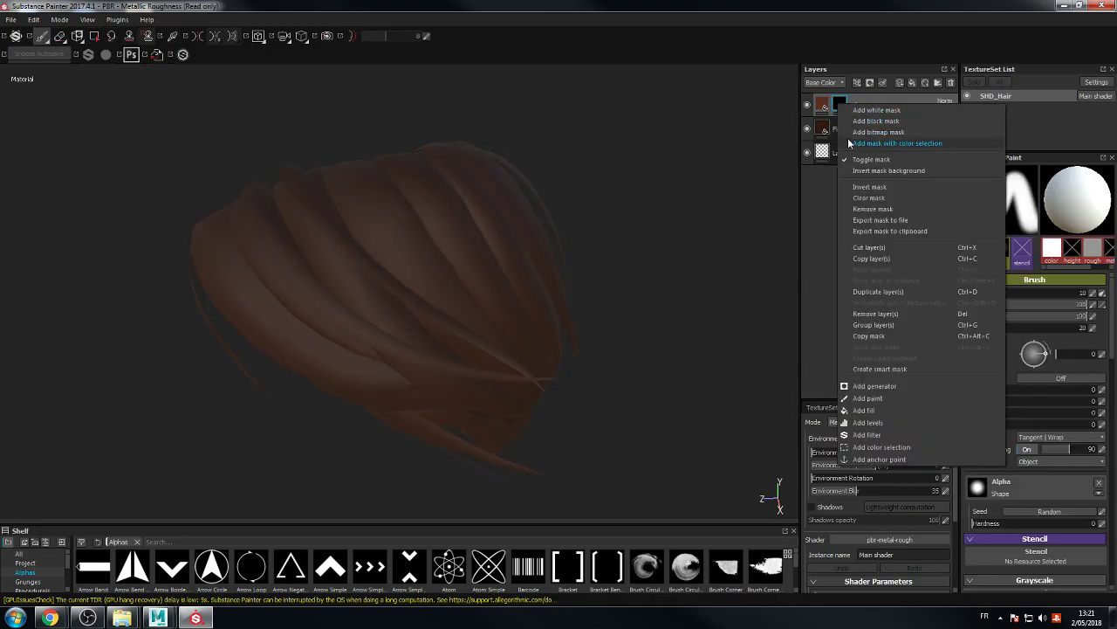
click(866, 410)
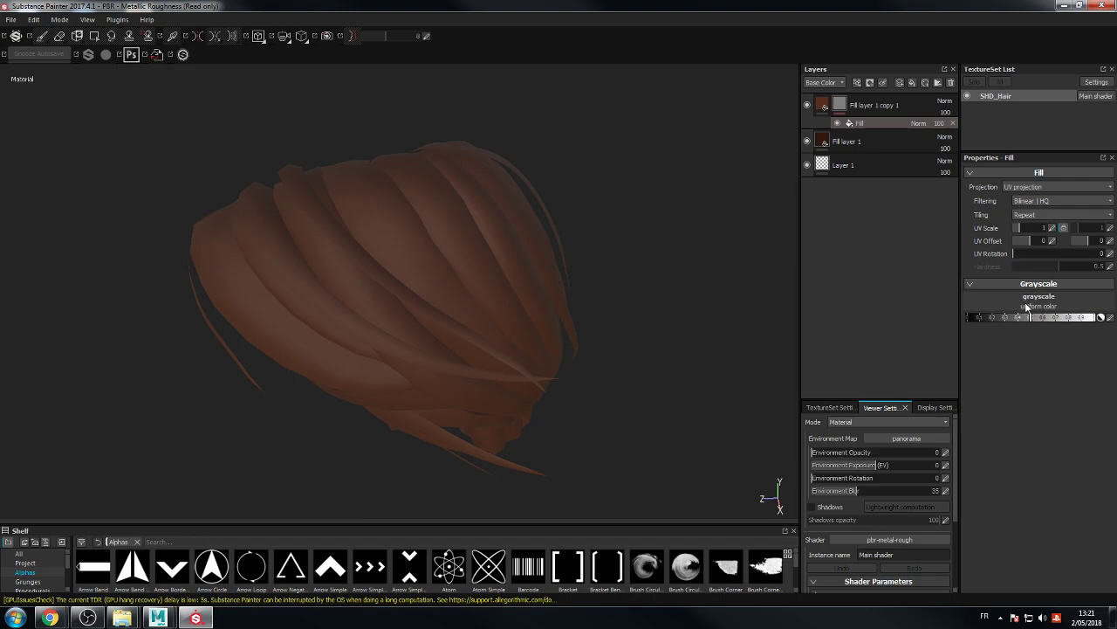
Step: Search the procedural textures for fur 3 and assign Fur 3 as the mask fill's grayscale texture
click(1027, 306)
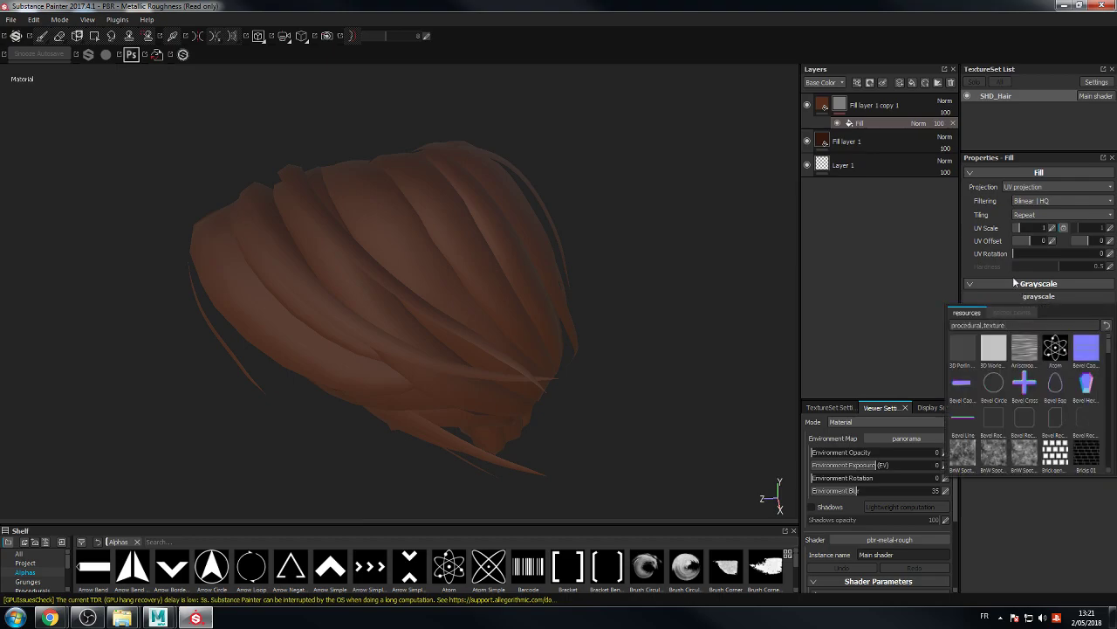
text(fur)
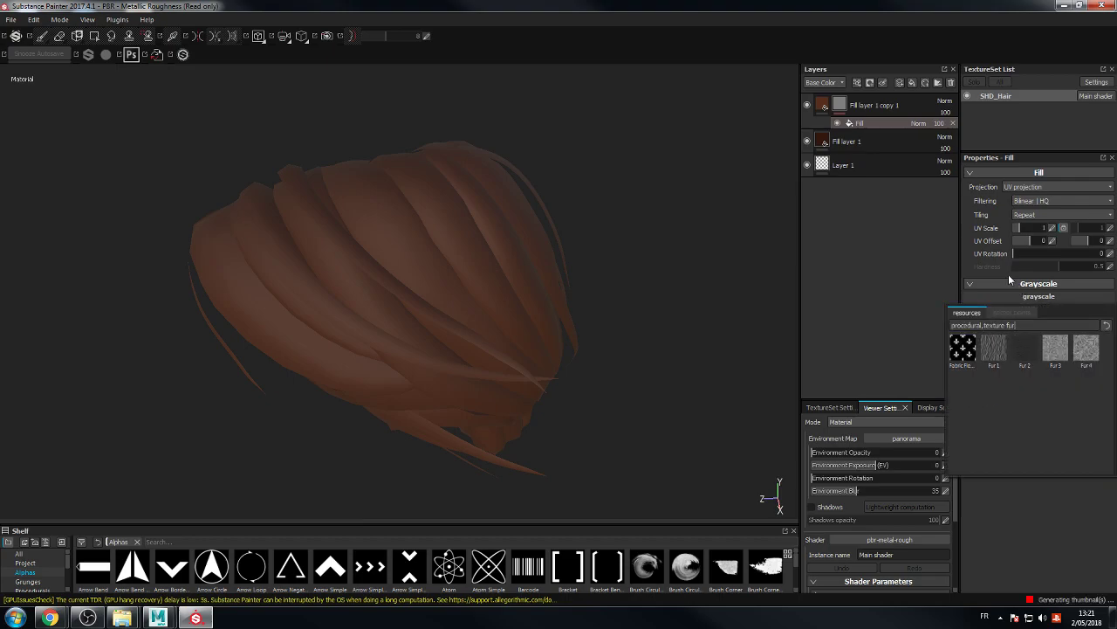
text(3)
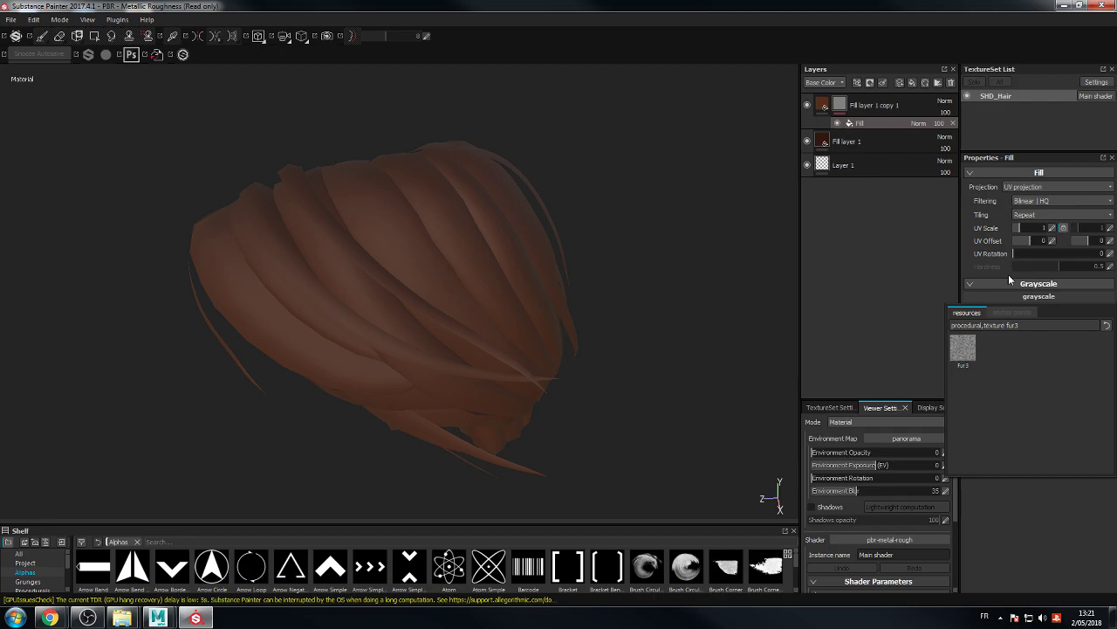
click(962, 350)
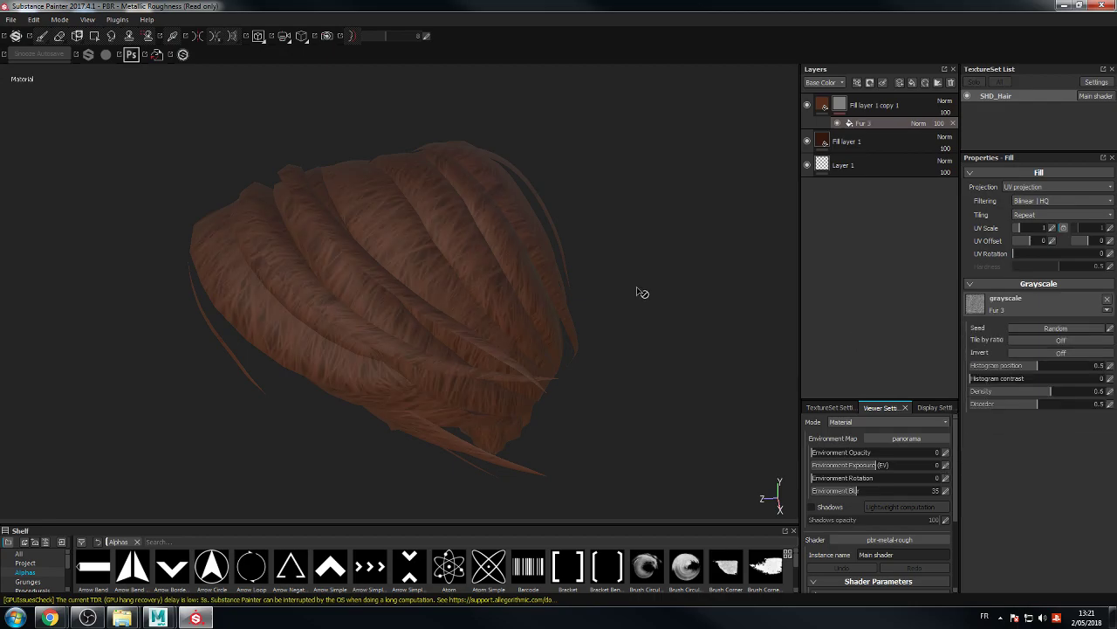
alt+drag(632, 309, 436, 244)
alt+drag(594, 110, 664, 71)
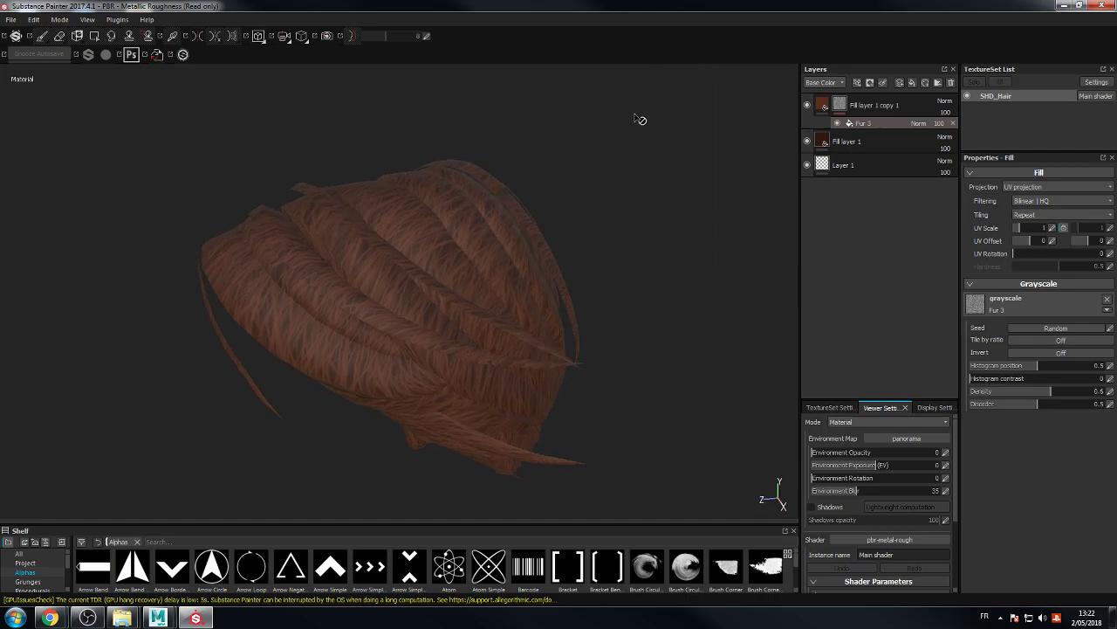
Step: Show the 3D and UV views side by side, and stretch the Fur 3 fill with unlinked UV scales of 6.41 and 0.02
key(F1)
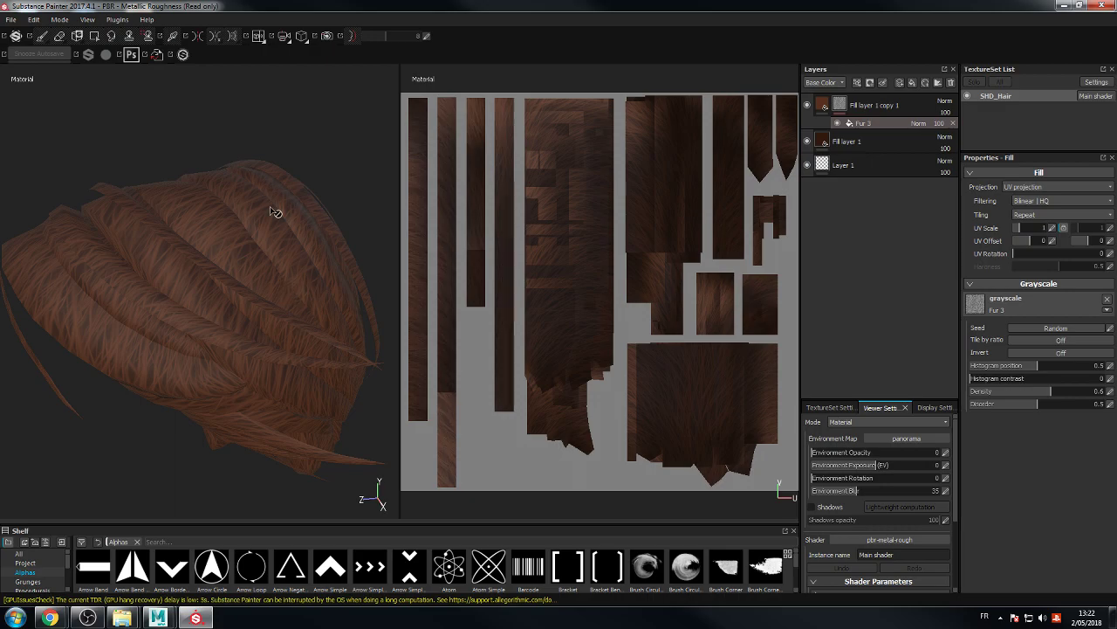
mouse_move(262, 114)
alt+mouse_down()
mouse_move(267, 125)
mouse_move(183, 123)
mouse_move(278, 116)
alt+mouse_up()
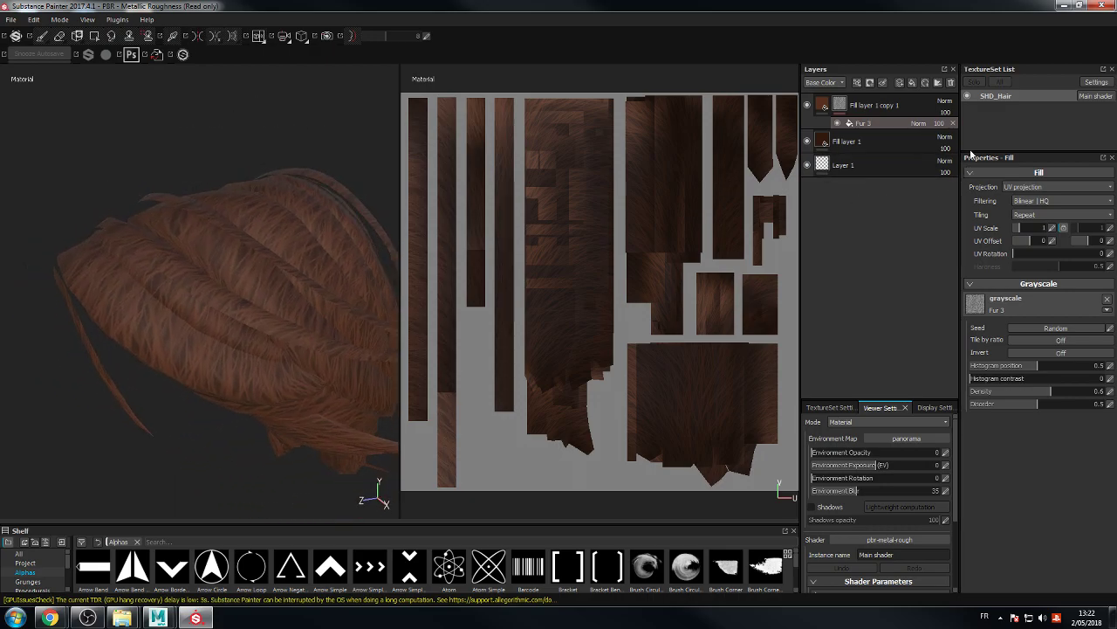
click(1064, 229)
drag(1018, 230, 1074, 234)
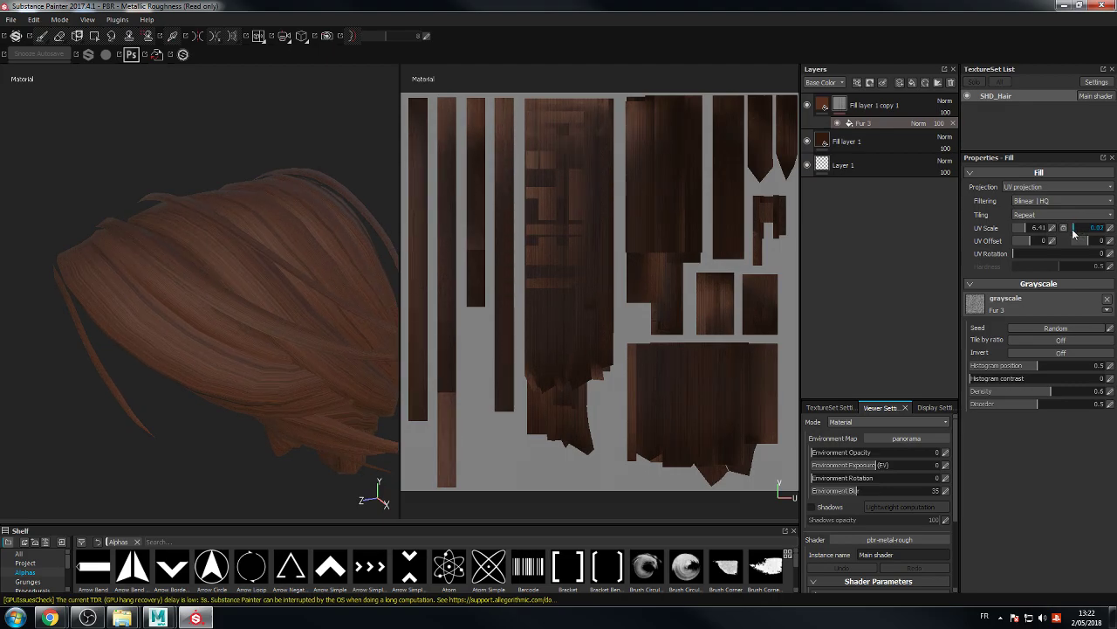
alt+drag(386, 329, 219, 303)
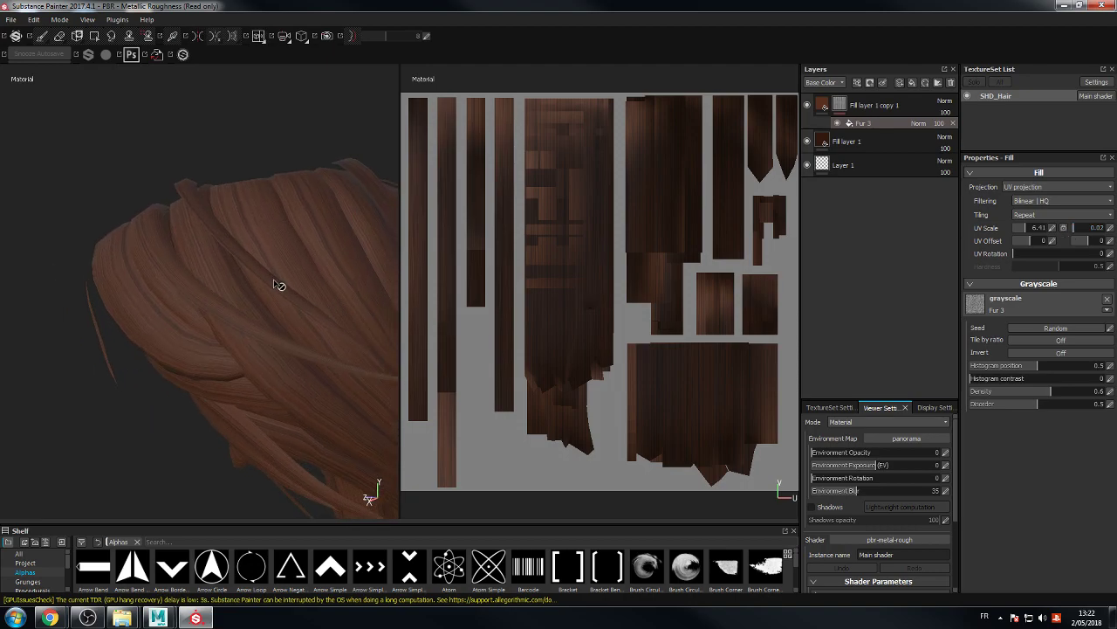
mouse_move(312, 287)
alt+mouse_down()
mouse_move(190, 254)
mouse_move(275, 301)
mouse_move(312, 302)
mouse_move(271, 257)
mouse_move(297, 288)
alt+mouse_up()
Step: Reduce the Fur 3 fill's first UV scale value to 1.2 for wider hair strands
click(1027, 227)
text(6.41)
drag(1026, 228, 1021, 231)
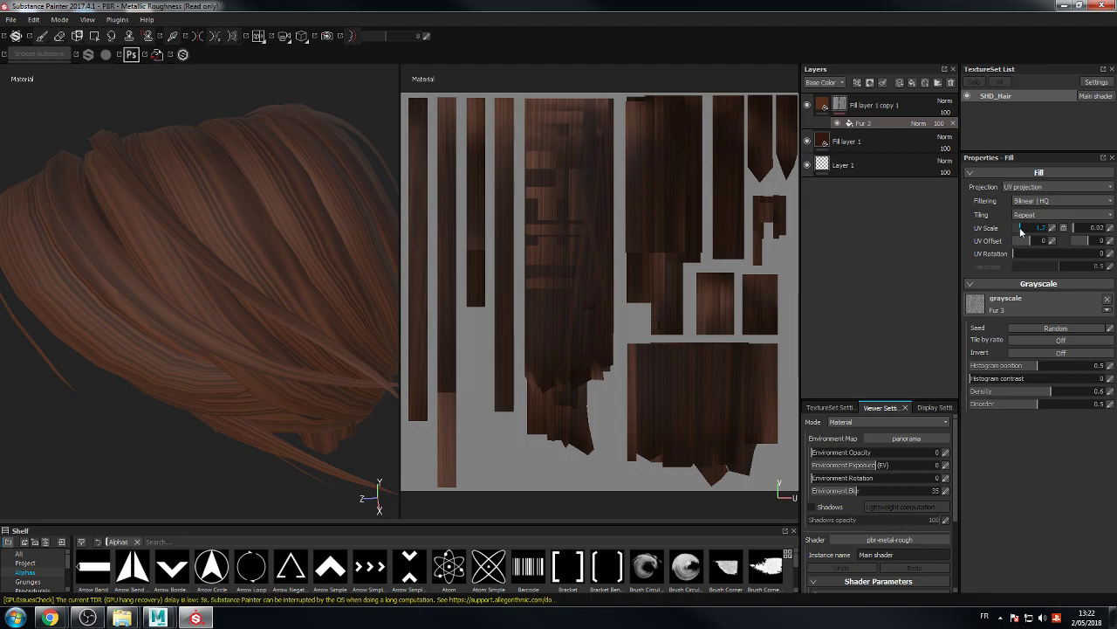
alt+drag(384, 358, 149, 267)
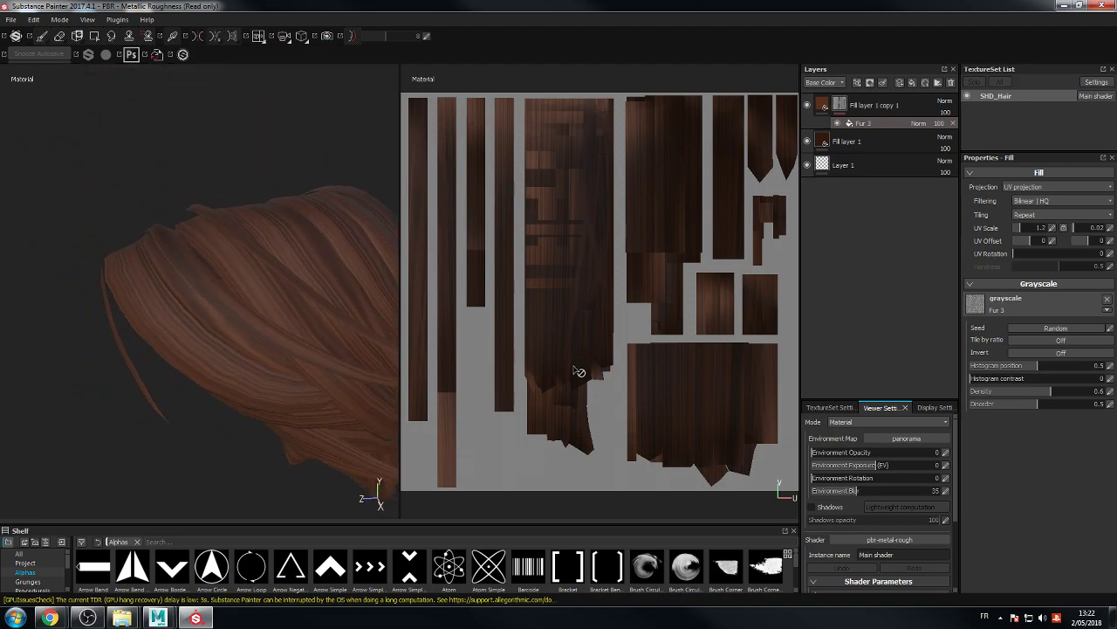
Step: Shift the Fur 3 fill's UV offset to about 0.44 and 0.36
click(1032, 247)
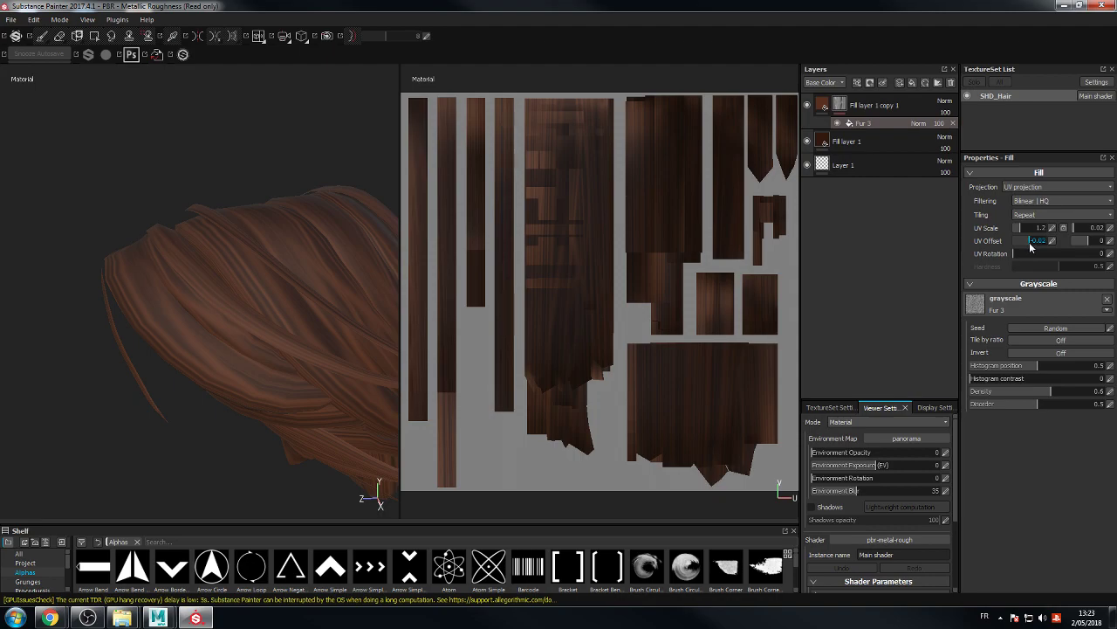
drag(1032, 247, 1102, 244)
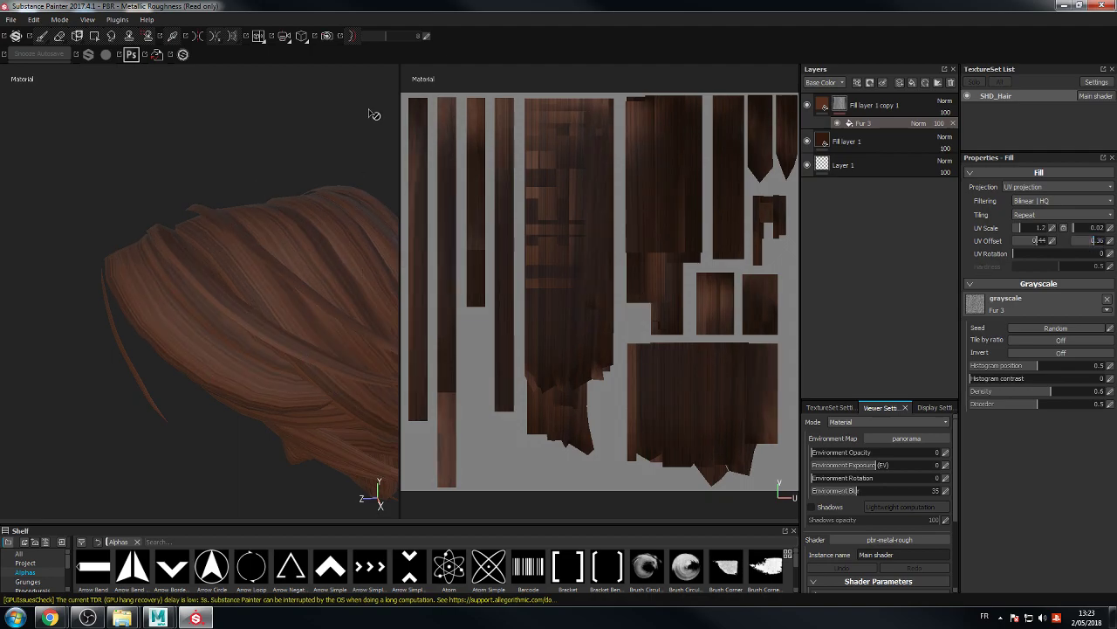
alt+drag(323, 149, 250, 113)
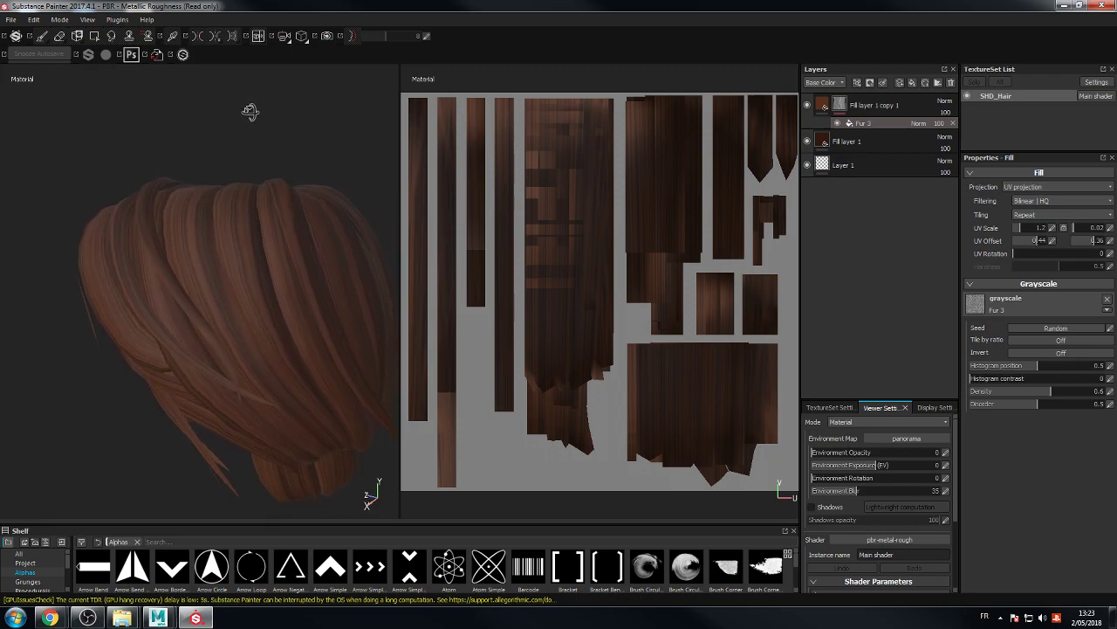
Step: Raise the lighter brown fill layer's height slightly above zero to give the strands relief
click(841, 108)
click(824, 105)
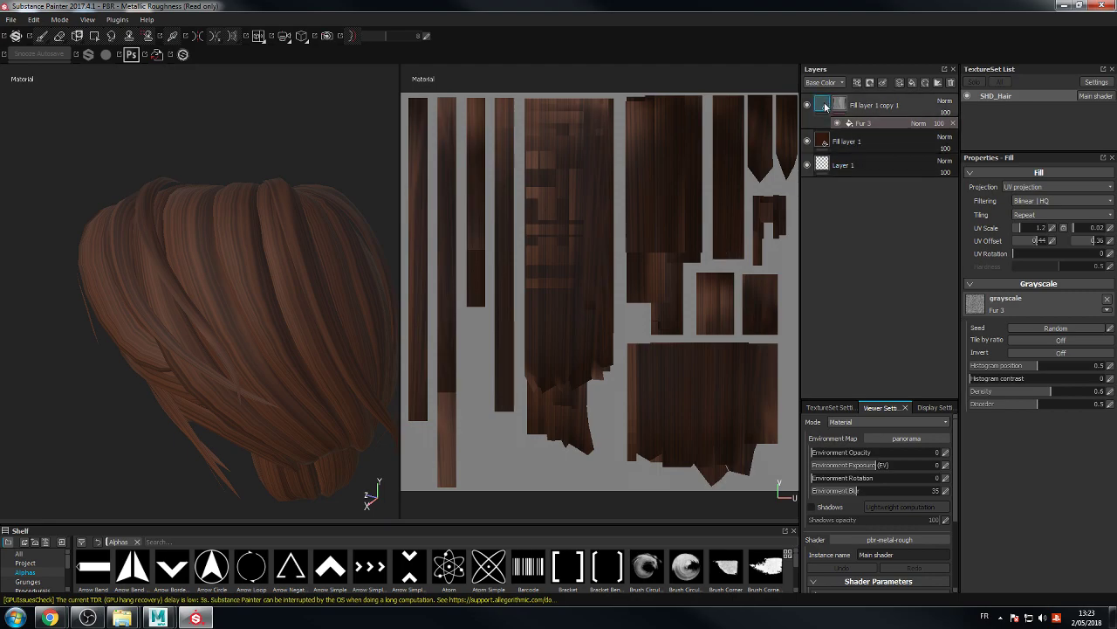
click(826, 105)
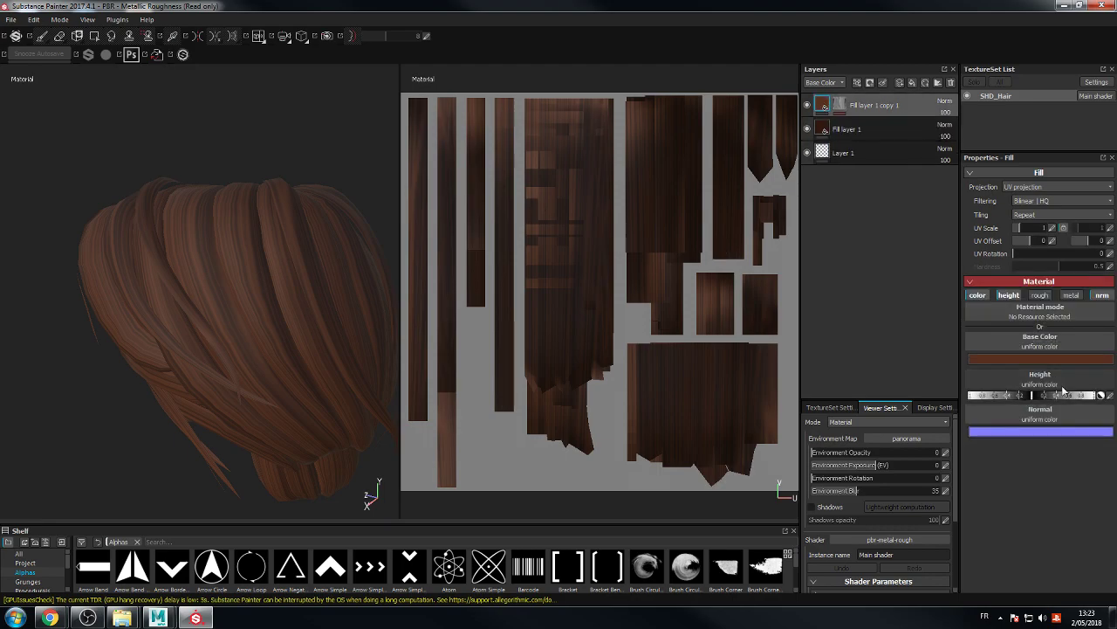
mouse_move(1042, 401)
mouse_down()
mouse_move(1030, 401)
mouse_move(1054, 399)
mouse_up()
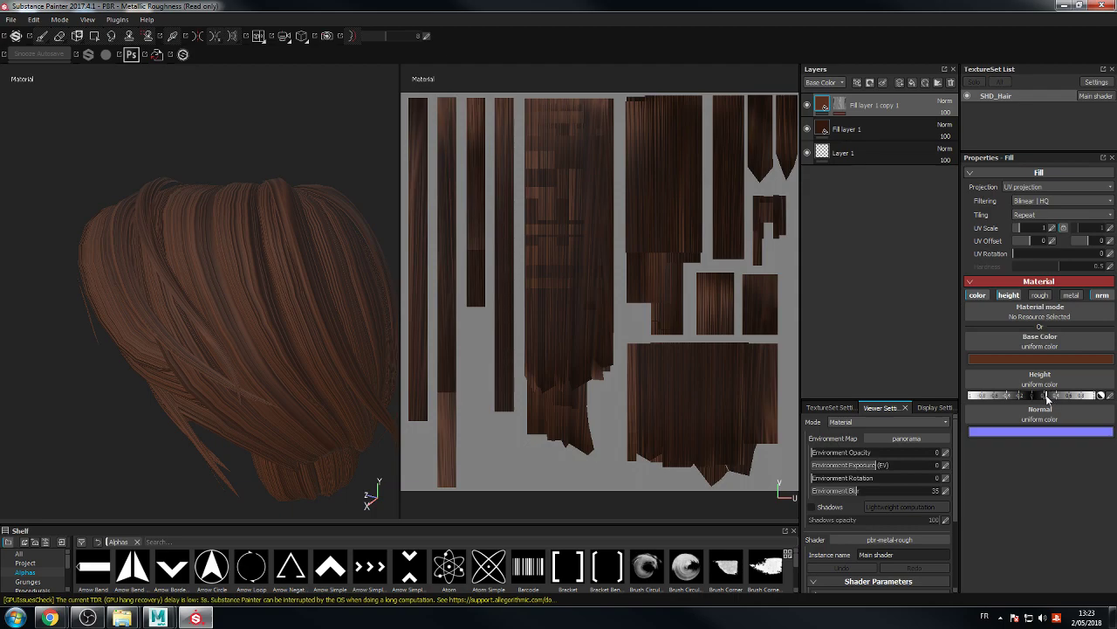
Step: Examine the strand color and relief on the hair mesh from several angles and distances
alt+drag(259, 190, 323, 186)
alt+right_drag(323, 186, 305, 222)
alt+drag(305, 222, 282, 274)
alt+drag(267, 357, 311, 196)
alt+drag(391, 227, 163, 193)
alt+right_drag(163, 193, 267, 303)
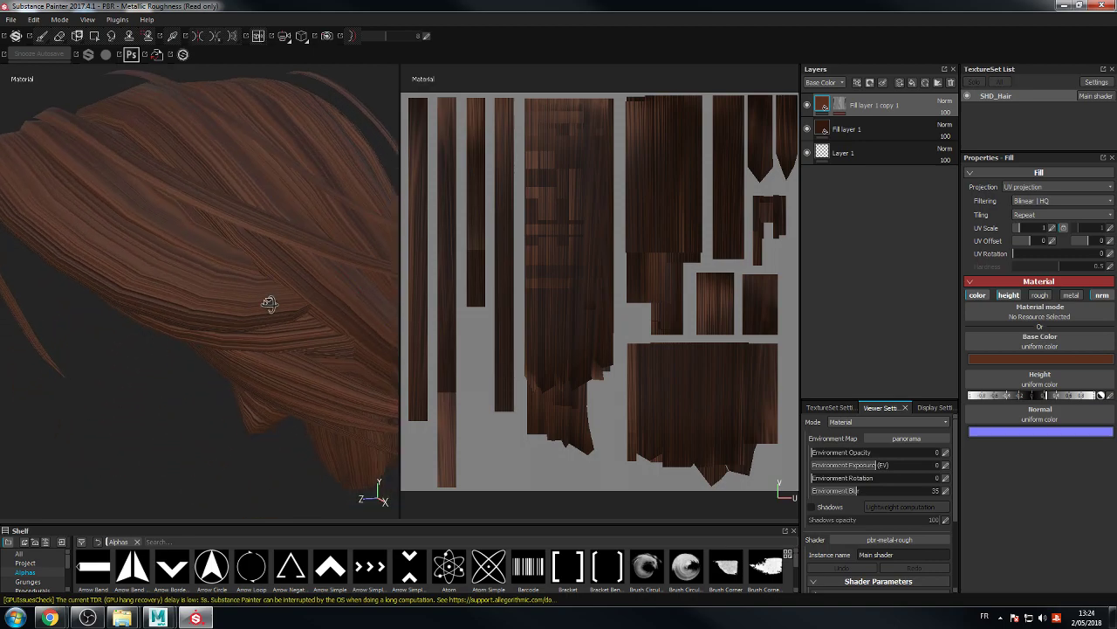
alt+drag(229, 291, 291, 256)
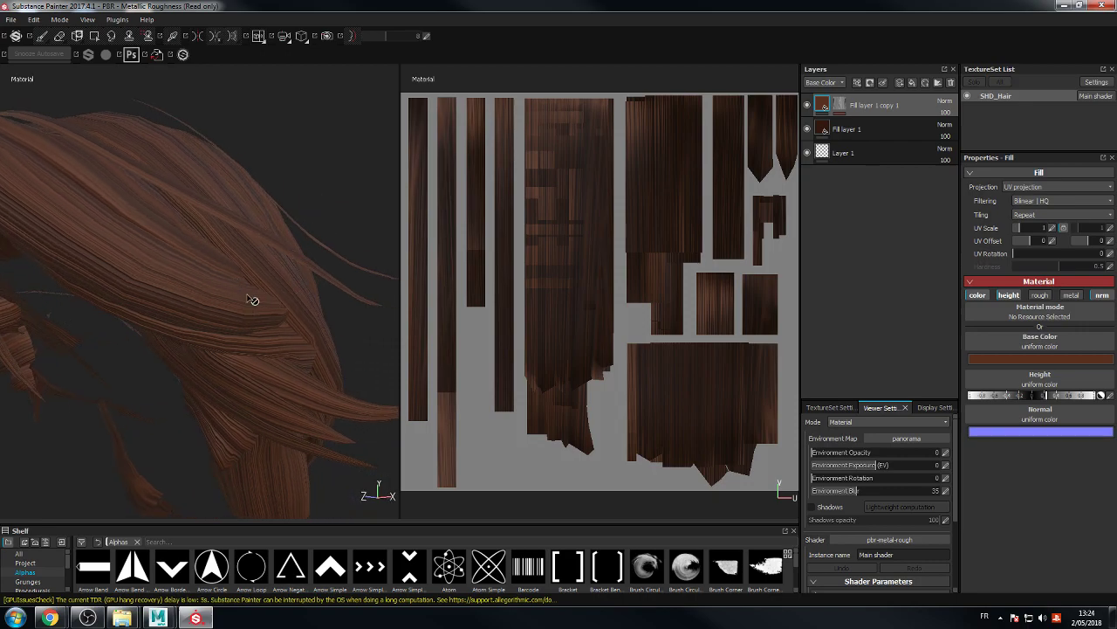
alt+drag(218, 195, 311, 207)
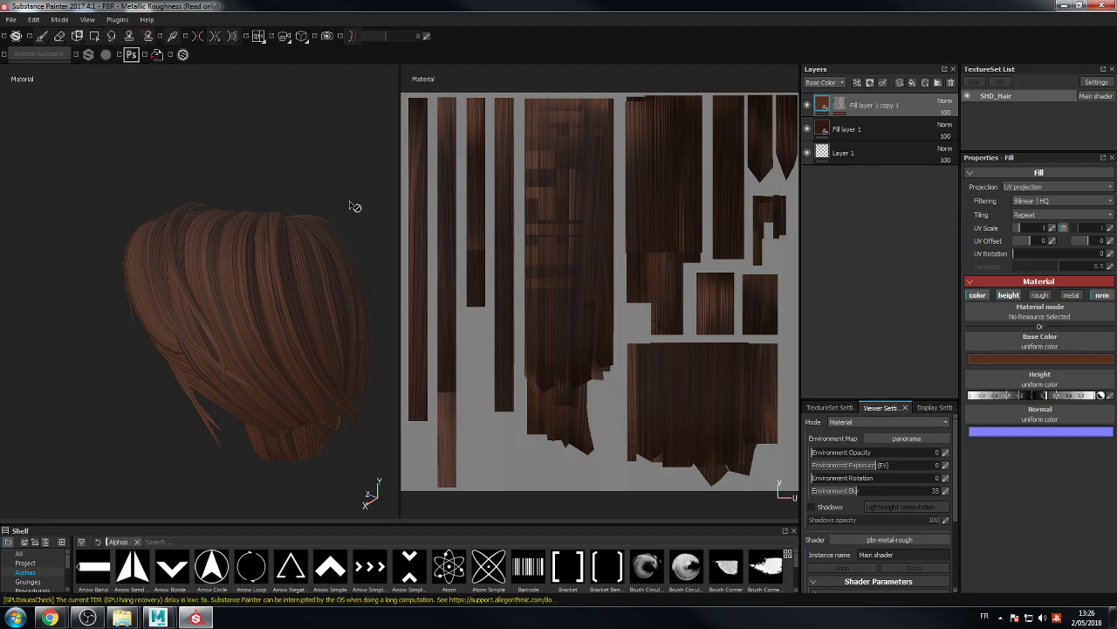
mouse_move(256, 153)
alt+mouse_down()
mouse_move(239, 170)
mouse_move(282, 165)
mouse_move(244, 182)
mouse_move(192, 183)
mouse_move(242, 172)
mouse_move(248, 187)
mouse_move(227, 182)
mouse_move(288, 181)
mouse_move(165, 160)
mouse_move(302, 143)
mouse_move(273, 148)
alt+mouse_up()
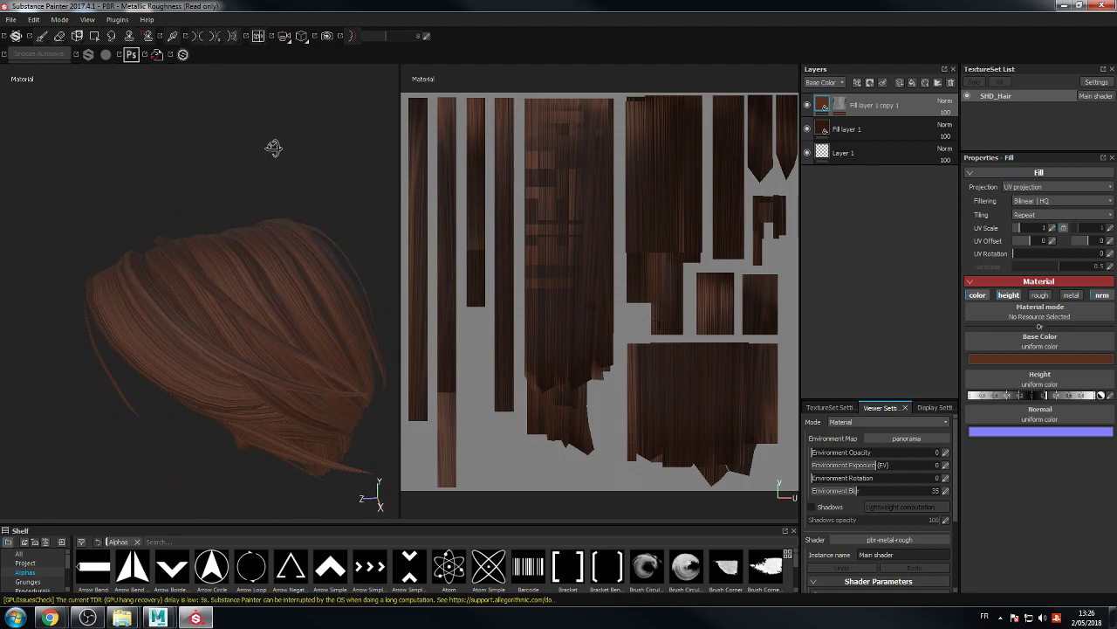
Step: Duplicate the lighter brown fill layer with its fur mask and set the copy's base color to RGB 0.175, 0.049, 0.020
right_click(827, 106)
click(866, 293)
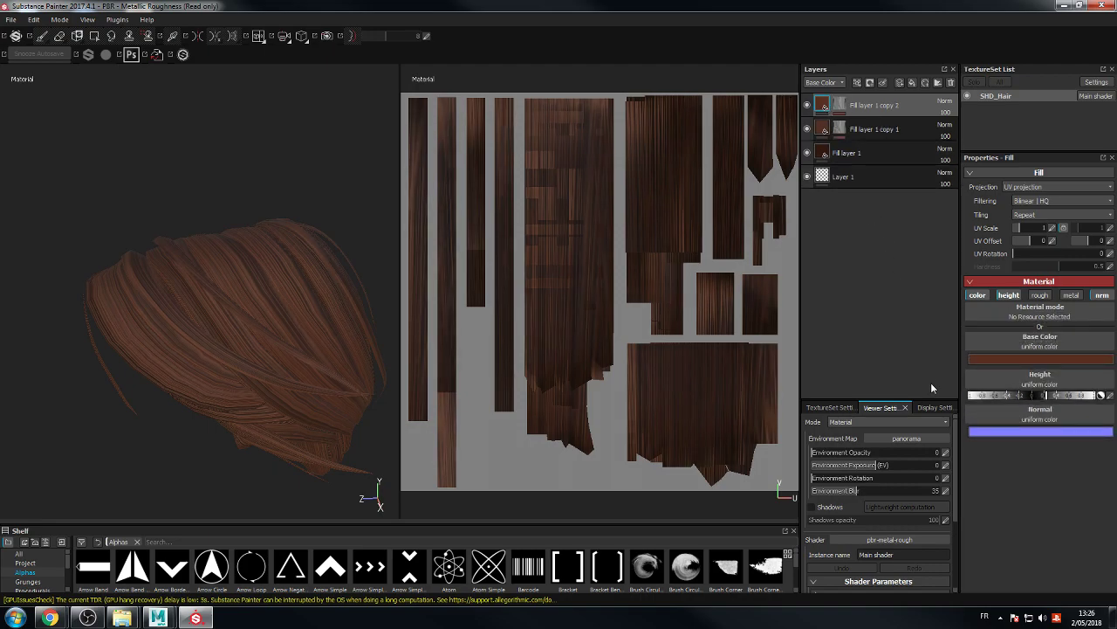
click(1039, 358)
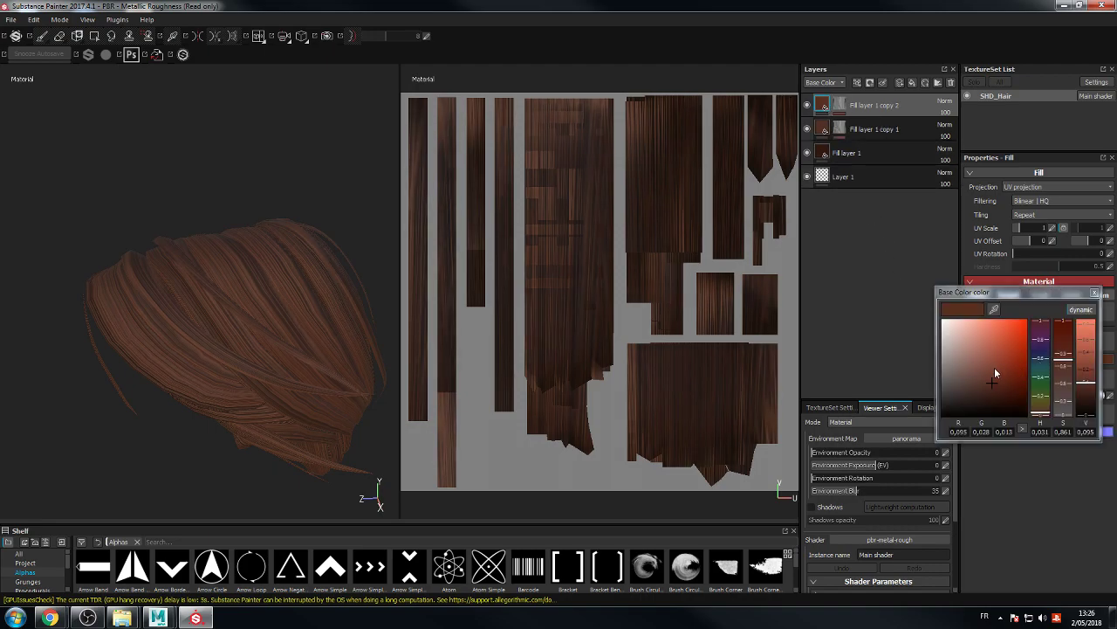
click(997, 370)
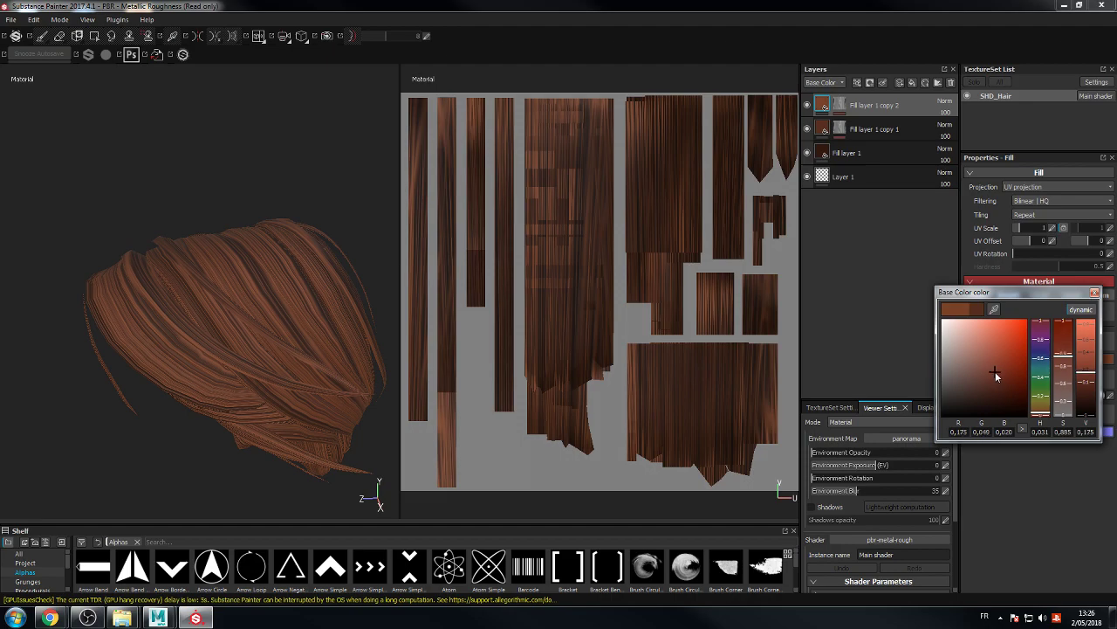
Step: Add levels above Fur 3 in the new copy's mask, with input black 0.076, midtone 4.75 and output white 0.671
click(839, 106)
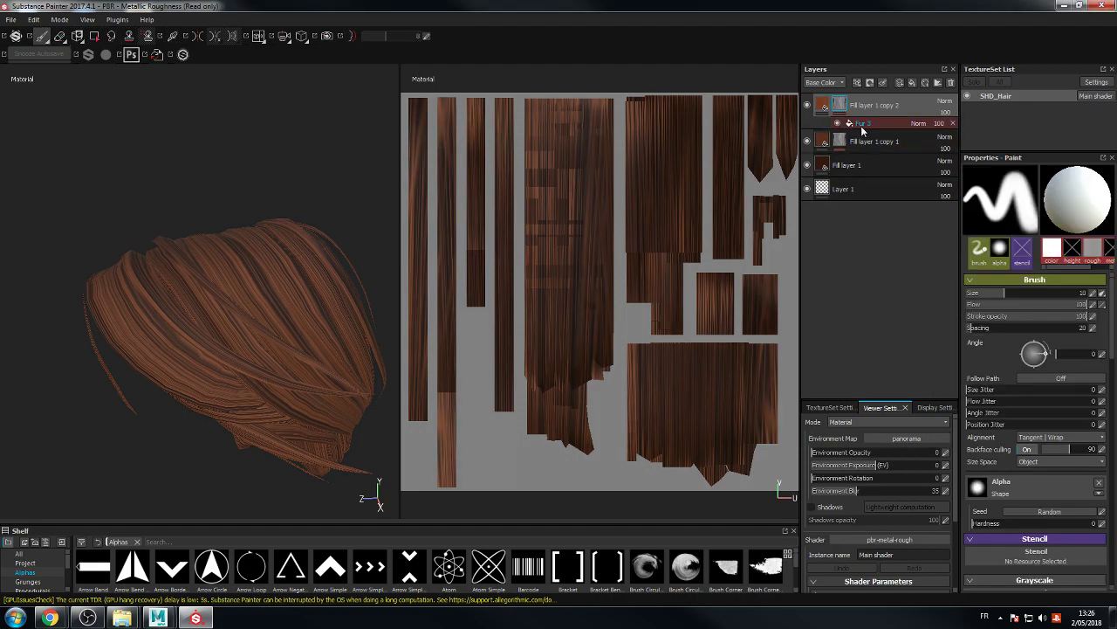
right_click(862, 124)
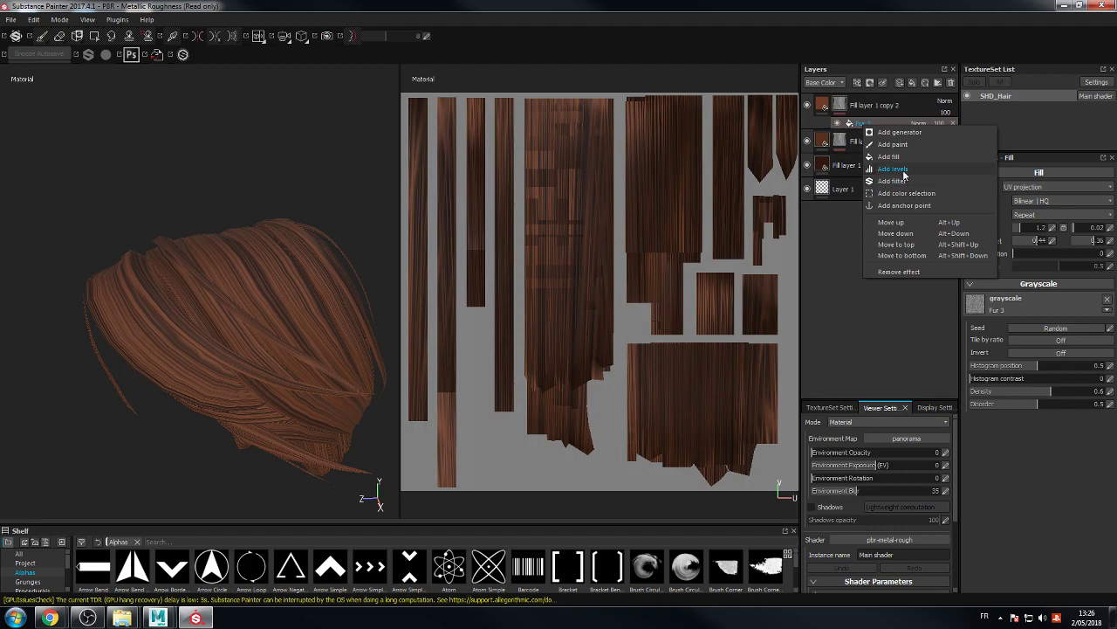
click(892, 168)
drag(1105, 254, 1037, 252)
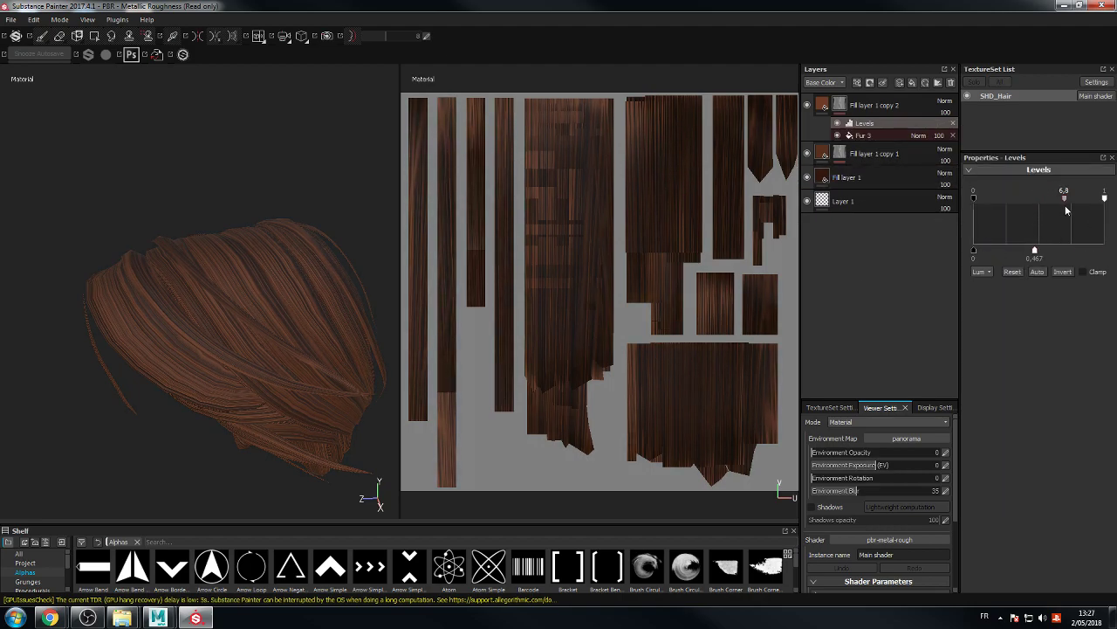
drag(1067, 205, 1069, 204)
drag(1037, 253, 1015, 254)
mouse_move(1069, 199)
mouse_down()
mouse_move(1090, 202)
mouse_move(1024, 206)
mouse_move(1090, 200)
mouse_up()
drag(1017, 253, 992, 255)
mouse_move(978, 198)
mouse_down()
mouse_move(1011, 206)
mouse_move(997, 210)
mouse_up()
drag(1093, 199, 1039, 206)
drag(993, 250, 1063, 251)
mouse_move(1038, 199)
mouse_down()
mouse_move(1063, 206)
mouse_move(973, 199)
mouse_move(1059, 202)
mouse_up()
alt+drag(374, 170, 309, 117)
scroll(264, 154, up, 5)
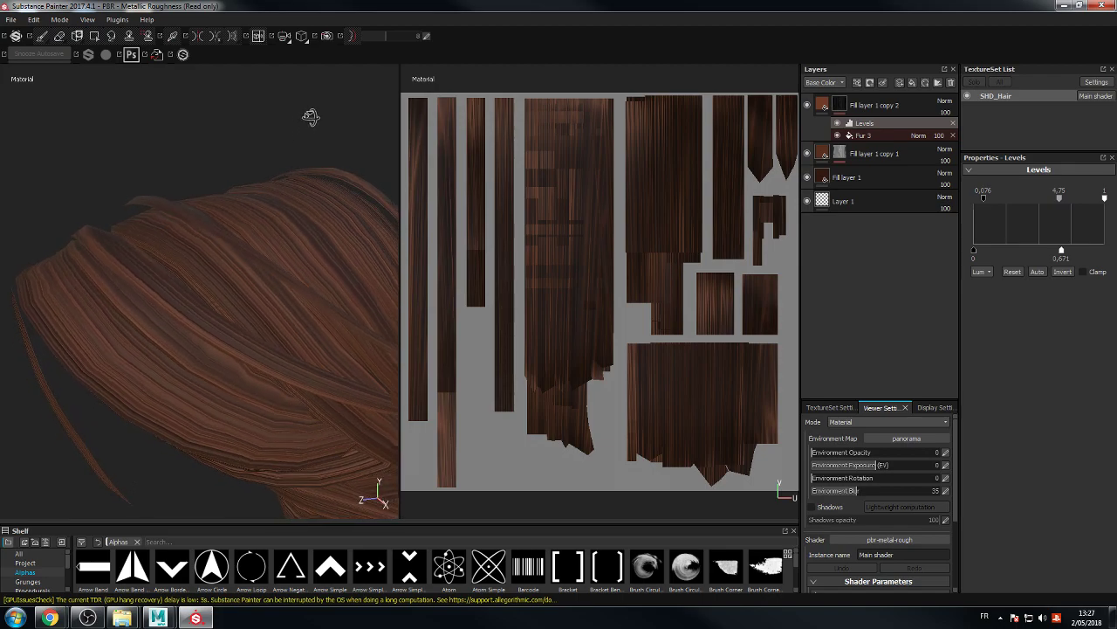
click(807, 106)
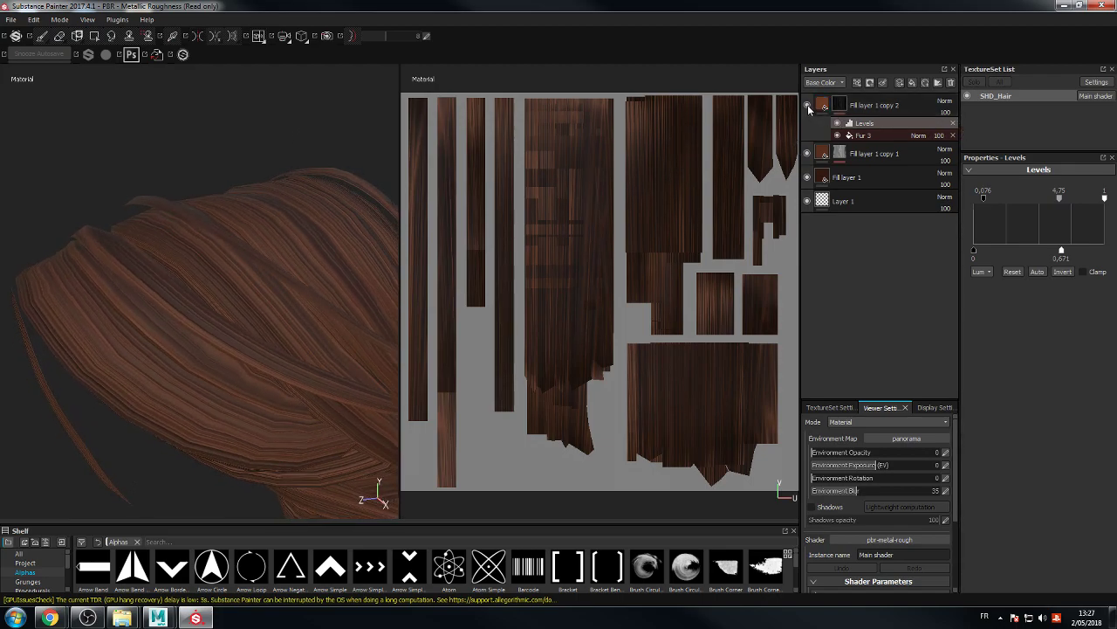
Step: Duplicate the topmost brown fill layer together with its levels-adjusted fur mask
click(824, 106)
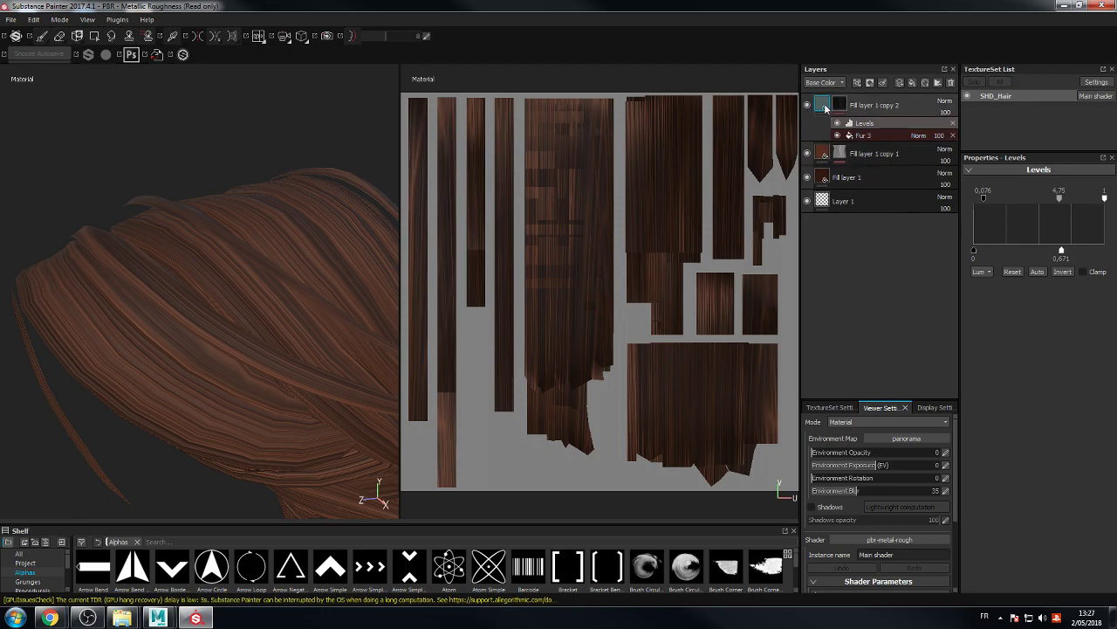
right_click(825, 106)
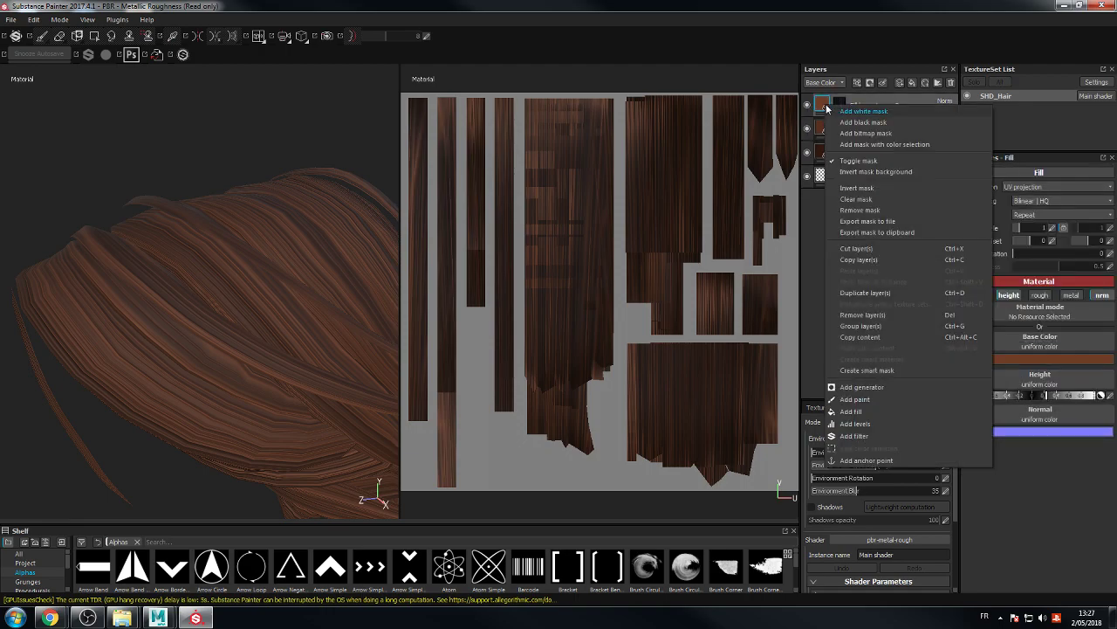
click(877, 294)
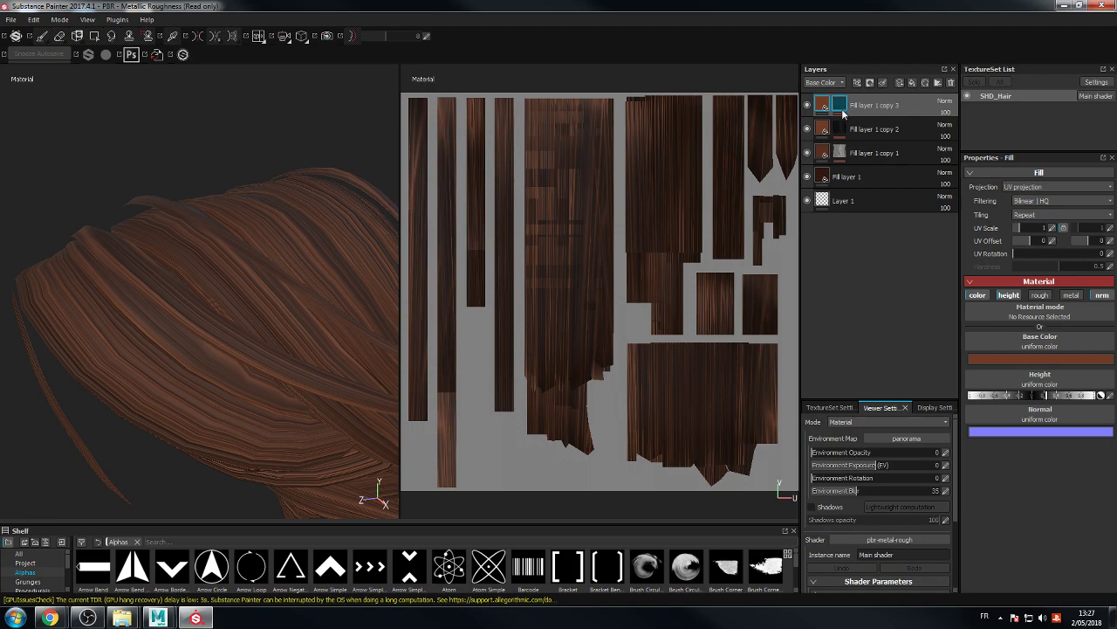
Step: Stretch the Fur 3 fill in the topmost layer's mask with UV scale 3.41 by 0.01 and a horizontal UV offset of -0.05
click(840, 107)
click(866, 135)
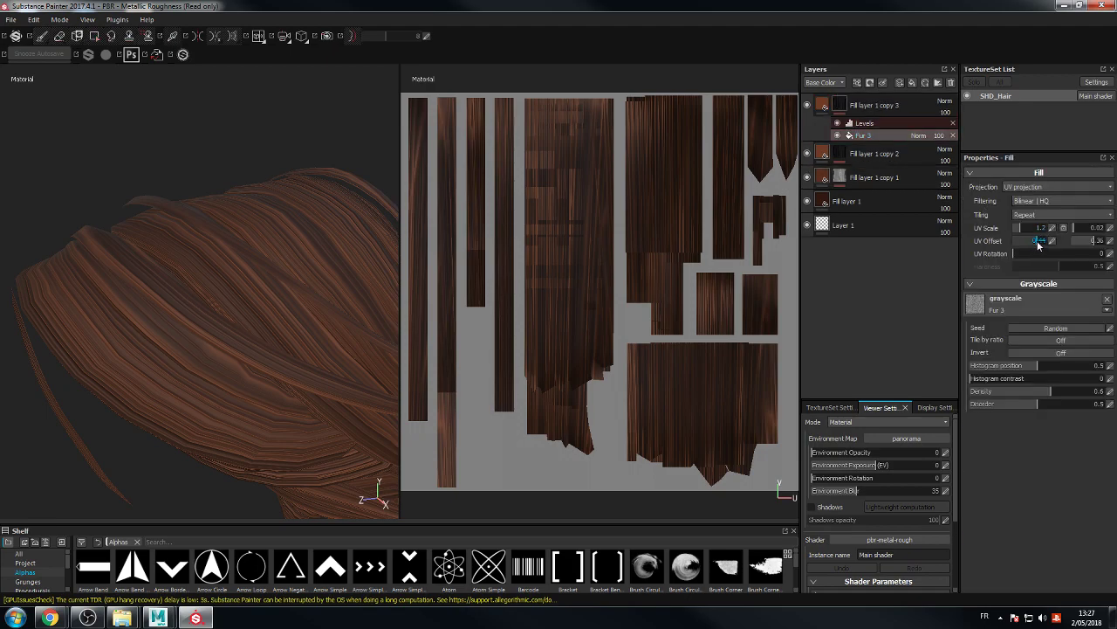
click(1076, 229)
text(0.01)
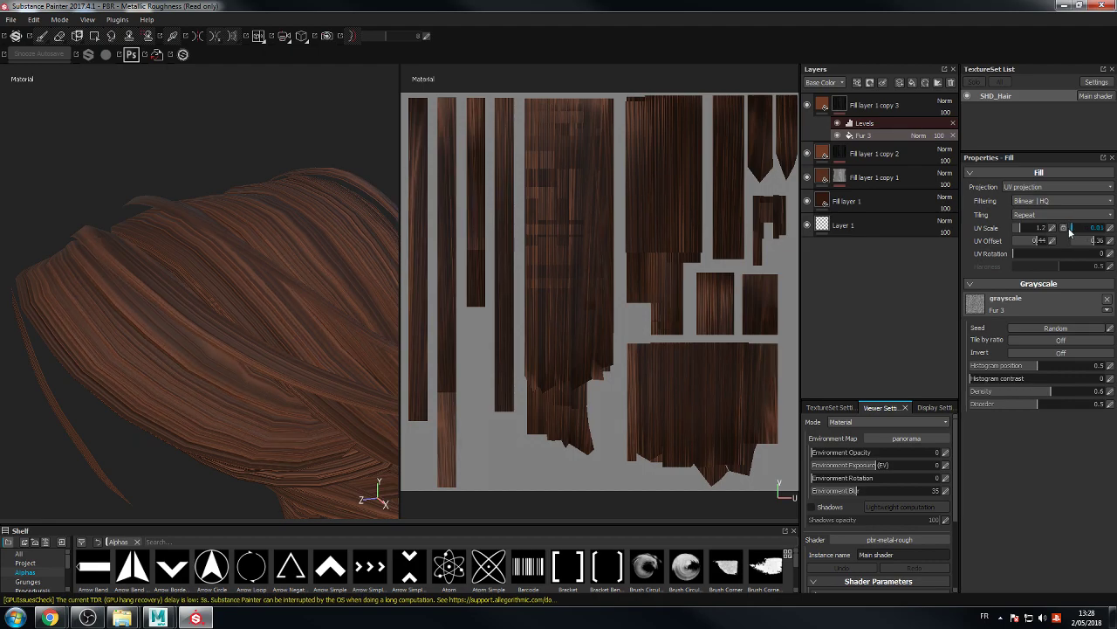
click(1026, 229)
mouse_move(1026, 229)
mouse_down()
mouse_move(1023, 249)
mouse_move(1029, 241)
mouse_up()
text(3.41)
click(1033, 241)
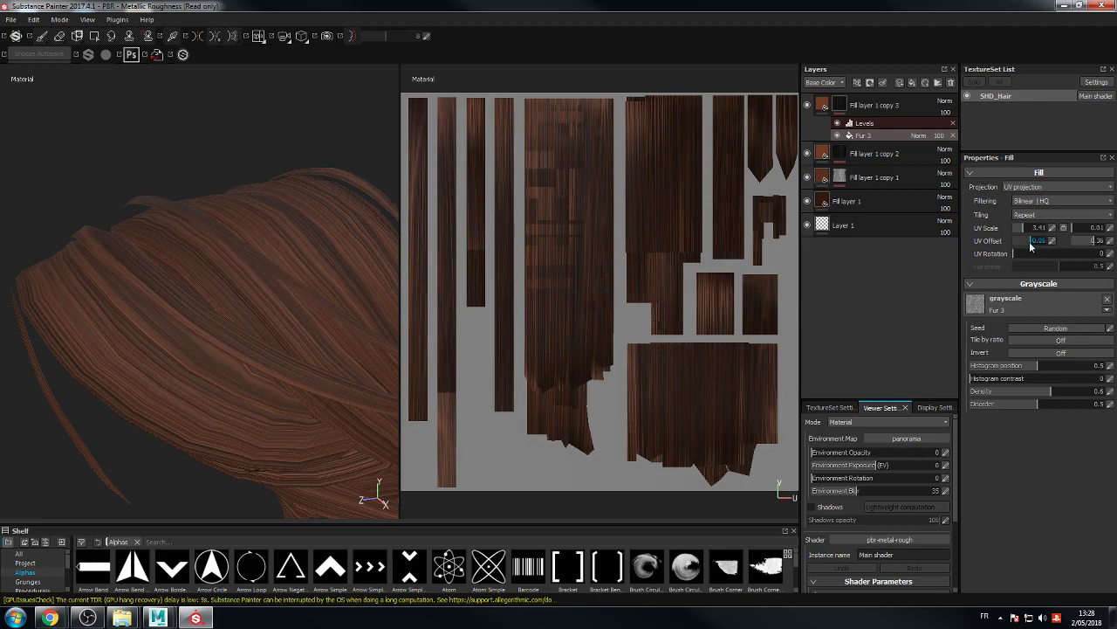
Step: Hide and show the topmost fill layer to compare its effect on the hair
click(807, 106)
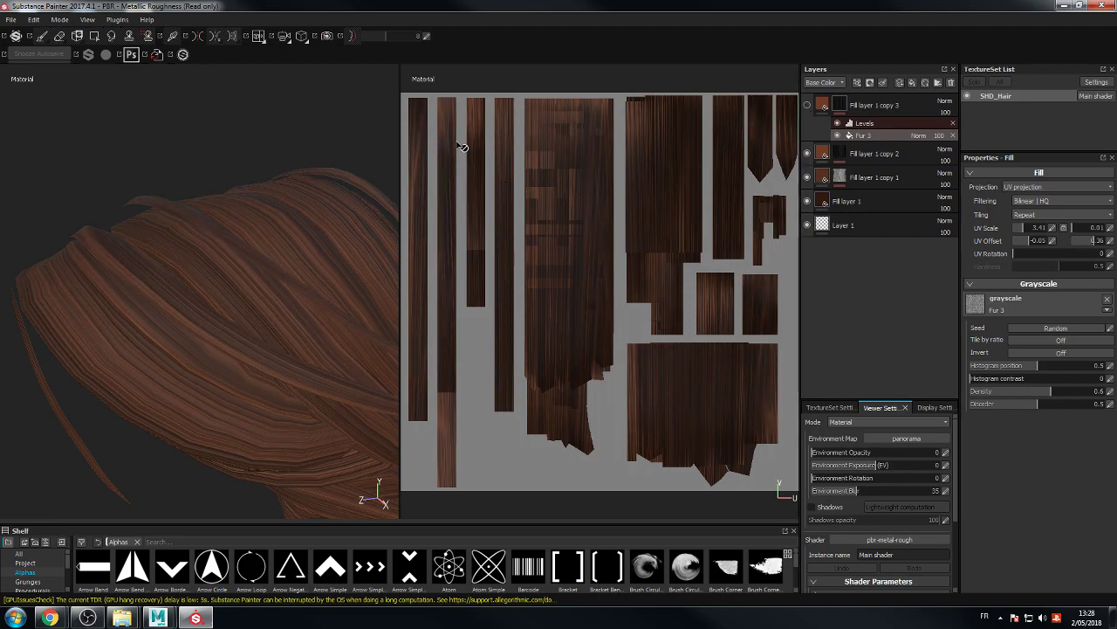
click(842, 105)
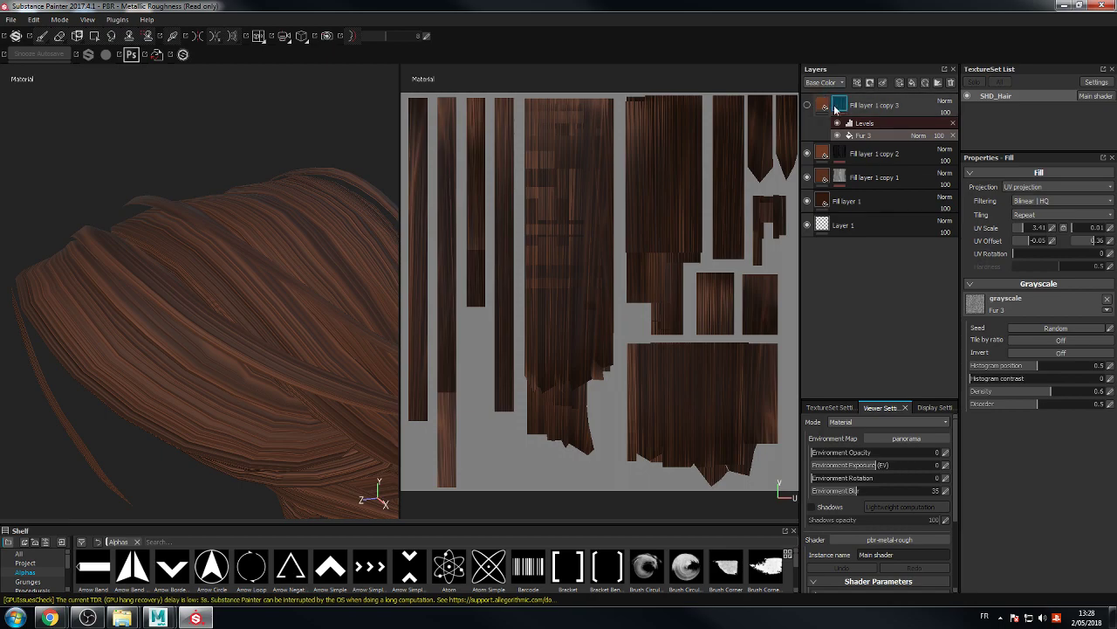
click(809, 106)
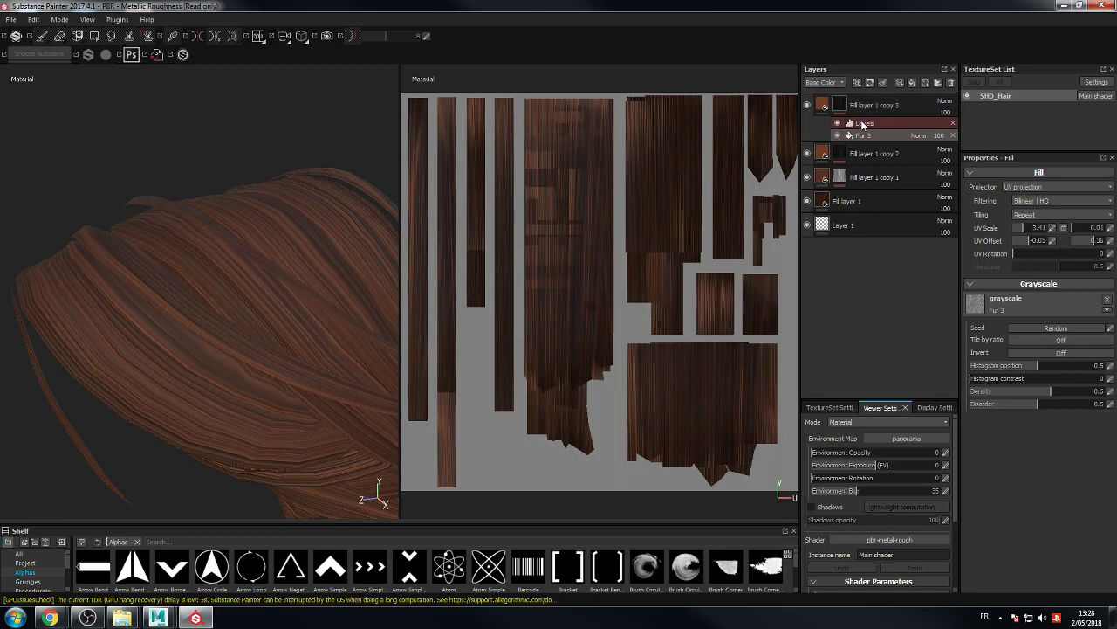
Step: Remove the Fur 3 fill and the levels from the topmost layer's mask and add a paint effect to it
click(952, 135)
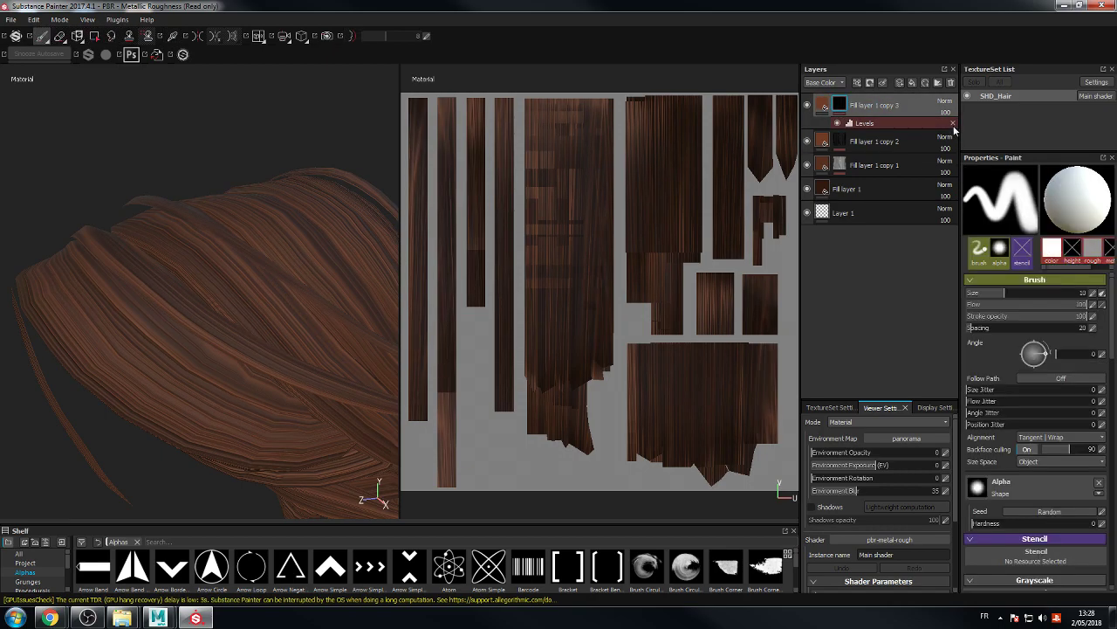
click(954, 129)
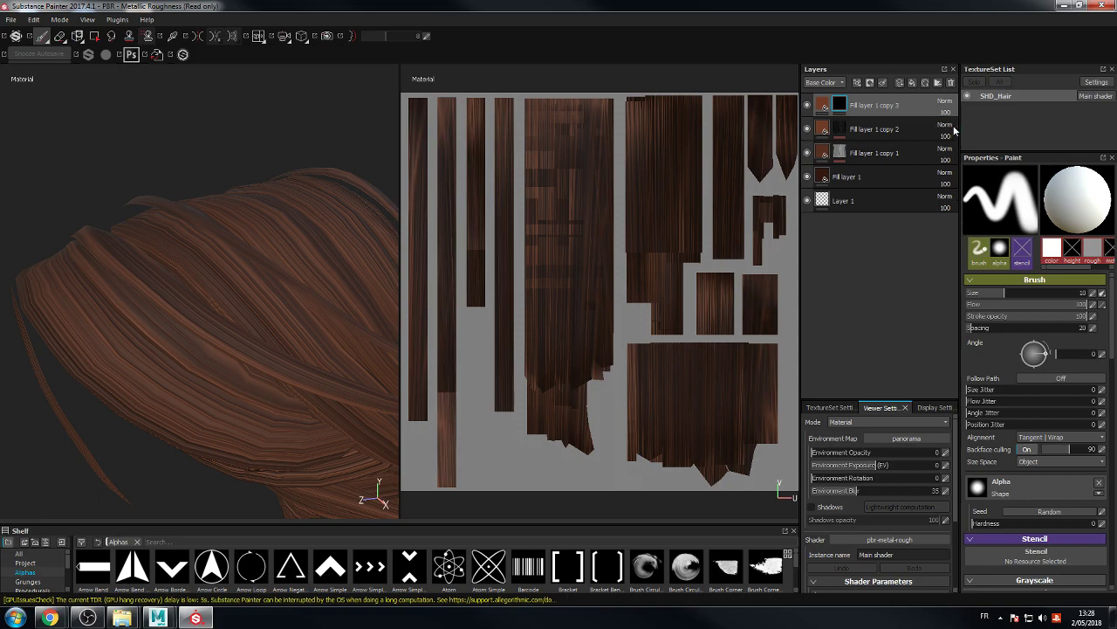
right_click(844, 111)
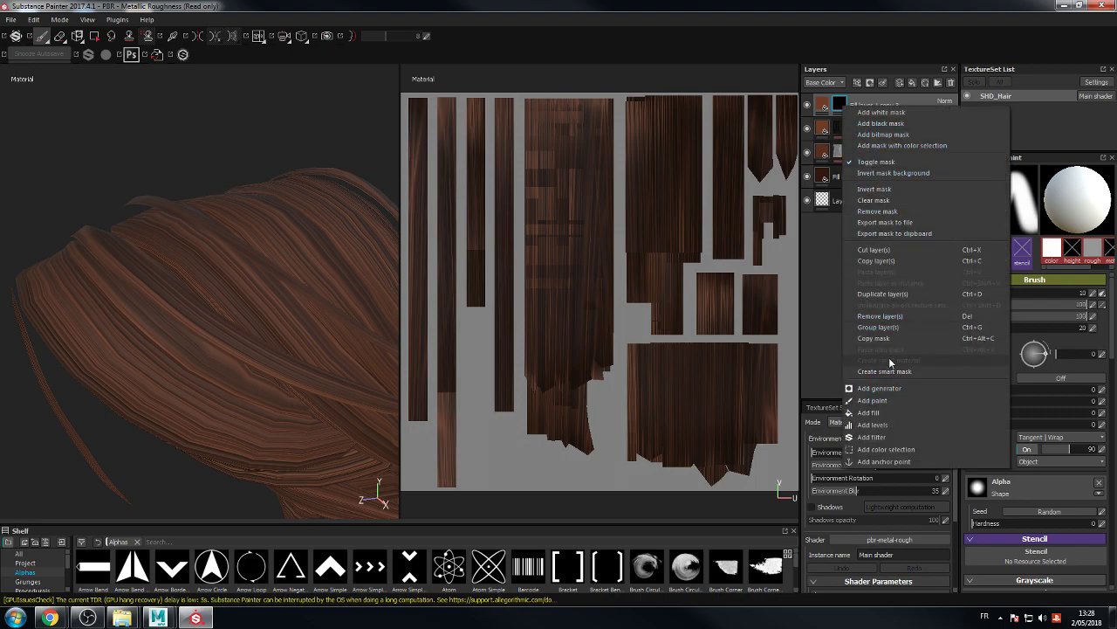
click(887, 401)
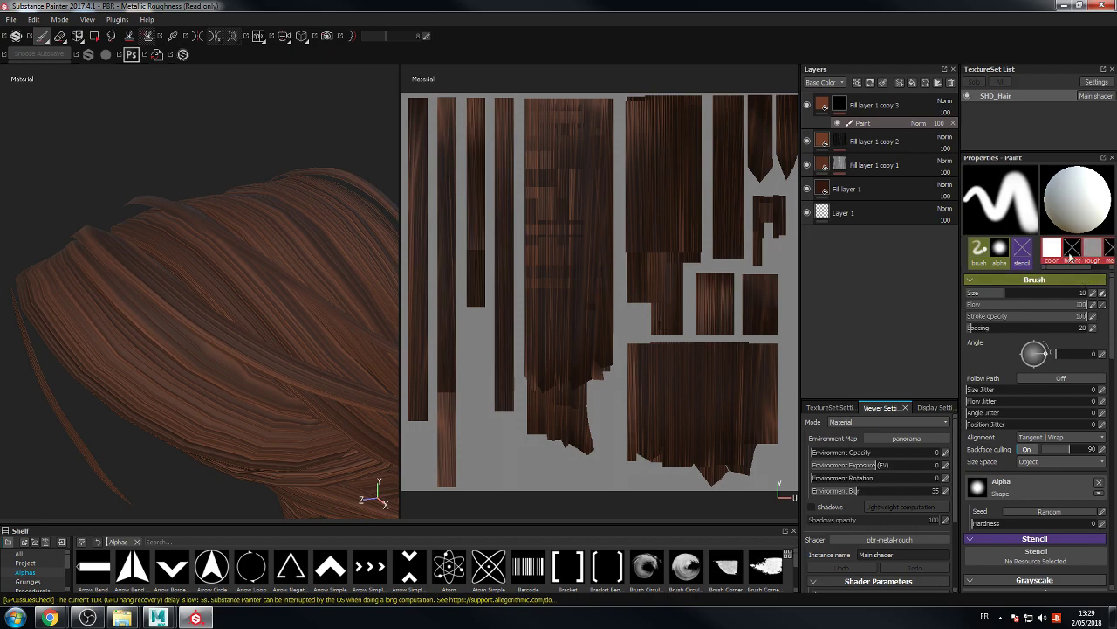
Step: Clear the topmost fill layer's mask and delete that layer
click(840, 106)
click(849, 123)
click(843, 106)
right_click(842, 108)
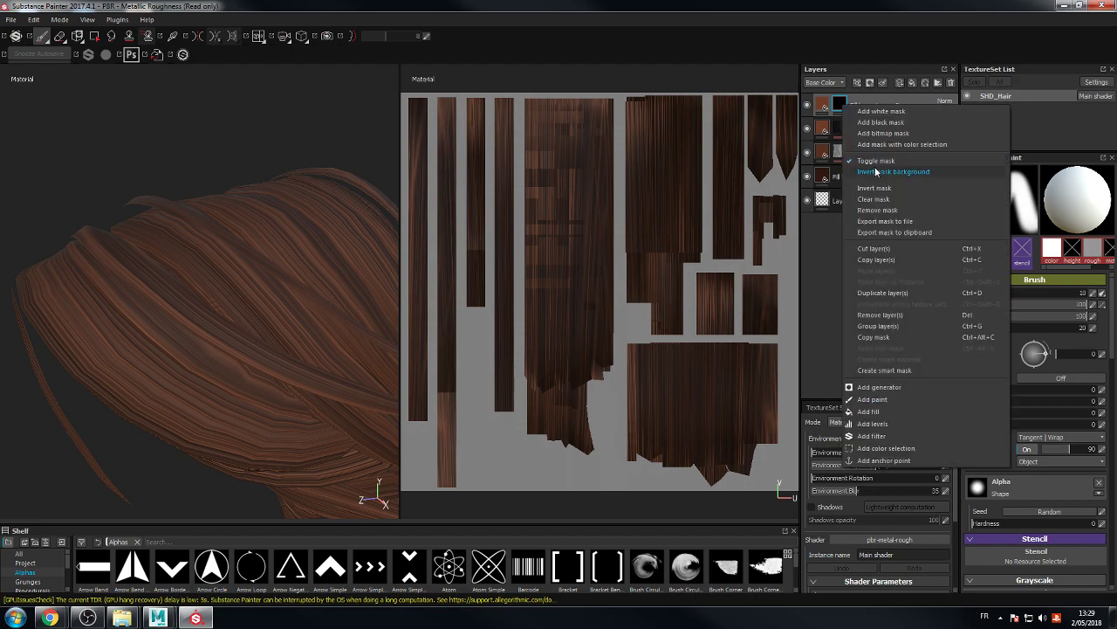
click(874, 199)
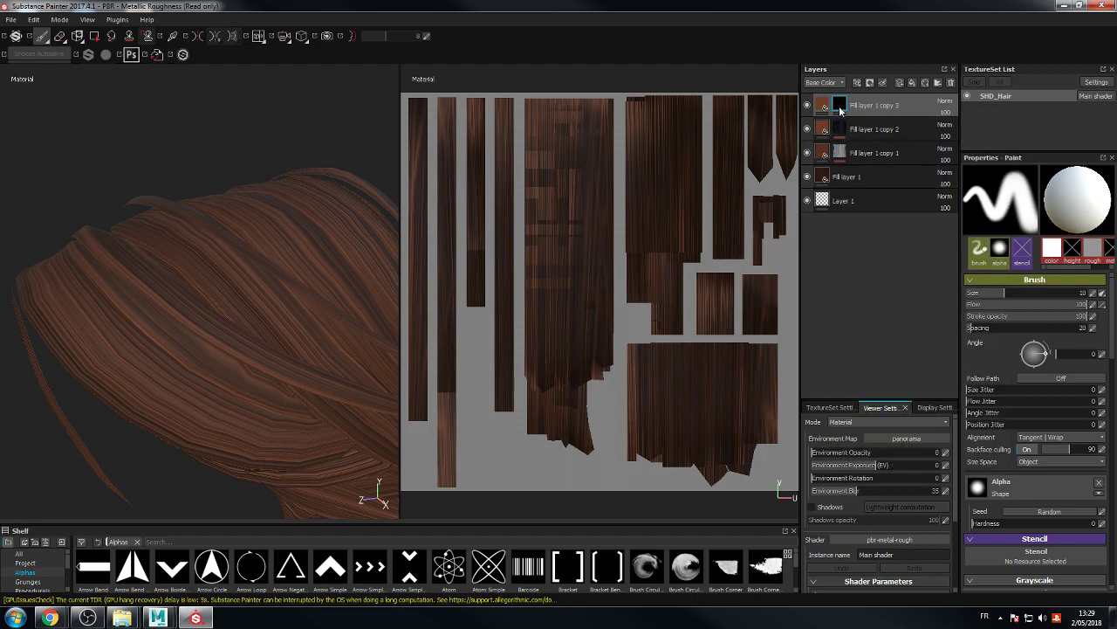
right_click(841, 109)
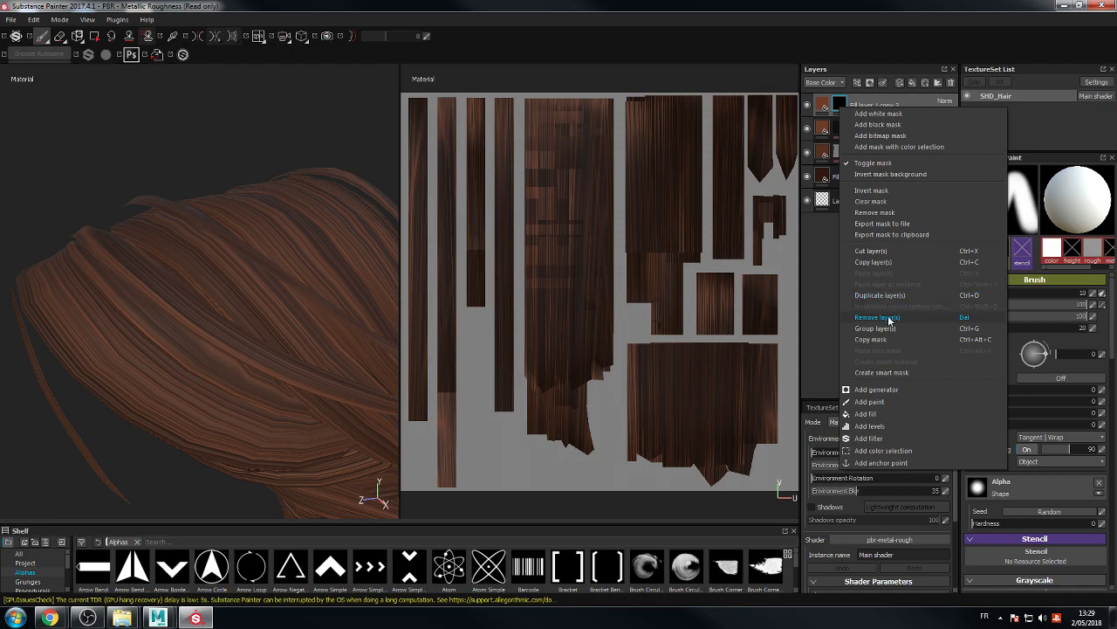
click(890, 317)
Step: Duplicate the topmost remaining brown fill layer, Fill layer 1 copy 2, together with its fur mask
right_click(844, 106)
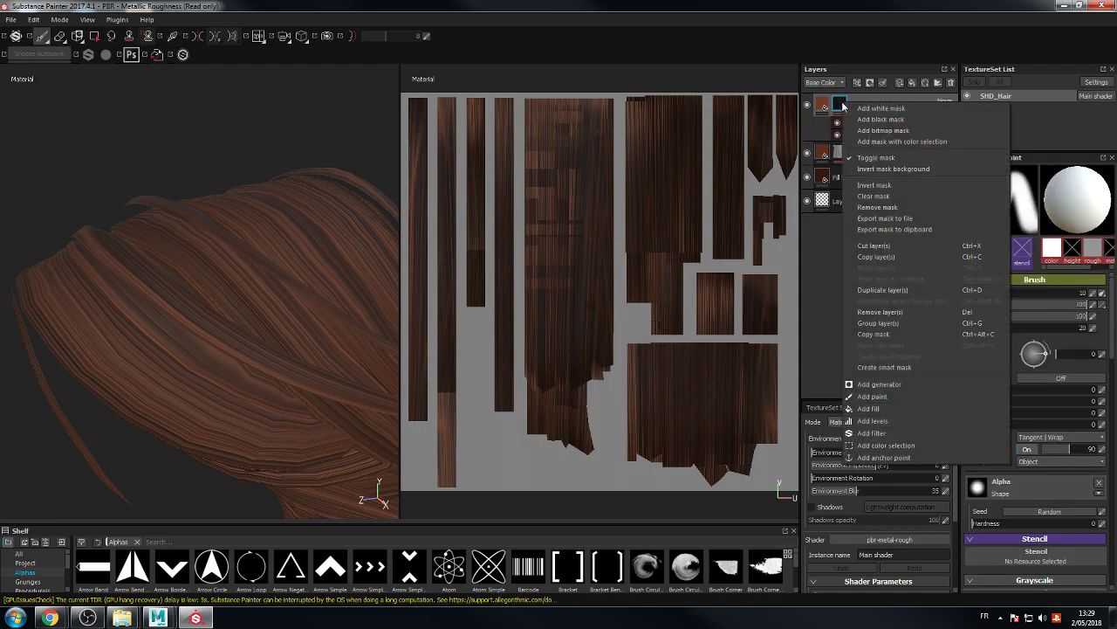
click(824, 106)
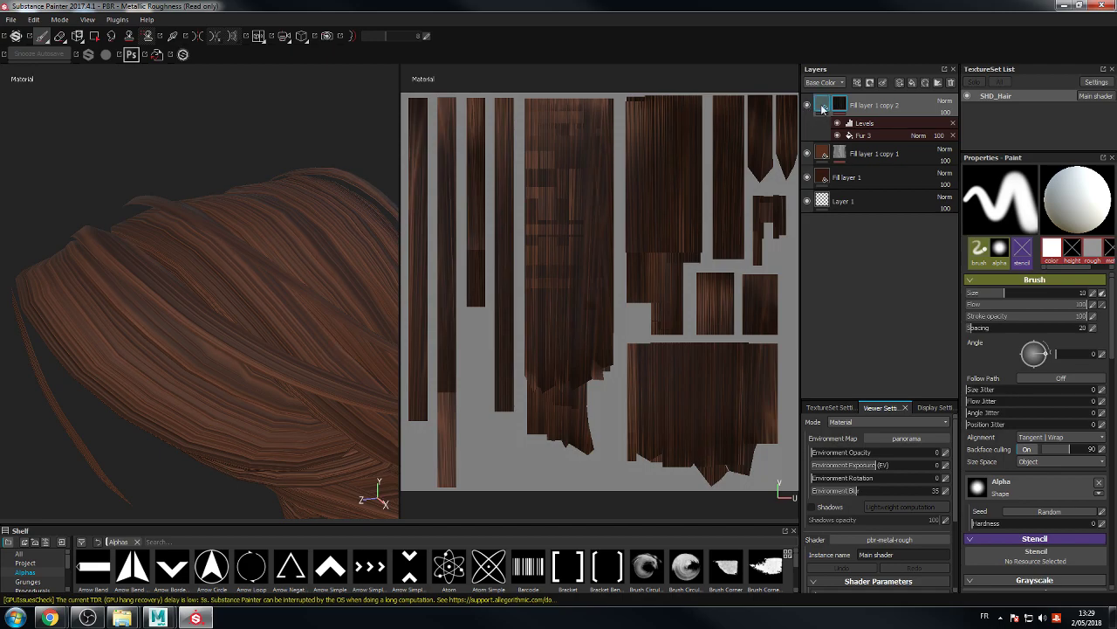
right_click(824, 106)
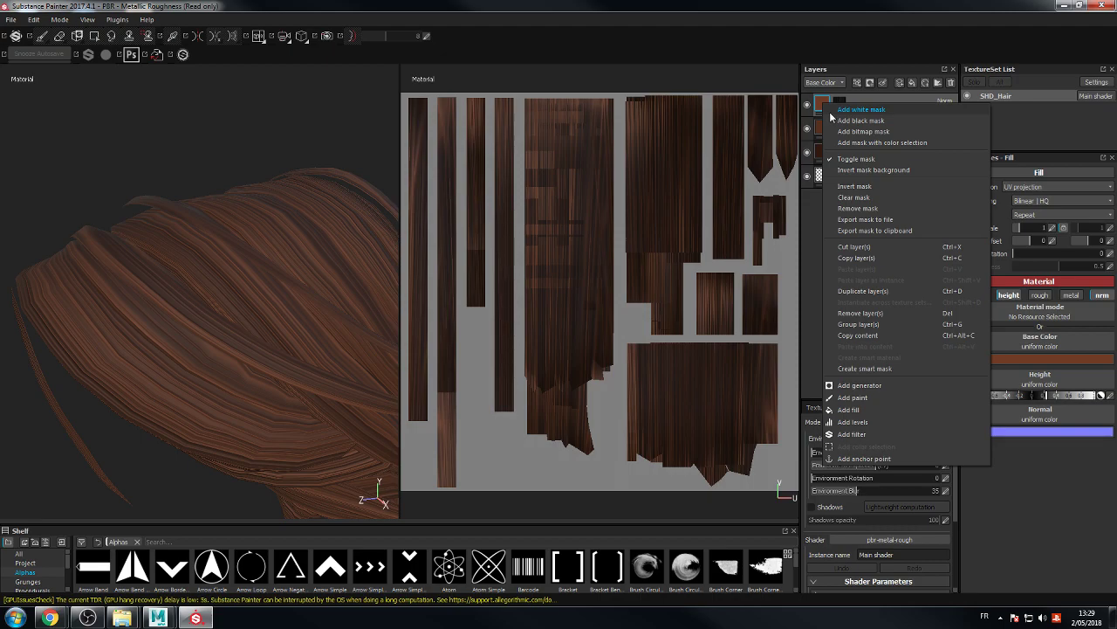
click(877, 293)
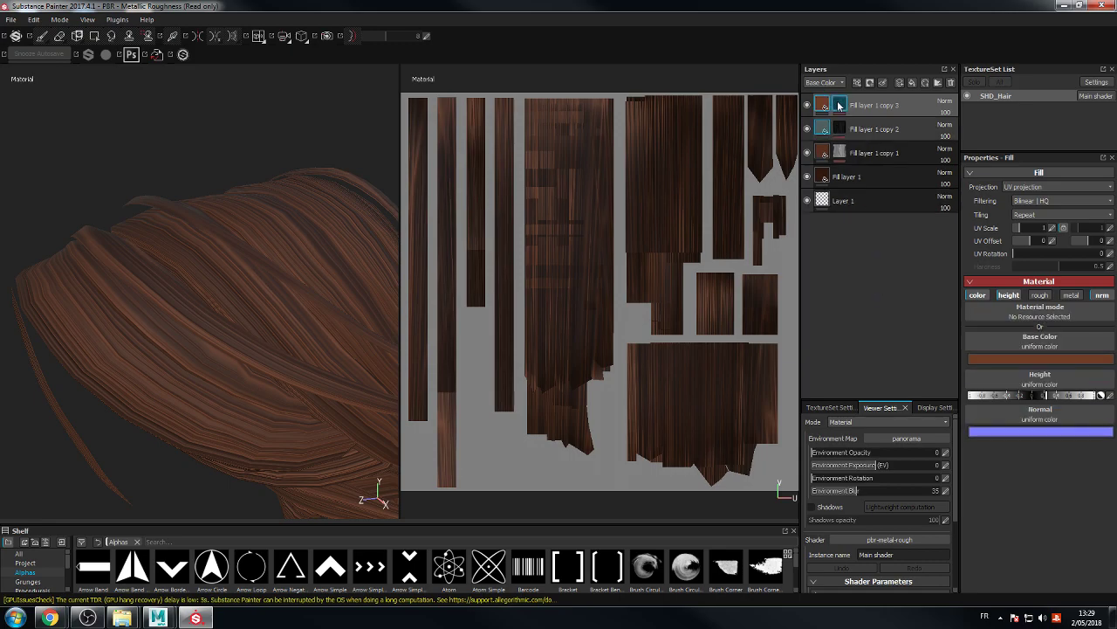
Step: Replace the new copy's fur mask with an empty black mask and add a paint effect to it
right_click(839, 106)
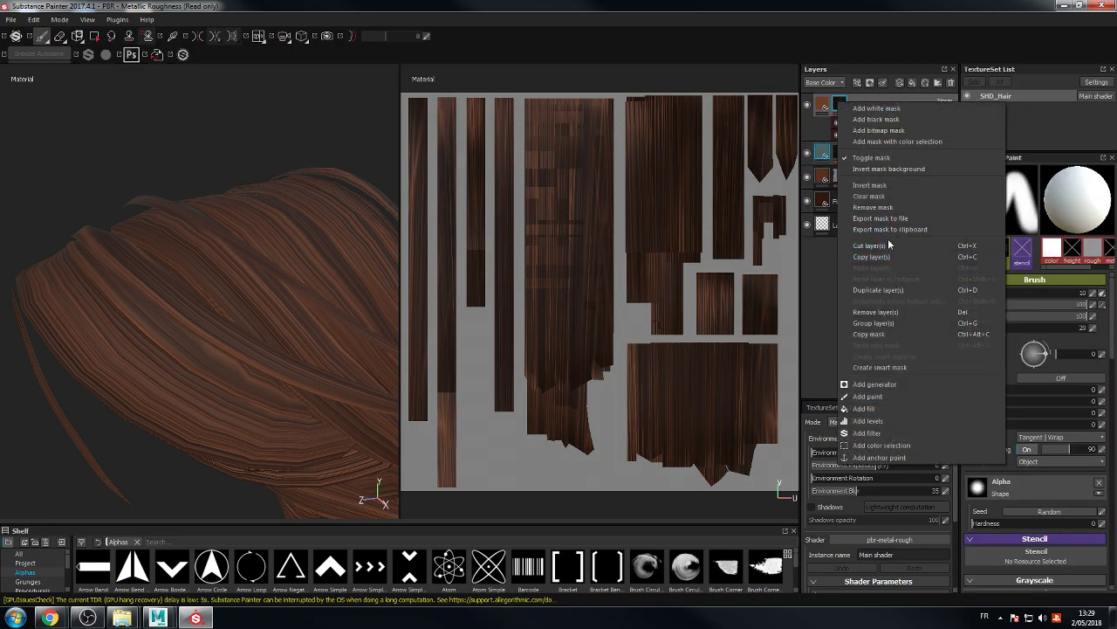
click(873, 207)
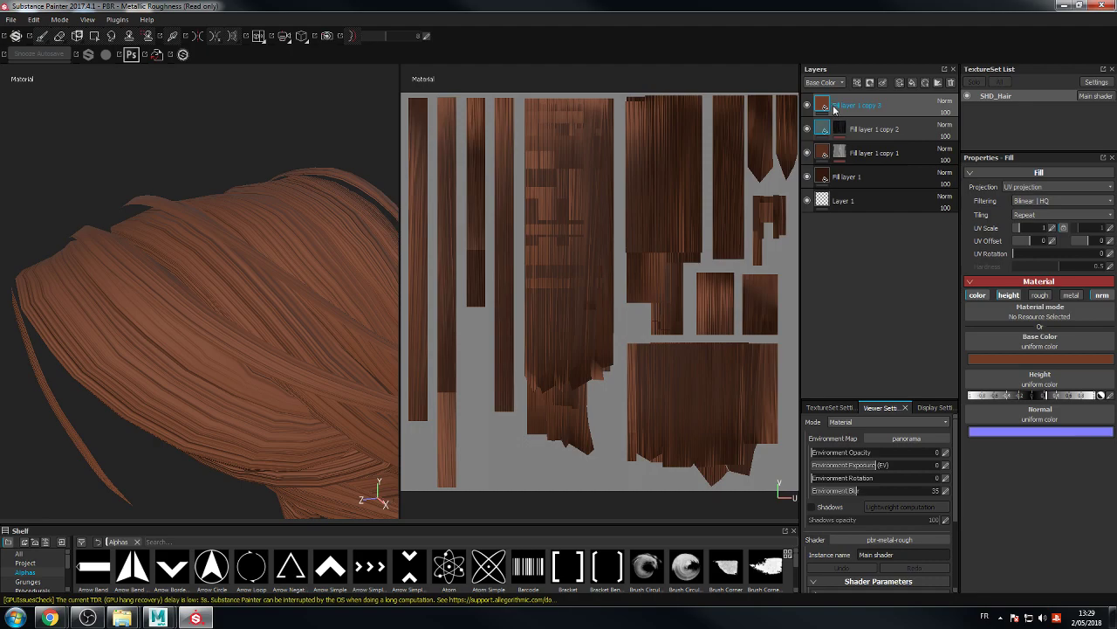
right_click(835, 106)
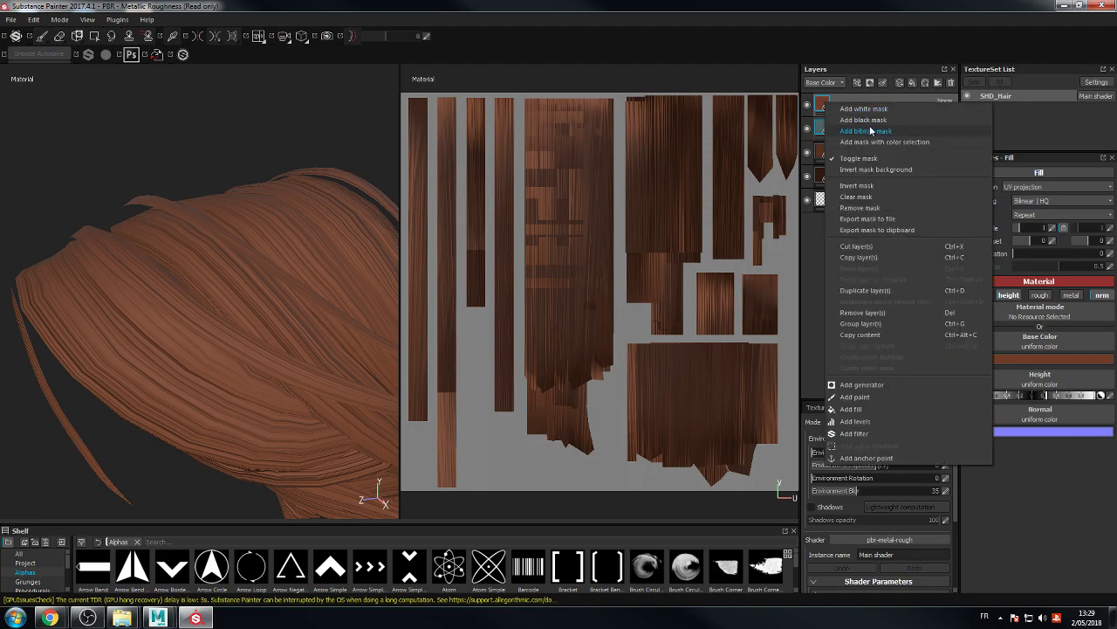
click(864, 119)
right_click(843, 106)
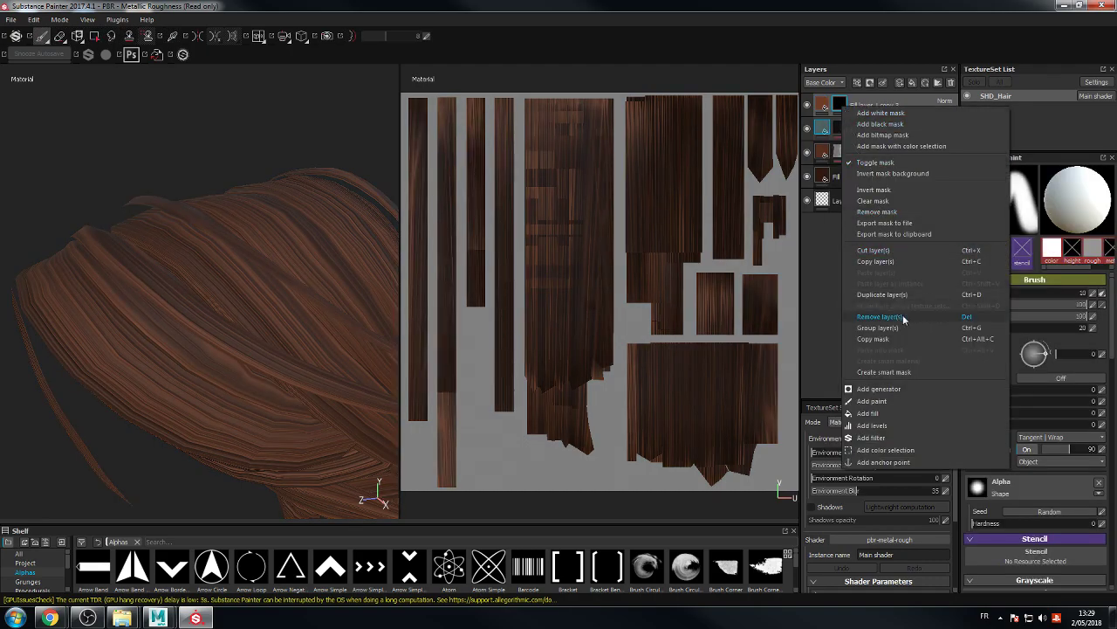
click(885, 409)
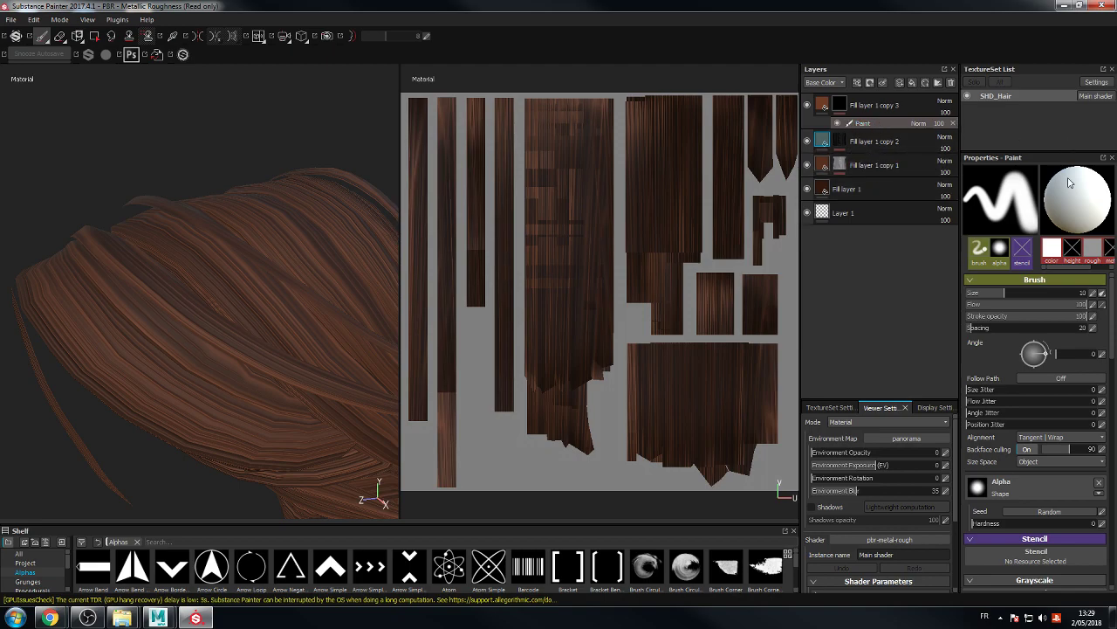
Step: Try painting a straight white vertical stroke down the widest hair strip in the UV view to reveal the lighter brown
scroll(1047, 305, down, 3)
scroll(1047, 305, down, 1)
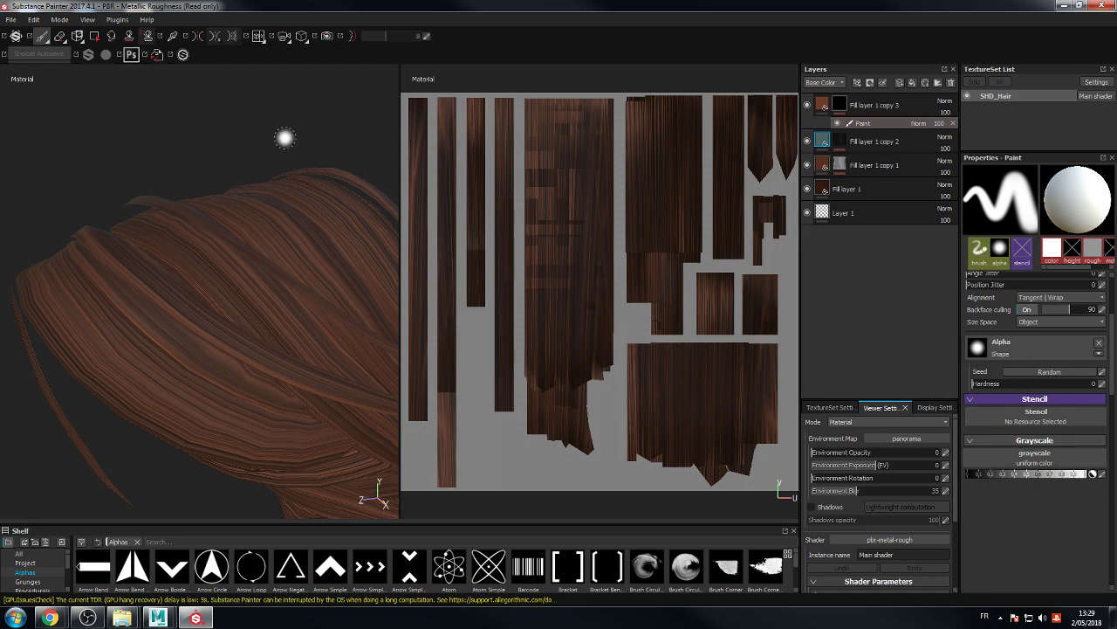
click(537, 97)
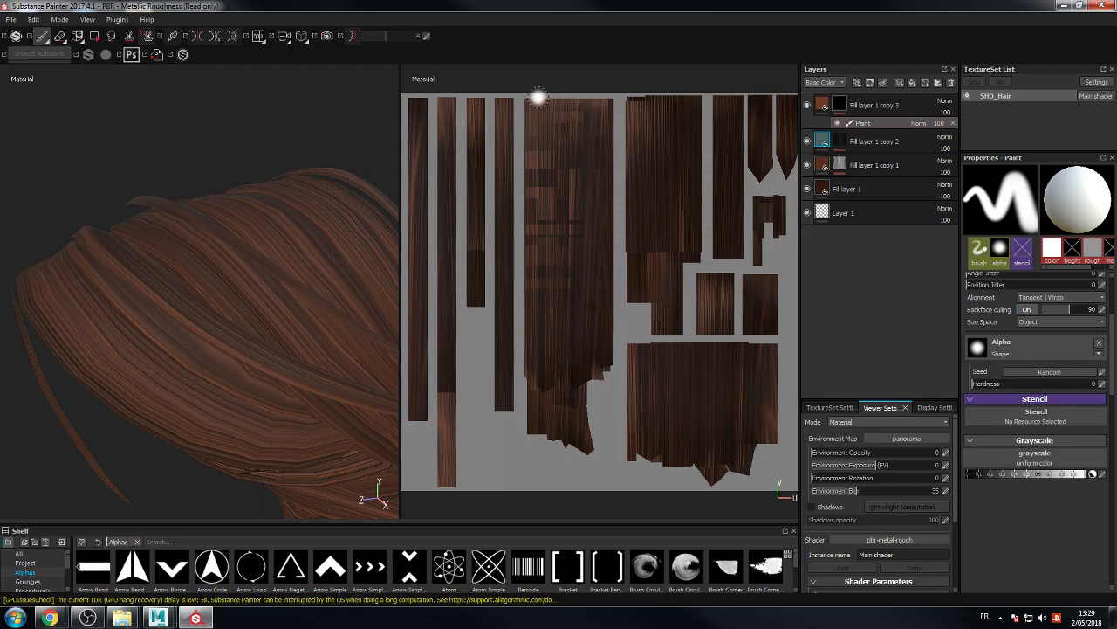
shift+click(541, 470)
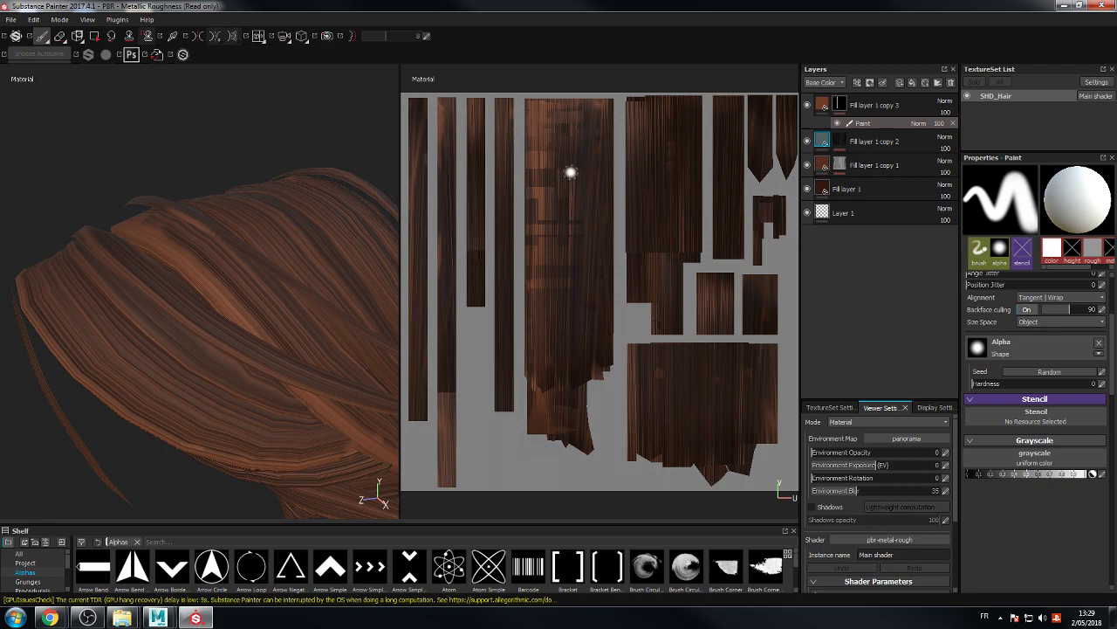
Step: Reduce the brush size and try further thin mask strokes along the widest UV hair strip and on the 3D hair
key(shift)
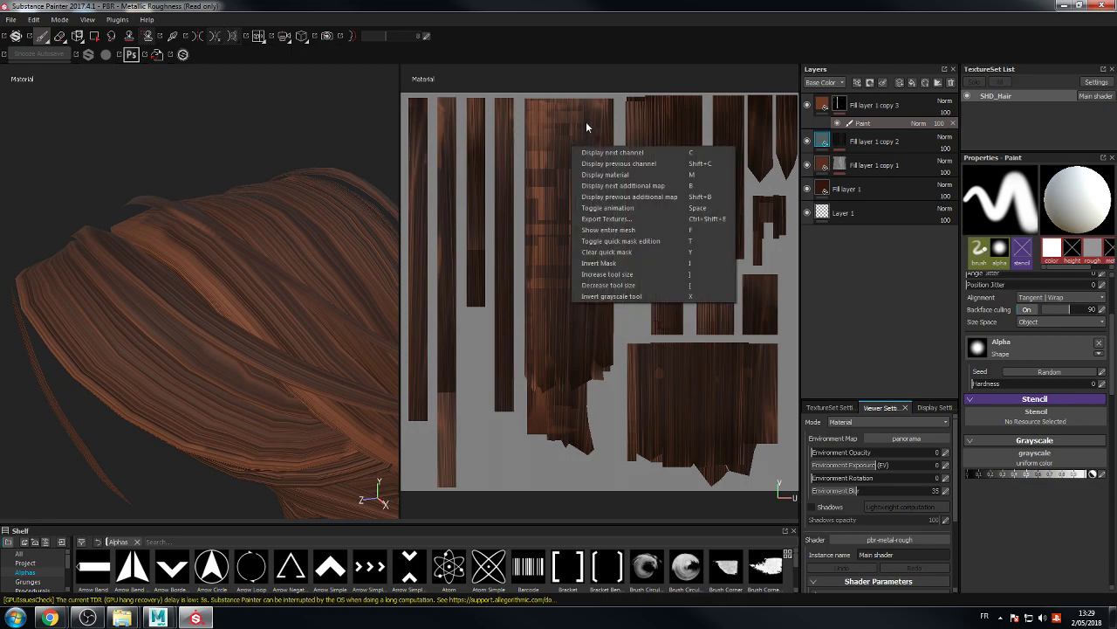
key(shift)
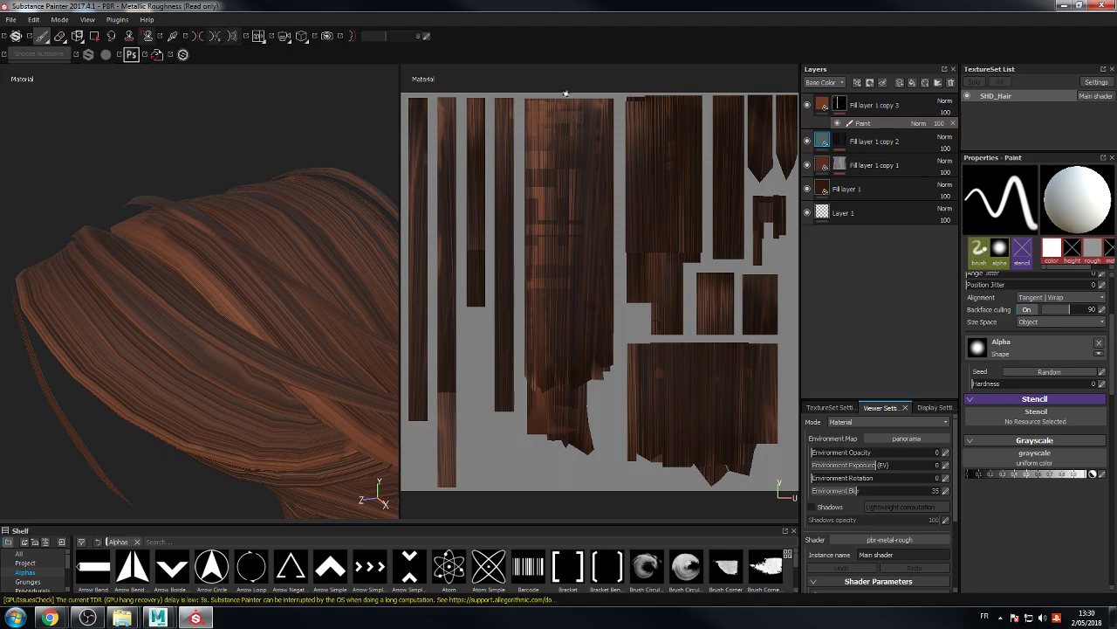
shift+click(564, 459)
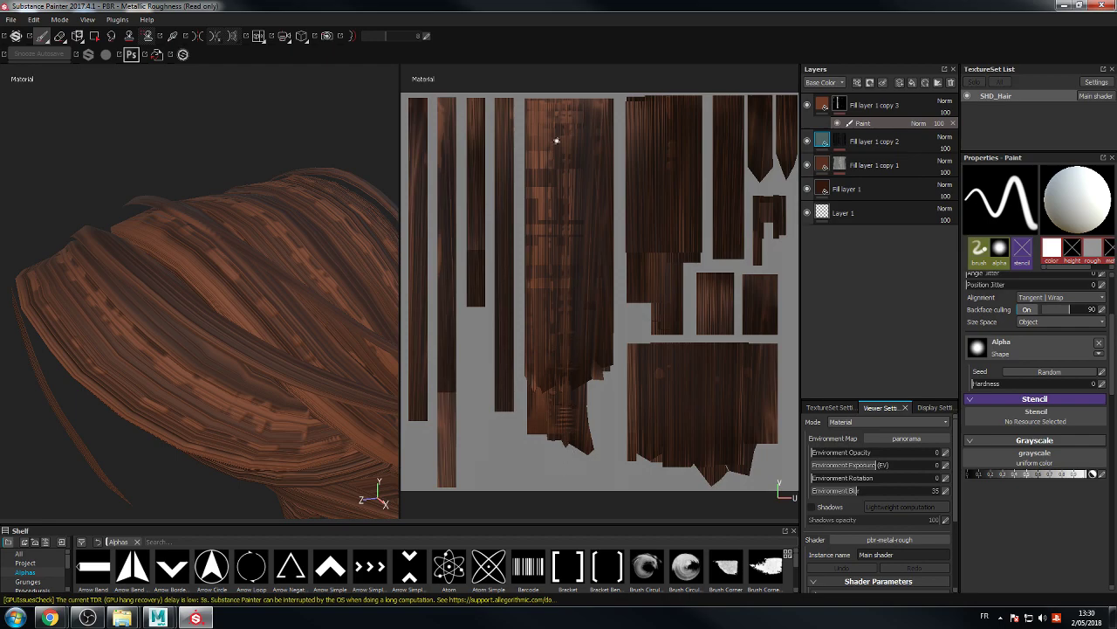
drag(596, 126, 593, 366)
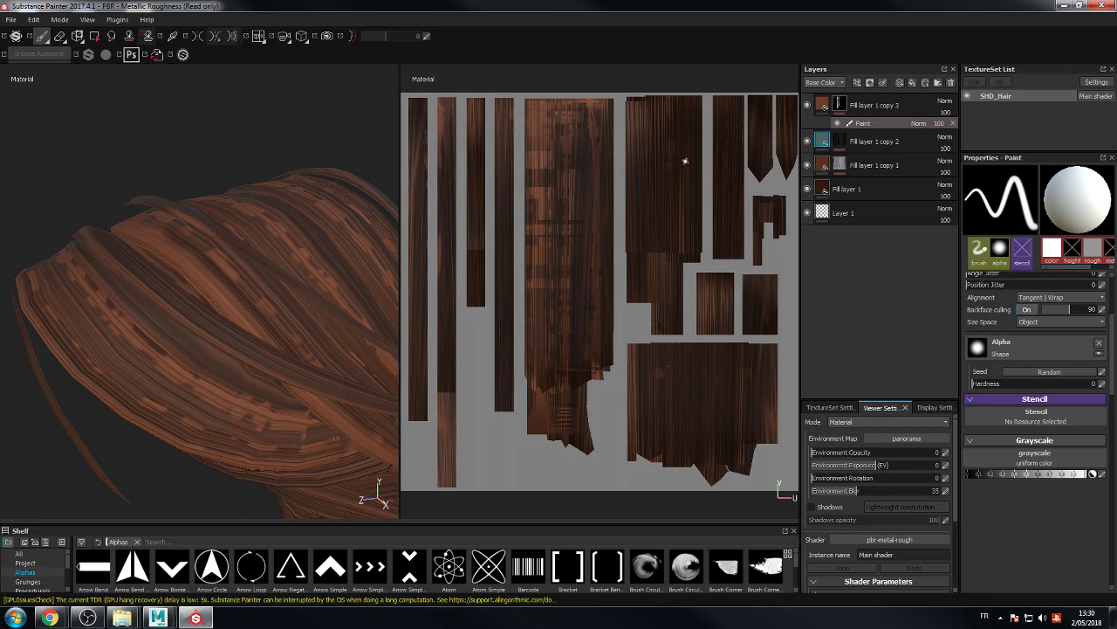
mouse_move(341, 190)
mouse_down()
mouse_move(297, 204)
mouse_move(391, 298)
mouse_up()
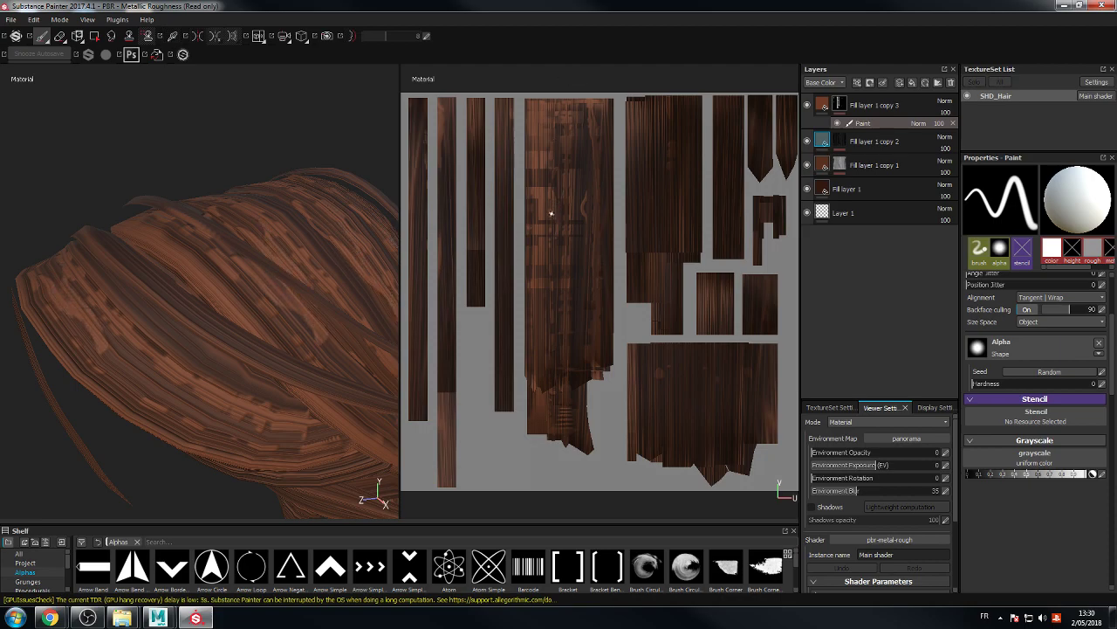
Step: Undo all the painted strokes in the topmost layer's mask
key(ctrl+z)
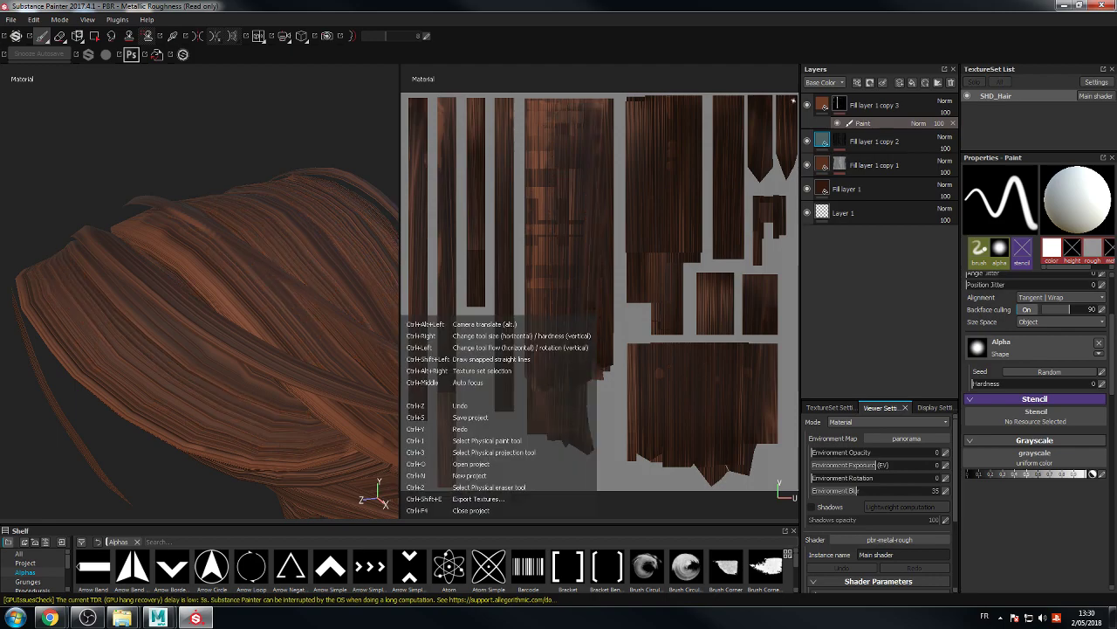
key(ctrl+z)
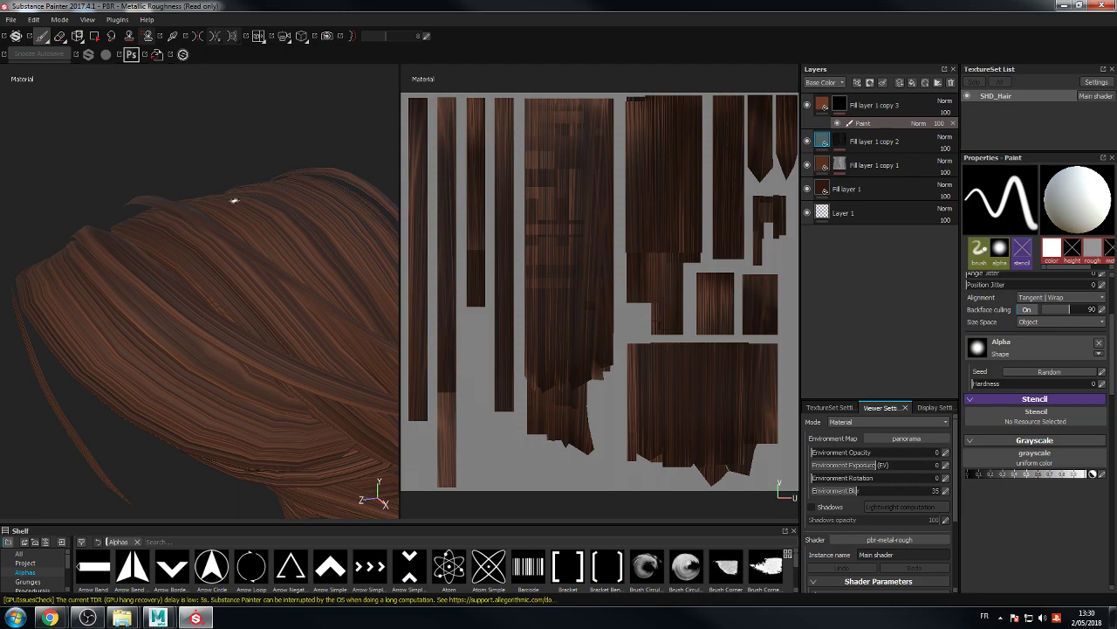
alt+drag(252, 124, 190, 166)
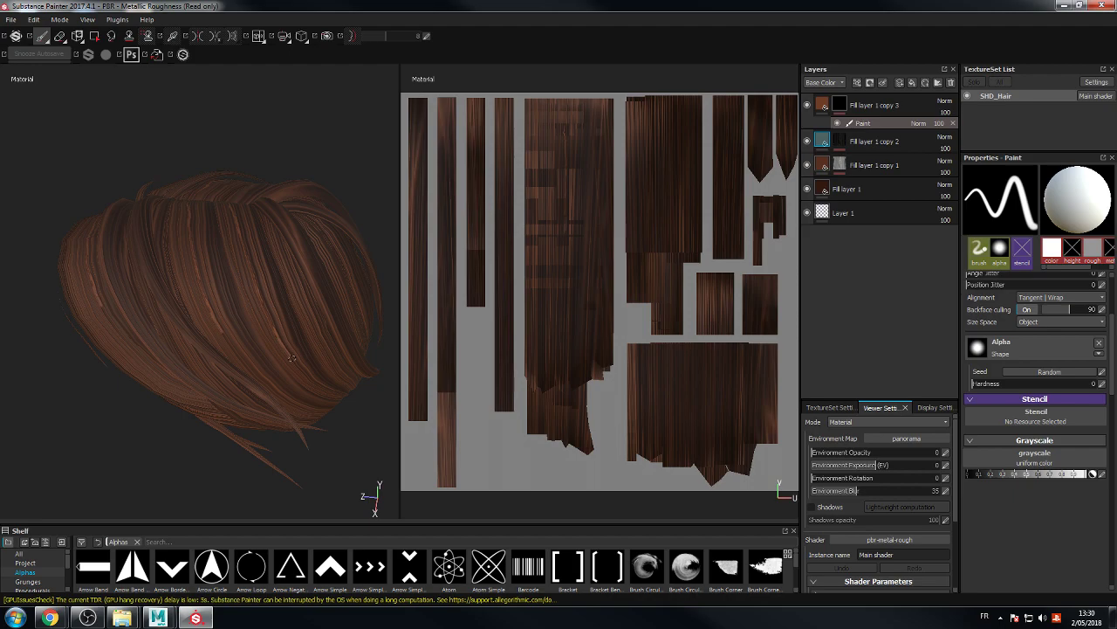
alt+drag(274, 219, 302, 135)
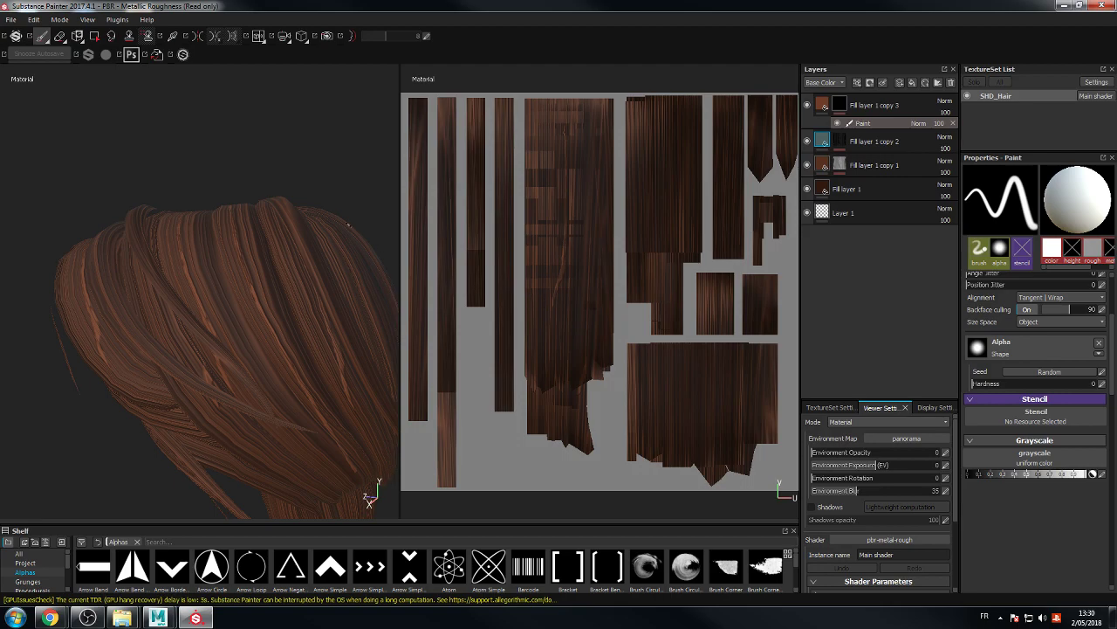
mouse_move(247, 112)
alt+mouse_down()
mouse_move(279, 120)
mouse_move(219, 131)
mouse_move(245, 126)
alt+mouse_up()
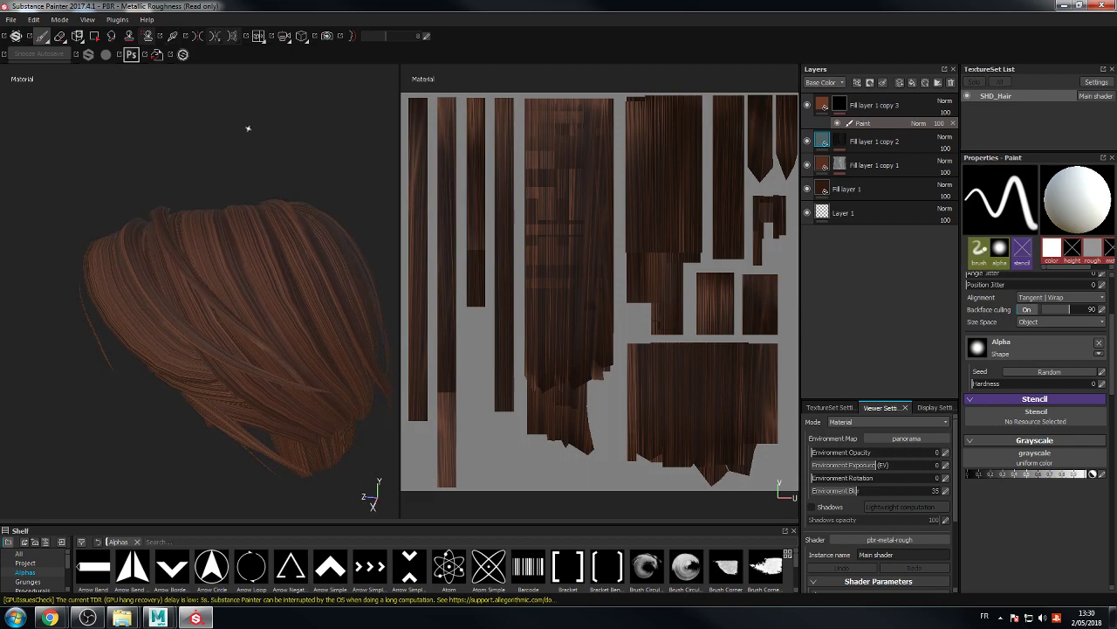
Step: Switch to Maya, set the UV Editor to UV shell selection, try selecting all shells beyond the four narrow strips, and clear the selection
mouse_move(167, 622)
click(223, 559)
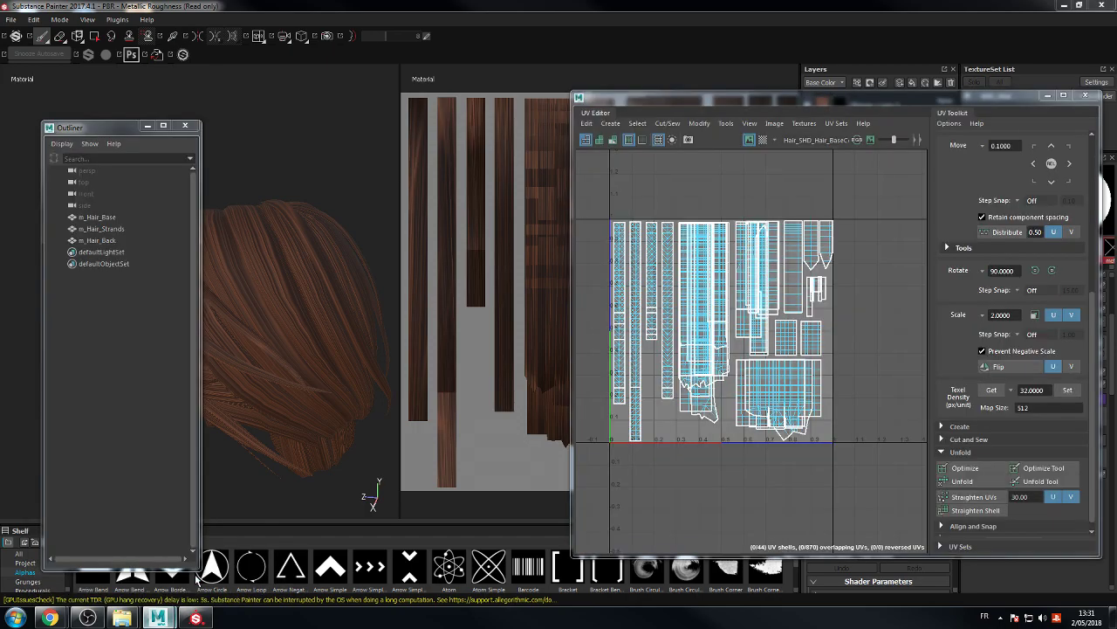
right_click(722, 260)
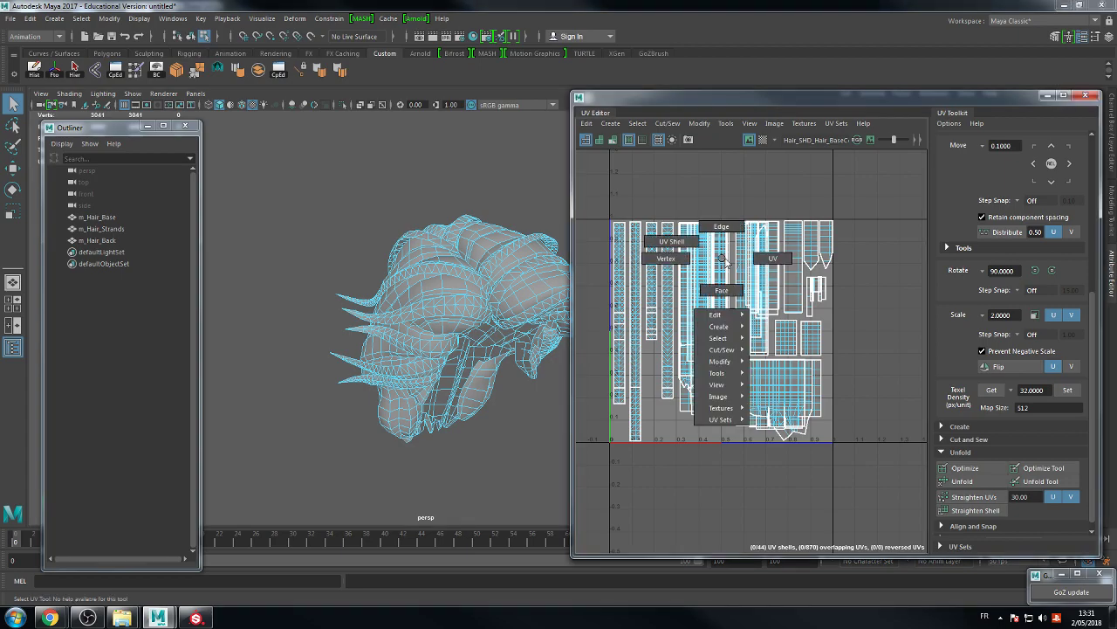
right_drag(722, 259, 688, 248)
drag(873, 207, 677, 455)
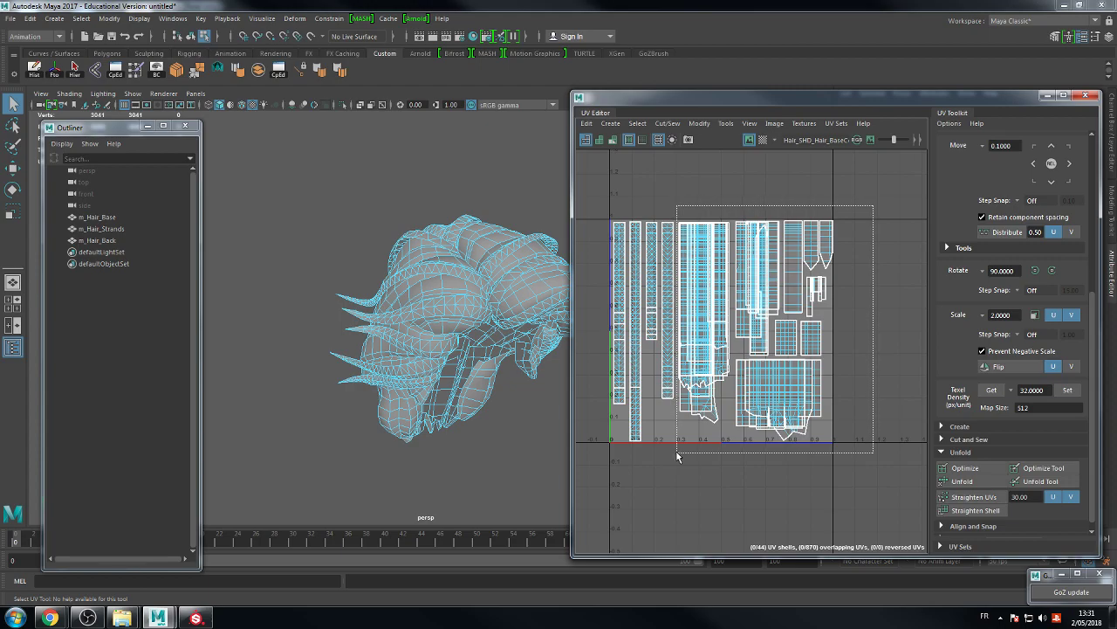
drag(677, 455, 676, 455)
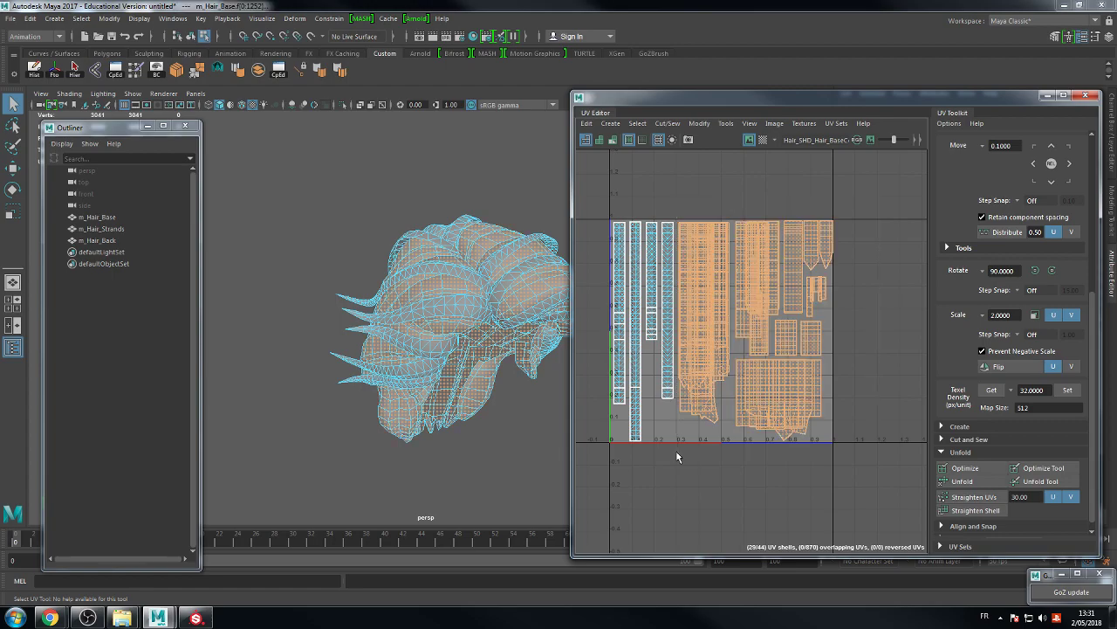
click(678, 455)
right_click(717, 354)
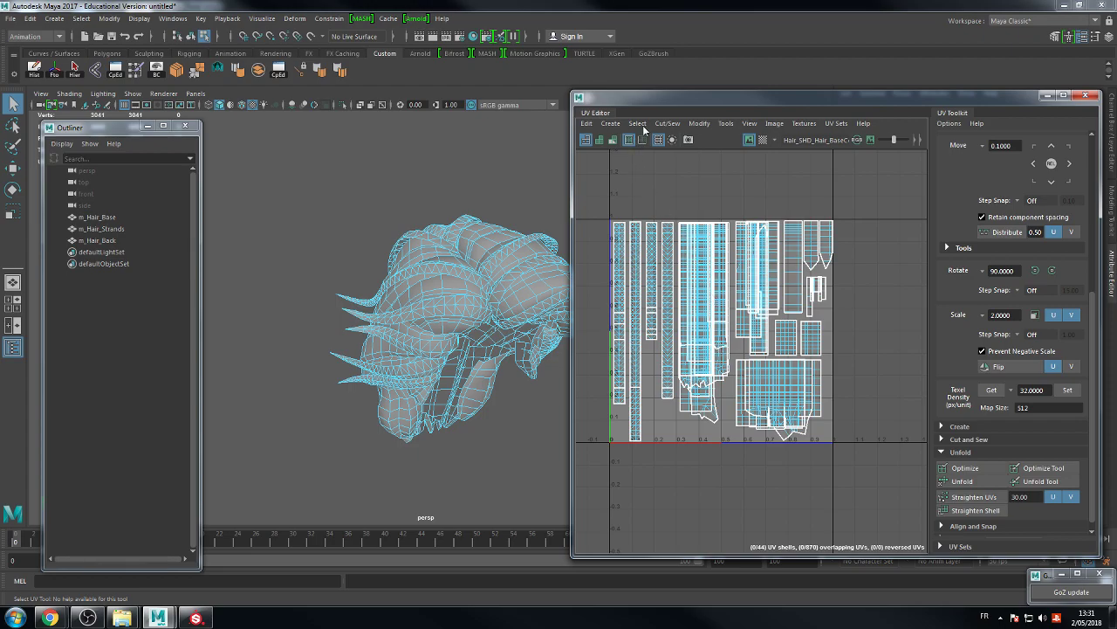
click(640, 124)
mouse_move(699, 123)
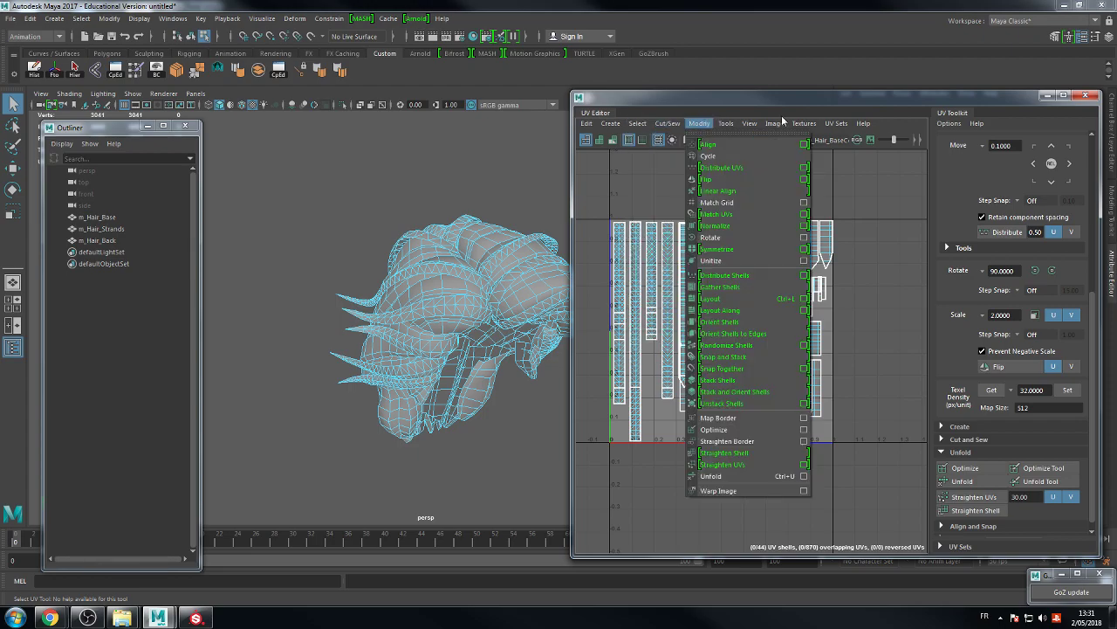
click(958, 202)
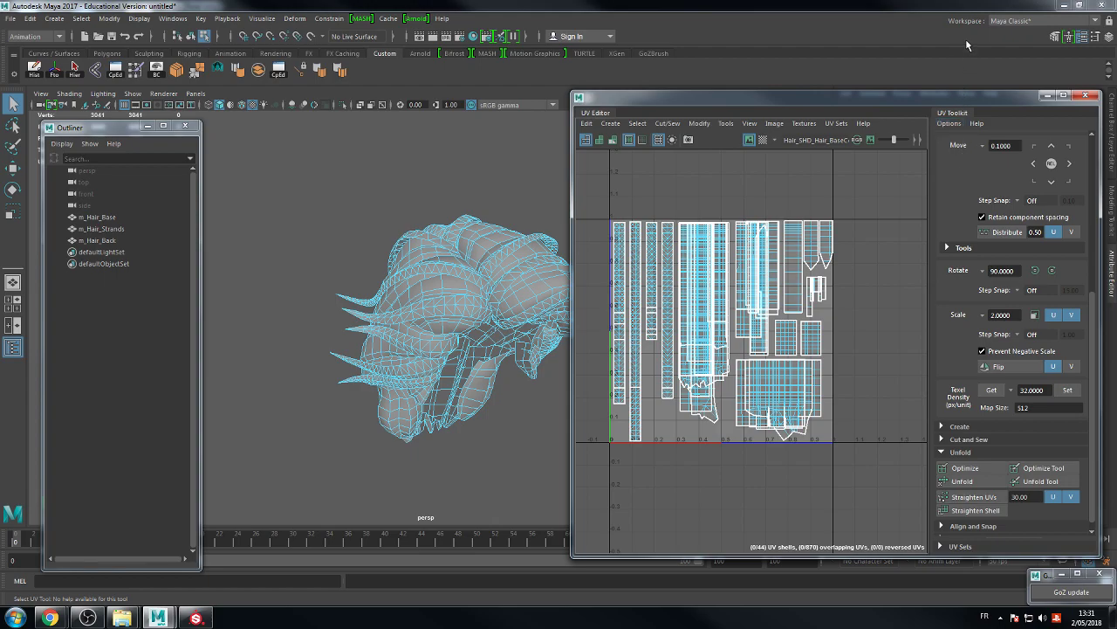
Step: Reposition and widen the UV Editor, and select all overlapping UV shells by type
drag(932, 98, 829, 110)
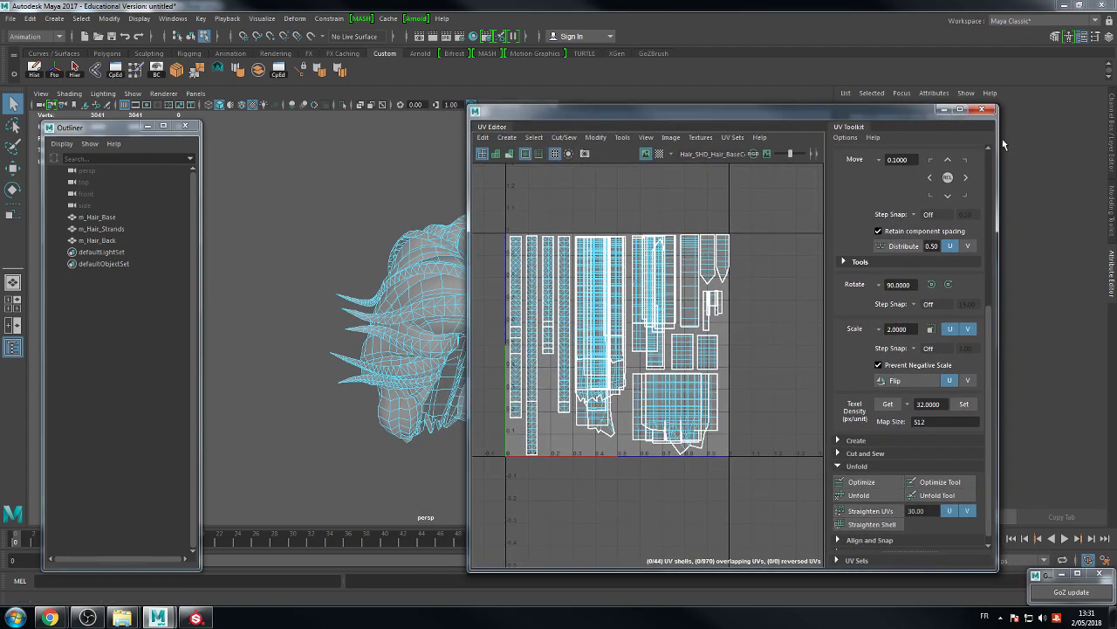
drag(999, 144, 1017, 160)
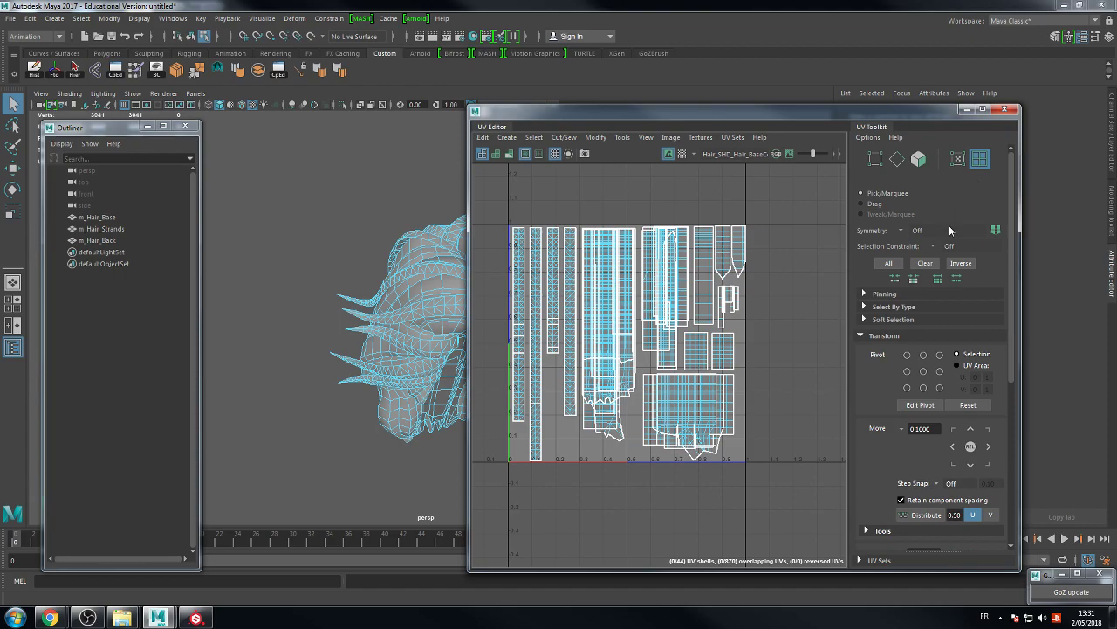
click(866, 307)
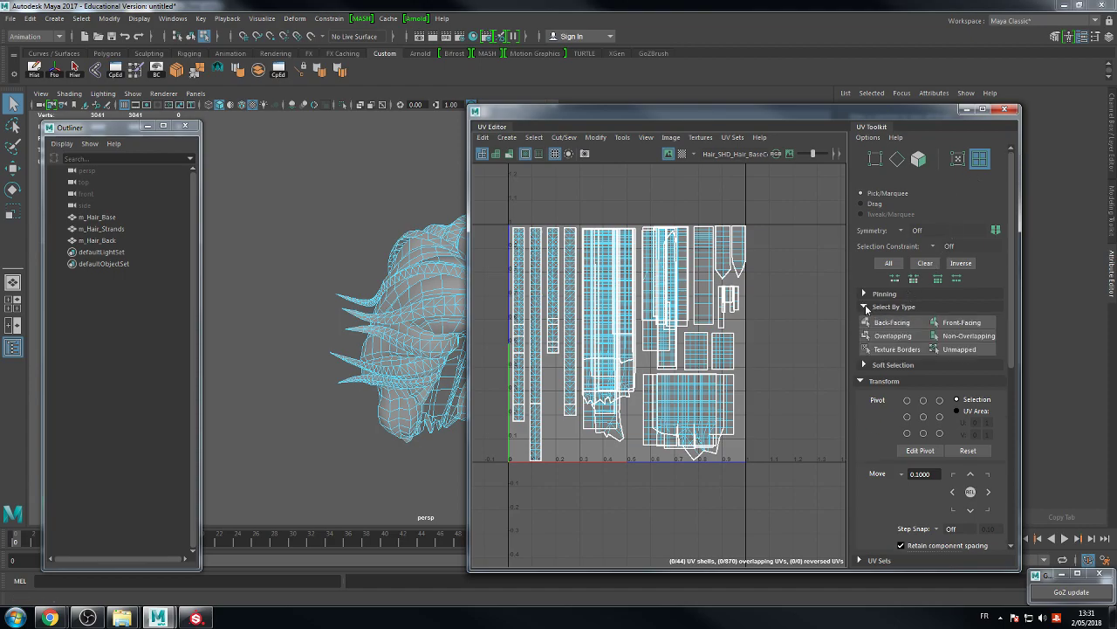
click(885, 336)
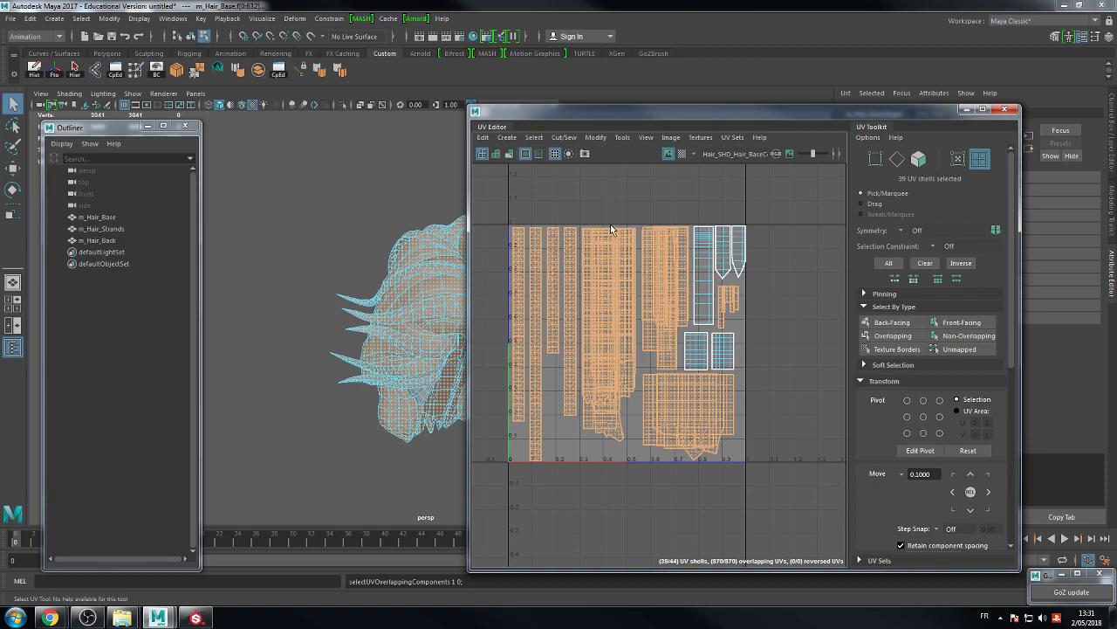
Step: Set the UV move distance to 1, shift the overlapping shells one unit in positive U, and move them back to their original tile
drag(468, 213, 435, 213)
click(930, 475)
text(1)
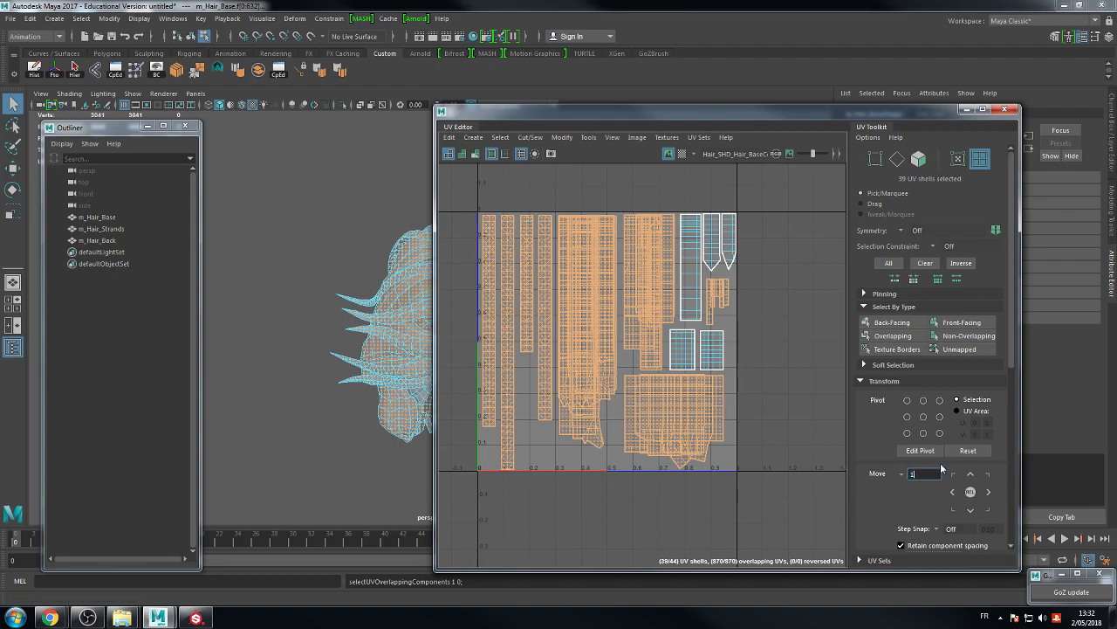
key(Return)
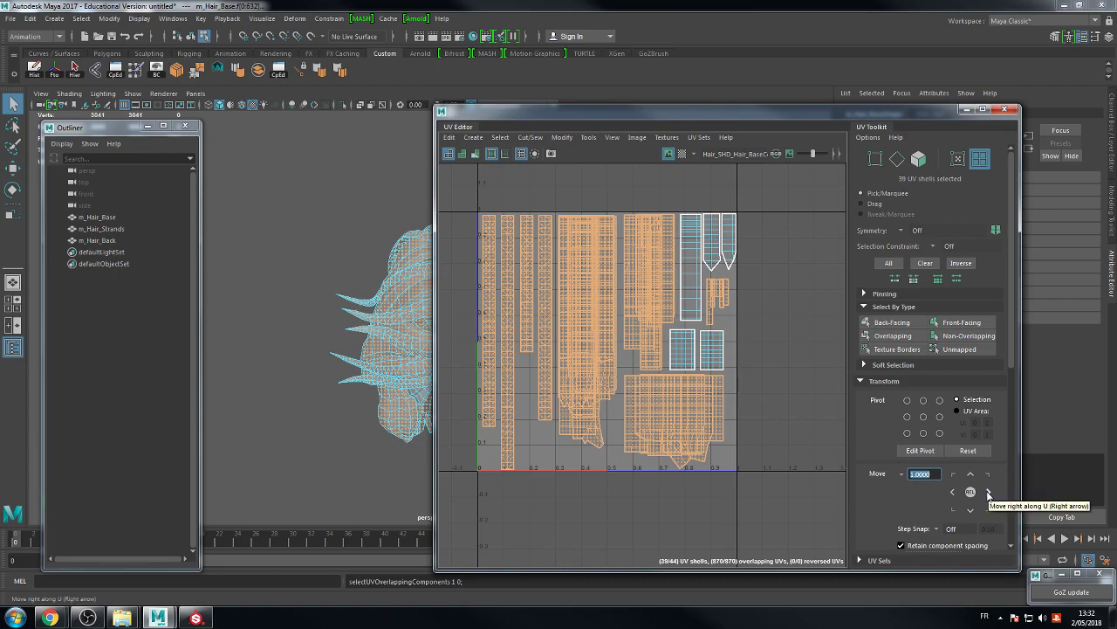
click(989, 494)
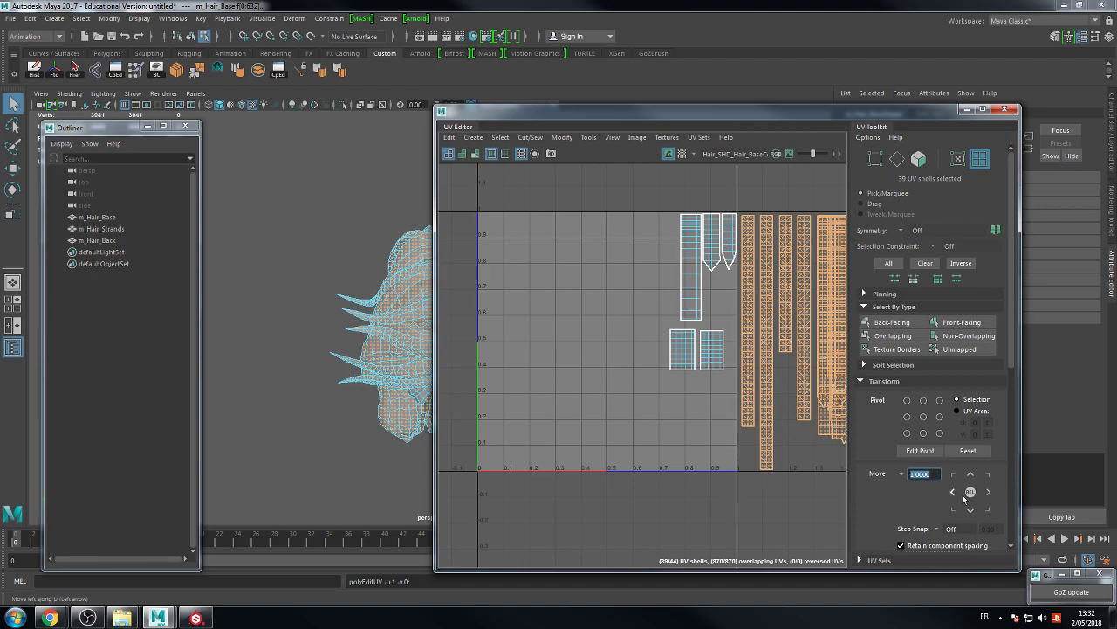
click(954, 494)
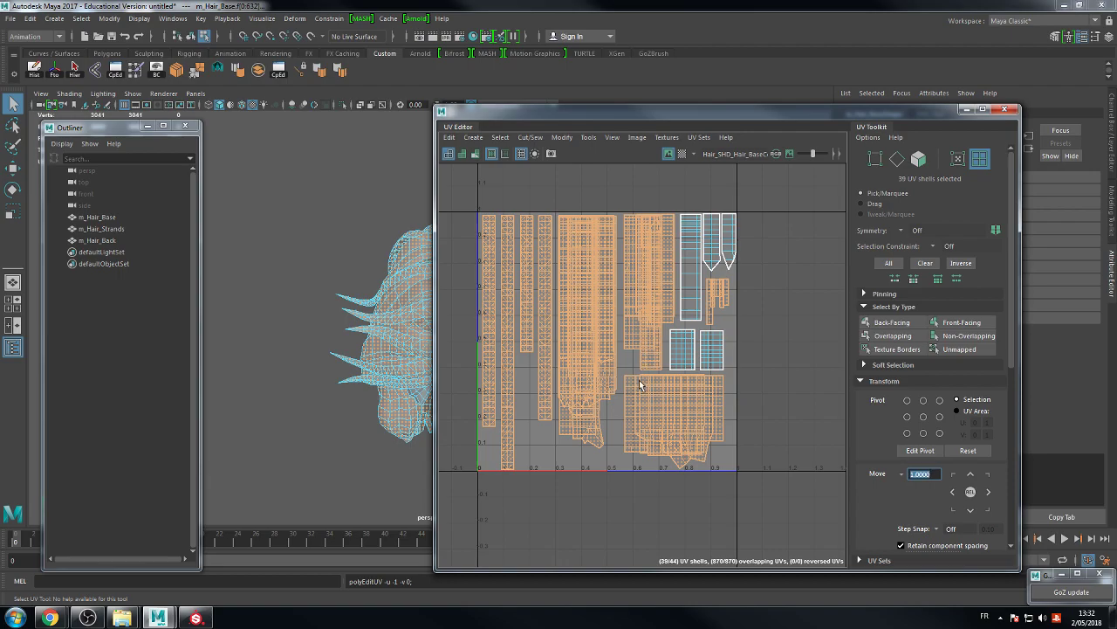
Step: Select individual shells in the widest UV hair strip and extend the selection to its whole stack of overlapping shells
click(564, 441)
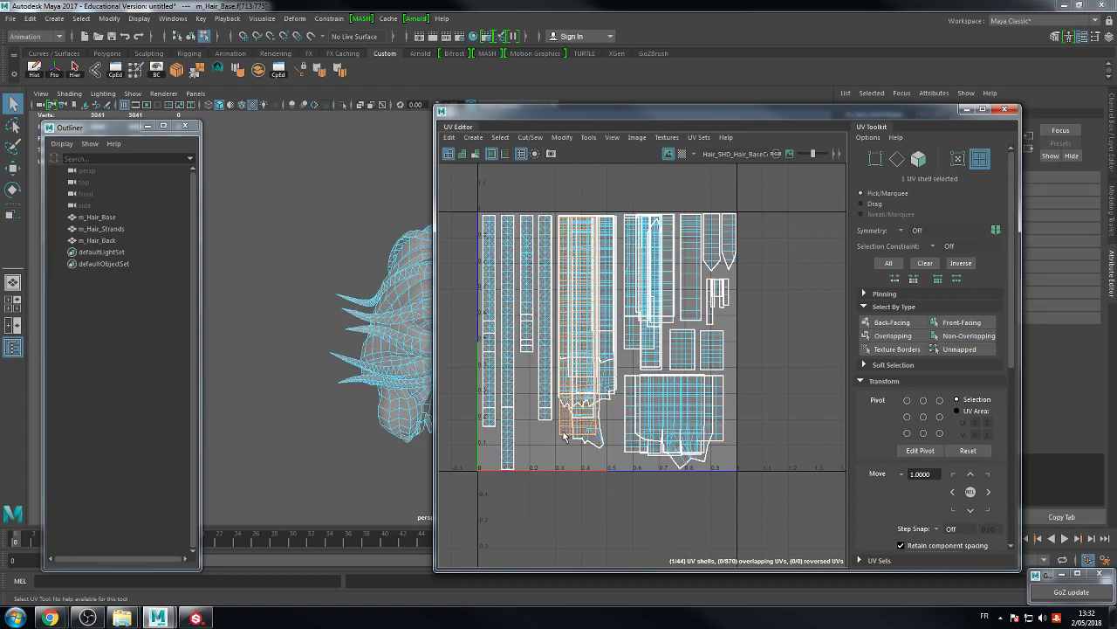
click(594, 441)
click(604, 399)
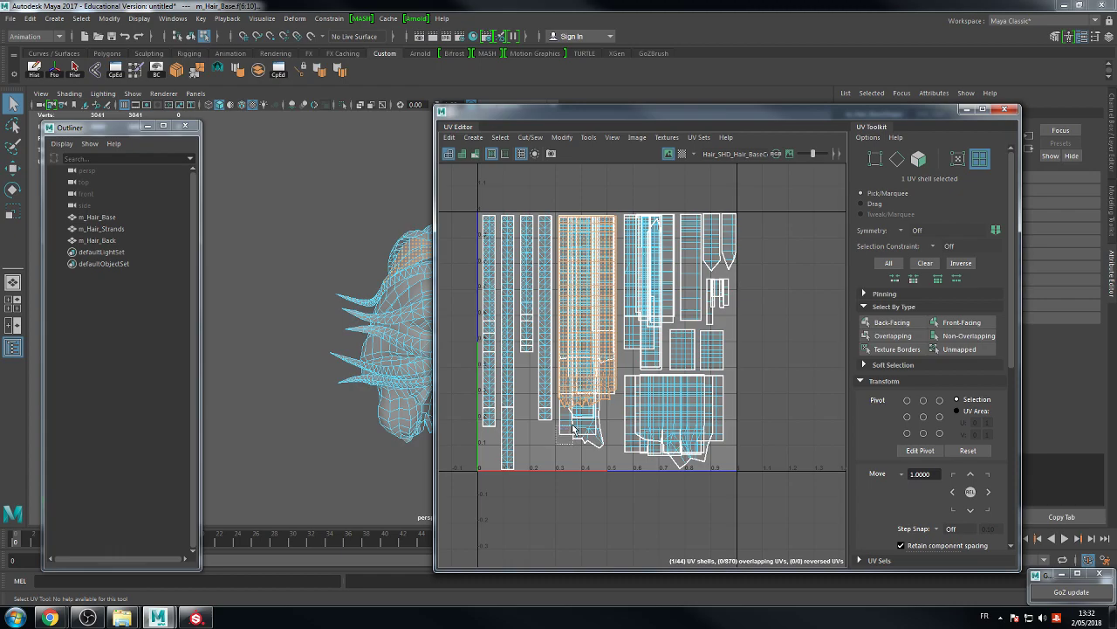
shift+drag(602, 406, 621, 210)
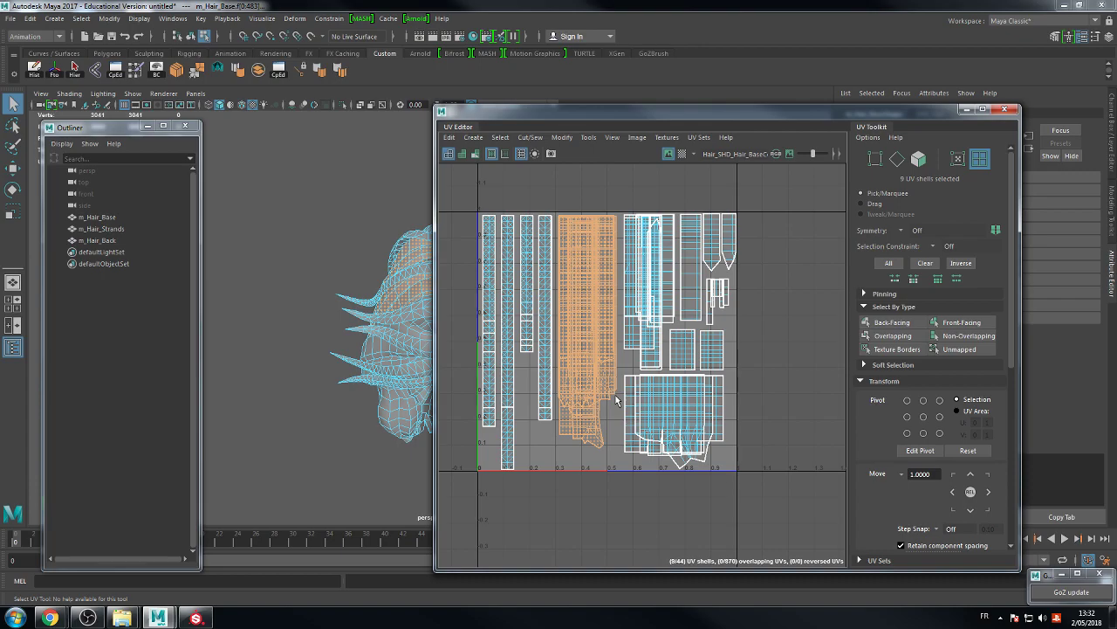
Step: Close the UV Editor, return to Substance Painter, and delete the topmost layer, Fill layer 1 copy 3
click(1007, 109)
click(1062, 5)
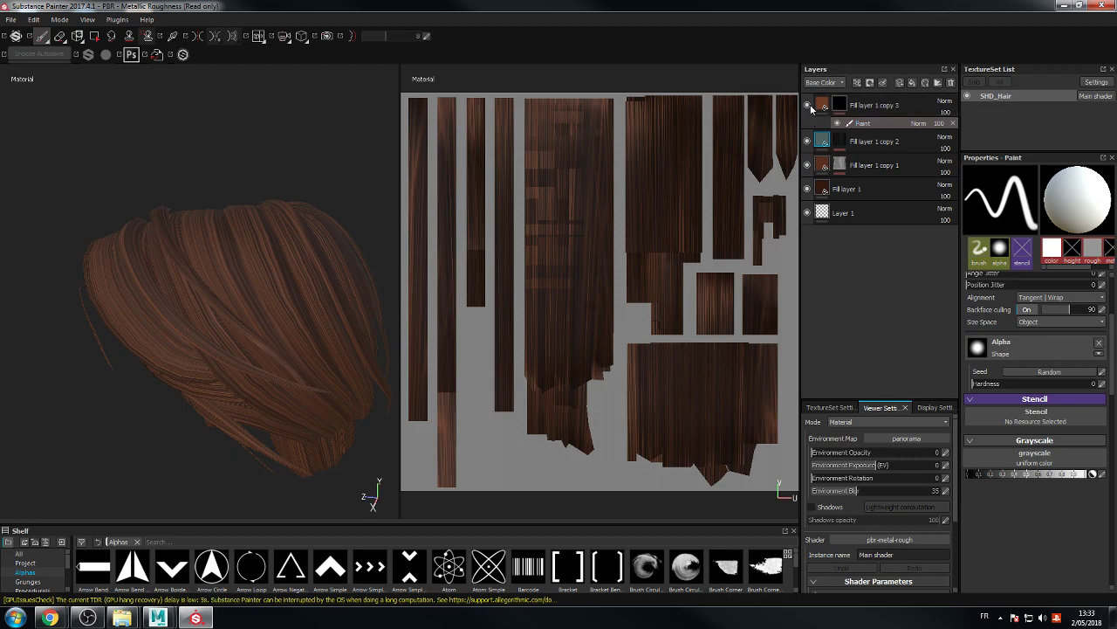
click(875, 108)
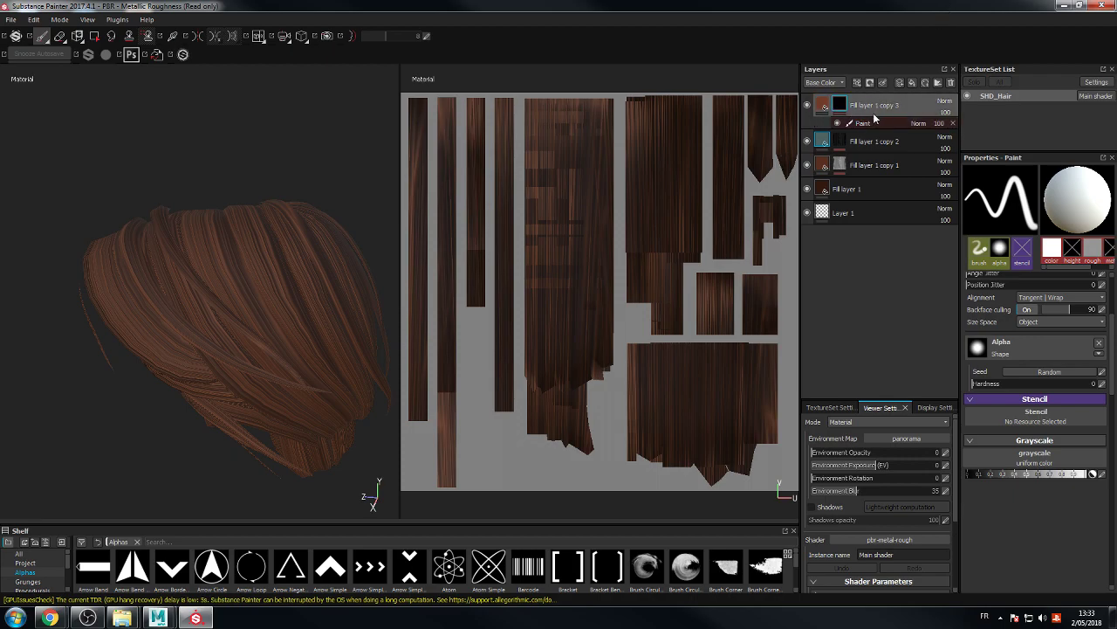
click(807, 106)
click(951, 83)
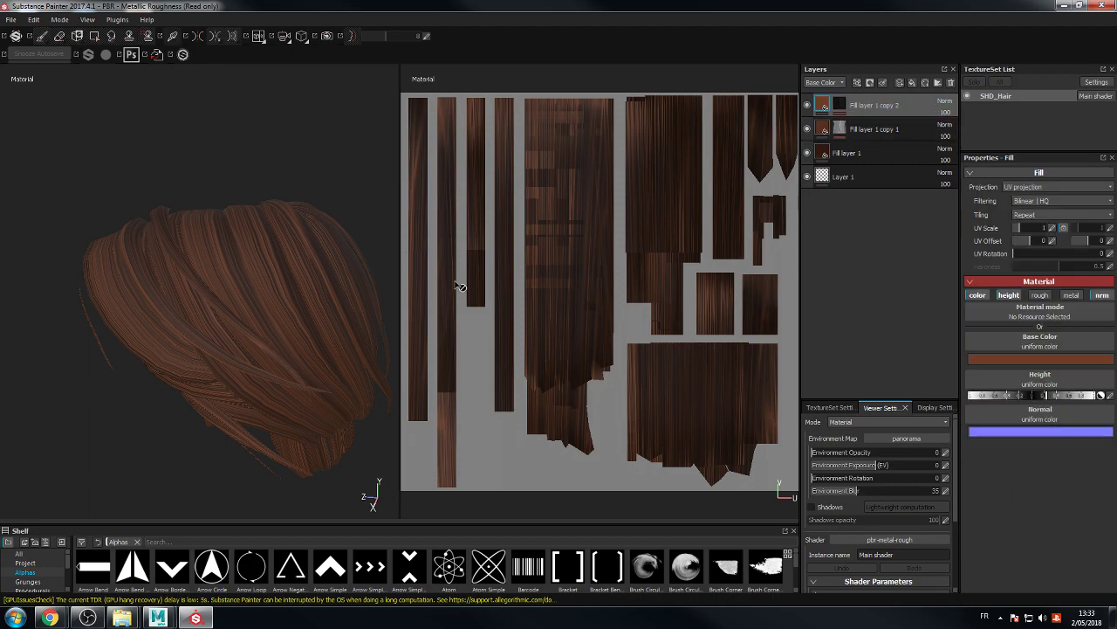
Step: Add a new default fill layer above the brown hair layers and give it a black mask with a paint effect
alt+drag(220, 142, 267, 285)
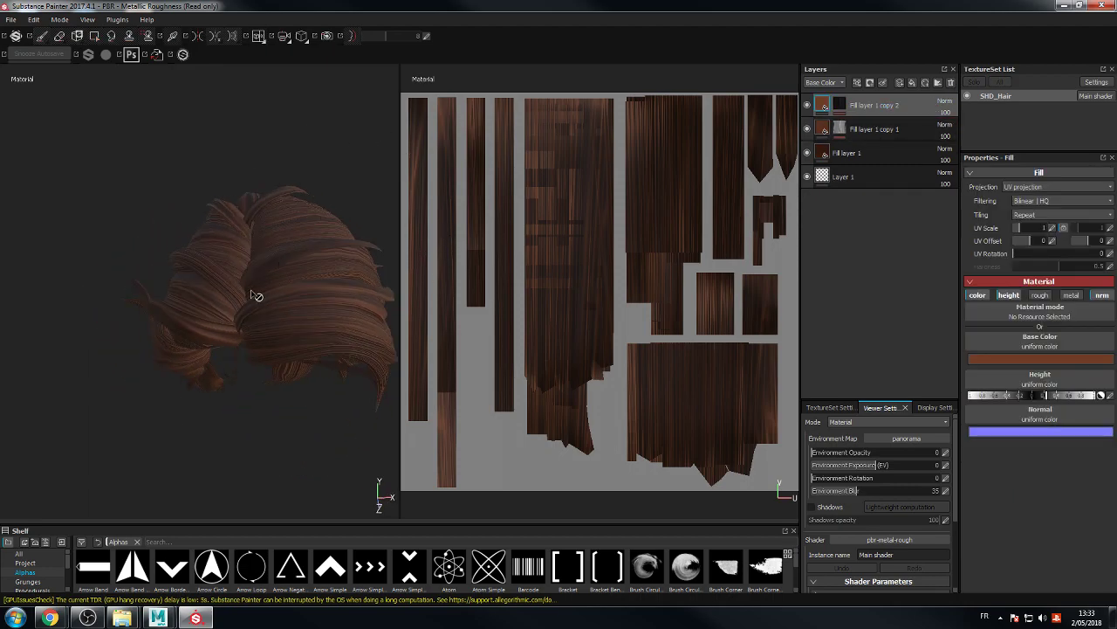
alt+drag(209, 309, 307, 150)
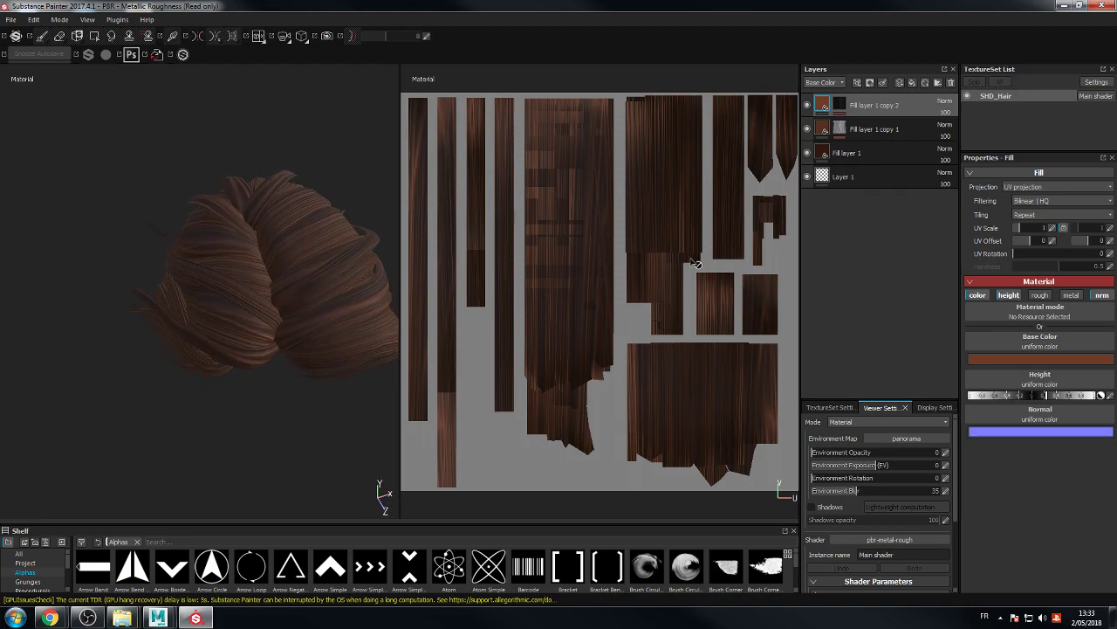
click(912, 82)
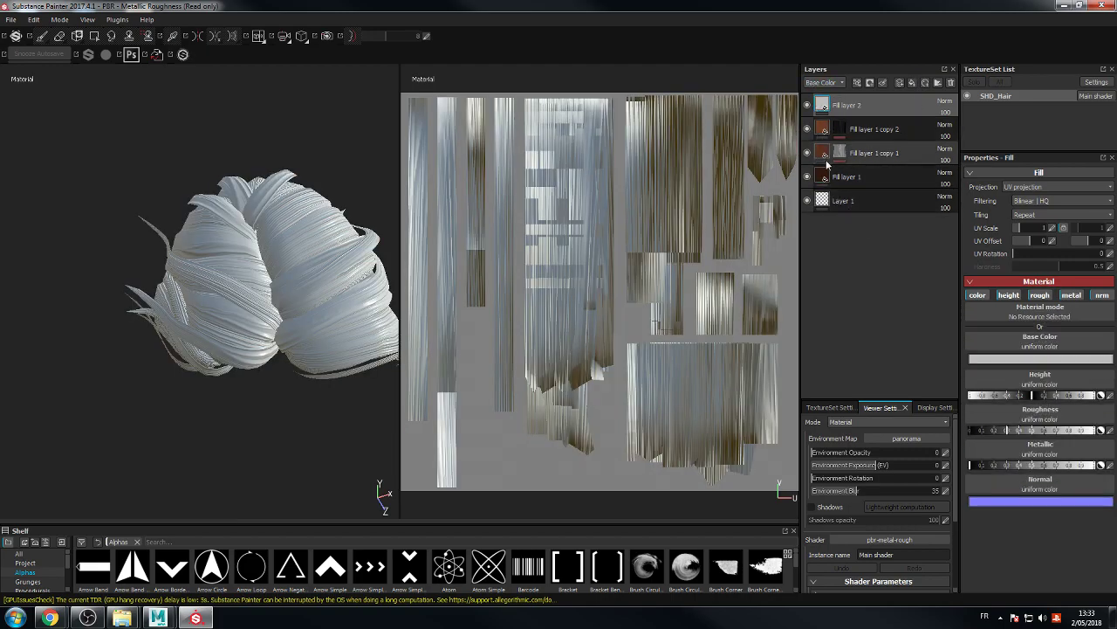
alt+right_drag(323, 123, 293, 124)
alt+drag(292, 123, 170, 119)
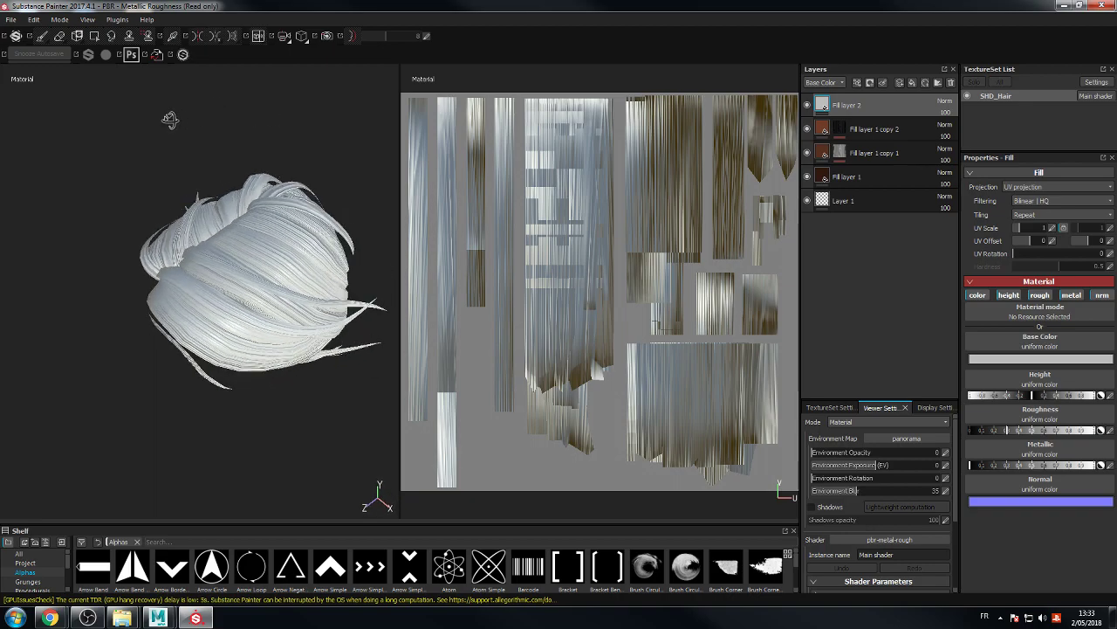
right_click(818, 102)
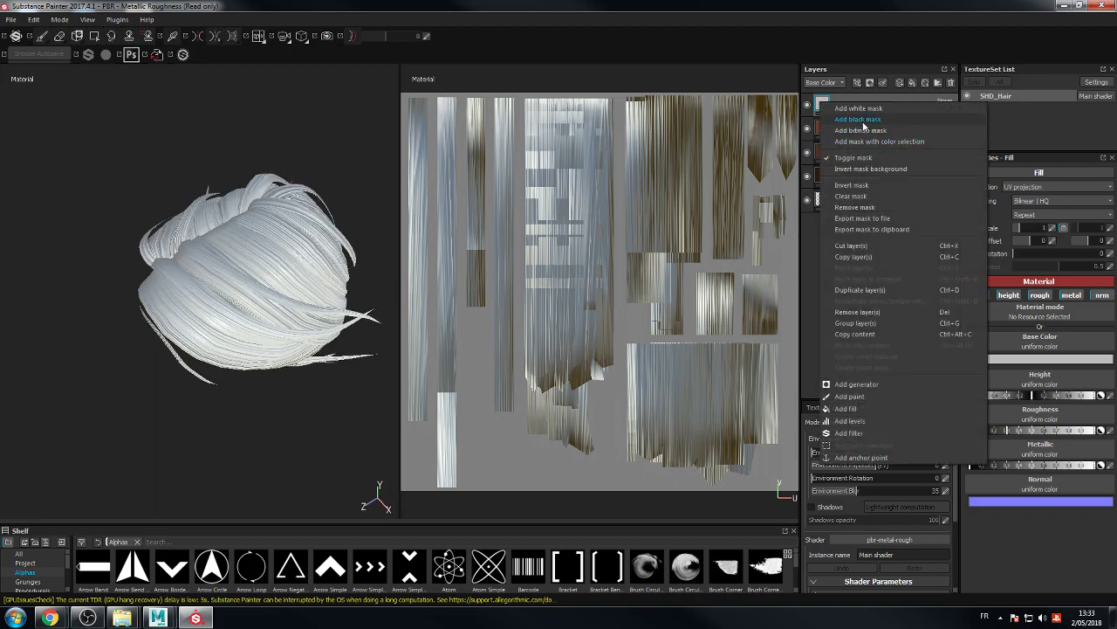
click(860, 129)
right_click(840, 106)
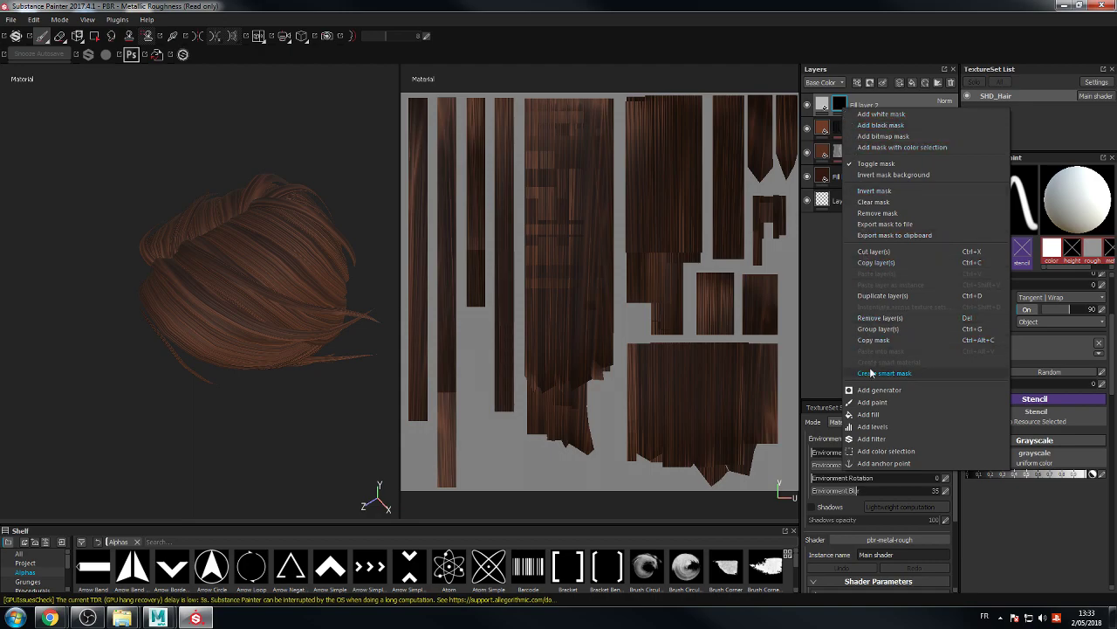
click(879, 405)
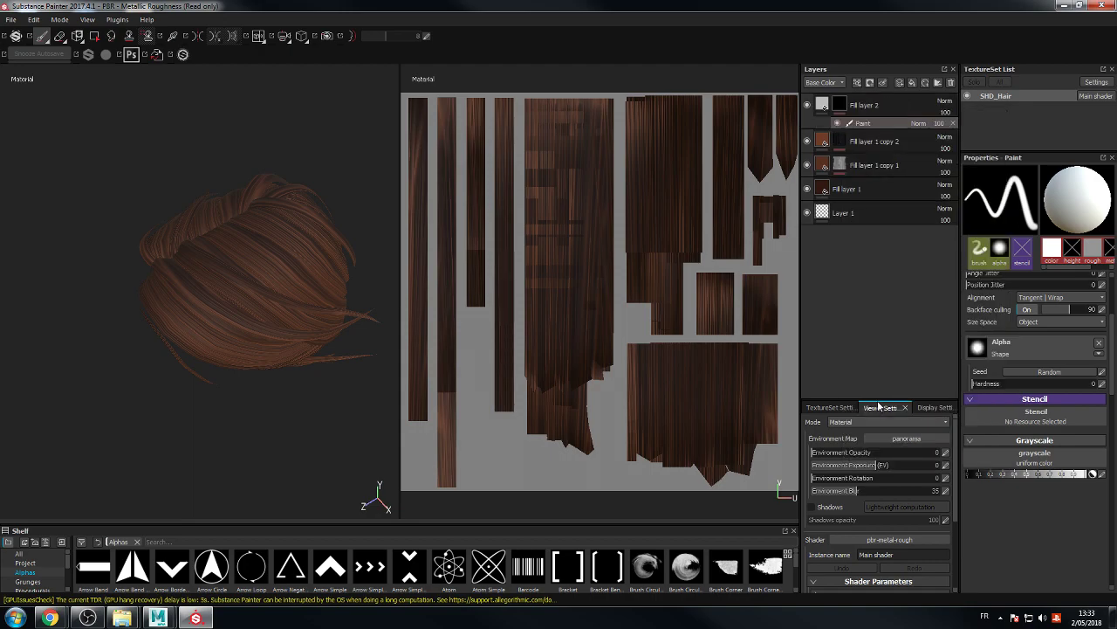
Step: Use Polygon Fill to paint the upper ends of the narrow, widest and neighbouring UV hair strips white in the new layer's mask
click(93, 36)
drag(407, 95, 710, 148)
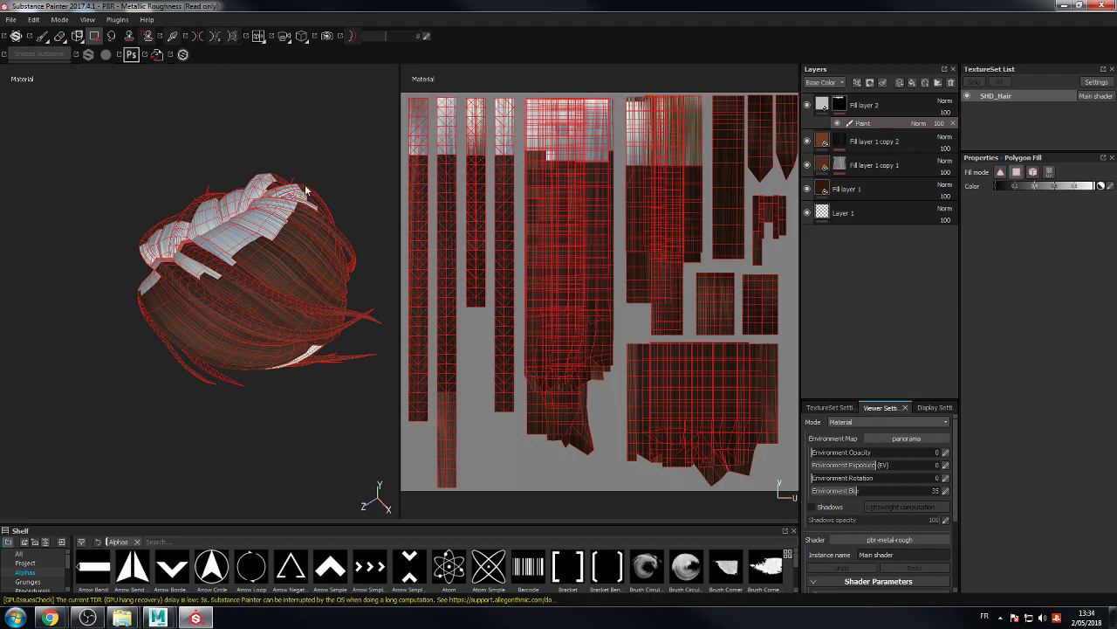
alt+drag(244, 181, 291, 115)
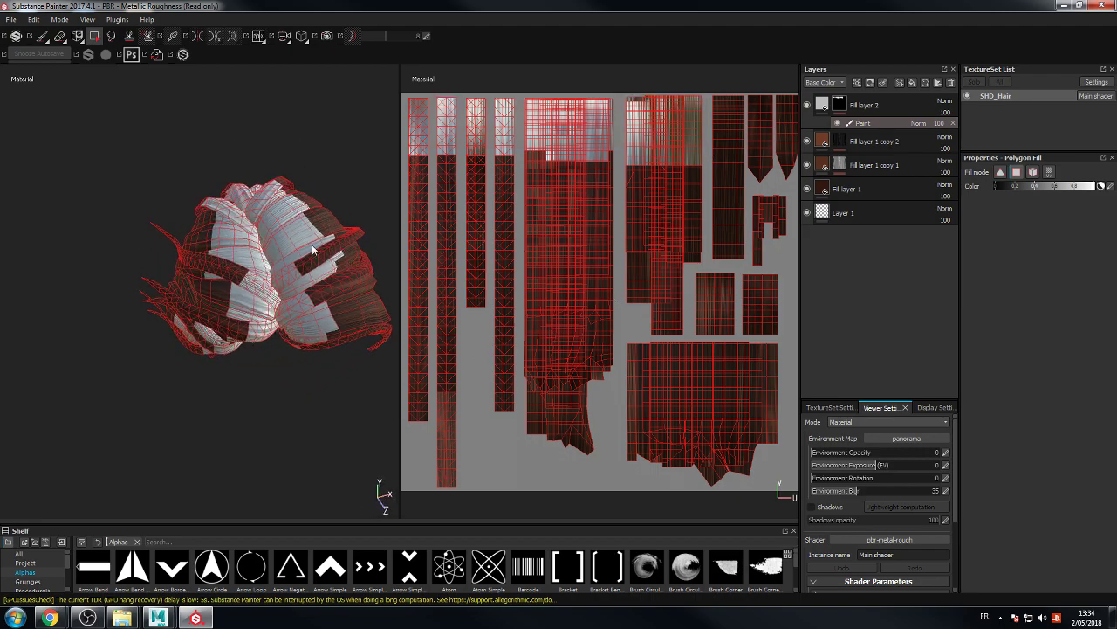
alt+drag(300, 397, 266, 281)
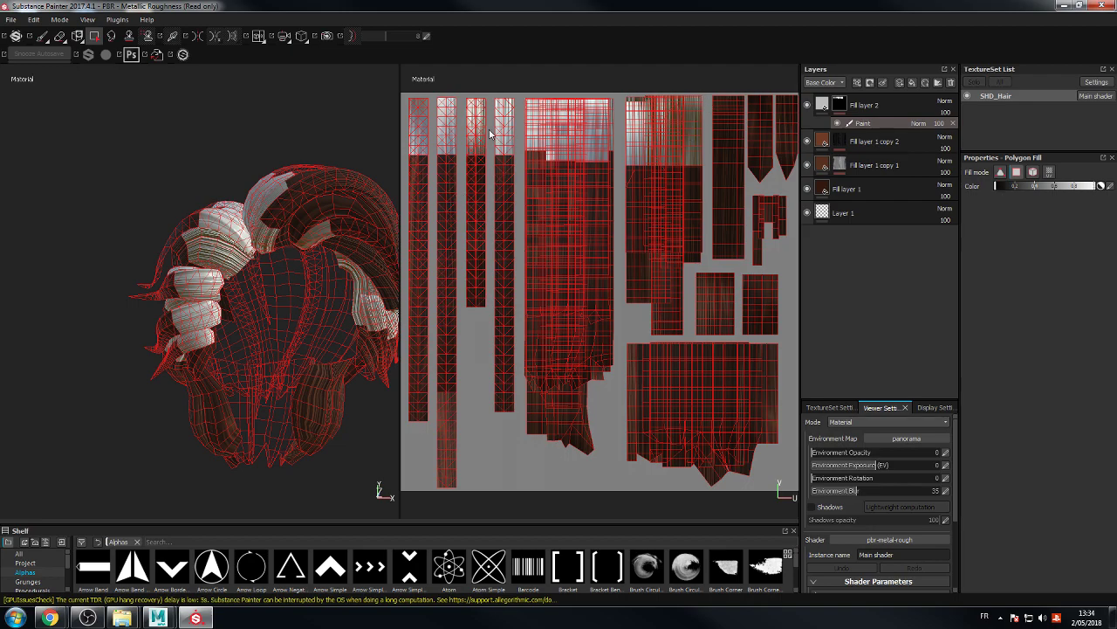
Step: Try blackening the upper ends of individual narrow UV hair strips in the layer's mask, undoing all but the third strip
drag(495, 97, 512, 169)
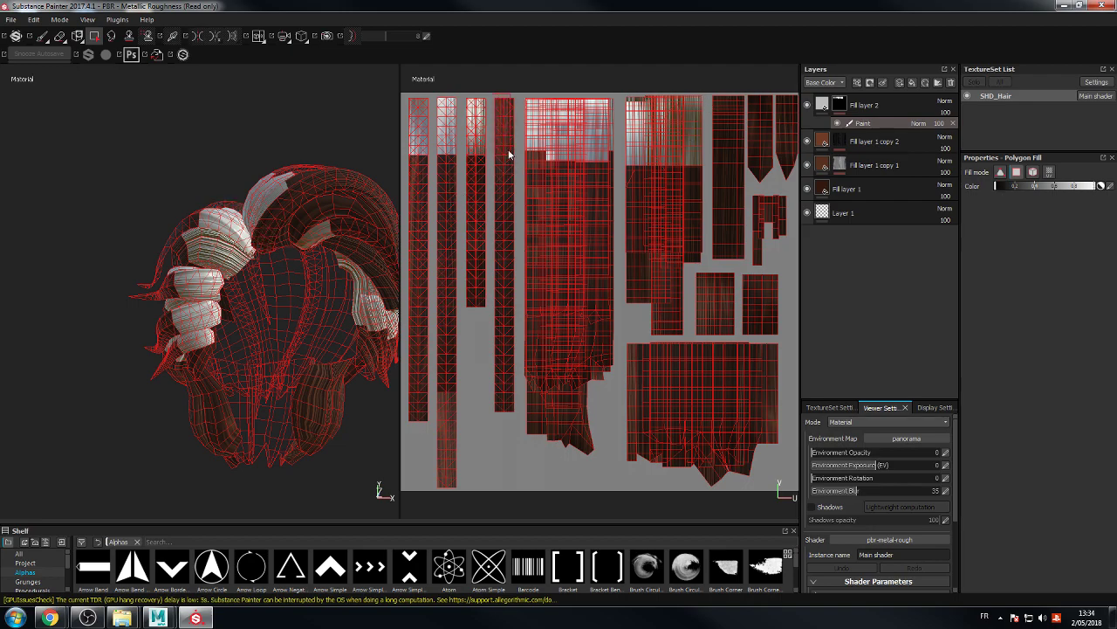
key(ctrl+z)
drag(476, 119, 488, 152)
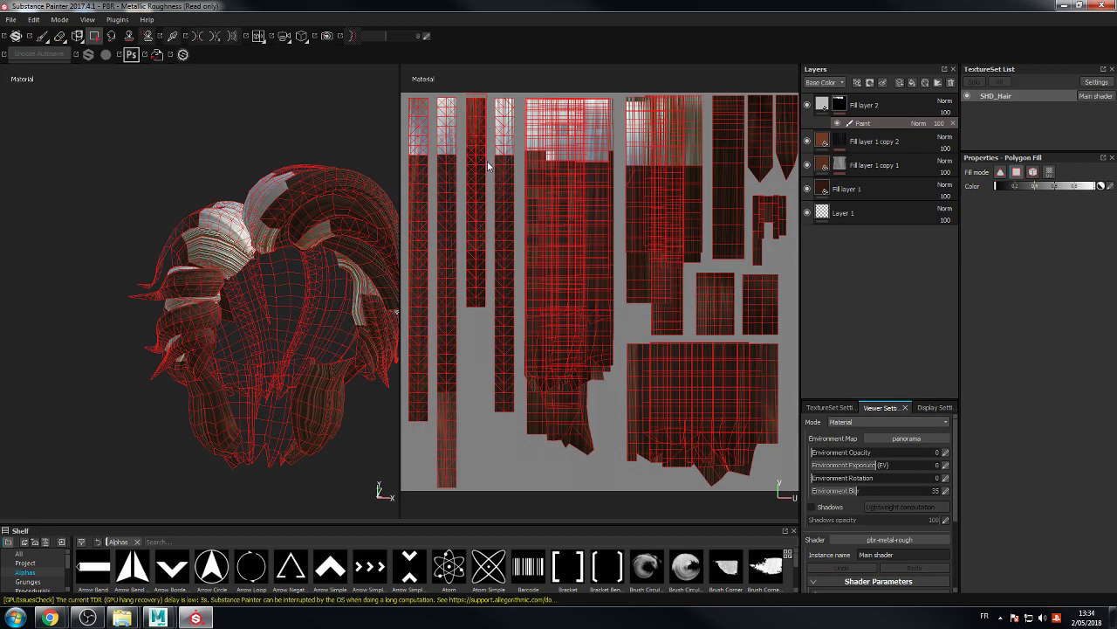
drag(436, 98, 451, 158)
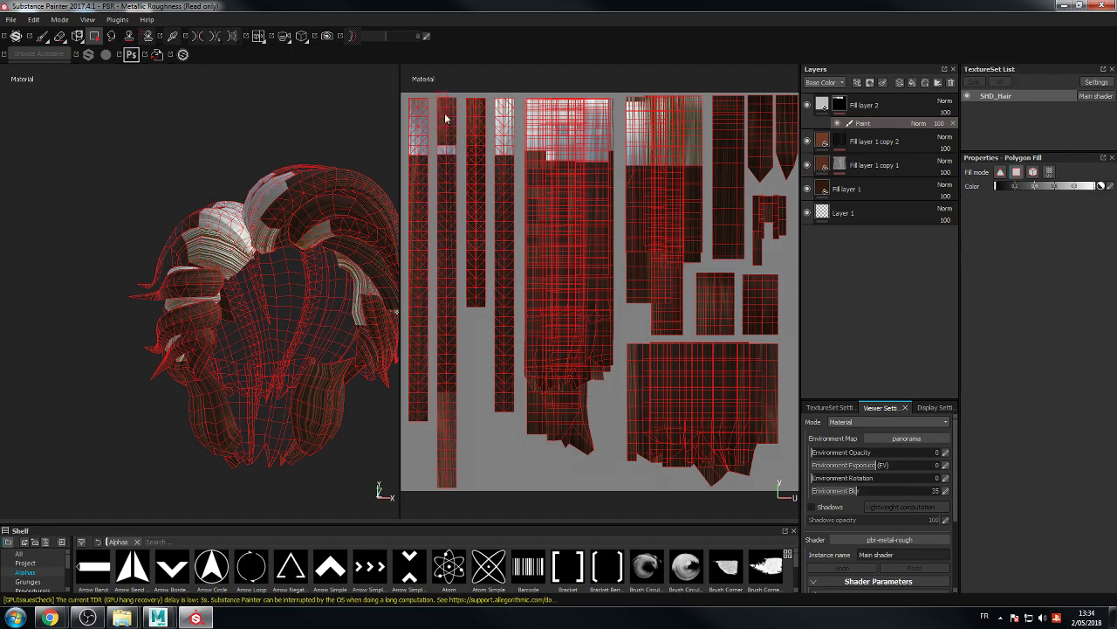
key(ctrl+z)
drag(412, 97, 426, 144)
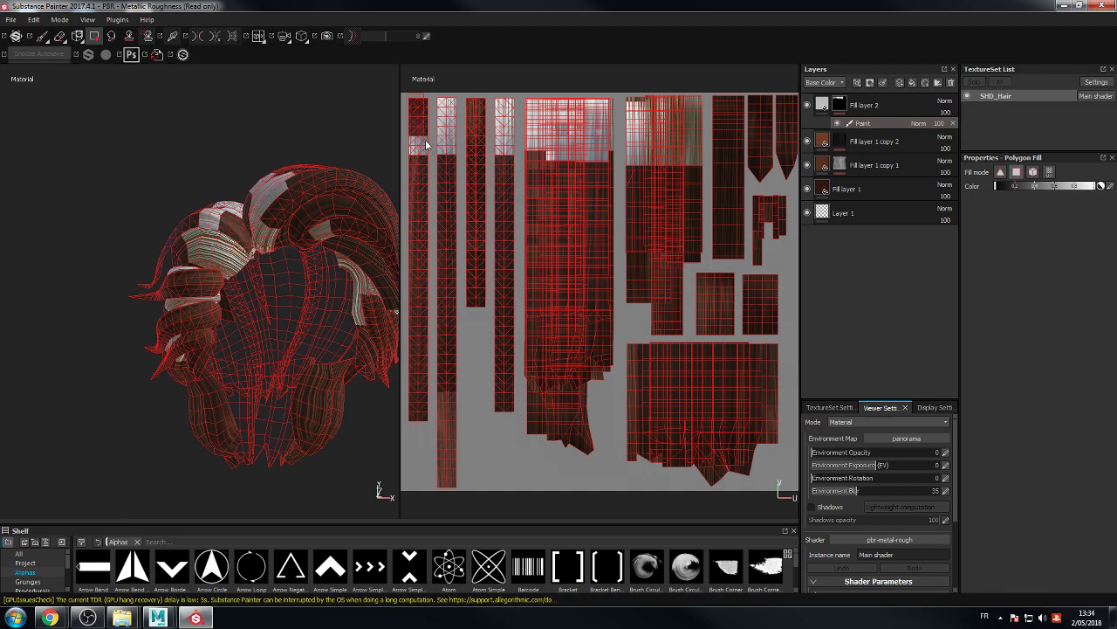
key(ctrl+z)
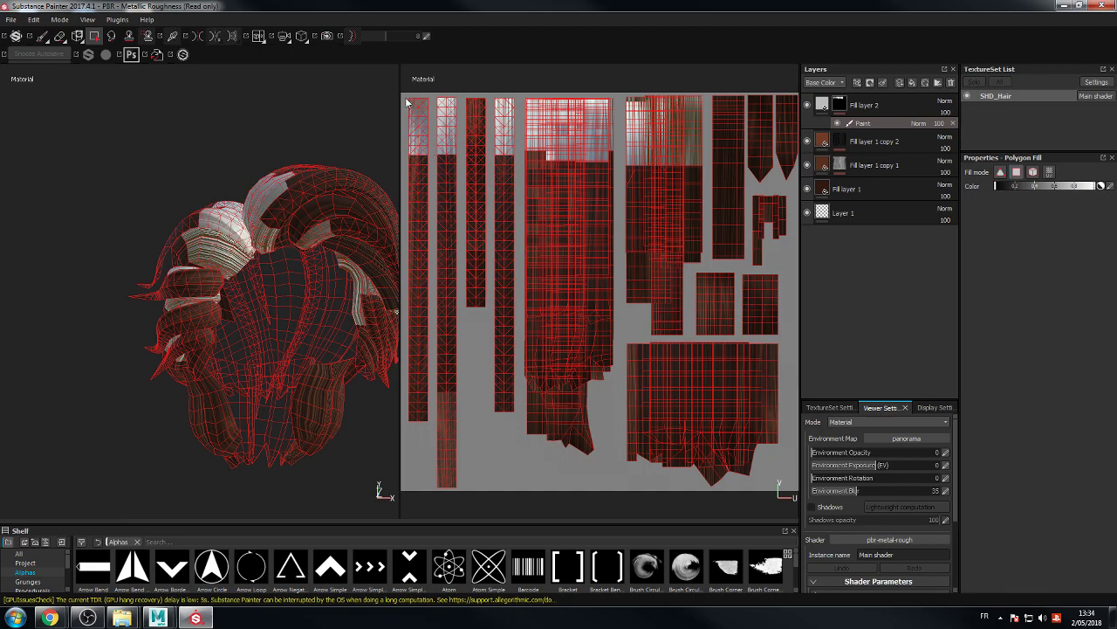
Step: Fill the hair shells of the second-widest UV strip black with mesh fill and clear the remaining painted upper ends from the mask
alt+drag(316, 103, 207, 87)
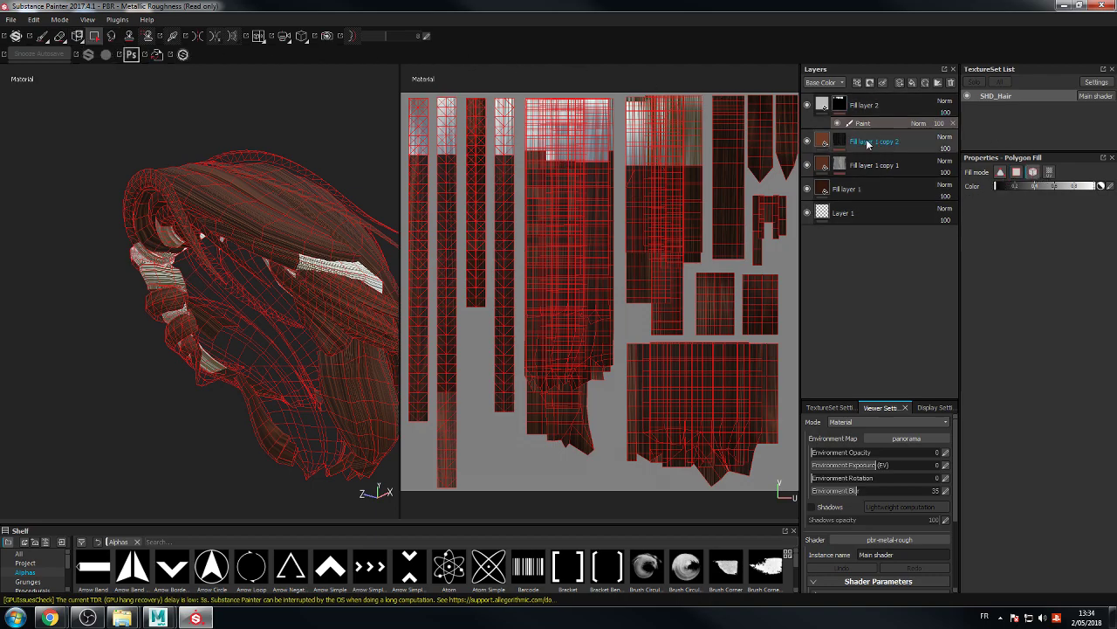
click(352, 273)
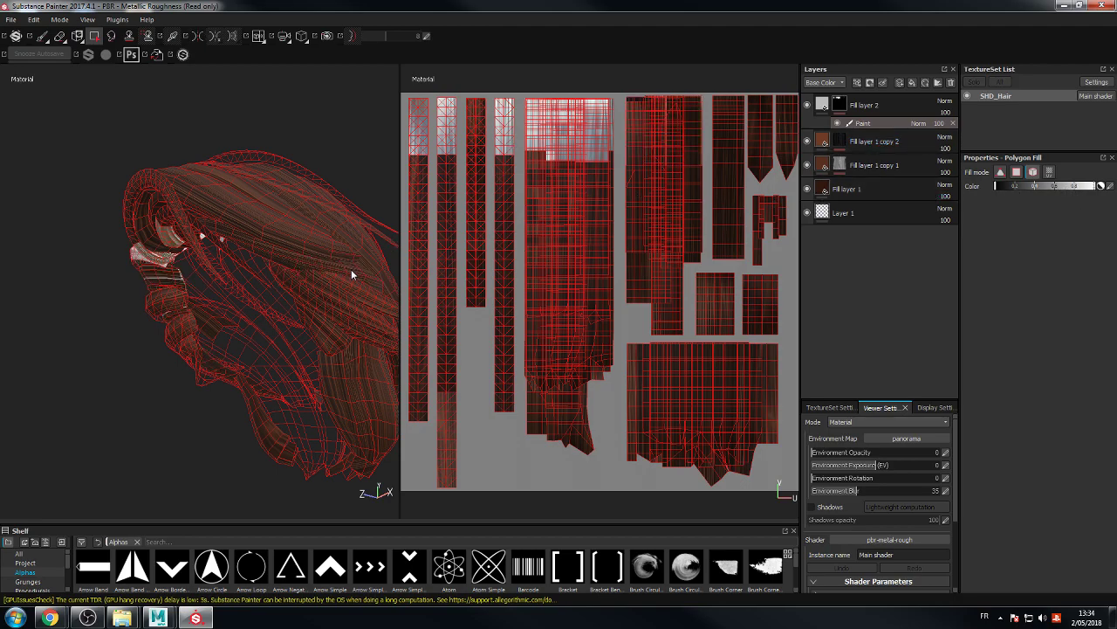
alt+drag(318, 119, 523, 107)
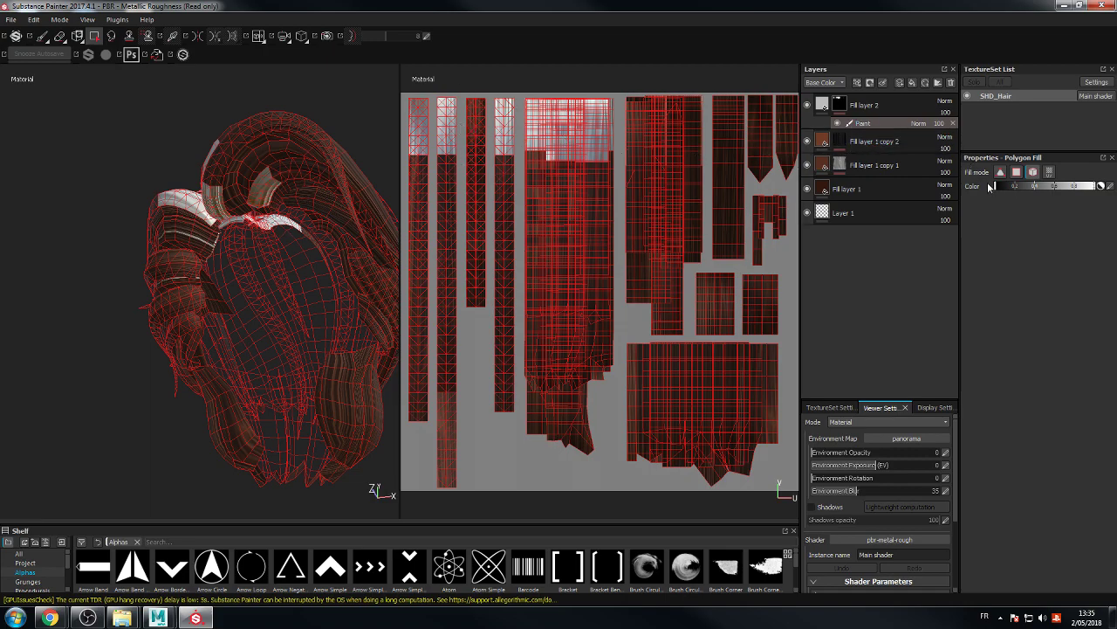
click(448, 123)
click(598, 178)
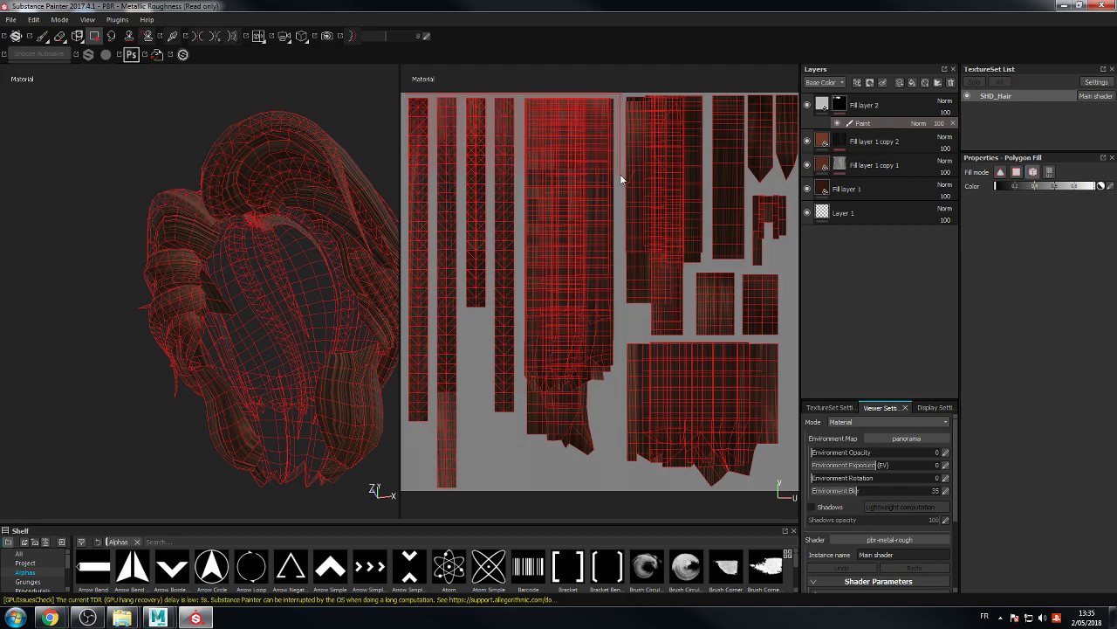
Step: Undo the mask erasures, try clearing all upper strip ends with quad fill, and undo back to the fully painted mask
click(1015, 173)
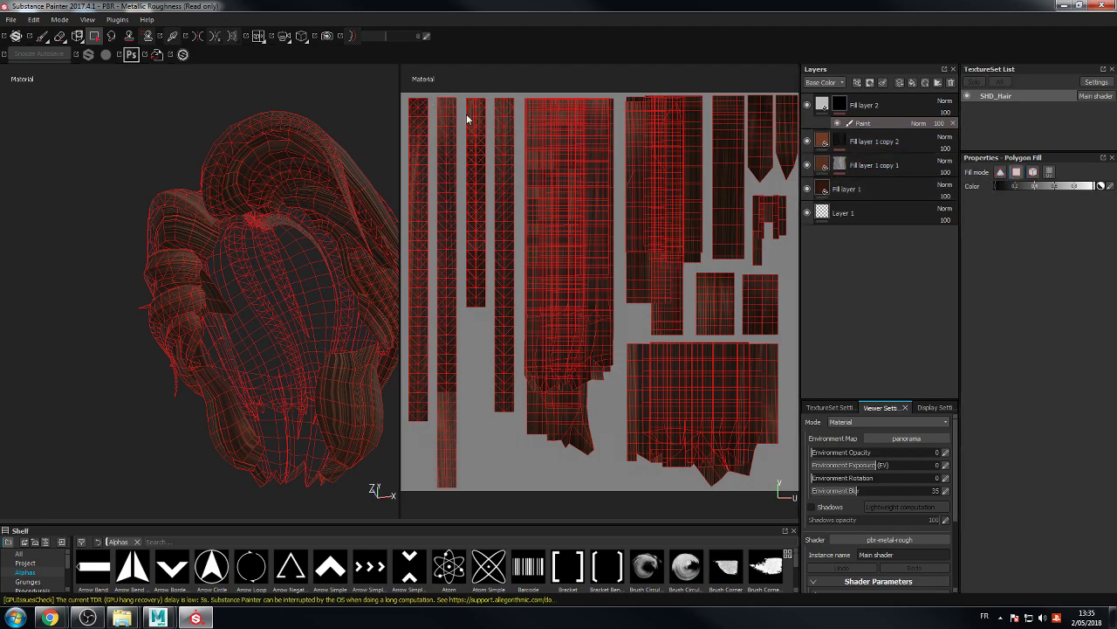
click(439, 129)
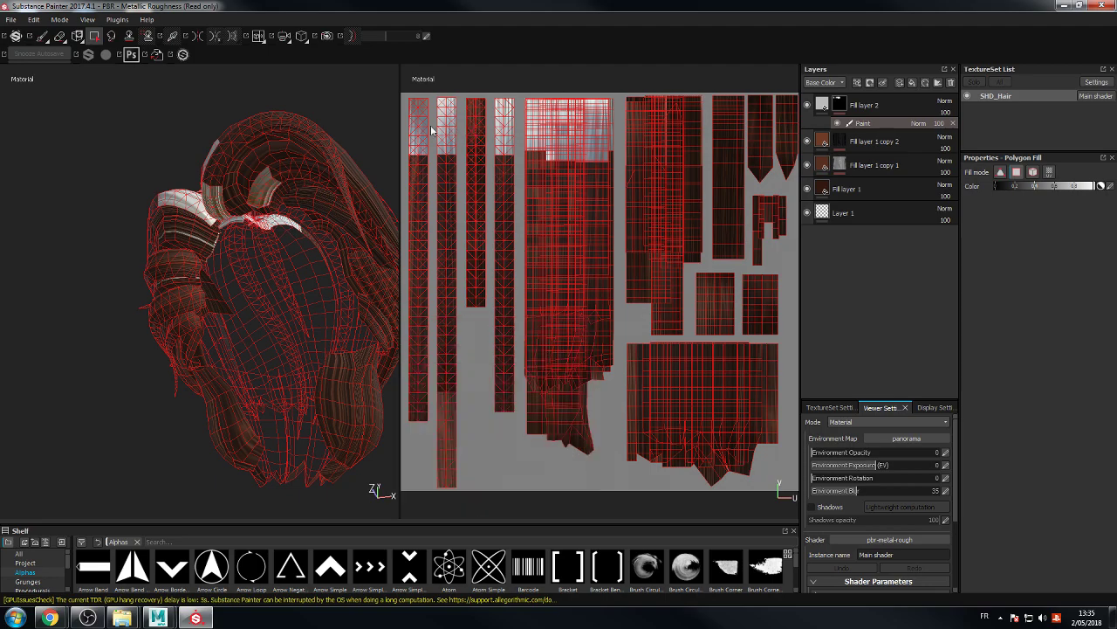
key(ctrl)
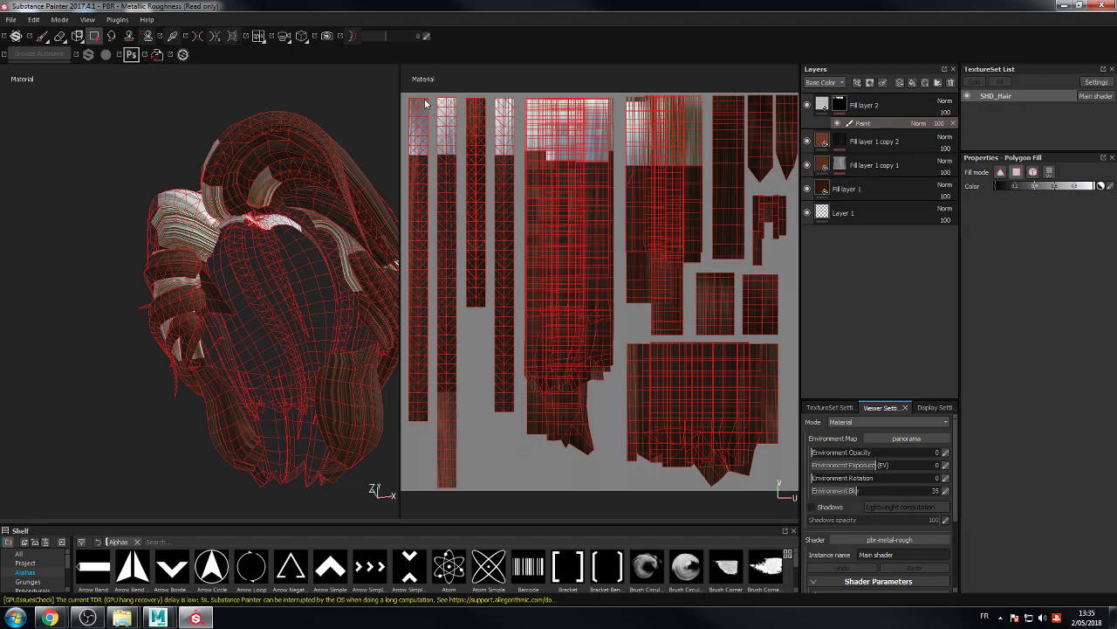
mouse_move(405, 99)
mouse_down()
mouse_move(587, 169)
mouse_move(706, 179)
mouse_up()
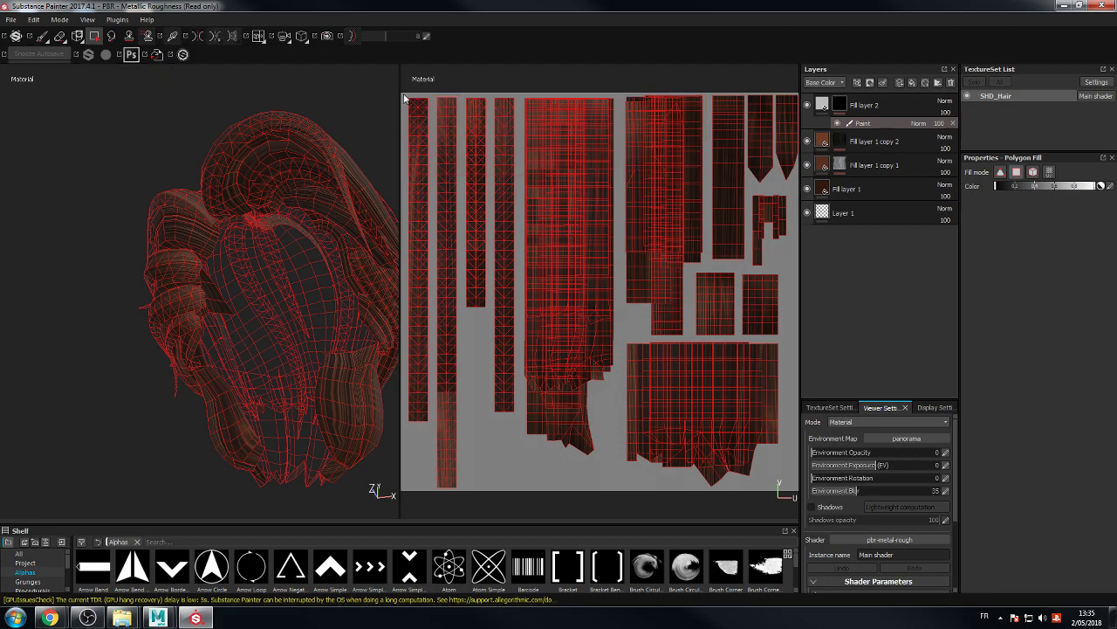
key(ctrl+z)
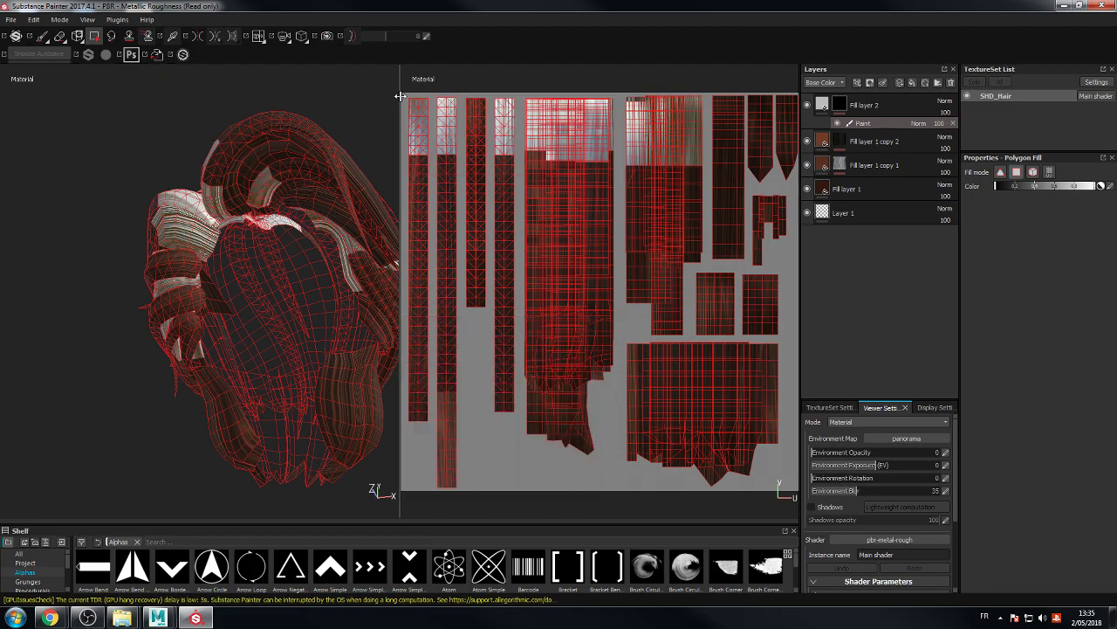
key(ctrl+z)
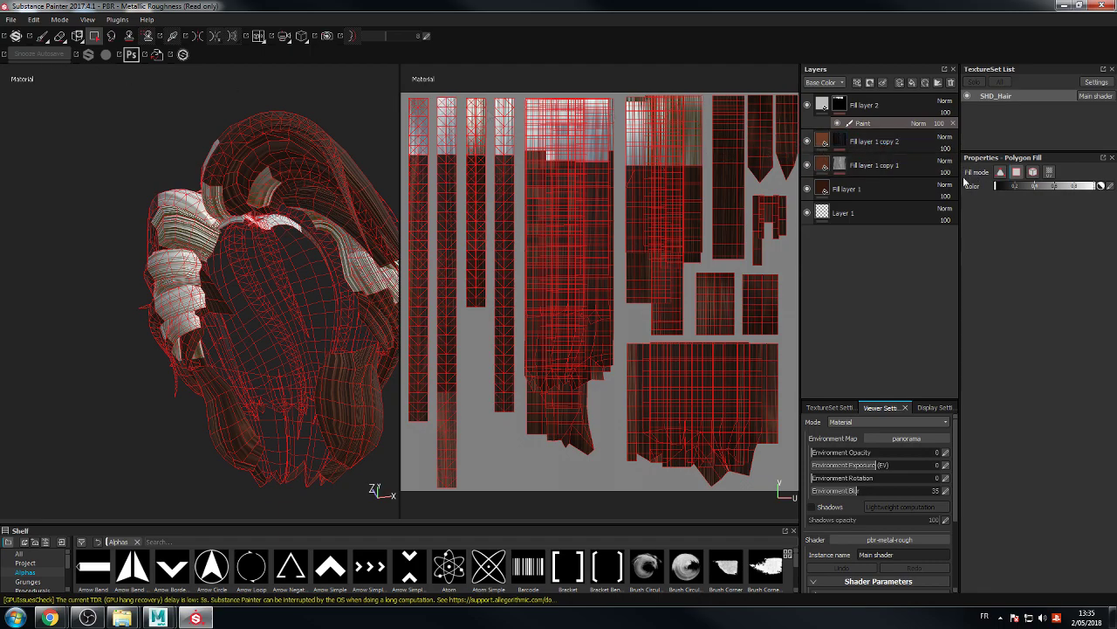
Step: Clear all upper strip ends from the mask, then repaint those of the first, second, fourth and widest UV strips white
mouse_move(406, 91)
mouse_down()
mouse_move(568, 170)
mouse_move(715, 186)
mouse_up()
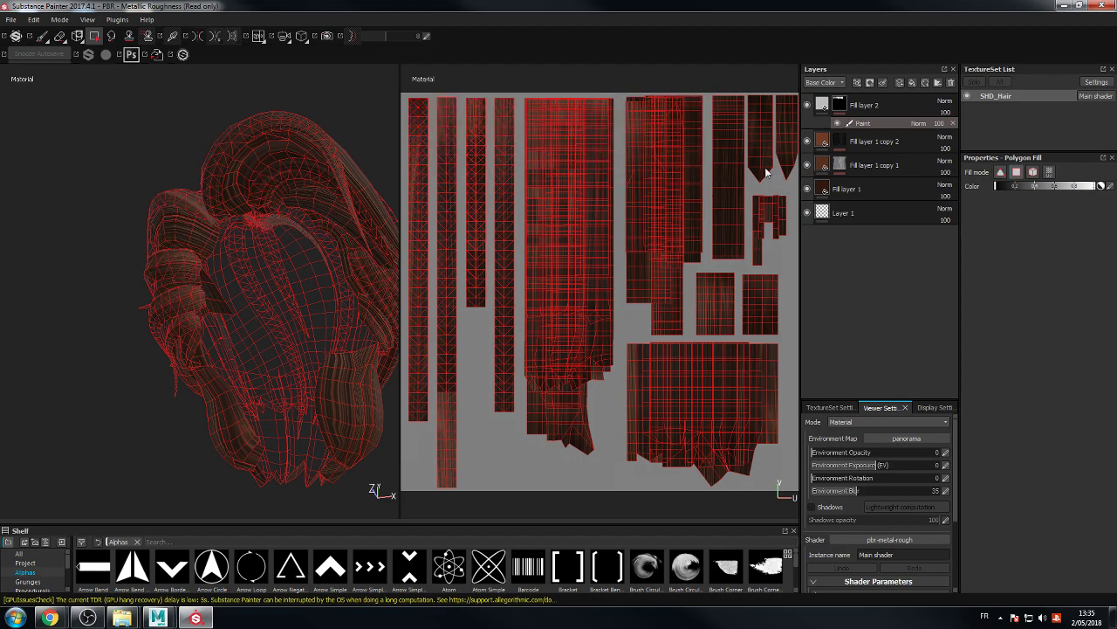
drag(413, 102, 430, 127)
key(ctrl+z)
drag(431, 136, 437, 153)
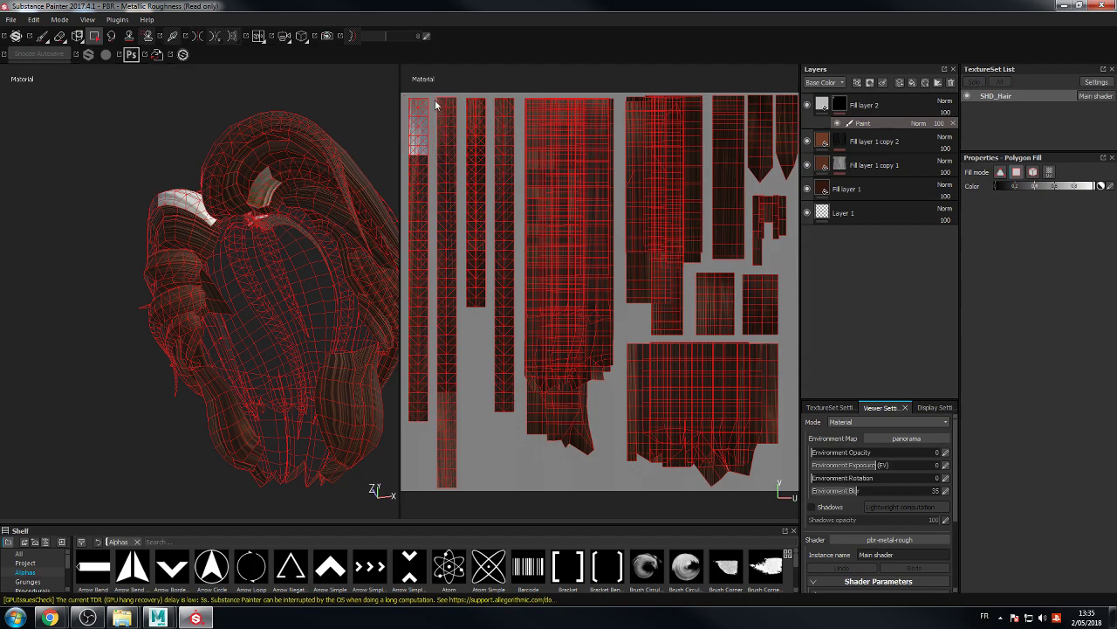
drag(441, 104, 454, 151)
drag(507, 126, 512, 155)
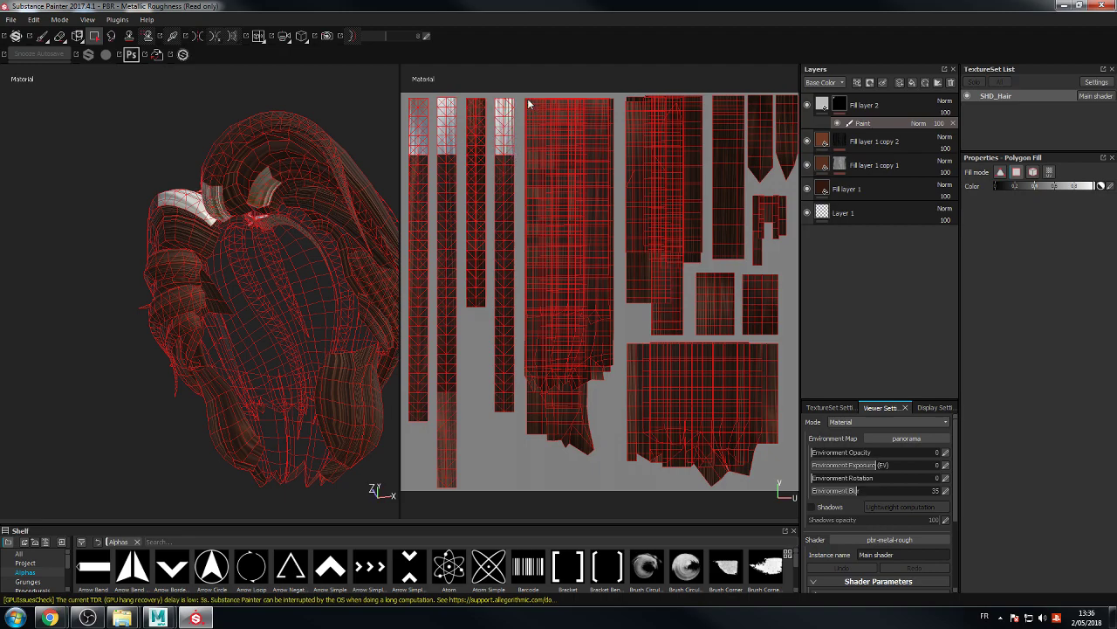
mouse_move(523, 97)
mouse_down()
mouse_move(590, 159)
mouse_move(608, 148)
mouse_up()
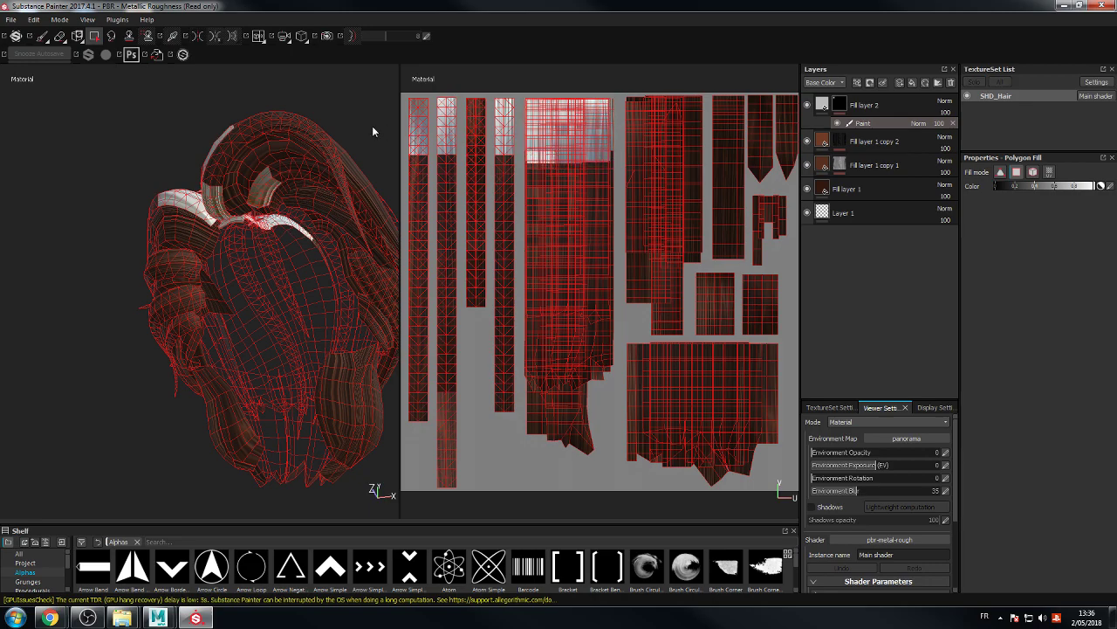
Step: Blacken the lower rows of the white areas in the mask so the painted strip ends are shorter and more even
alt+drag(352, 115, 359, 254)
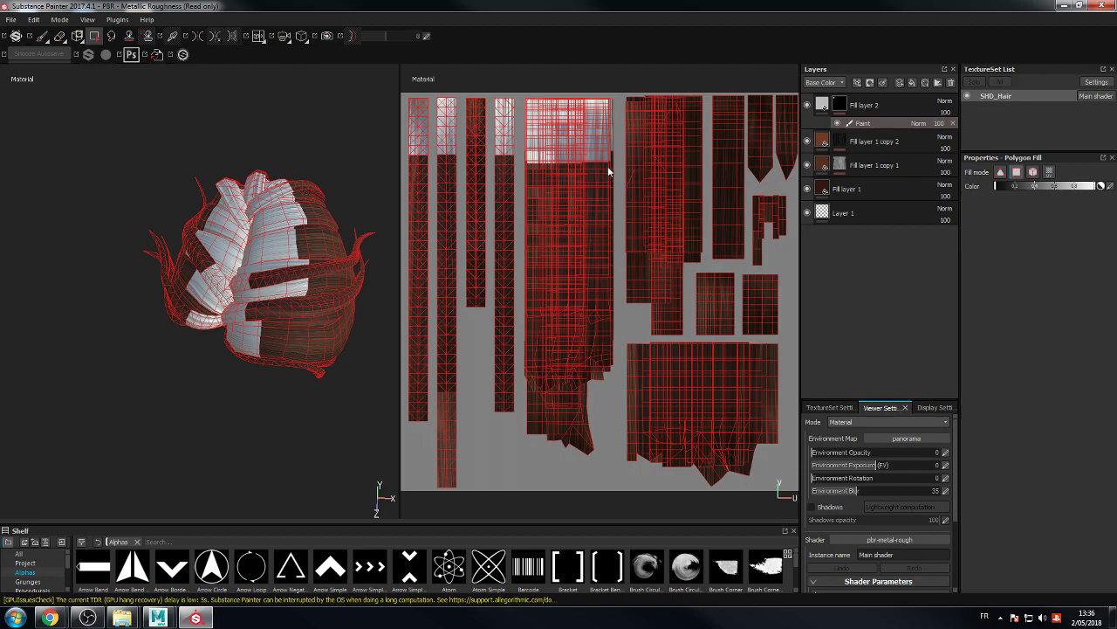
drag(617, 171, 397, 165)
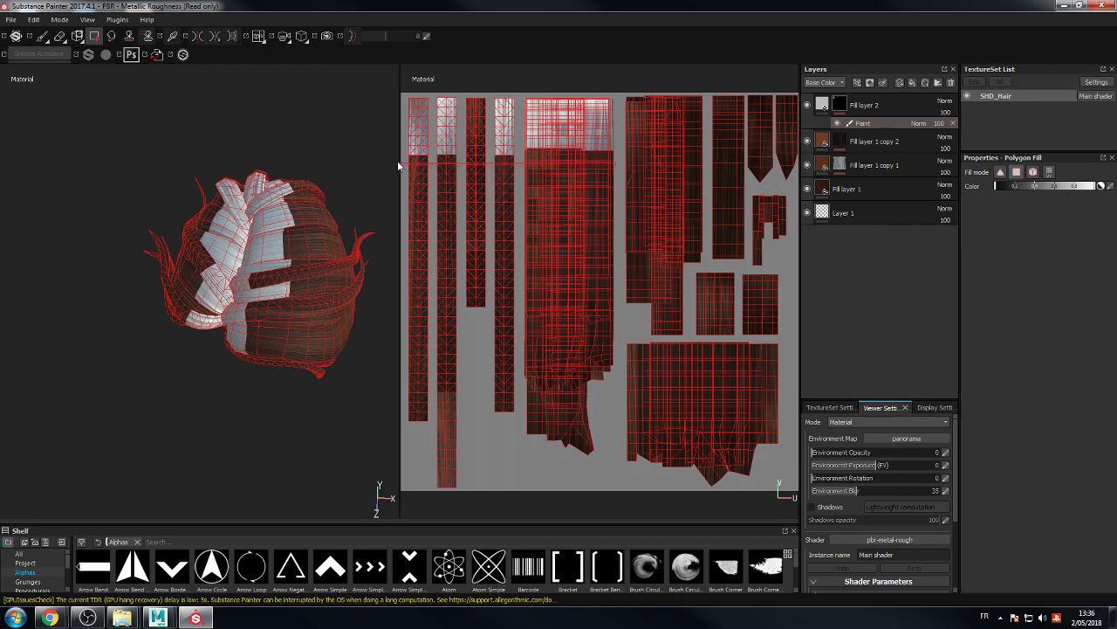
click(522, 151)
click(522, 152)
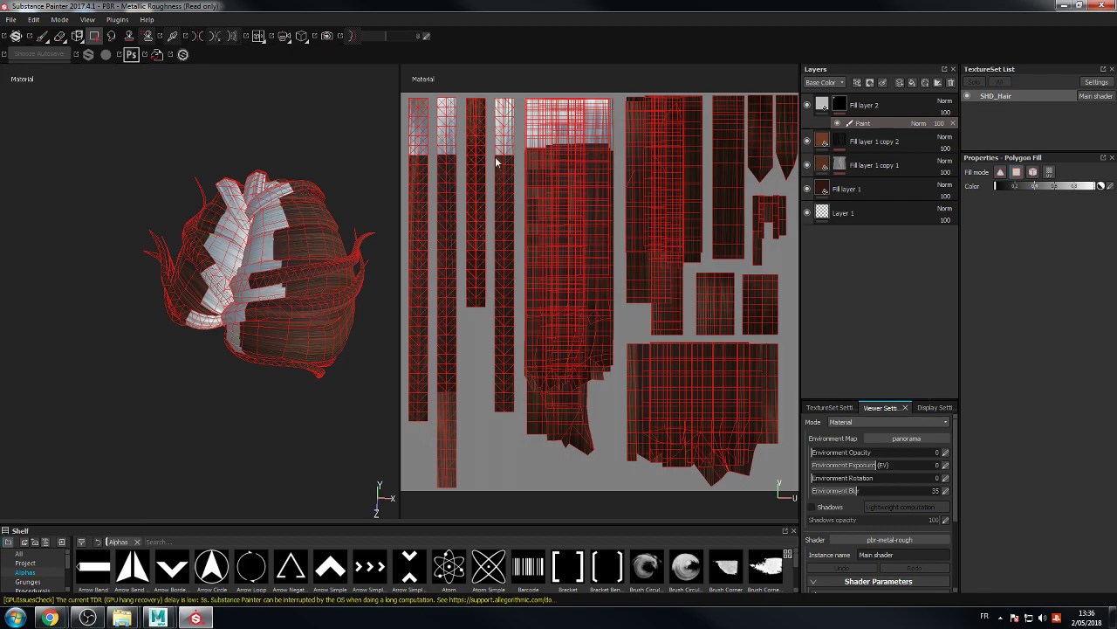
drag(406, 161, 515, 160)
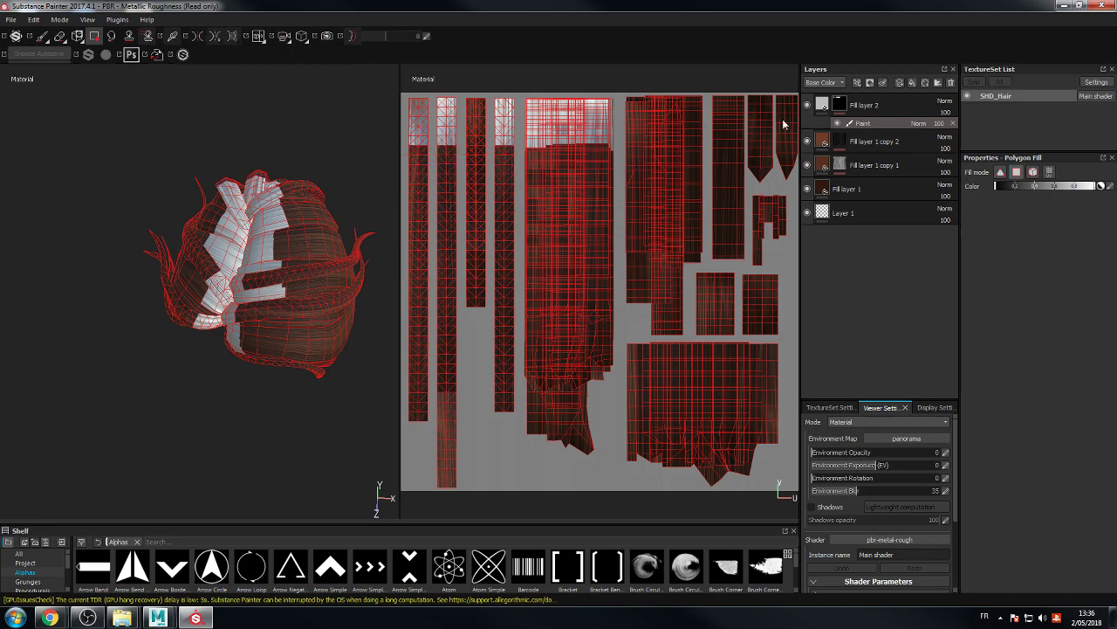
Step: Add a Blur filter above the paint effect in the Fill layer 2 mask and raise its Blur Intensity to the maximum
right_click(859, 123)
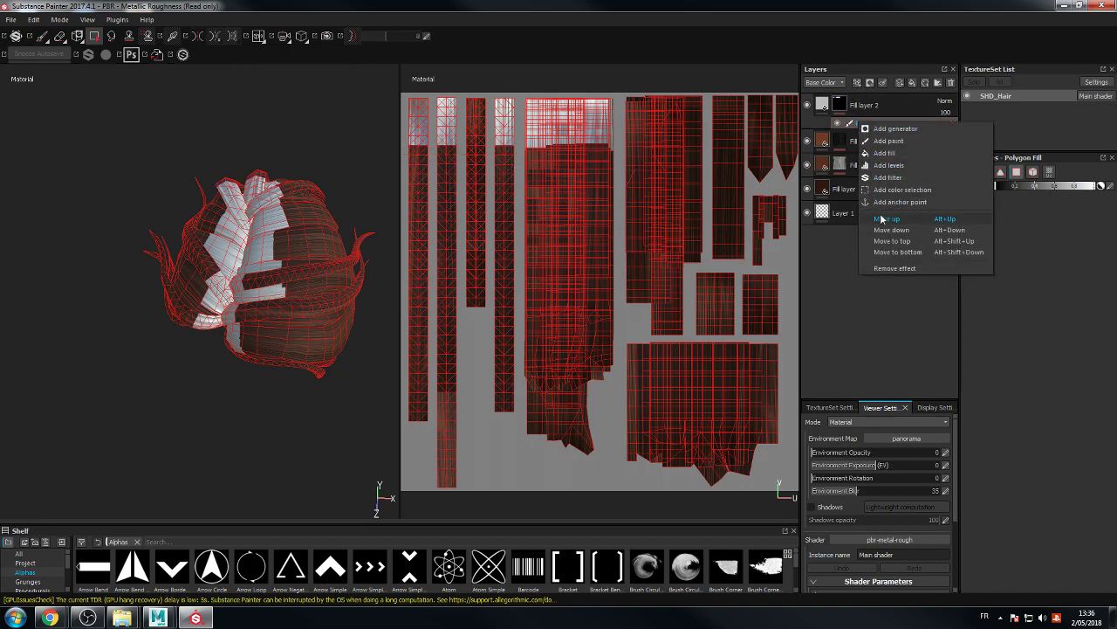
click(901, 178)
click(1032, 193)
click(1058, 229)
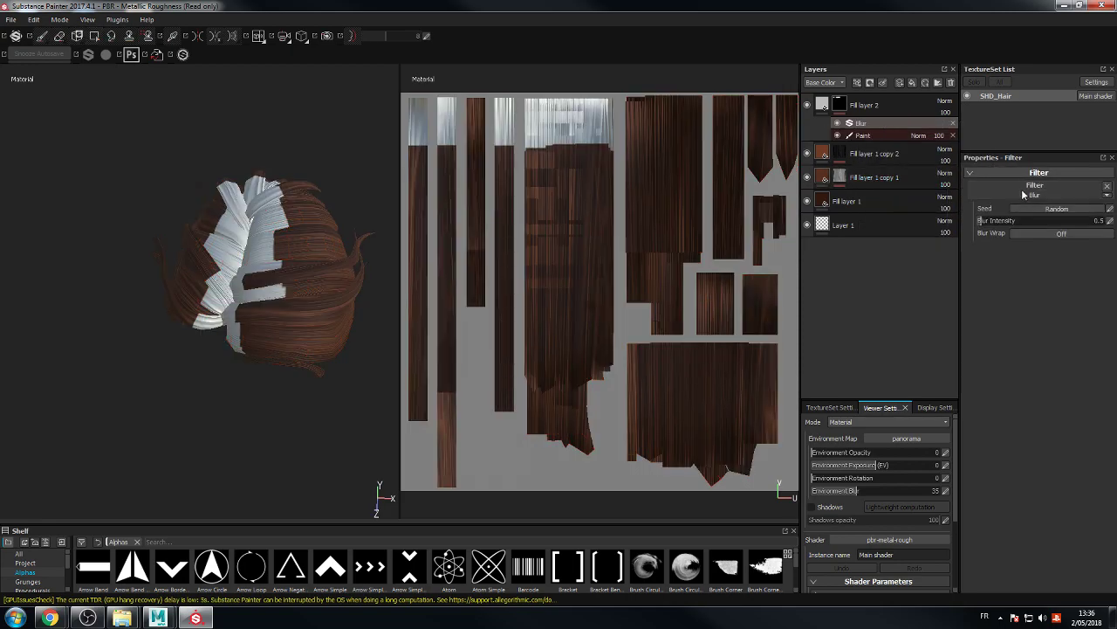
drag(1009, 224, 1111, 232)
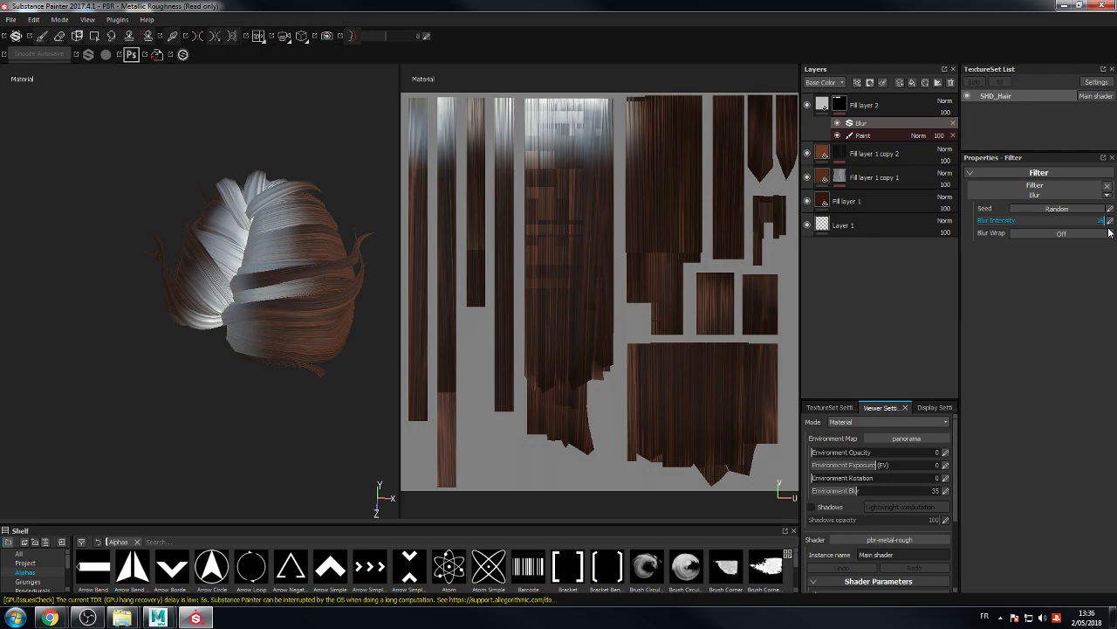
Step: Place Fill layer 2 in a new folder and give the folder a black mask with a paint effect
click(873, 110)
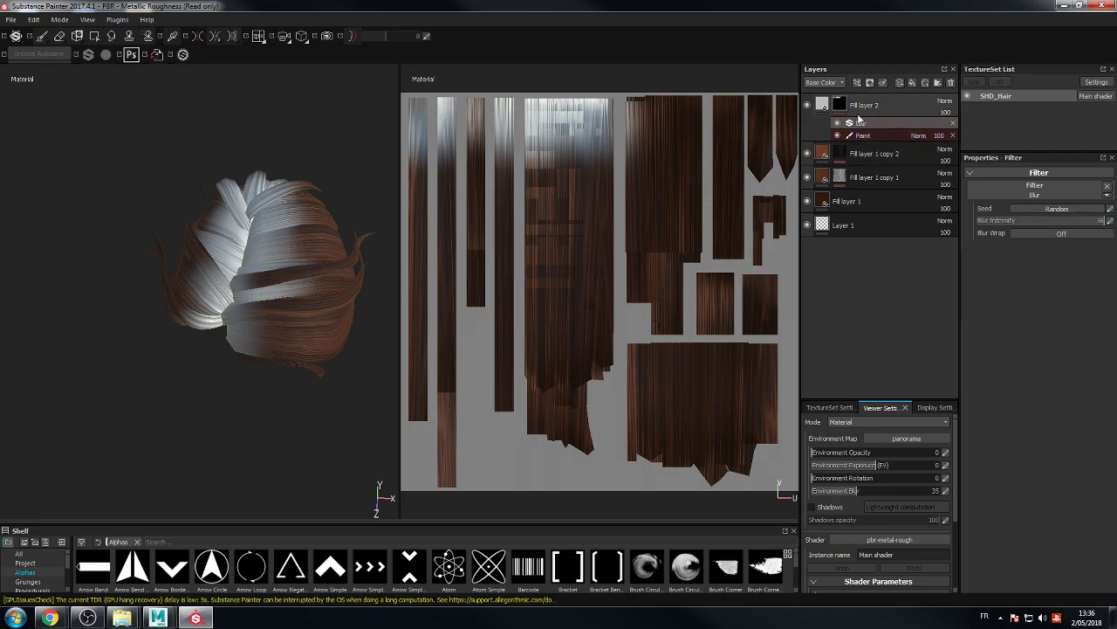
click(937, 82)
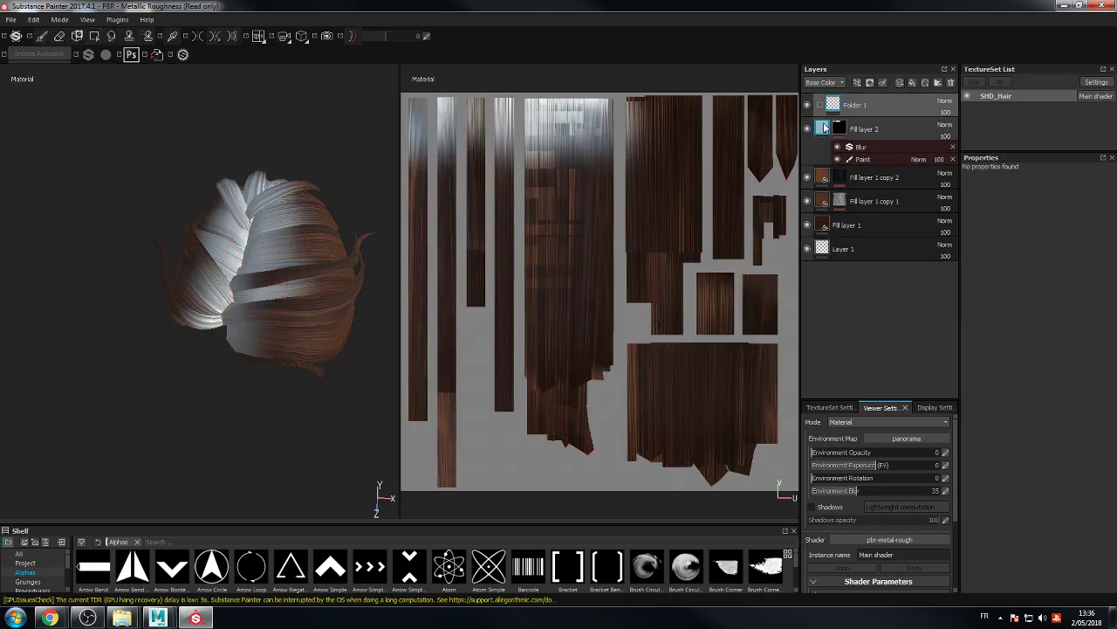
click(837, 108)
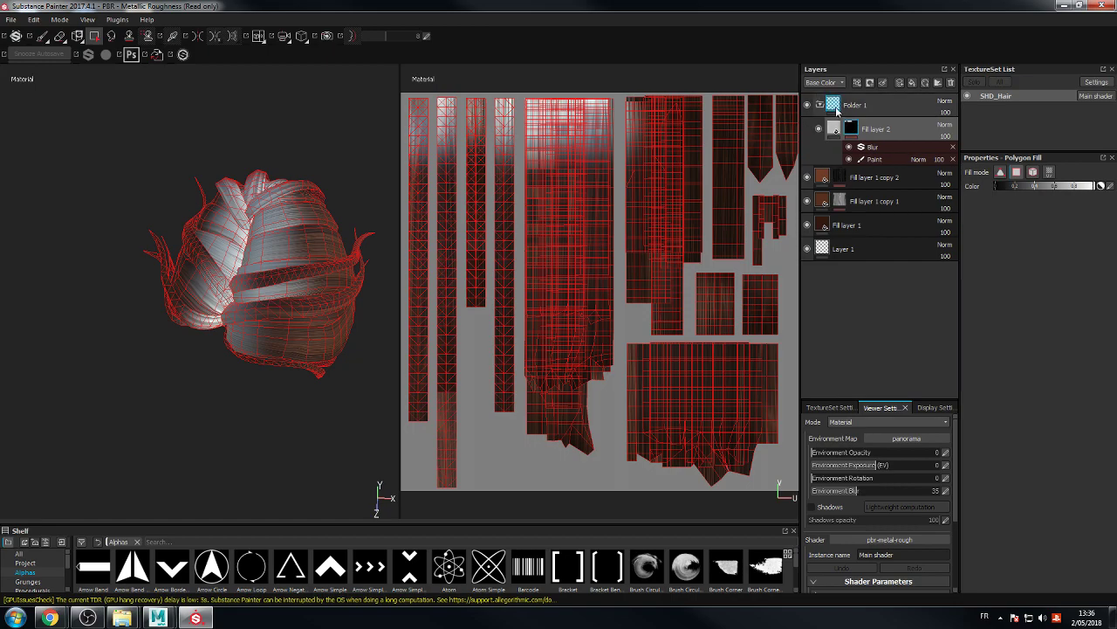
right_click(837, 107)
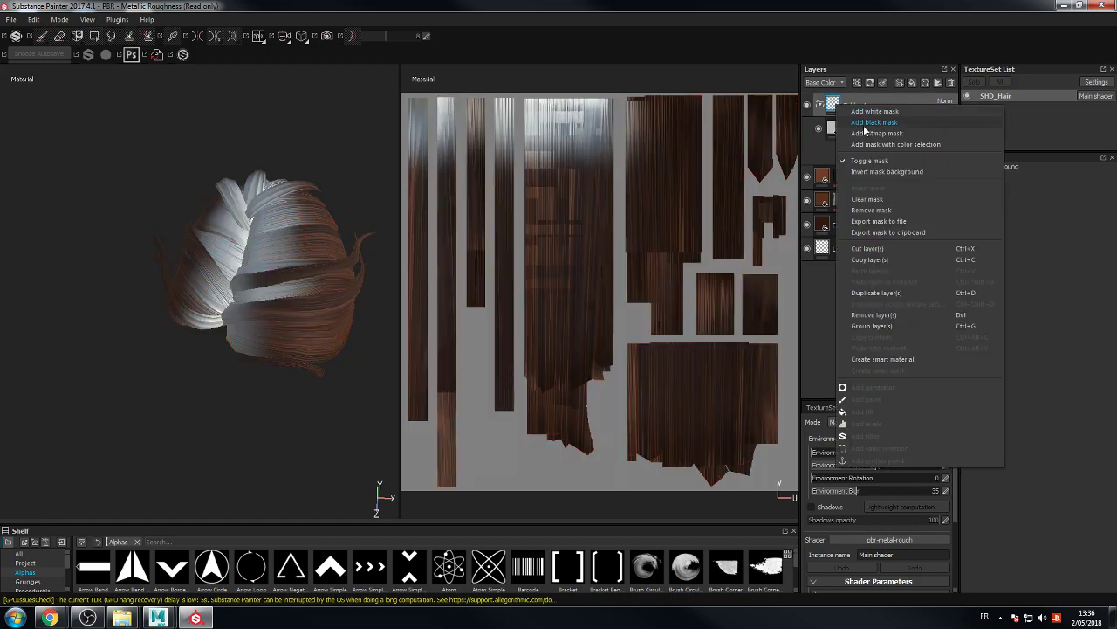
click(869, 123)
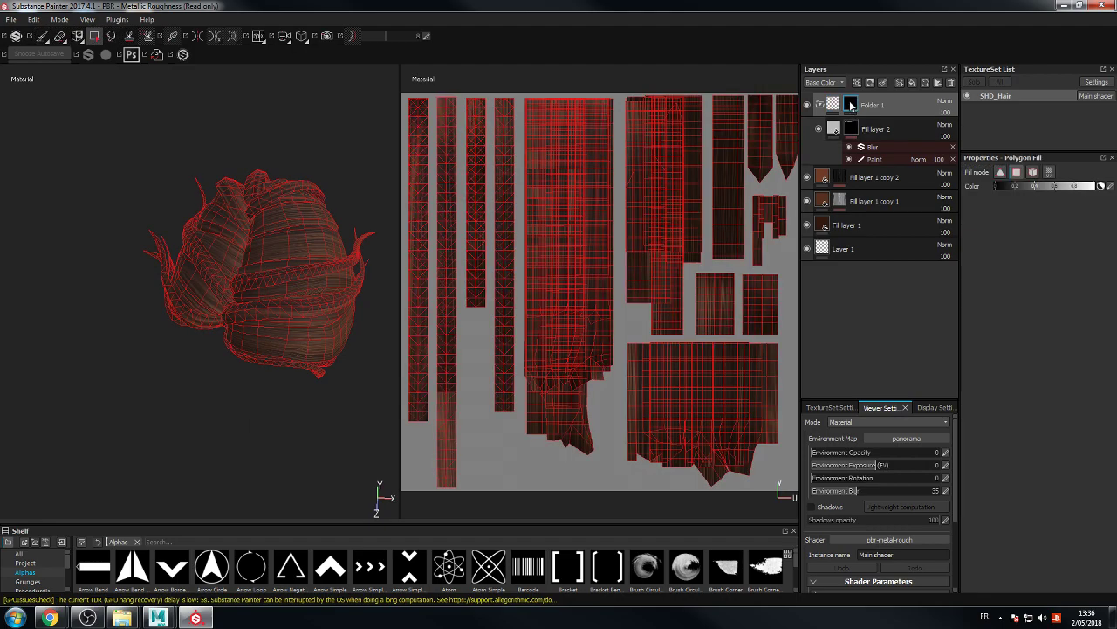
mouse_move(852, 106)
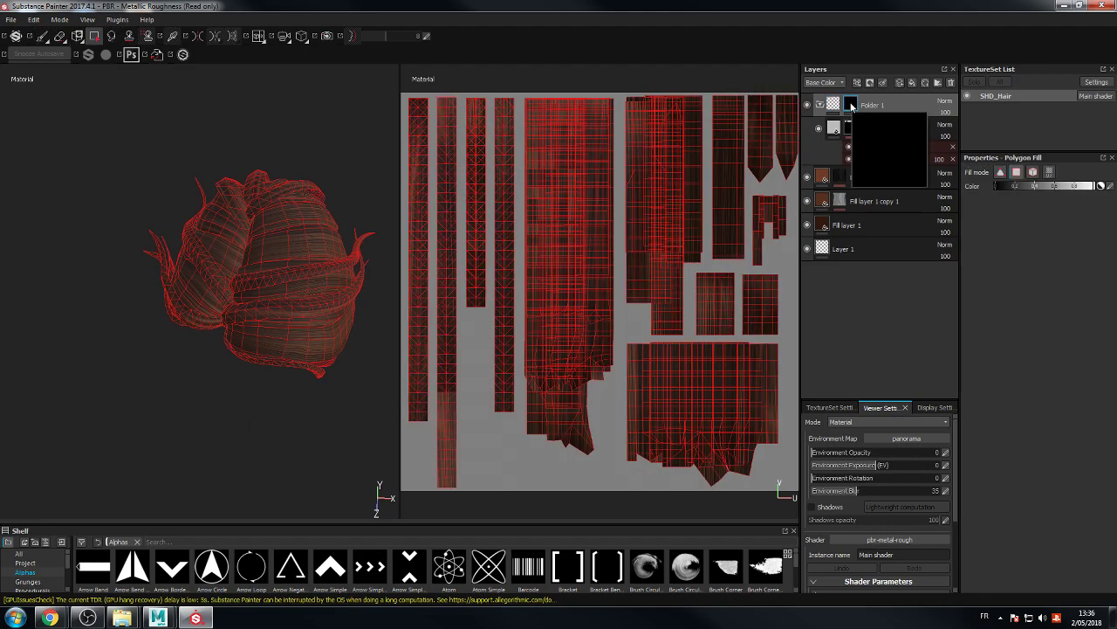
mouse_move(851, 132)
right_click(852, 106)
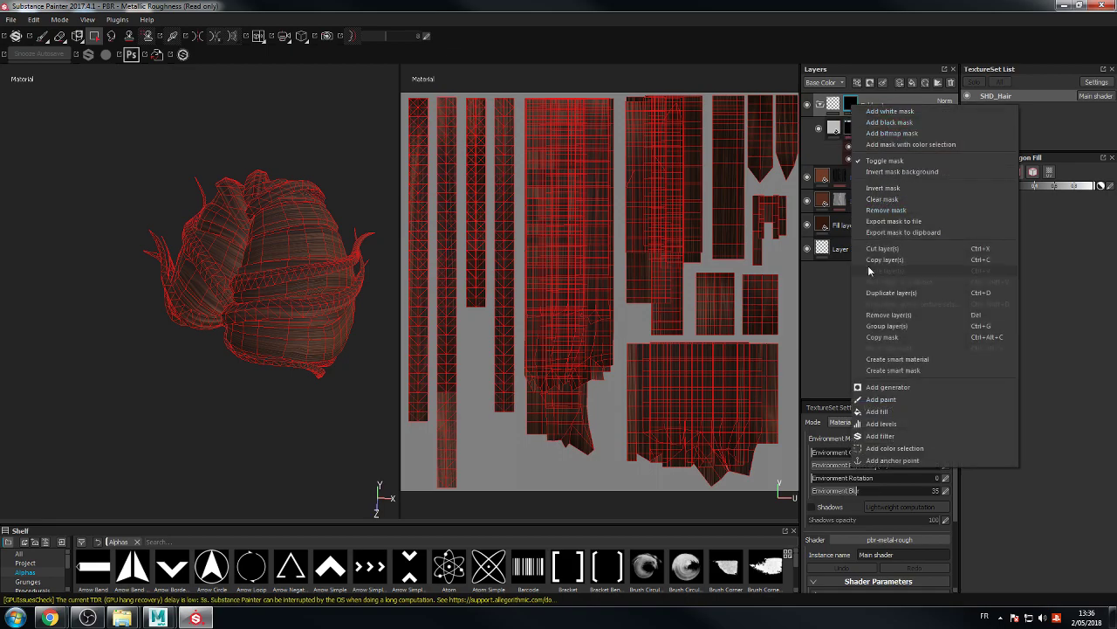
click(893, 402)
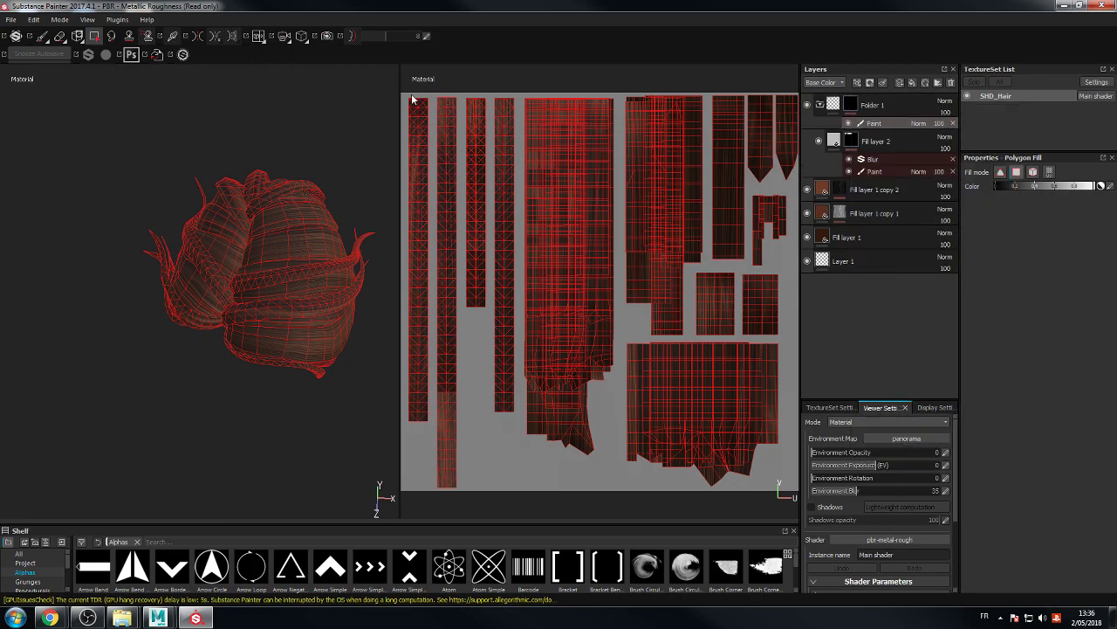
Step: Fill the first, second, fourth and widest UV strips white in the Folder 1 mask with Polygon Fill
mouse_move(419, 140)
mouse_down()
mouse_move(466, 393)
mouse_move(463, 495)
mouse_up()
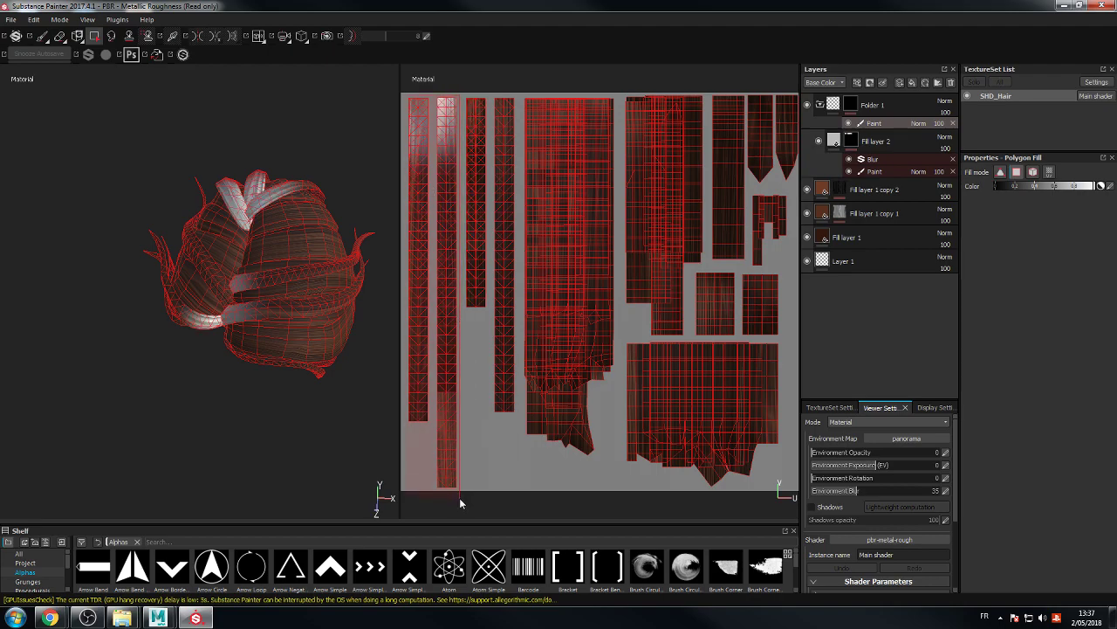
mouse_move(496, 117)
mouse_down()
mouse_move(491, 95)
mouse_move(522, 194)
mouse_move(585, 166)
mouse_move(610, 472)
mouse_move(623, 476)
mouse_up()
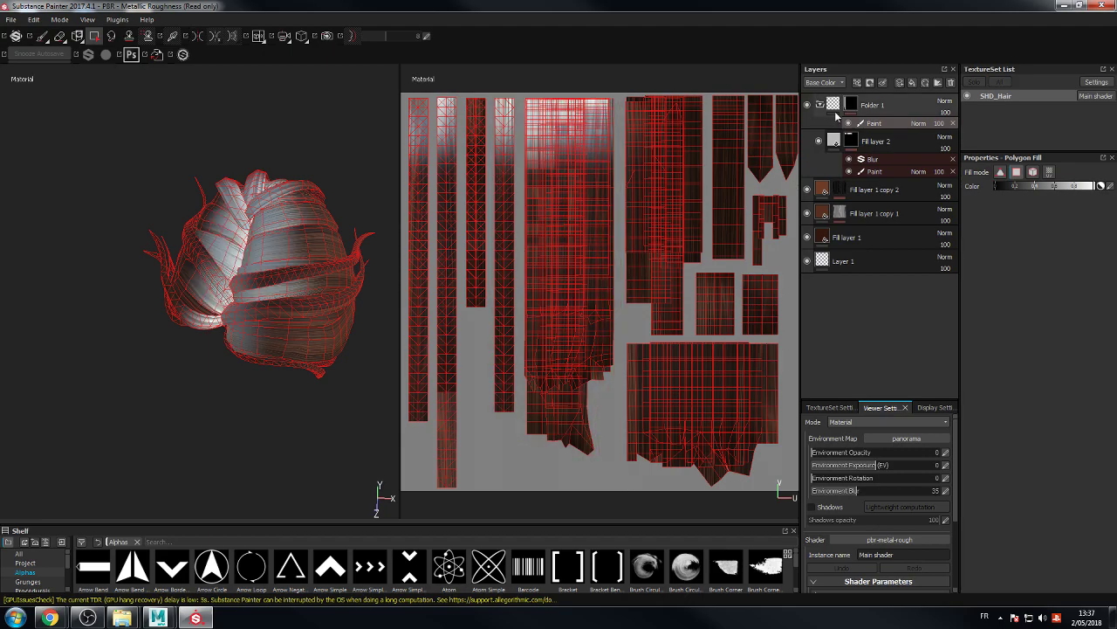
Step: Set Fill layer 2's base colour to a muted reddish brown, R 0.217, G 0.147, B 0.147
click(834, 141)
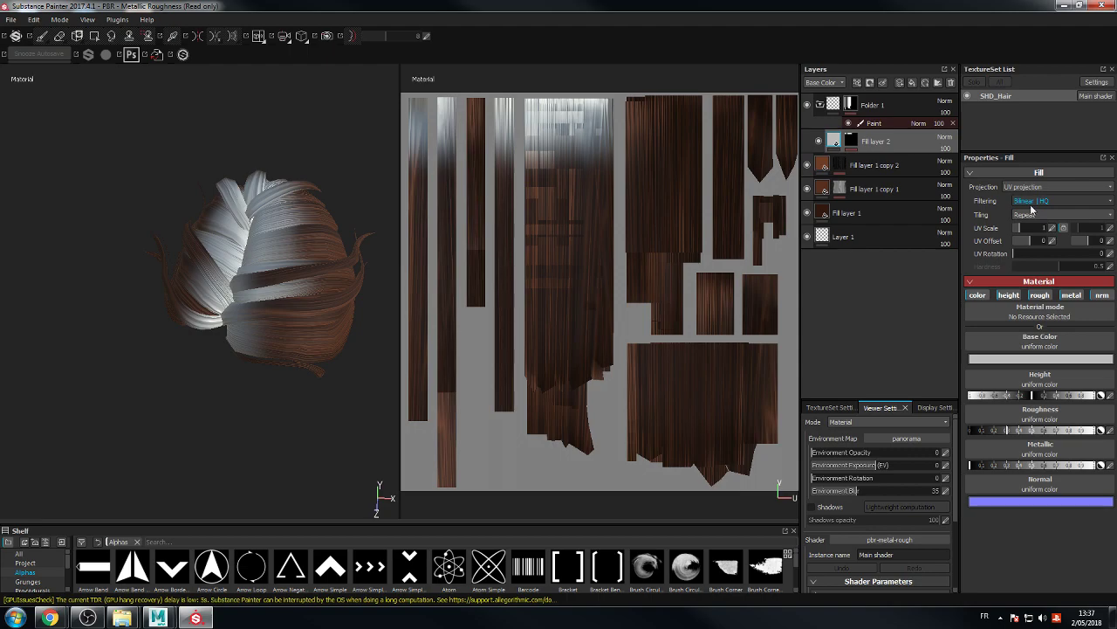
click(1034, 358)
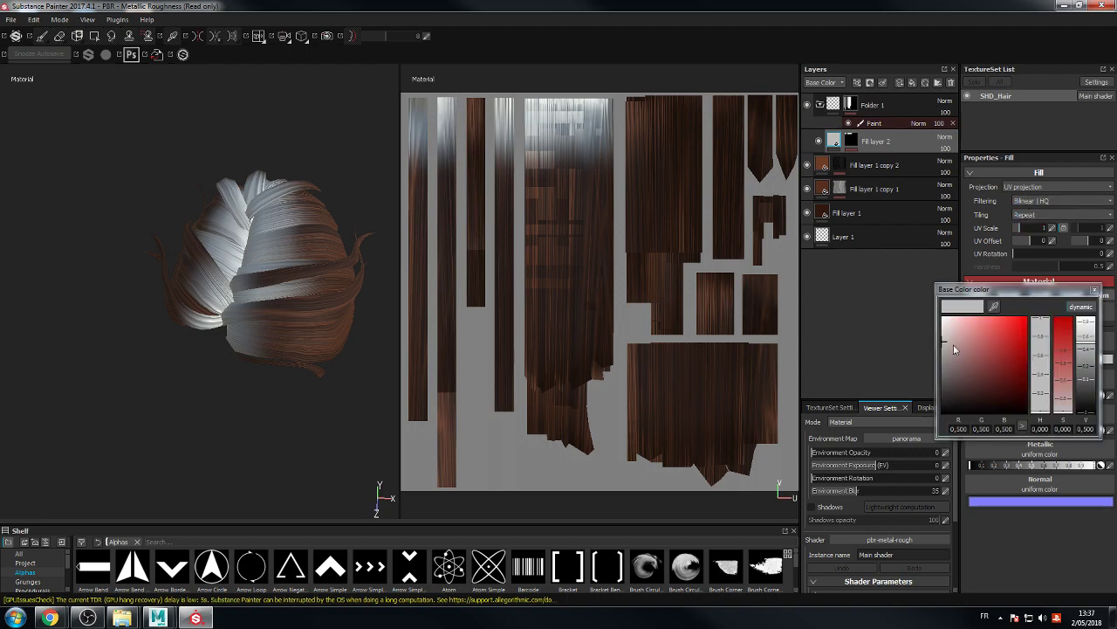
click(954, 365)
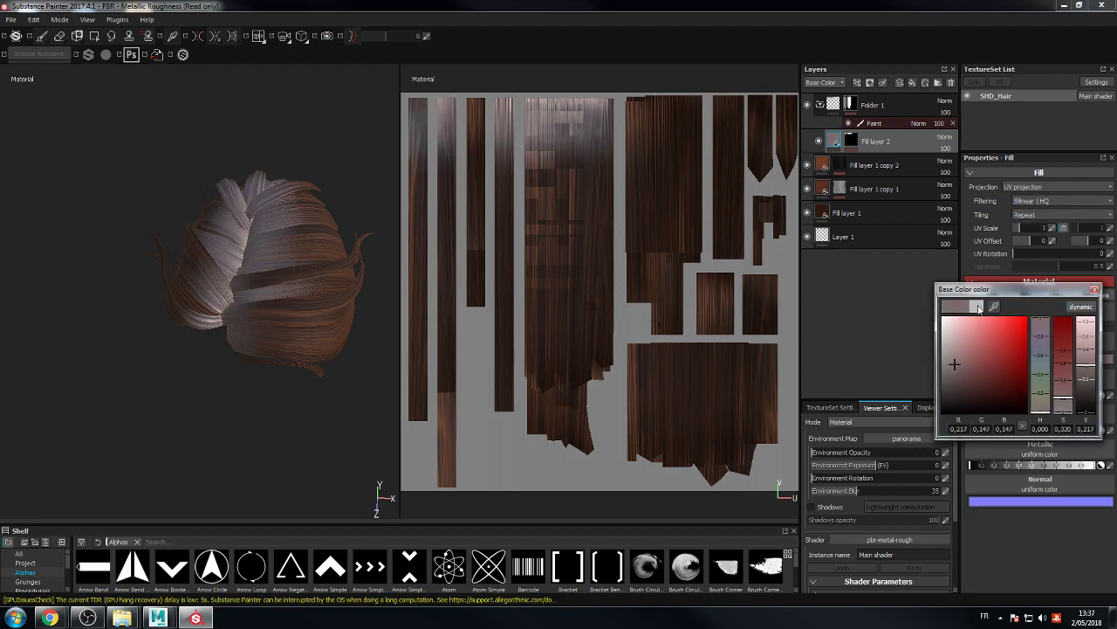
click(1095, 289)
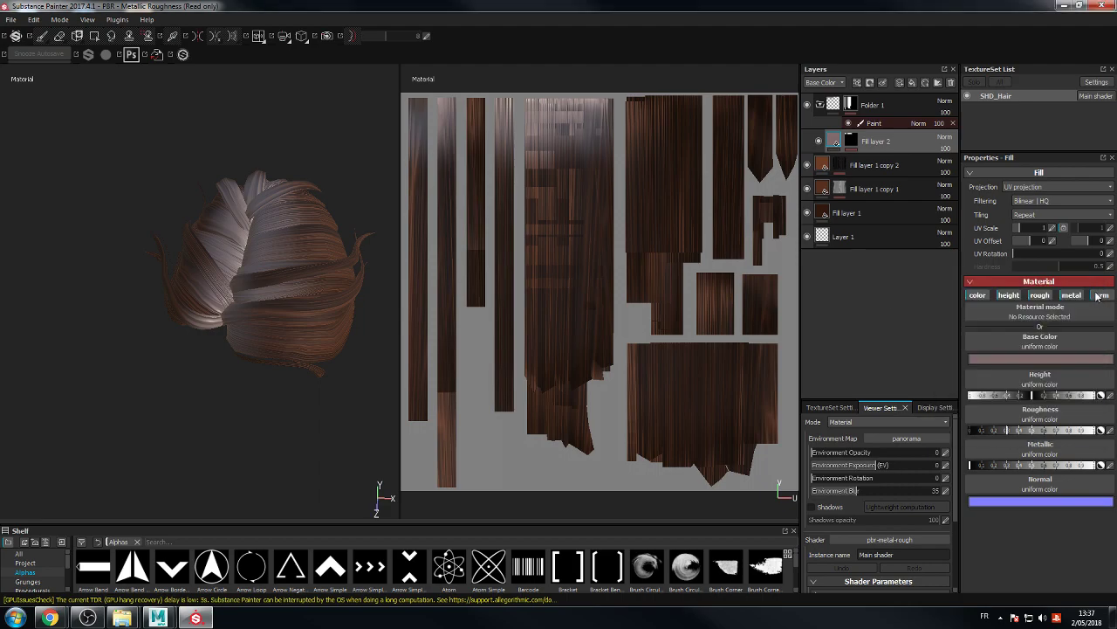
Step: Set Fill layer 2's blending mode to Multiply and Folder 1's to Passthrough
click(944, 137)
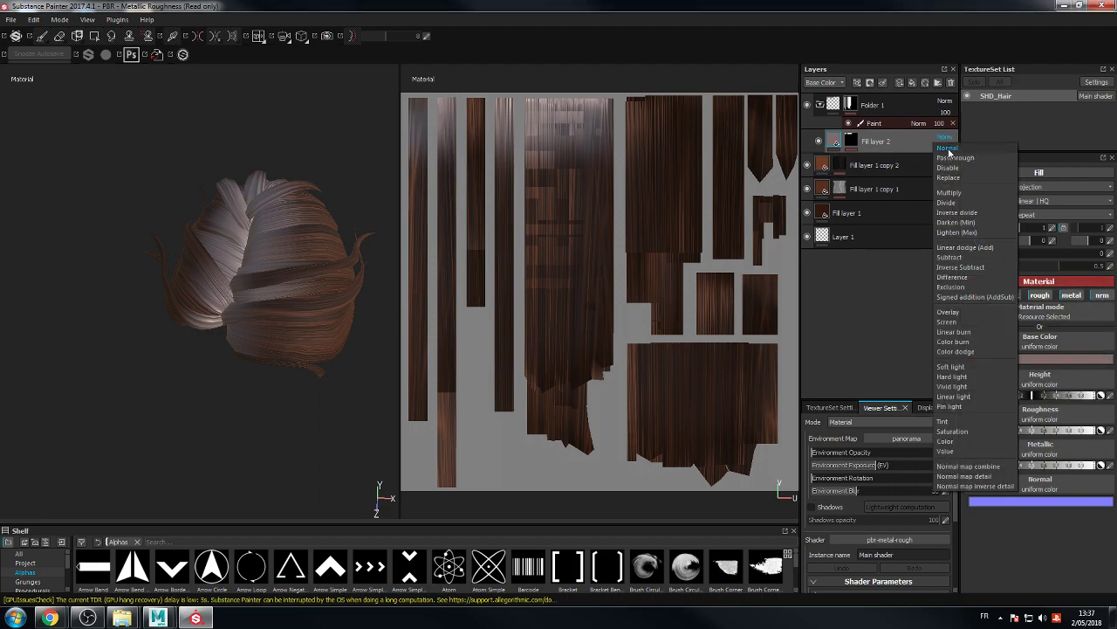
click(949, 192)
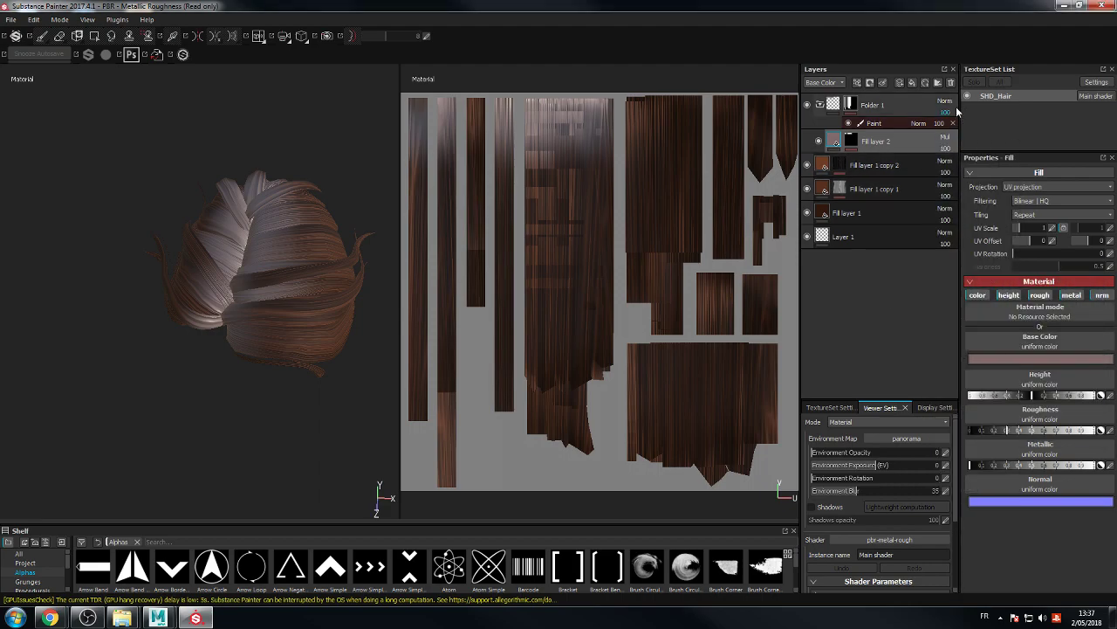
click(948, 106)
click(950, 114)
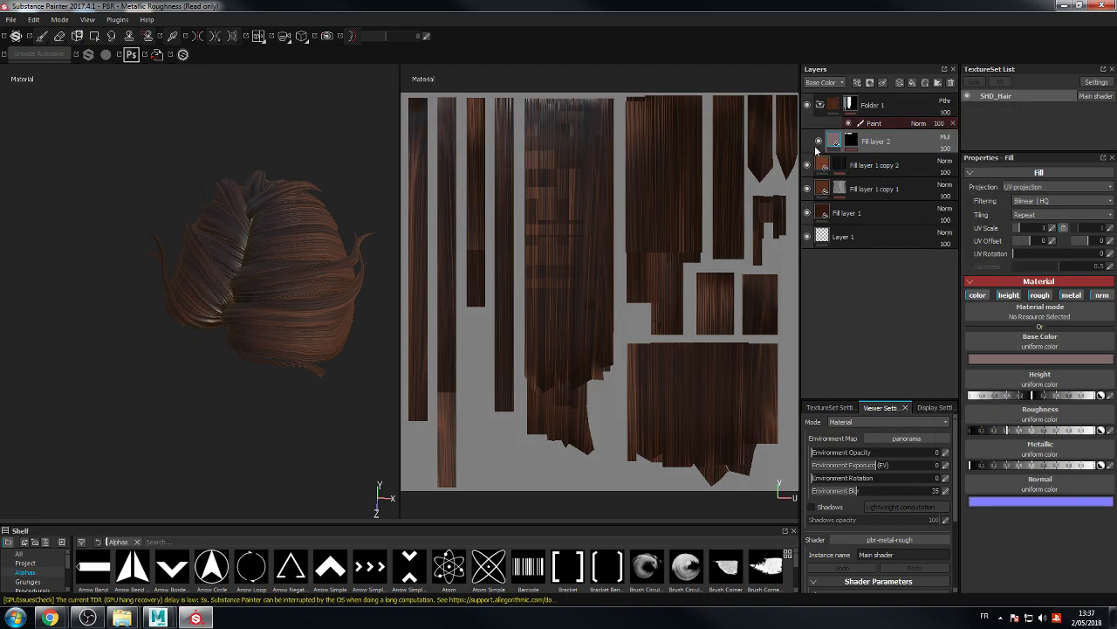
Step: Disable the roughness and metallic channels of Fill layer 2 and lower its opacity to 67
alt+drag(379, 366, 323, 401)
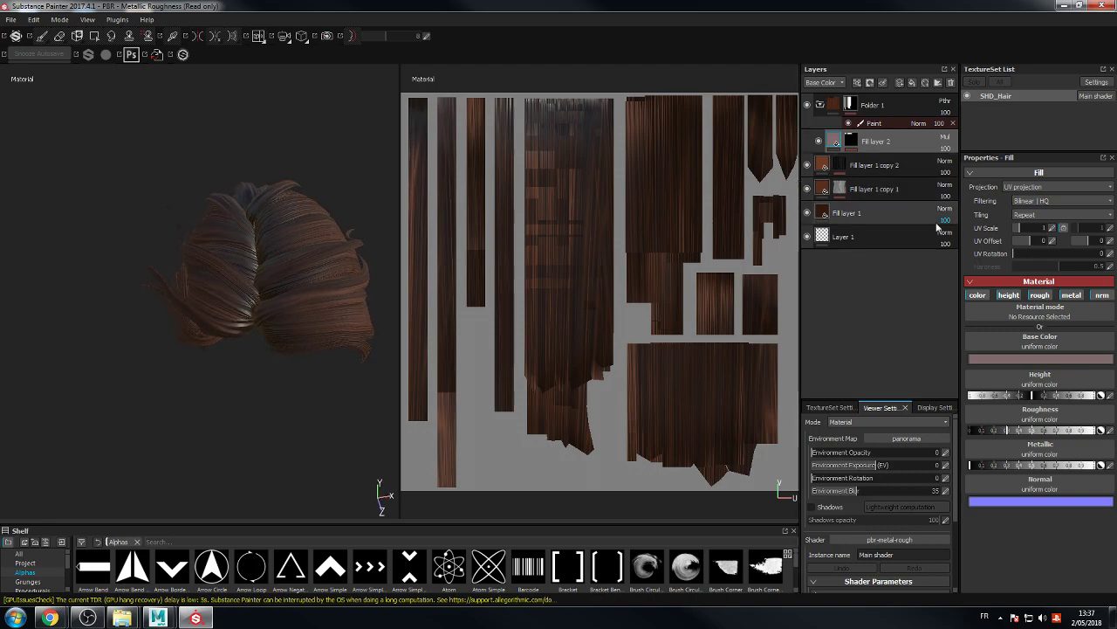
click(1040, 295)
click(1071, 295)
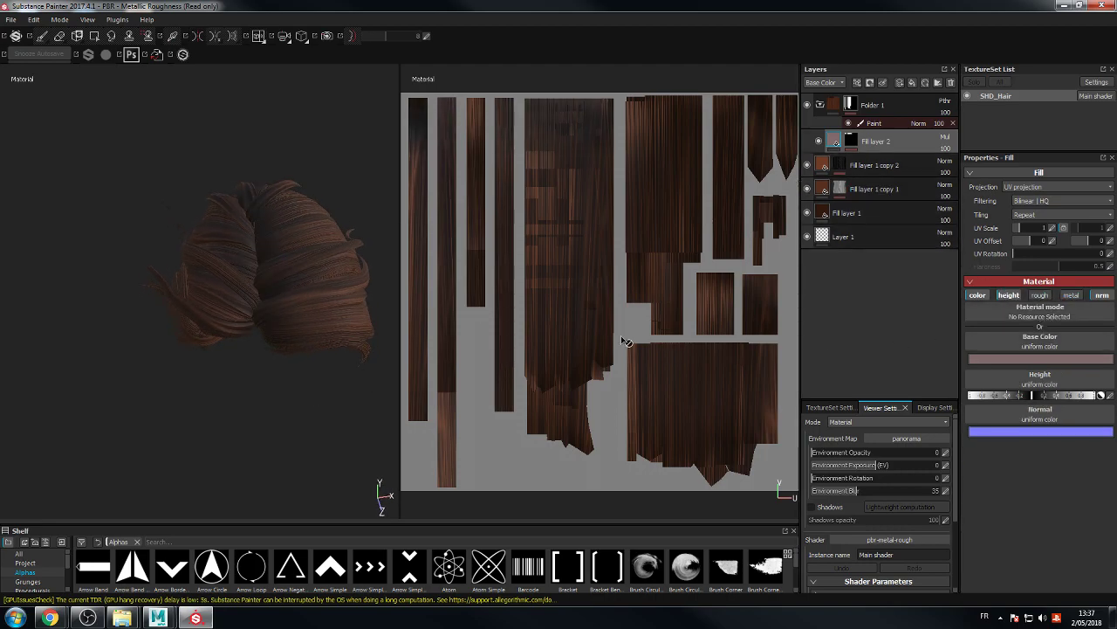
click(946, 148)
drag(963, 159, 955, 162)
alt+drag(385, 383, 143, 384)
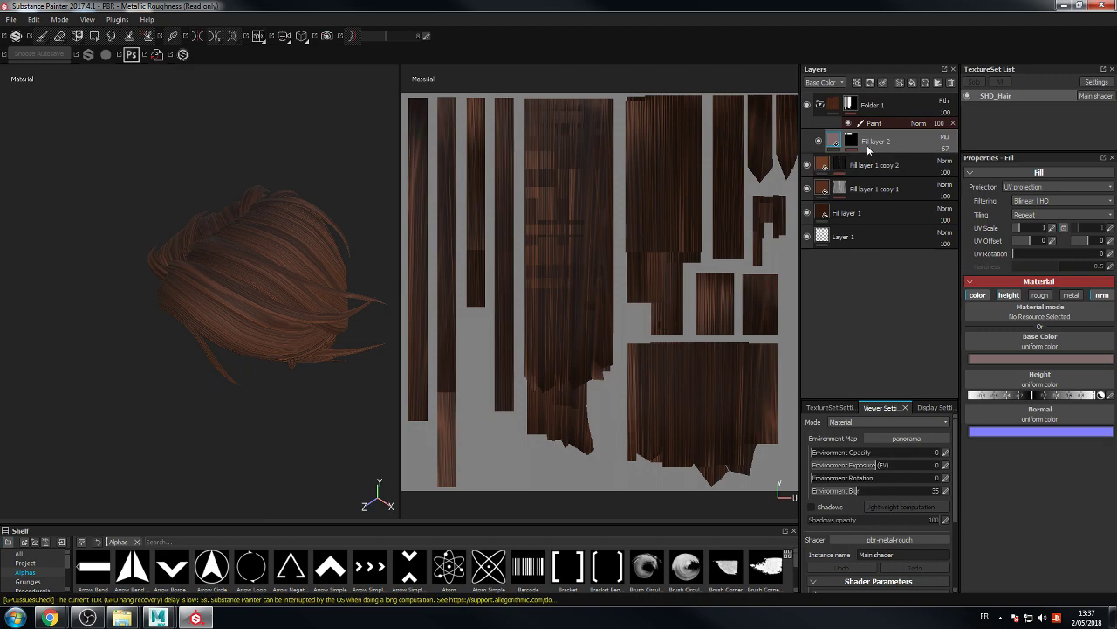
Step: Add a new fill layer above Fill layer 2 in the folder, with a black mask and a paint effect
right_click(834, 142)
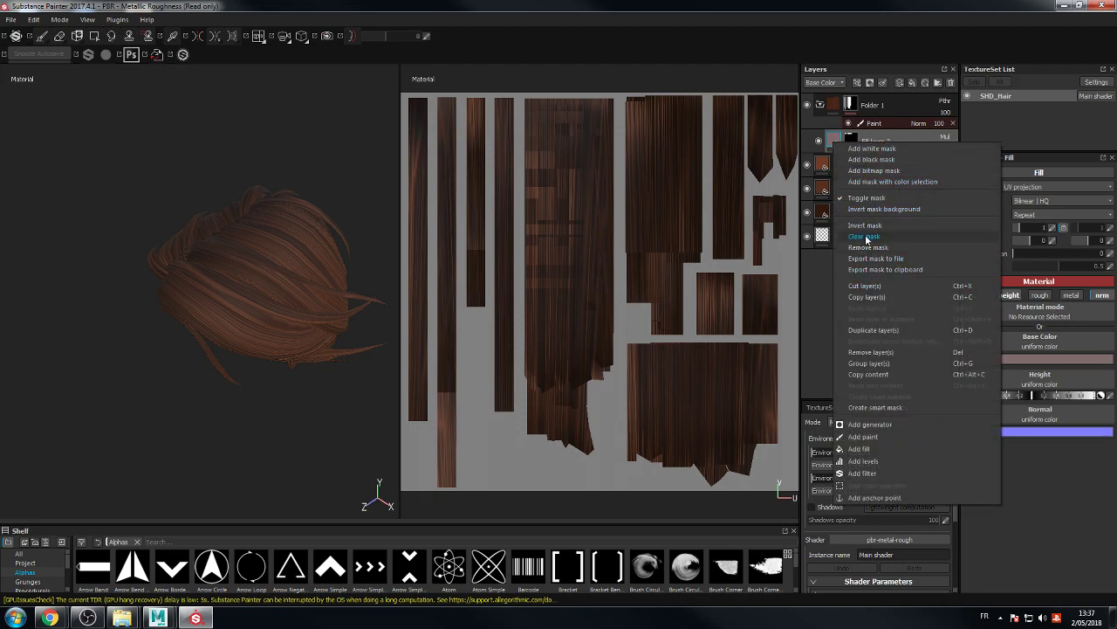
click(912, 84)
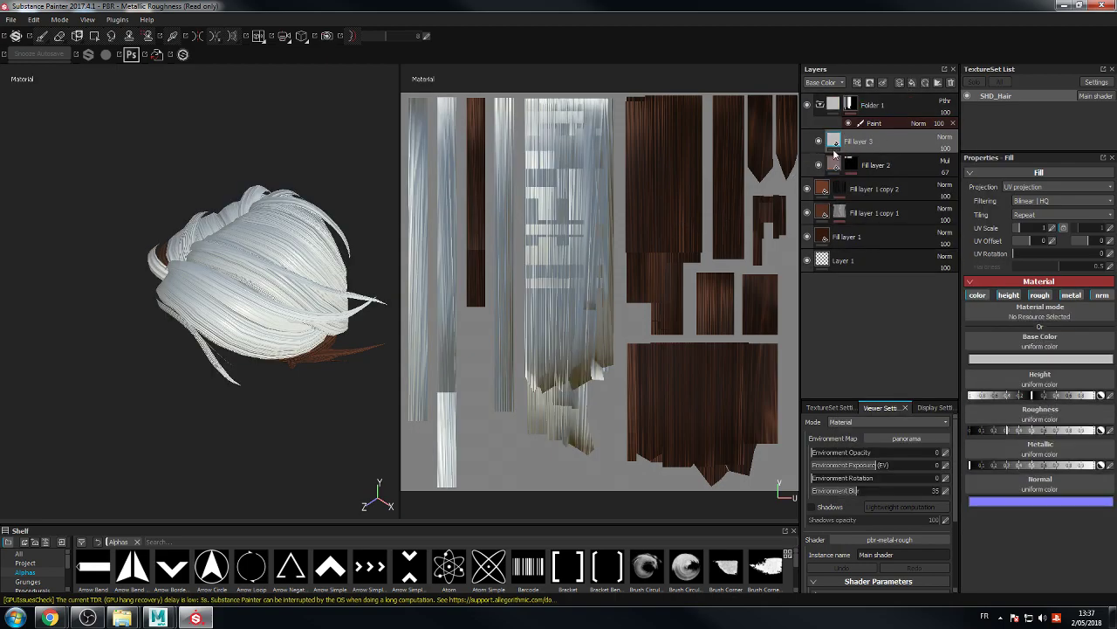
right_click(840, 141)
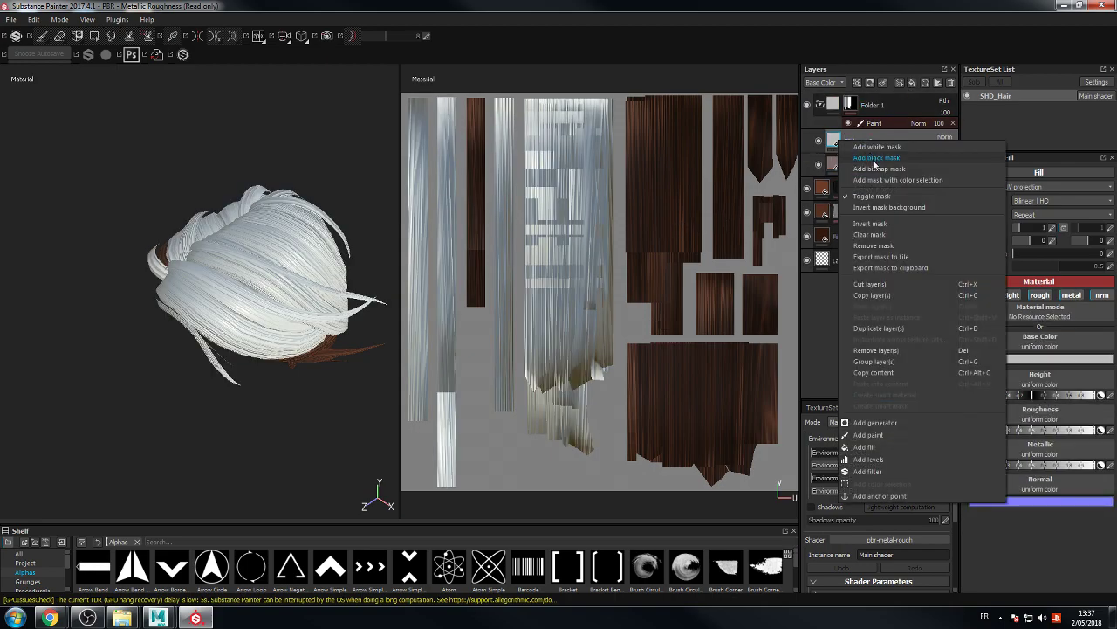
click(866, 149)
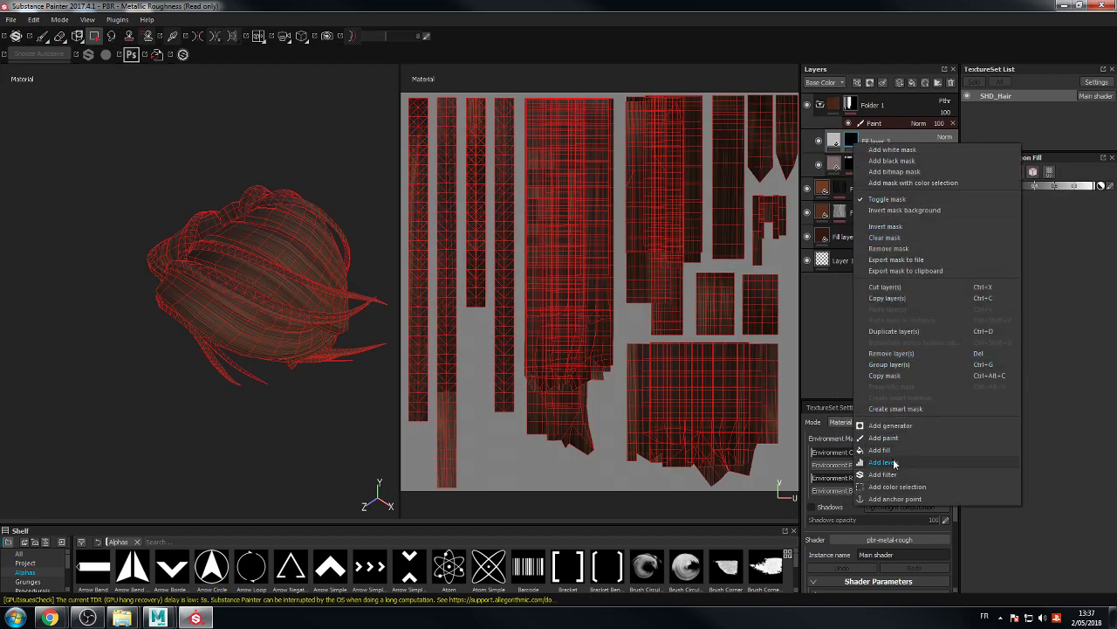
click(885, 437)
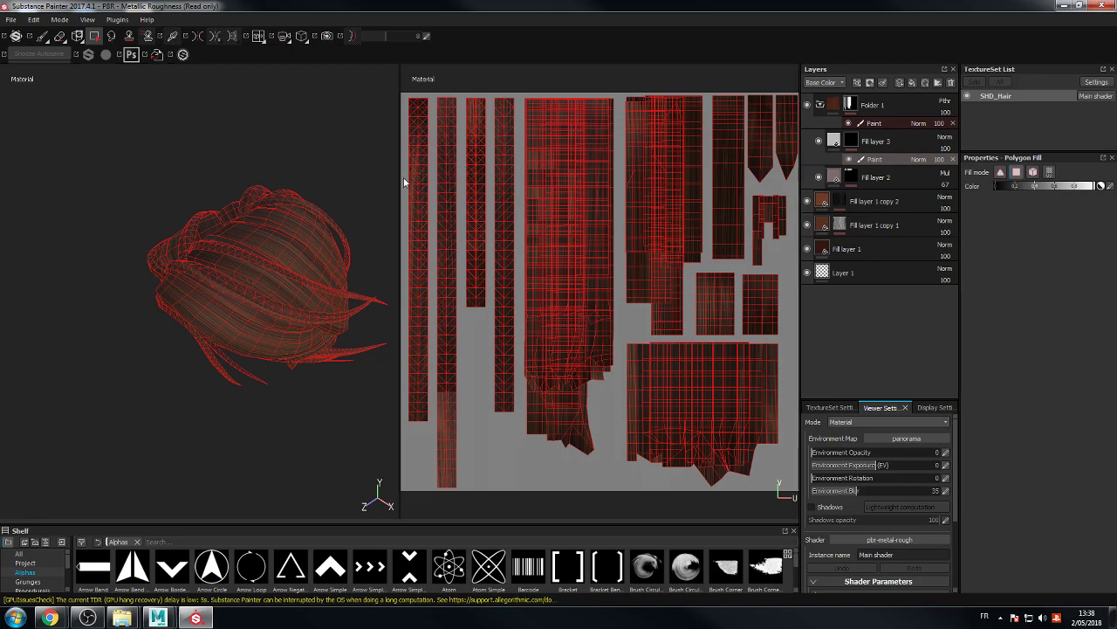
Step: Paint a white band across the upper part of the hair strips in the Fill layer 3 mask, then blacken its upper row on the widest strip
drag(405, 179, 621, 208)
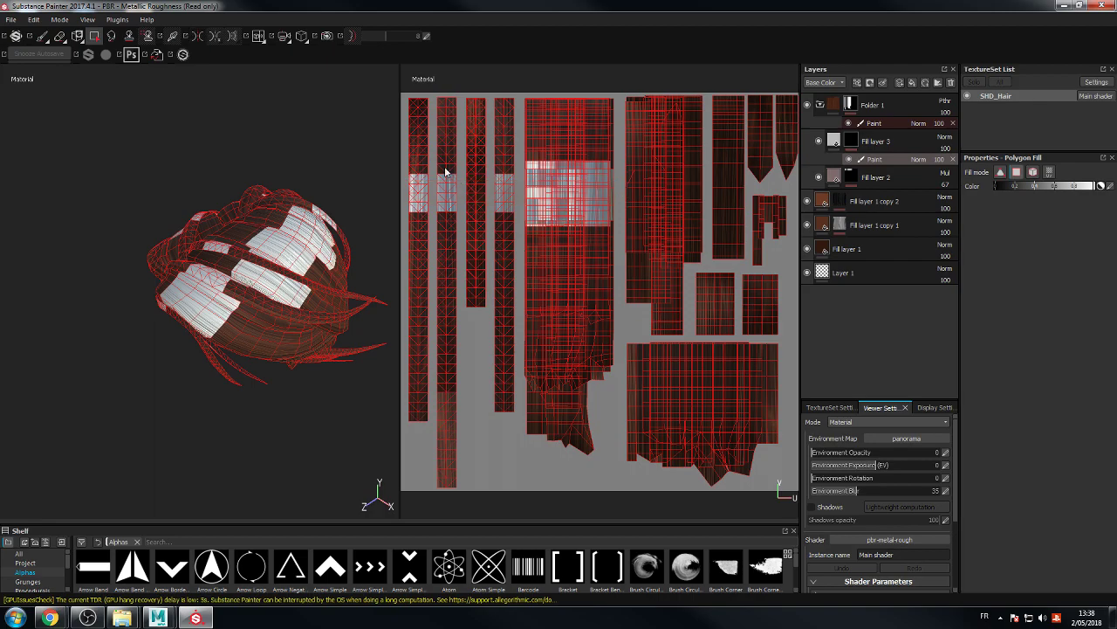
ctrl+drag(413, 162, 616, 168)
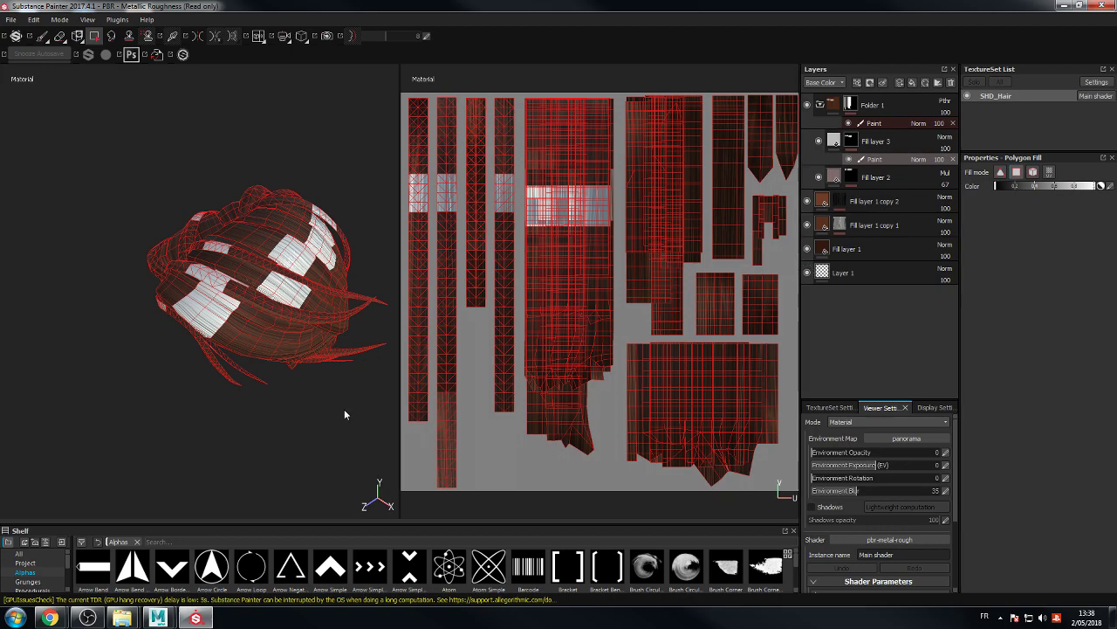
mouse_move(343, 432)
alt+mouse_down()
mouse_move(104, 442)
mouse_move(100, 429)
mouse_move(332, 429)
alt+mouse_up()
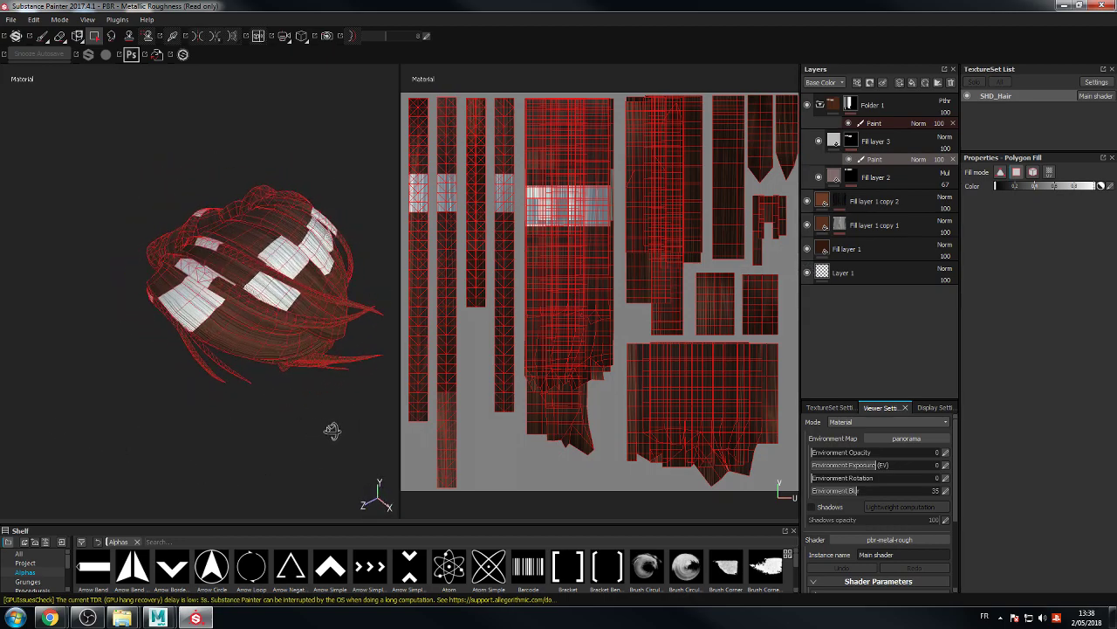
Step: Add a Blur filter above the paint effect in the Fill layer 3 mask and raise its Blur Intensity to the maximum
right_click(856, 161)
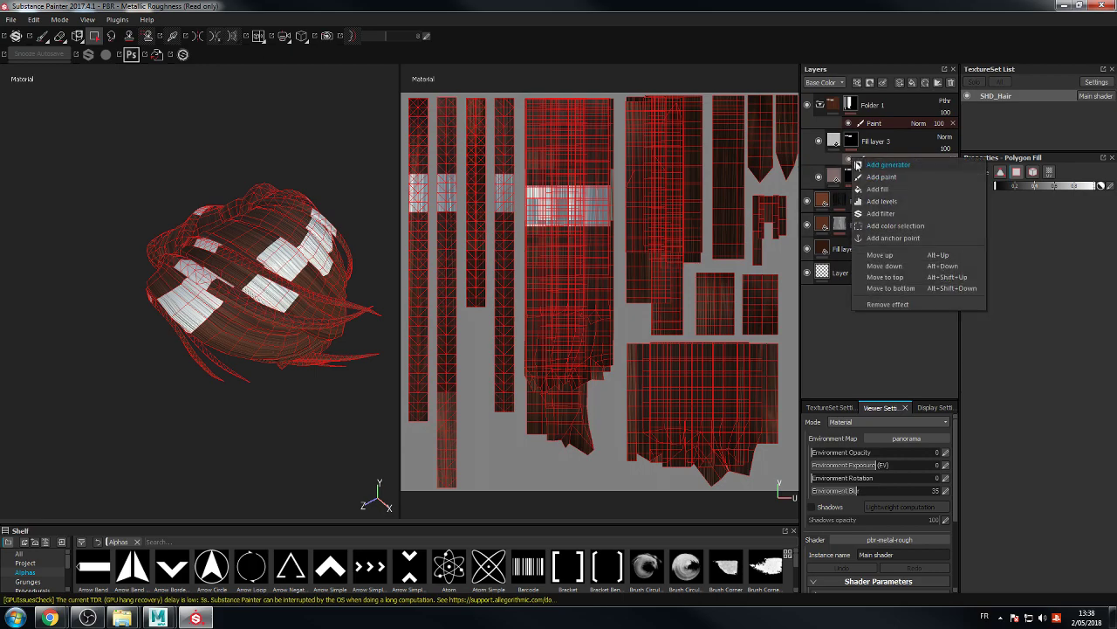
click(881, 214)
click(1004, 185)
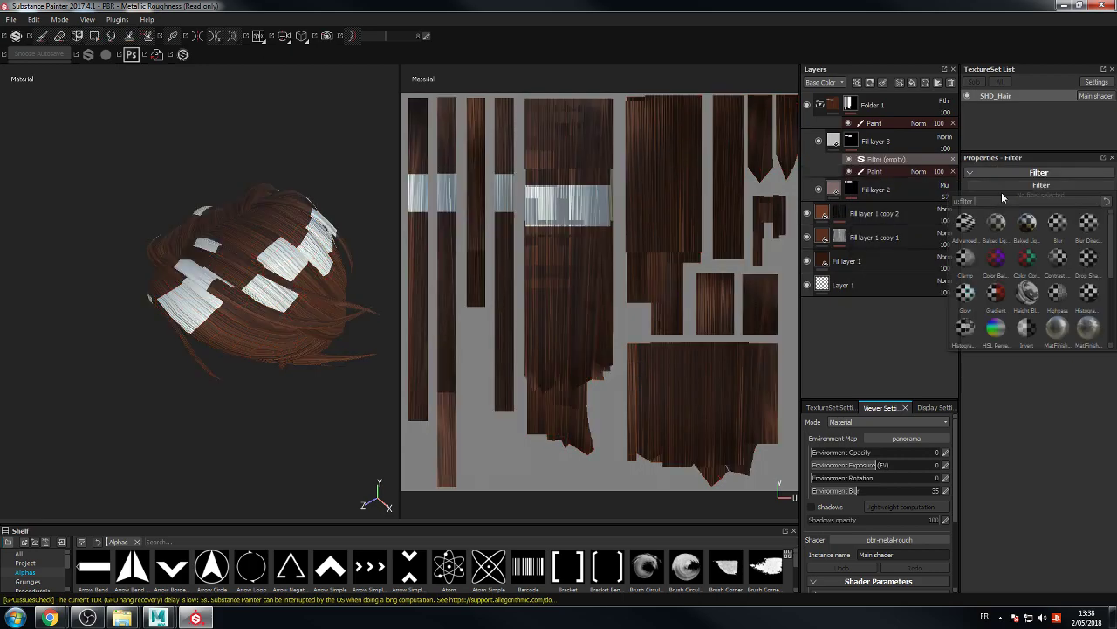
click(1057, 231)
drag(1004, 223, 1094, 225)
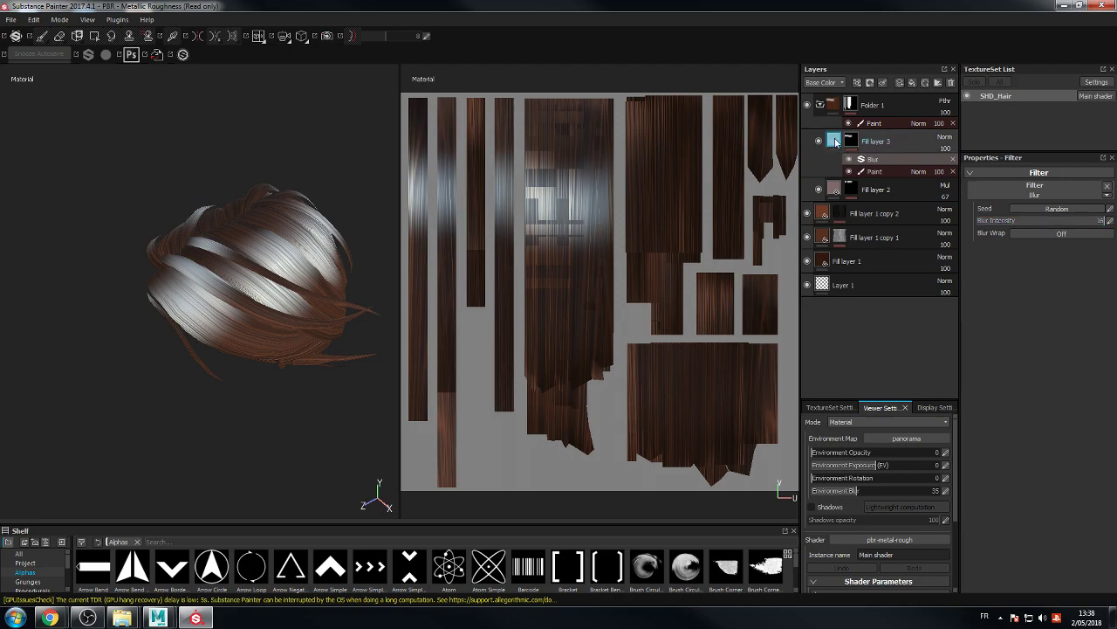
Step: Set Fill layer 3's base colour to a light tan, R 0.407, G 0.279, B 0.142
click(876, 142)
click(998, 358)
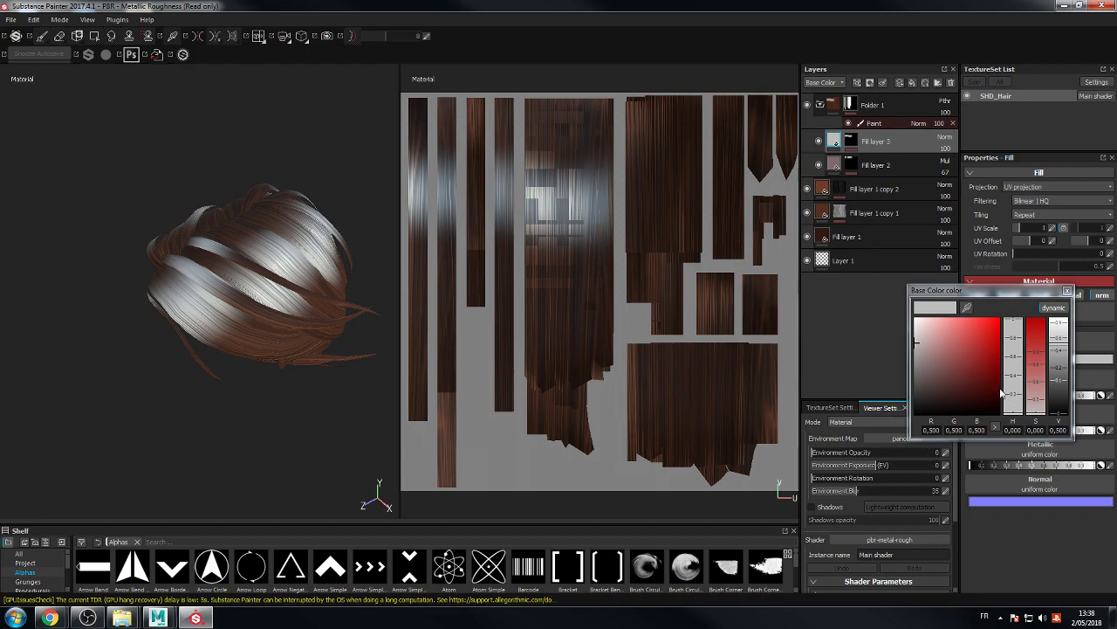
click(948, 348)
click(1014, 407)
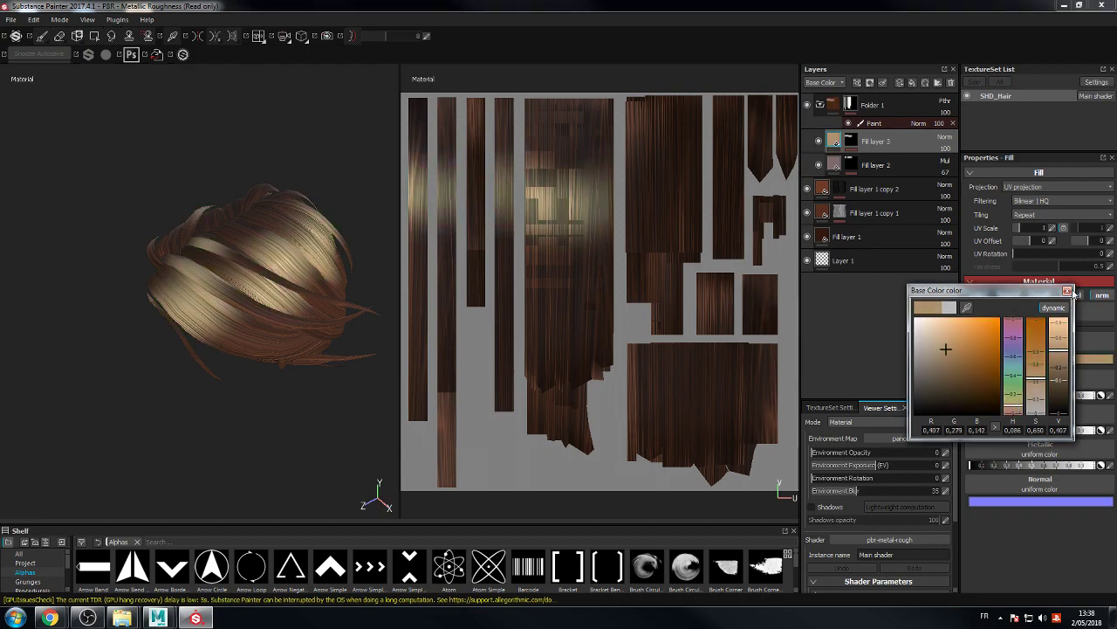
click(1068, 291)
Step: Set Fill layer 3's blending mode to Screen and its opacity to 0
click(945, 137)
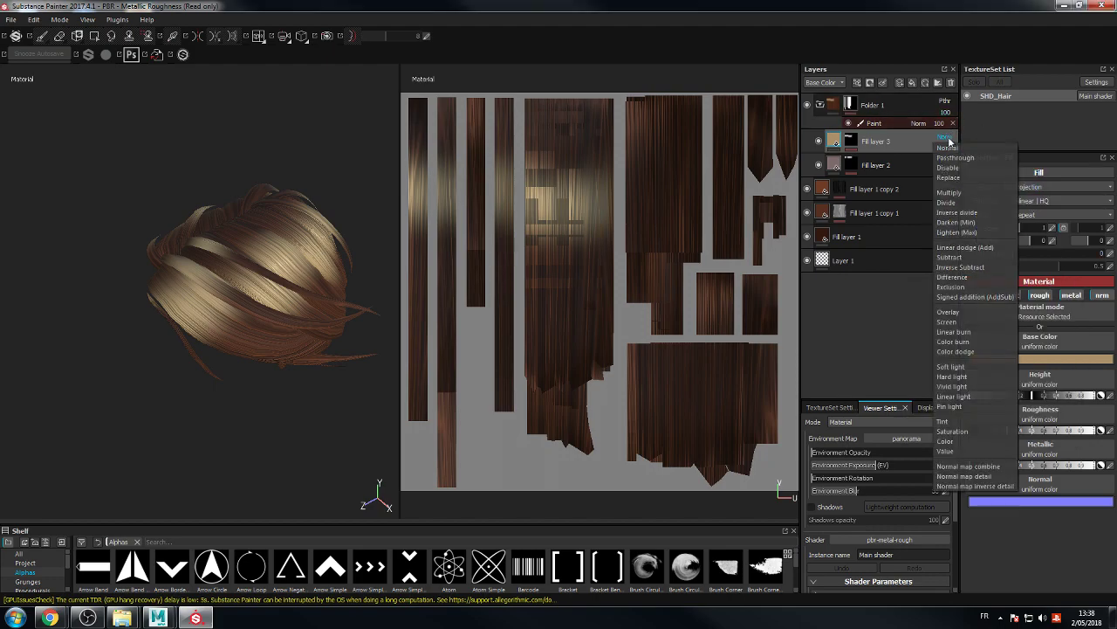
click(948, 321)
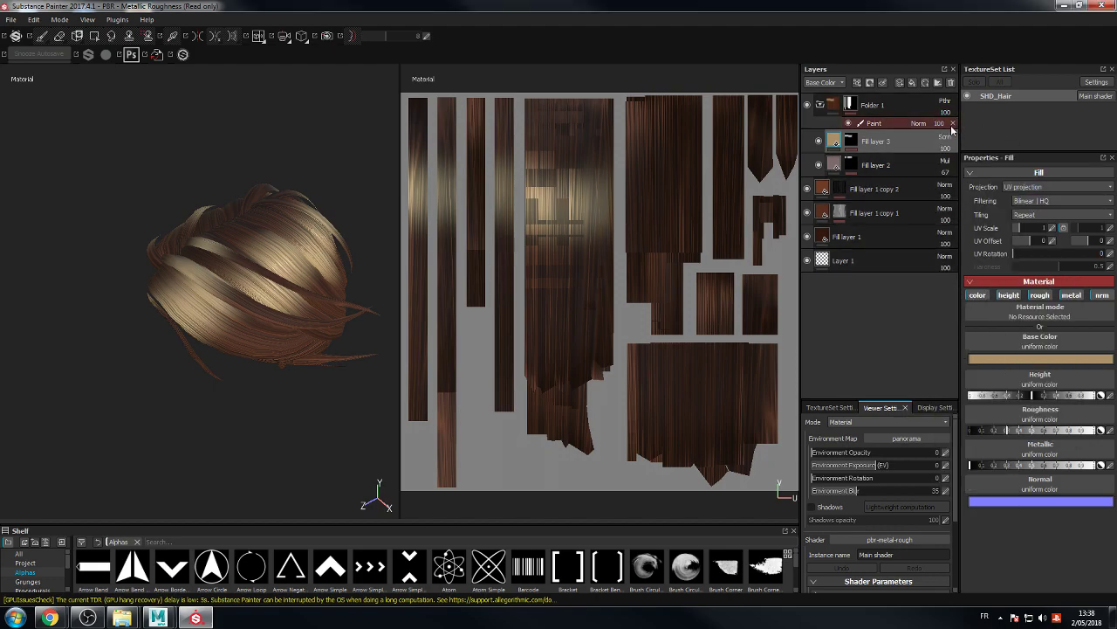
click(945, 148)
drag(932, 169, 938, 165)
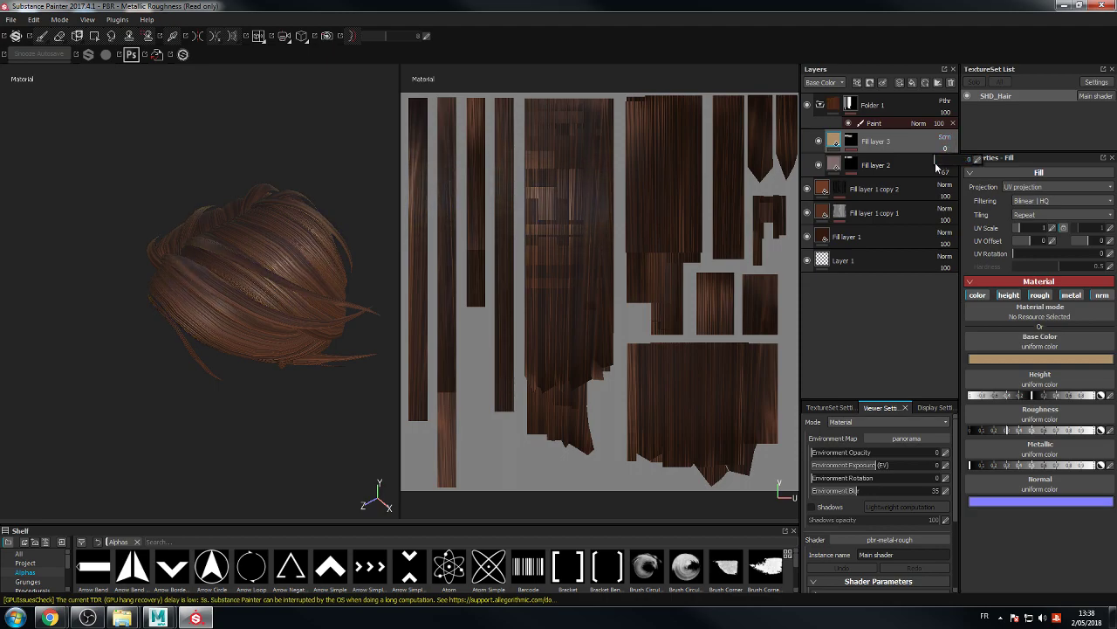
Step: Disable the roughness and metallic channels of Fill layer 3 and set its opacity to 5
click(1040, 295)
click(1072, 295)
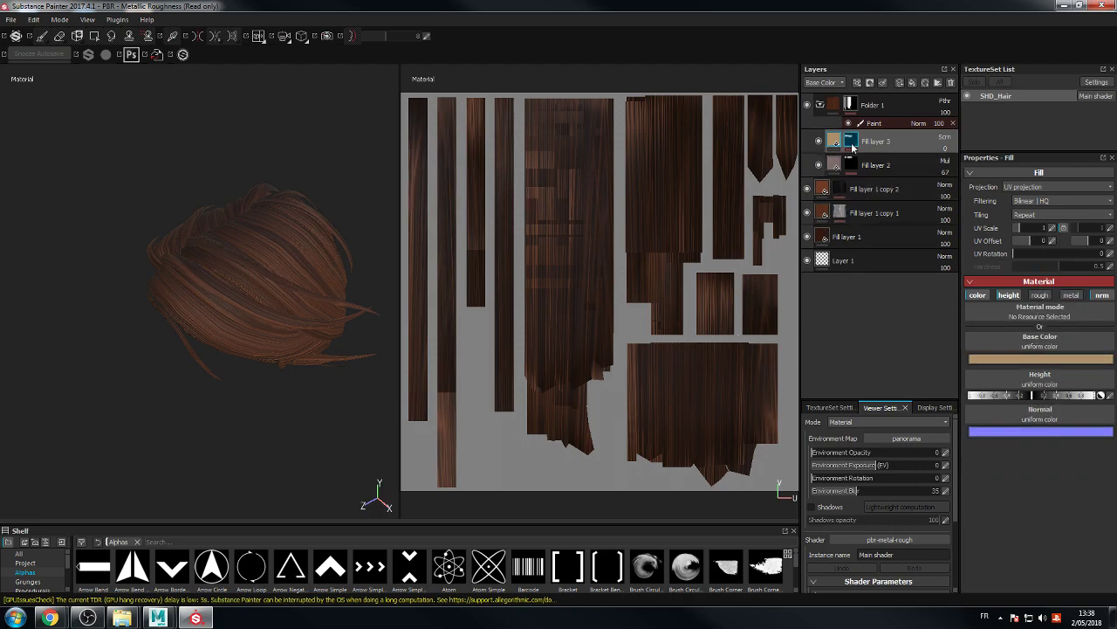
click(942, 152)
drag(937, 166, 940, 167)
mouse_move(304, 440)
alt+mouse_down()
mouse_move(162, 434)
mouse_move(300, 448)
mouse_move(289, 474)
mouse_move(326, 456)
mouse_move(132, 434)
mouse_move(152, 444)
mouse_move(250, 442)
mouse_move(75, 474)
mouse_move(153, 344)
mouse_move(180, 407)
alt+mouse_up()
alt+drag(274, 412, 195, 399)
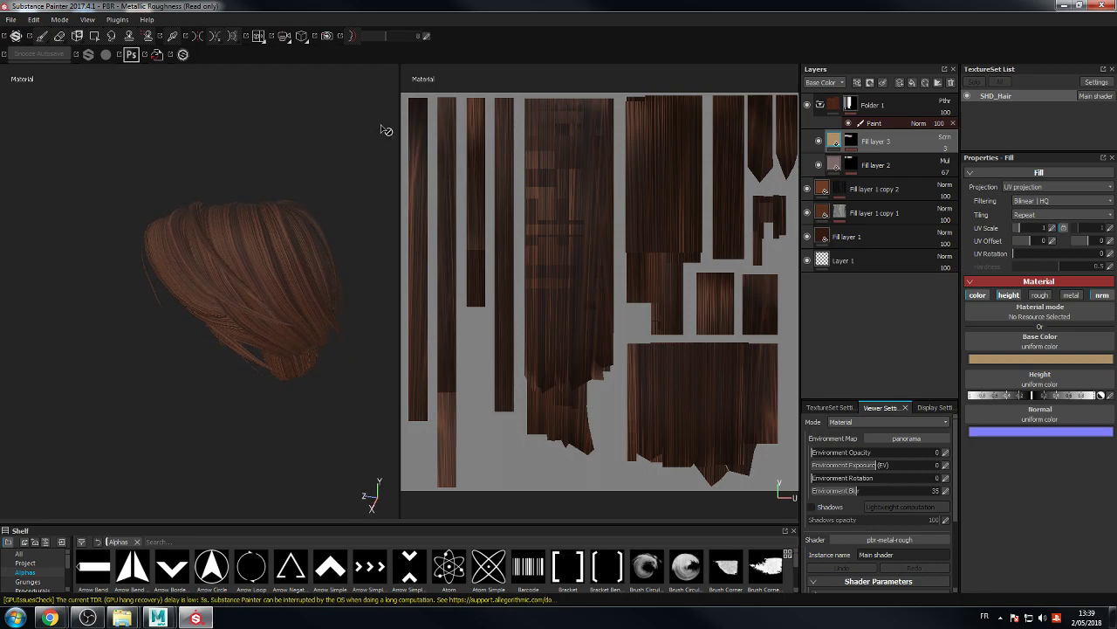
Step: Collapse Folder 1 and select its mask, keeping the folder's name
click(820, 105)
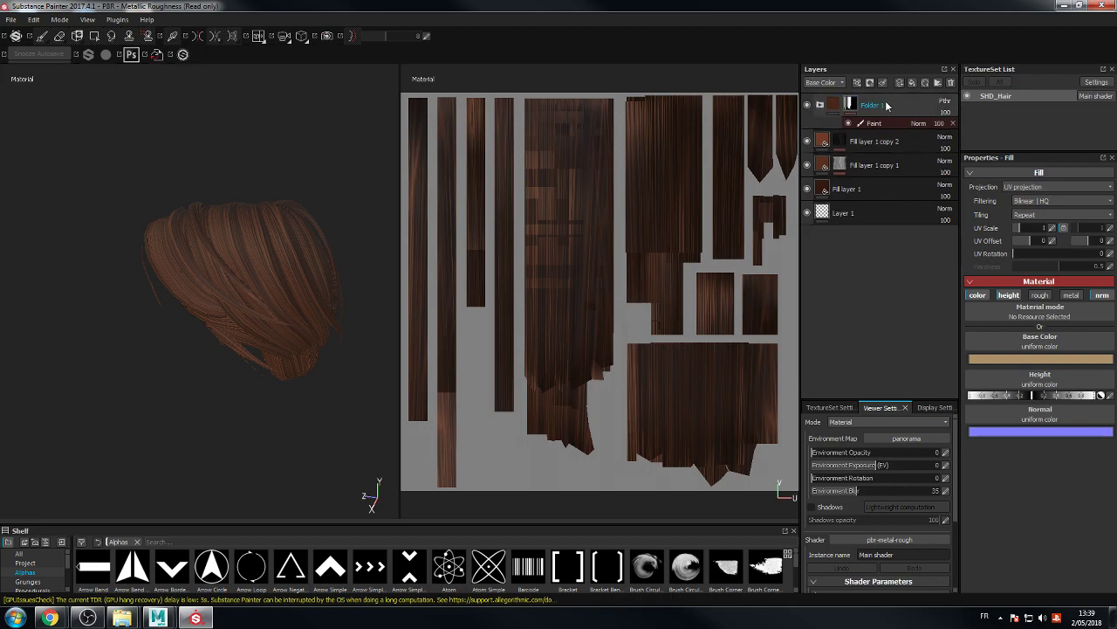
key(4)
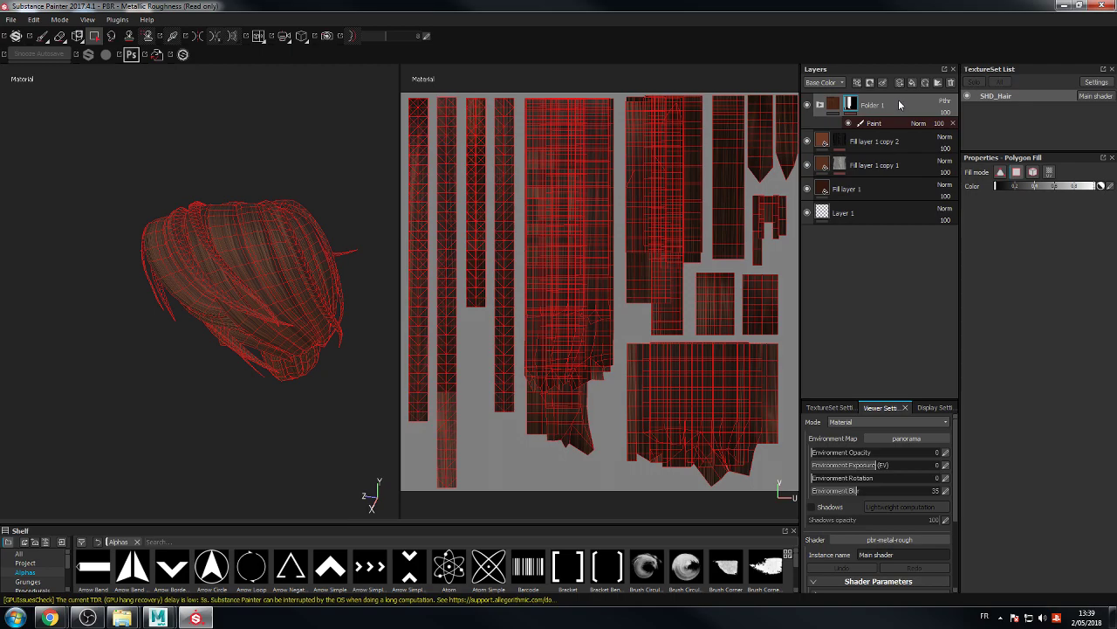
double_click(886, 107)
key(Return)
Step: Add a Color Correct filter from the shelf's filters as a new layer above Folder 1
drag(367, 523, 385, 379)
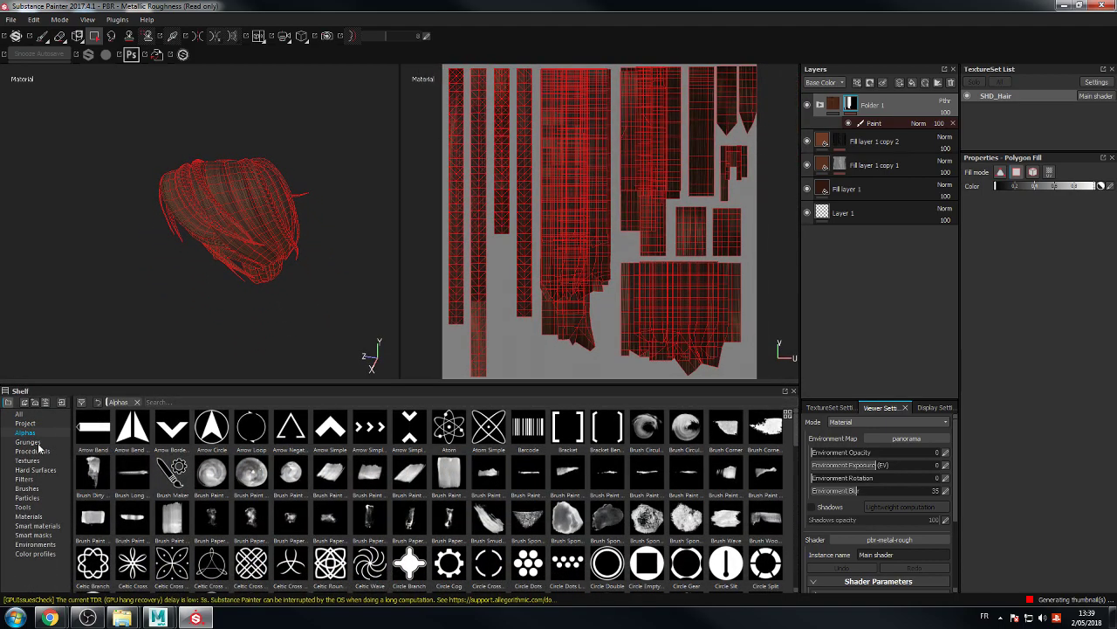
click(29, 480)
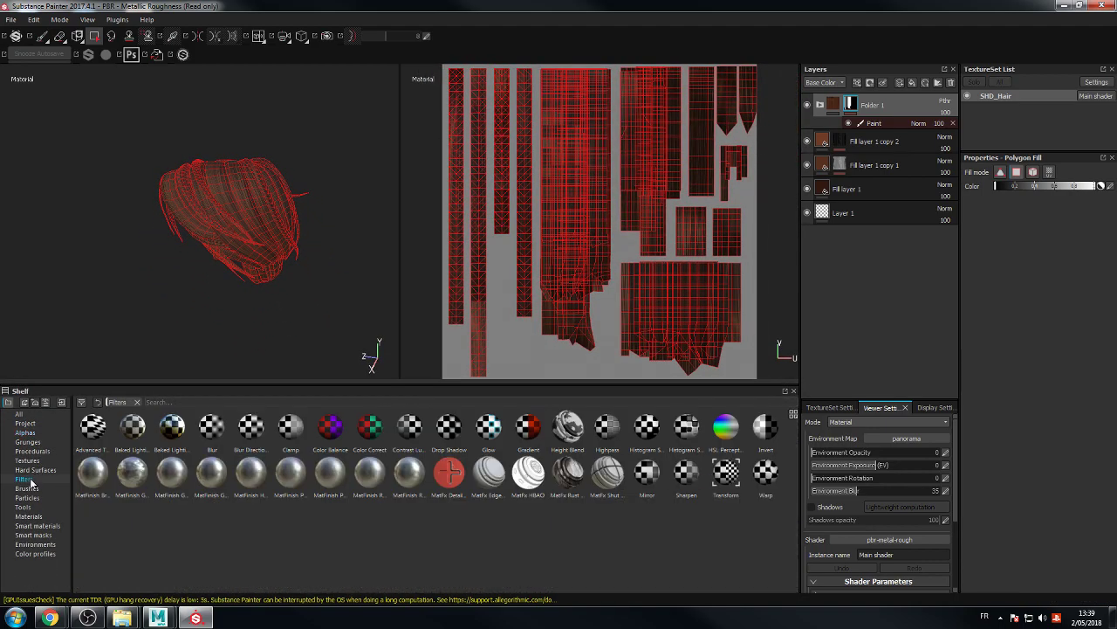
click(370, 429)
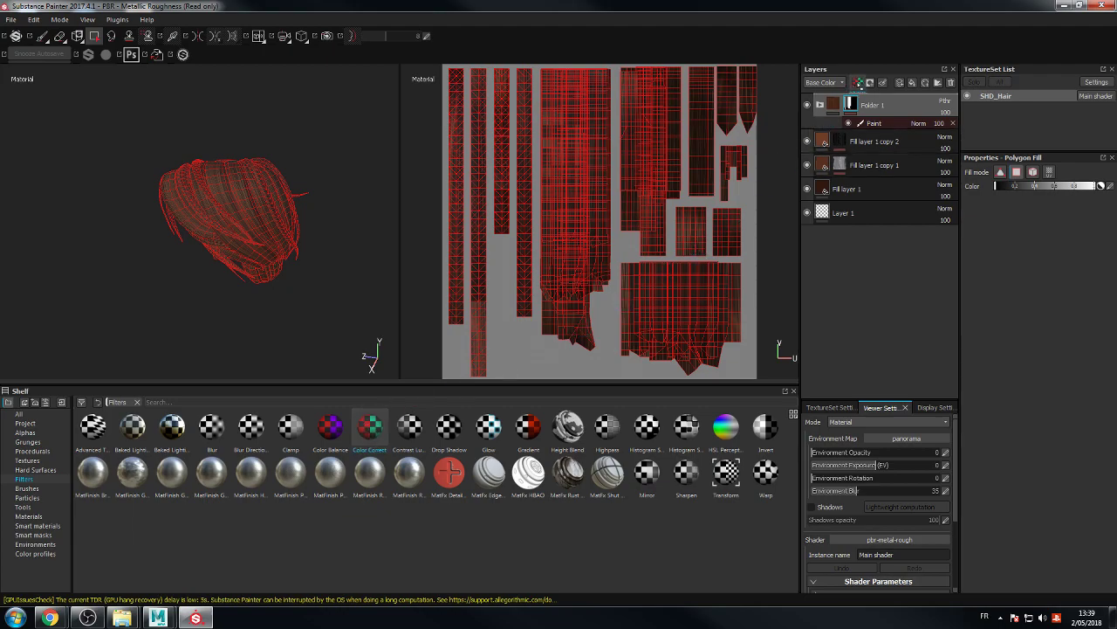
click(860, 83)
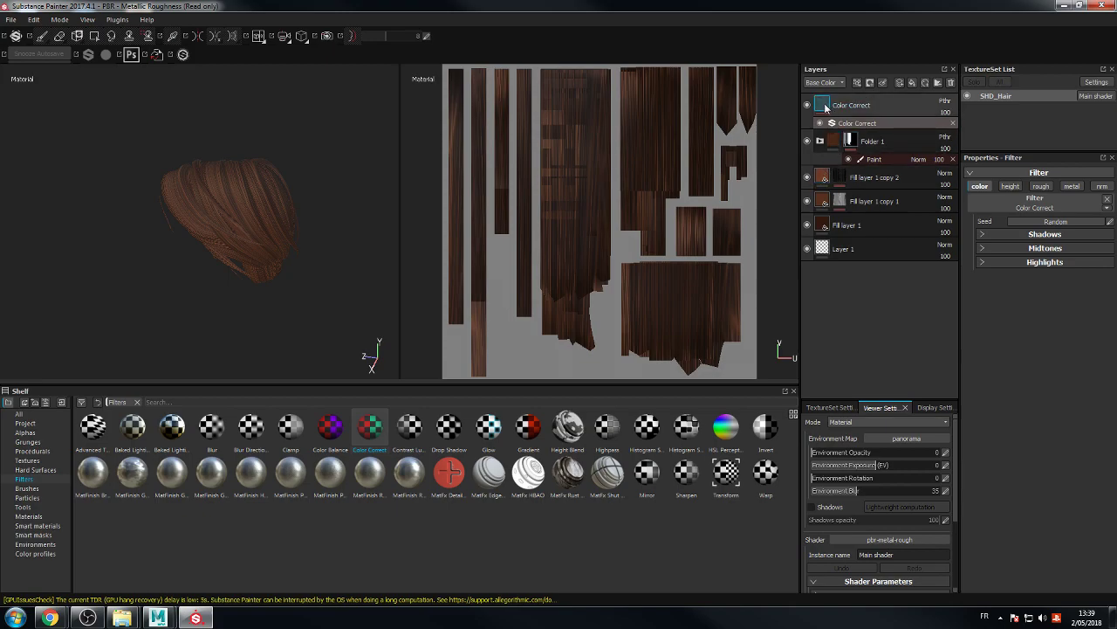
right_click(826, 106)
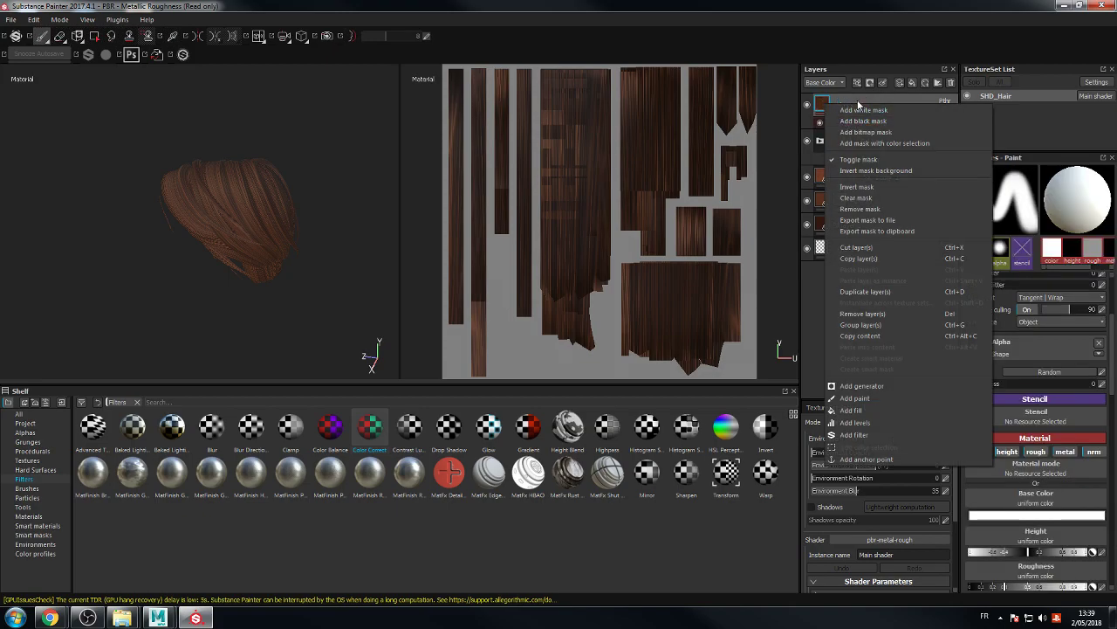
key(Escape)
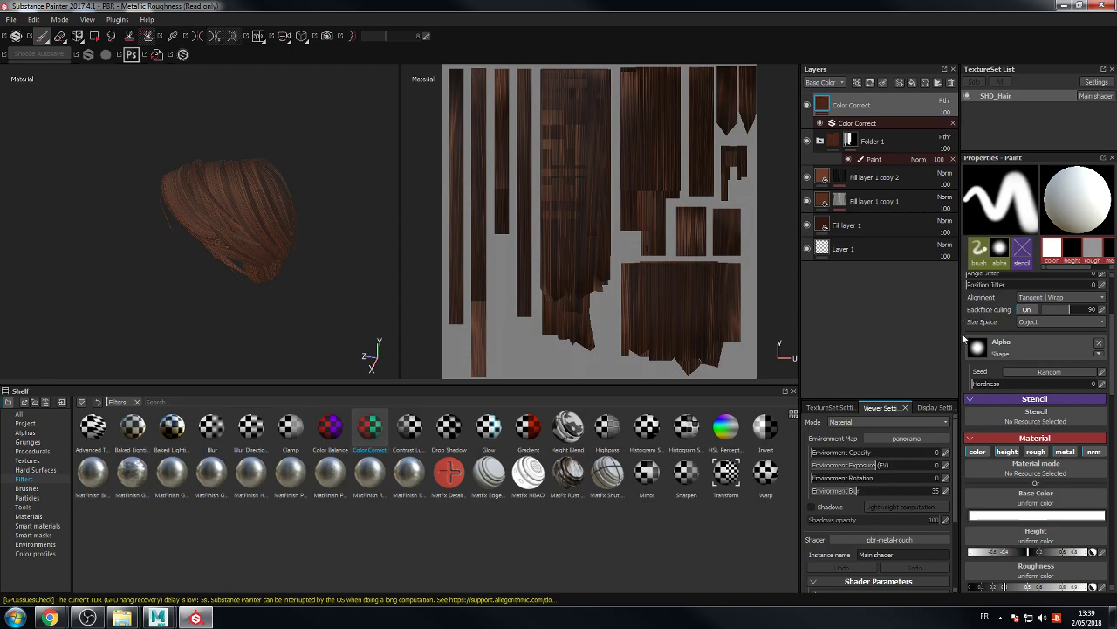
Step: Set the Color Correct filter's midtones to contrast 0.34, luminosity 0.47 and saturation 0.83
click(869, 123)
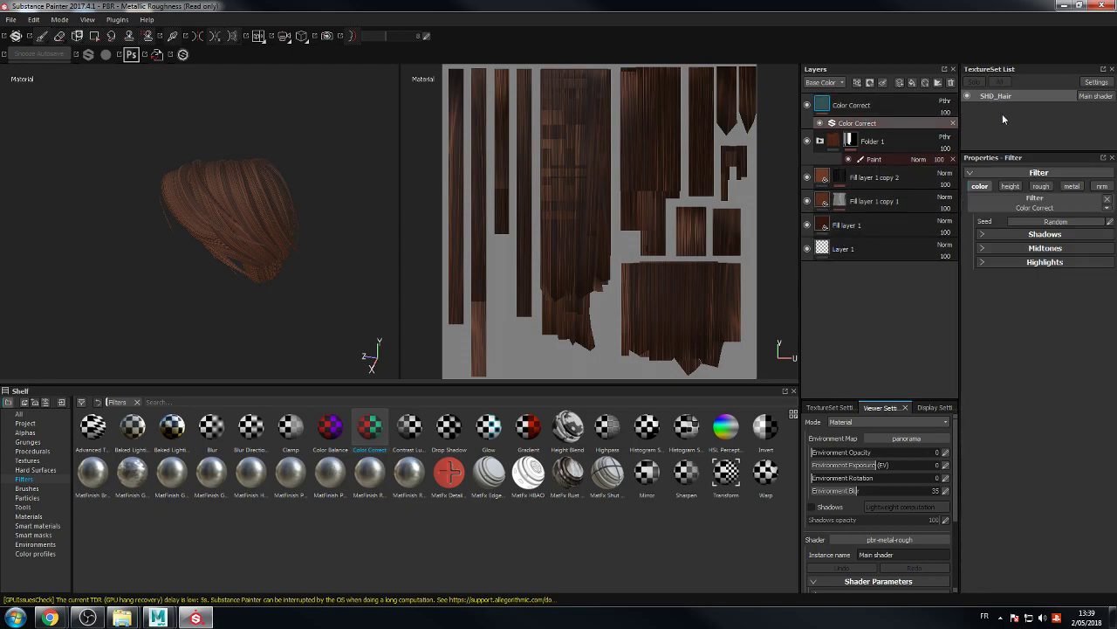
click(983, 252)
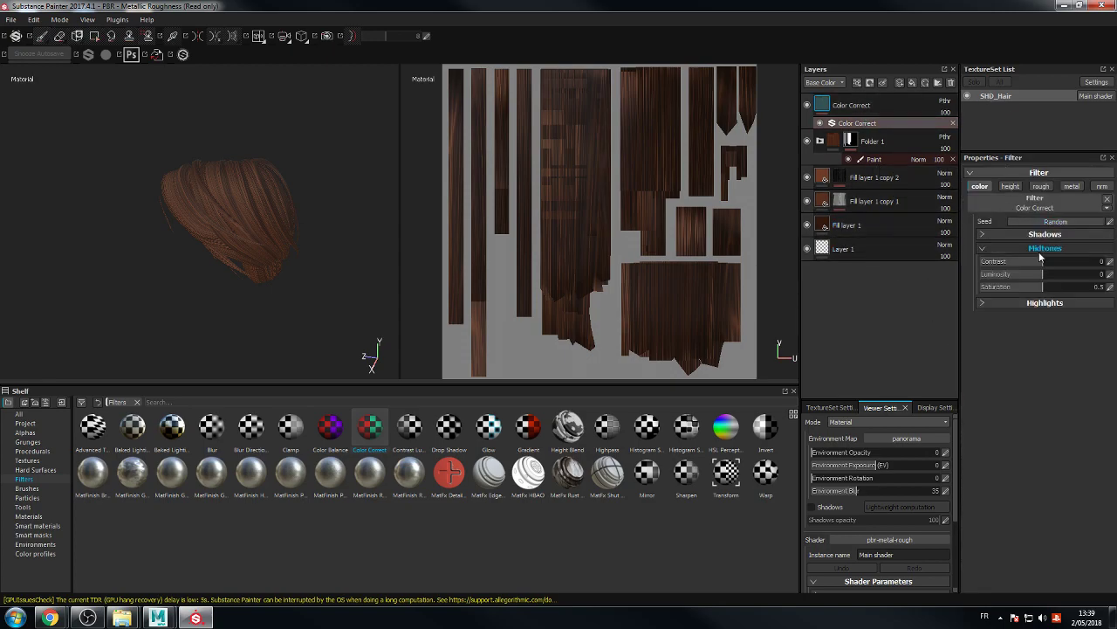
drag(1044, 290, 1074, 294)
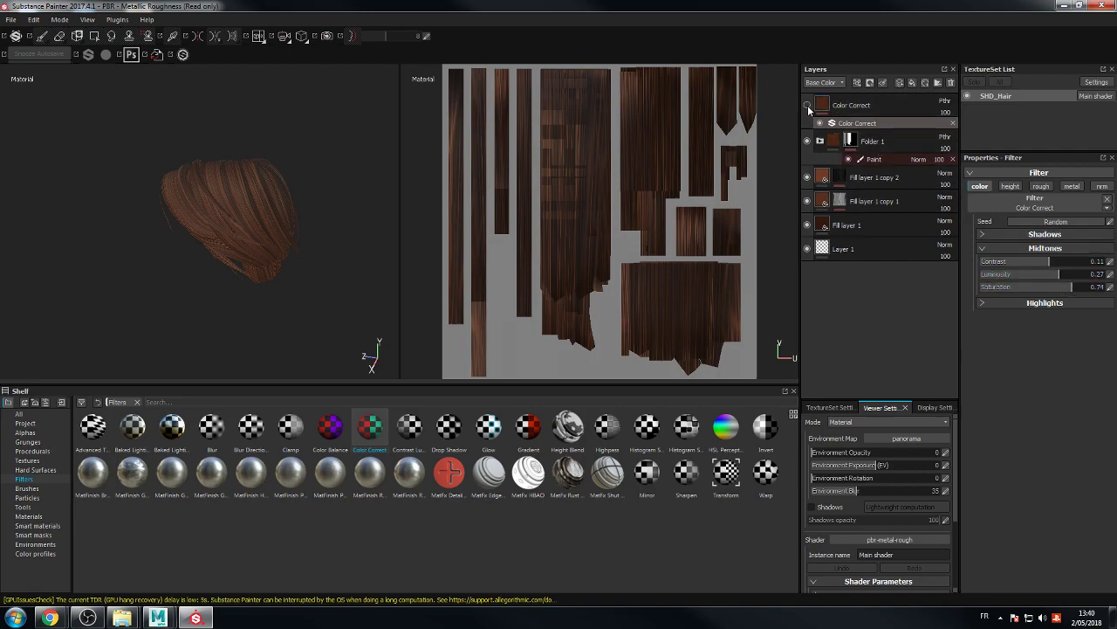
alt+drag(314, 150, 358, 150)
scroll(302, 142, up, 3)
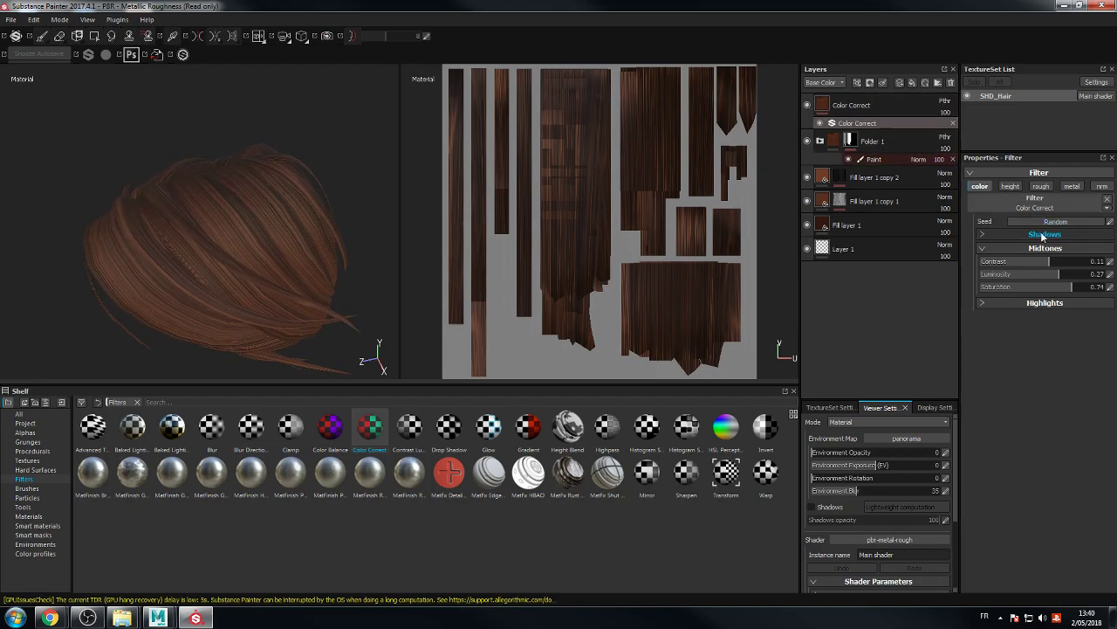
drag(1049, 265, 1074, 277)
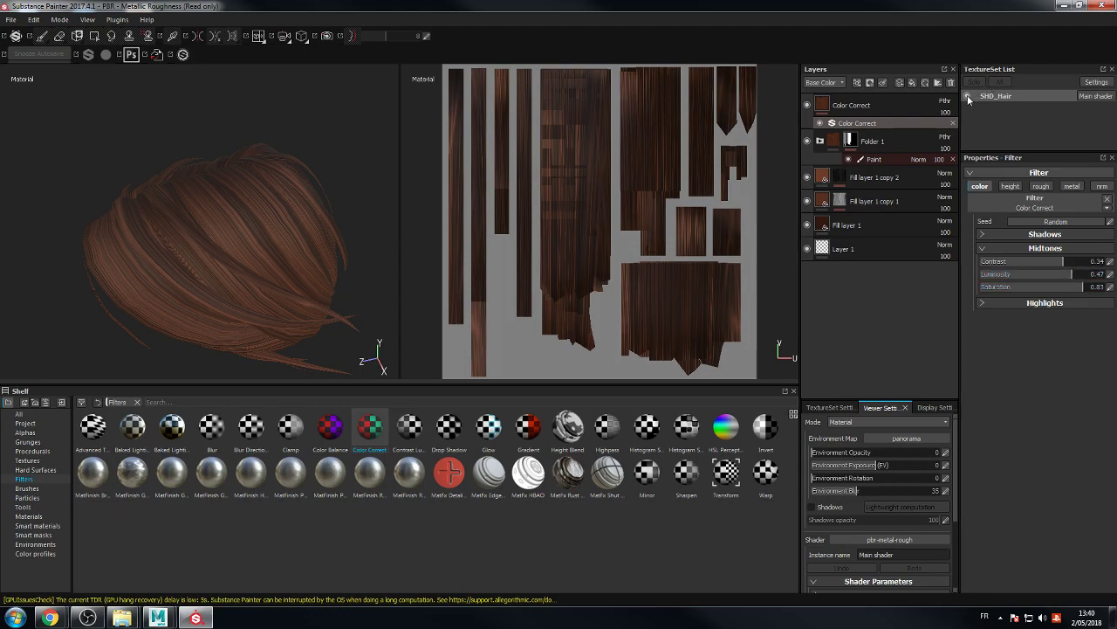
click(807, 105)
Step: Add a black mask with a paint effect to the Color Correct layer and activate the paint brush
right_click(825, 112)
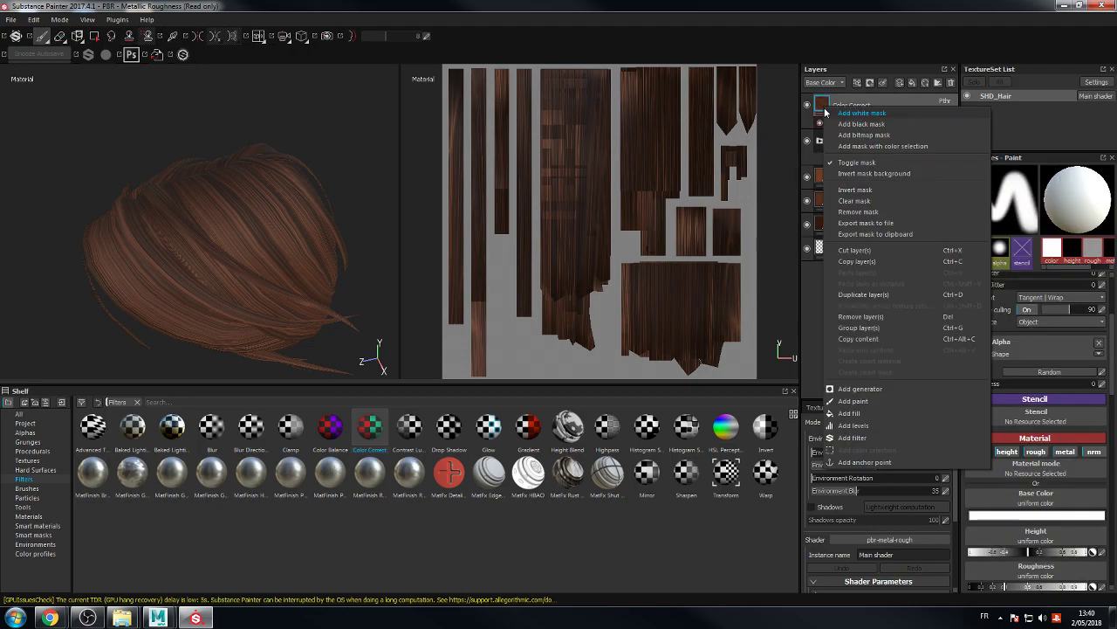
click(874, 124)
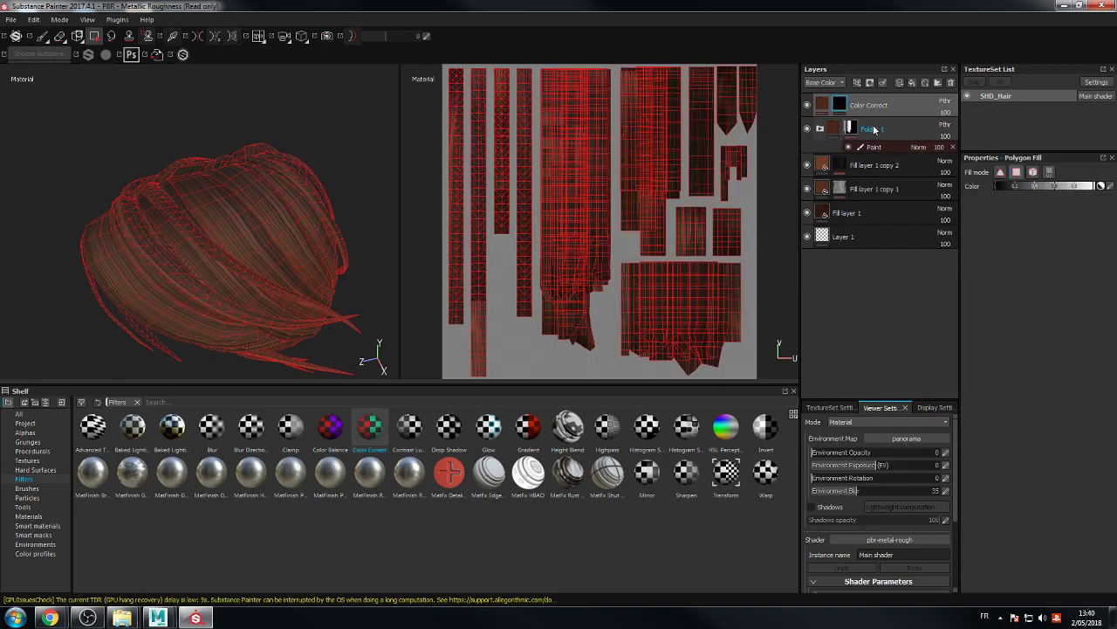
right_click(837, 105)
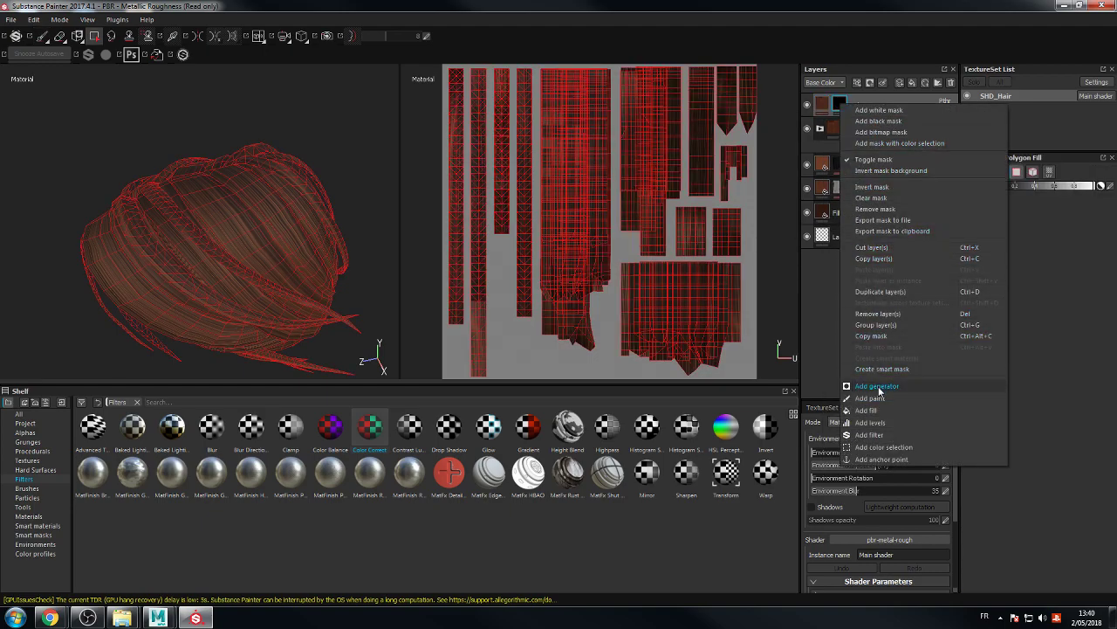
click(878, 398)
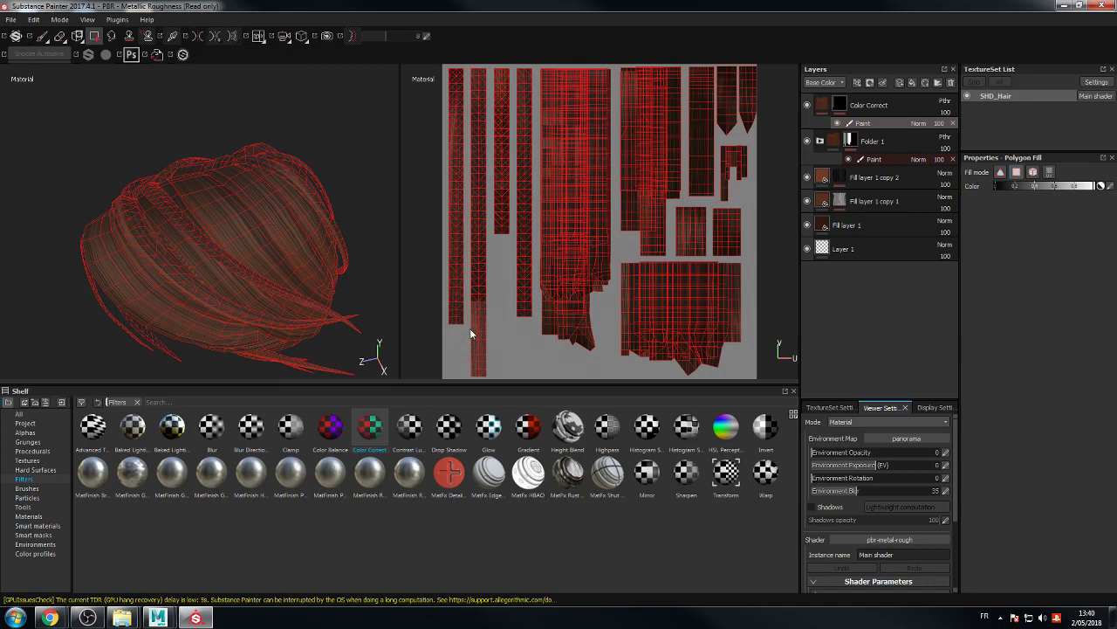
click(49, 38)
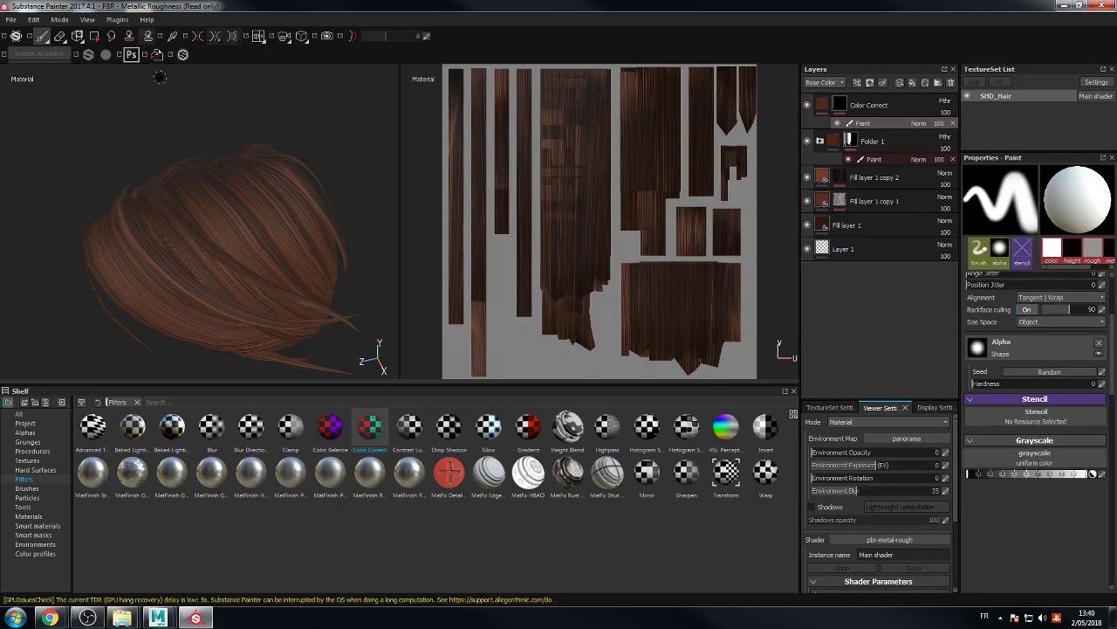
click(807, 104)
alt+drag(413, 151, 219, 117)
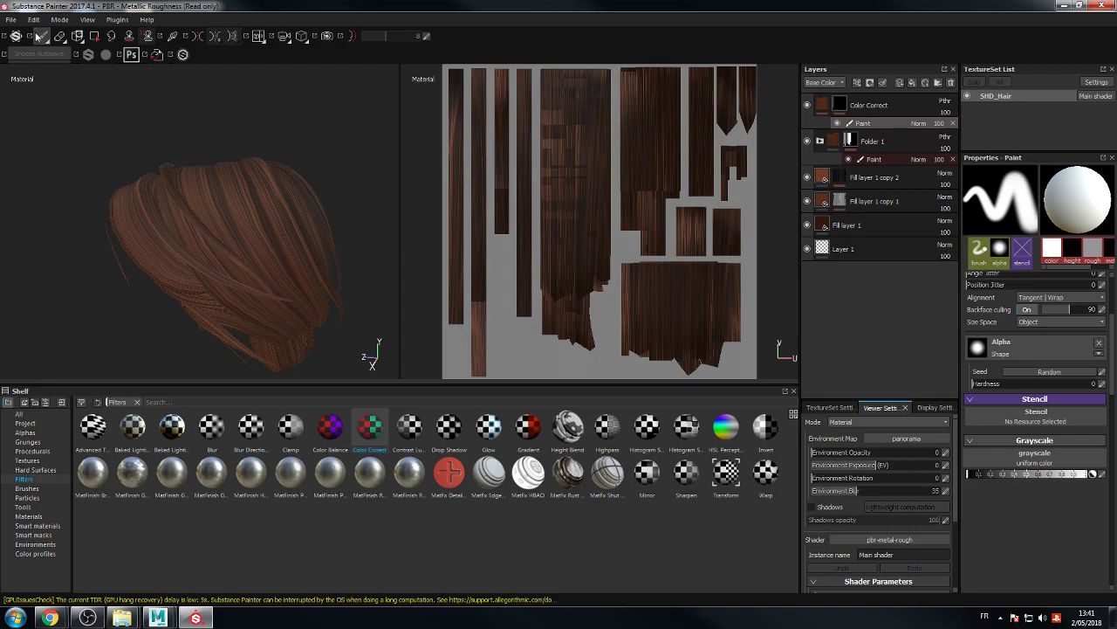
Step: Save the project as Hair in the [Cheveux] folder of HEAJ - [2017-2018], Q2 - ART - CharaCrea
click(12, 21)
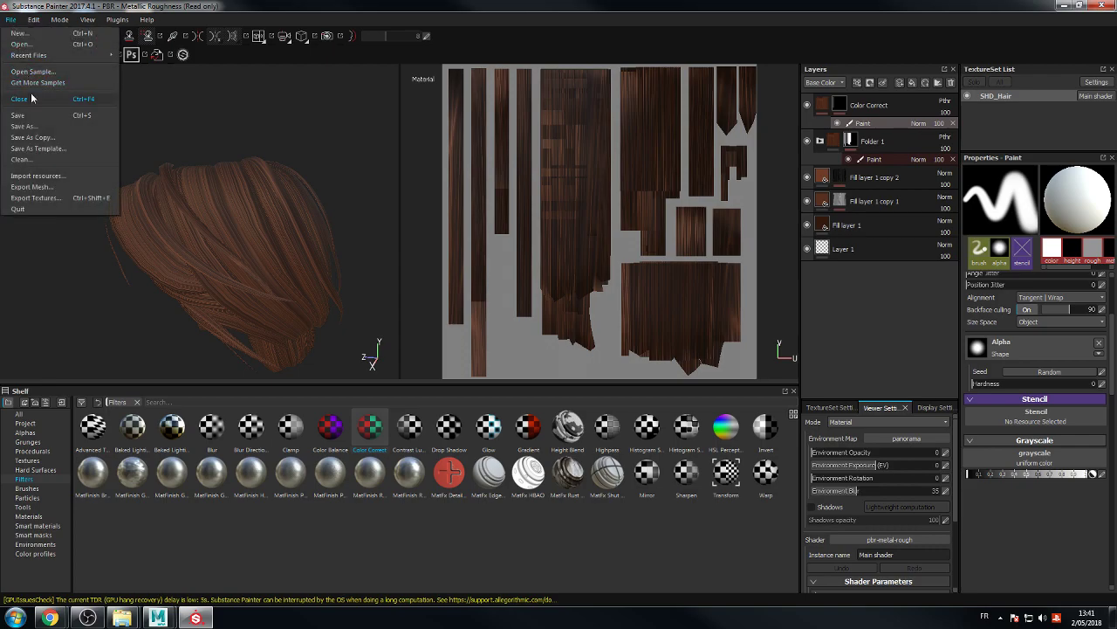
click(33, 126)
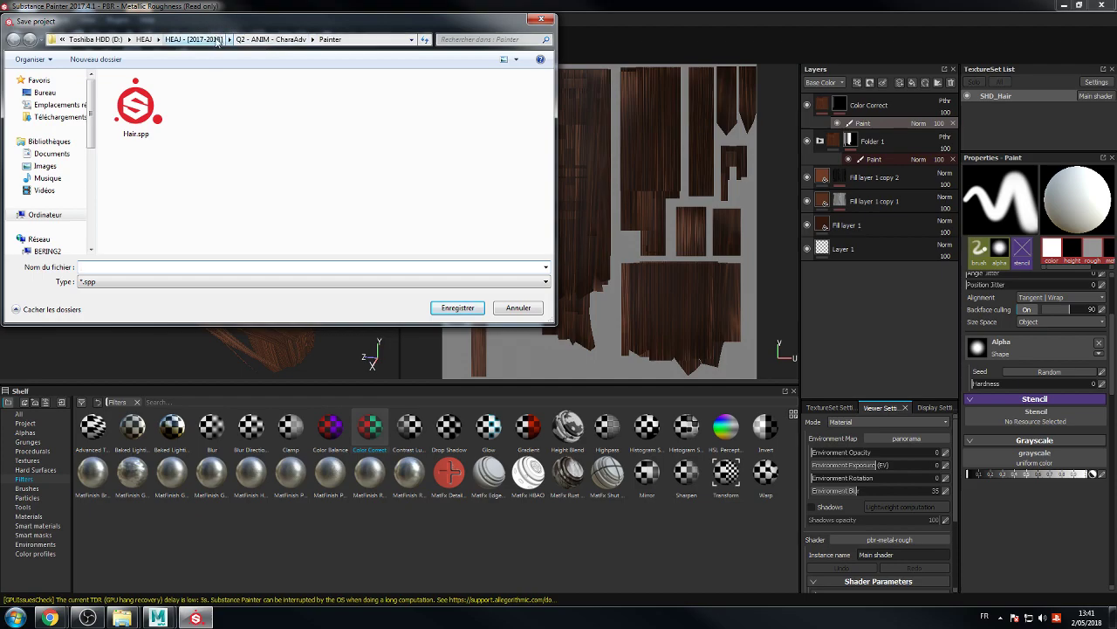
click(218, 40)
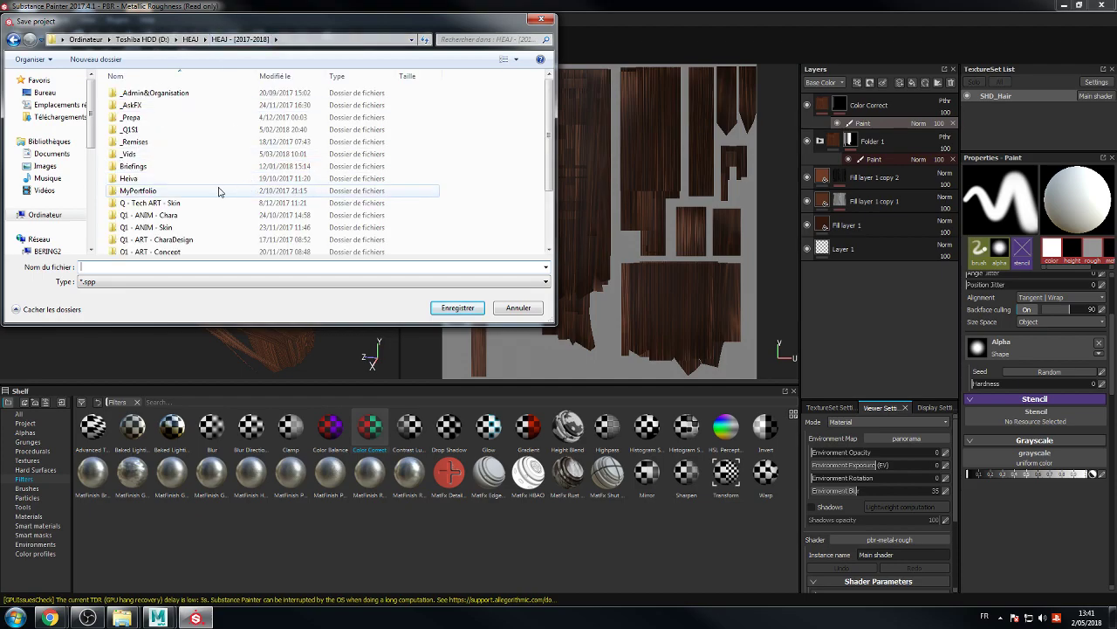
click(219, 186)
scroll(188, 199, down, 2)
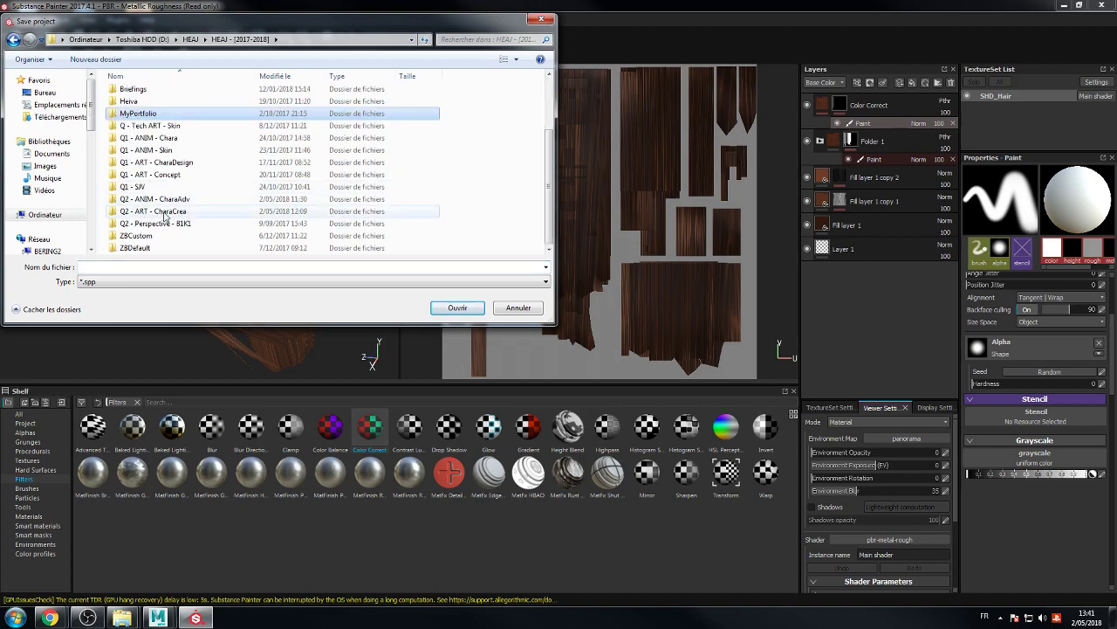
double_click(165, 214)
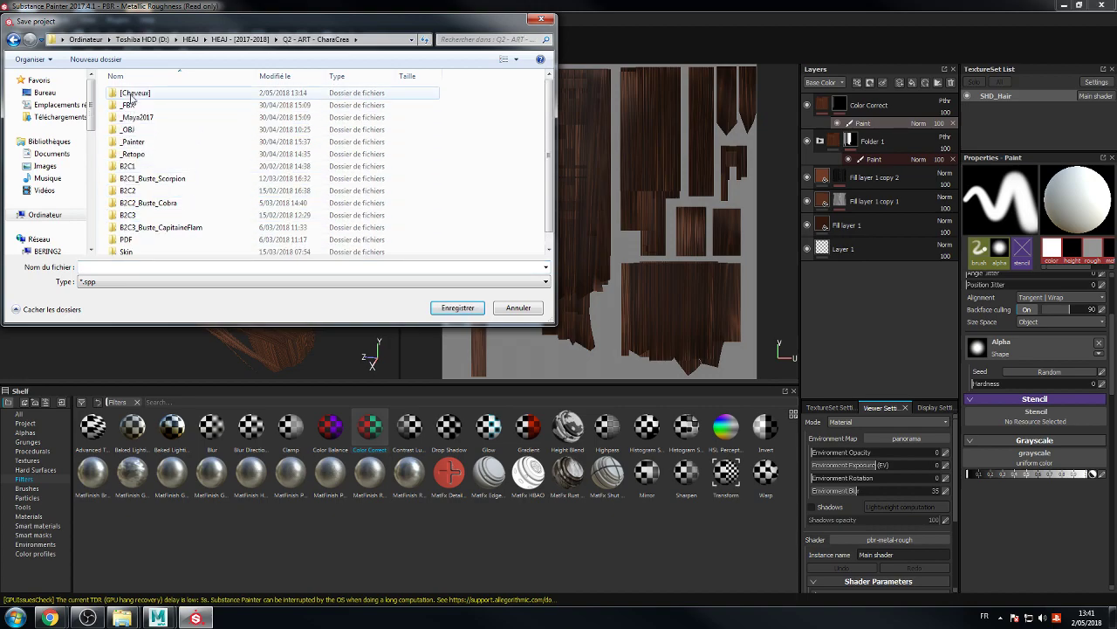
double_click(131, 96)
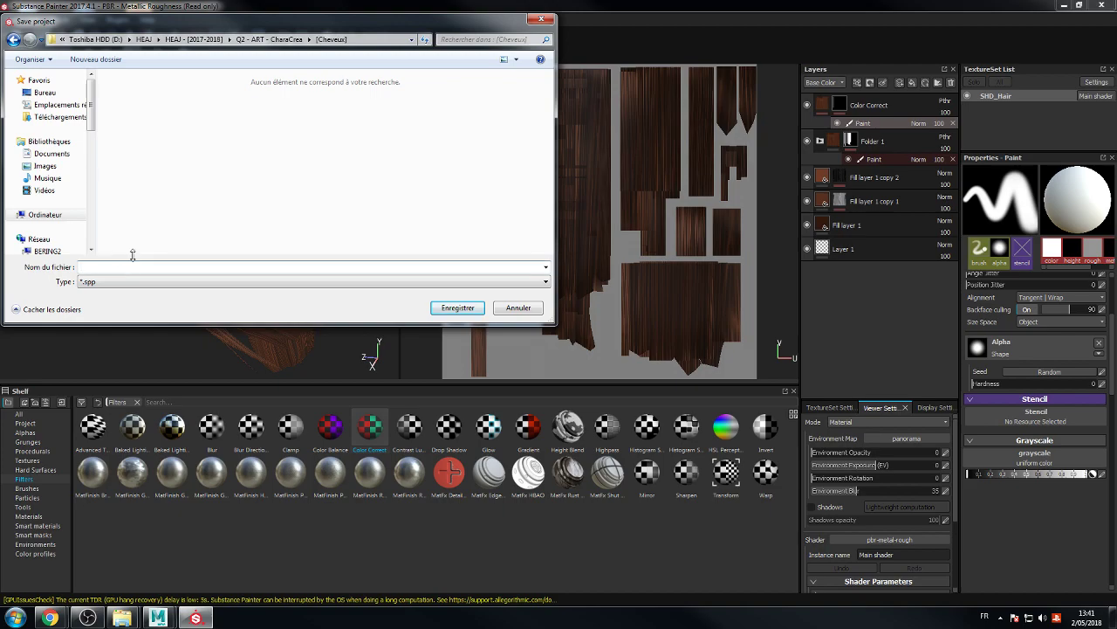
text(Hai)
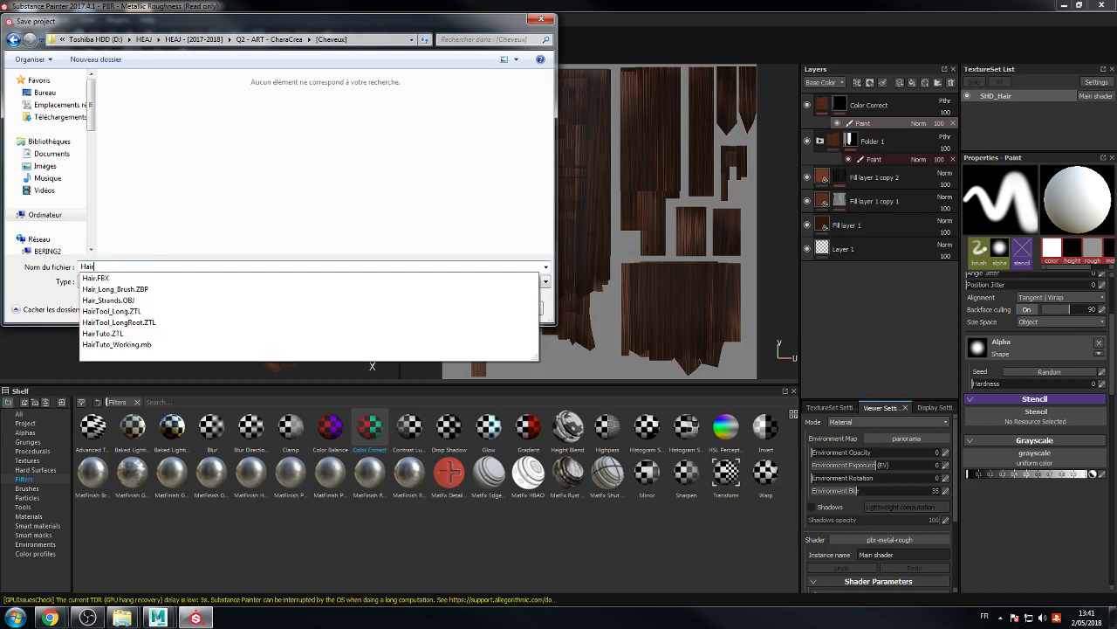
text(r)
key(Return)
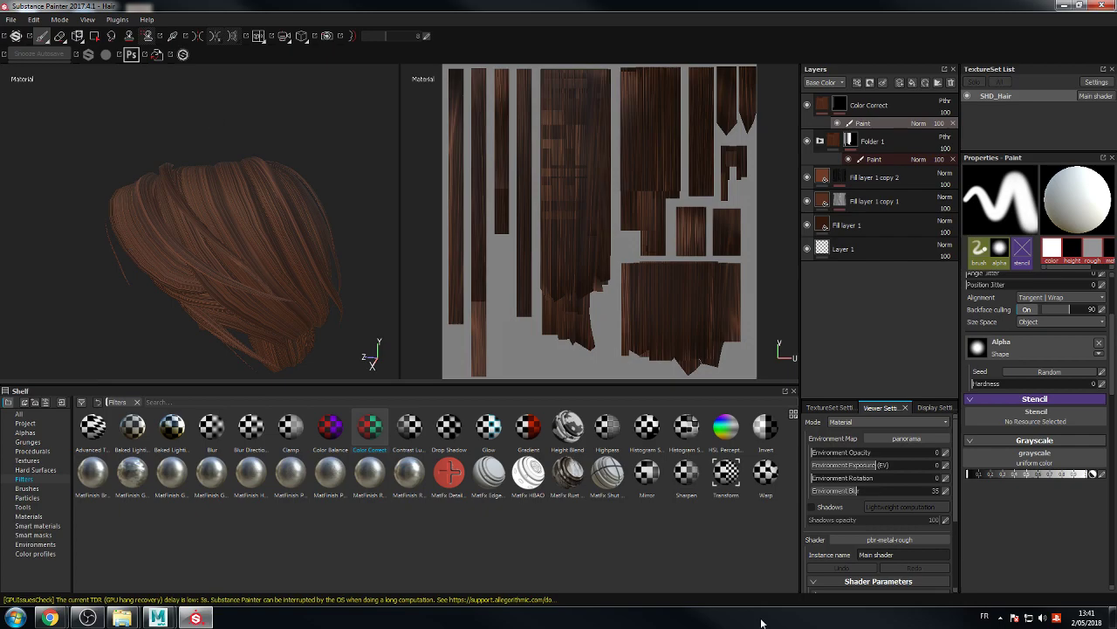
Step: Open the texture baking settings for SHD_Hair and leave only Ambient occlusion enabled among the additional maps
click(934, 408)
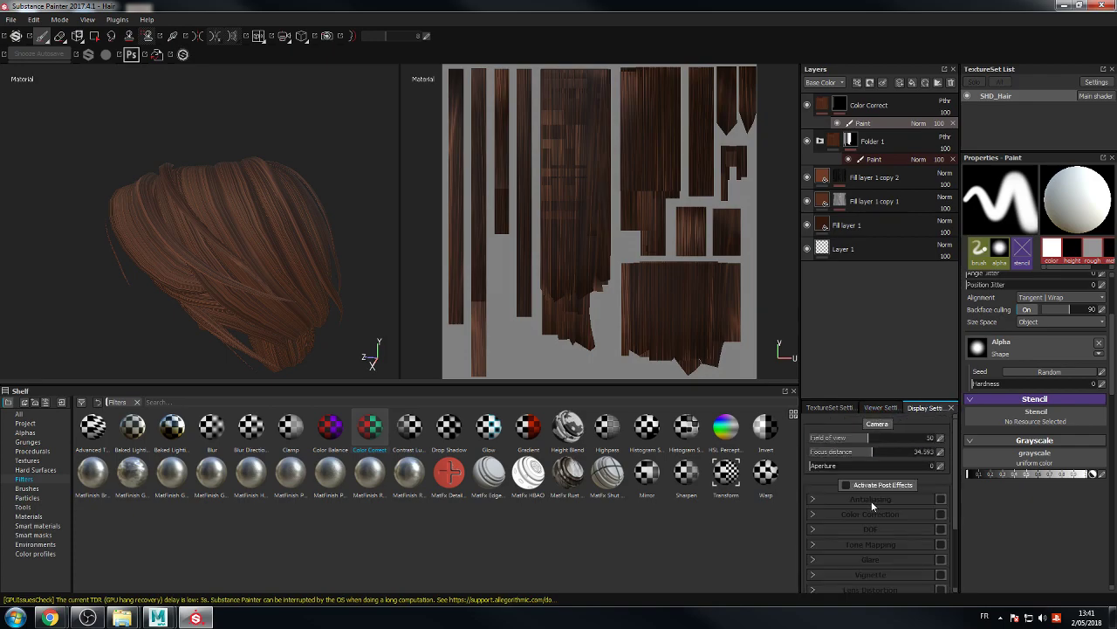
click(833, 409)
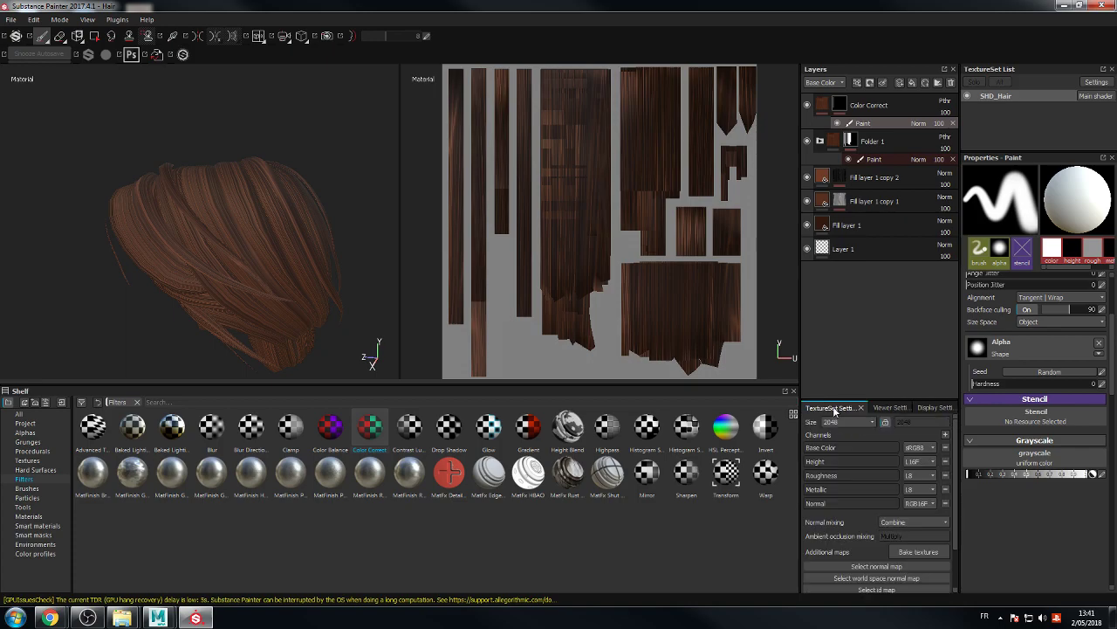
drag(881, 401, 883, 313)
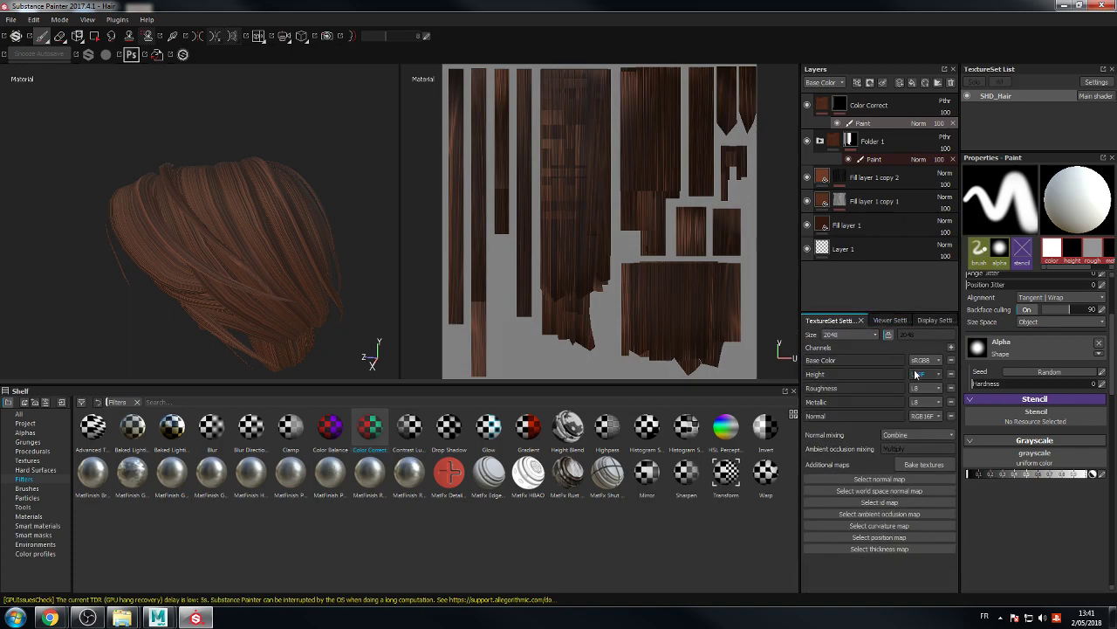
click(918, 463)
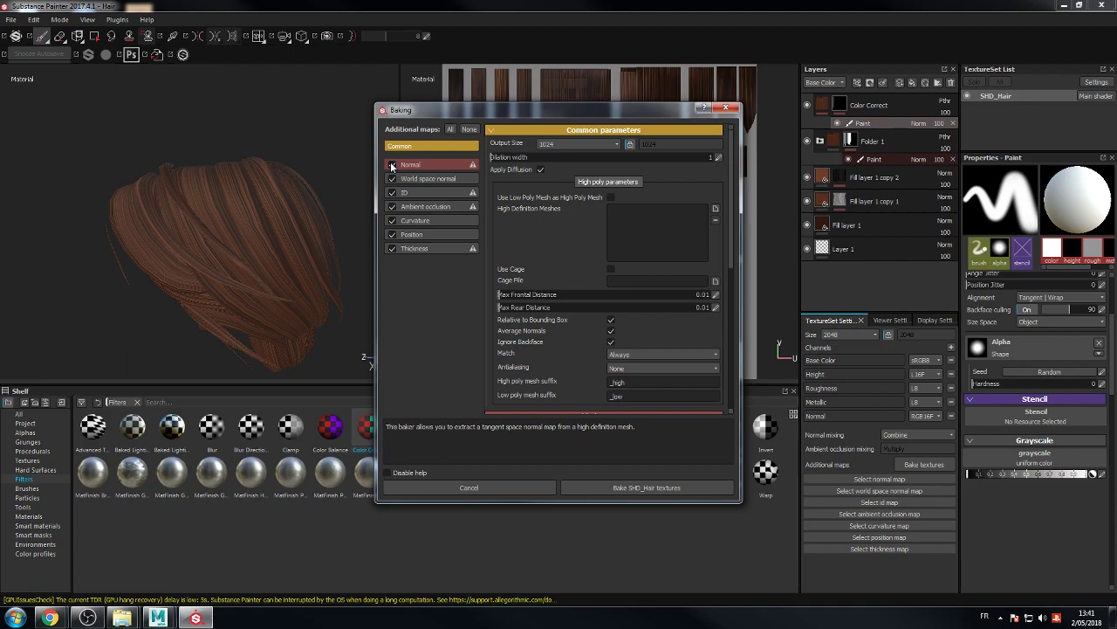
click(391, 165)
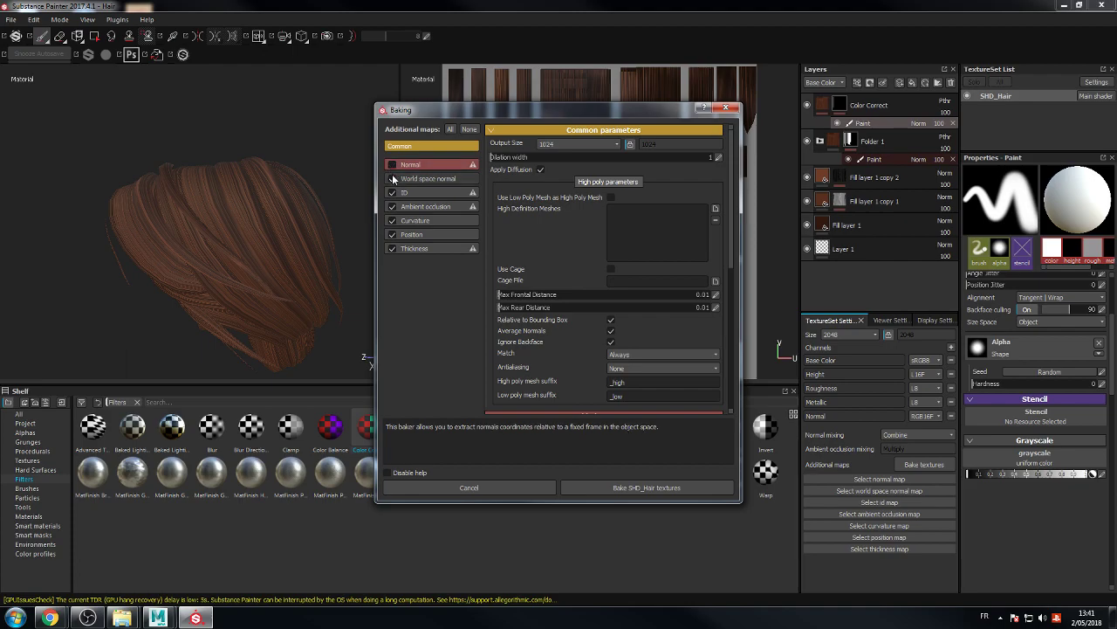
click(392, 179)
click(392, 221)
click(392, 234)
click(392, 249)
click(425, 207)
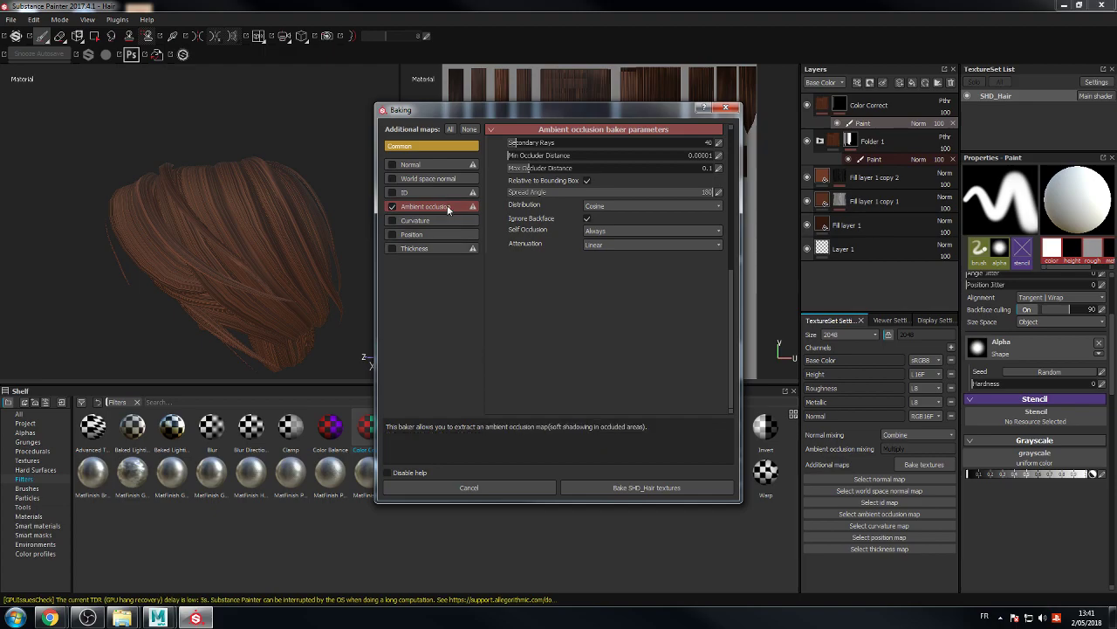
Step: Enable using the low poly mesh as the high poly mesh and bake the ambient occlusion map for SHD_Hair
click(439, 147)
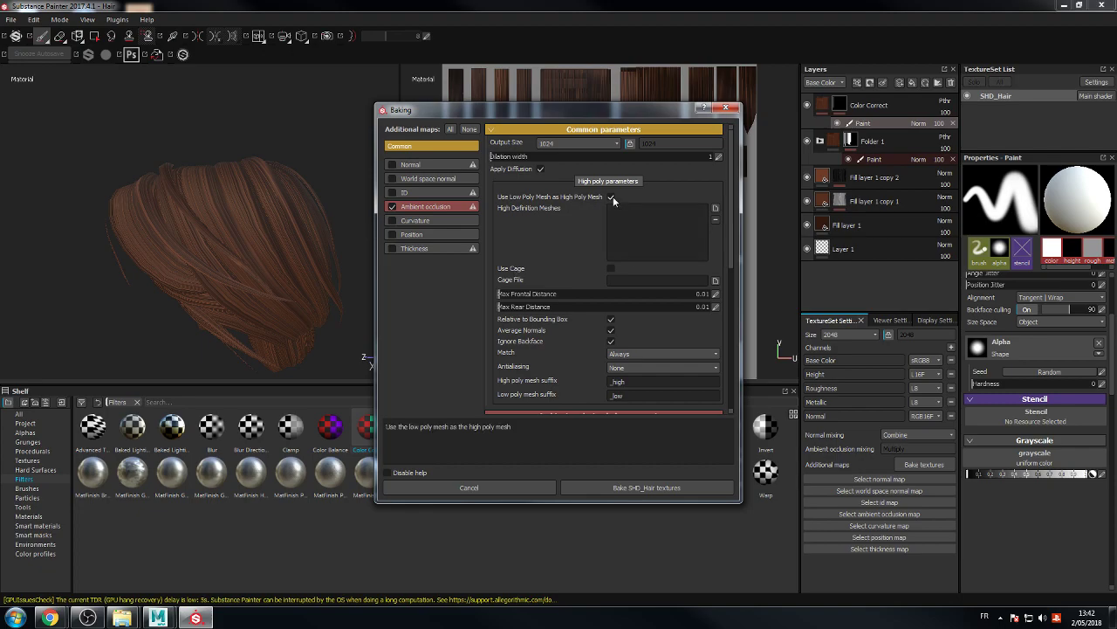
click(439, 207)
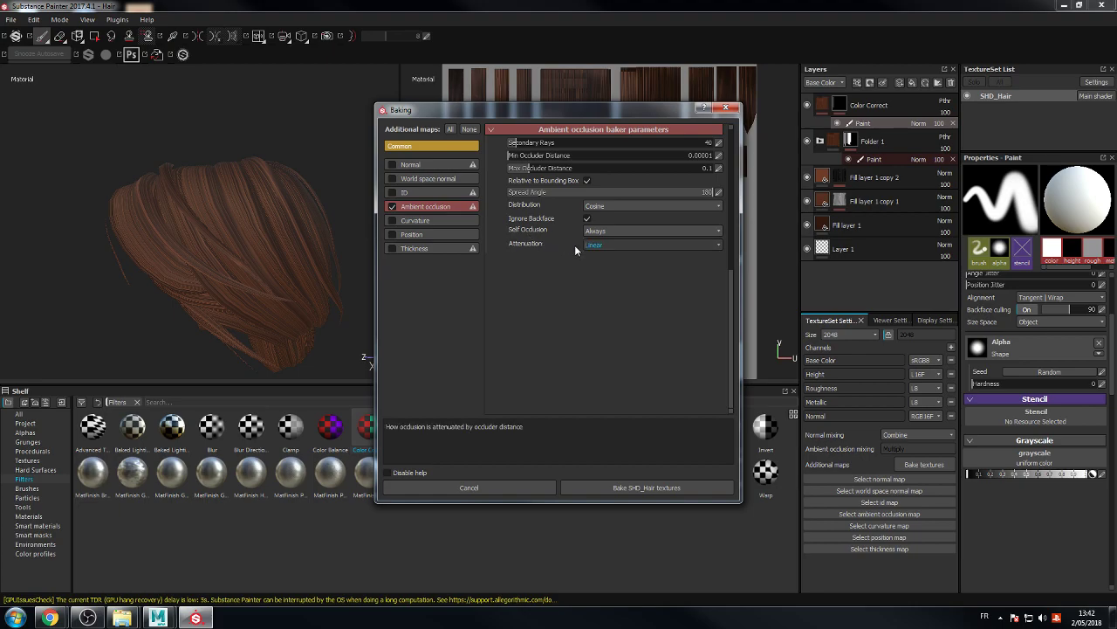
click(625, 489)
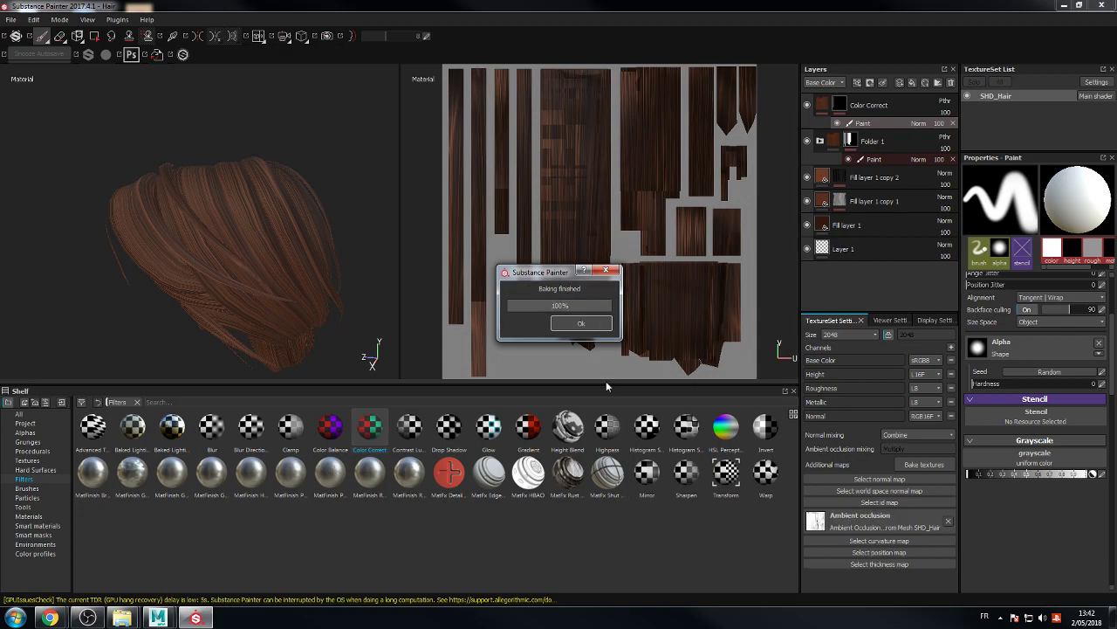
key(Return)
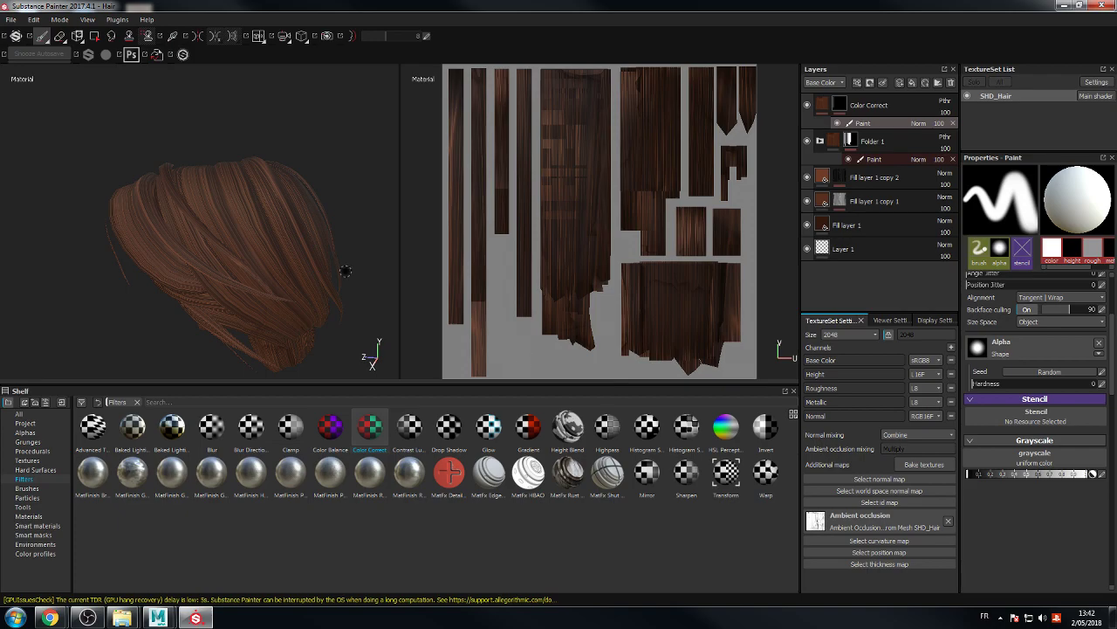
Step: Inspect the textured hair from several angles and save the project
mouse_move(323, 119)
alt+mouse_down()
mouse_move(368, 160)
mouse_move(316, 110)
mouse_move(281, 106)
mouse_move(327, 155)
mouse_move(381, 165)
alt+mouse_up()
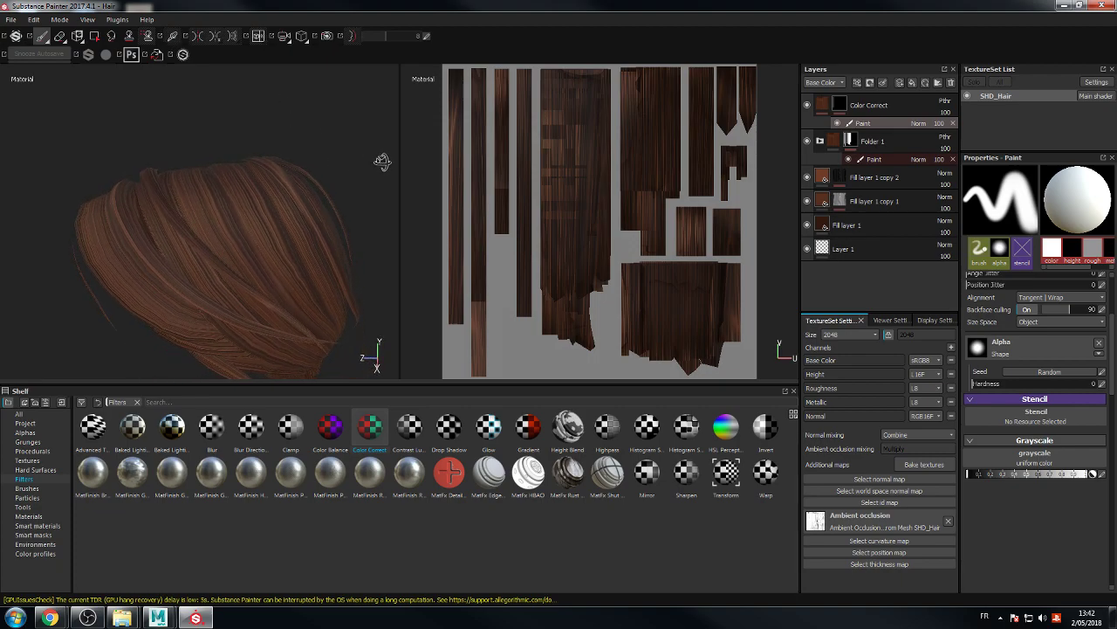
alt+drag(219, 115, 287, 236)
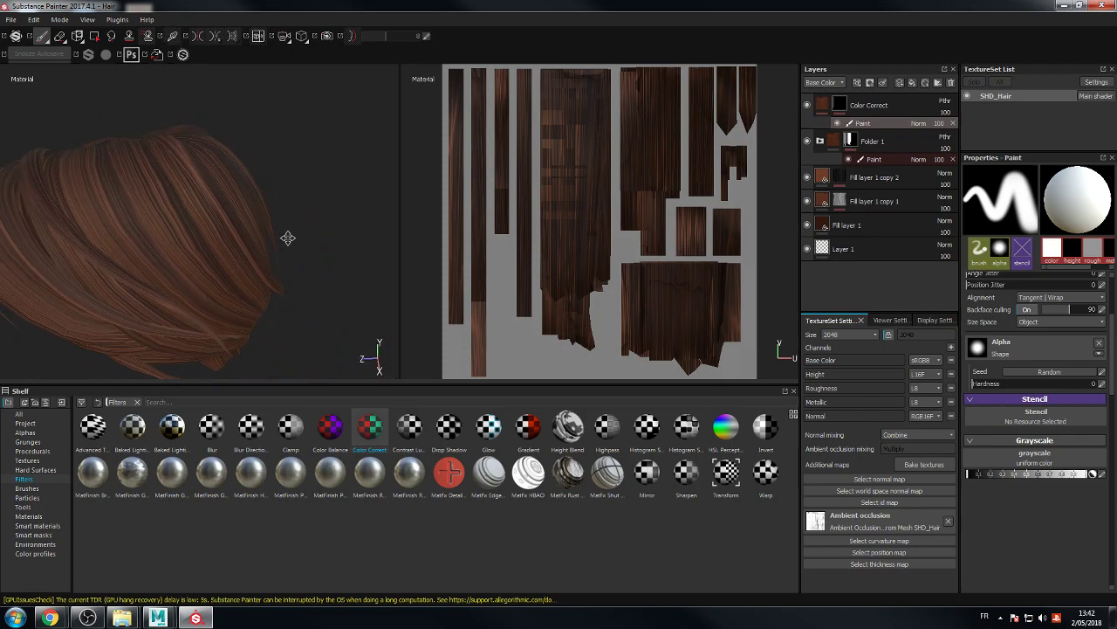
alt+drag(335, 174, 290, 157)
alt+drag(349, 205, 350, 205)
key(ctrl+s)
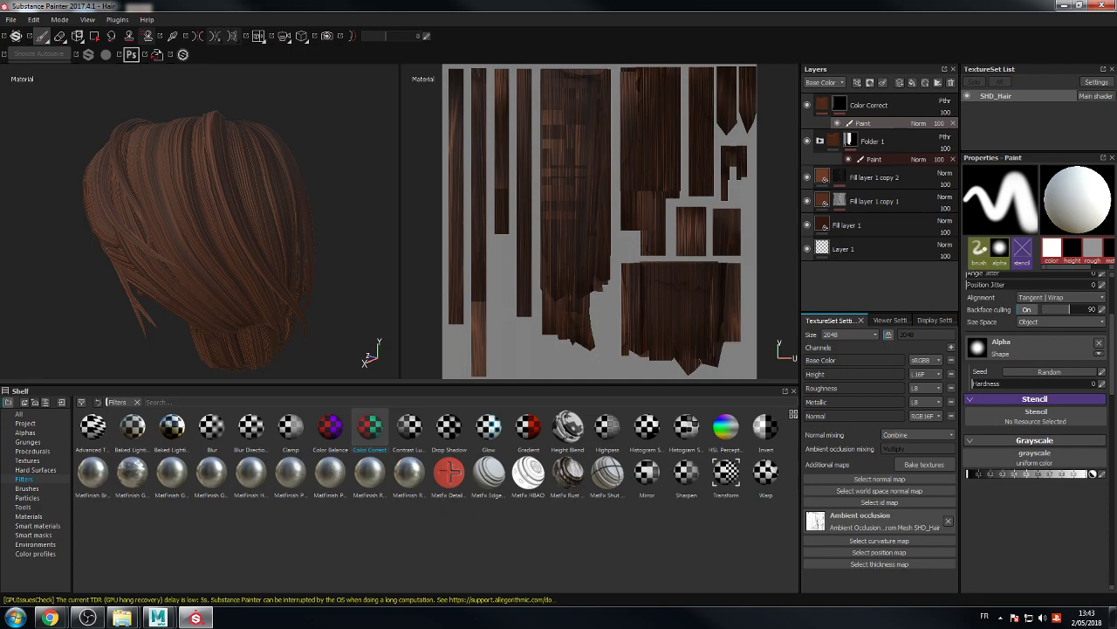
Step: Switch to the desktop, launch Connexion Internet, enter the VNC authentication password and open room entry O-B238-B13
key(alt+Tab)
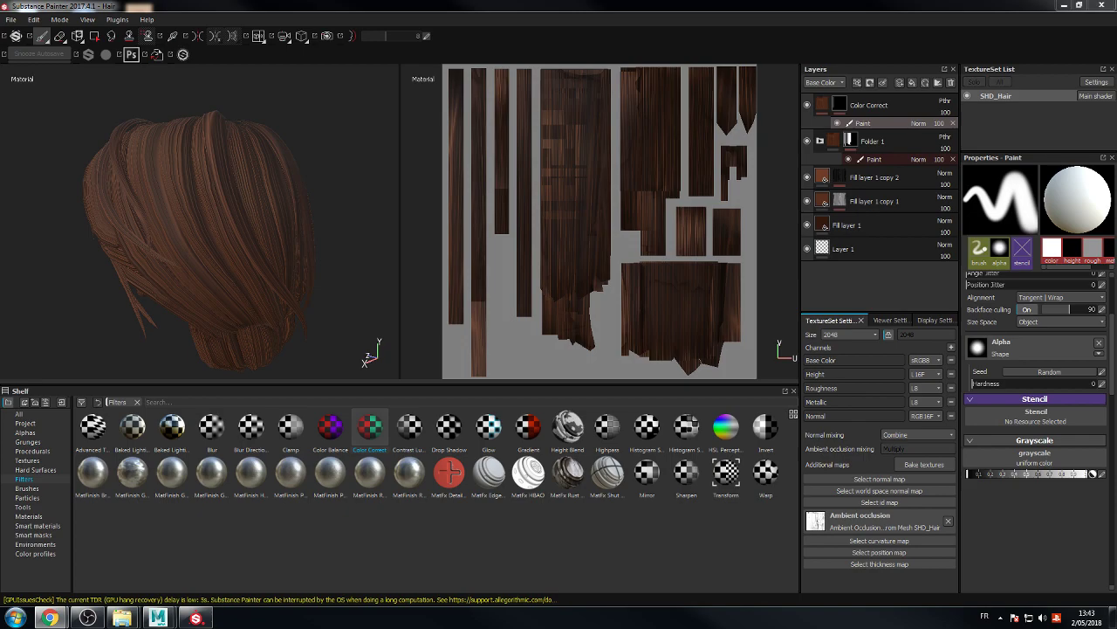
click(1064, 5)
double_click(24, 203)
click(598, 301)
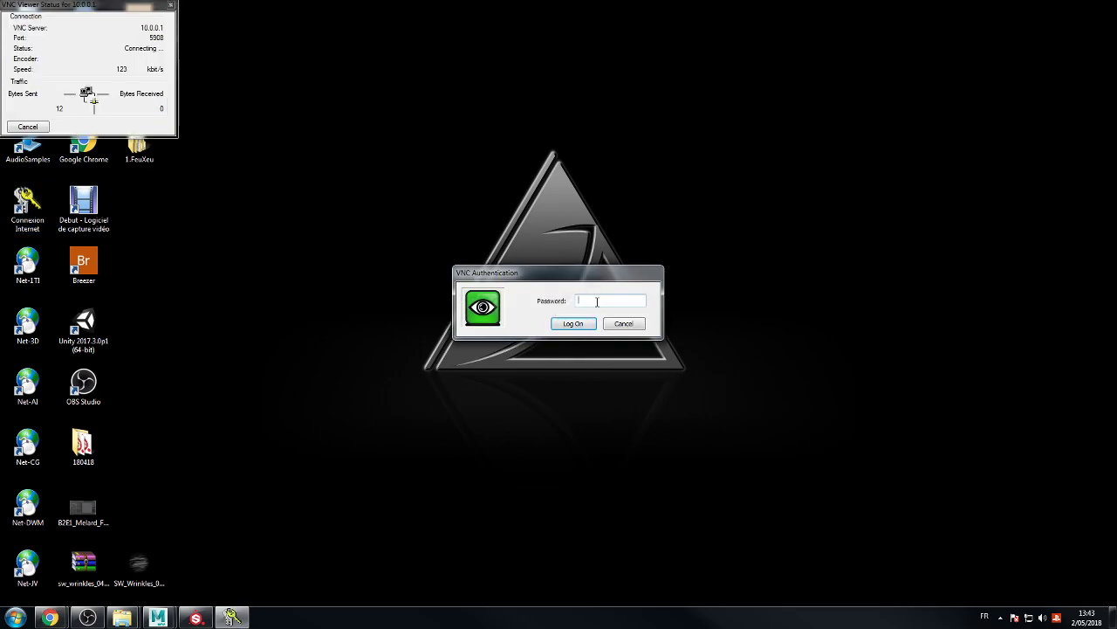
text(••••••••••)
key(Return)
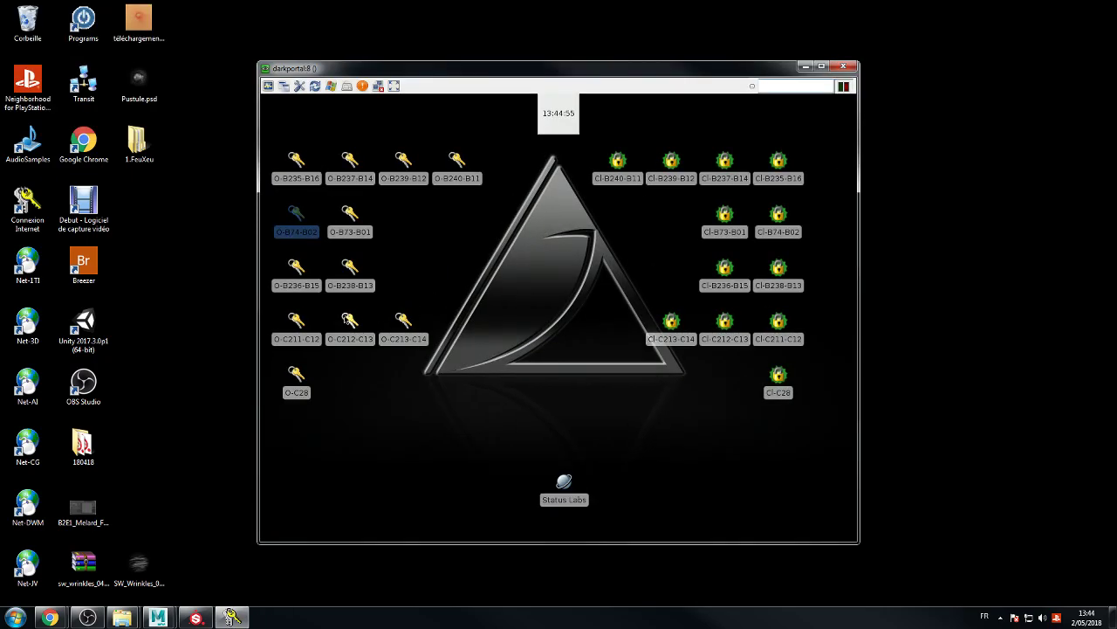
double_click(350, 273)
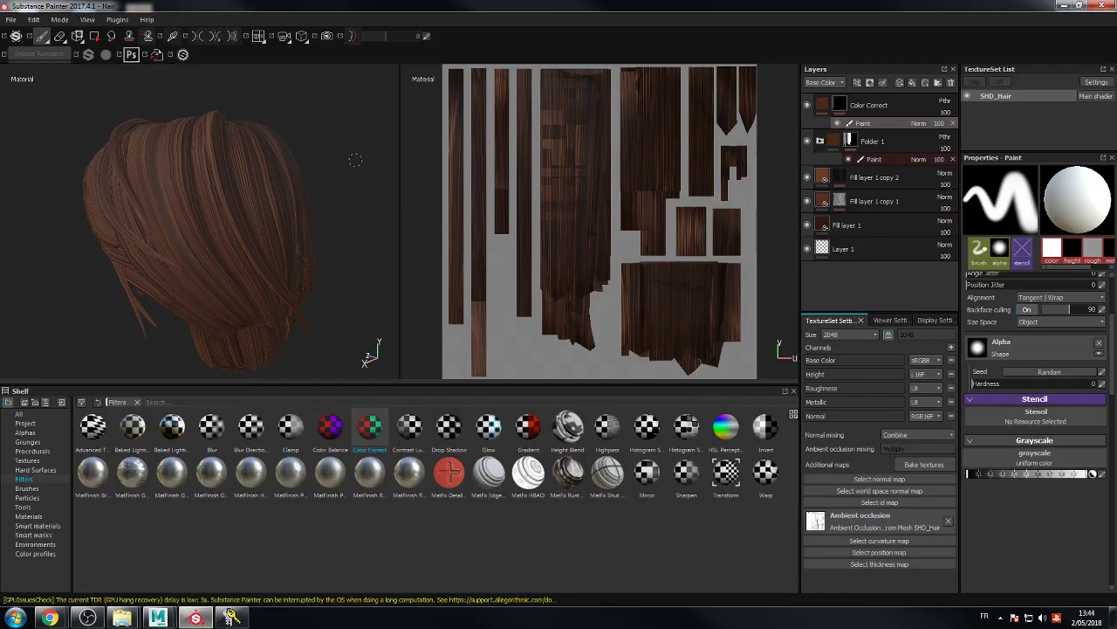
mouse_move(347, 162)
alt+mouse_down()
mouse_move(174, 125)
mouse_move(360, 136)
mouse_move(317, 137)
alt+mouse_up()
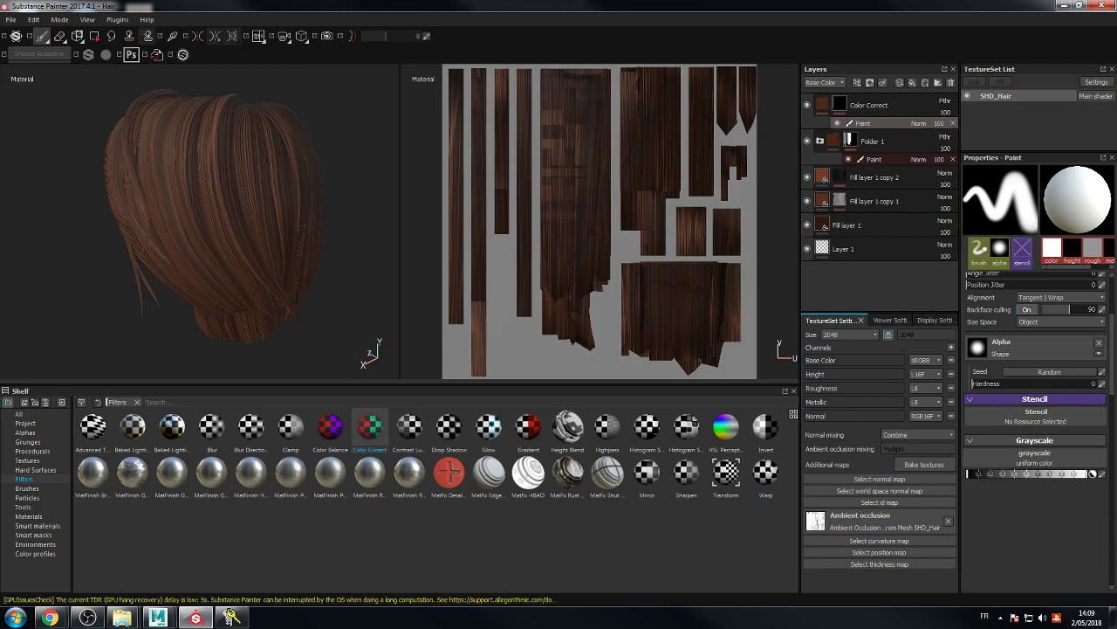
click(229, 617)
alt+drag(370, 213, 393, 194)
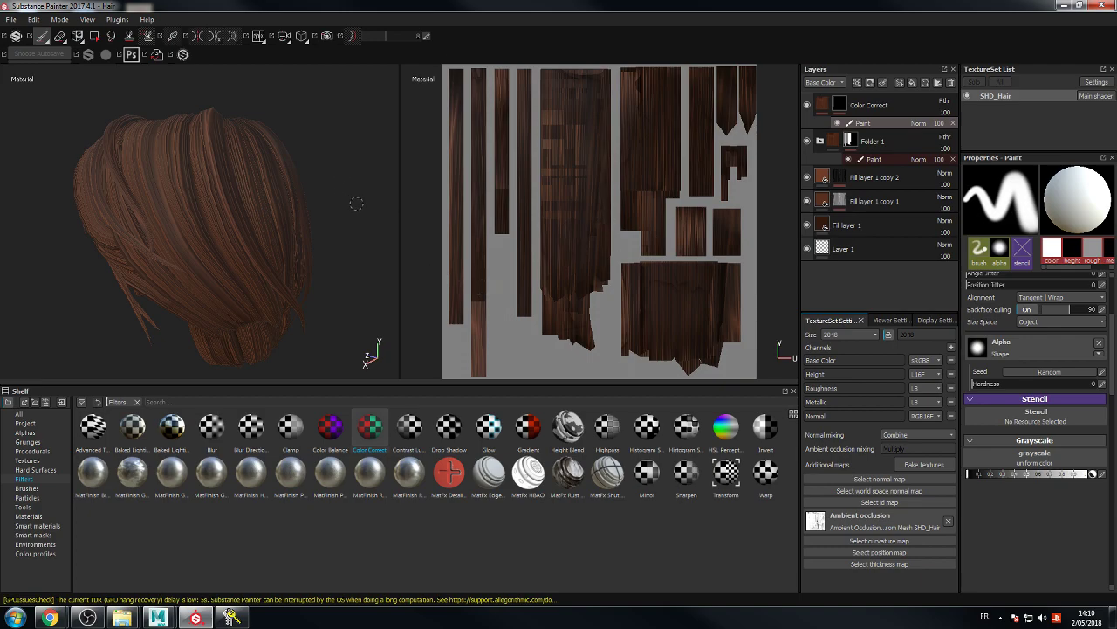
alt+drag(354, 201, 329, 194)
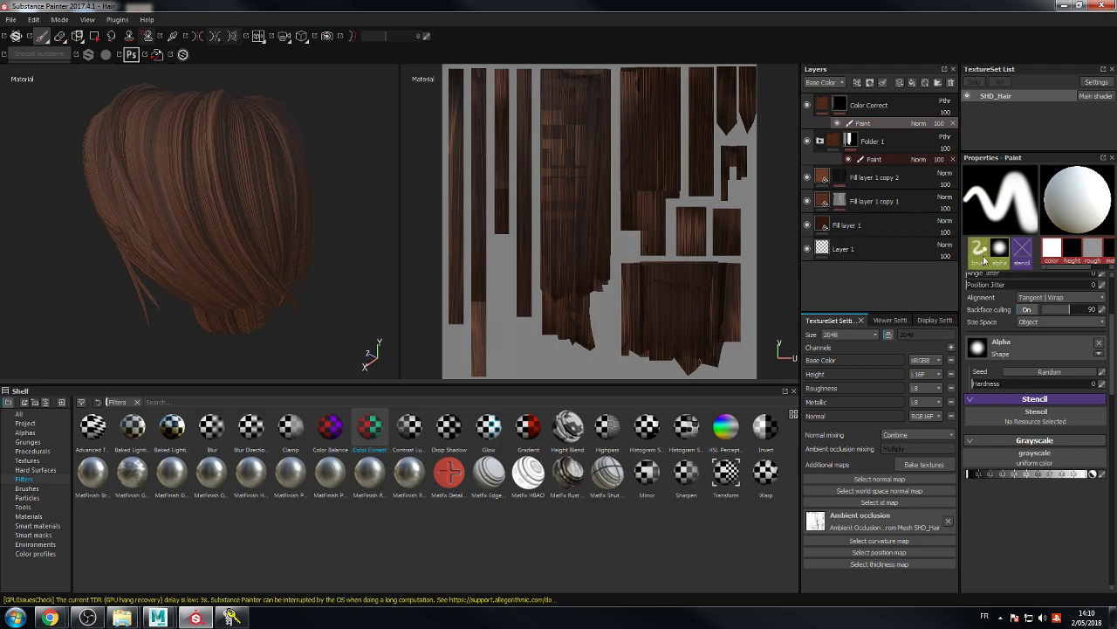
Step: Set the viewer shader to pbr-metal-rough-with-alpha-blending, check the hair strands and select the Color Correct layer's content
click(882, 320)
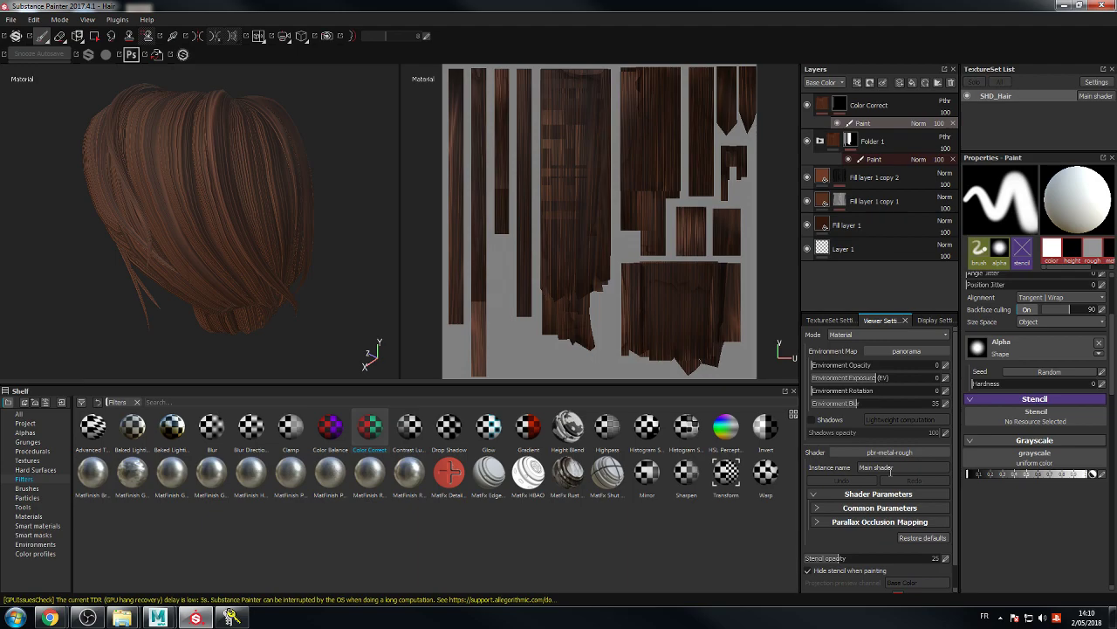
click(888, 466)
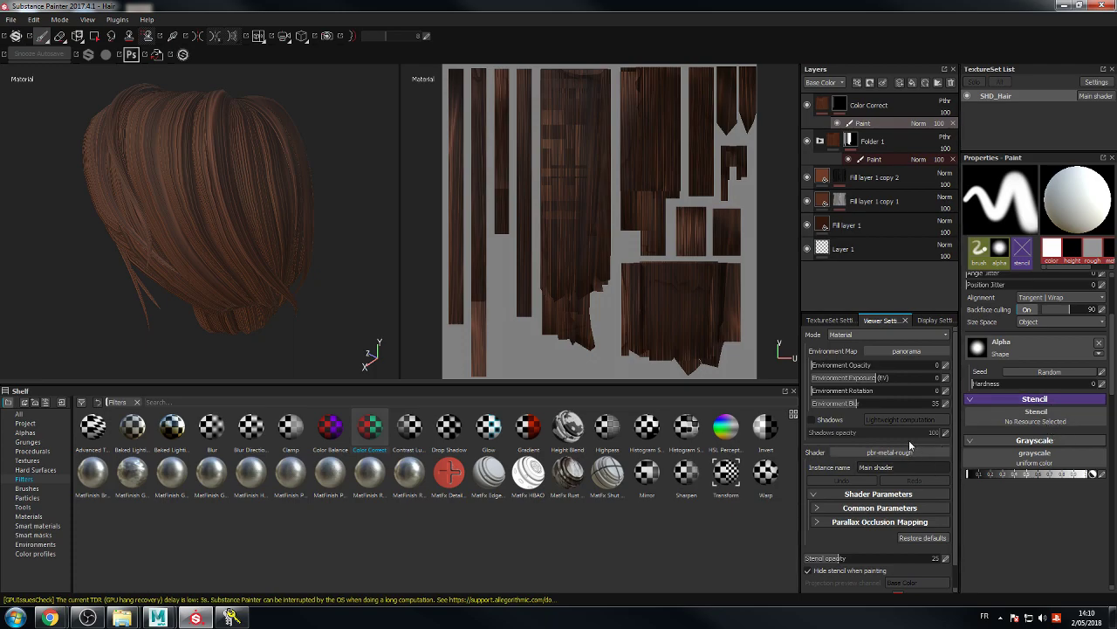
click(911, 452)
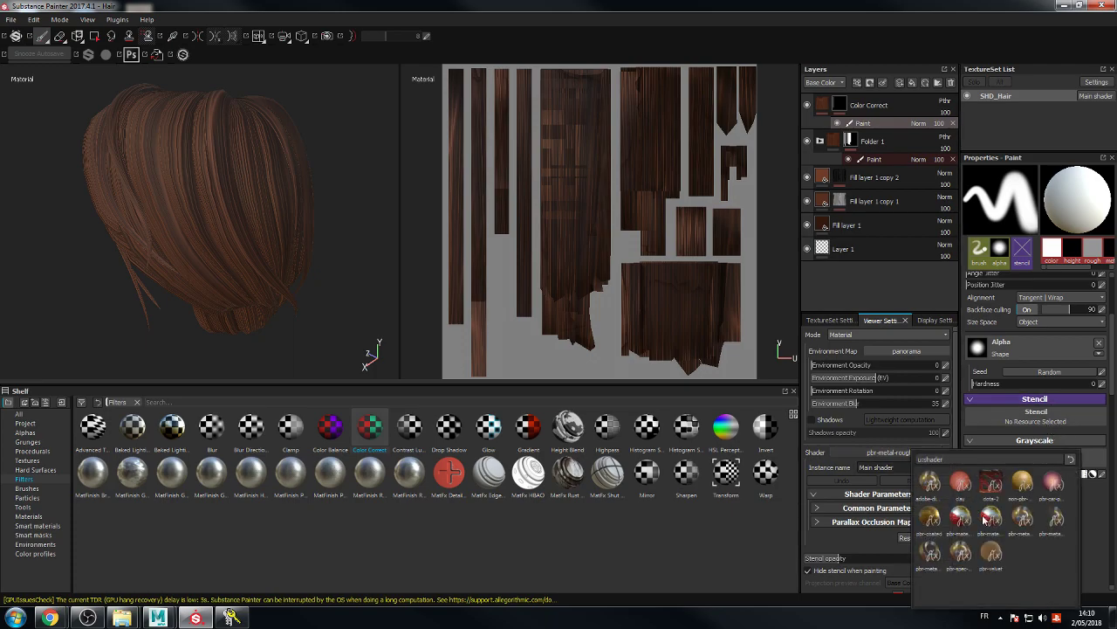
mouse_move(1056, 522)
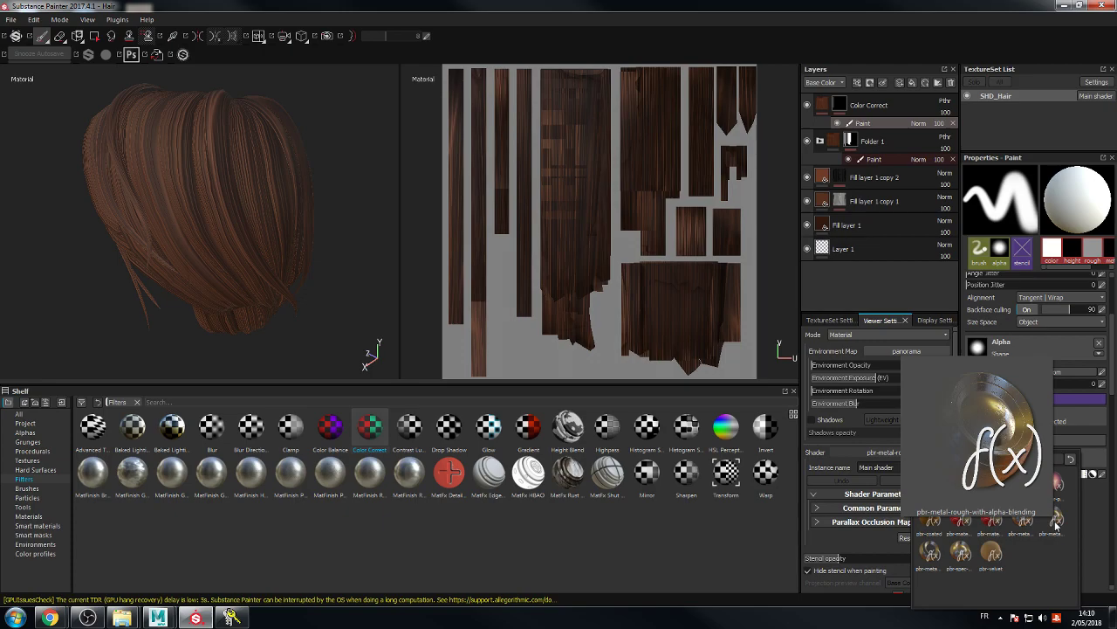
click(1056, 522)
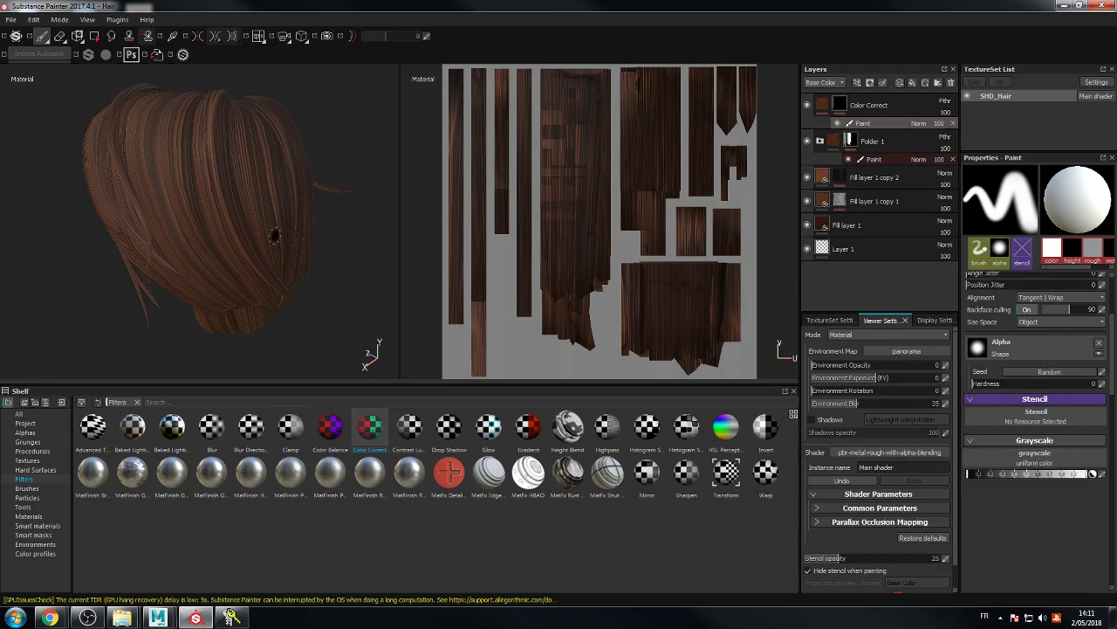
mouse_move(357, 270)
alt+mouse_down()
mouse_move(369, 227)
mouse_move(163, 227)
mouse_move(125, 195)
mouse_move(452, 221)
mouse_move(327, 184)
mouse_move(341, 117)
mouse_move(375, 105)
alt+mouse_up()
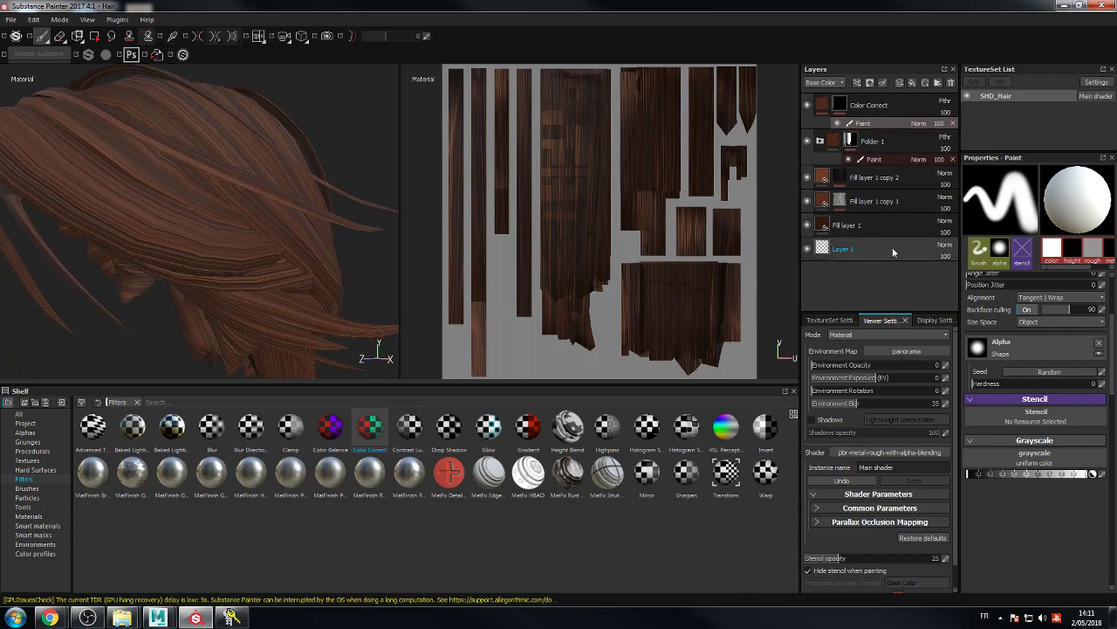
click(819, 105)
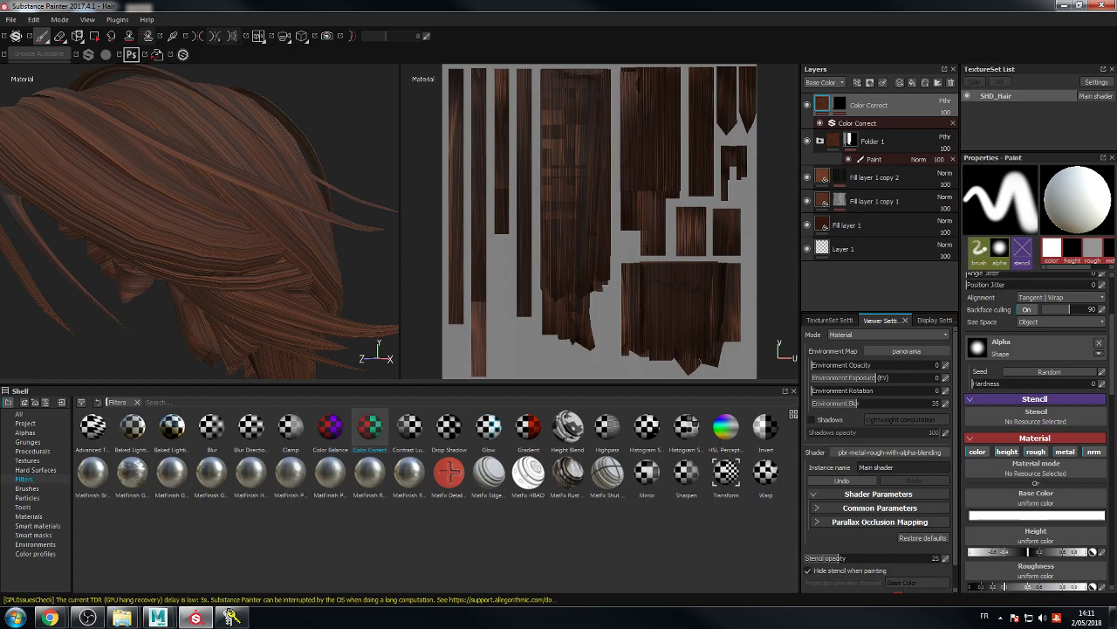
Step: Switch to the Substance Hair Texture Tutorial on YouTube in Chrome and find the passage about applying the alpha-supporting shader
mouse_move(50, 617)
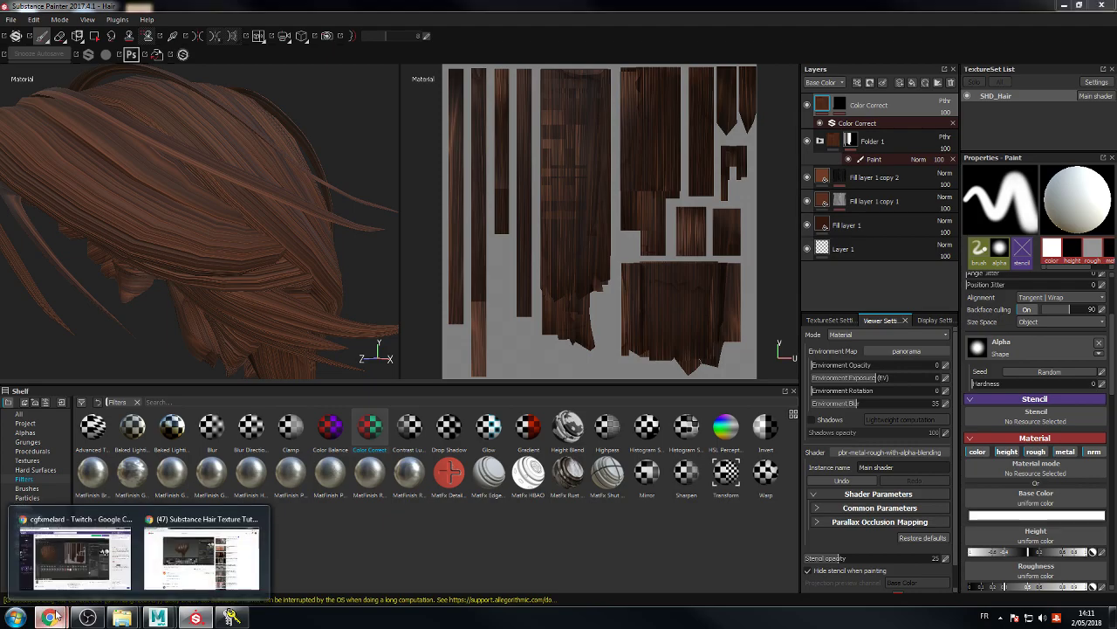
click(201, 559)
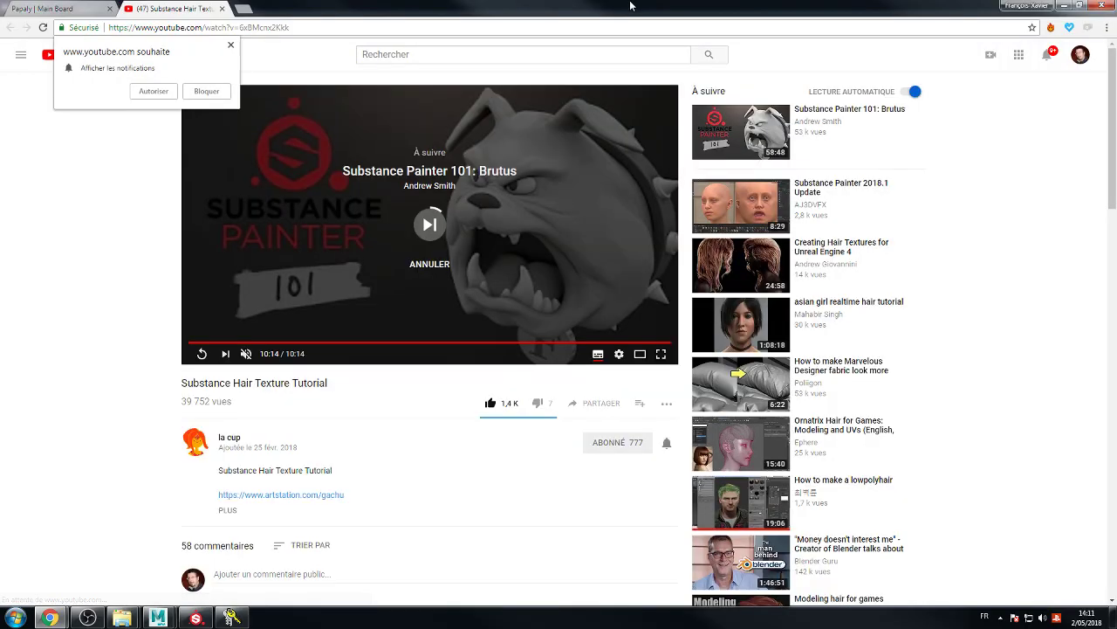
click(428, 266)
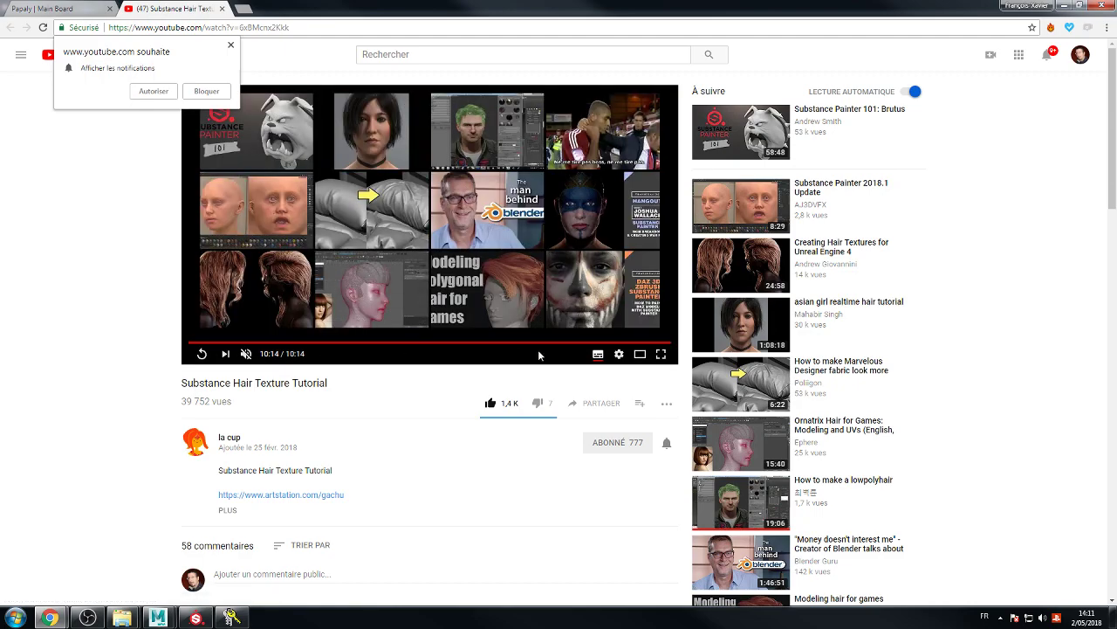
click(238, 344)
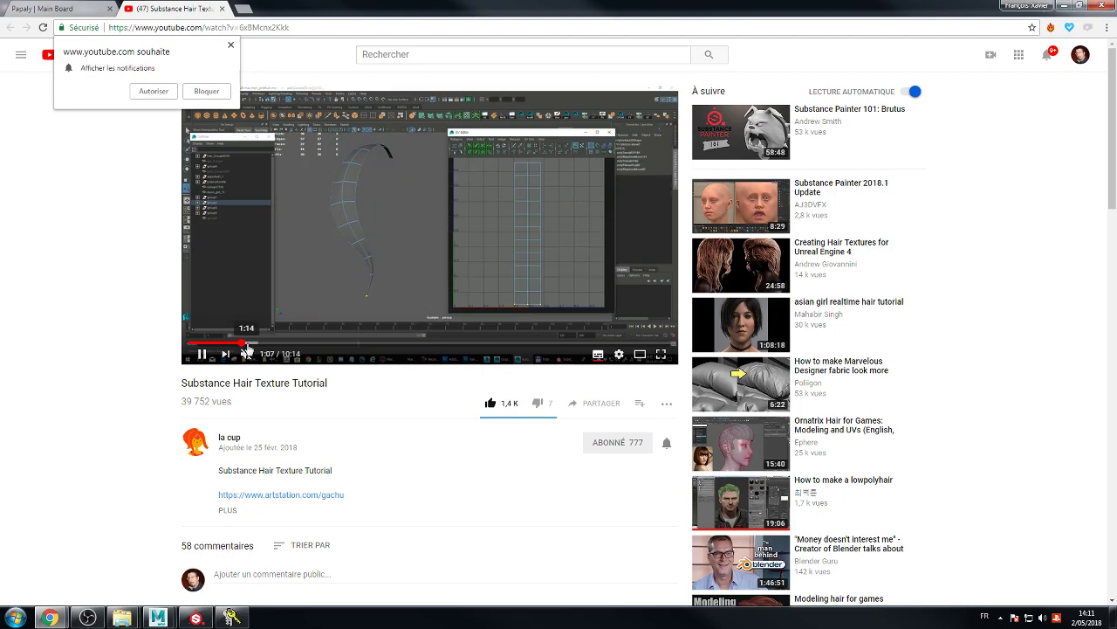
click(247, 345)
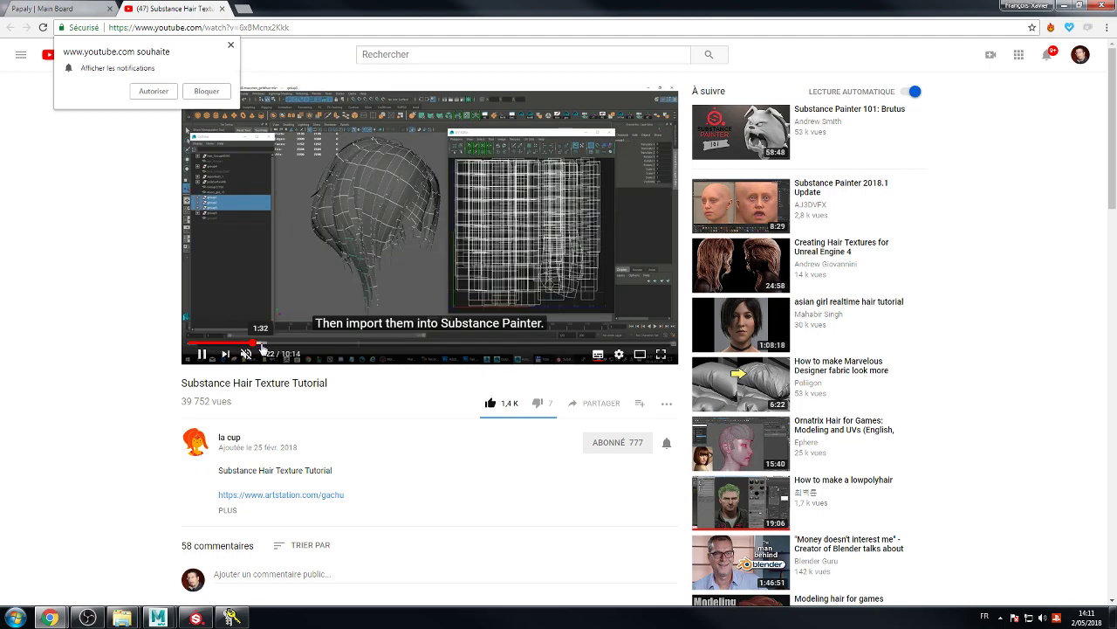
click(261, 344)
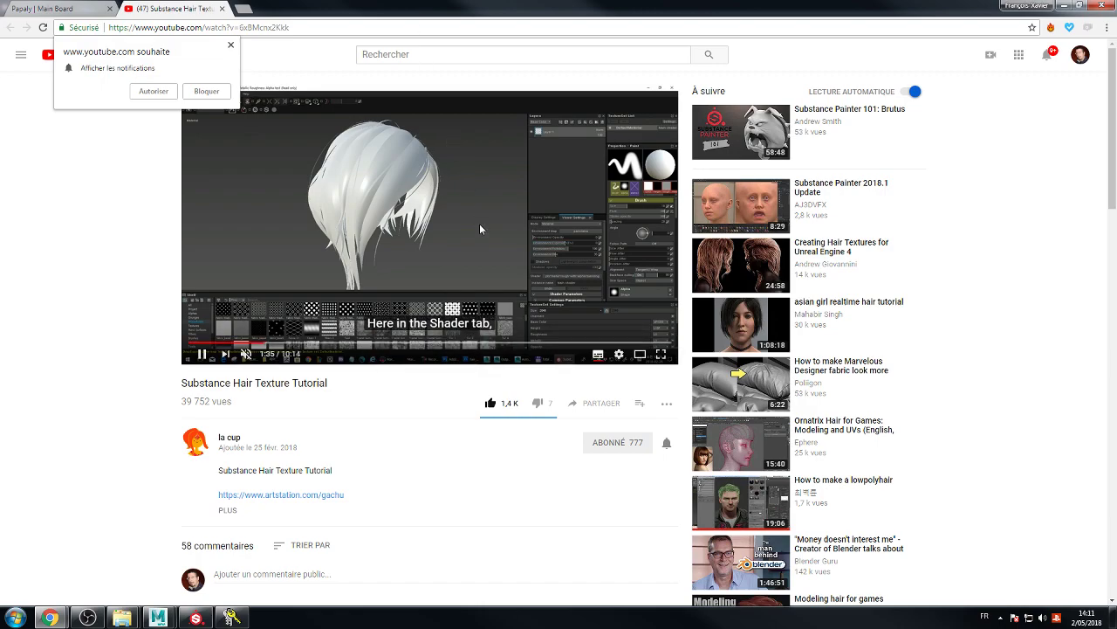
click(661, 354)
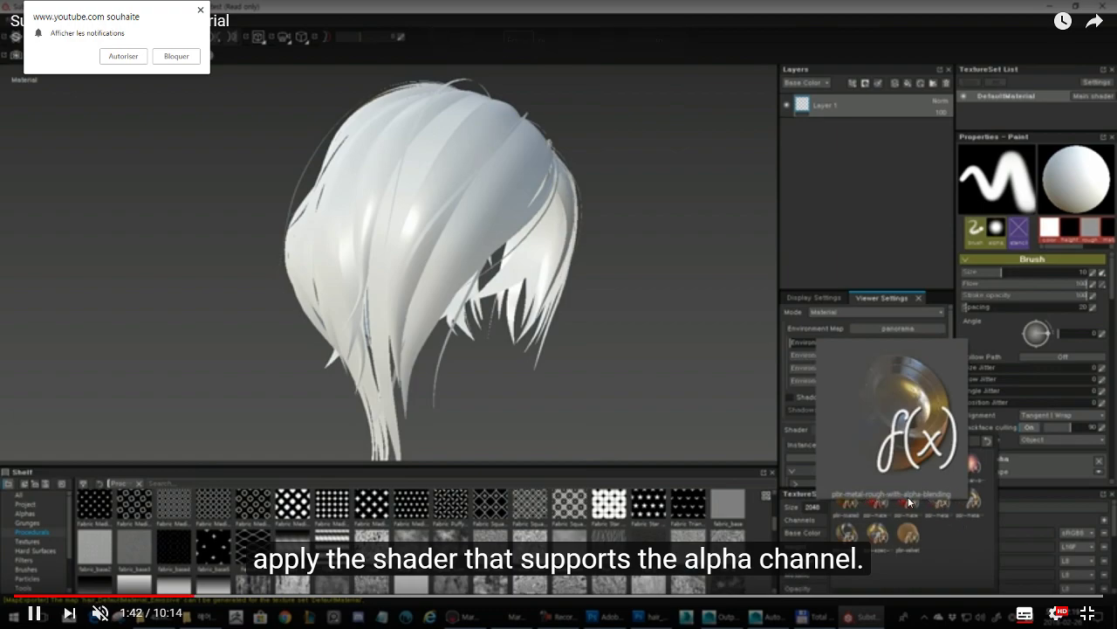
click(1086, 613)
key(space)
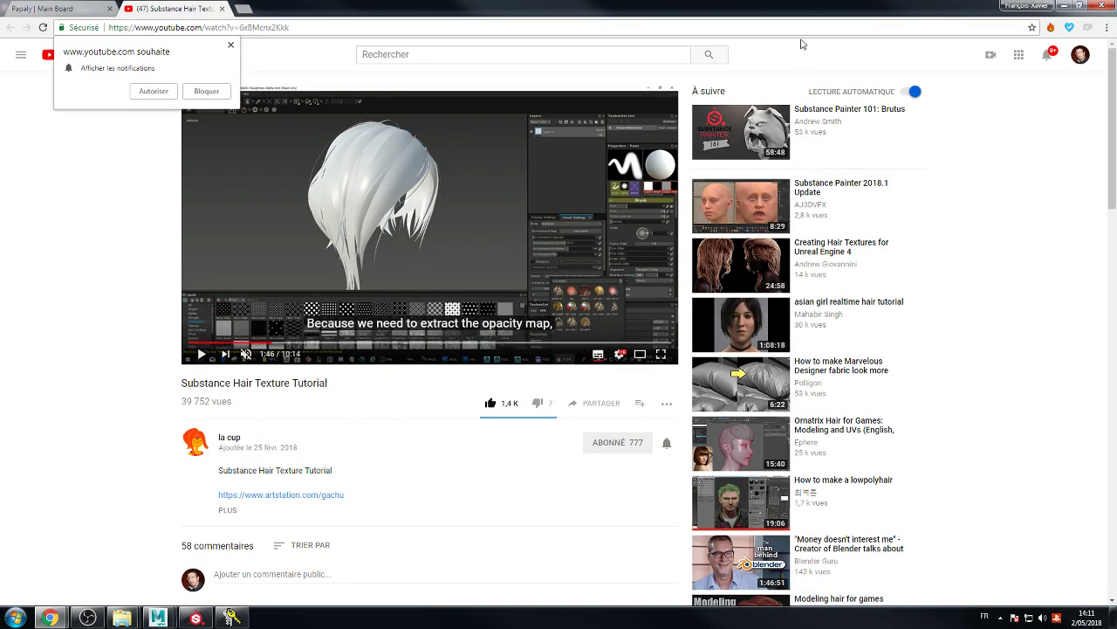
Step: Replay the tutorial in full screen from 1:38 to 2:12 to study the opacity channel setup, and return to Substance Painter
mouse_move(670, 13)
mouse_down()
mouse_move(725, 311)
mouse_move(931, 510)
mouse_move(1010, 554)
mouse_move(1000, 521)
mouse_move(609, 217)
mouse_move(562, 102)
mouse_move(559, 2)
mouse_up()
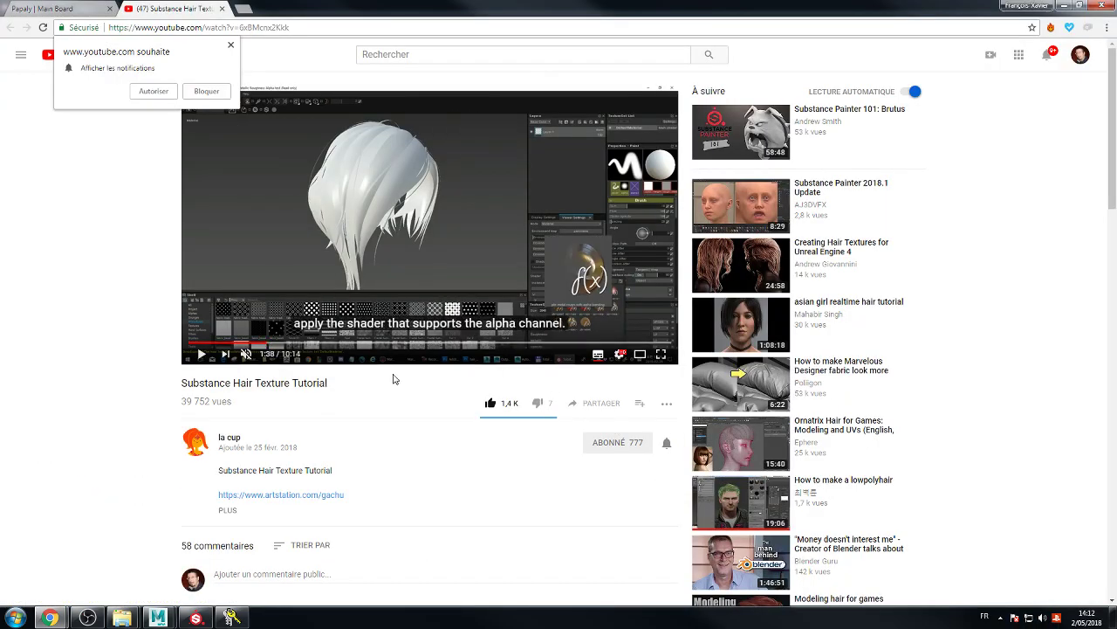
click(661, 354)
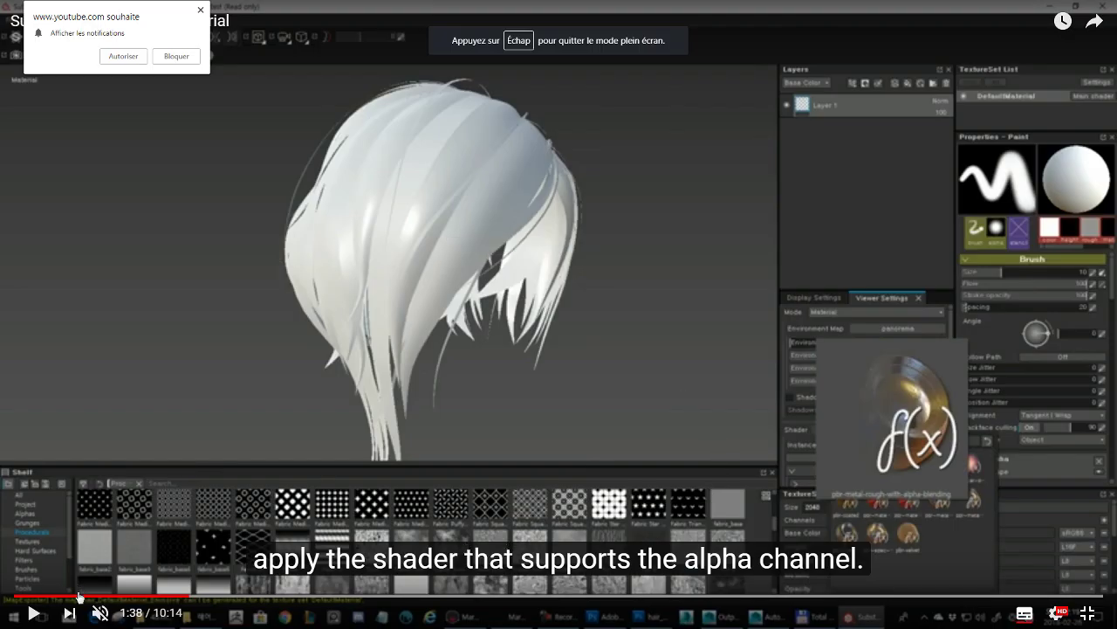
click(30, 616)
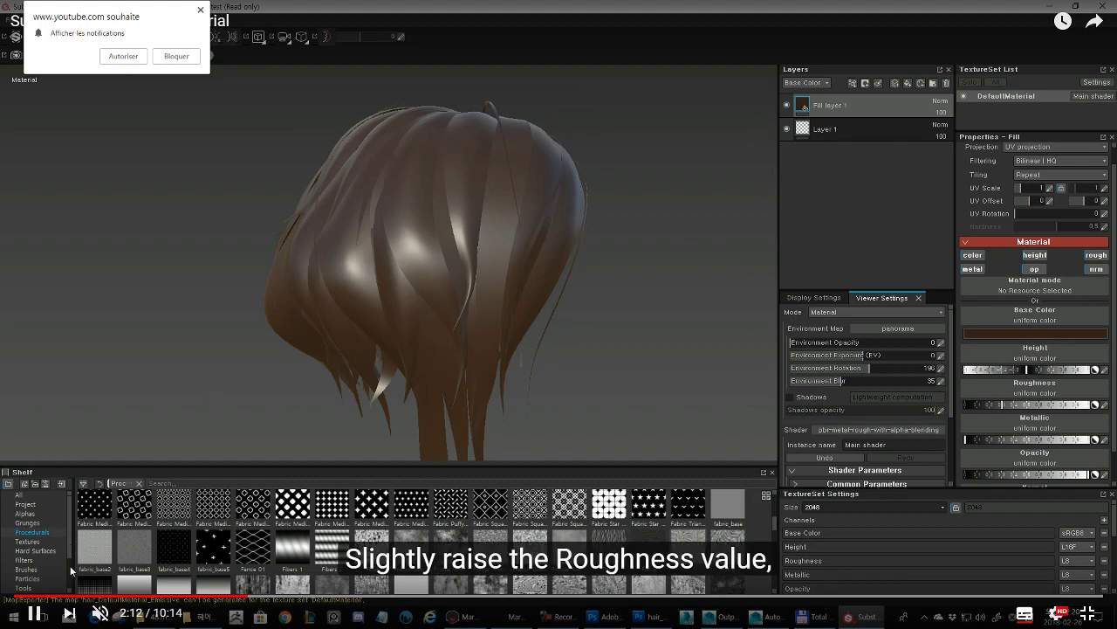
key(space)
key(Escape)
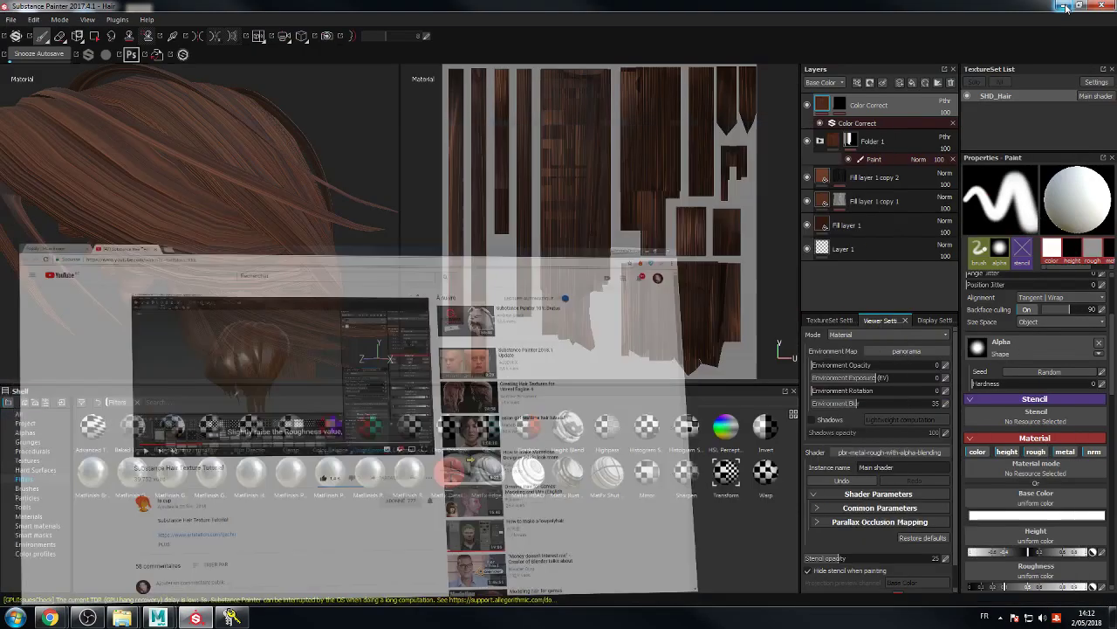
click(1064, 6)
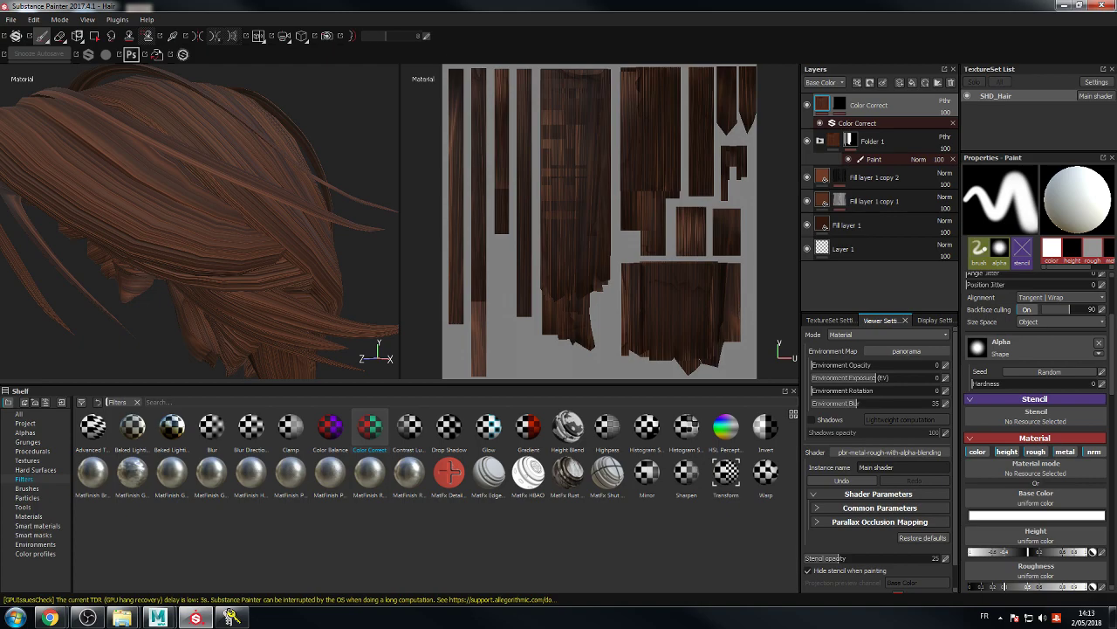
click(230, 617)
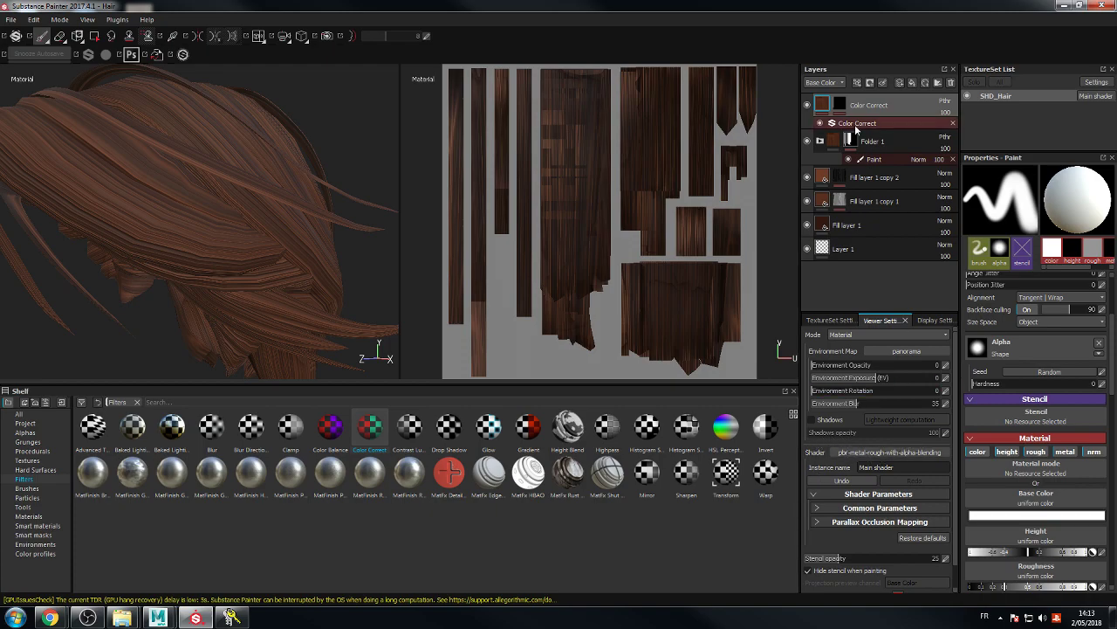
click(913, 83)
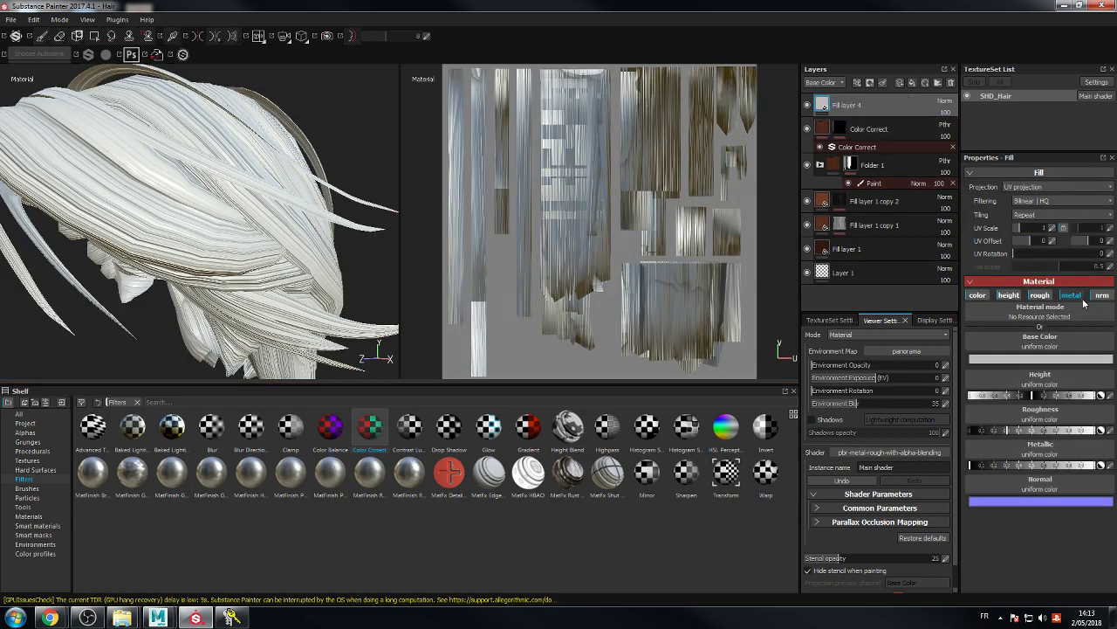
click(950, 83)
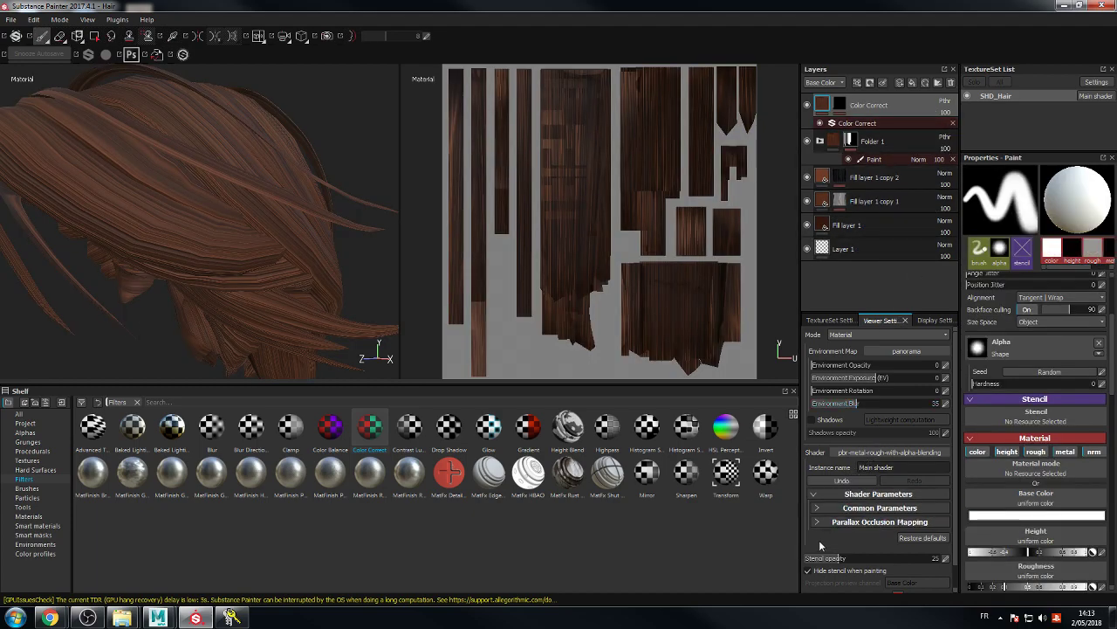
Step: Collapse the Shader Parameters group in the viewer settings
scroll(824, 541, down, 1)
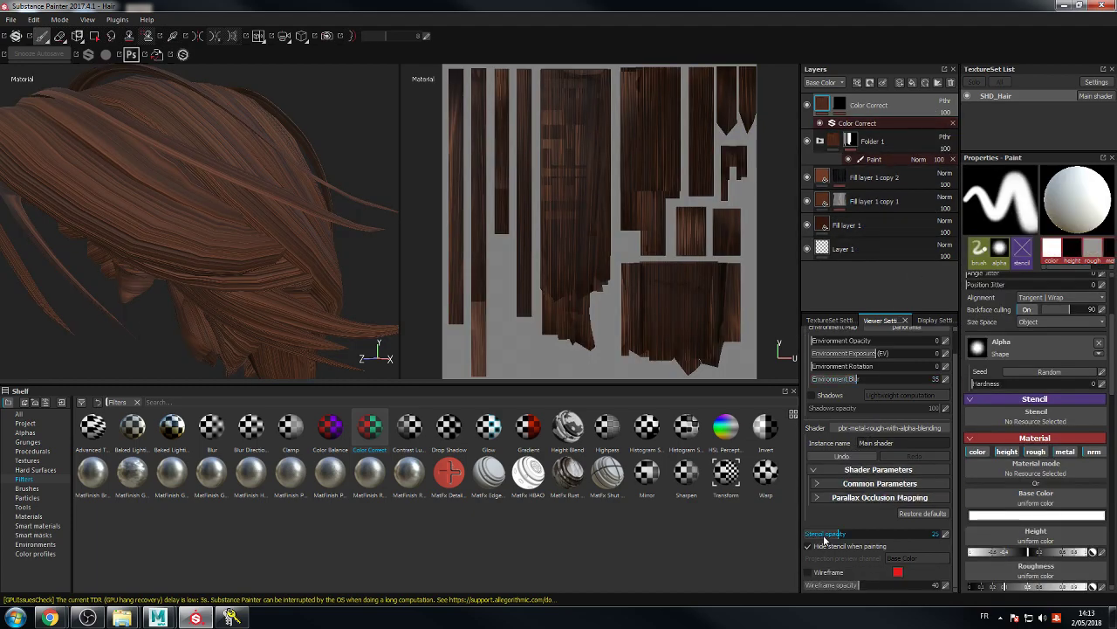
click(822, 474)
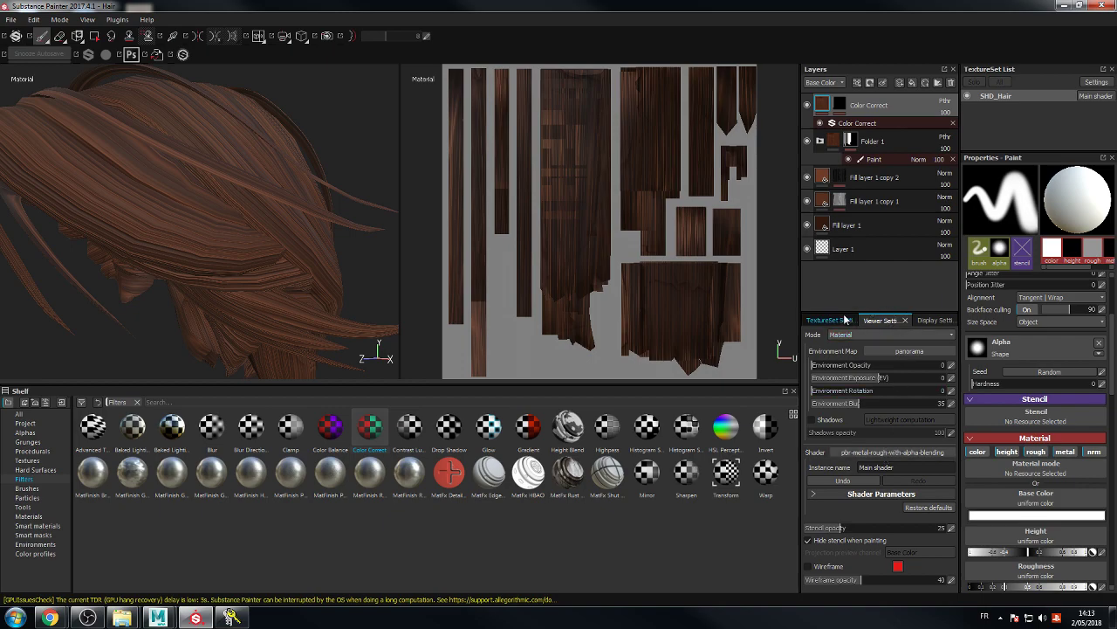
Step: Review the display settings and expand the alpha-blending shader's Common Parameters to look for opacity options
click(934, 321)
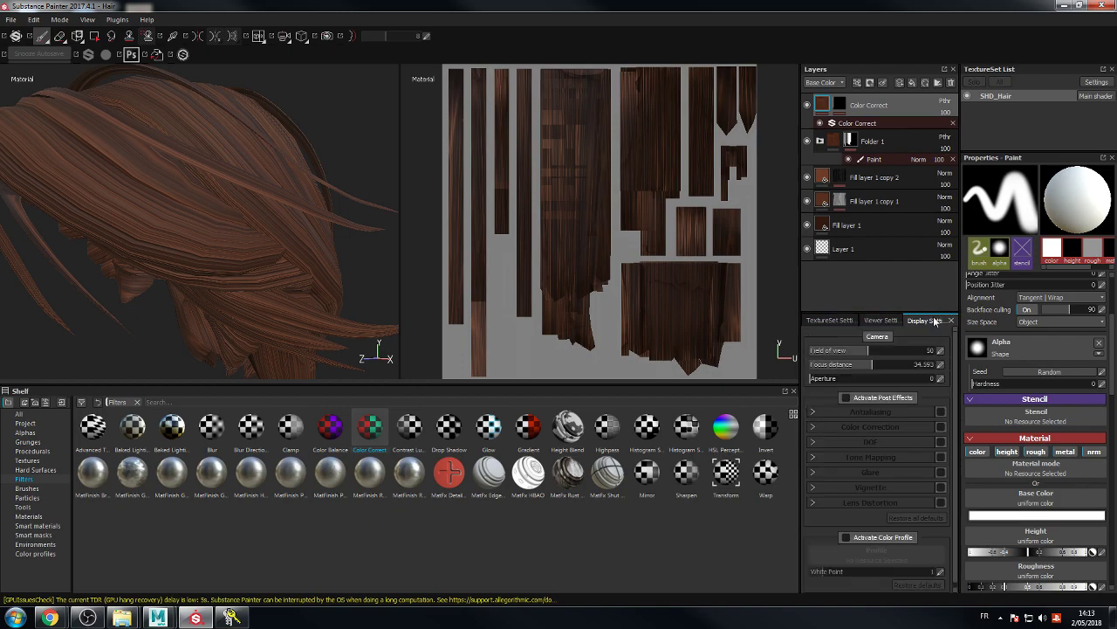
click(882, 321)
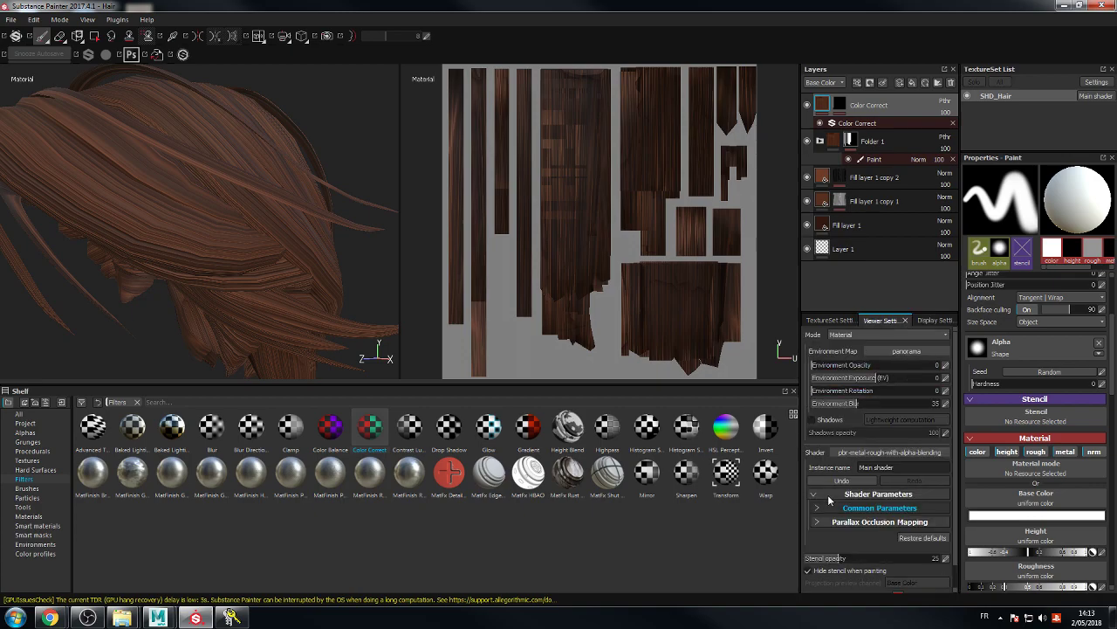
click(825, 508)
scroll(843, 494, down, 1)
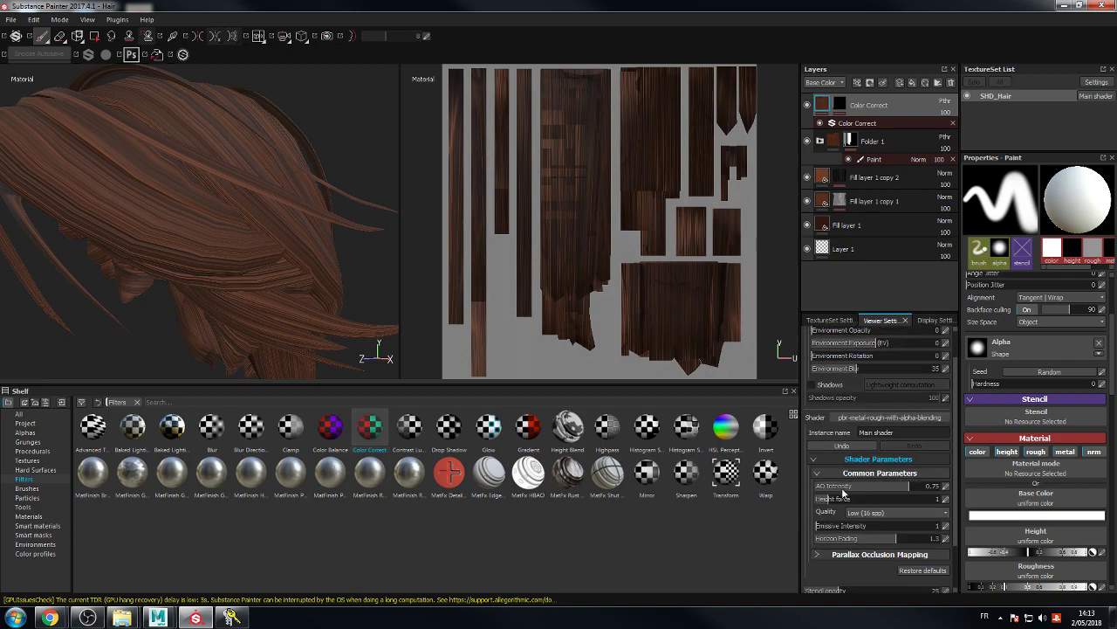
scroll(843, 492, down, 2)
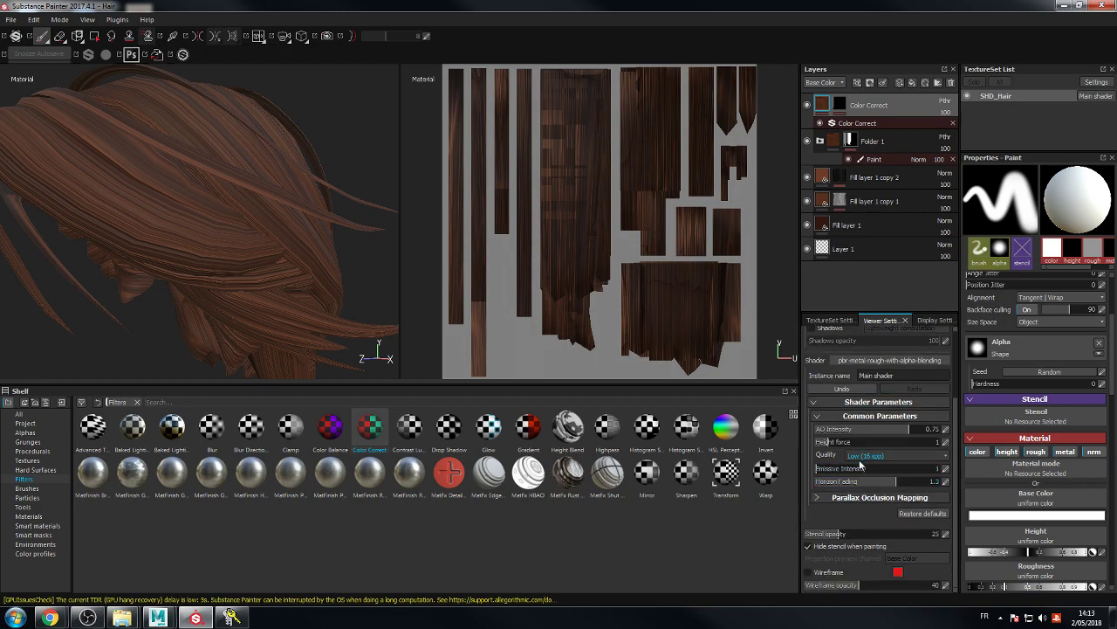
scroll(859, 459, up, 3)
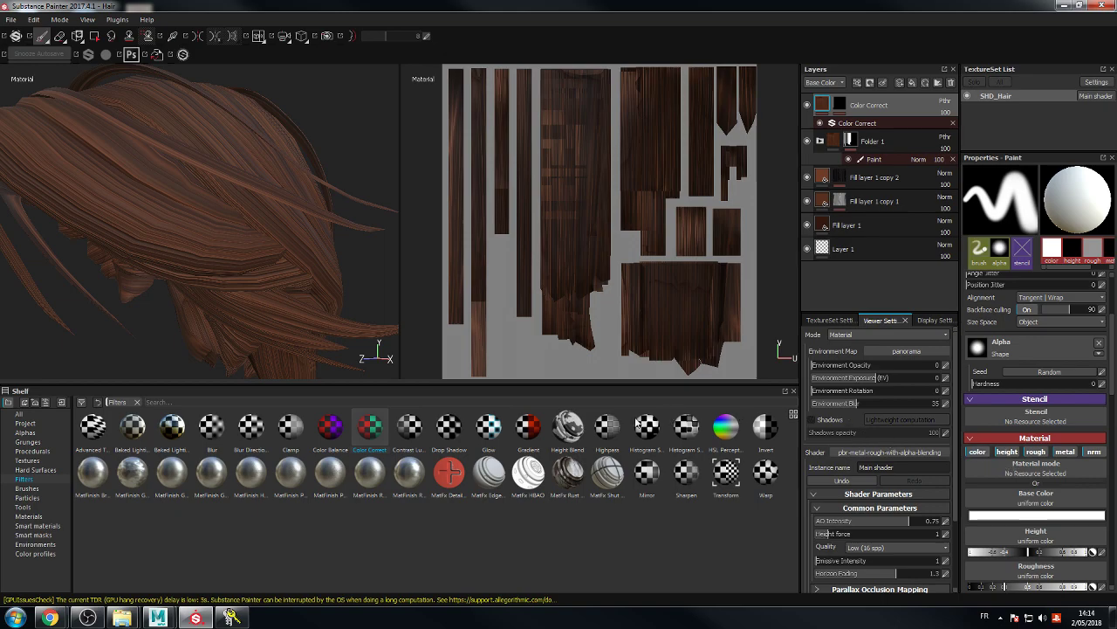
Step: Switch to the Substance Hair Texture Tutorial in Chrome to recheck the opacity setup, and return to Substance Painter
mouse_move(50, 618)
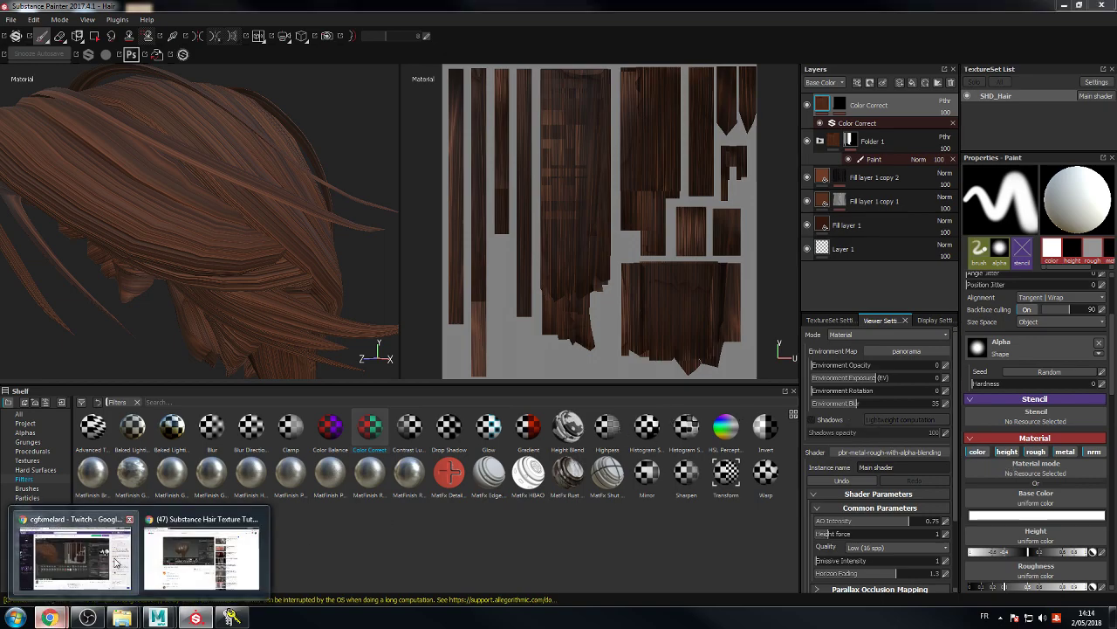
click(200, 554)
key(alt+Tab)
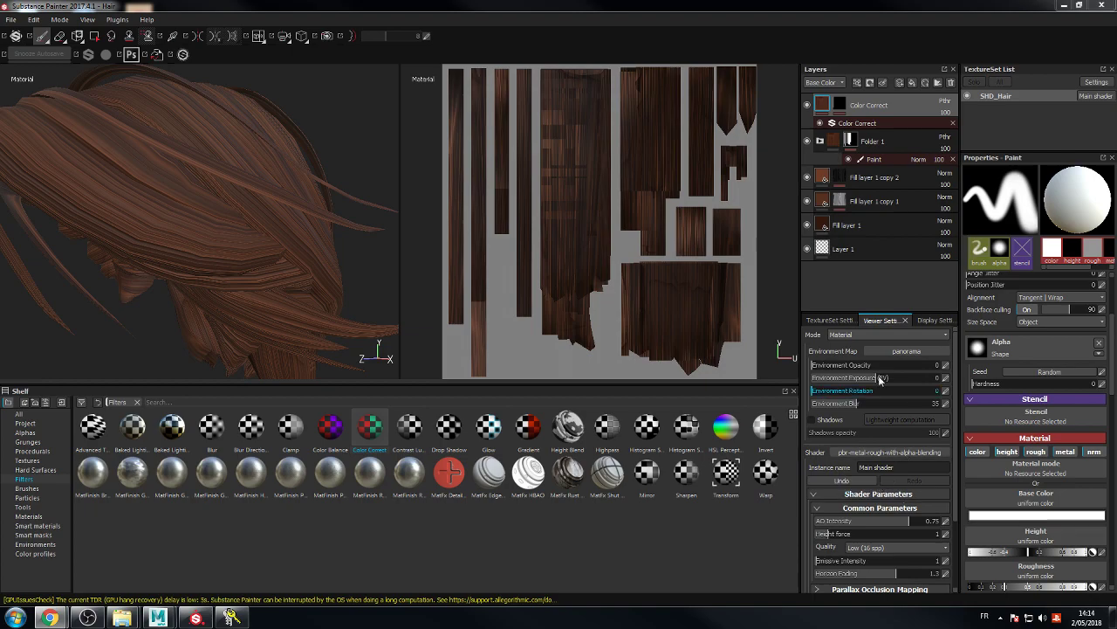
Step: Compare the hair texture set's channels with the viewer's shader settings
click(841, 322)
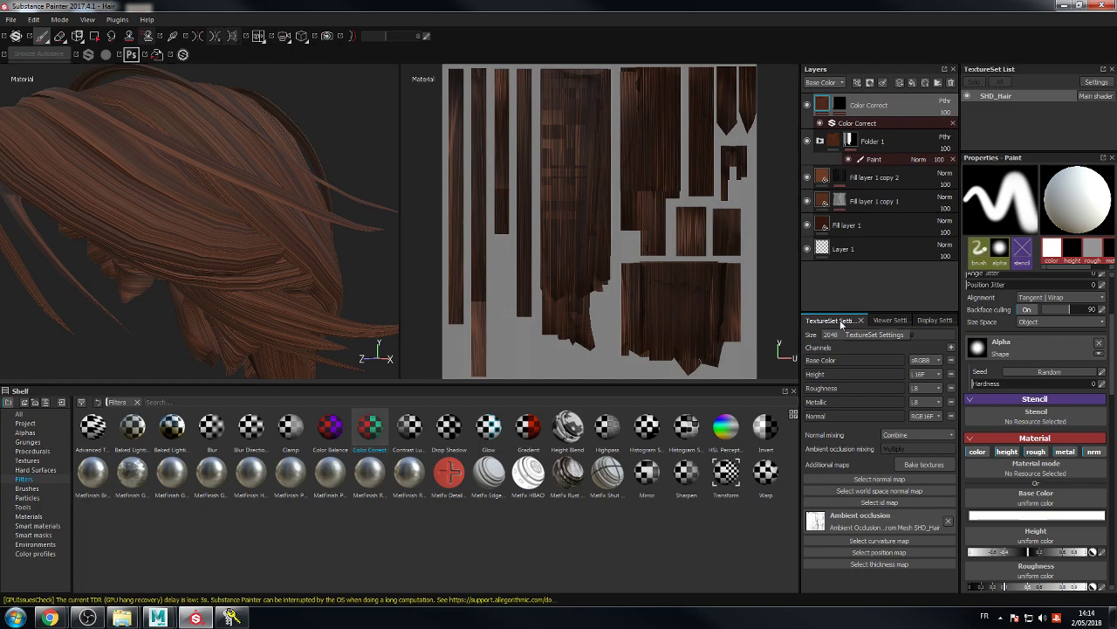
click(879, 322)
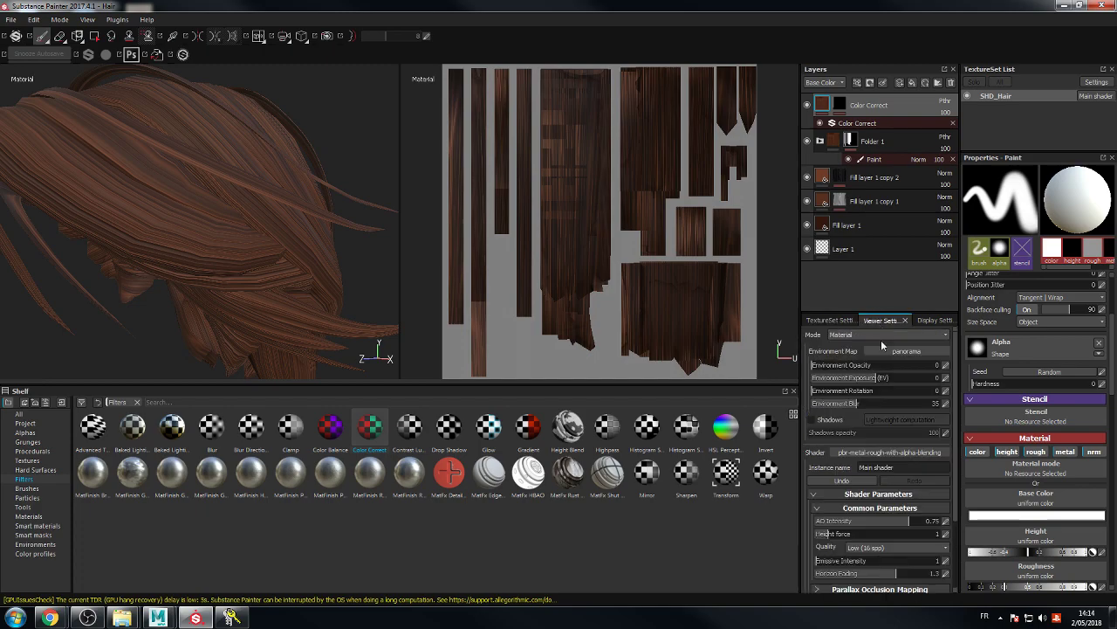
click(841, 322)
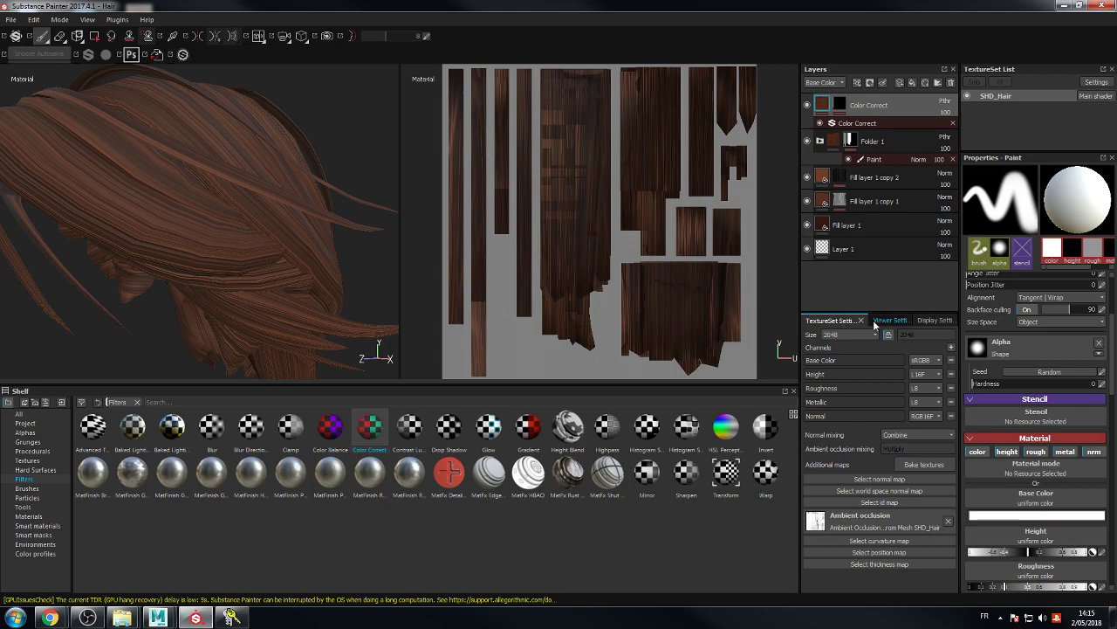
click(886, 321)
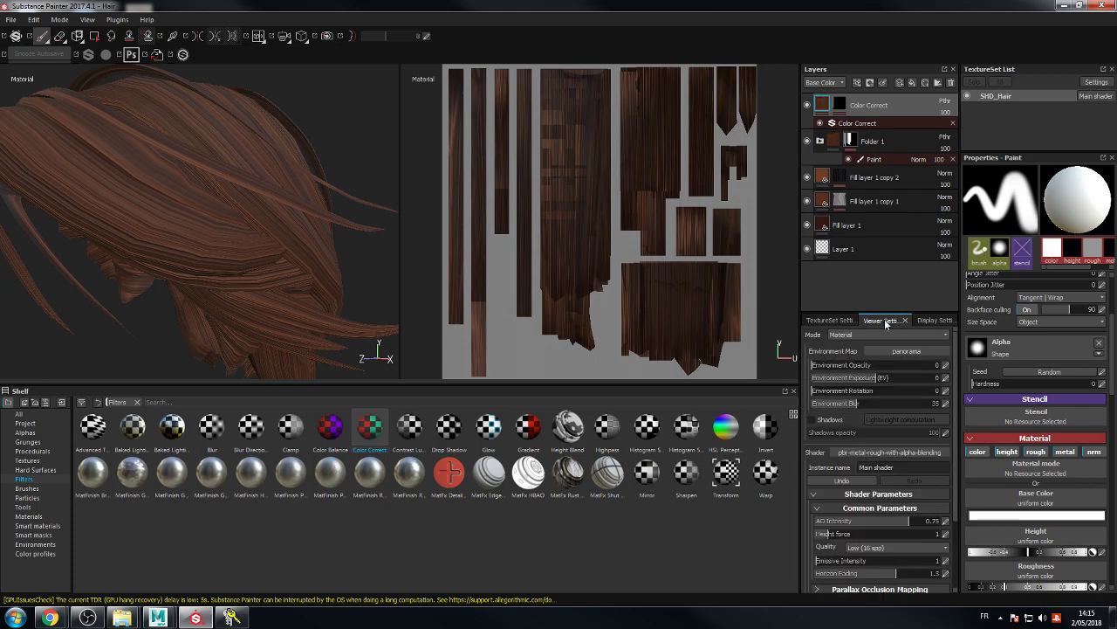
Step: Compare the available shader variants and reapply pbr-metal-rough-with-alpha-blending as the viewer shader
click(889, 452)
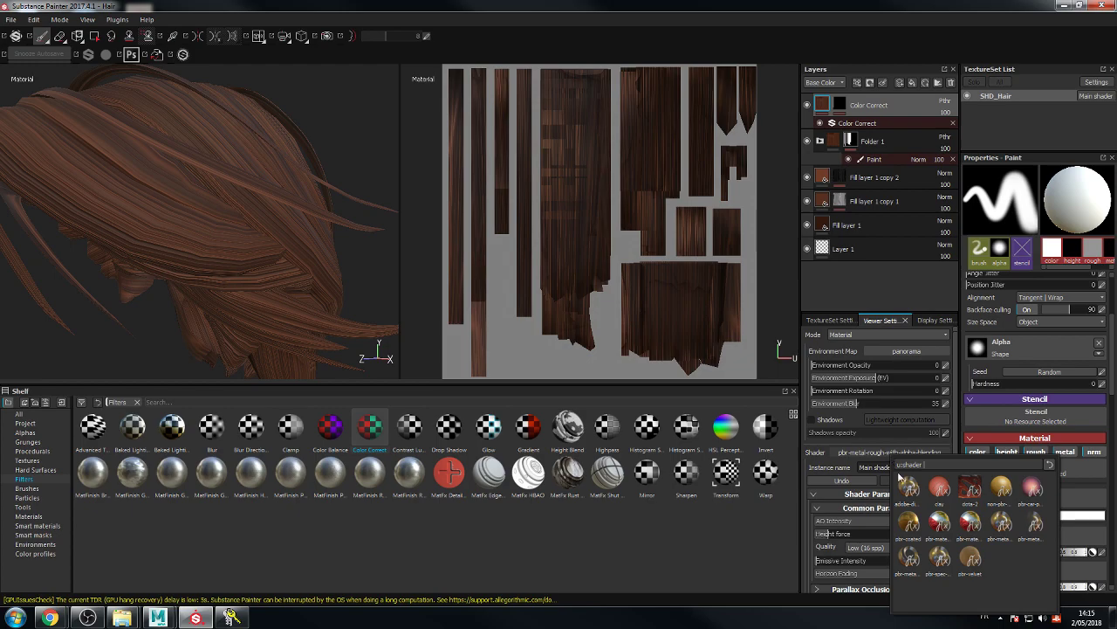
mouse_move(907, 566)
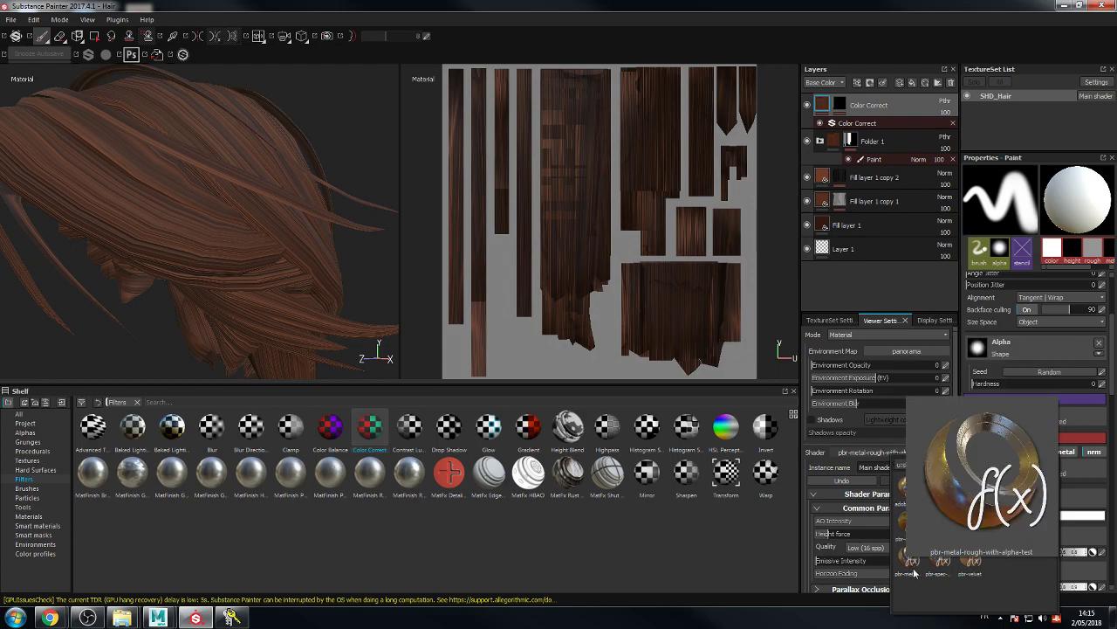
mouse_move(943, 567)
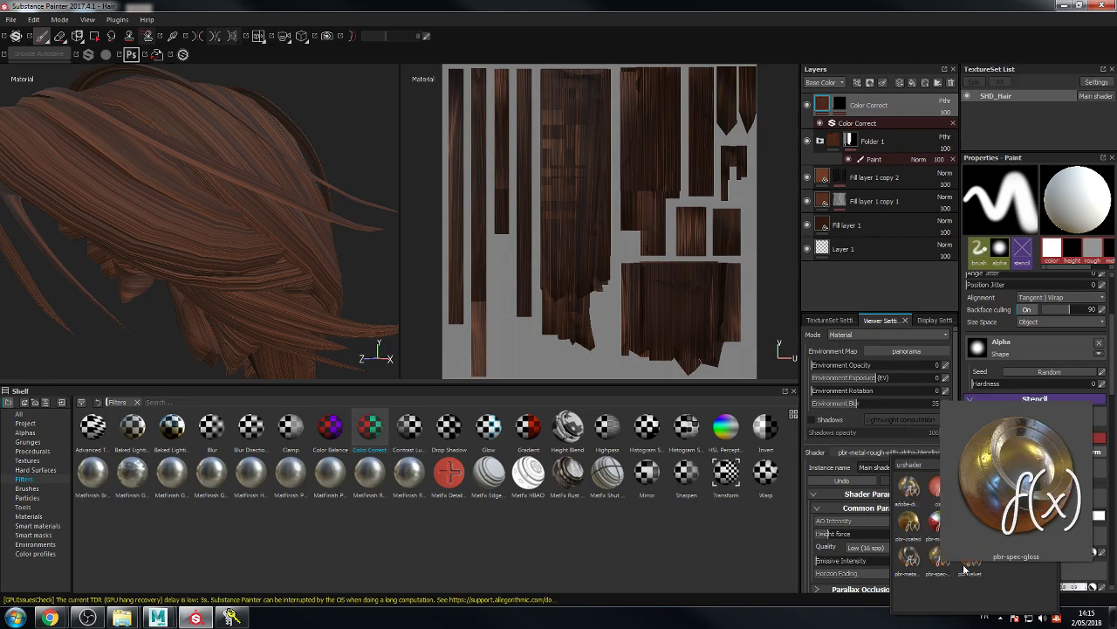
mouse_move(1038, 536)
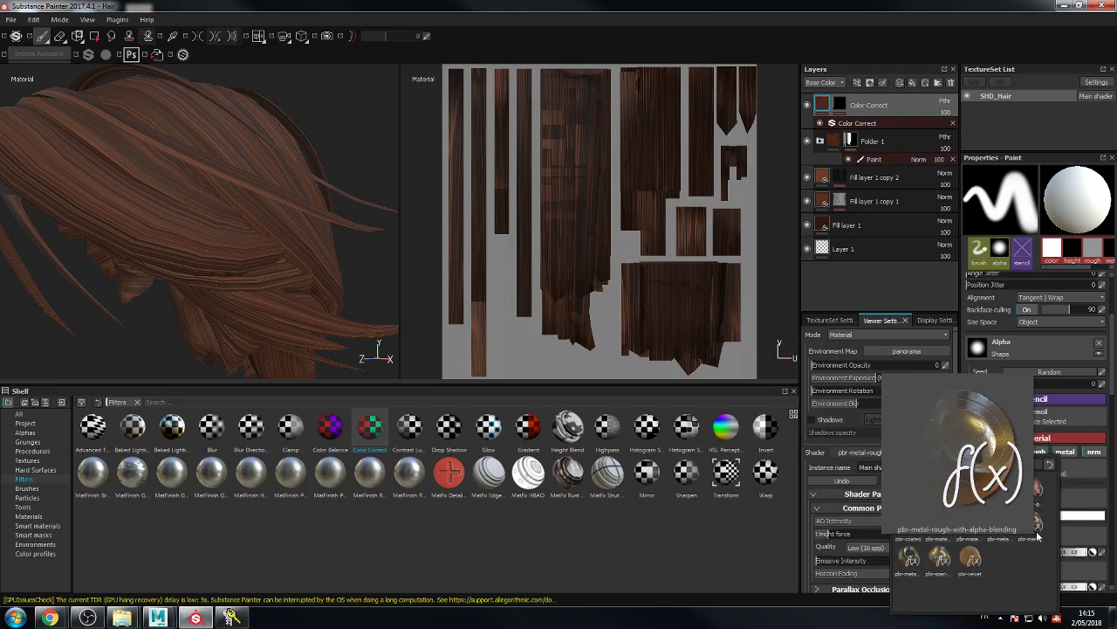
mouse_move(1004, 527)
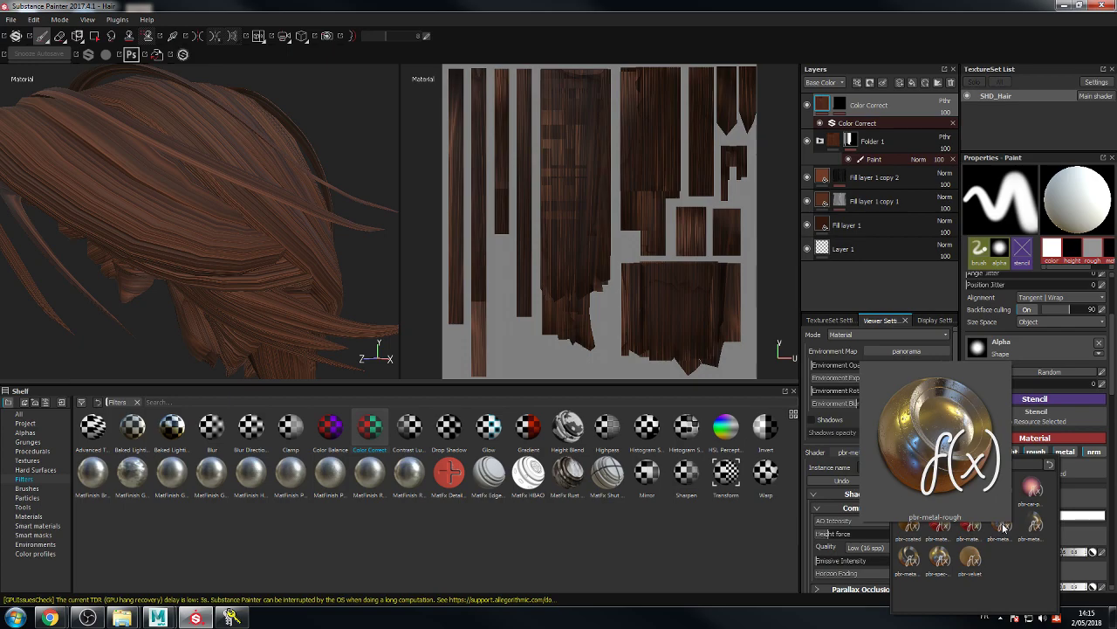
click(1033, 526)
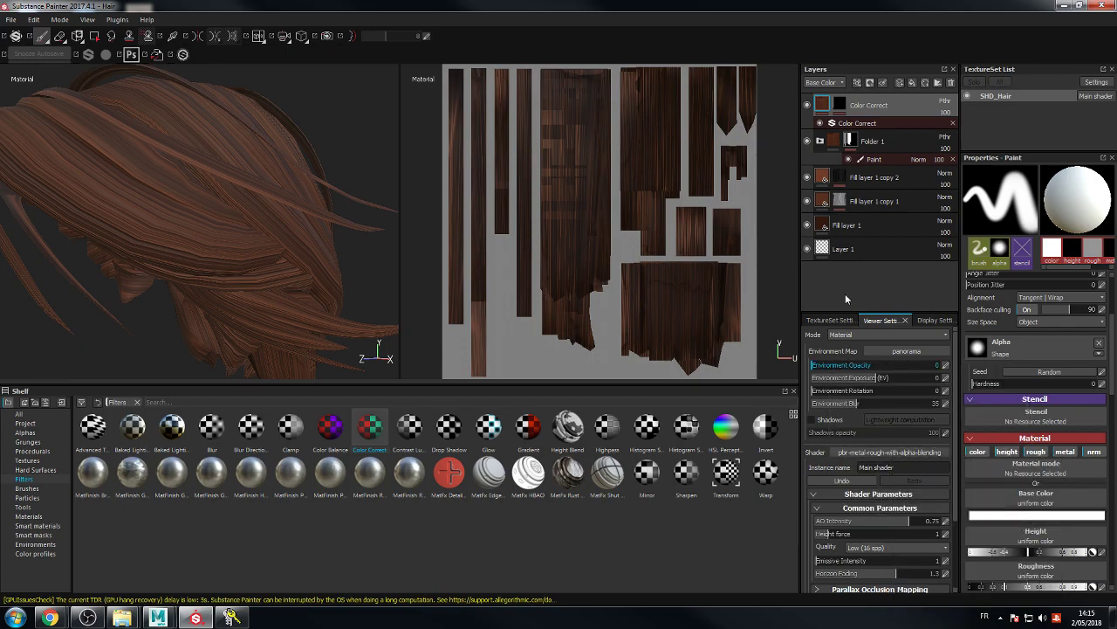
Step: Save the hair project and begin a new project, keeping the pending changes
click(10, 20)
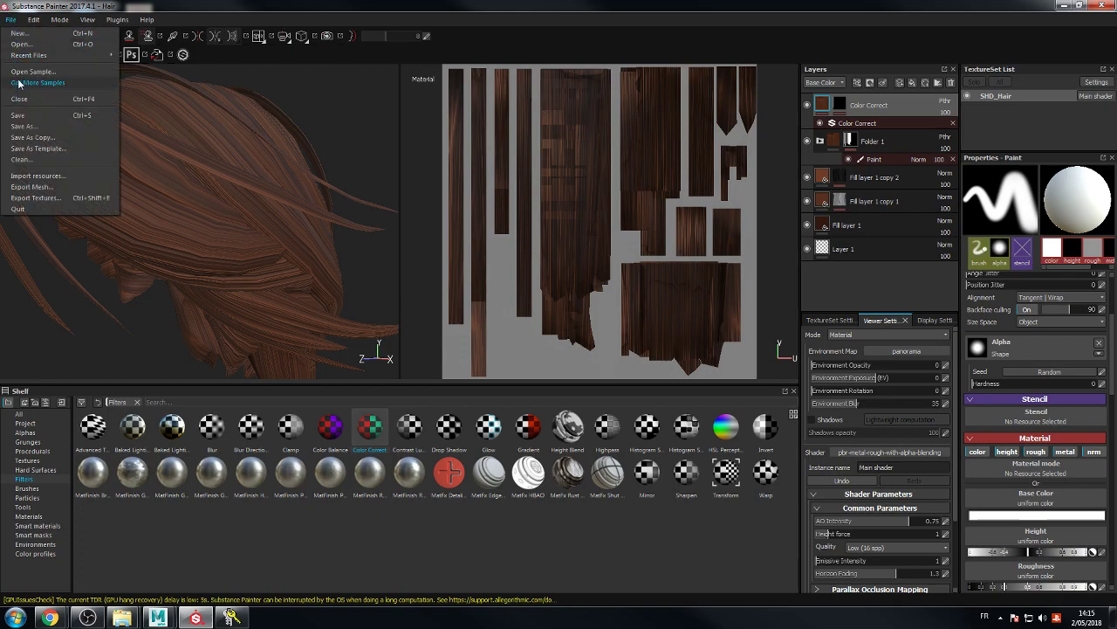
click(22, 116)
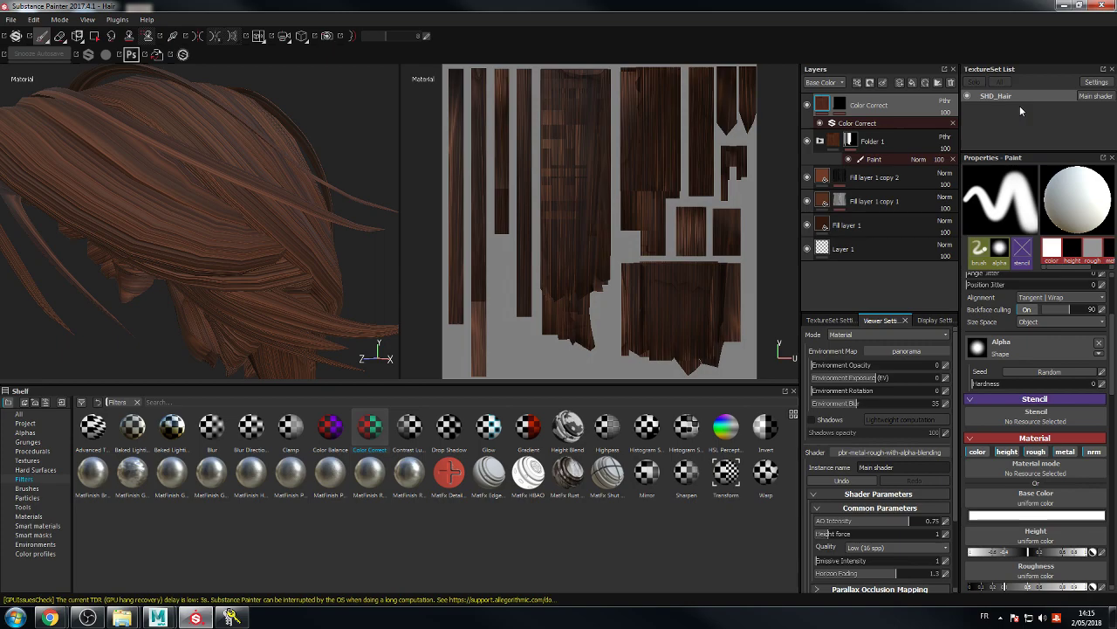
click(11, 19)
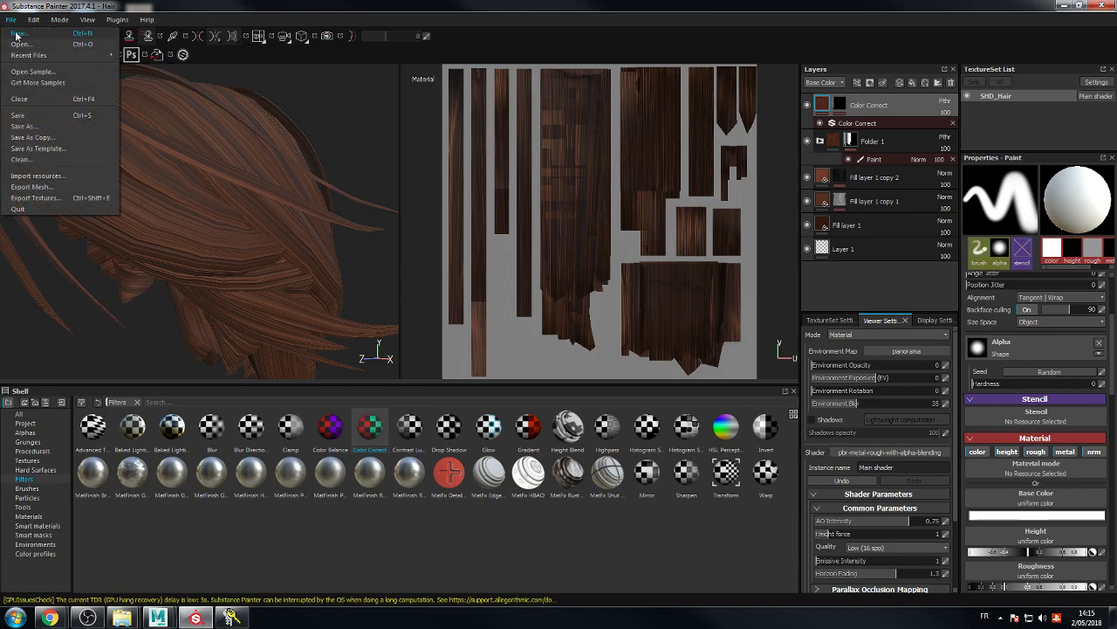
click(16, 33)
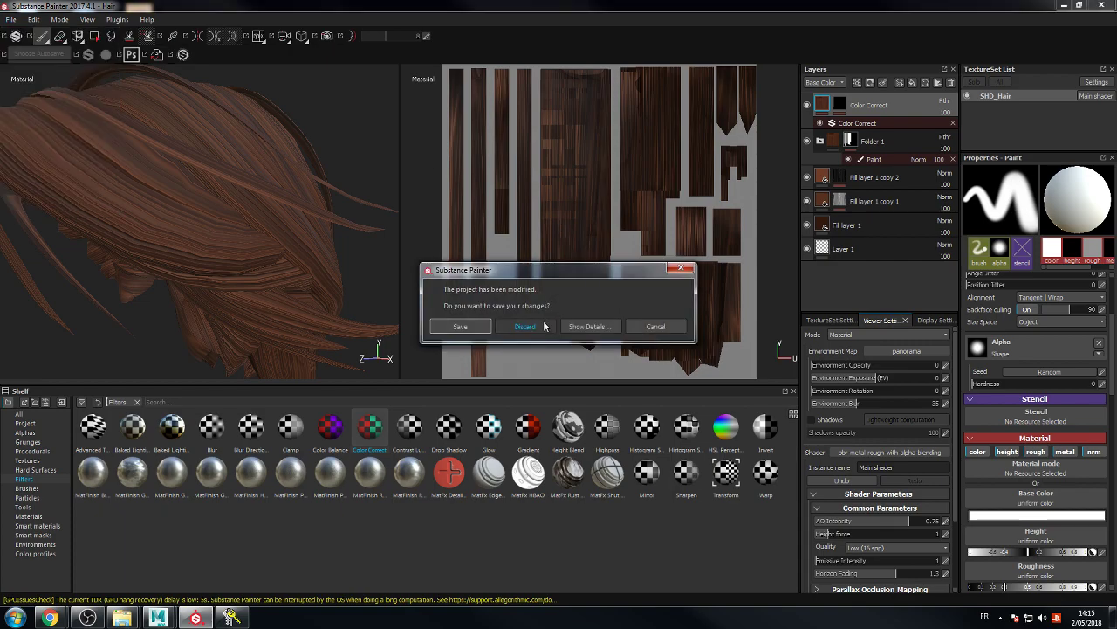
click(483, 326)
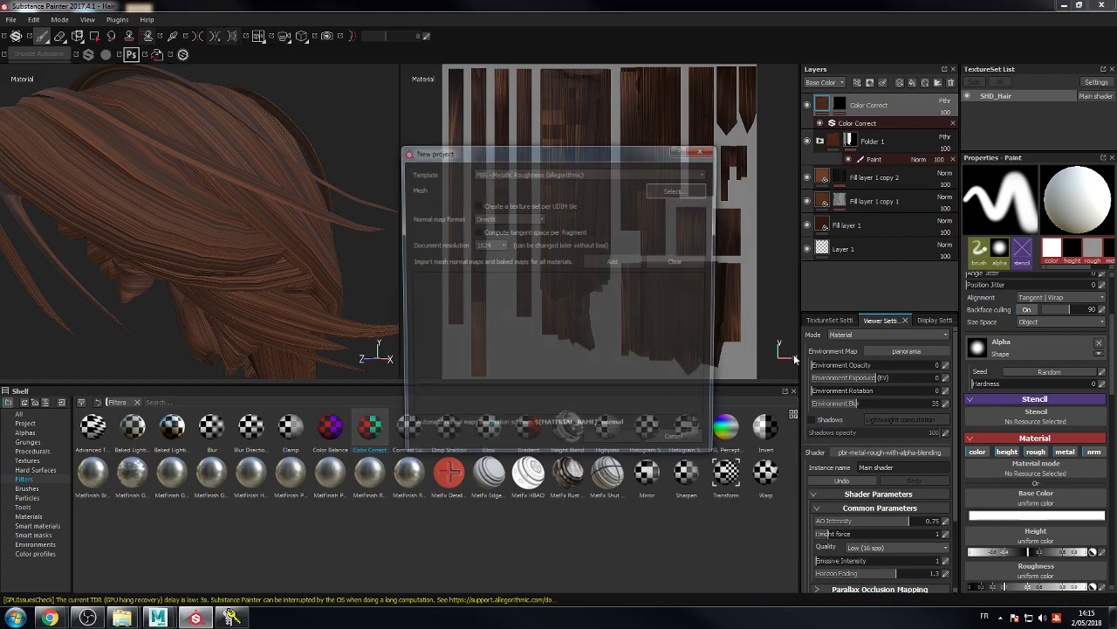
Step: Create the project from the Hair.FBX mesh with the PBR - Metallic Roughness template at 2048 resolution, without importing any maps
click(669, 188)
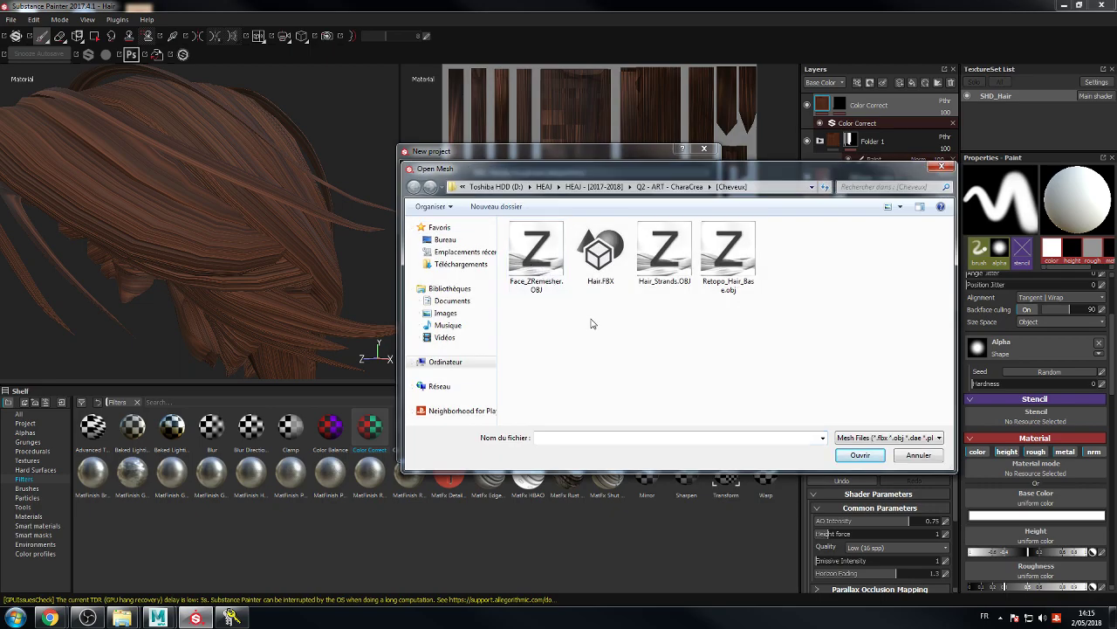
click(614, 255)
double_click(614, 255)
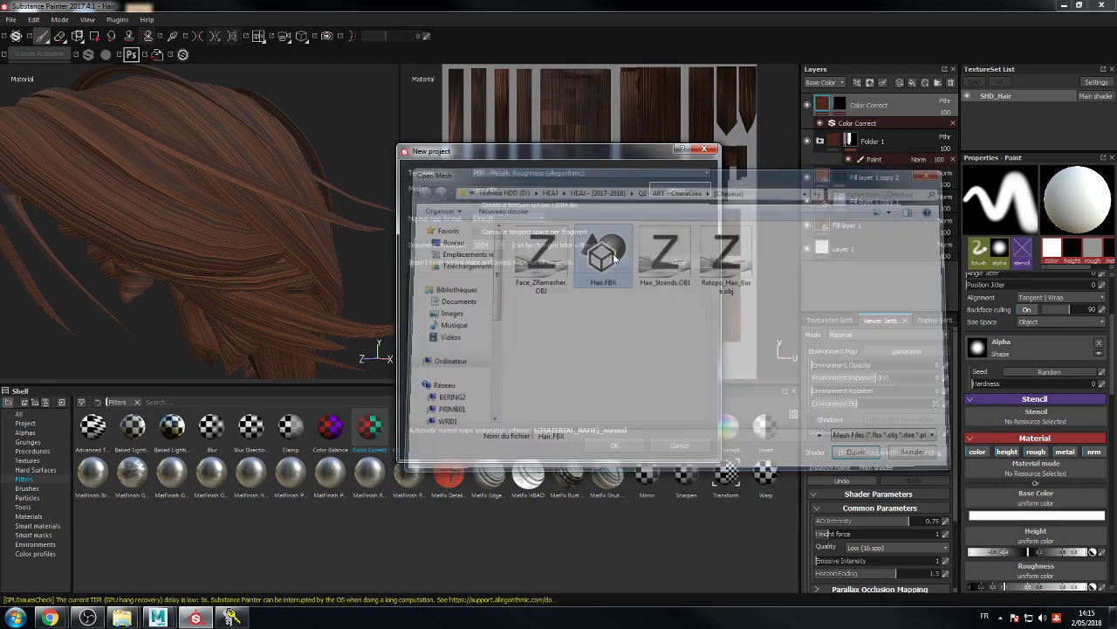
click(488, 246)
click(483, 283)
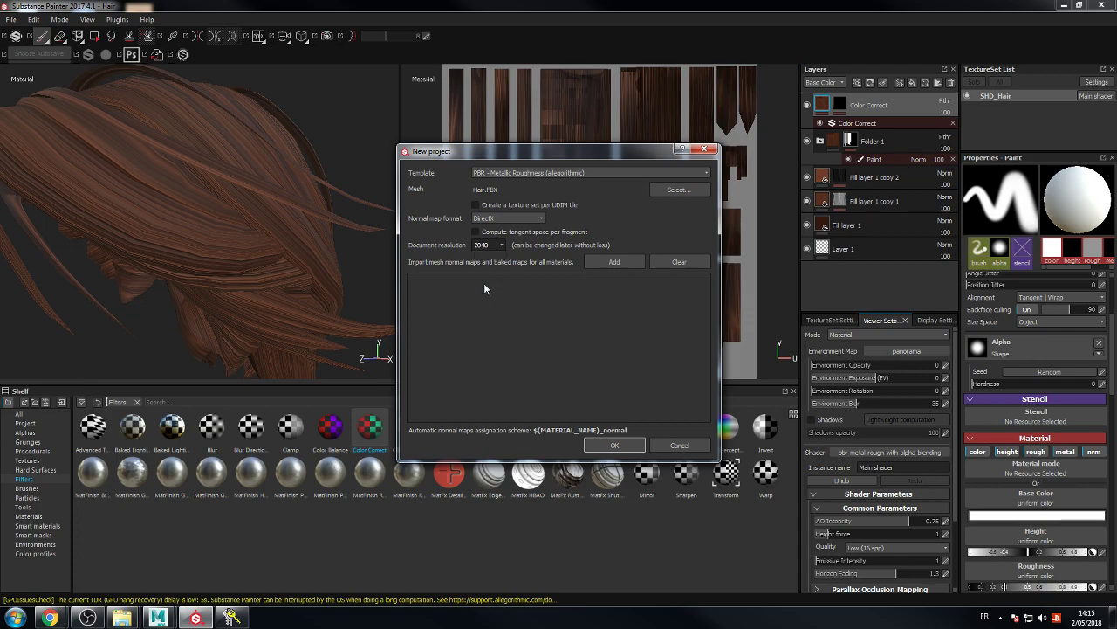
click(613, 261)
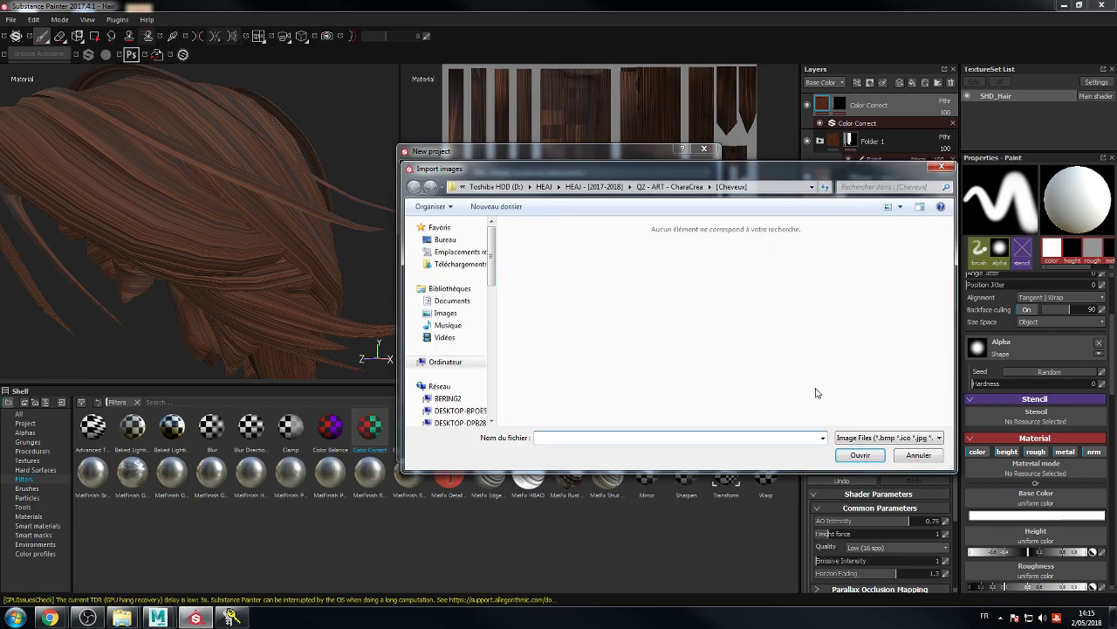
click(918, 455)
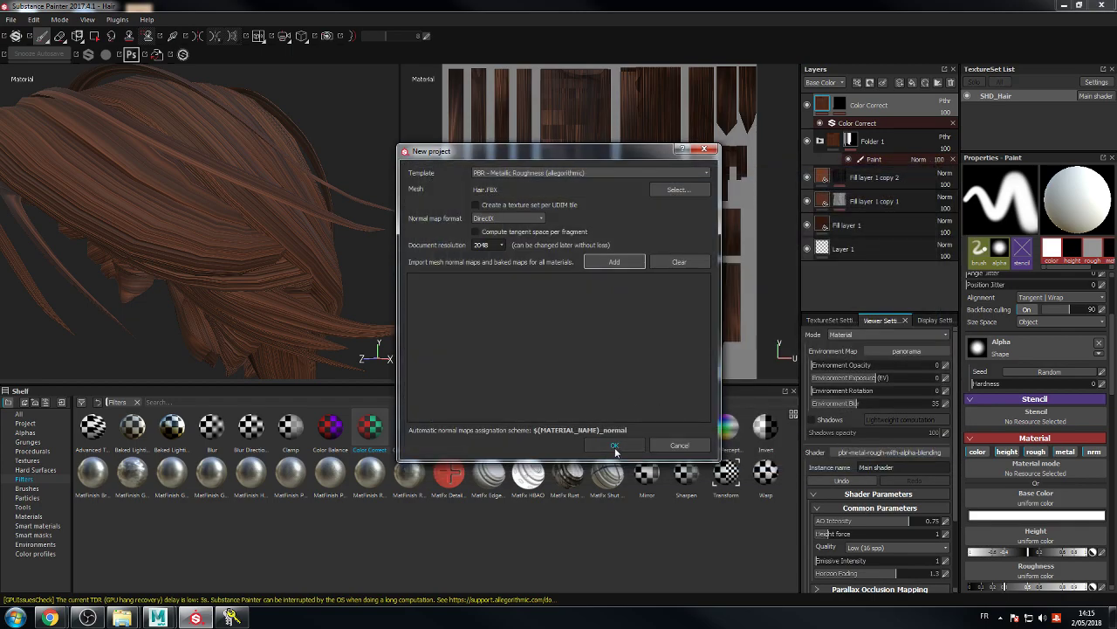
click(614, 445)
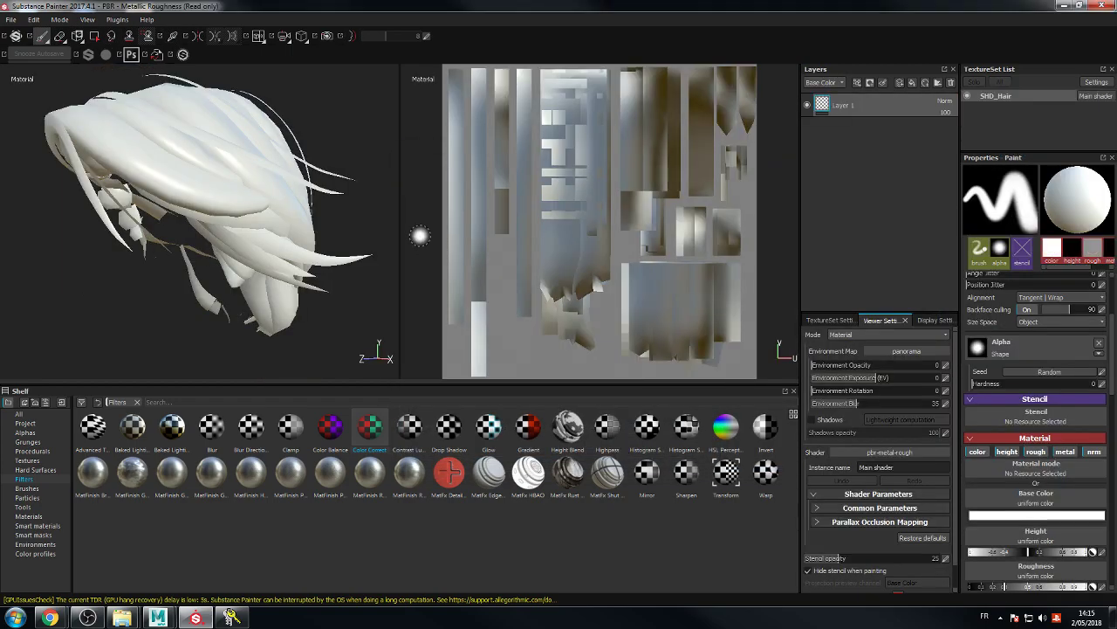
Step: Show only the 3D view of the hair and set the viewer shader to pbr-metal-rough-with-alpha-blending
key(F2)
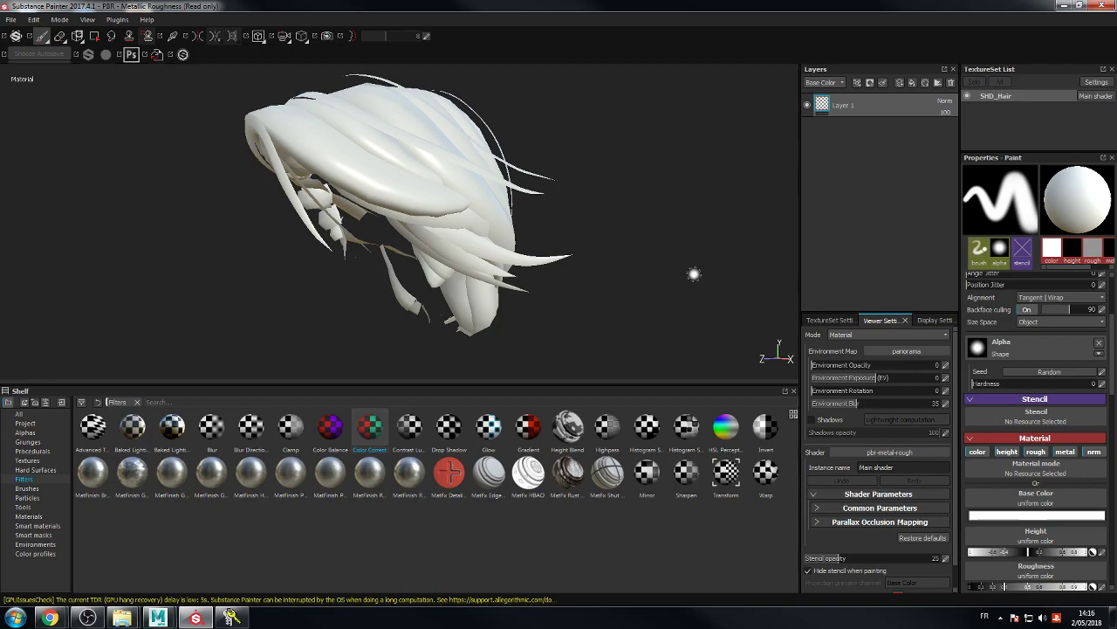
alt+drag(700, 212, 655, 218)
click(922, 454)
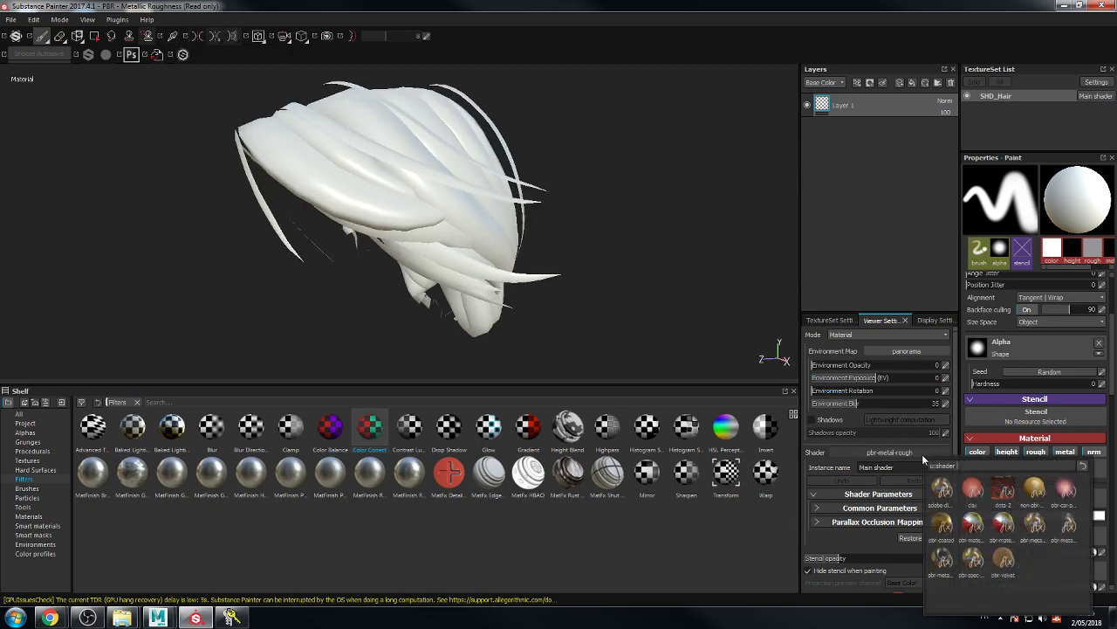
click(1068, 527)
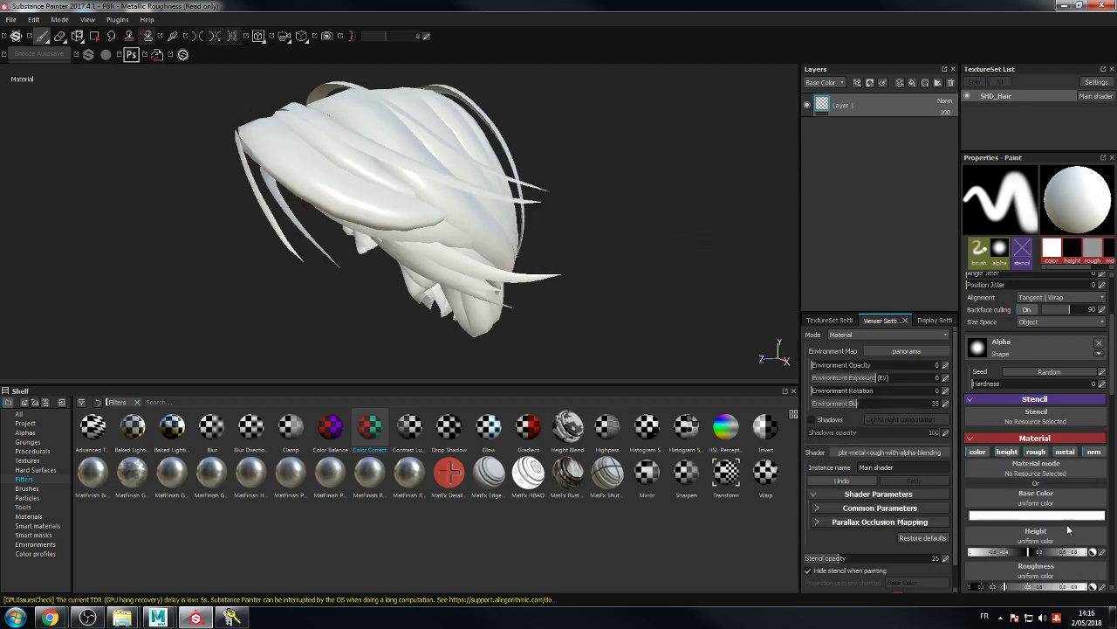
Step: Add a fill layer above Layer 1, and widen the settings area to show the texture set's channels
click(912, 82)
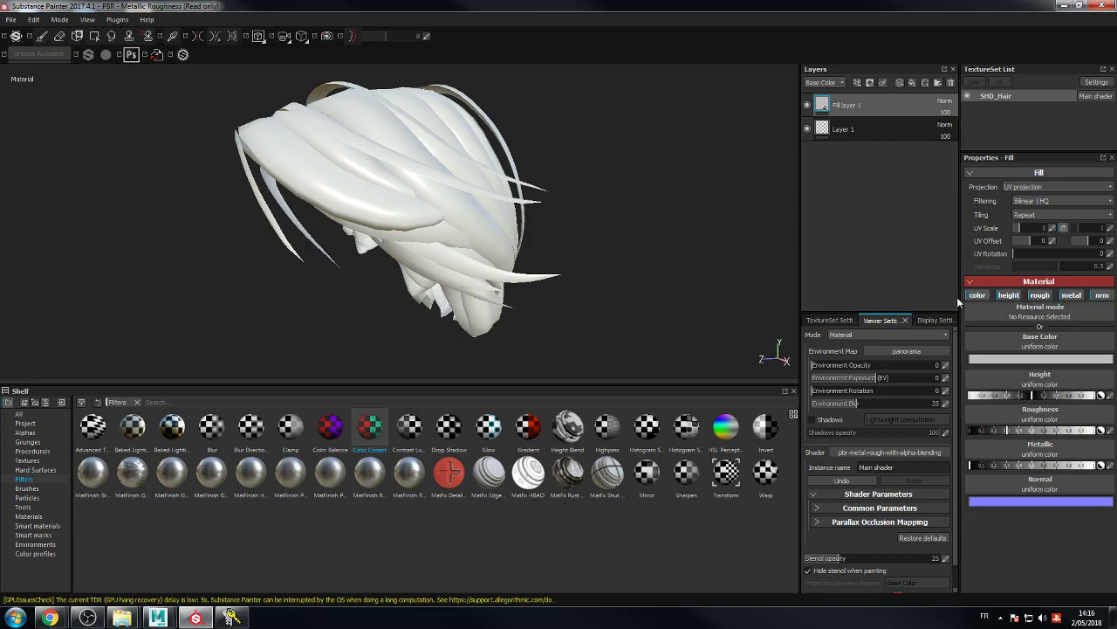
drag(958, 297, 949, 297)
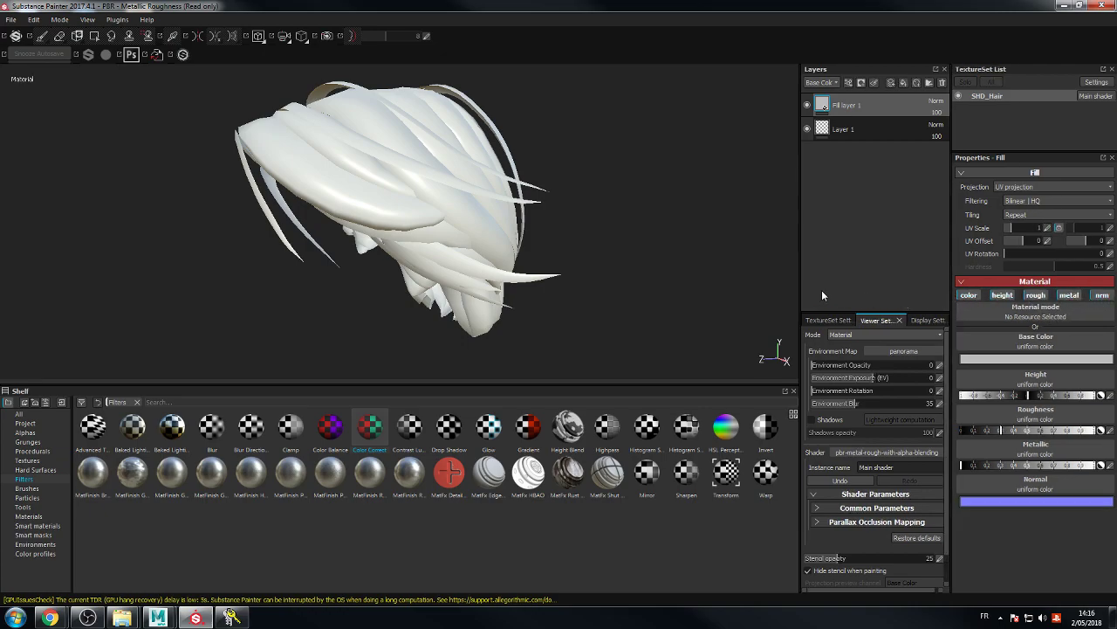
drag(800, 289, 724, 288)
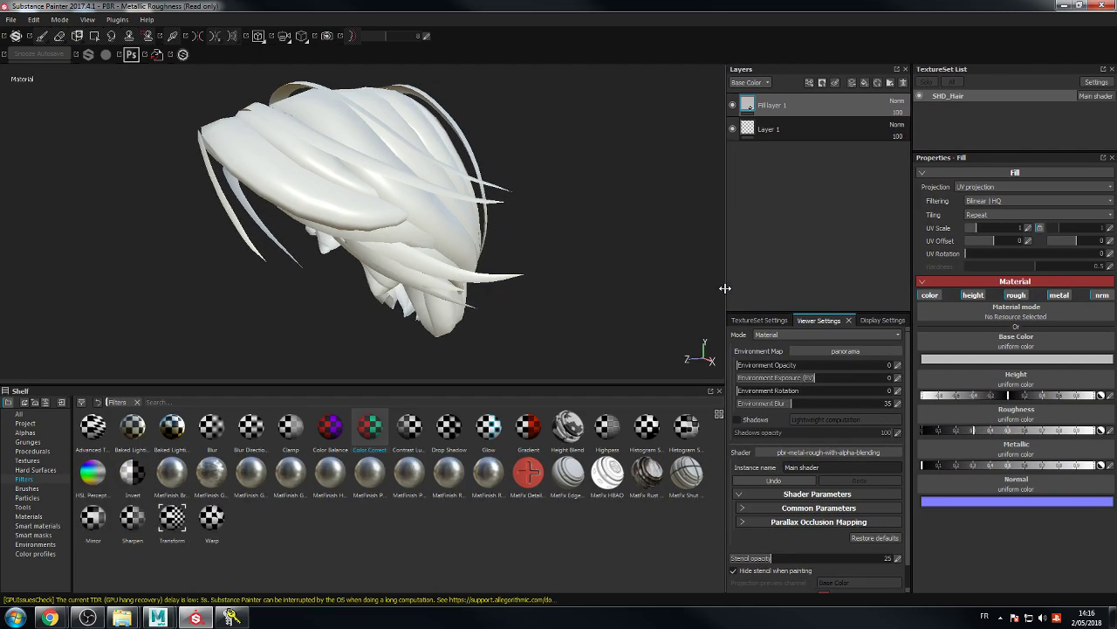
click(759, 320)
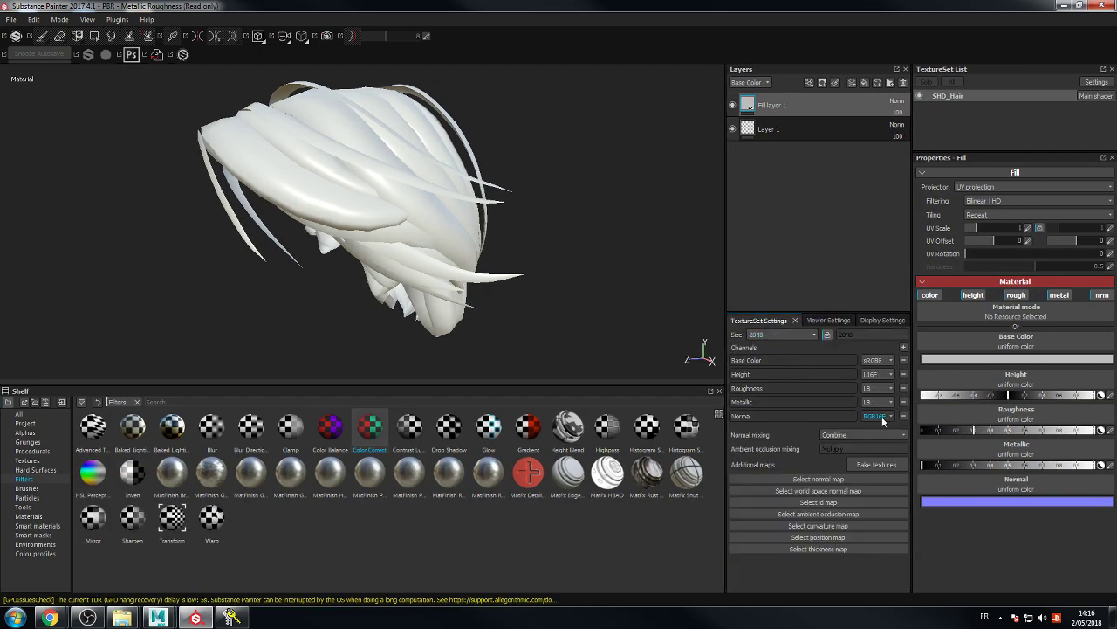
Step: Add an Opacity channel to the test project's SHD_Hair texture set
click(905, 347)
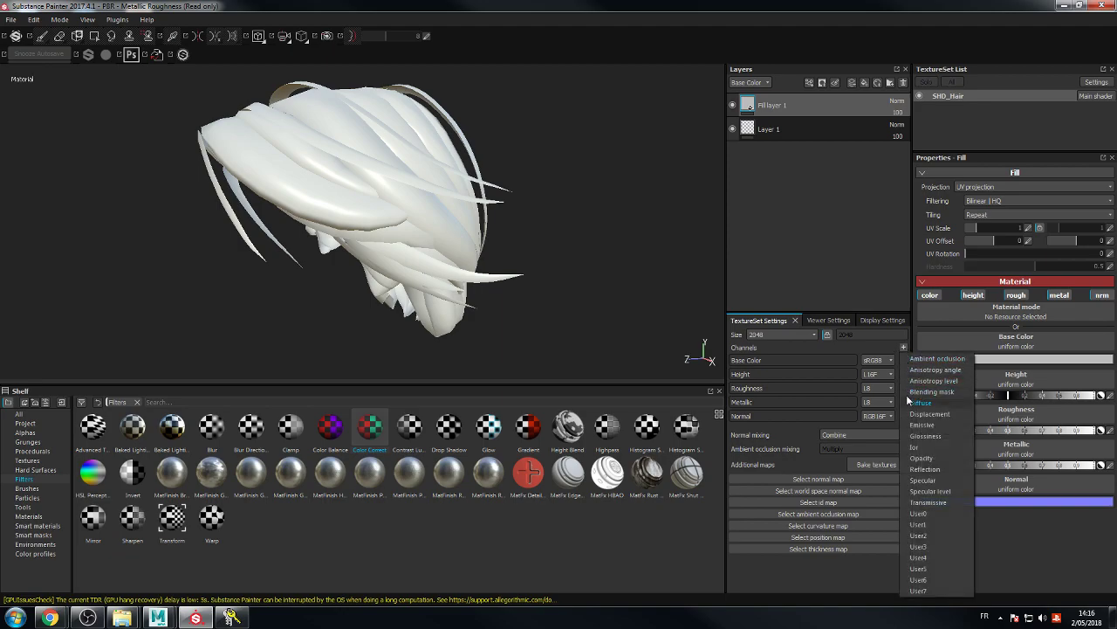
click(923, 457)
Step: Reopen the recent CharaCrea/[Cheveux]/Hair.spp project, discarding the test project's changes, and add an Opacity channel to its texture set
click(10, 19)
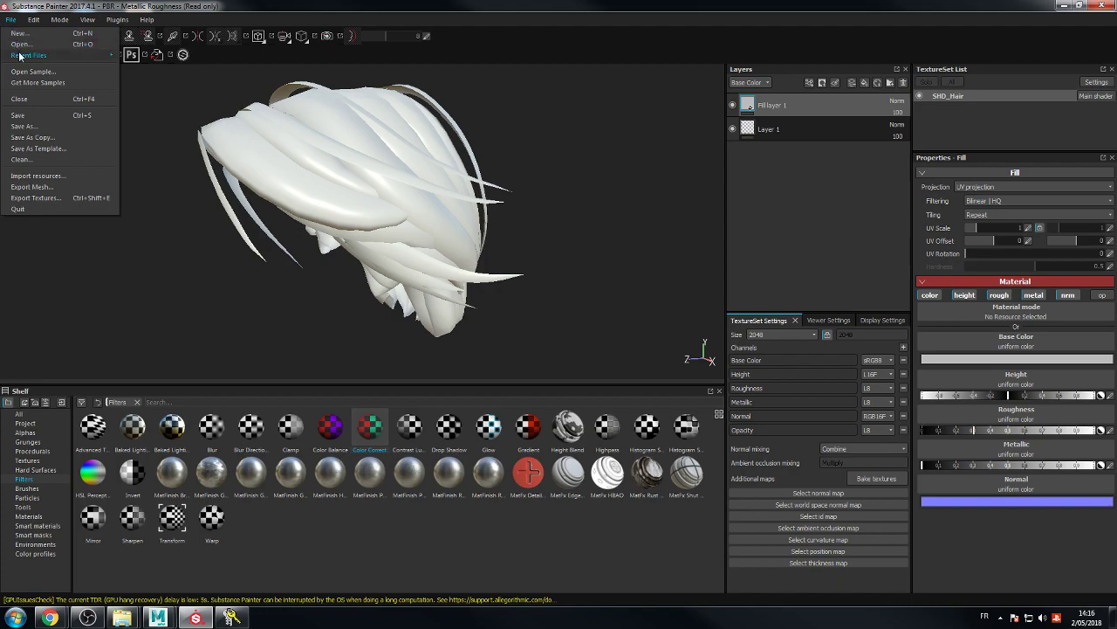
mouse_move(21, 55)
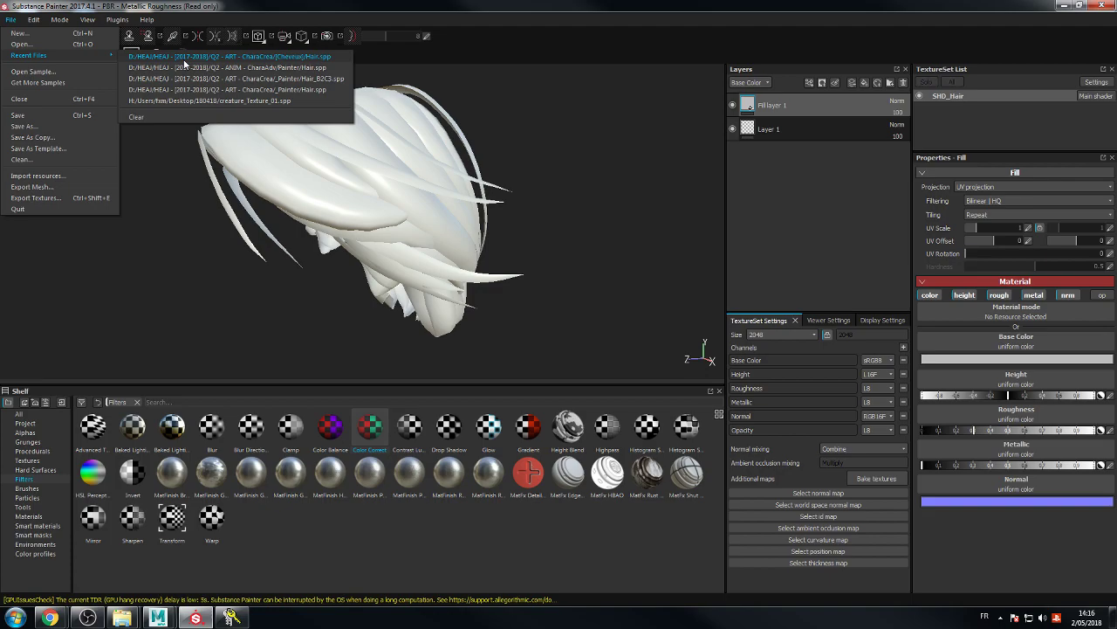
click(184, 58)
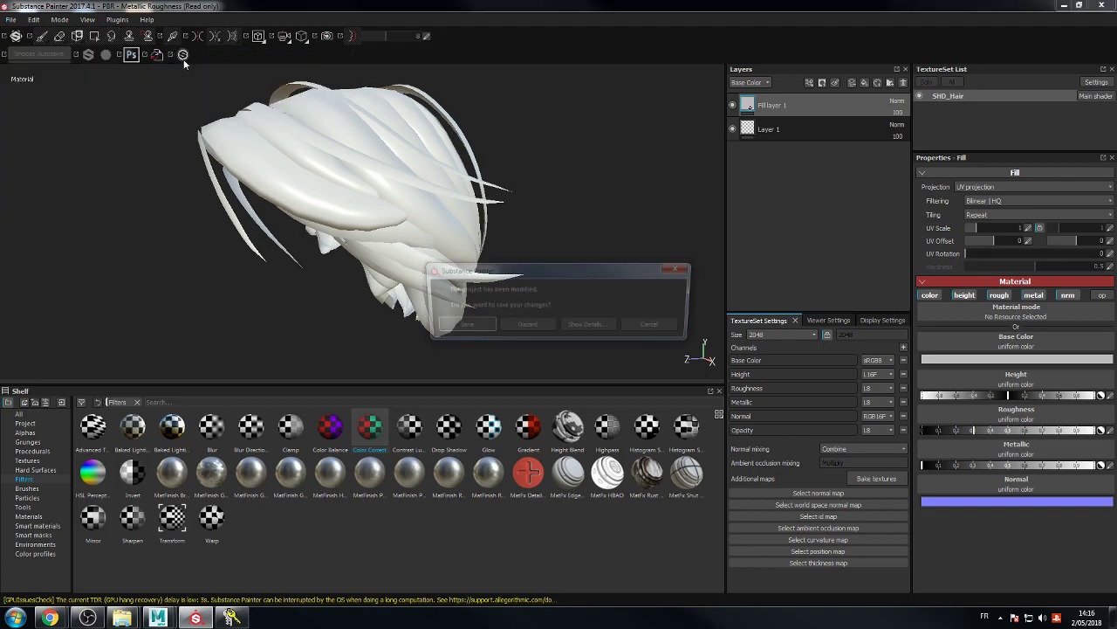
click(523, 327)
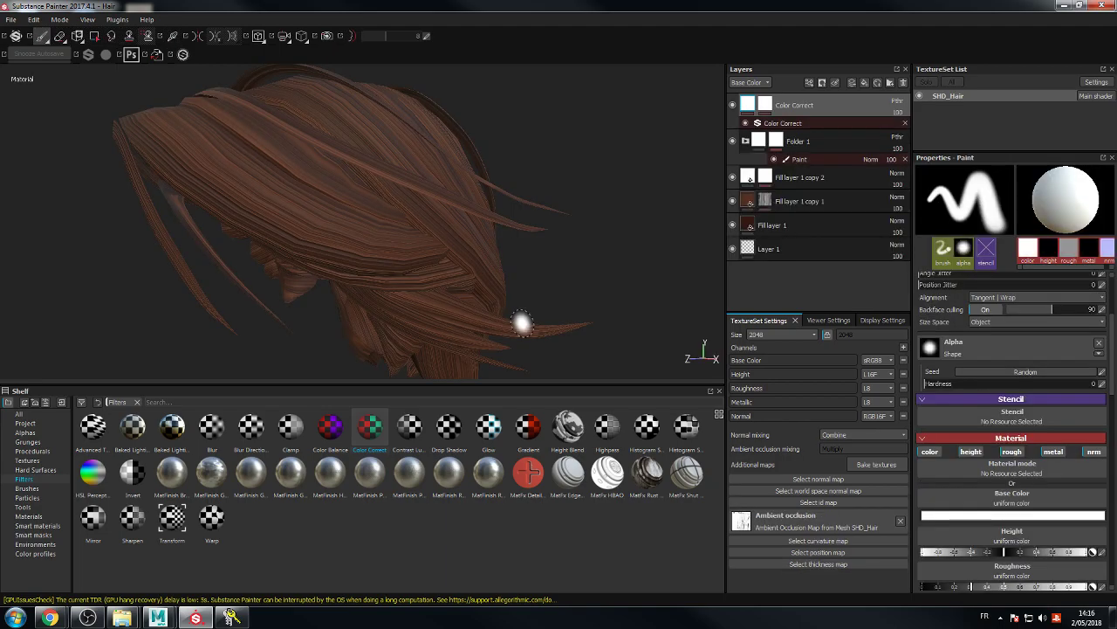
click(904, 347)
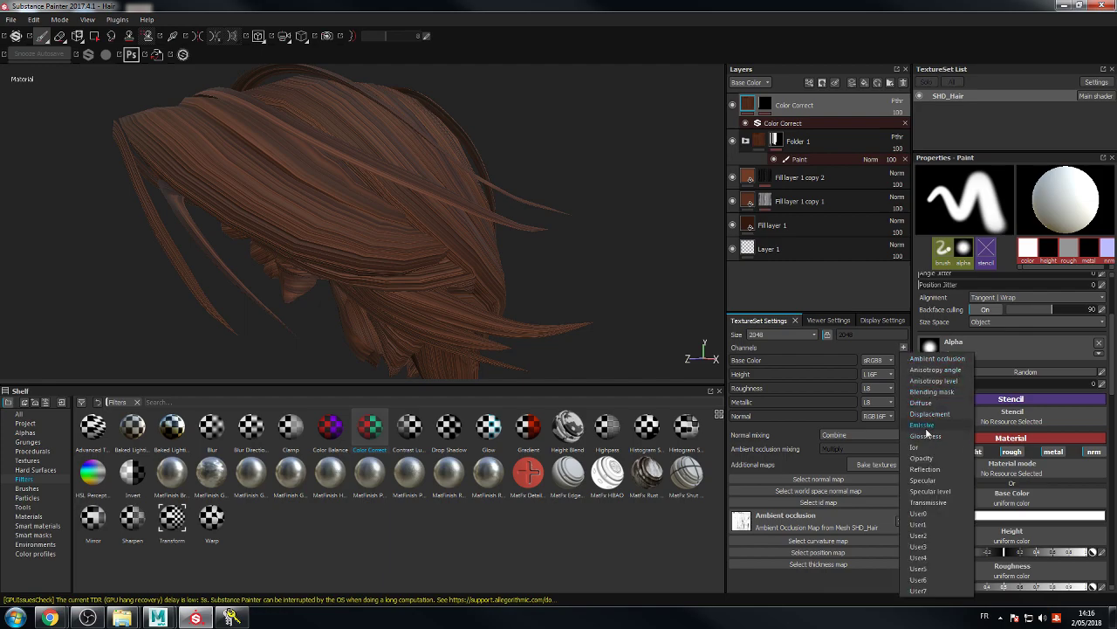
click(922, 457)
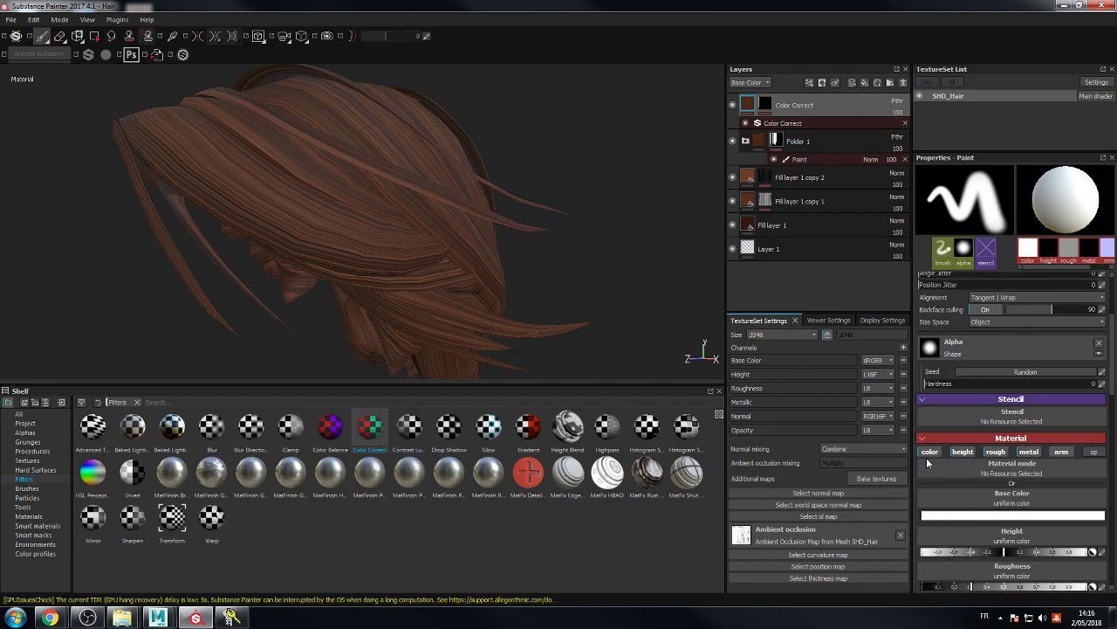
Step: Duplicate Fill layer 1 copy 1 together with its fur mask, with the copy at the top of the layer stack
click(750, 106)
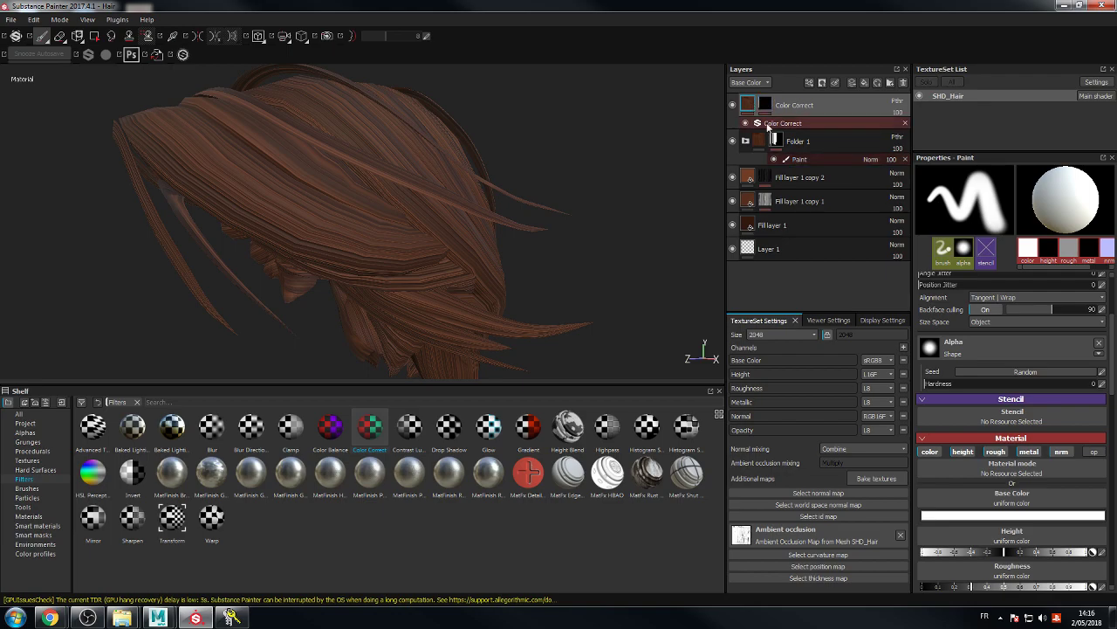
click(748, 177)
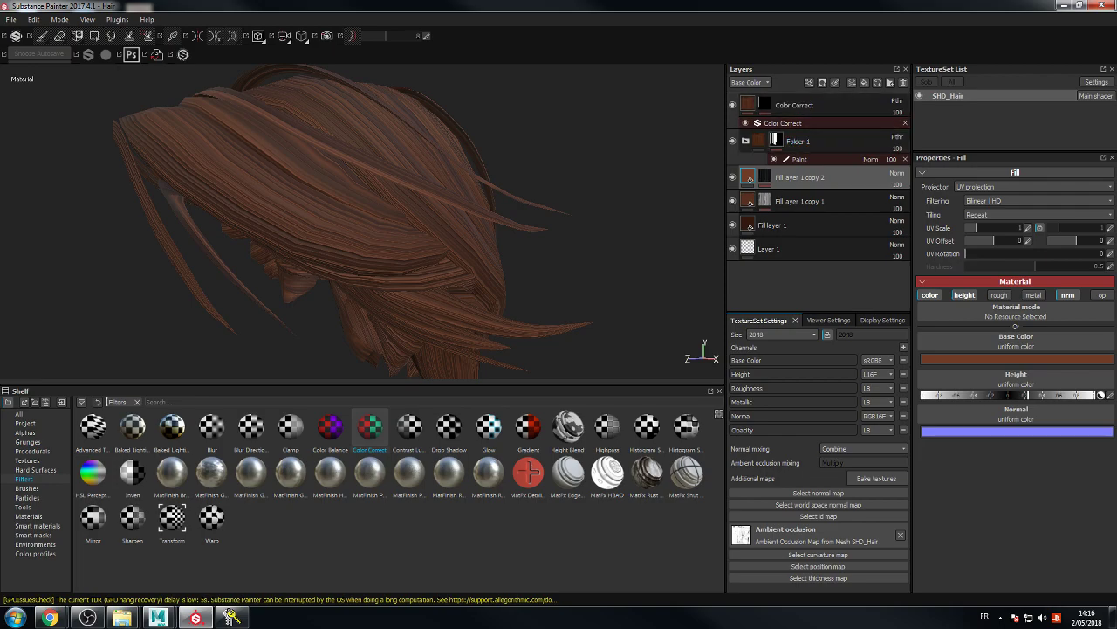
click(229, 616)
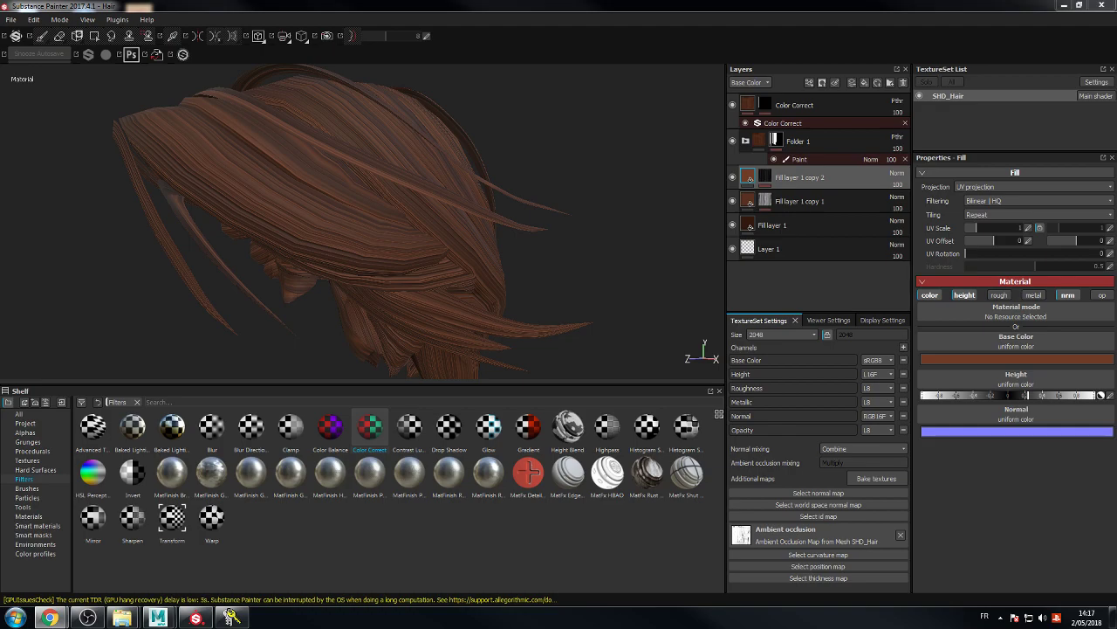
right_click(746, 202)
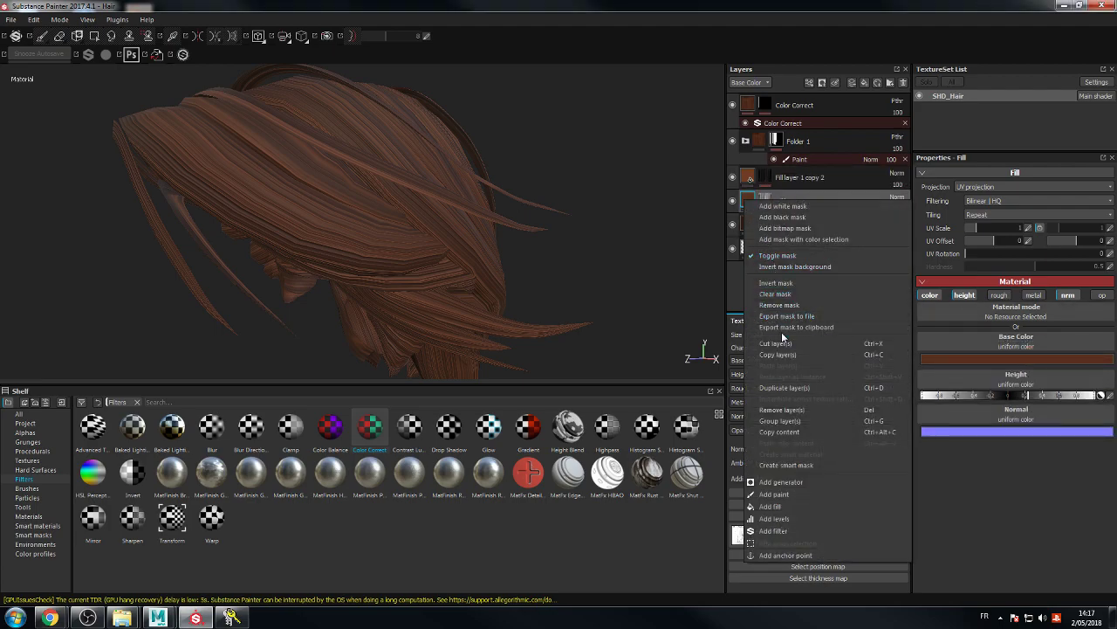
click(783, 386)
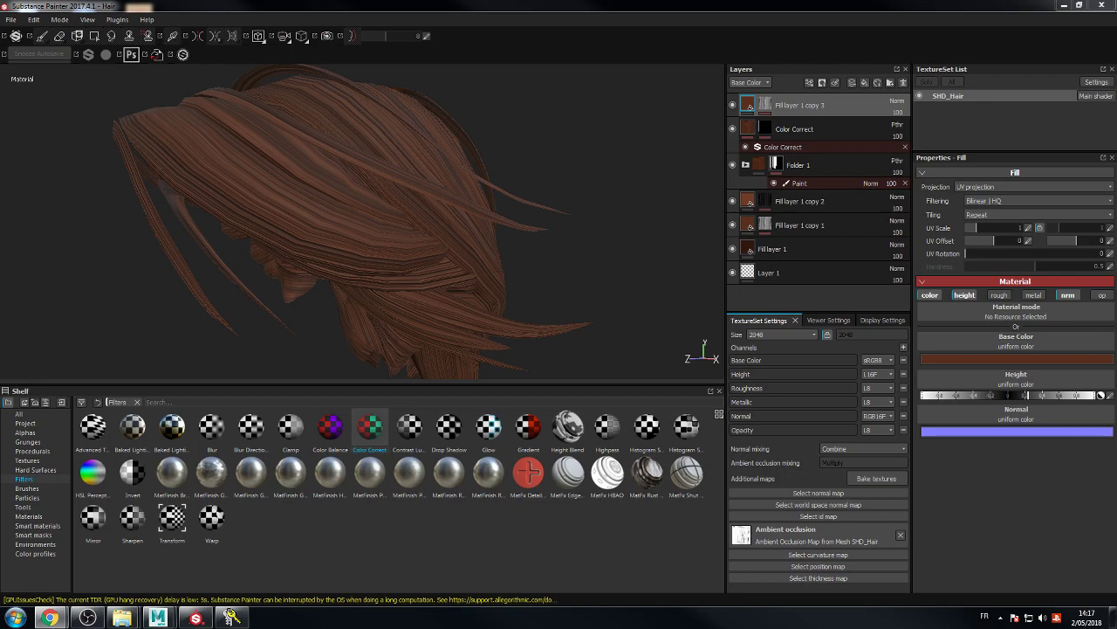
Step: Leave only the opacity channel active on Fill layer 1 copy 3, set its opacity to 0 and check the hair
click(931, 295)
click(964, 295)
click(1059, 296)
click(1101, 296)
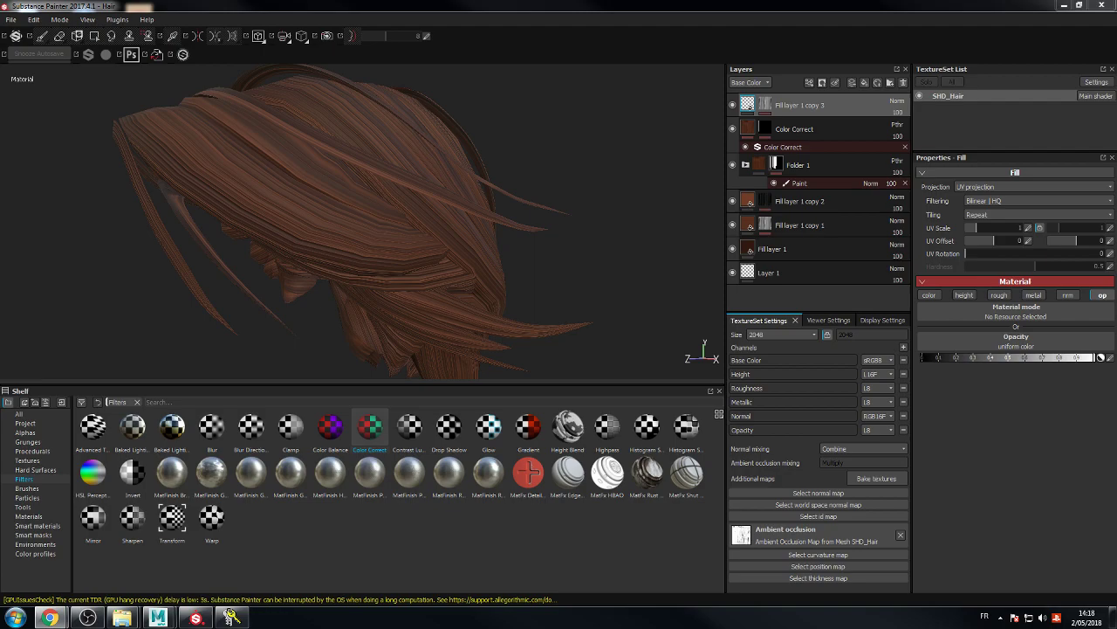
drag(1100, 358, 830, 358)
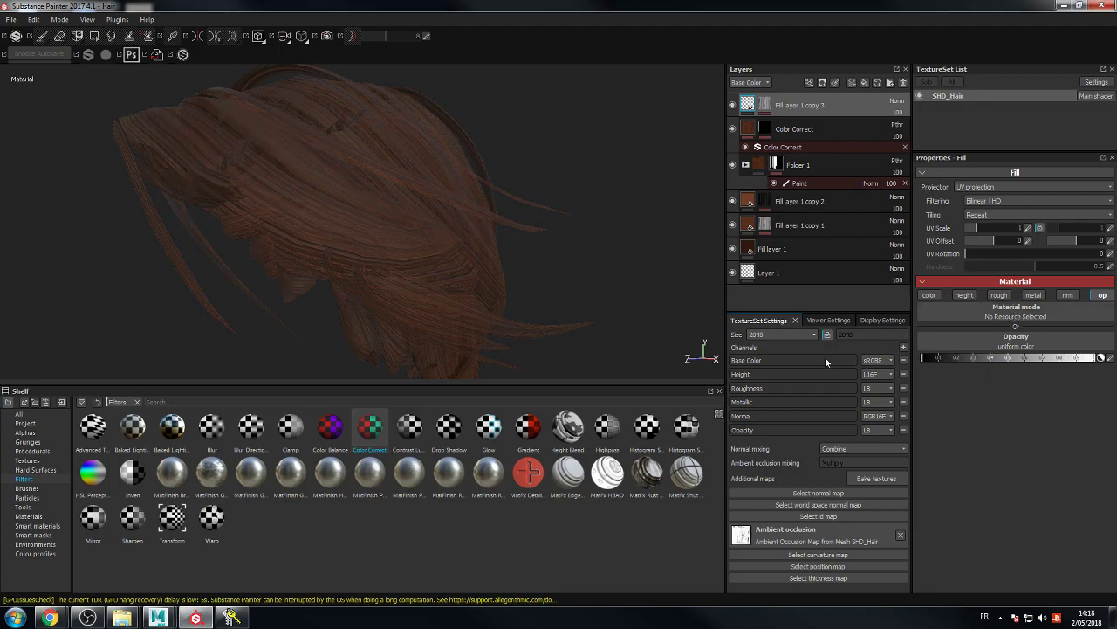
alt+drag(607, 143, 420, 151)
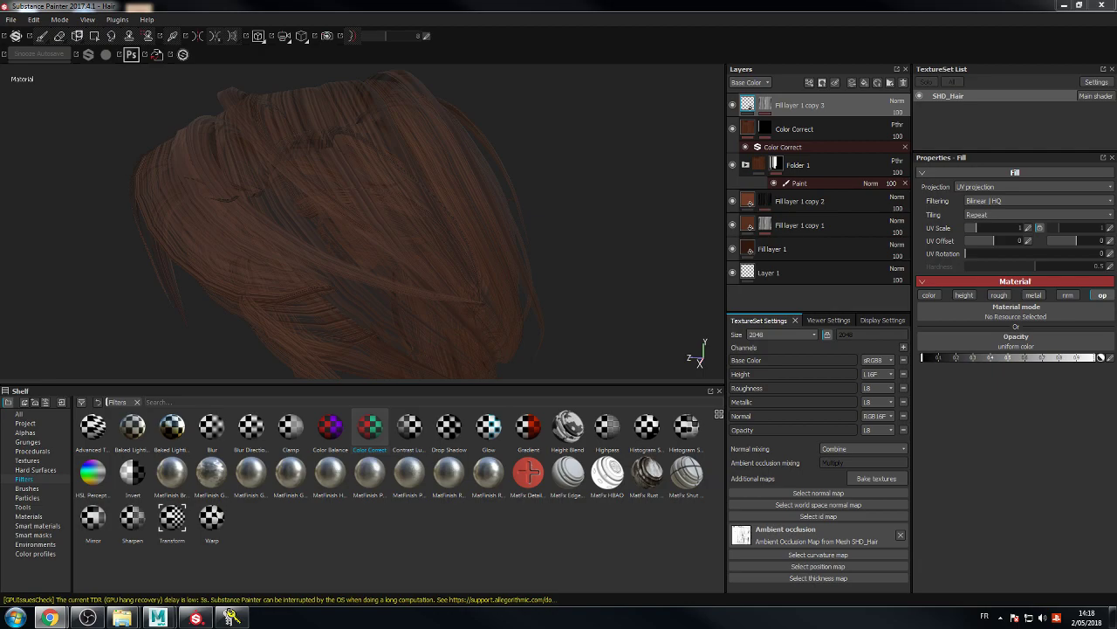
click(523, 35)
alt+drag(635, 166, 651, 187)
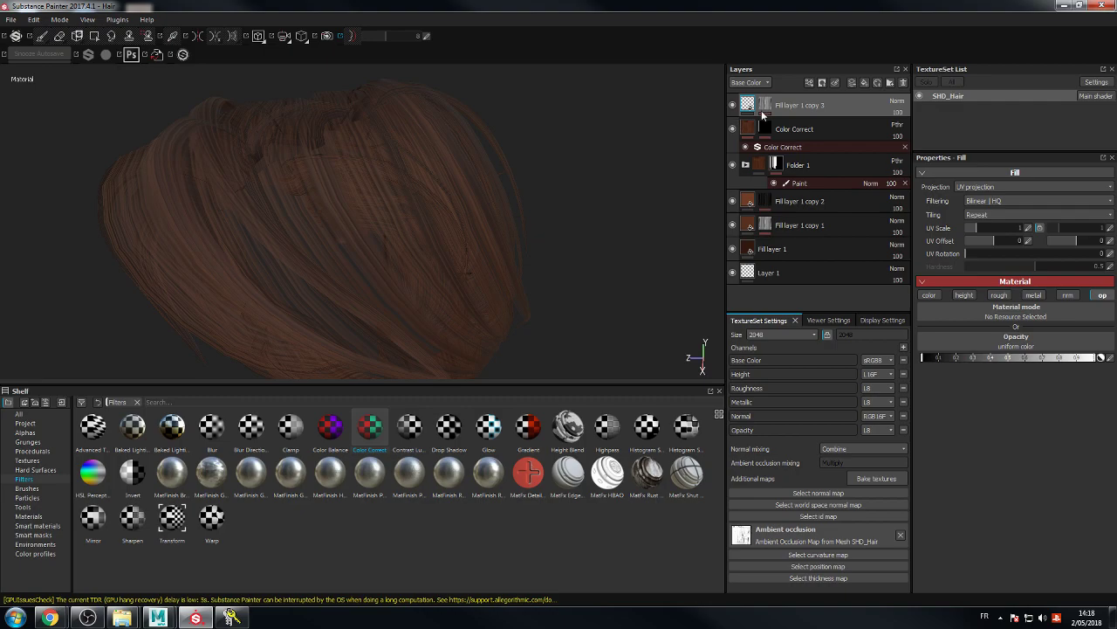
Step: Create a new folder at the top of the stack and place Fill layer 1 copy 3 inside it
click(889, 84)
drag(758, 131, 762, 107)
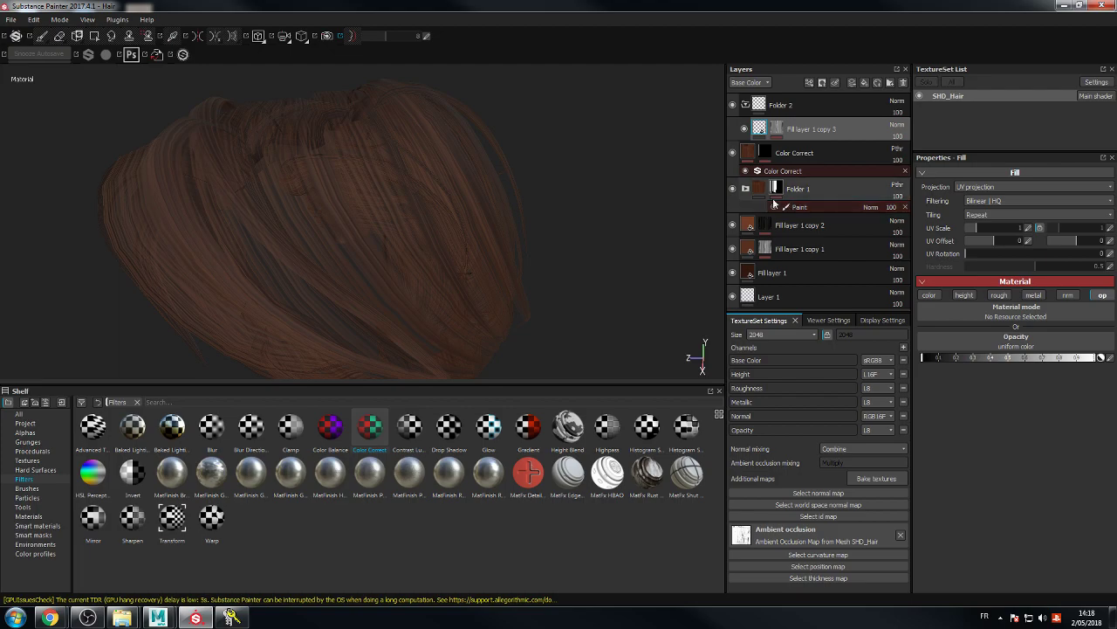
alt+drag(540, 138, 584, 142)
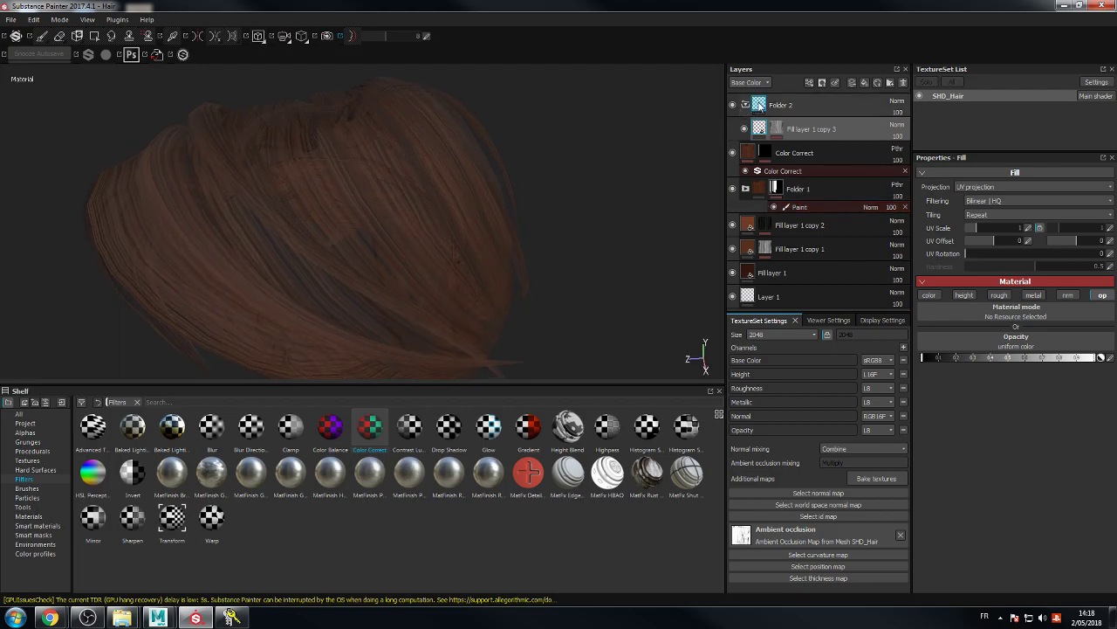
click(746, 107)
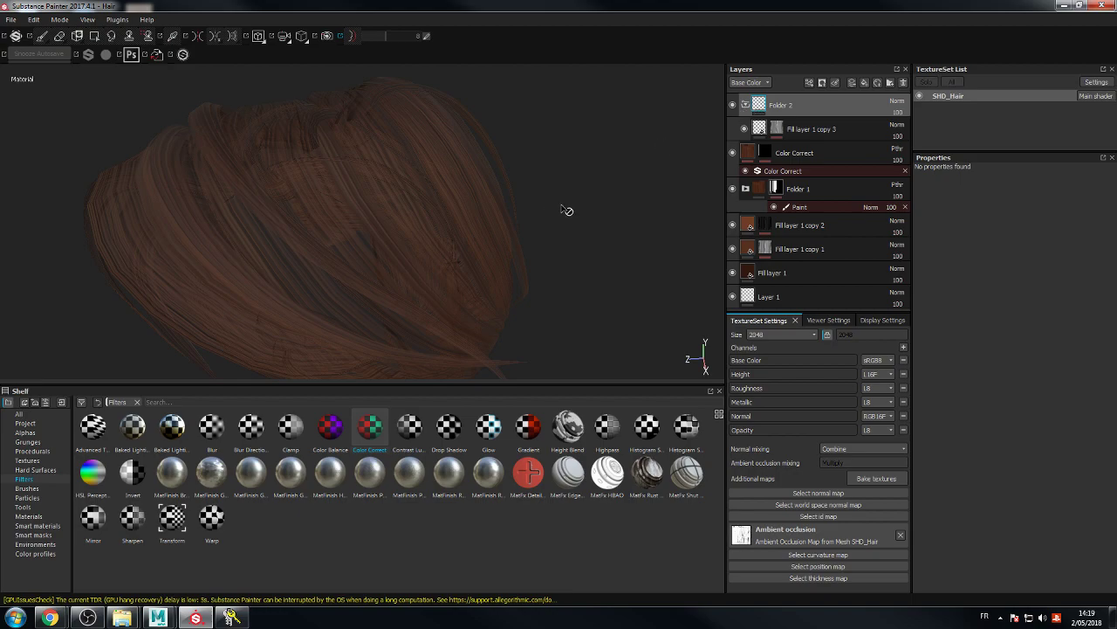
alt+drag(618, 225, 527, 169)
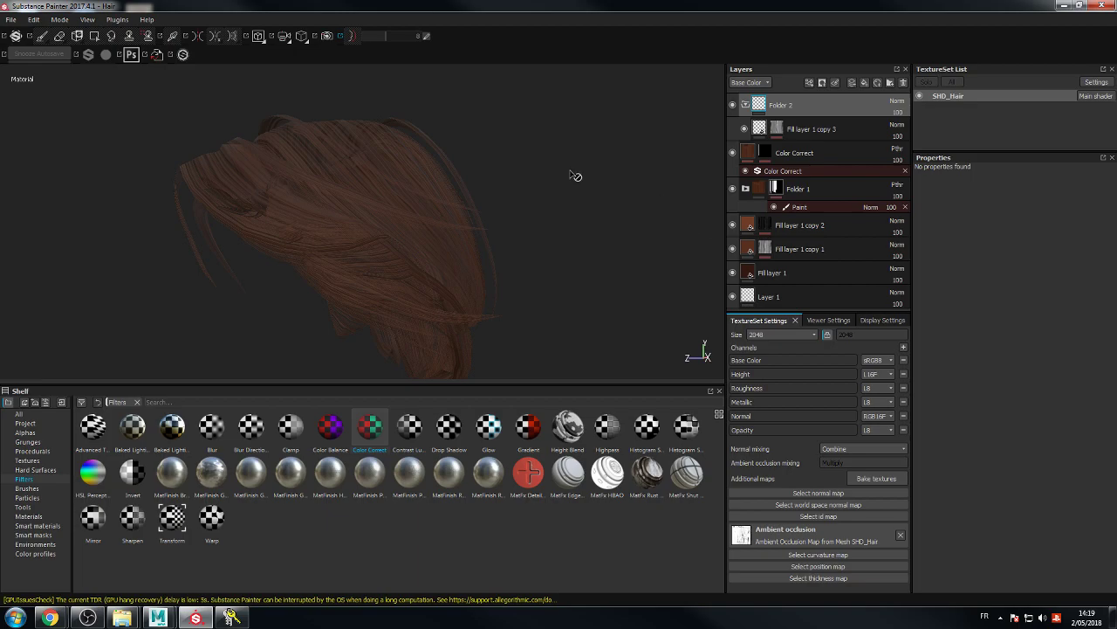
right_click(761, 103)
click(800, 130)
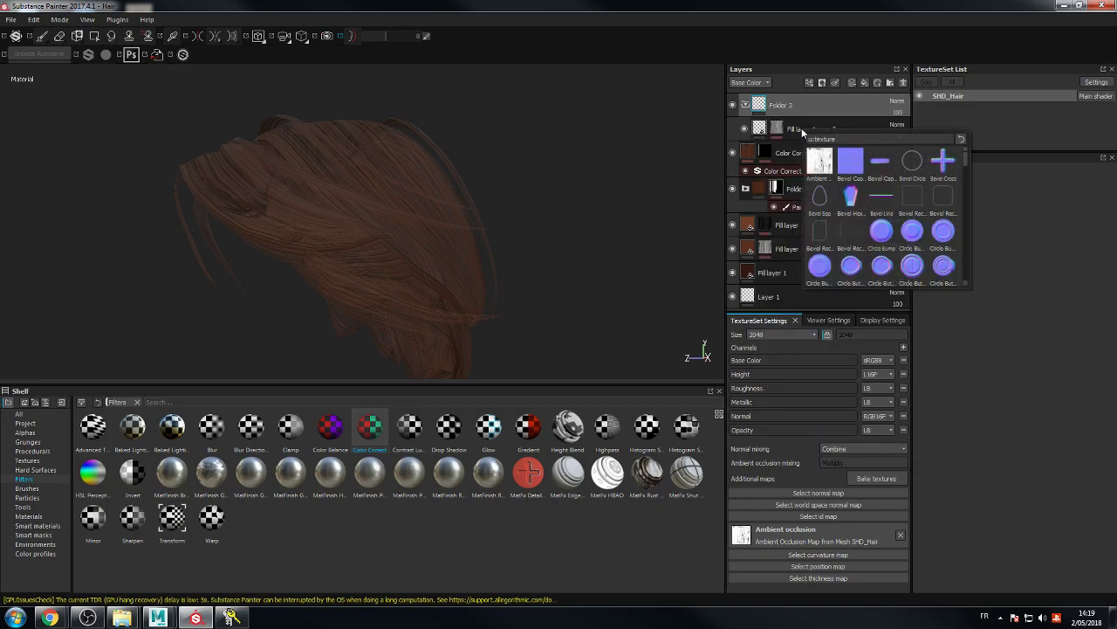
click(762, 105)
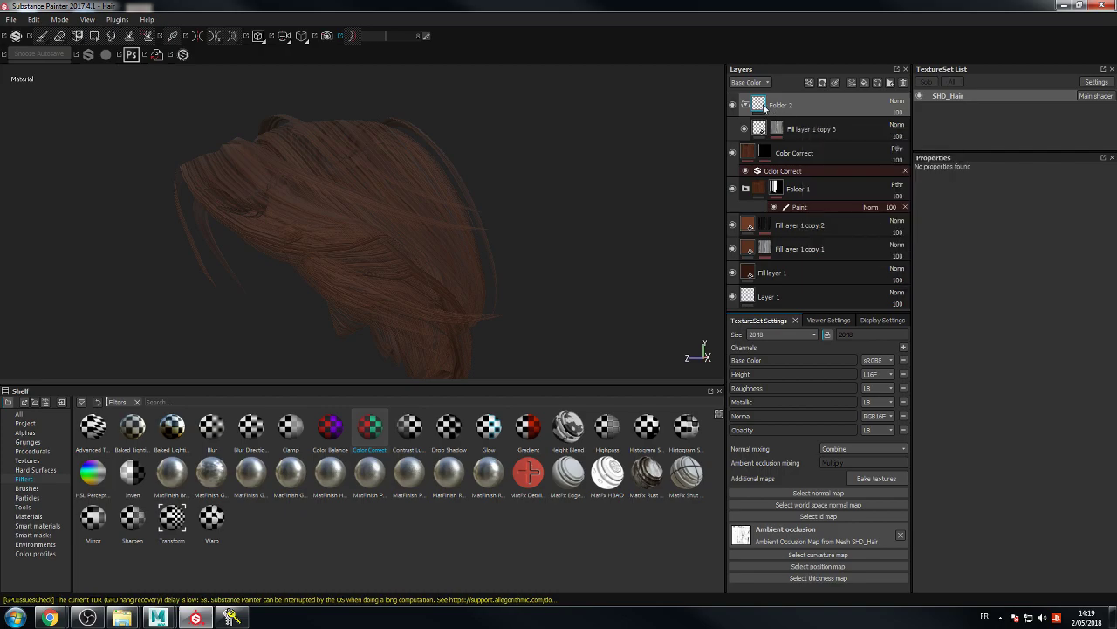
Step: Add a black mask to Folder 2 and put a paint effect on that mask
right_click(765, 105)
click(809, 122)
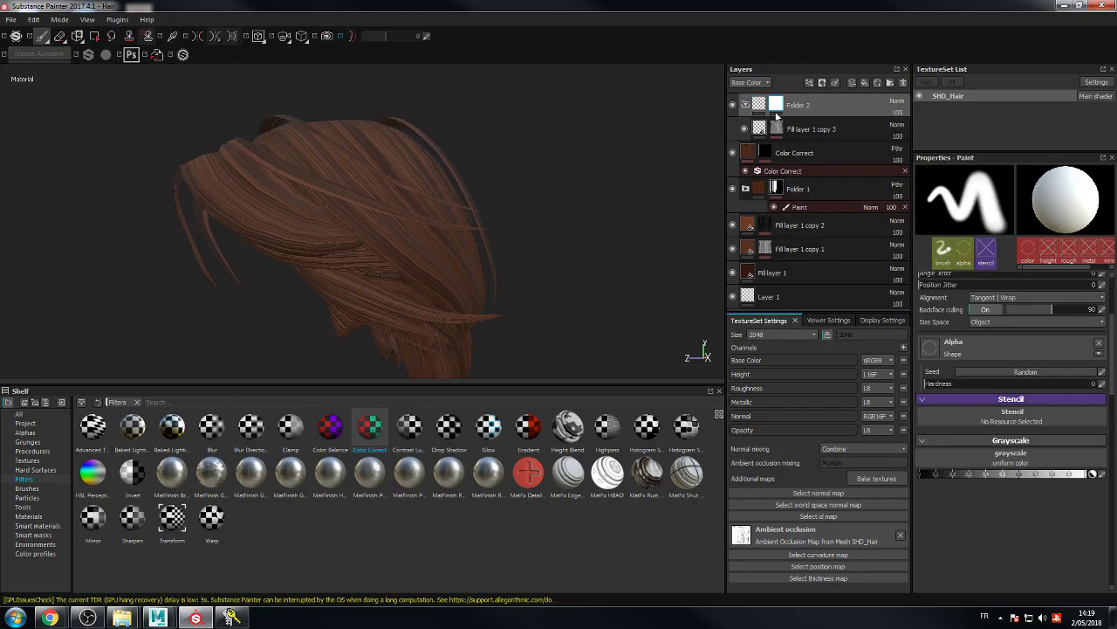
right_click(772, 109)
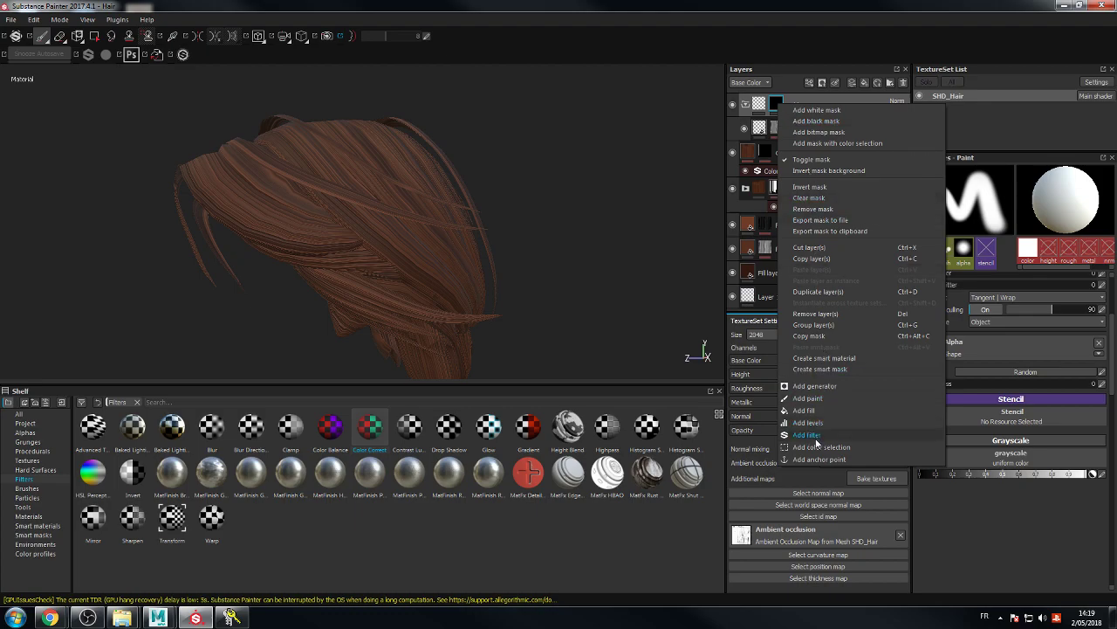
click(814, 398)
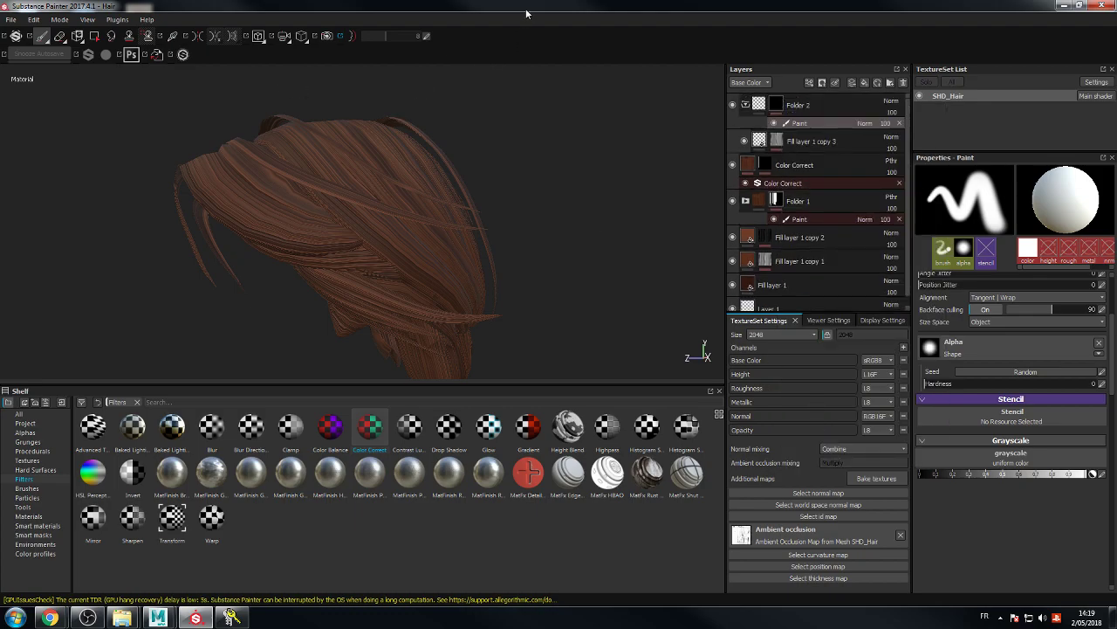
Step: Use Polygon Fill to reveal the four narrow hair strips of the UV layout in Folder 2's mask, and check them on the model
key(F1)
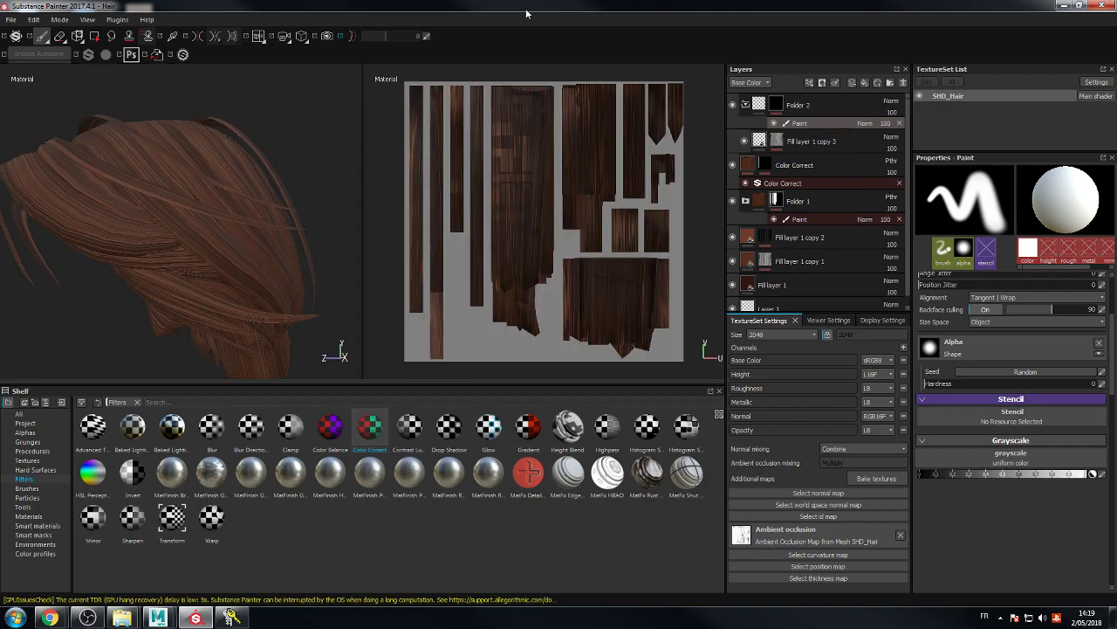
click(94, 36)
drag(407, 83, 486, 377)
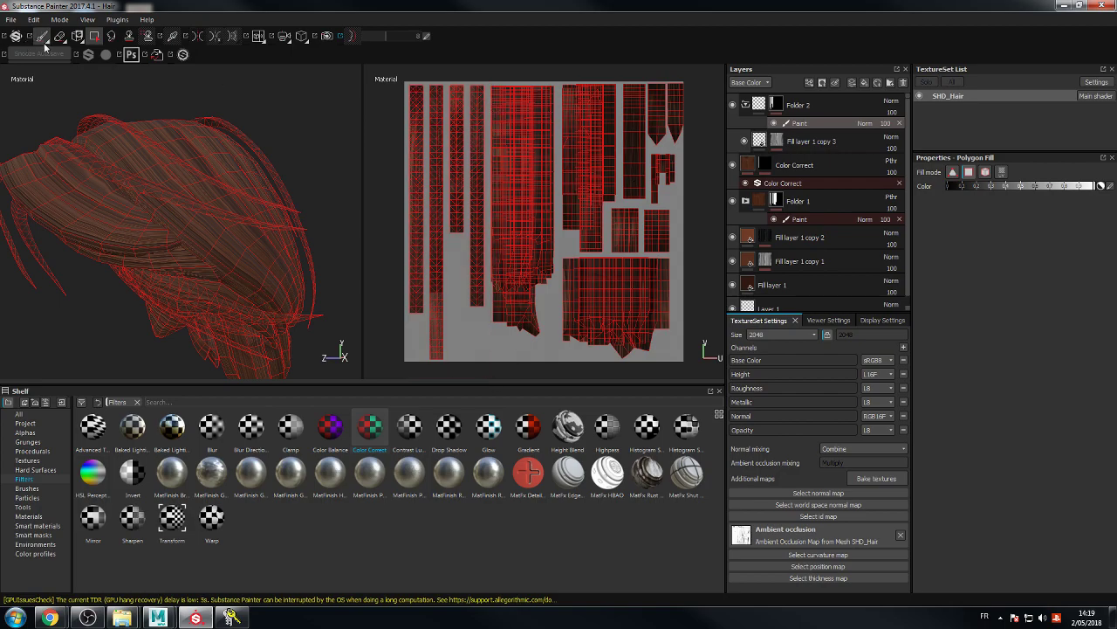
click(733, 104)
key(F2)
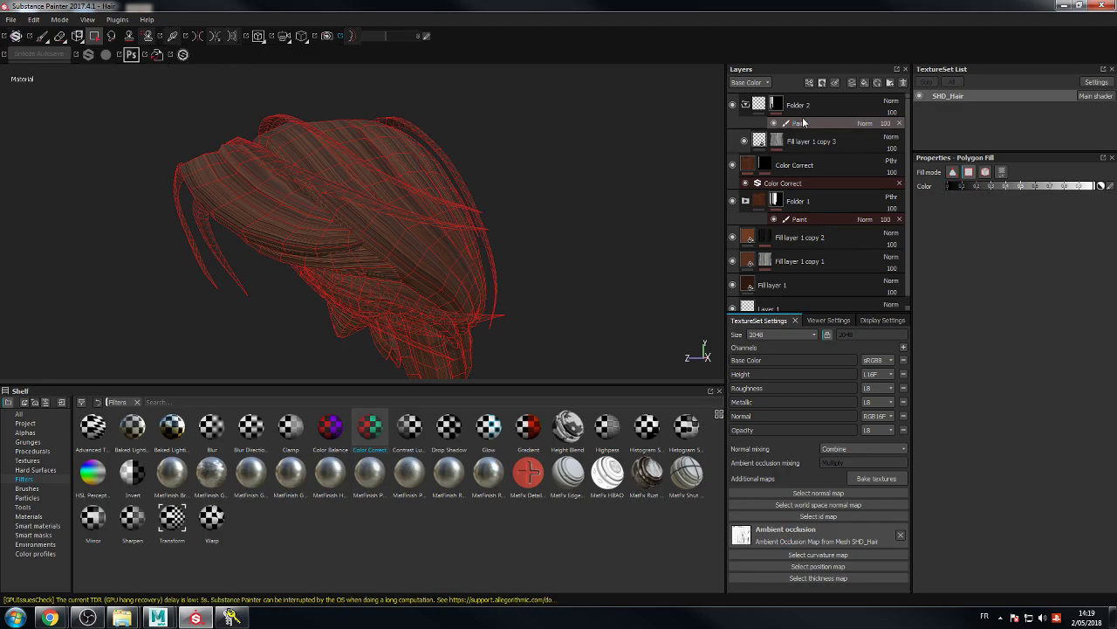
click(44, 36)
alt+drag(665, 183, 582, 129)
scroll(582, 129, up, 5)
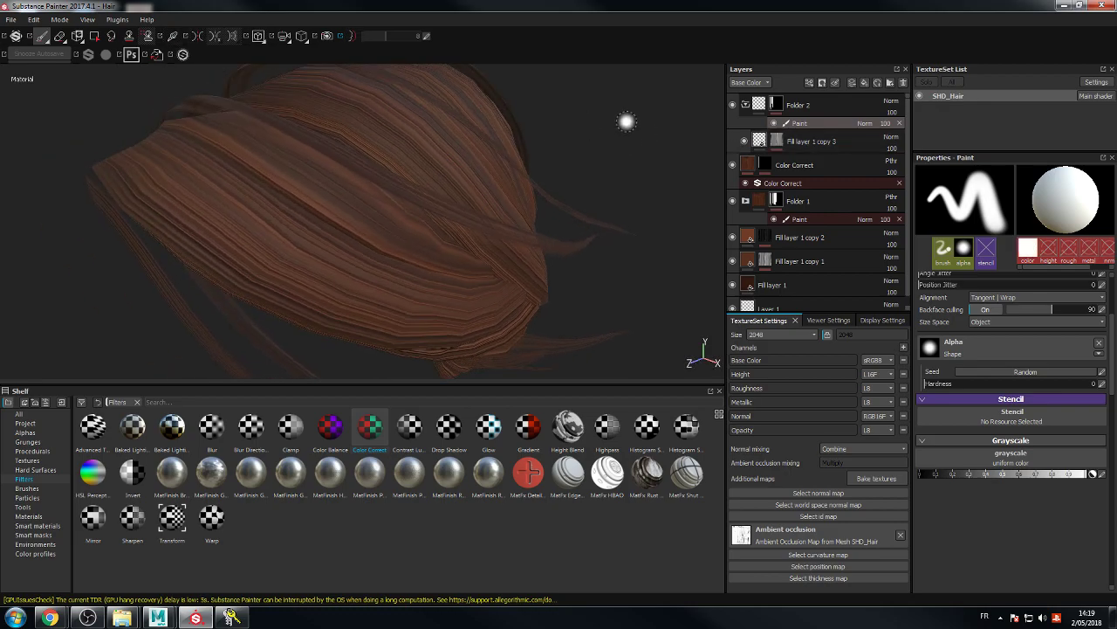
Step: Add a Levels effect above the Fur 3 fill in the mask of Fill layer 1 copy 3
key(ctrl+v)
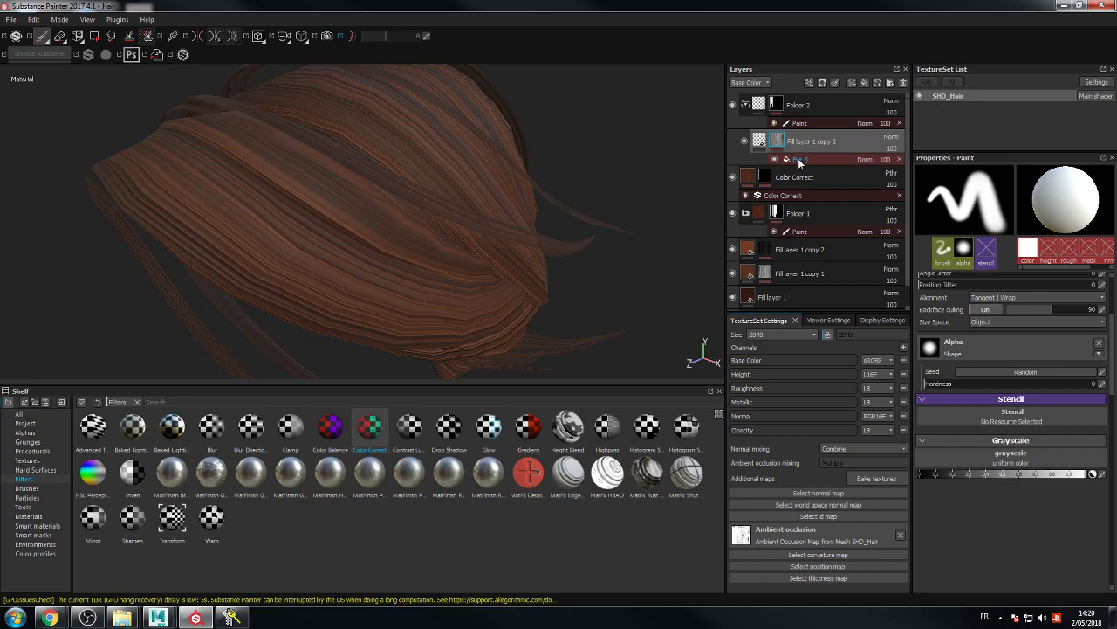
click(807, 161)
right_click(811, 163)
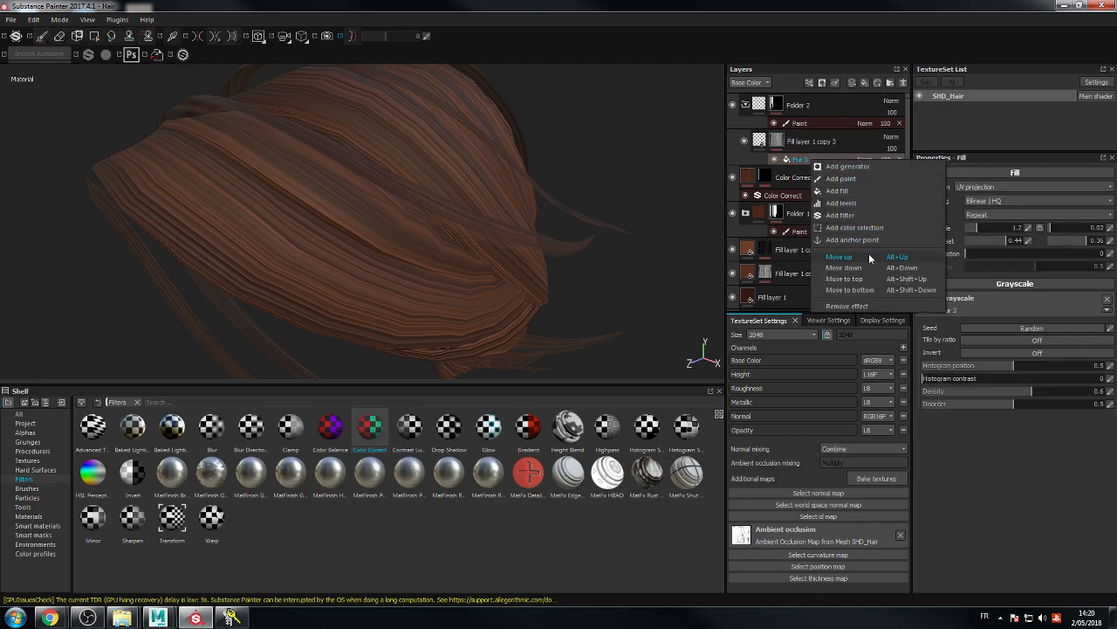
click(842, 204)
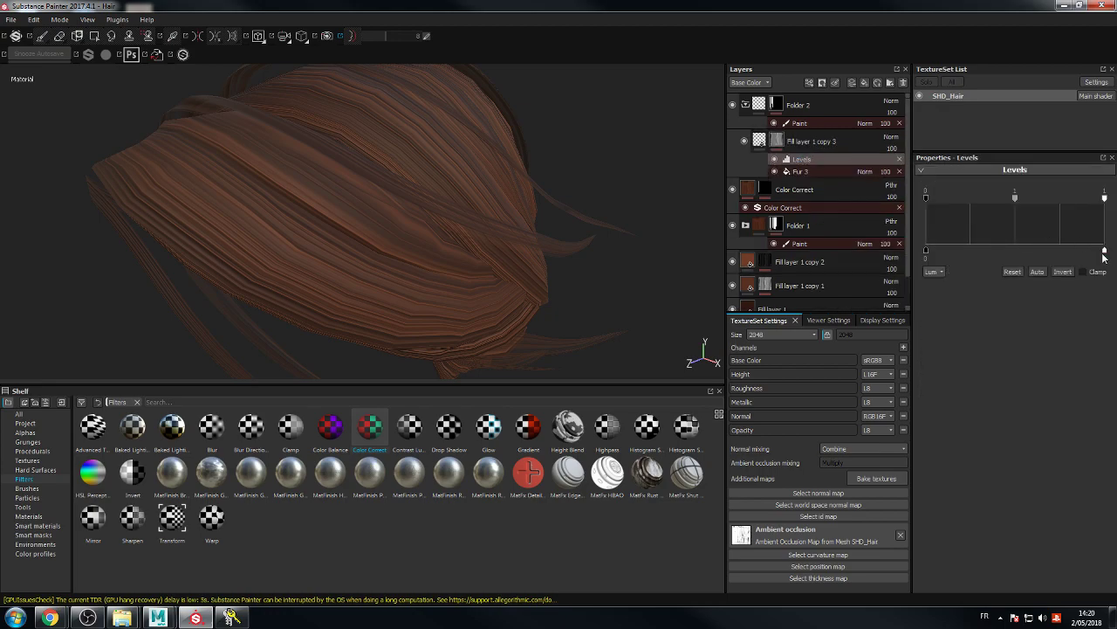
Step: Try different Levels settings on the fur mask, raising the midtone to about 7.7, shifting the output black and white, and lowering the input white
mouse_move(1015, 199)
mouse_down()
mouse_move(1045, 201)
mouse_move(994, 203)
mouse_up()
drag(1105, 252, 1031, 254)
drag(999, 198, 1058, 214)
drag(1029, 251, 1104, 253)
drag(926, 251, 980, 250)
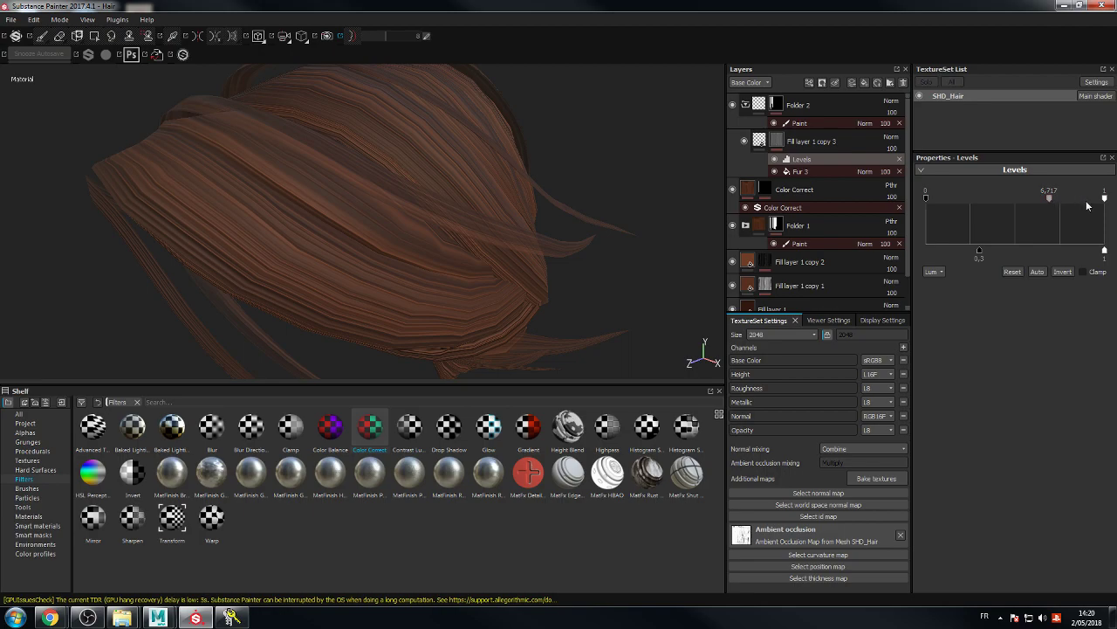
drag(986, 248, 1007, 255)
drag(1050, 198, 1090, 203)
drag(1007, 252, 924, 256)
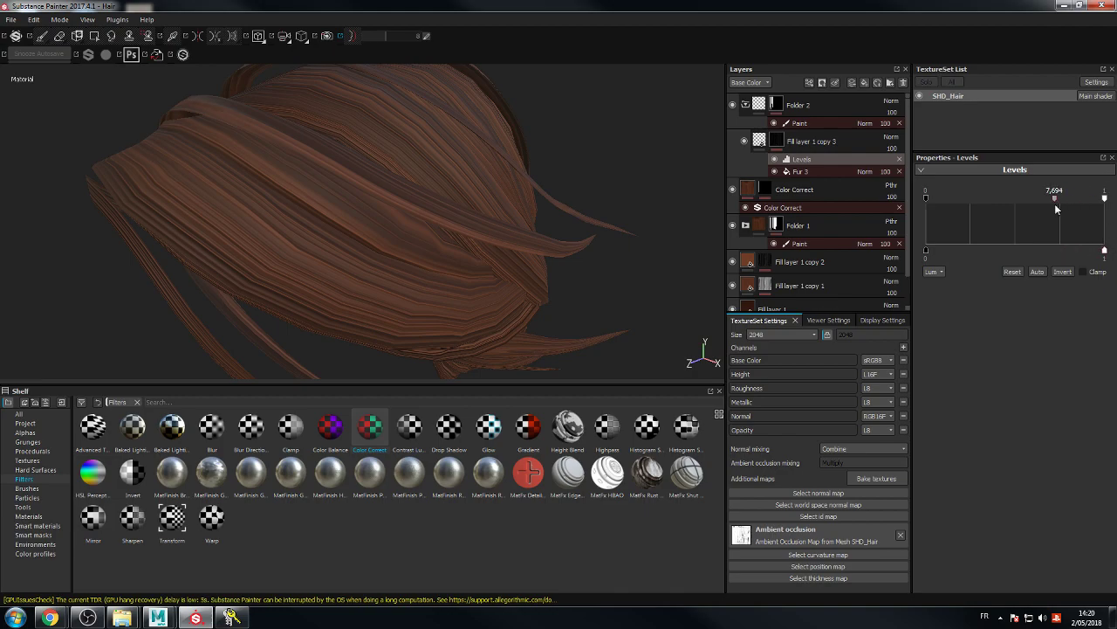
drag(1104, 199, 1085, 199)
mouse_move(1086, 199)
mouse_down()
mouse_move(1061, 200)
mouse_move(1104, 200)
mouse_move(1091, 200)
mouse_up()
Step: Remove the Levels effect from the mask of Fill layer 1 copy 3 and check the hair up close
click(900, 158)
alt+drag(666, 162, 574, 146)
scroll(574, 147, up, 5)
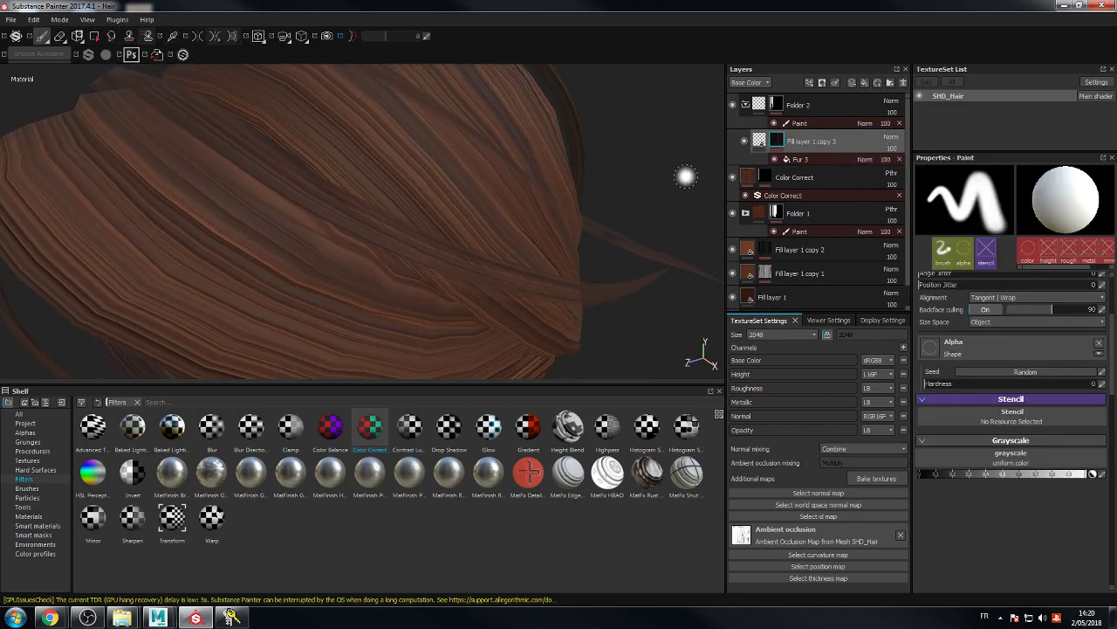
scroll(687, 145, down, 5)
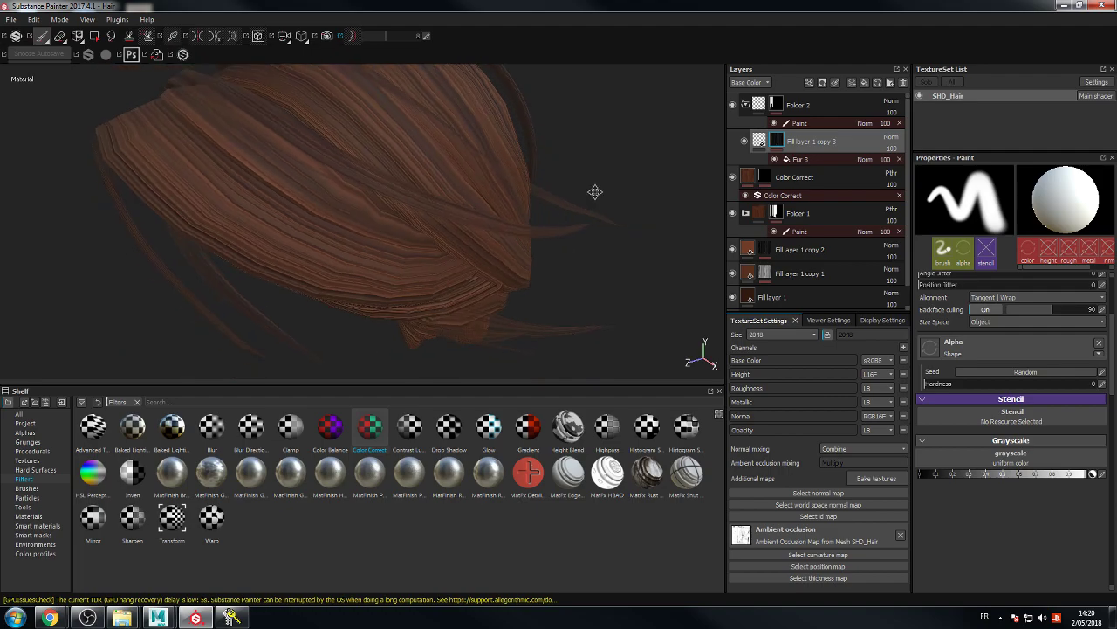
alt+drag(569, 202, 689, 219)
mouse_move(477, 269)
alt+mouse_down()
mouse_move(535, 213)
mouse_move(606, 212)
mouse_move(628, 227)
mouse_move(602, 235)
mouse_move(482, 190)
mouse_move(436, 232)
mouse_move(571, 232)
mouse_move(628, 218)
alt+mouse_up()
click(777, 143)
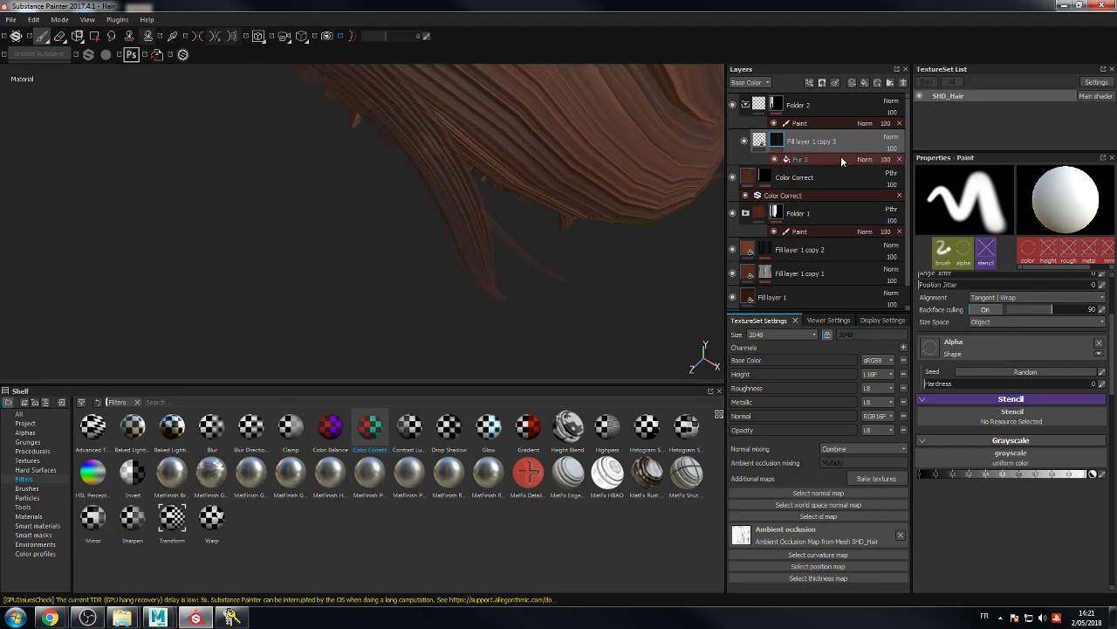
right_click(795, 161)
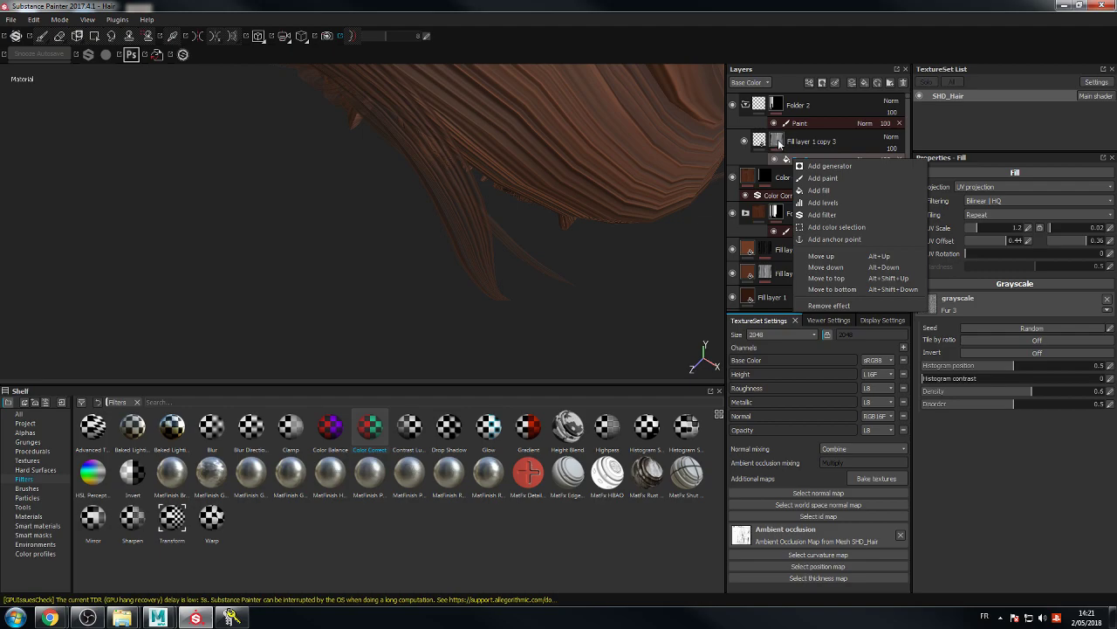
click(822, 178)
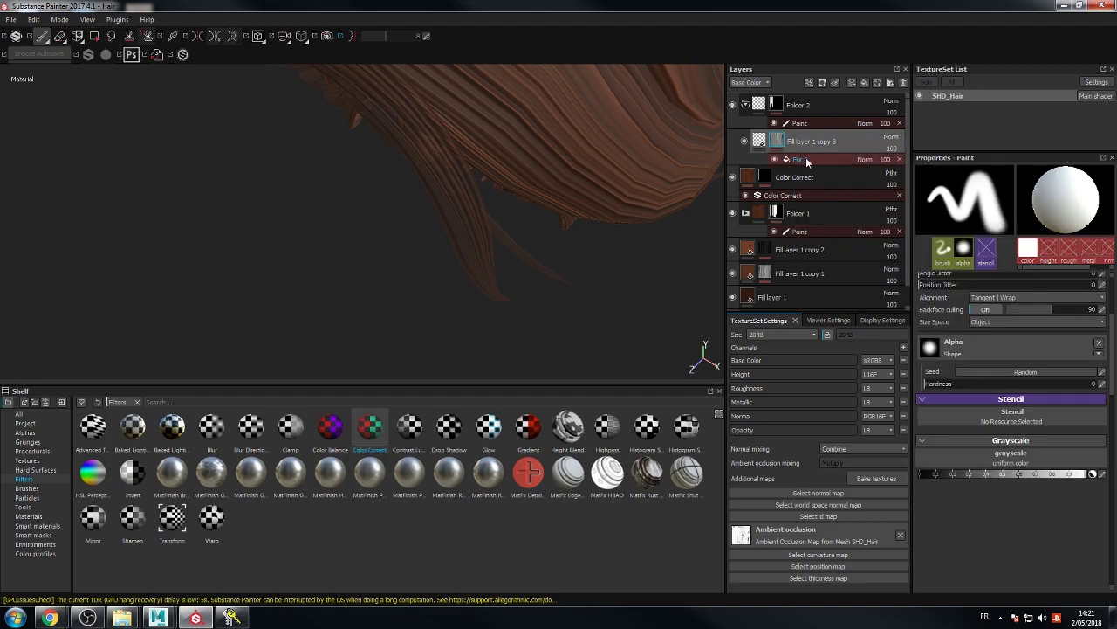
key(Return)
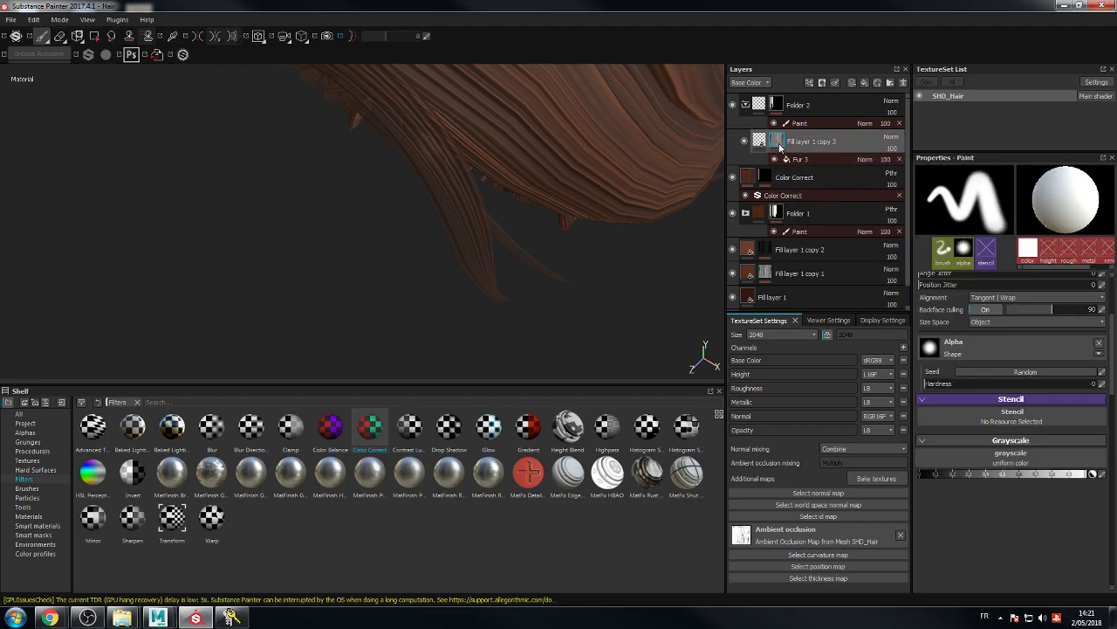
Step: Add a new folder inside Folder 2 and move Fill layer 1 copy 3 into it
mouse_move(780, 147)
click(890, 83)
drag(761, 165, 769, 150)
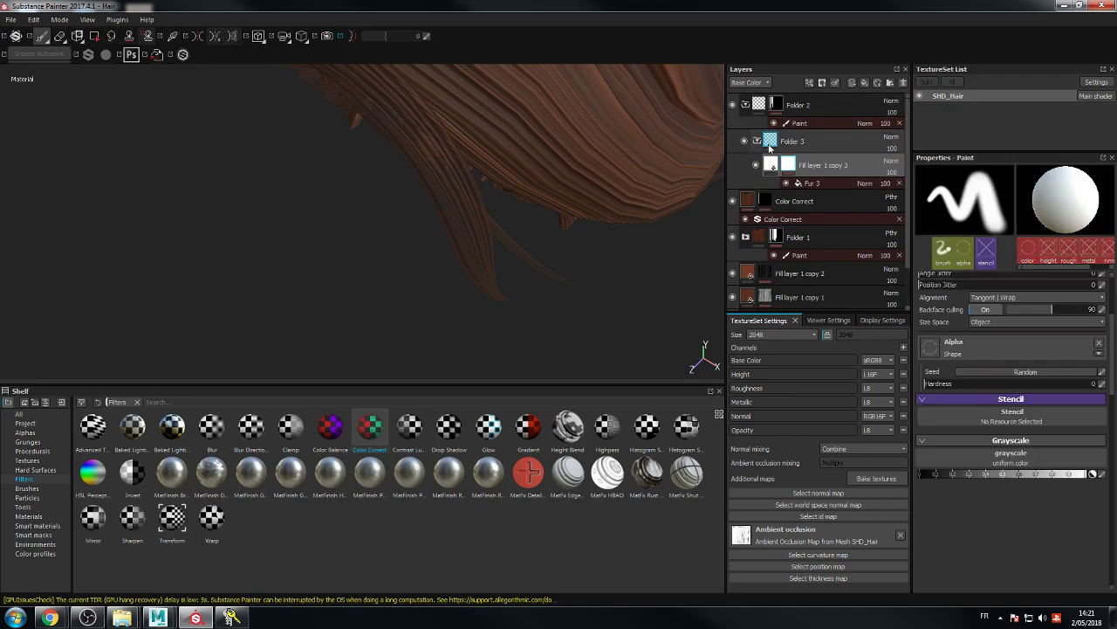
Step: Copy the mask of Fill layer 1 copy 3 and paste it into a new black mask on Folder 3
right_click(790, 162)
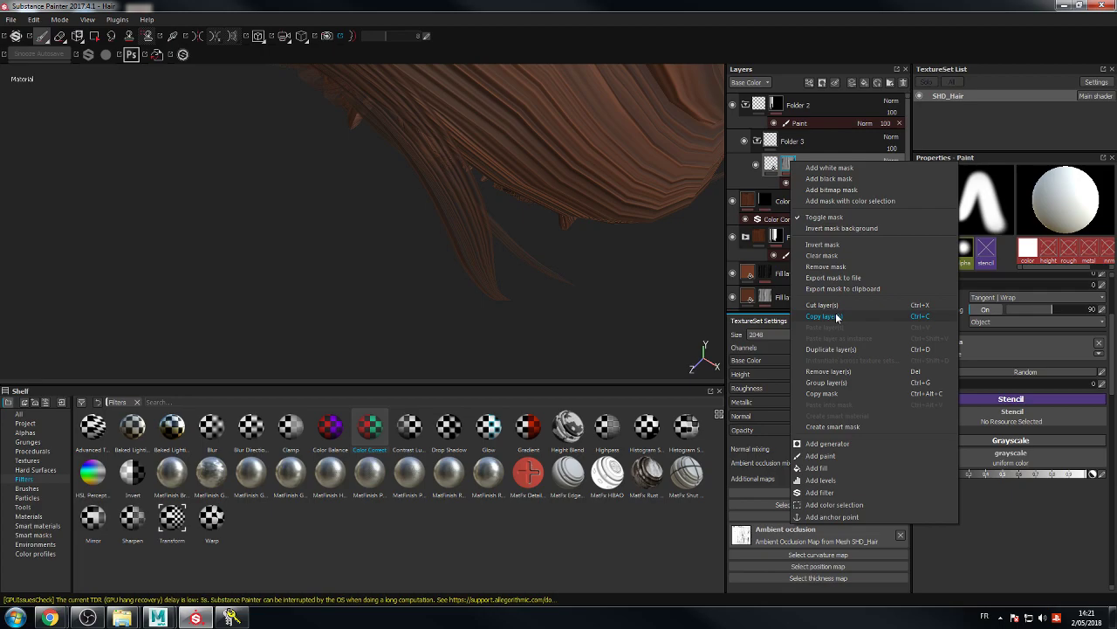
click(841, 401)
right_click(776, 144)
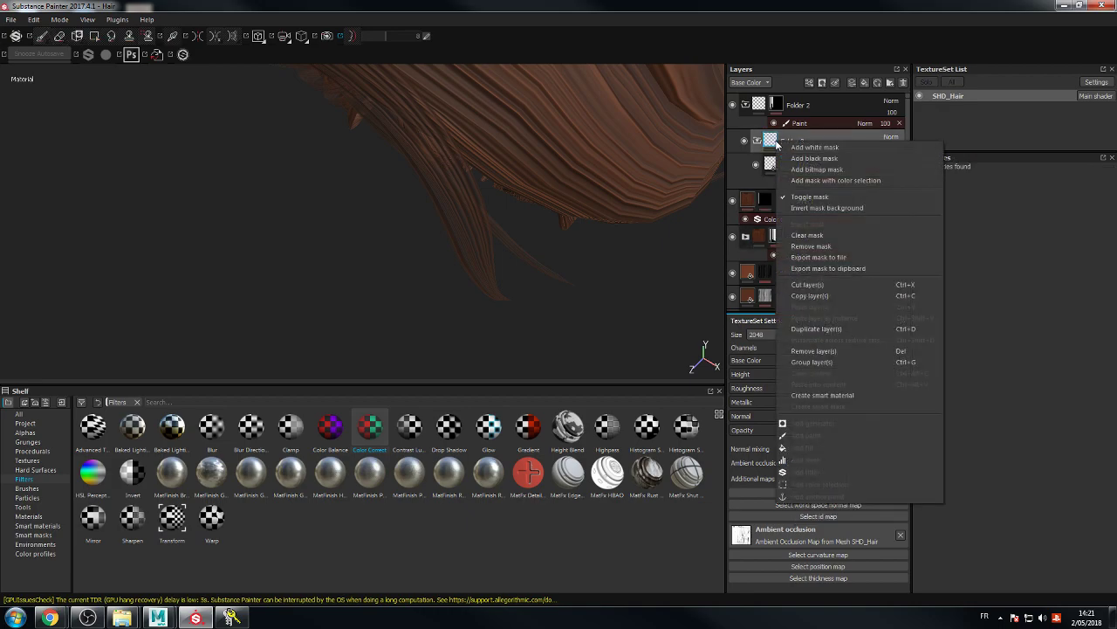
click(815, 158)
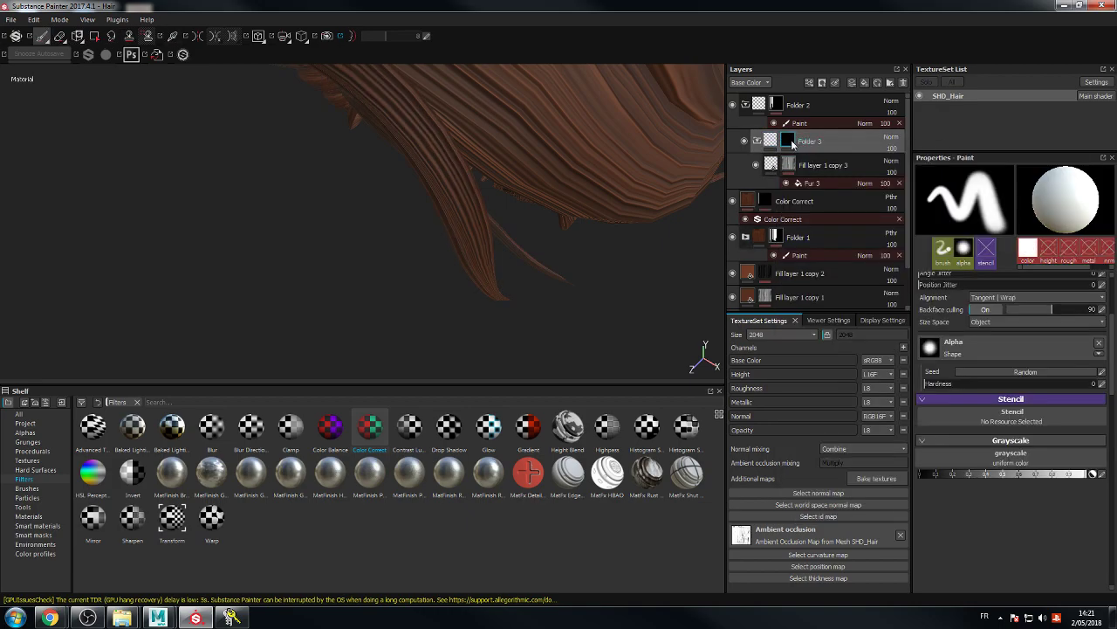
right_click(792, 143)
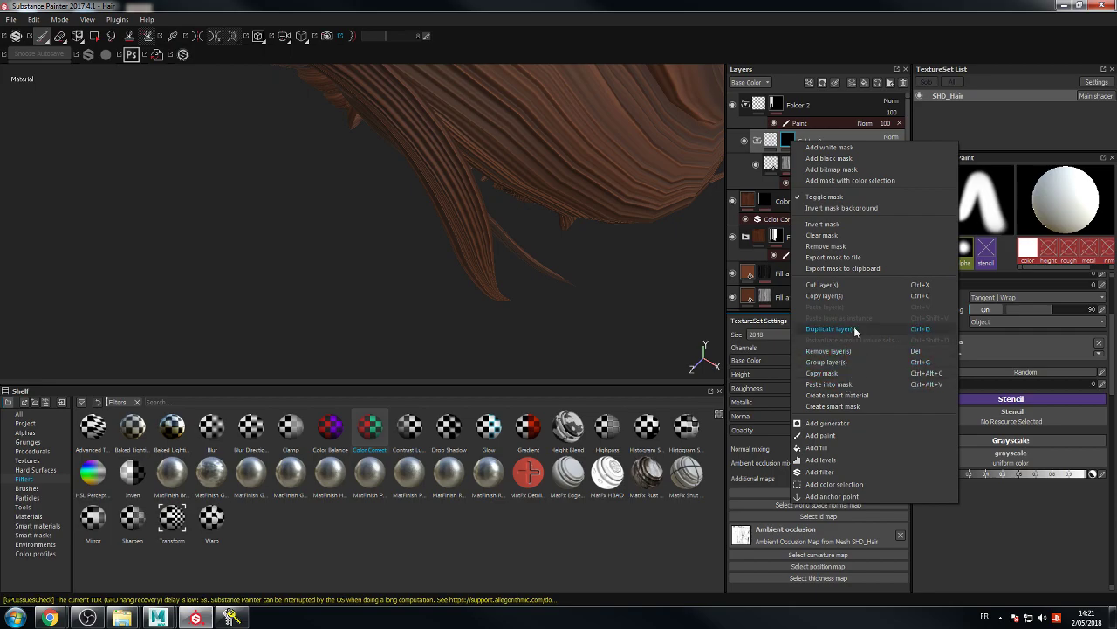
click(855, 382)
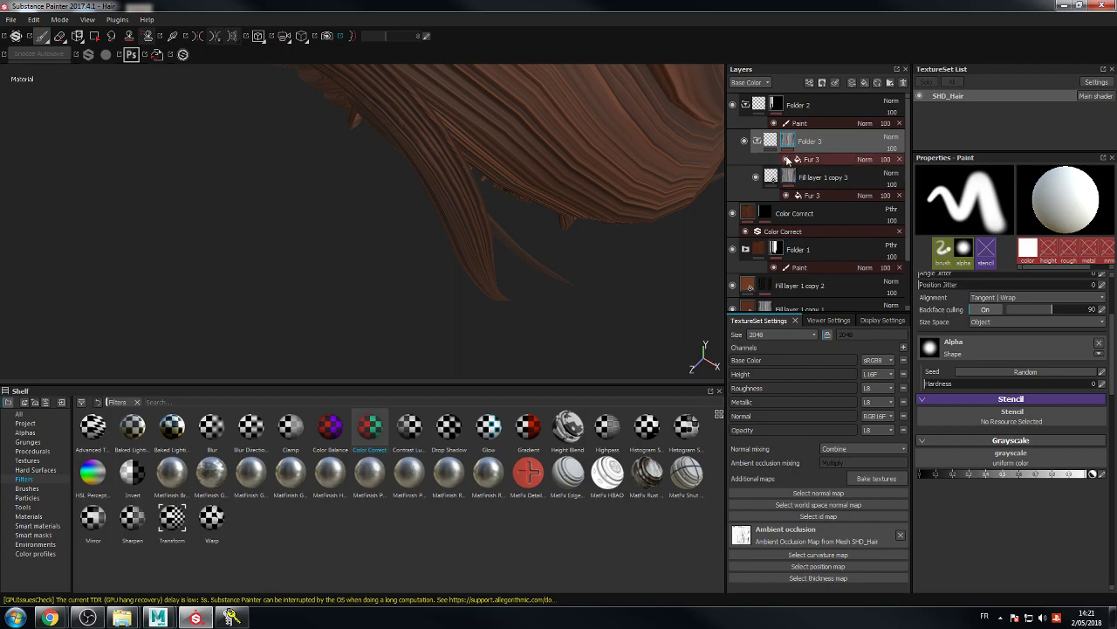
Step: Set Folder 3's blending mode to Passthrough and compare the hair with Fill layer 1 copy 3 hidden and shown
click(892, 140)
click(902, 161)
alt+drag(604, 258, 746, 194)
click(757, 178)
click(757, 178)
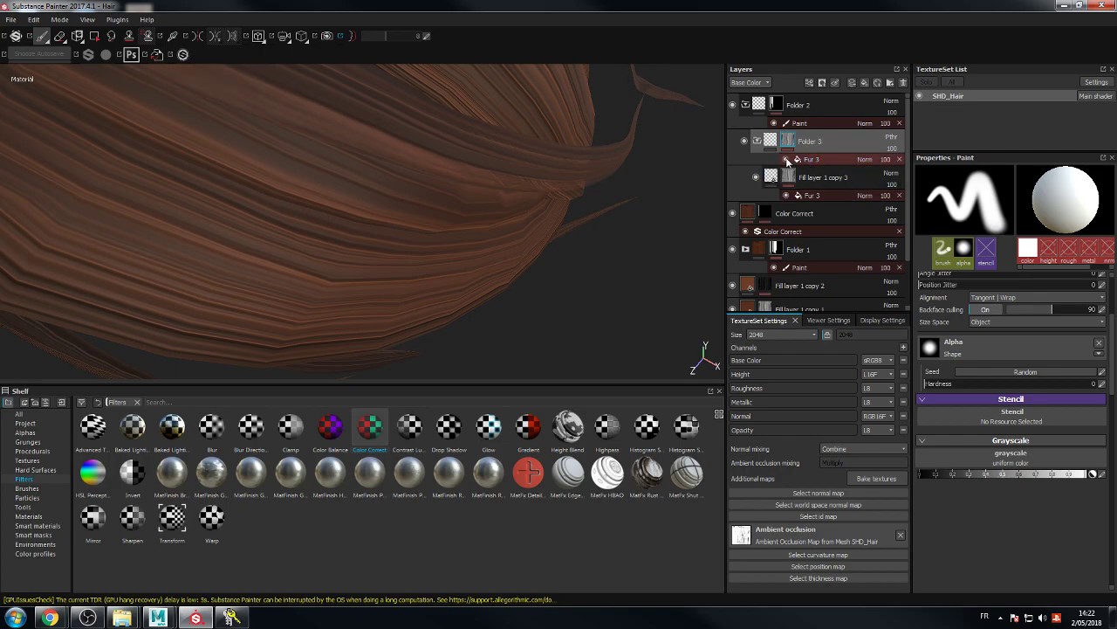
Step: Switch the Fur 3 fill in Folder 3's mask off and on repeatedly to compare its effect on the hair
click(787, 160)
click(787, 160)
click(787, 160)
click(787, 160)
click(787, 160)
click(786, 159)
click(787, 160)
click(787, 160)
click(786, 160)
alt+drag(599, 299, 257, 239)
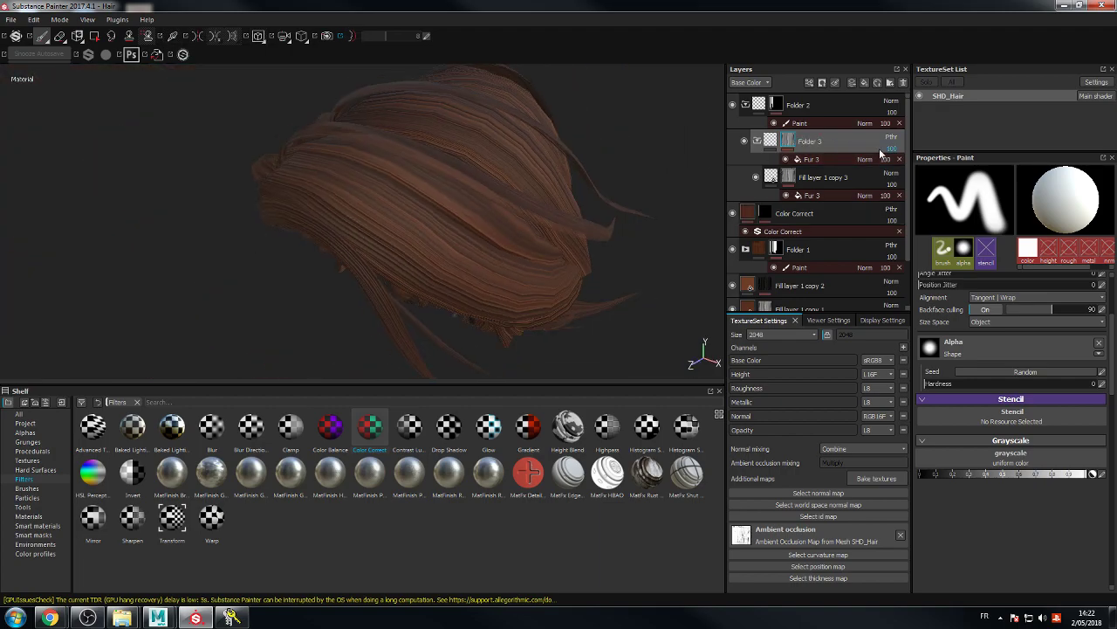
Step: Move Fill layer 1 copy 3 out of Folder 3, check its visibility, and place it above Folder 3 inside Folder 2
drag(792, 179, 804, 120)
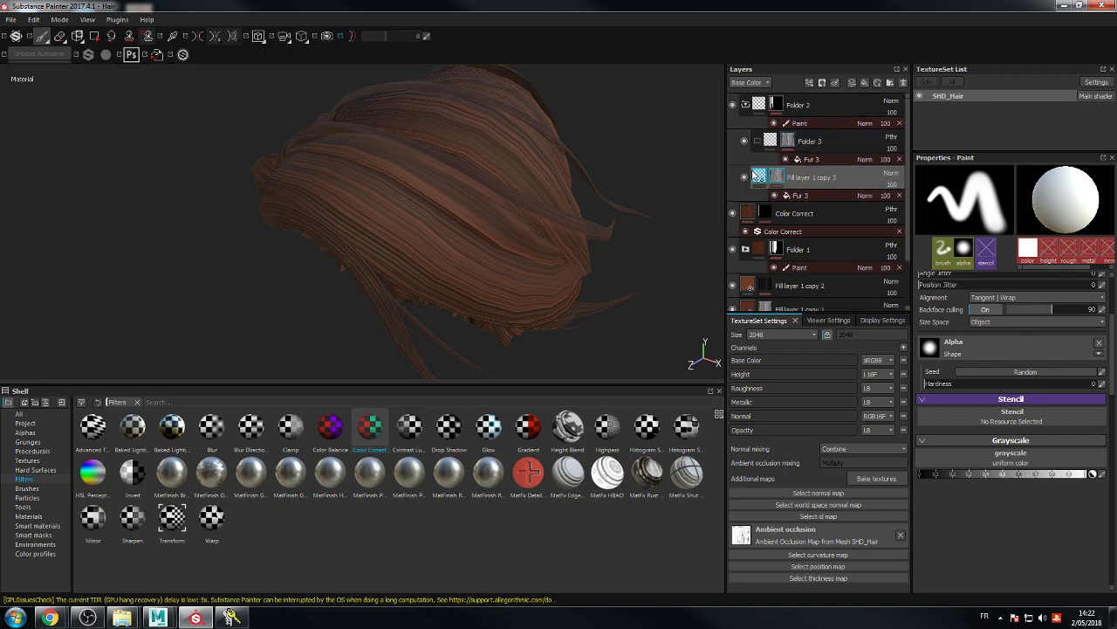
click(743, 177)
click(743, 179)
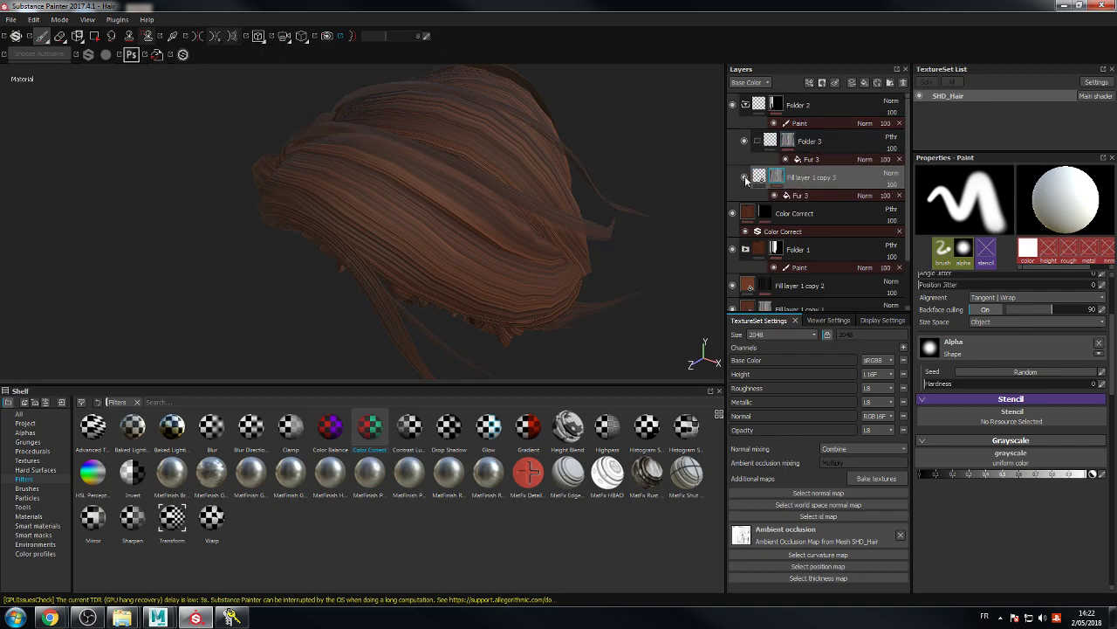
click(773, 142)
drag(768, 174, 763, 177)
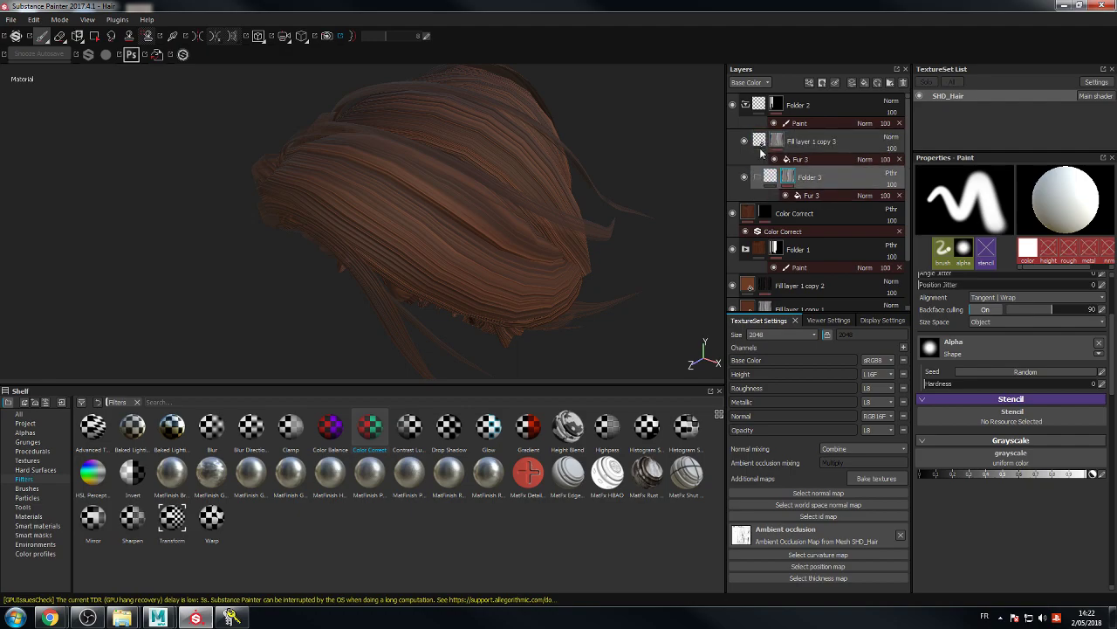
Step: Check the whole hair from another angle, save the project, and close the program with the changes saved
alt+drag(649, 234, 476, 194)
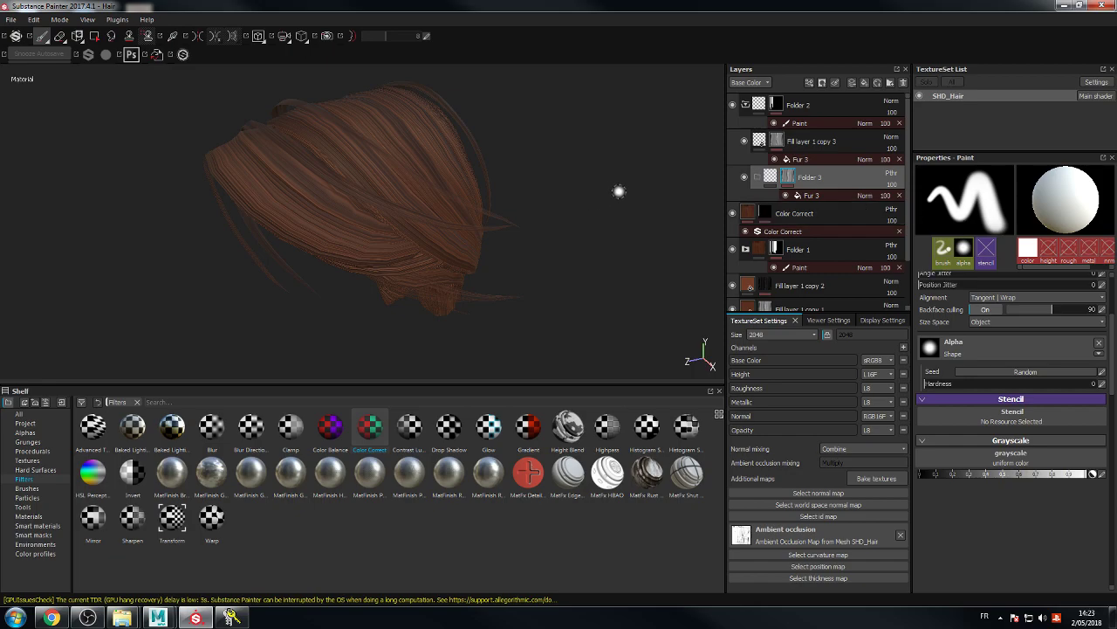
mouse_move(571, 122)
alt+mouse_down()
mouse_move(588, 165)
mouse_move(475, 155)
mouse_move(503, 132)
alt+mouse_up()
key(ctrl+s)
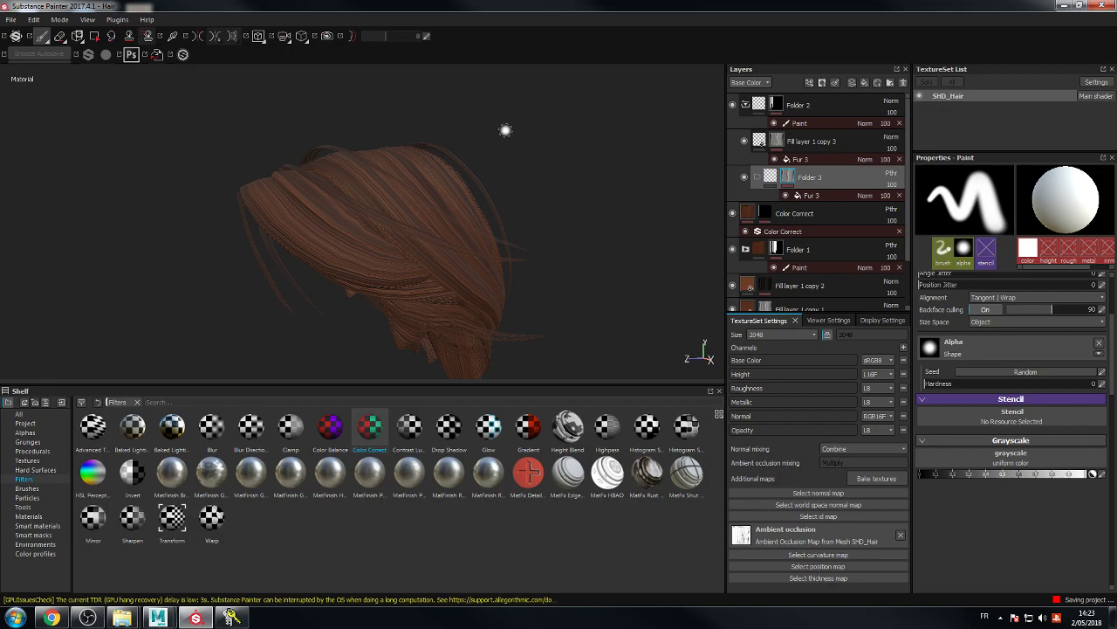
click(1098, 5)
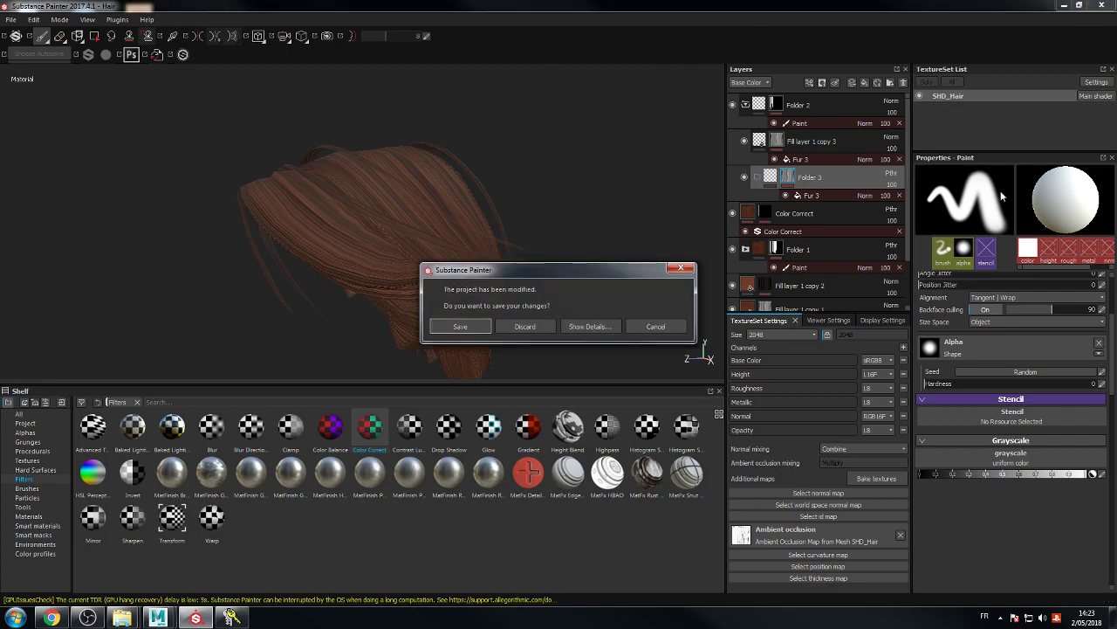
click(475, 327)
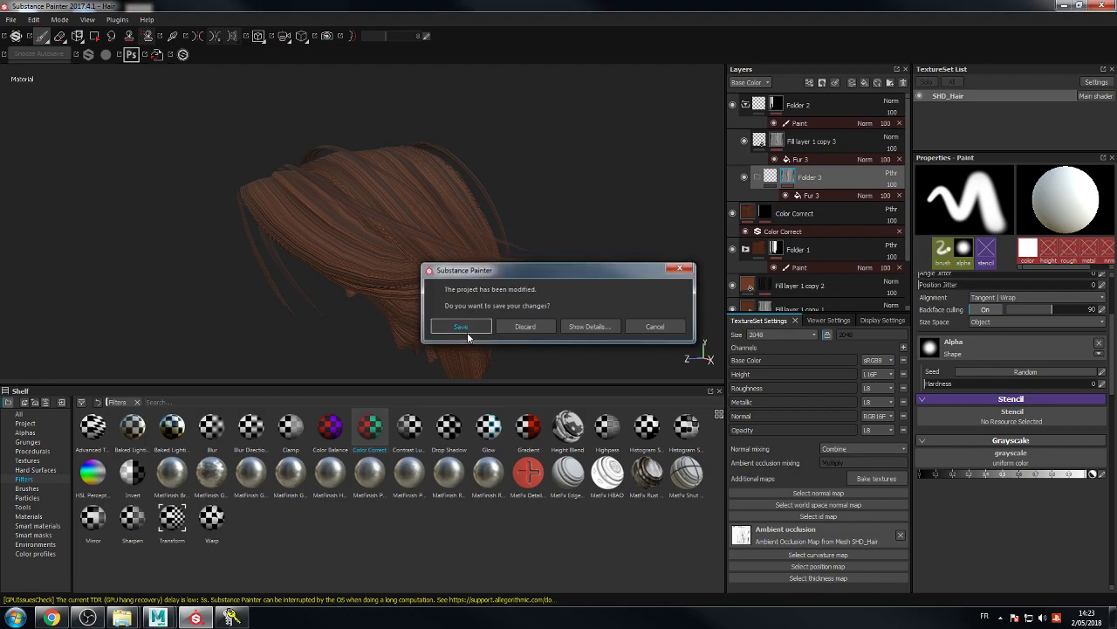